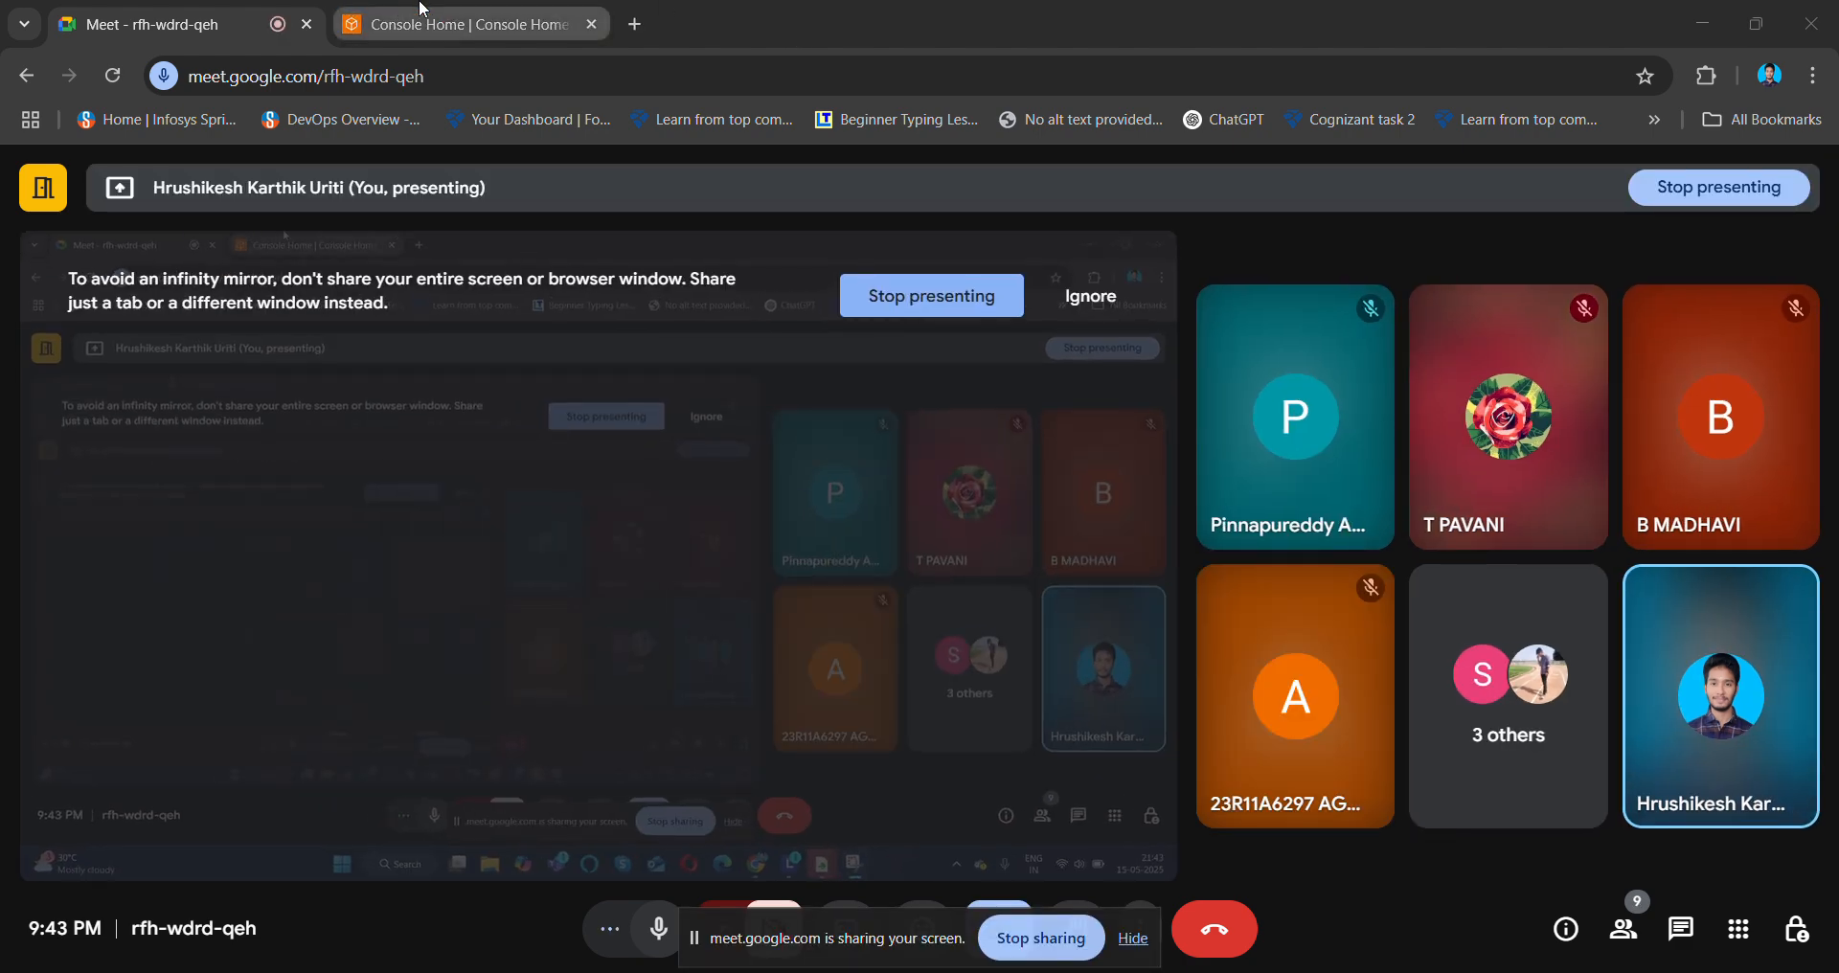
- From the AWS Console tab, find the VPC service and open the Create VPC form
click(422, 11)
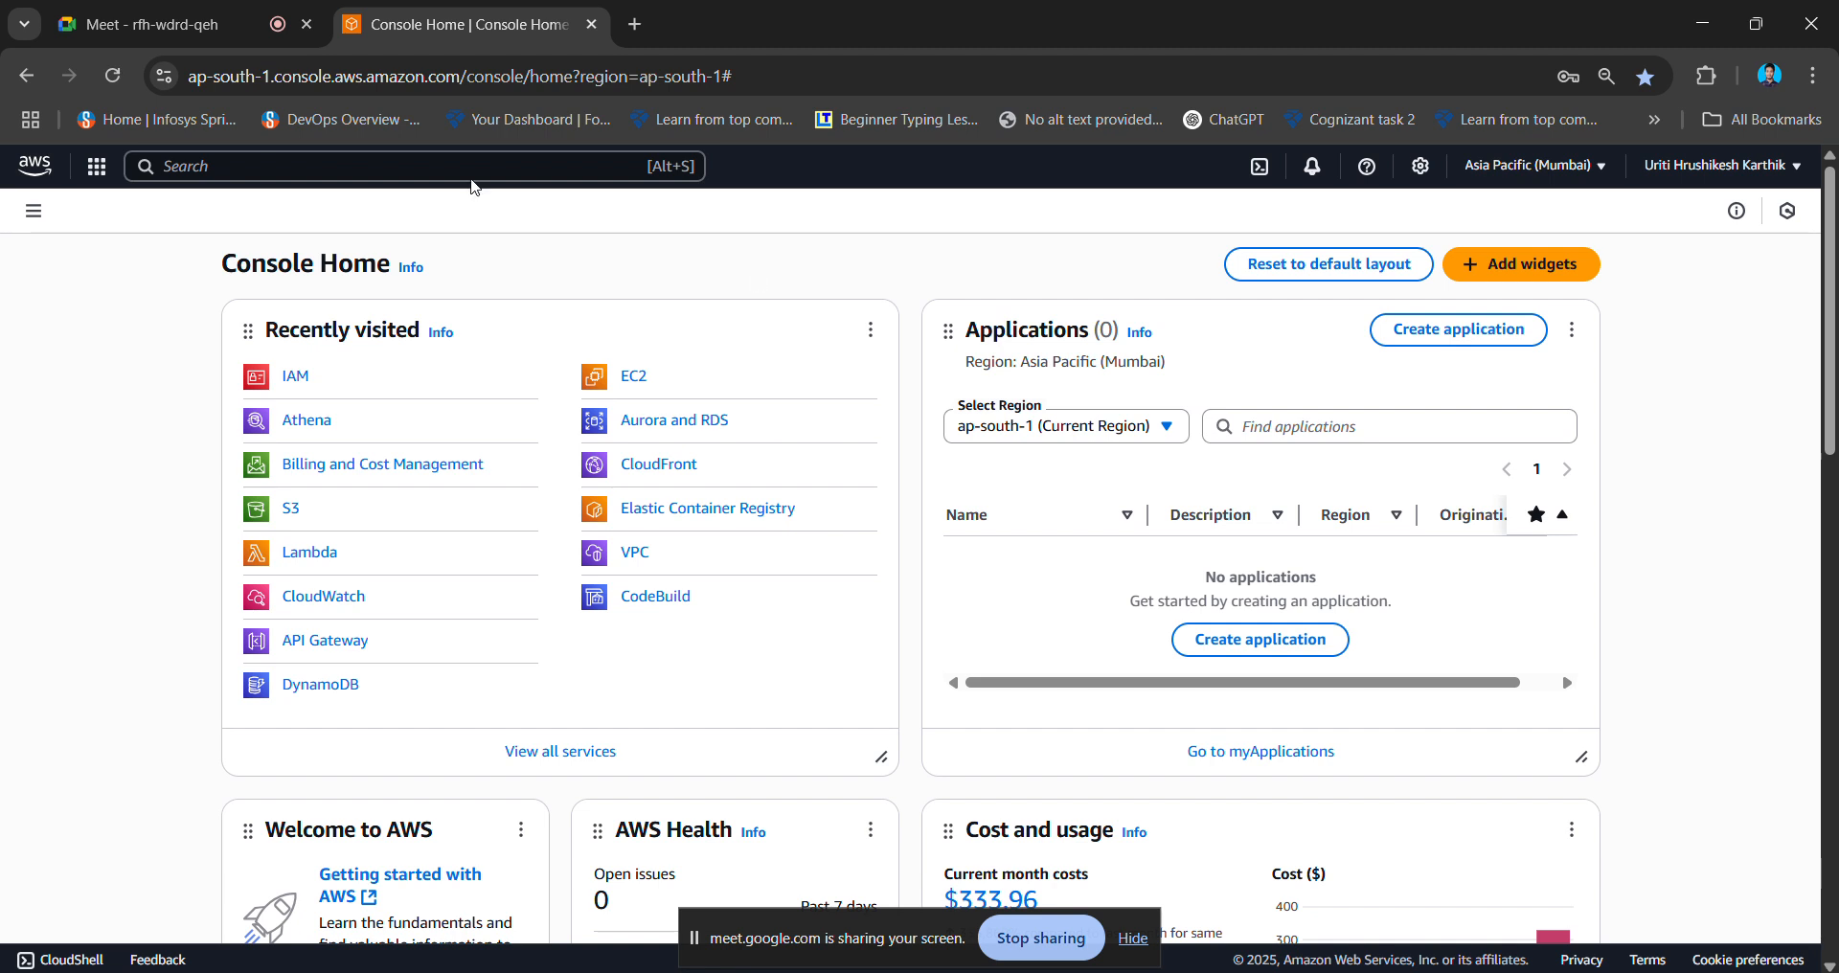
click(366, 165)
text(vp)
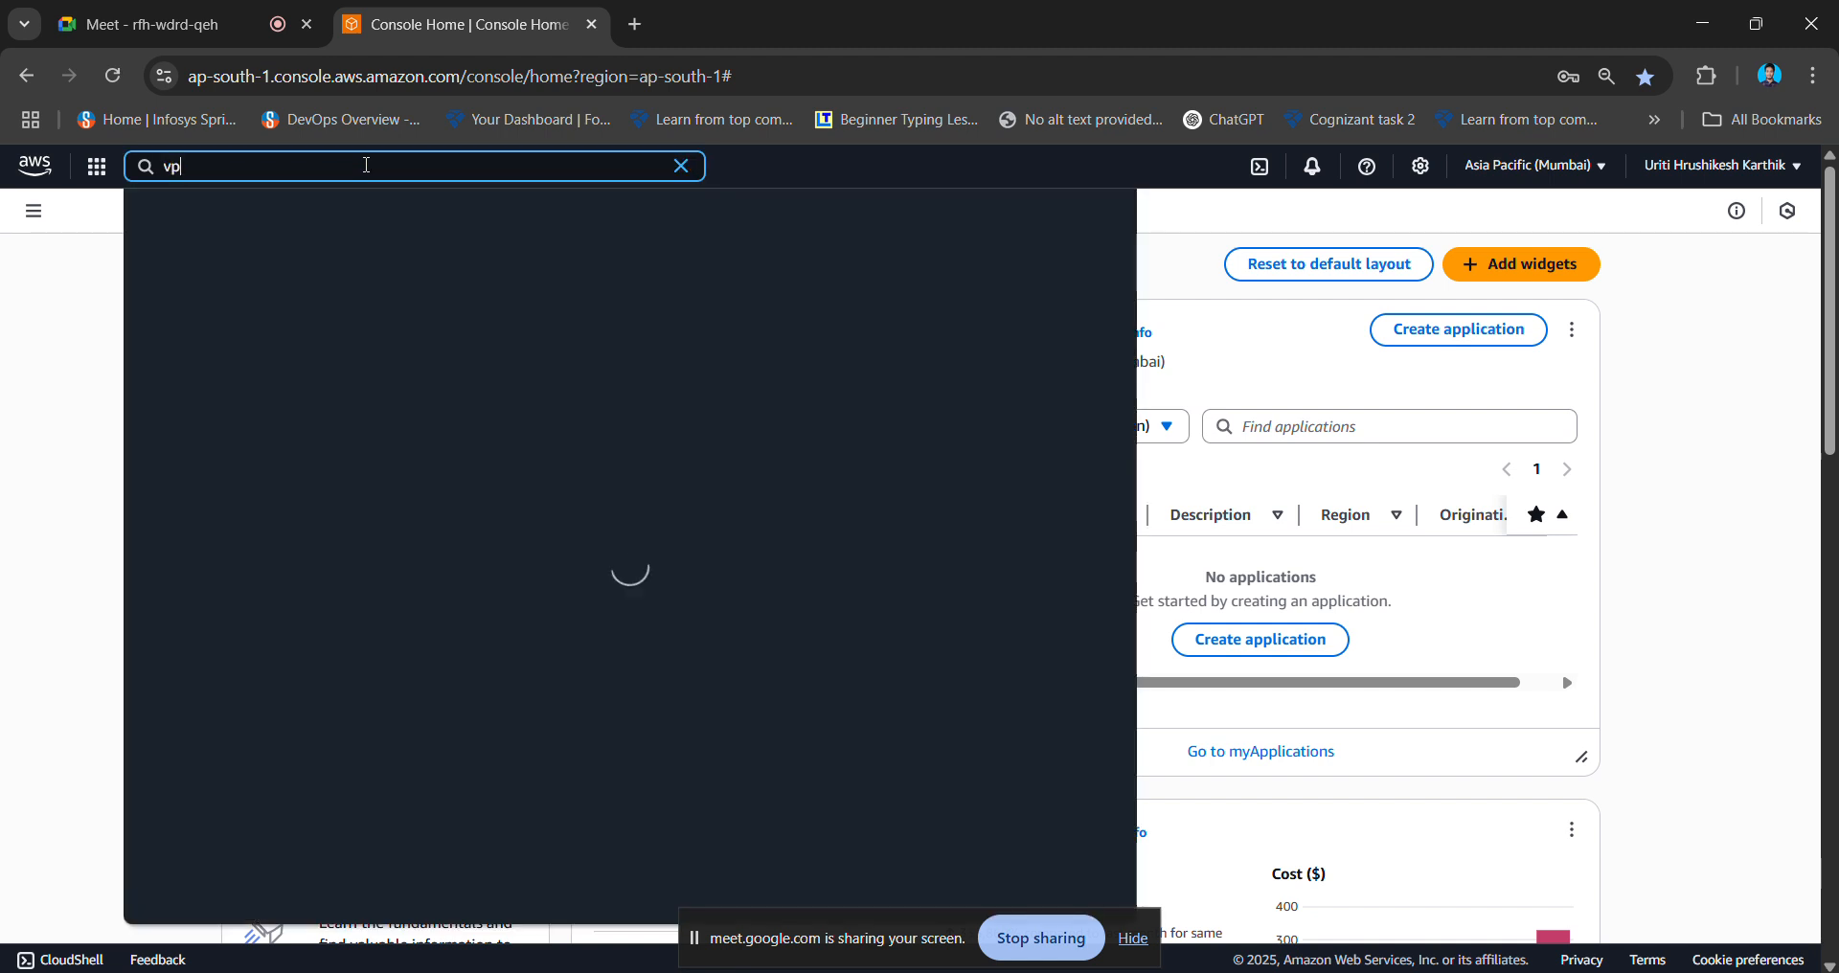
text(c)
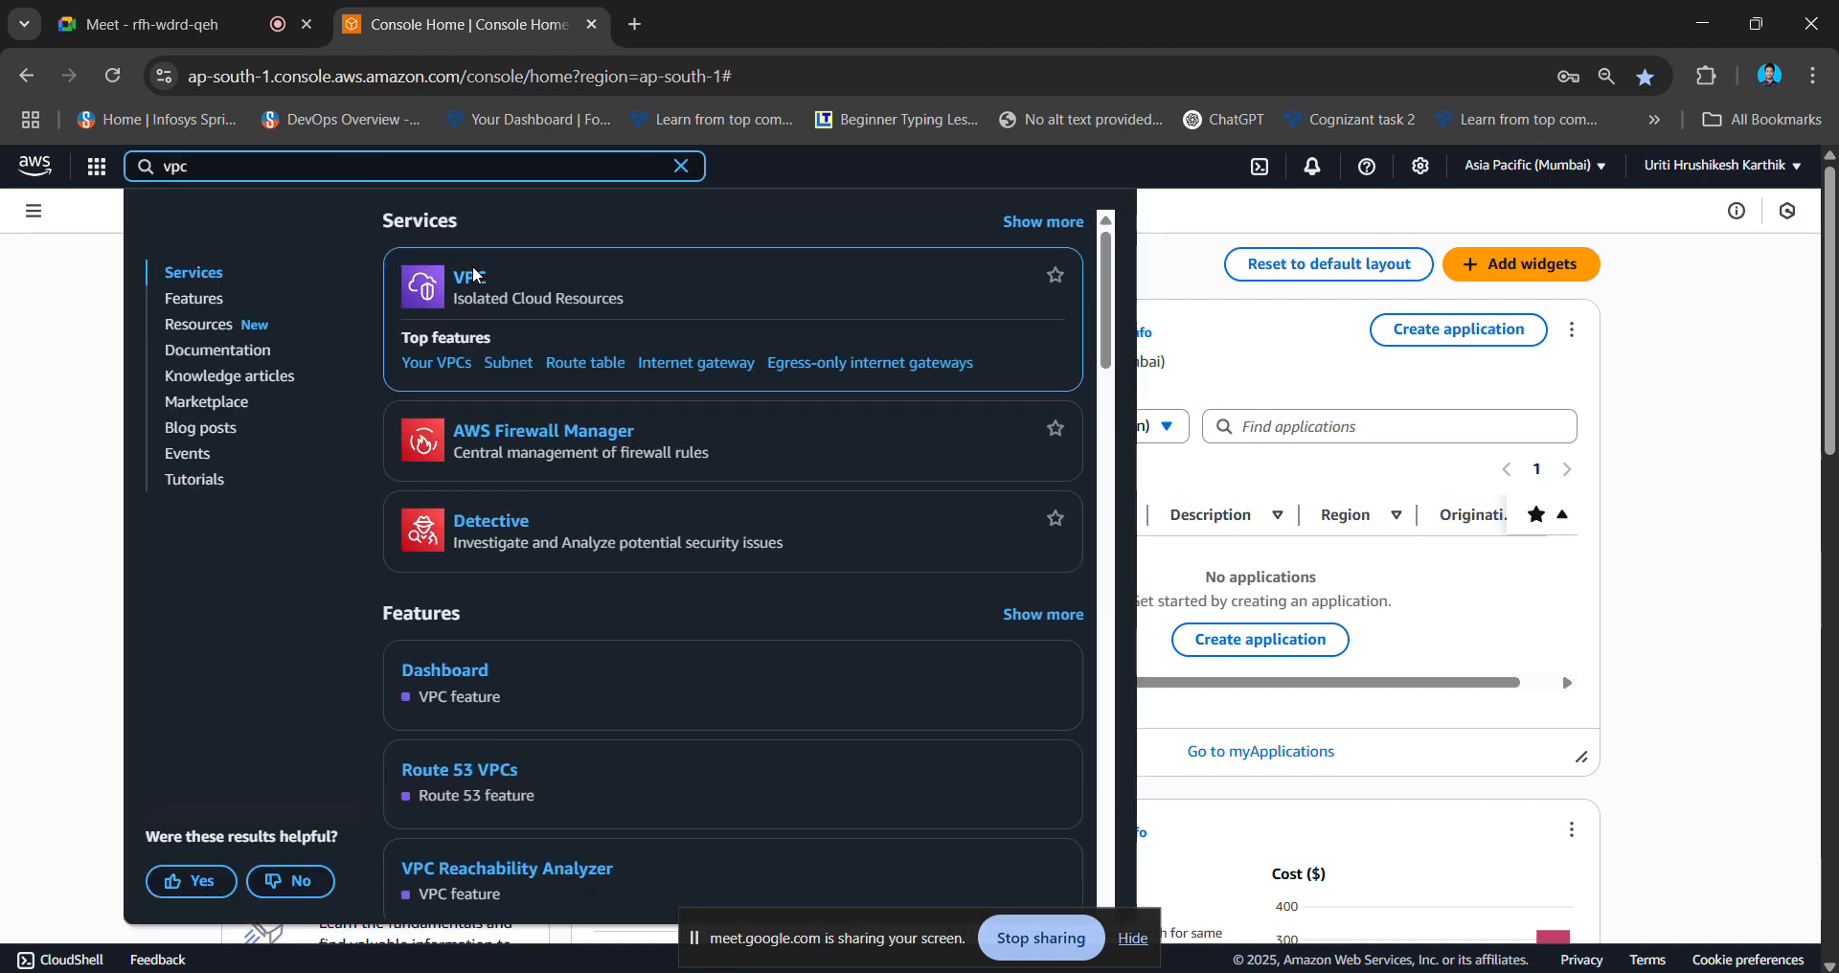
click(470, 278)
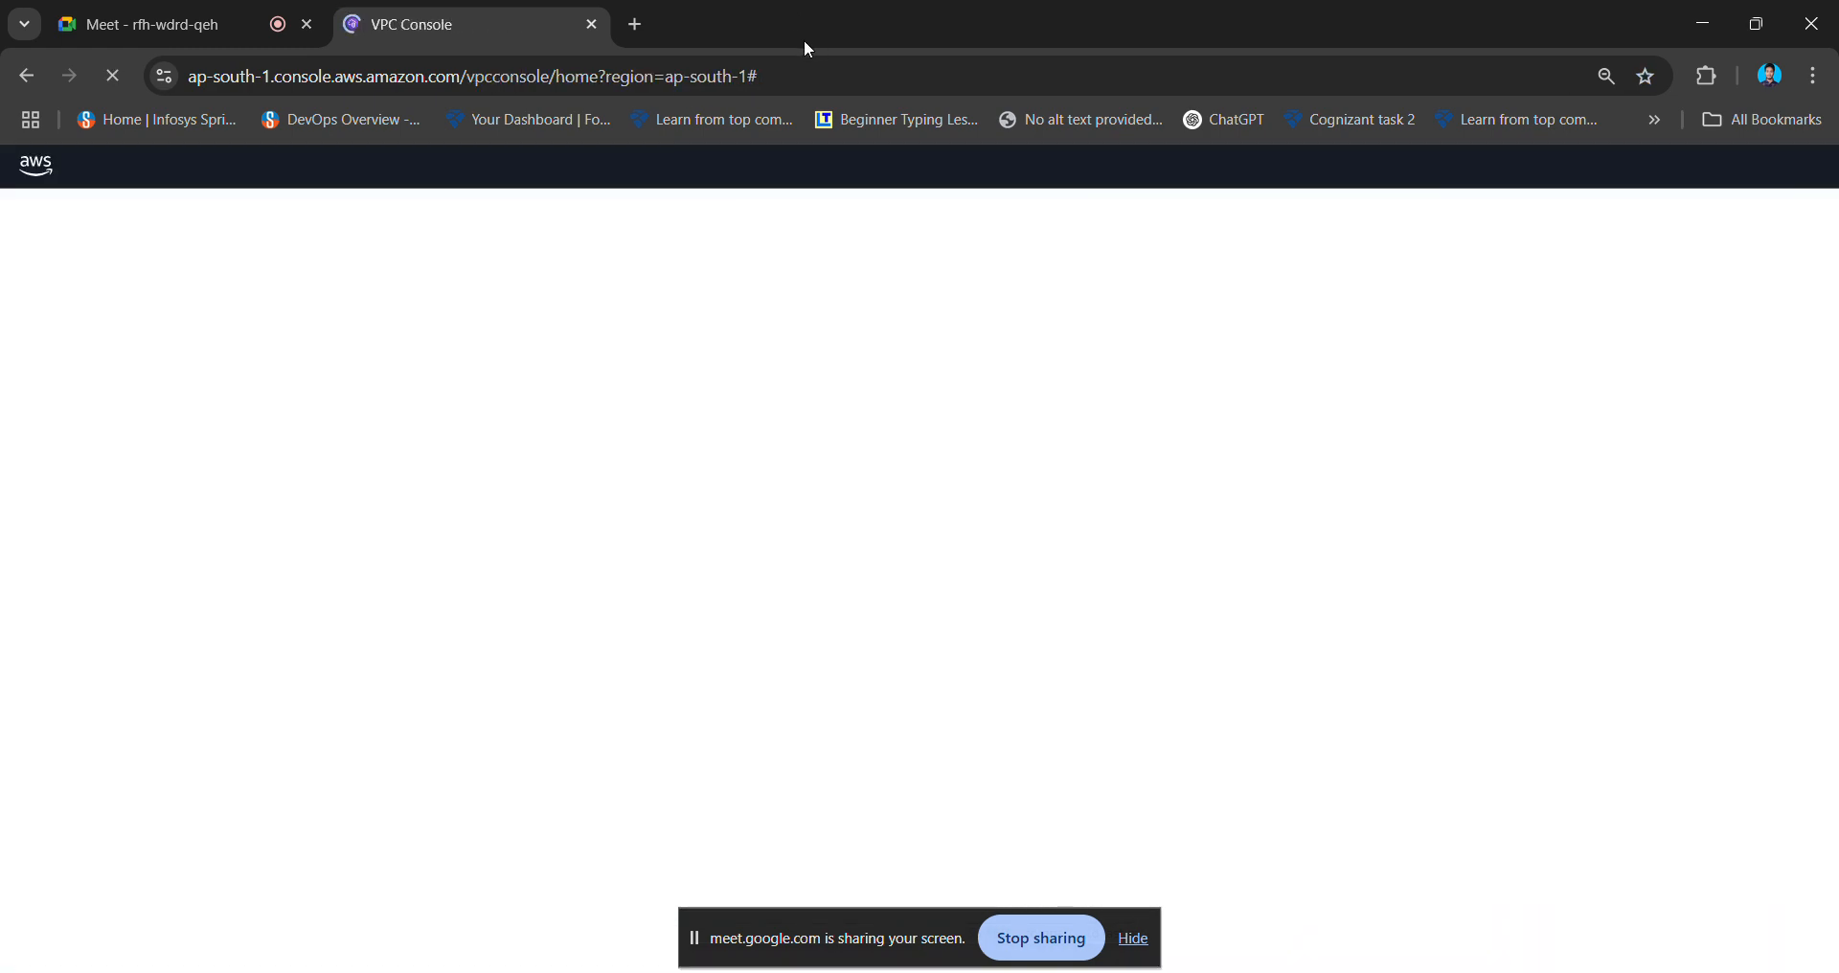
click(418, 284)
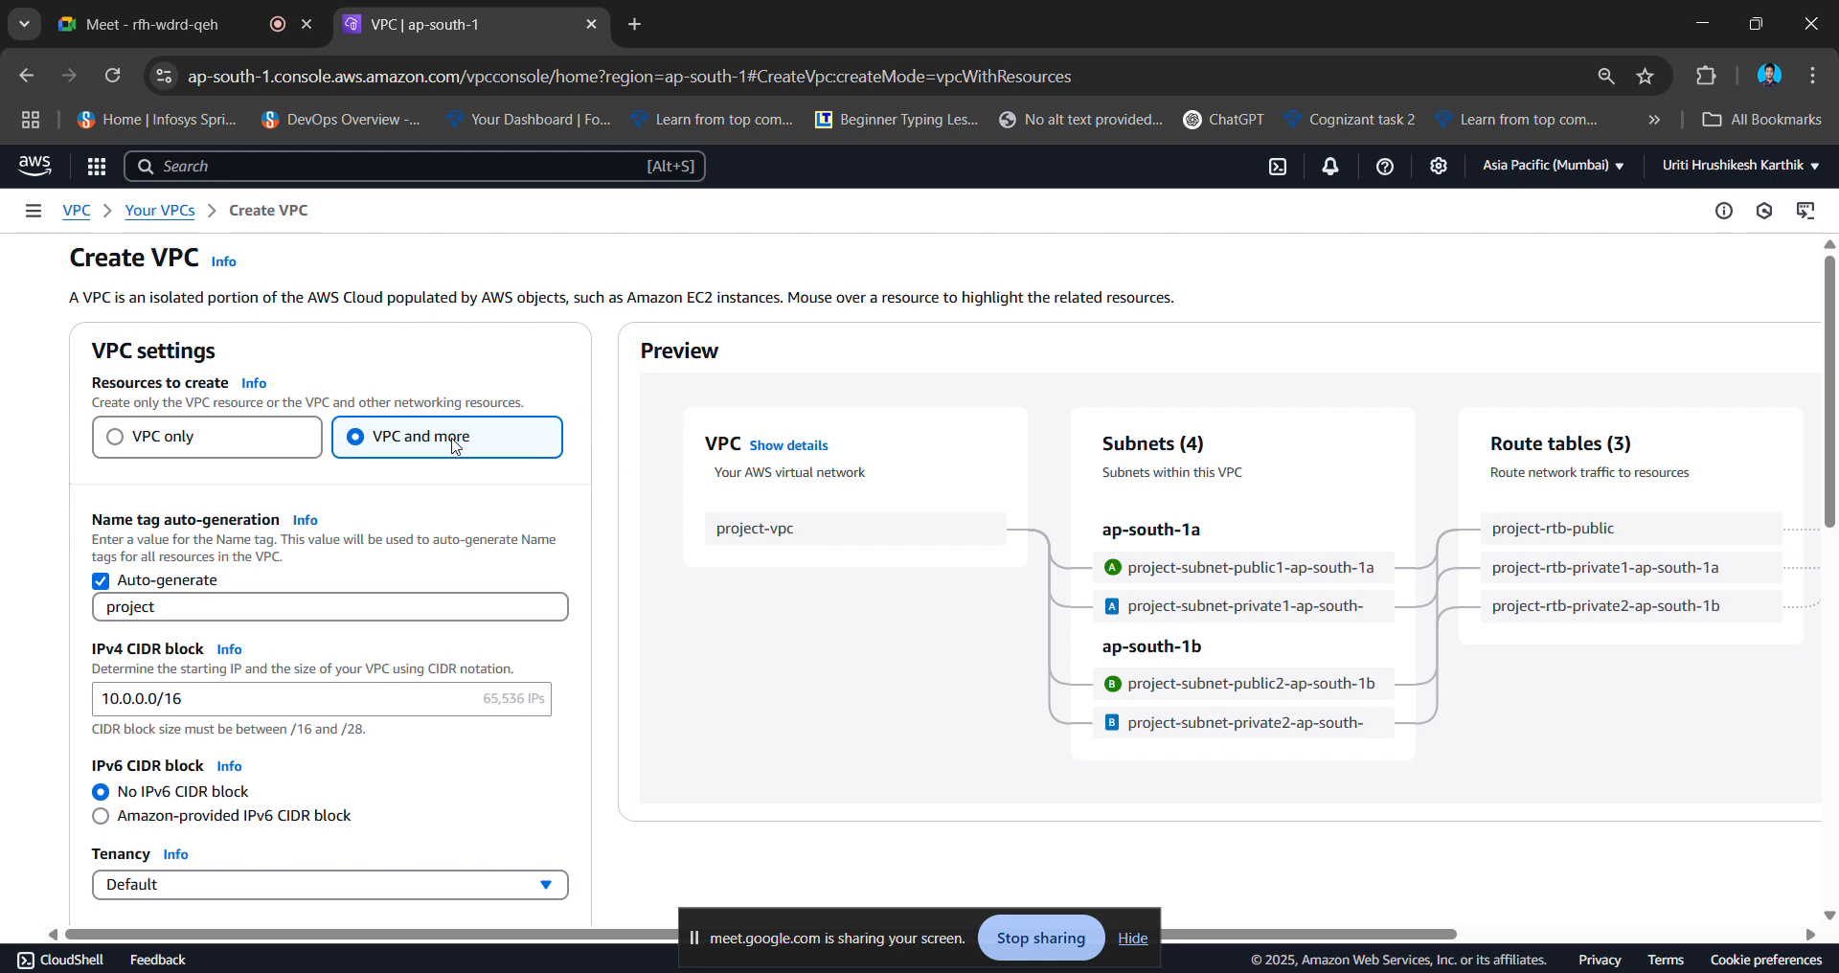
- Replace the name tag auto-generation prefix 'project' with 'major-project' and check the 65,536 IPs count
scroll(507, 335, down, 2)
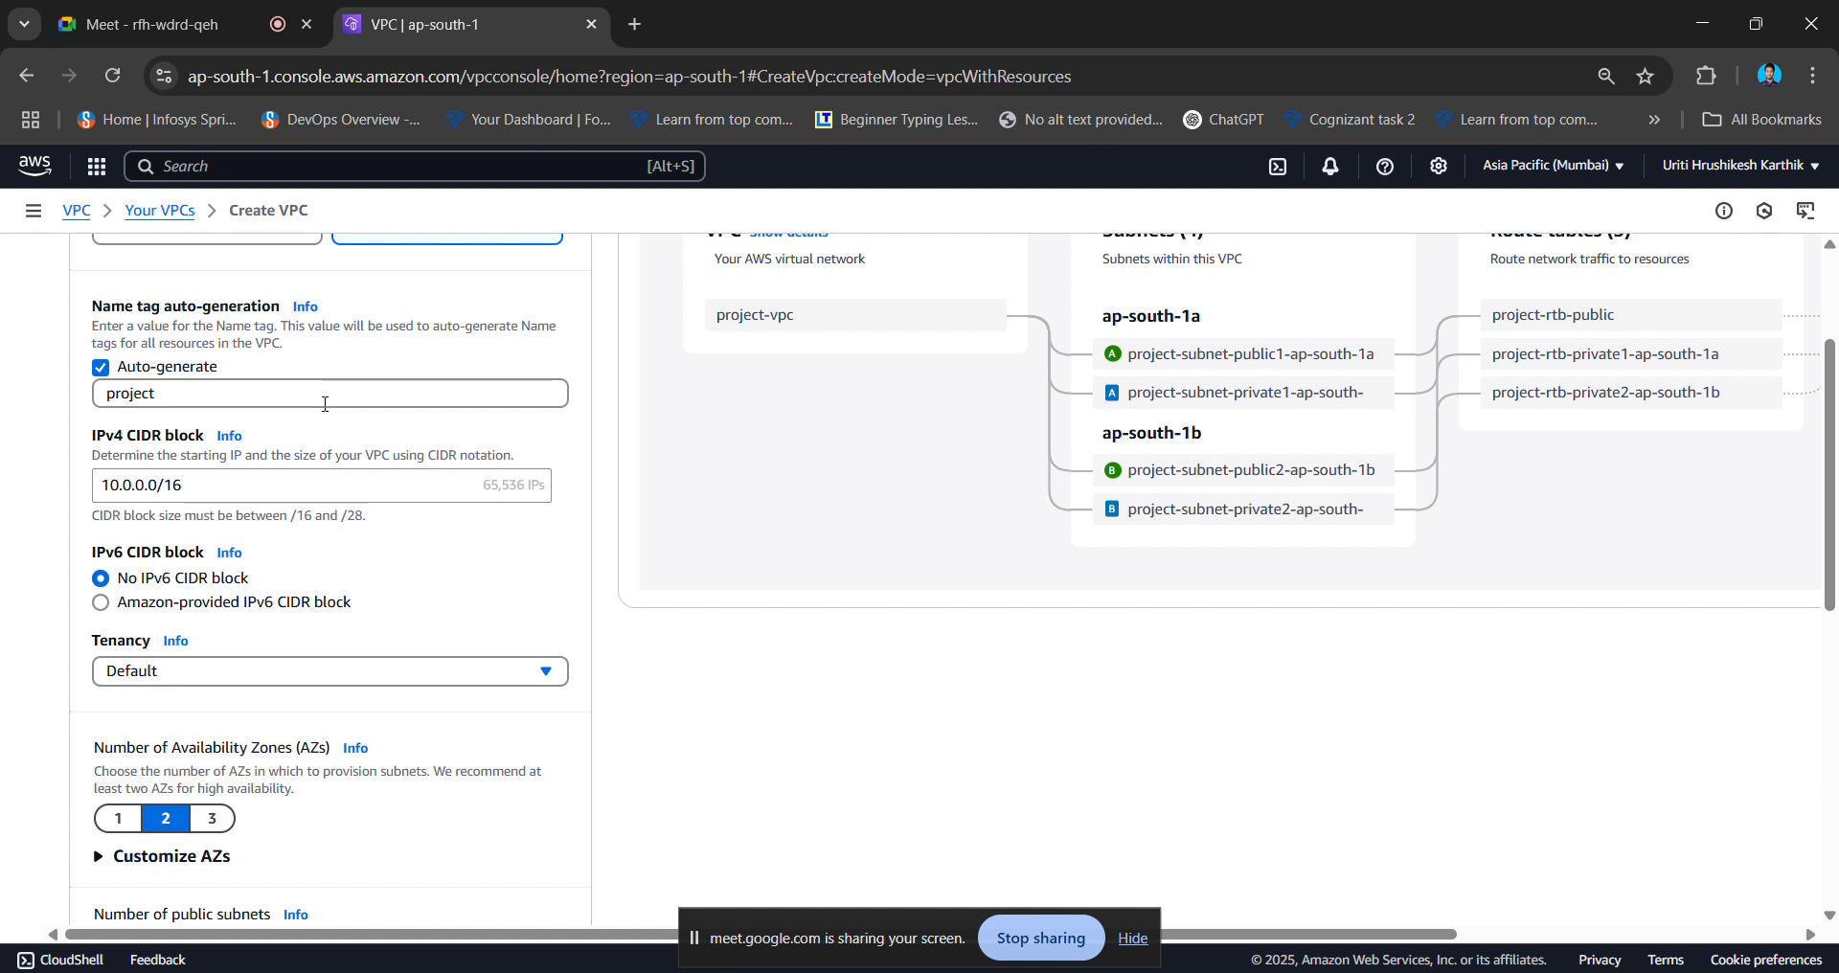
scroll(326, 405, up, 1)
double_click(192, 489)
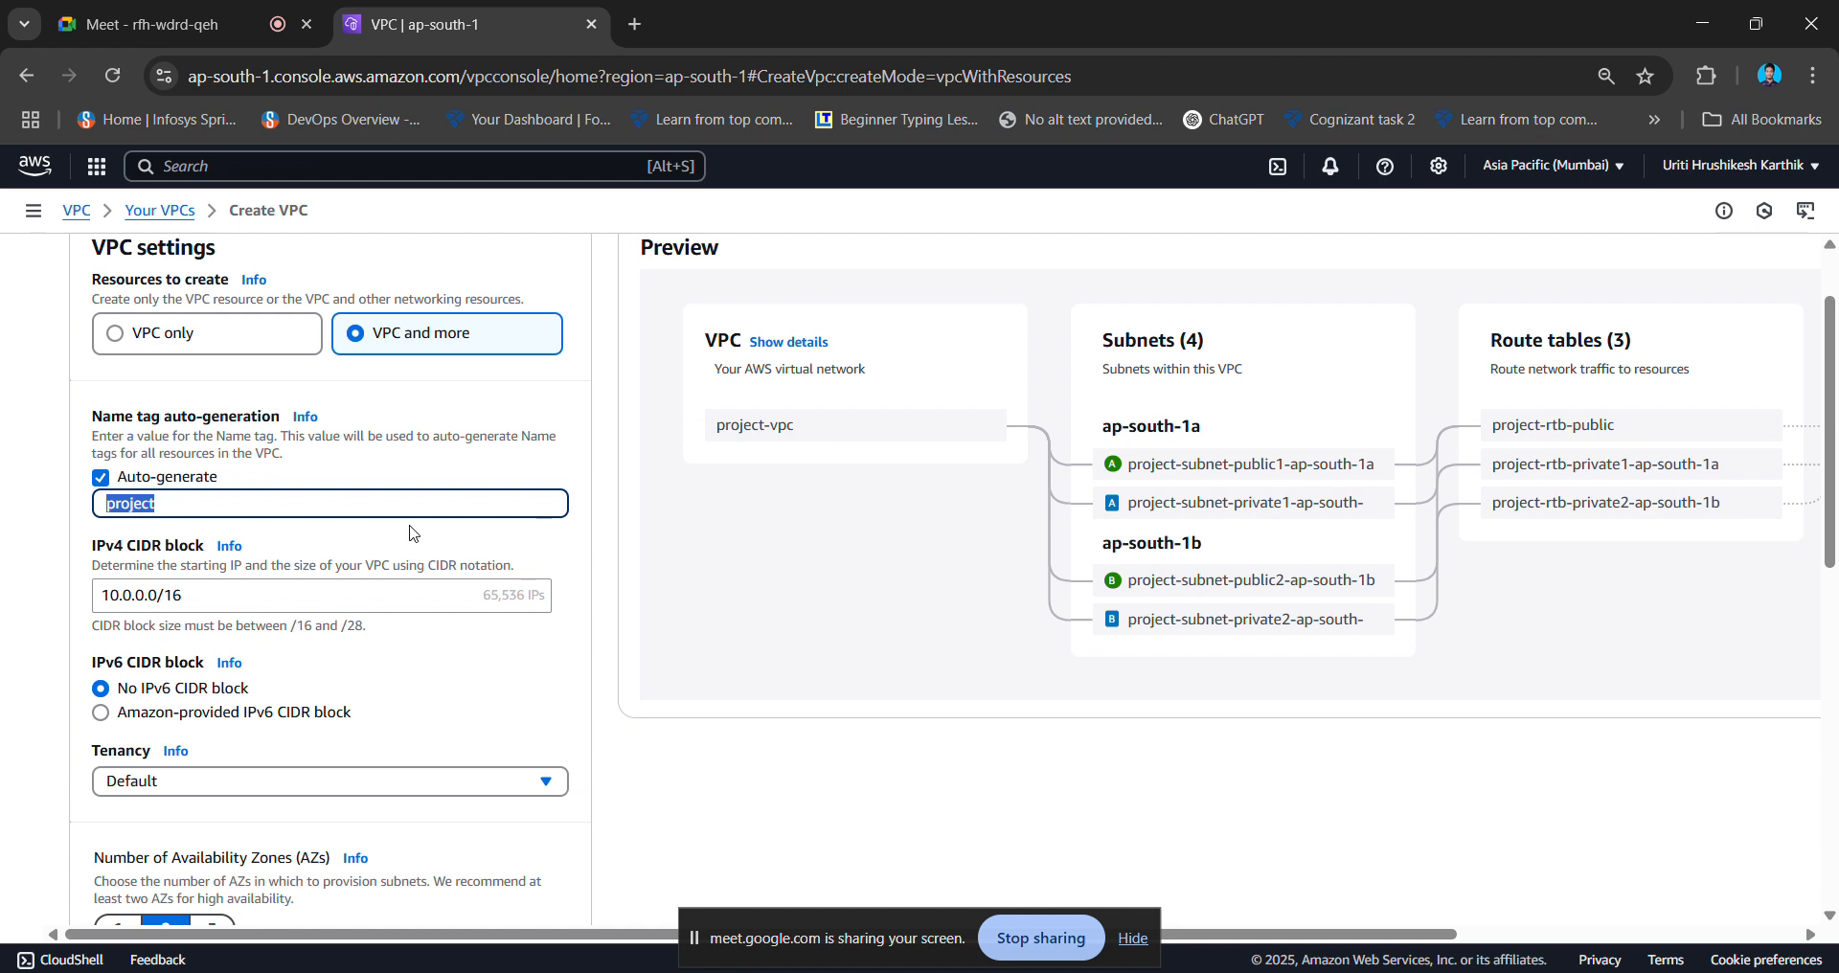
text(majo)
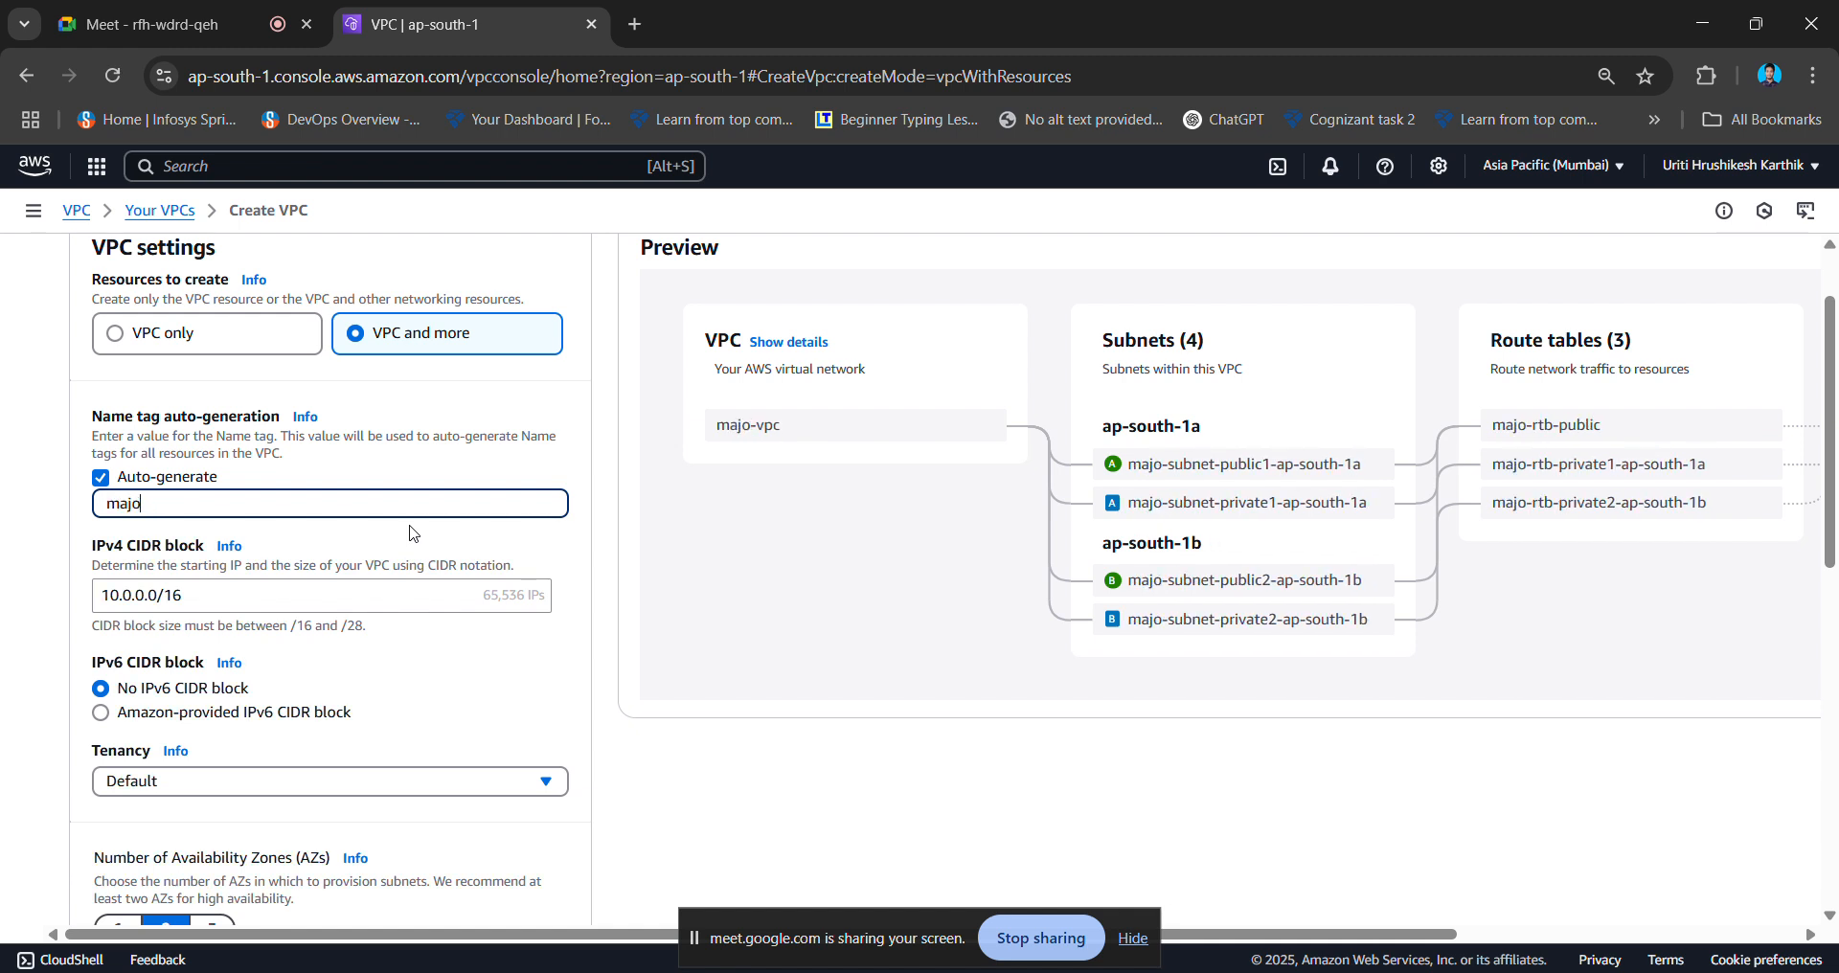
text(r-project)
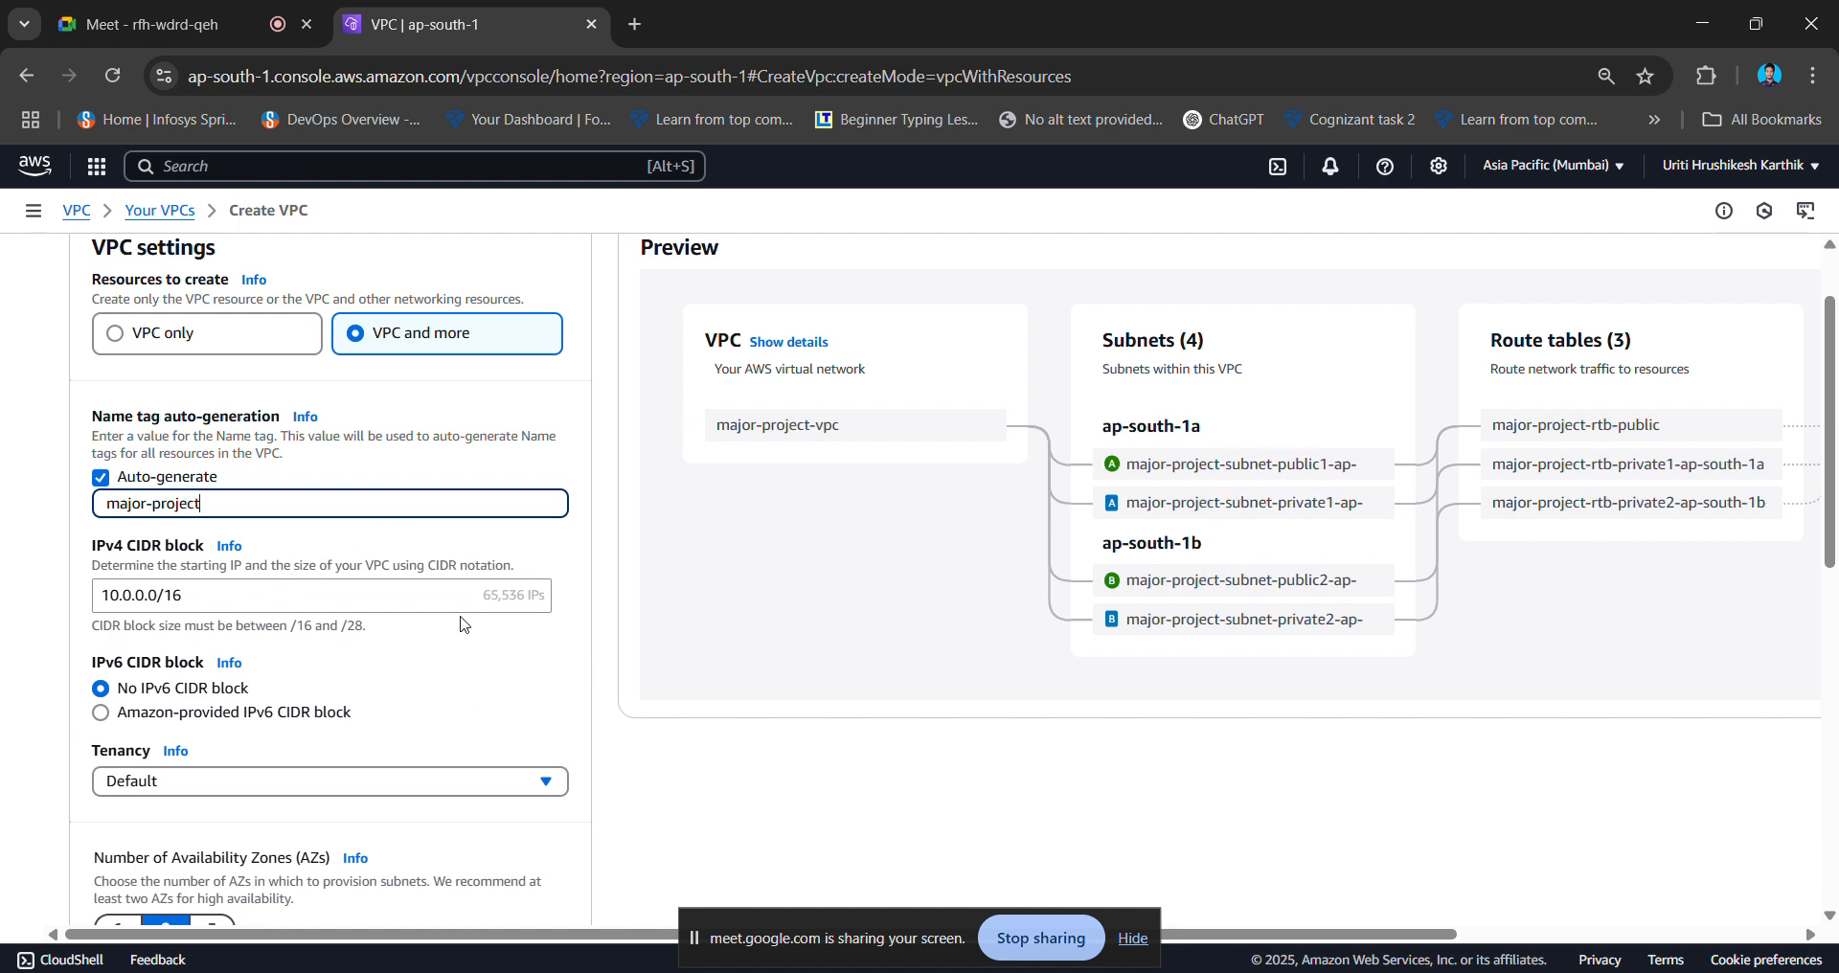
drag(484, 600, 562, 610)
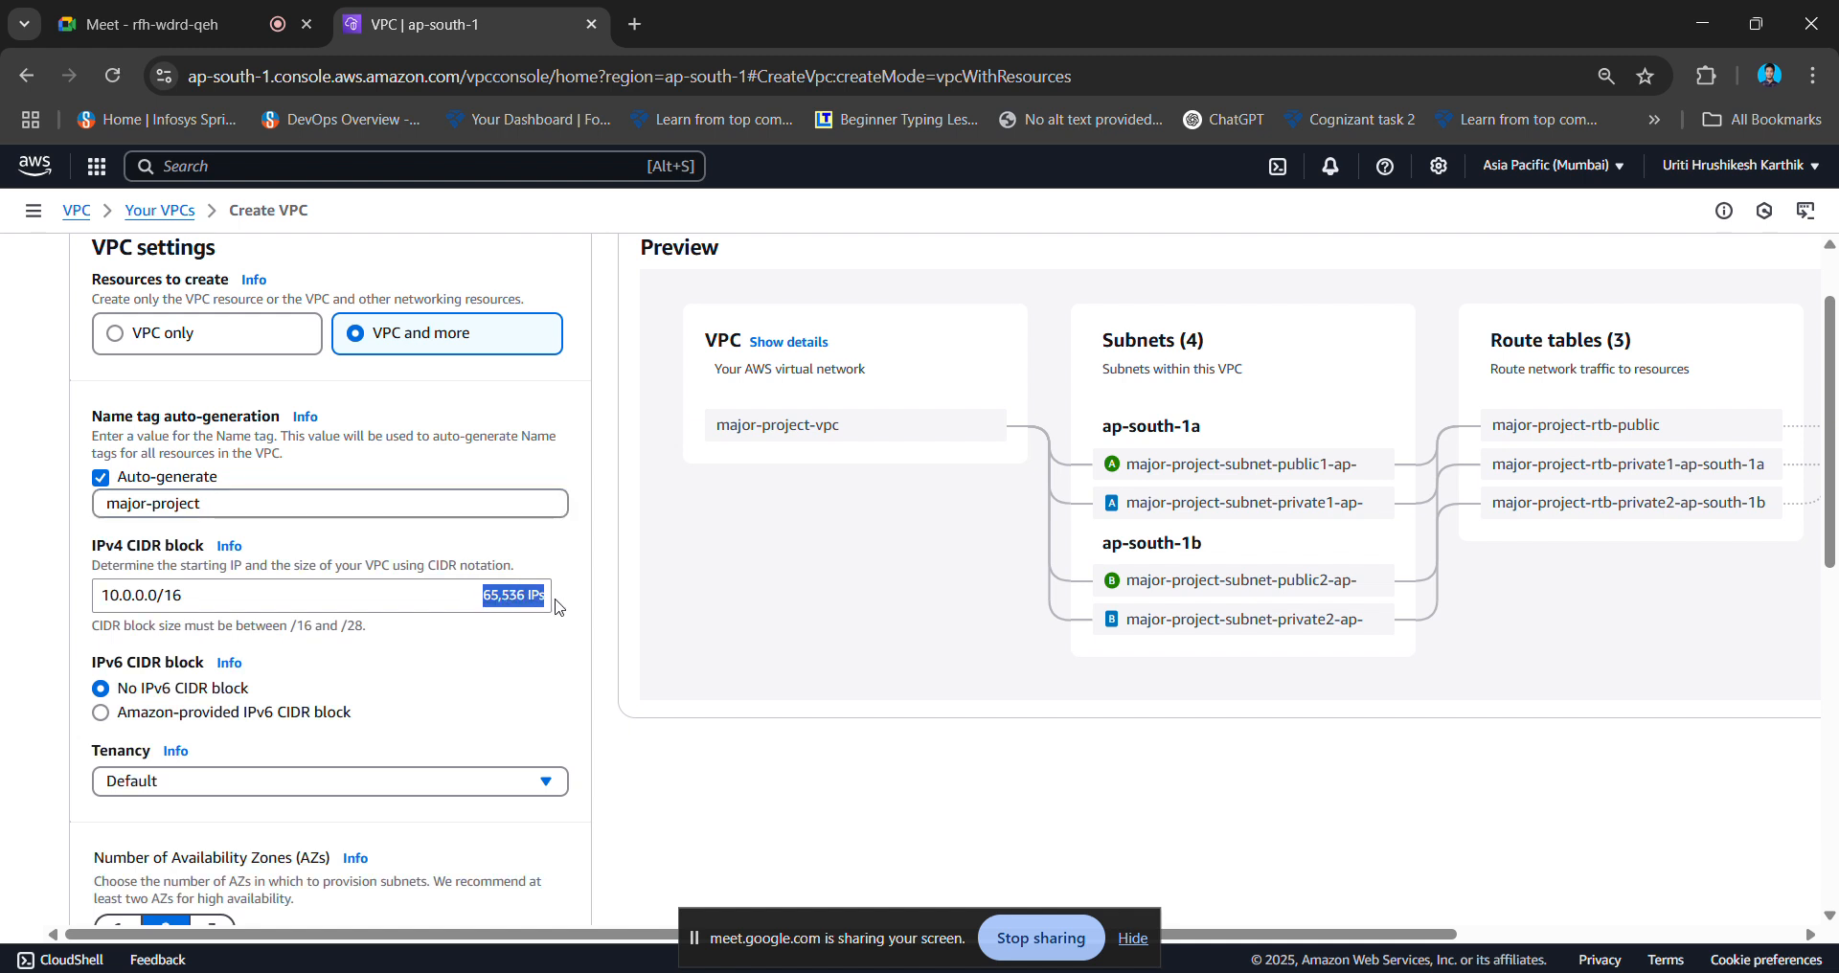
click(584, 628)
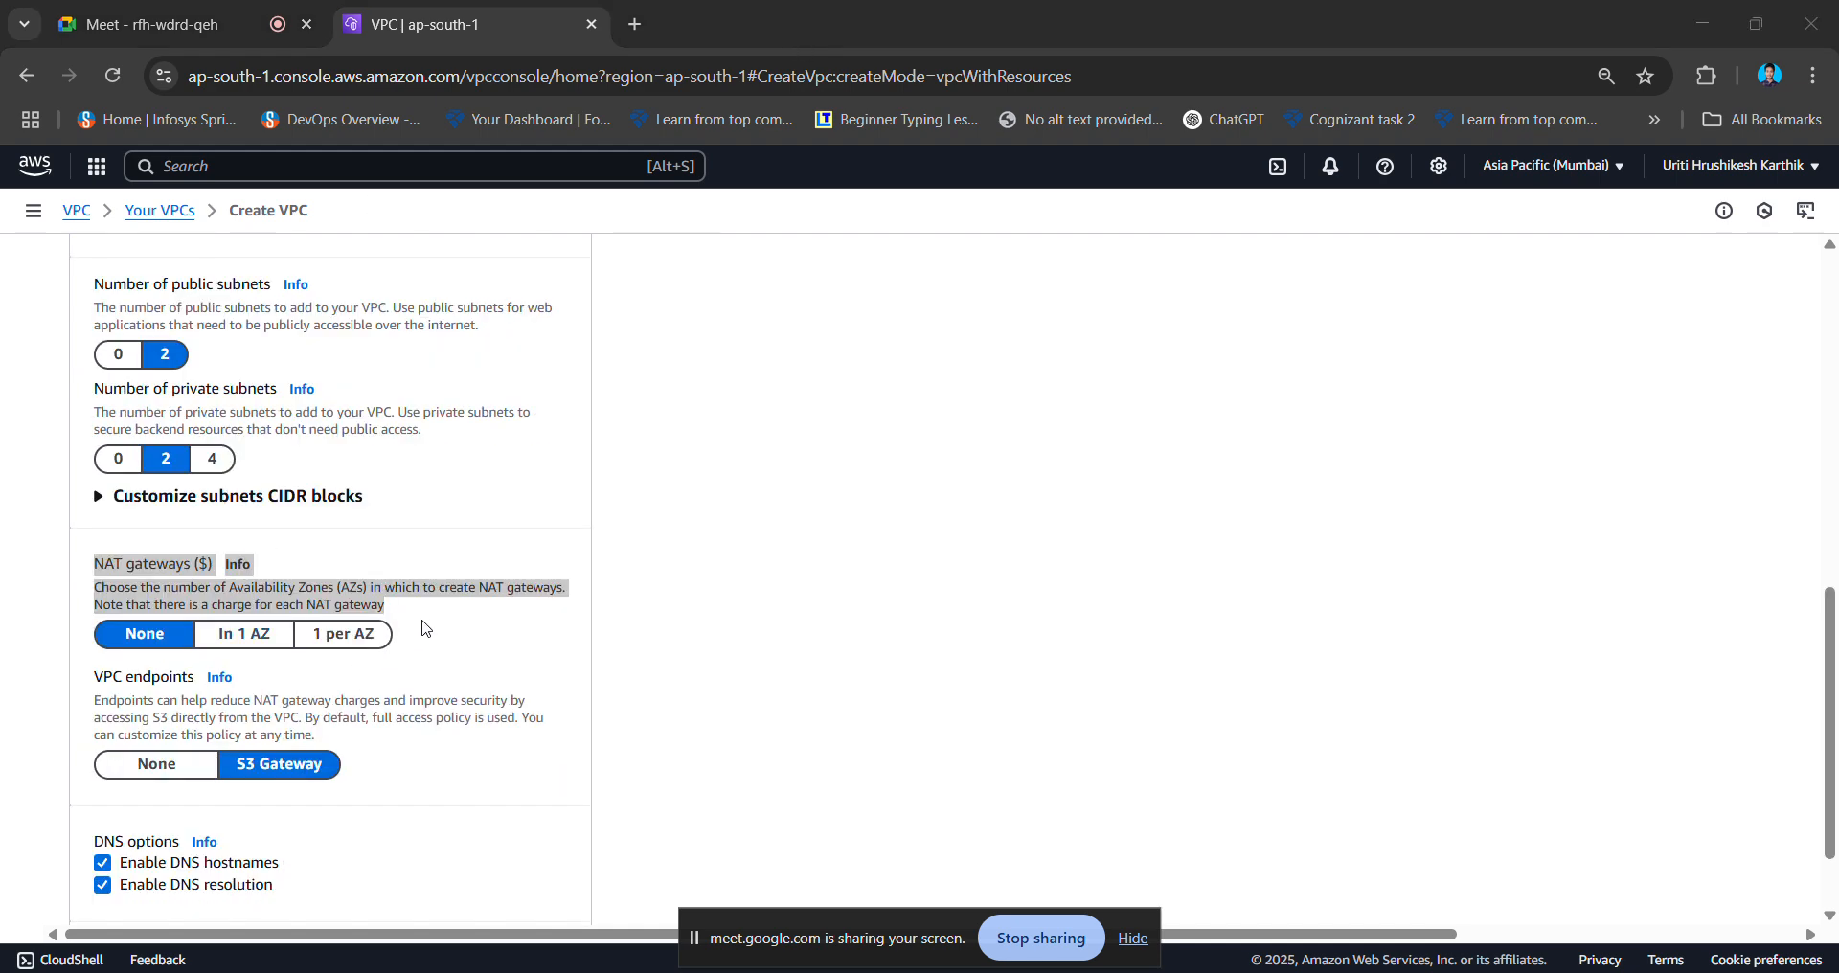
- Review the VPC settings, set VPC endpoints to None, and create the VPC
click(427, 631)
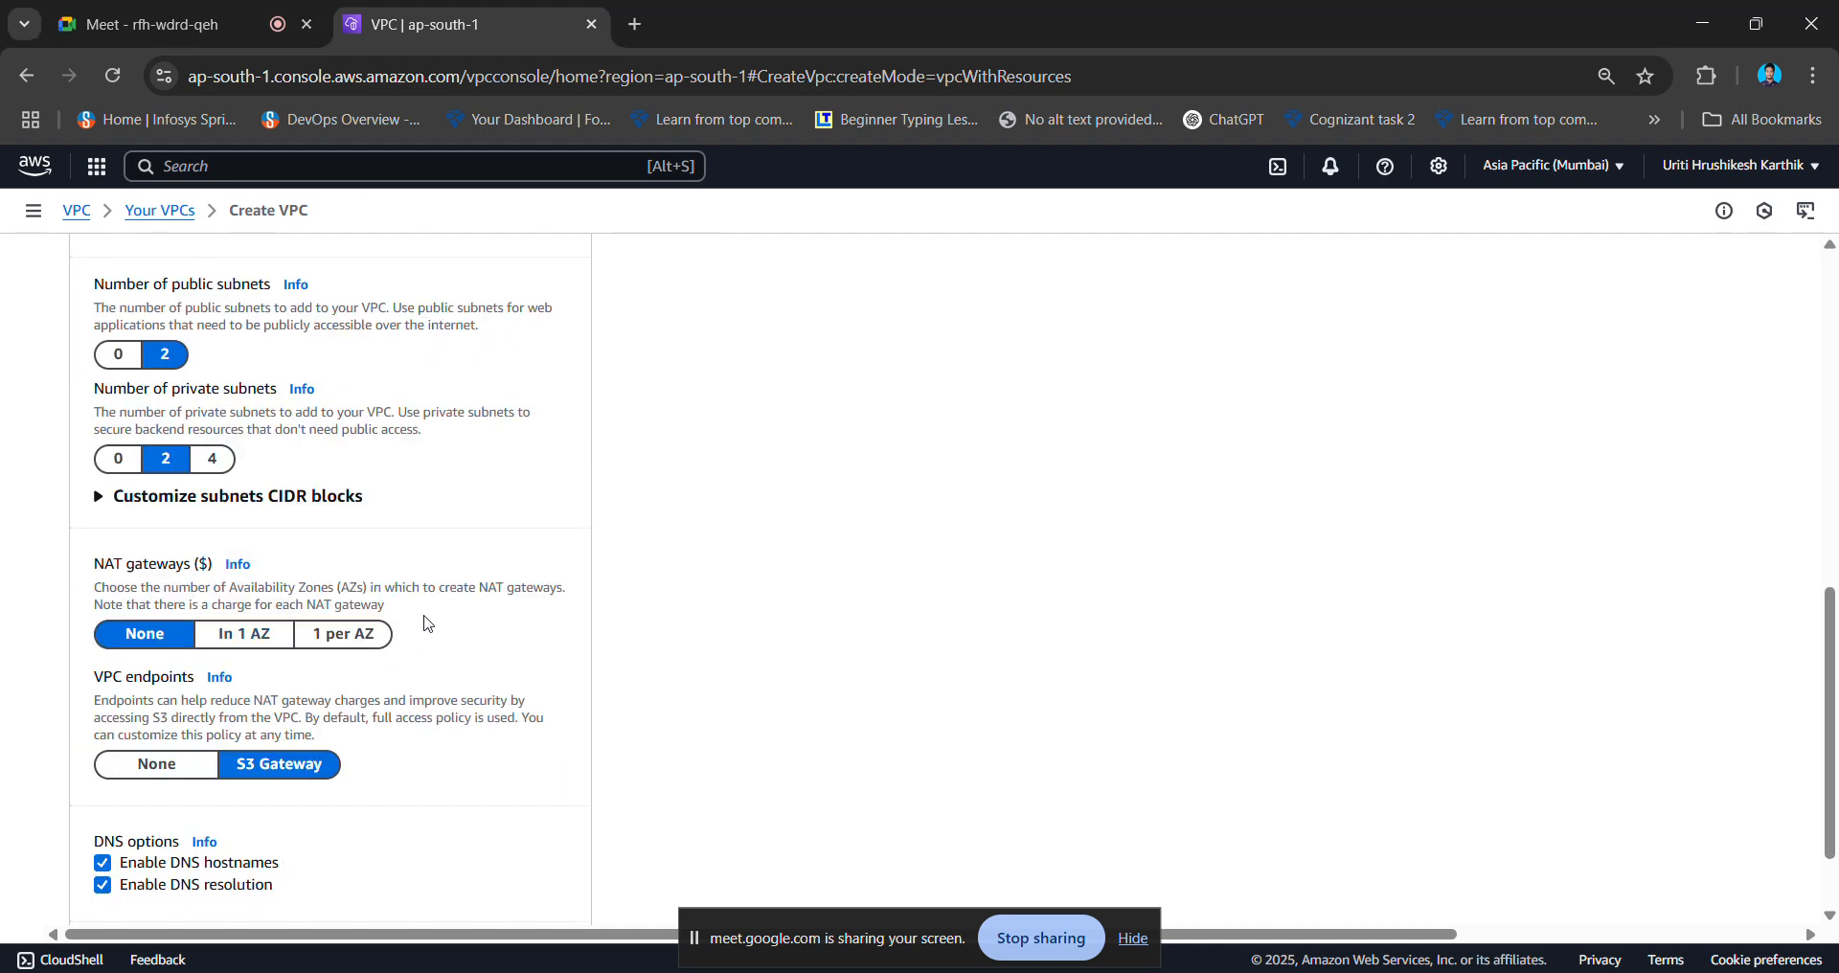
scroll(826, 554, up, 1)
scroll(824, 551, up, 10)
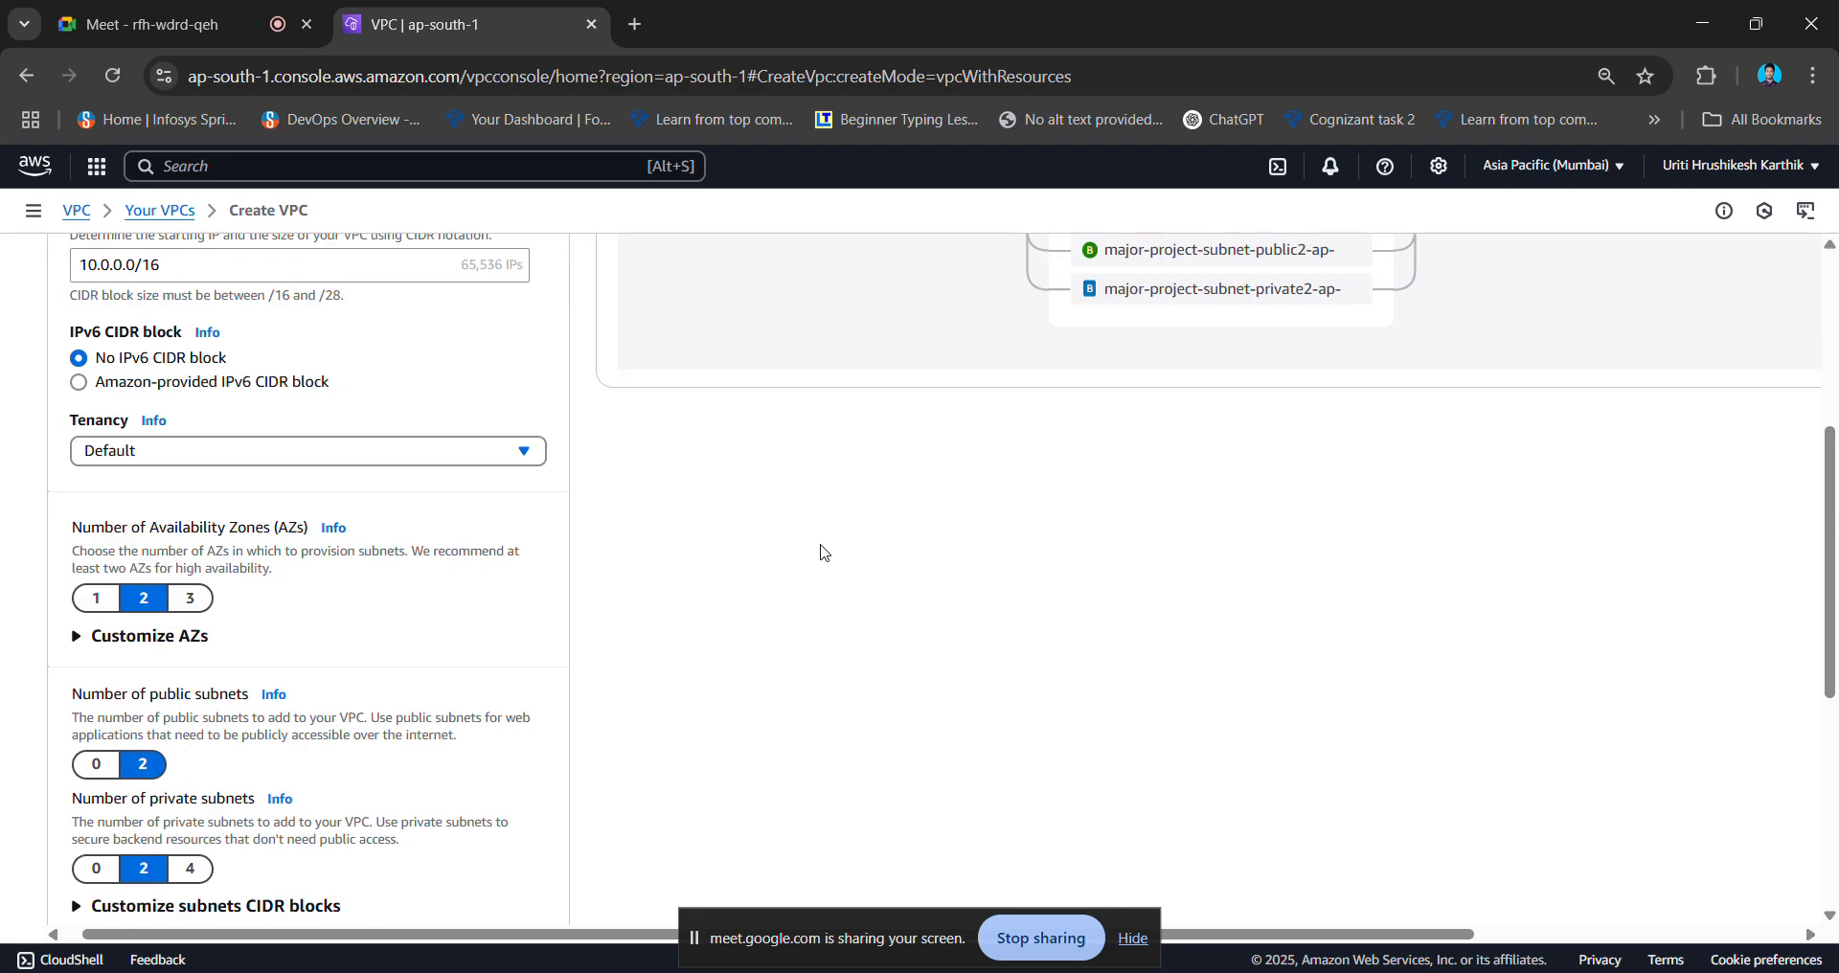
scroll(824, 551, right, 2)
scroll(1376, 608, right, 3)
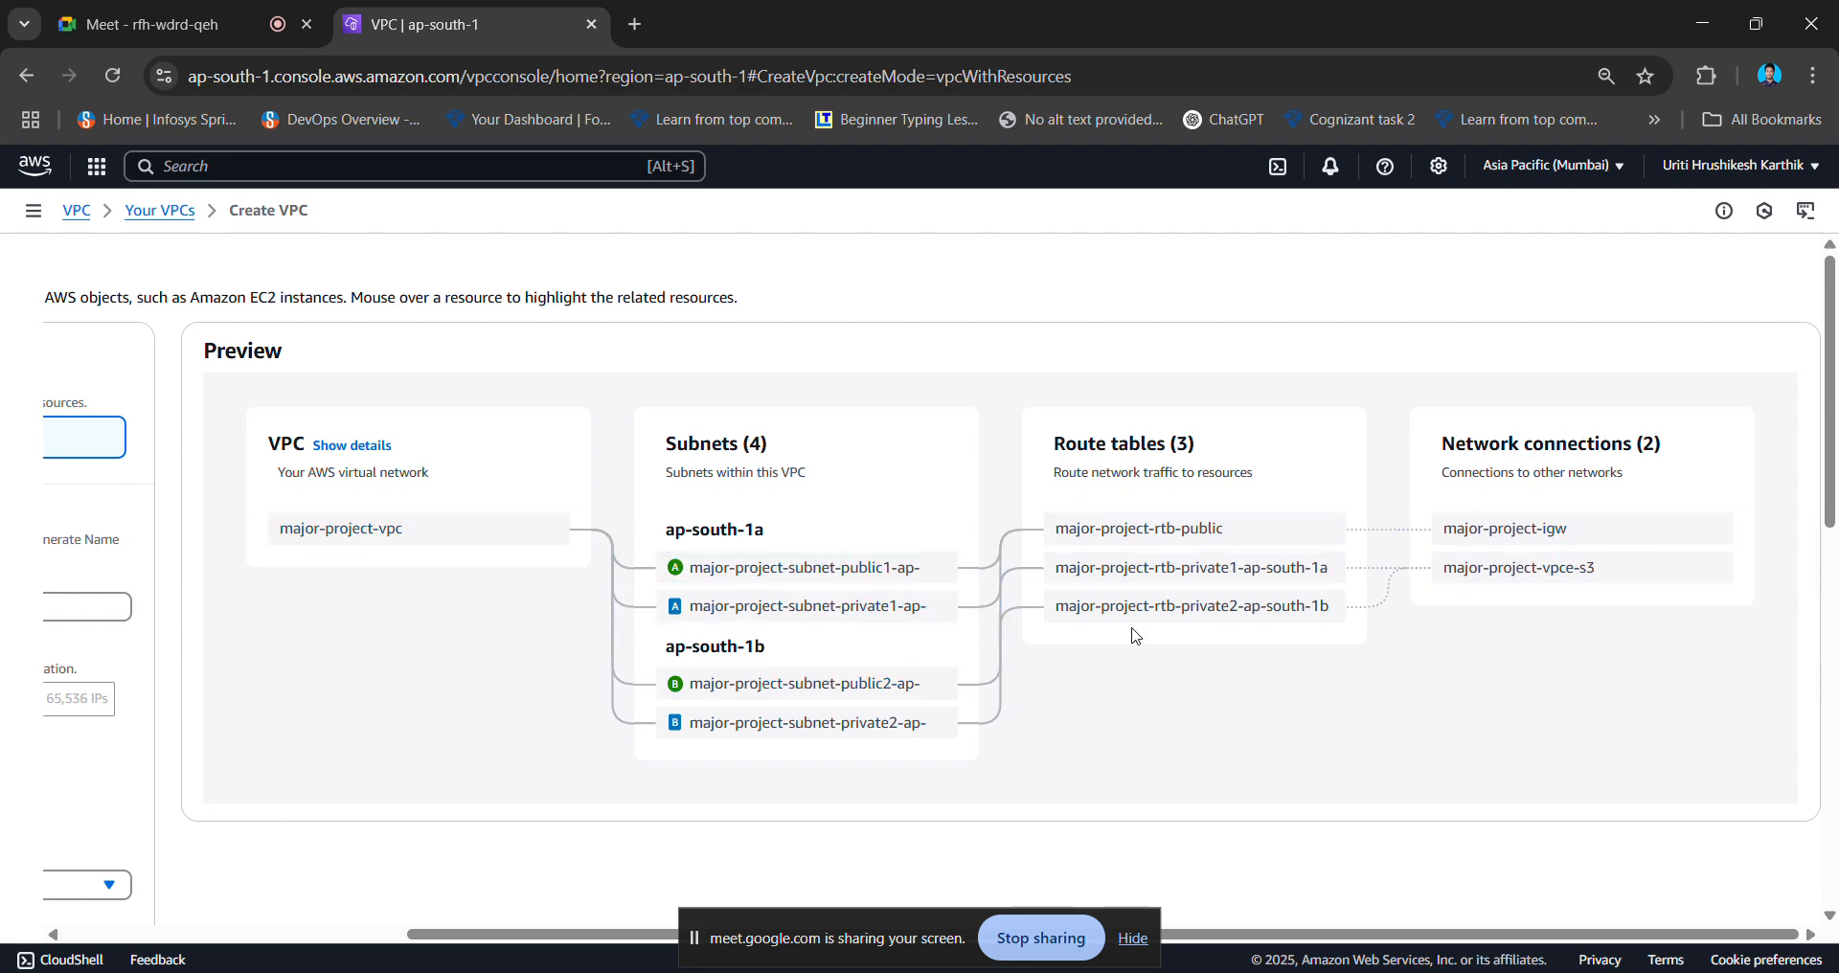
scroll(470, 684, left, 5)
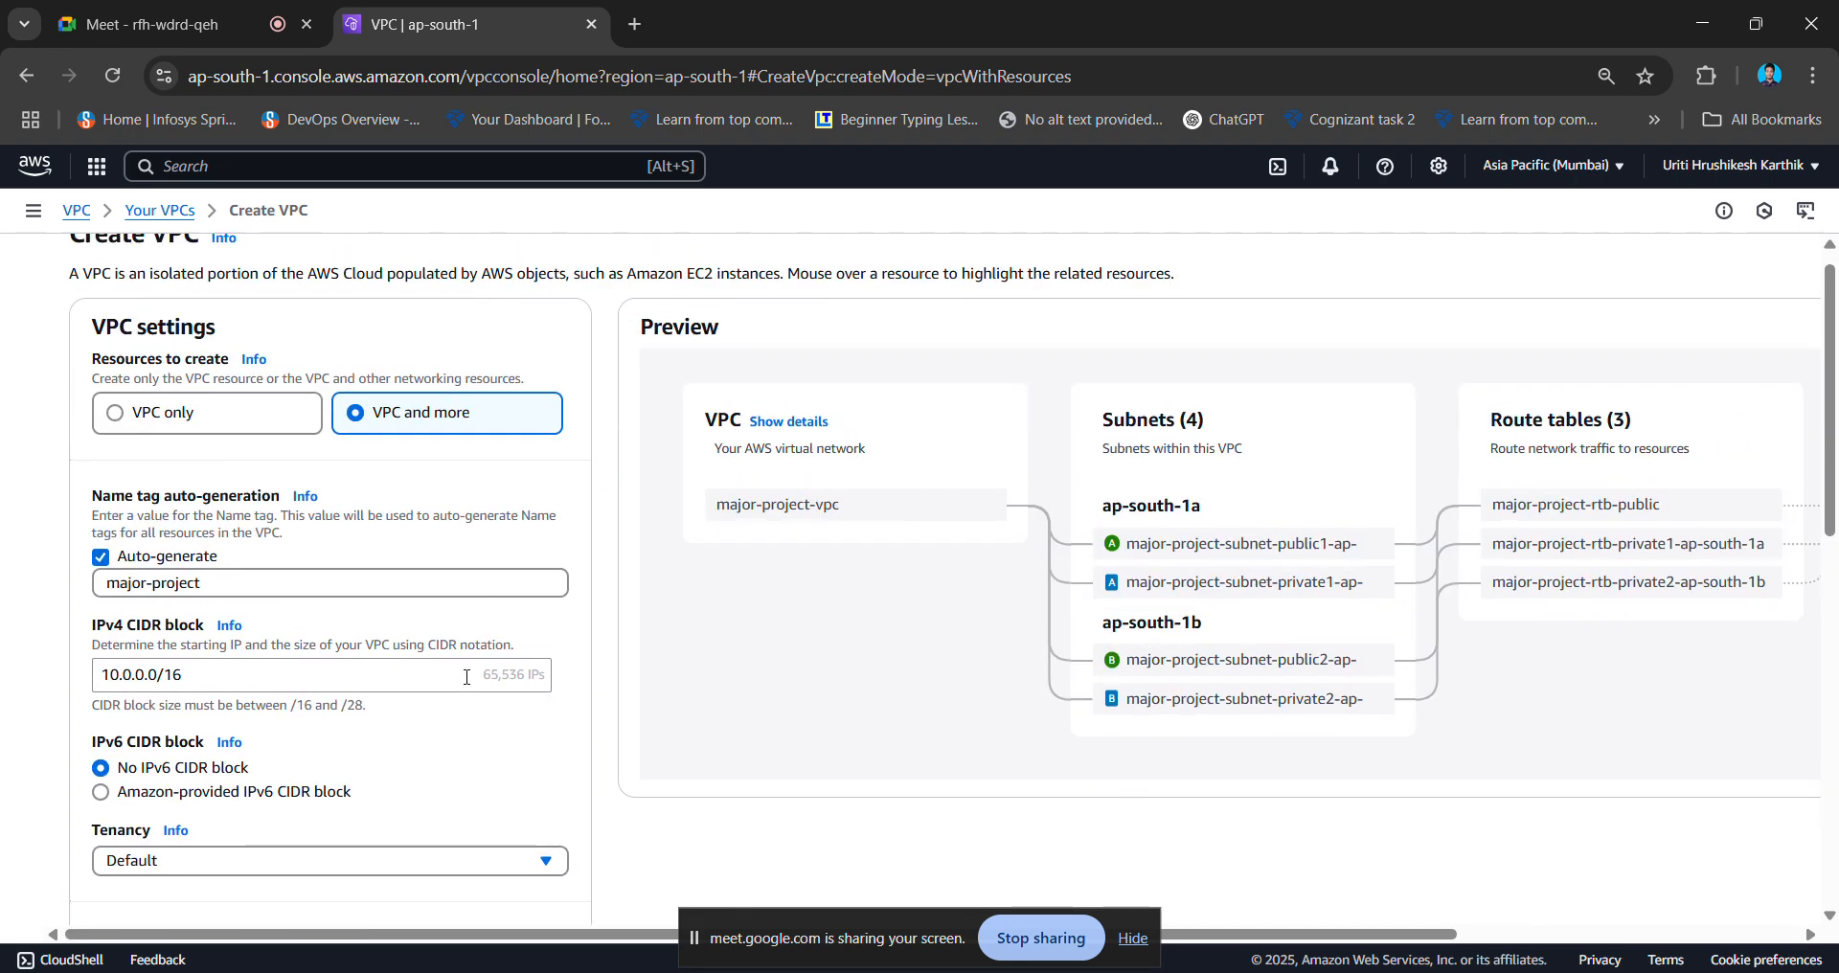
scroll(469, 684, down, 8)
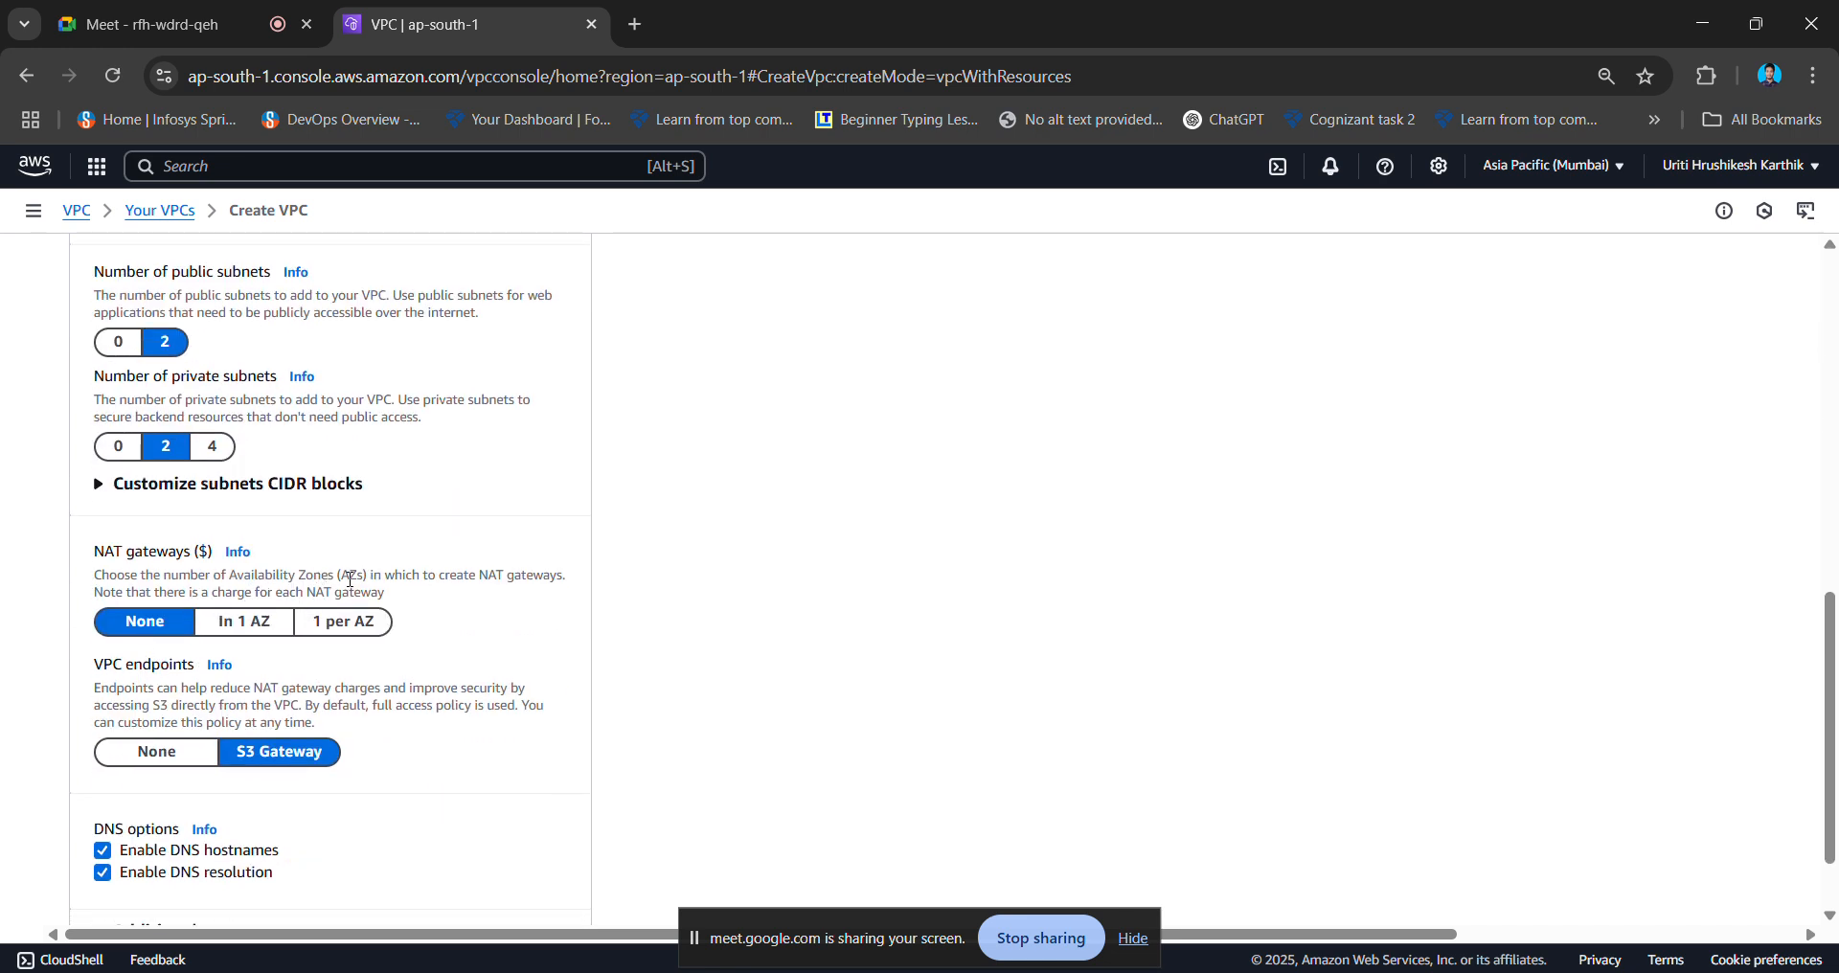
scroll(471, 624, up, 1)
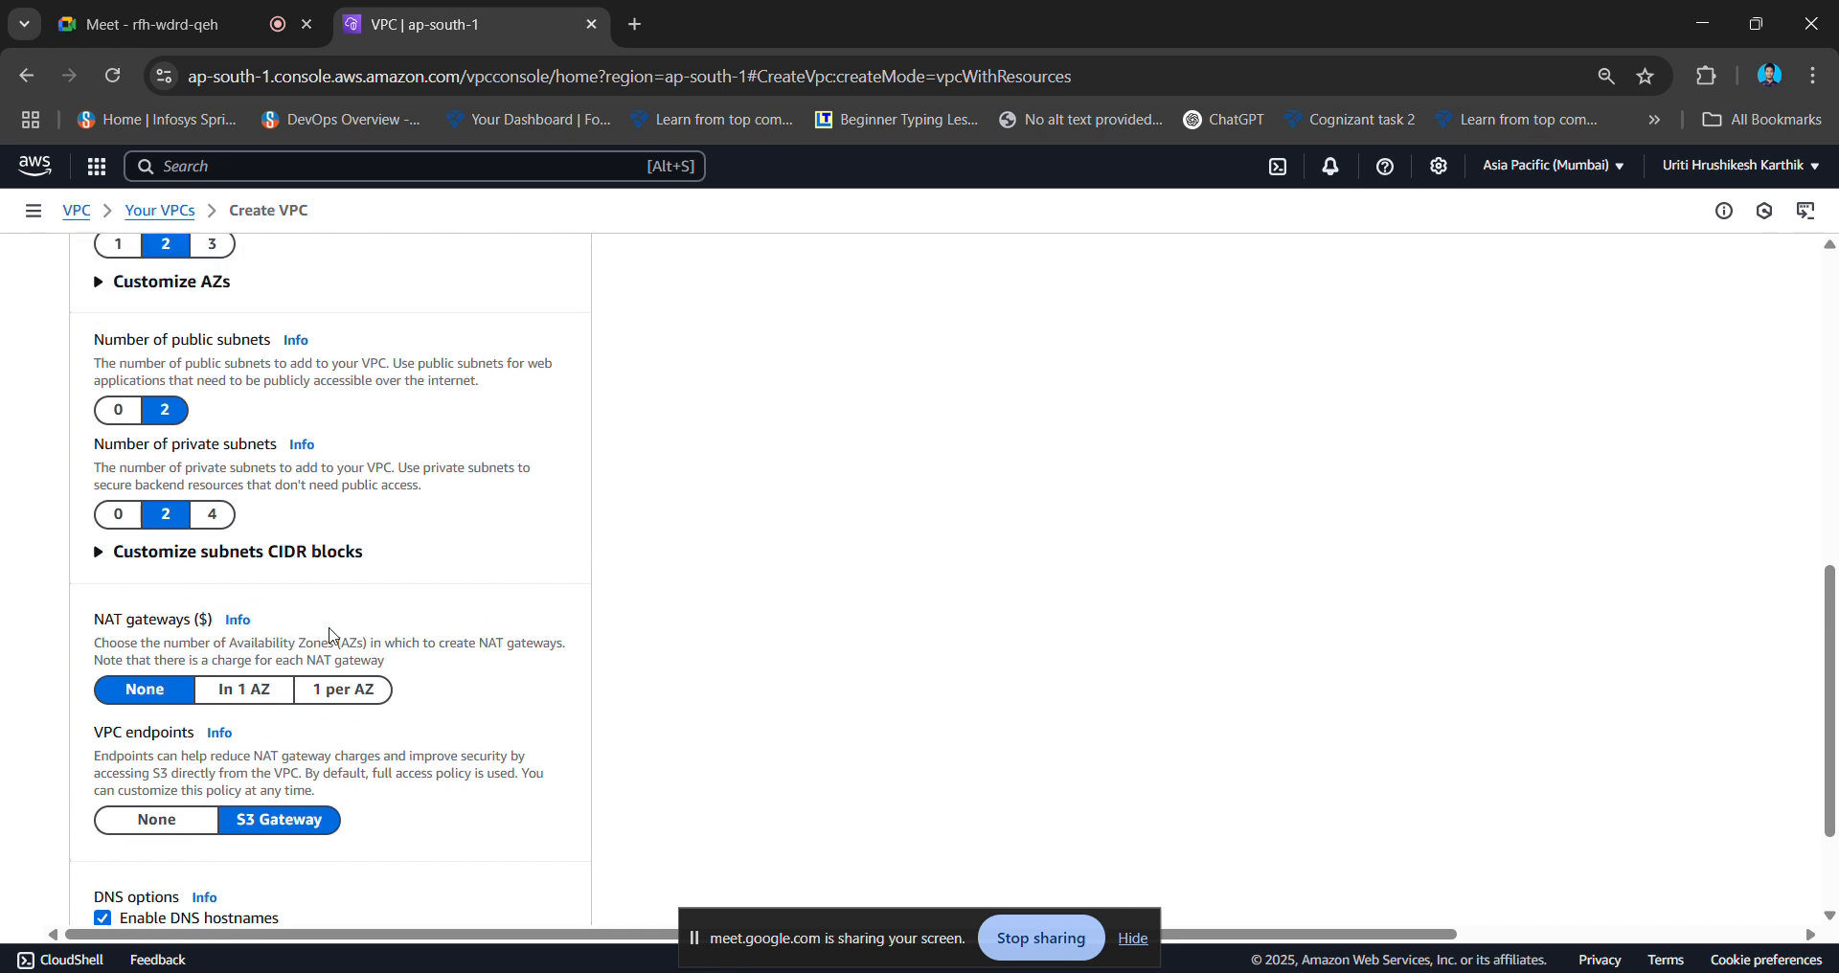
scroll(222, 625, down, 1)
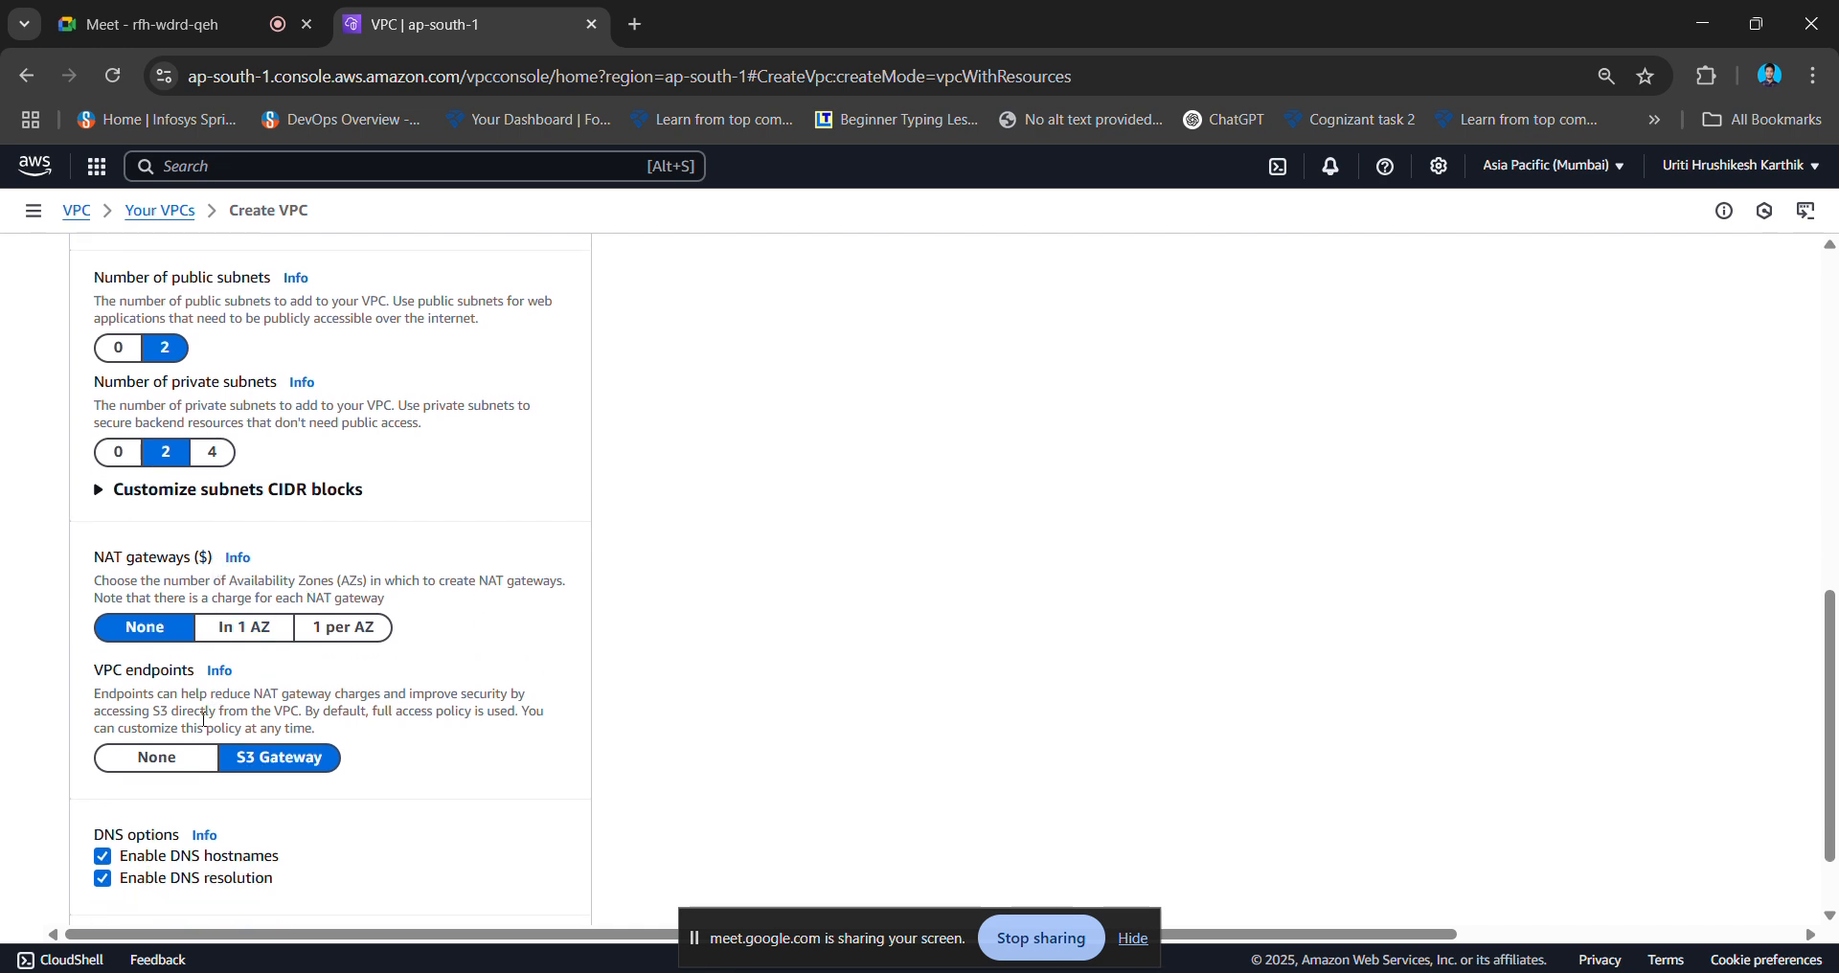
click(182, 767)
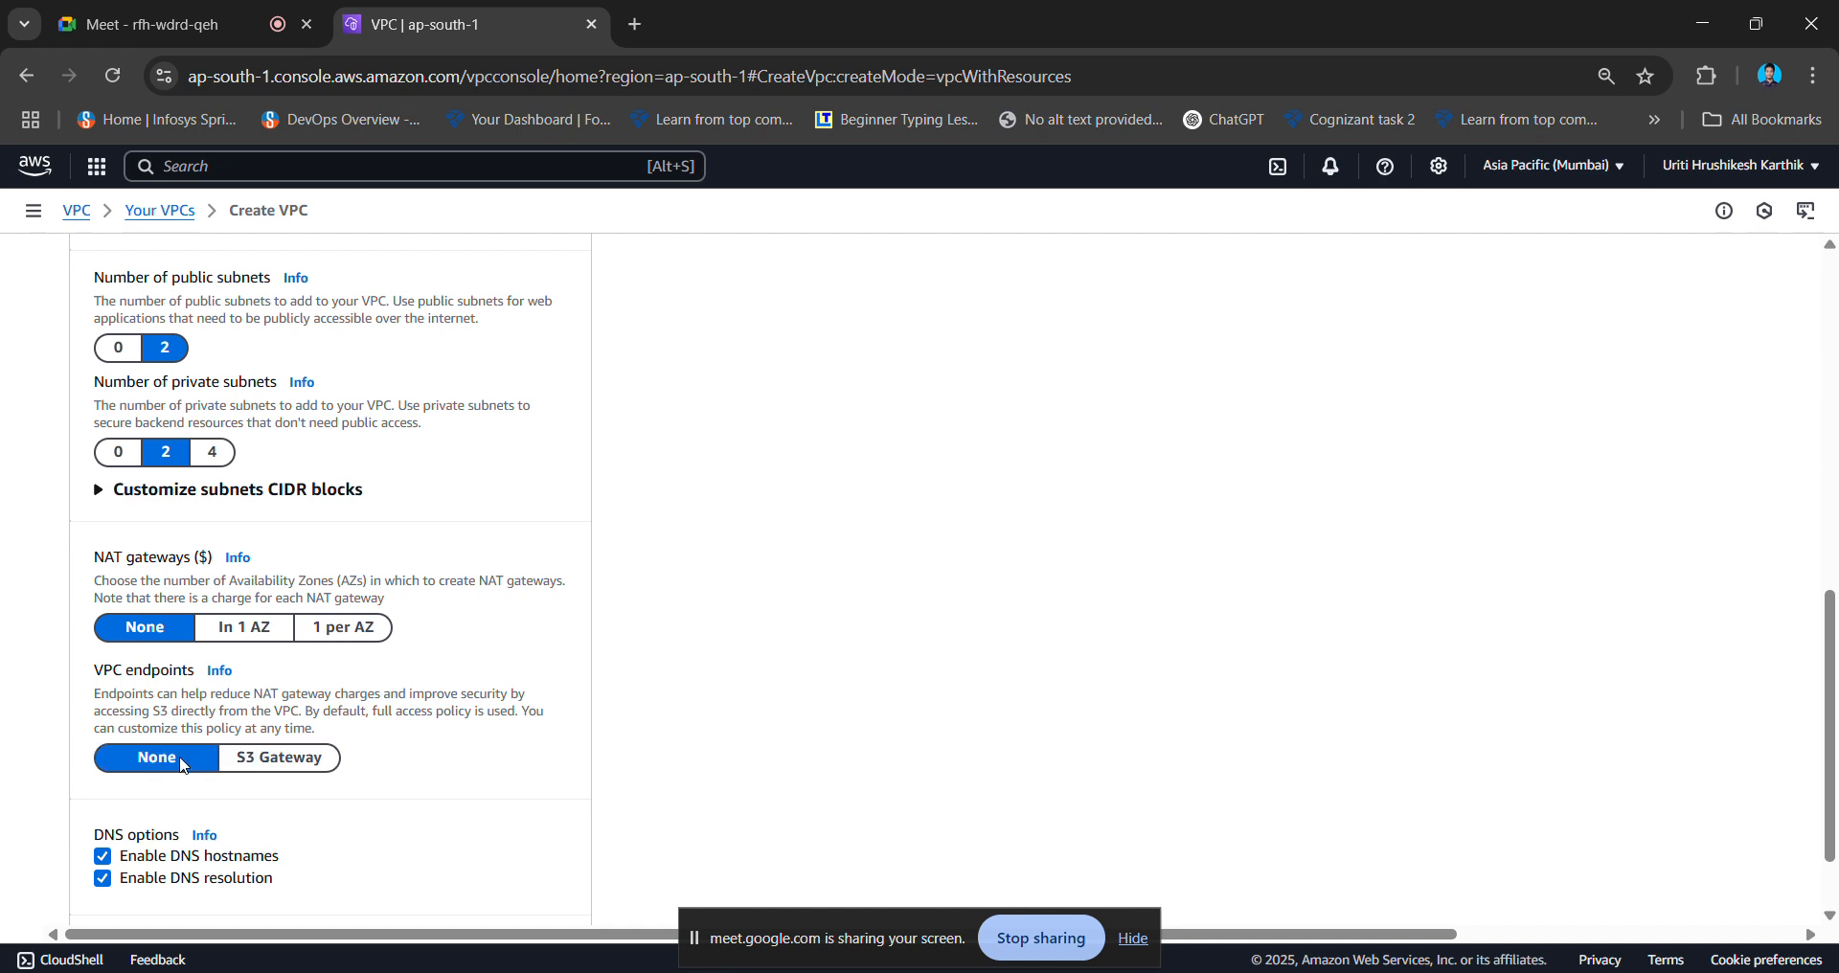
scroll(184, 766, down, 2)
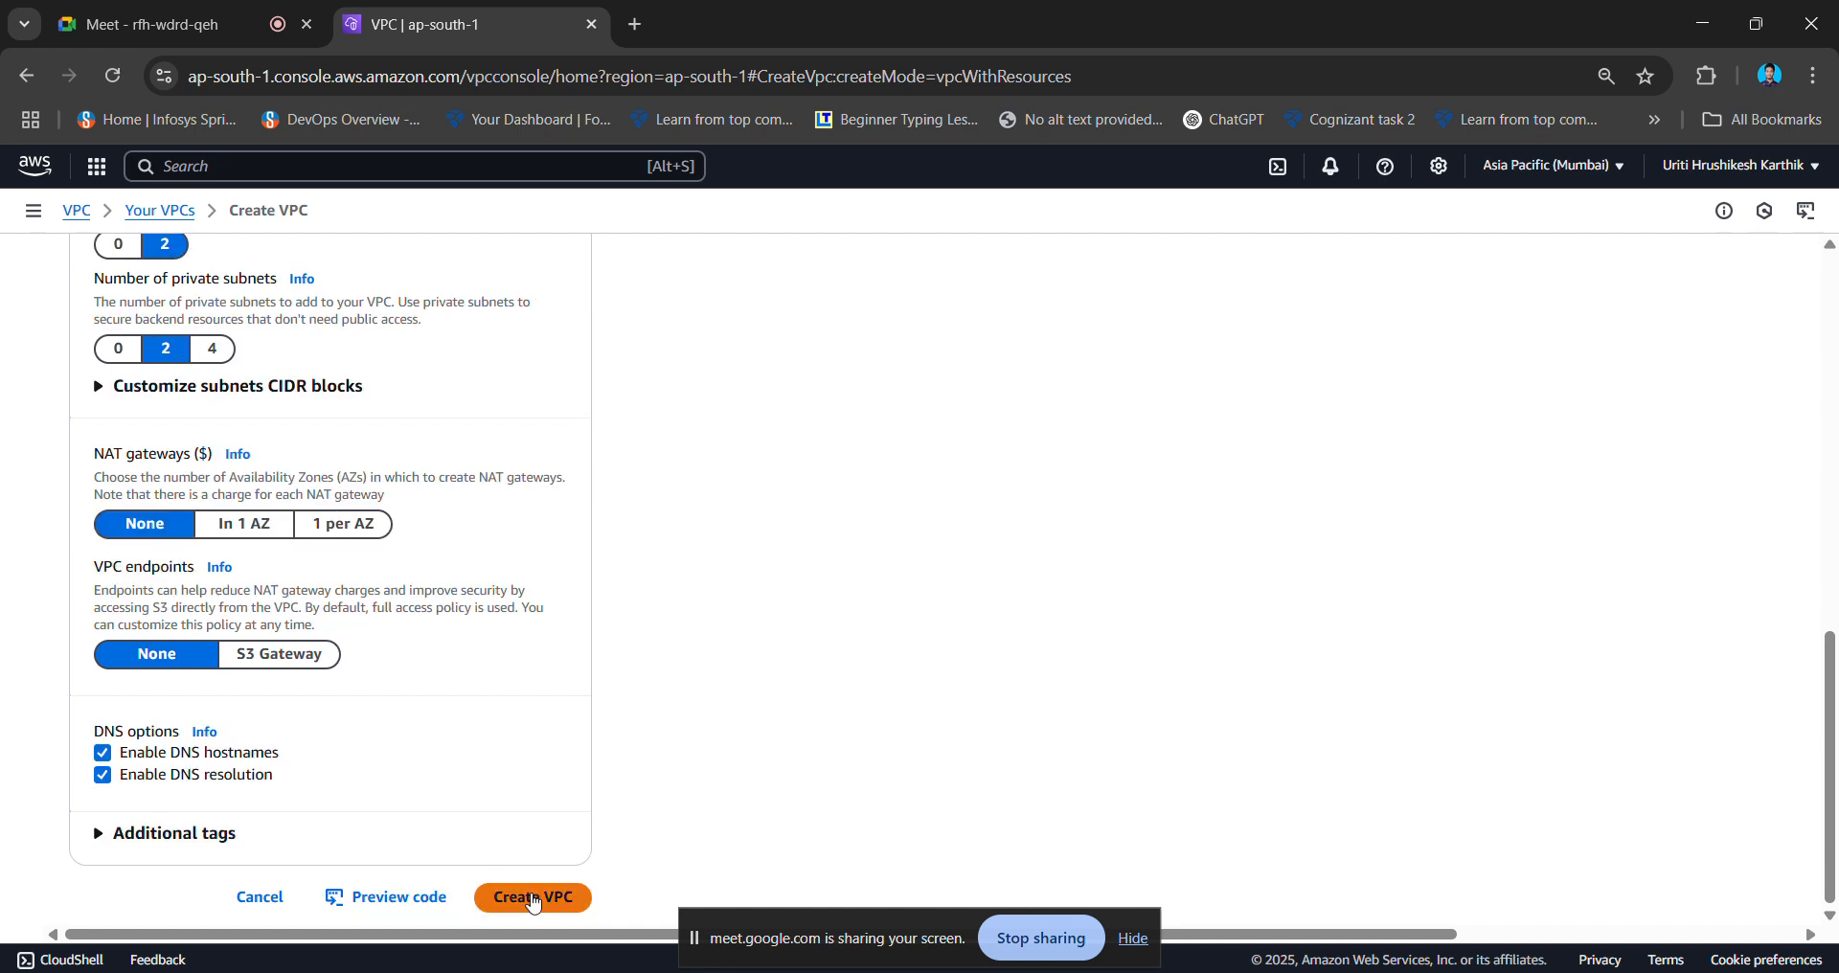
click(533, 899)
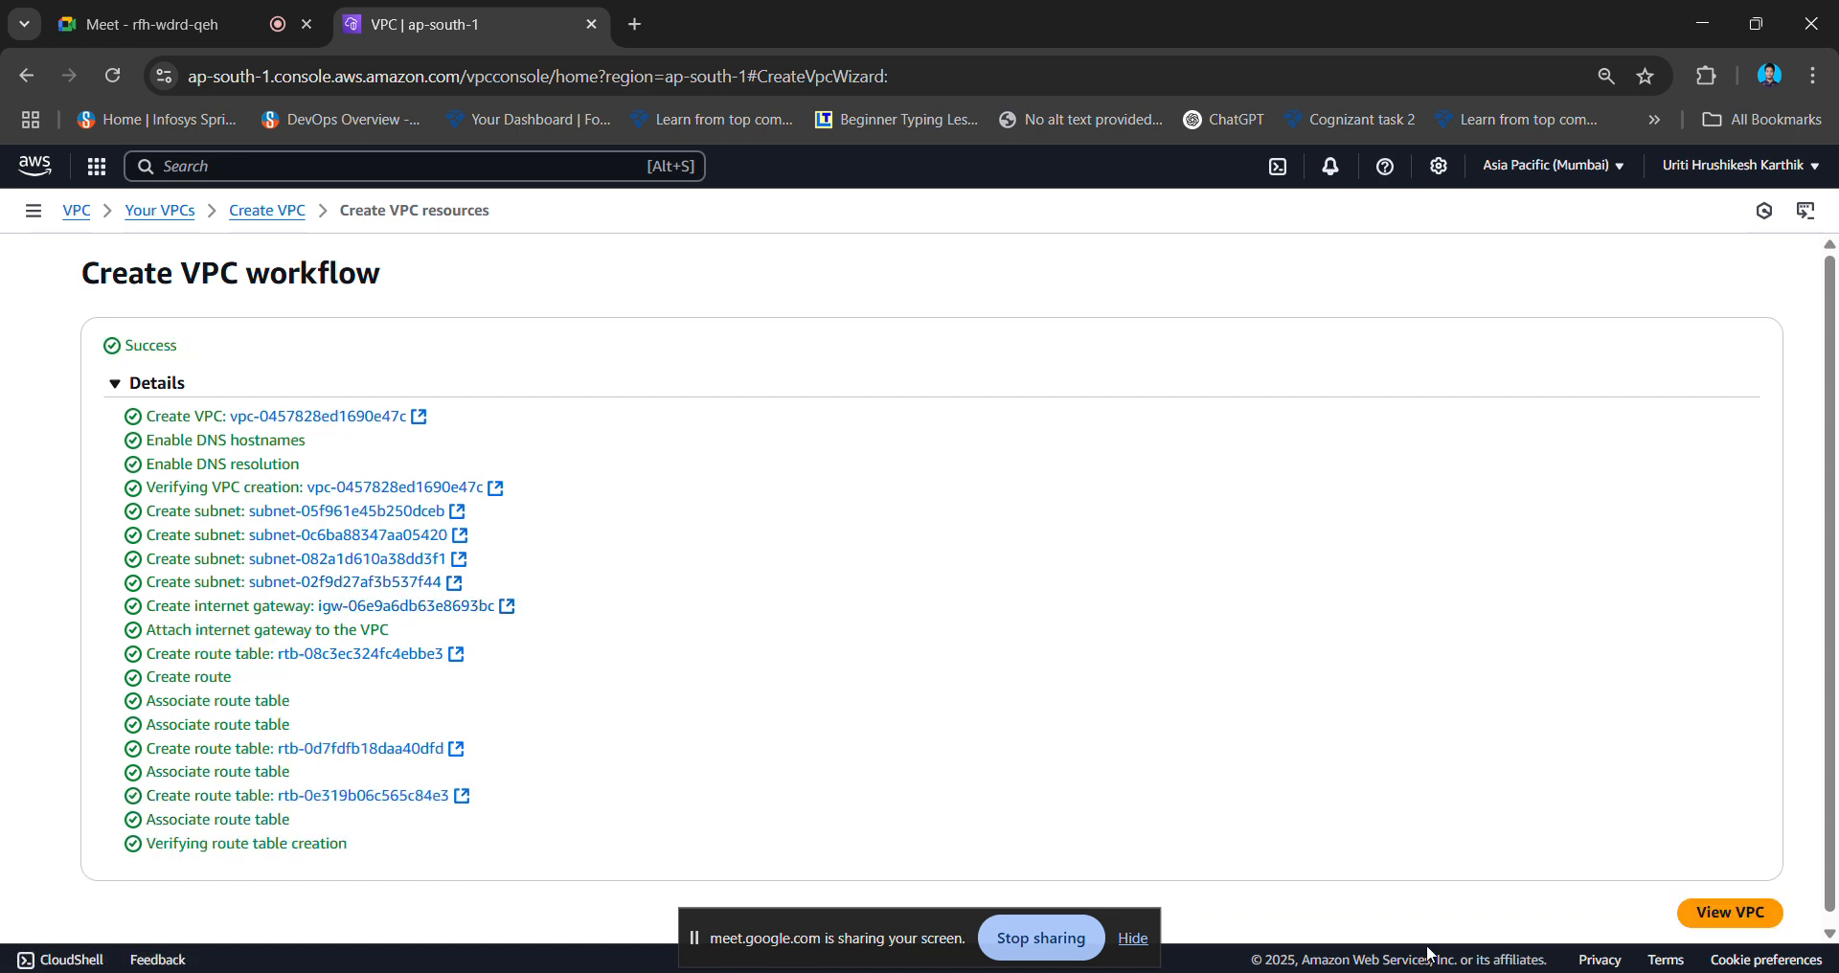
- Open major-project-vpc's details page and look over its resource map of subnets, route tables and gateway
click(1719, 913)
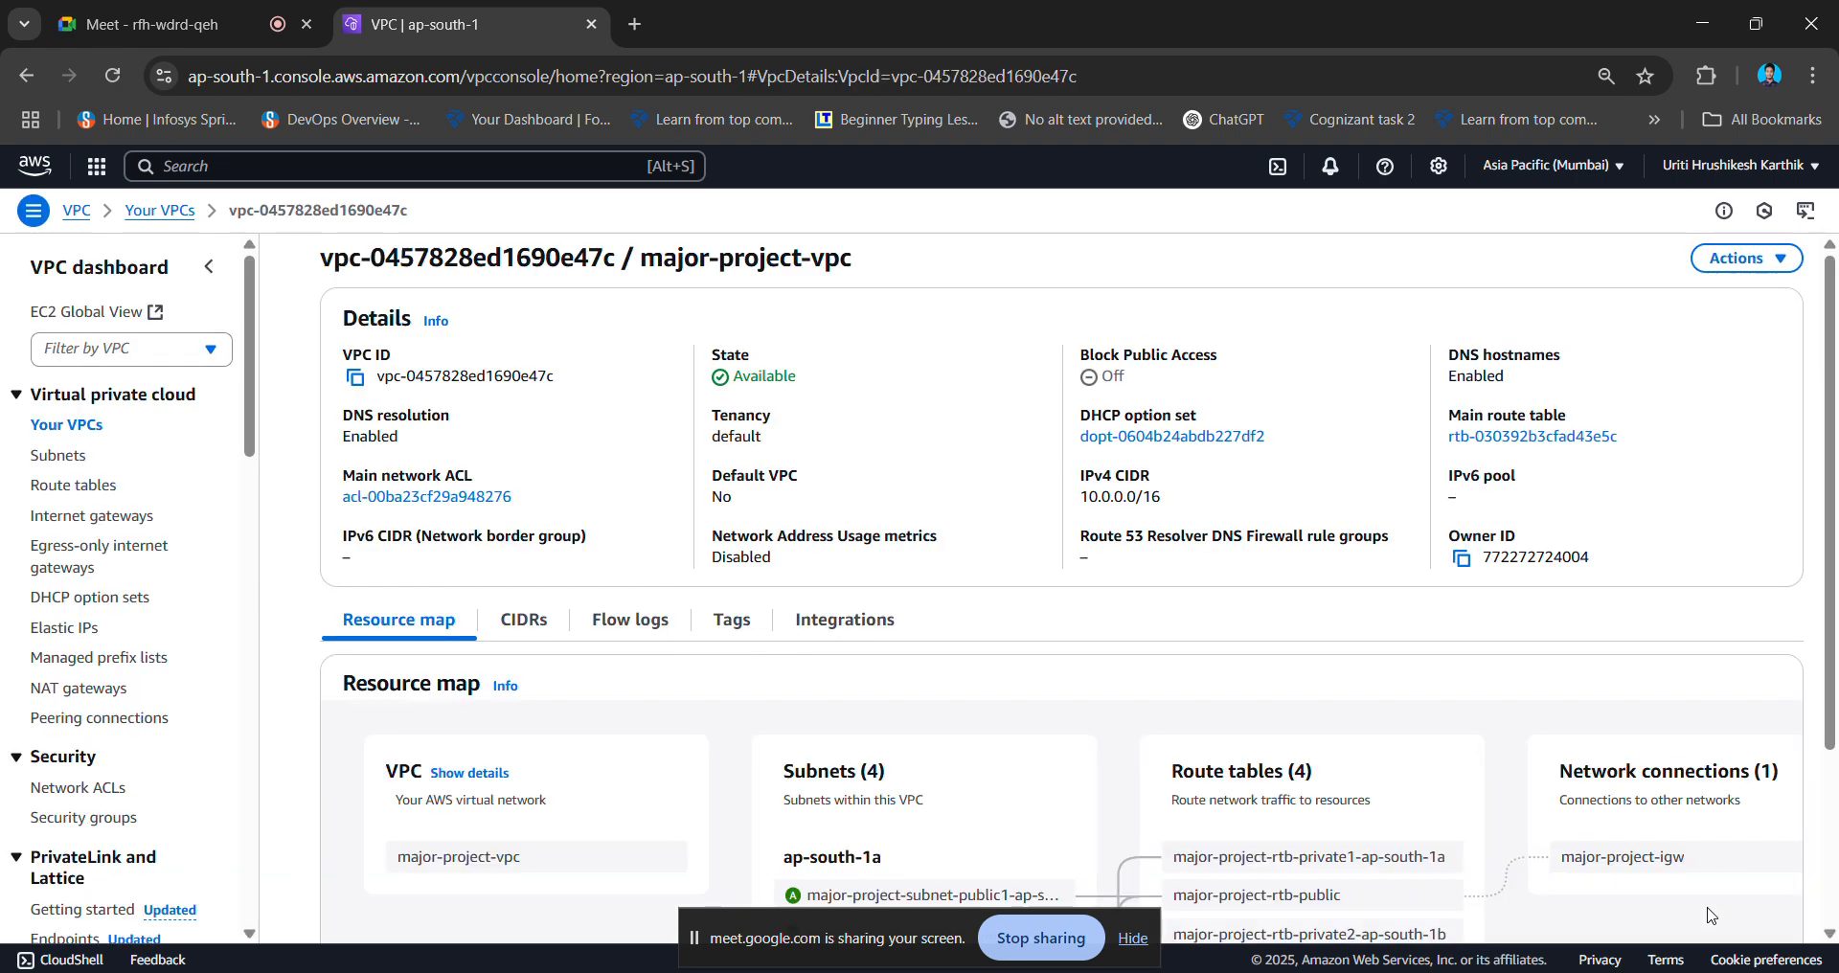
scroll(939, 792, down, 3)
scroll(937, 791, right, 1)
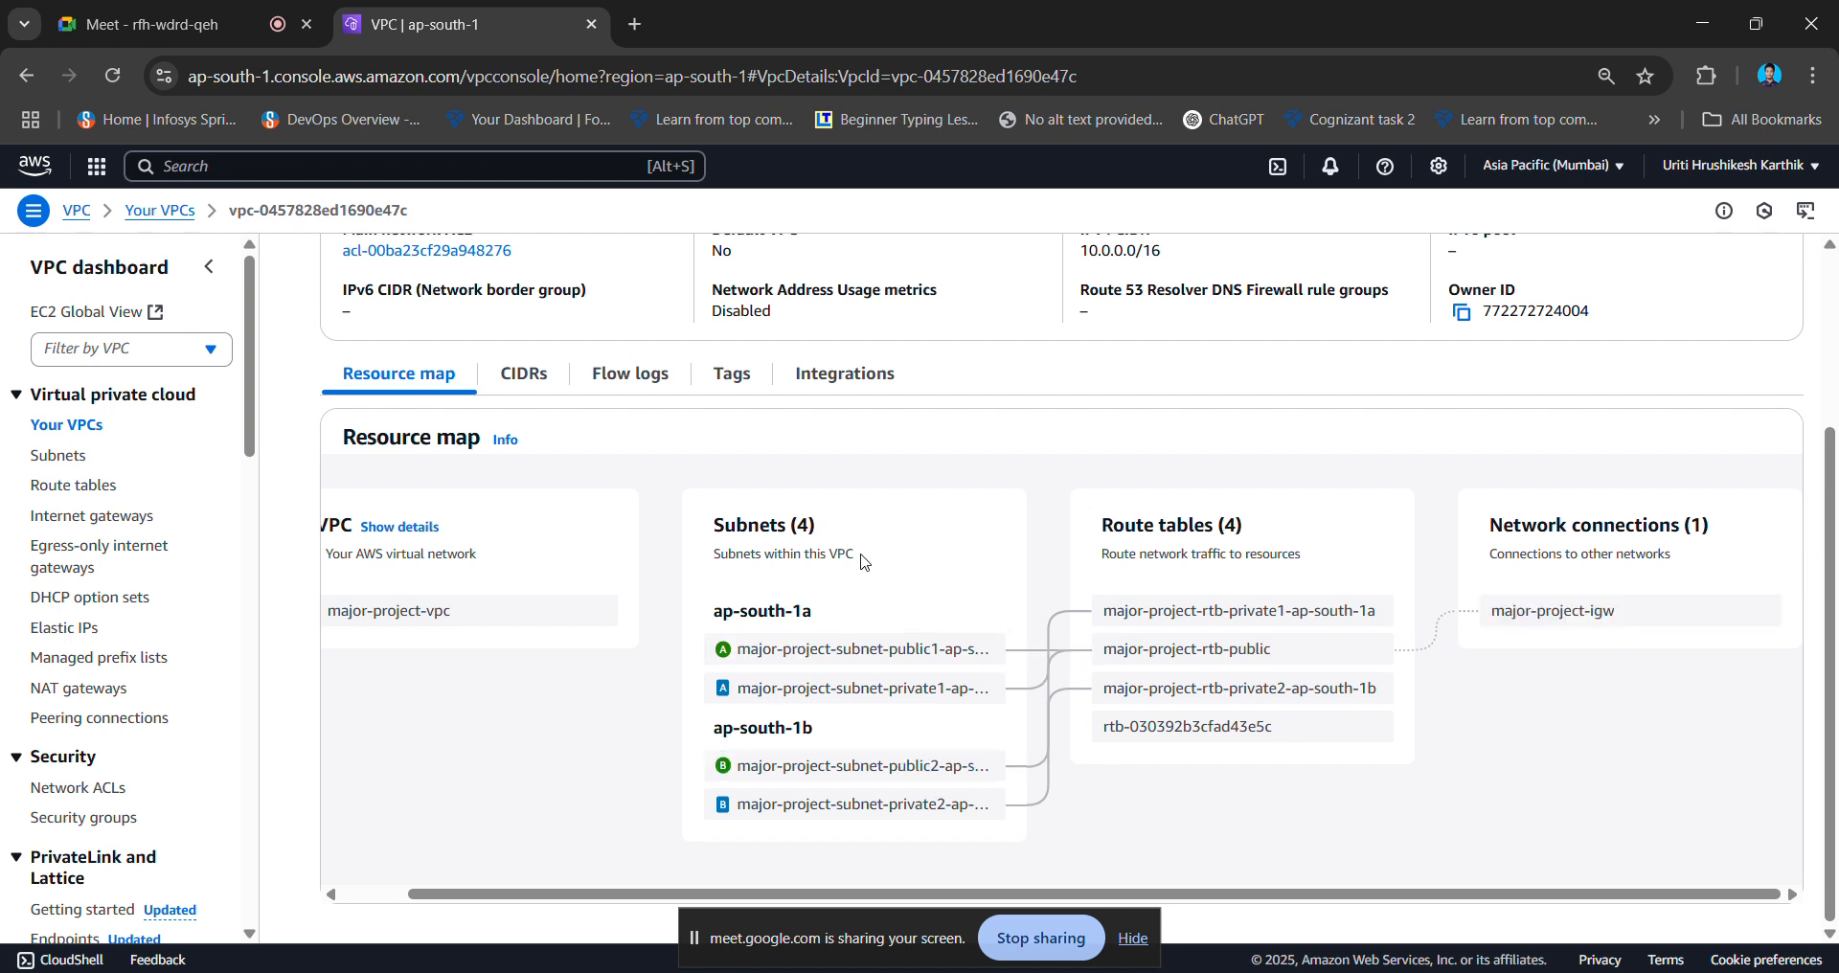
scroll(523, 594, left, 1)
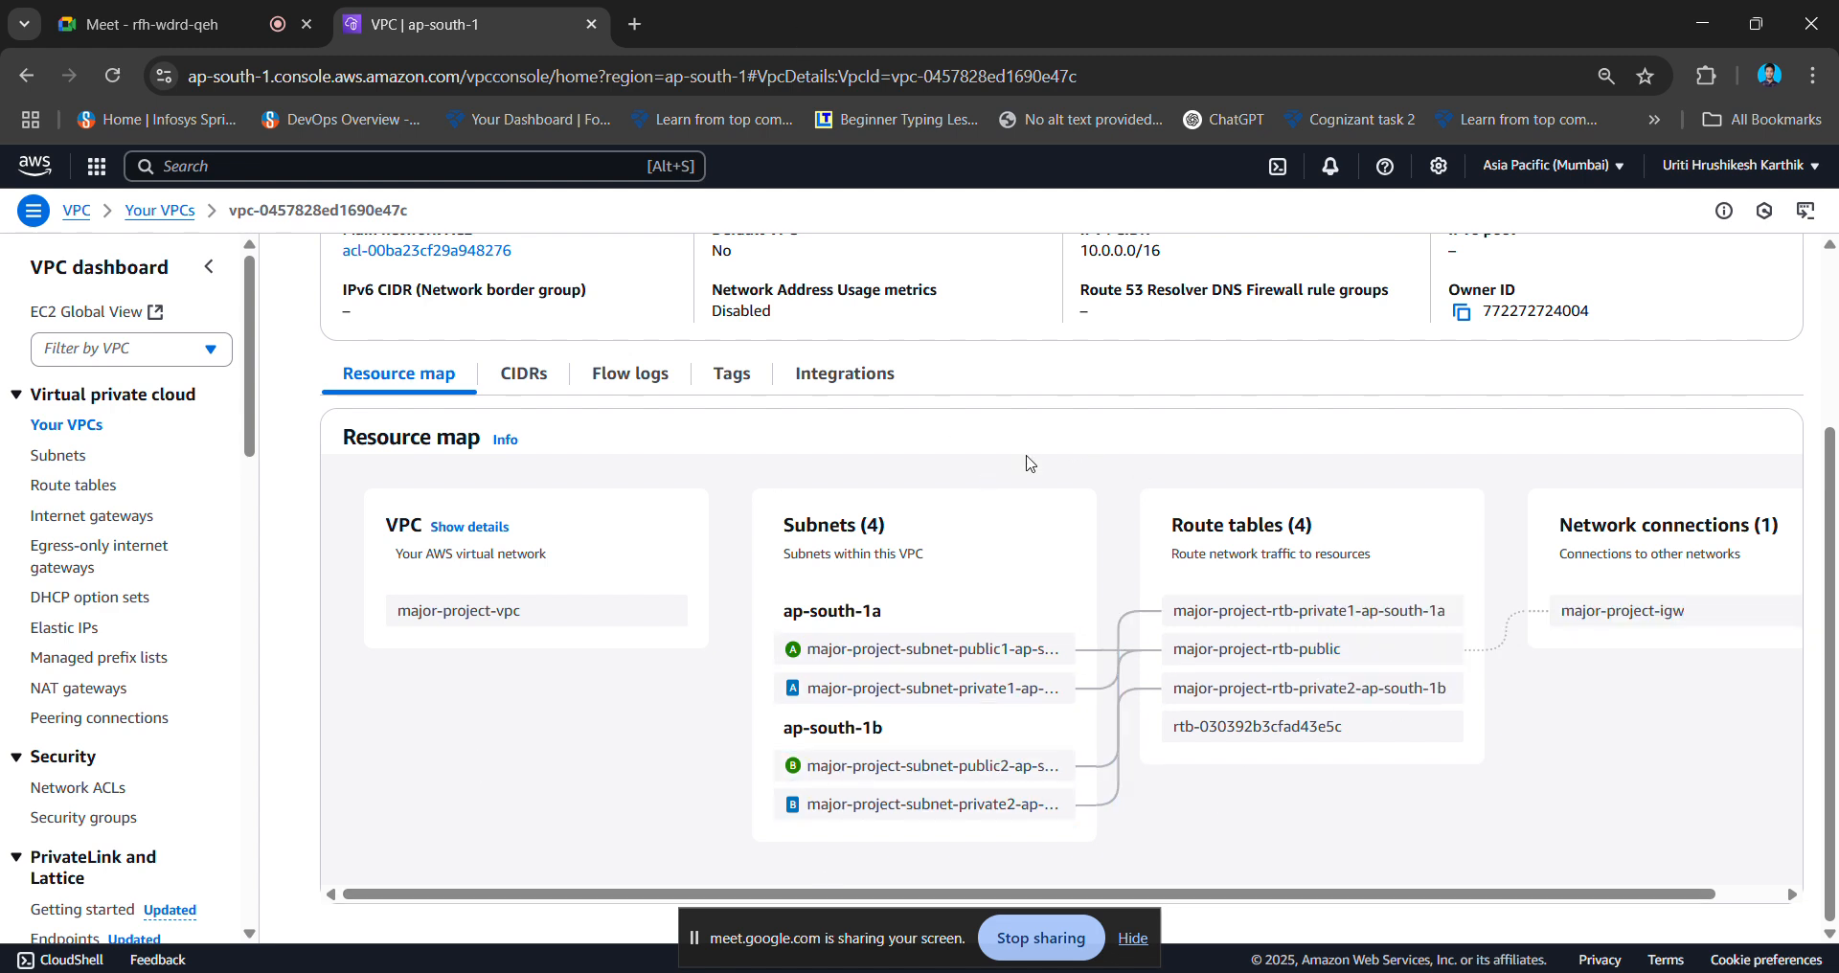
scroll(1038, 469, right, 1)
scroll(1040, 469, up, 3)
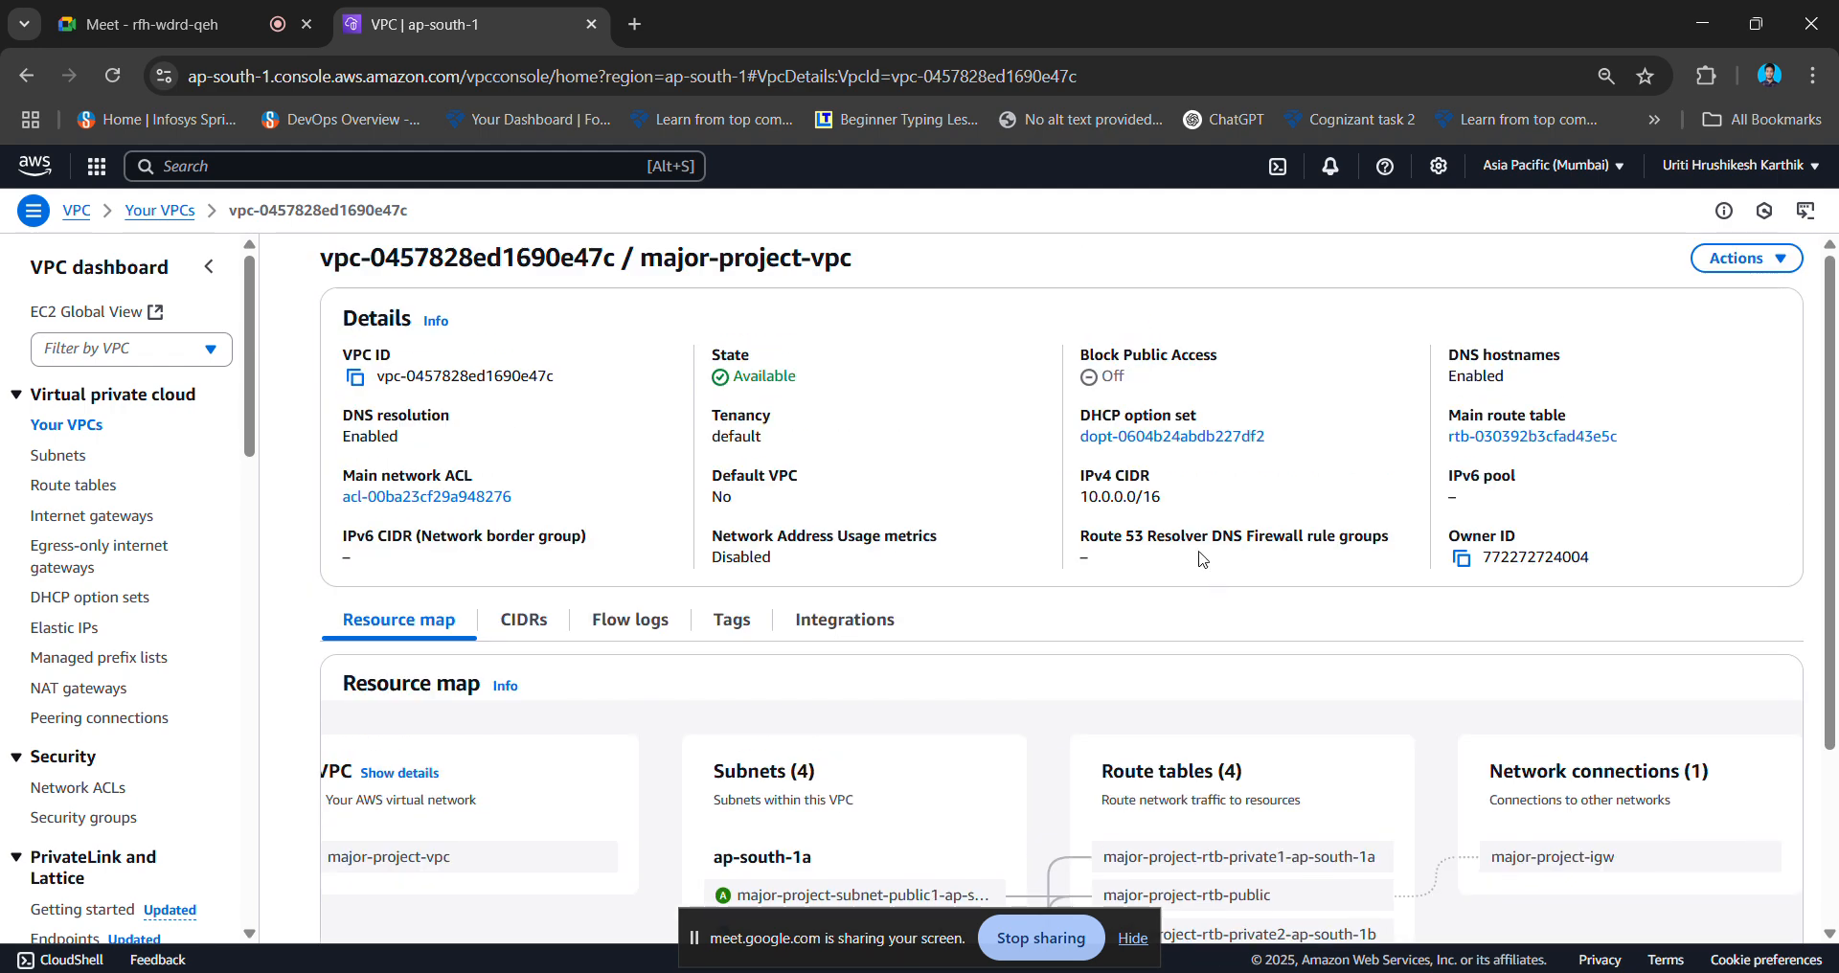
click(418, 166)
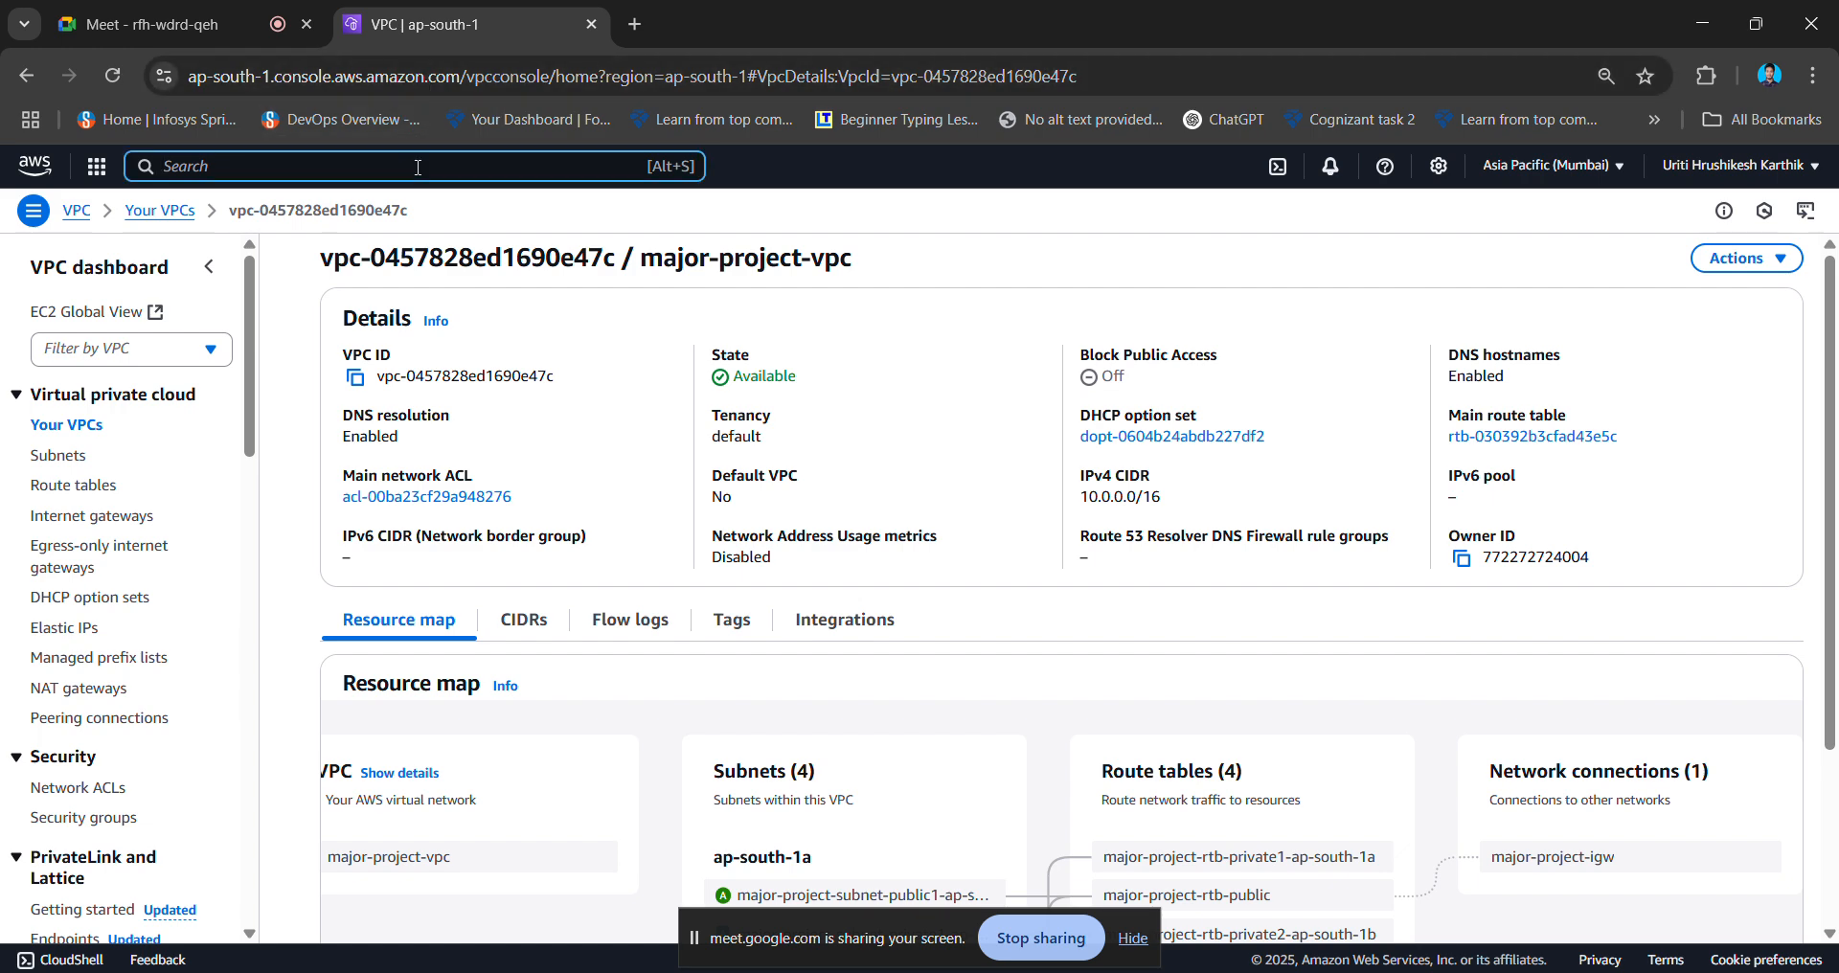
- Open EC2 in a new browser tab, view Instances (running), and start Launch instances
text(ec)
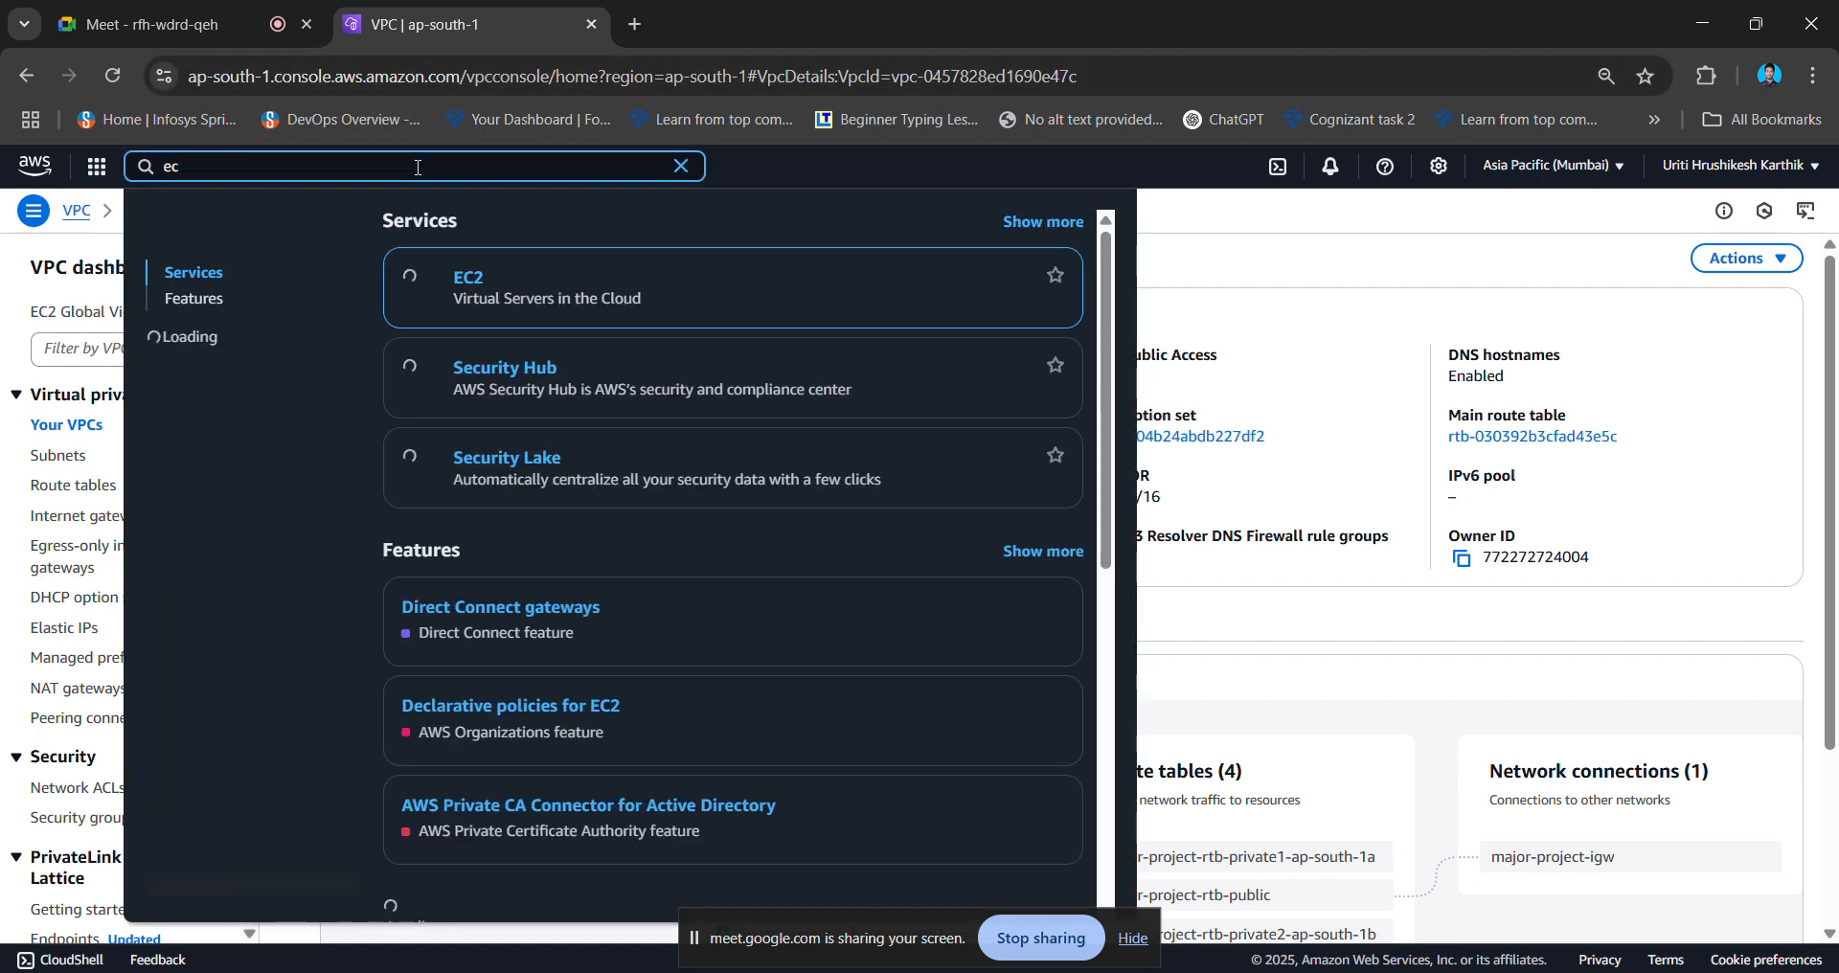
text(2)
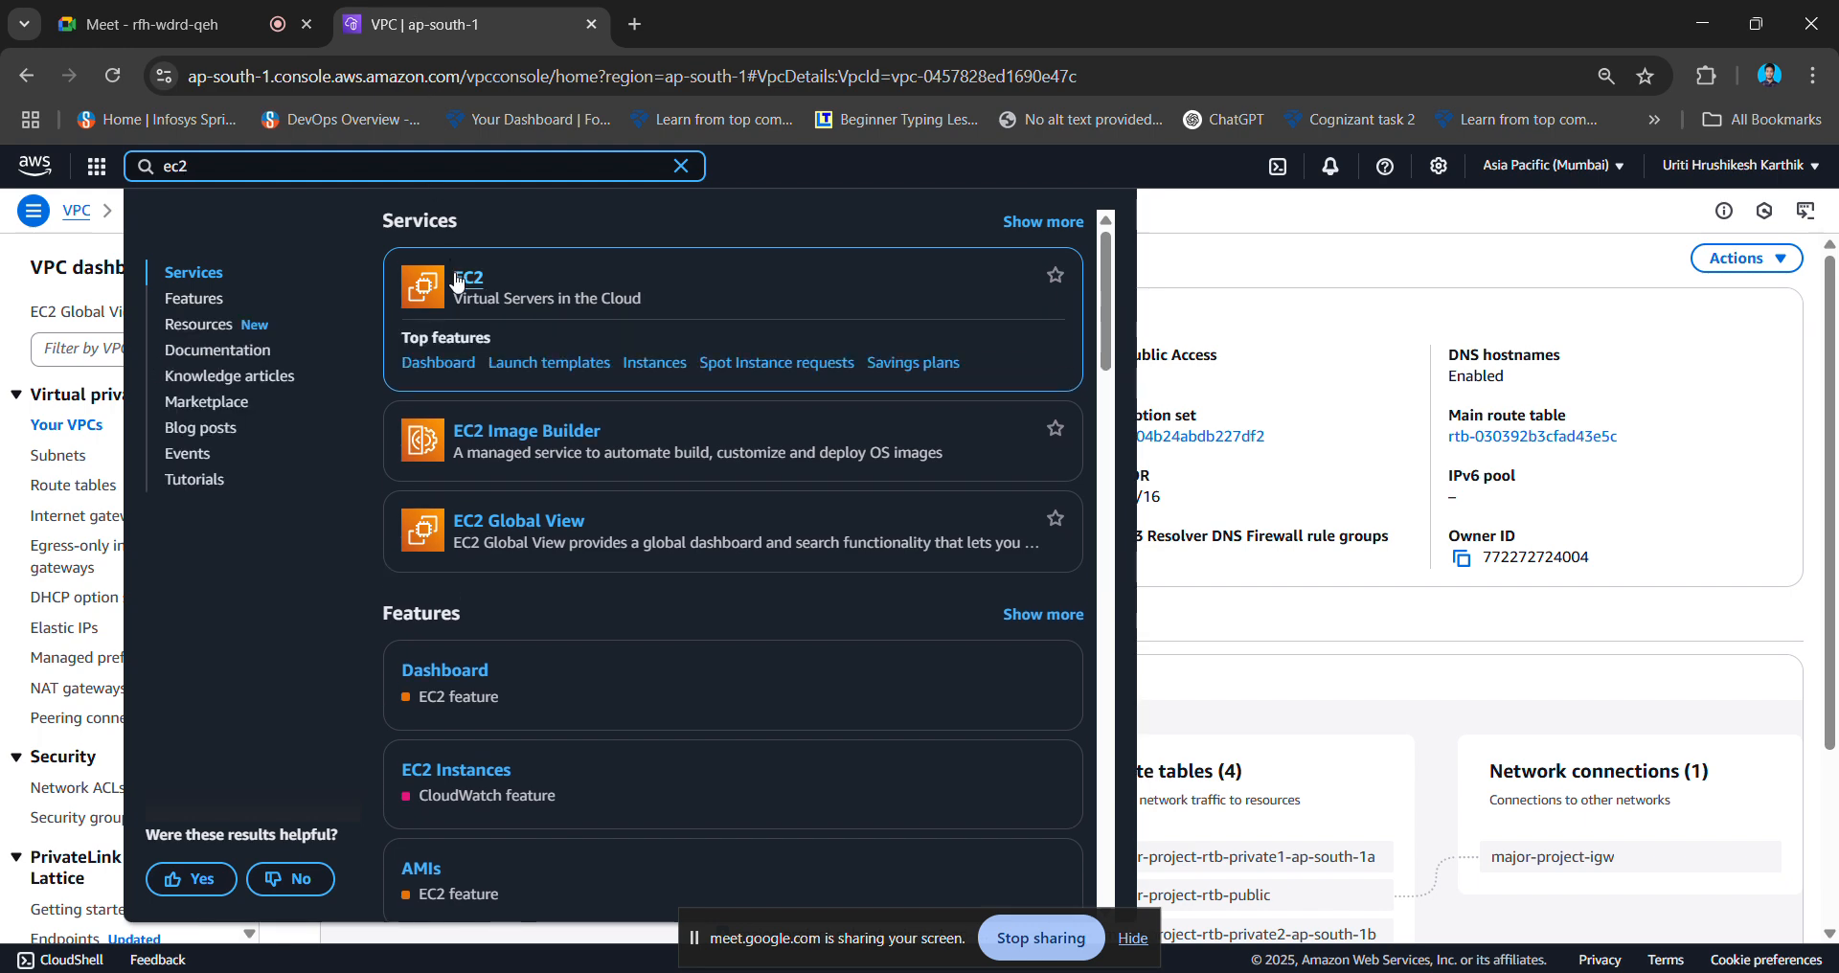
right_click(457, 281)
click(522, 307)
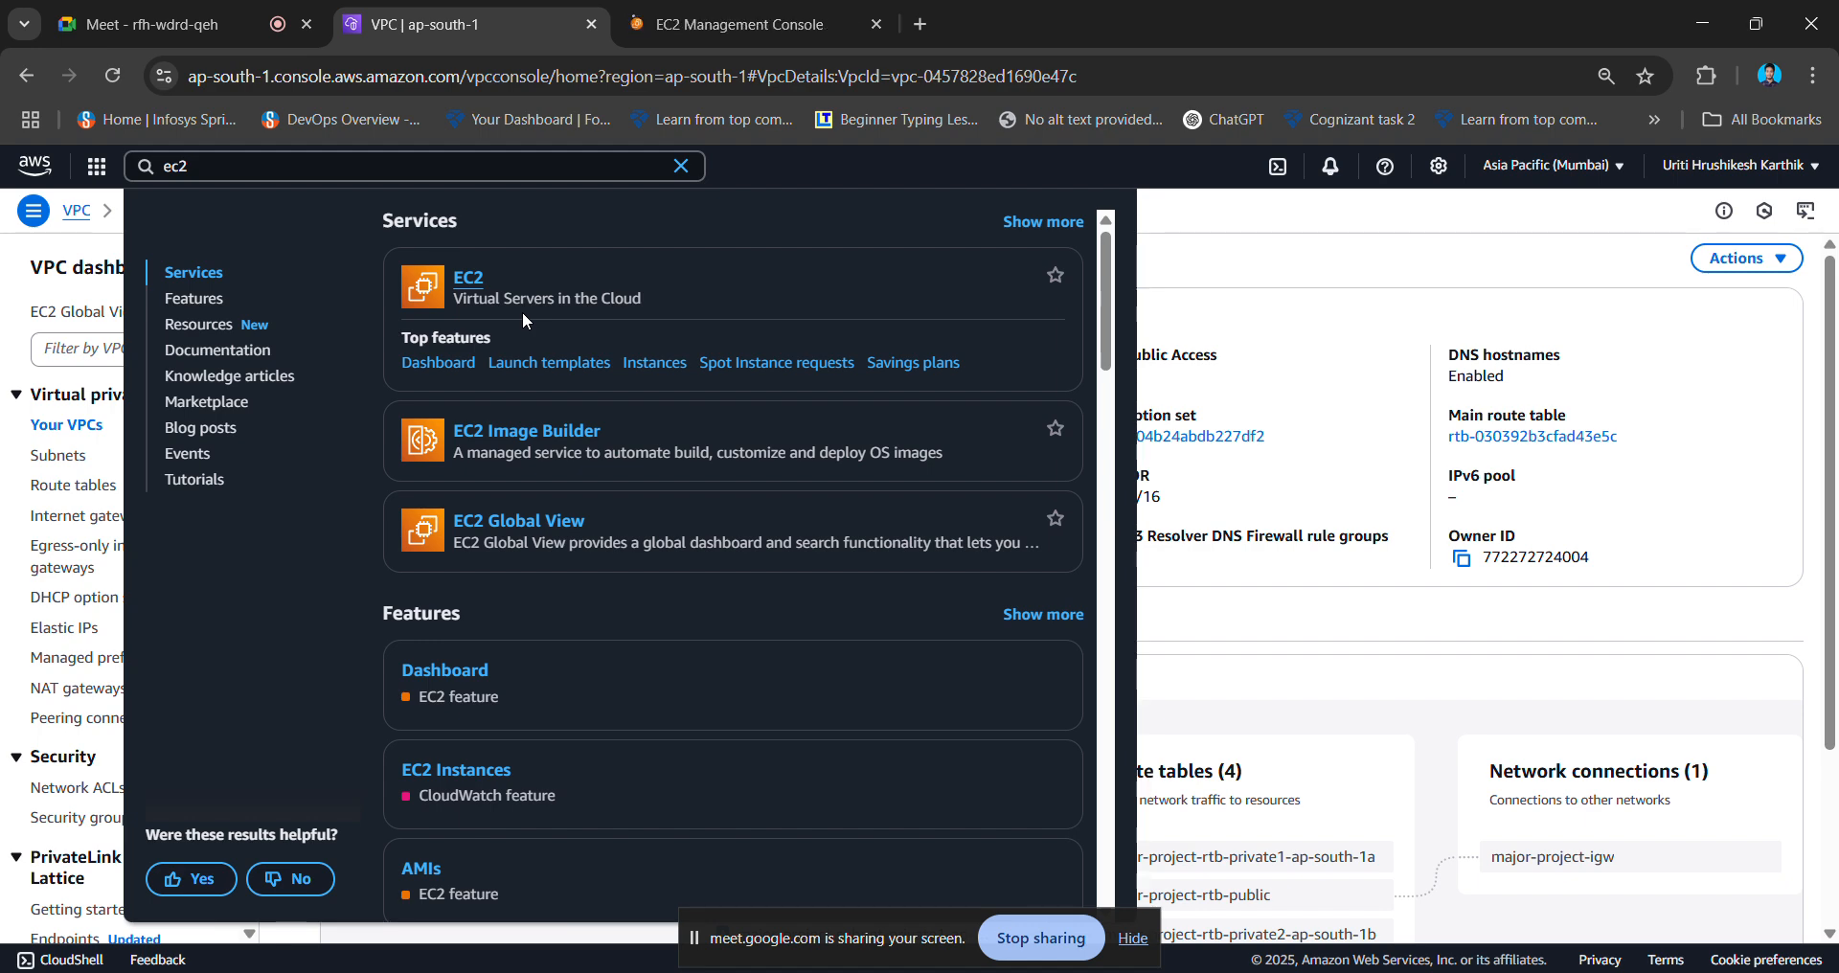
click(680, 27)
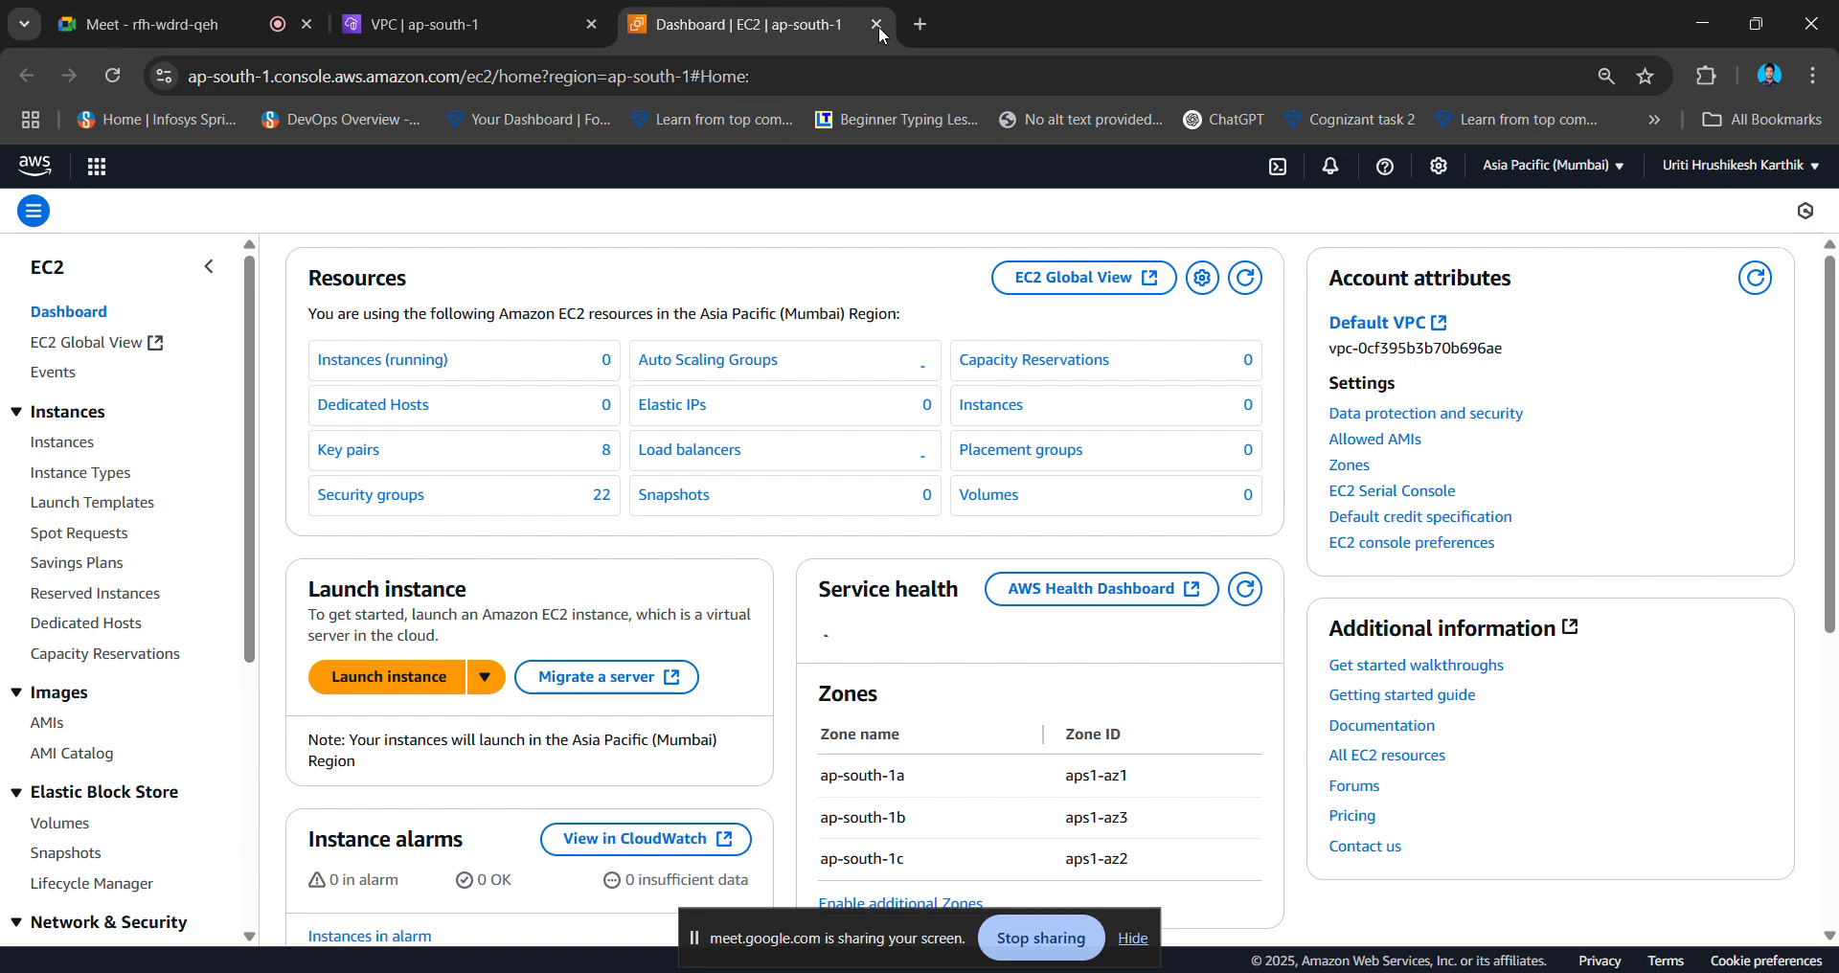
click(413, 364)
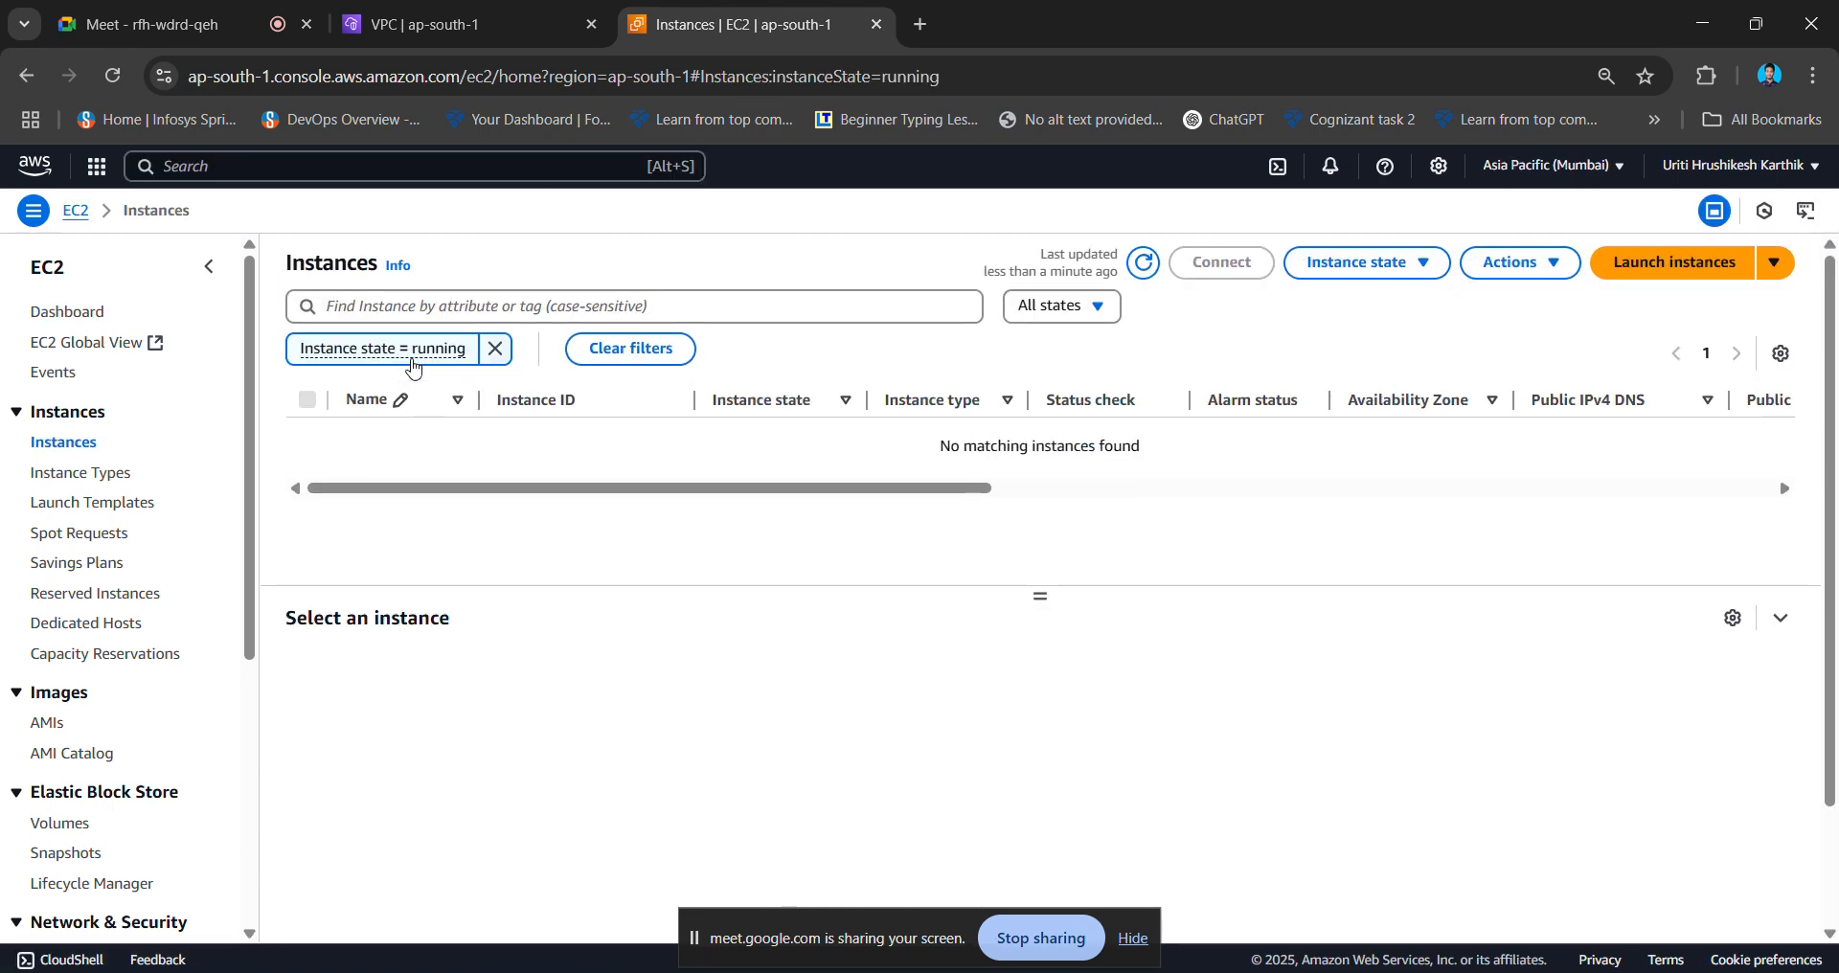
click(1675, 266)
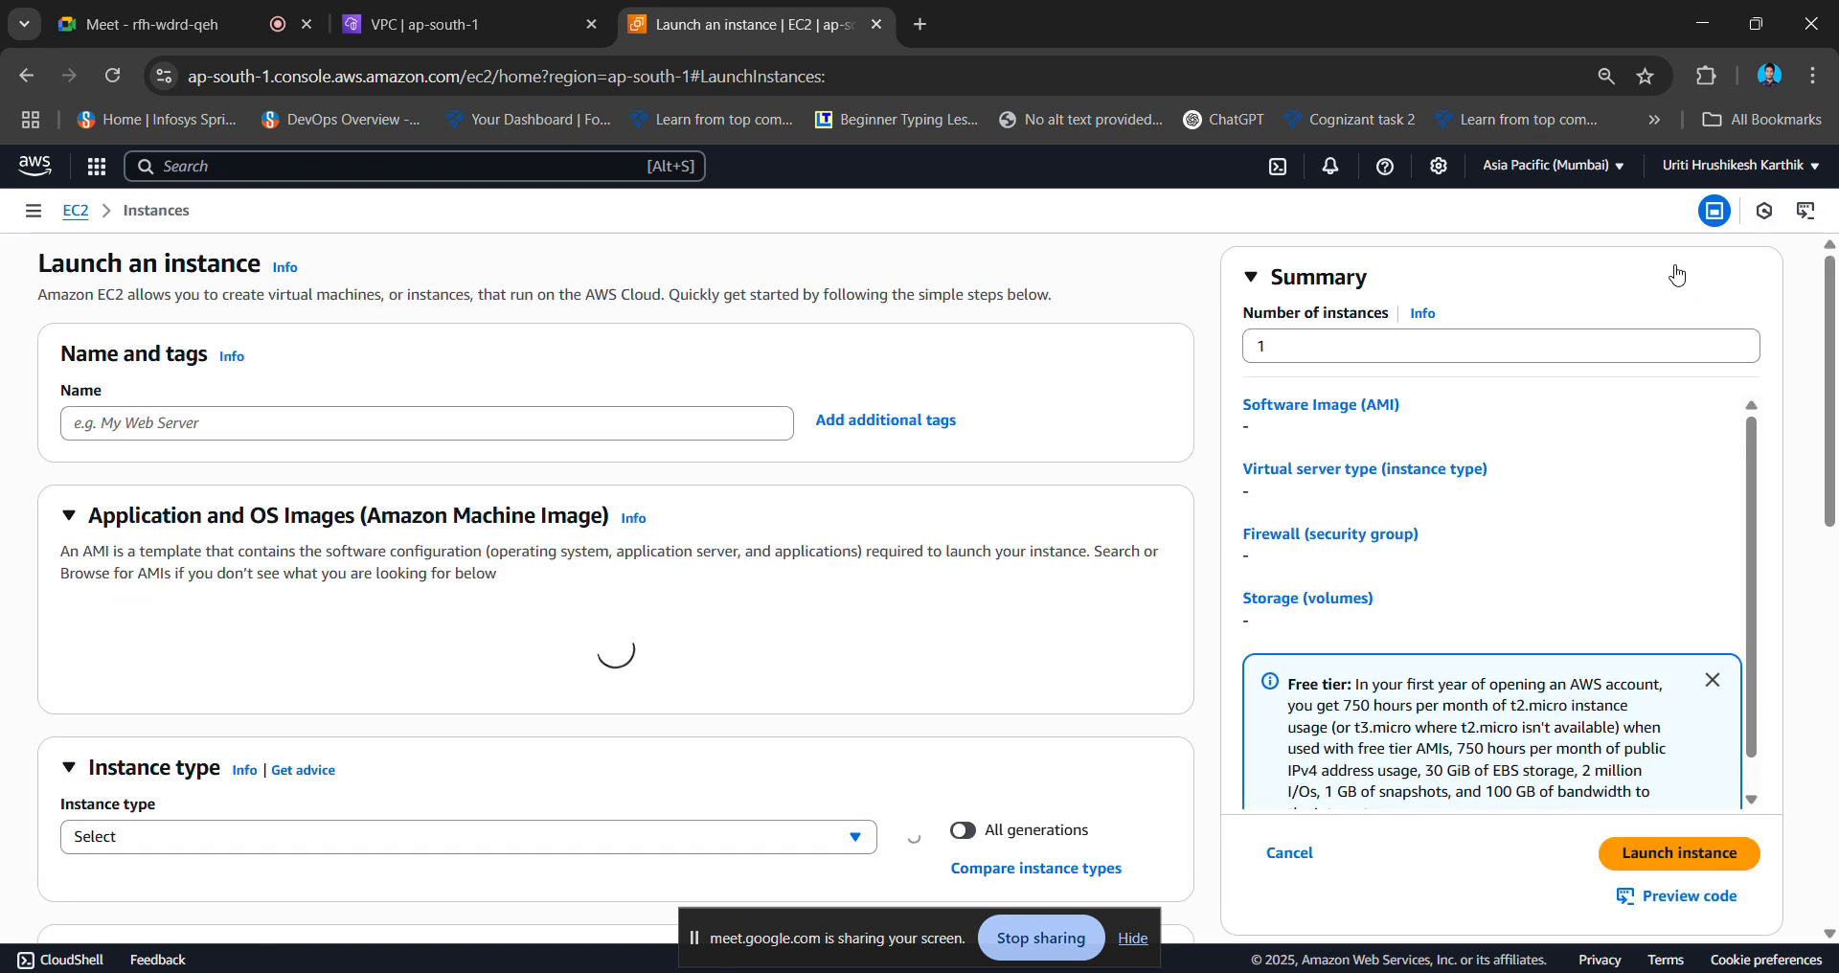
- Name the instance 'instance1' and choose the Ubuntu Server 24.04 image
click(289, 409)
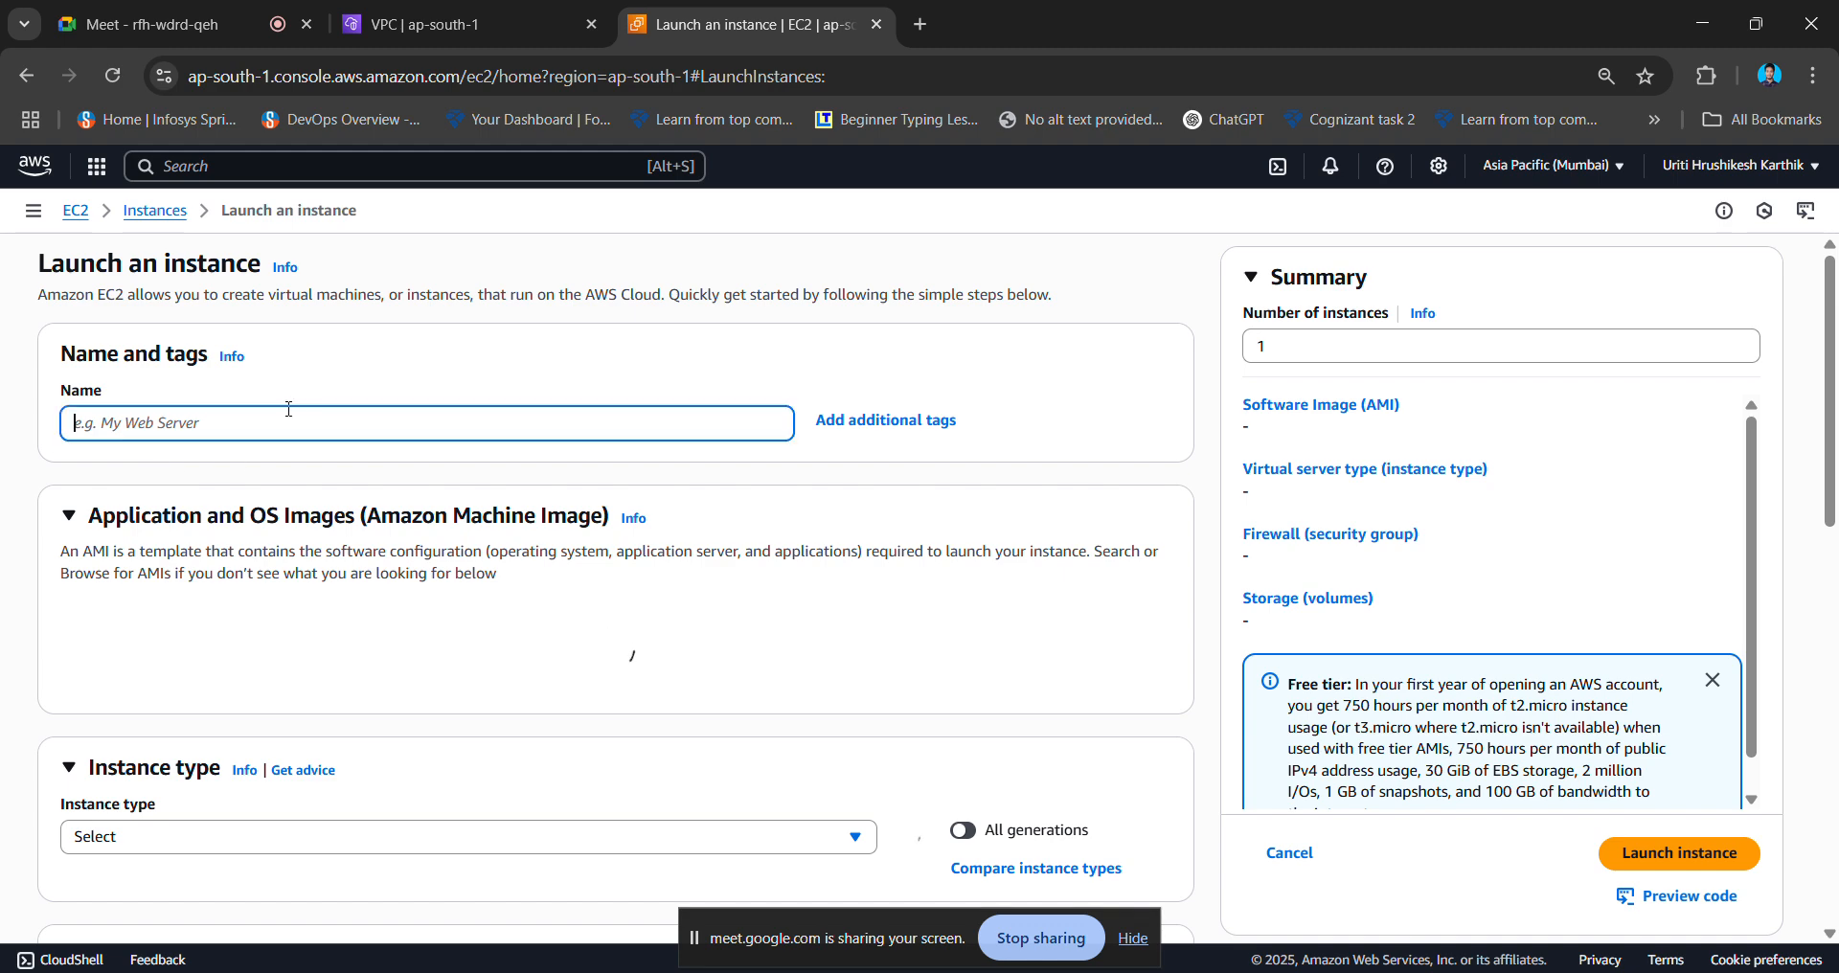
text(instan)
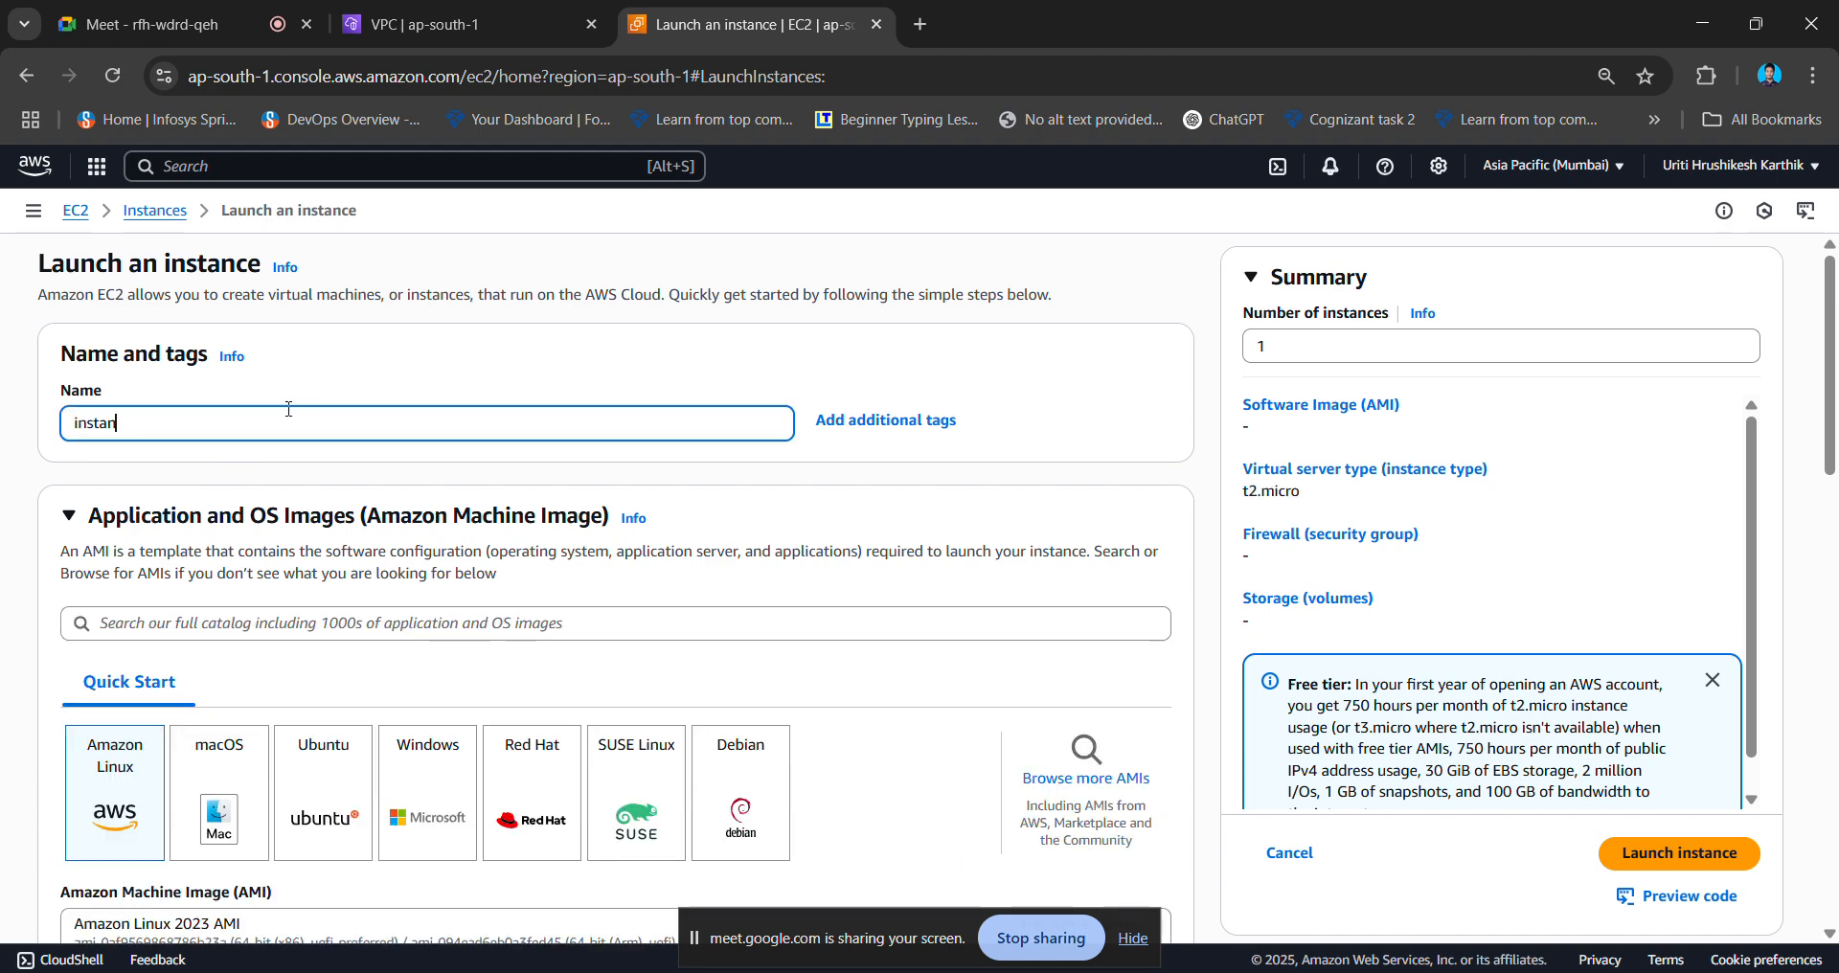
text(ce1)
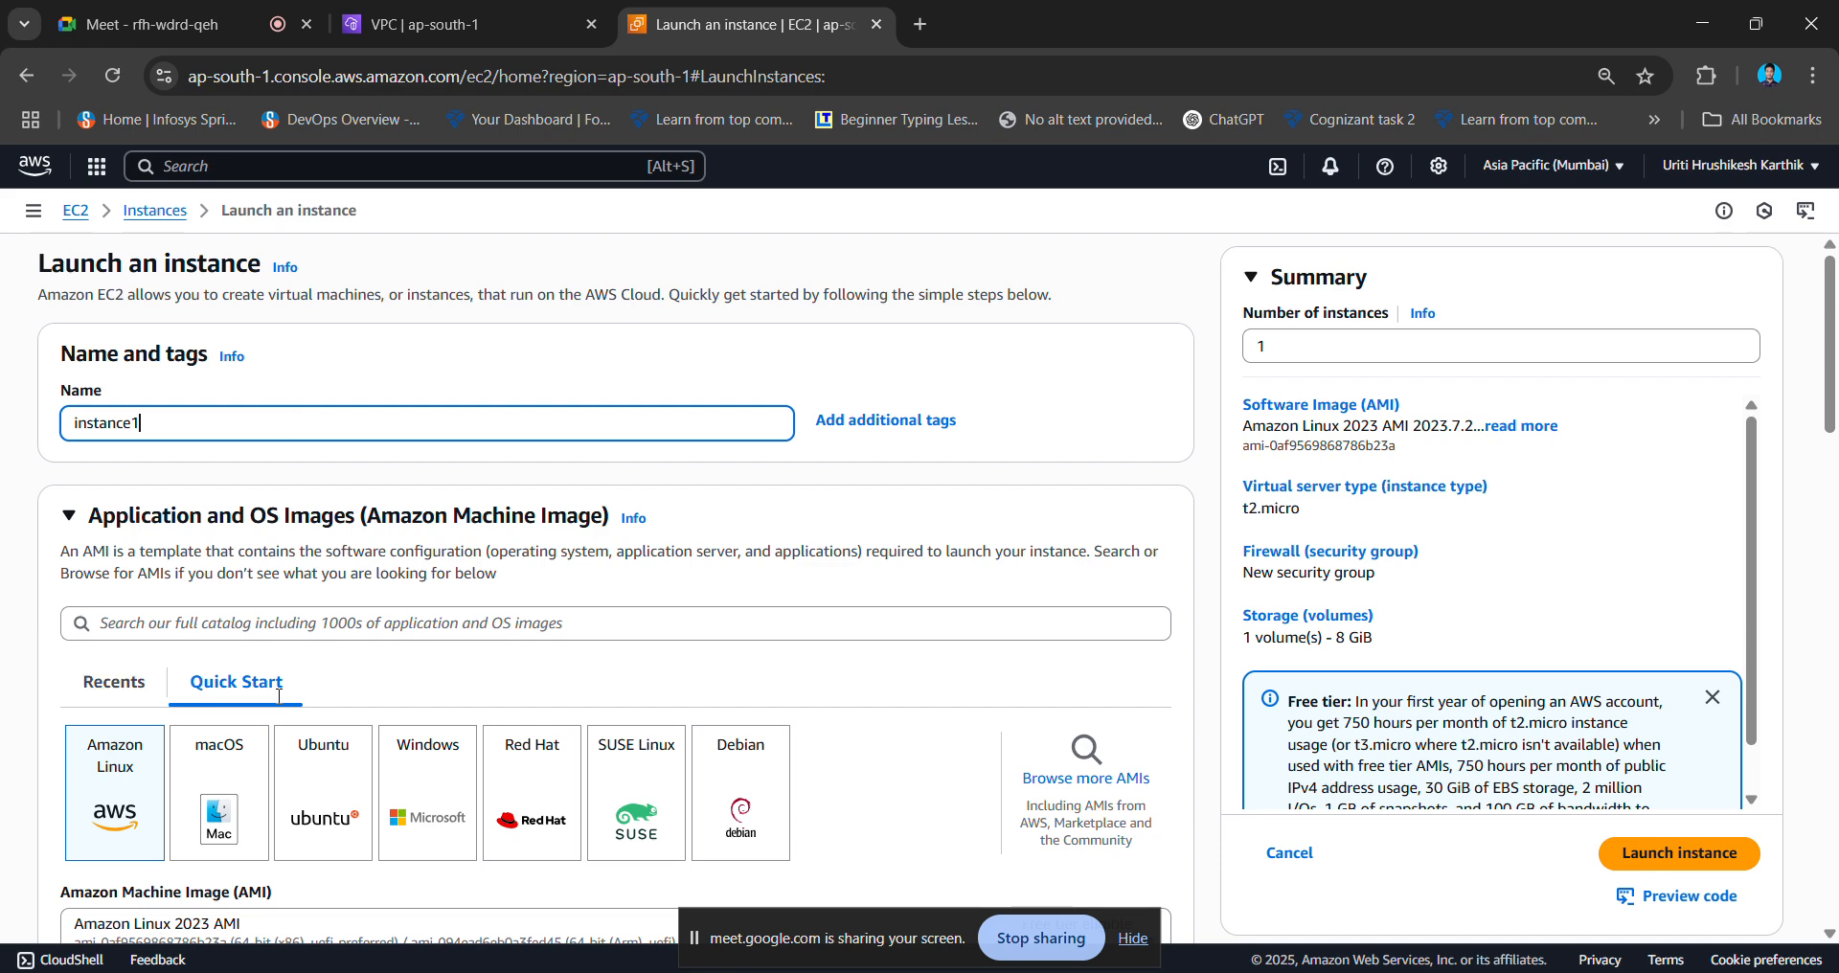
click(282, 791)
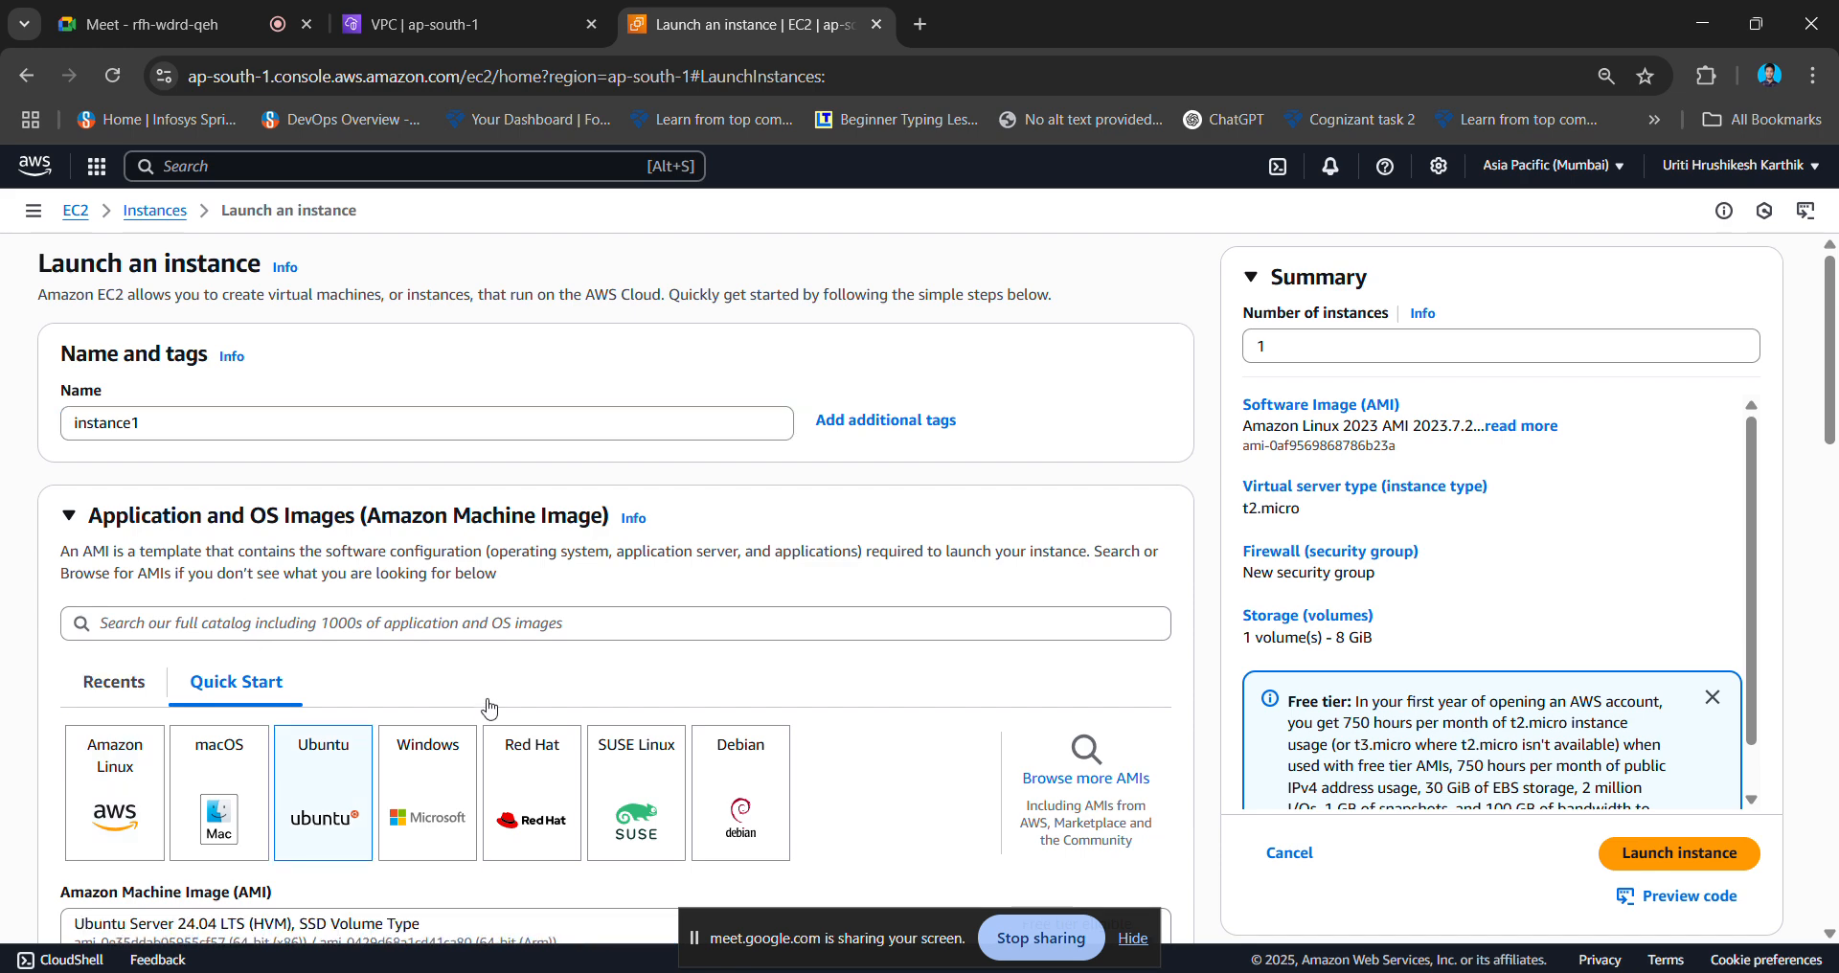
scroll(781, 623, down, 4)
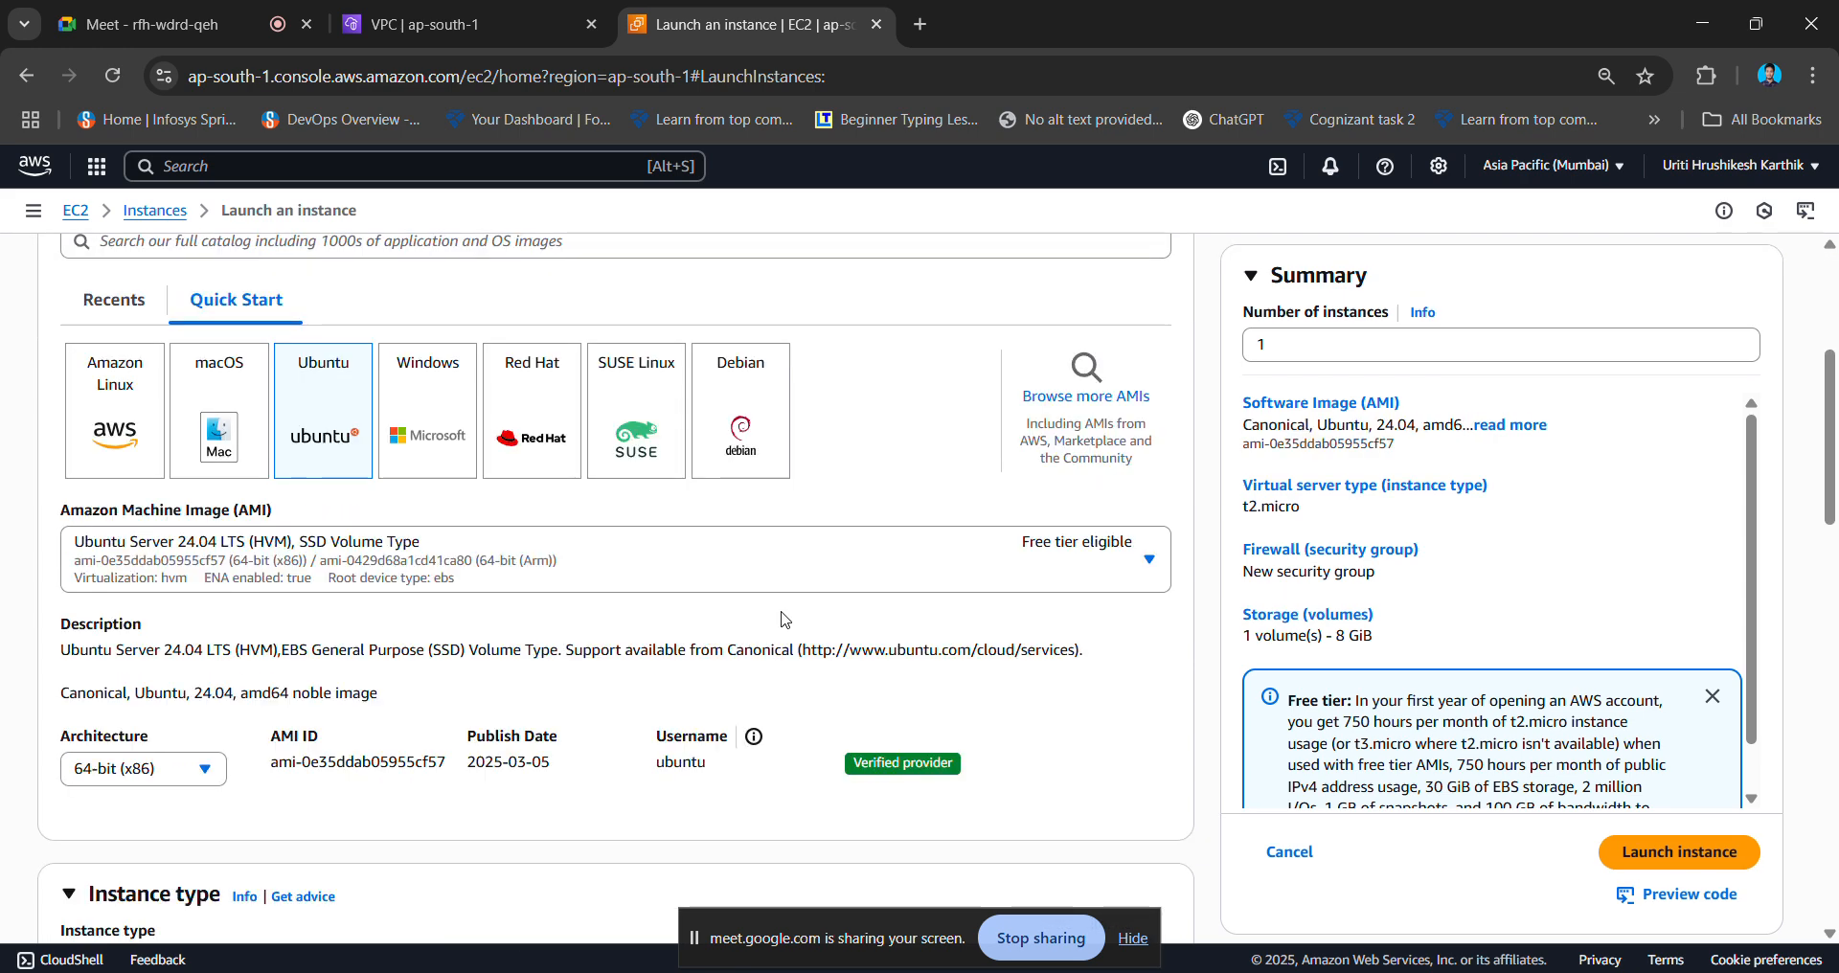
scroll(517, 685, down, 4)
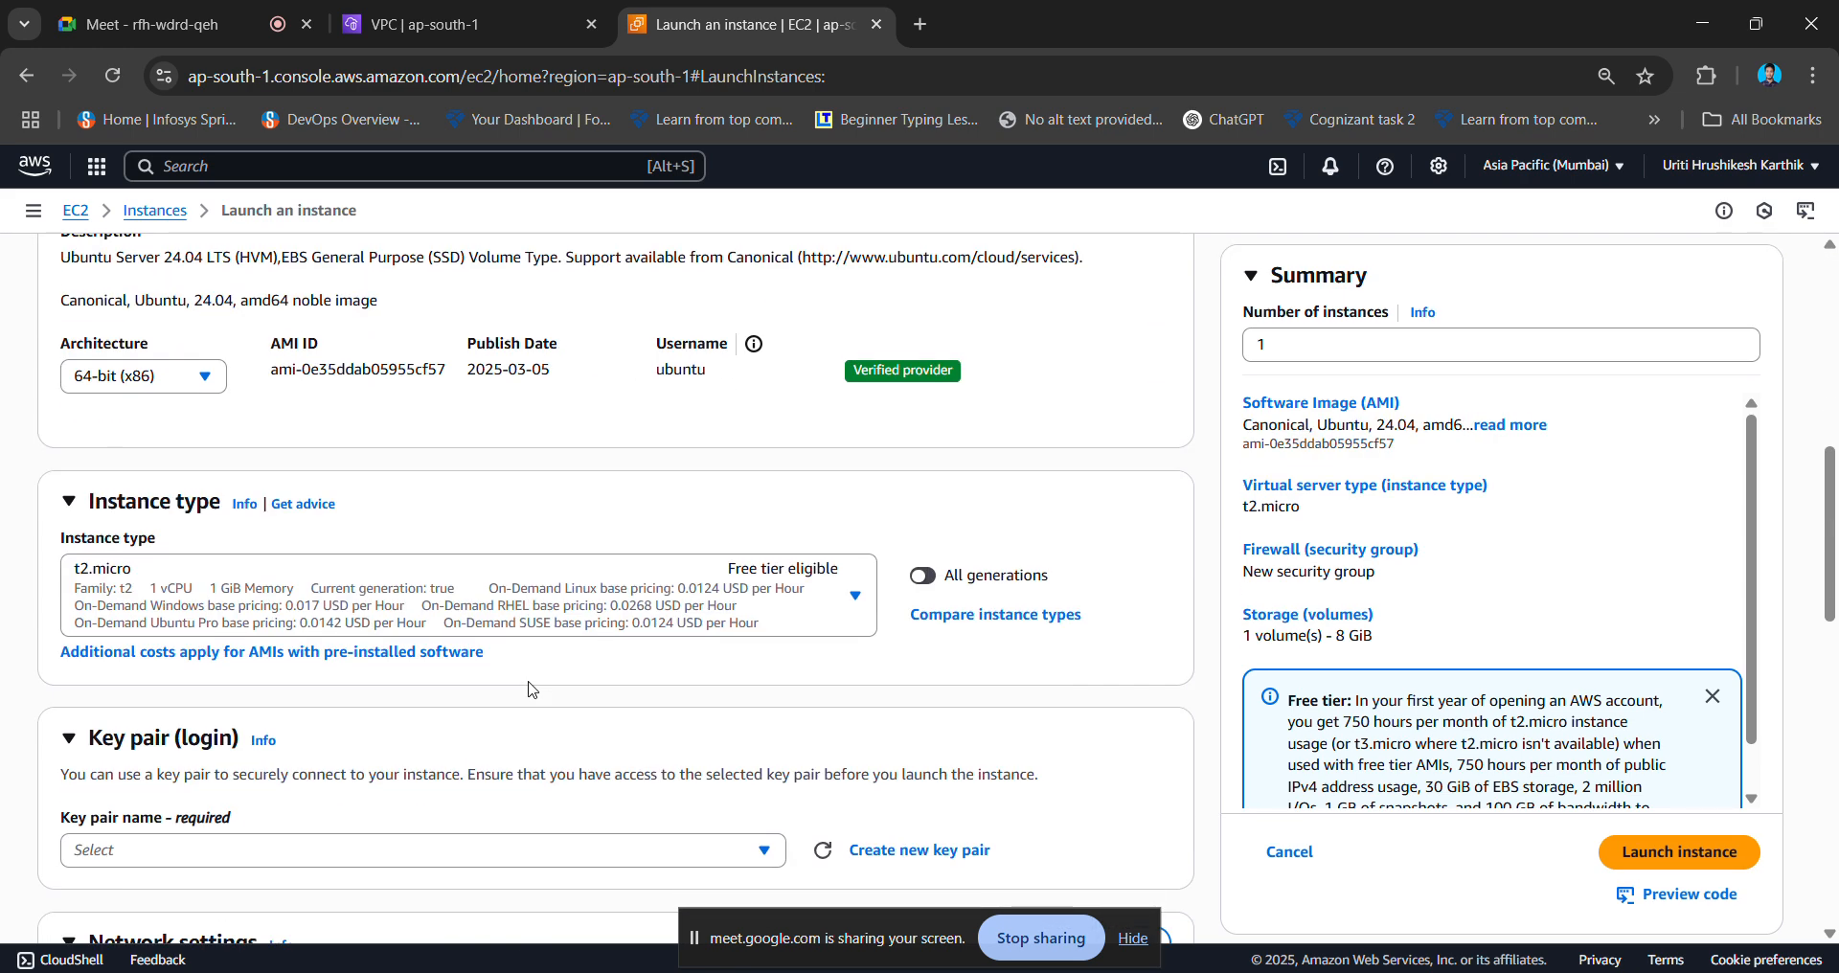
scroll(584, 539, up, 3)
scroll(483, 704, down, 4)
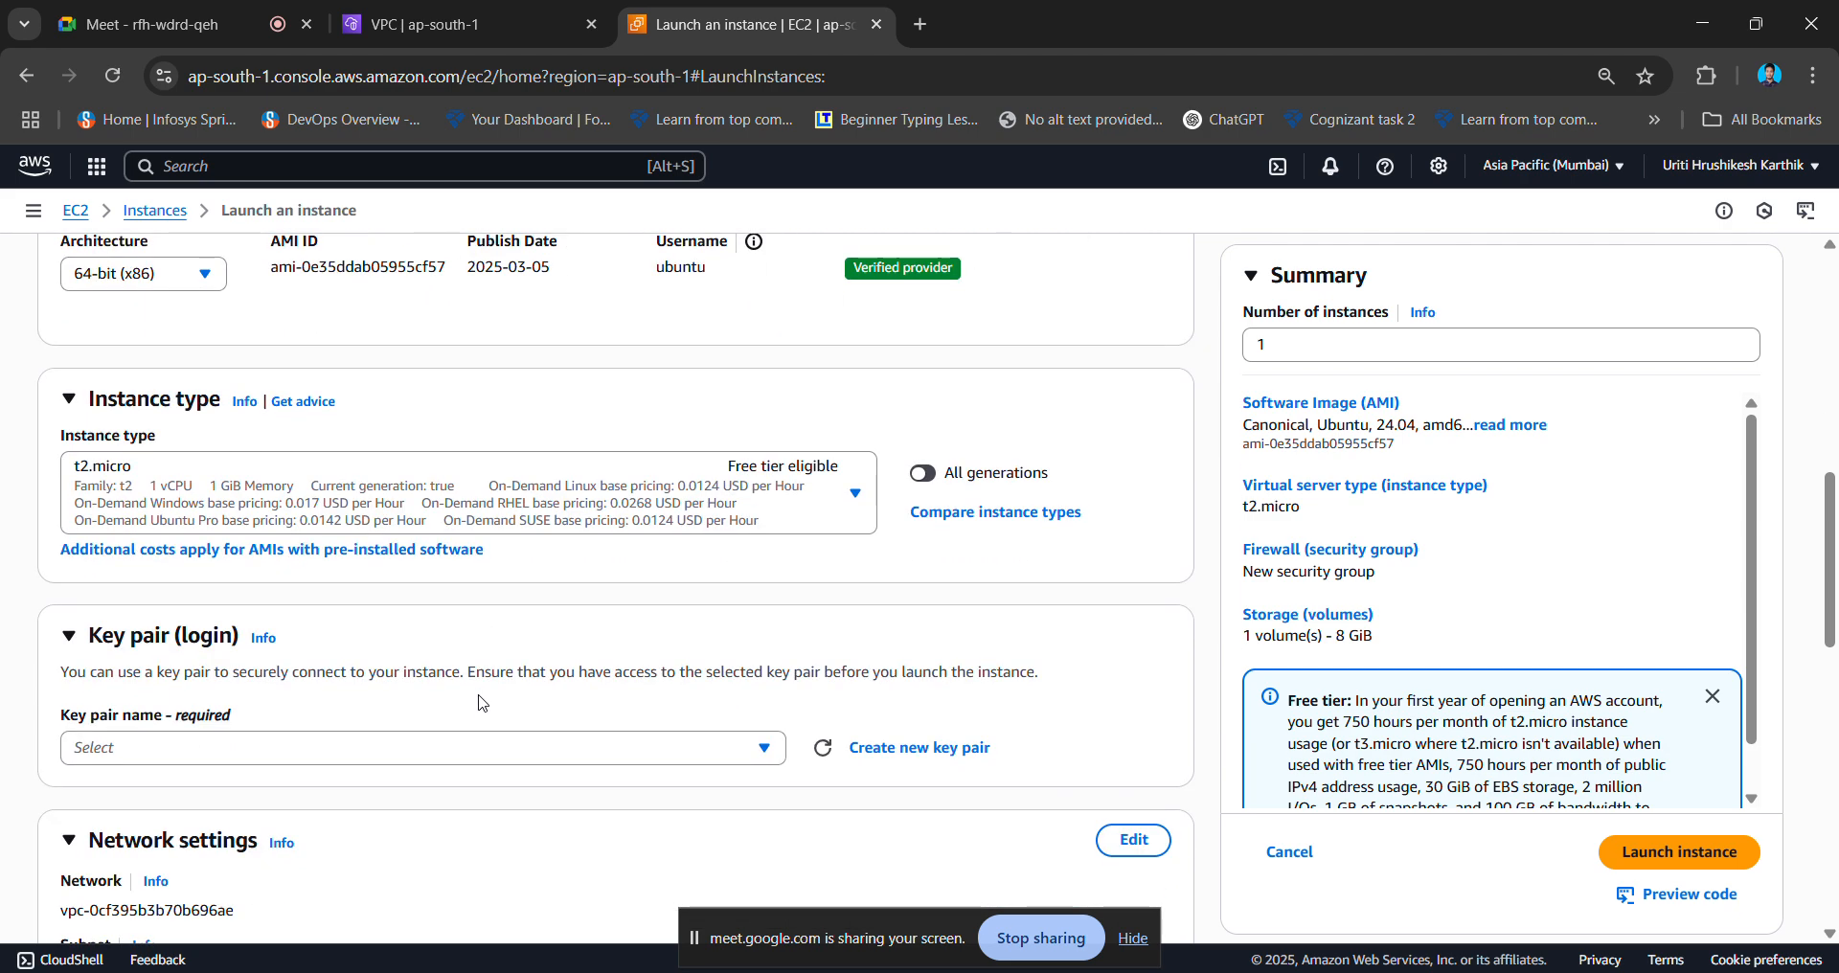
- Create a new RSA key pair named vpc_test and use it for the instance
click(619, 757)
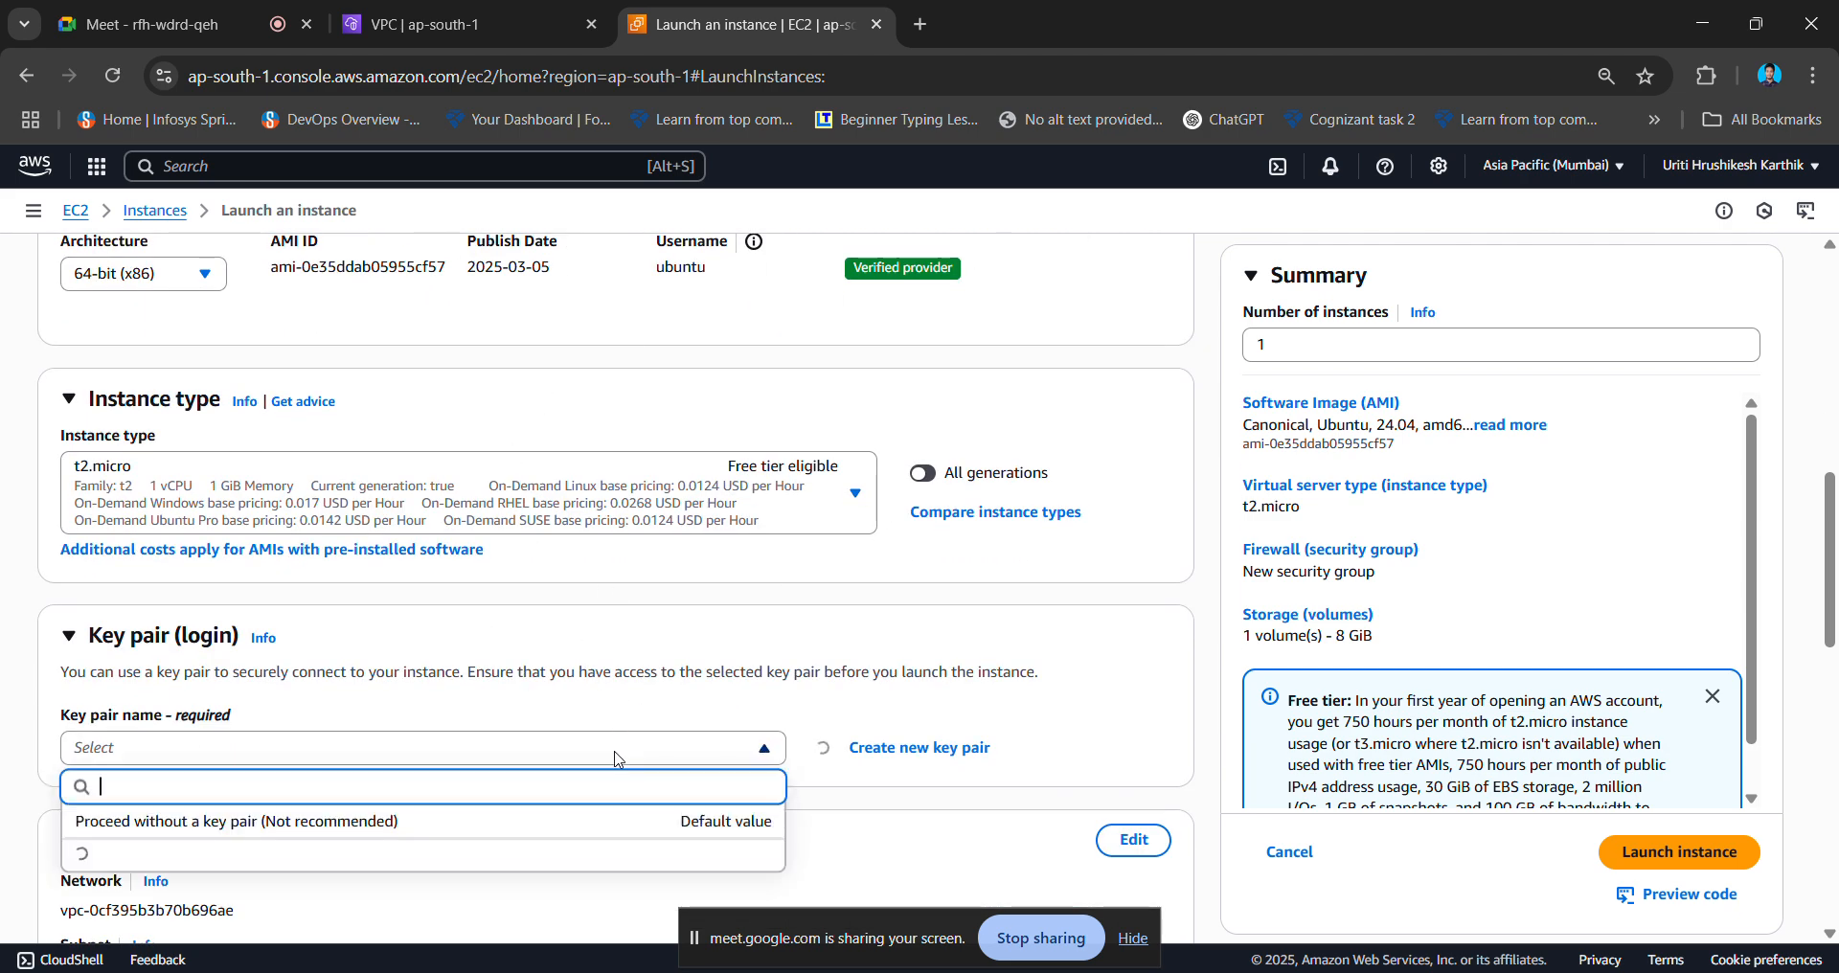
click(1024, 721)
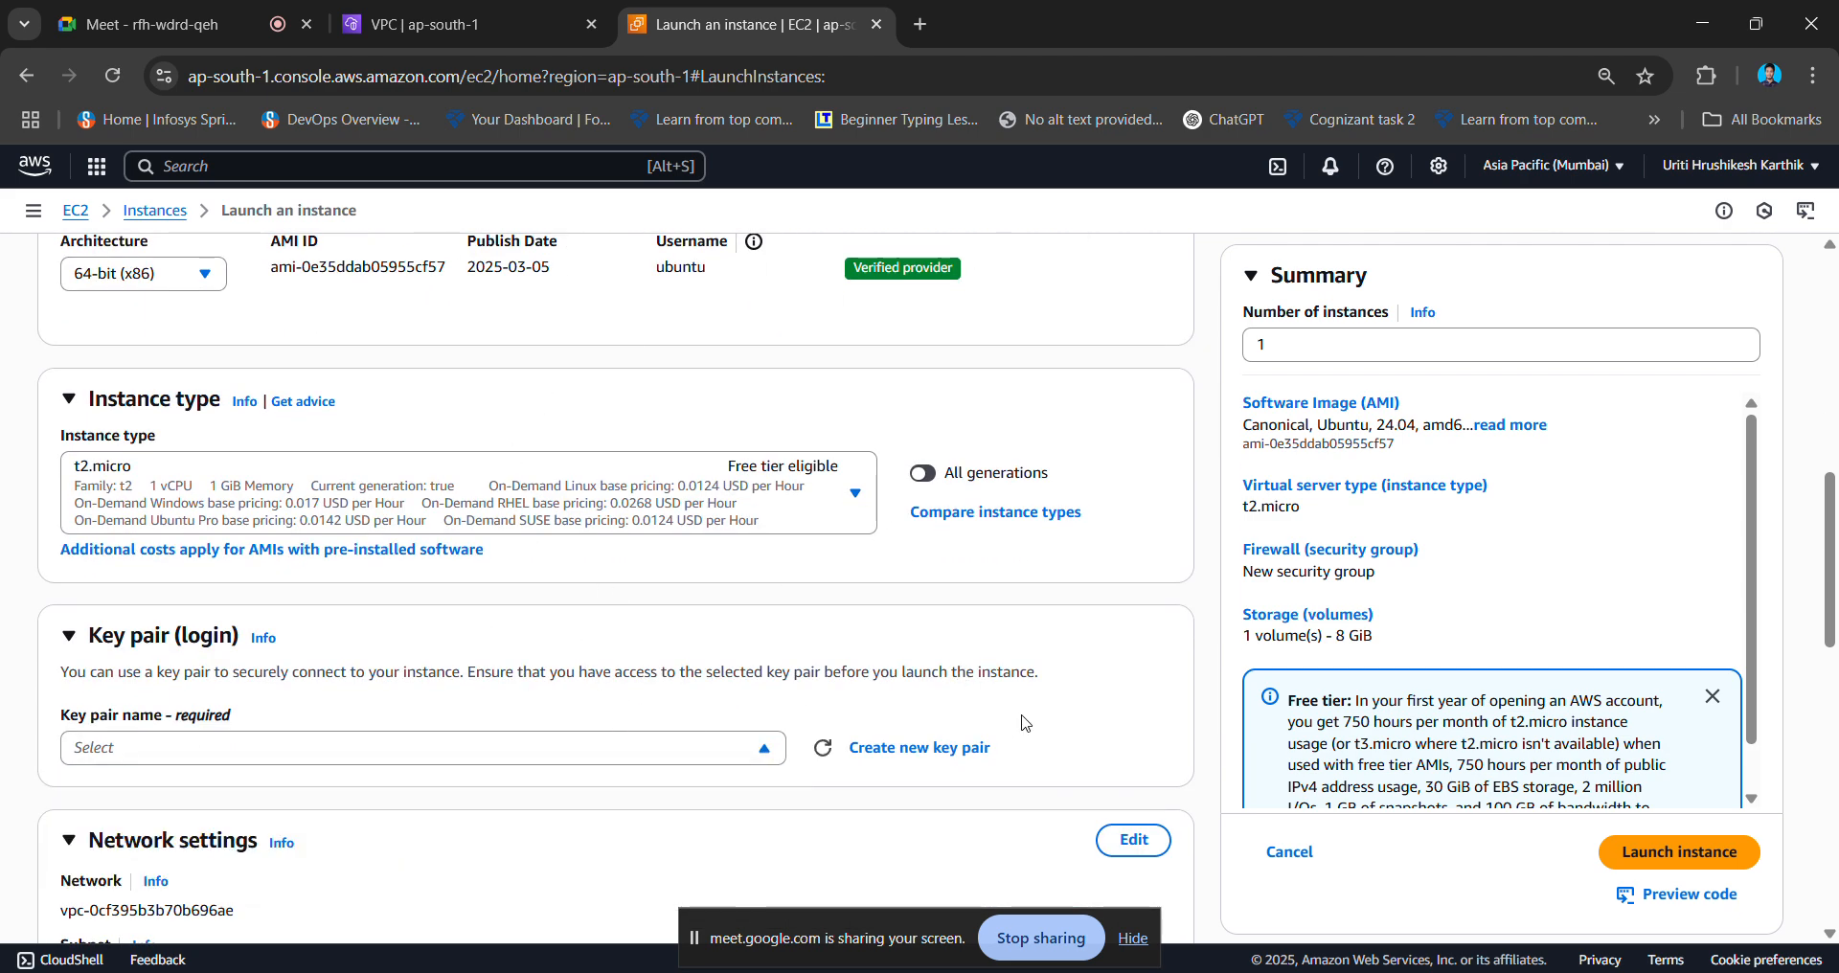
click(922, 749)
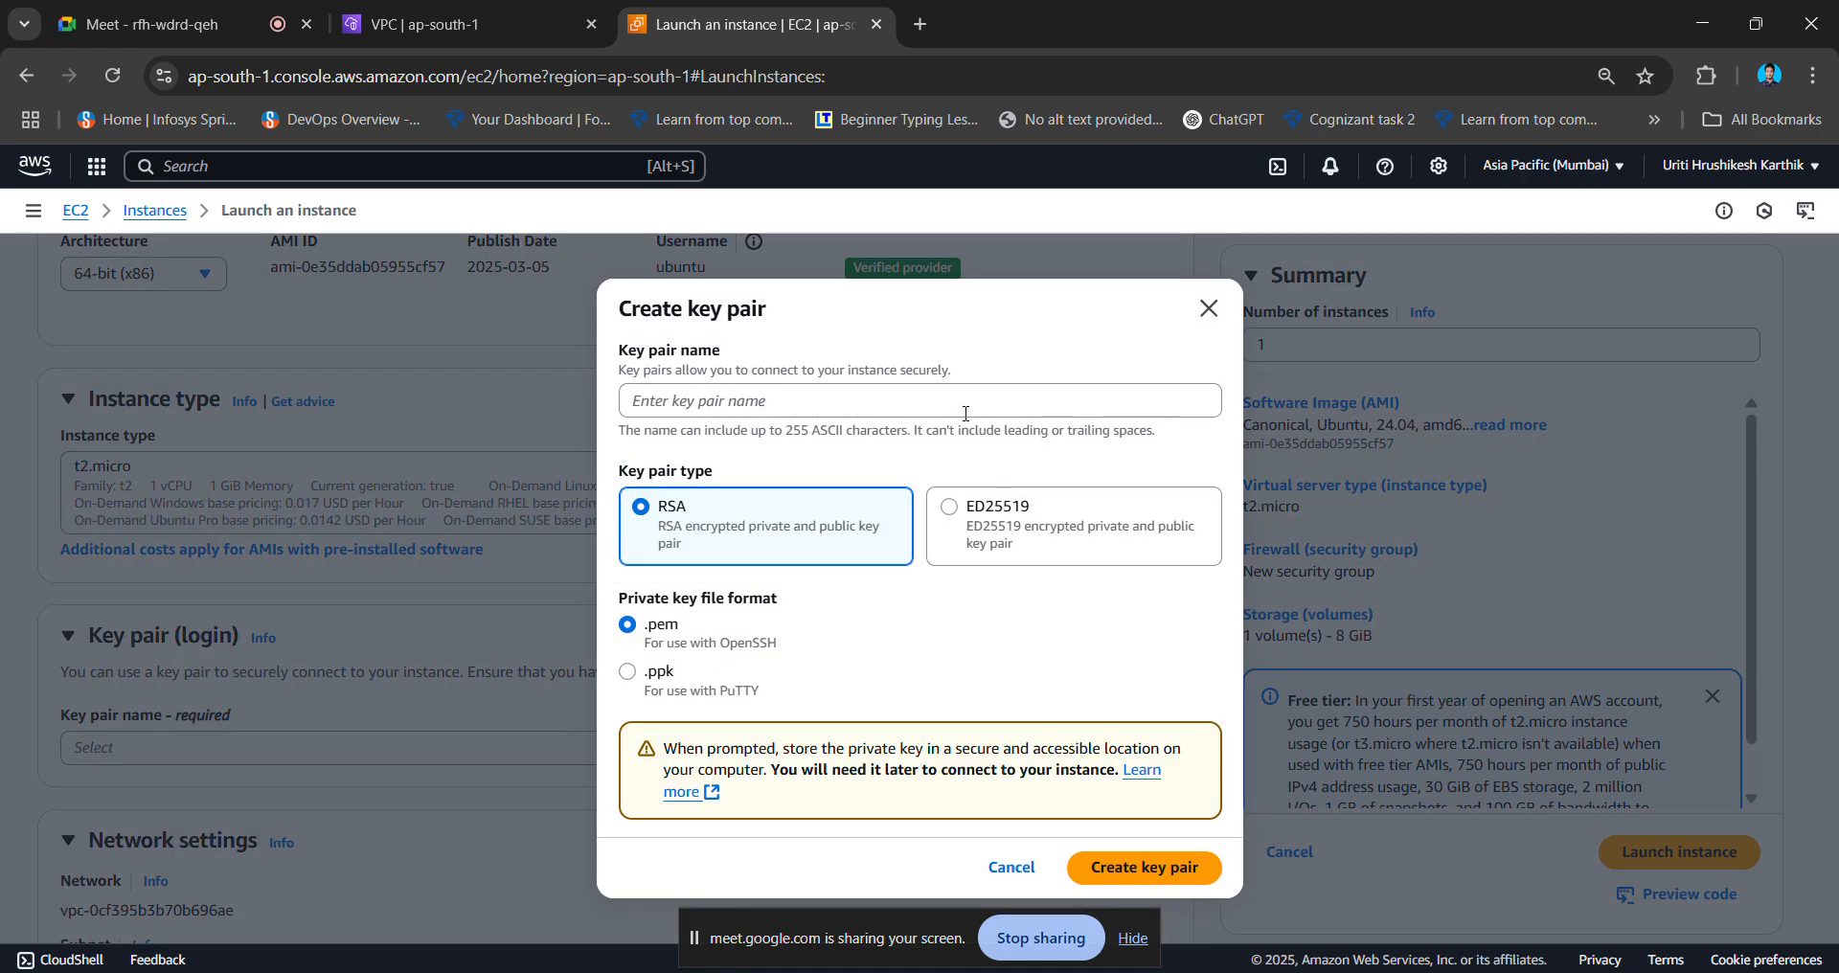
click(966, 413)
text(vpc_test)
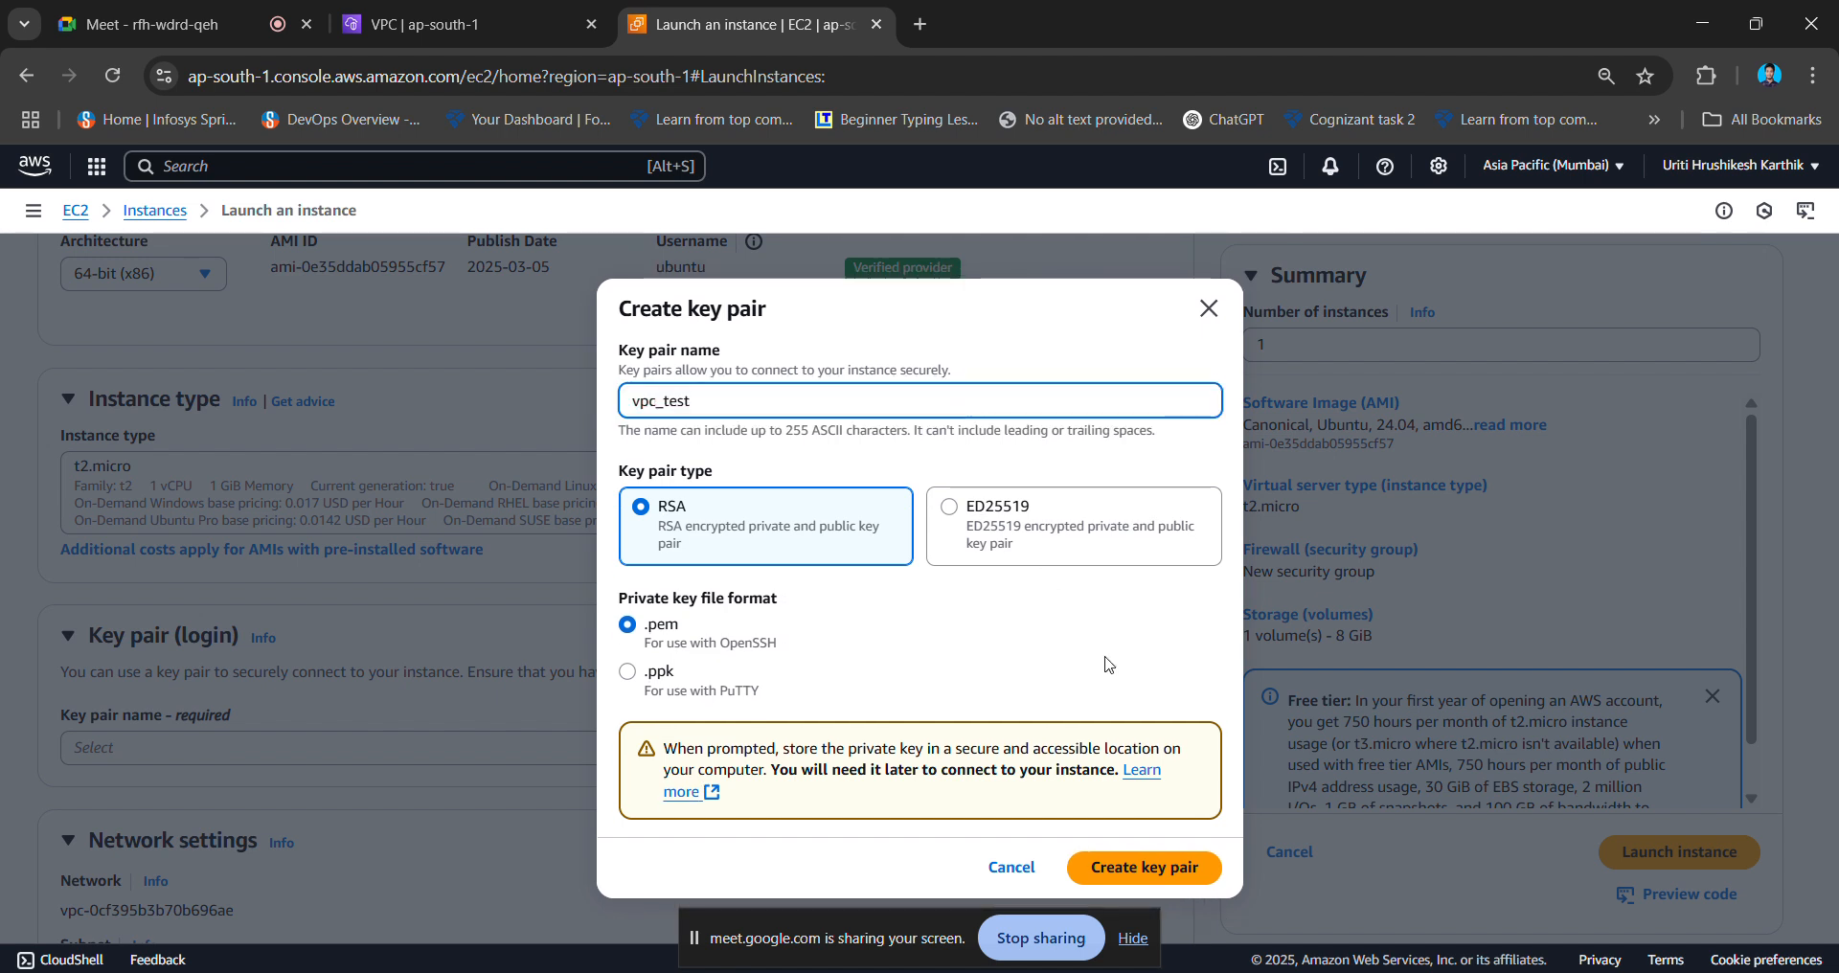
click(1103, 869)
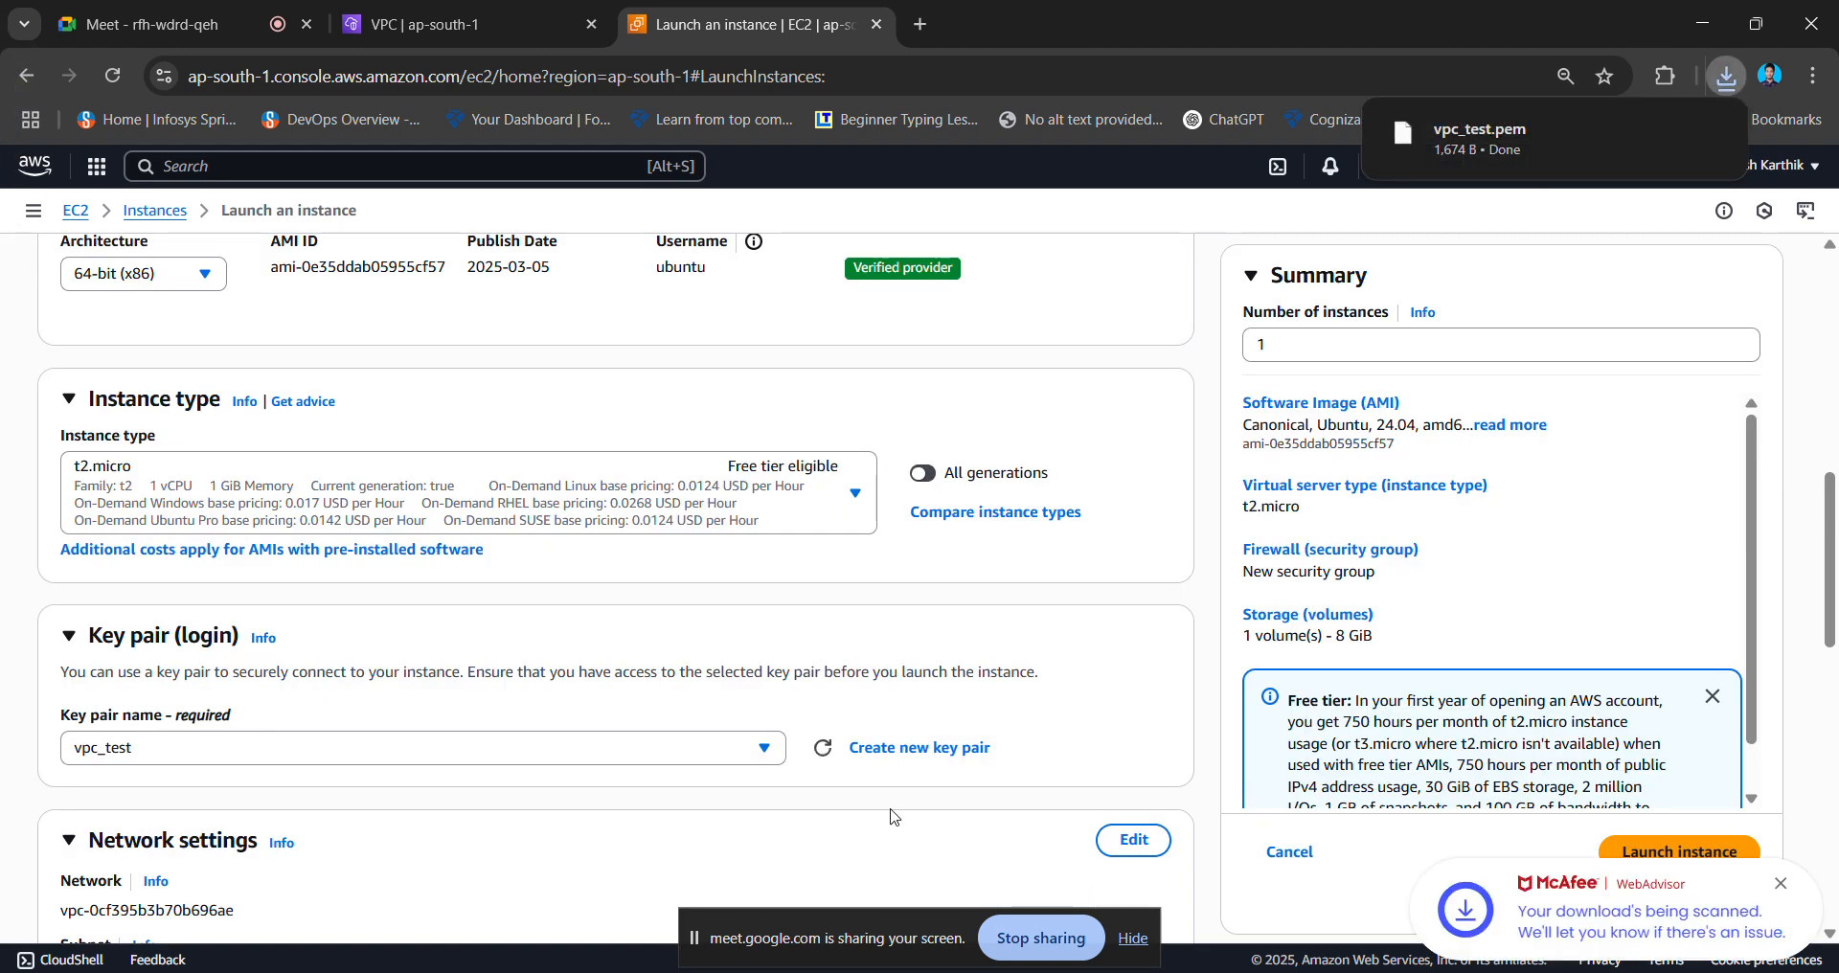
scroll(709, 668, down, 5)
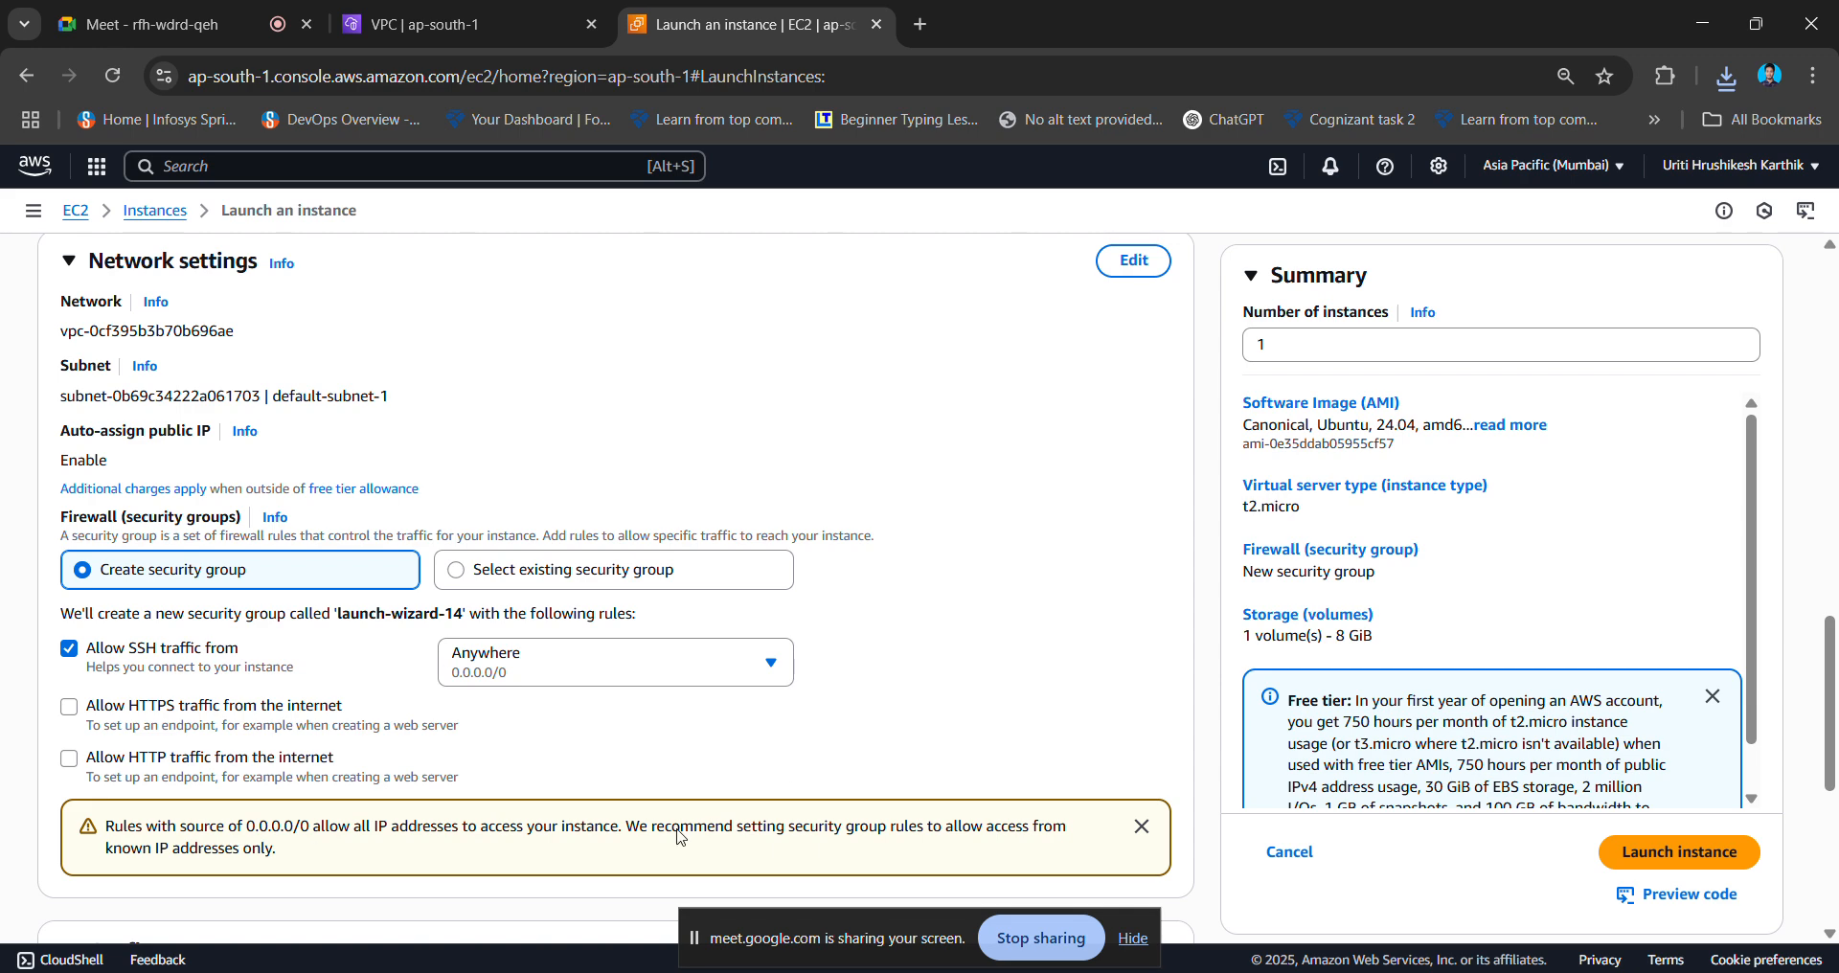
- Edit network settings and select major-project-vpc, after checking its details in the VPC tab
click(1135, 263)
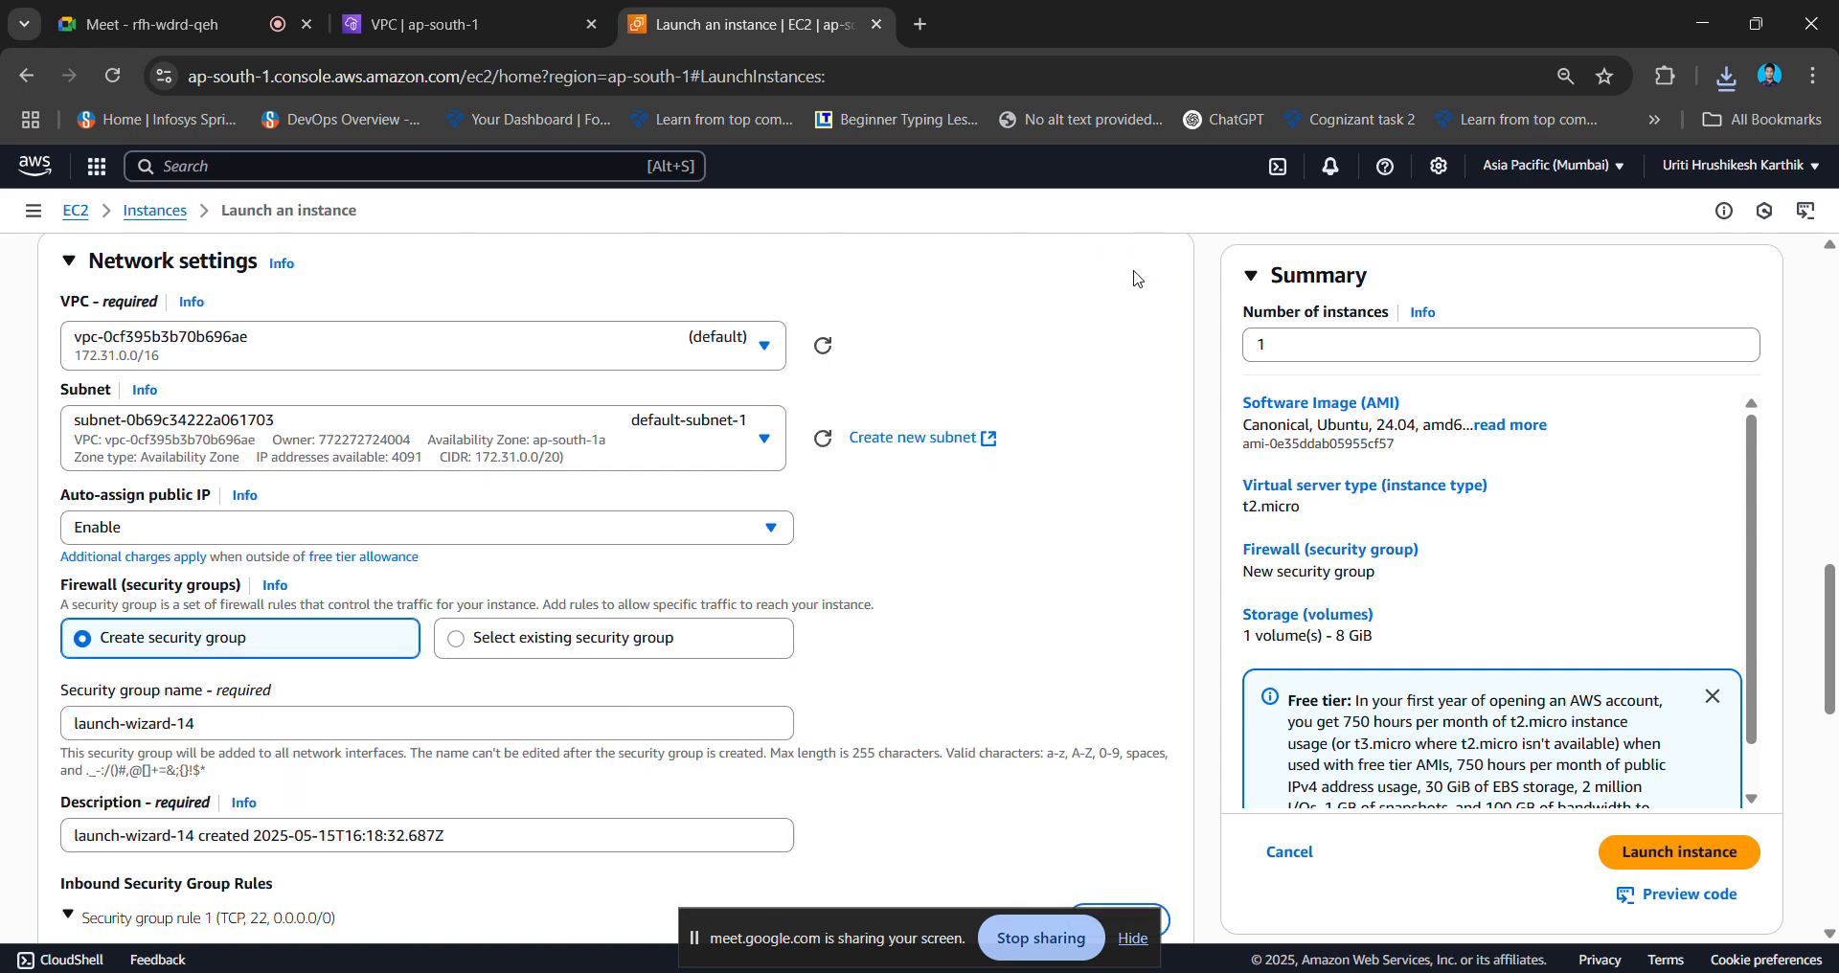
scroll(781, 486, up, 3)
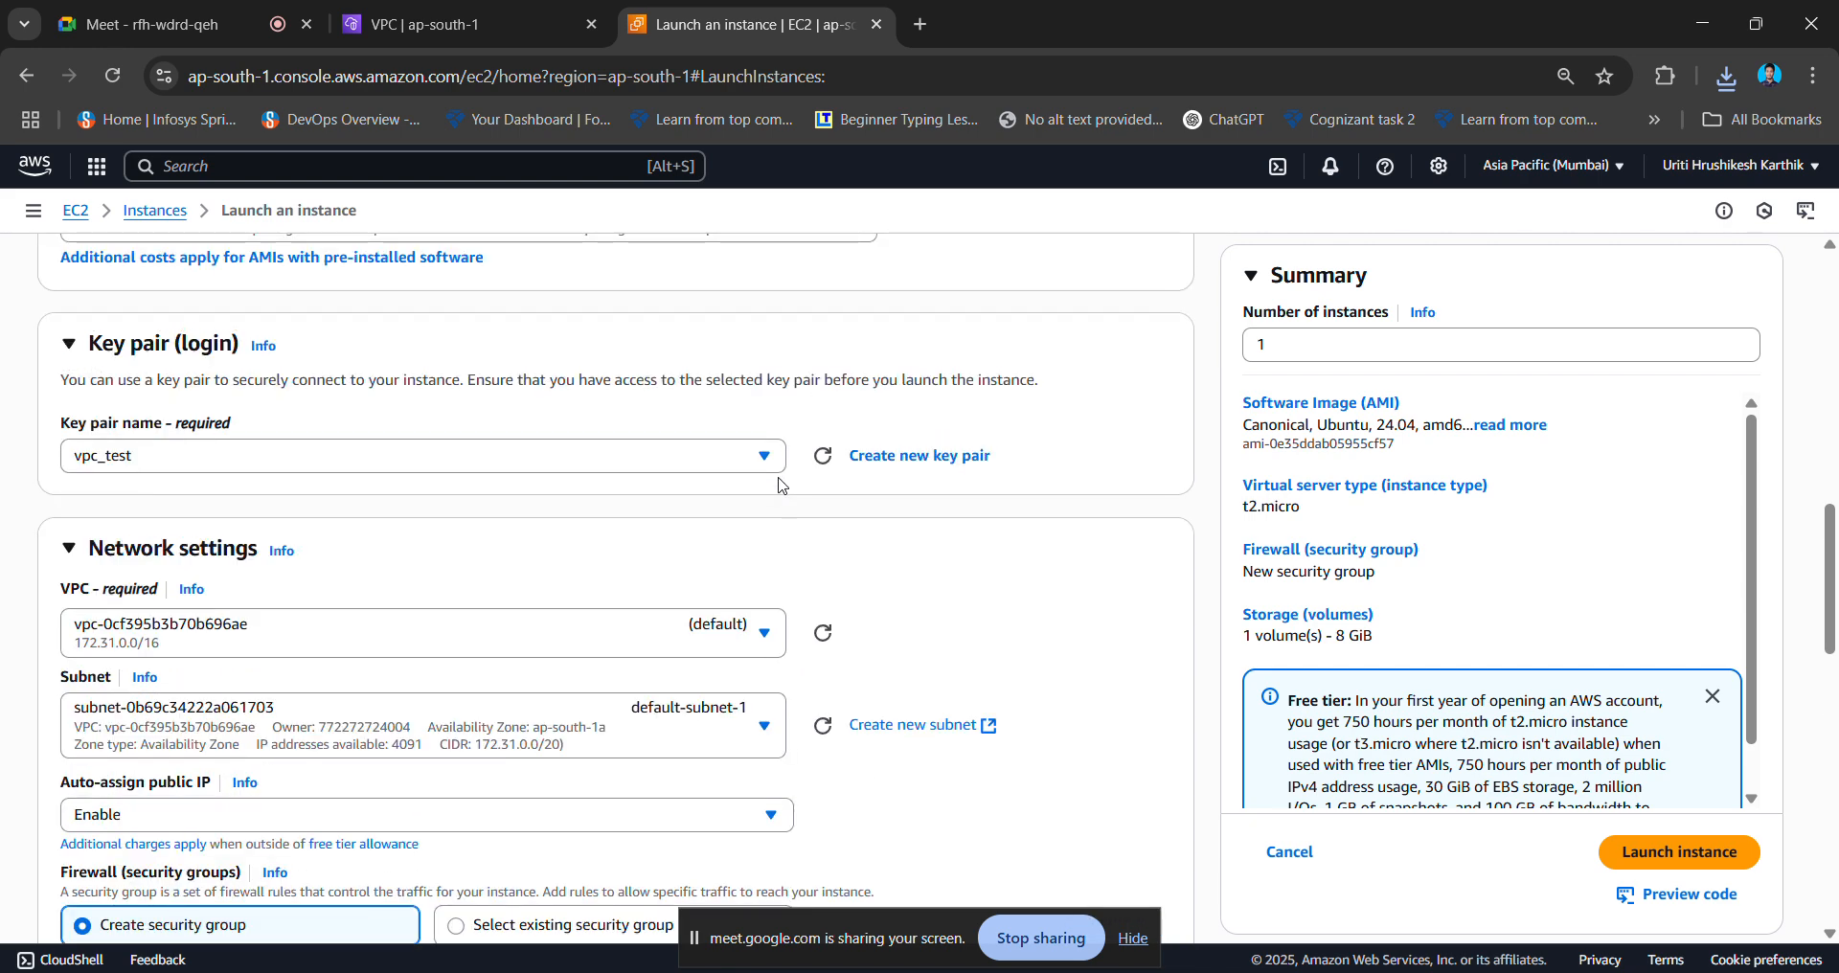
click(469, 647)
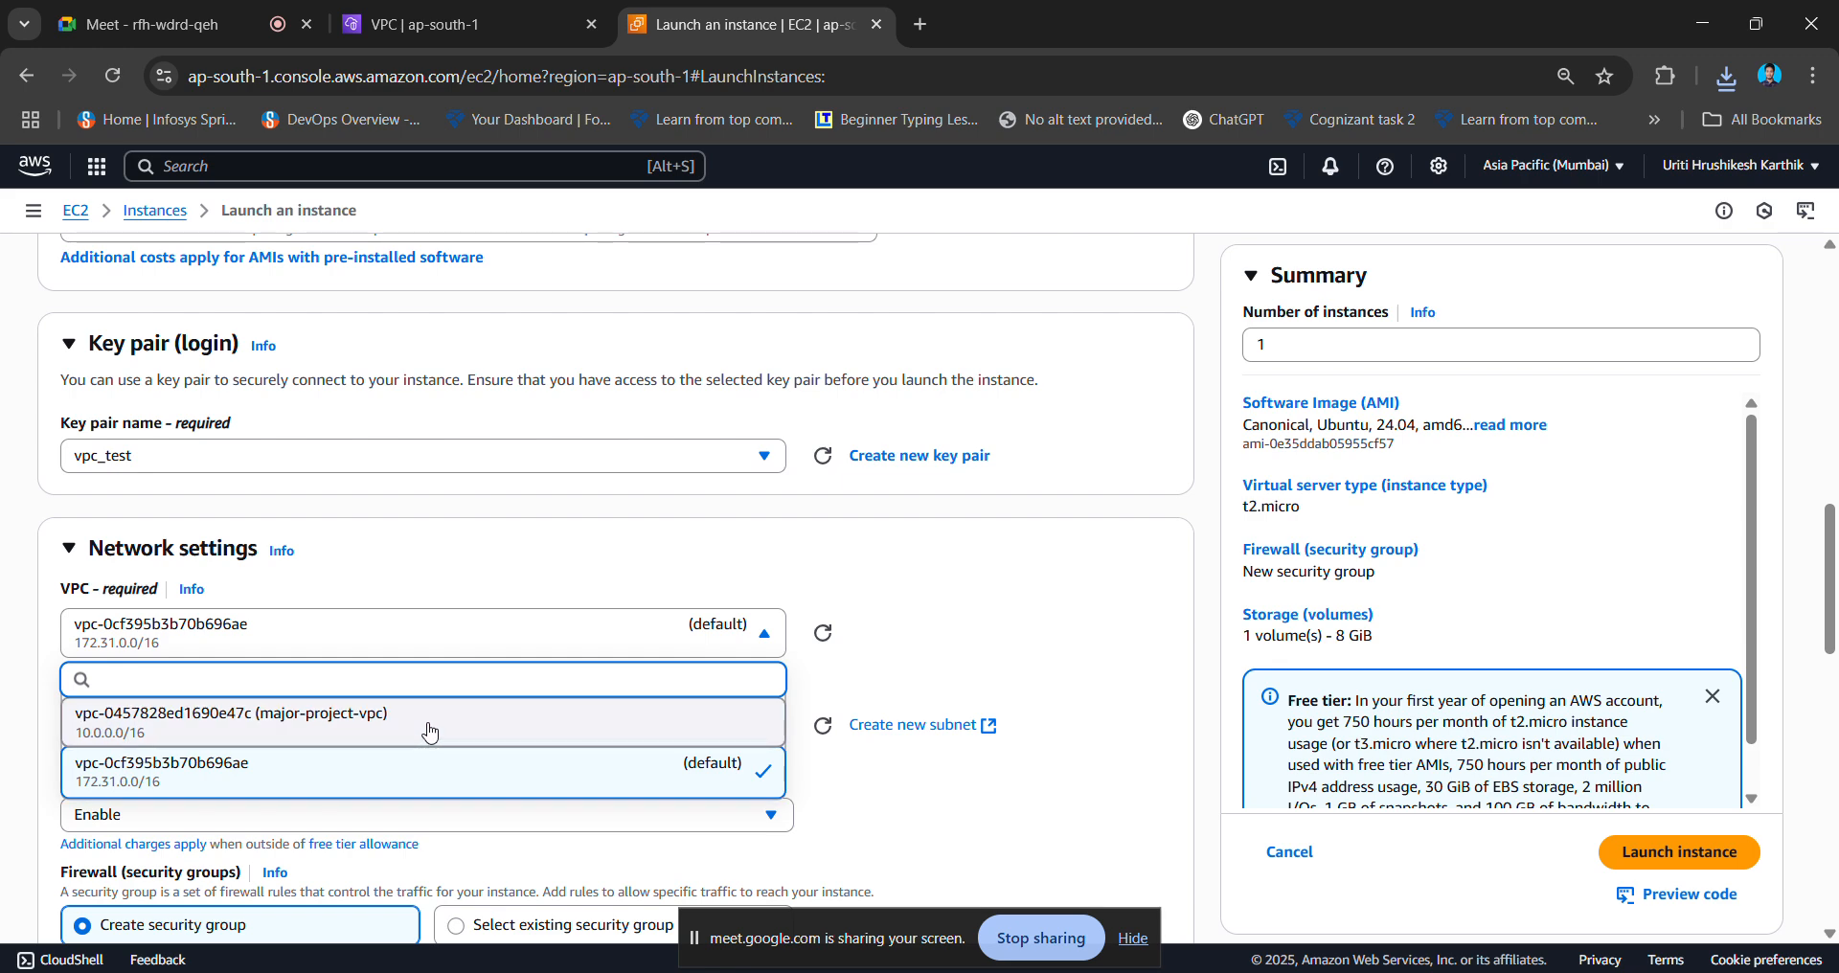
click(427, 17)
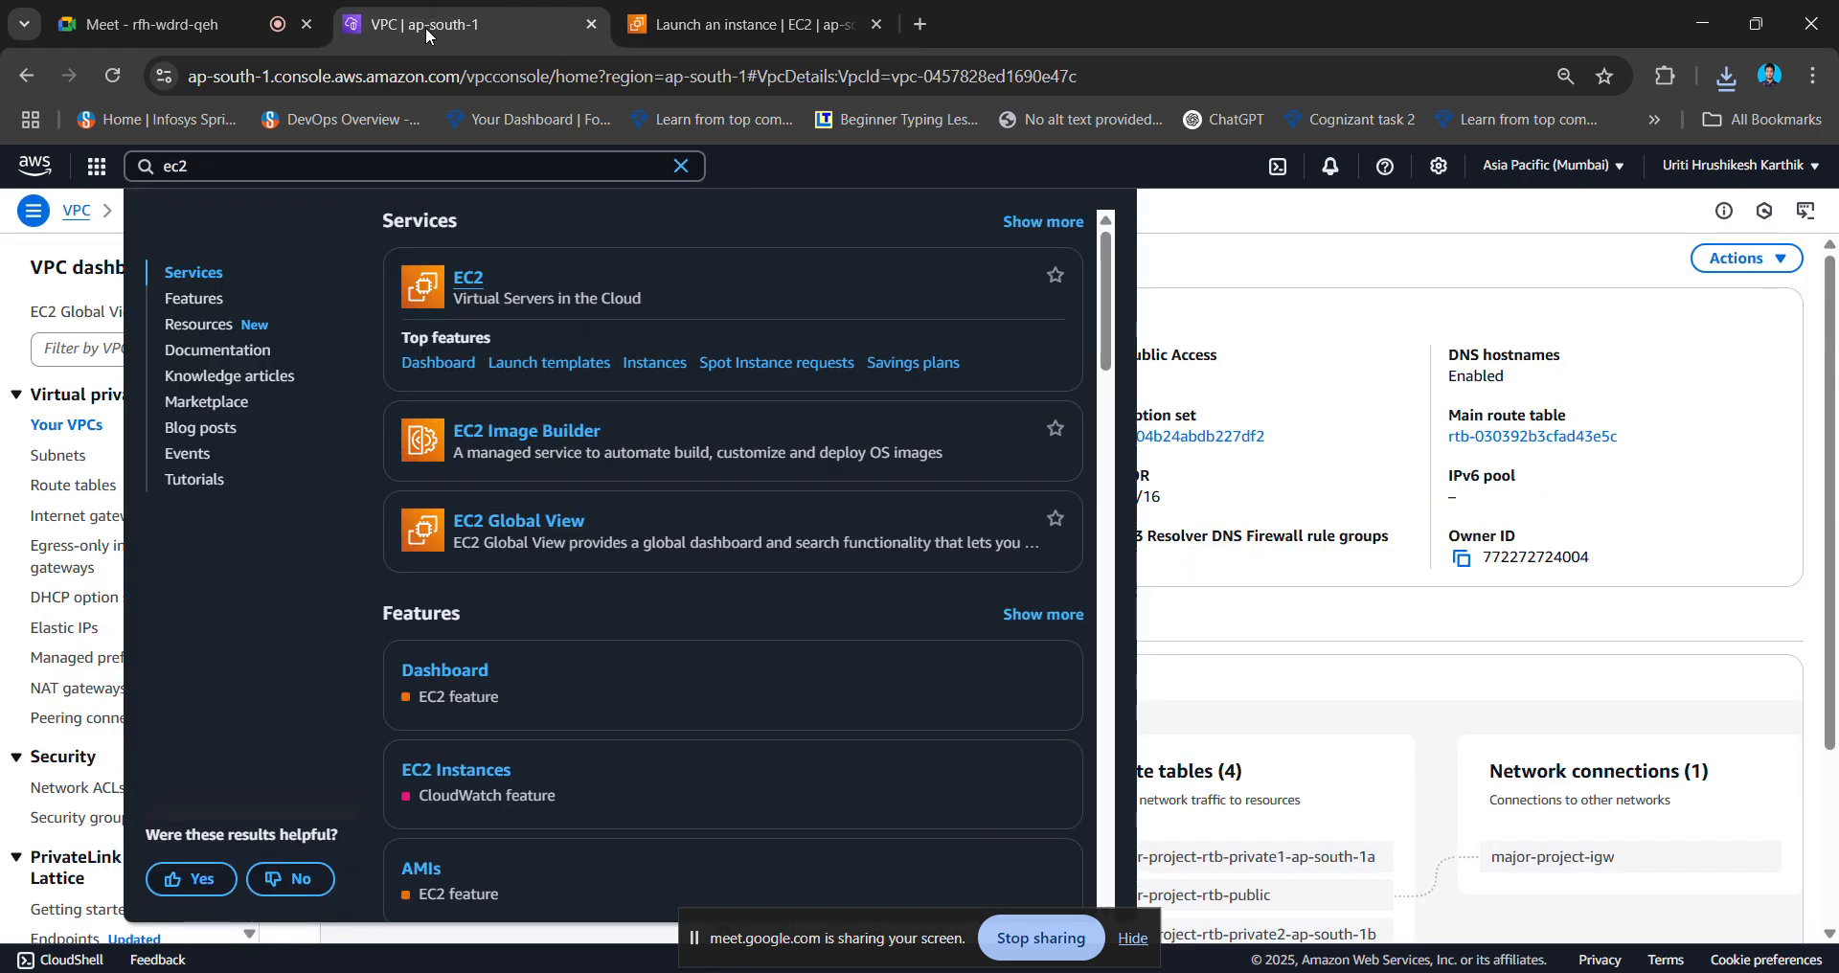
click(1216, 455)
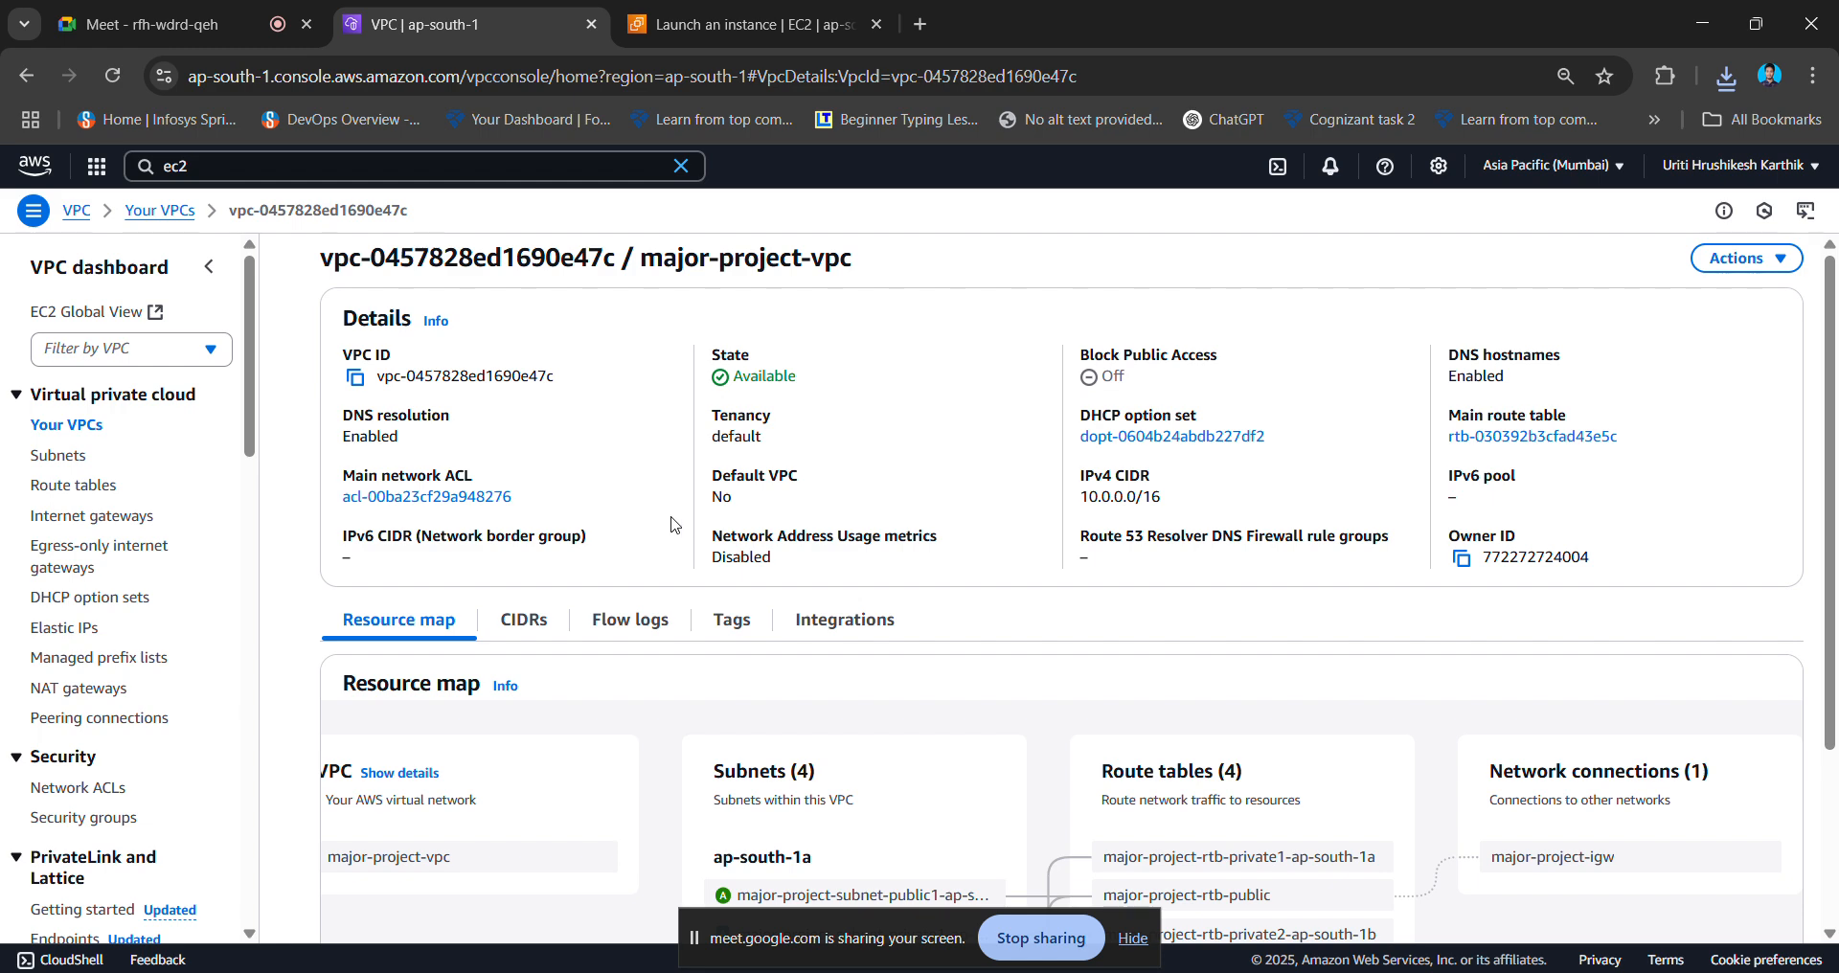
click(682, 10)
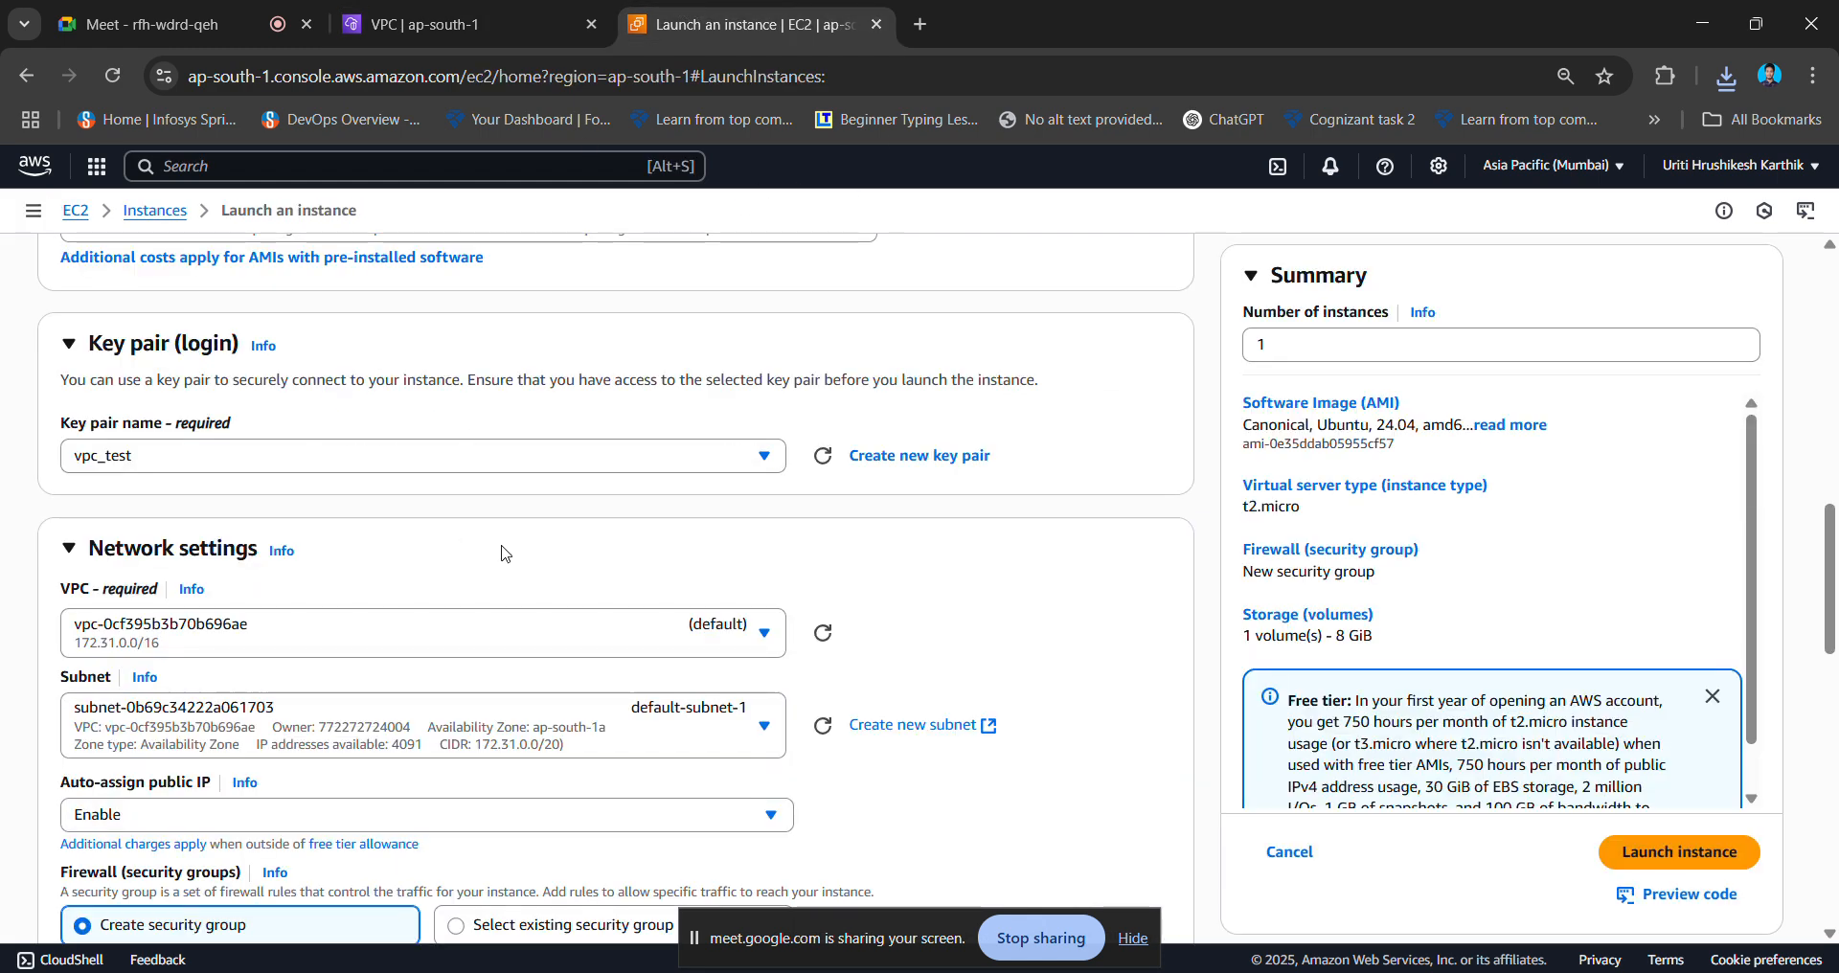
click(485, 633)
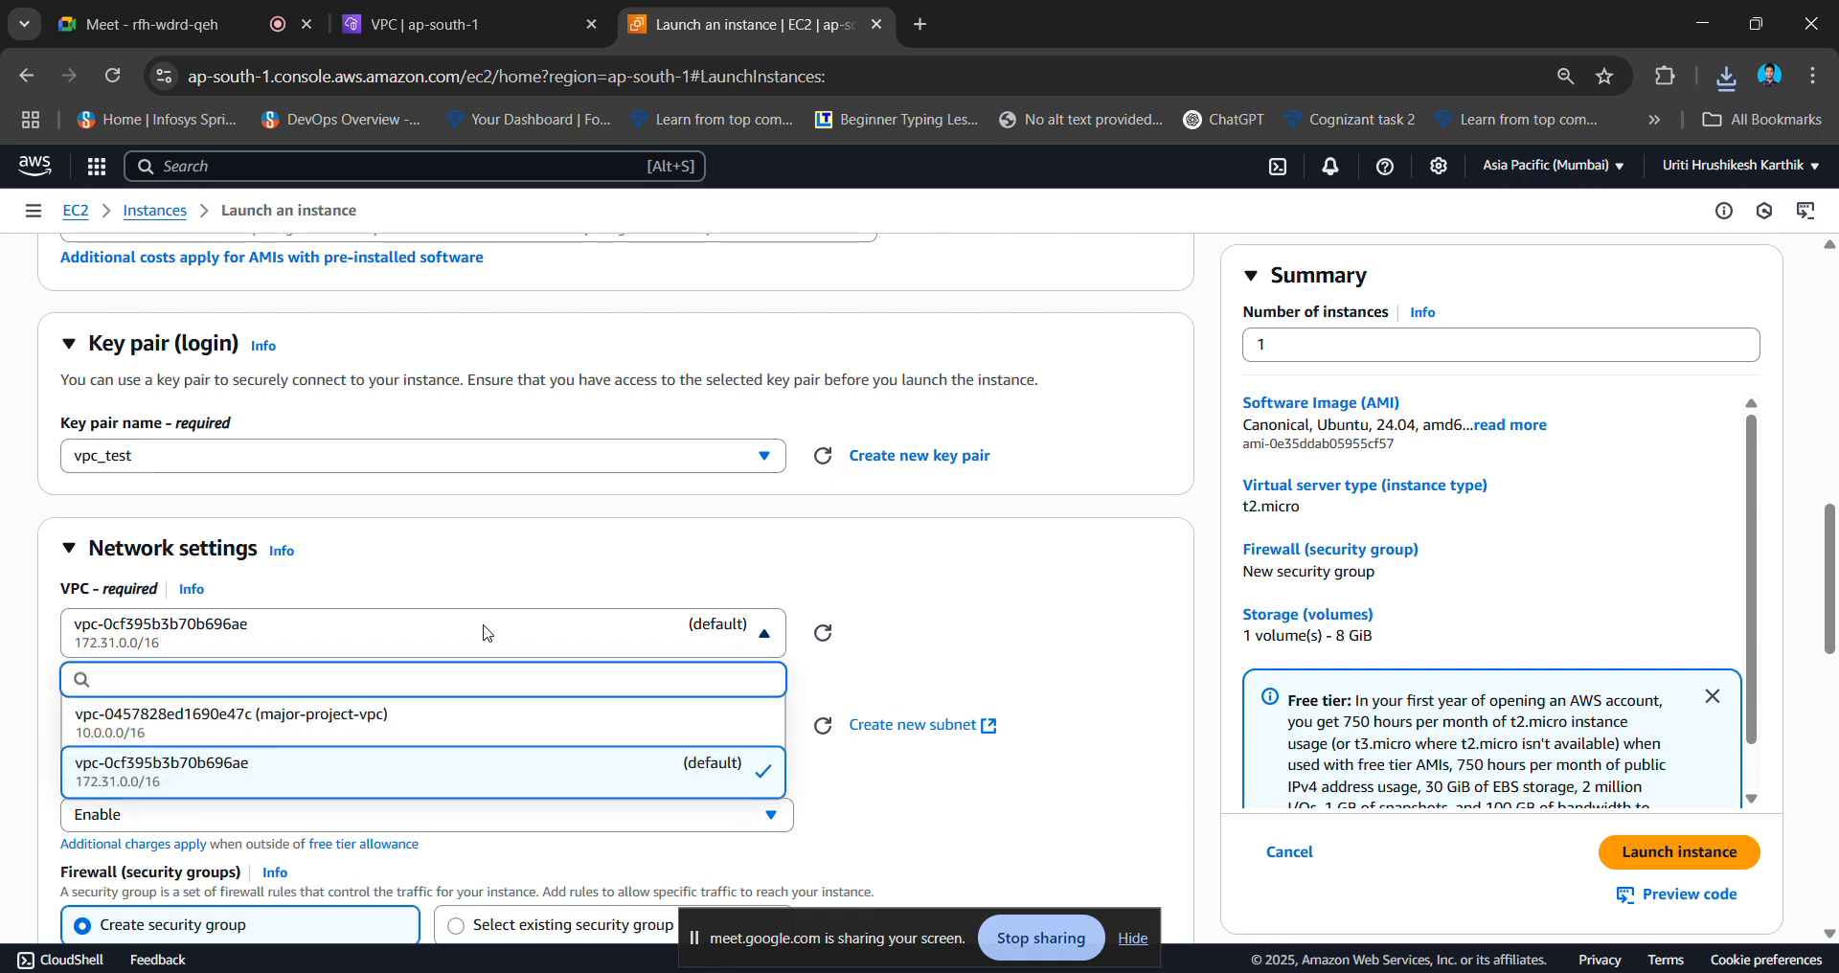
click(457, 728)
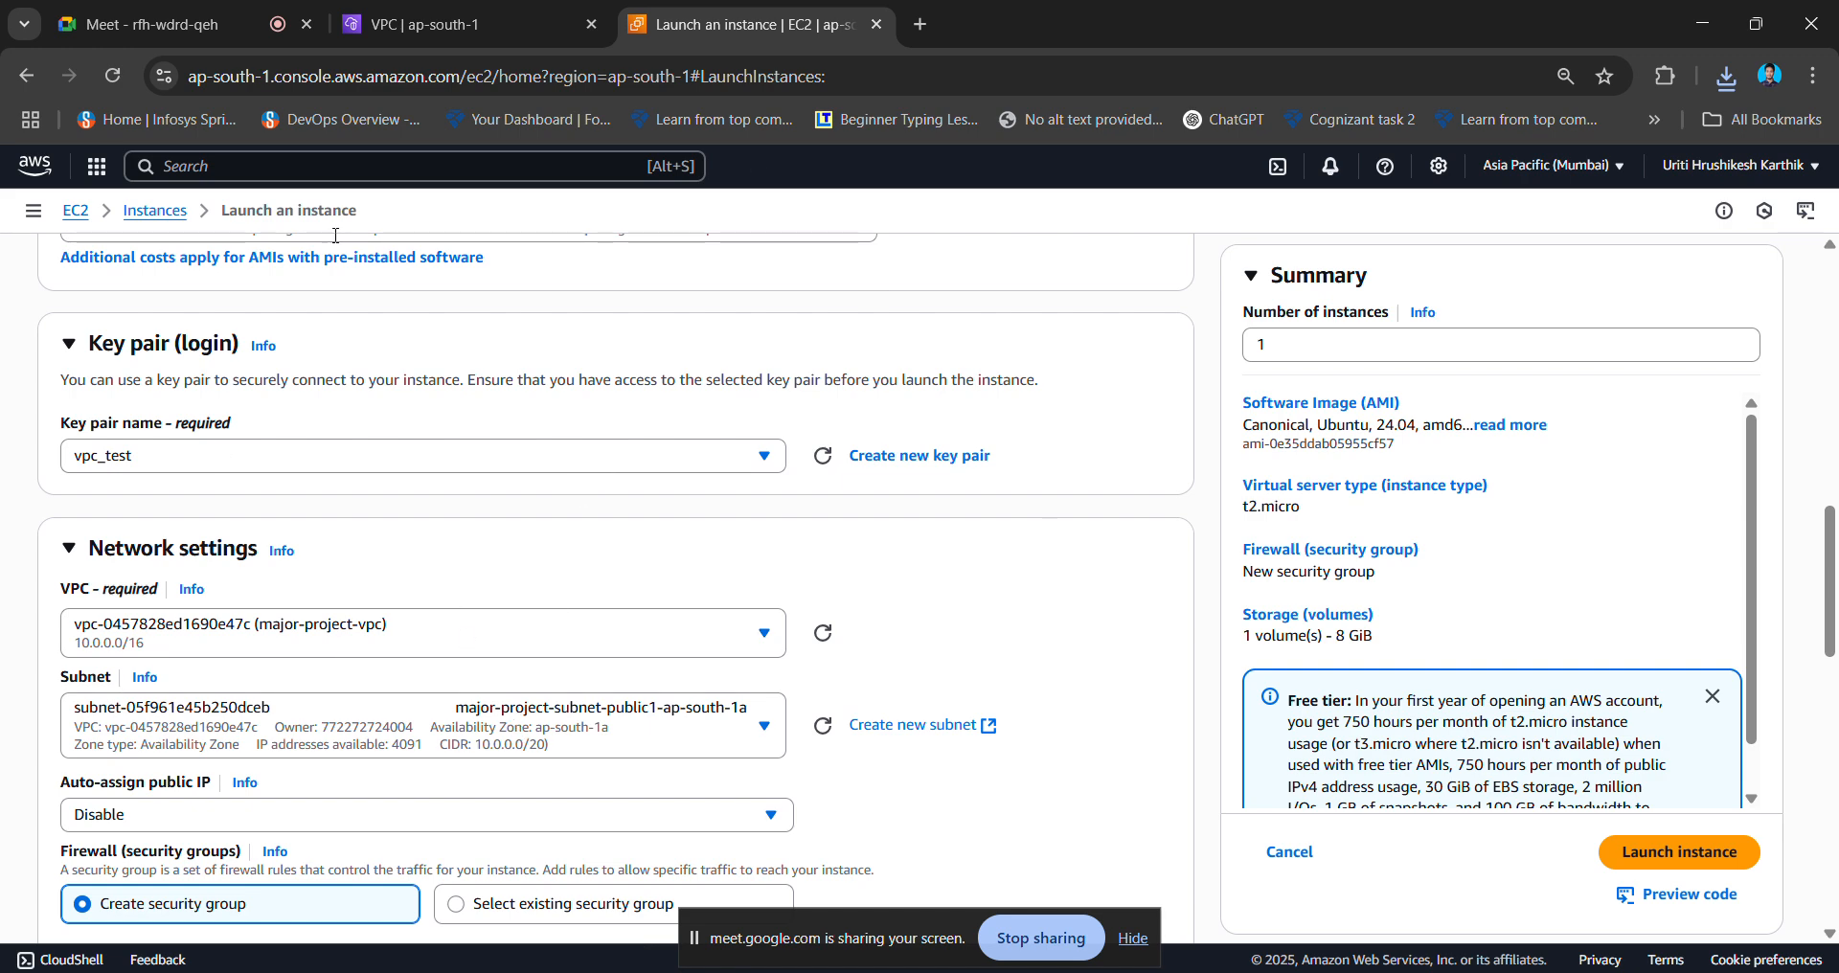
- Keep the public1 subnet and set Auto-assign public IP to Enable
scroll(404, 665, down, 2)
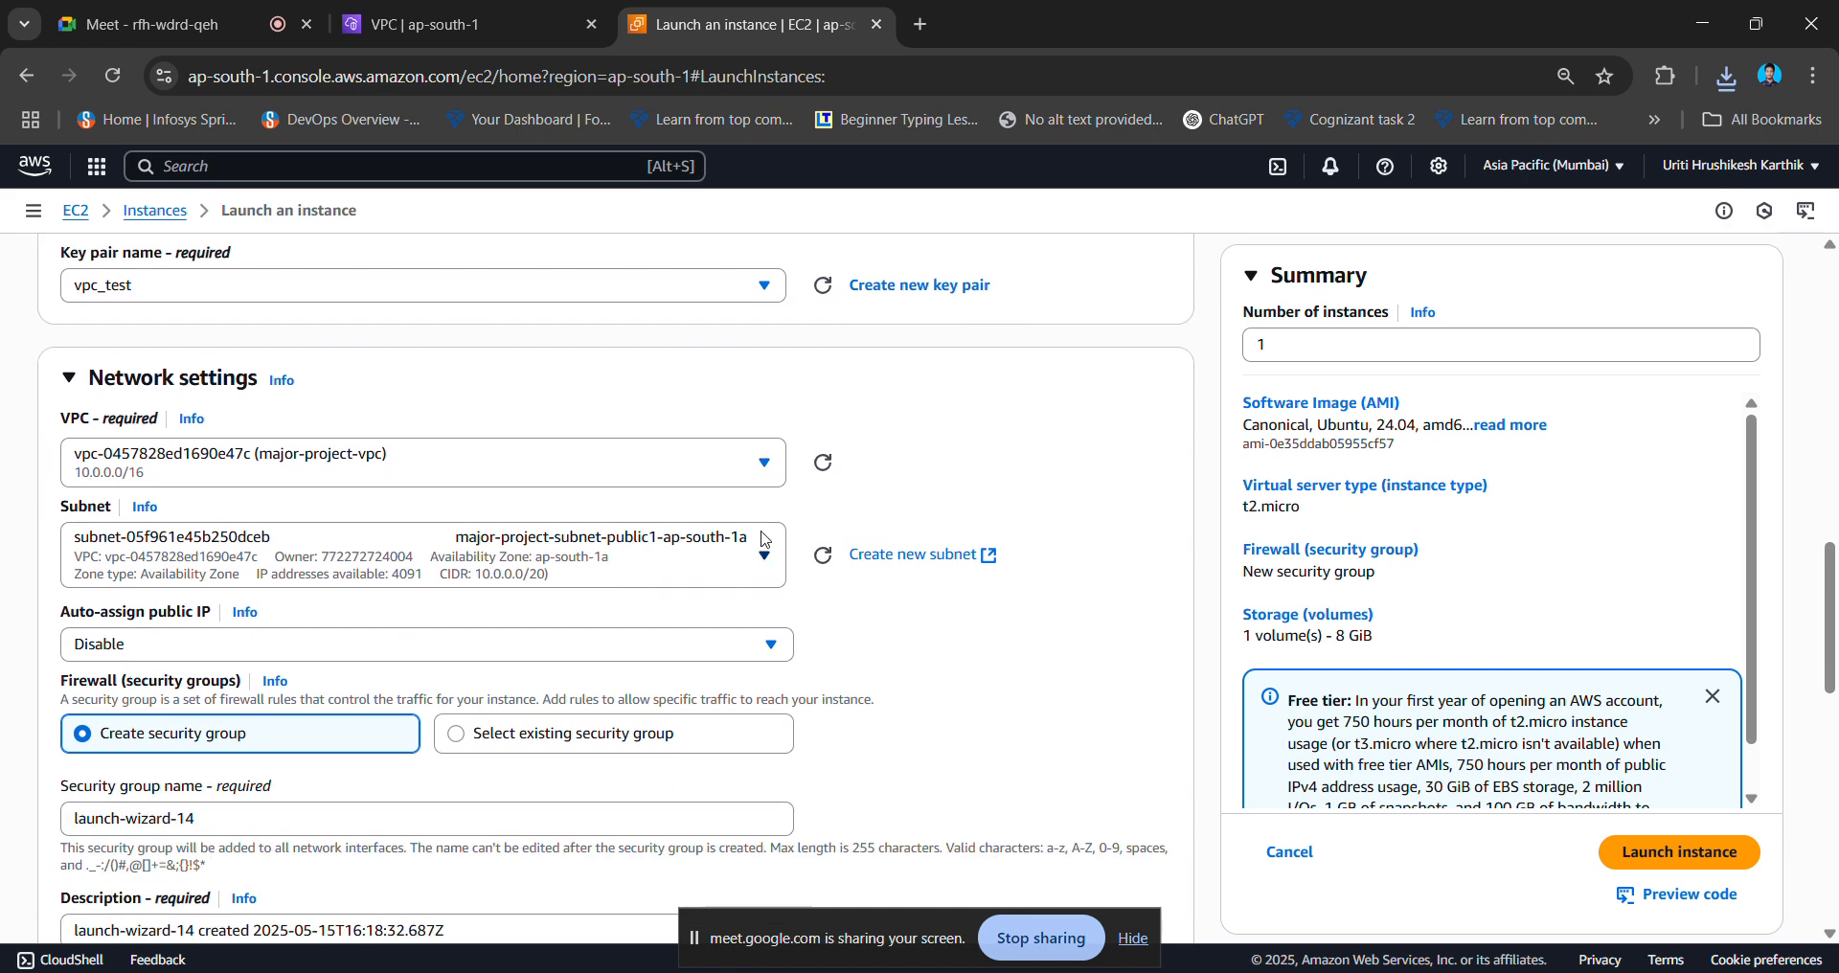
click(740, 555)
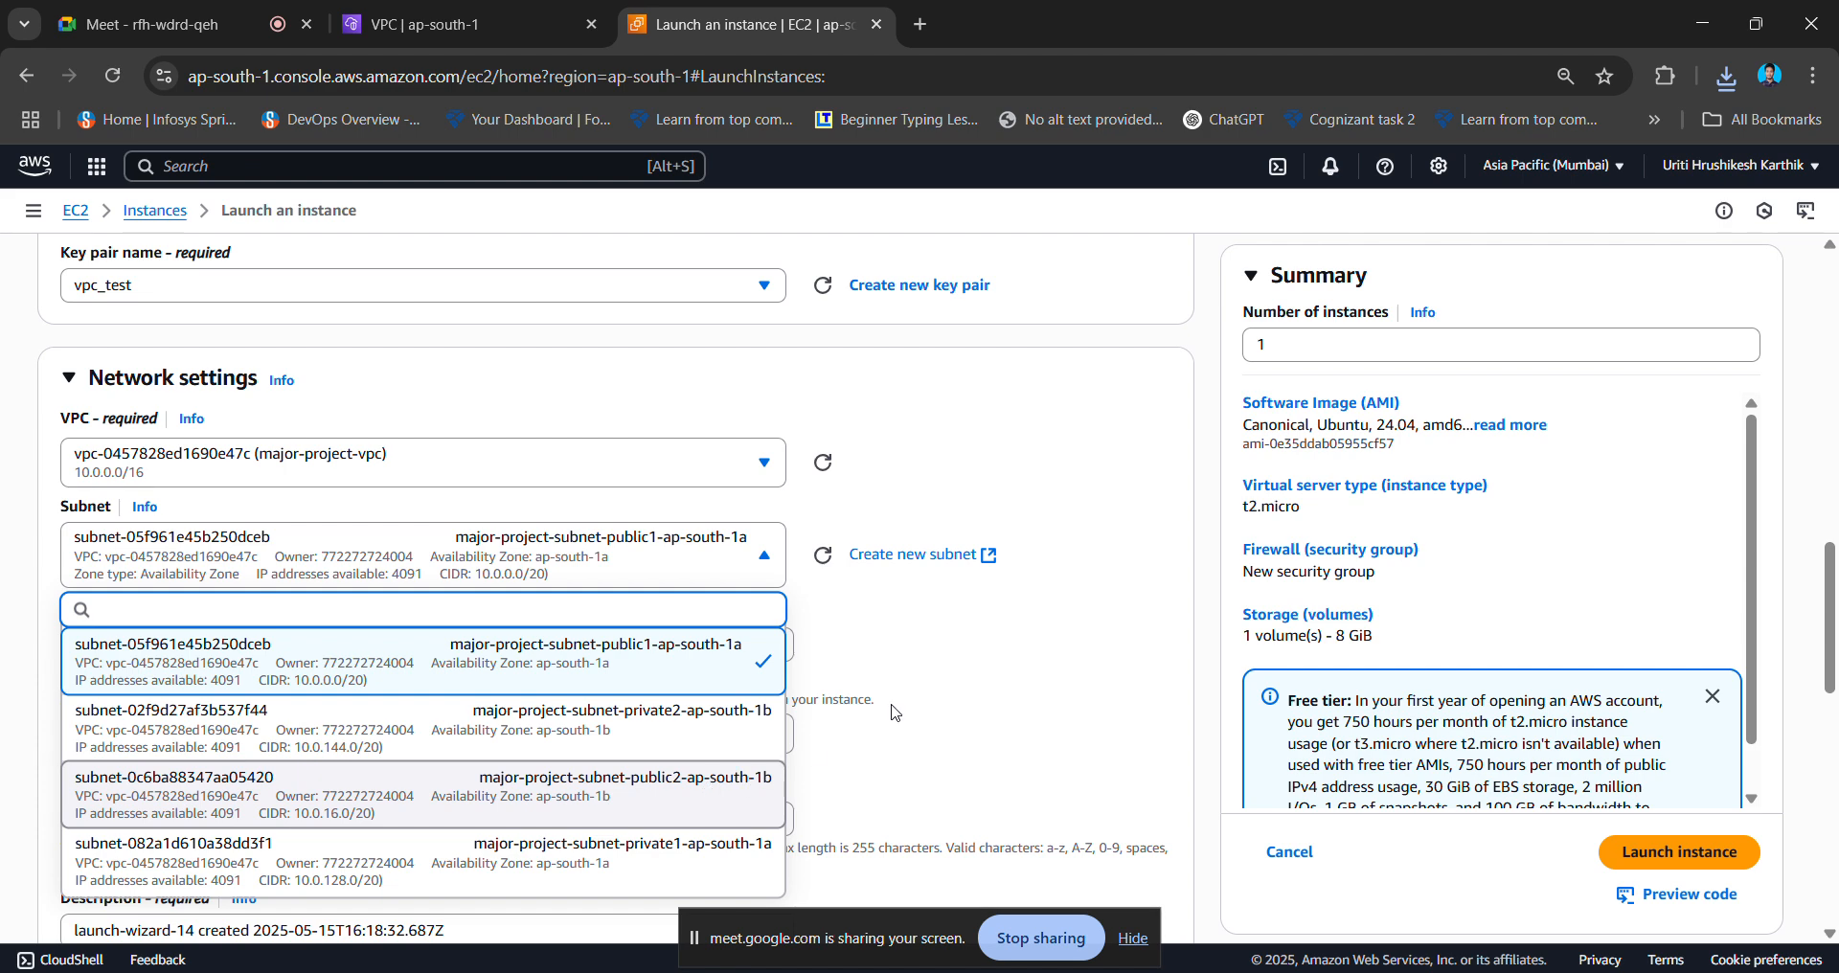
click(981, 660)
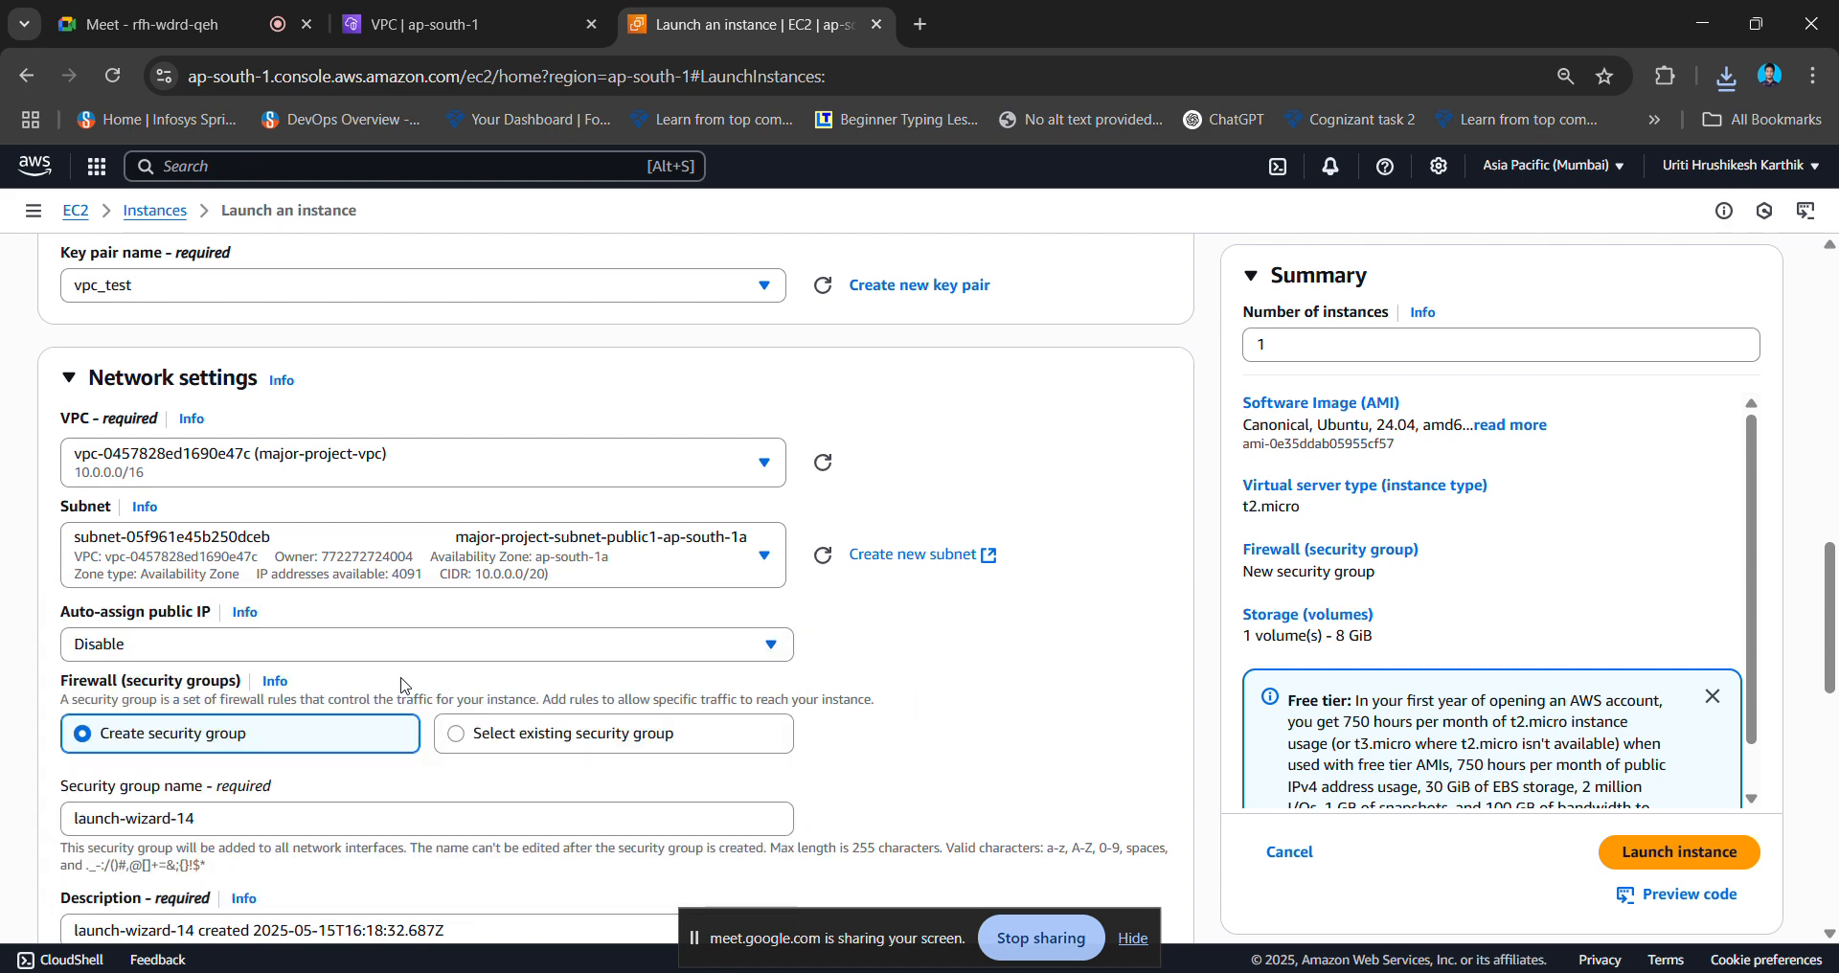
click(438, 655)
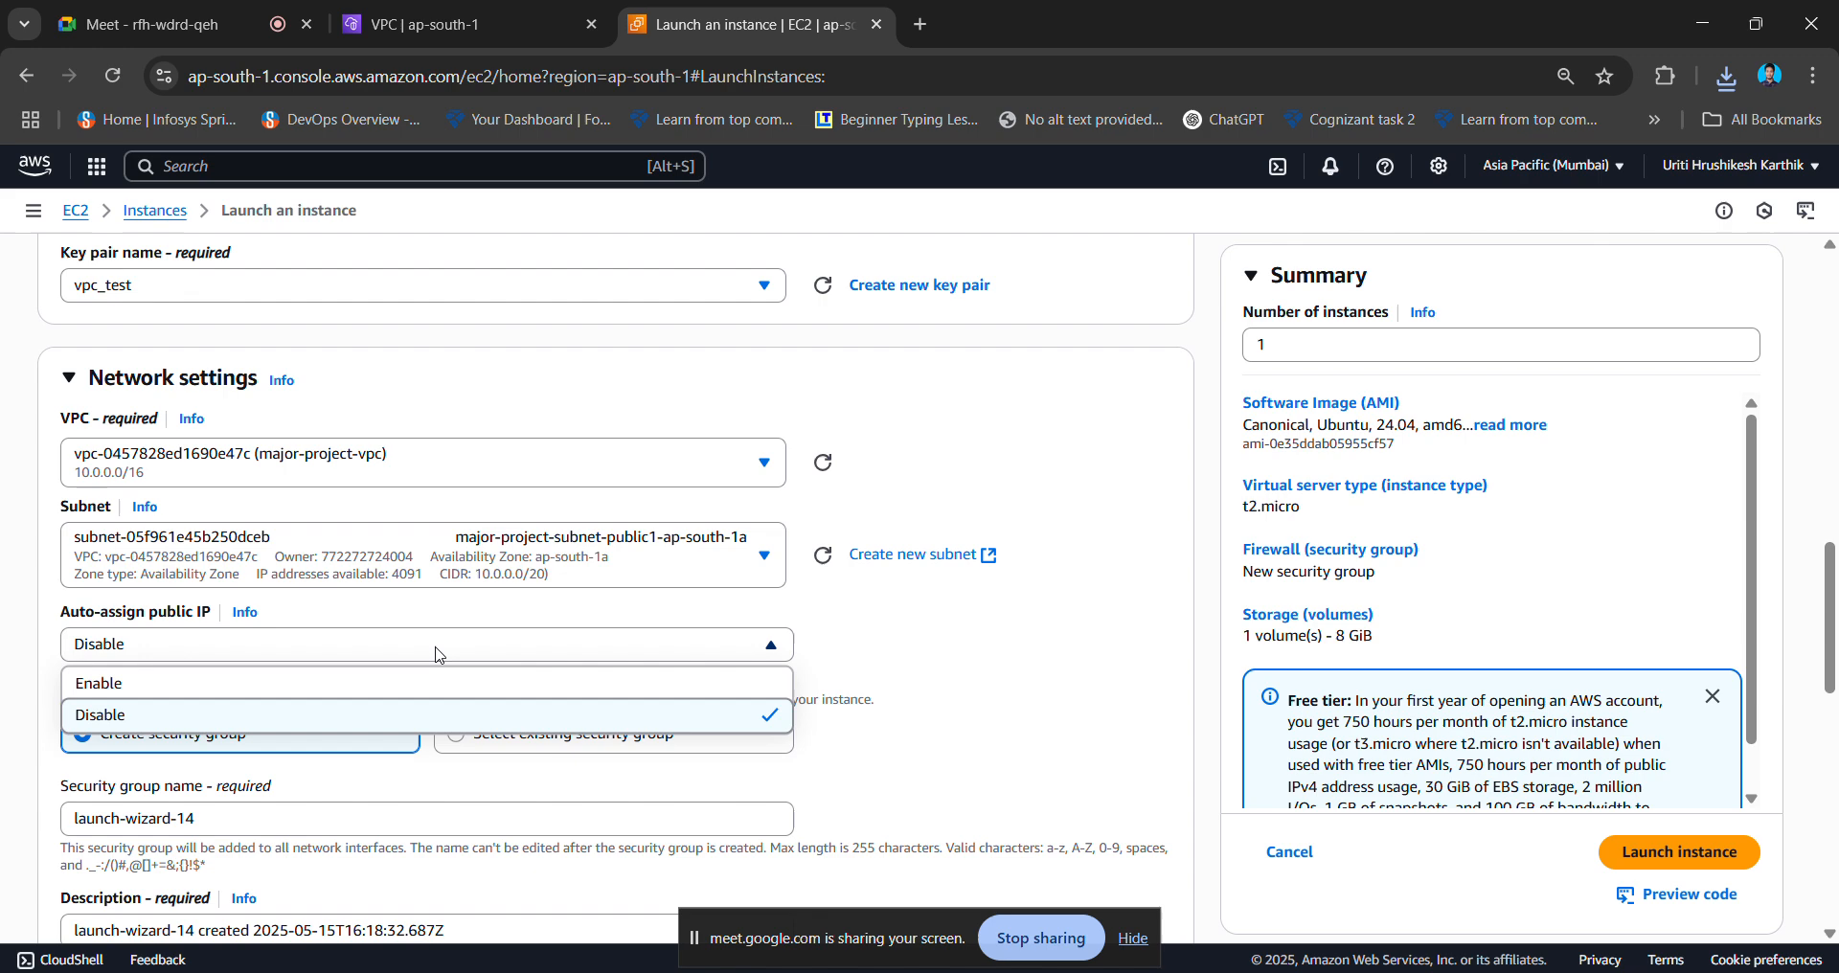
click(393, 695)
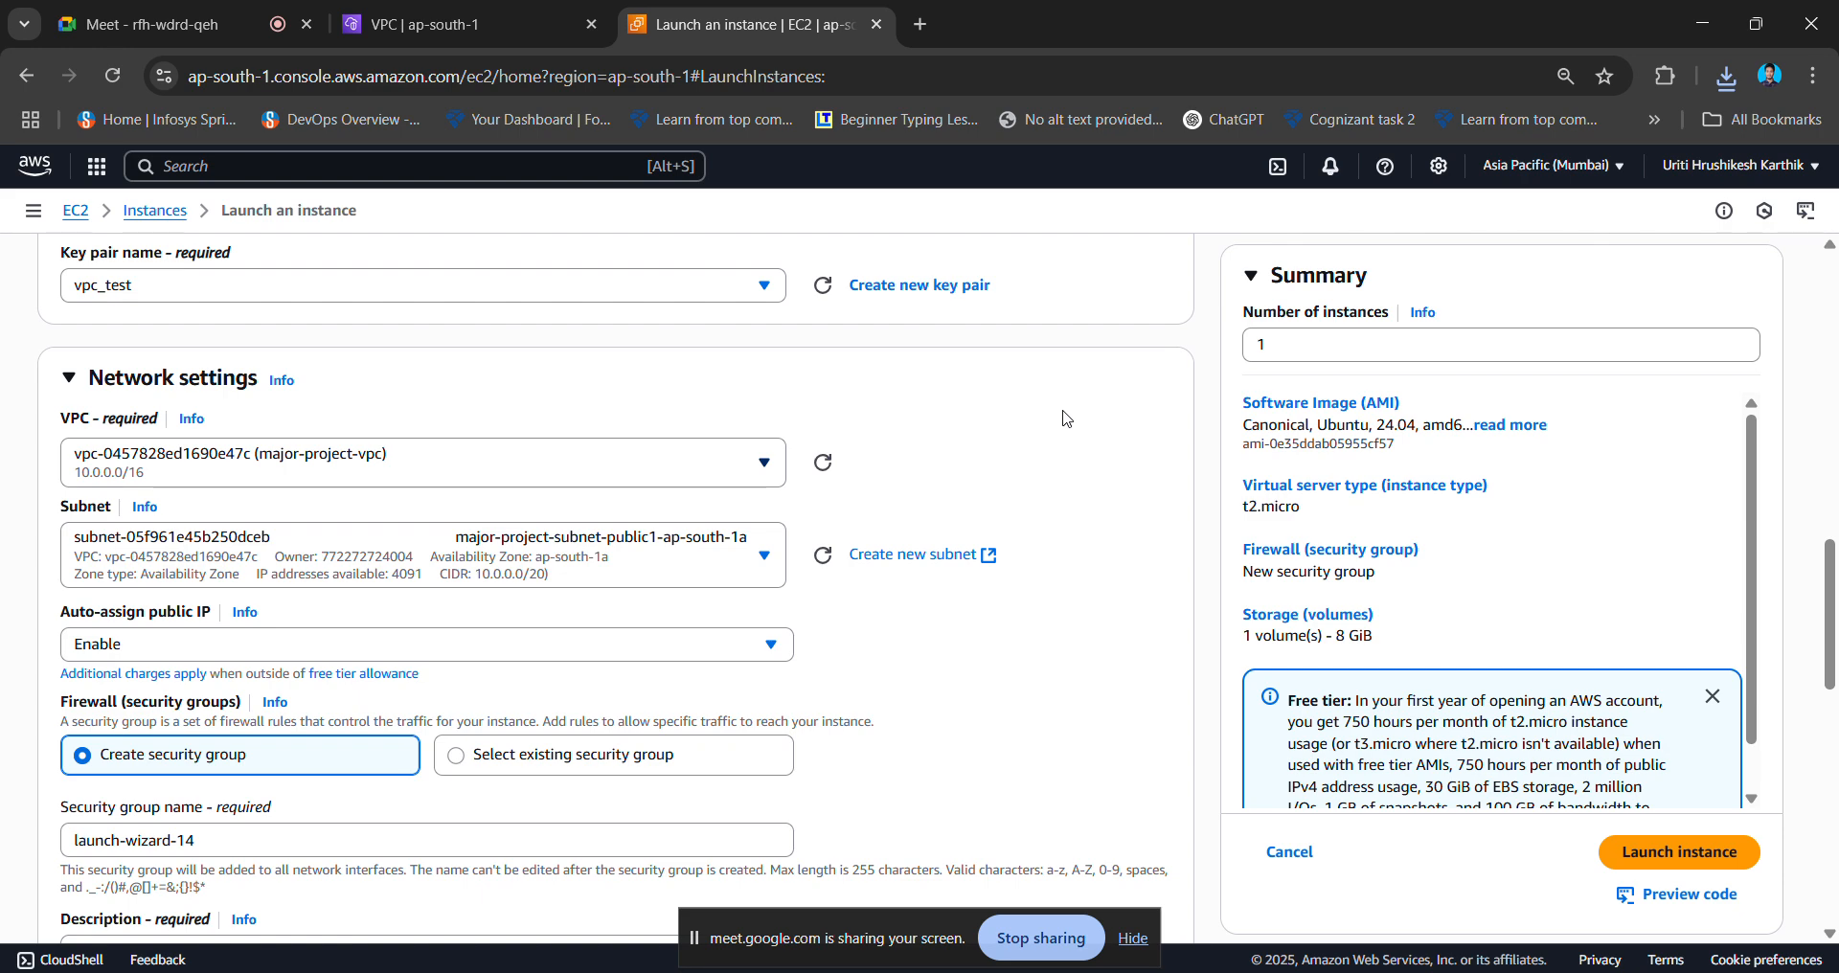
scroll(1066, 419, down, 3)
scroll(1065, 419, down, 3)
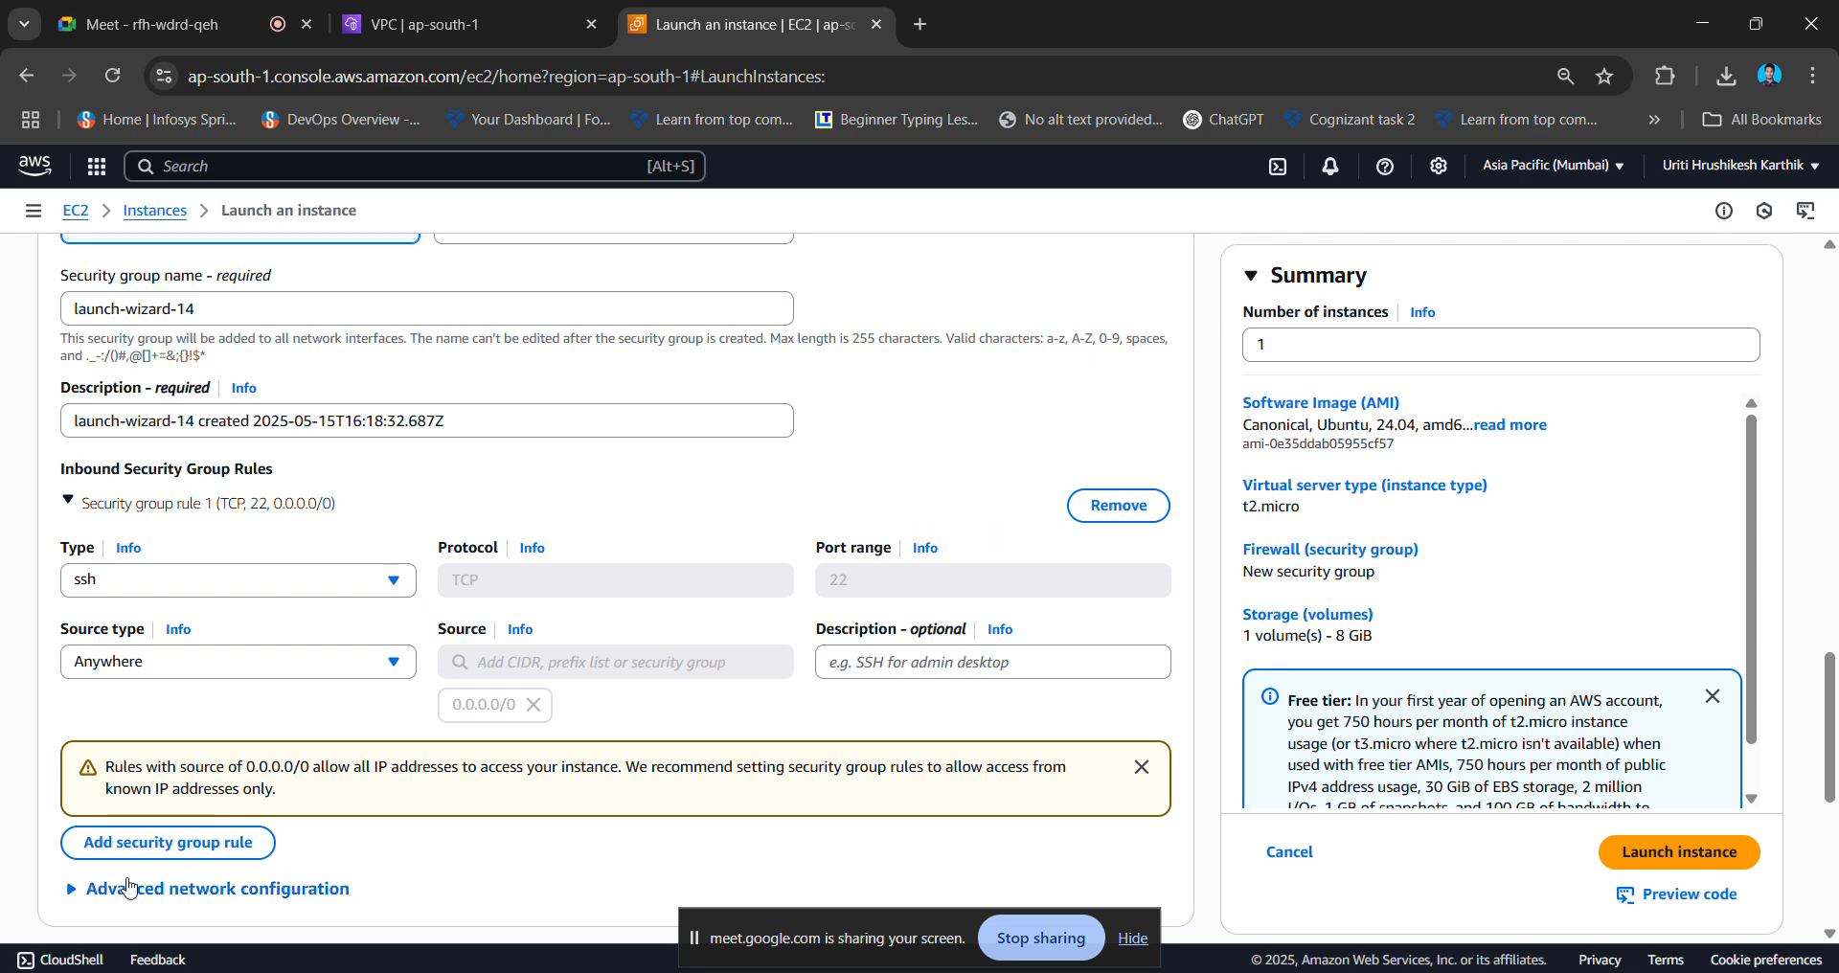
- Add an inbound rule for port 5000 from 0.0.0.0/0
click(227, 851)
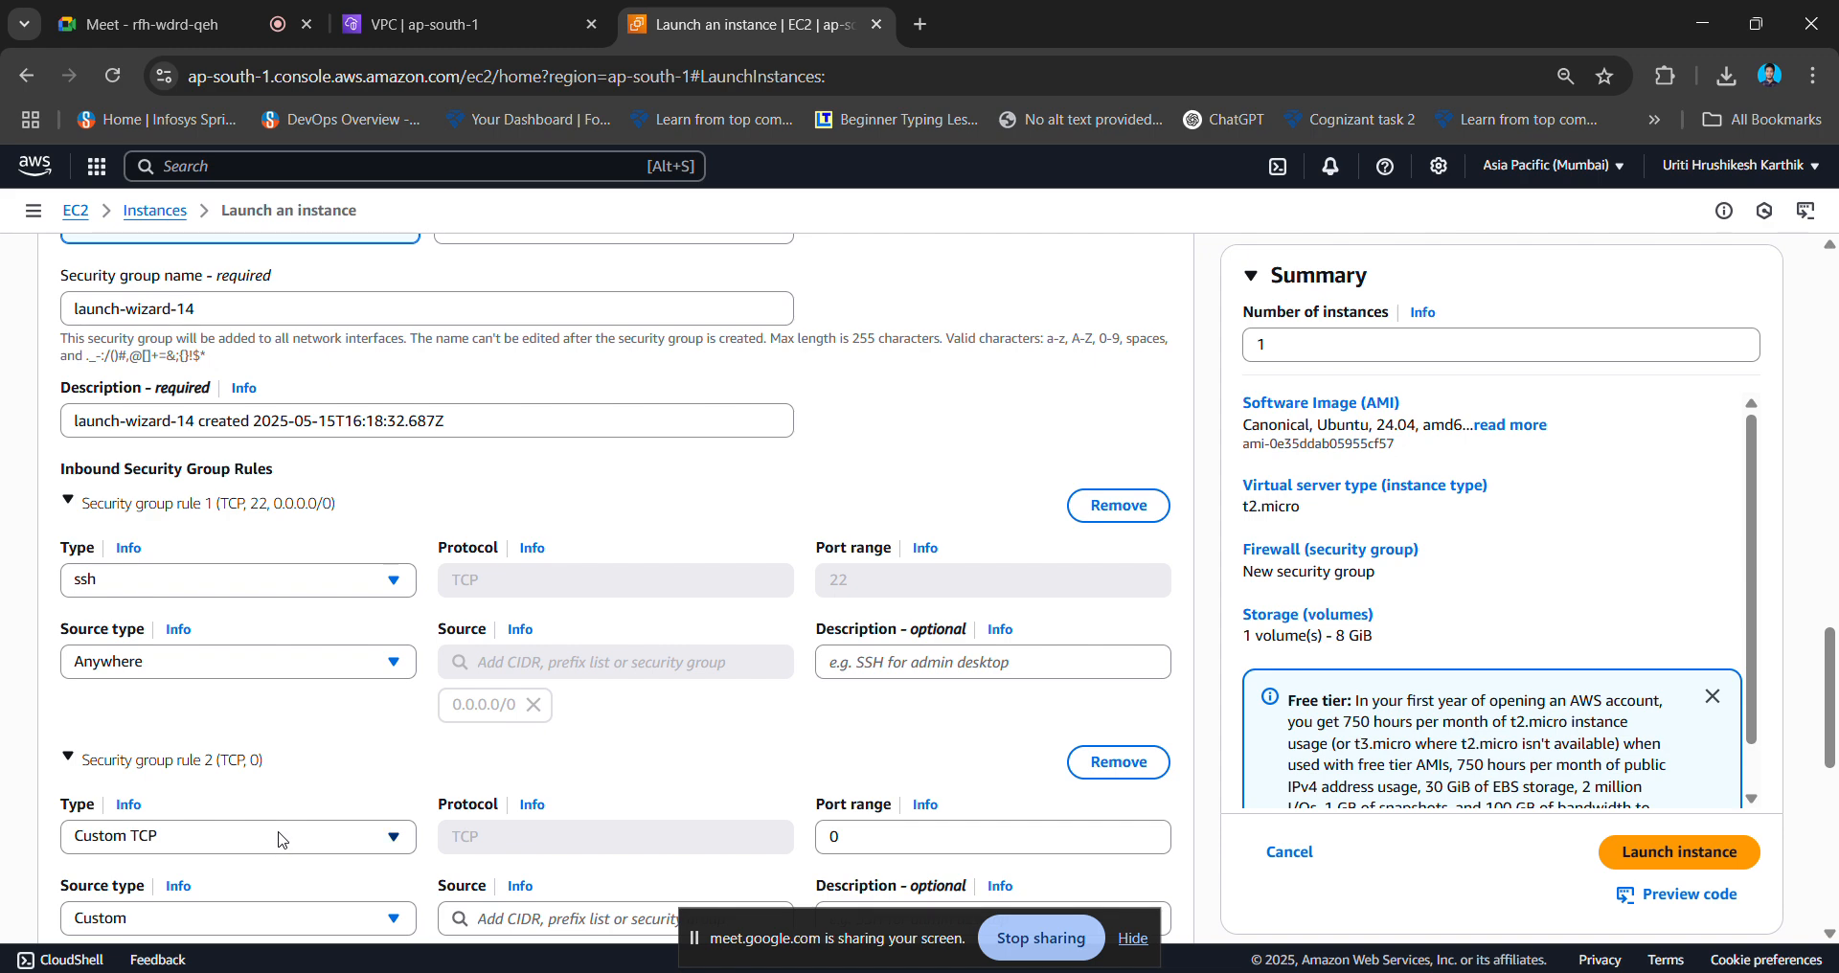
scroll(357, 774, down, 3)
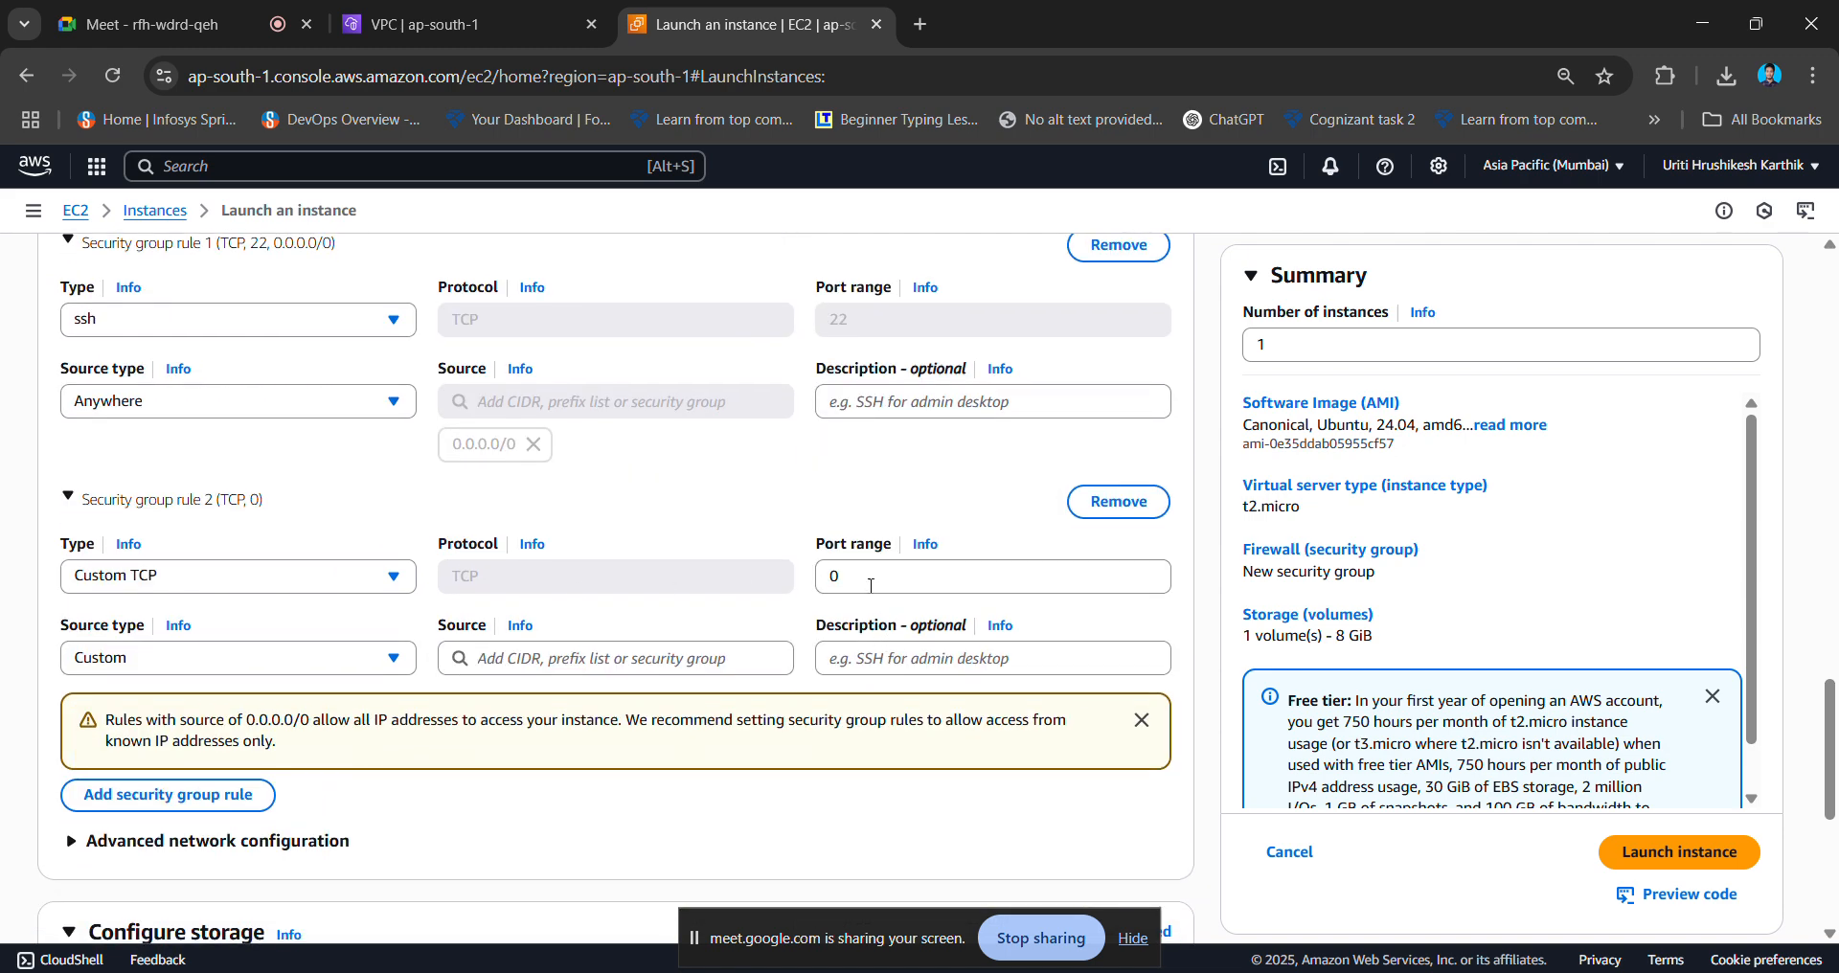
click(919, 582)
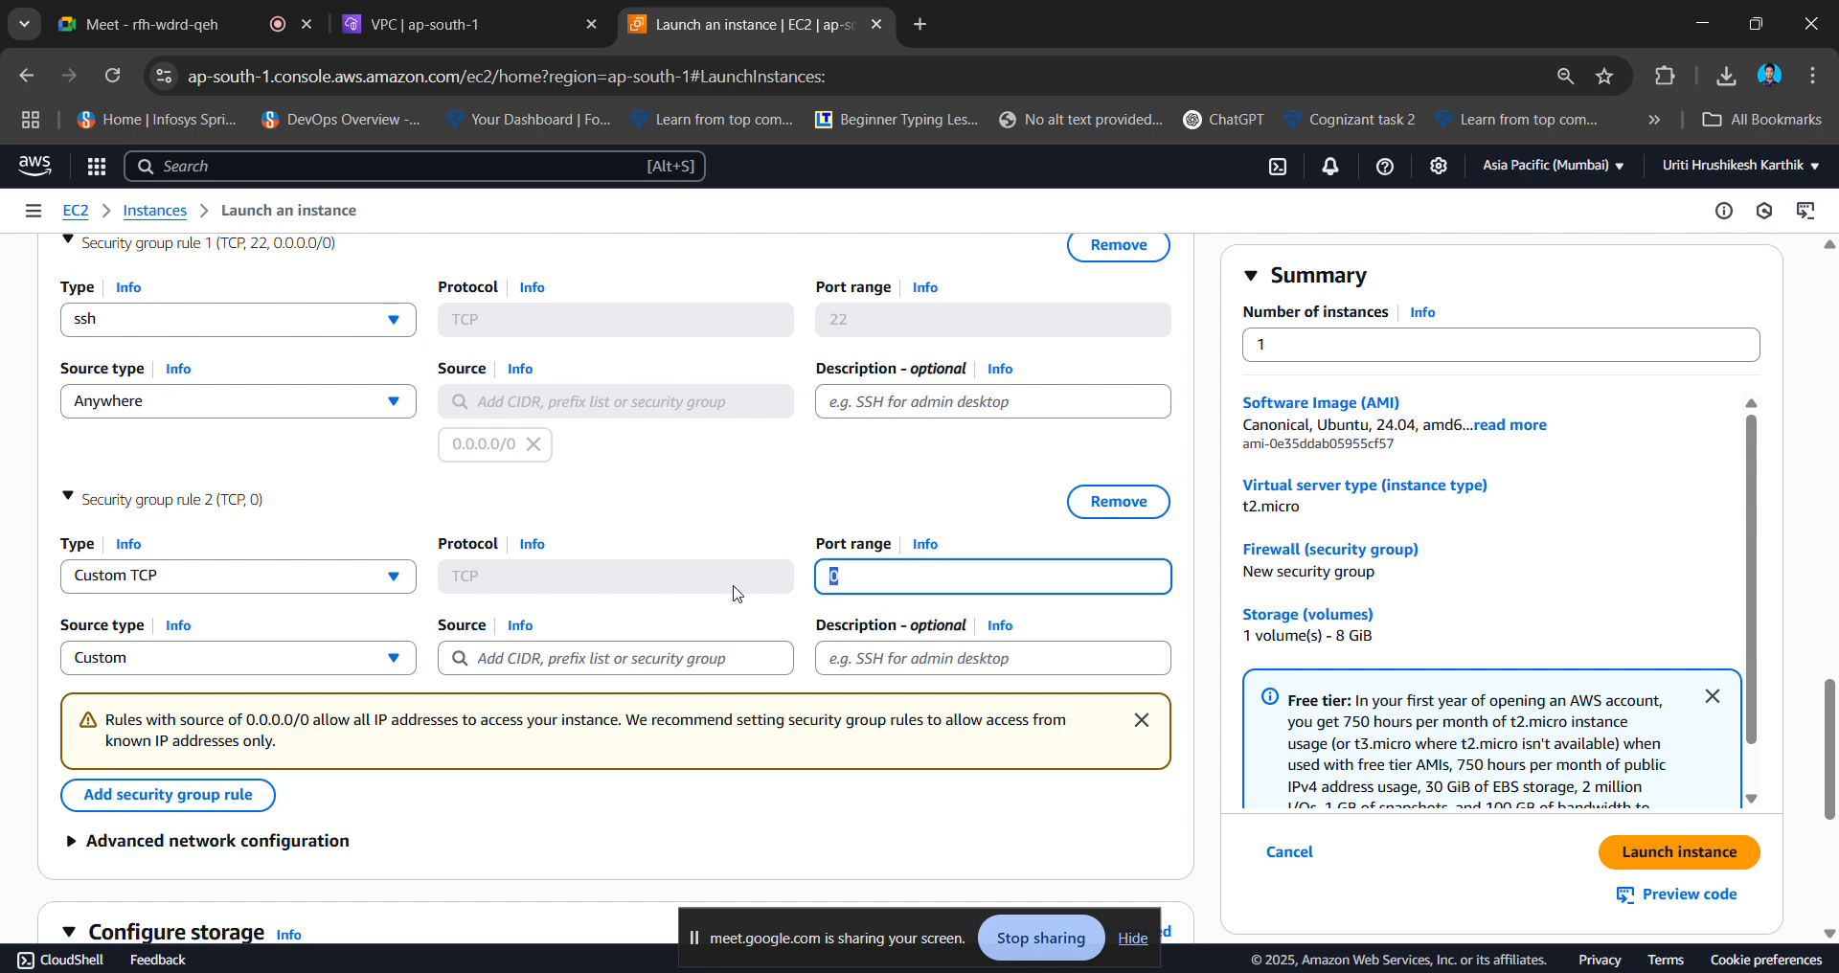
text(5000)
click(691, 658)
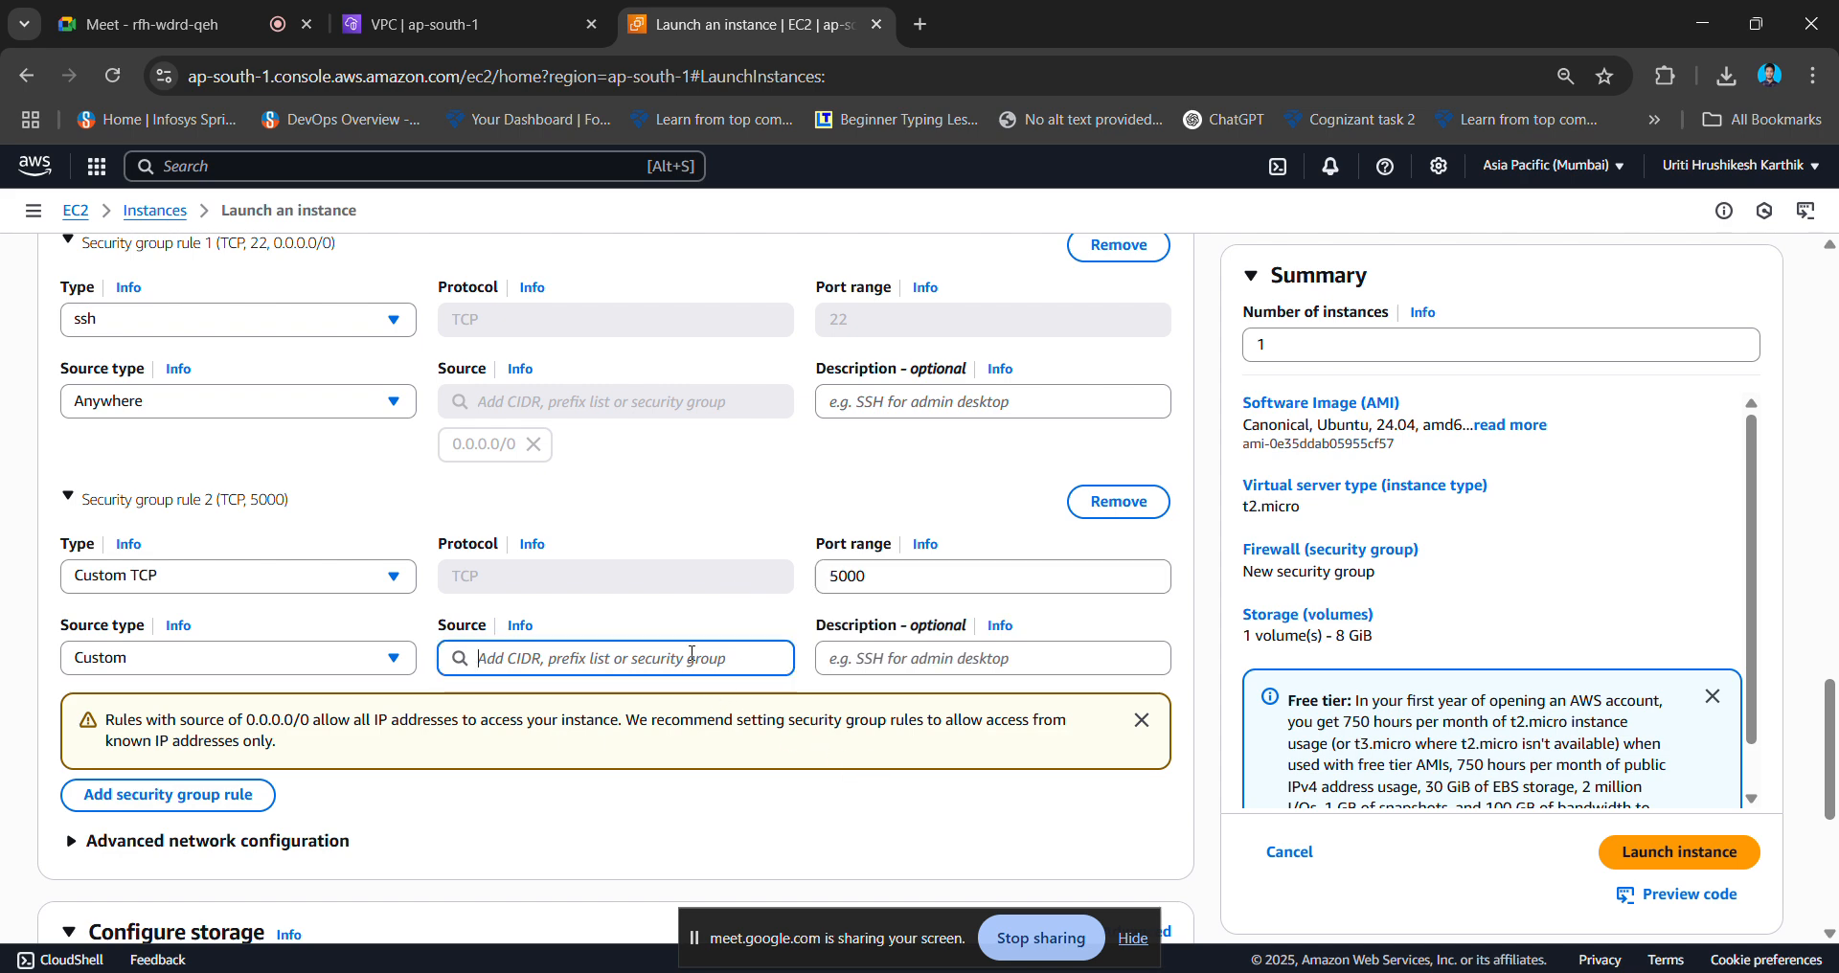
click(609, 344)
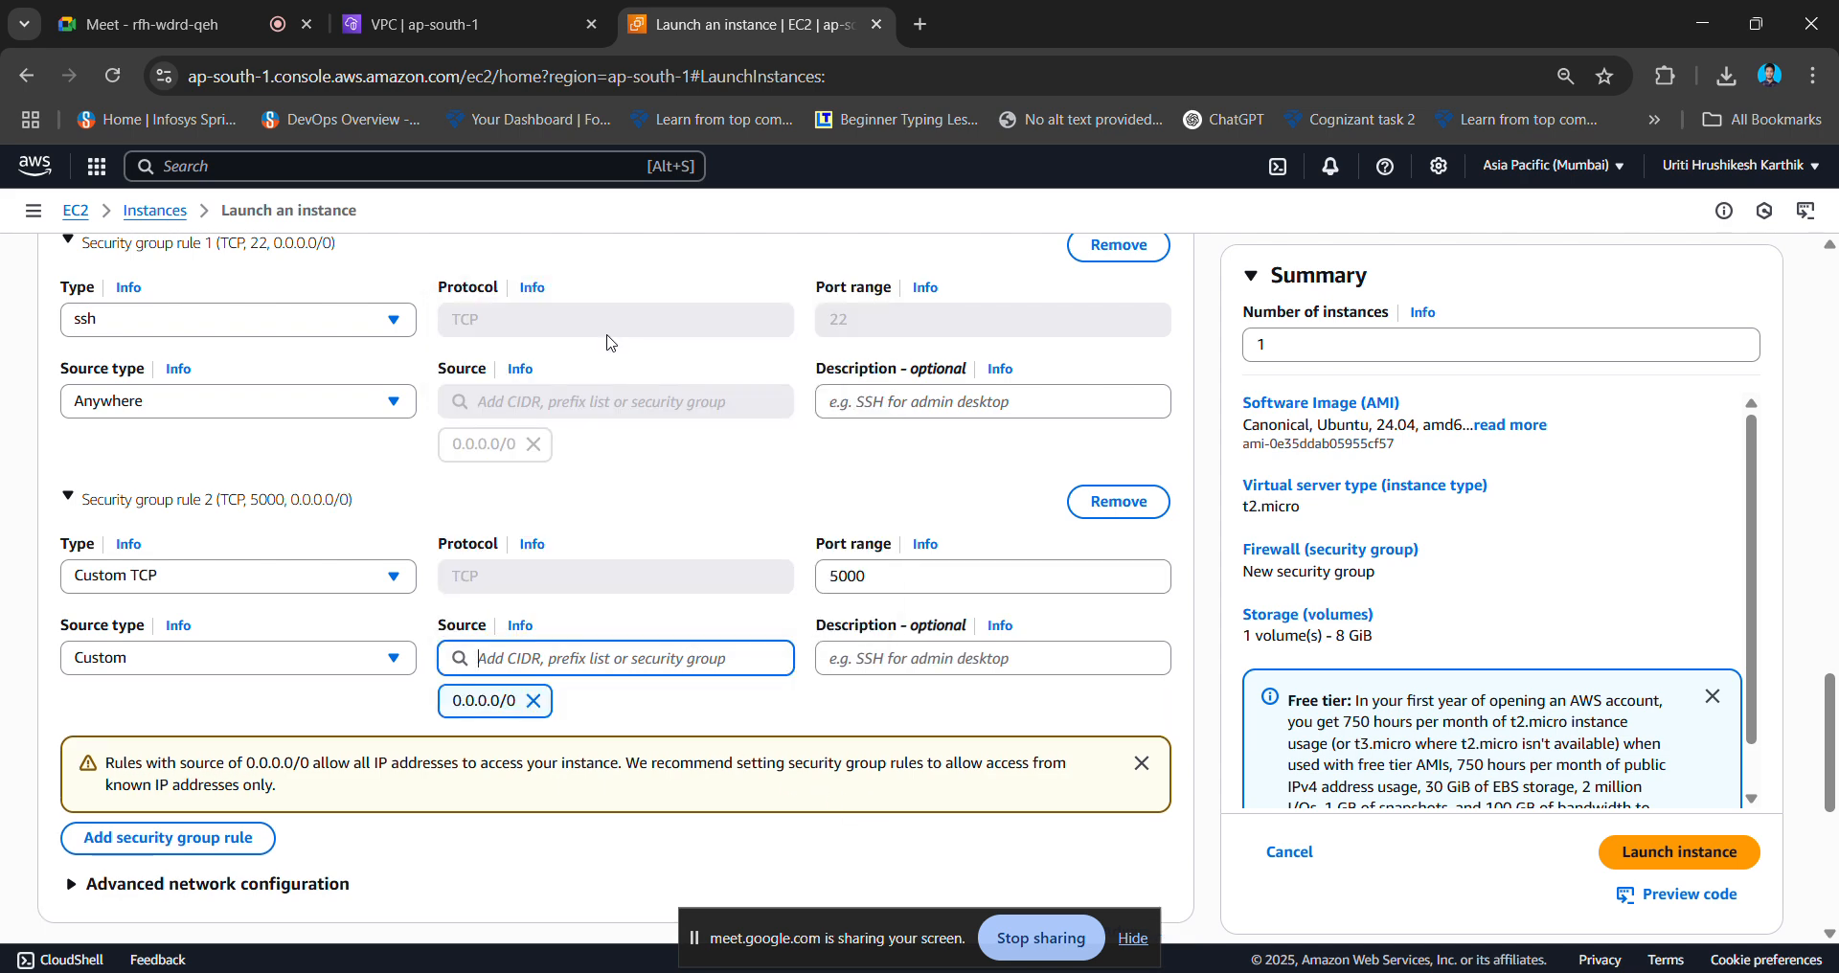
- Add an HTTP (port 80) inbound rule from 0.0.0.0/0
click(169, 837)
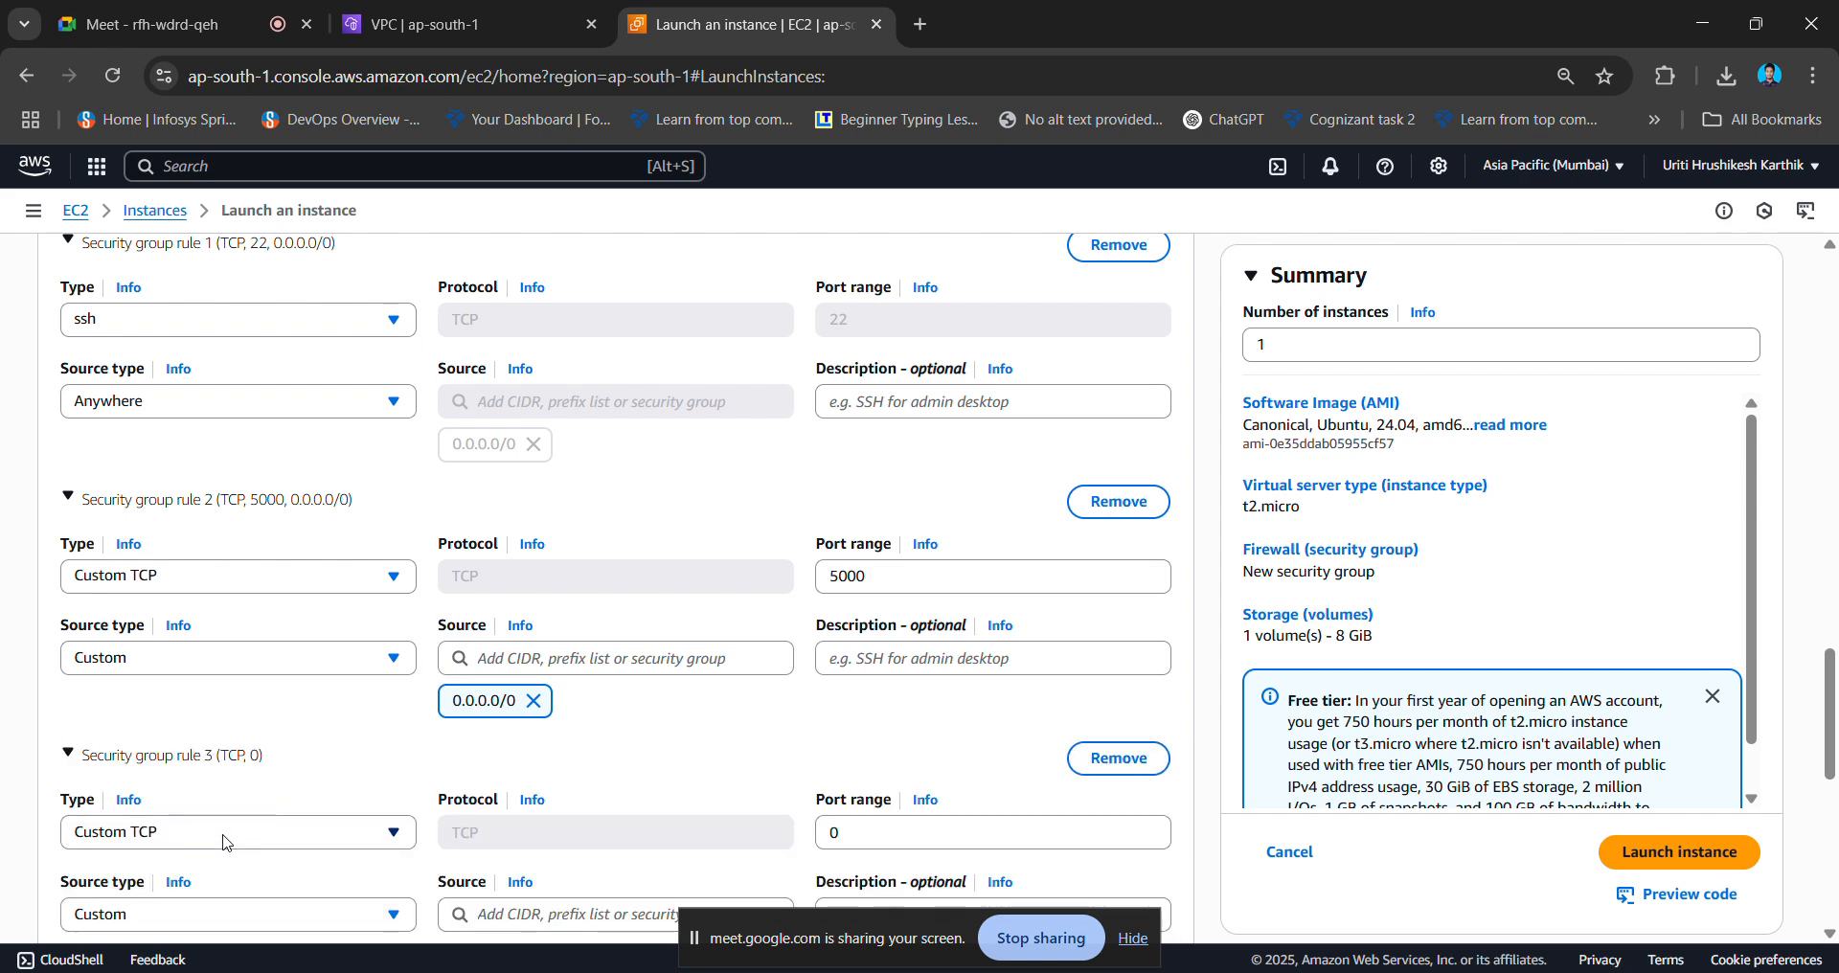
scroll(227, 724, down, 2)
click(294, 618)
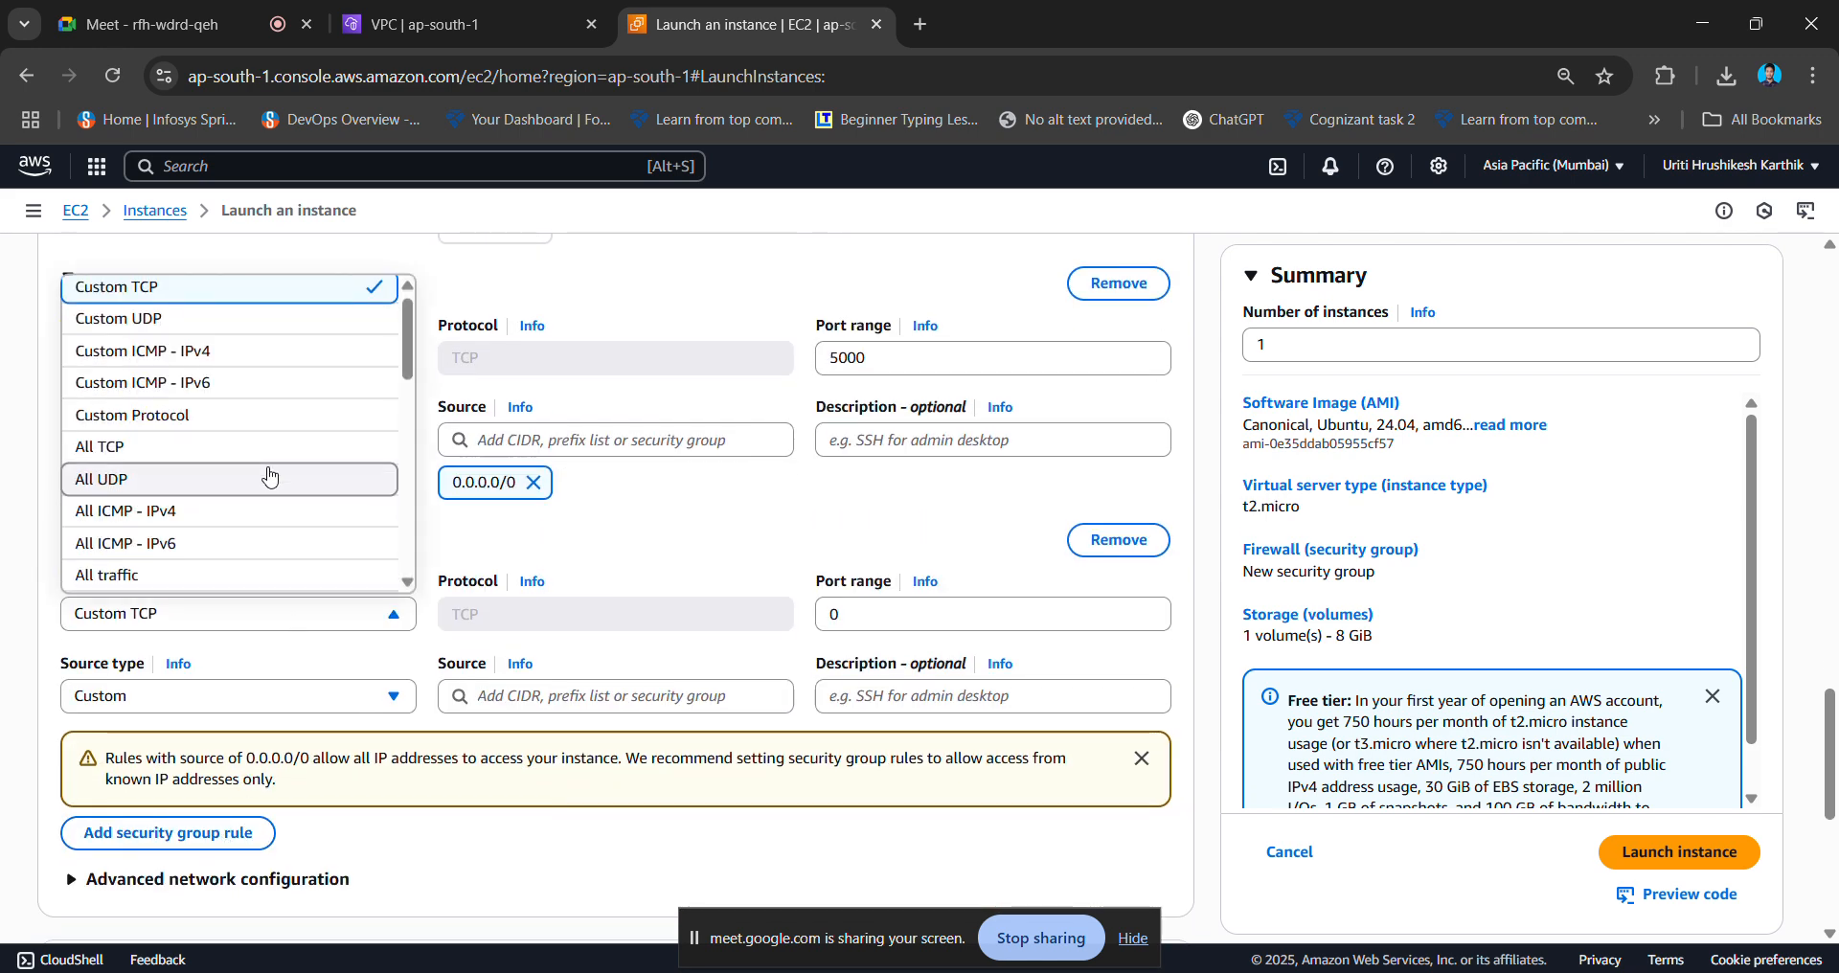
scroll(267, 466, down, 3)
scroll(264, 471, down, 1)
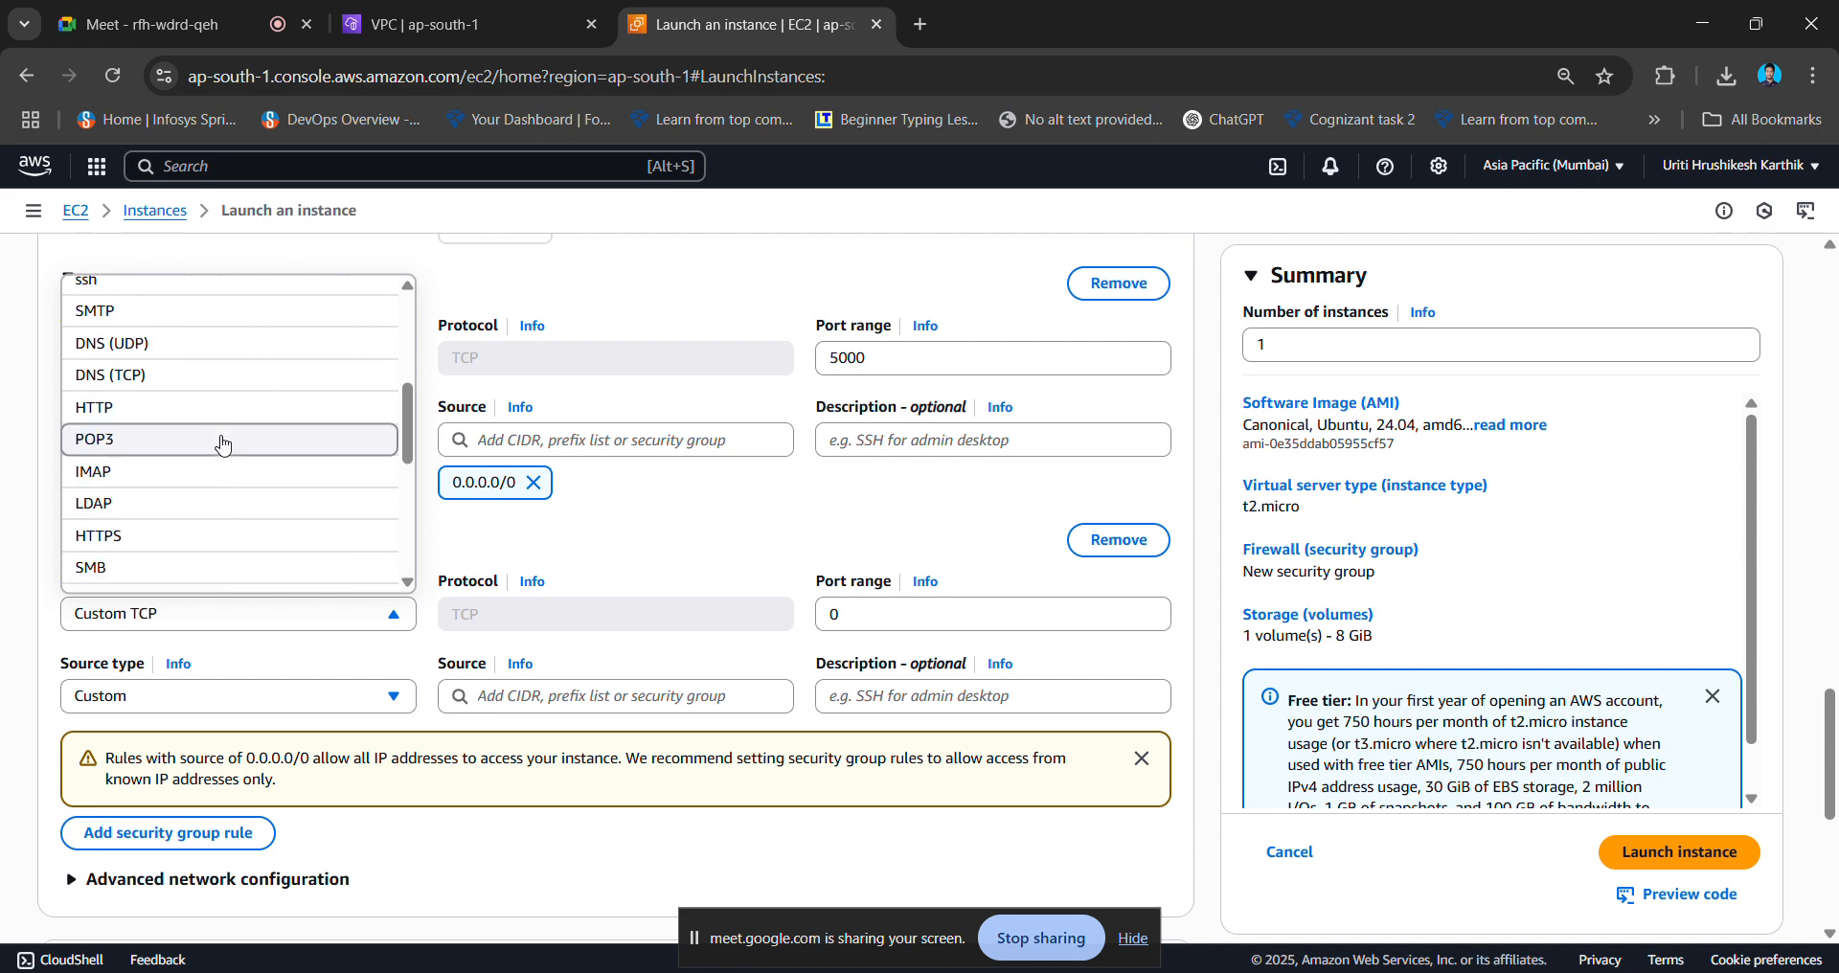
click(214, 420)
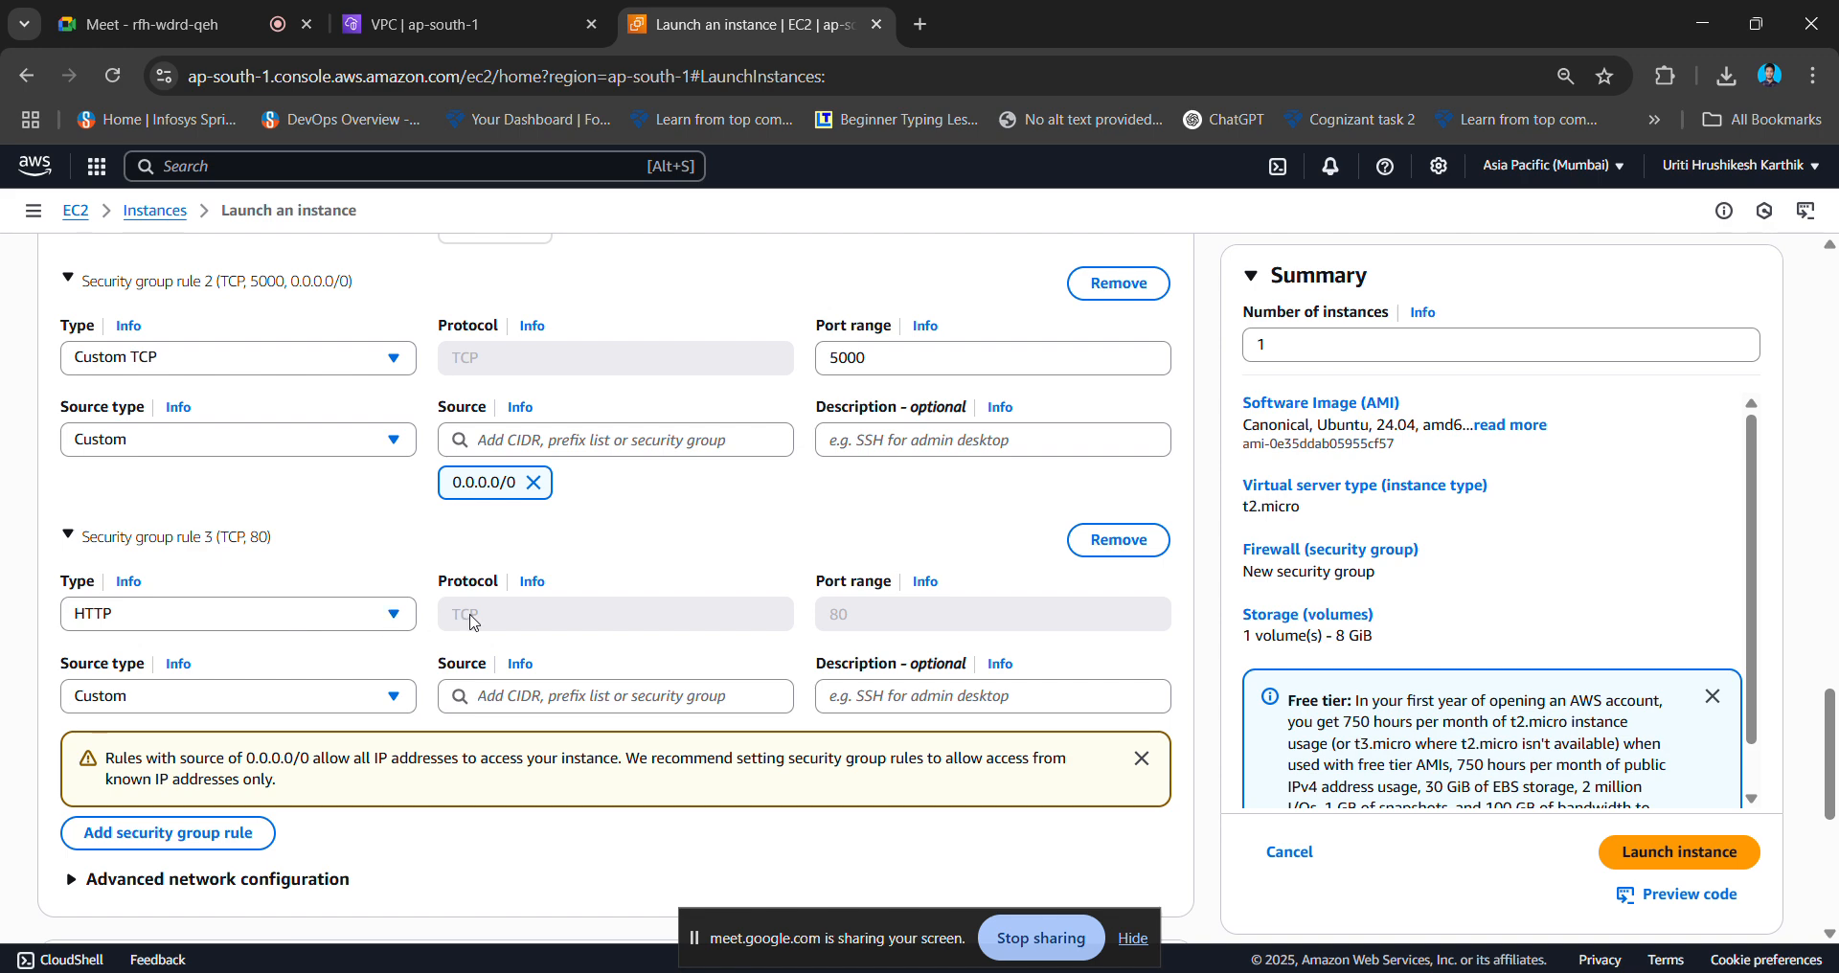
click(604, 700)
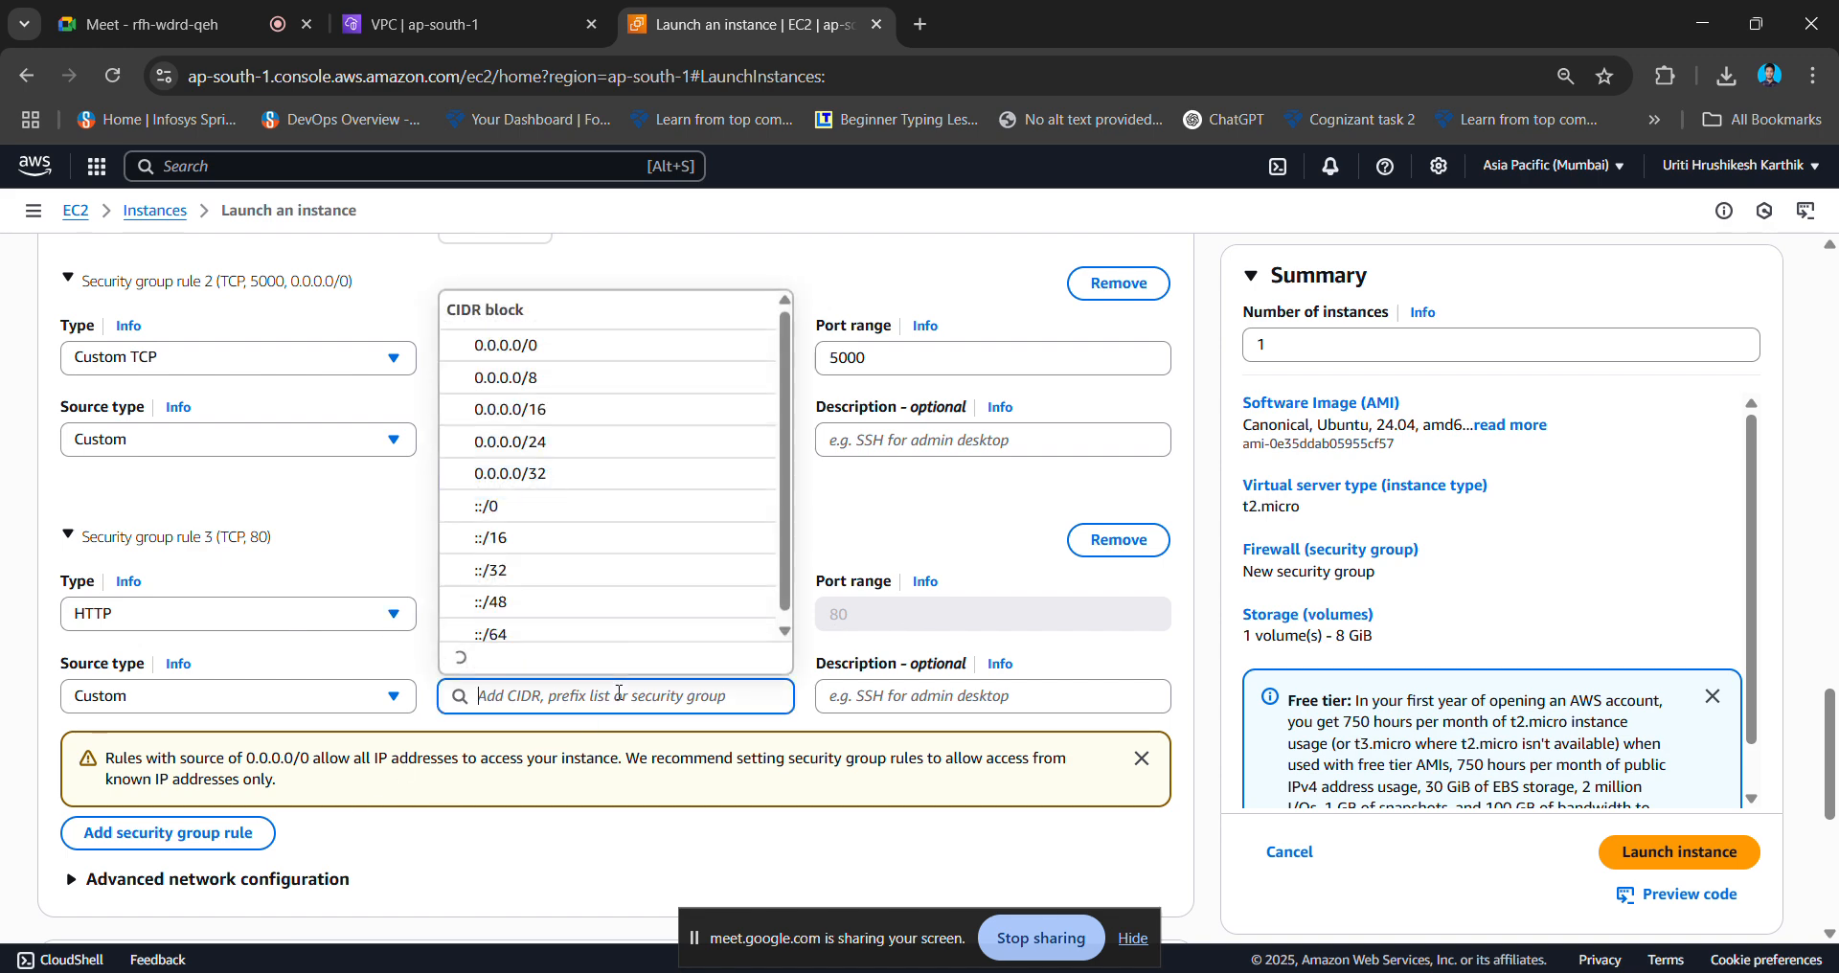
click(622, 348)
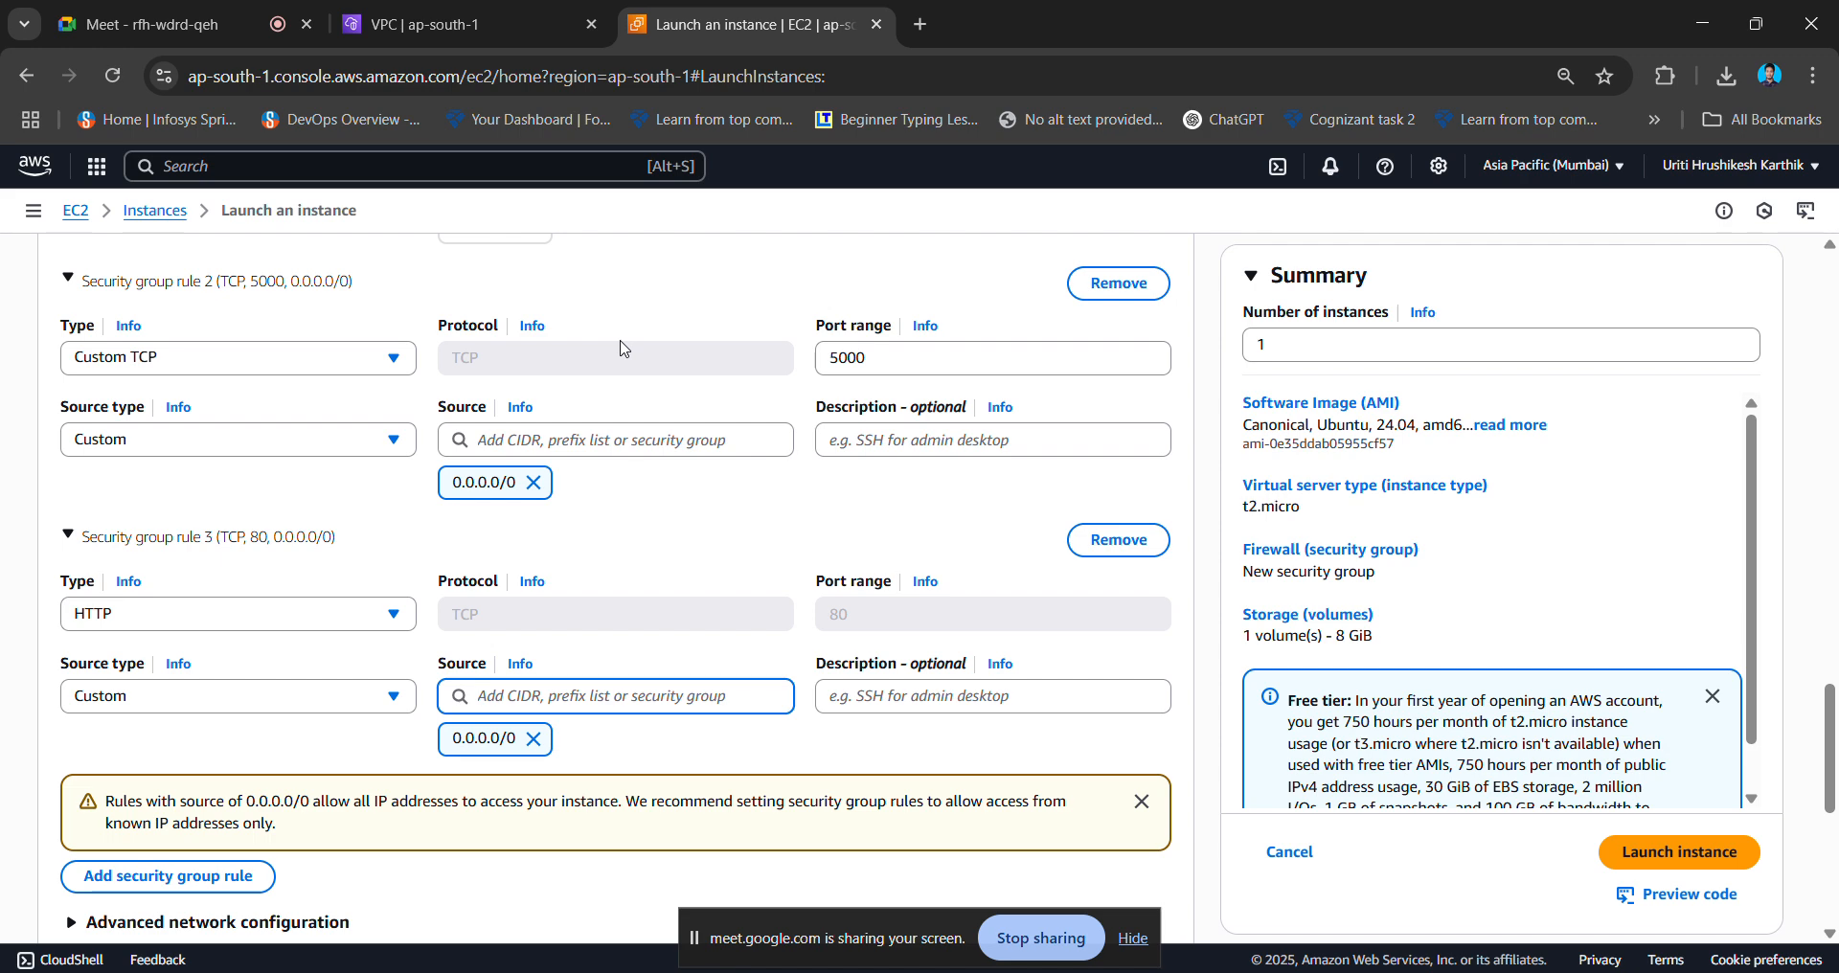
scroll(253, 704, down, 3)
- Add an HTTPS (port 443) inbound rule from 0.0.0.0/0
click(197, 580)
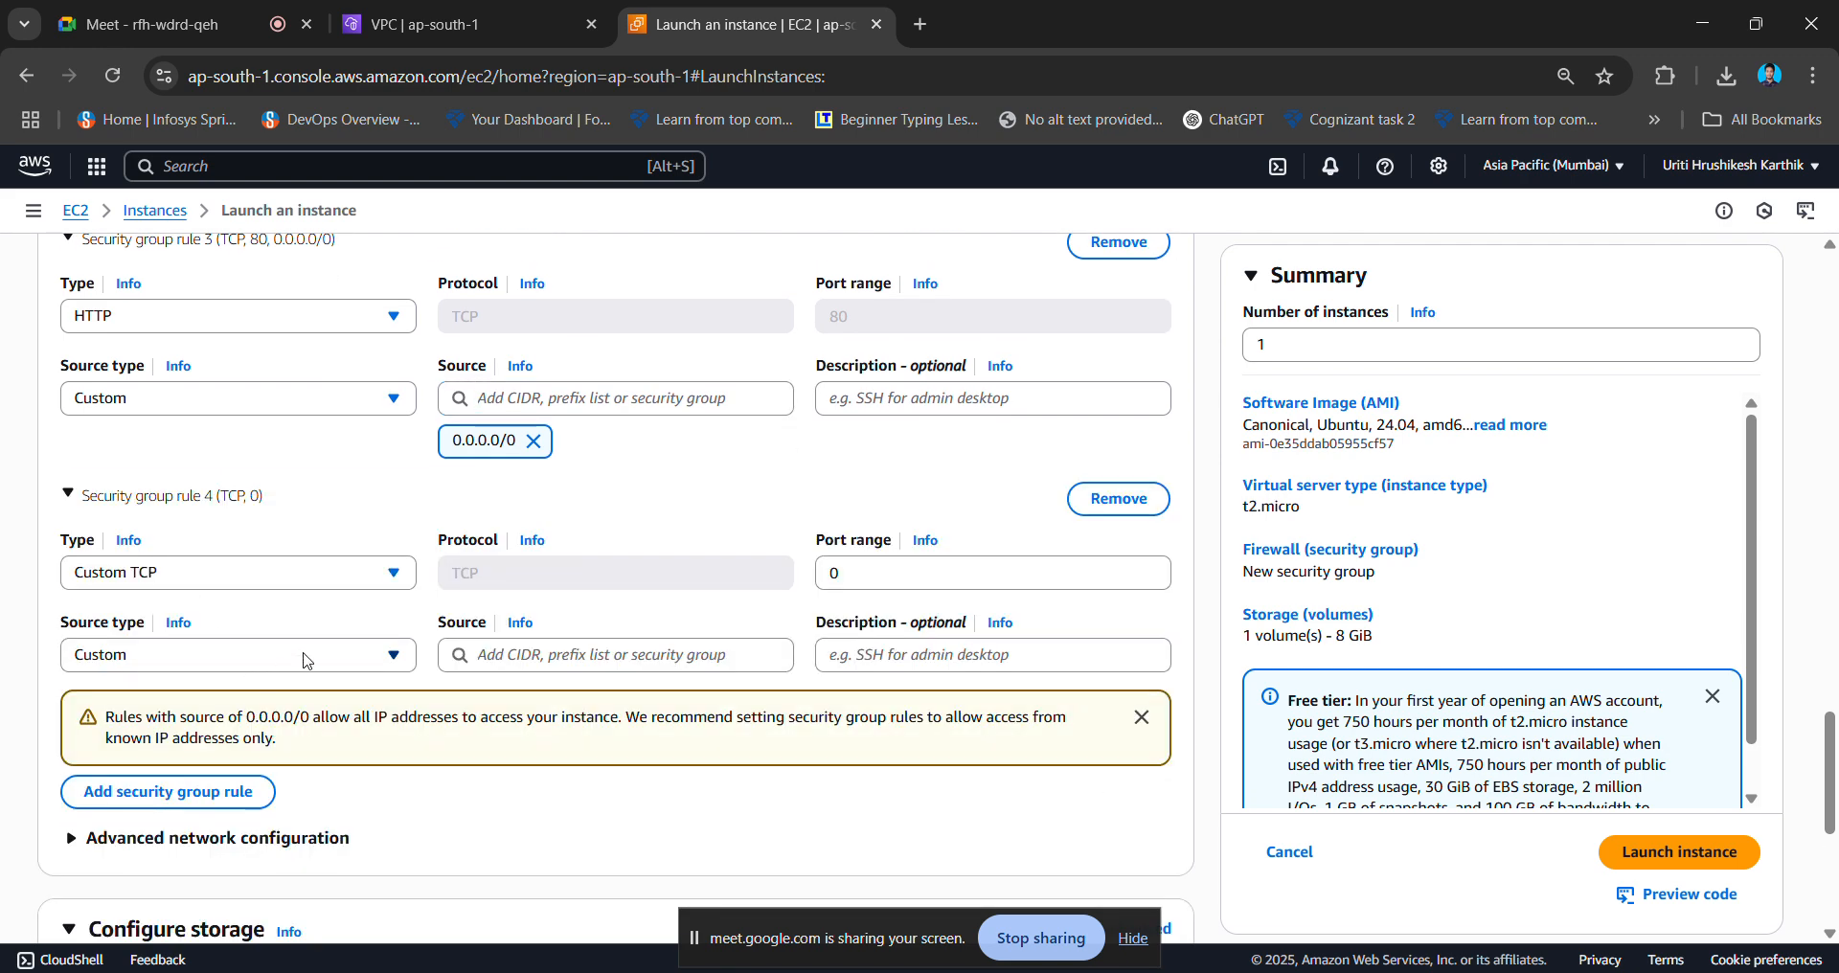
click(305, 572)
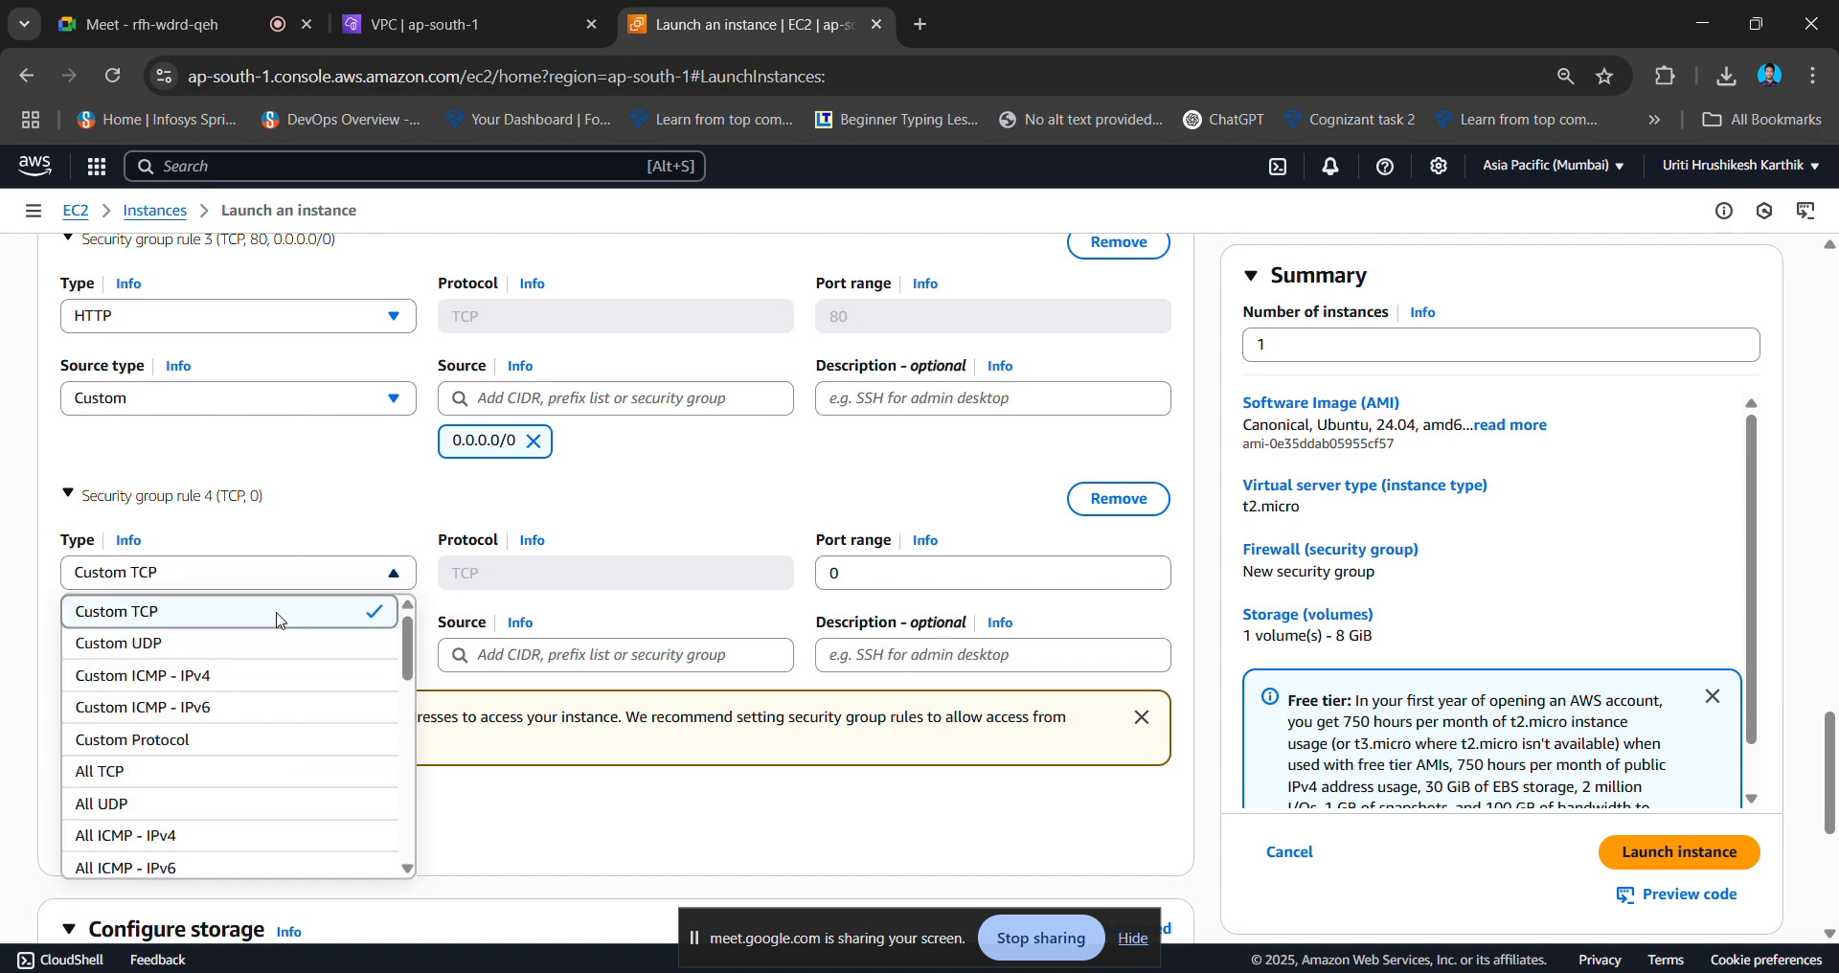
scroll(247, 700, down, 5)
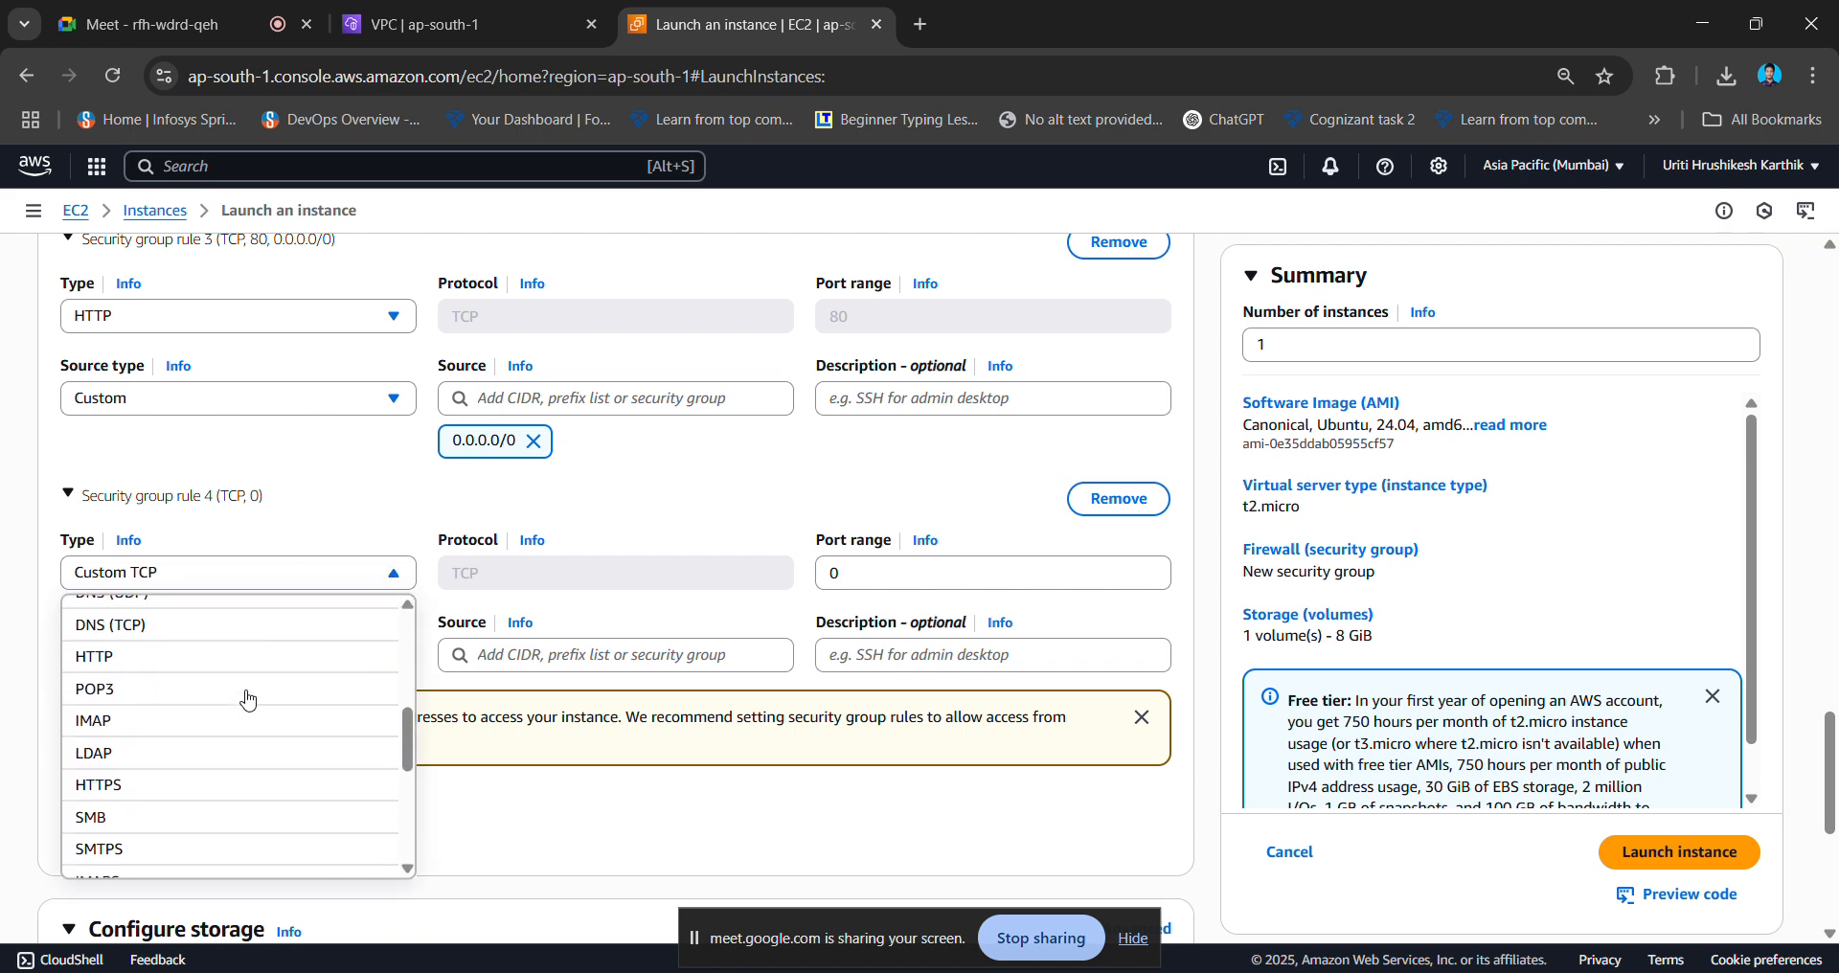
click(191, 779)
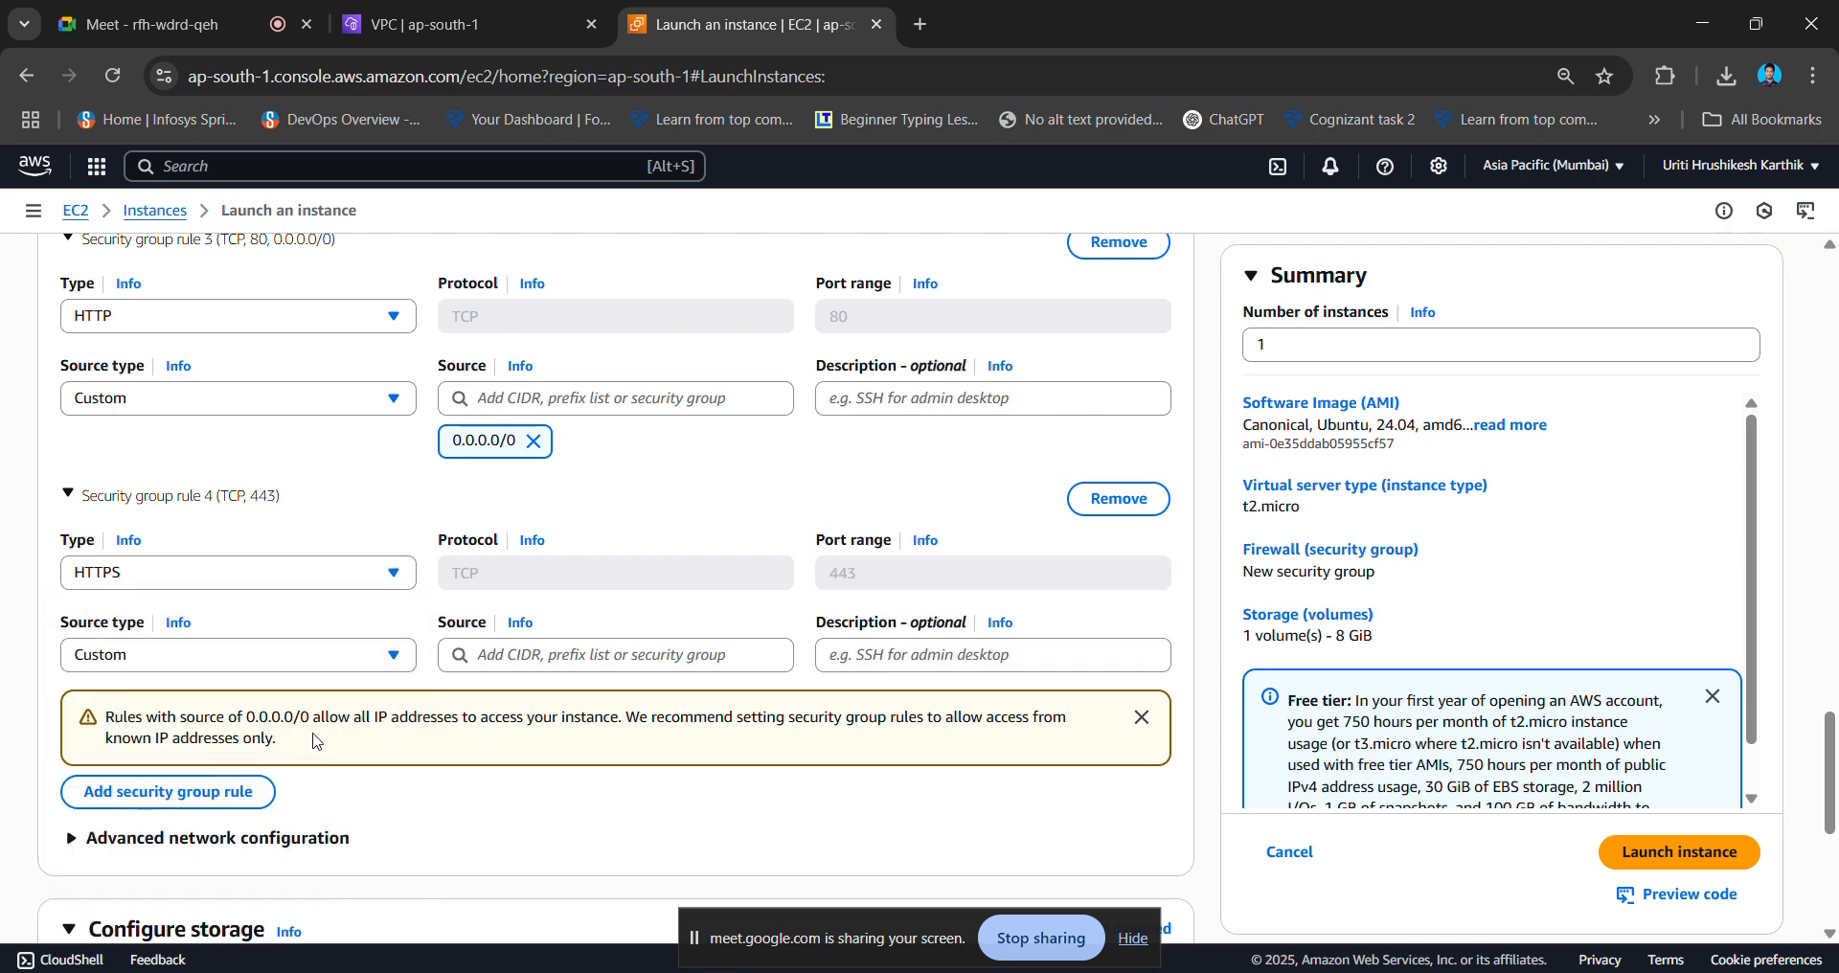
click(692, 661)
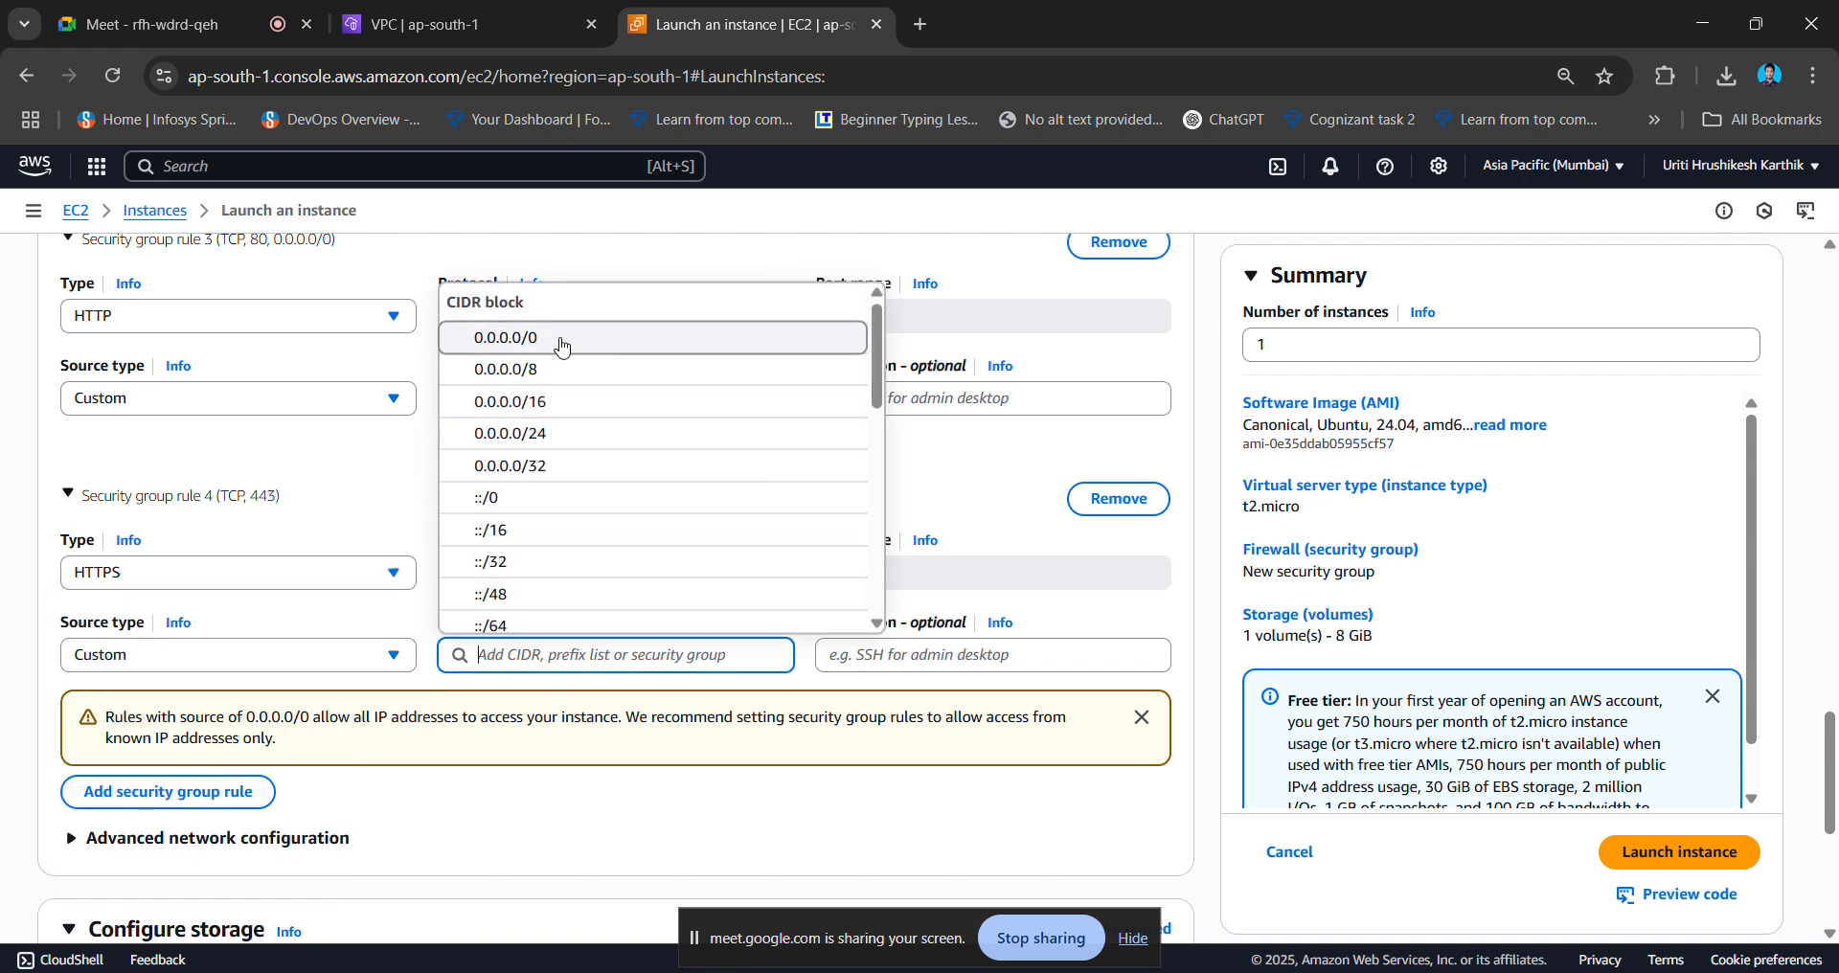
click(563, 340)
scroll(520, 671, up, 10)
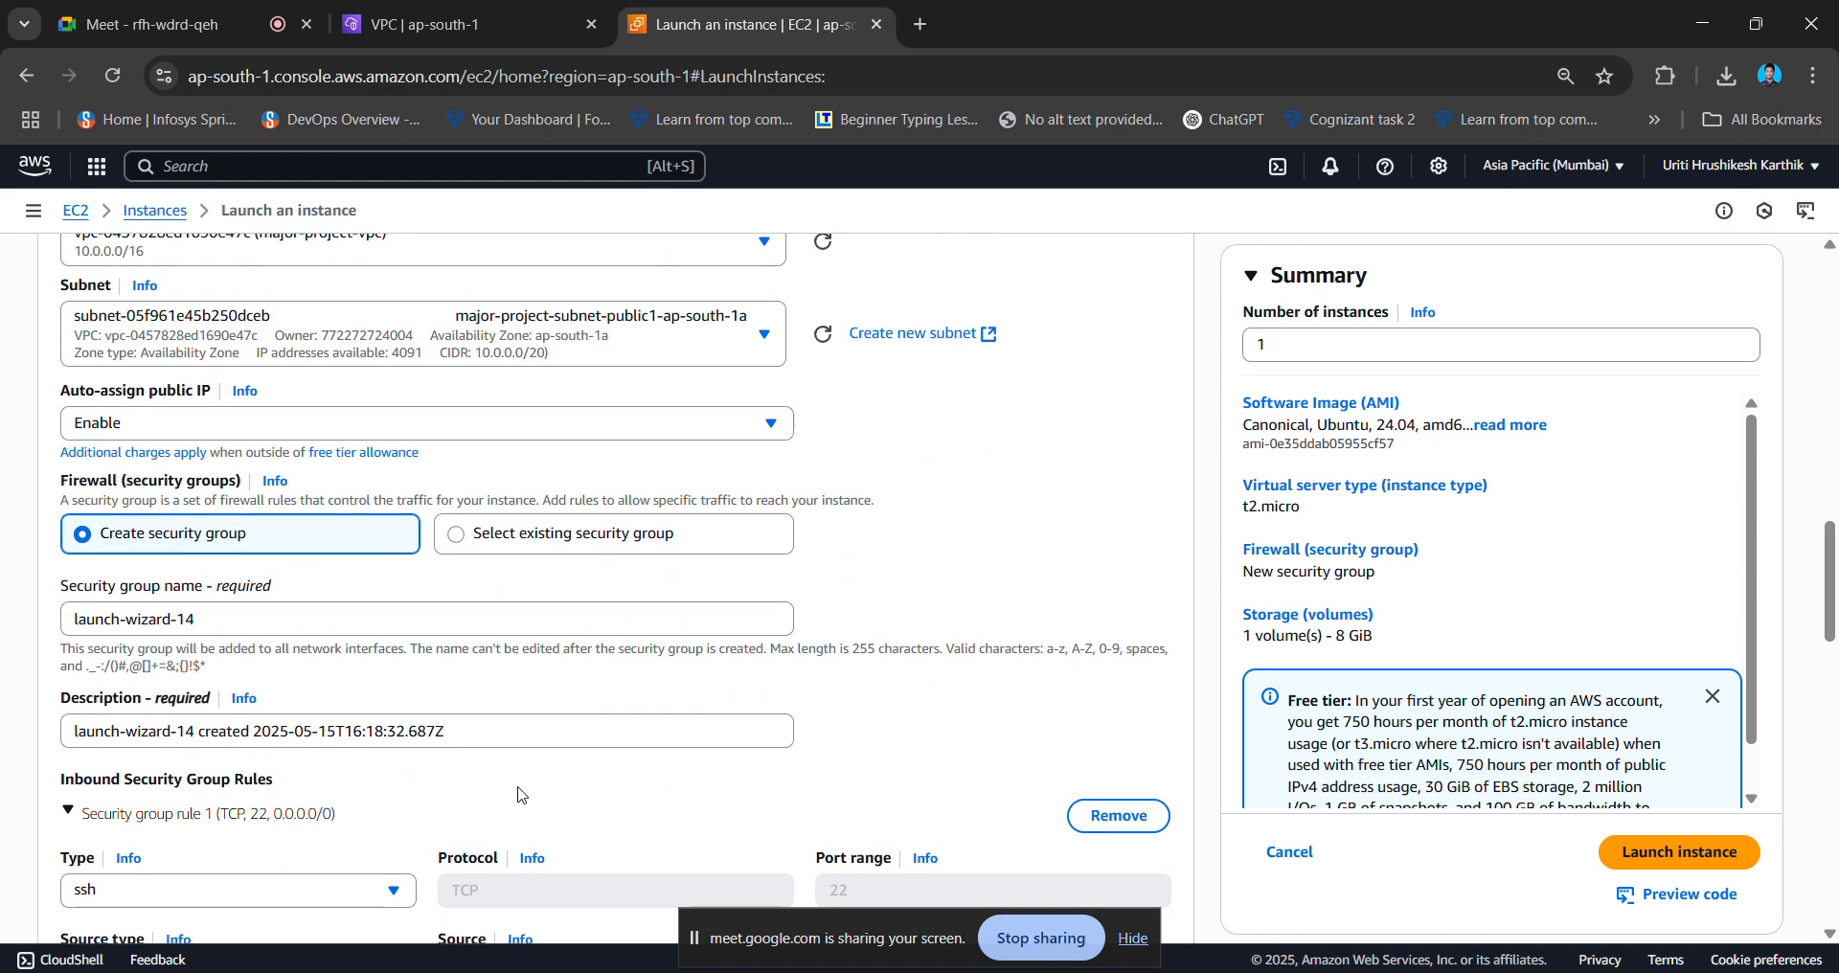
scroll(520, 796, down, 8)
scroll(523, 796, down, 10)
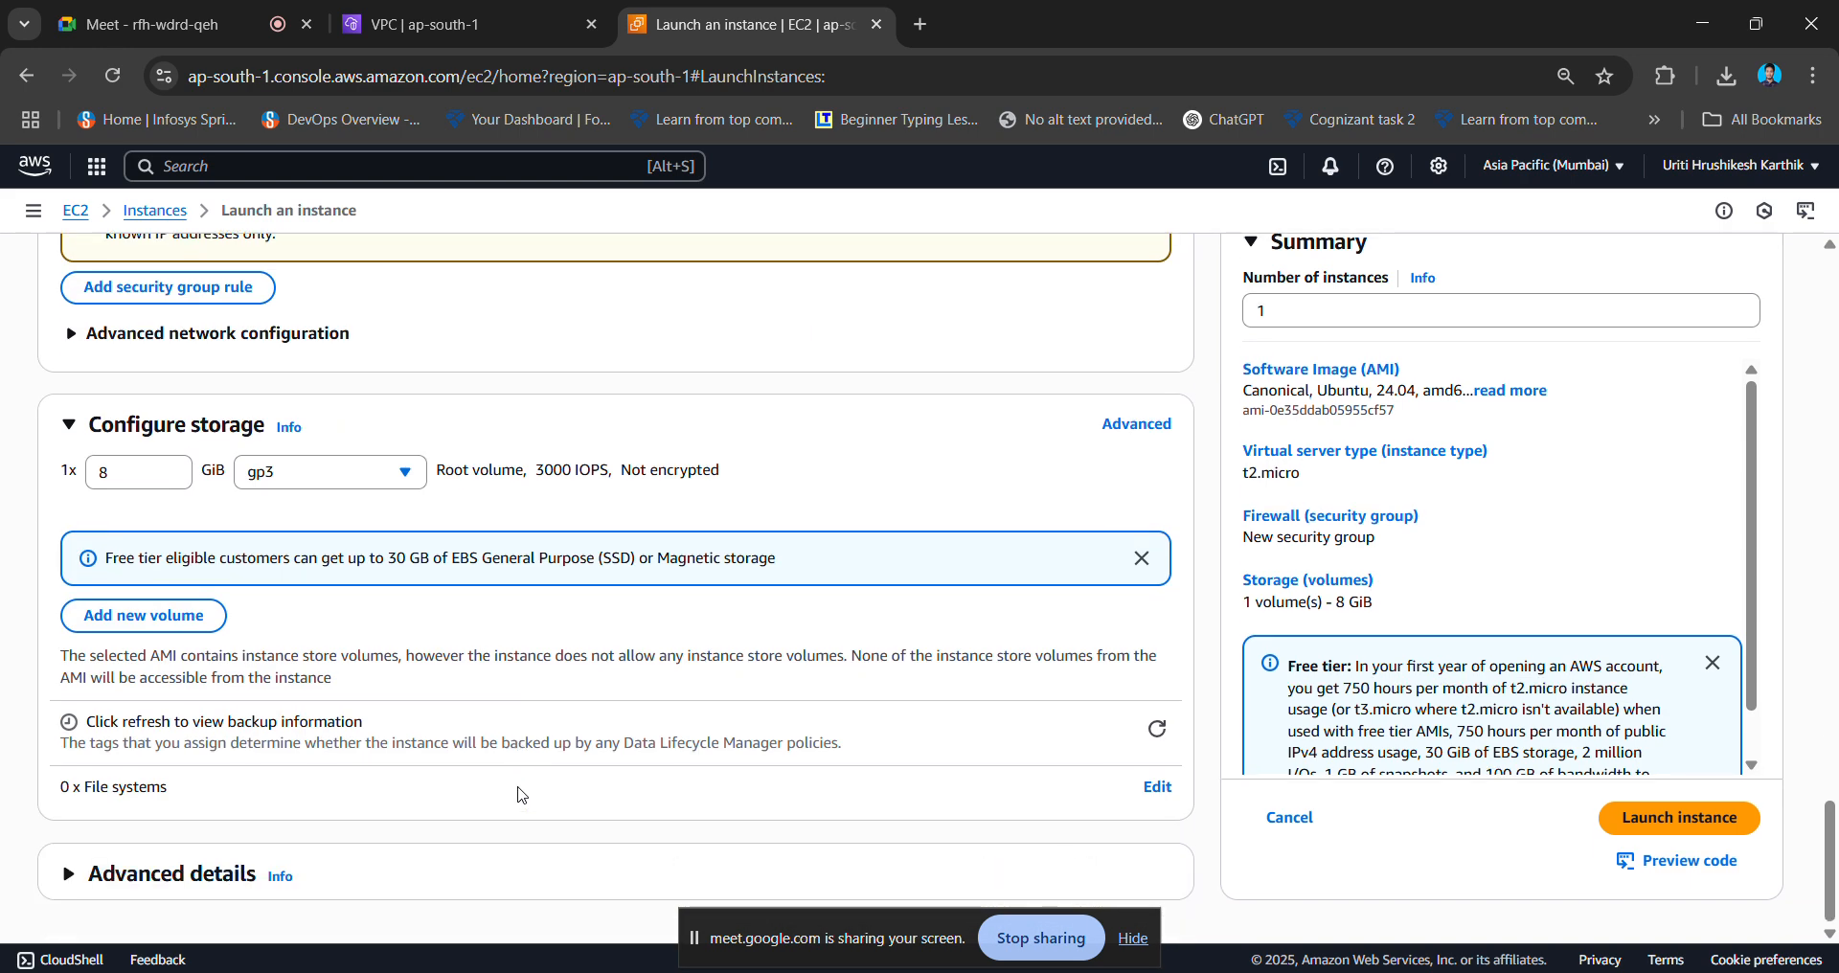
- Launch instance1 and open its entry in the Instances list from the Success banner
click(1706, 818)
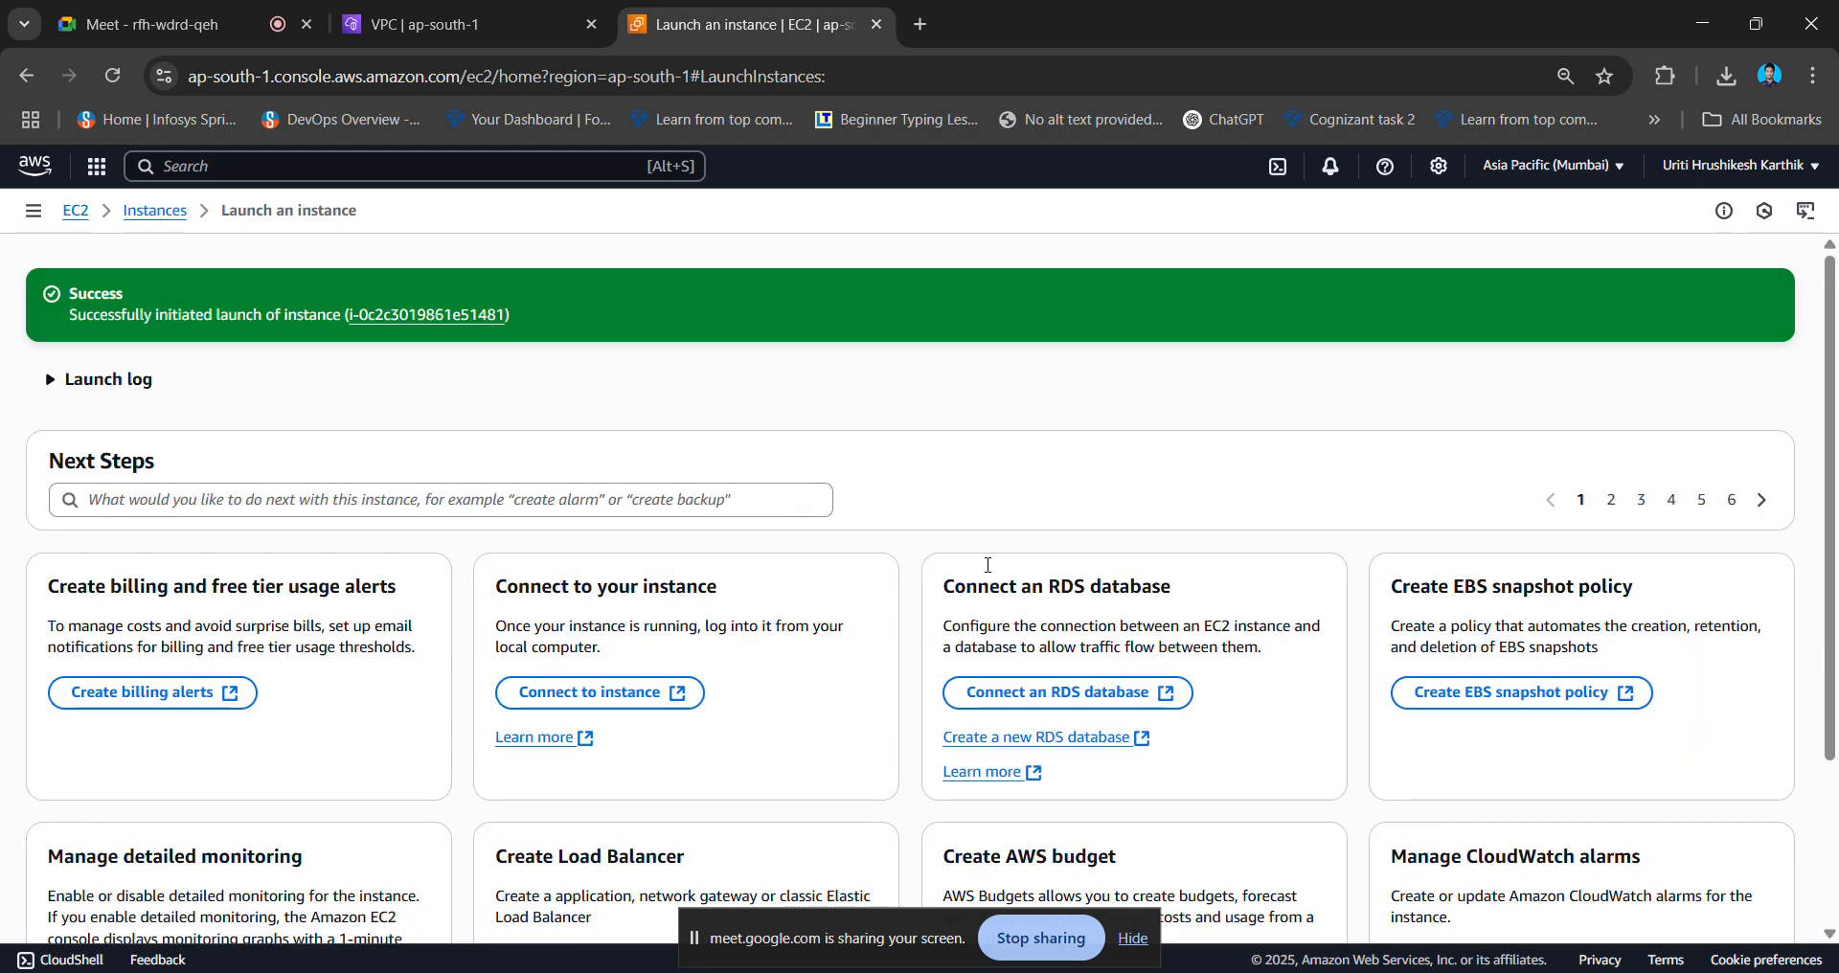
click(394, 320)
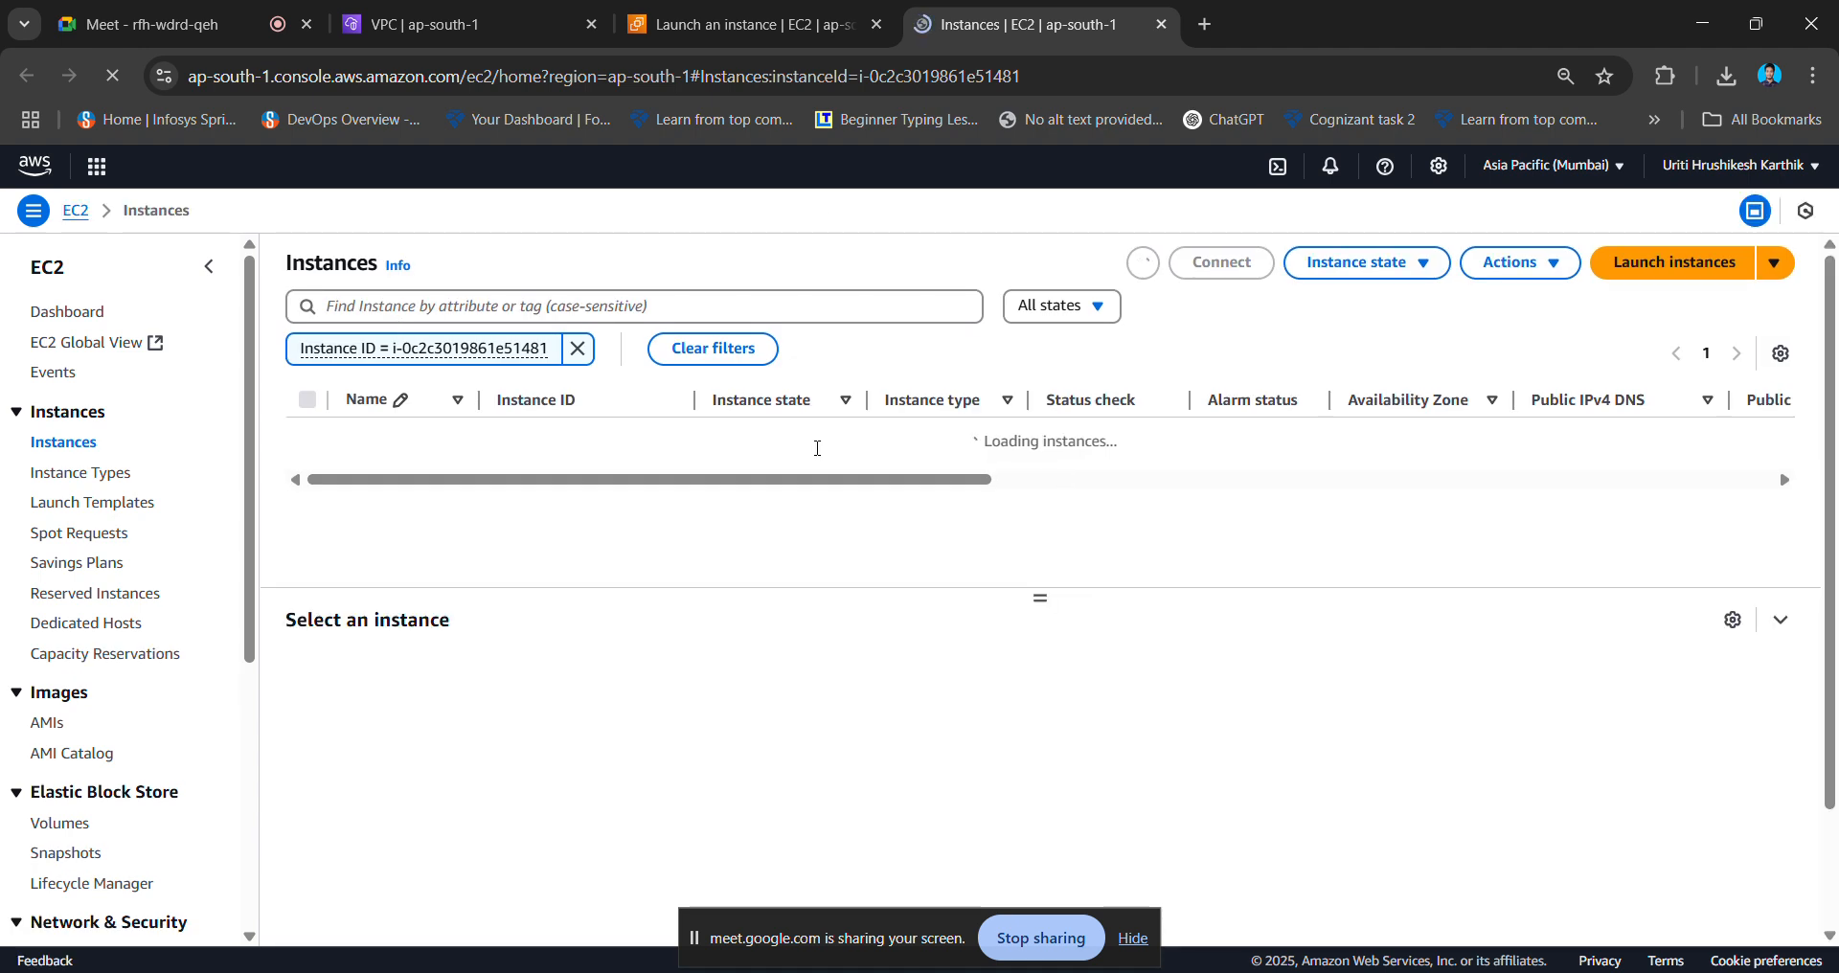
- Begin a new launch named 'instance2' with the Ubuntu Quick Start image, then return to the first launch's Success tab
click(1675, 268)
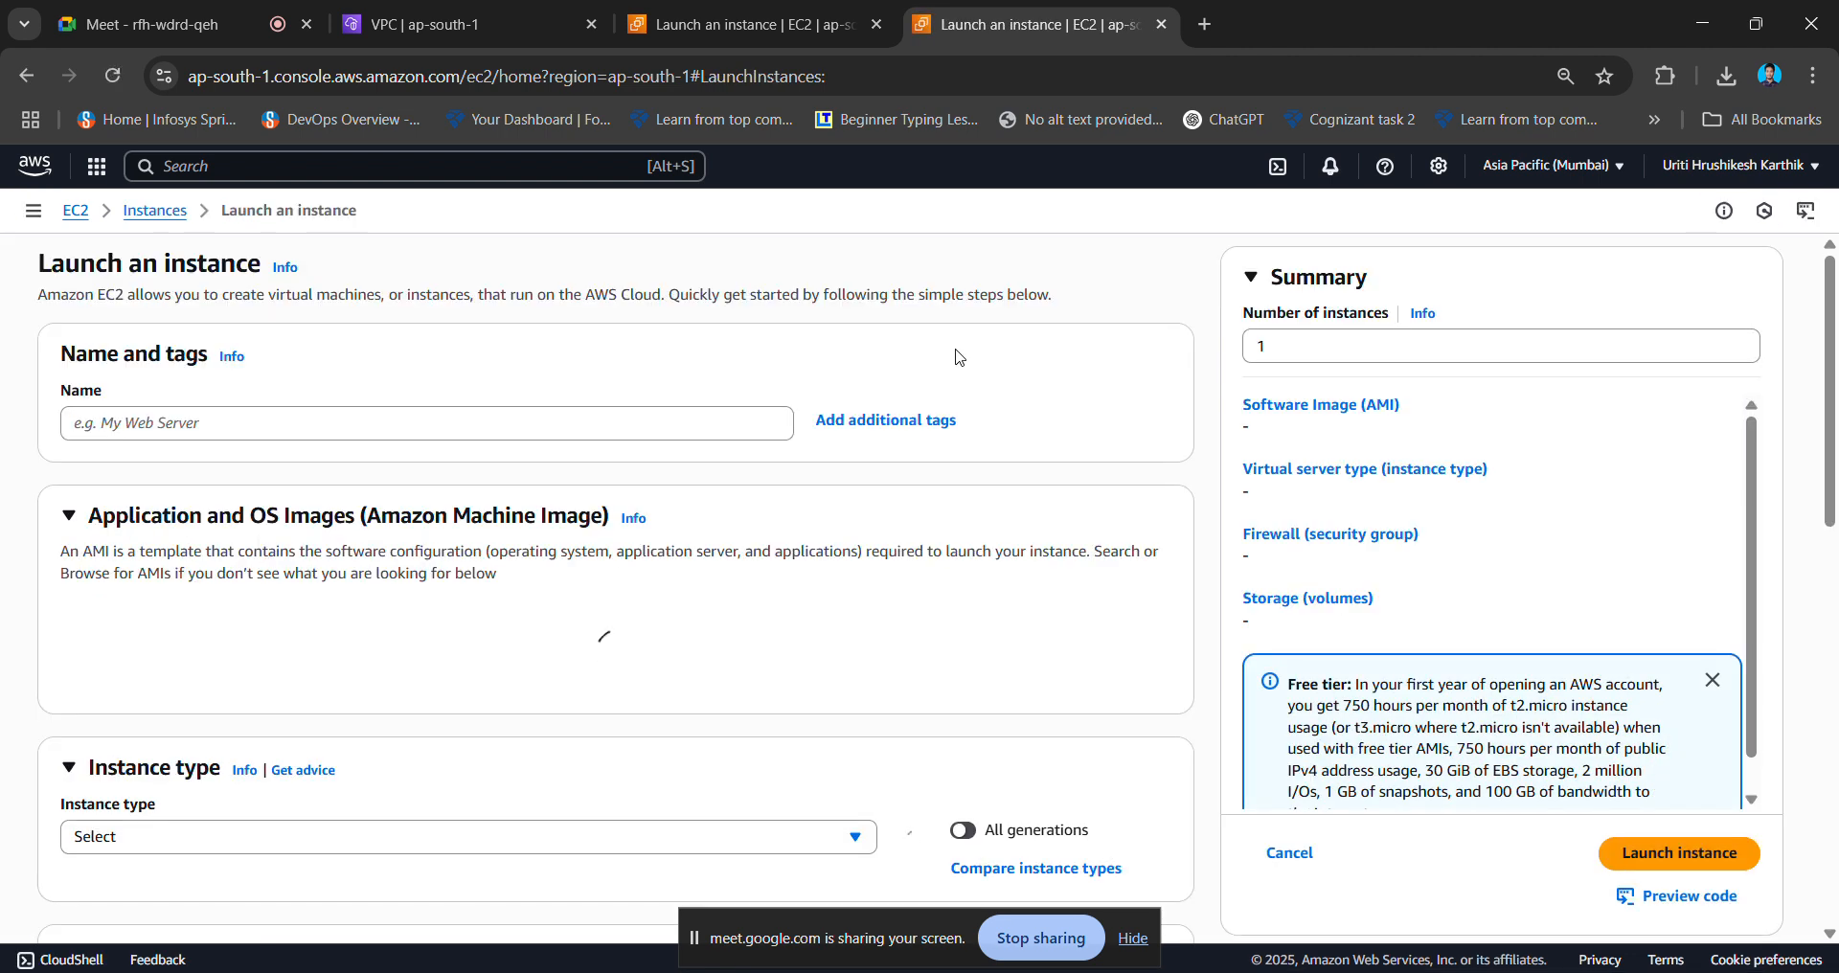
click(460, 423)
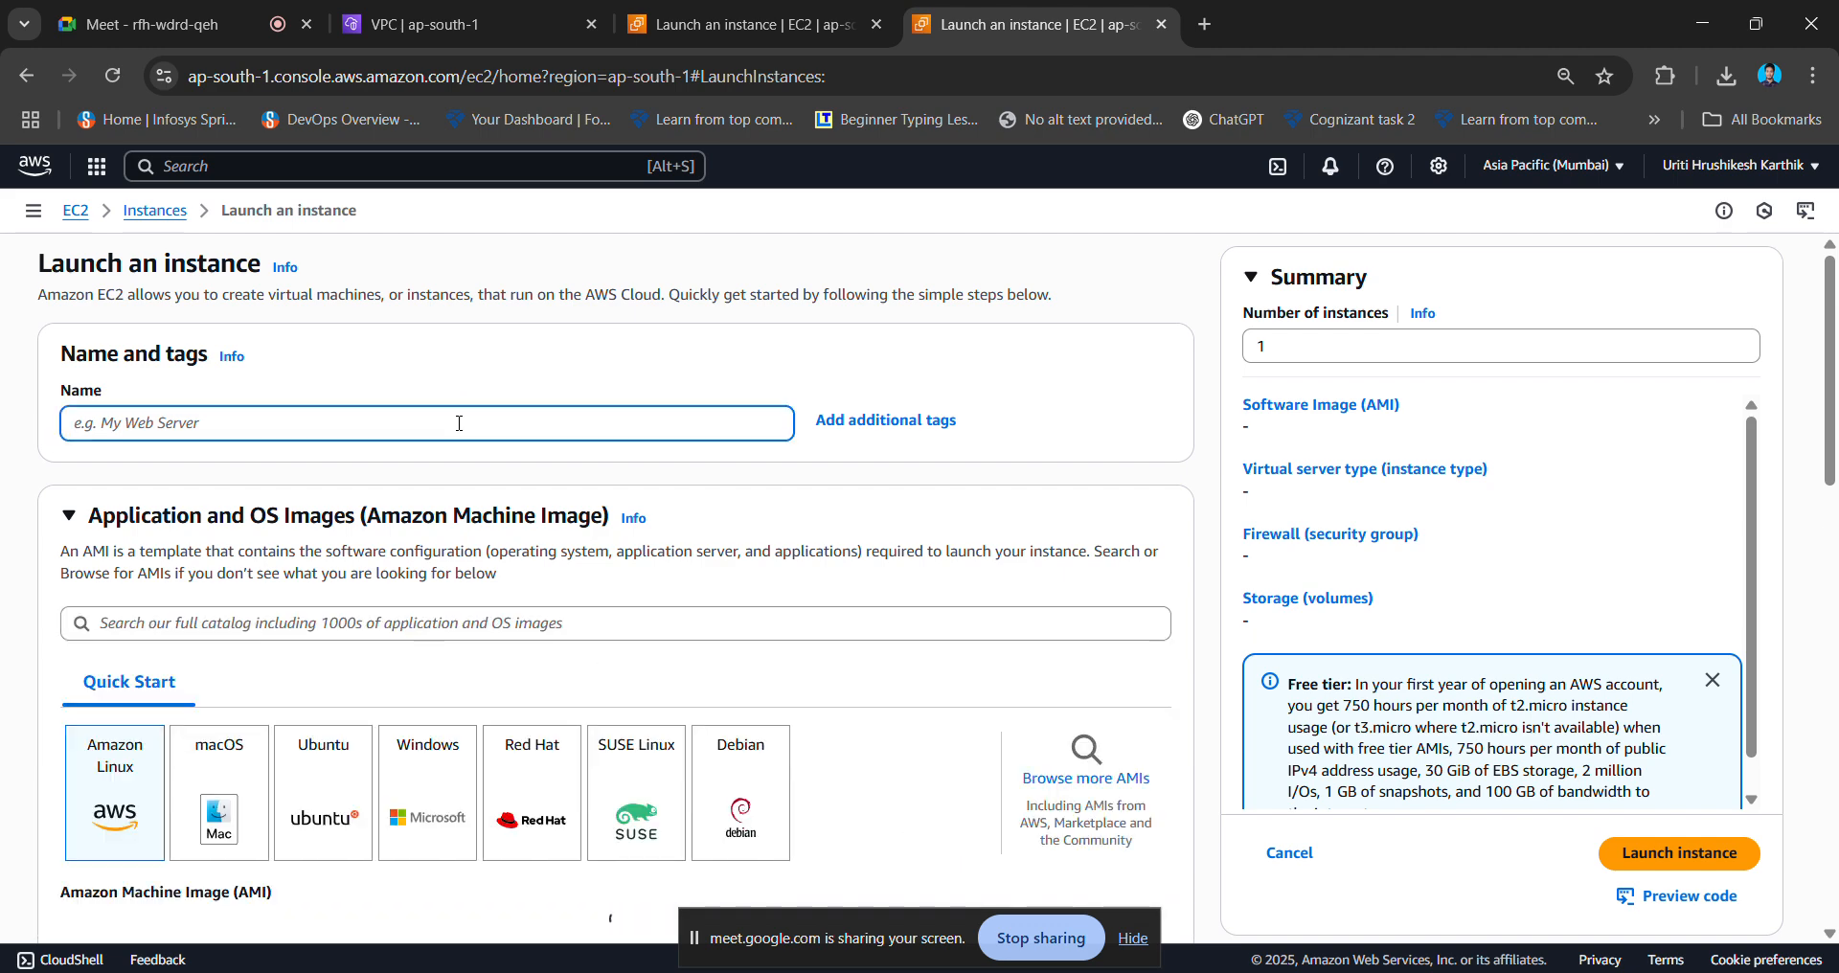
text(instan)
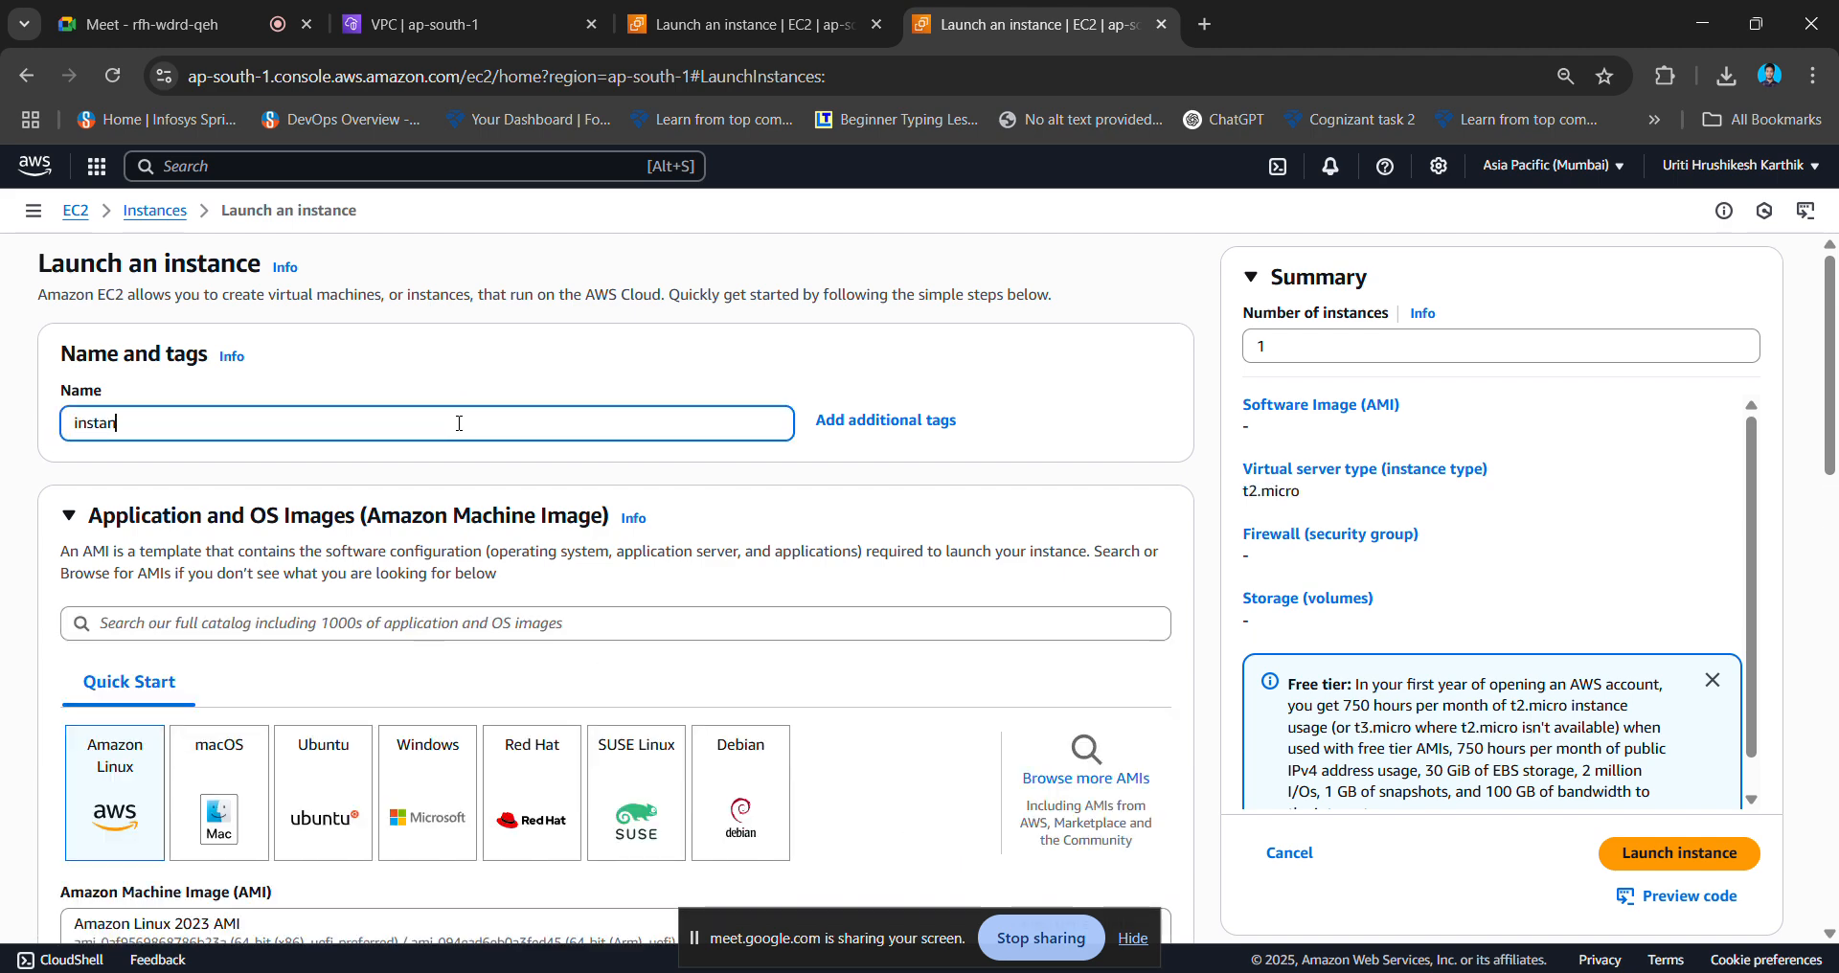
text(ce2)
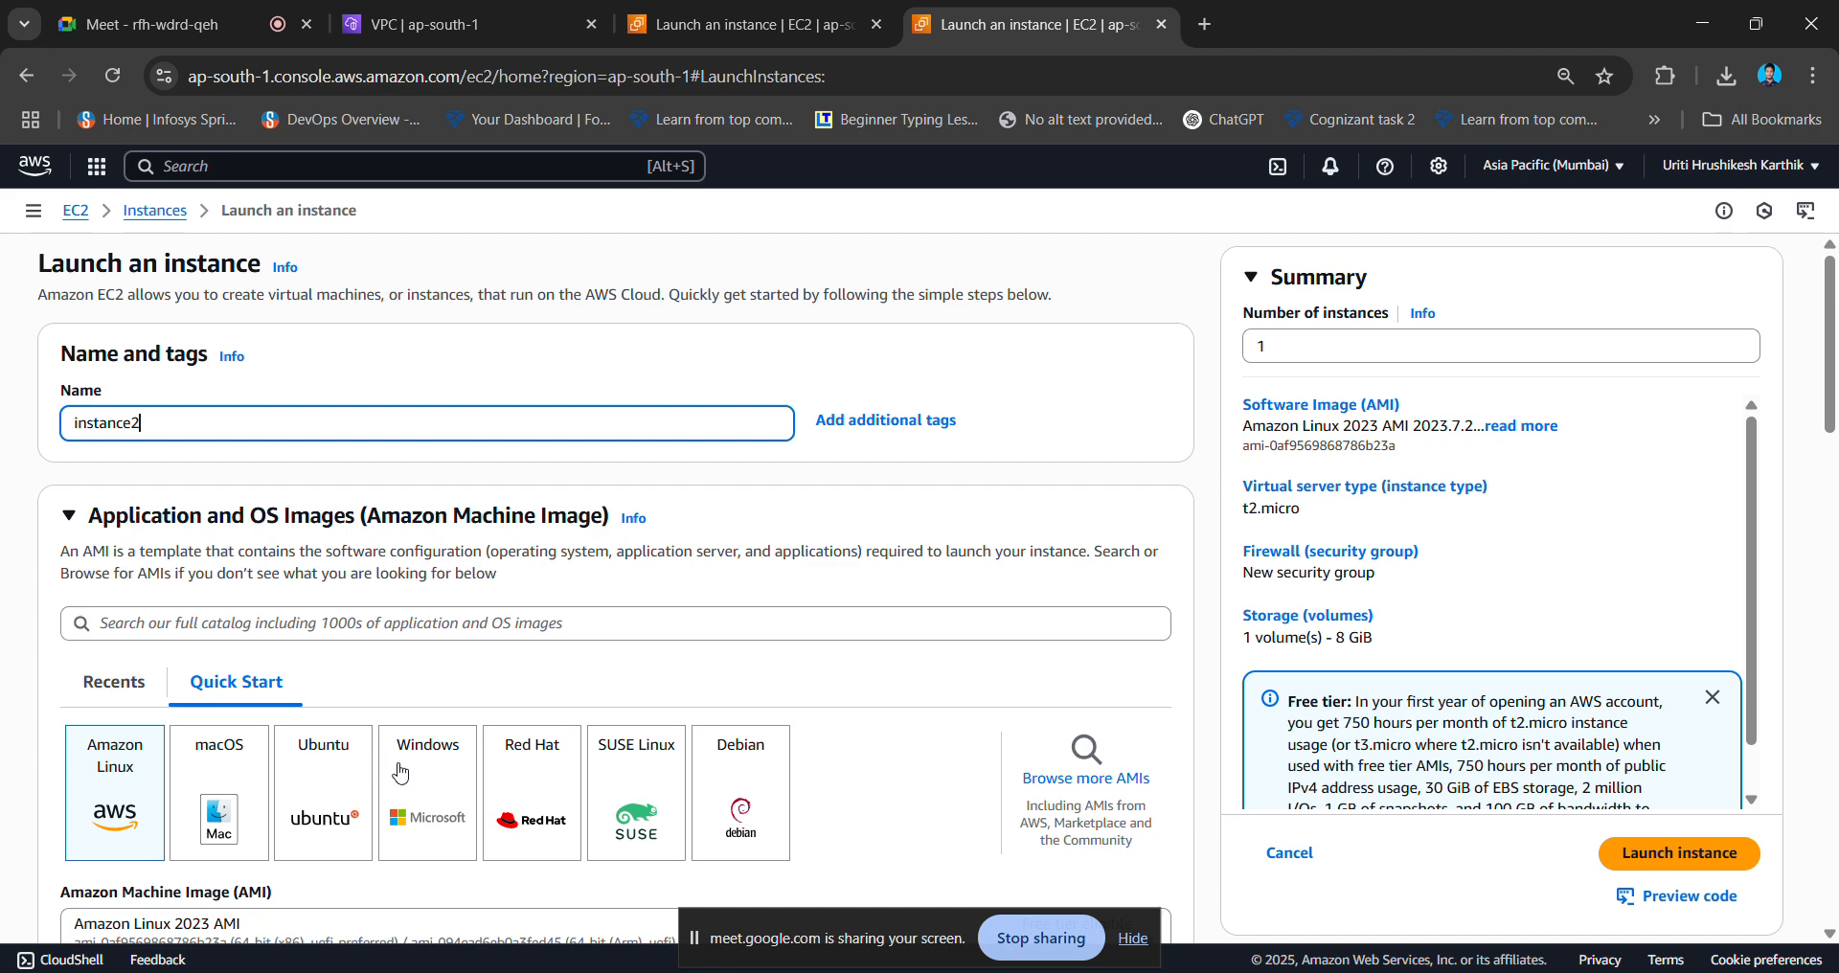
click(345, 797)
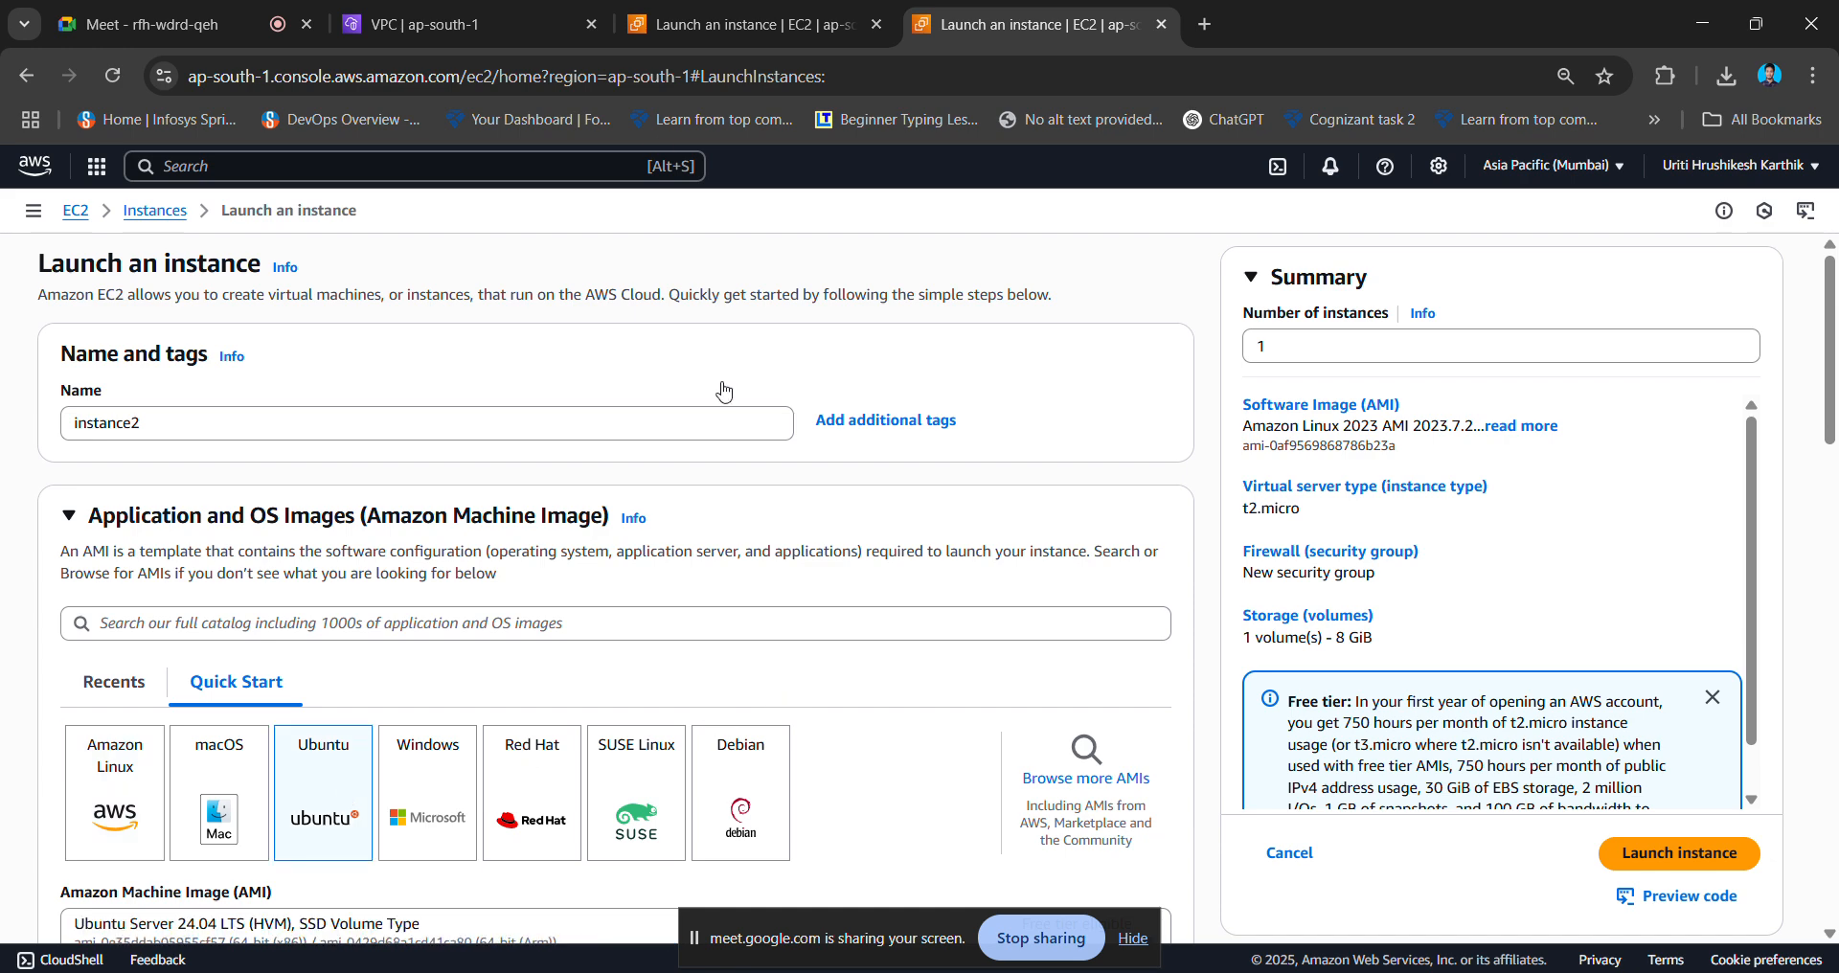
click(658, 21)
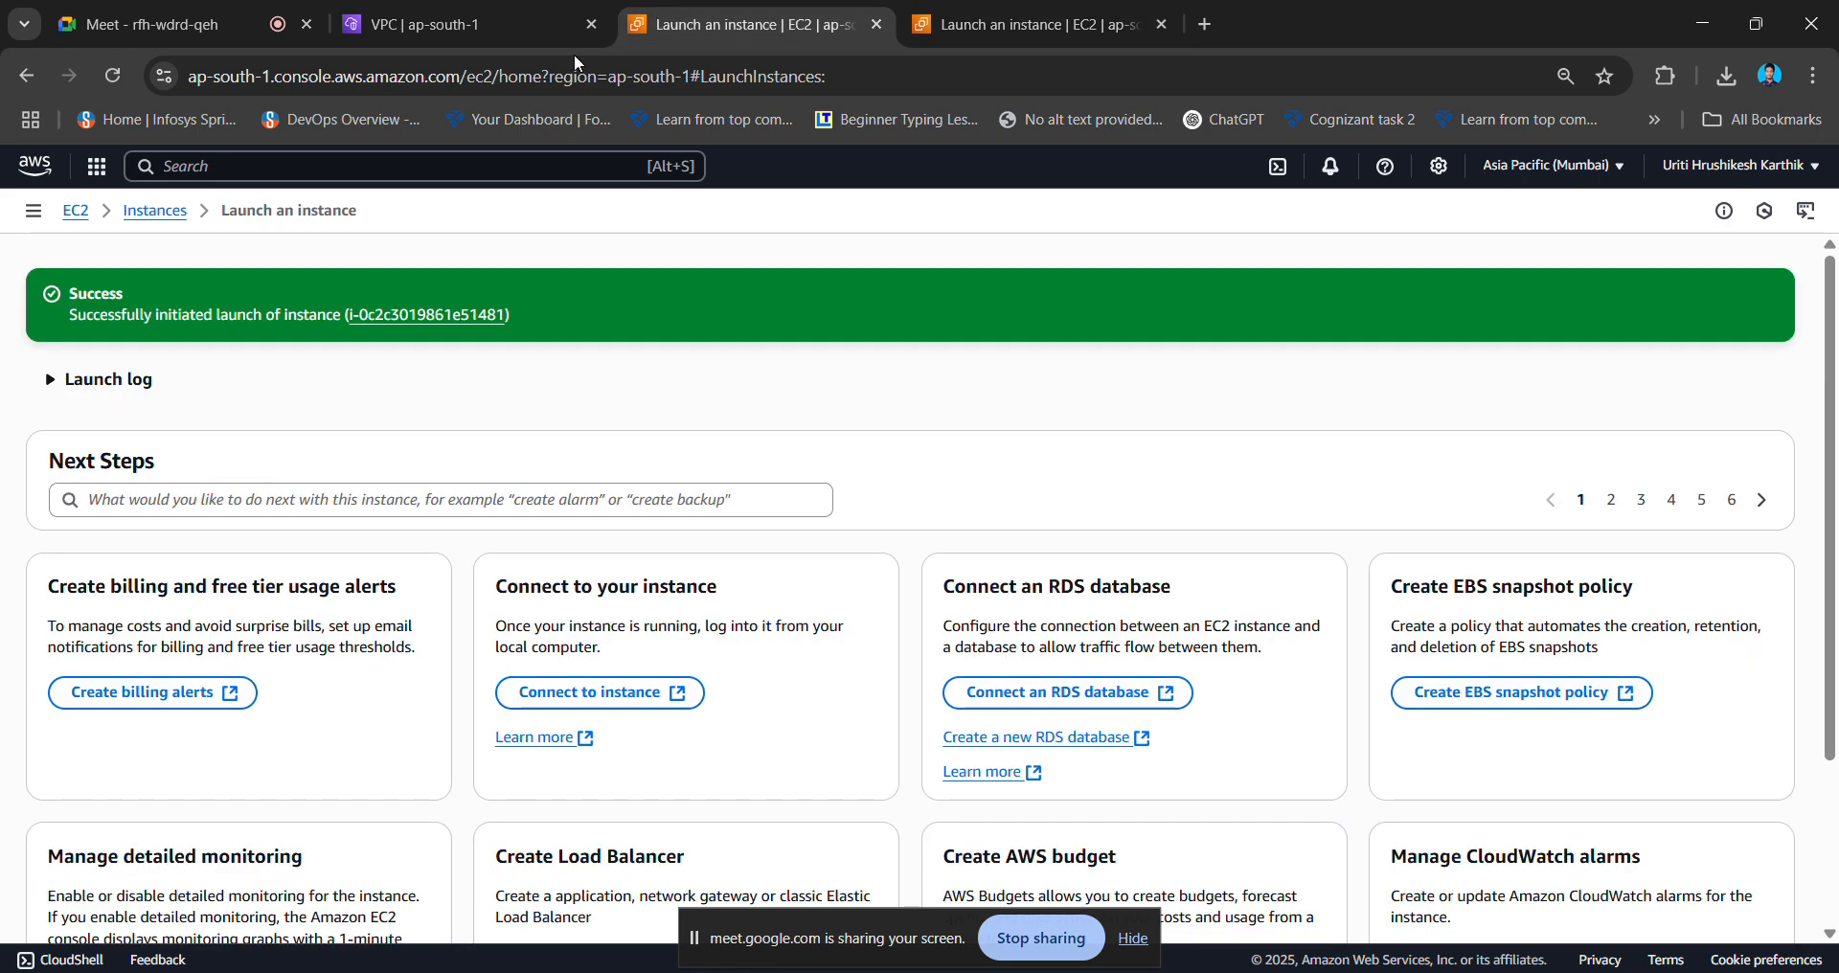
- Open instance1's details page and show its Security tab with security group launch-wizard-14
click(1123, 12)
click(722, 9)
click(479, 315)
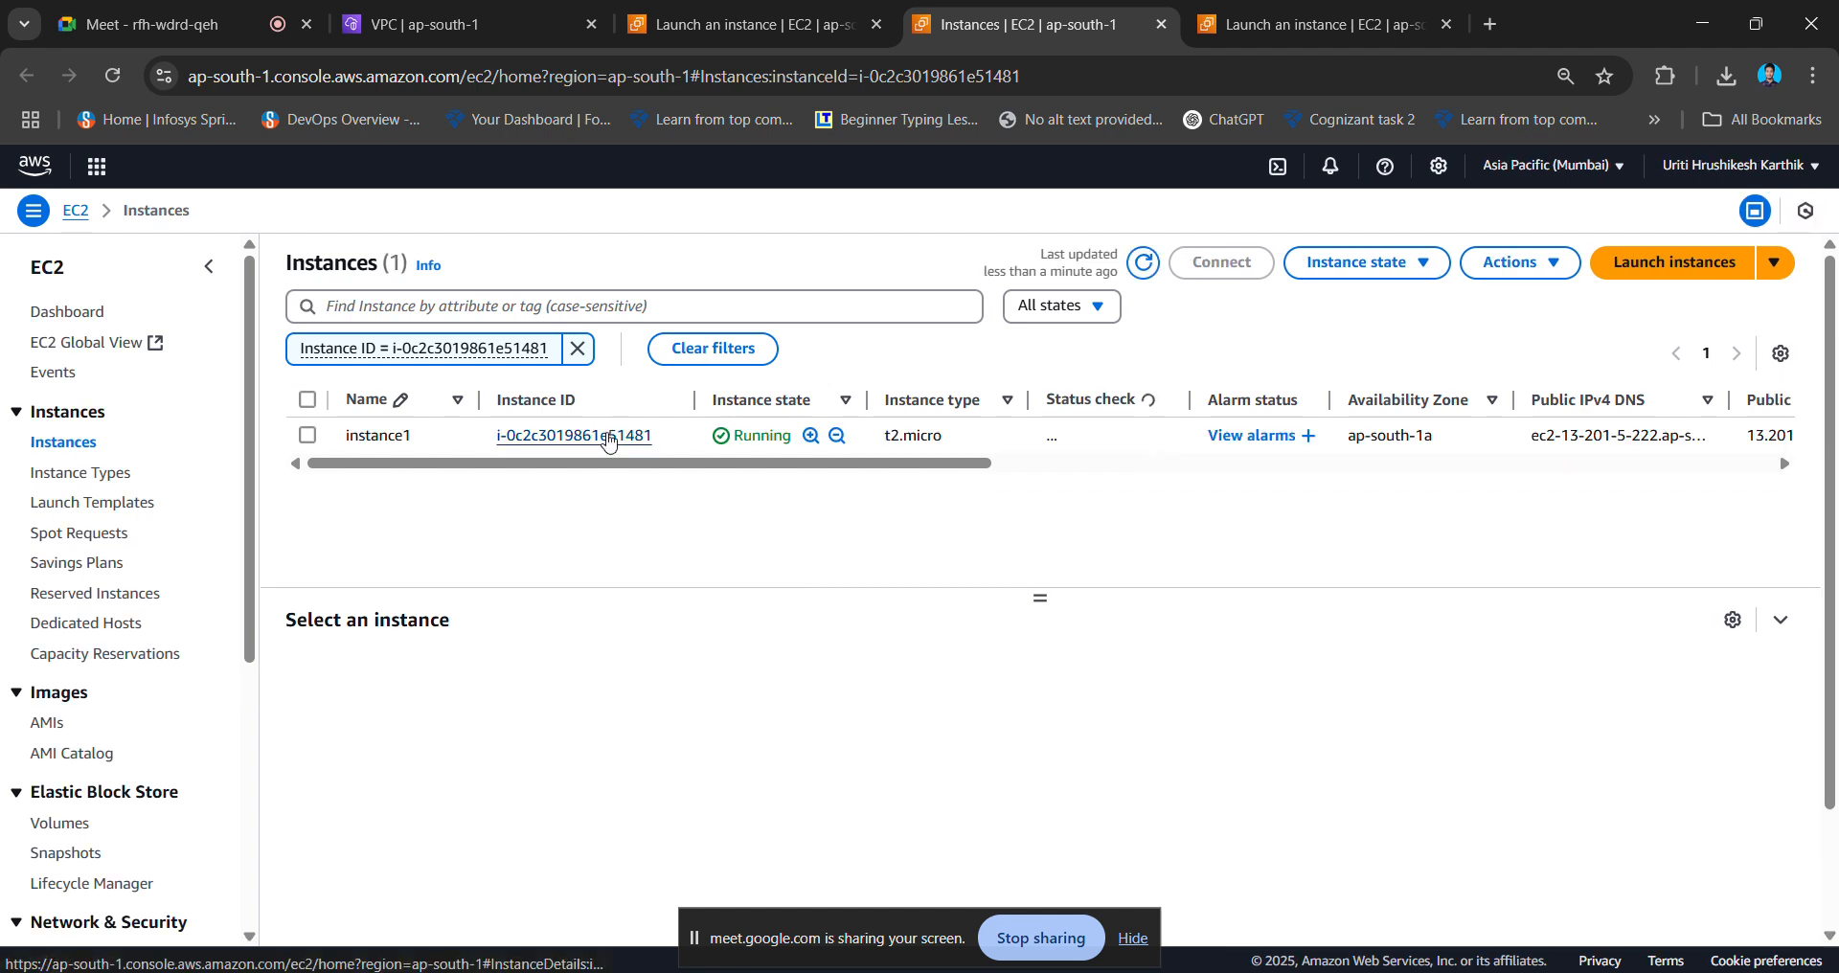
click(610, 440)
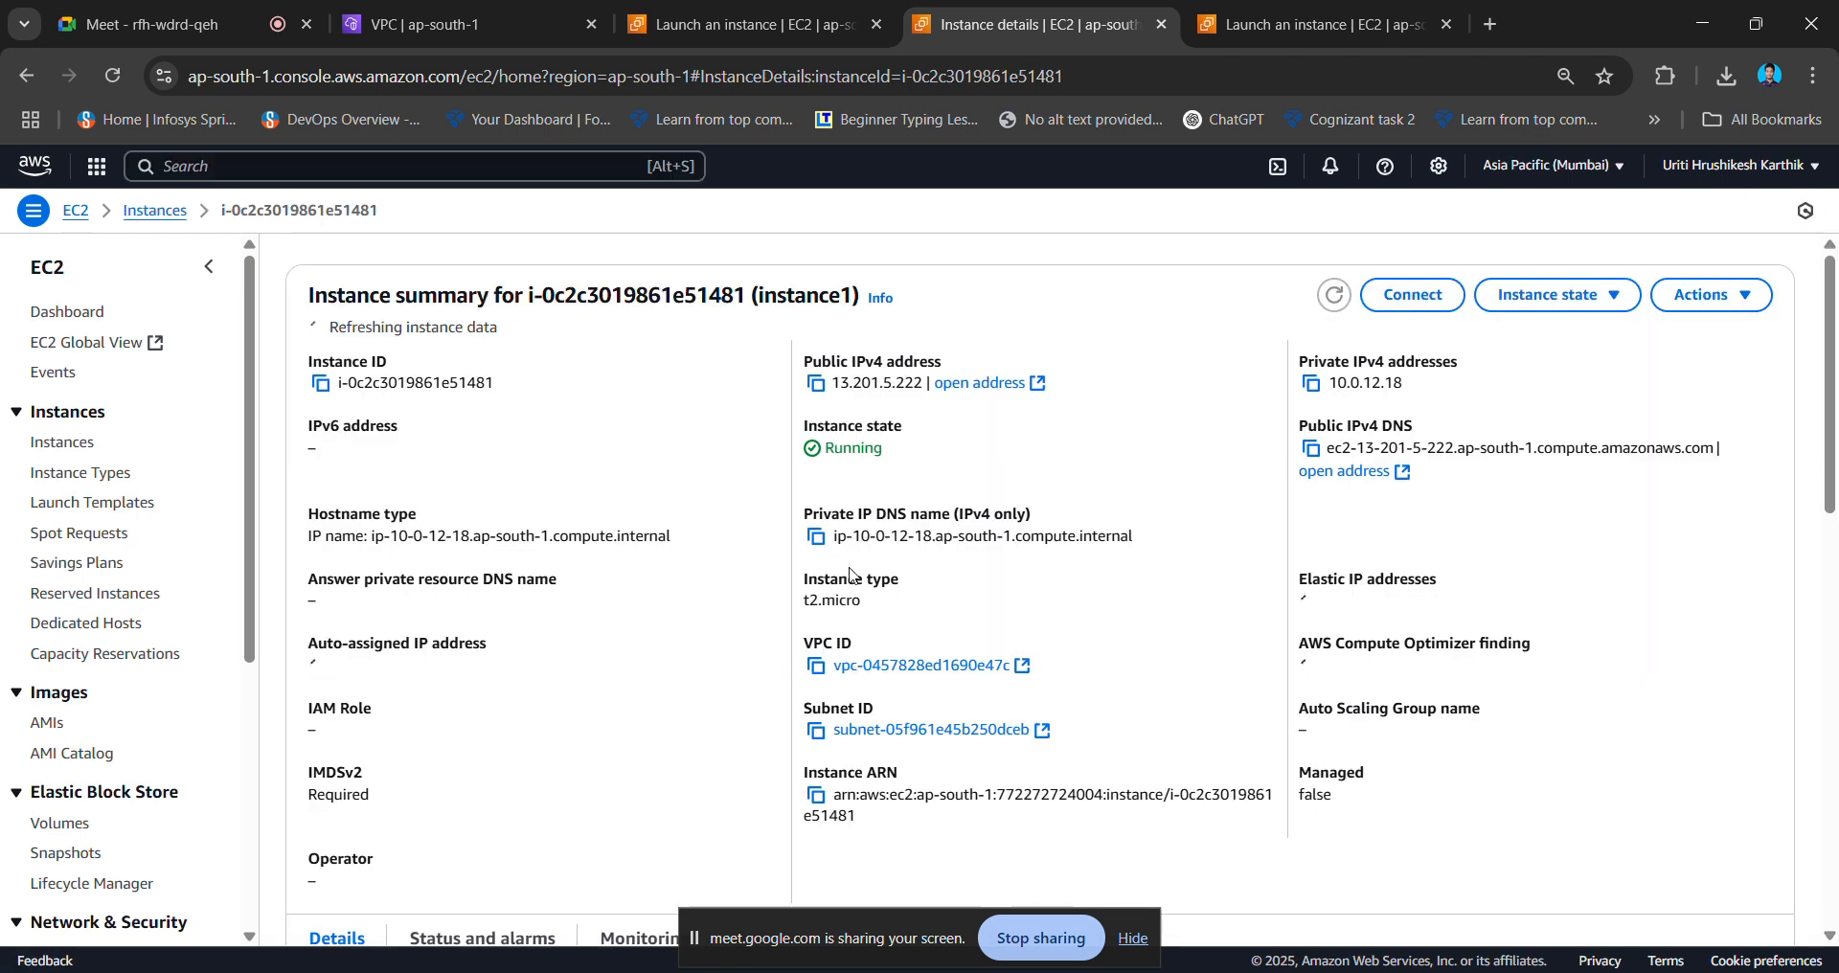
scroll(849, 575, down, 3)
scroll(843, 571, down, 1)
click(778, 565)
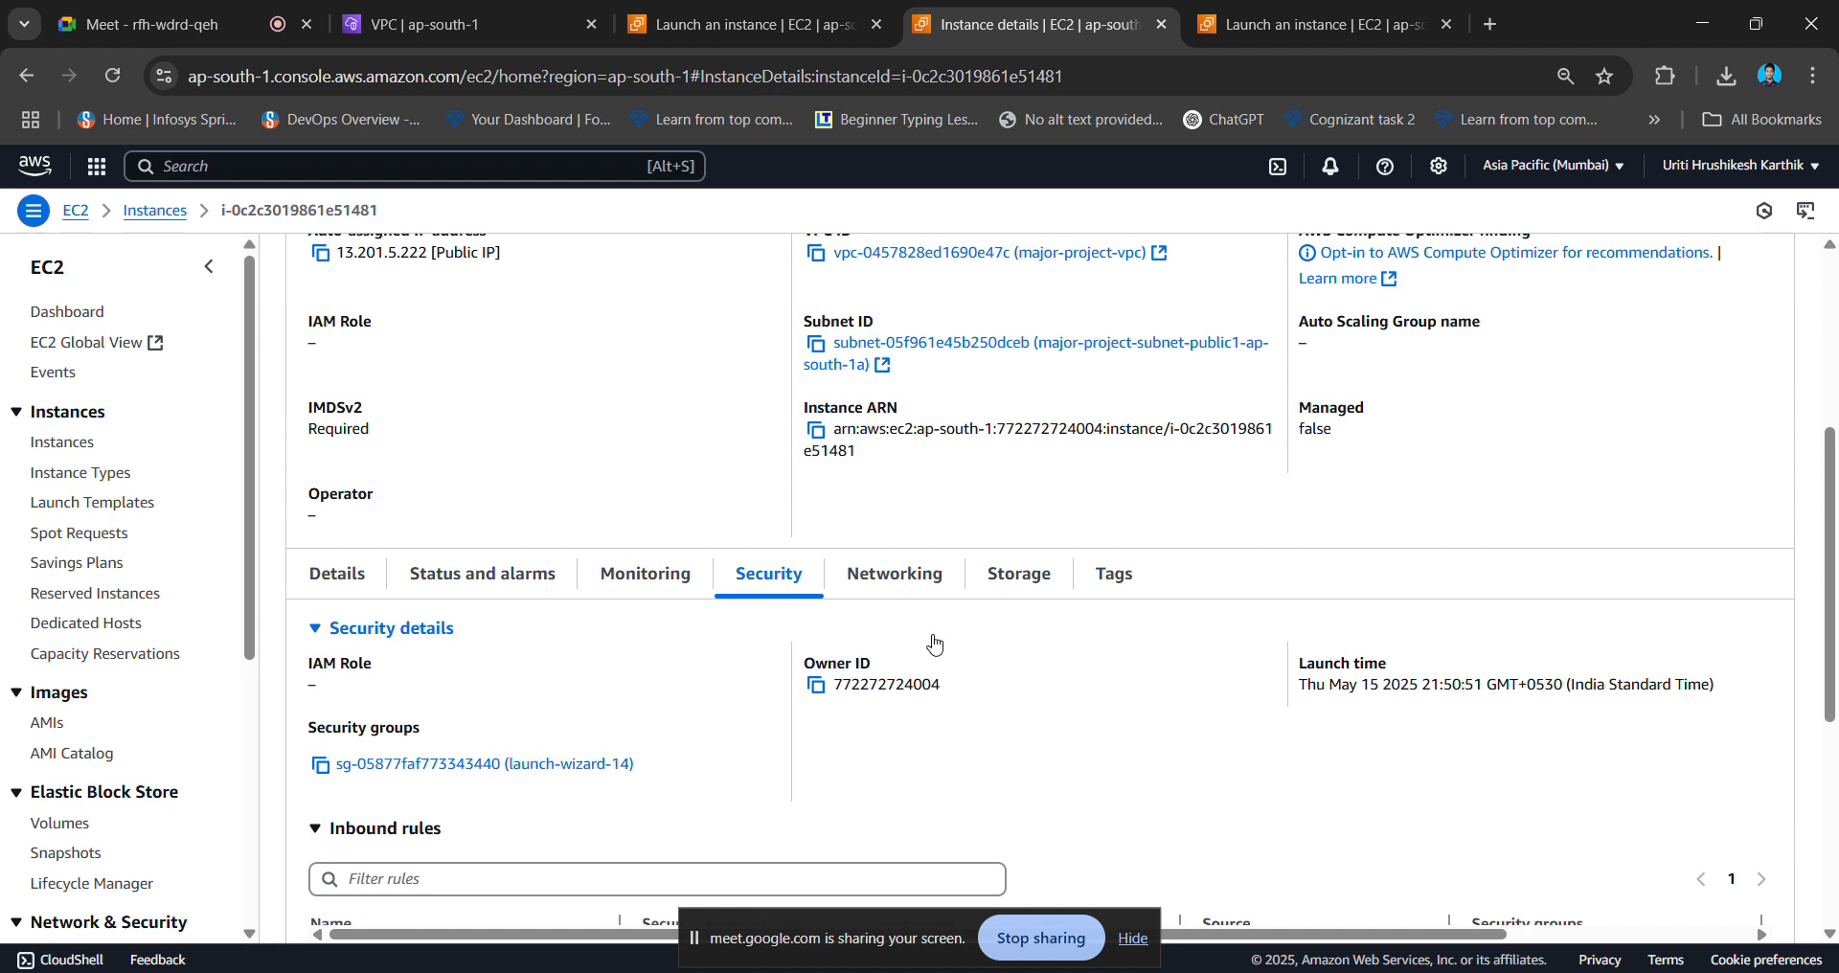
- Open launch-wizard-14 in a new tab, copy its name, and return to the launch Success tab
right_click(462, 771)
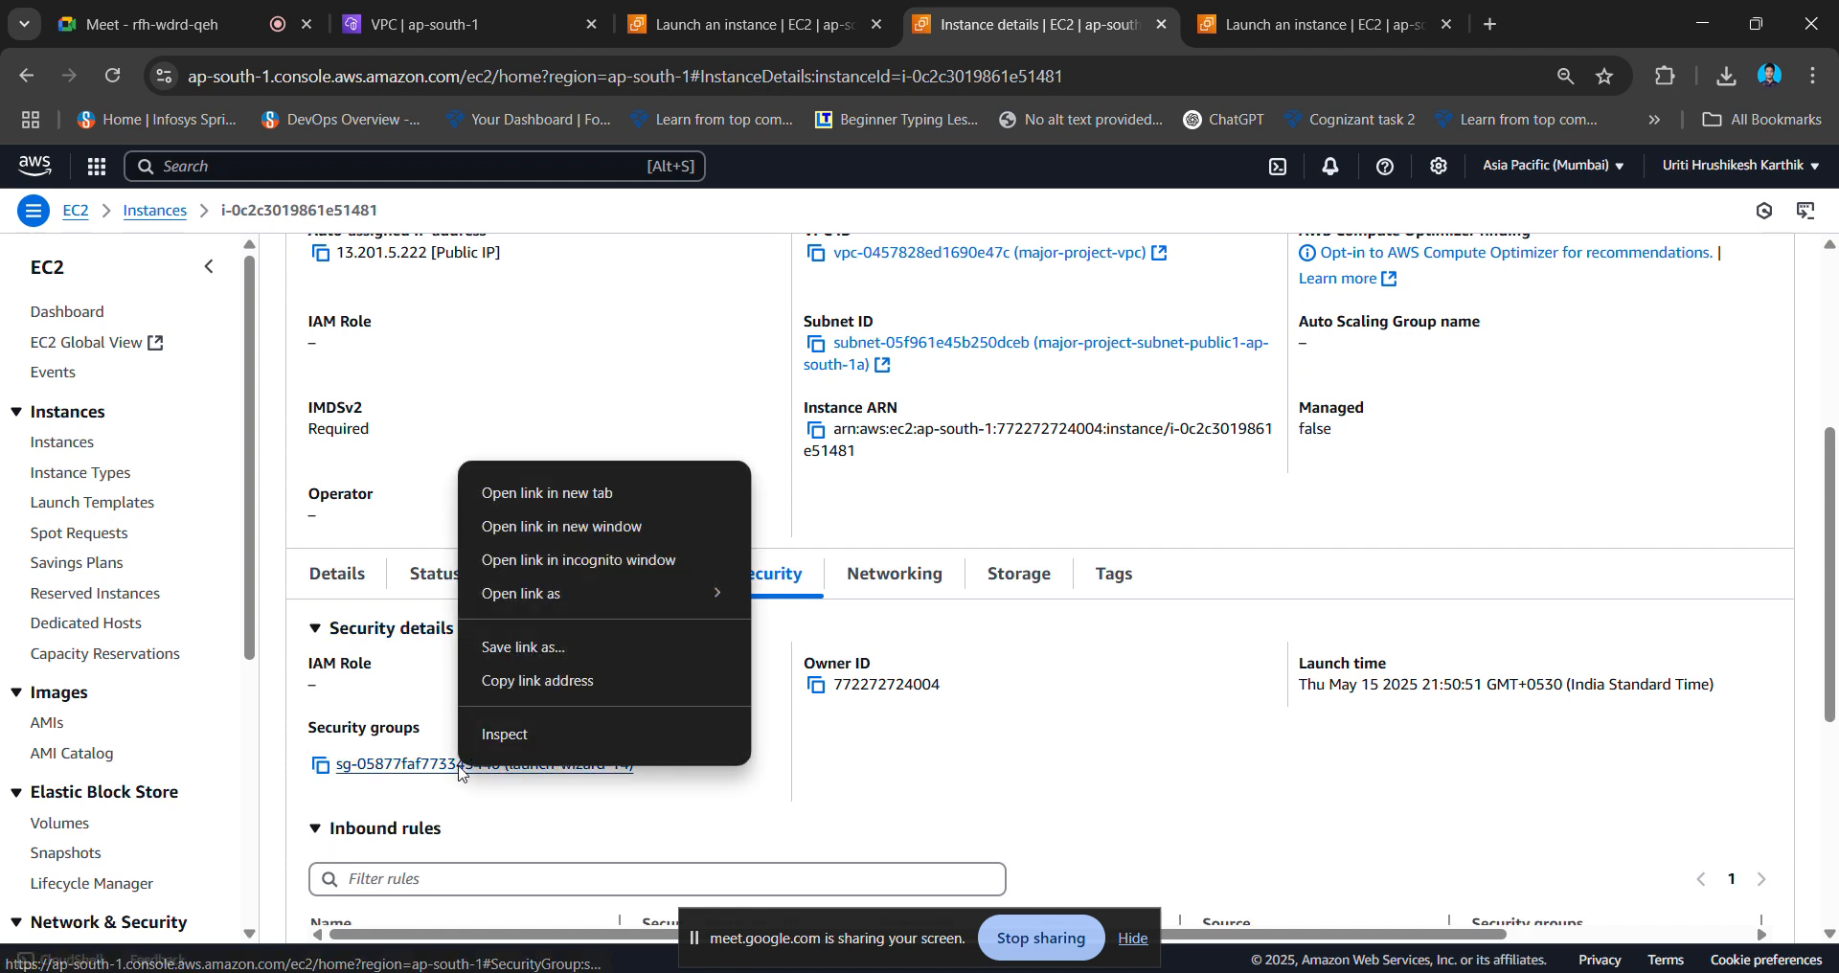
click(565, 492)
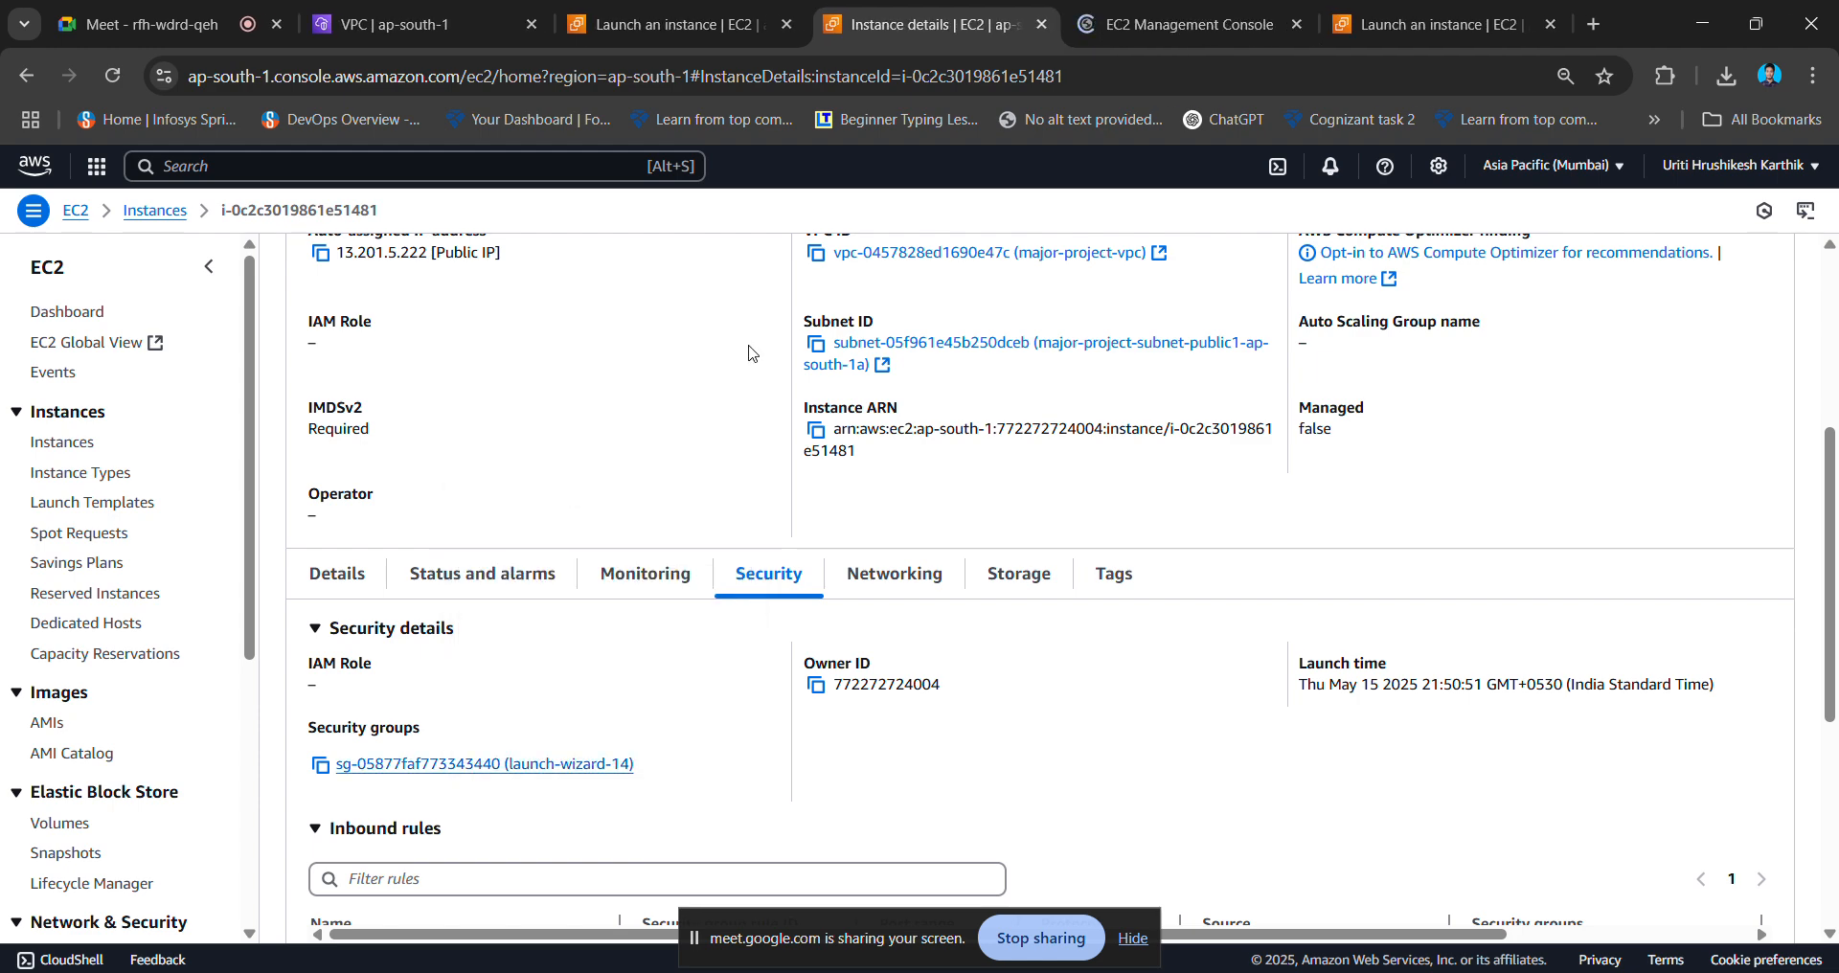
click(1236, 14)
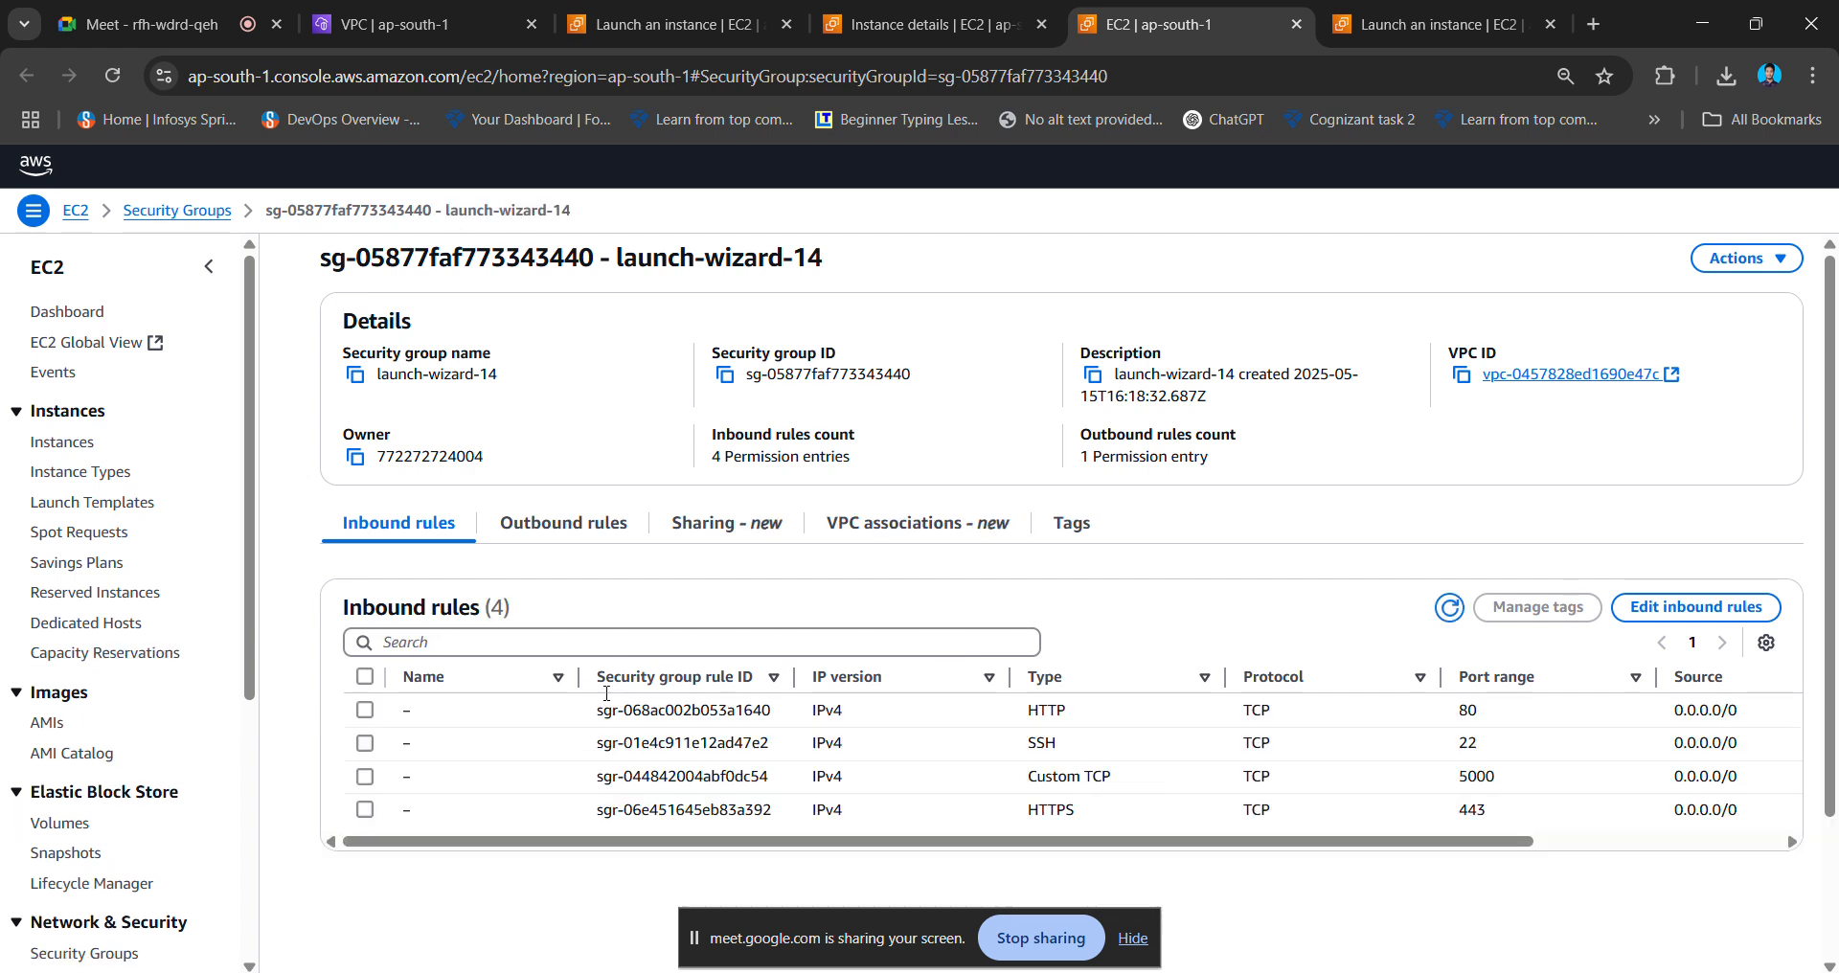
click(355, 376)
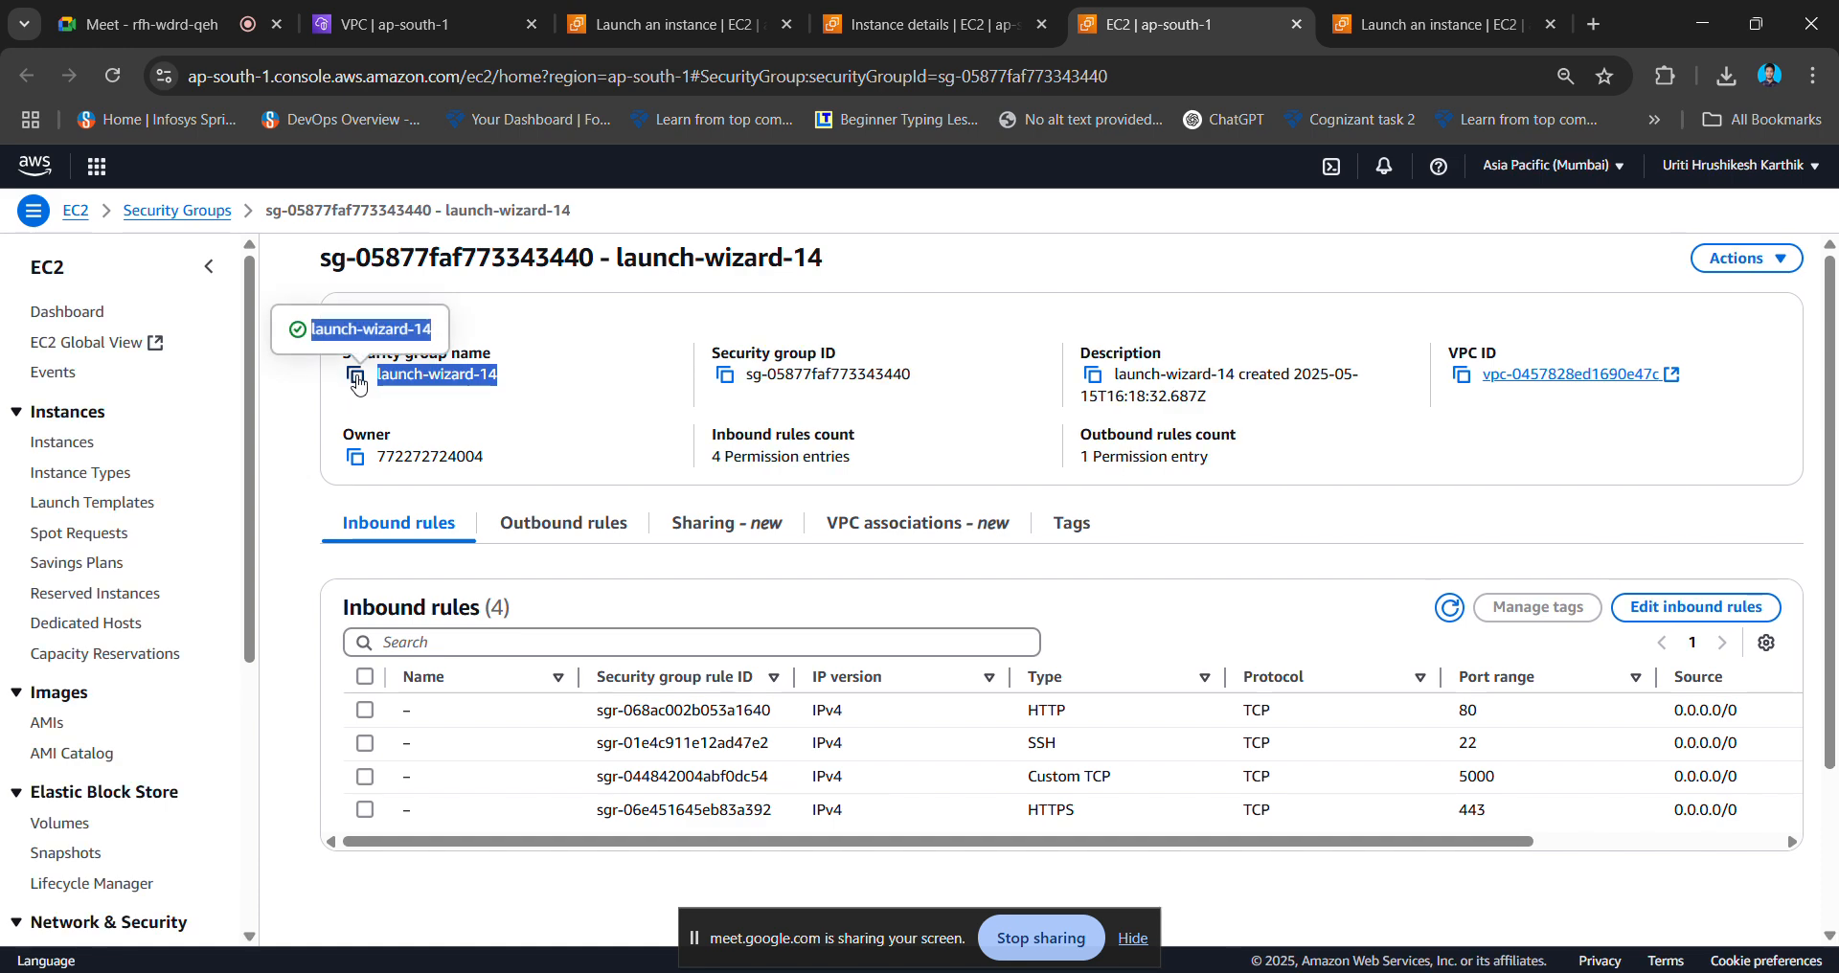
click(598, 21)
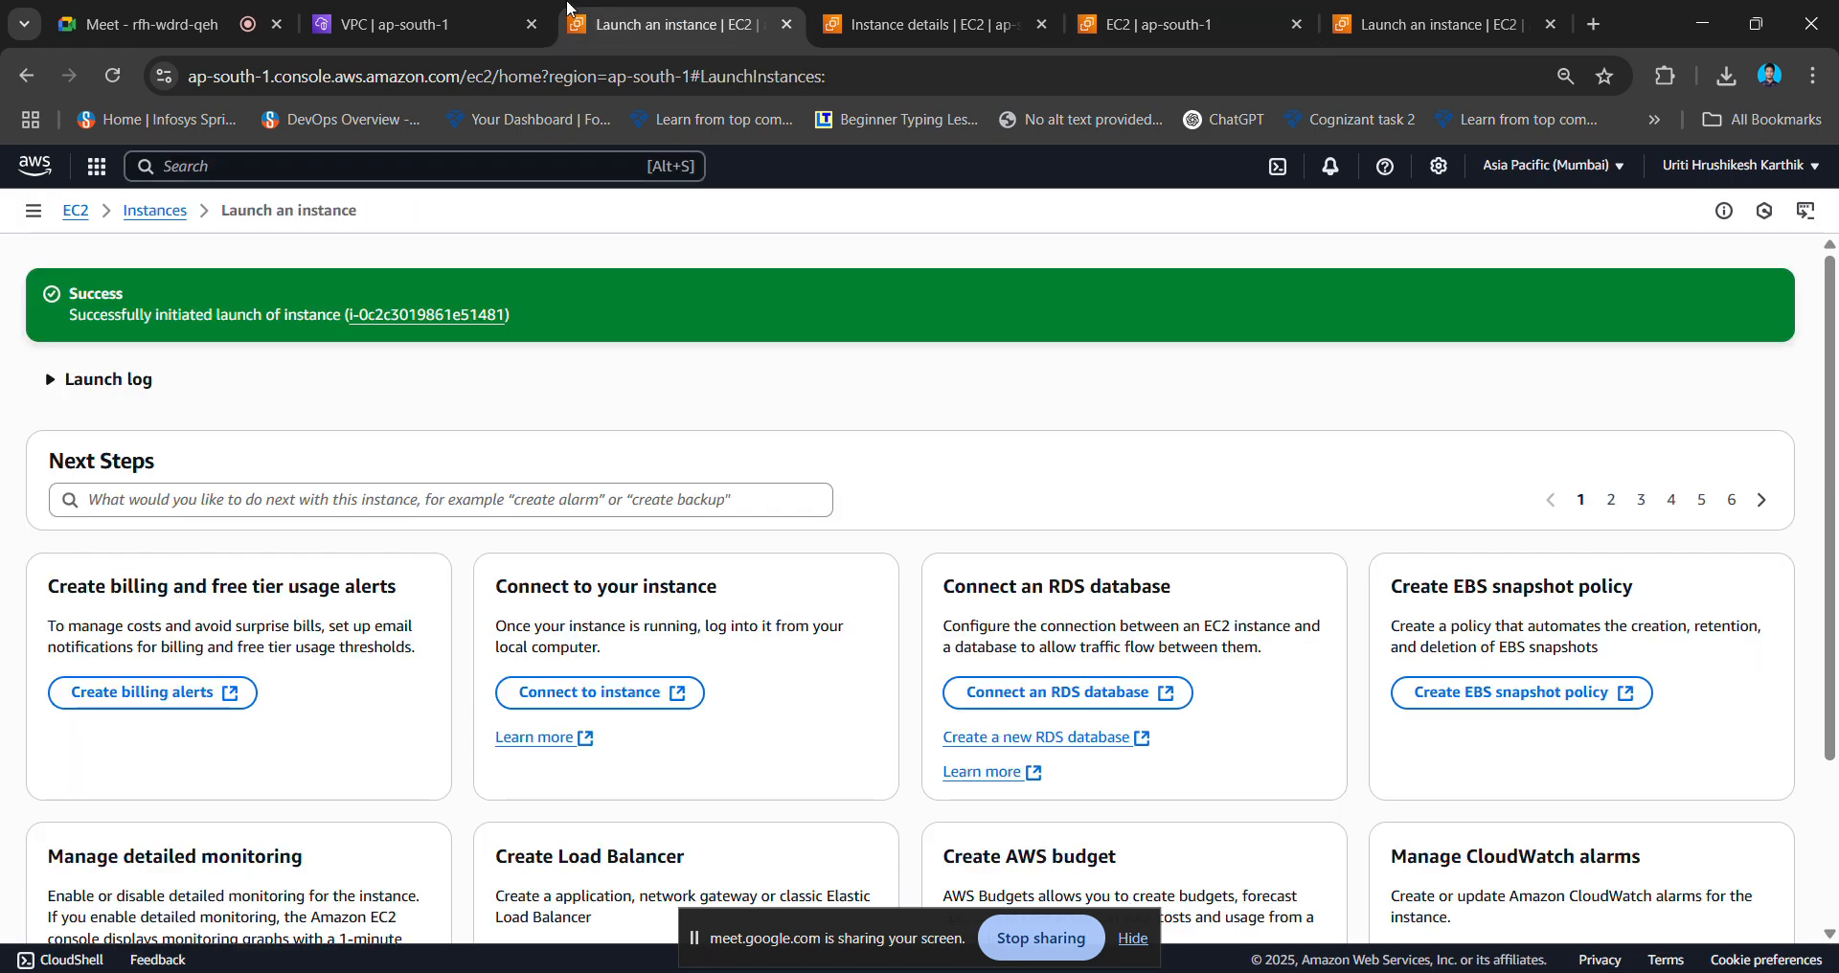
- Select the vpc_test key pair on instance2's launch form
click(1154, 14)
click(1364, 13)
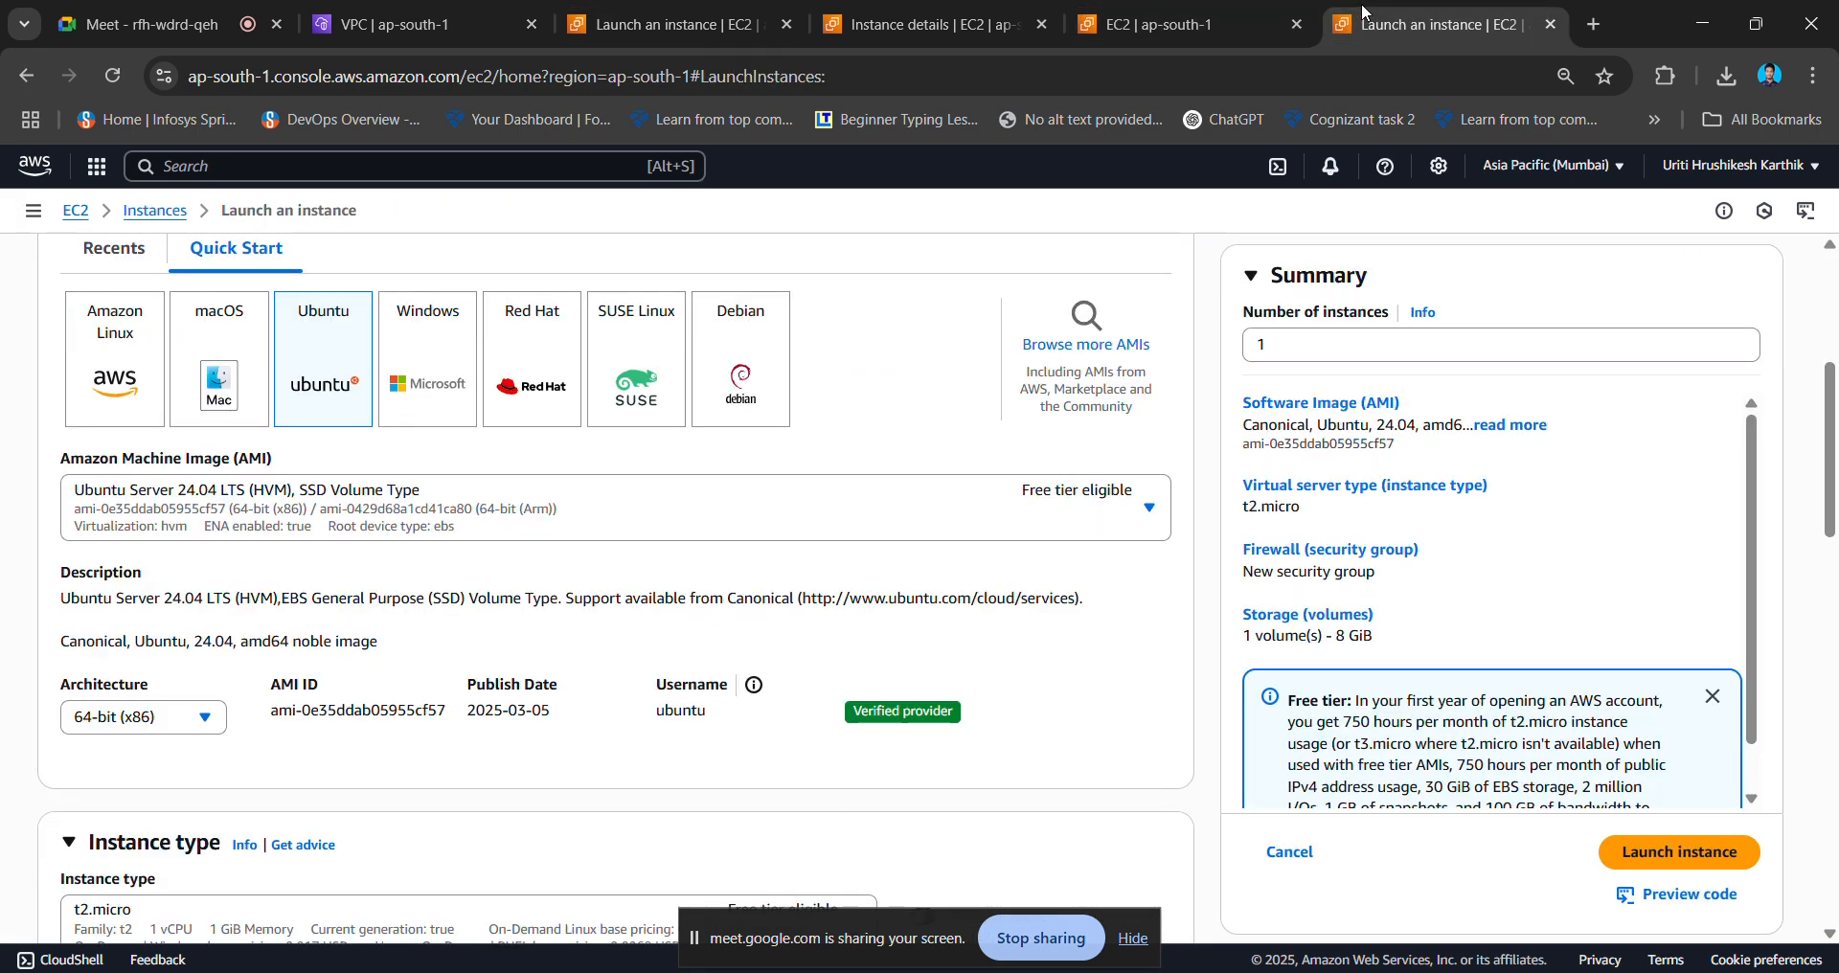
scroll(575, 627, down, 5)
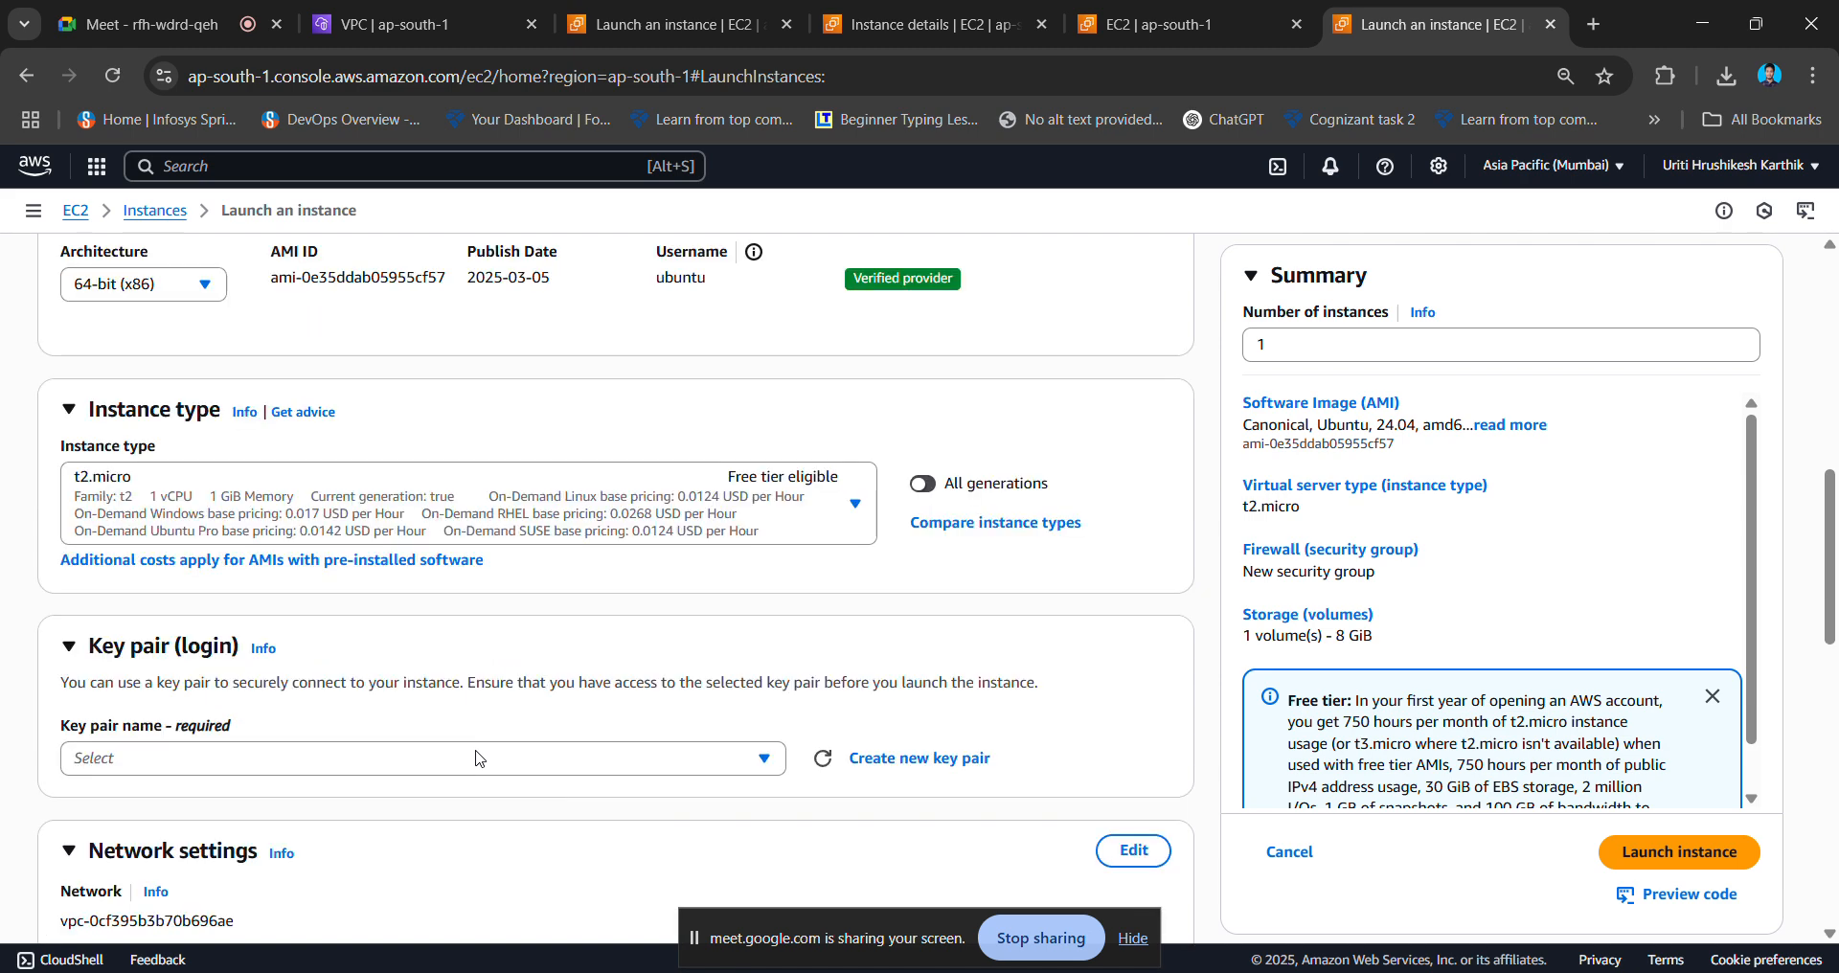
scroll(508, 702, down, 1)
click(541, 690)
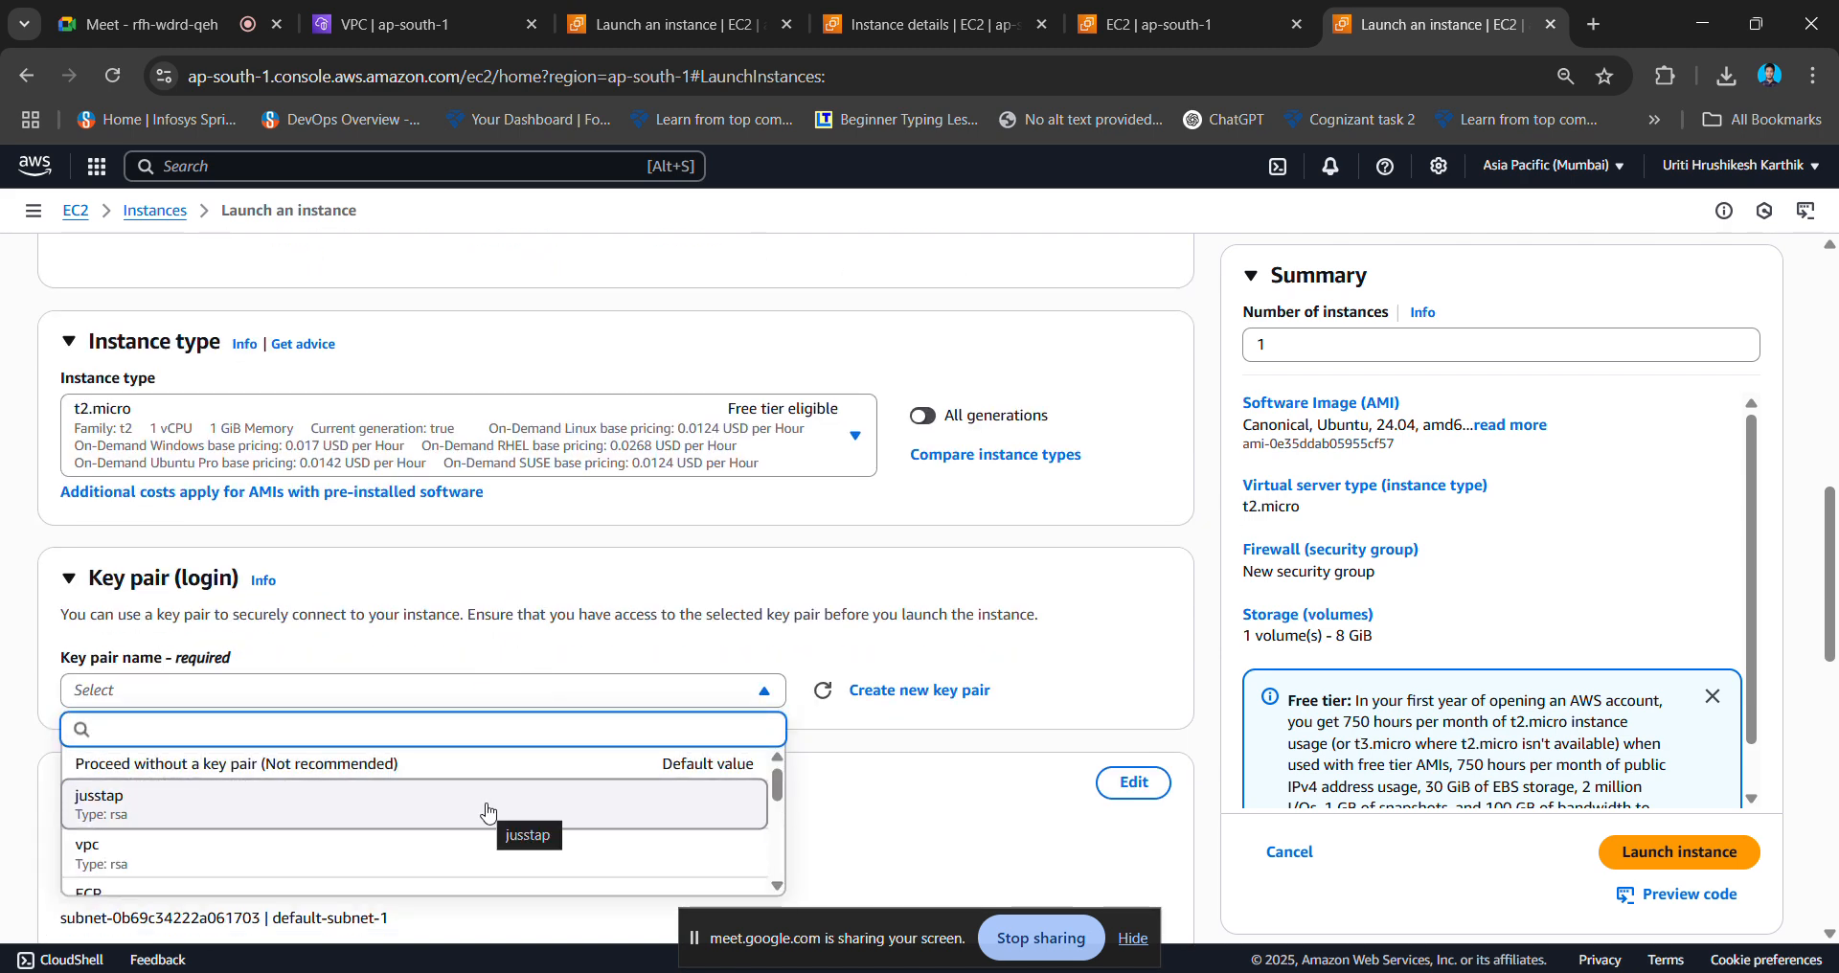
scroll(487, 813, down, 4)
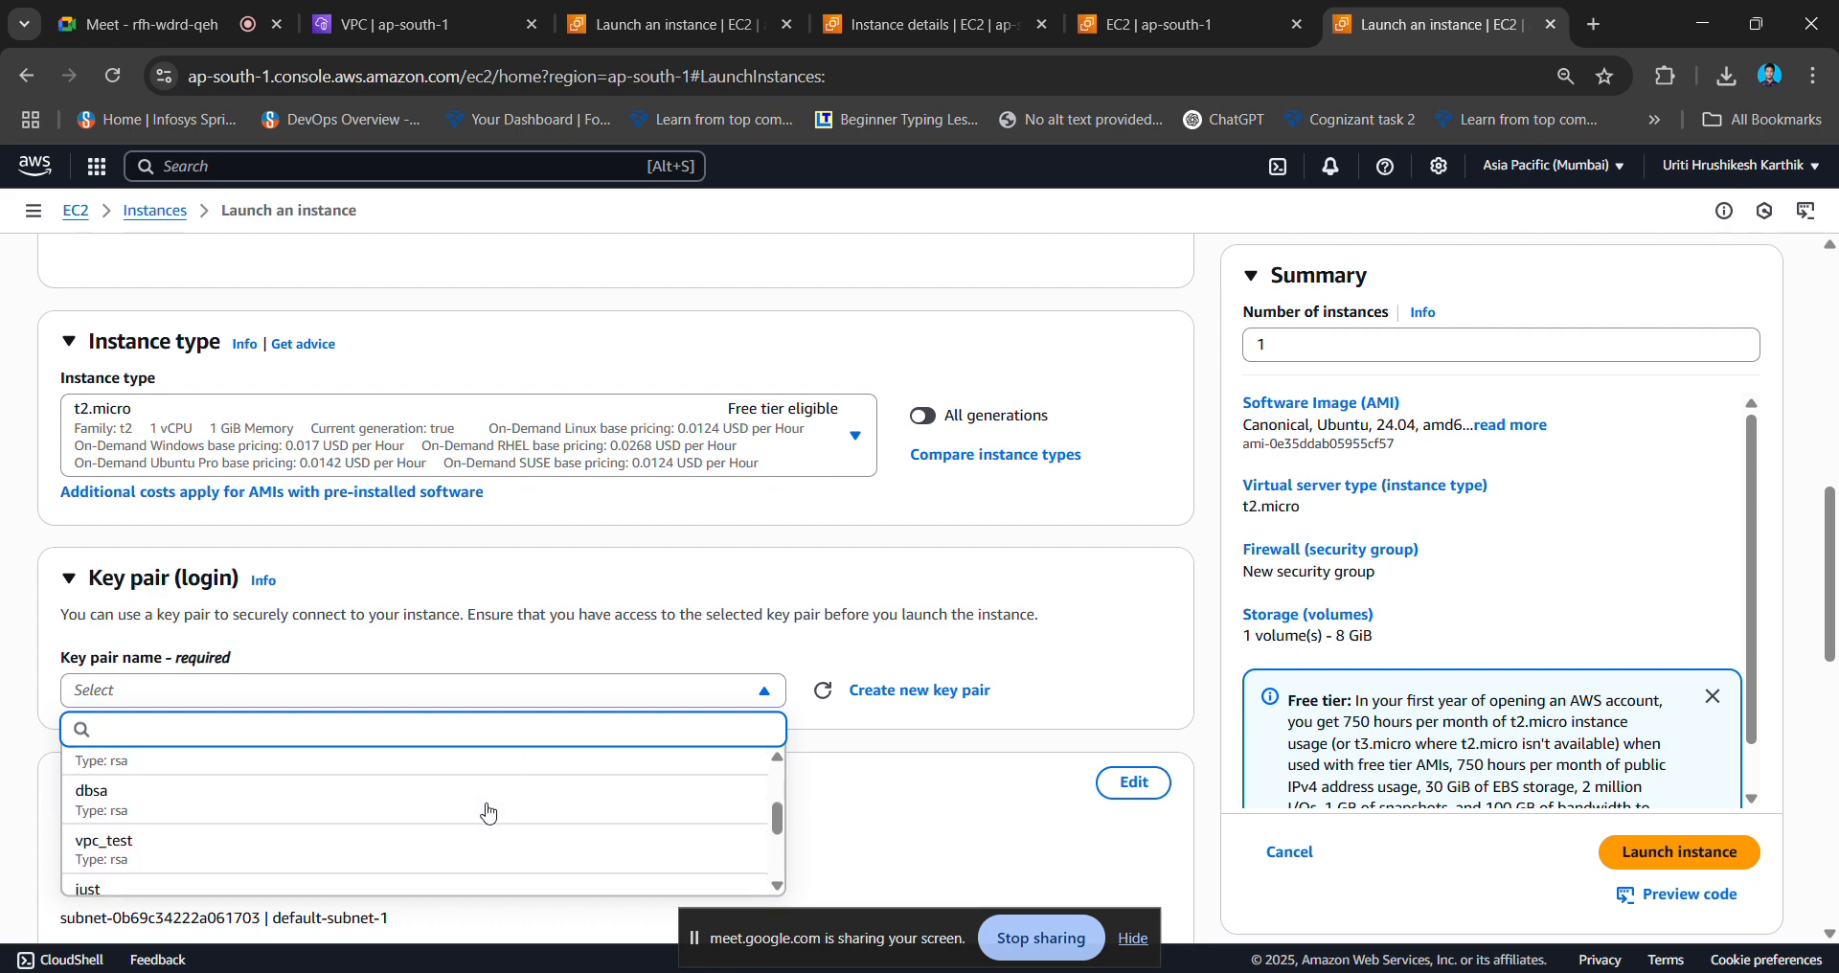
scroll(488, 813, down, 2)
scroll(485, 810, up, 1)
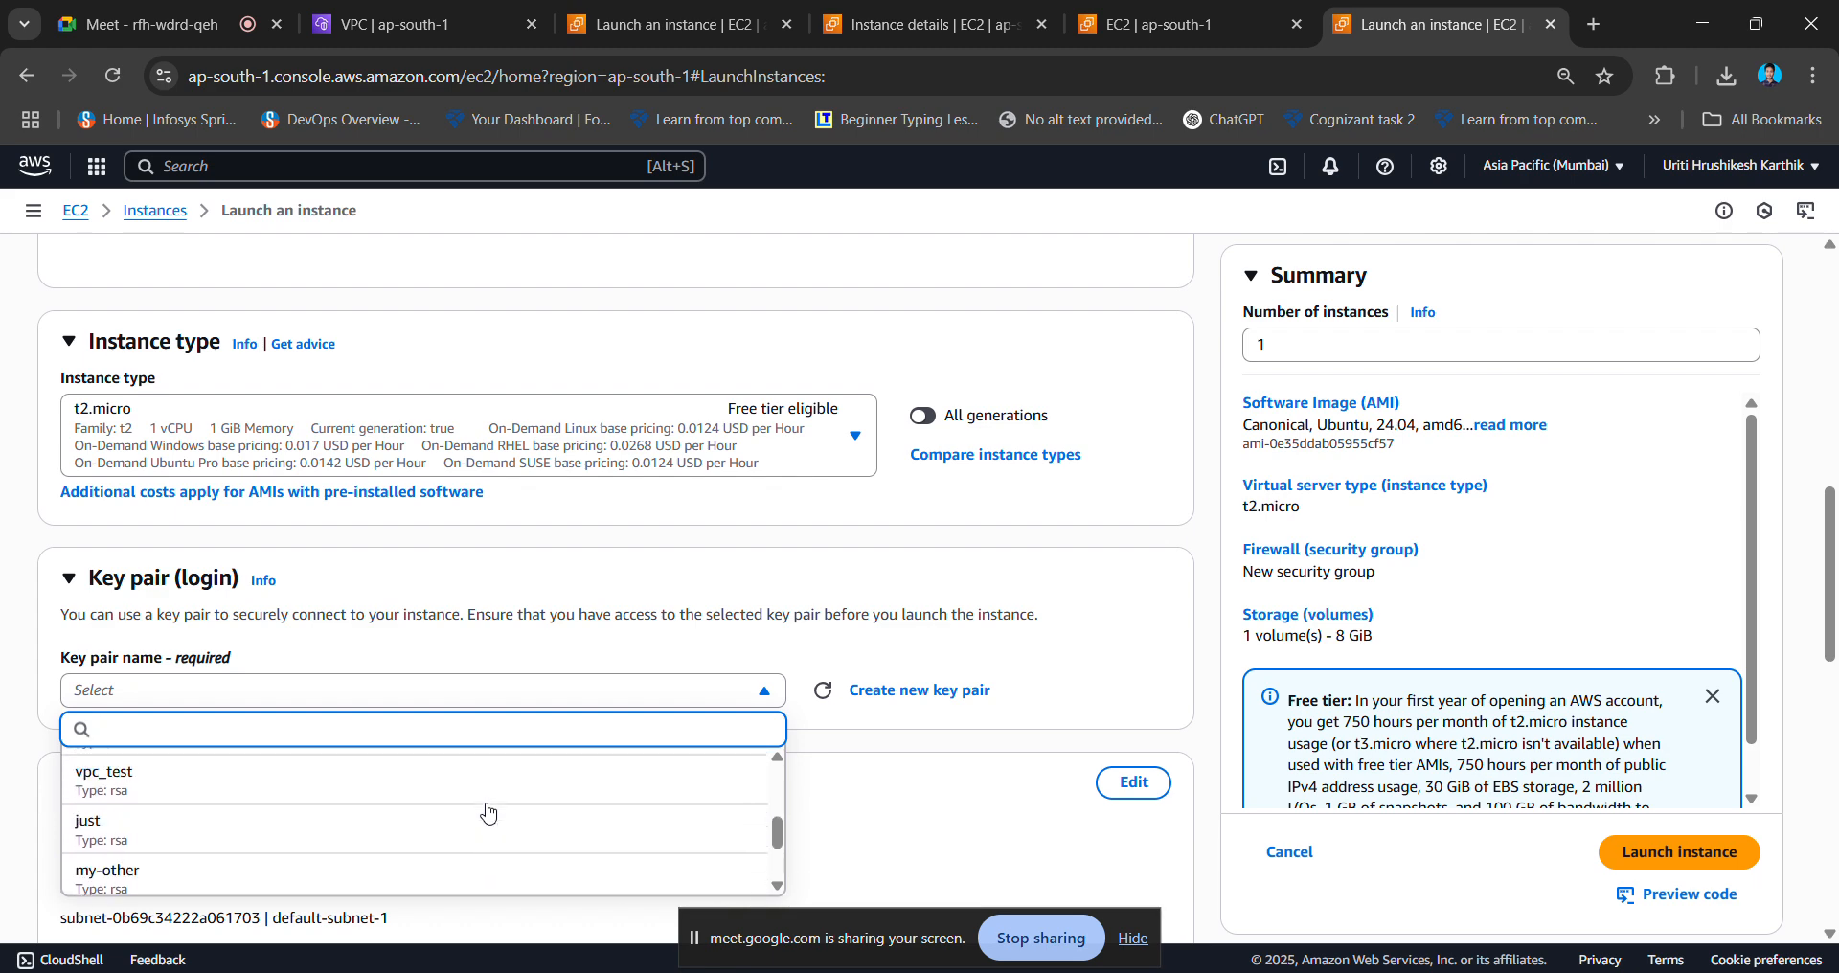
click(424, 795)
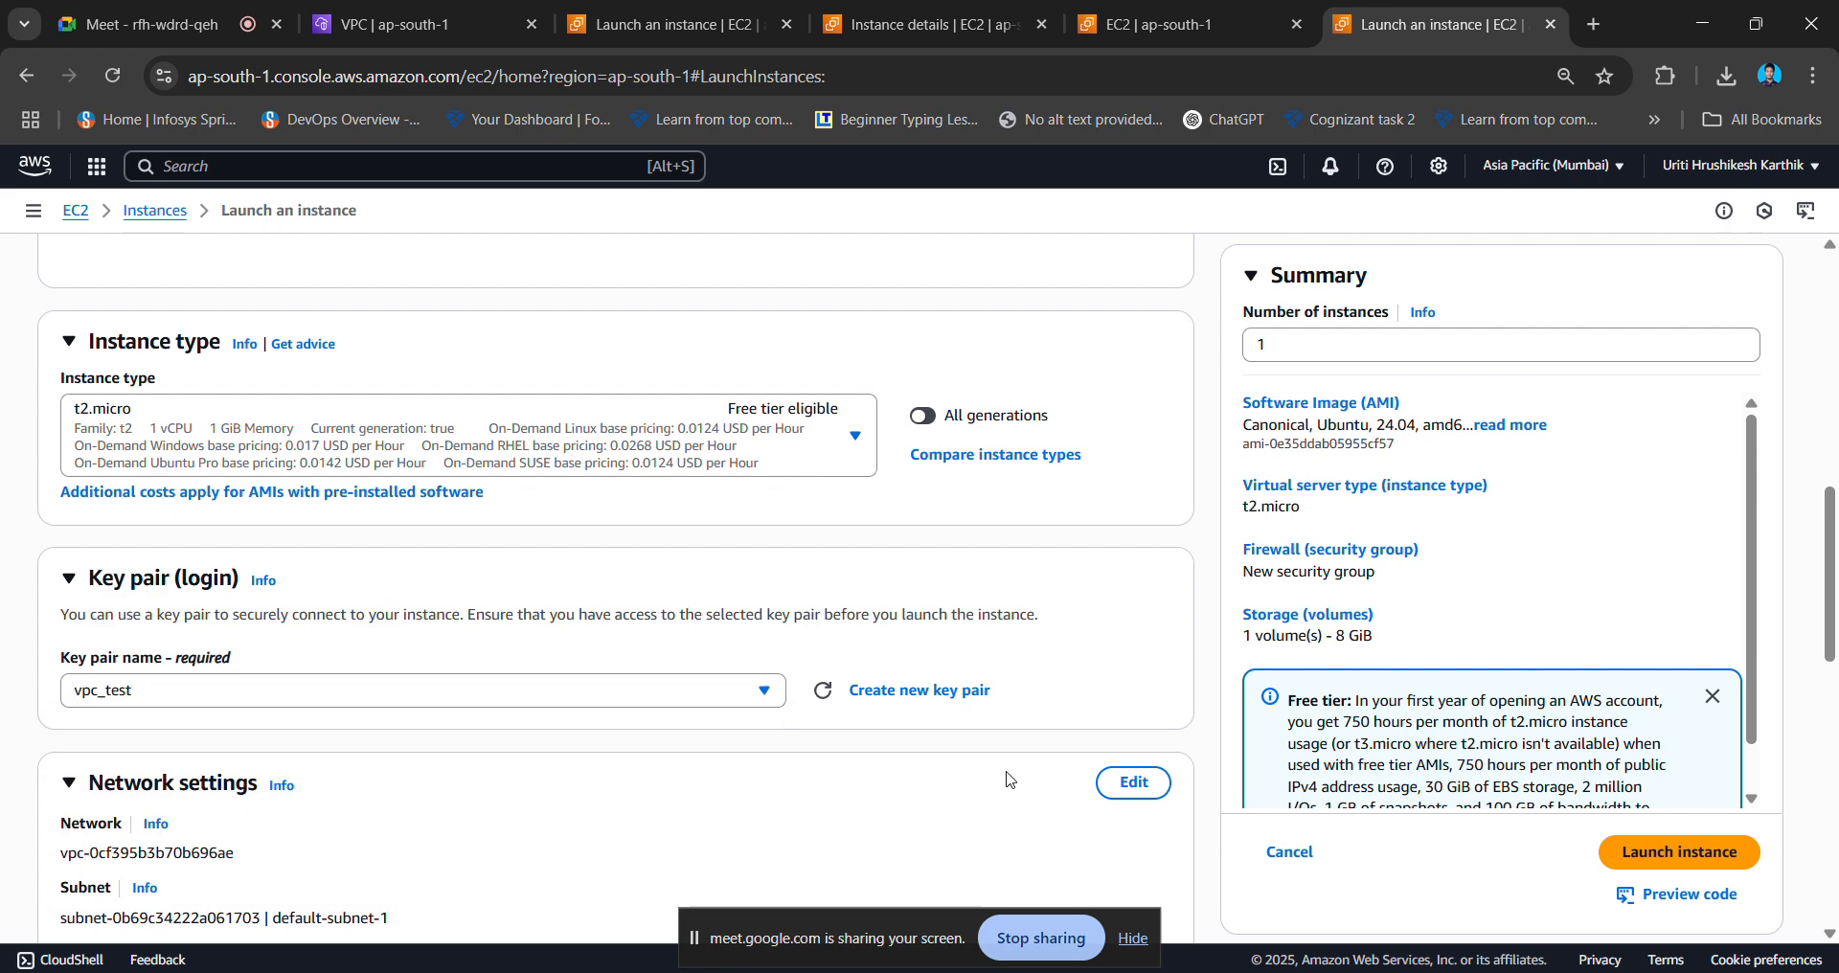
- Confirm vpc_test.pem appears in Chrome's download history
click(1728, 76)
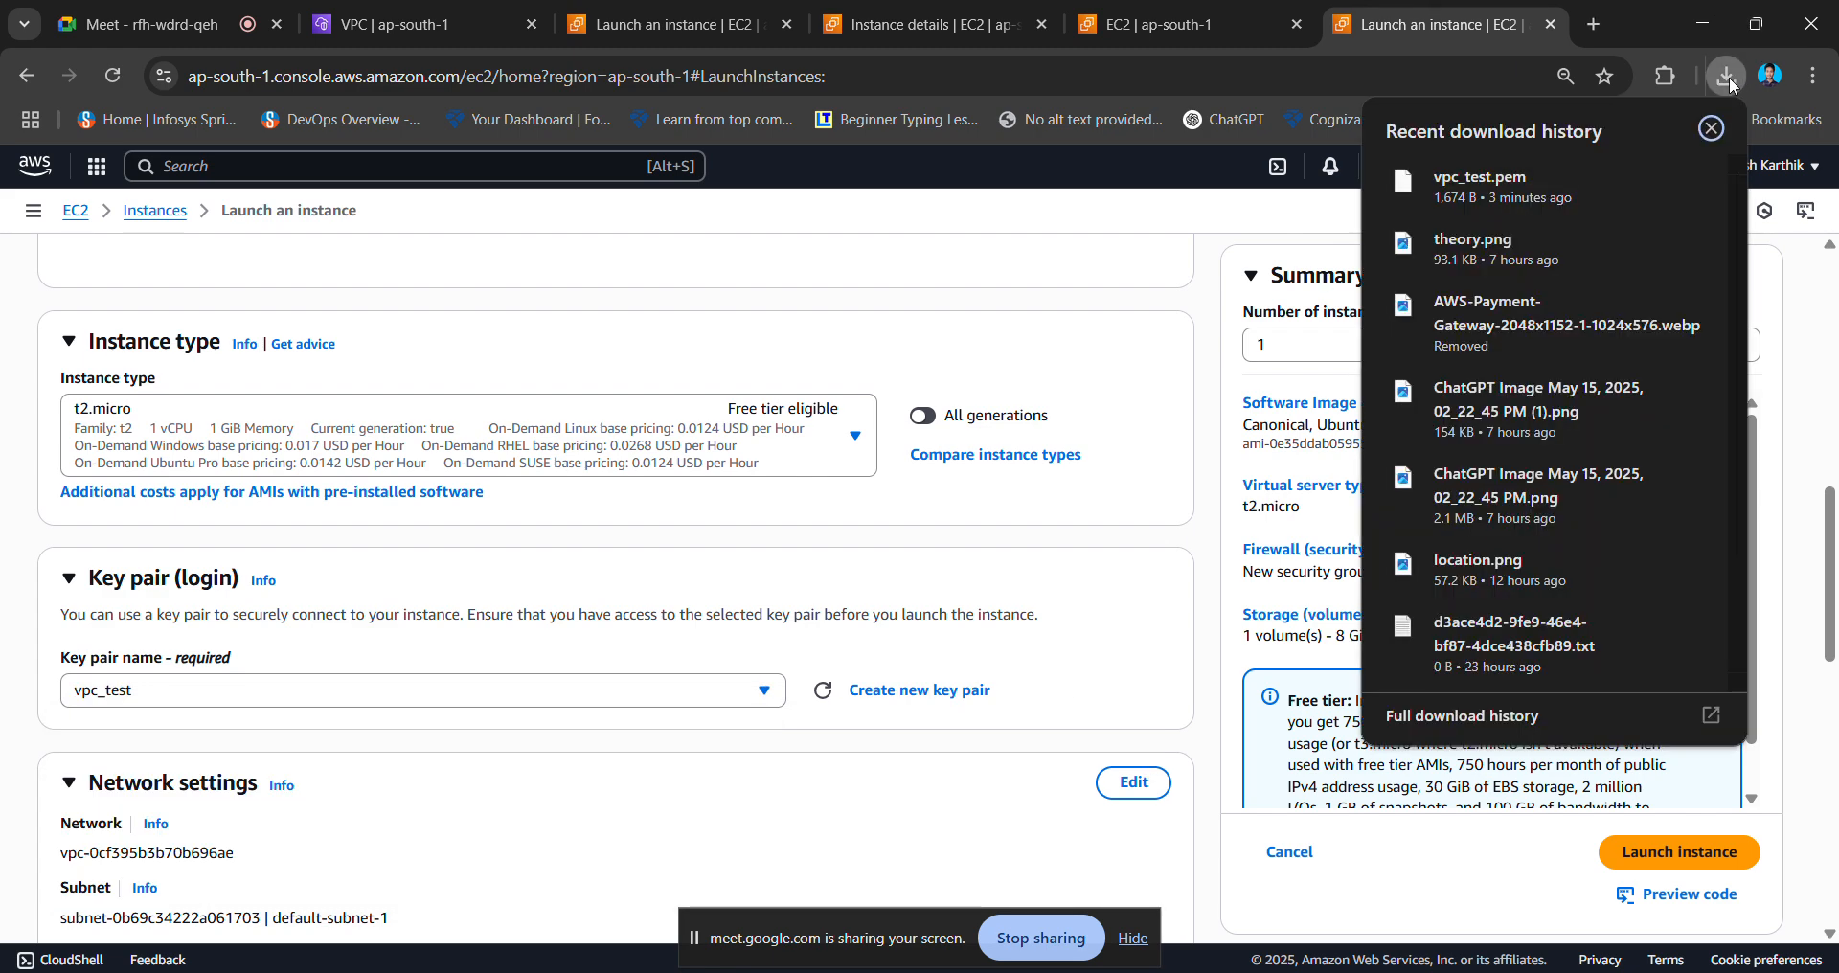
click(1085, 668)
scroll(1085, 668, down, 3)
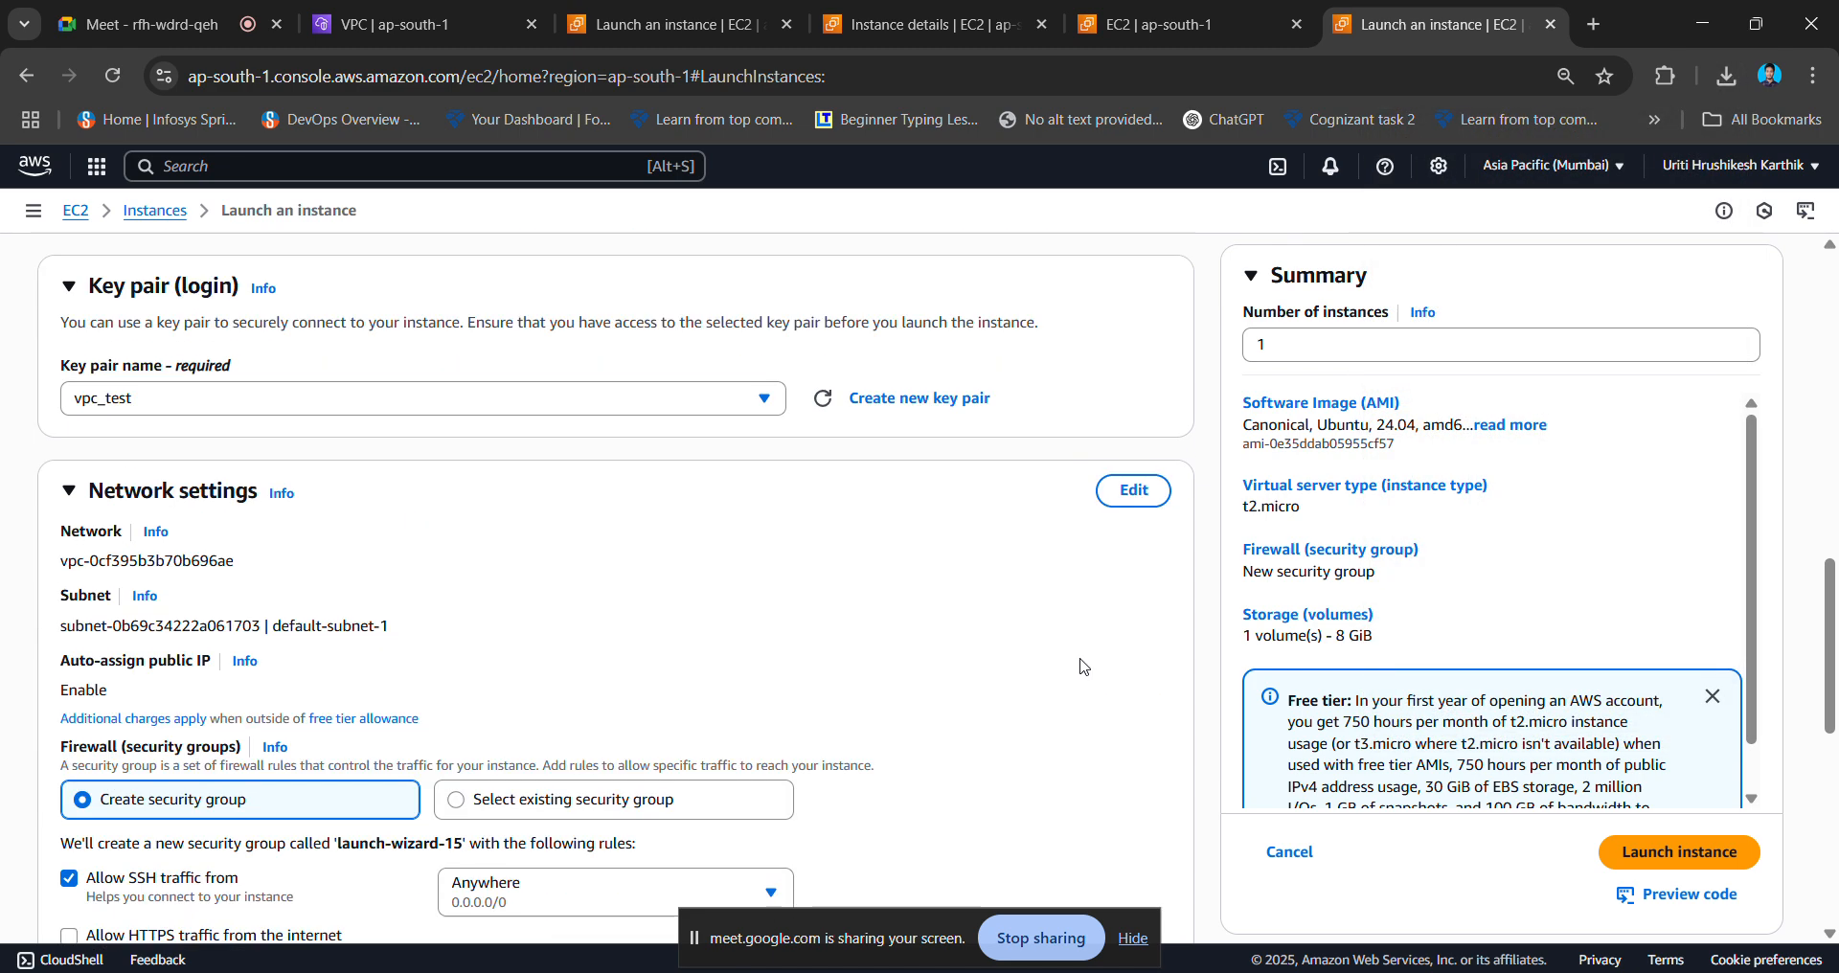
- Switch the firewall to an existing security group and search for launch-wizard-14, then clear the search
scroll(668, 704, down, 3)
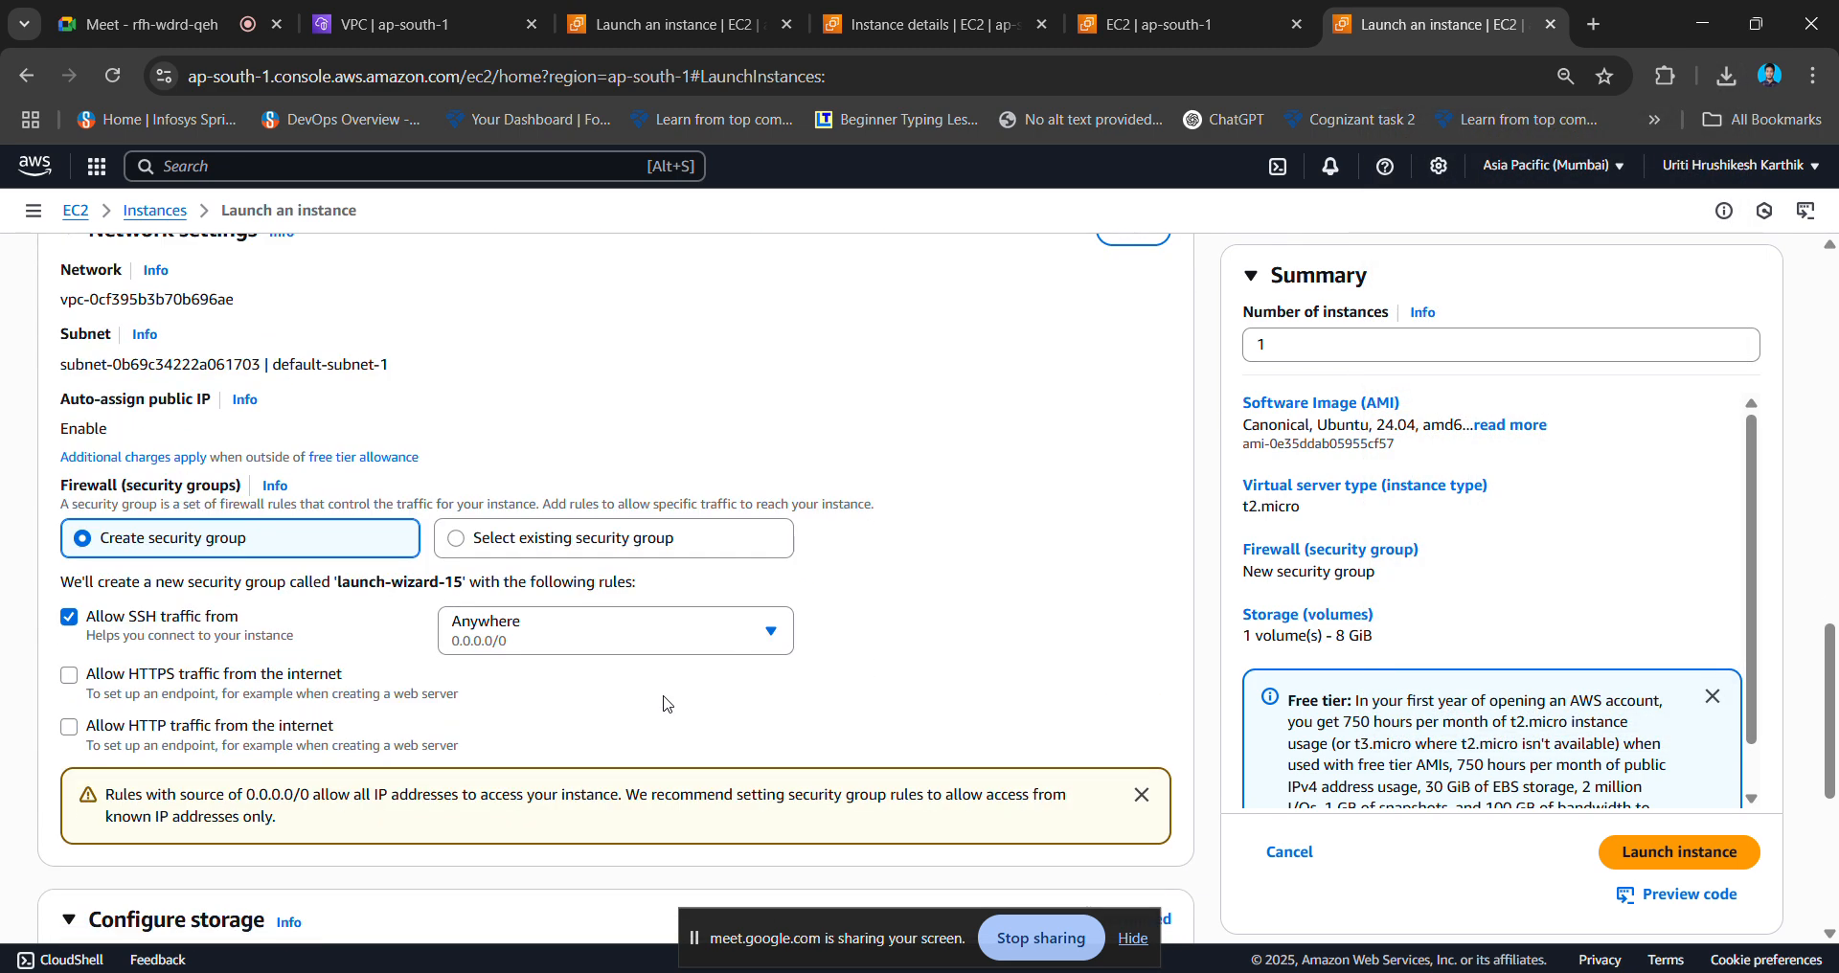
click(458, 539)
click(374, 624)
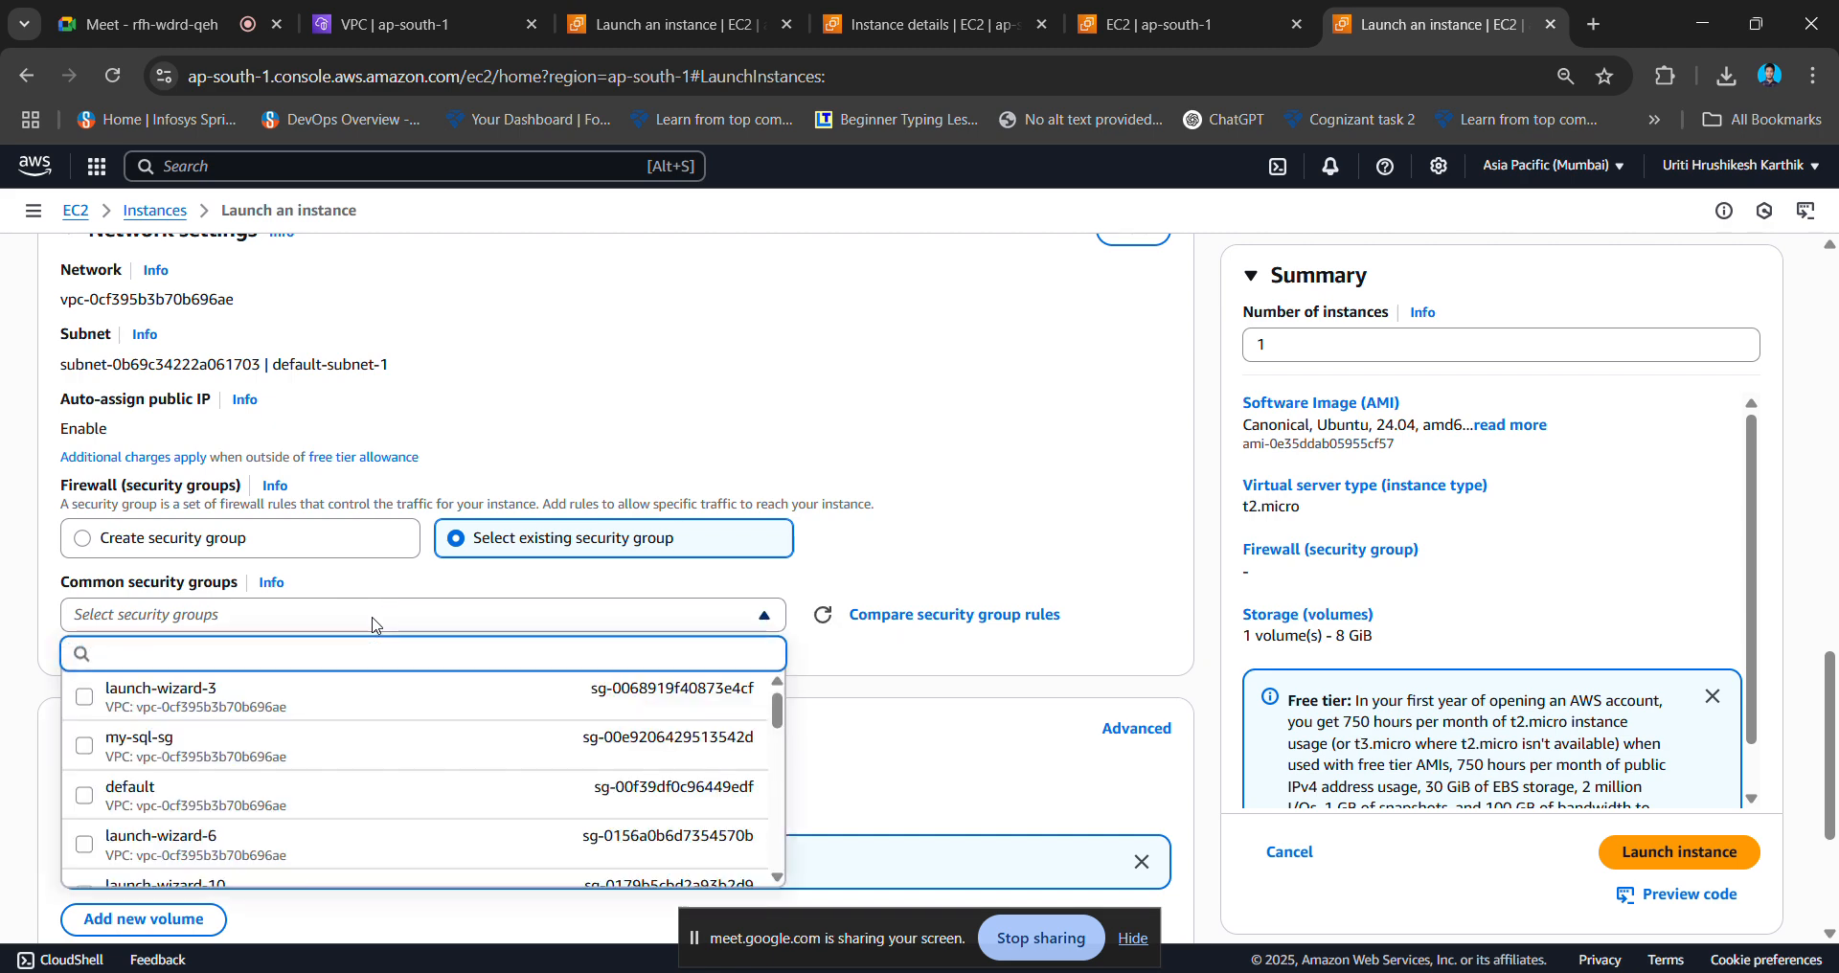
key(ctrl+v)
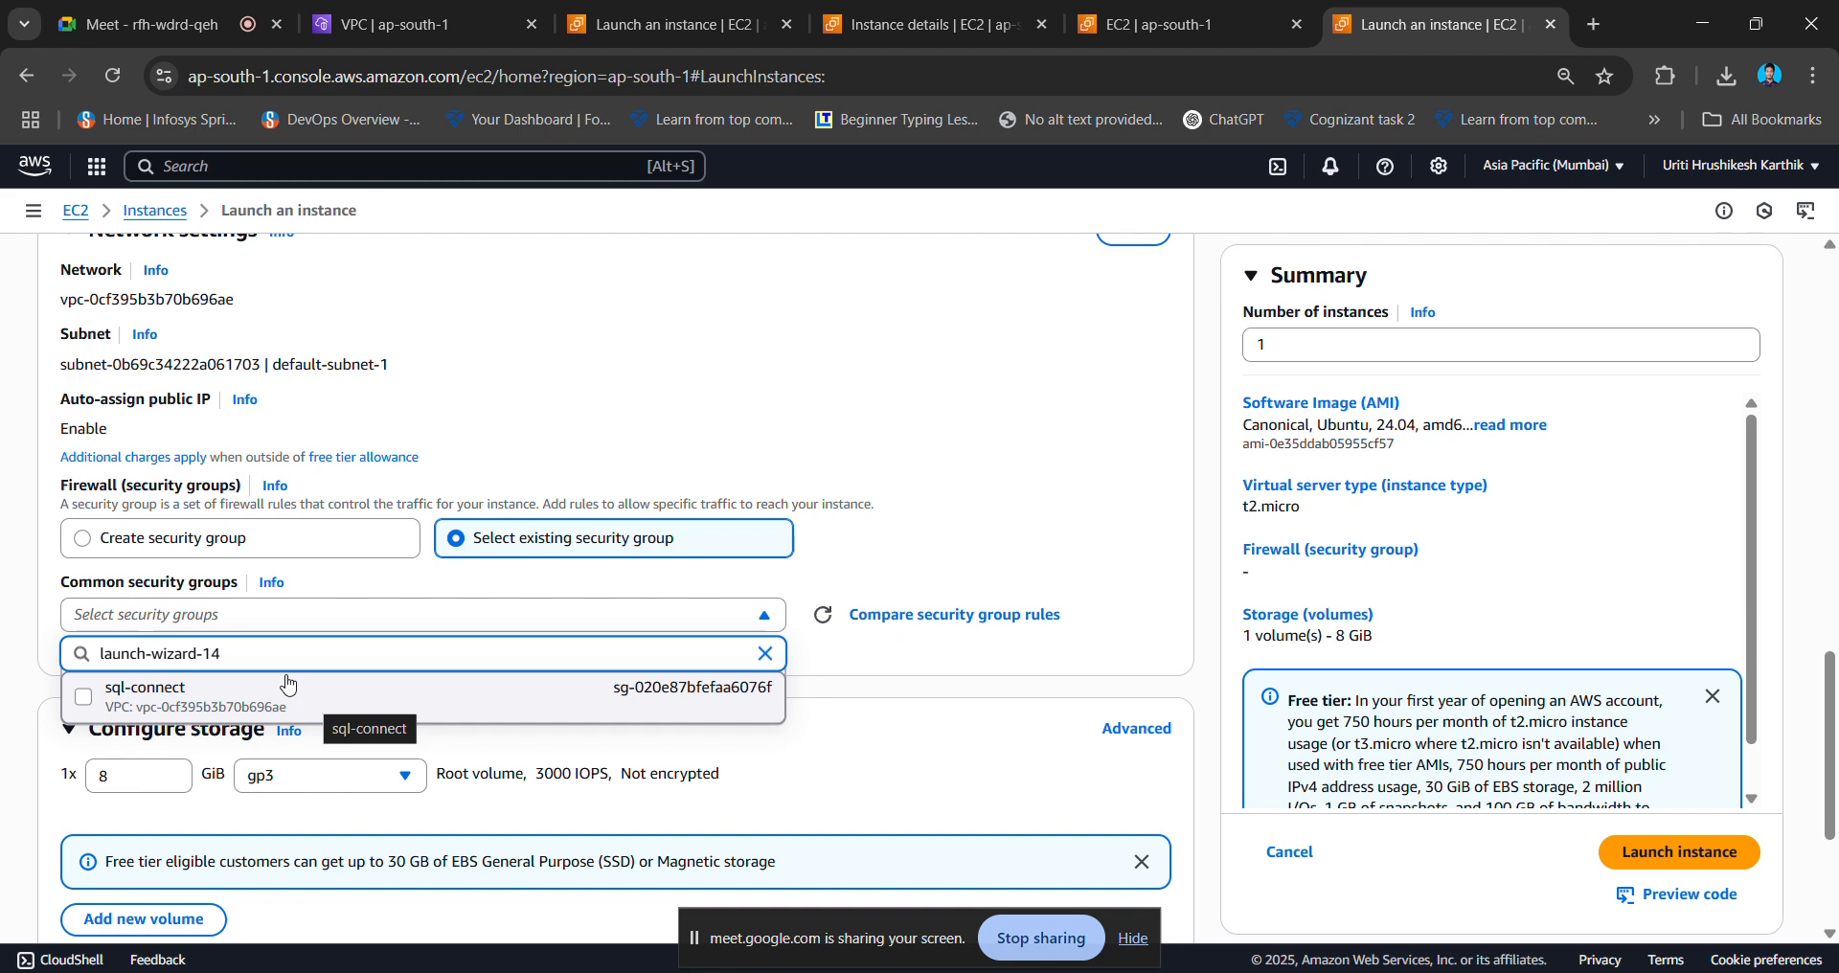
drag(260, 652, 121, 650)
key(BackSpace)
key(BackSpace)
key(BackSpace)
key(BackSpace)
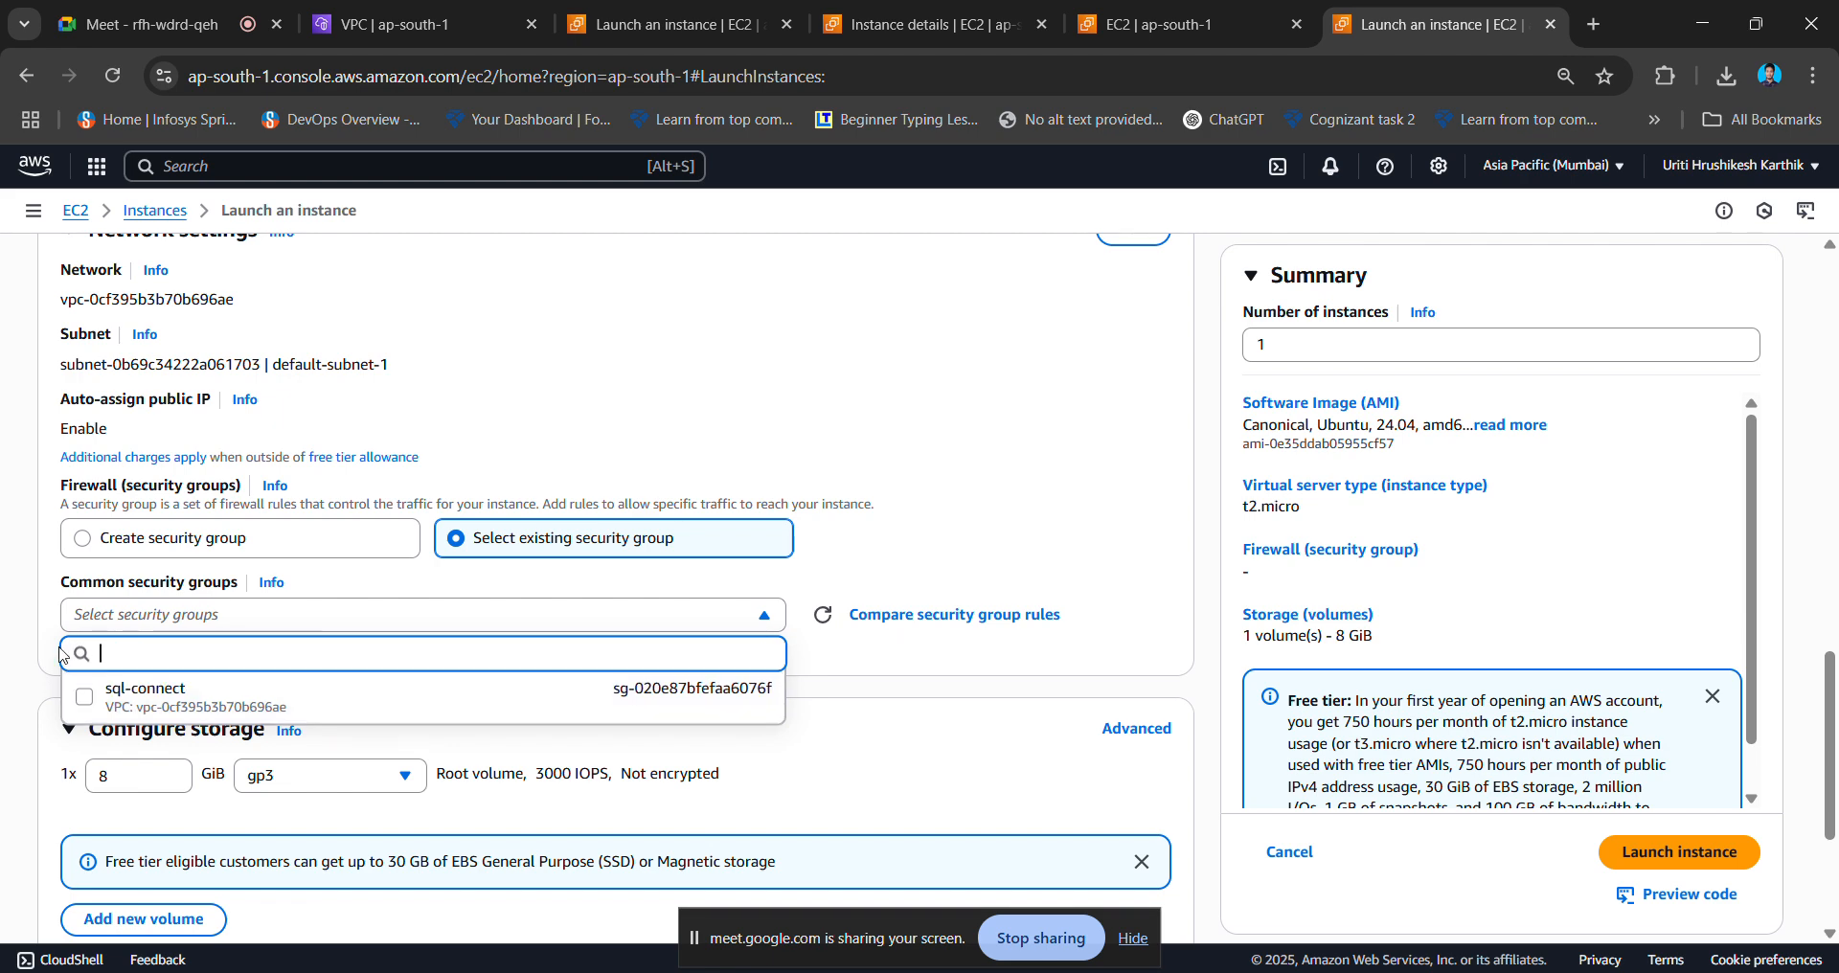
- Browse the full list of existing security groups, then bring up launch-wizard-14's details tab
scroll(355, 734, down, 4)
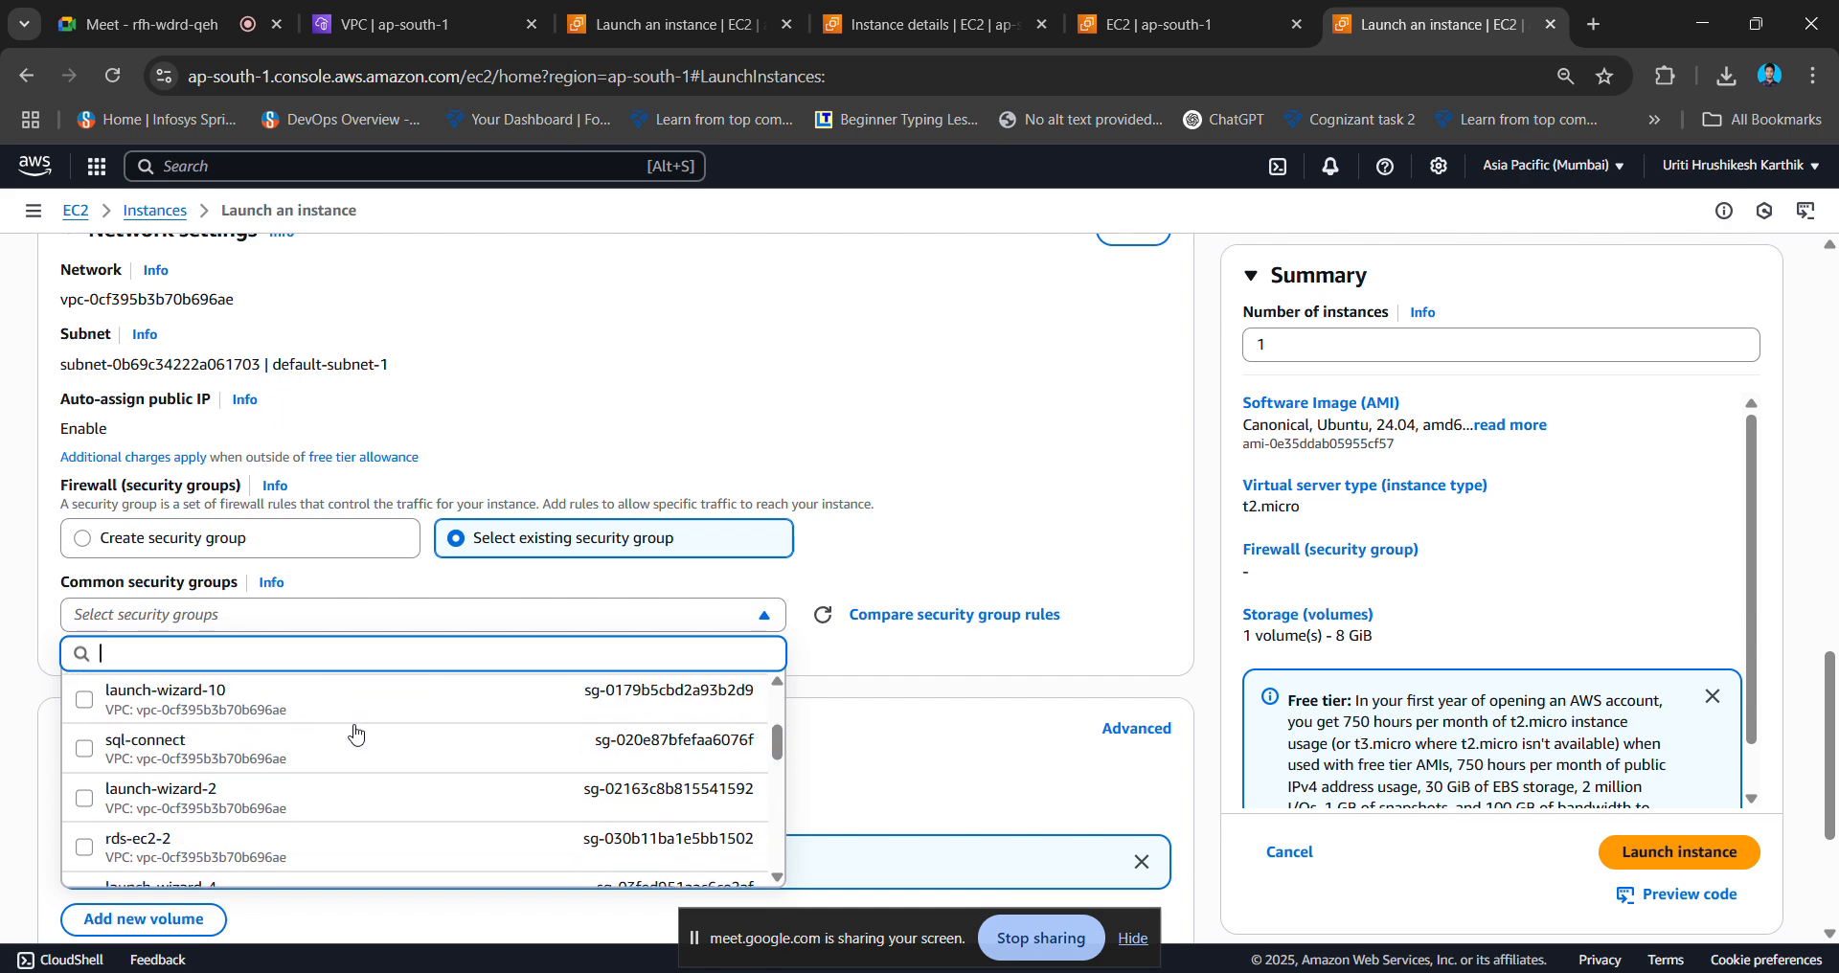
scroll(355, 733, down, 8)
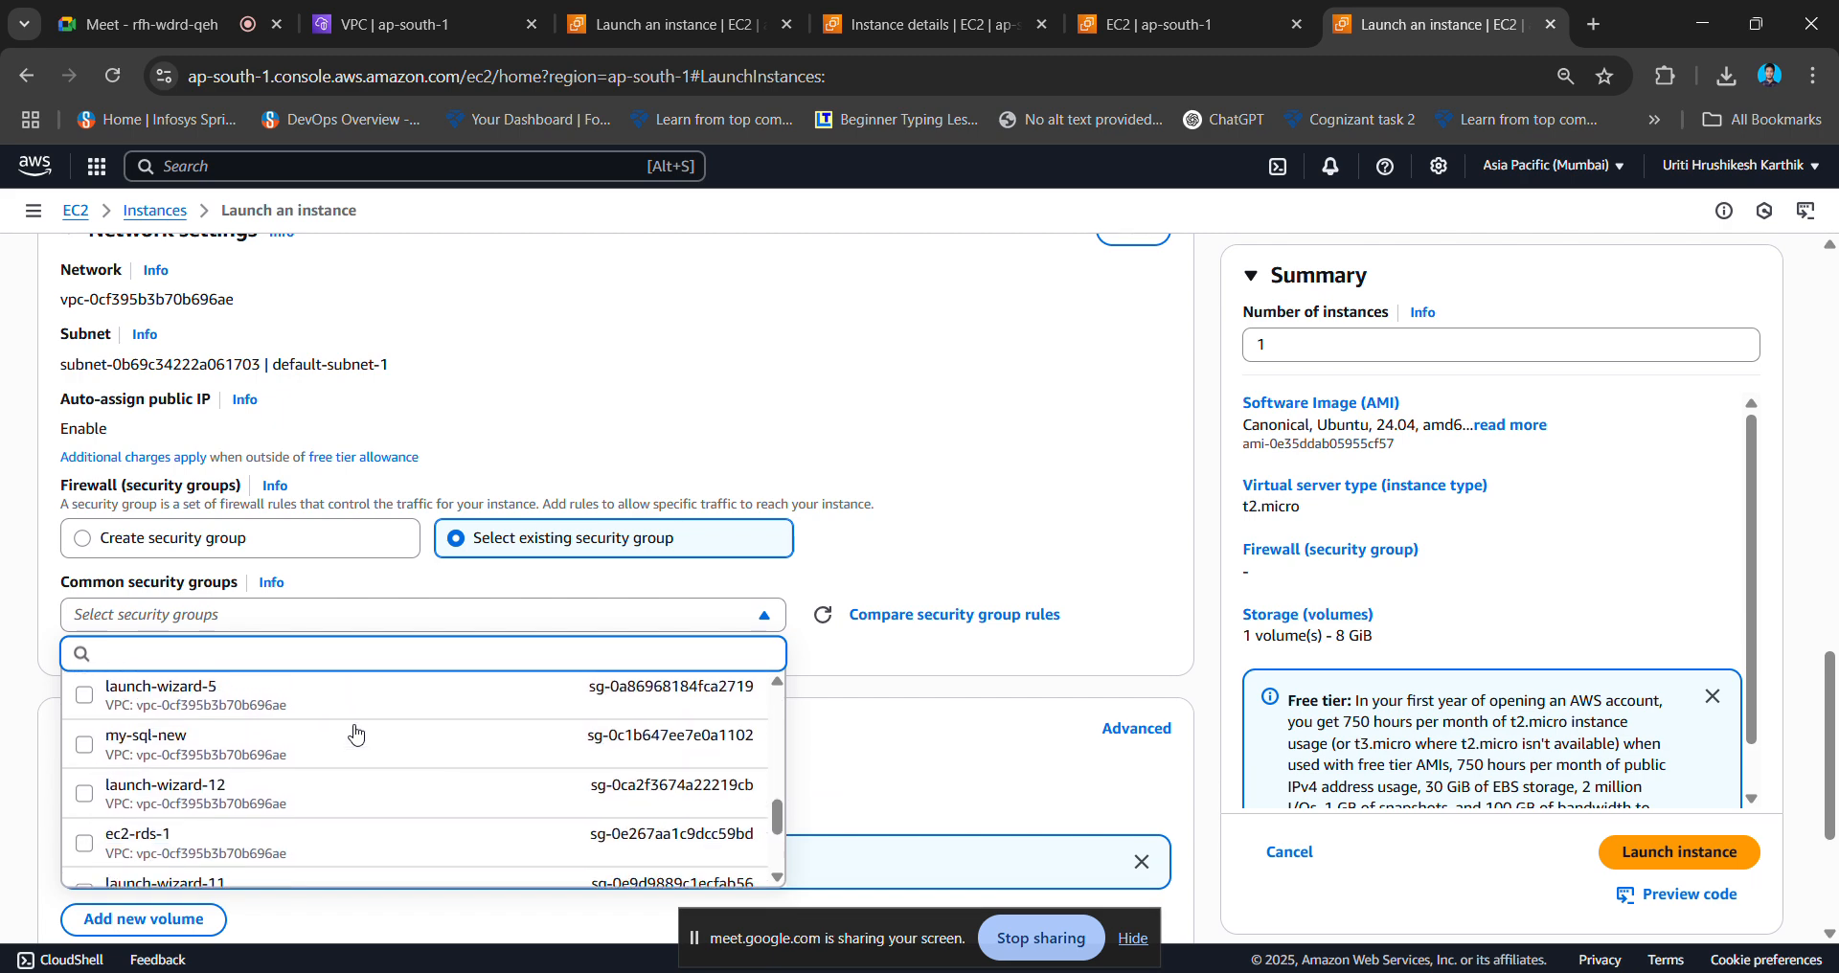
scroll(355, 734, up, 15)
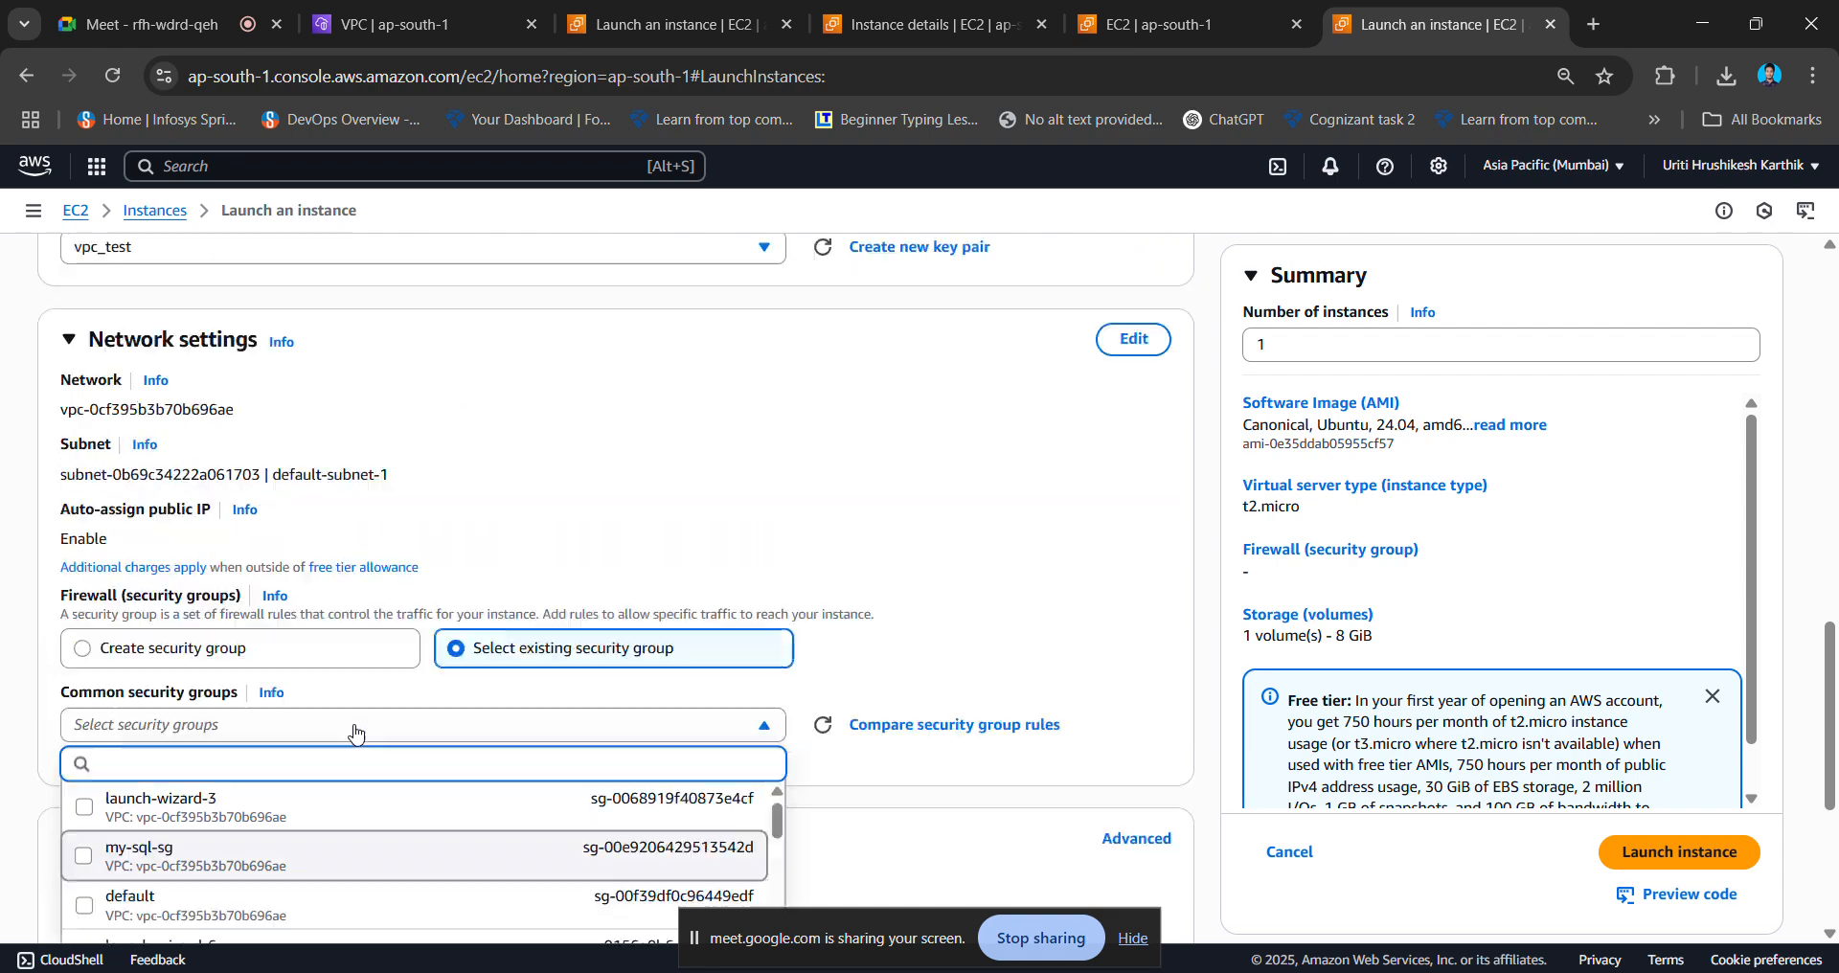
scroll(542, 606, down, 10)
scroll(542, 607, down, 5)
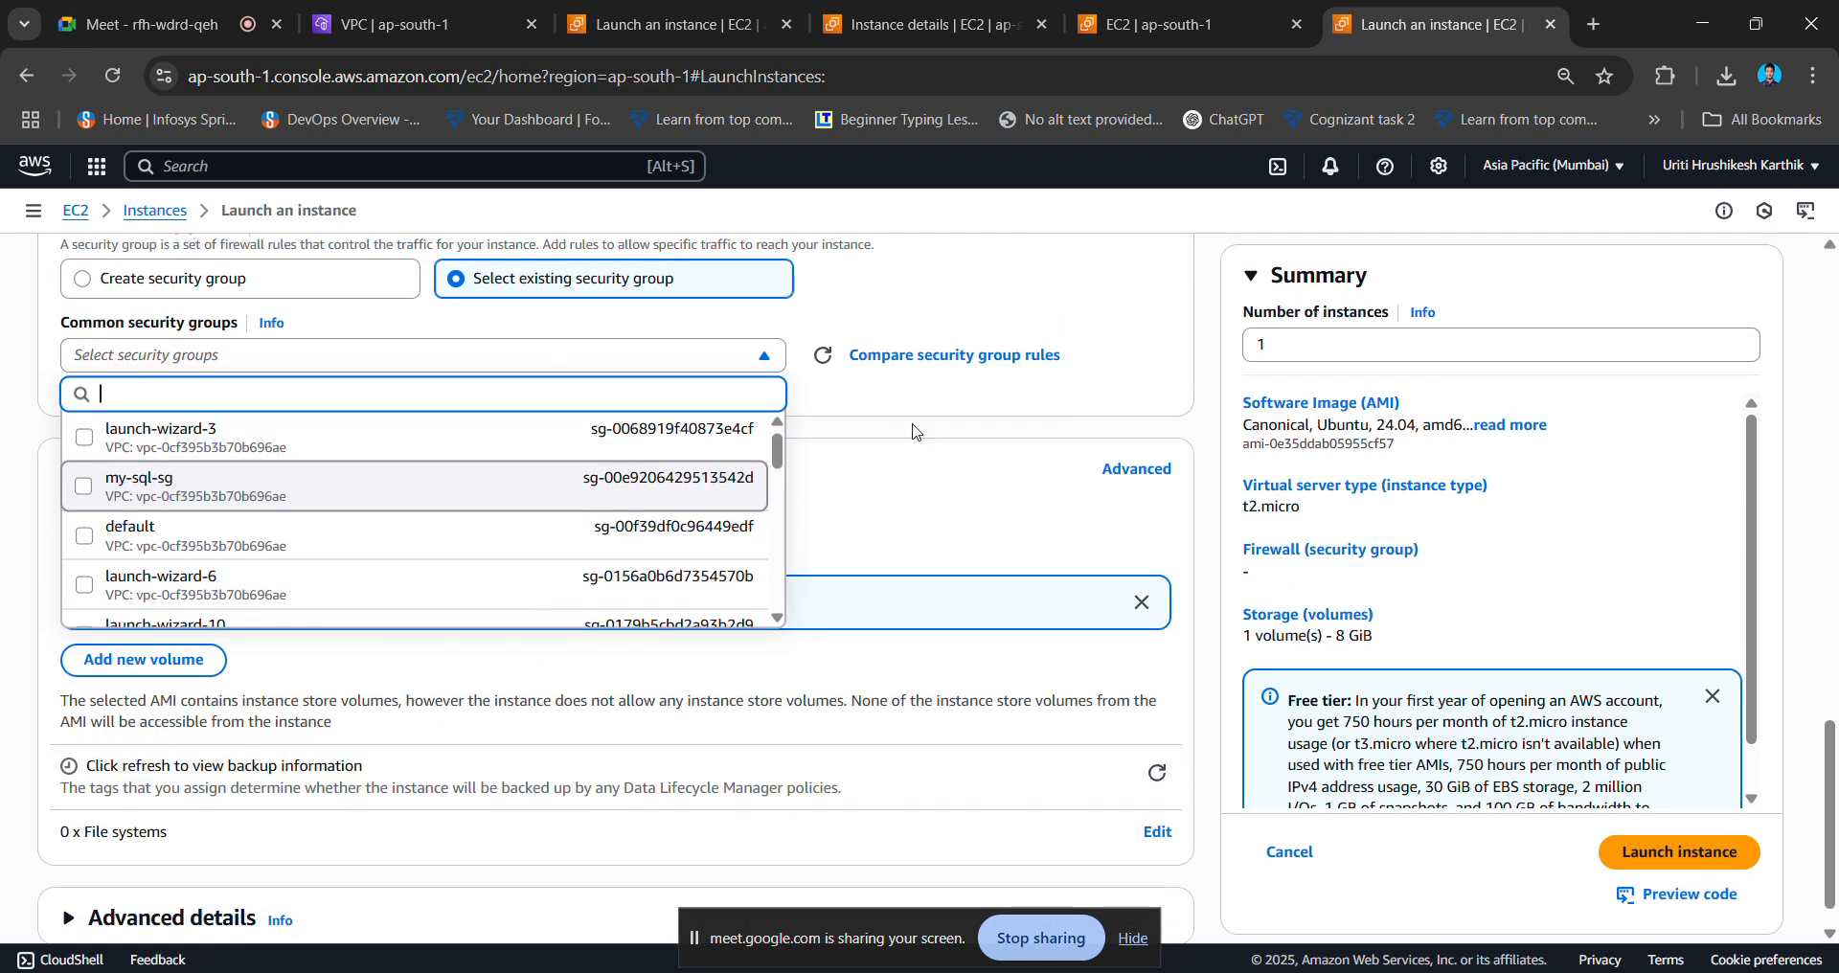
click(829, 362)
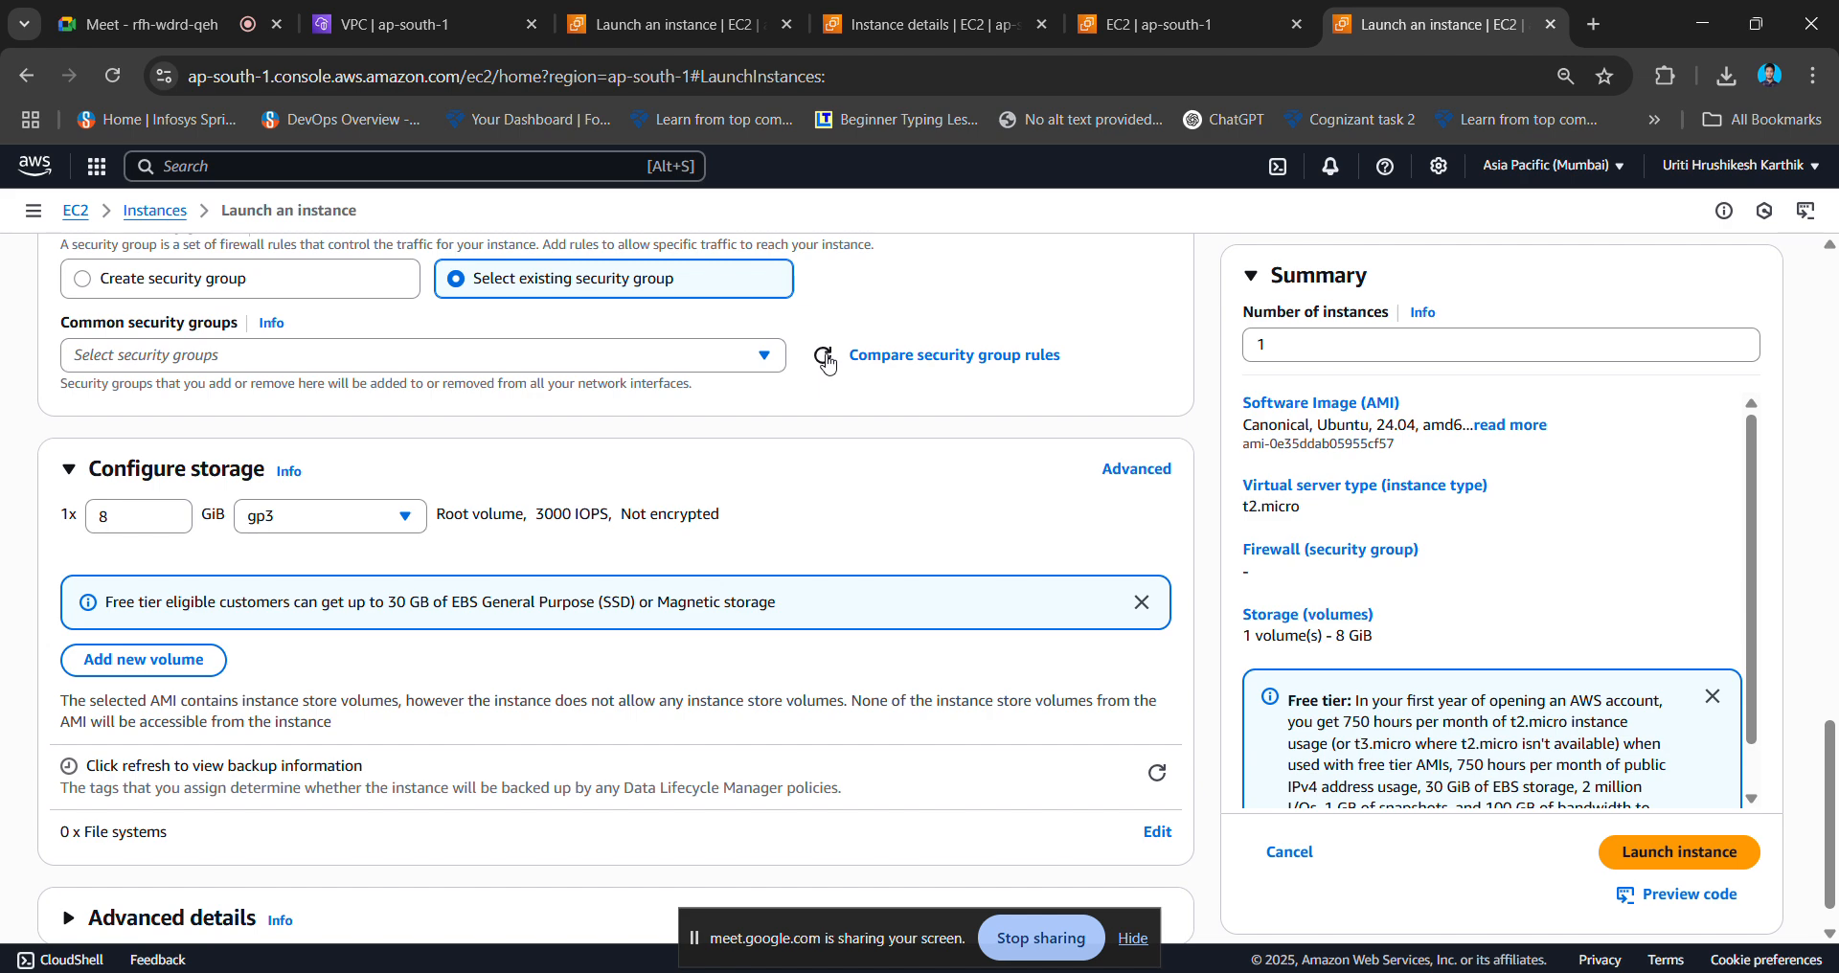
click(743, 362)
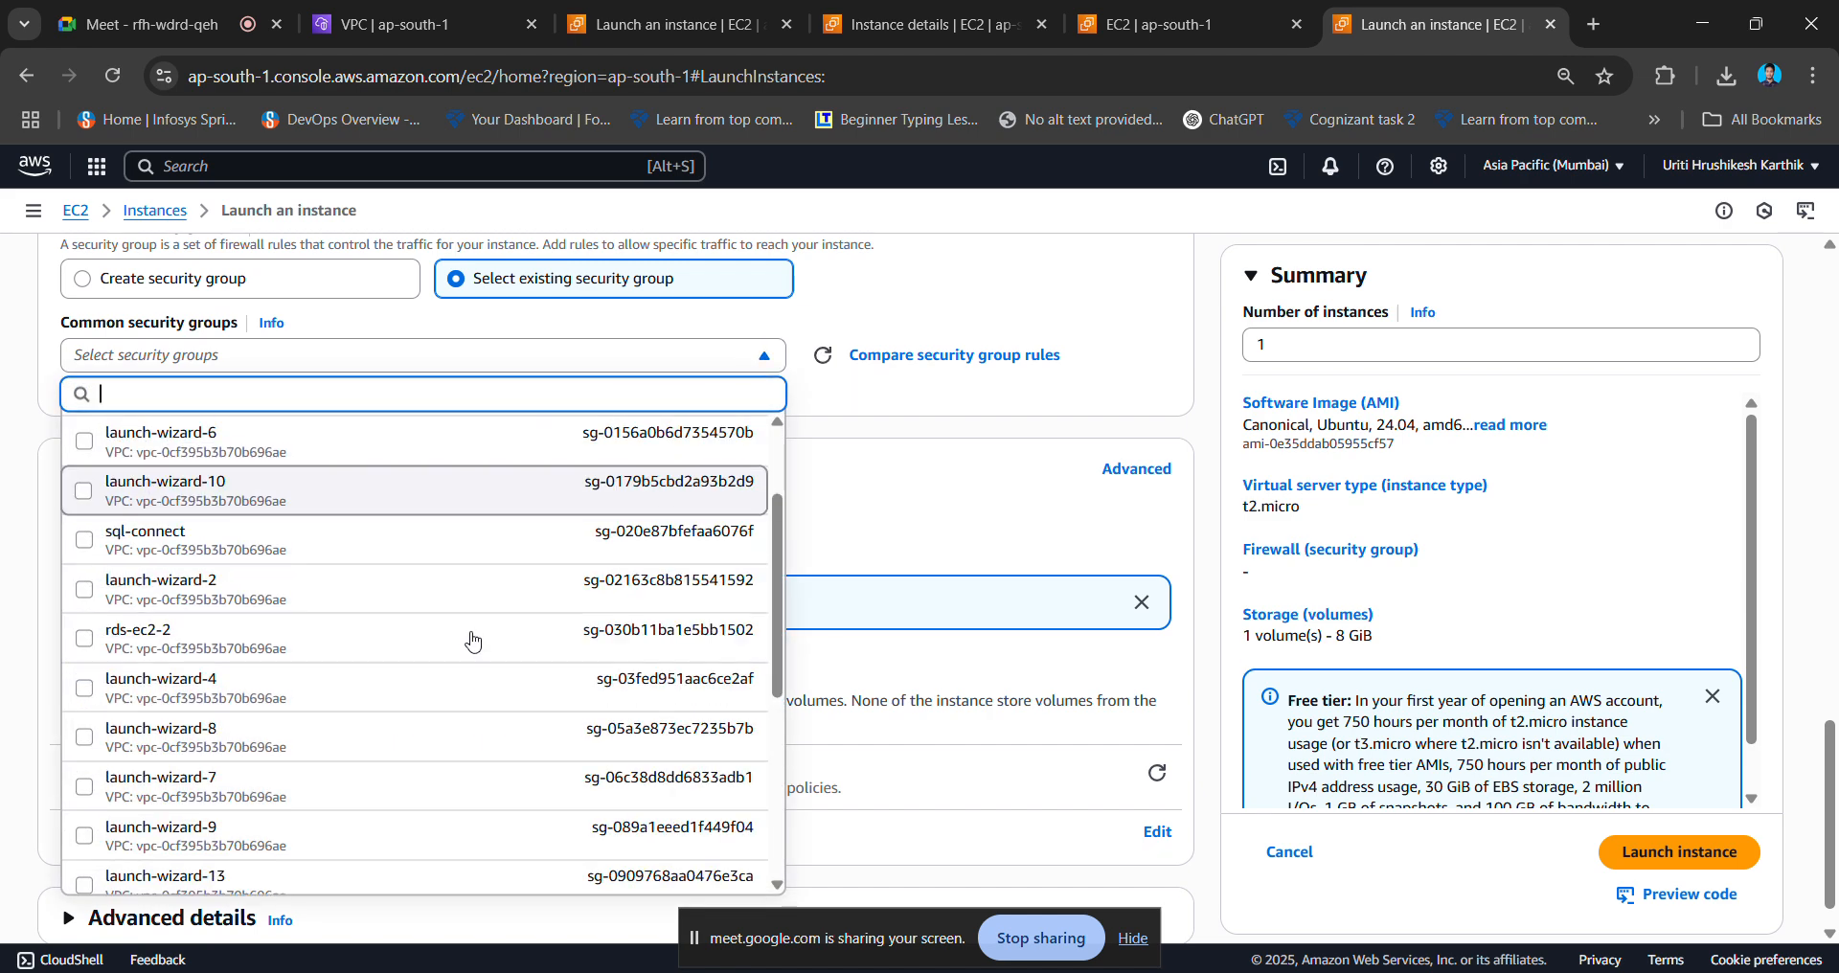
scroll(472, 641, down, 3)
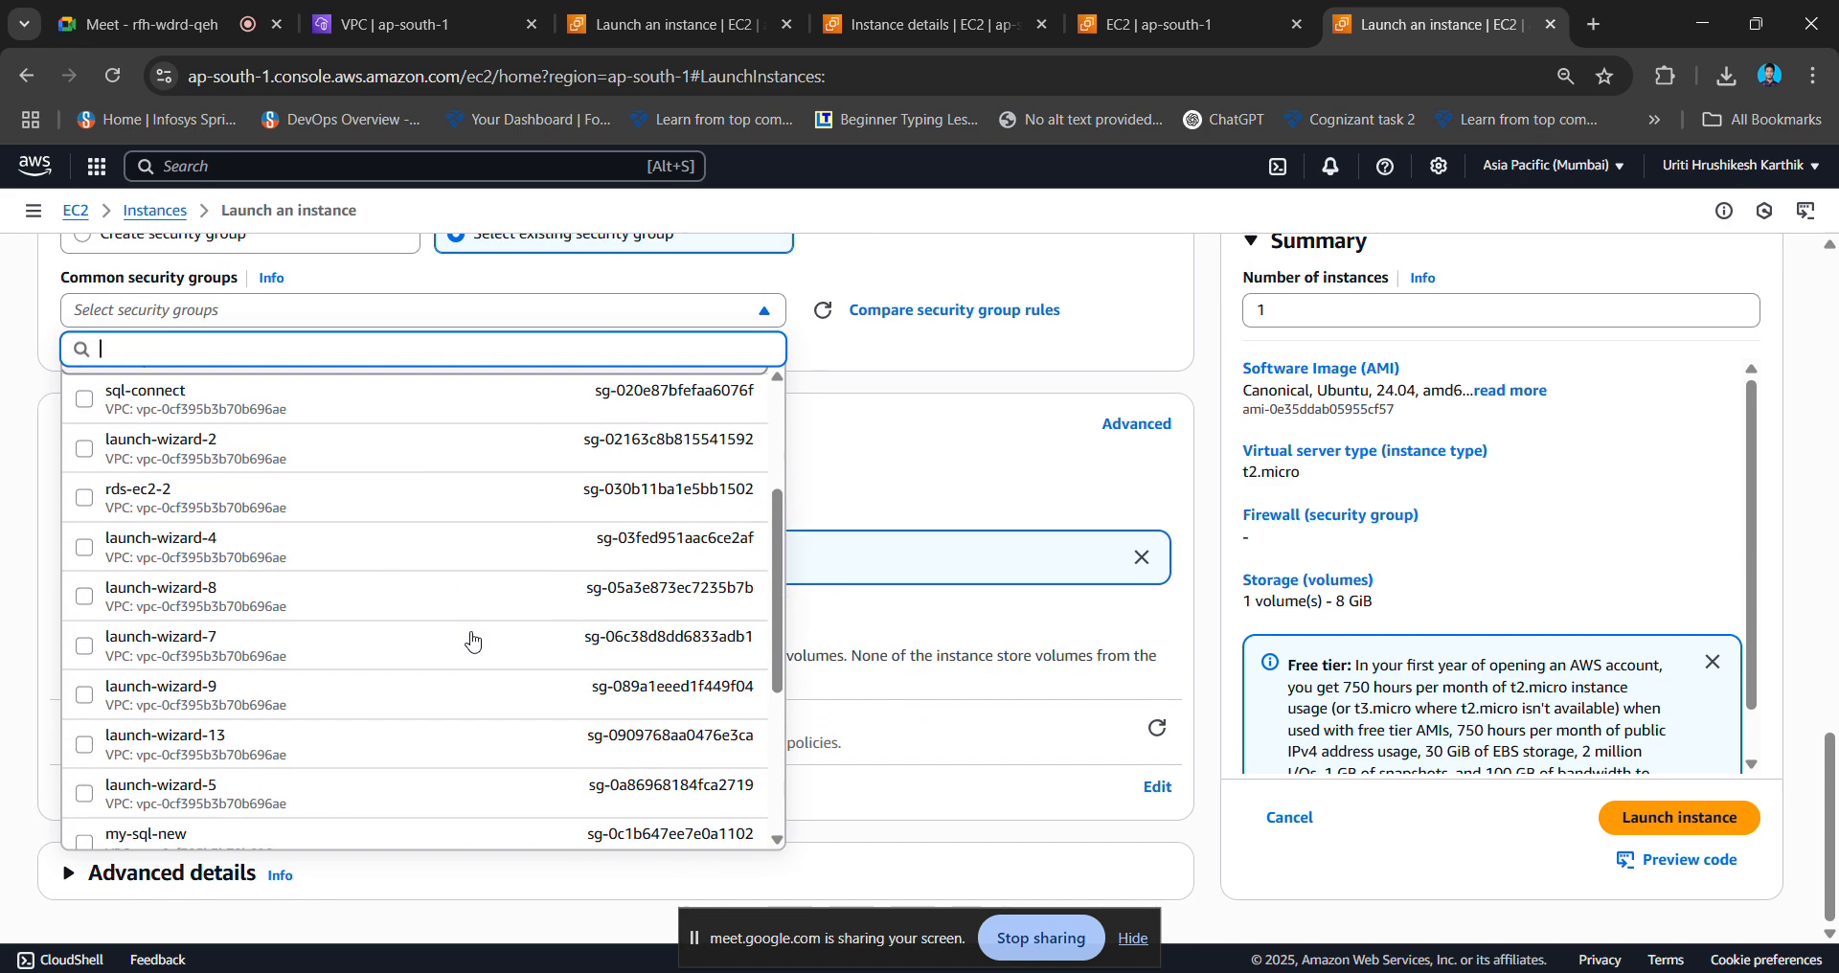
scroll(473, 641, up, 5)
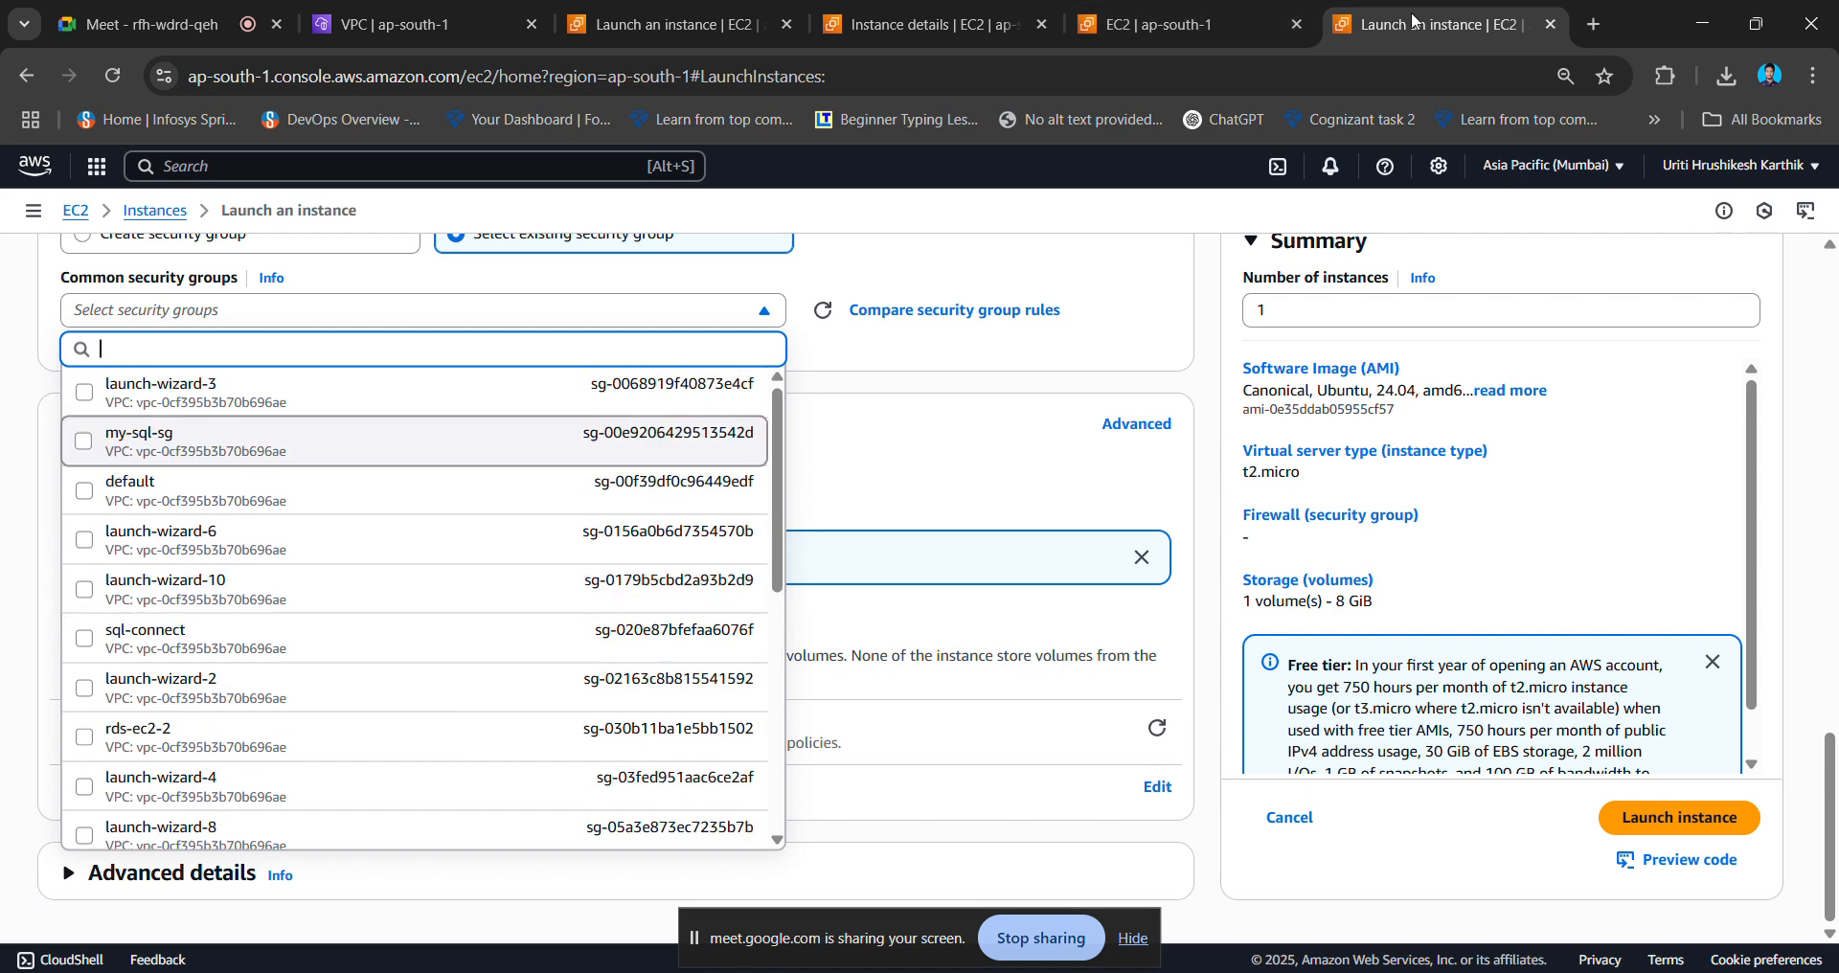
click(1138, 16)
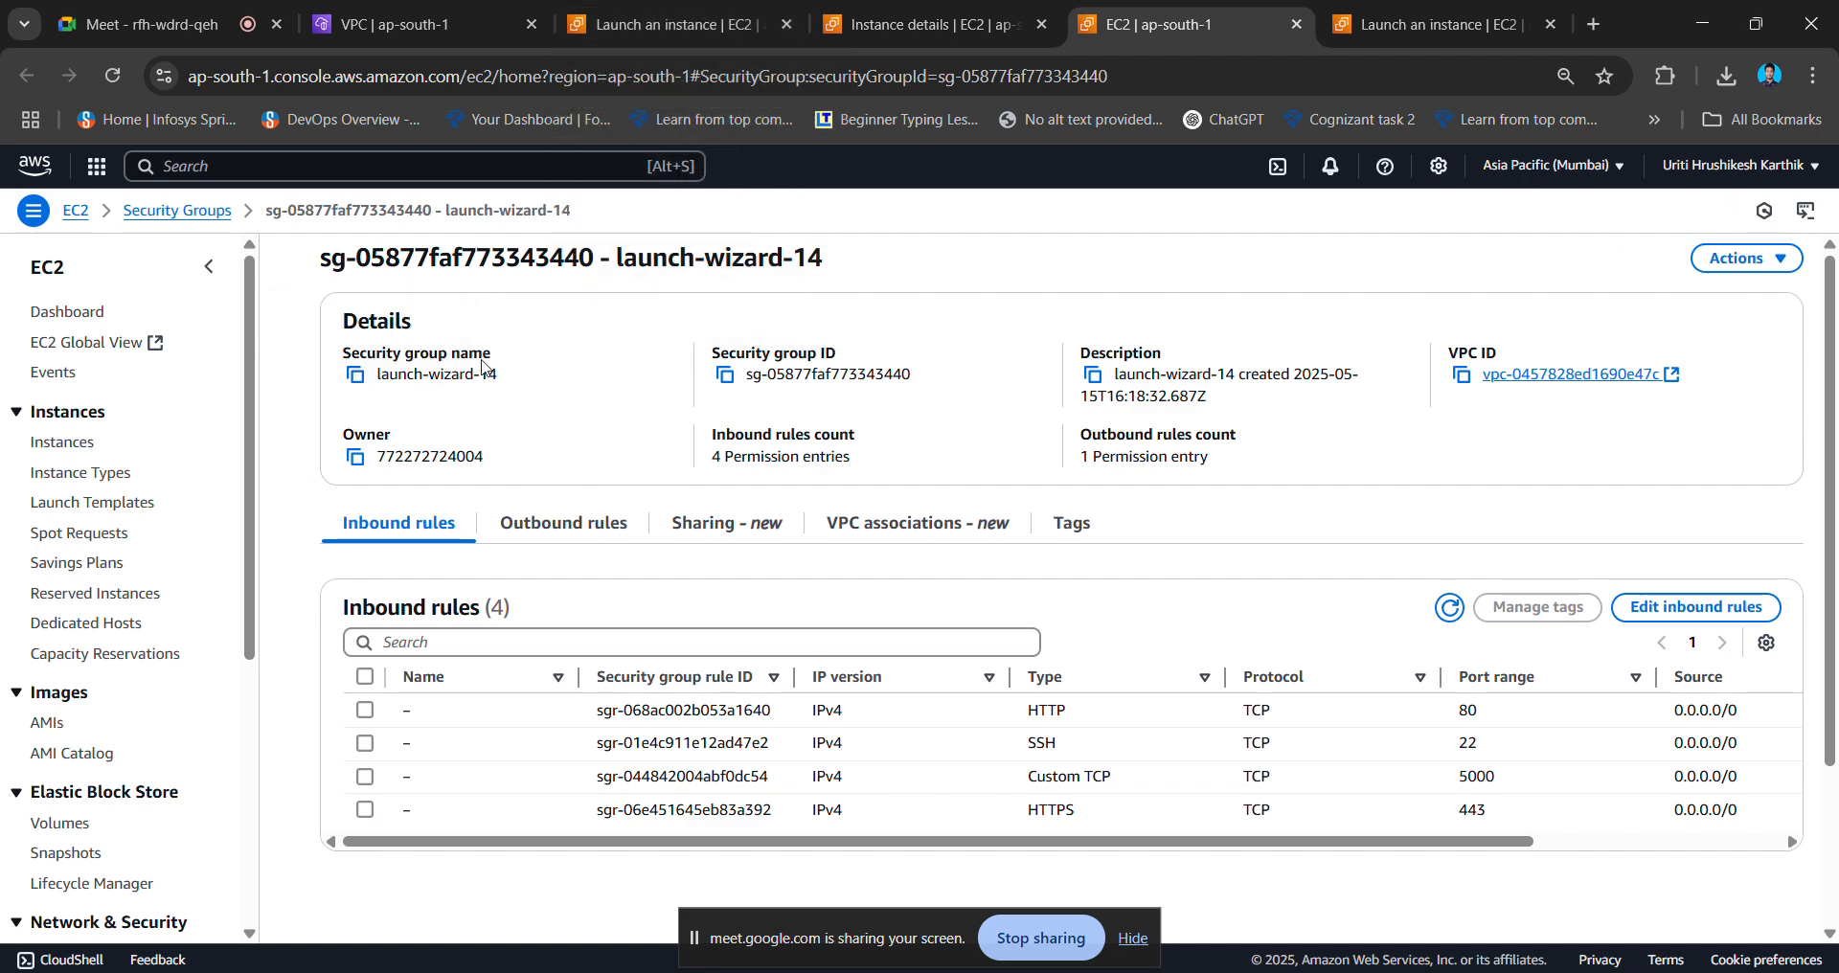
- Copy launch-wizard-14's group ID and name from its heading and return to instance2's launch form
drag(314, 265, 842, 271)
key(ctrl+c)
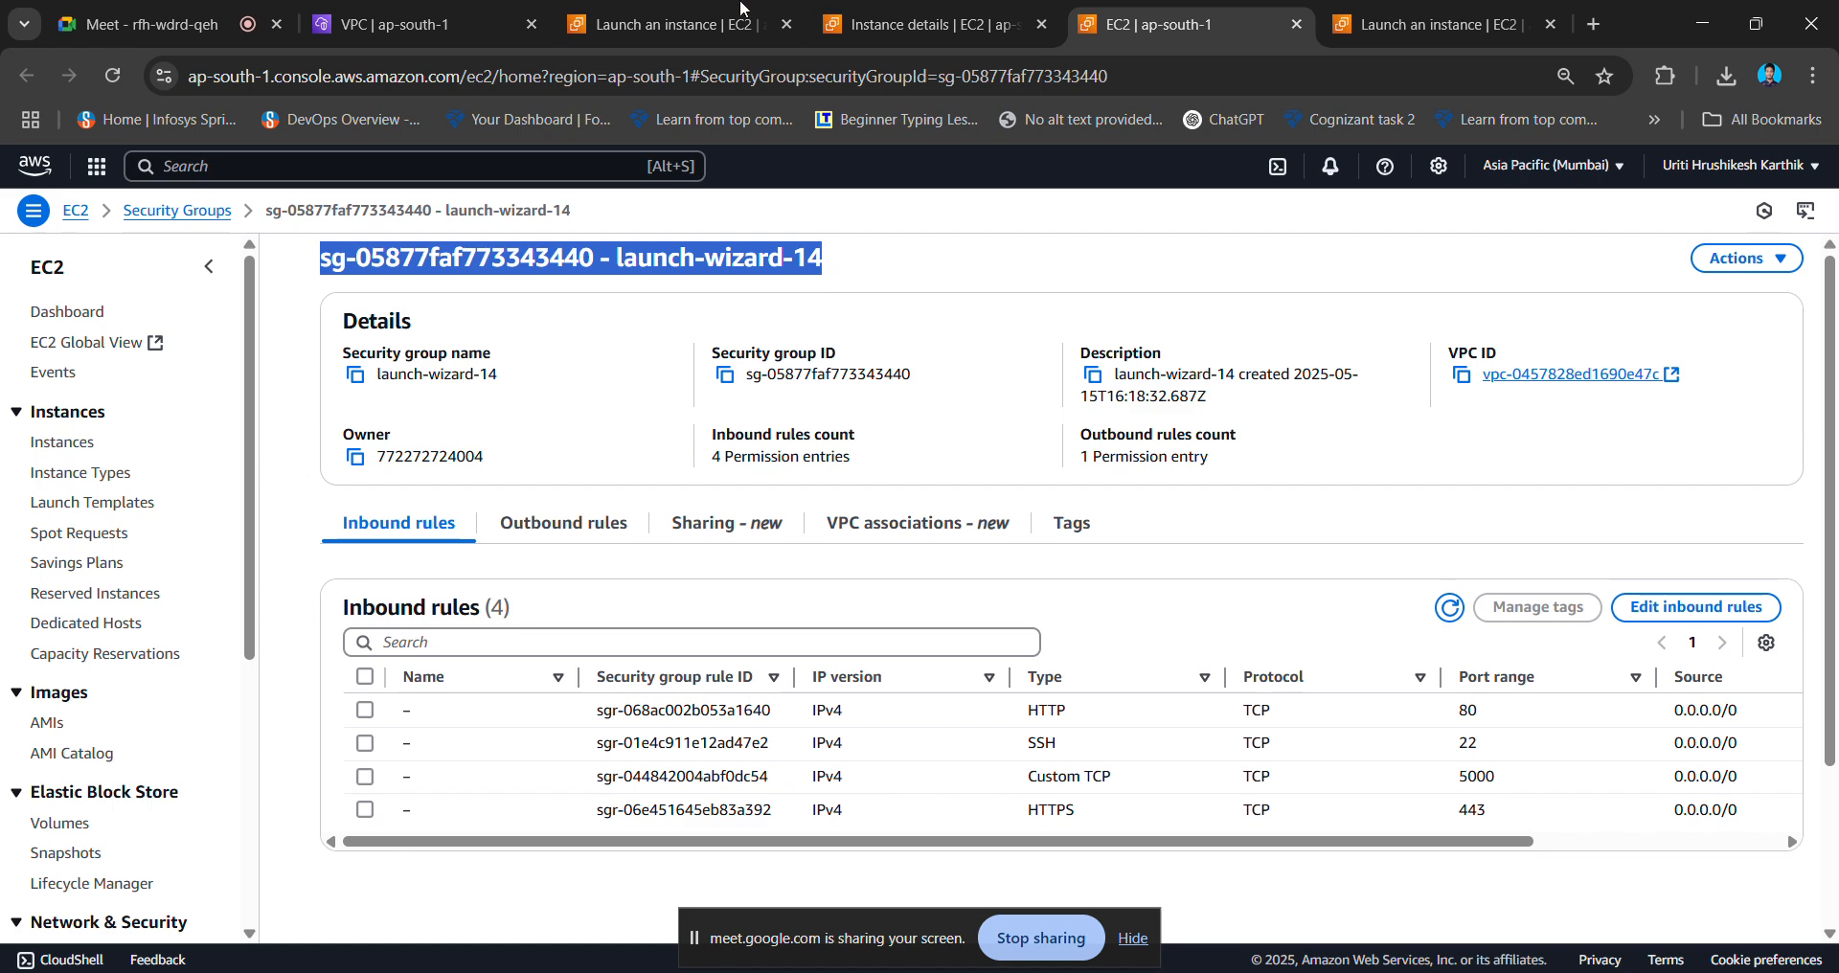
click(673, 12)
click(1344, 13)
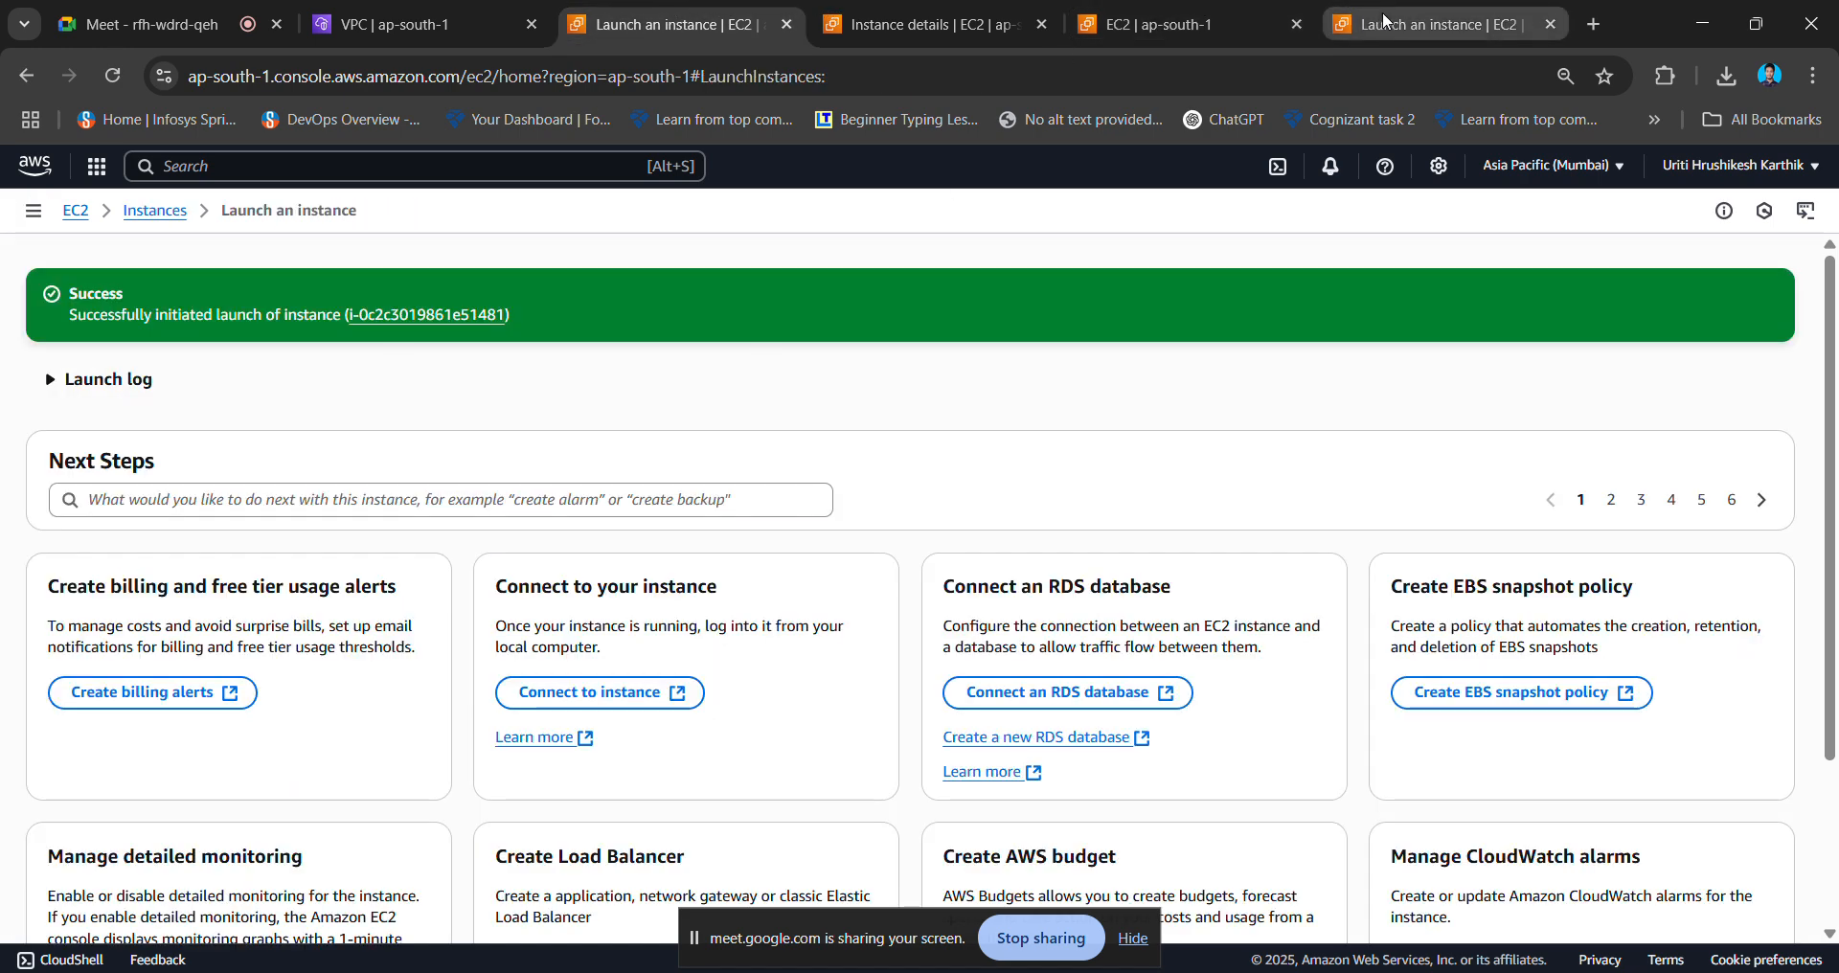
scroll(316, 436, up, 2)
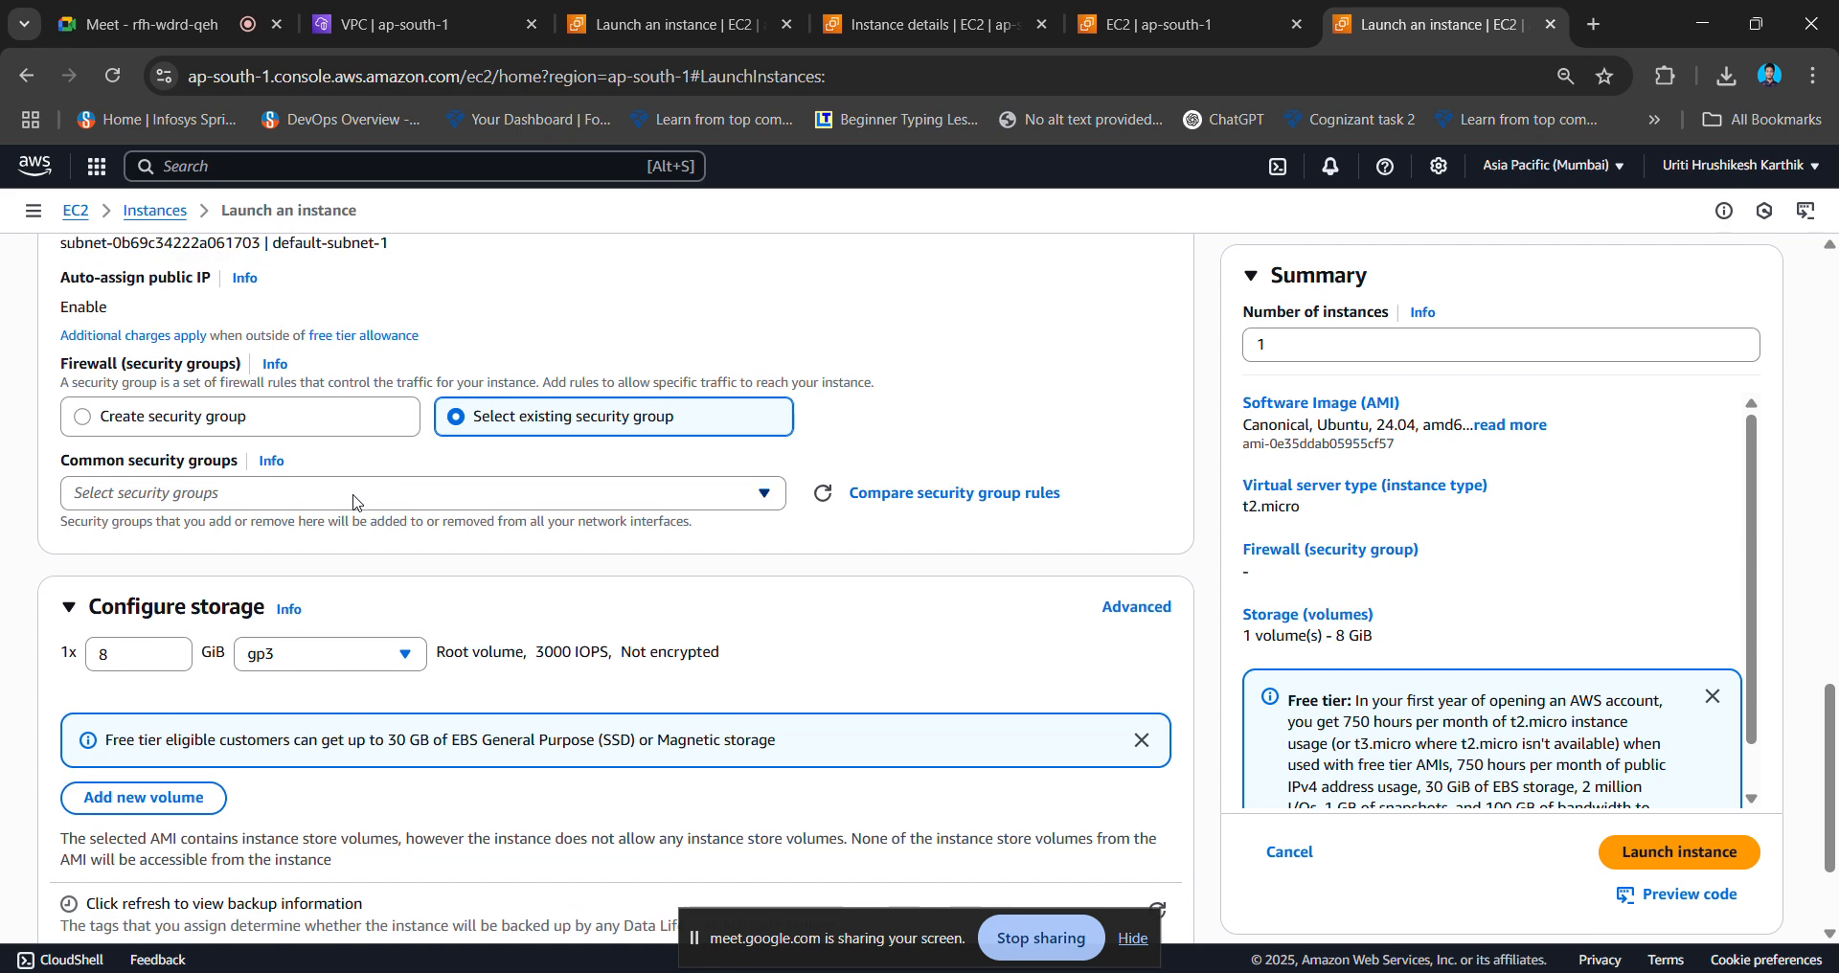
- Search the existing security groups by launch-wizard-14's group ID, then clear the search and browse all groups
click(360, 496)
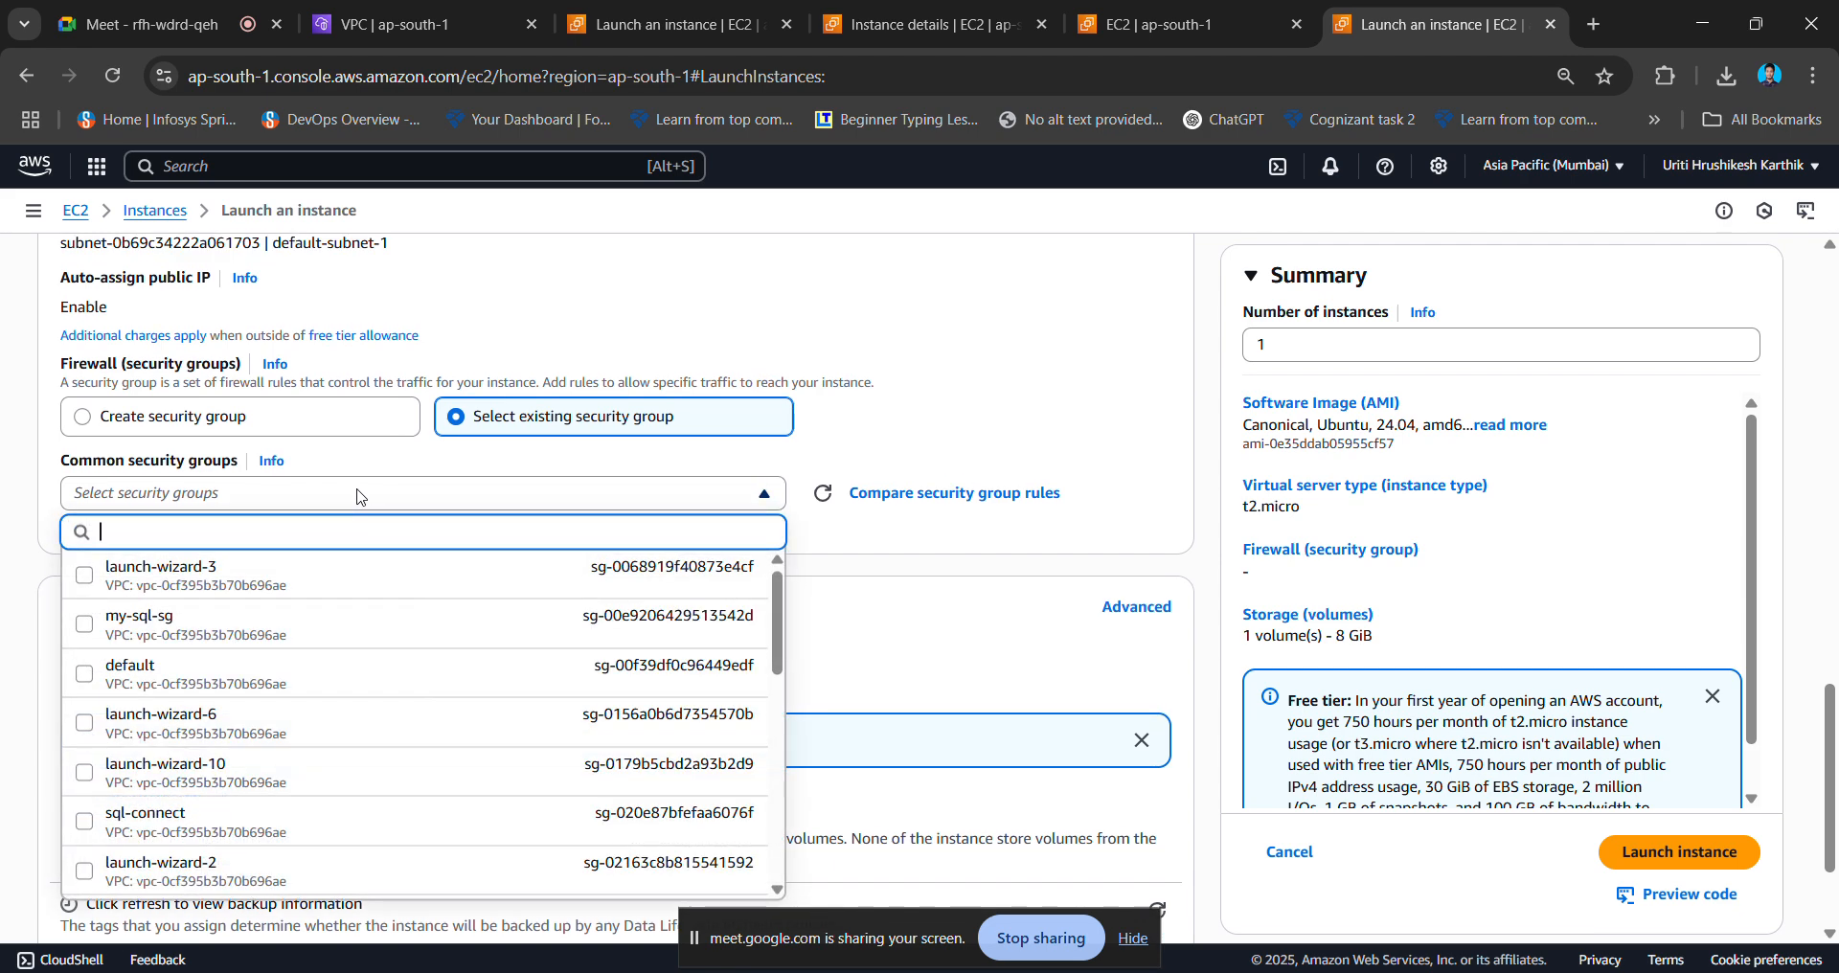
key(ctrl+v)
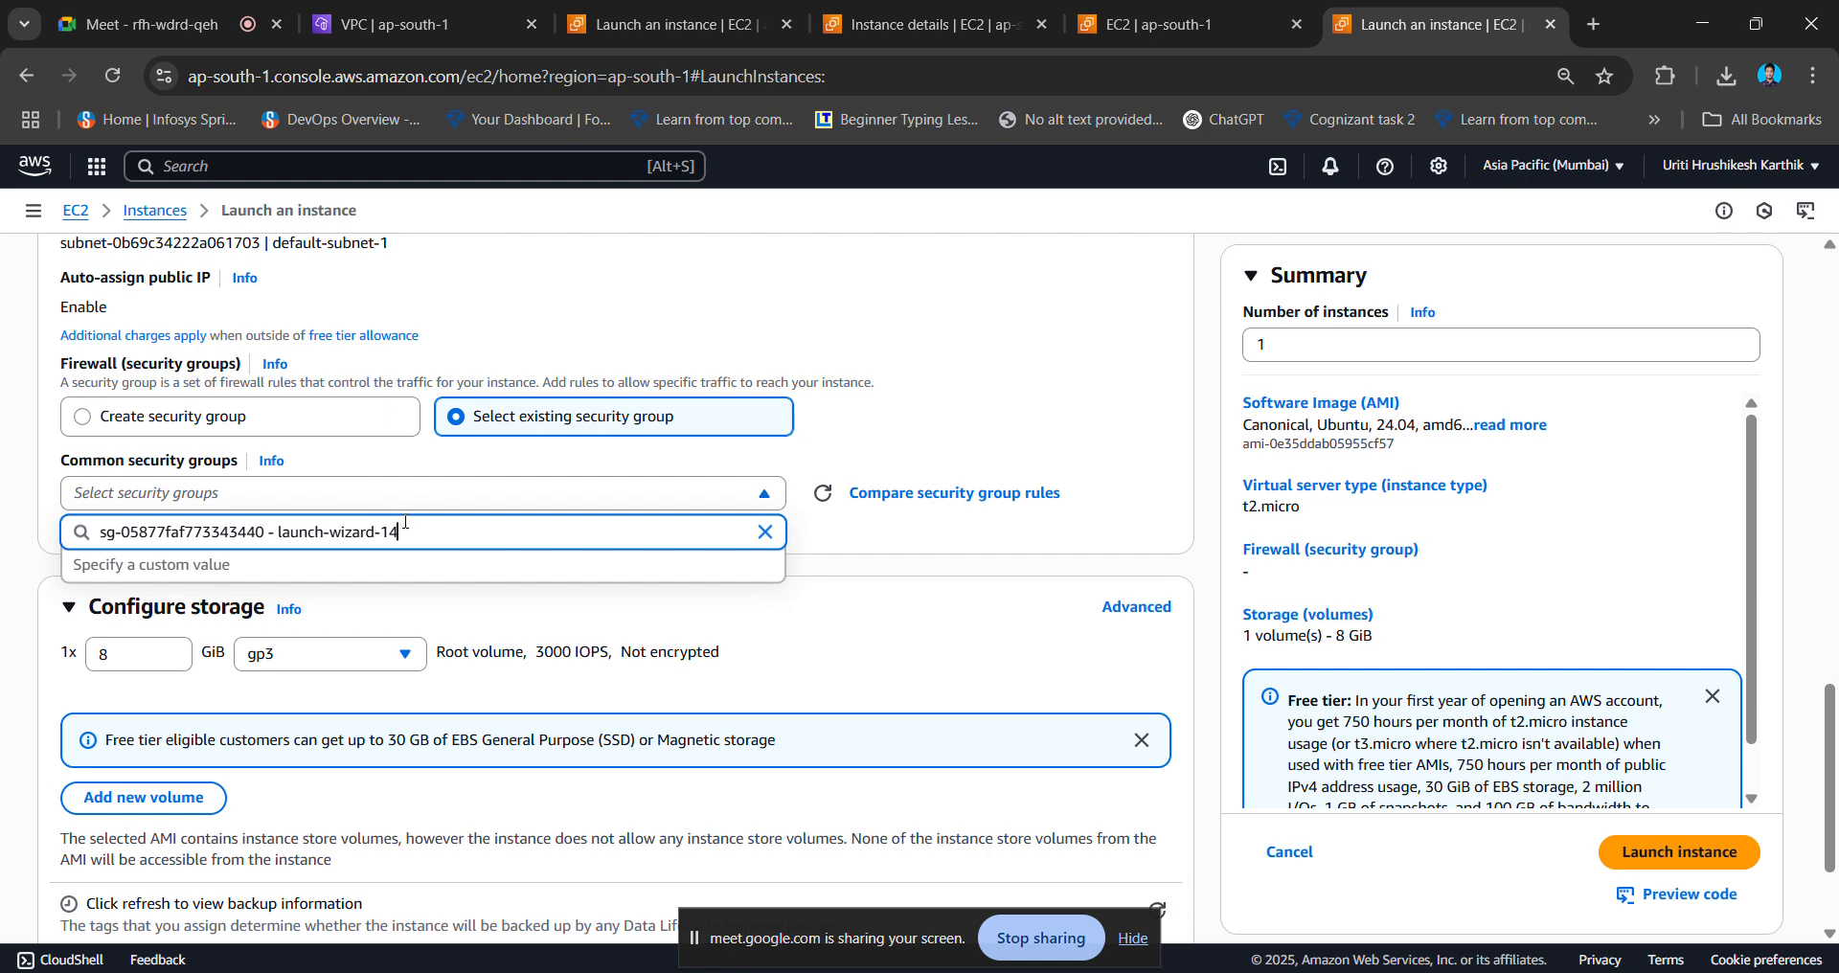
drag(415, 528, 63, 515)
key(BackSpace)
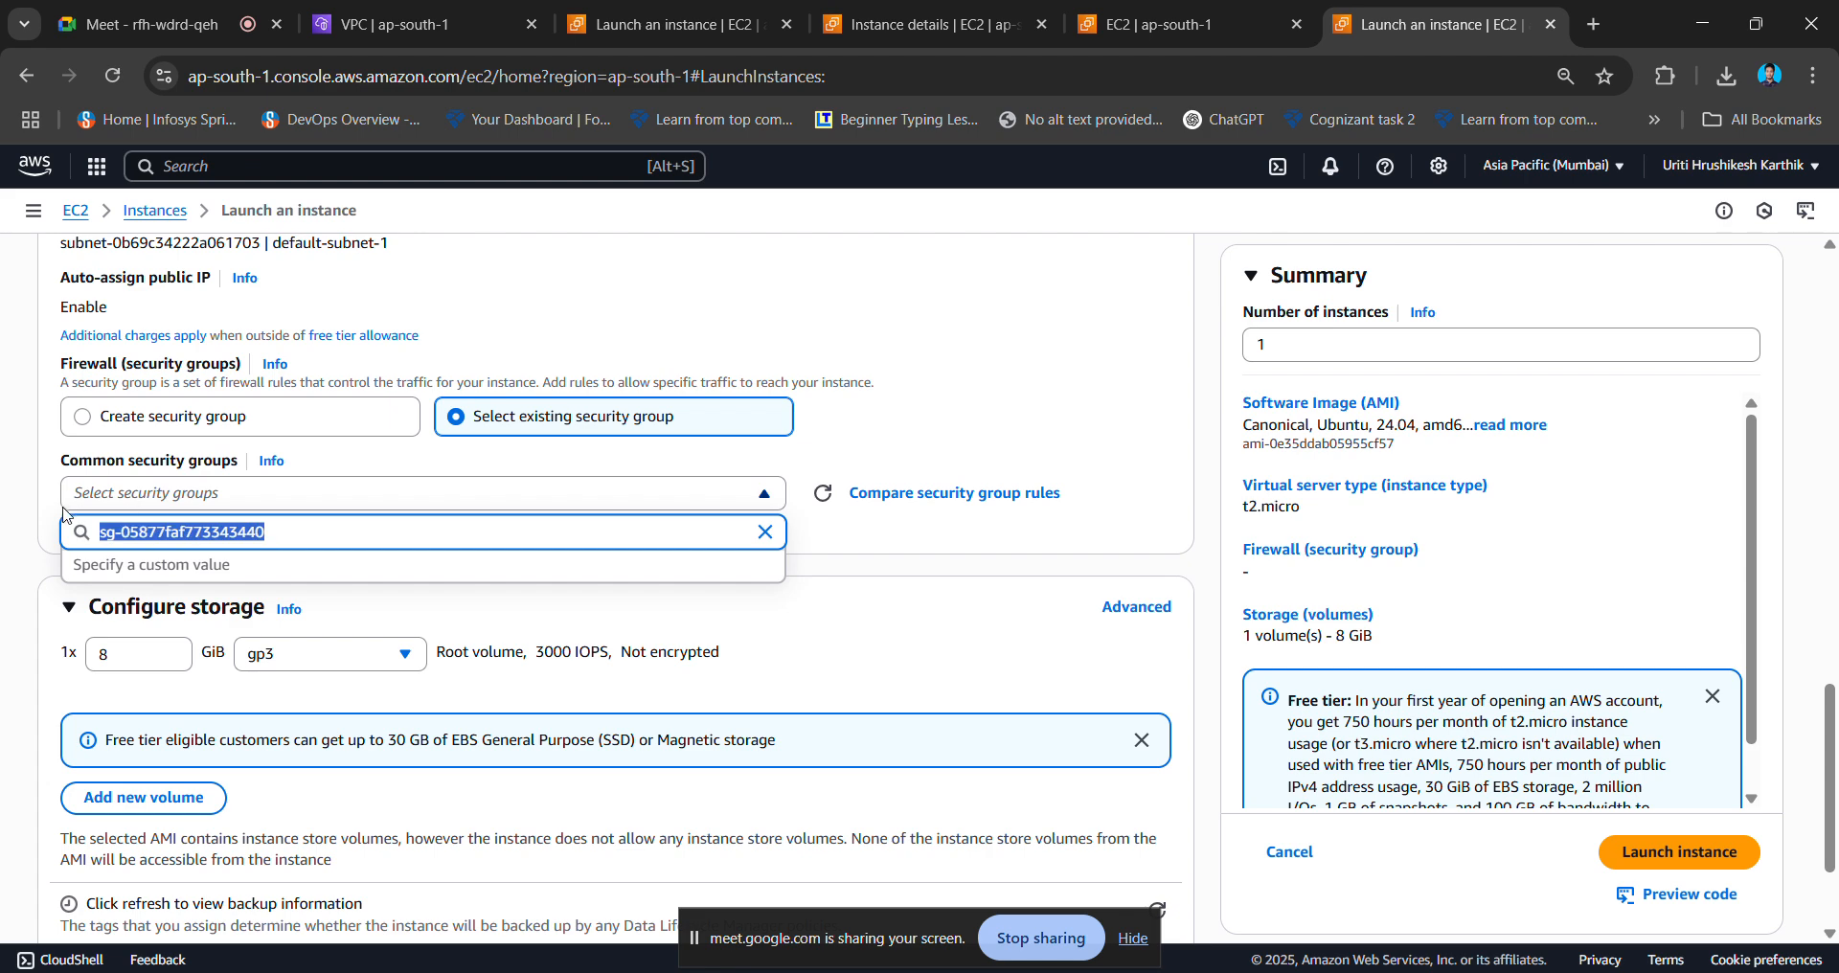
key(BackSpace)
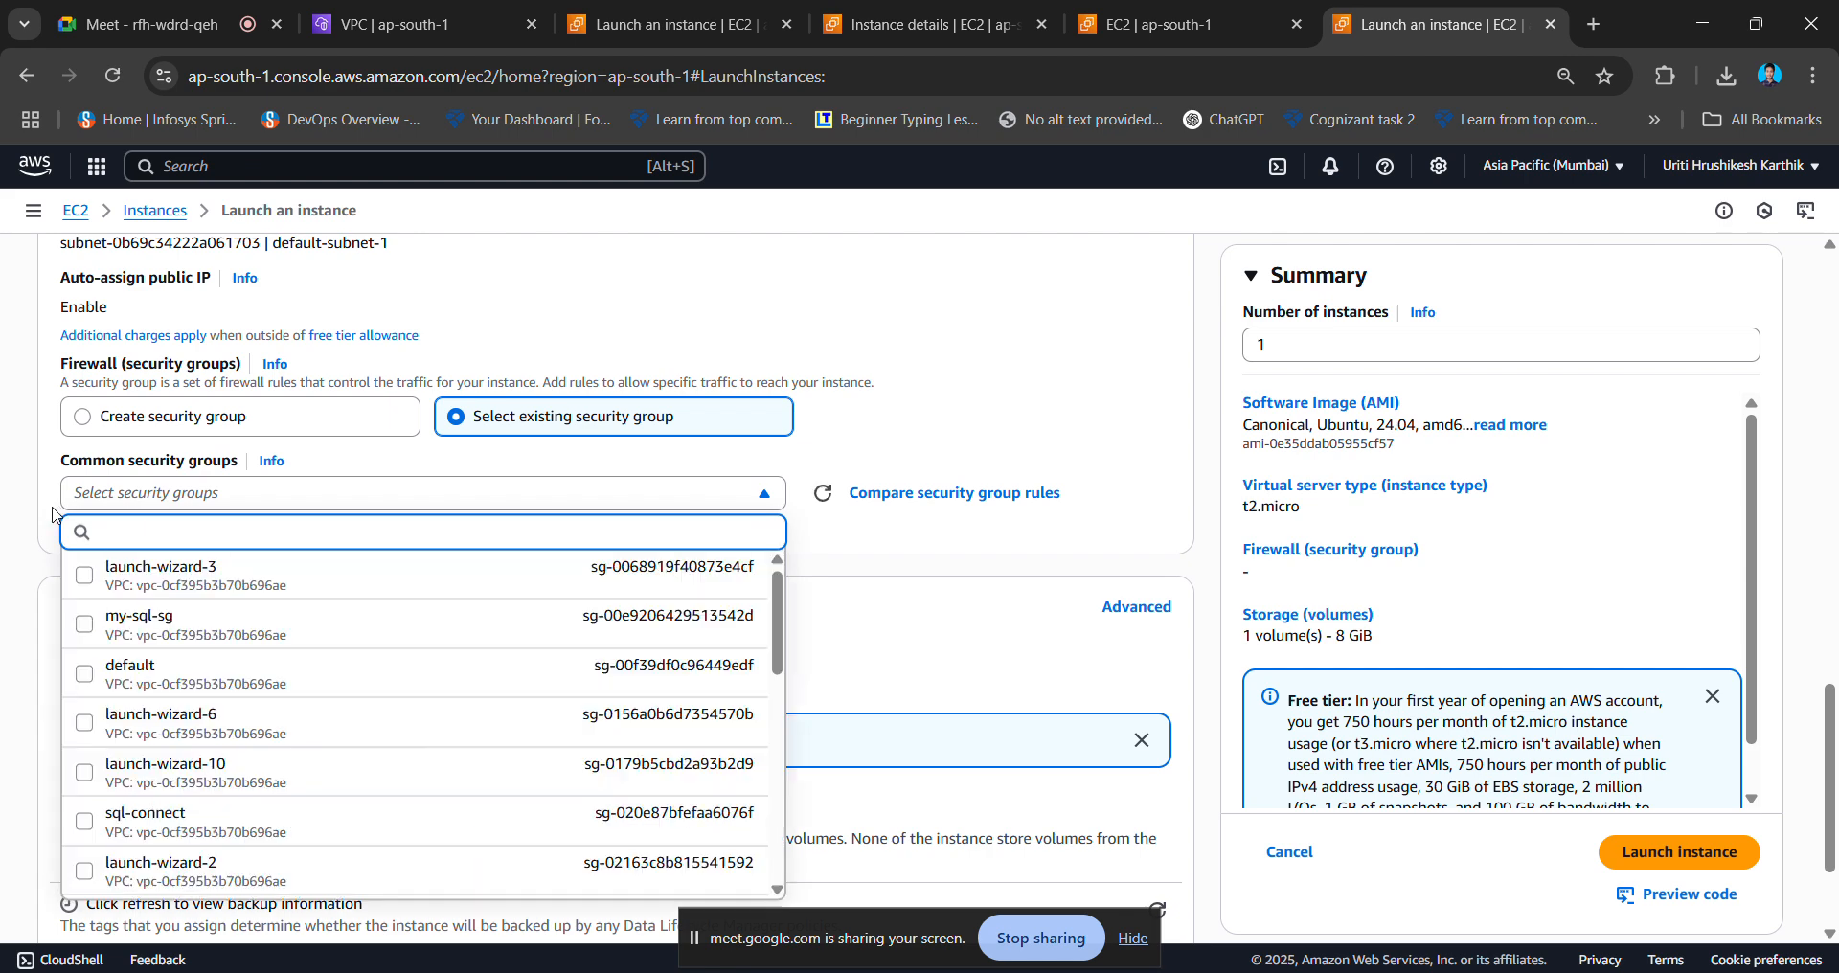
scroll(379, 627, up, 1)
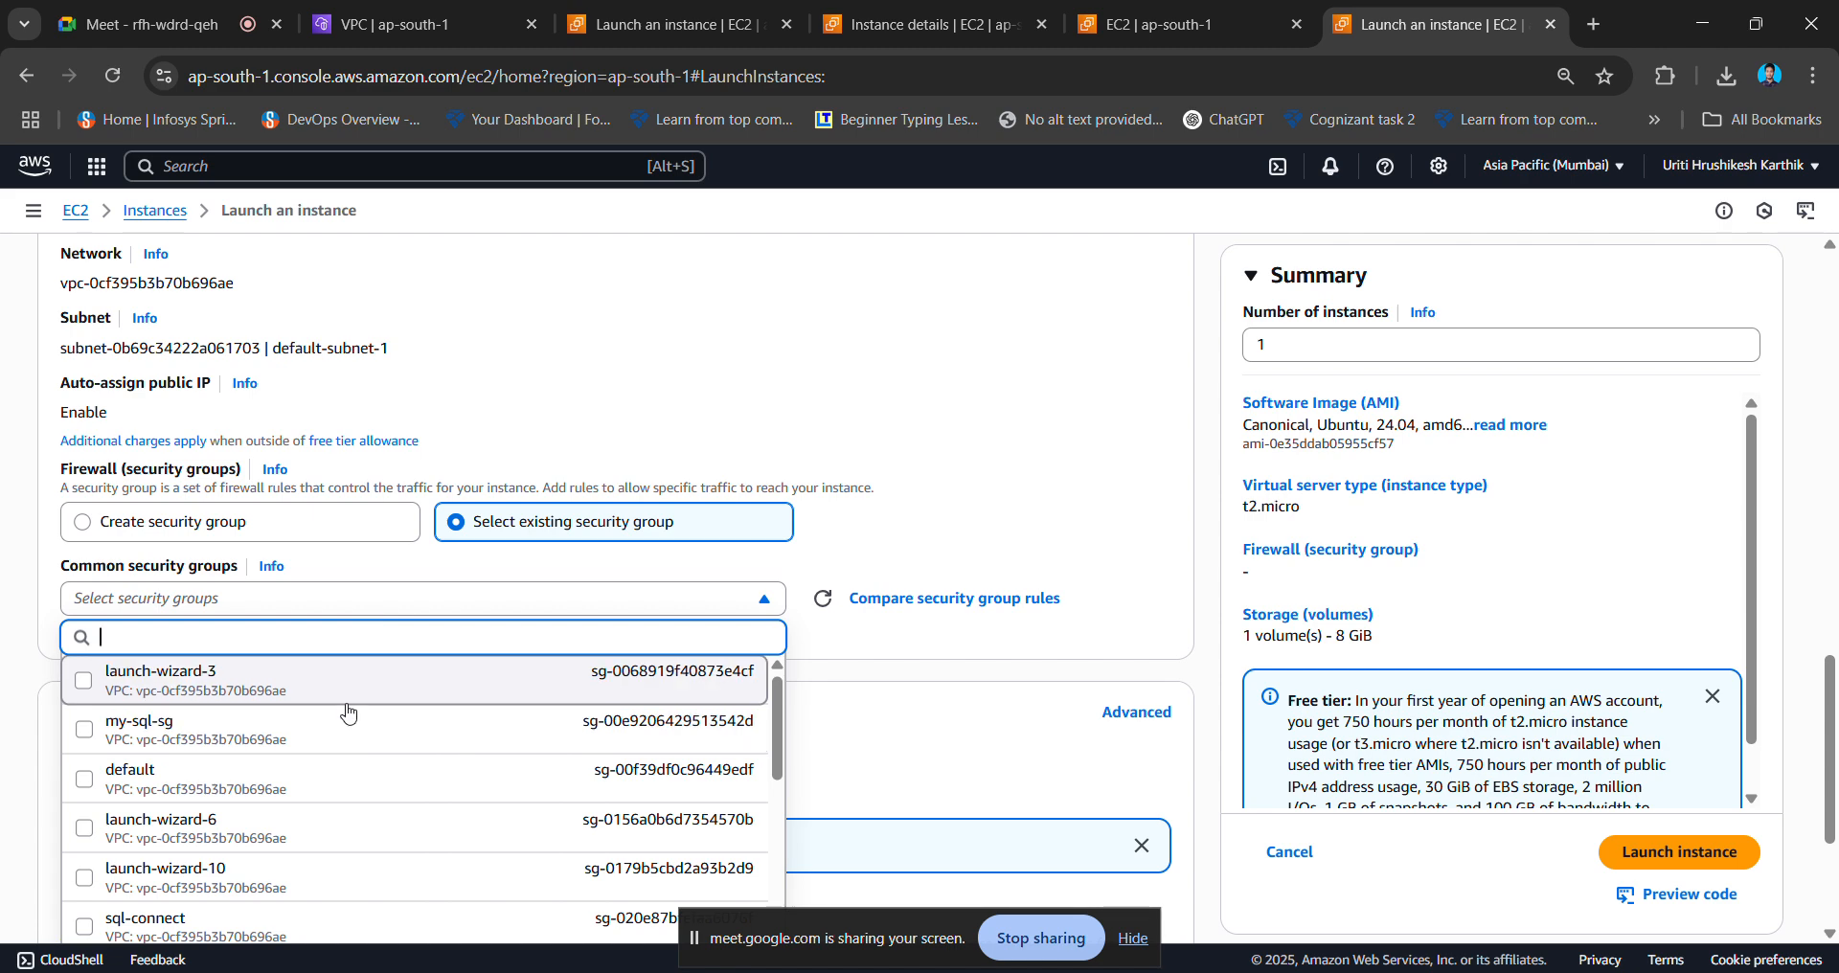
scroll(347, 713, down, 3)
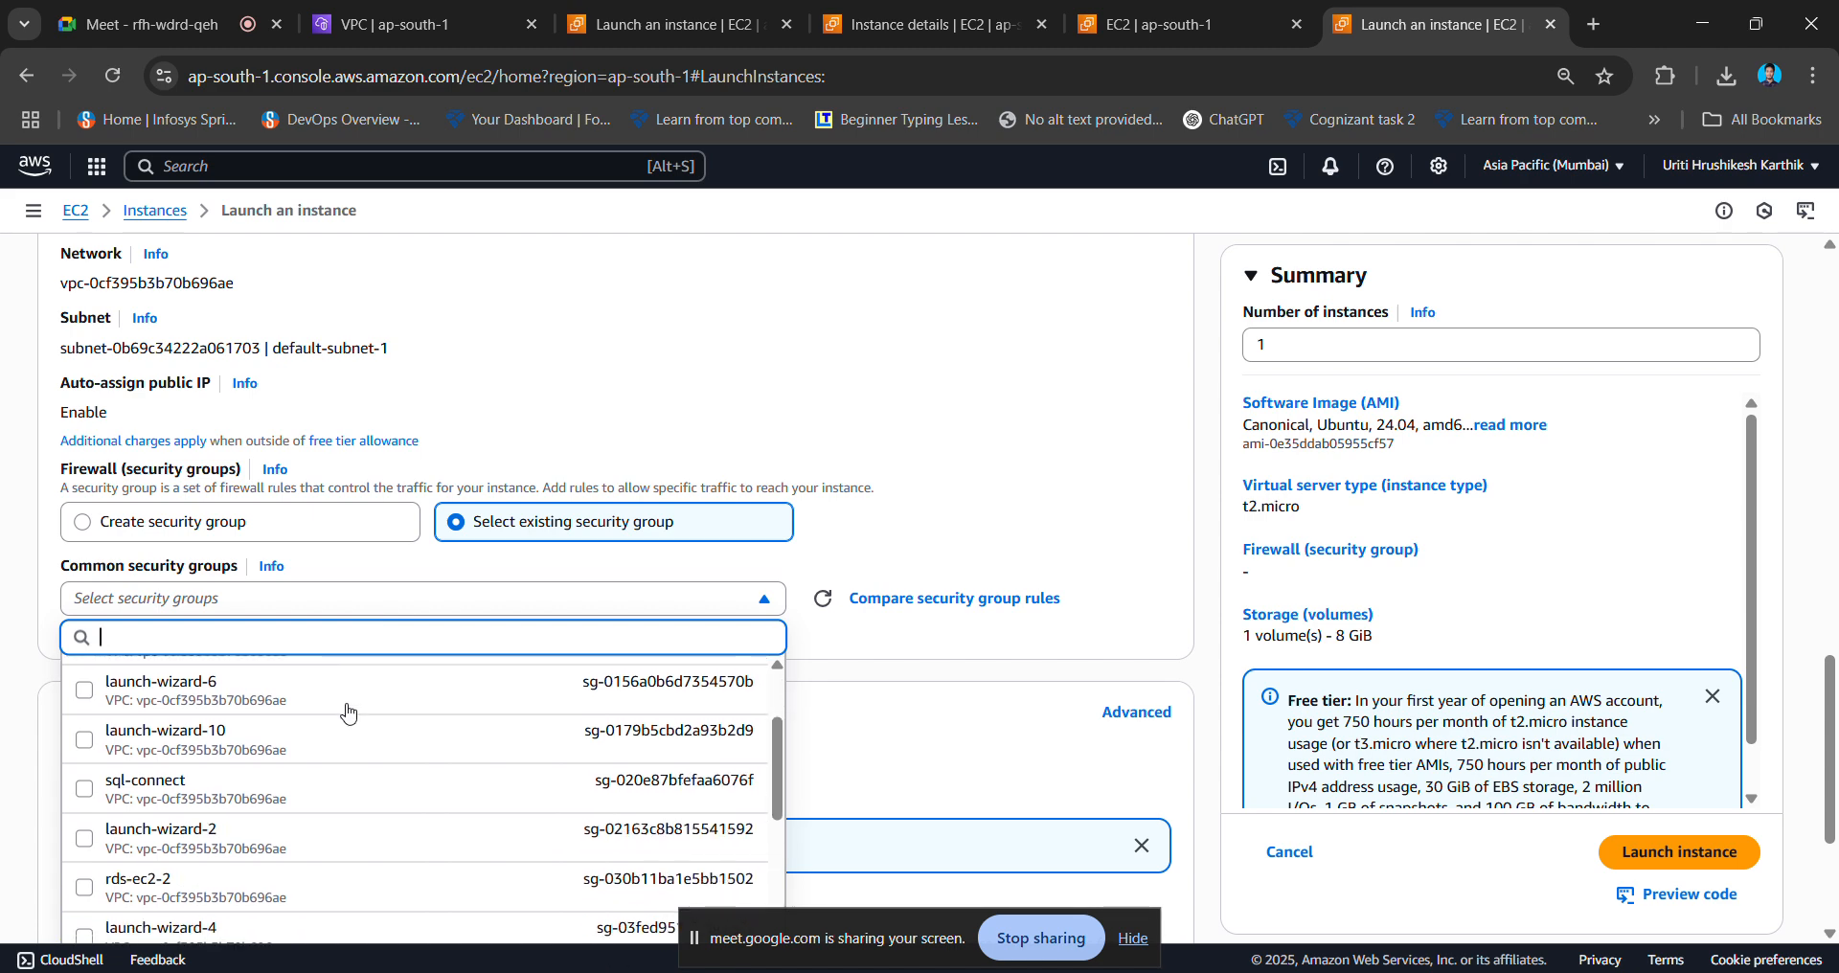
scroll(348, 712, down, 4)
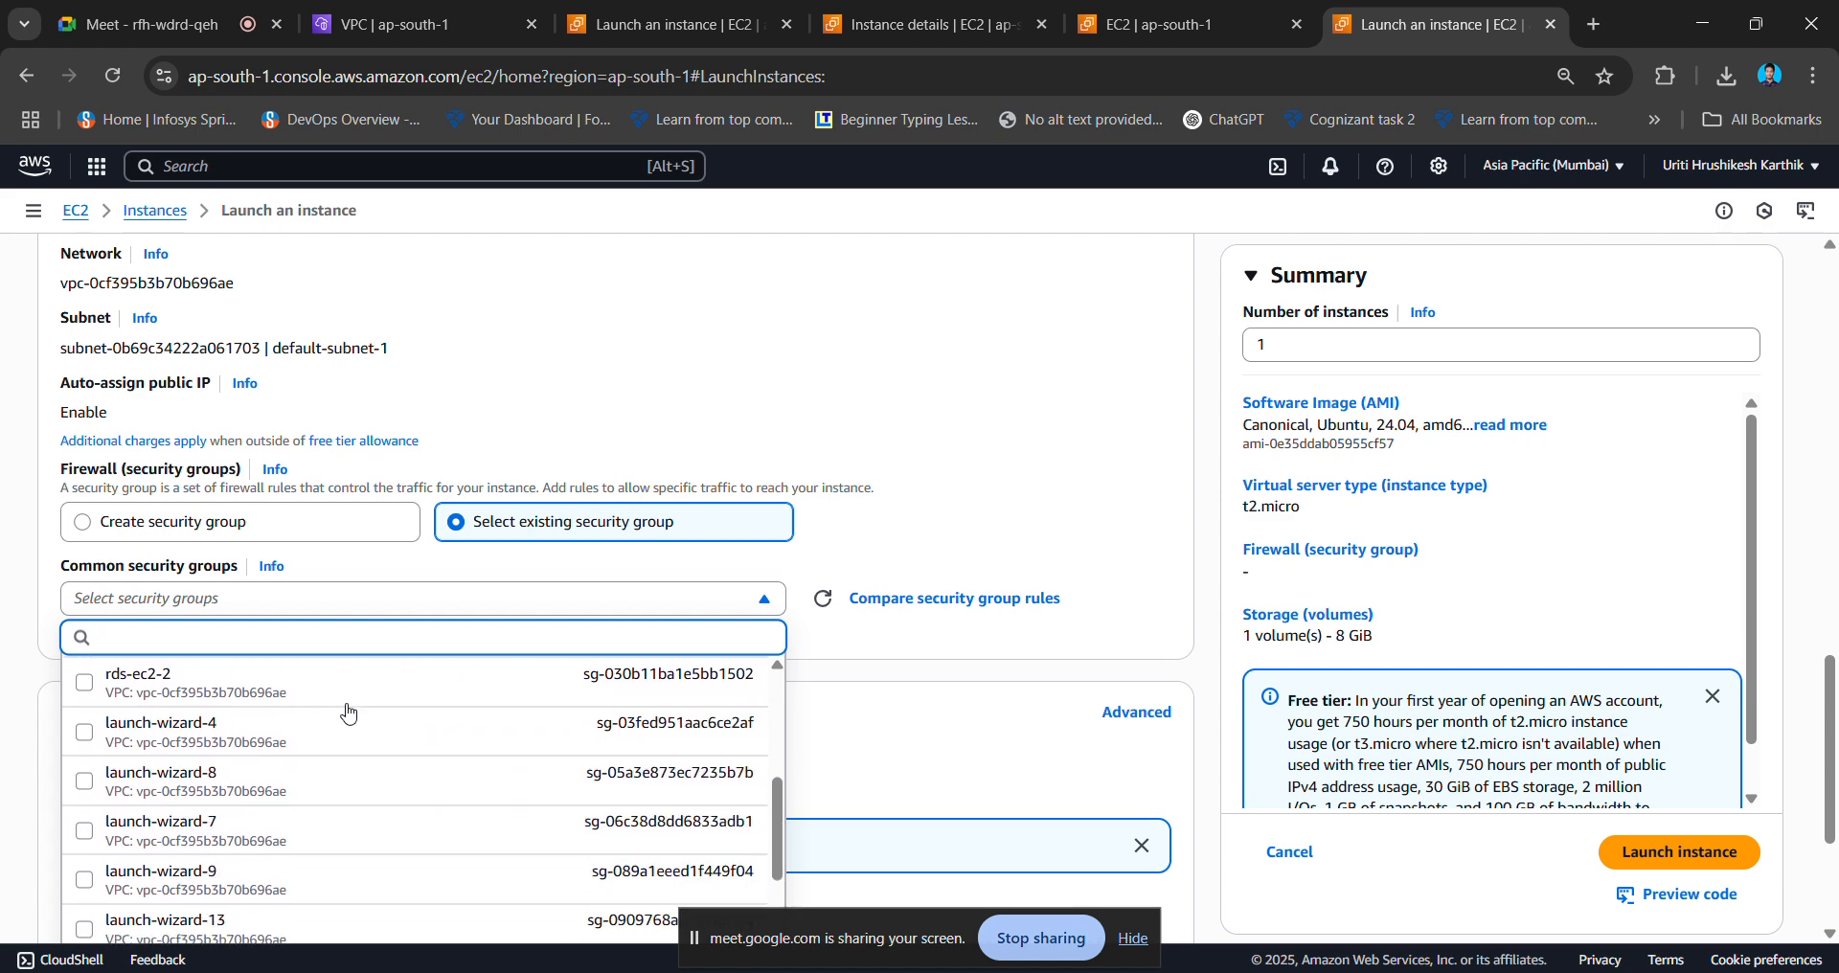
scroll(347, 712, down, 6)
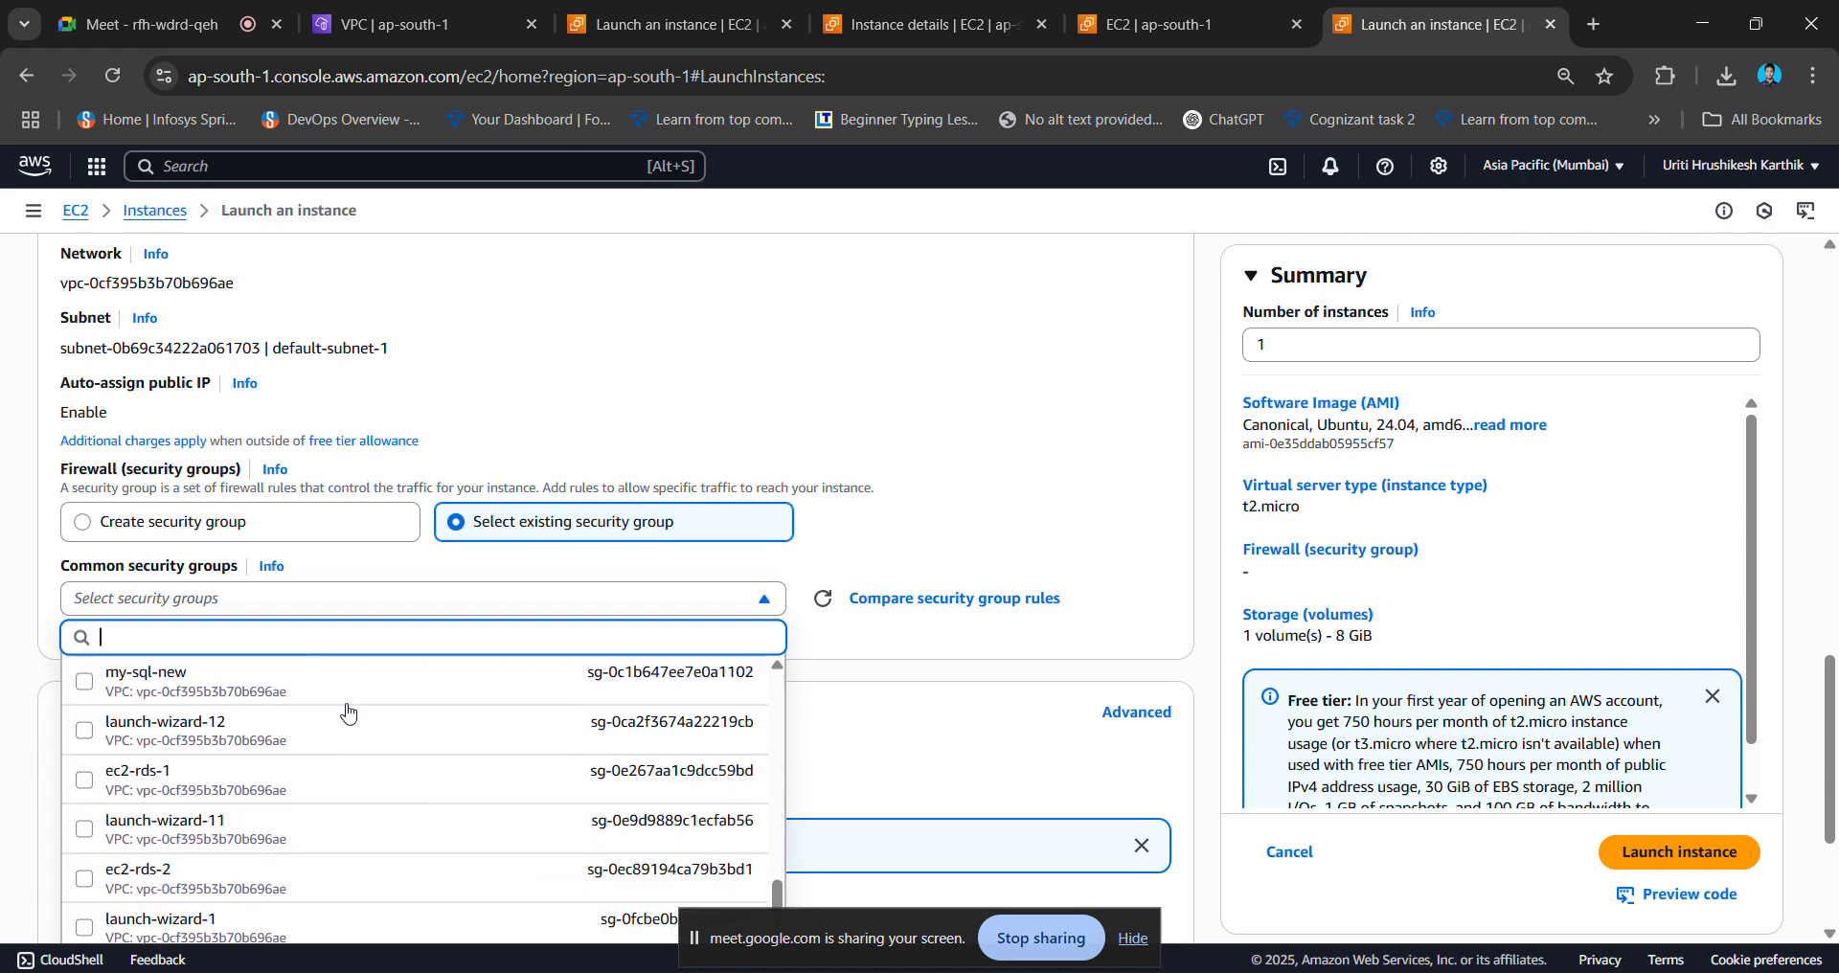
scroll(348, 713, up, 15)
scroll(348, 713, down, 12)
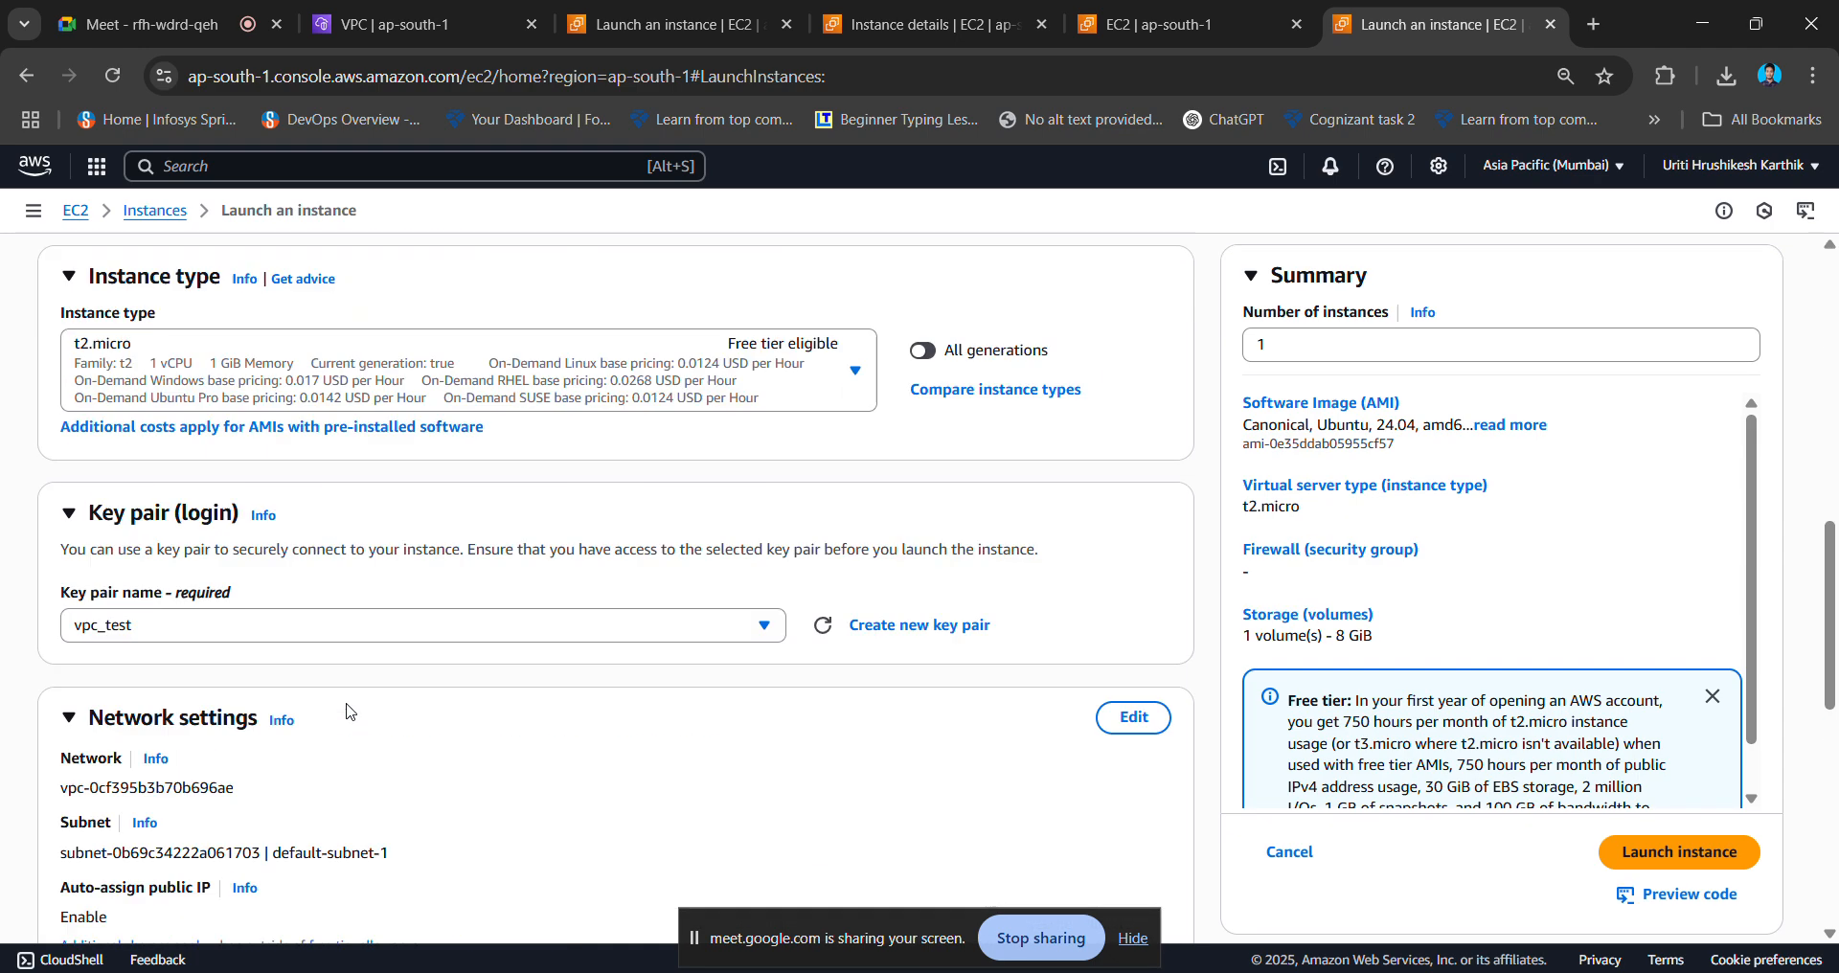
click(967, 551)
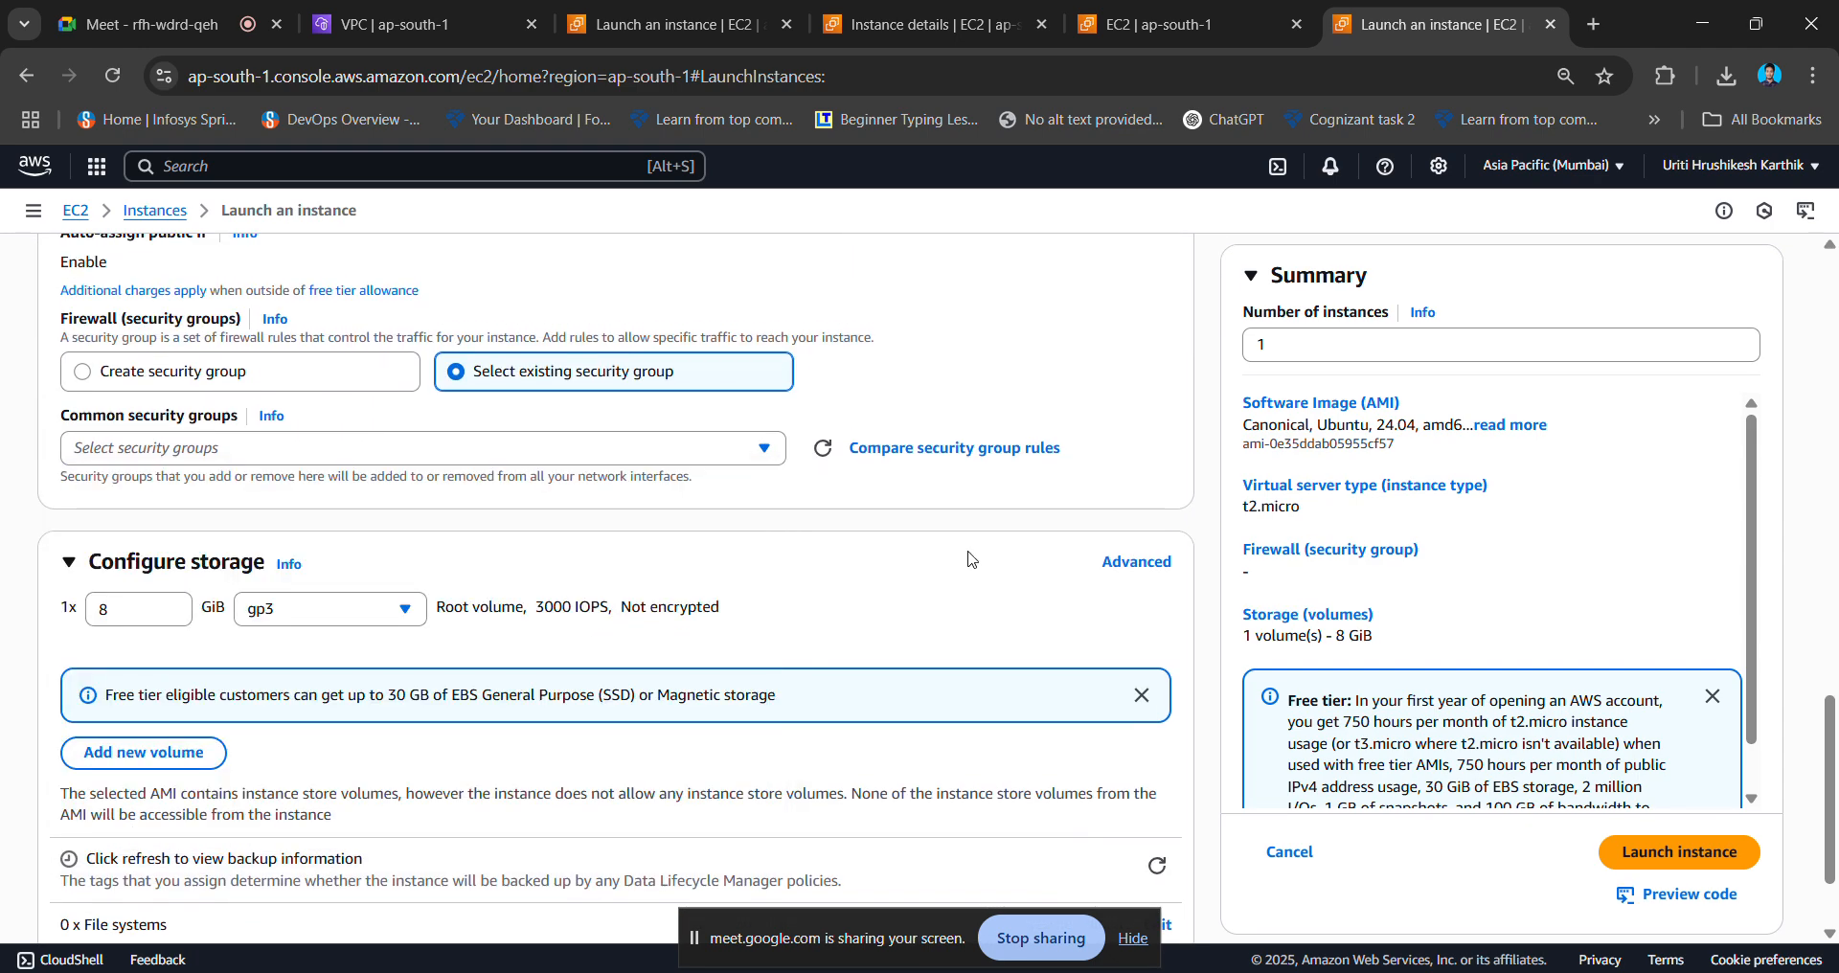
click(293, 373)
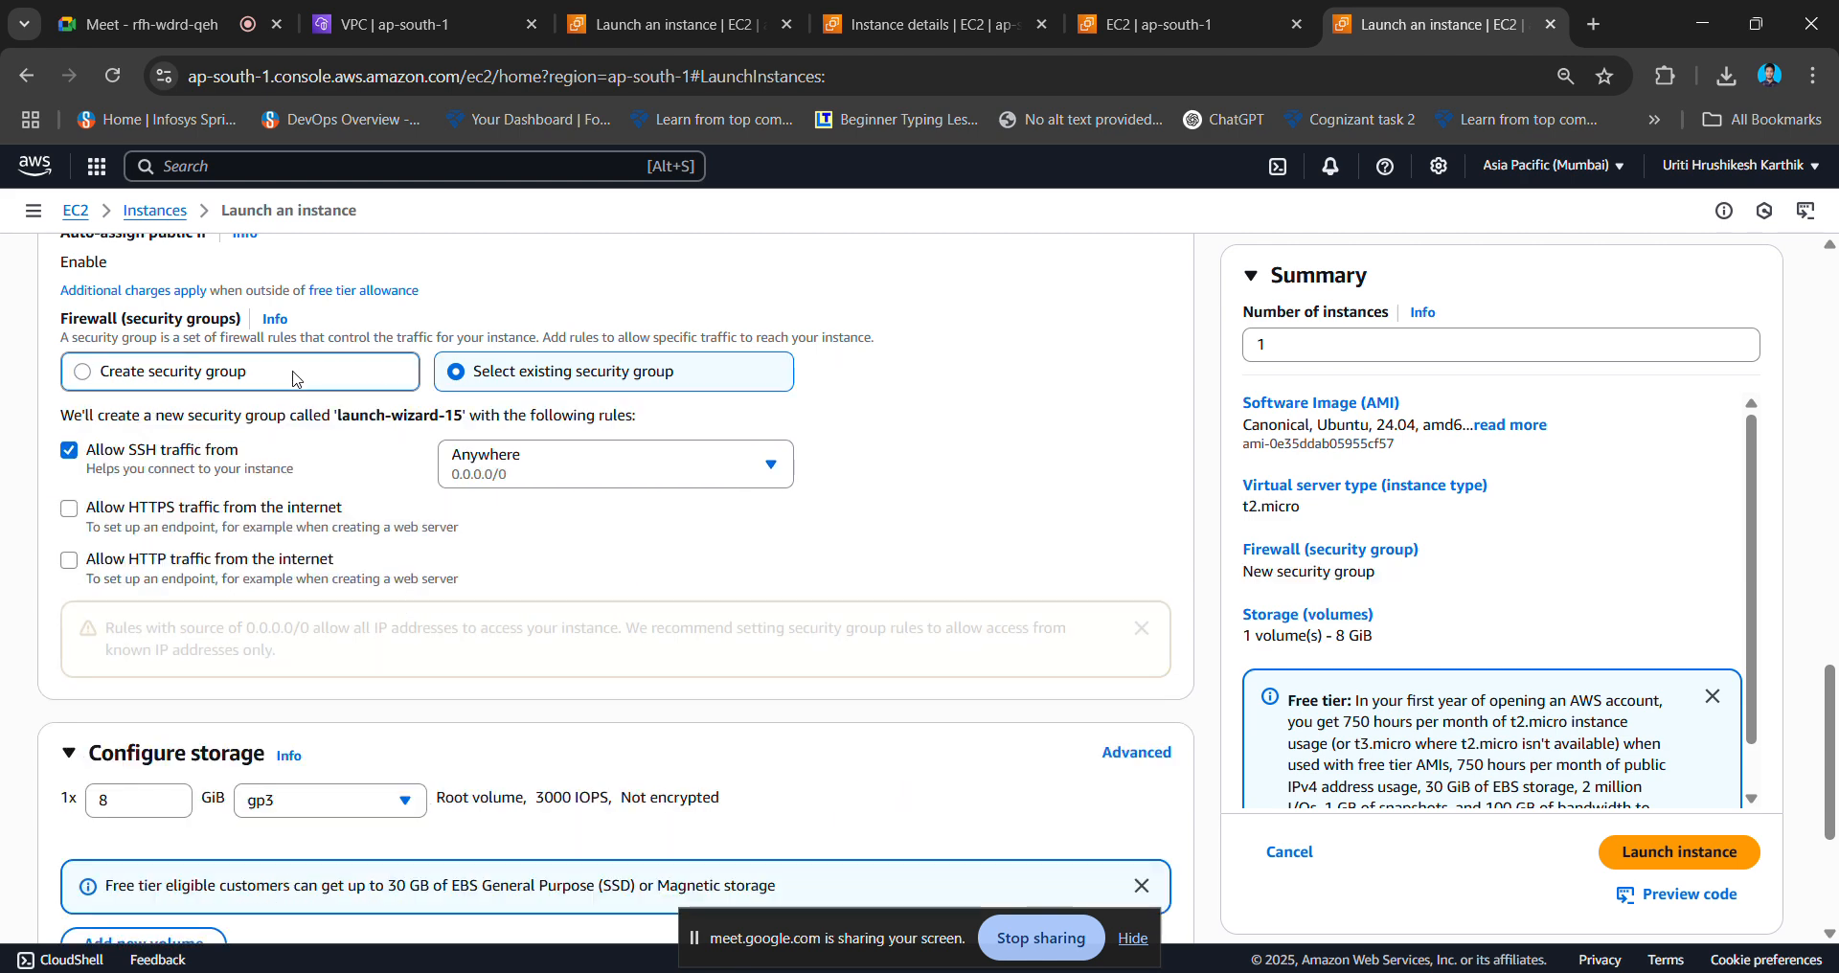
click(476, 384)
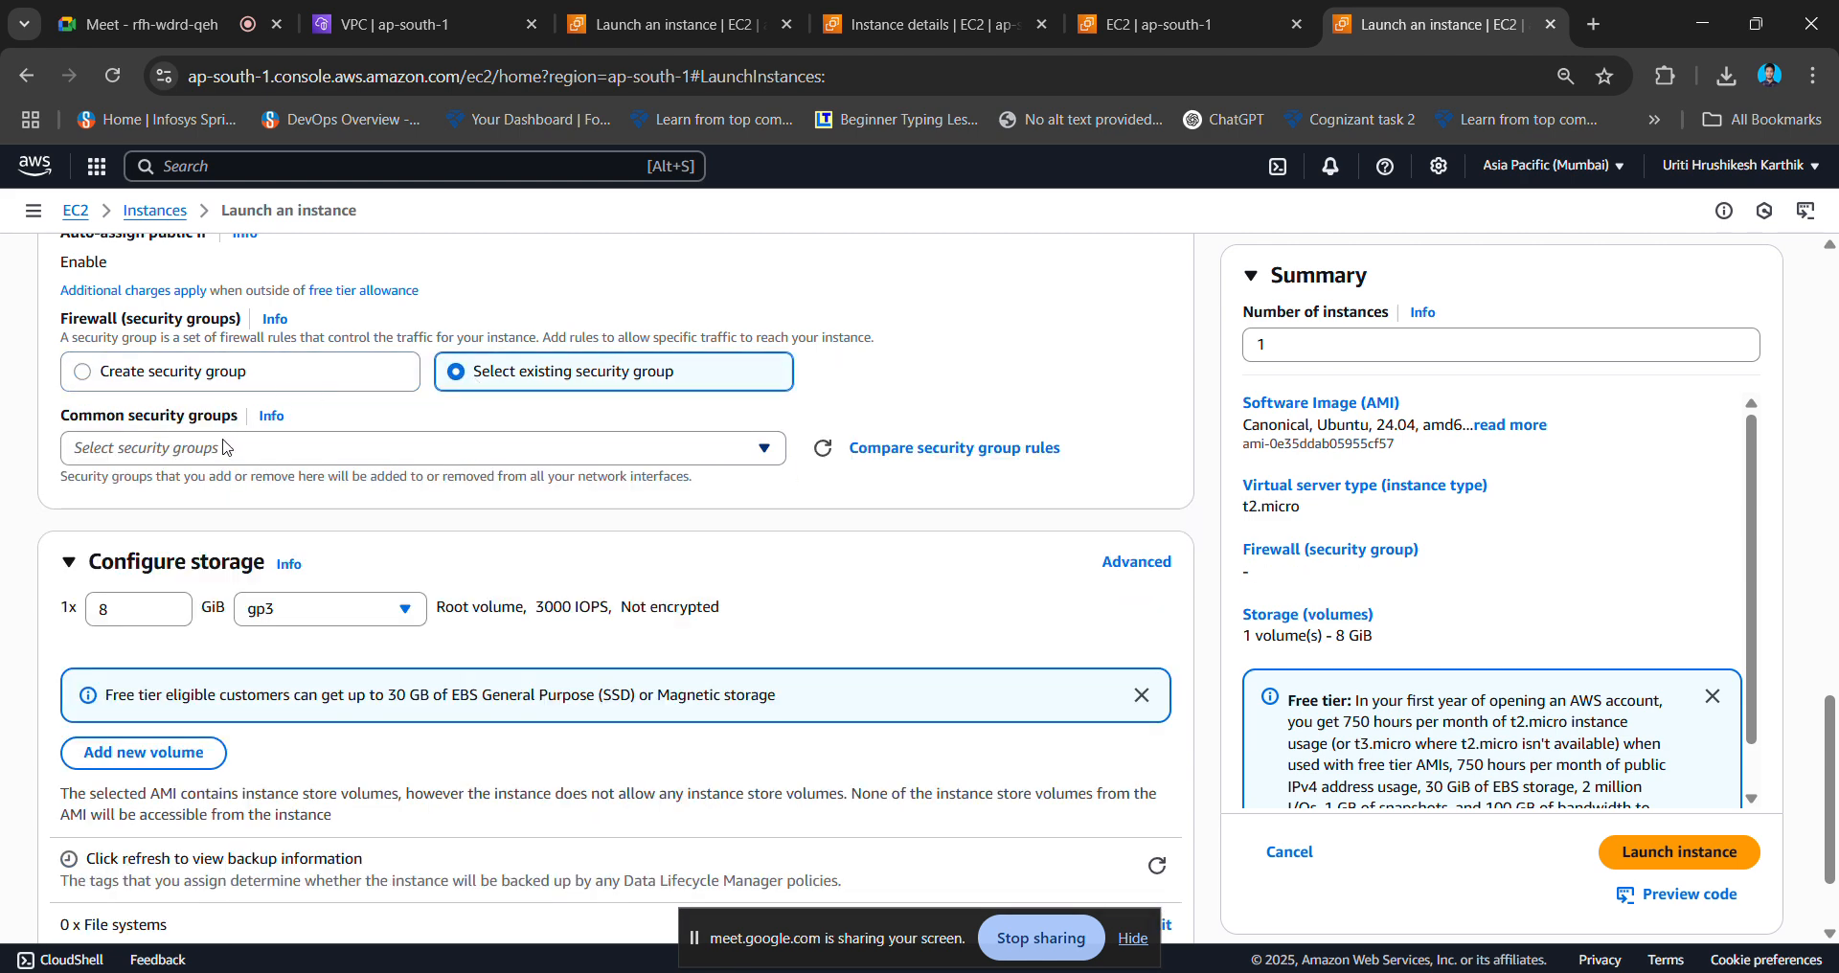
click(226, 447)
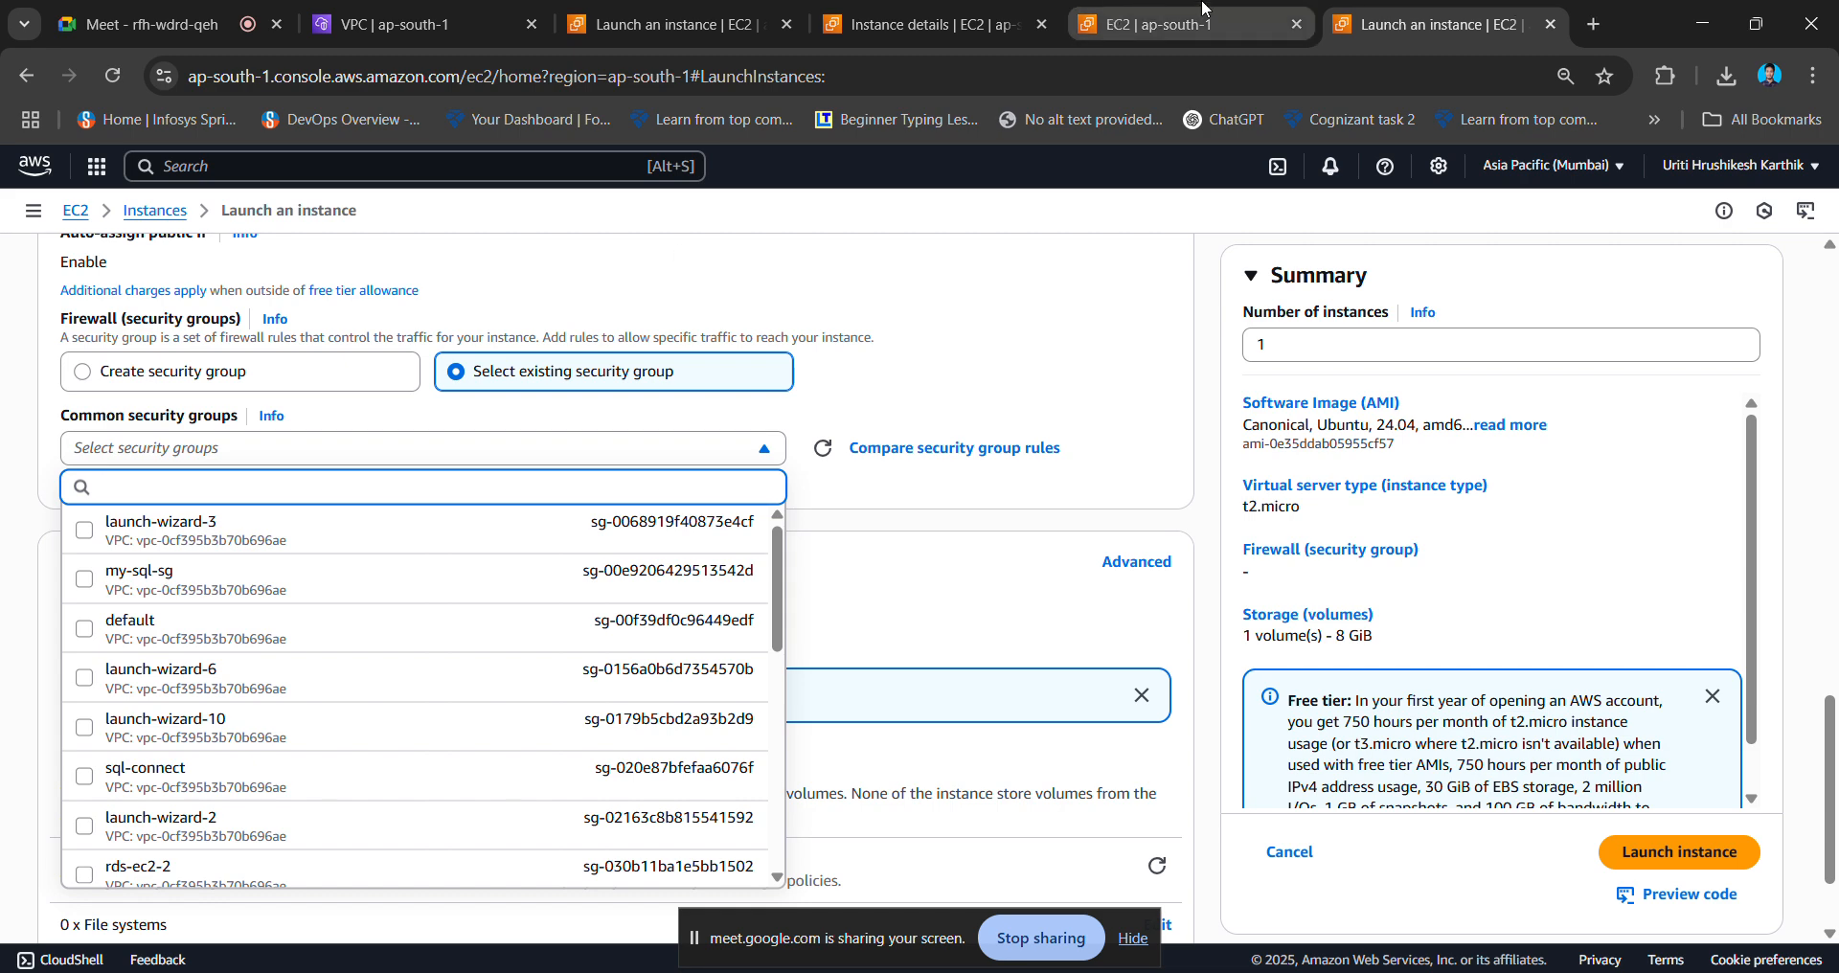
click(1184, 29)
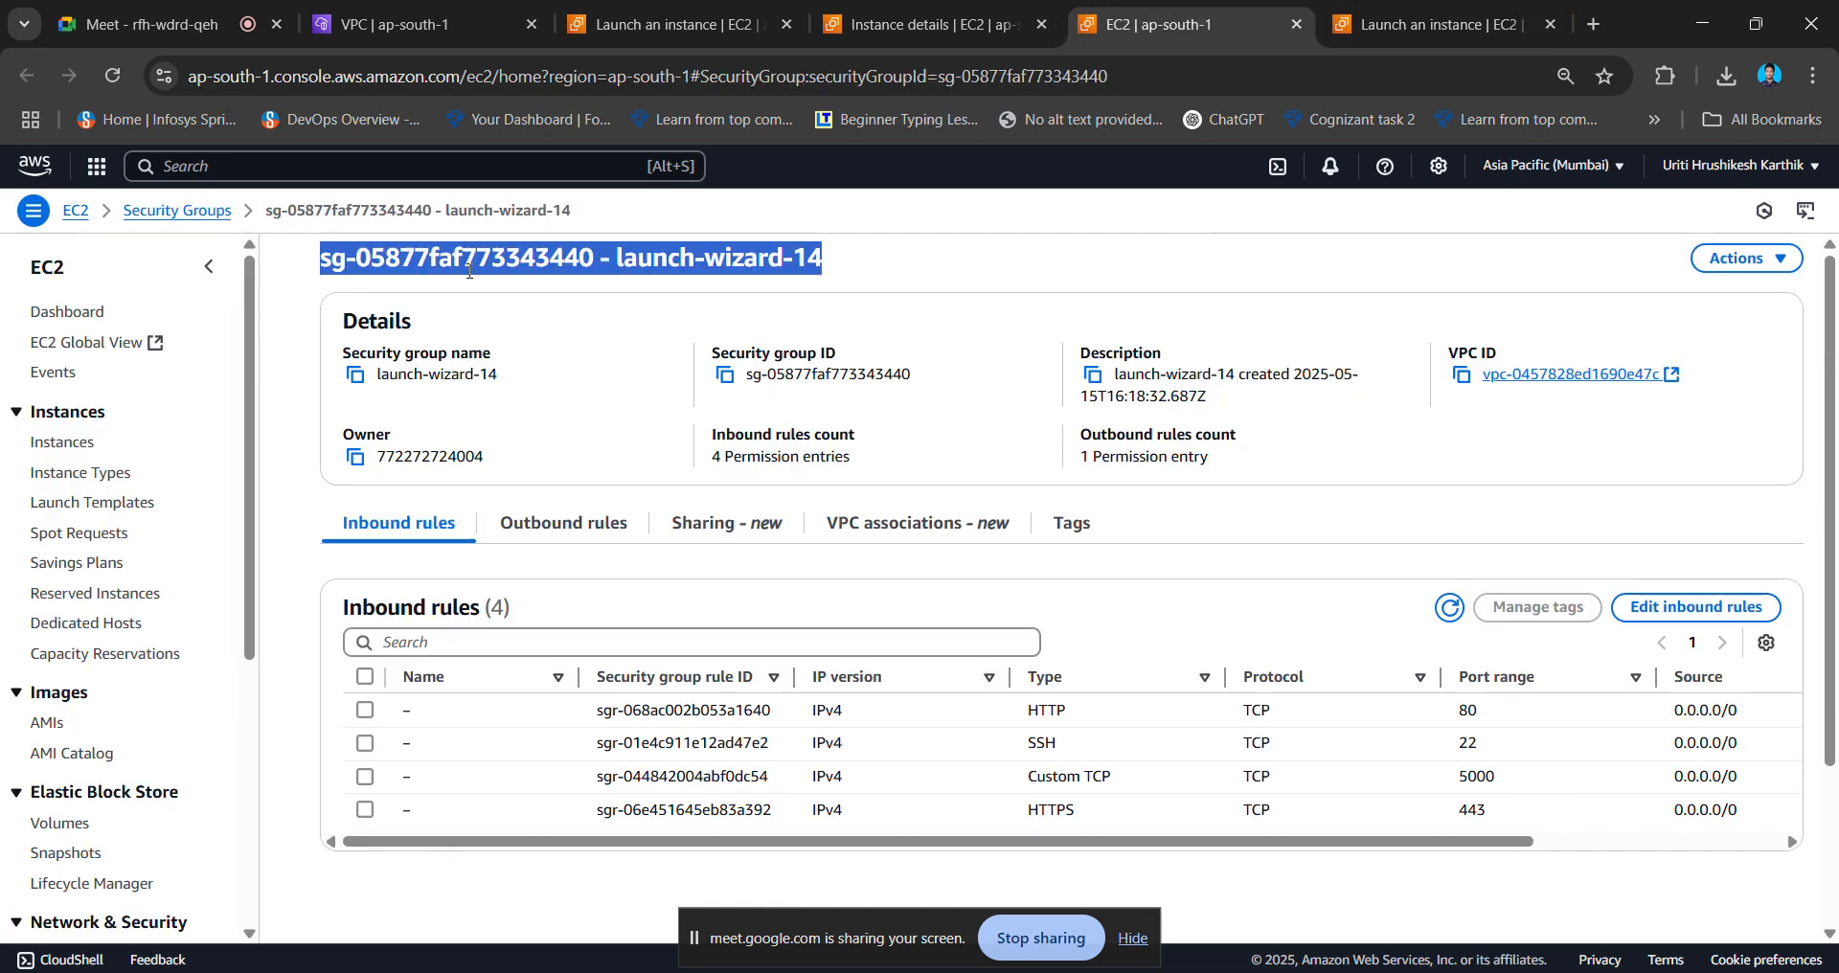
click(905, 567)
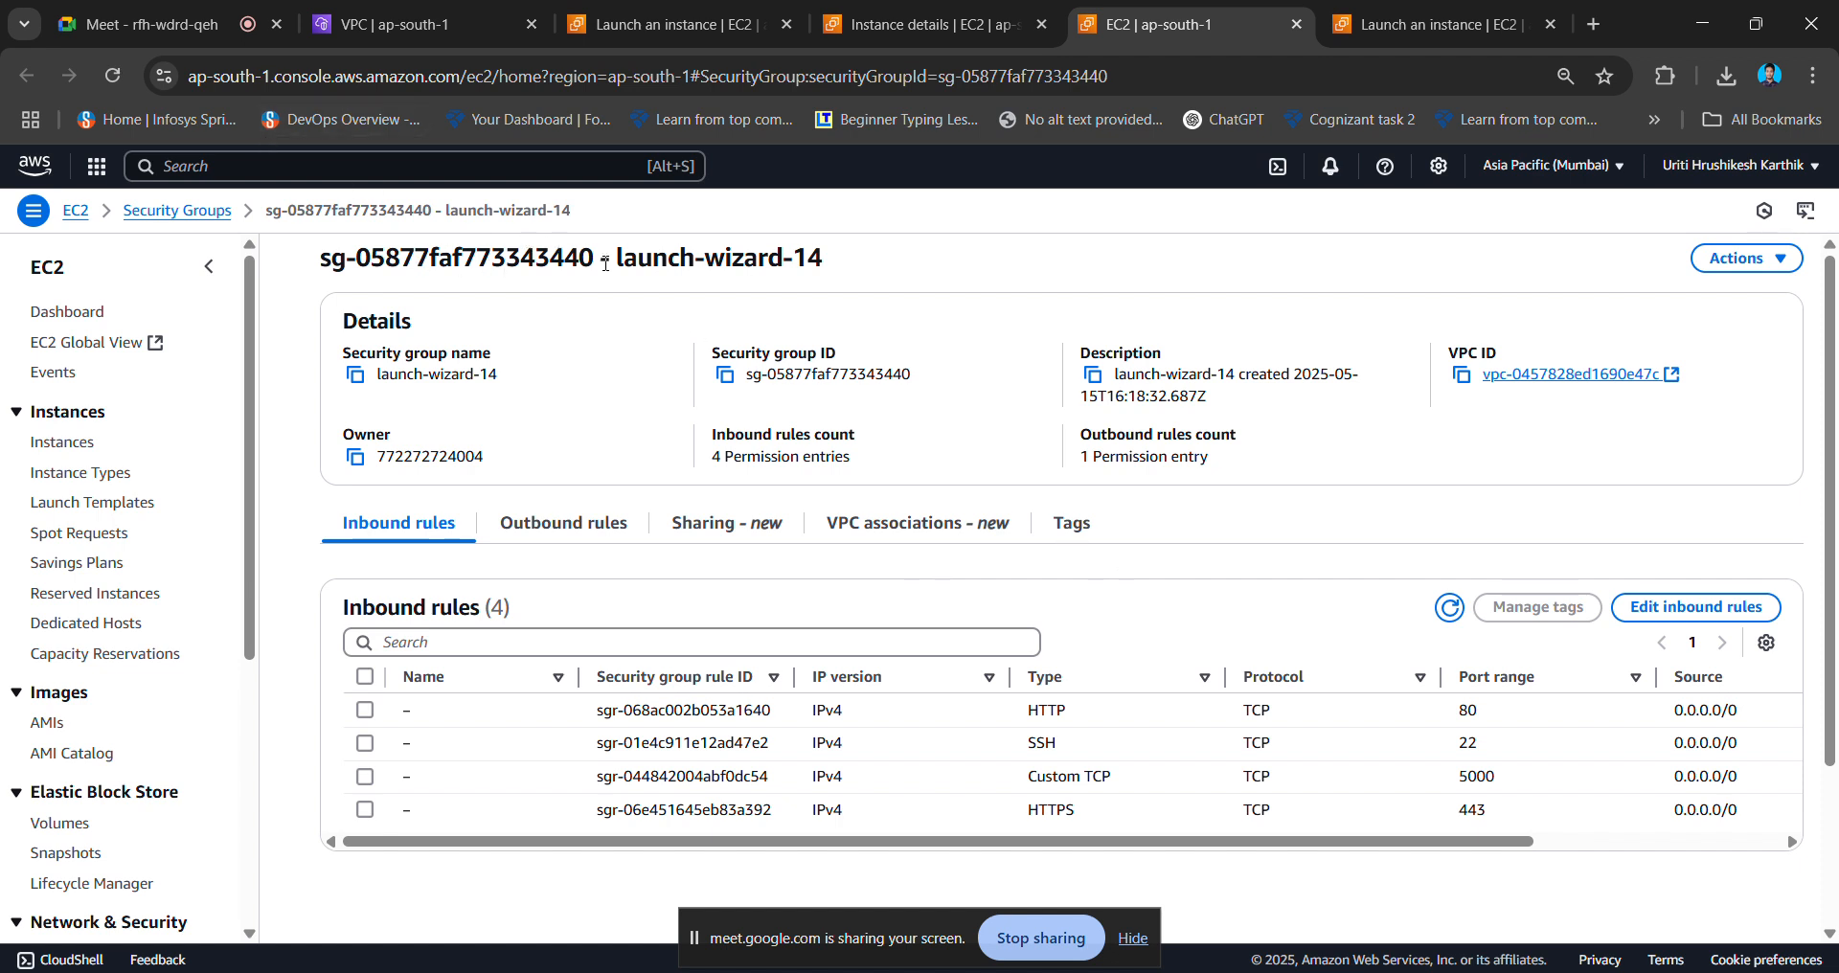
drag(627, 261, 839, 290)
key(ctrl+c)
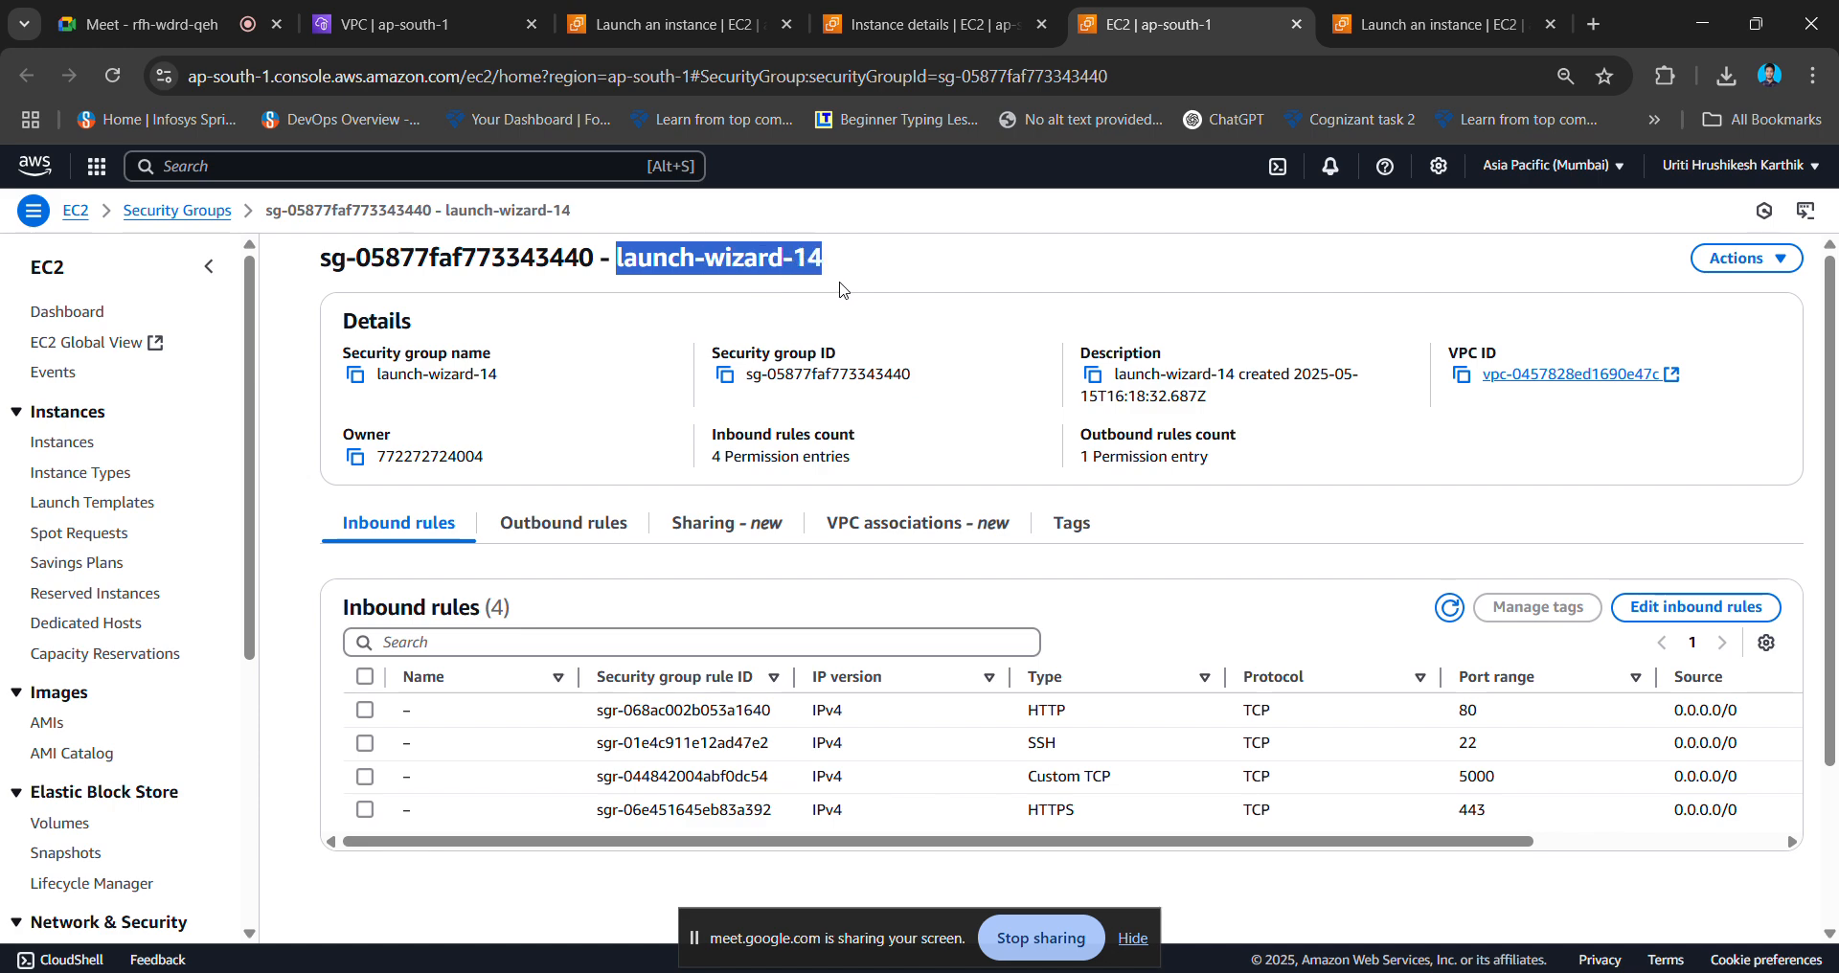
click(651, 9)
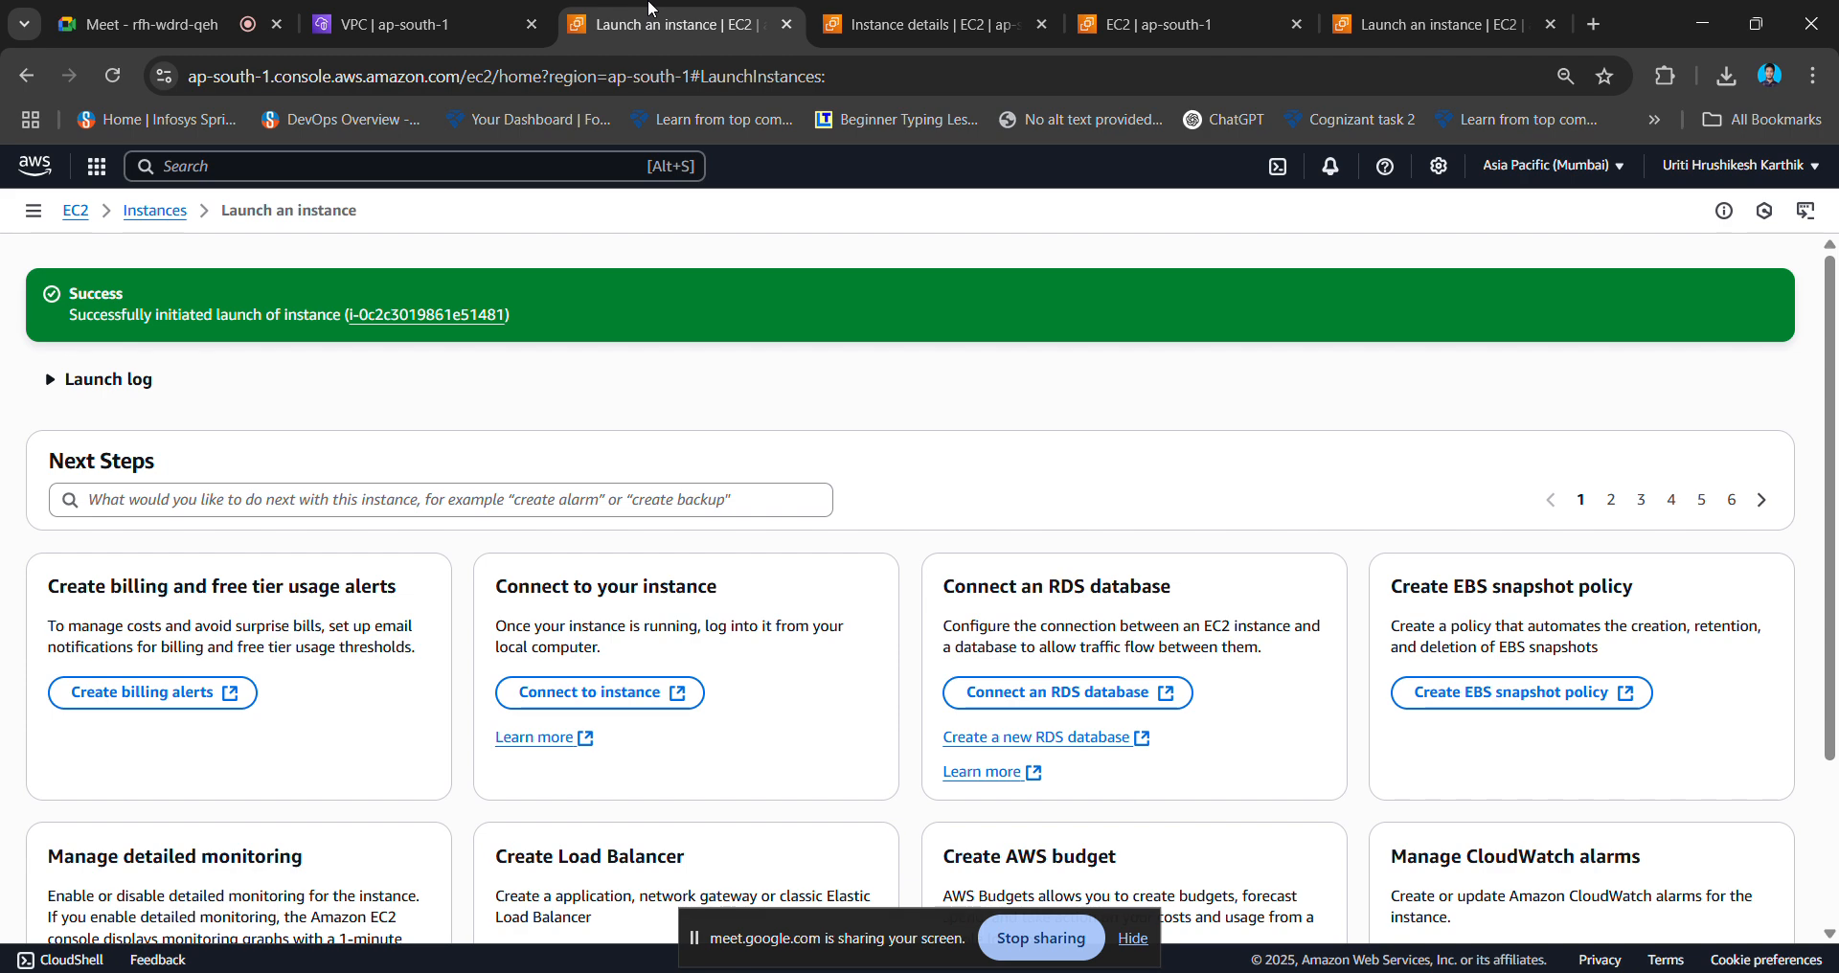
click(1104, 15)
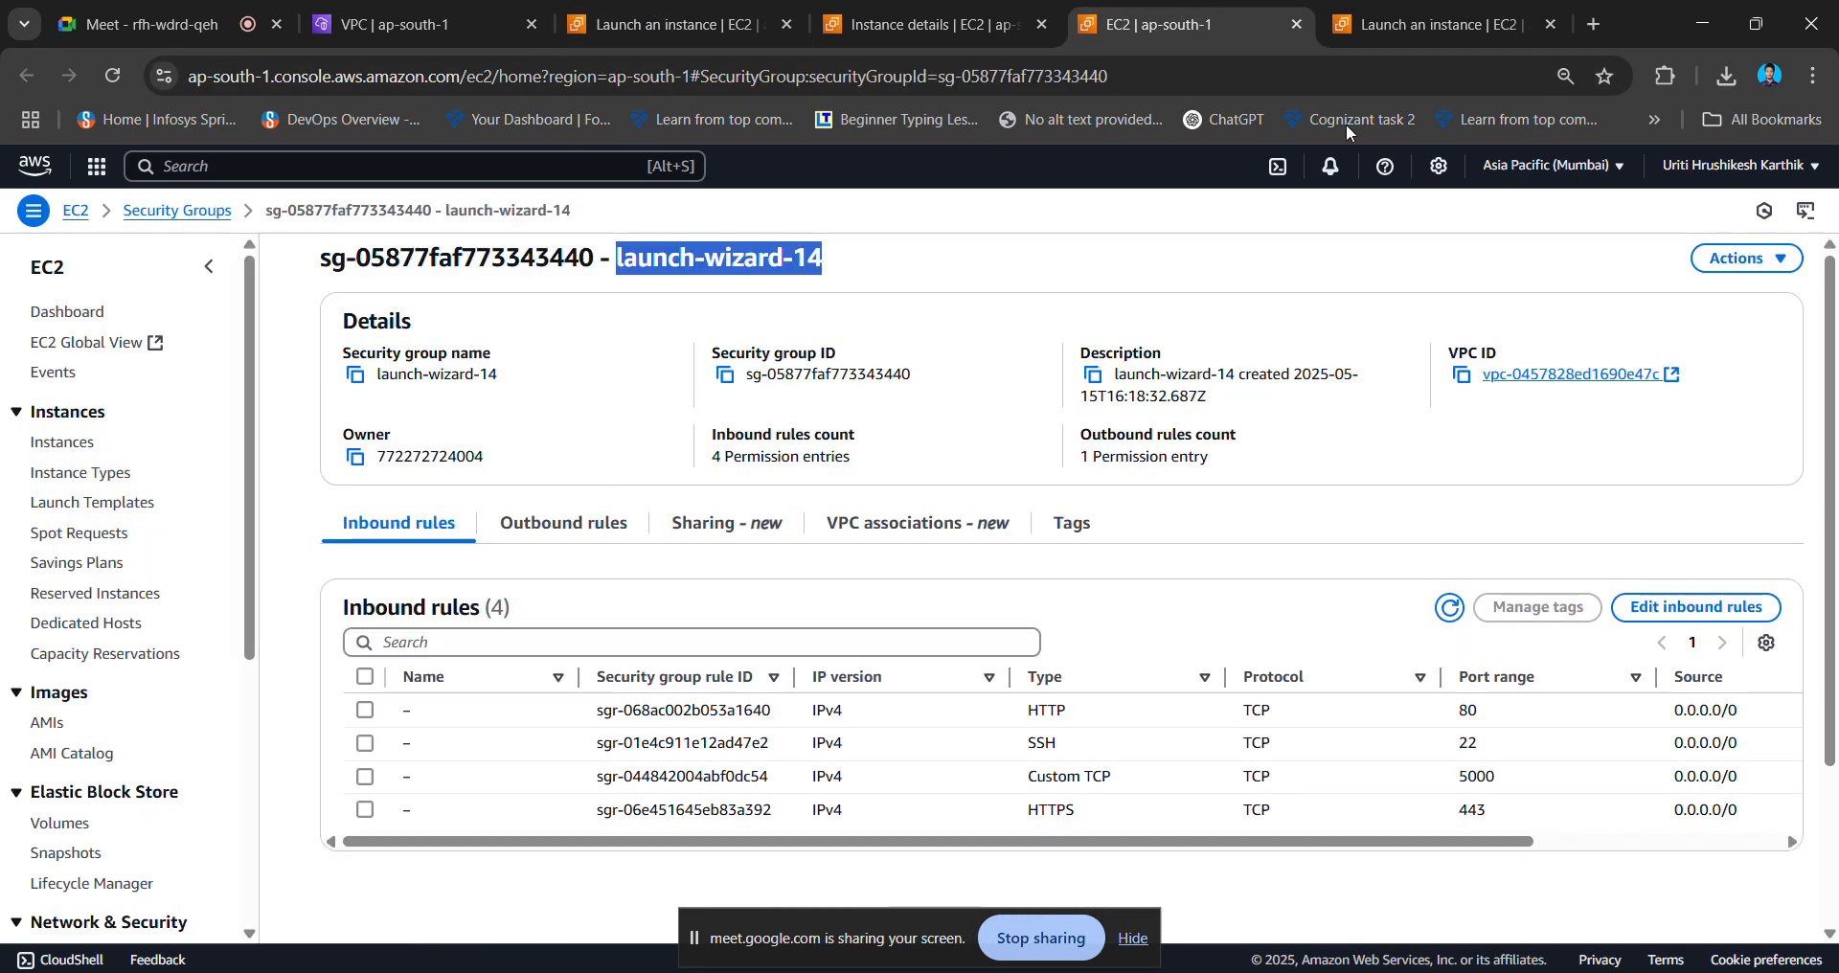
click(1382, 19)
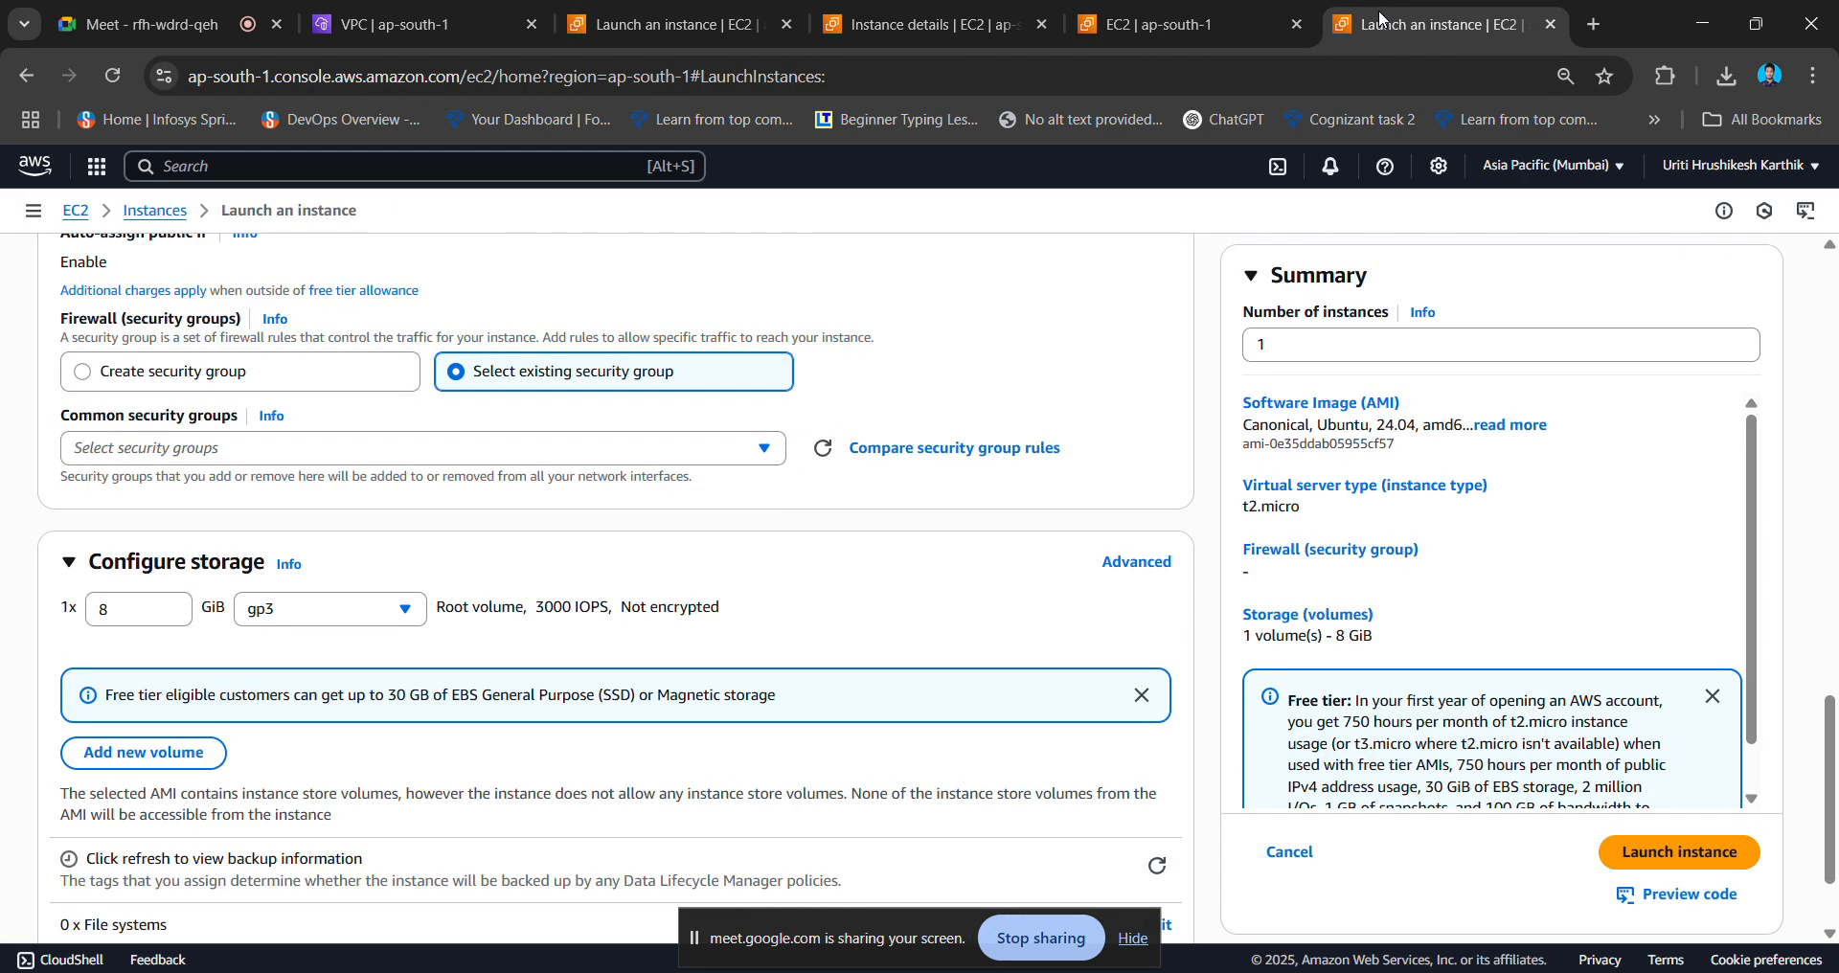
click(232, 449)
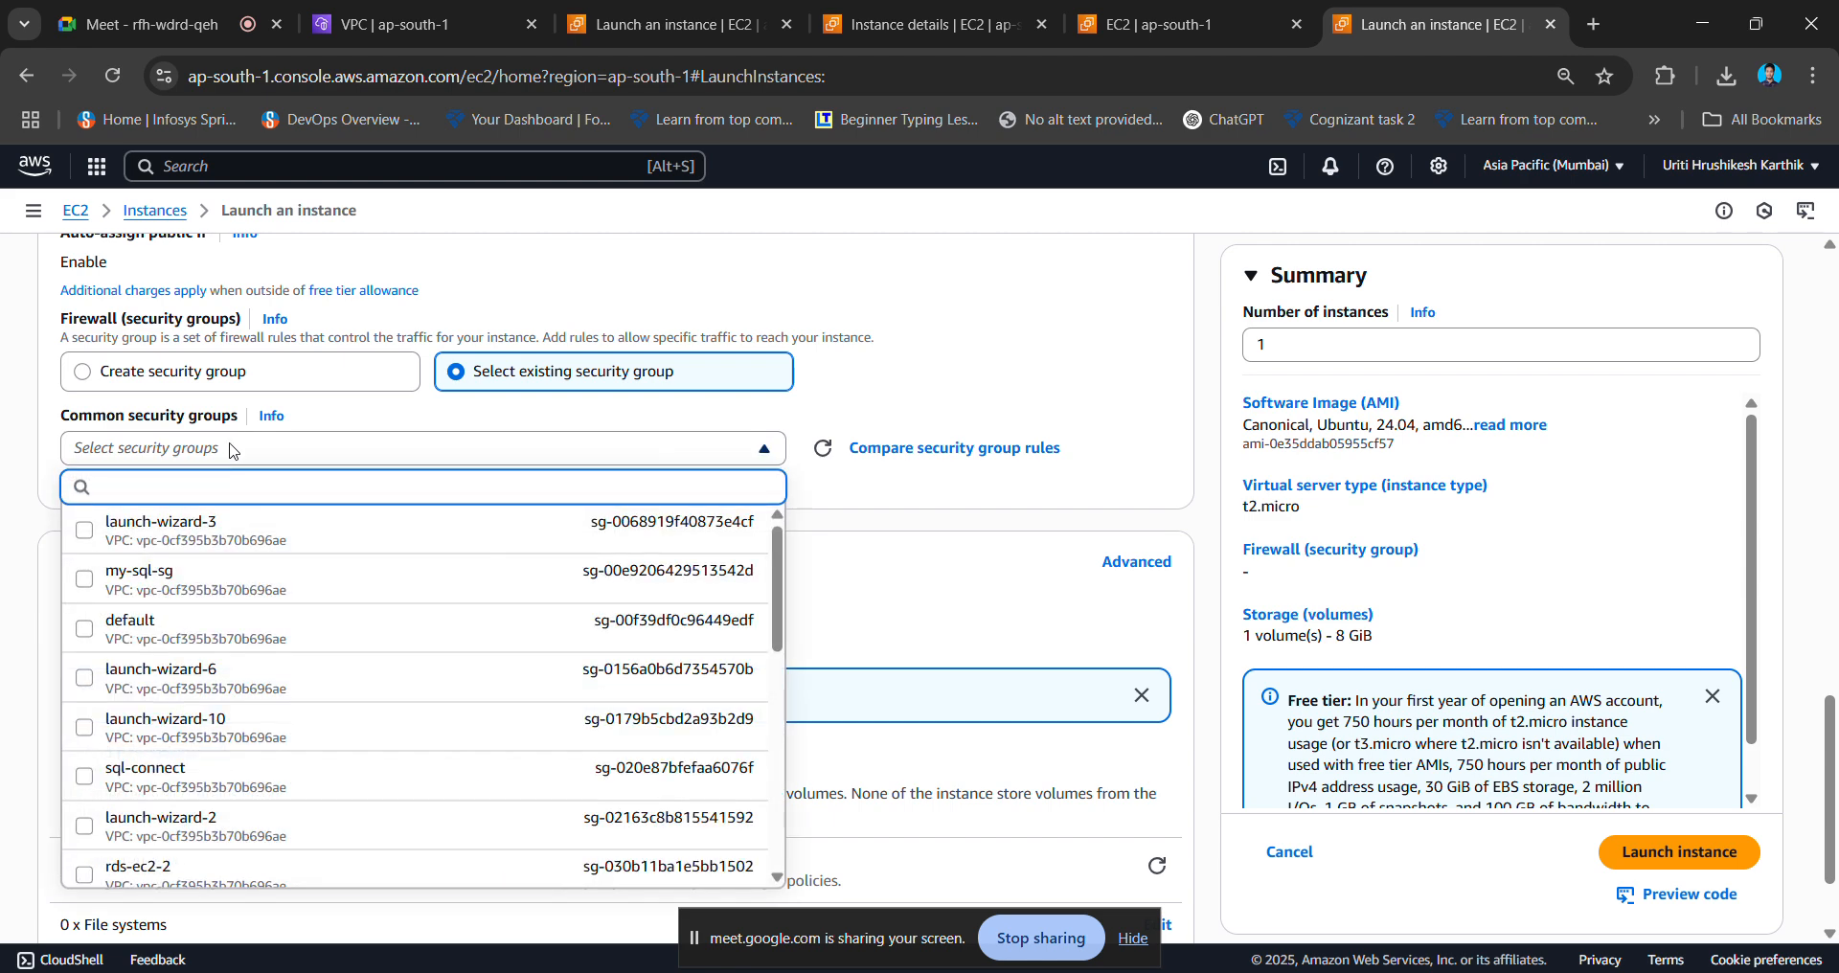
key(ctrl+v)
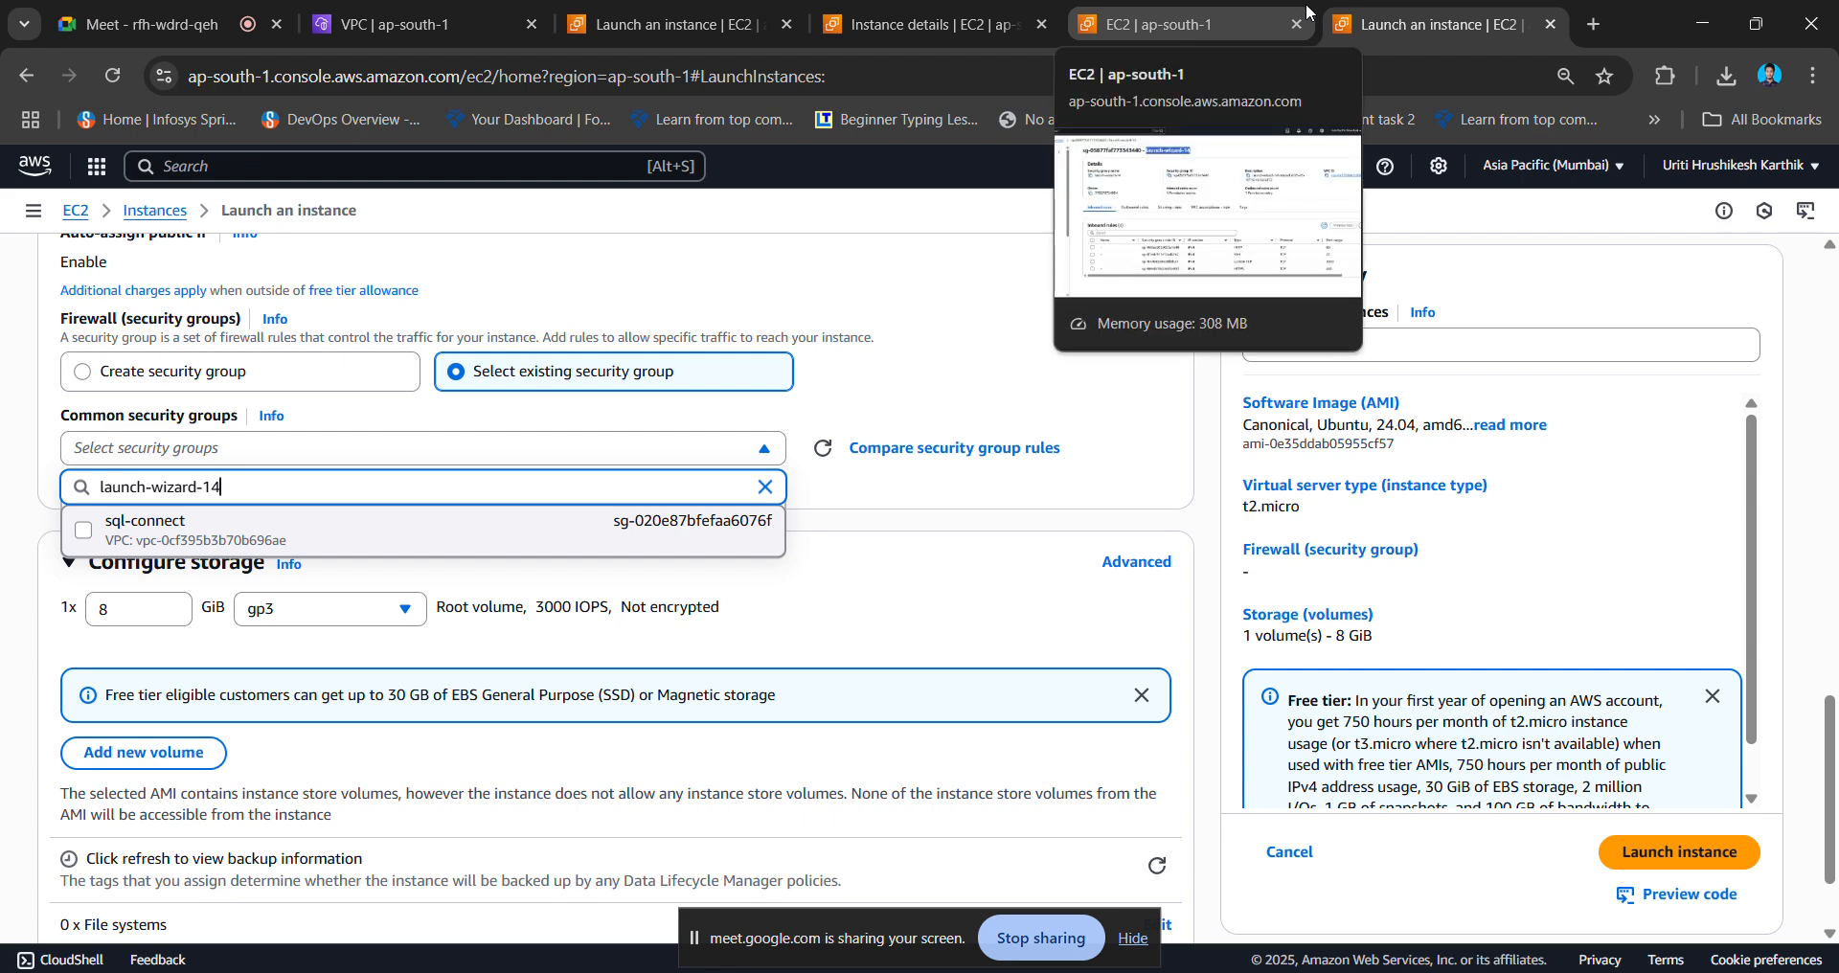
click(1275, 11)
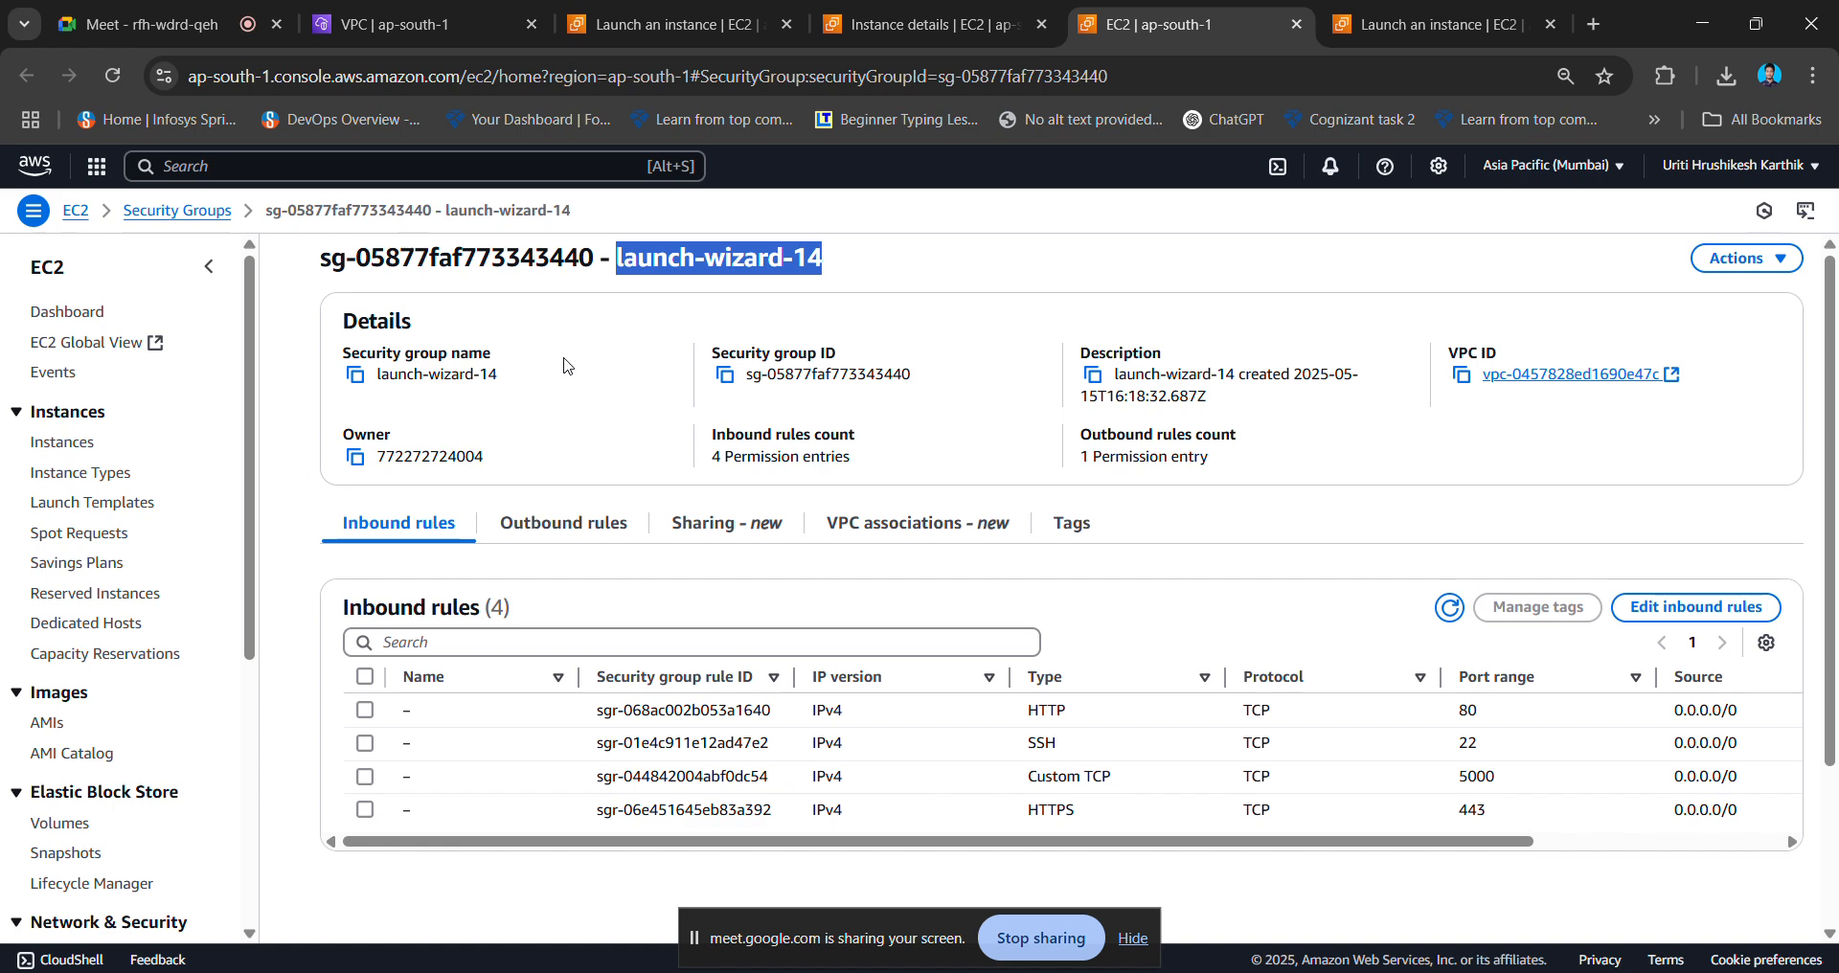
click(621, 12)
click(1102, 10)
click(1412, 11)
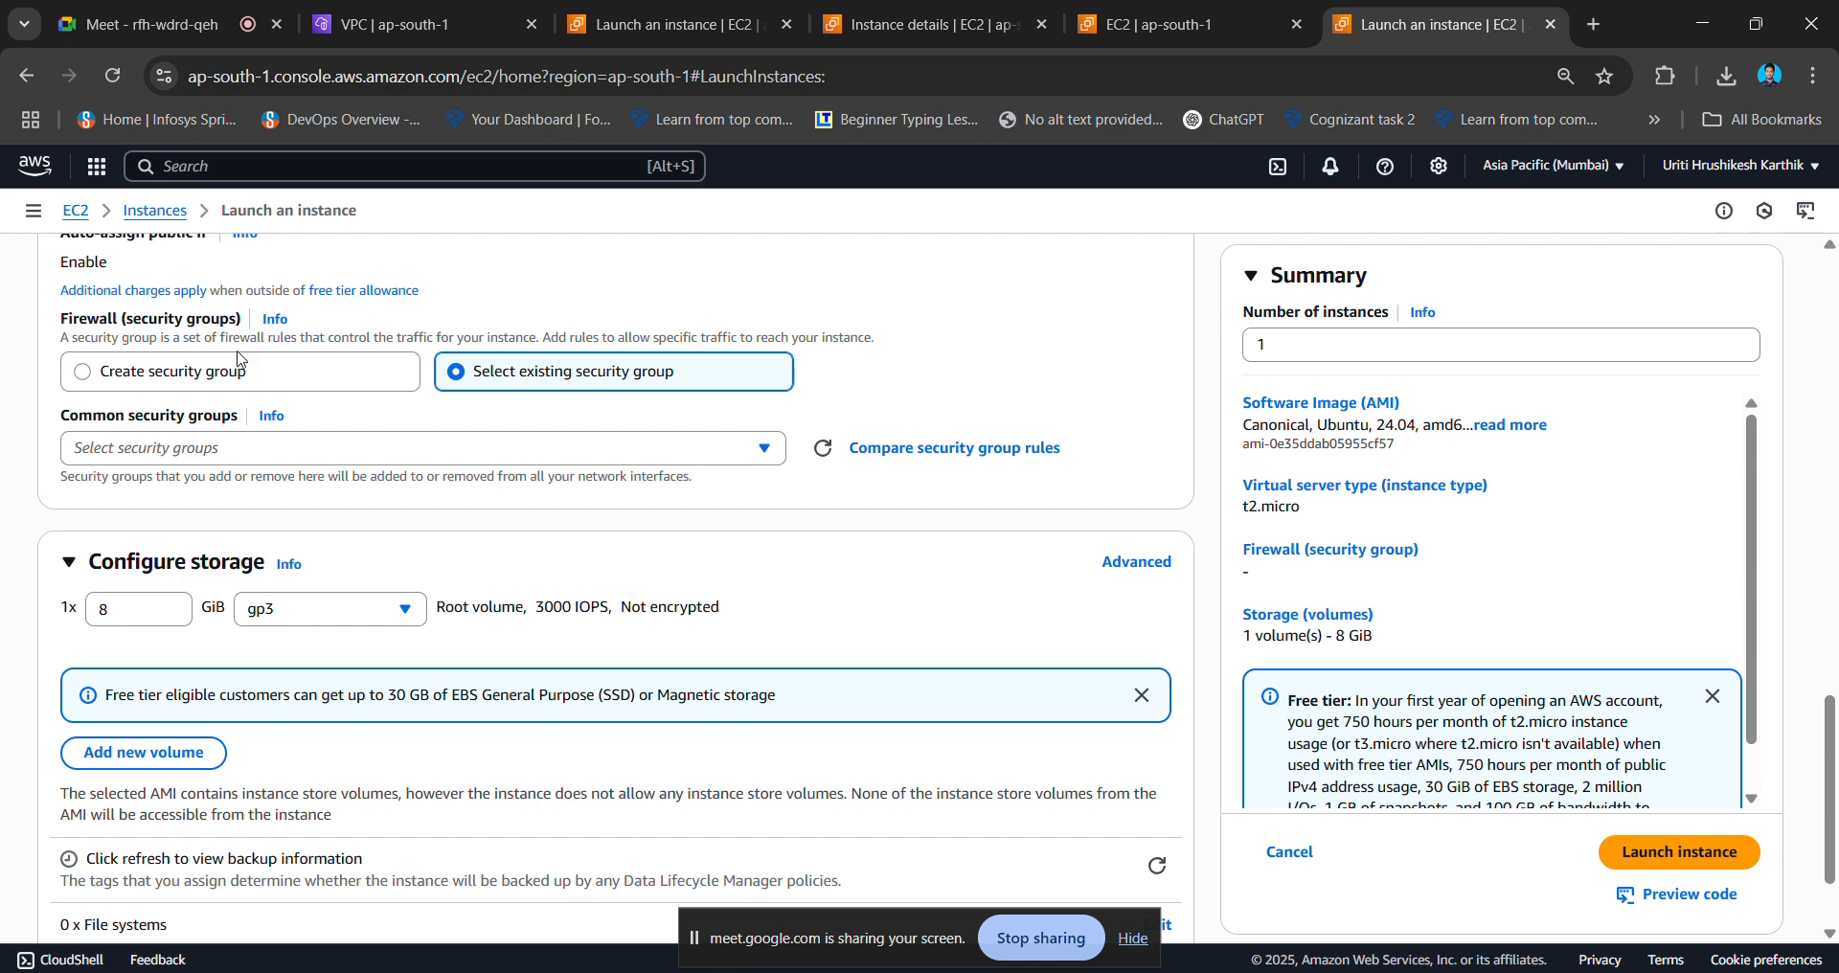
click(241, 371)
- Set network to major-project-vpc, auto-assign public IP enabled, subnet public2-ap-south-1b
scroll(540, 354, up, 3)
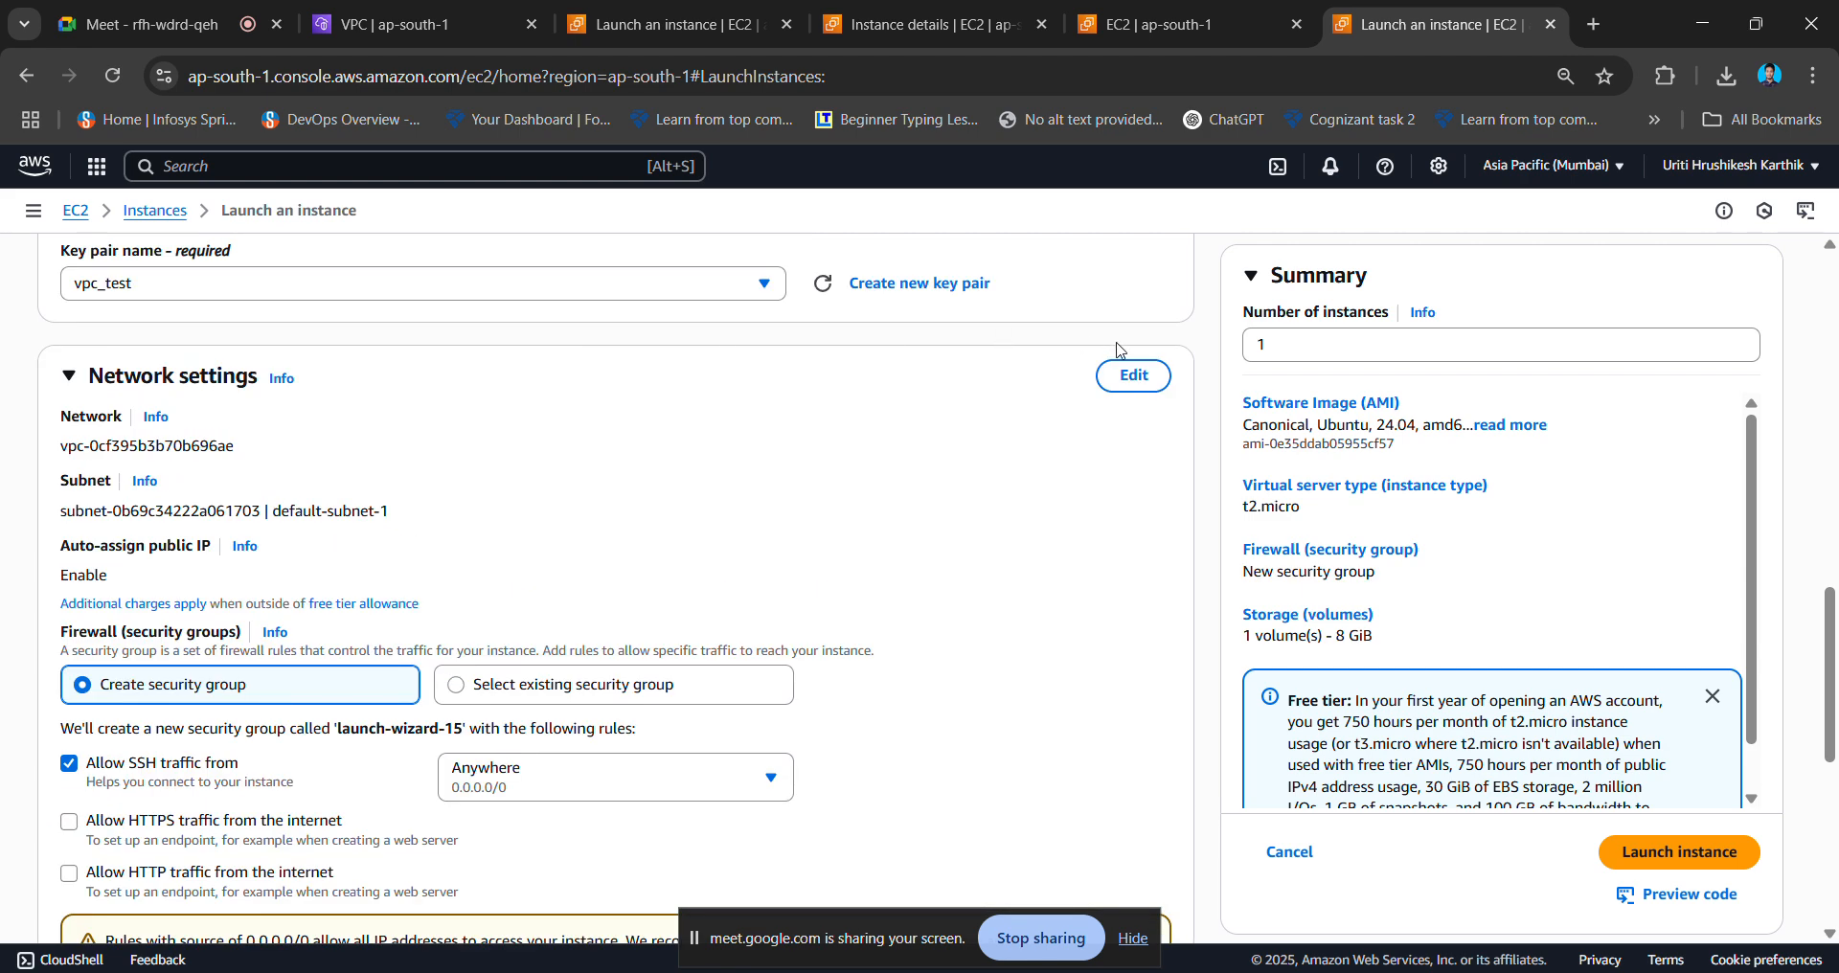
click(1128, 374)
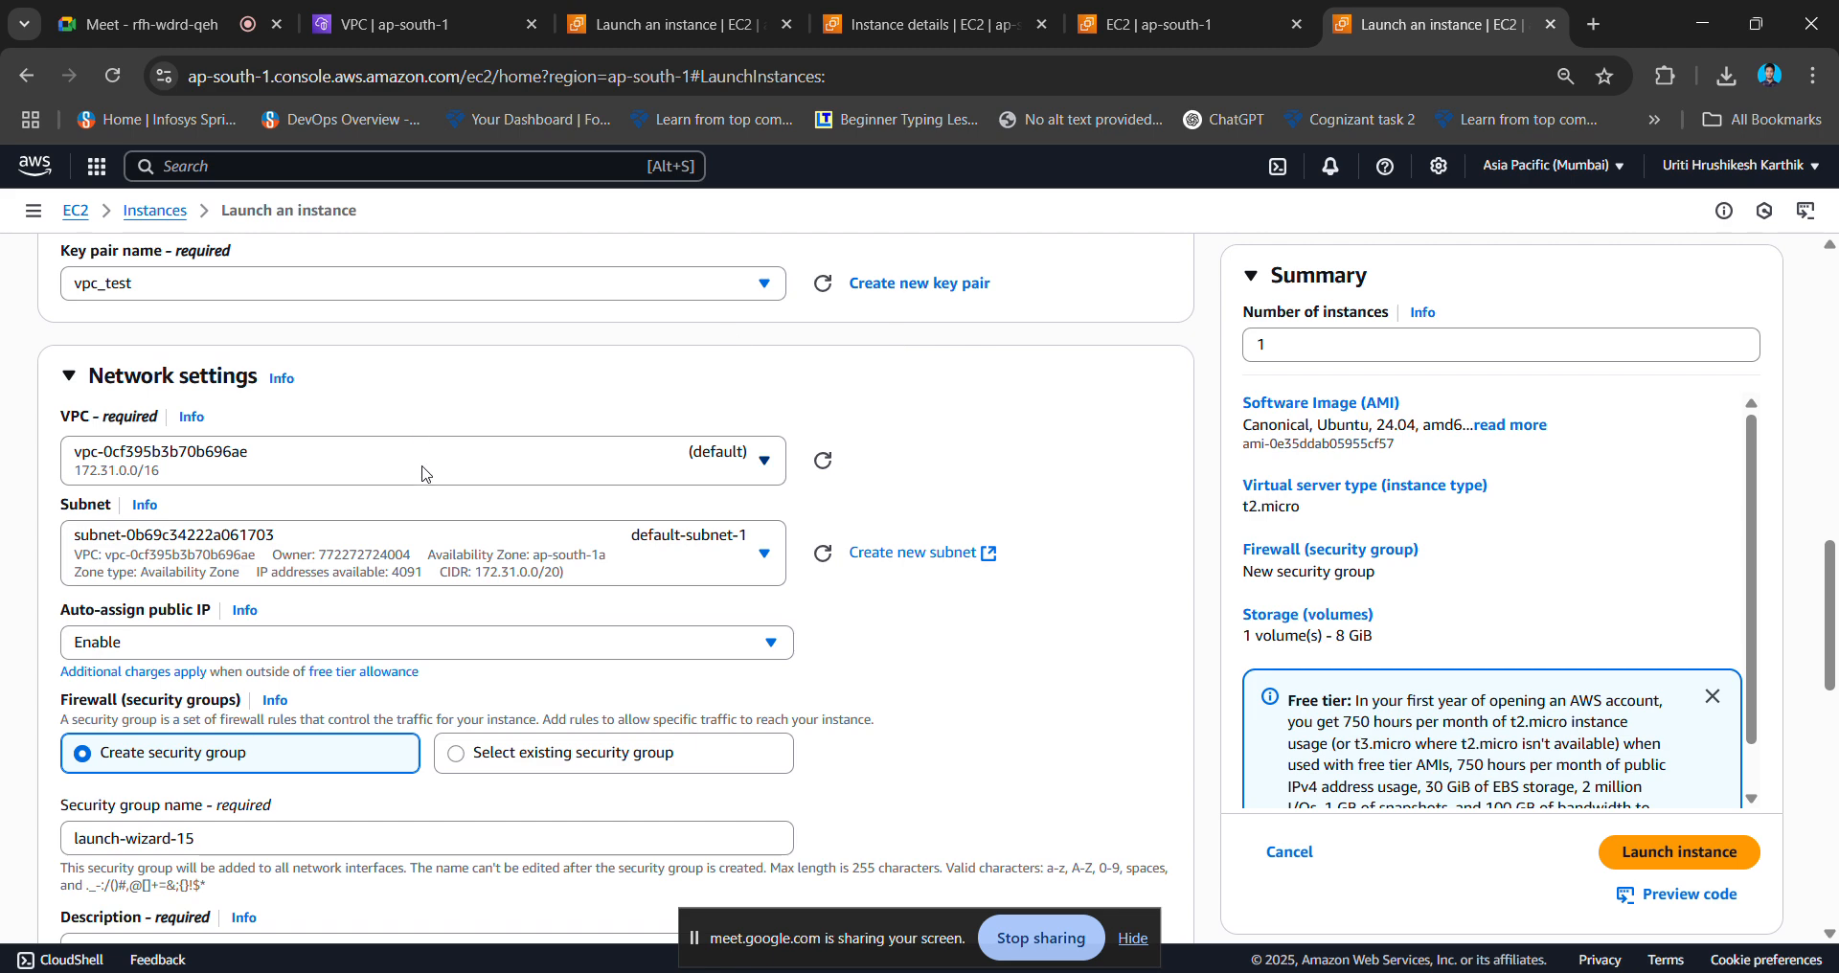
click(516, 465)
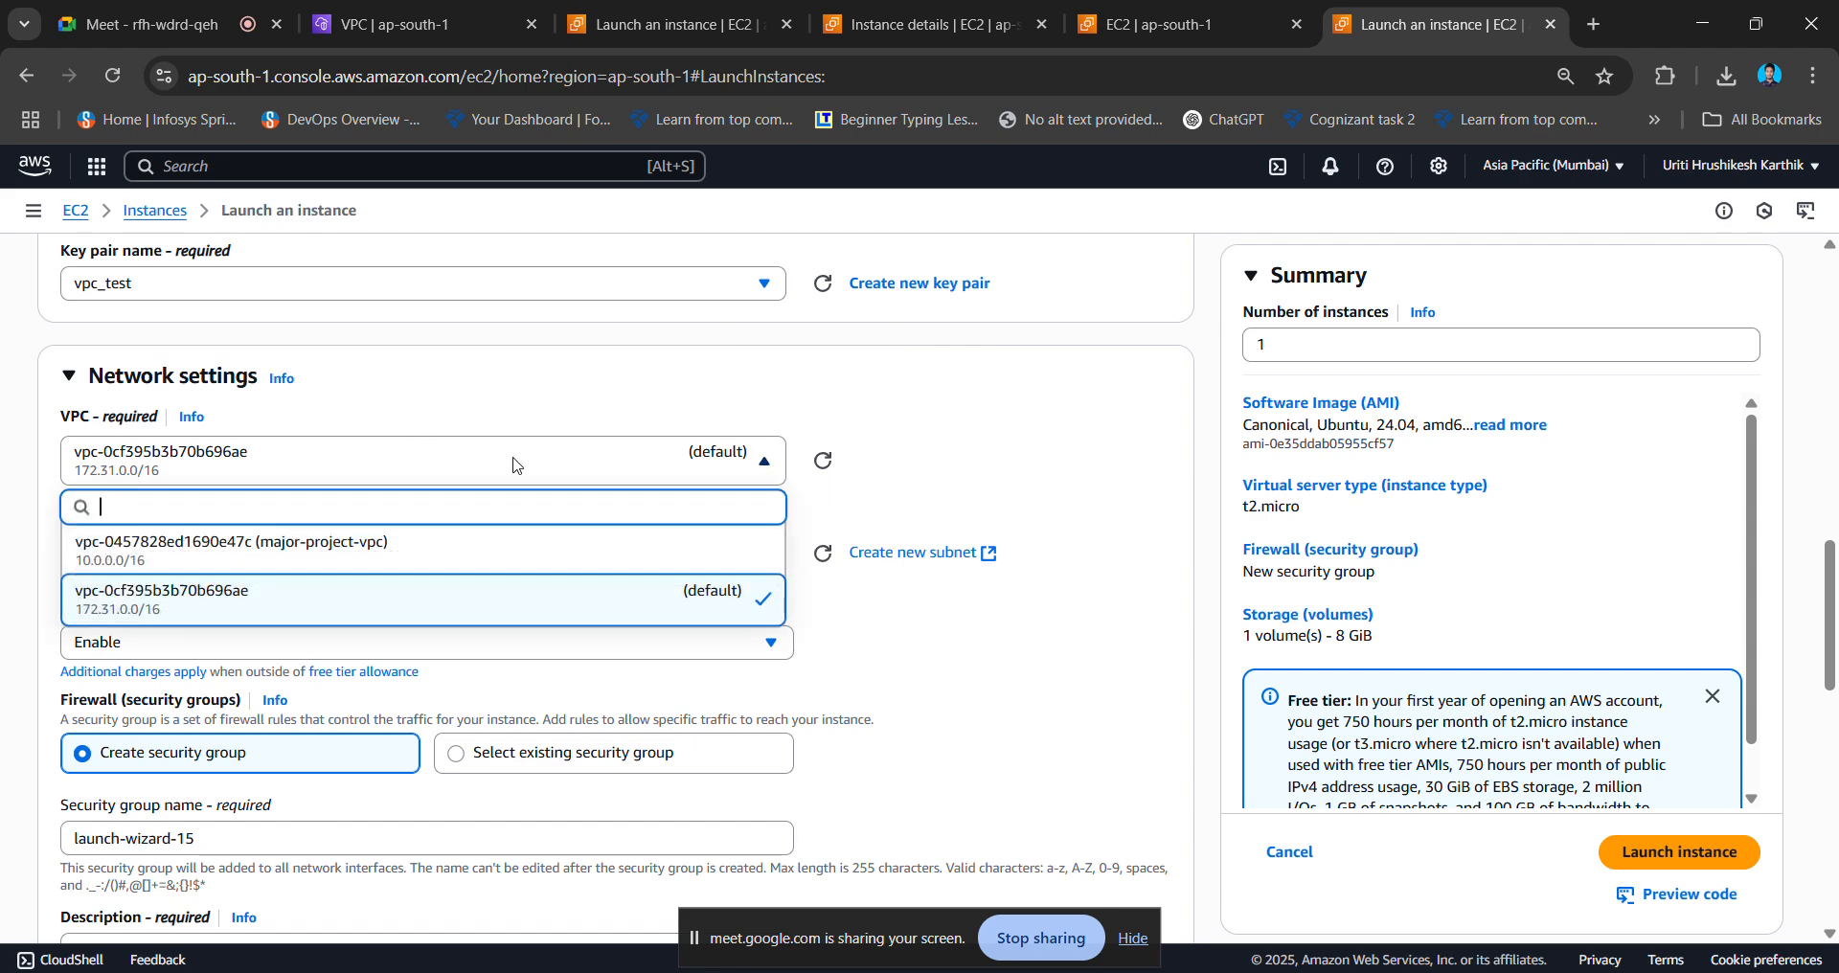
click(412, 553)
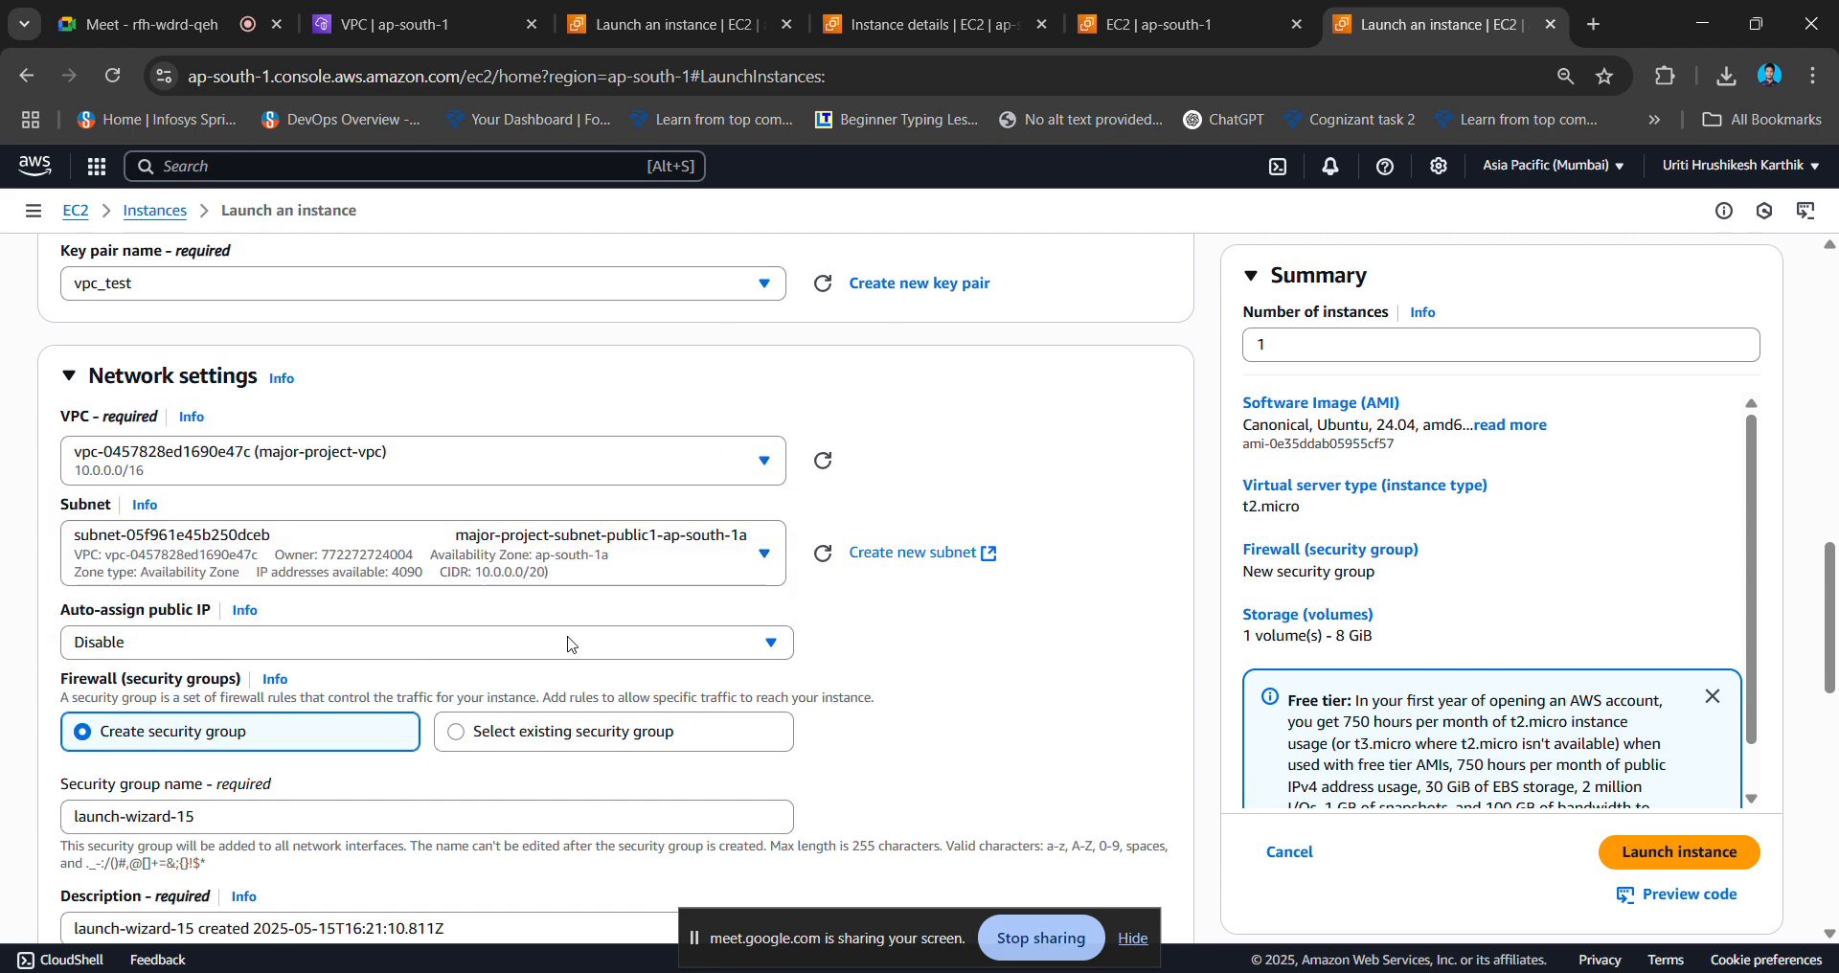
click(443, 651)
click(342, 685)
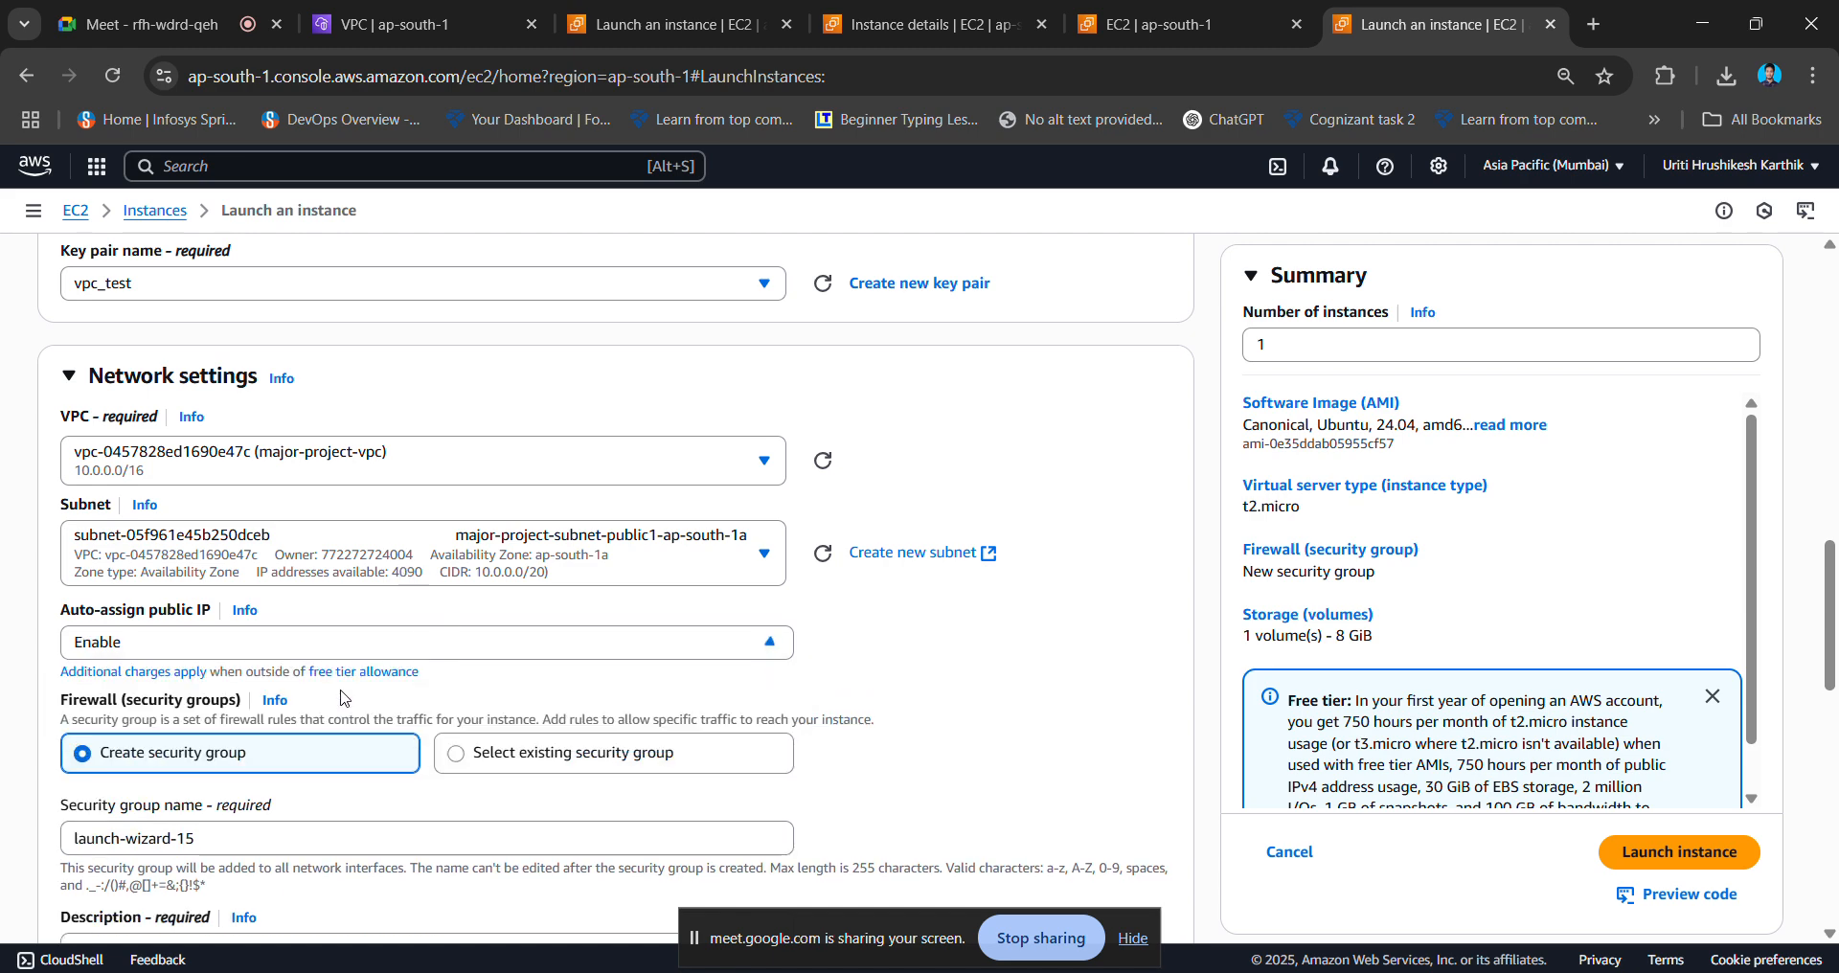
click(644, 581)
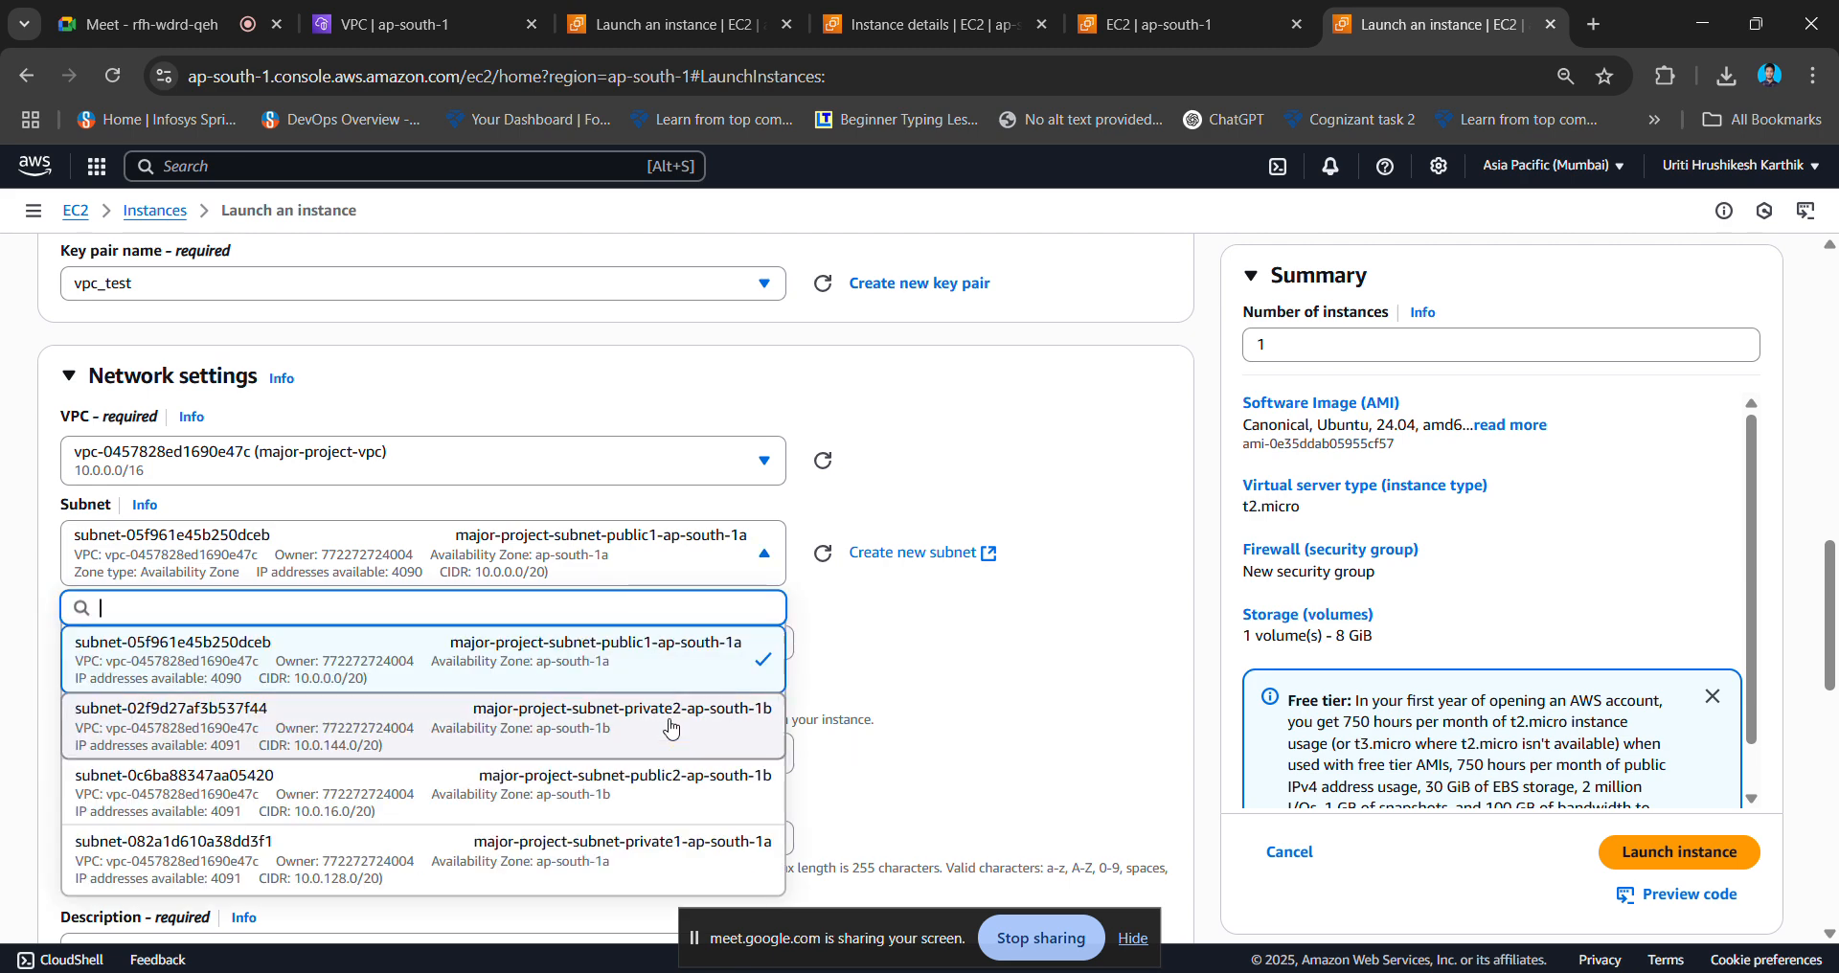
click(674, 788)
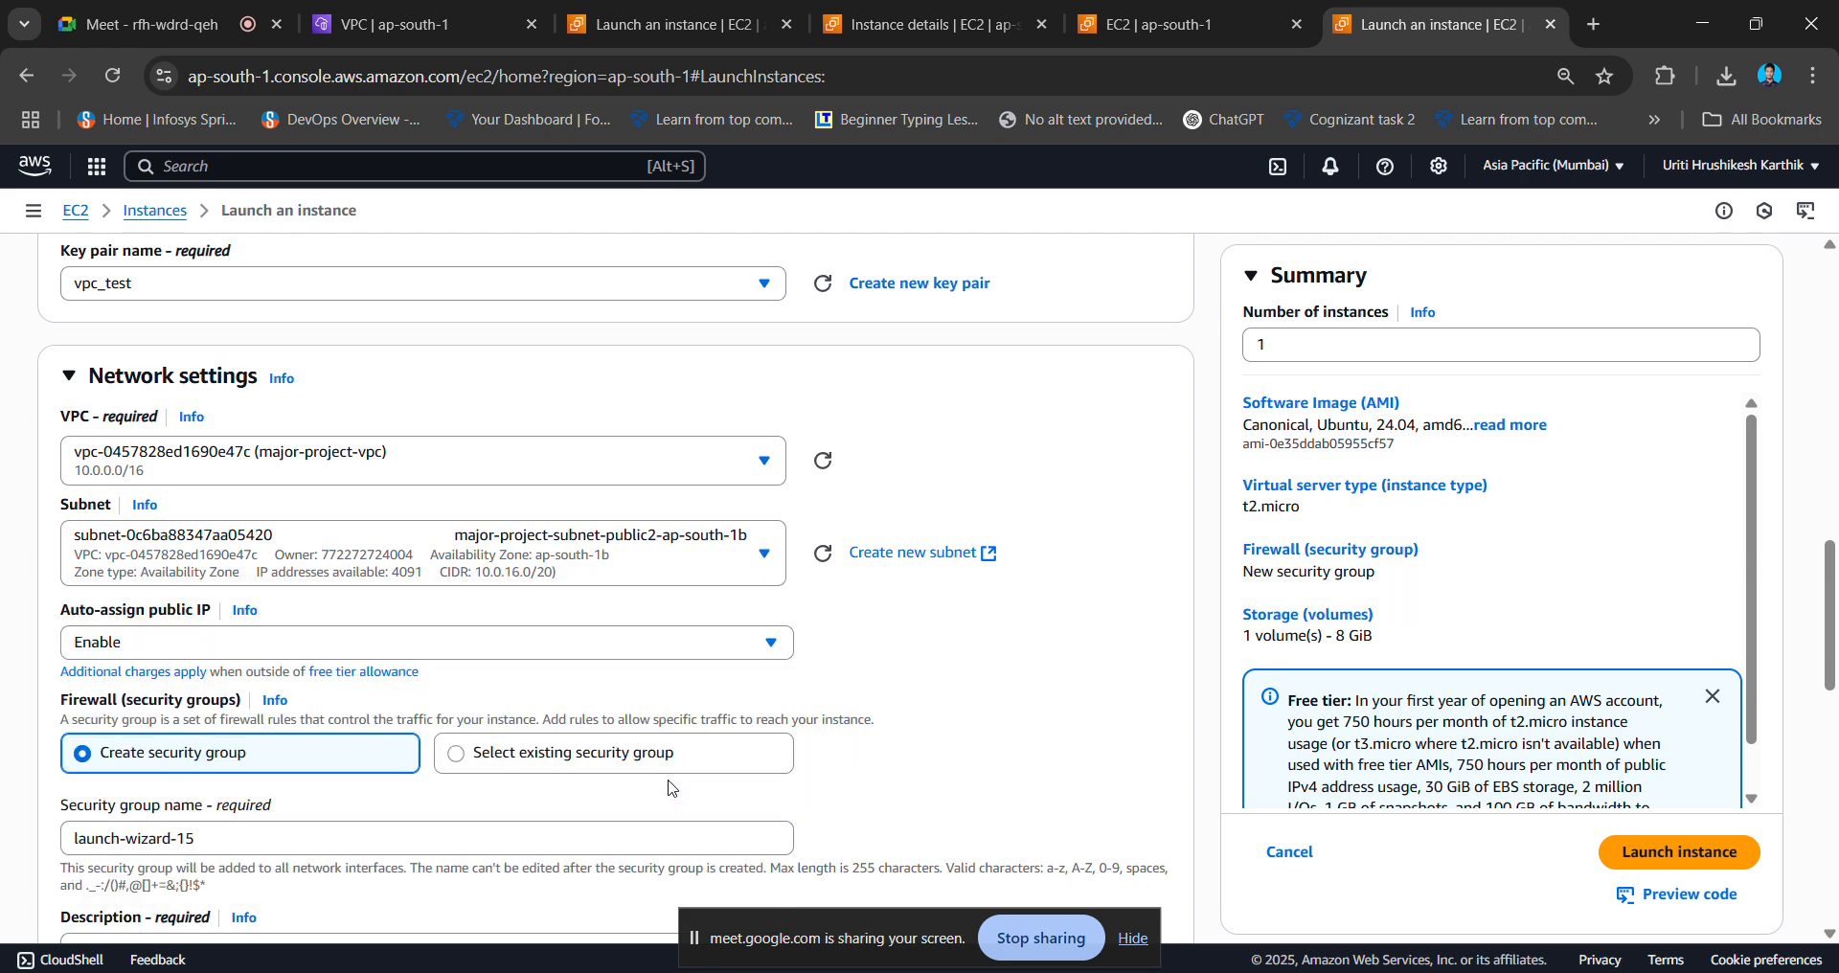
- Attach the existing launch-wizard-14 security group and launch instance2
scroll(891, 627, down, 2)
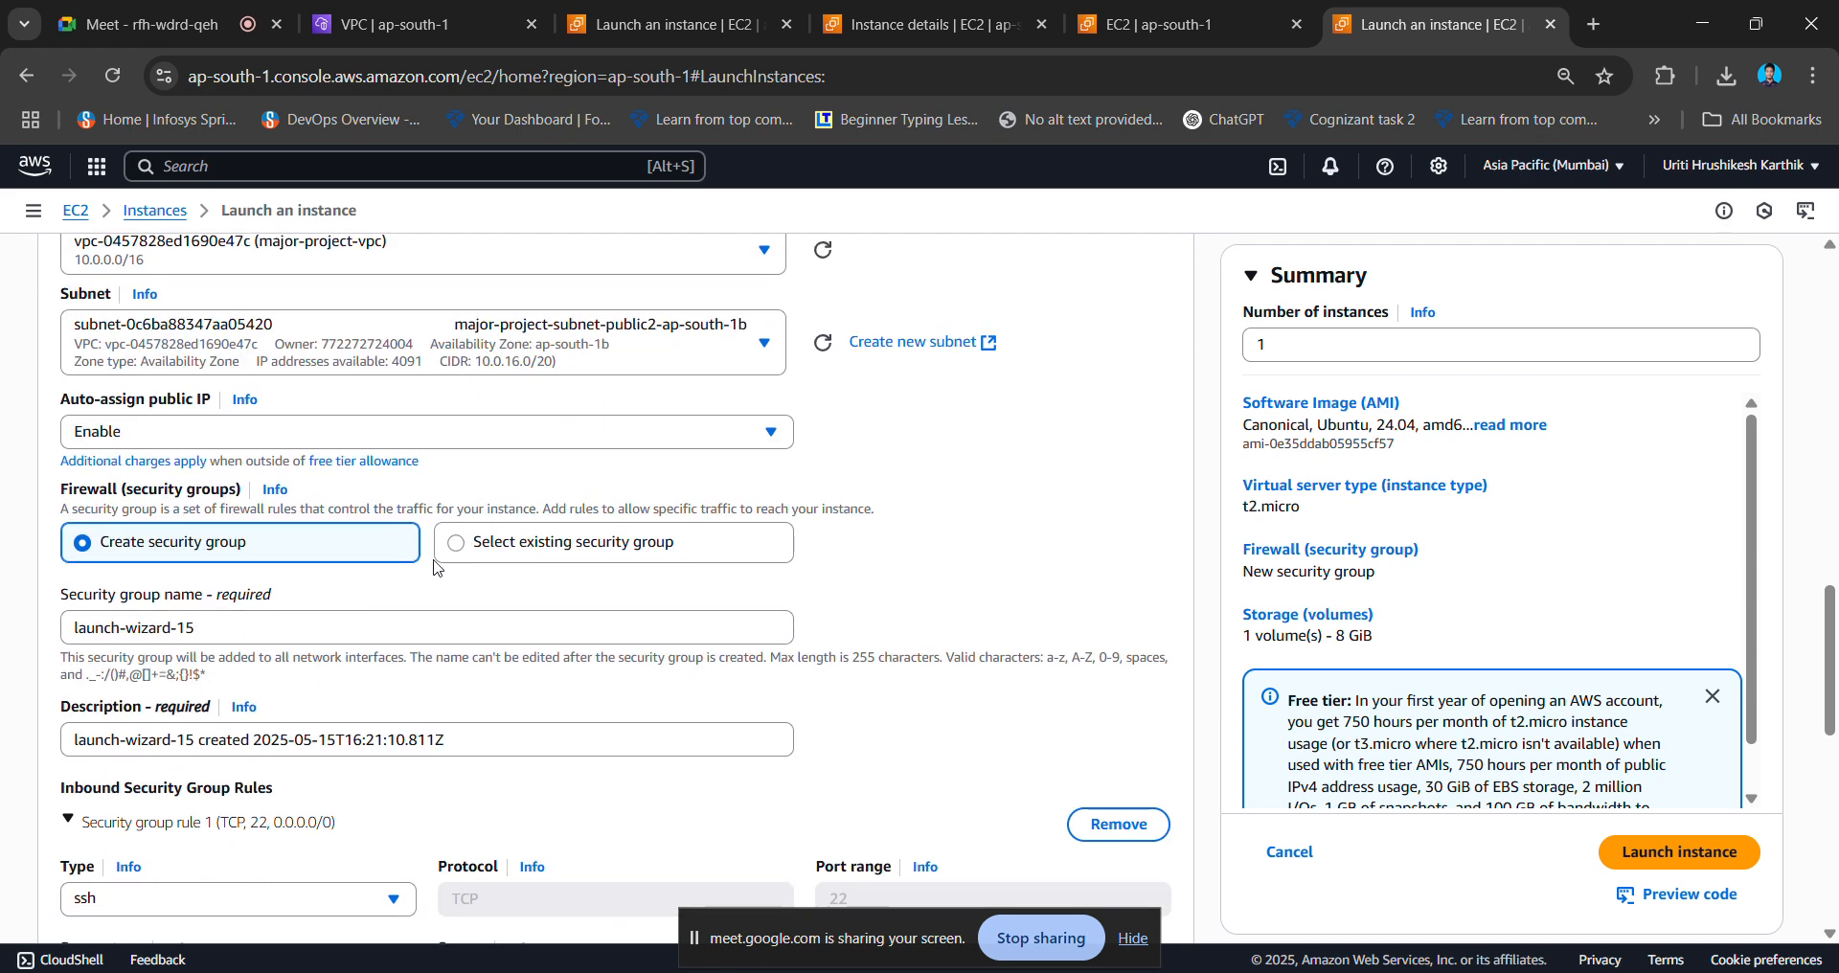
click(458, 555)
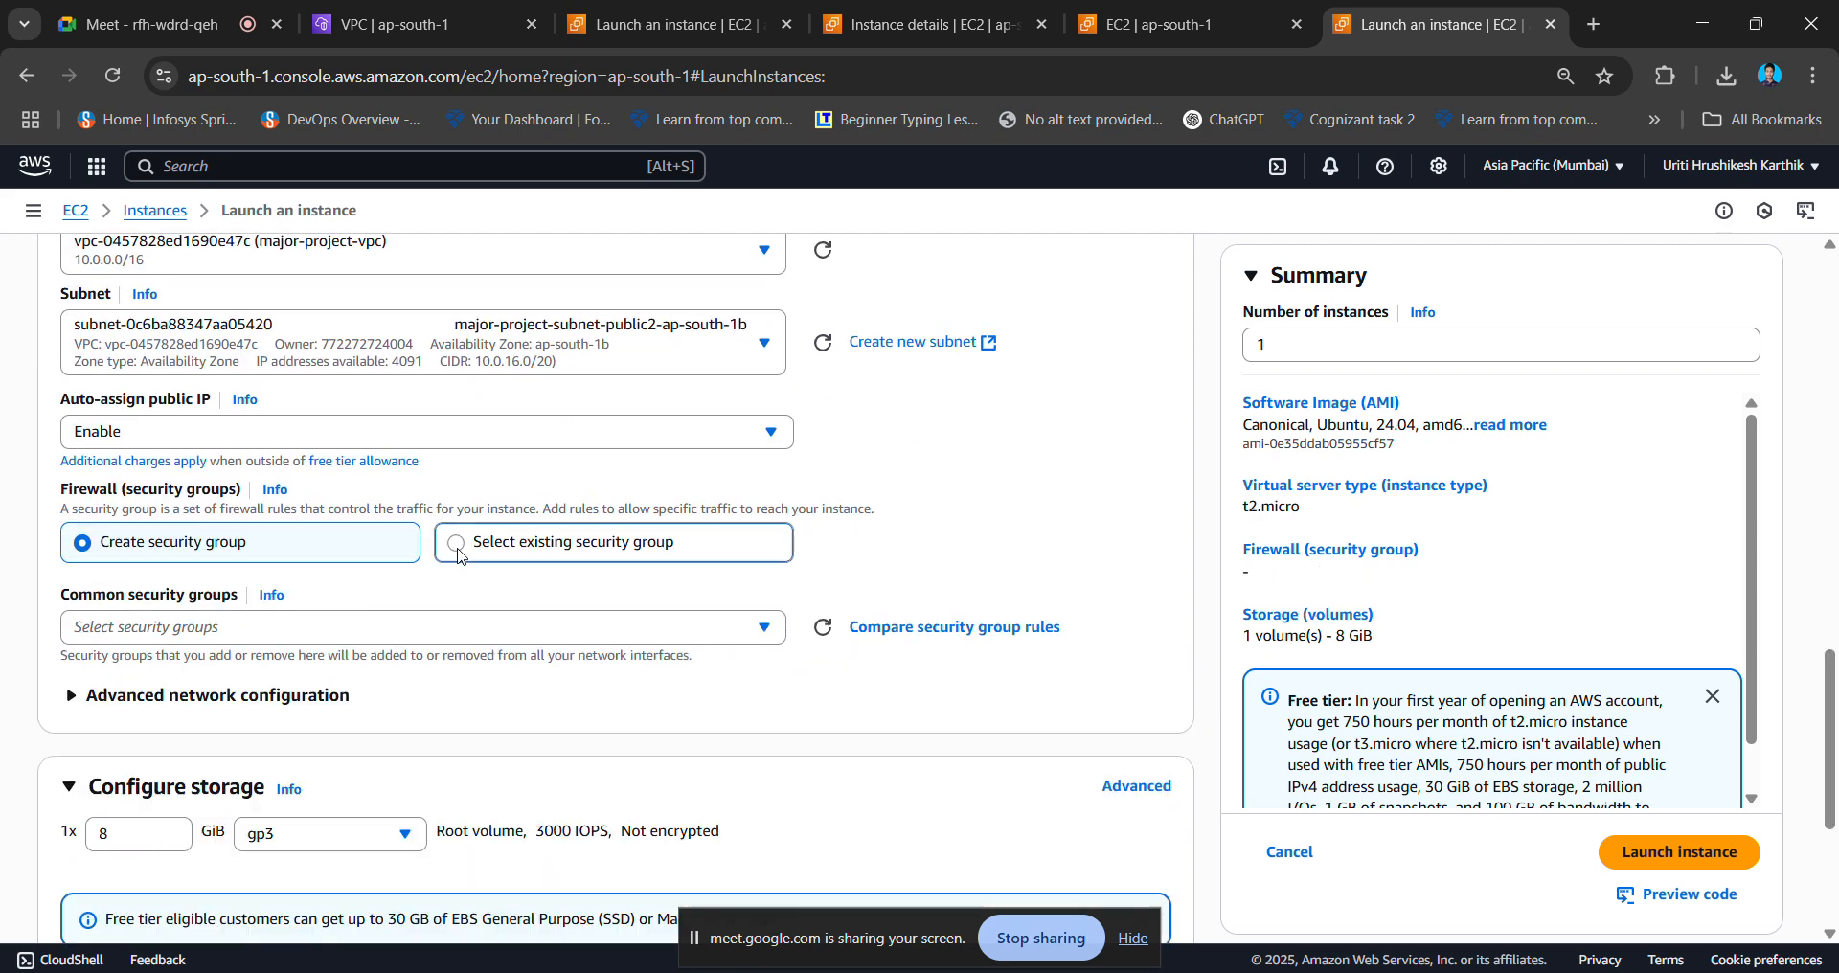
click(396, 634)
click(344, 758)
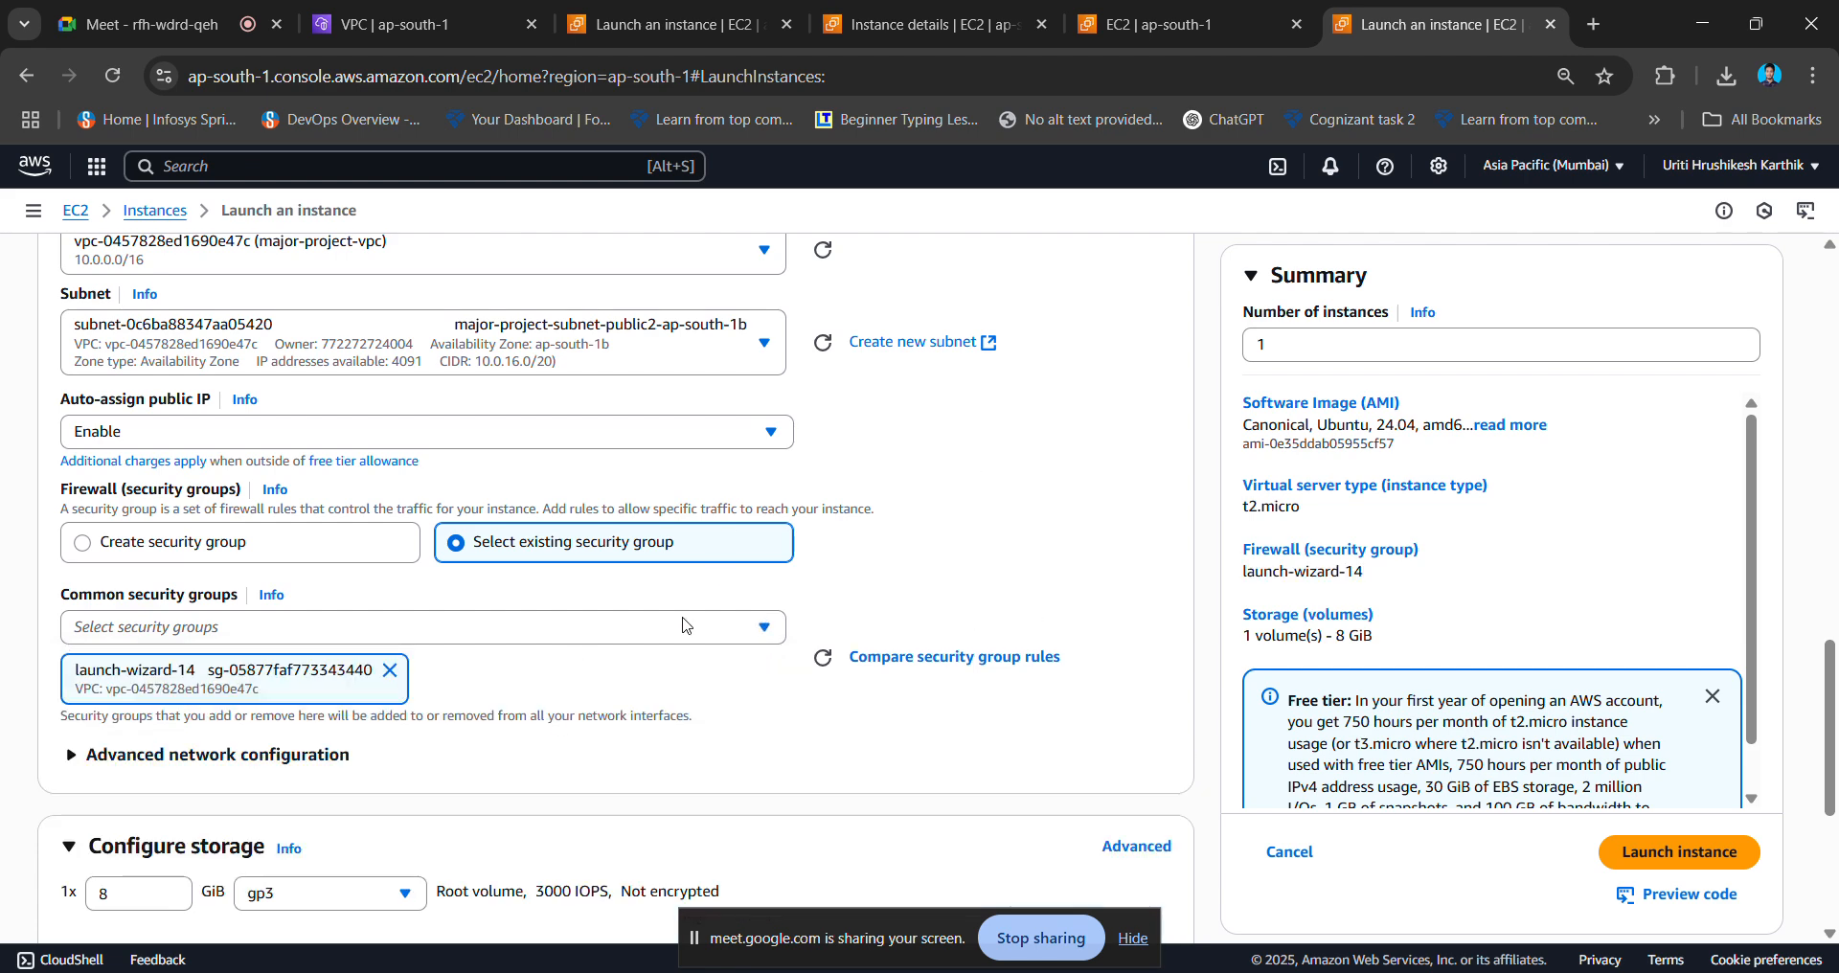
scroll(642, 677, down, 4)
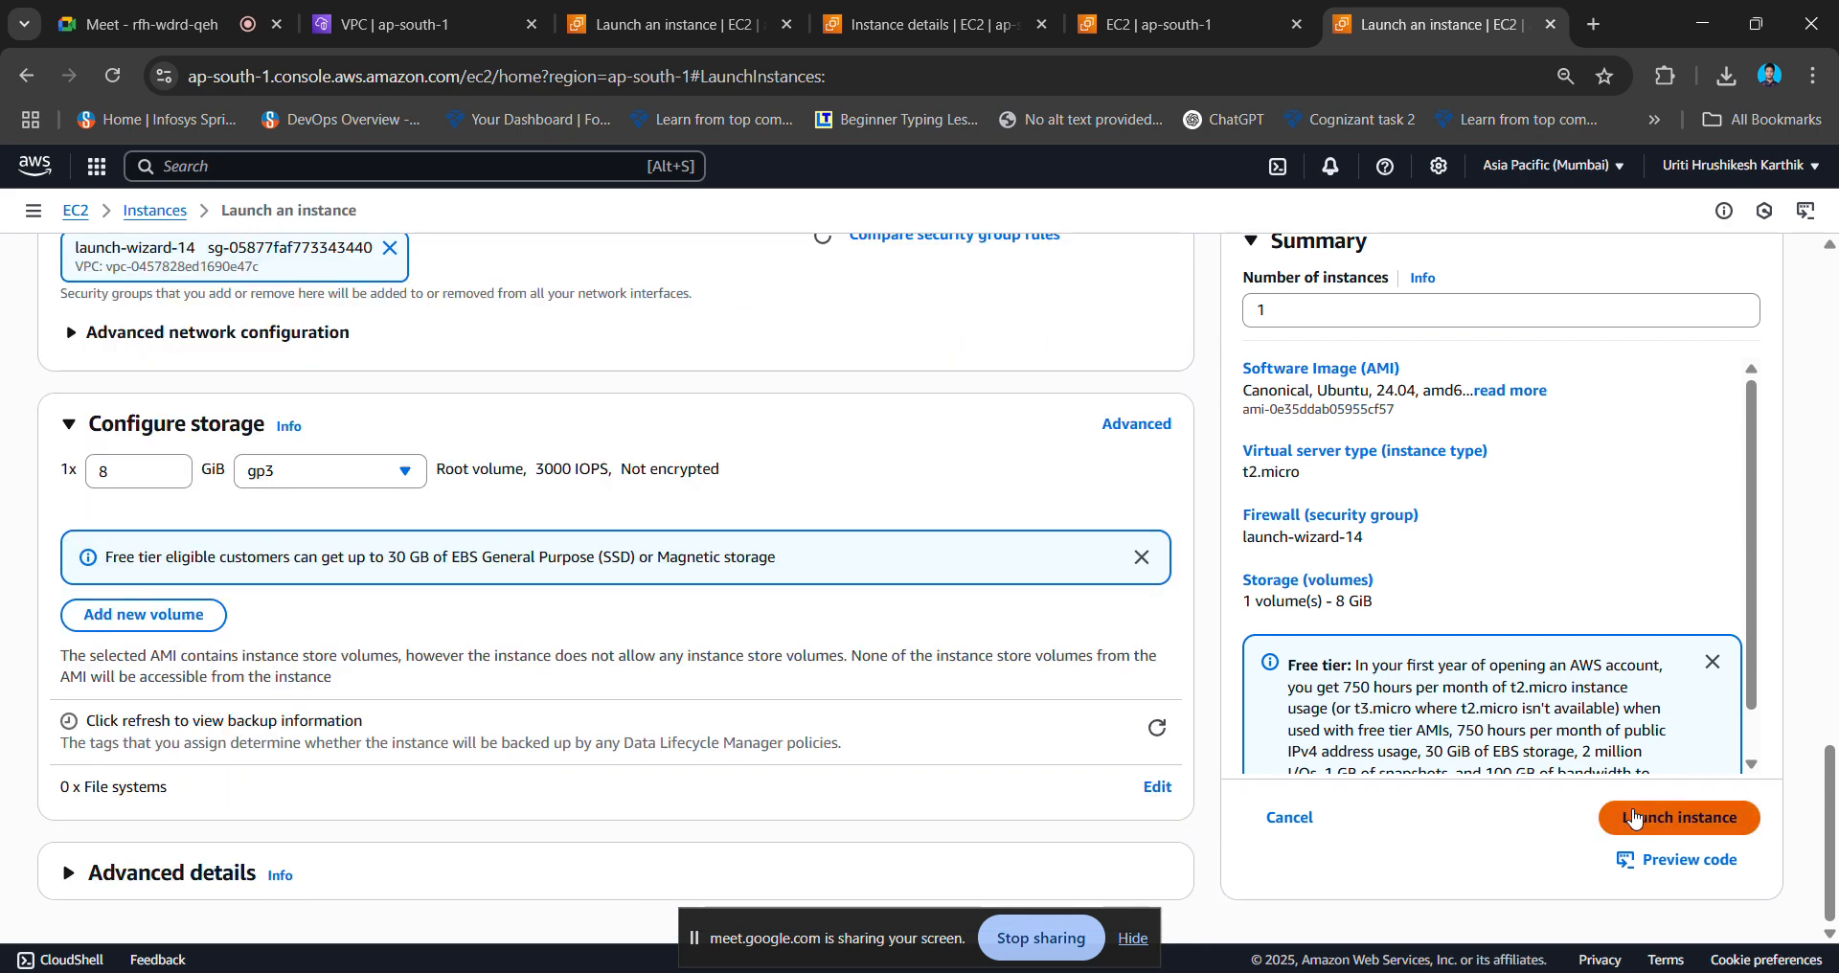
click(1634, 817)
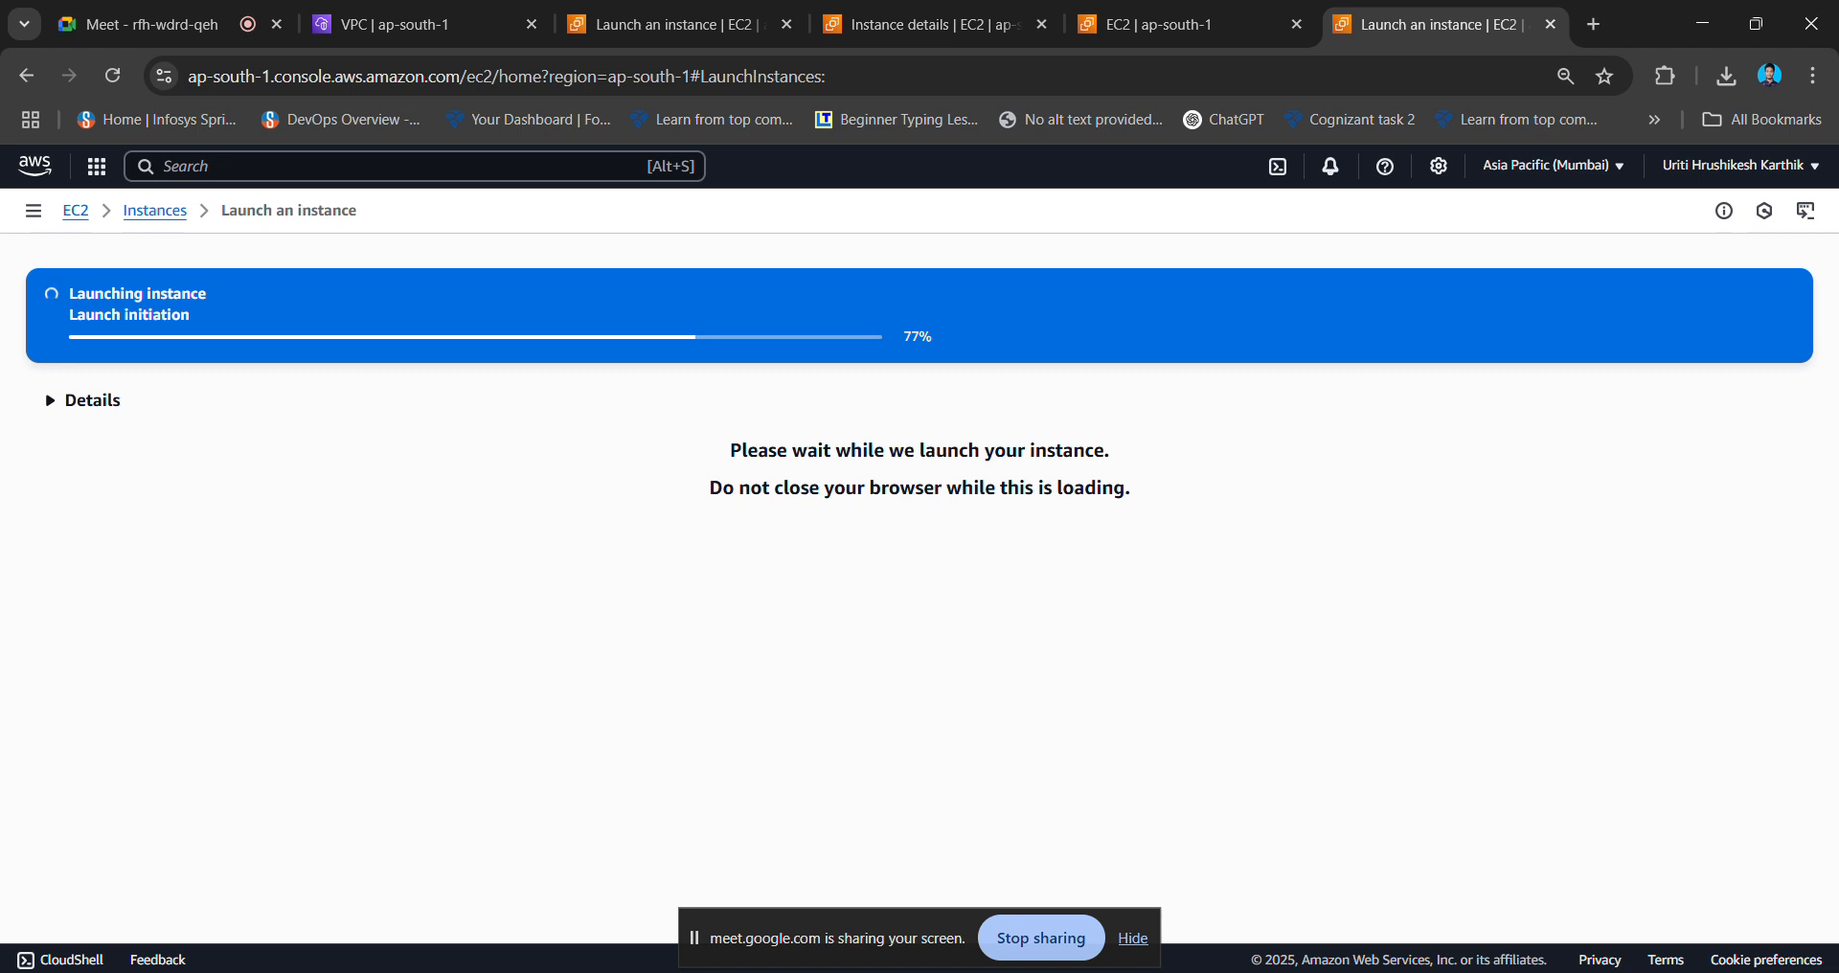
- Start MobaXterm from the Start menu, minimize it, and return to instance2's launch Success page
key(super)
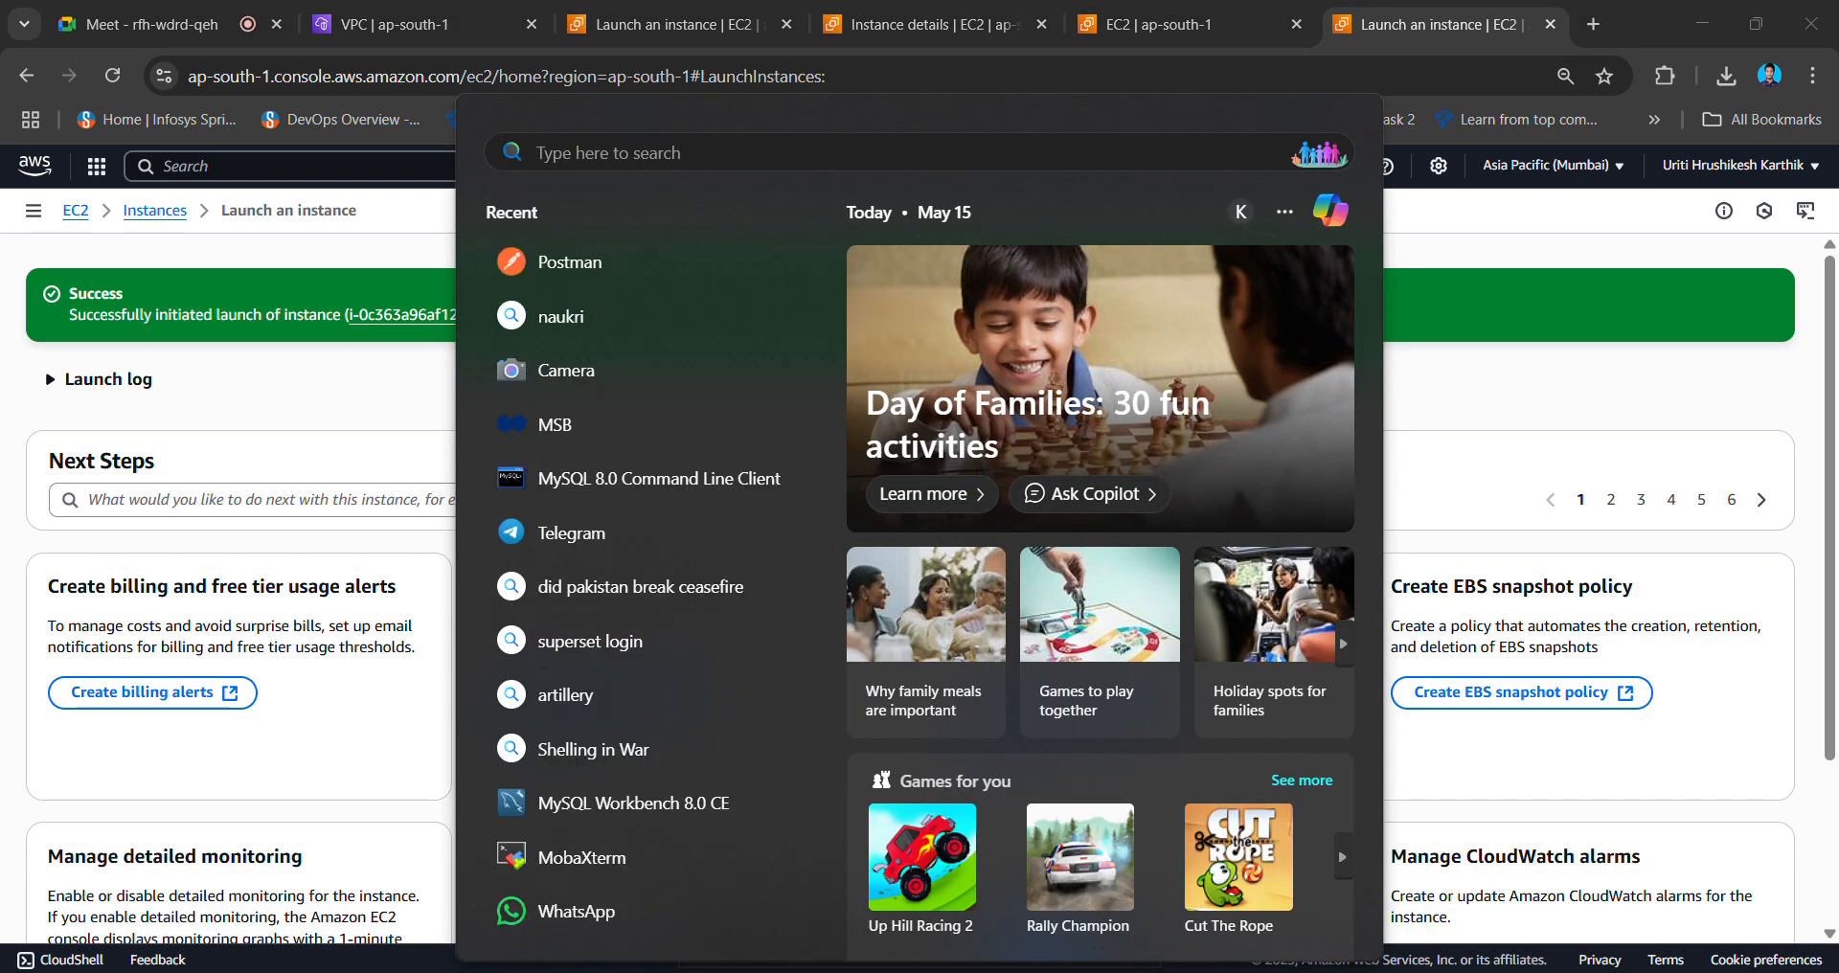
click(628, 857)
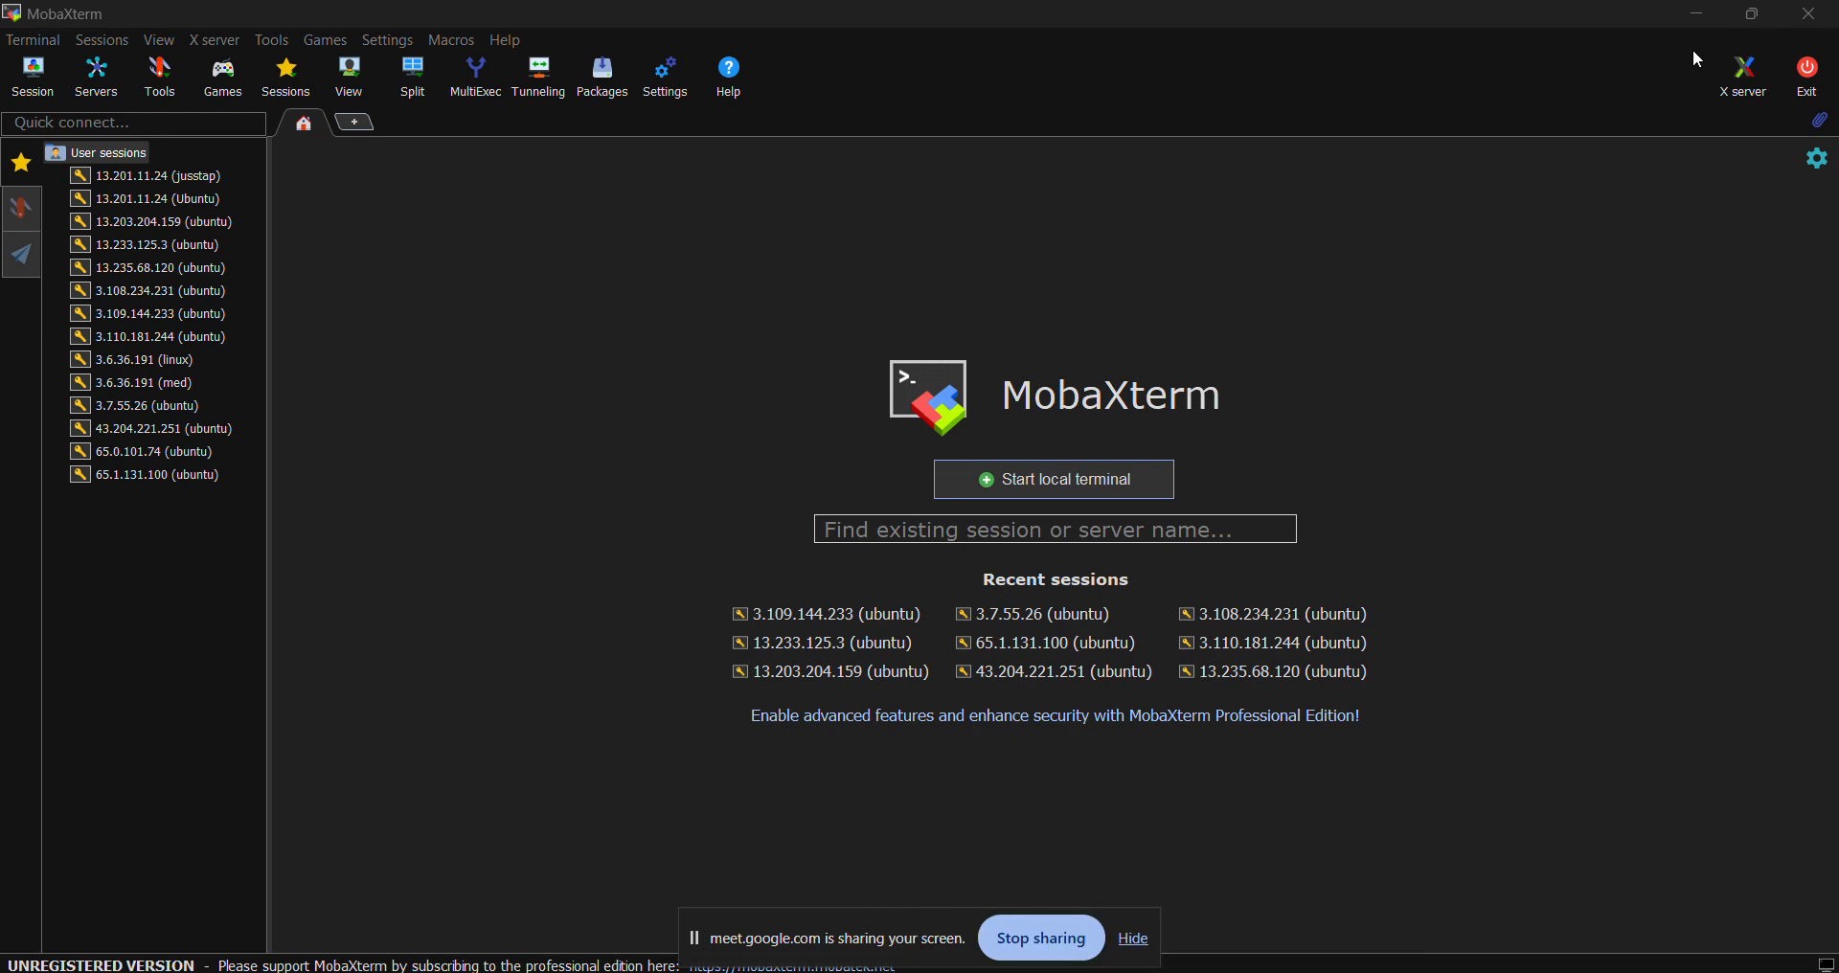
click(1699, 17)
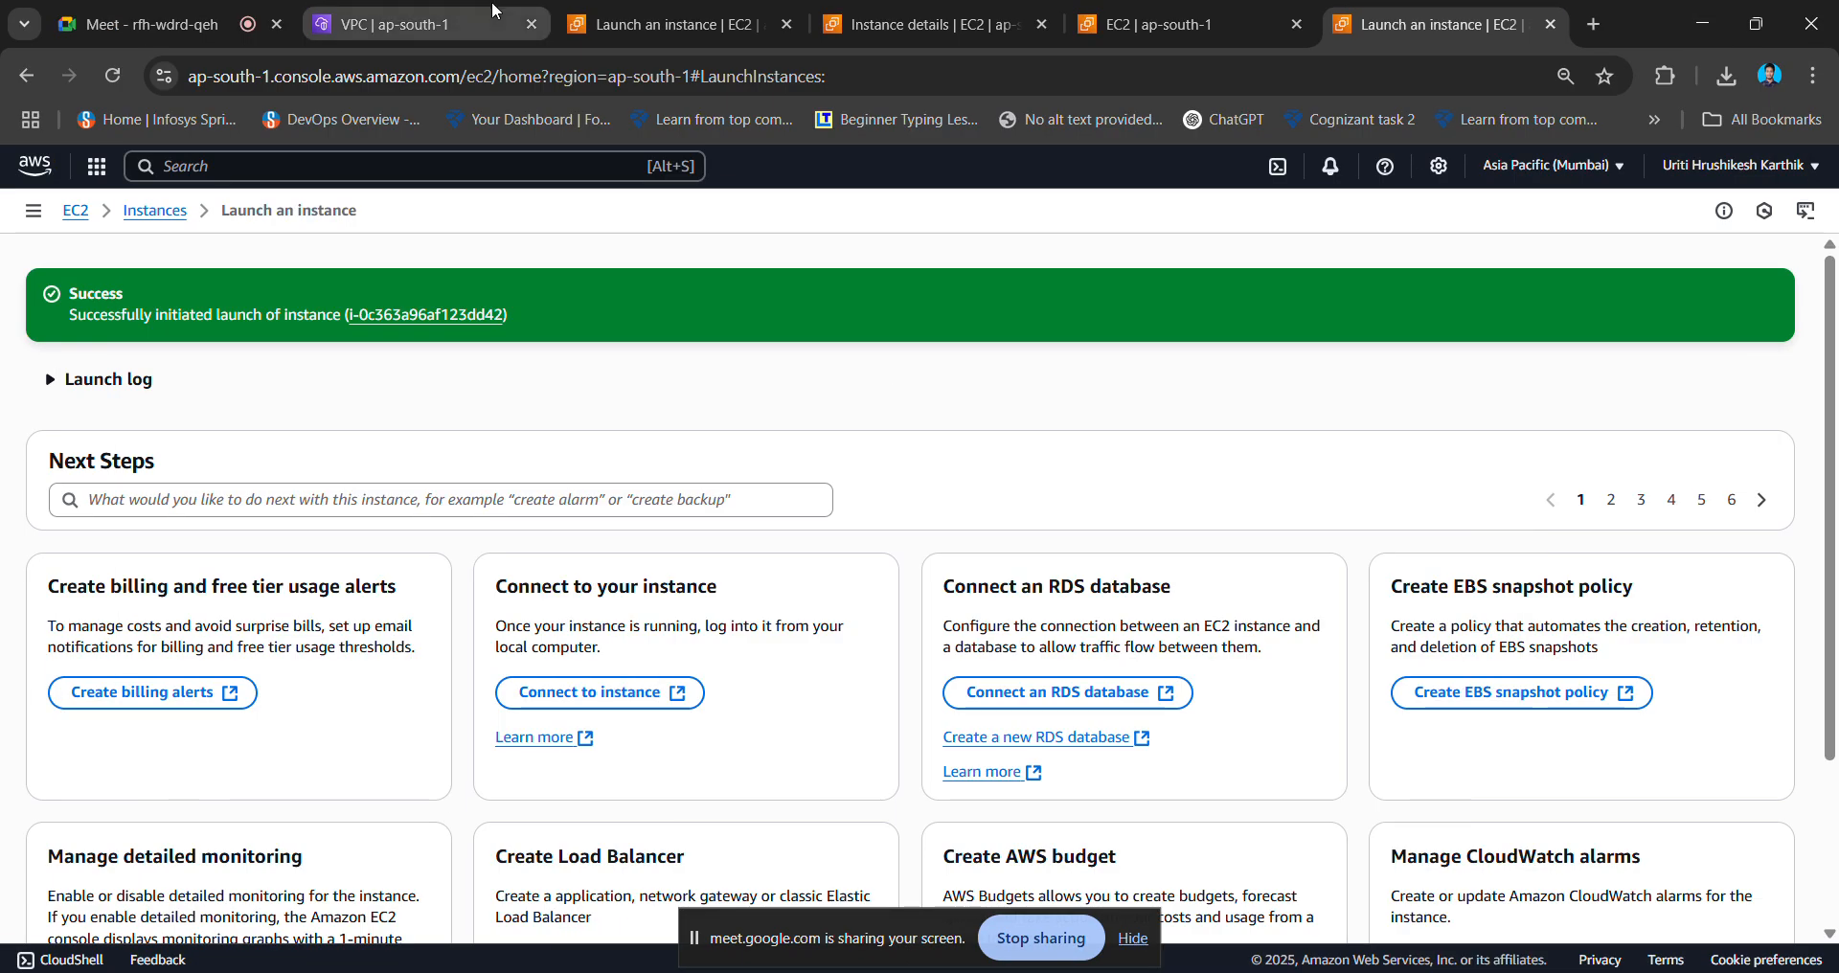
- Open instance1 from the instances list, copy its public IPv4 13.201.5.222, and switch to MobaXterm
click(428, 316)
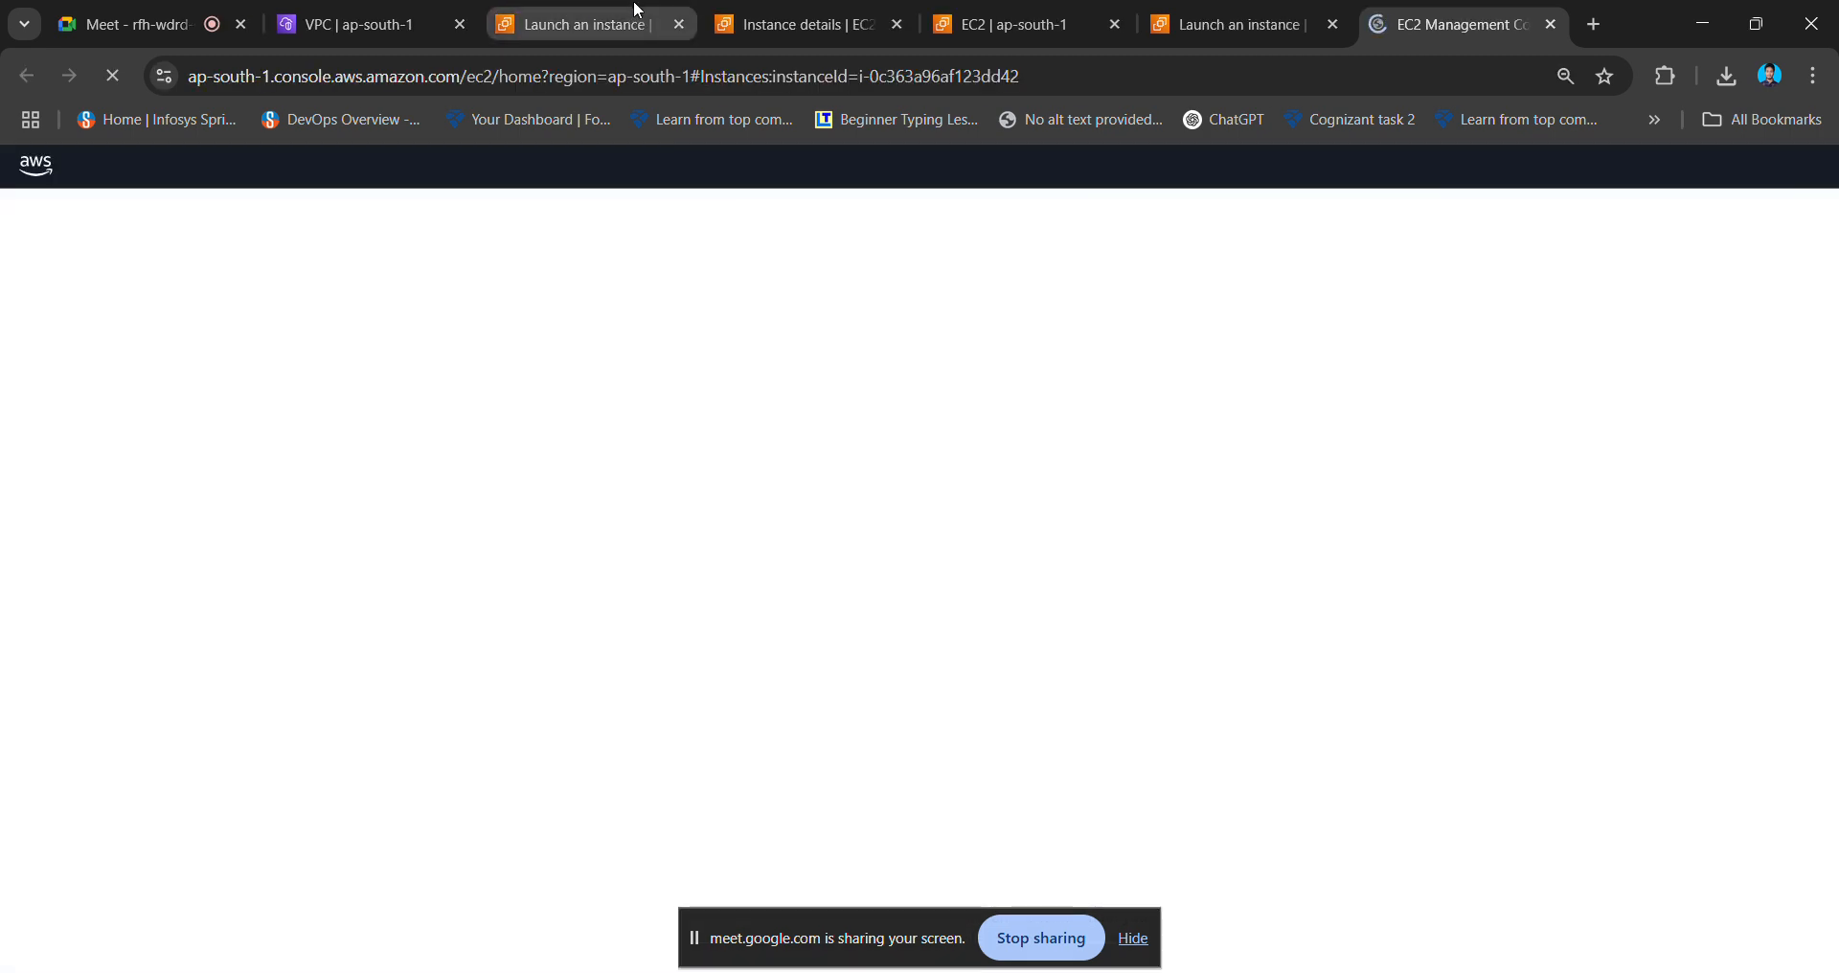
click(757, 24)
scroll(661, 431, up, 5)
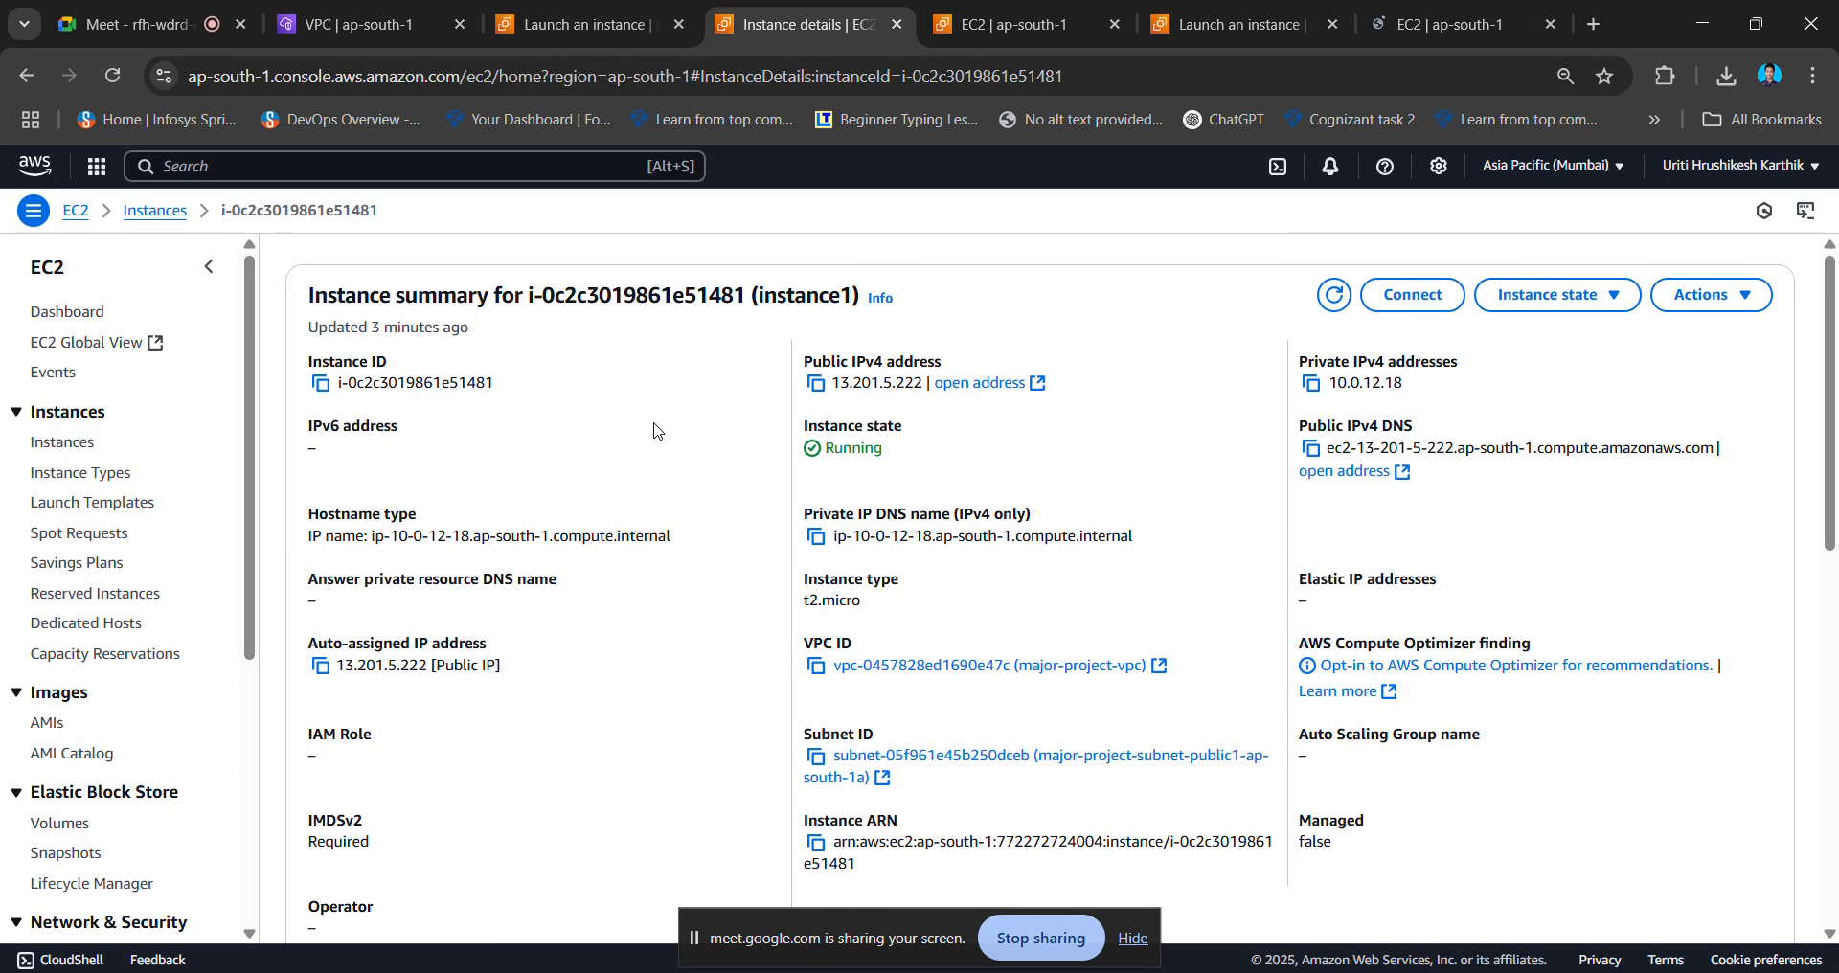
click(167, 220)
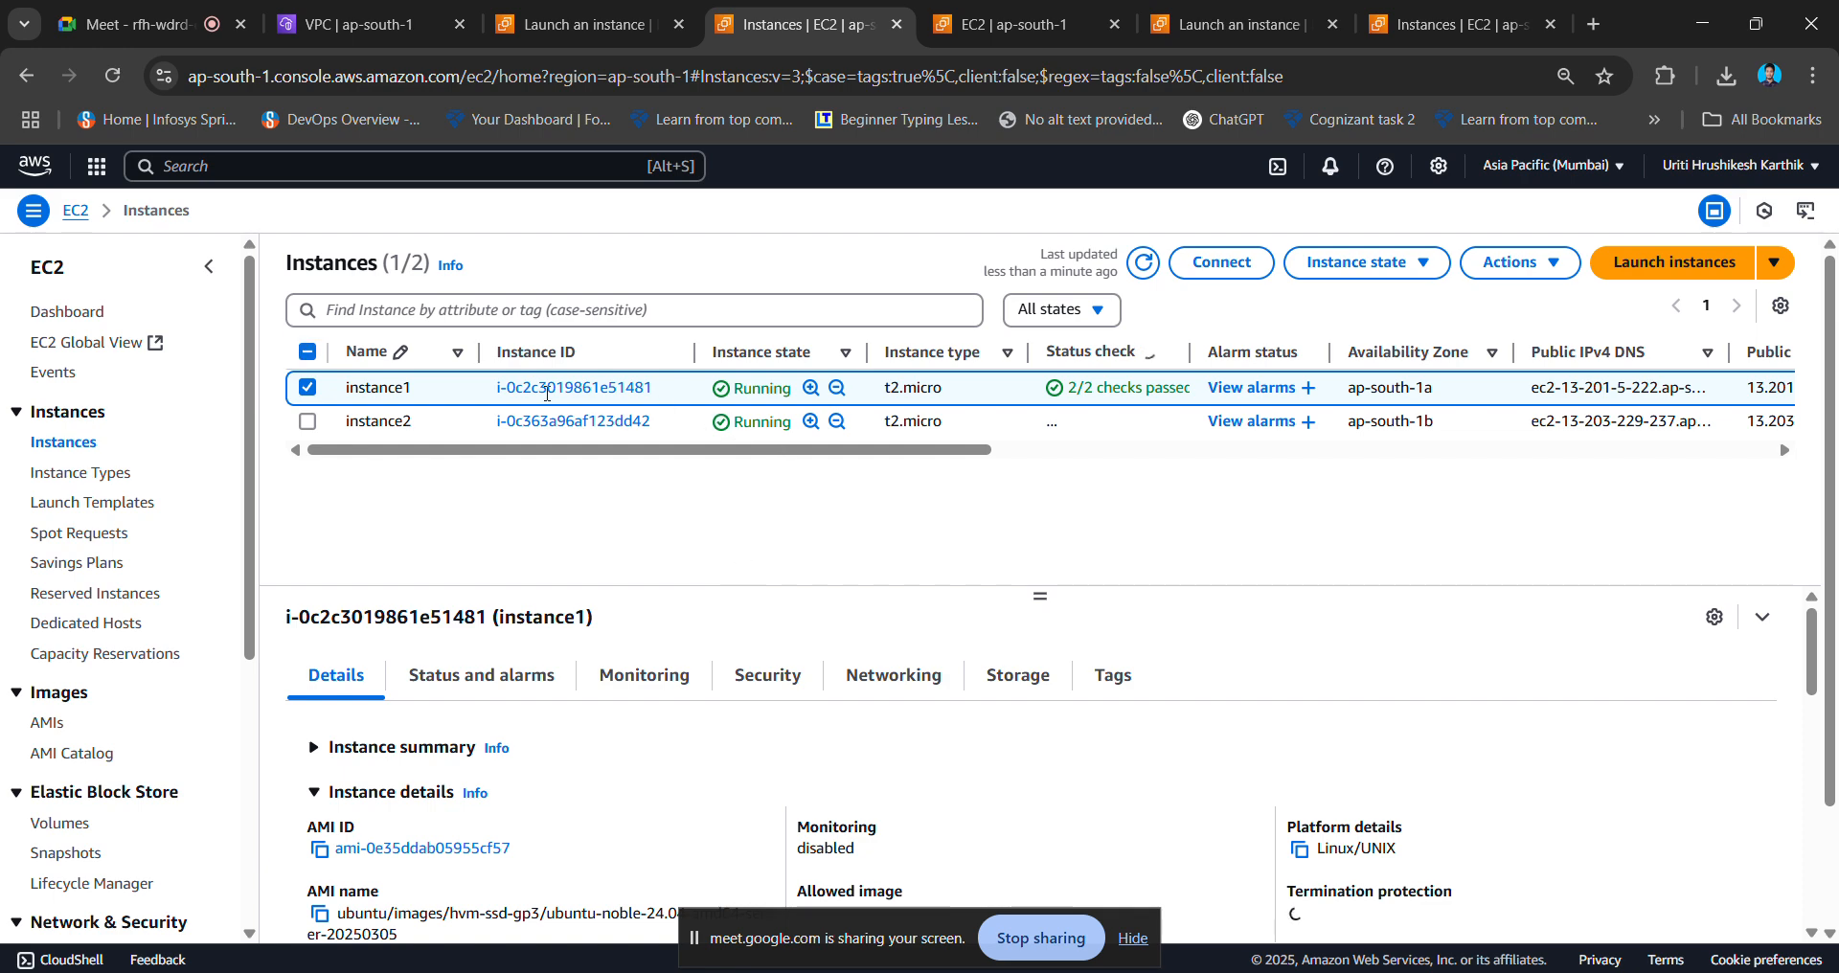
click(541, 388)
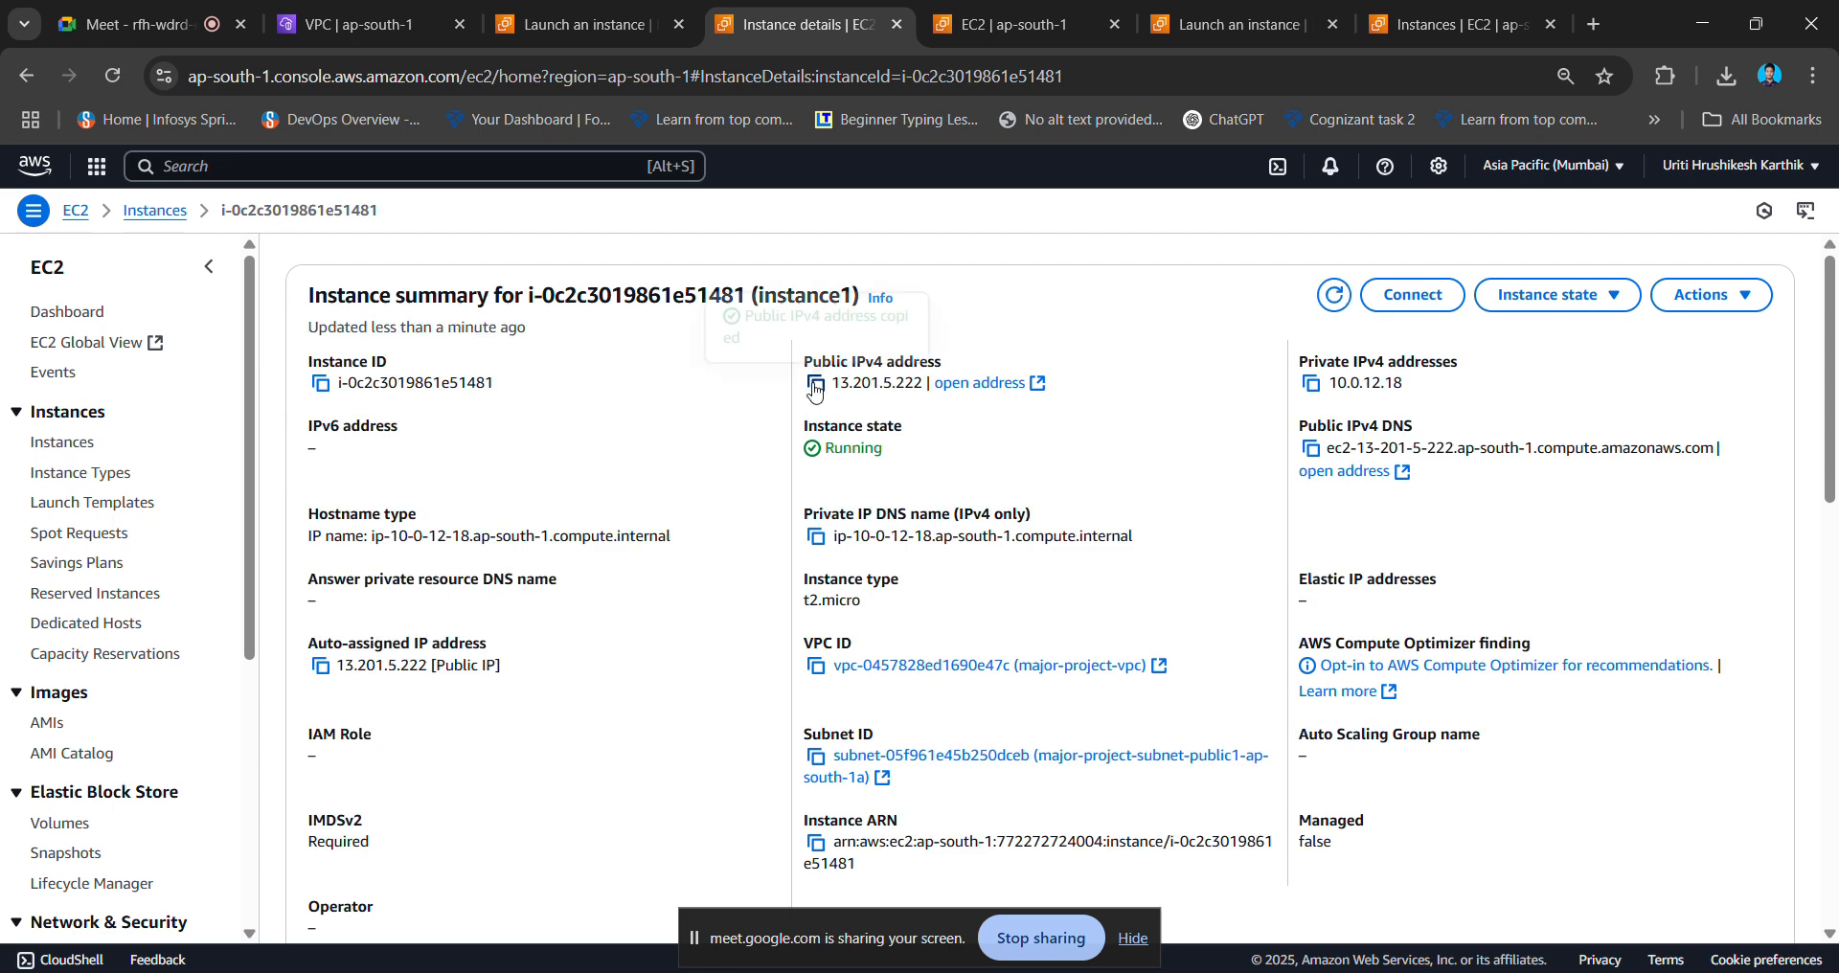
click(815, 385)
key(alt+Tab)
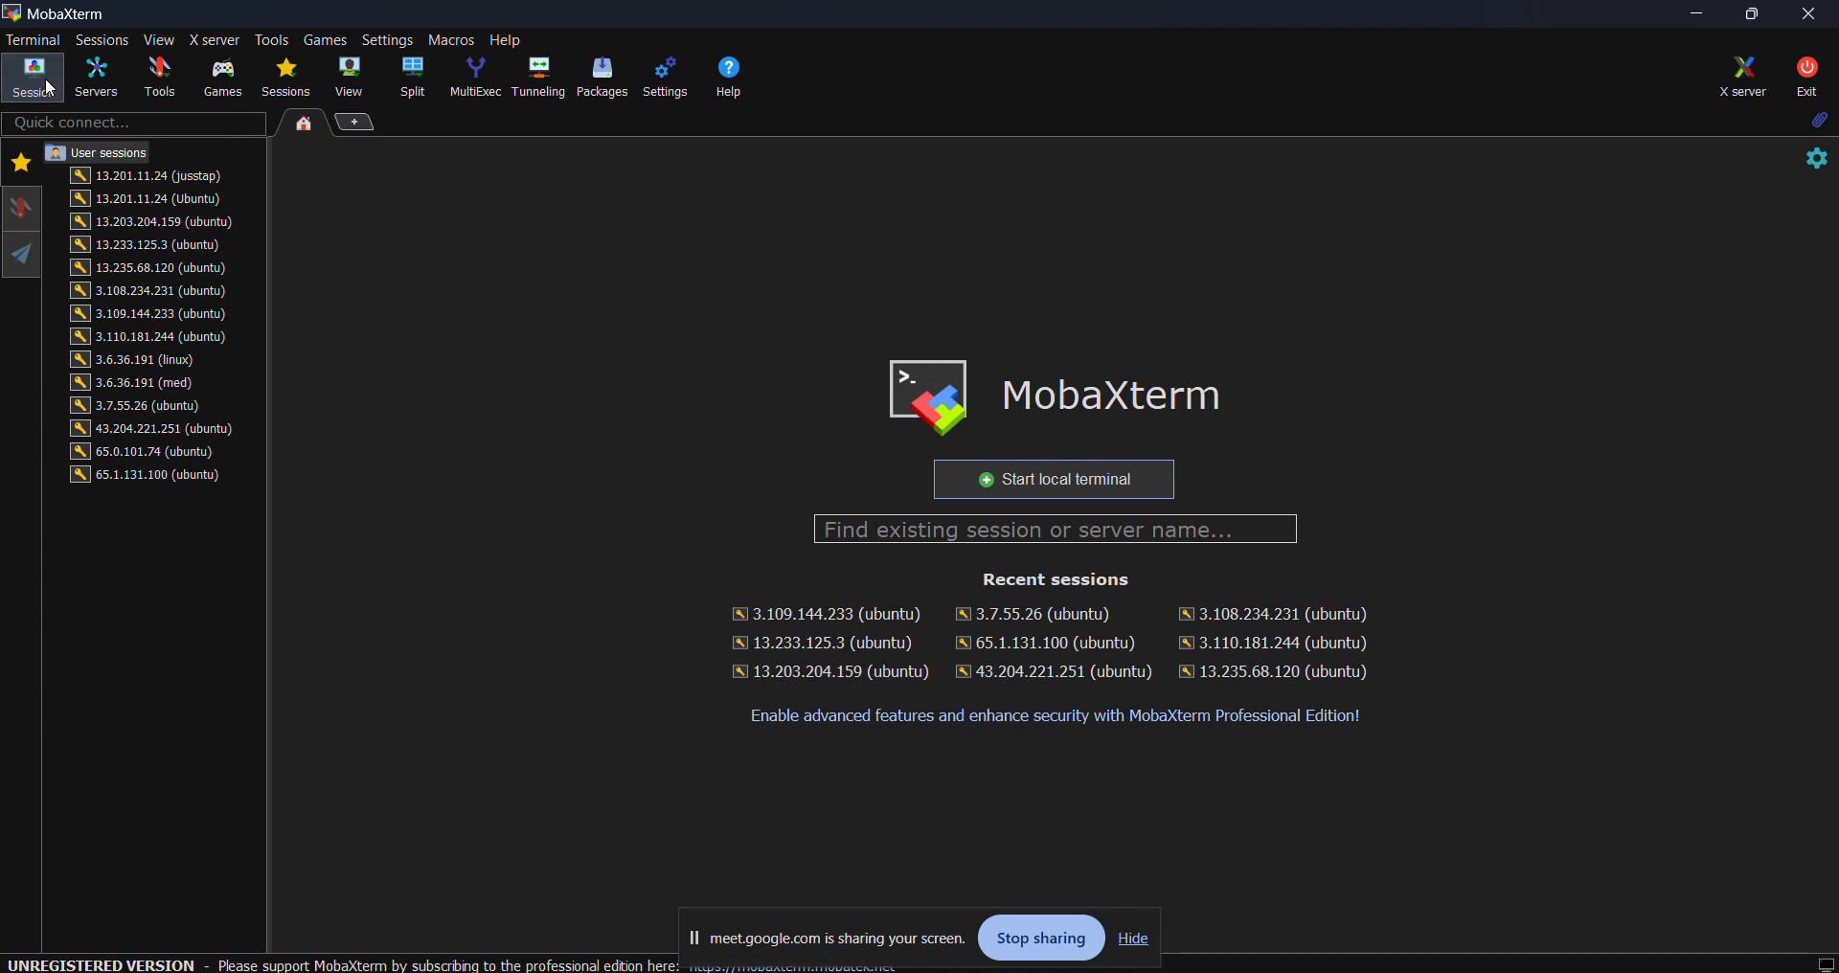
- Create an SSH session to remote host 13.201.5.222 with username ubuntu
click(44, 78)
click(511, 292)
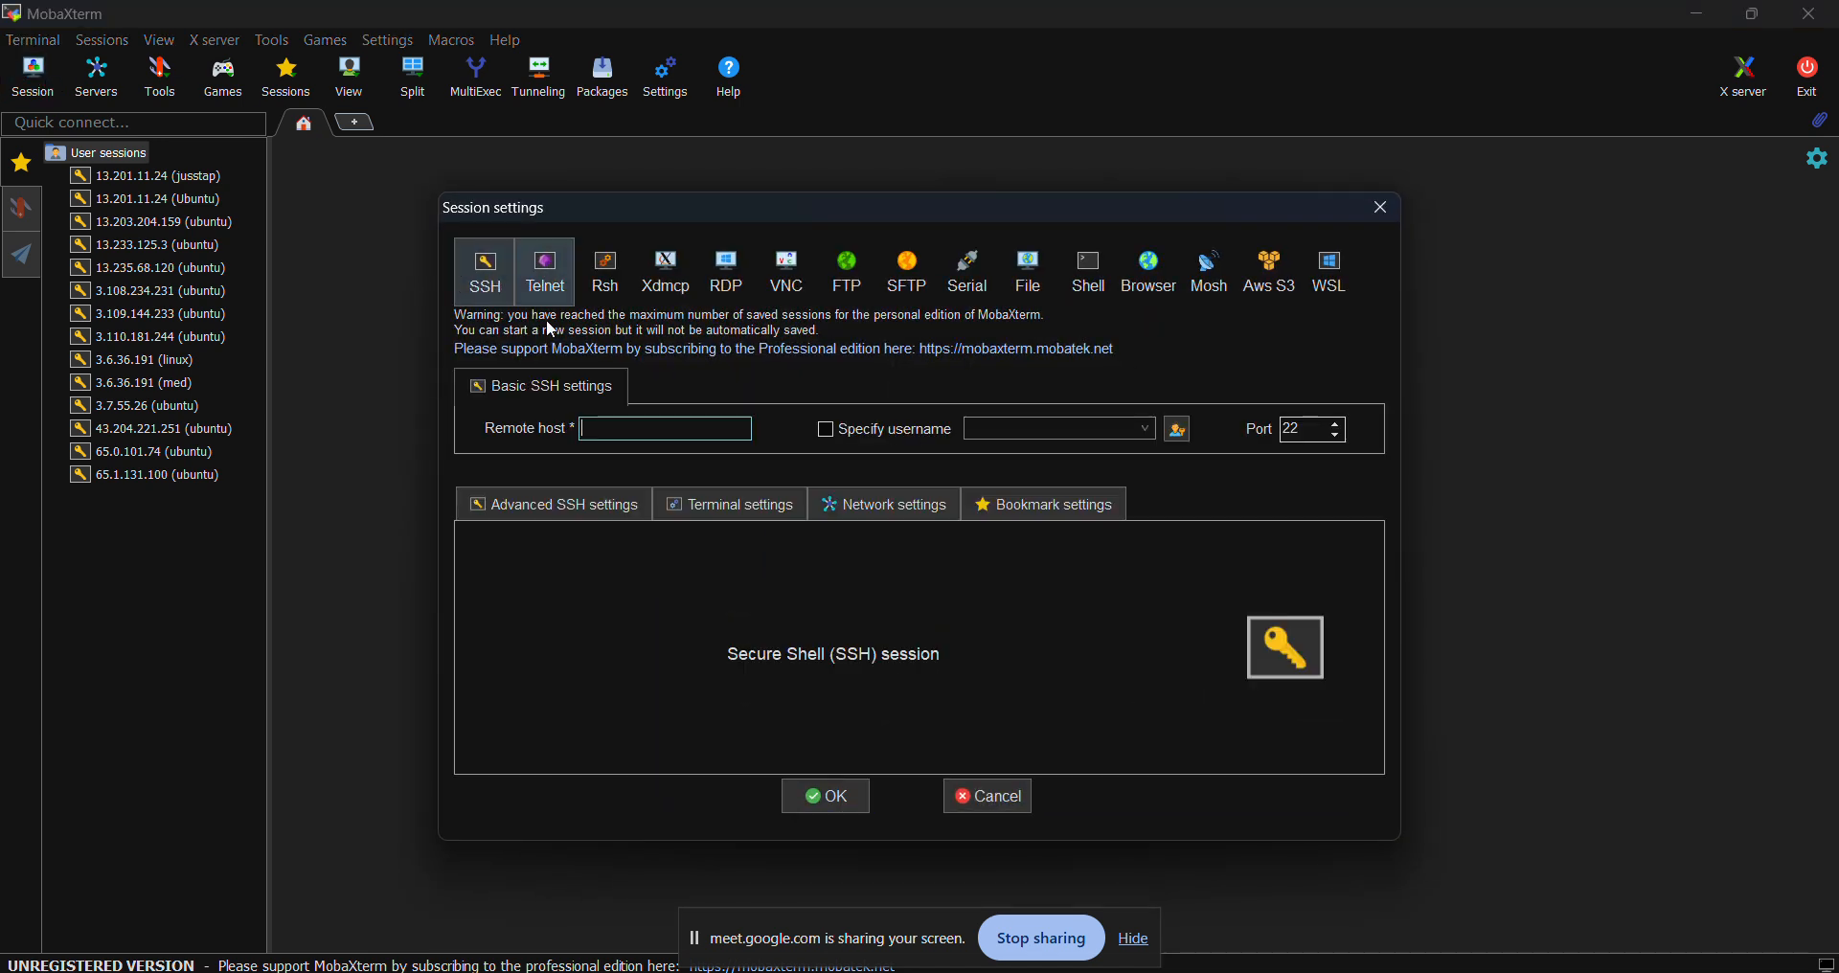
key(ctrl+v)
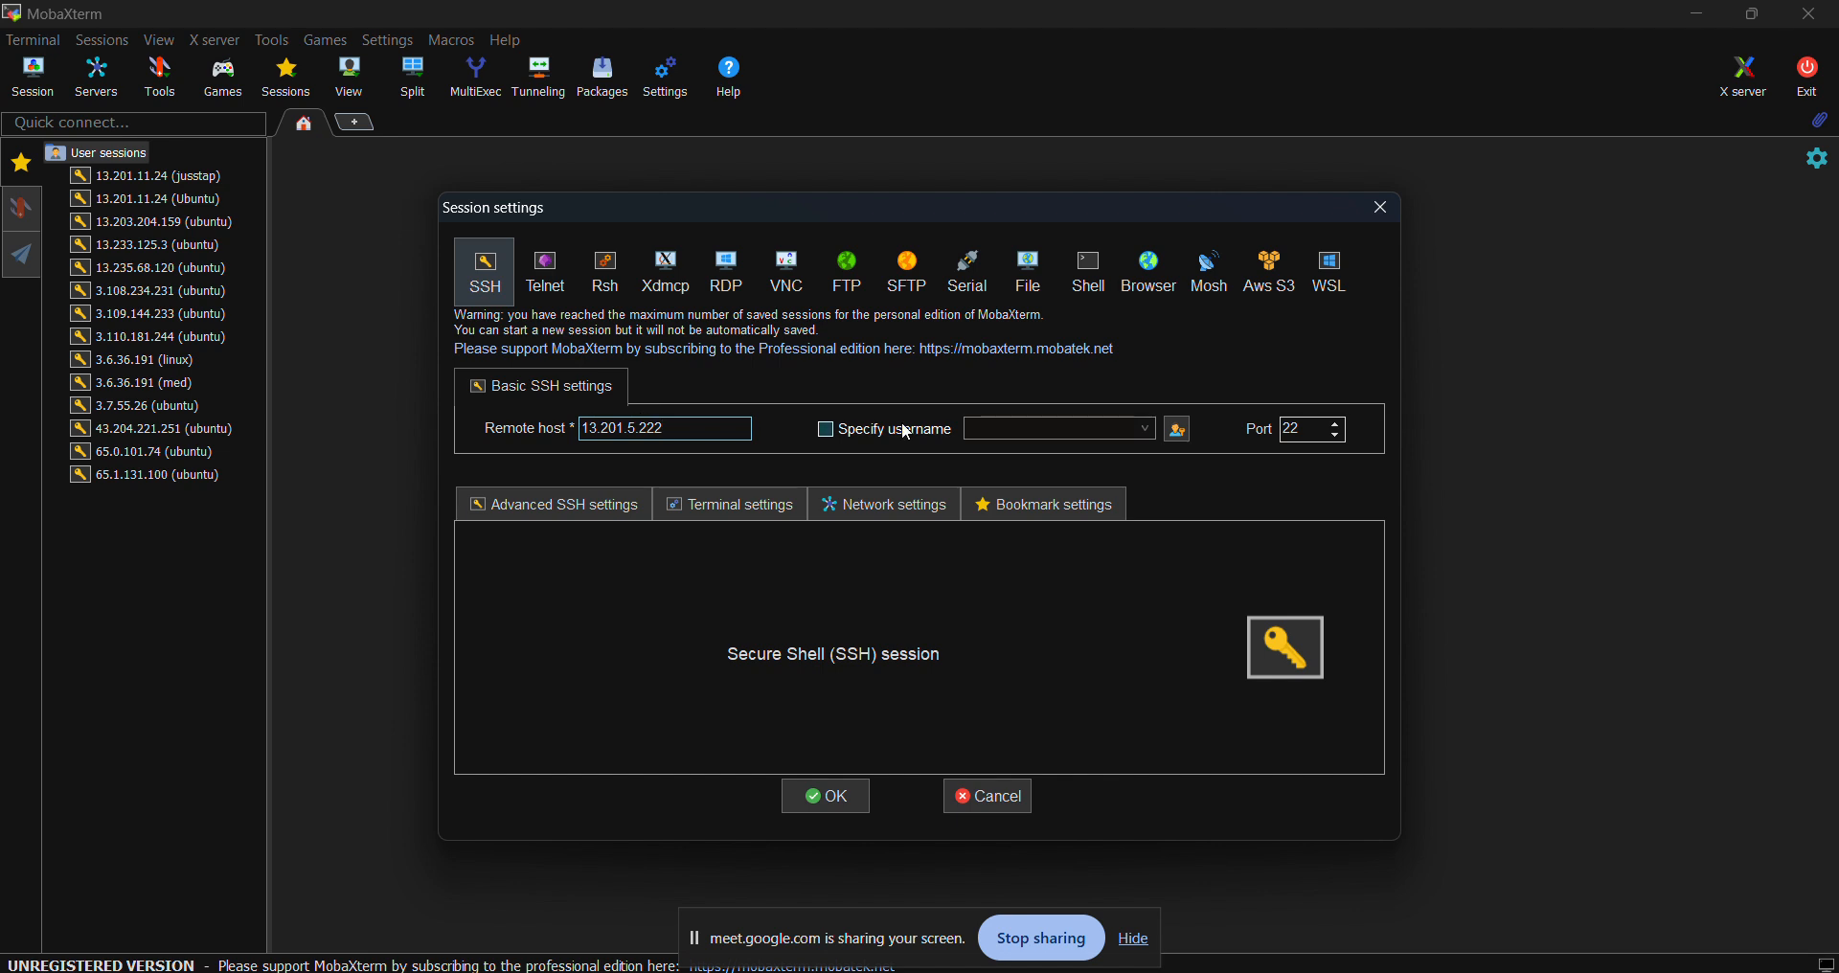
click(843, 433)
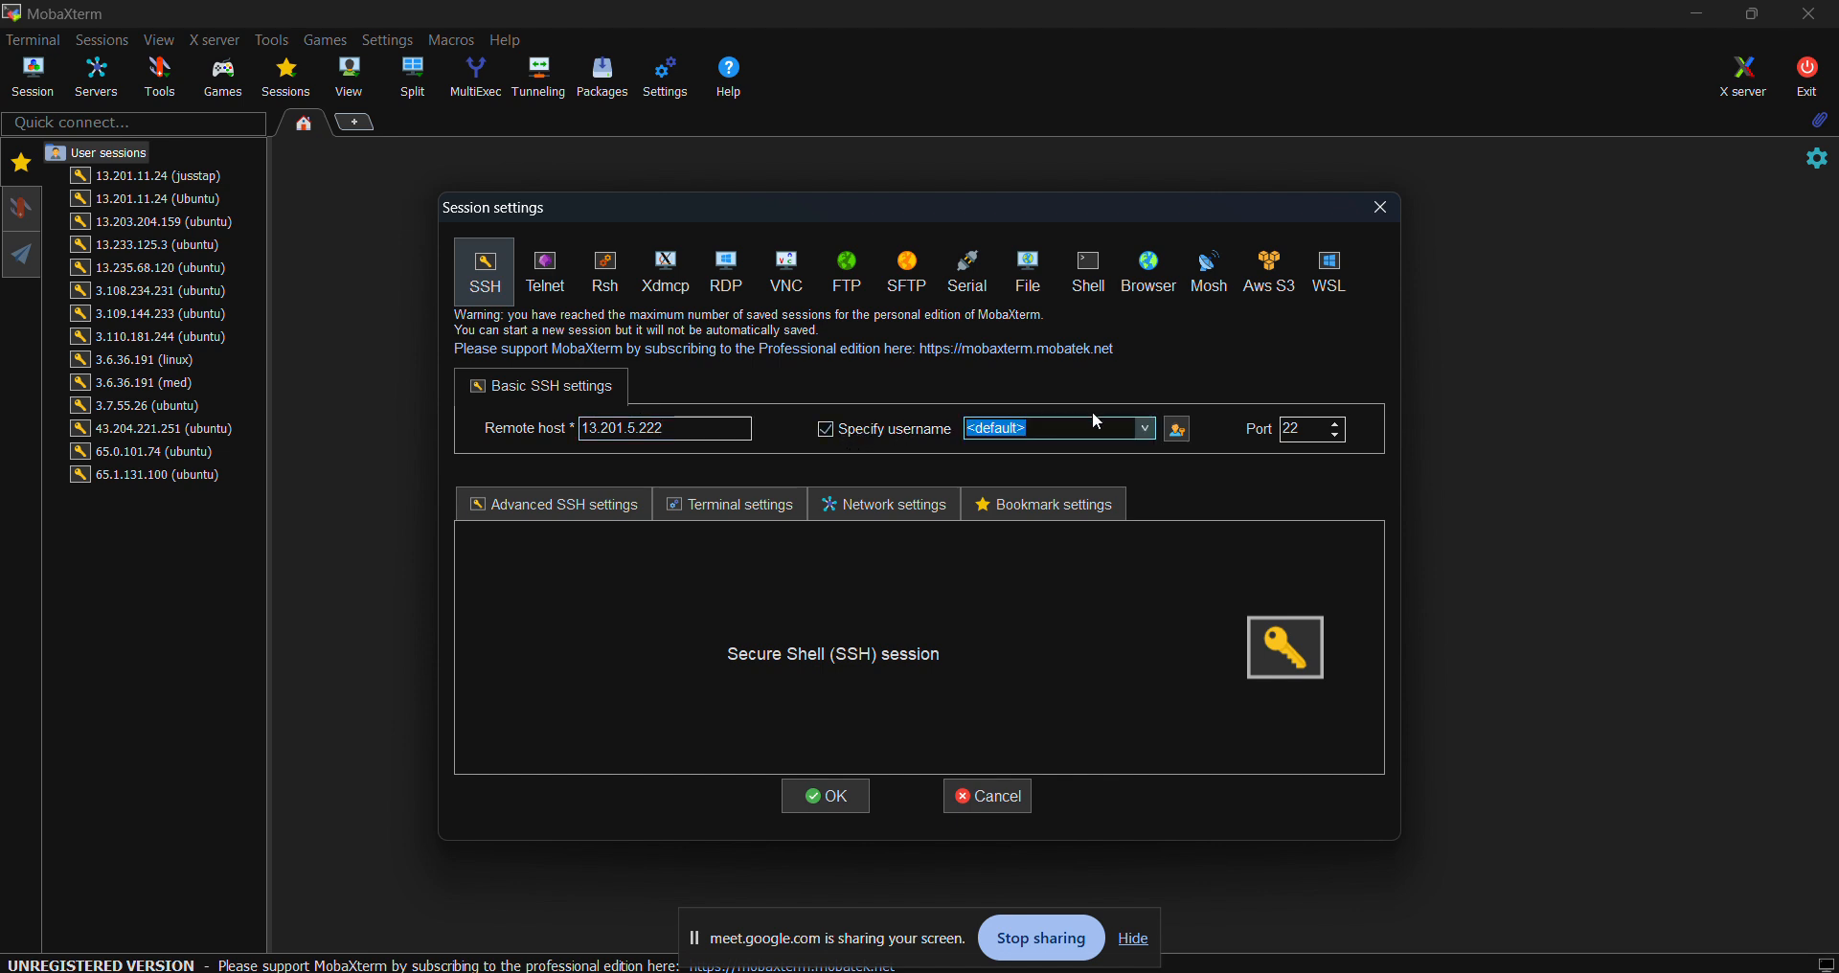
text(ubuntu)
- Use vpc_test.pem as the private key and connect to instance1
click(559, 503)
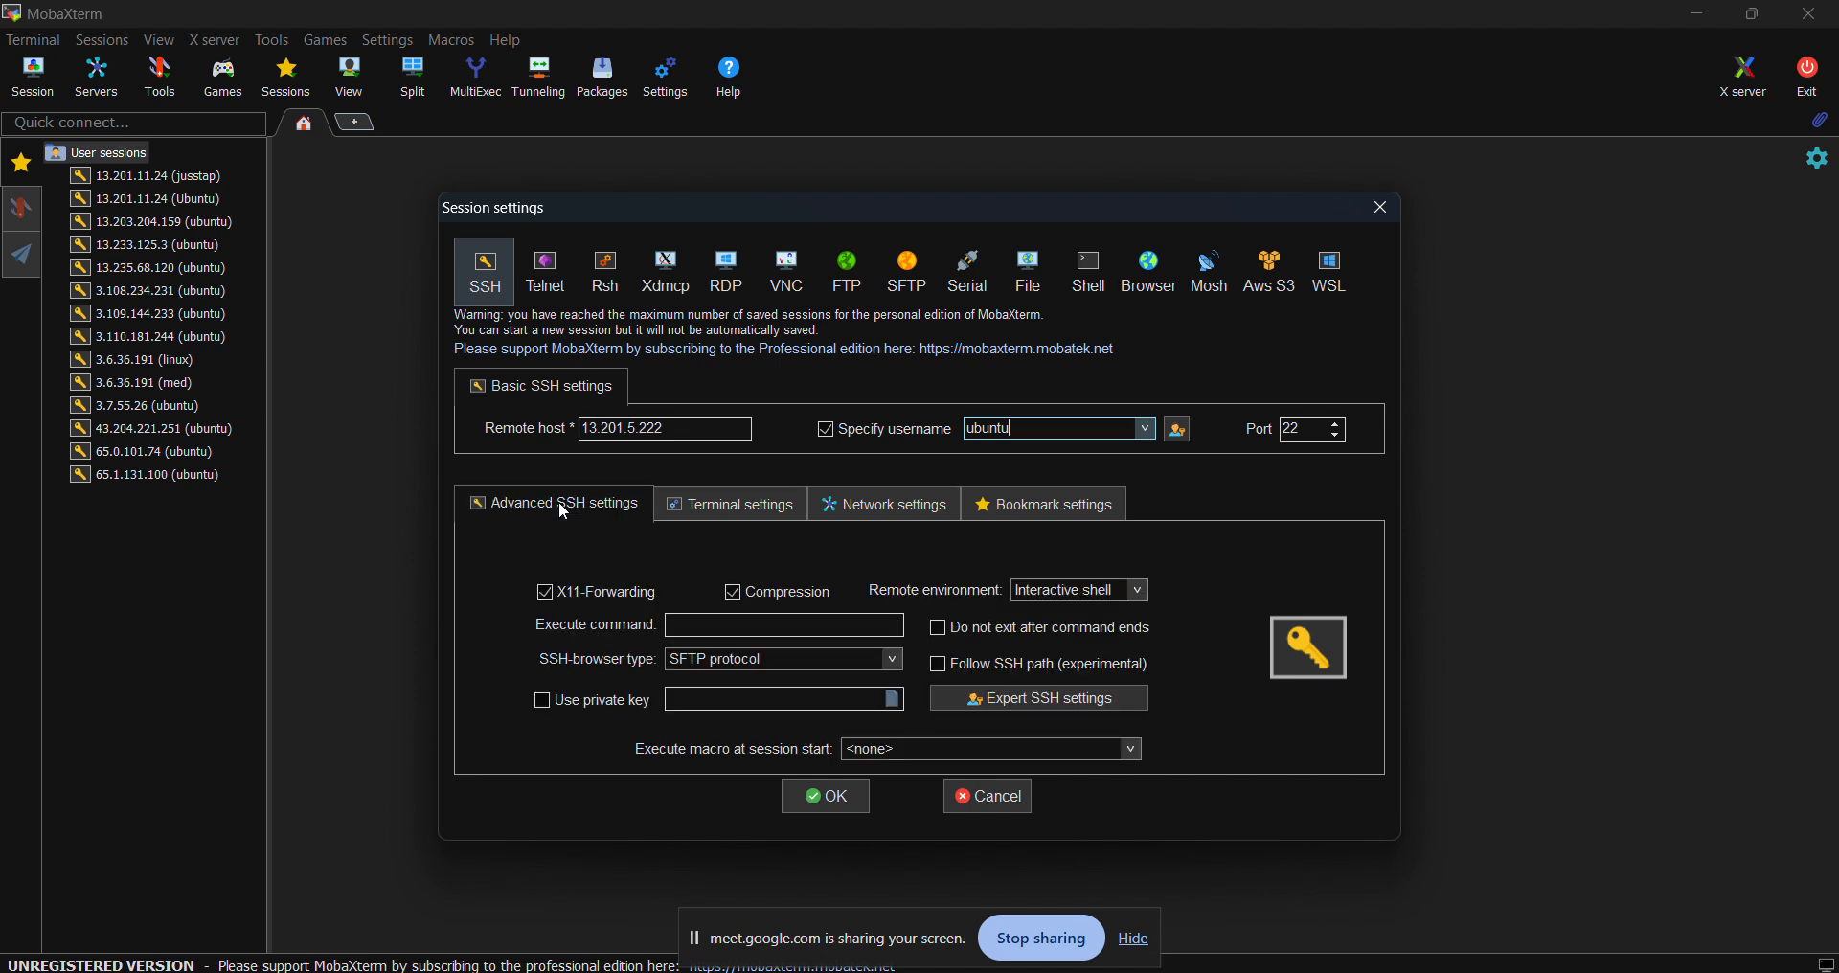
click(543, 703)
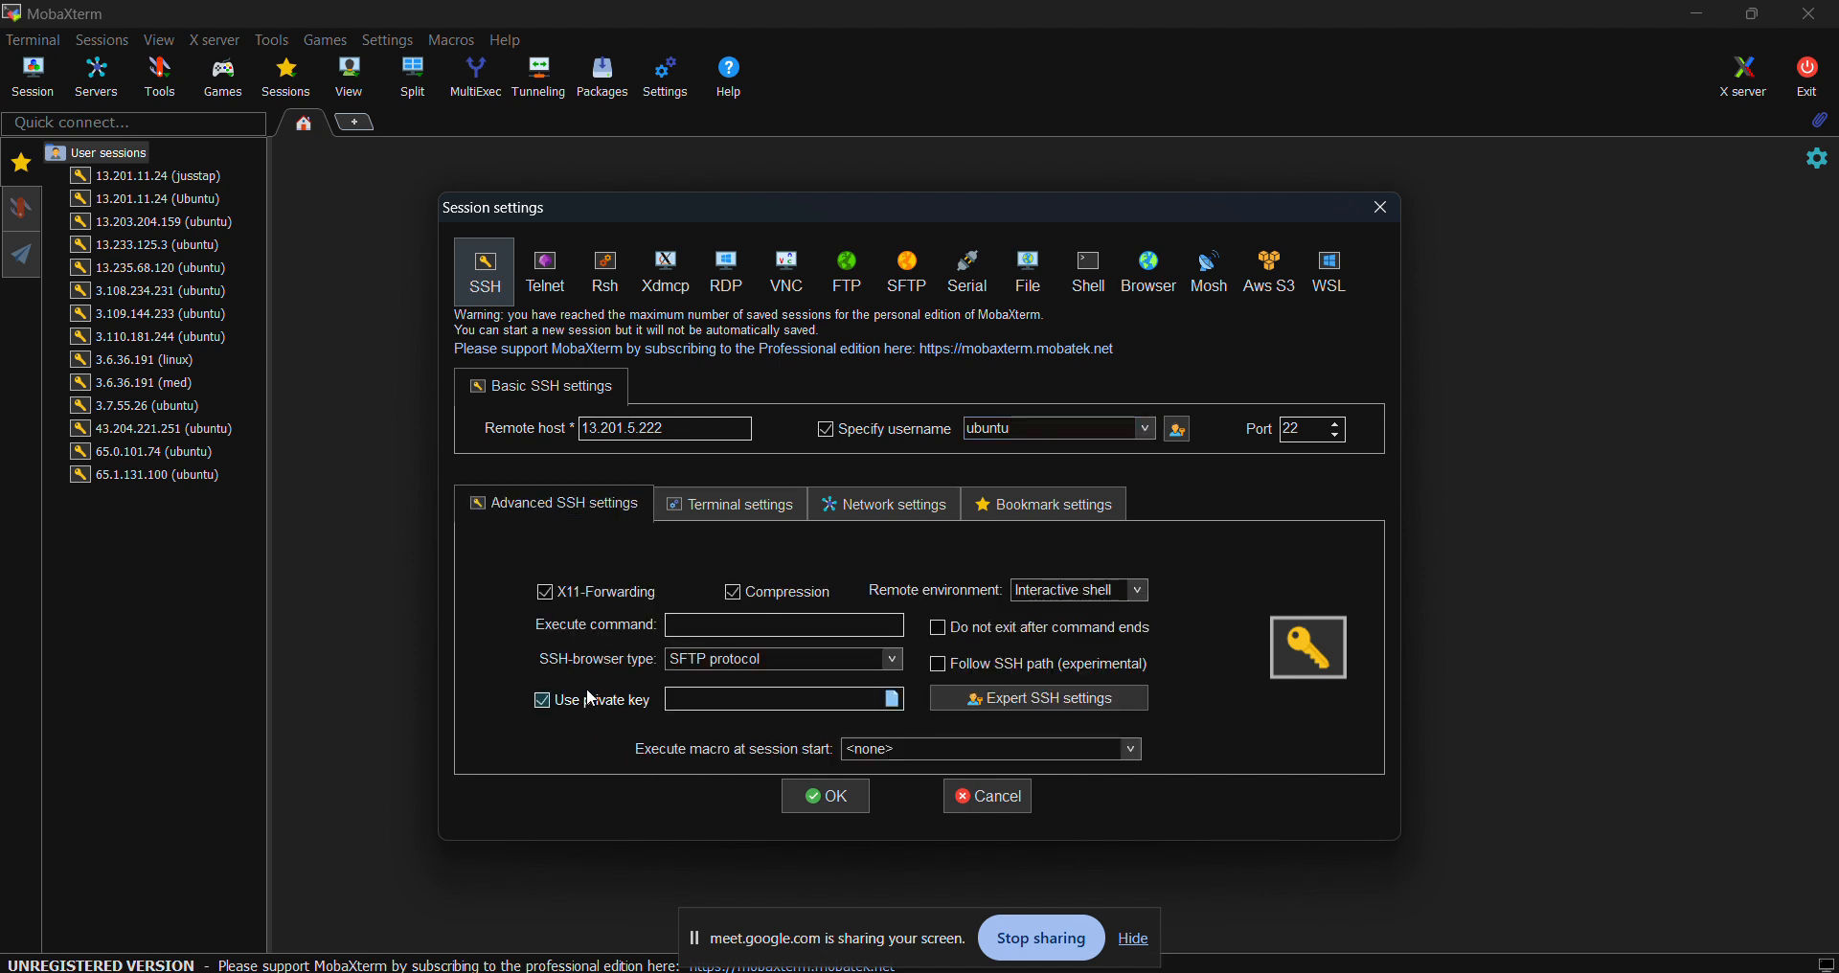
click(894, 701)
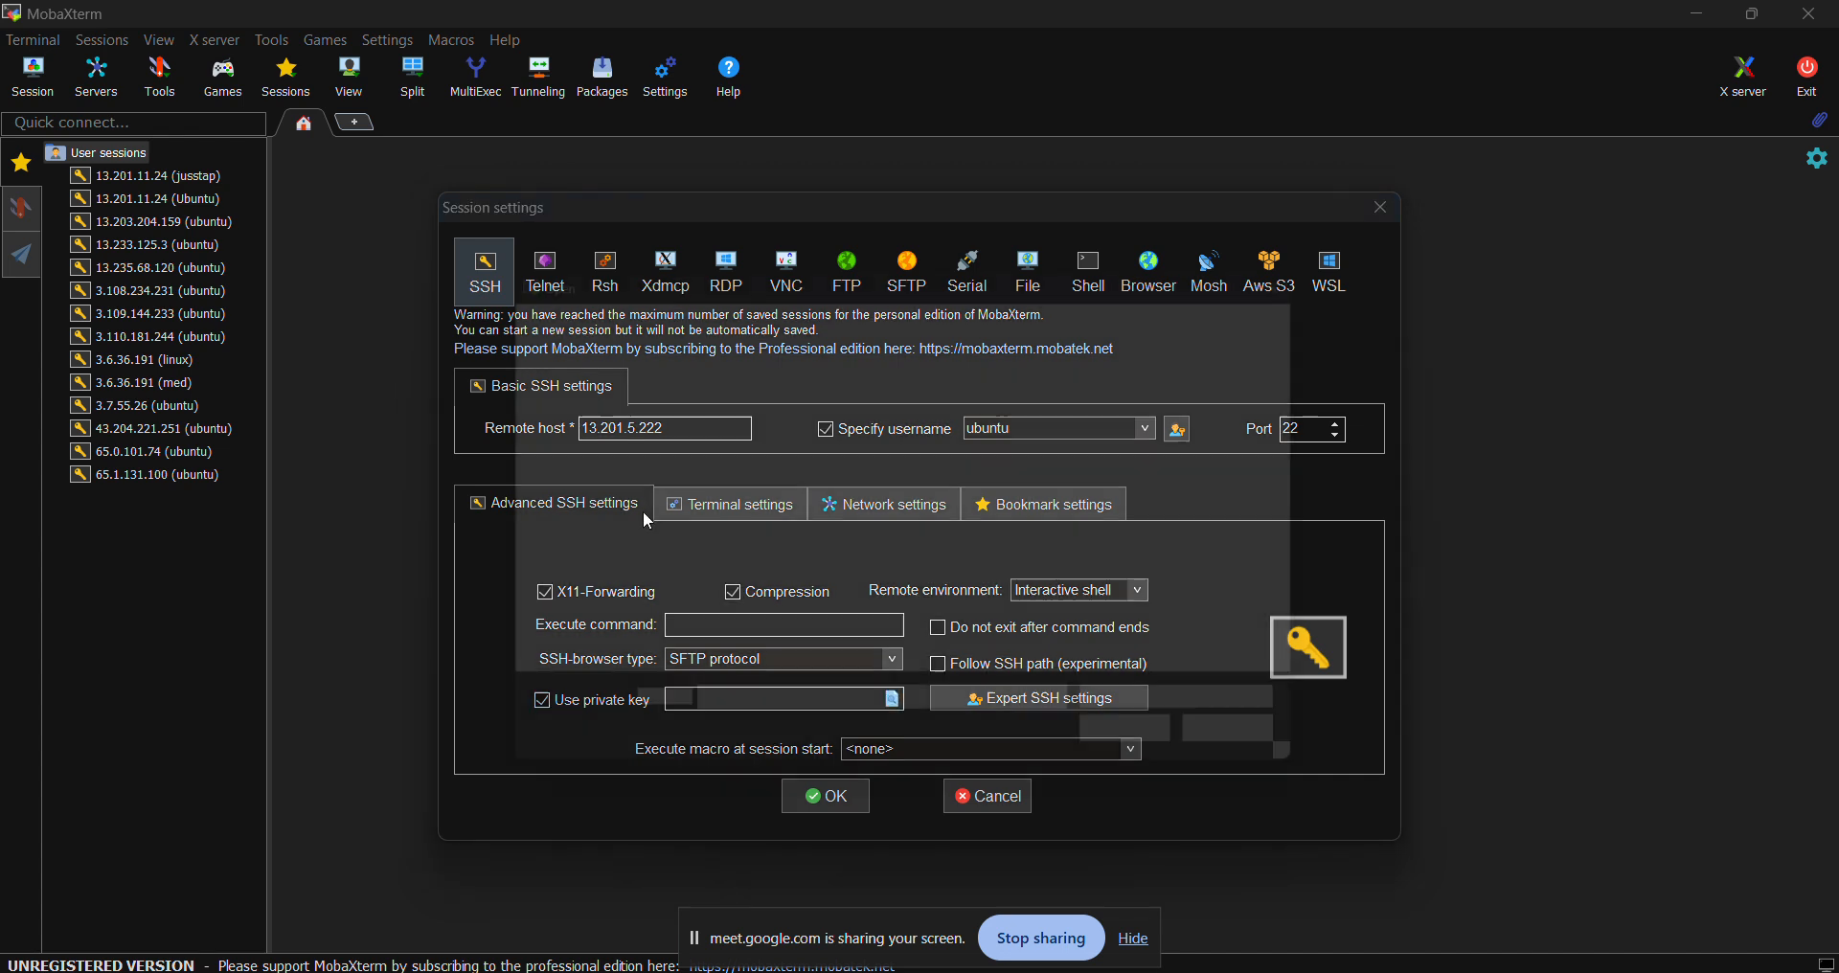
click(788, 481)
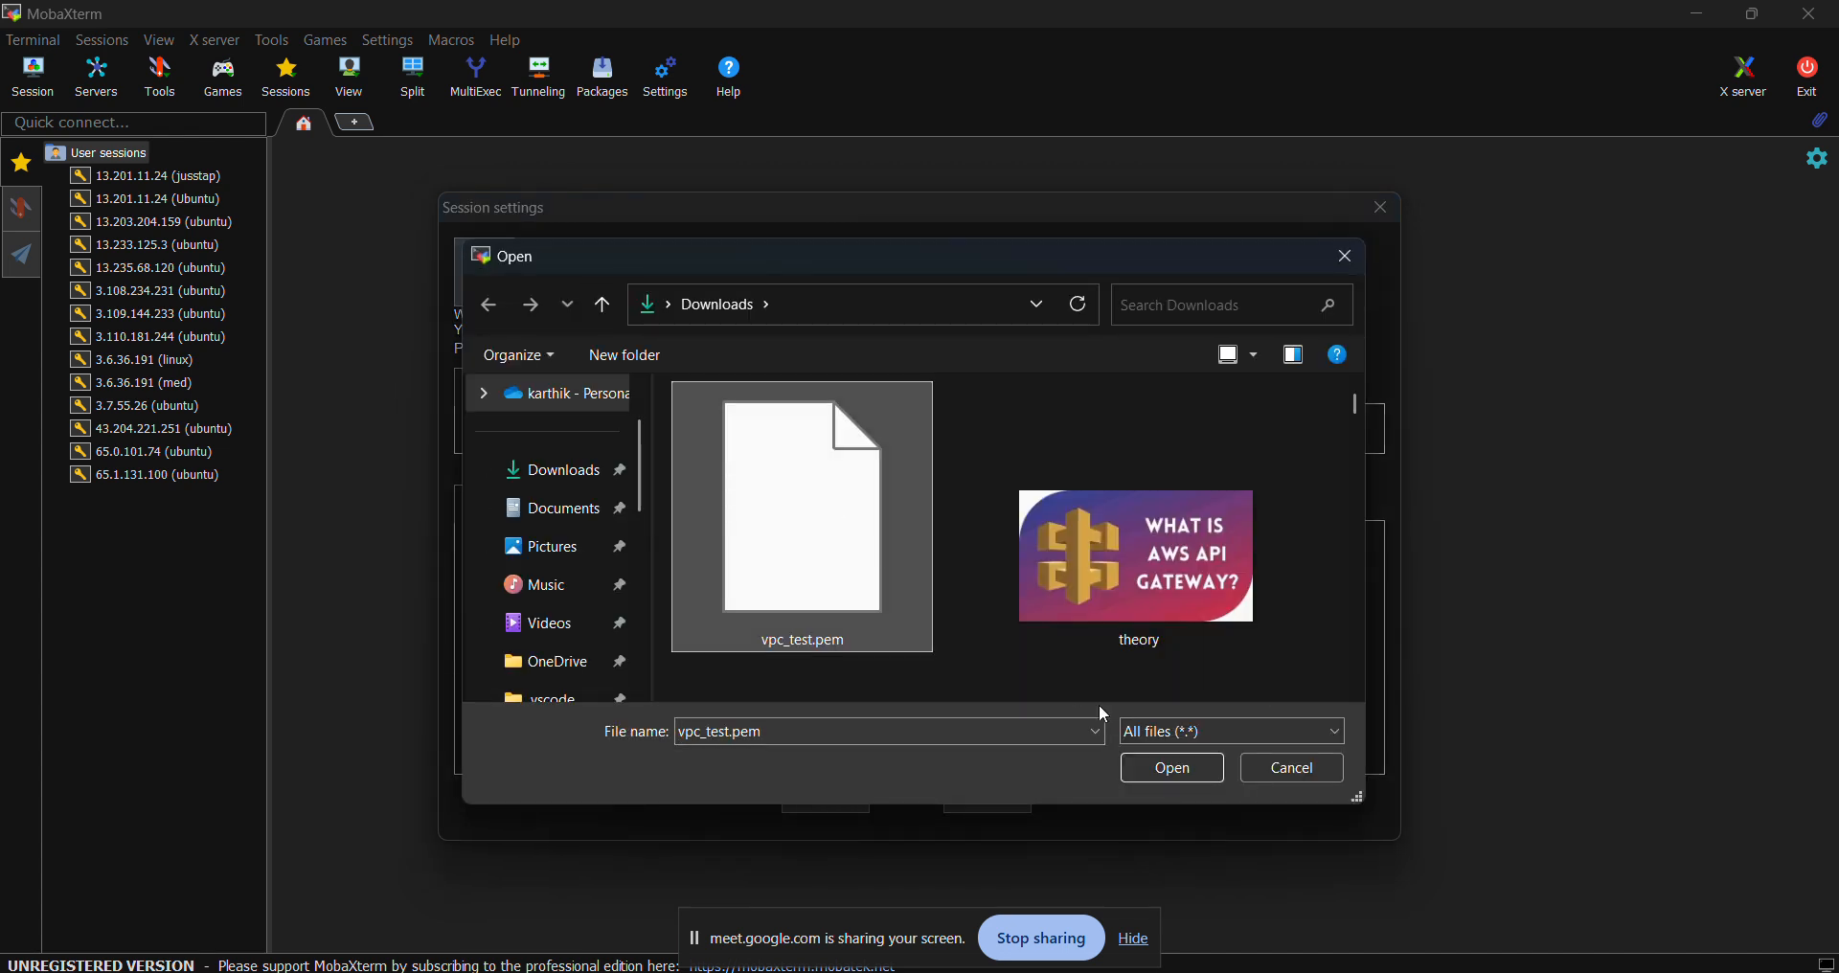
click(1167, 771)
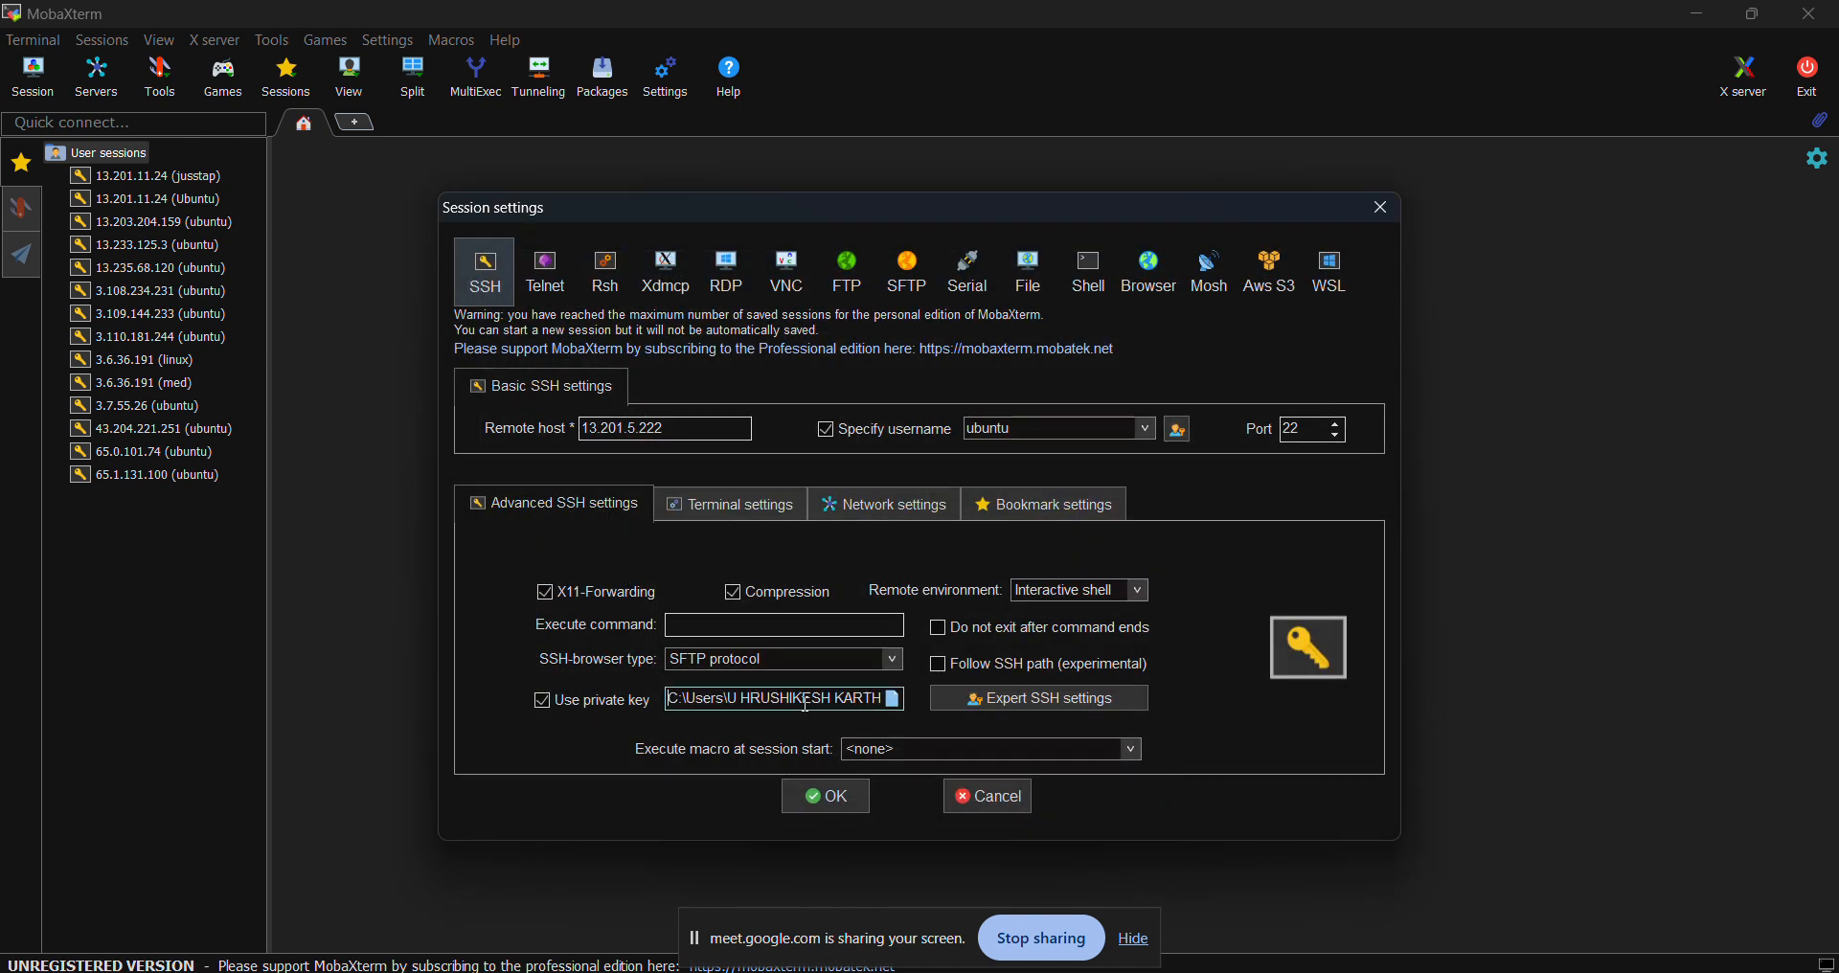
click(848, 798)
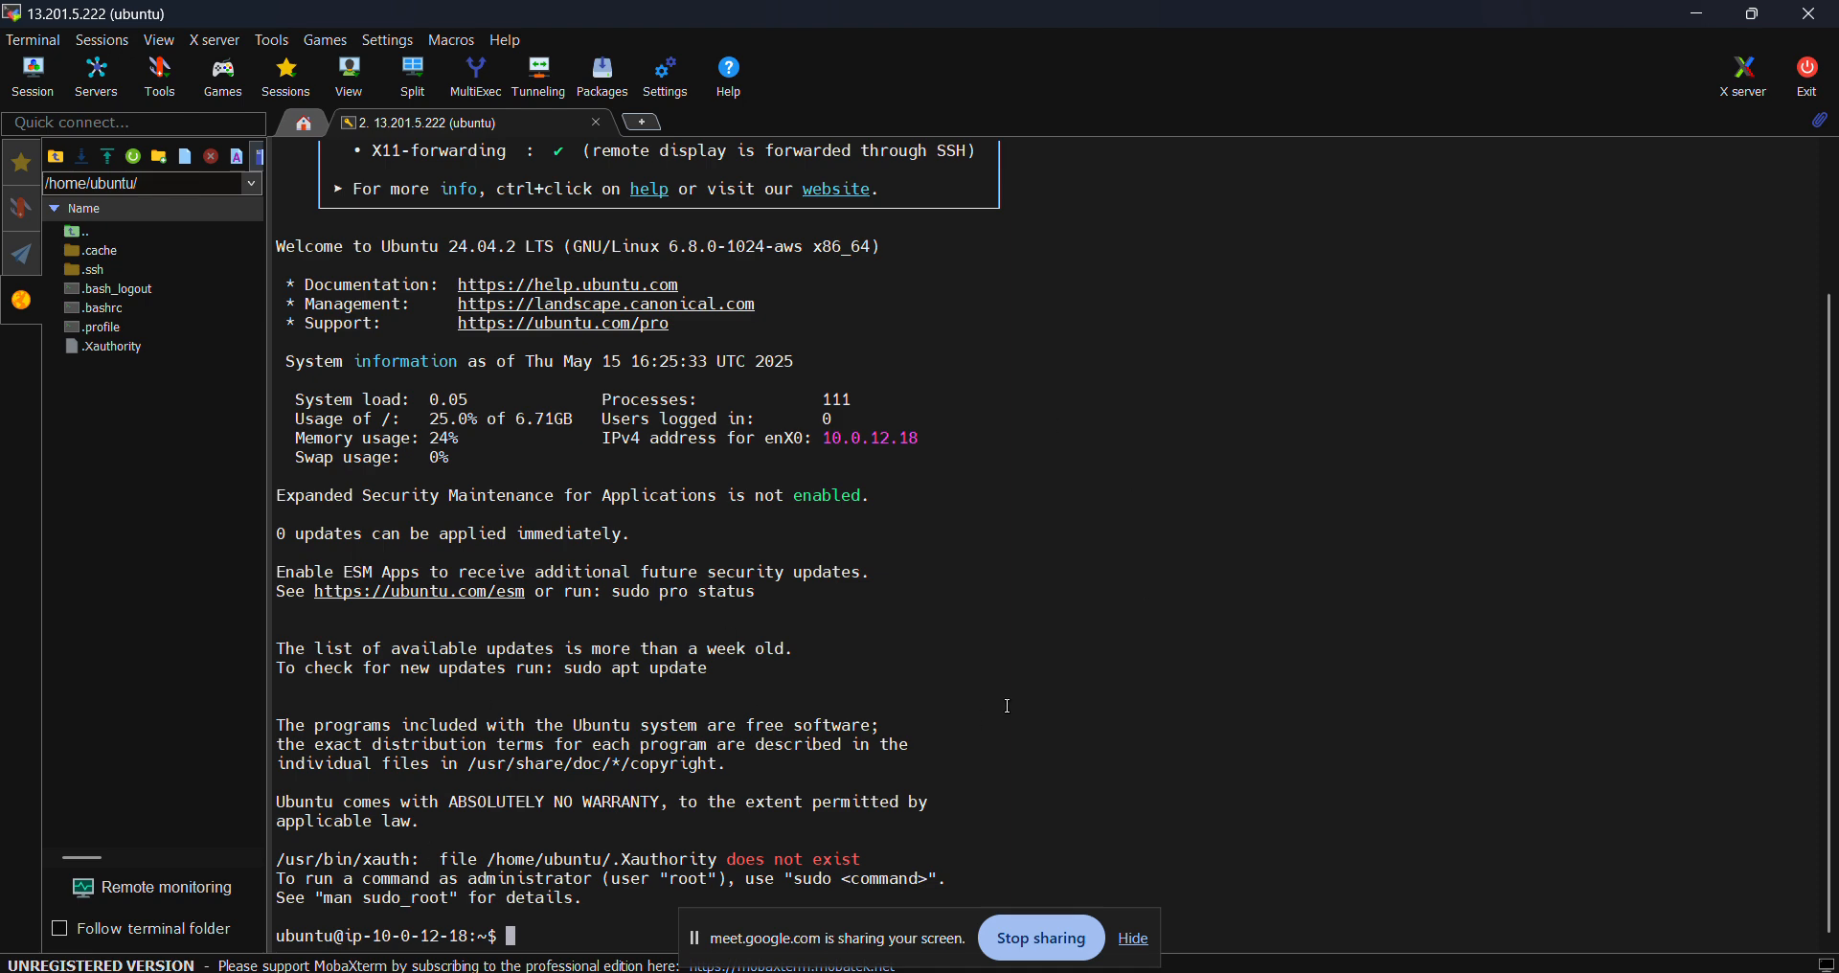
- Close the stray local terminal tab and start a new SSH session in MobaXterm
click(651, 123)
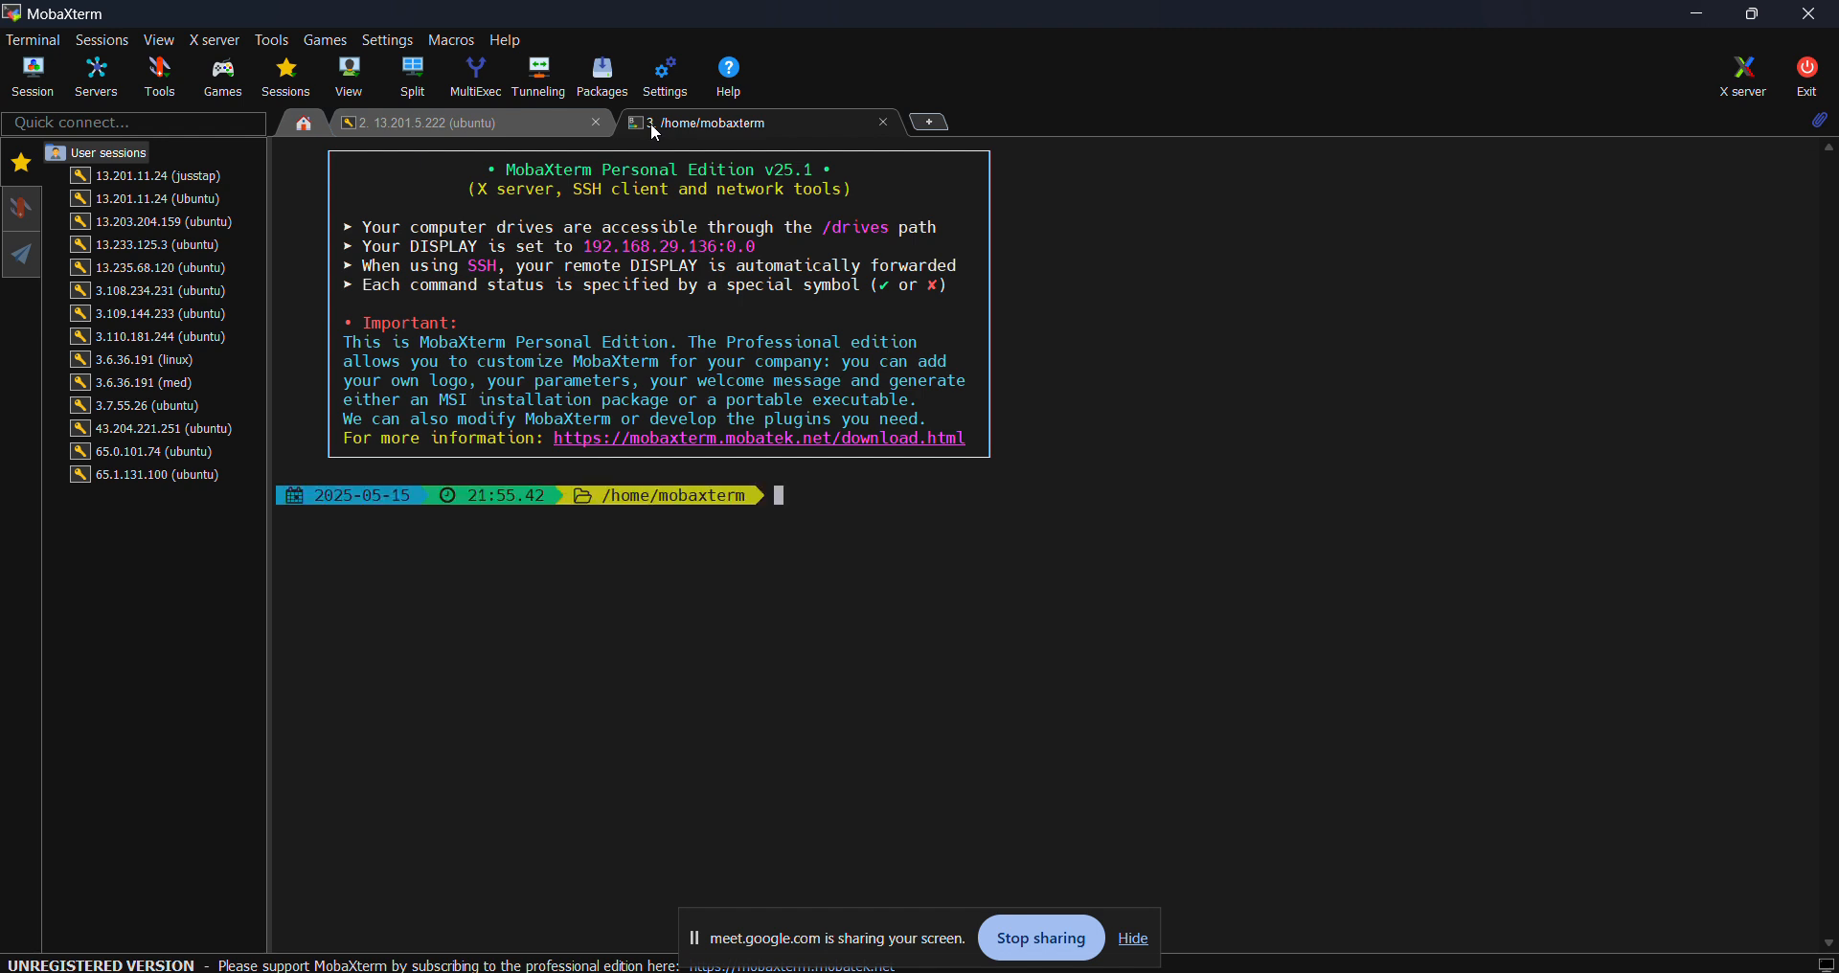
click(885, 123)
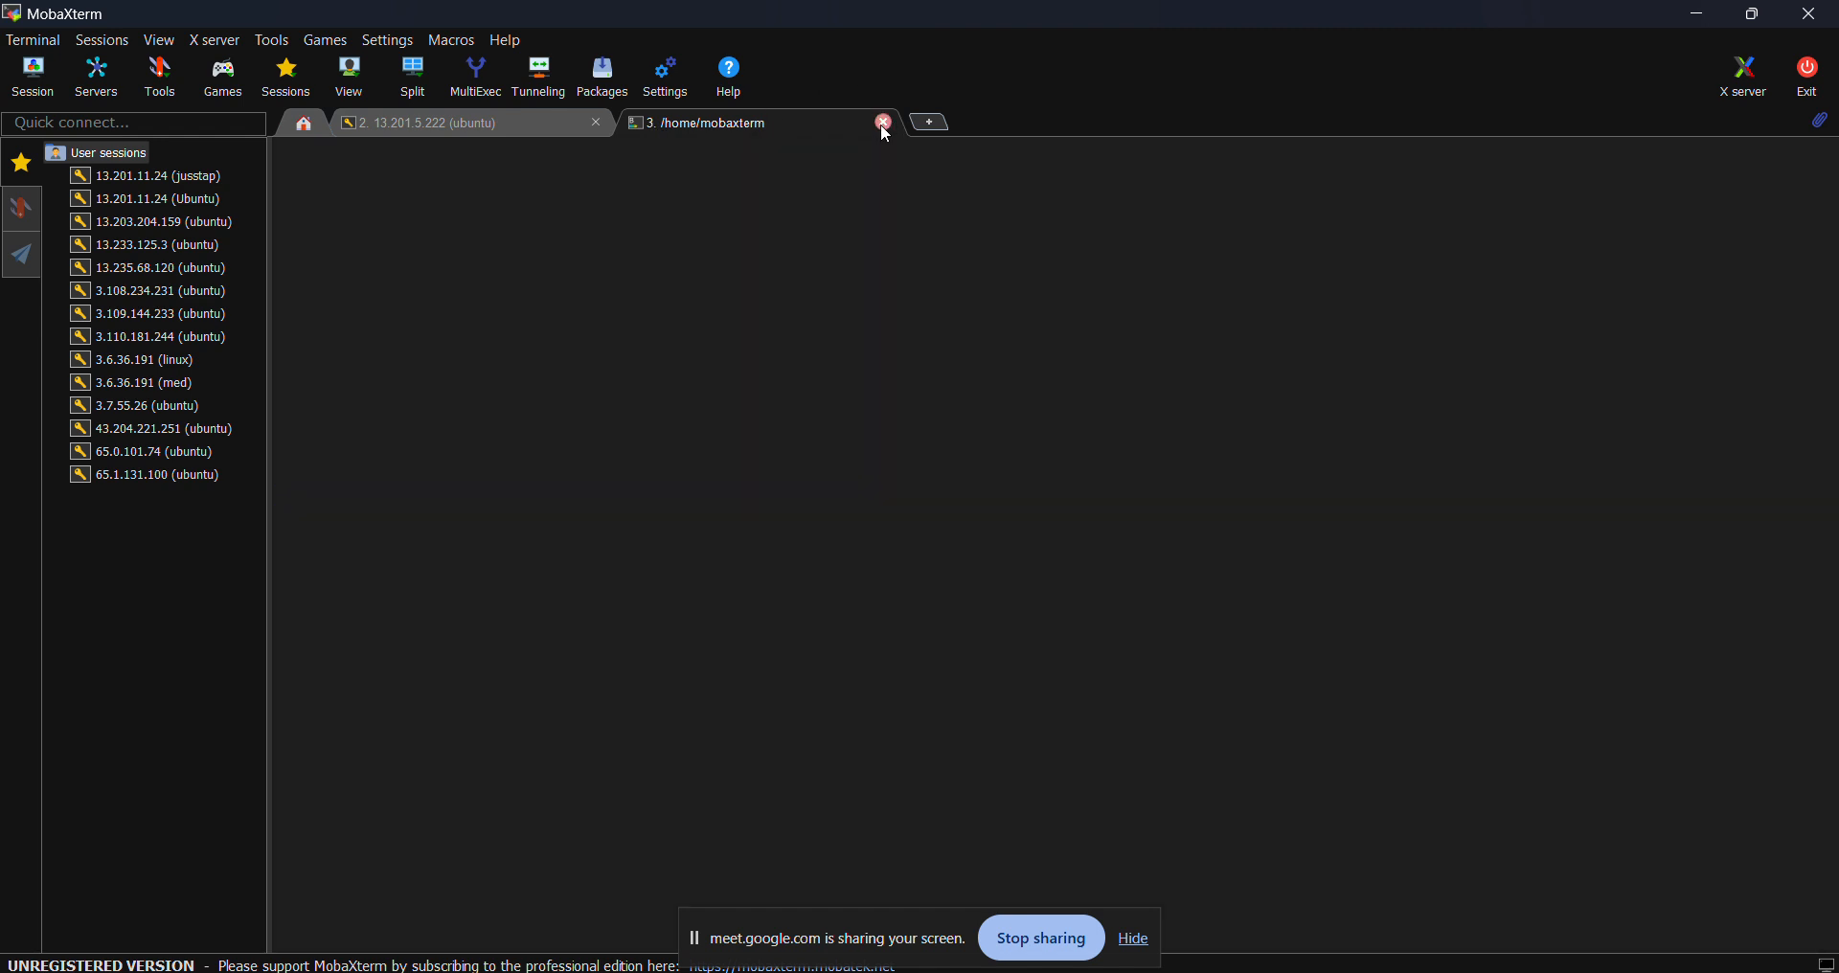
click(56, 73)
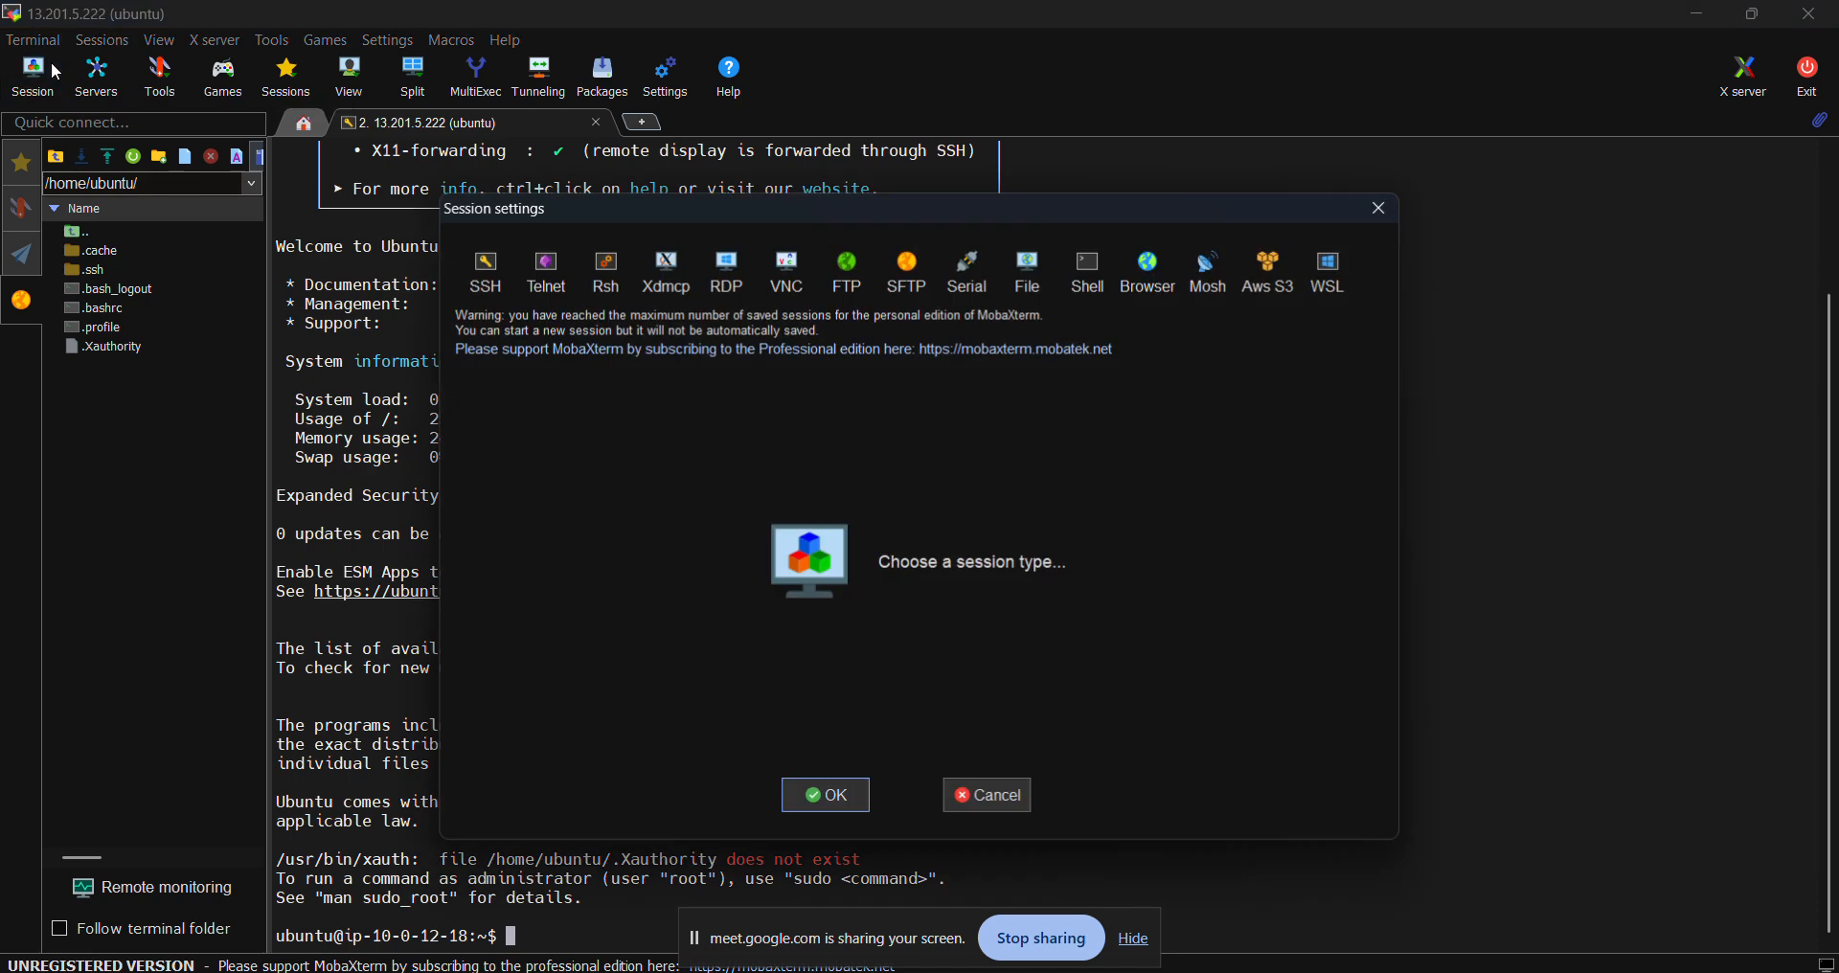
click(489, 283)
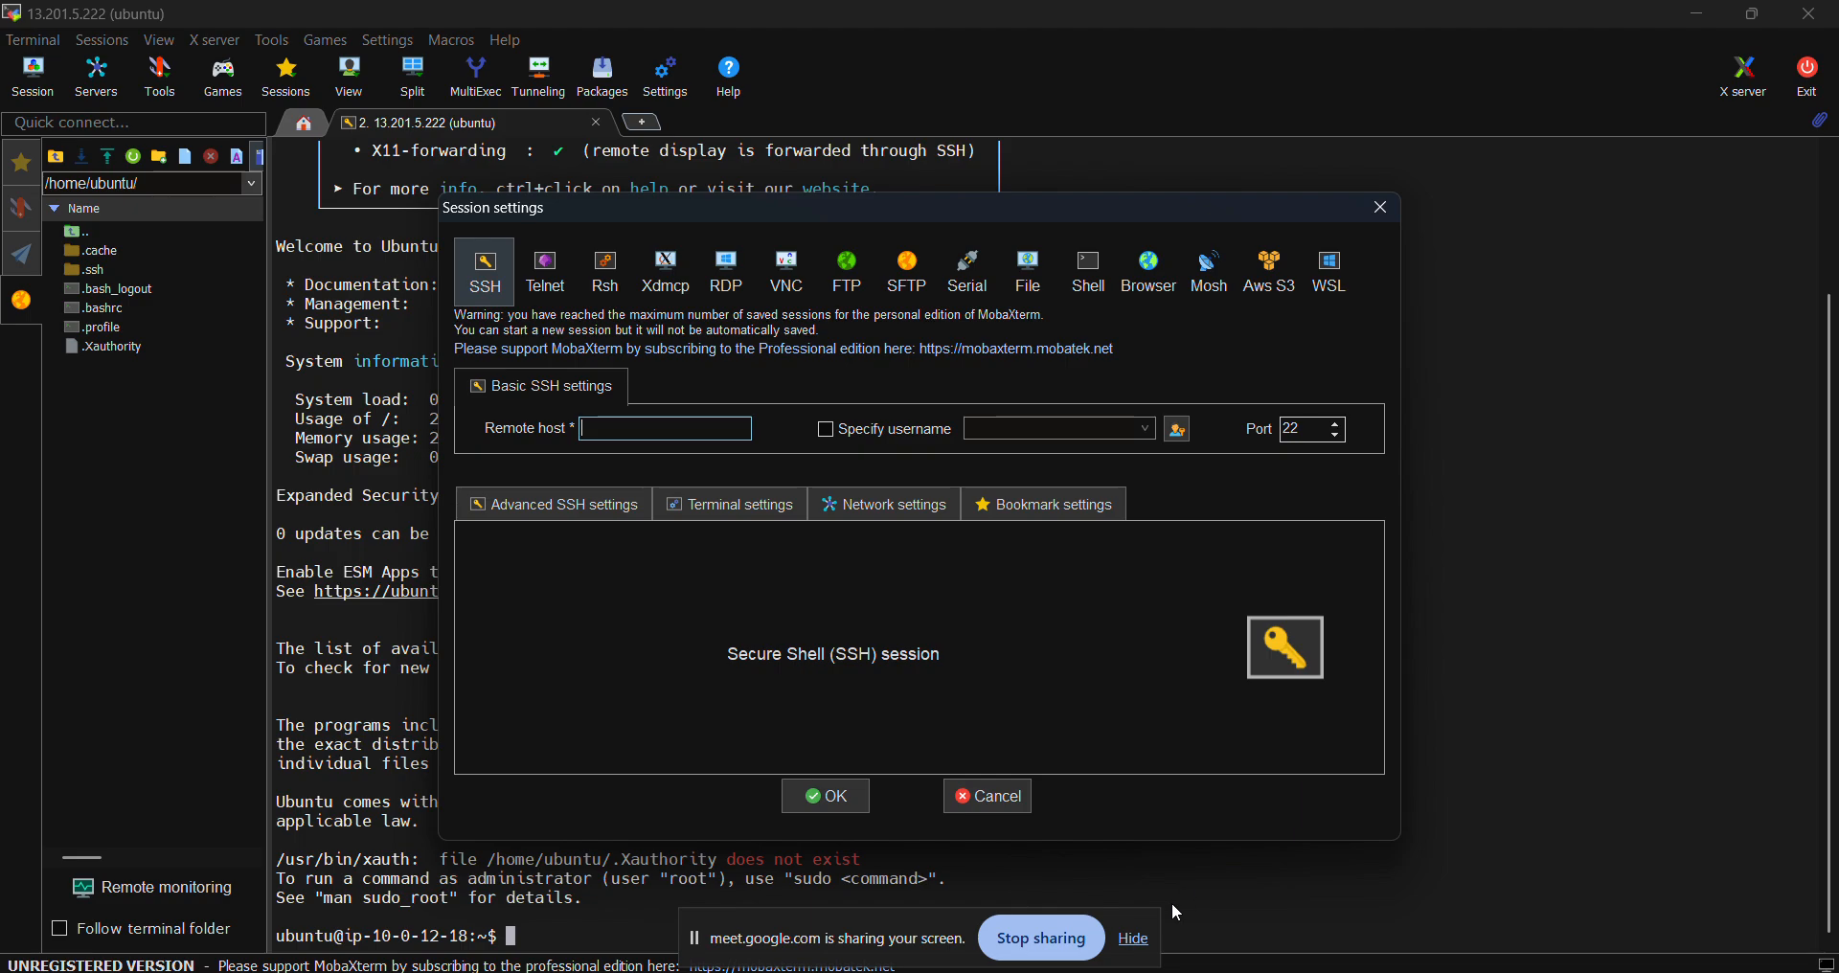
- Copy instance2's public IPv4 address 13.203.229.237 from its EC2 details page
mouse_move(1142, 972)
click(1084, 910)
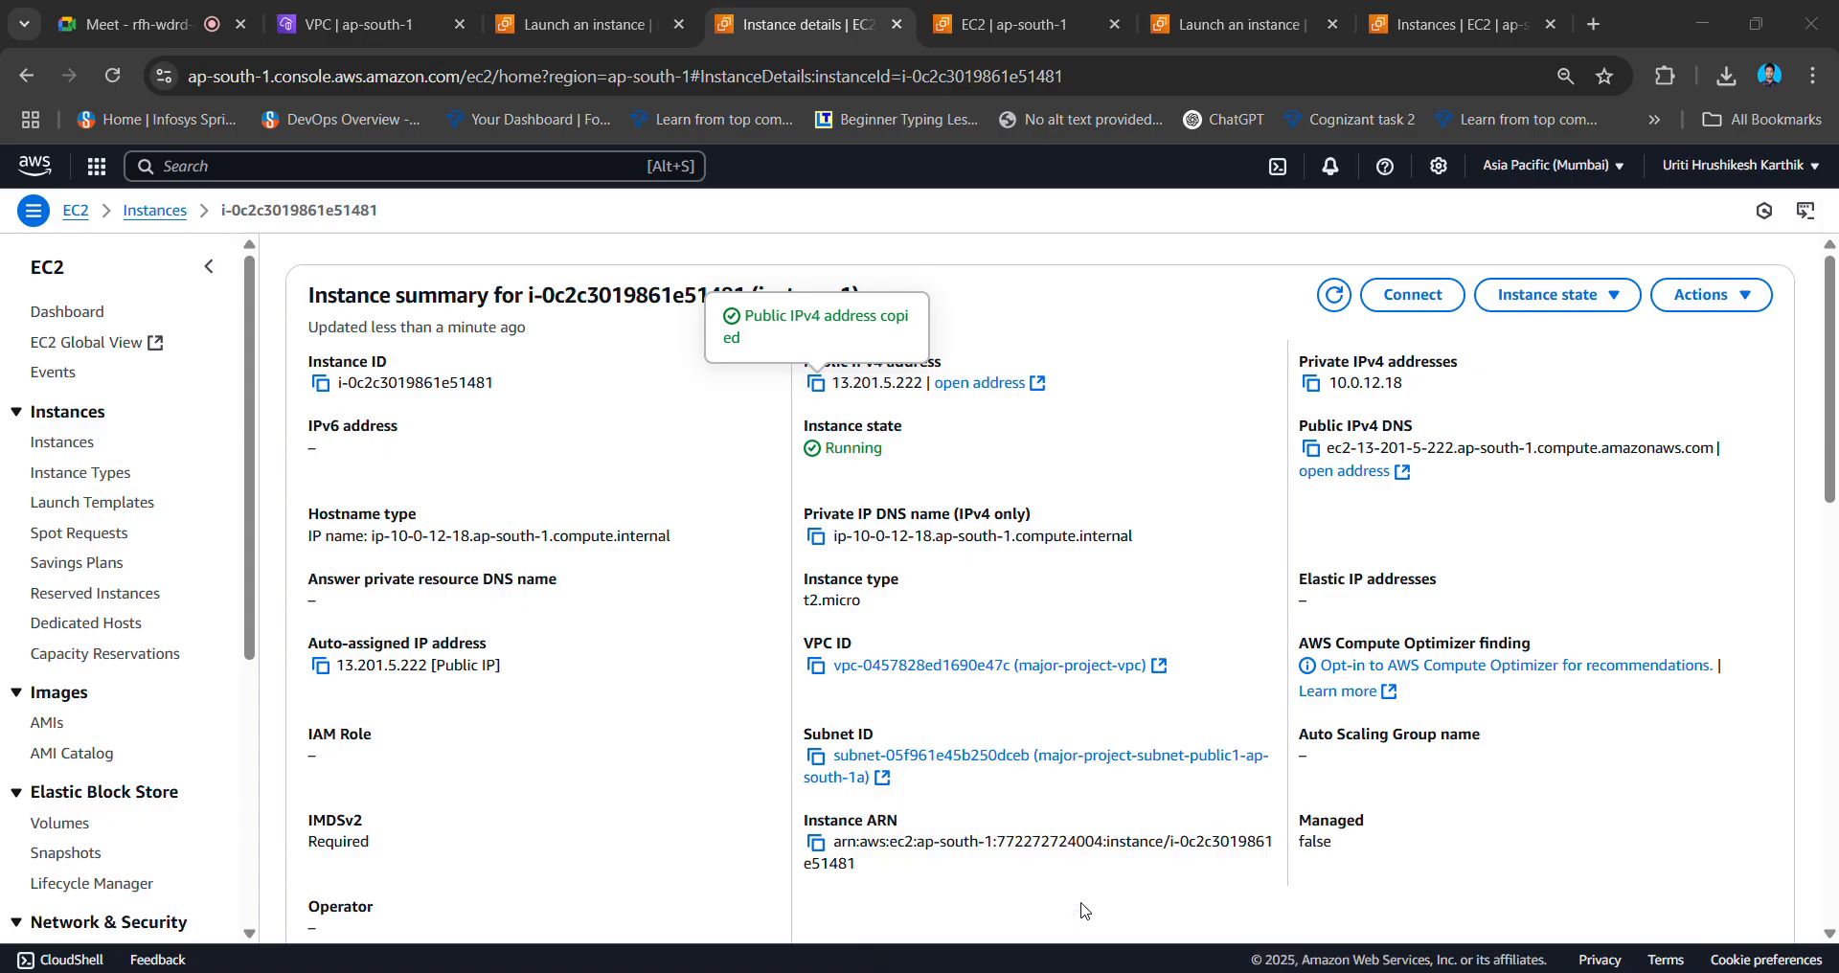
click(609, 12)
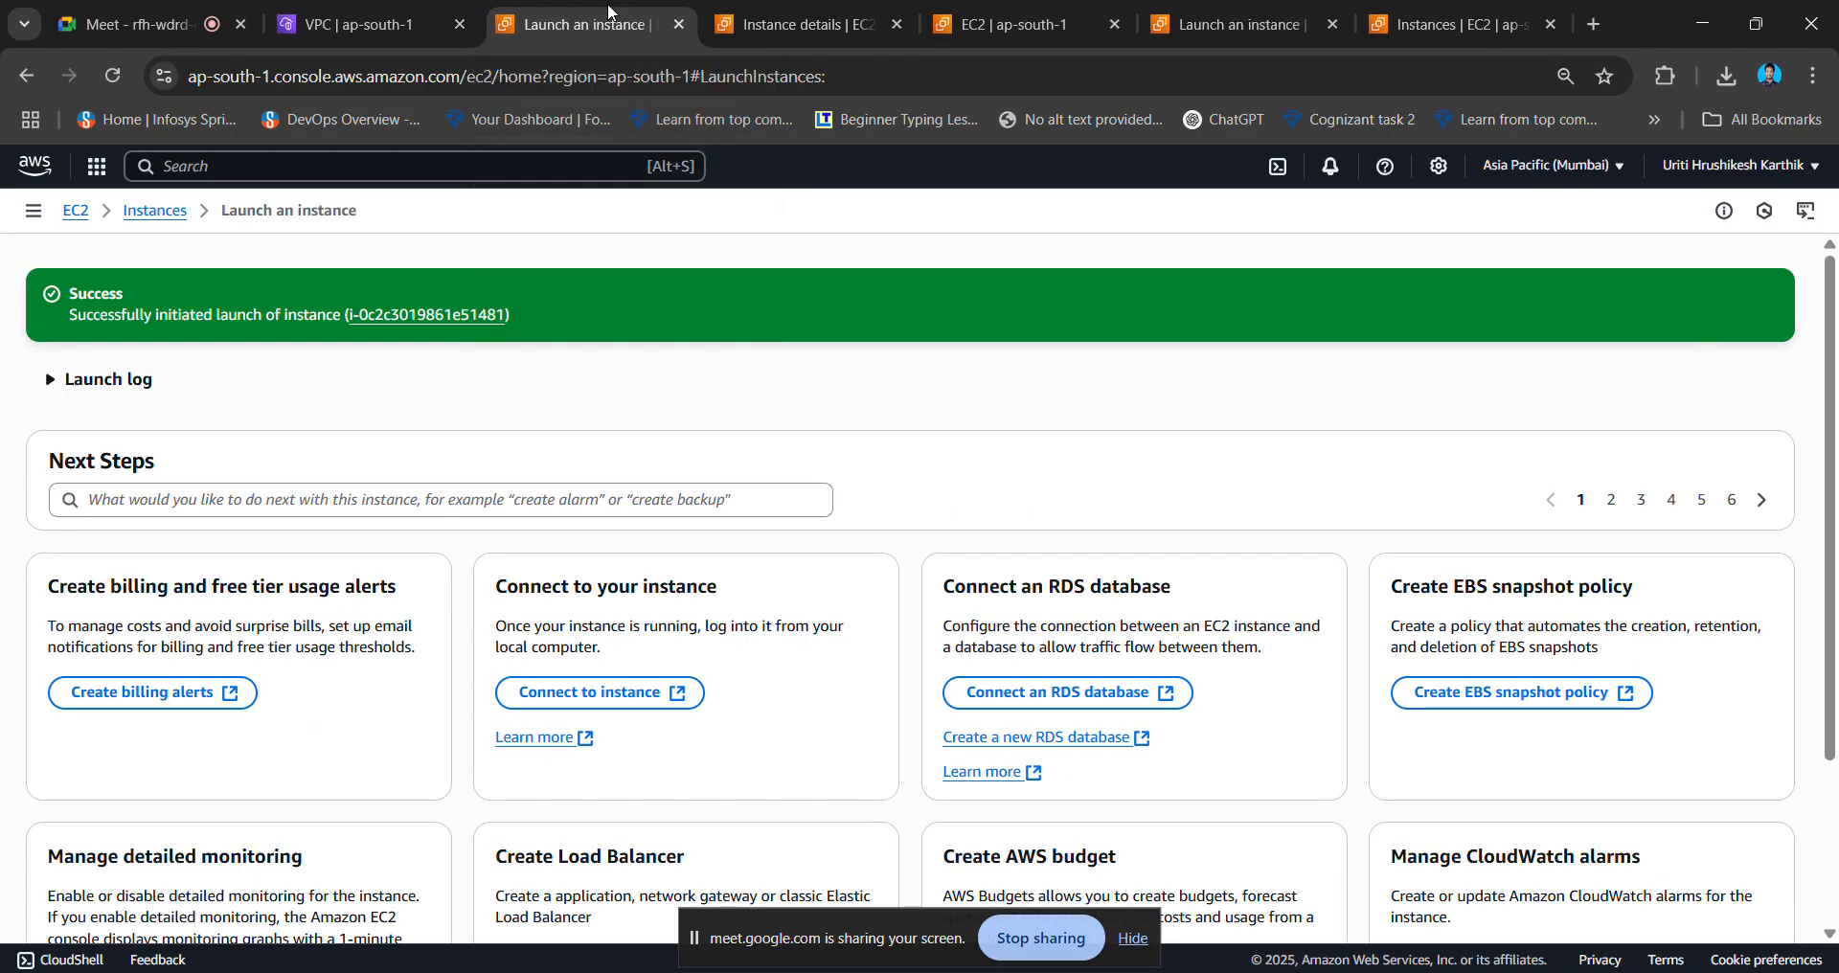
click(724, 18)
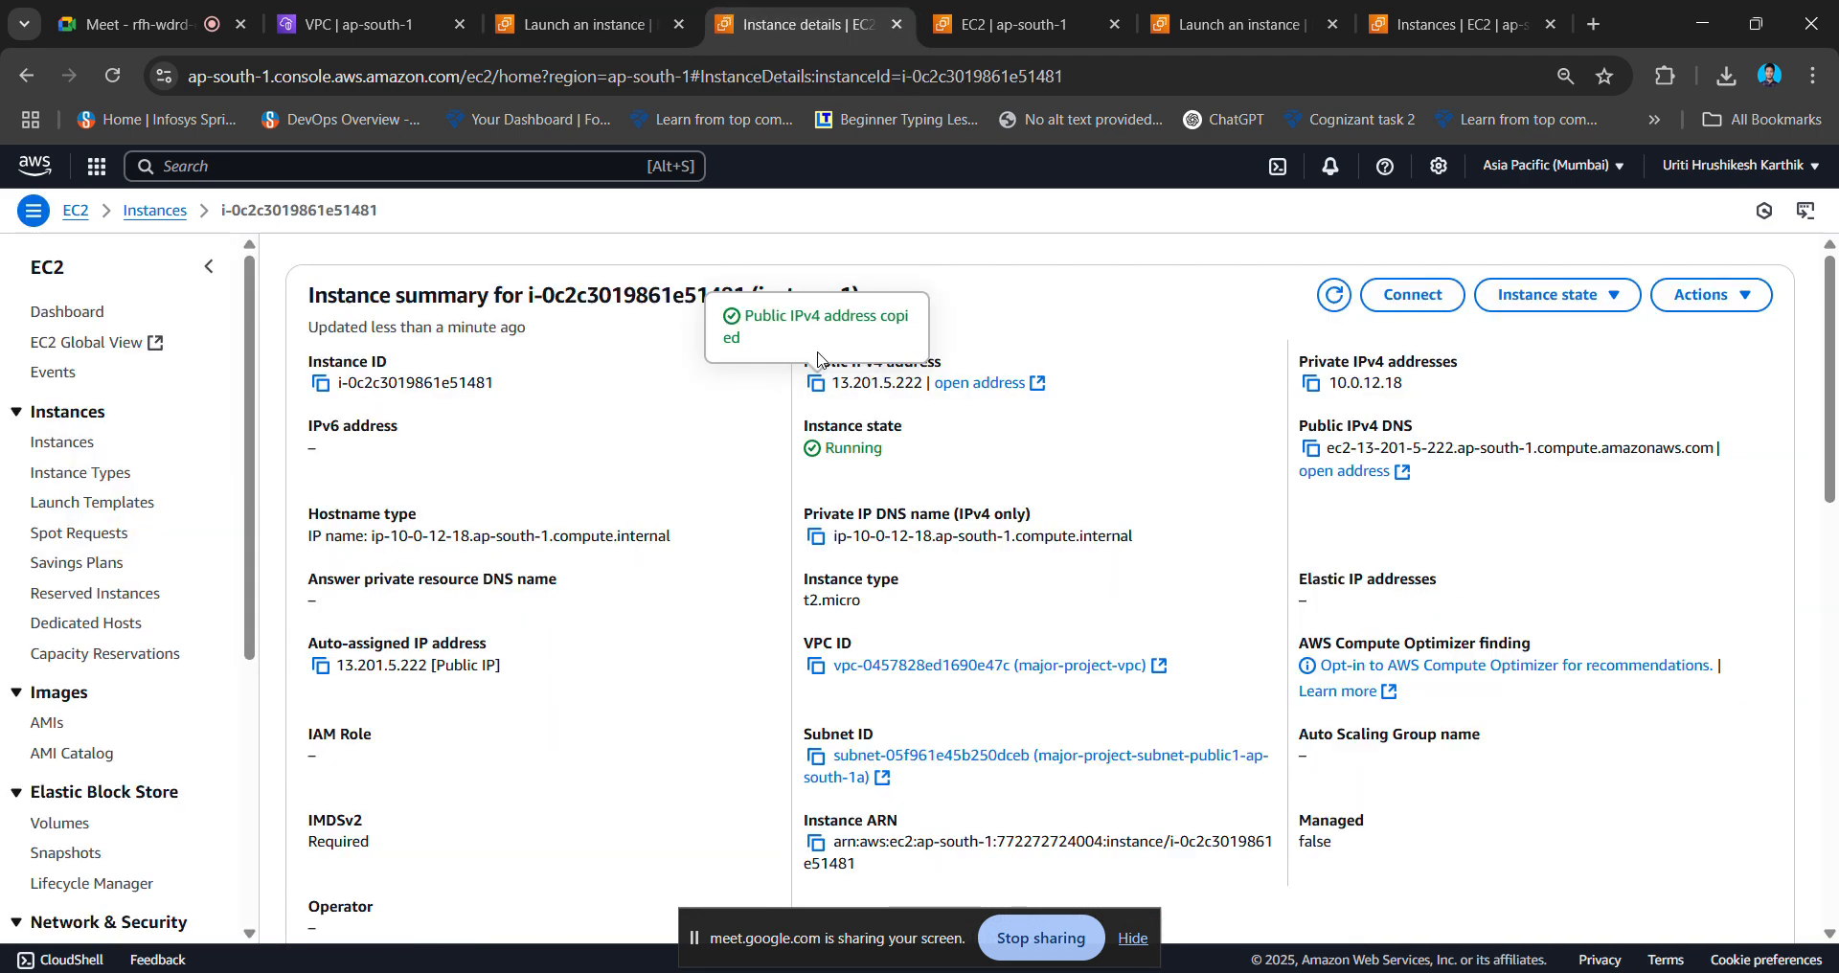
click(171, 213)
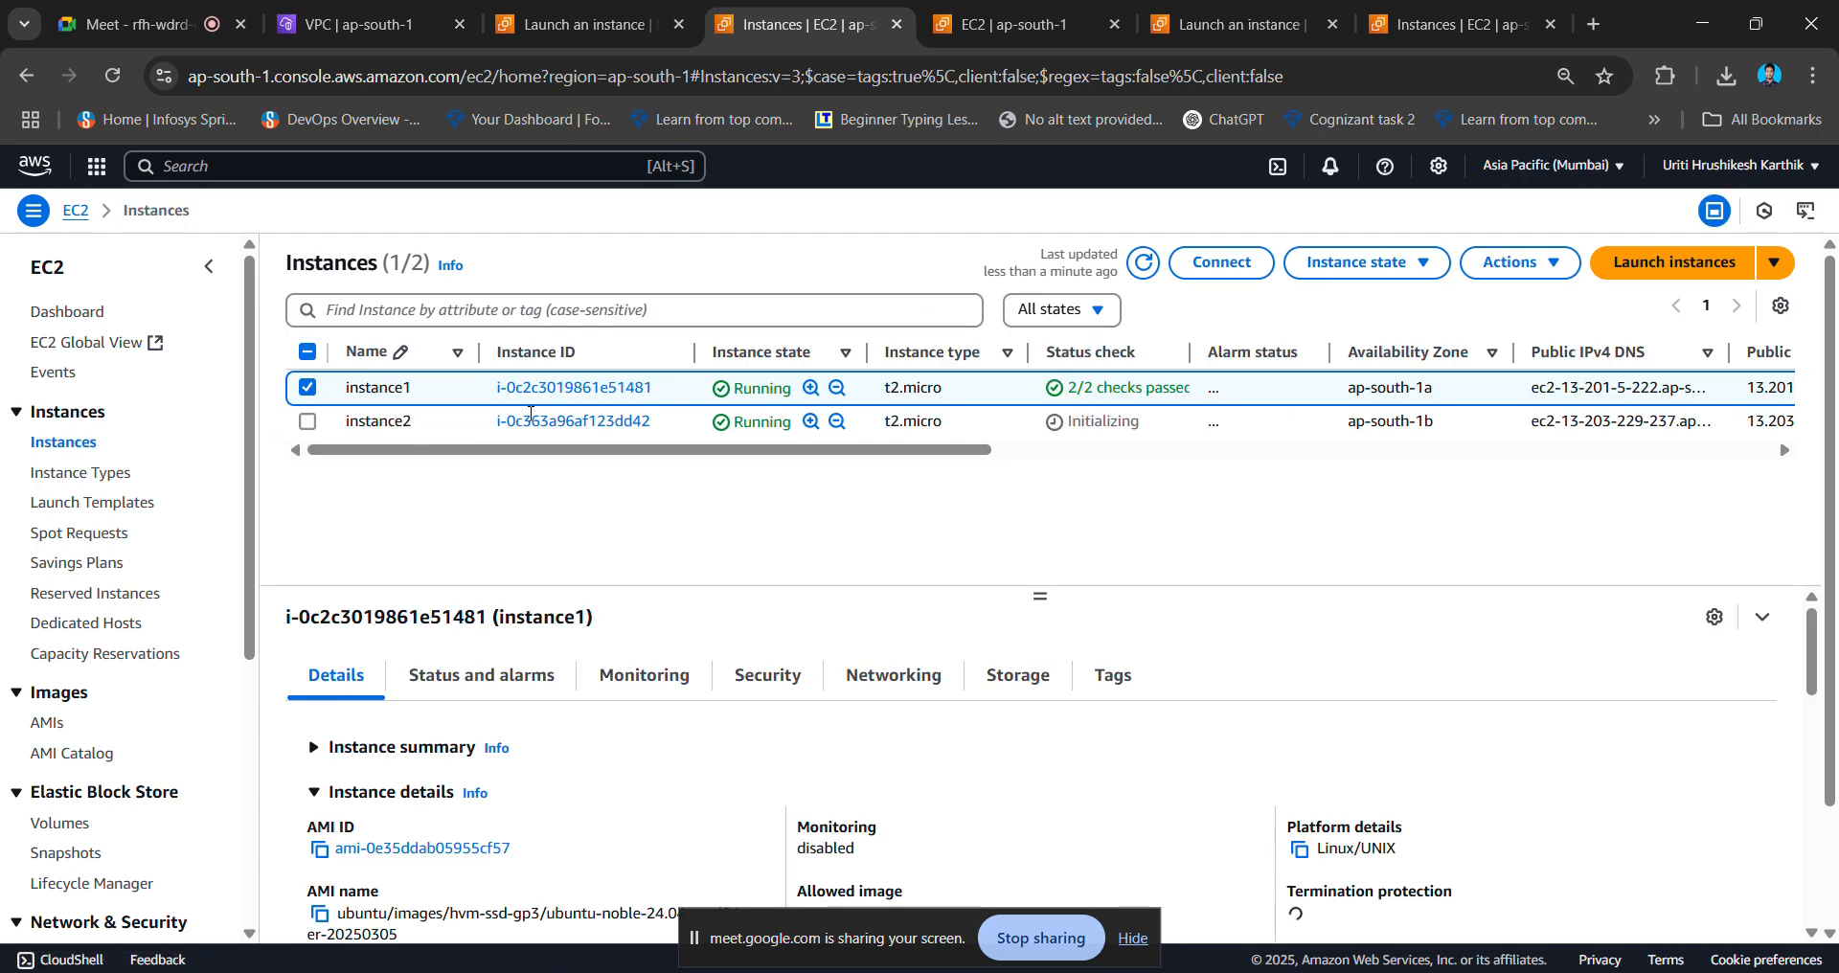
click(535, 423)
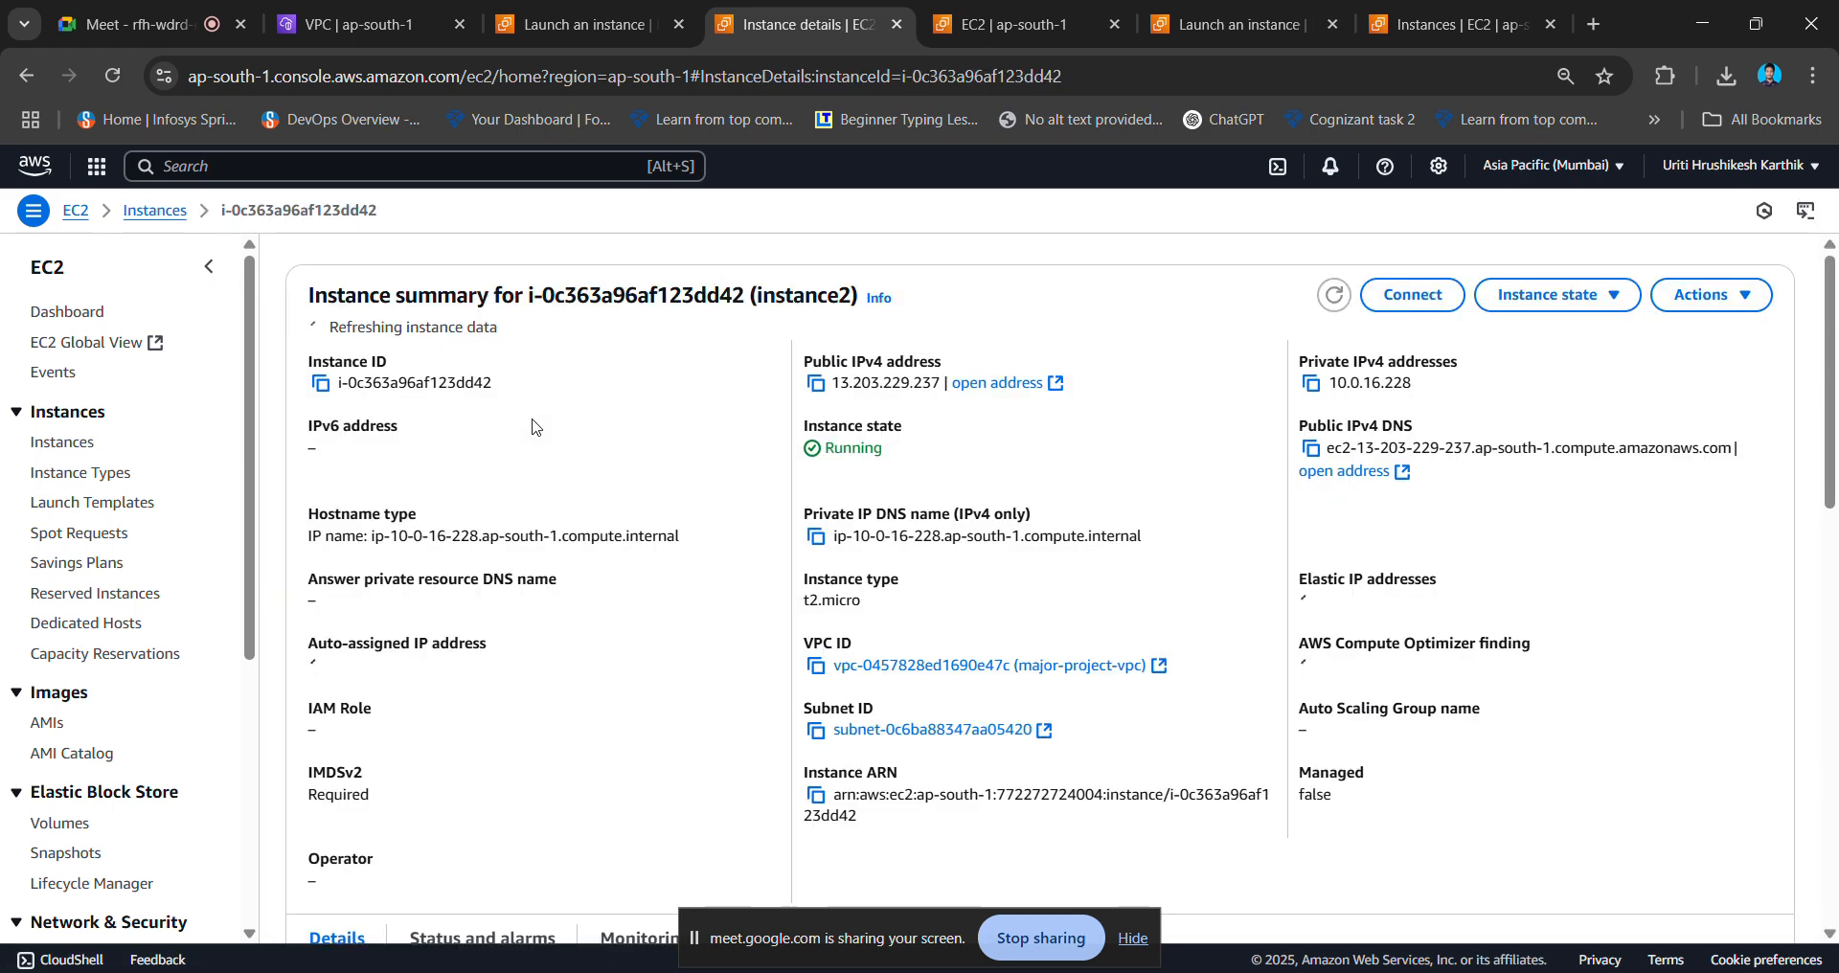
click(816, 383)
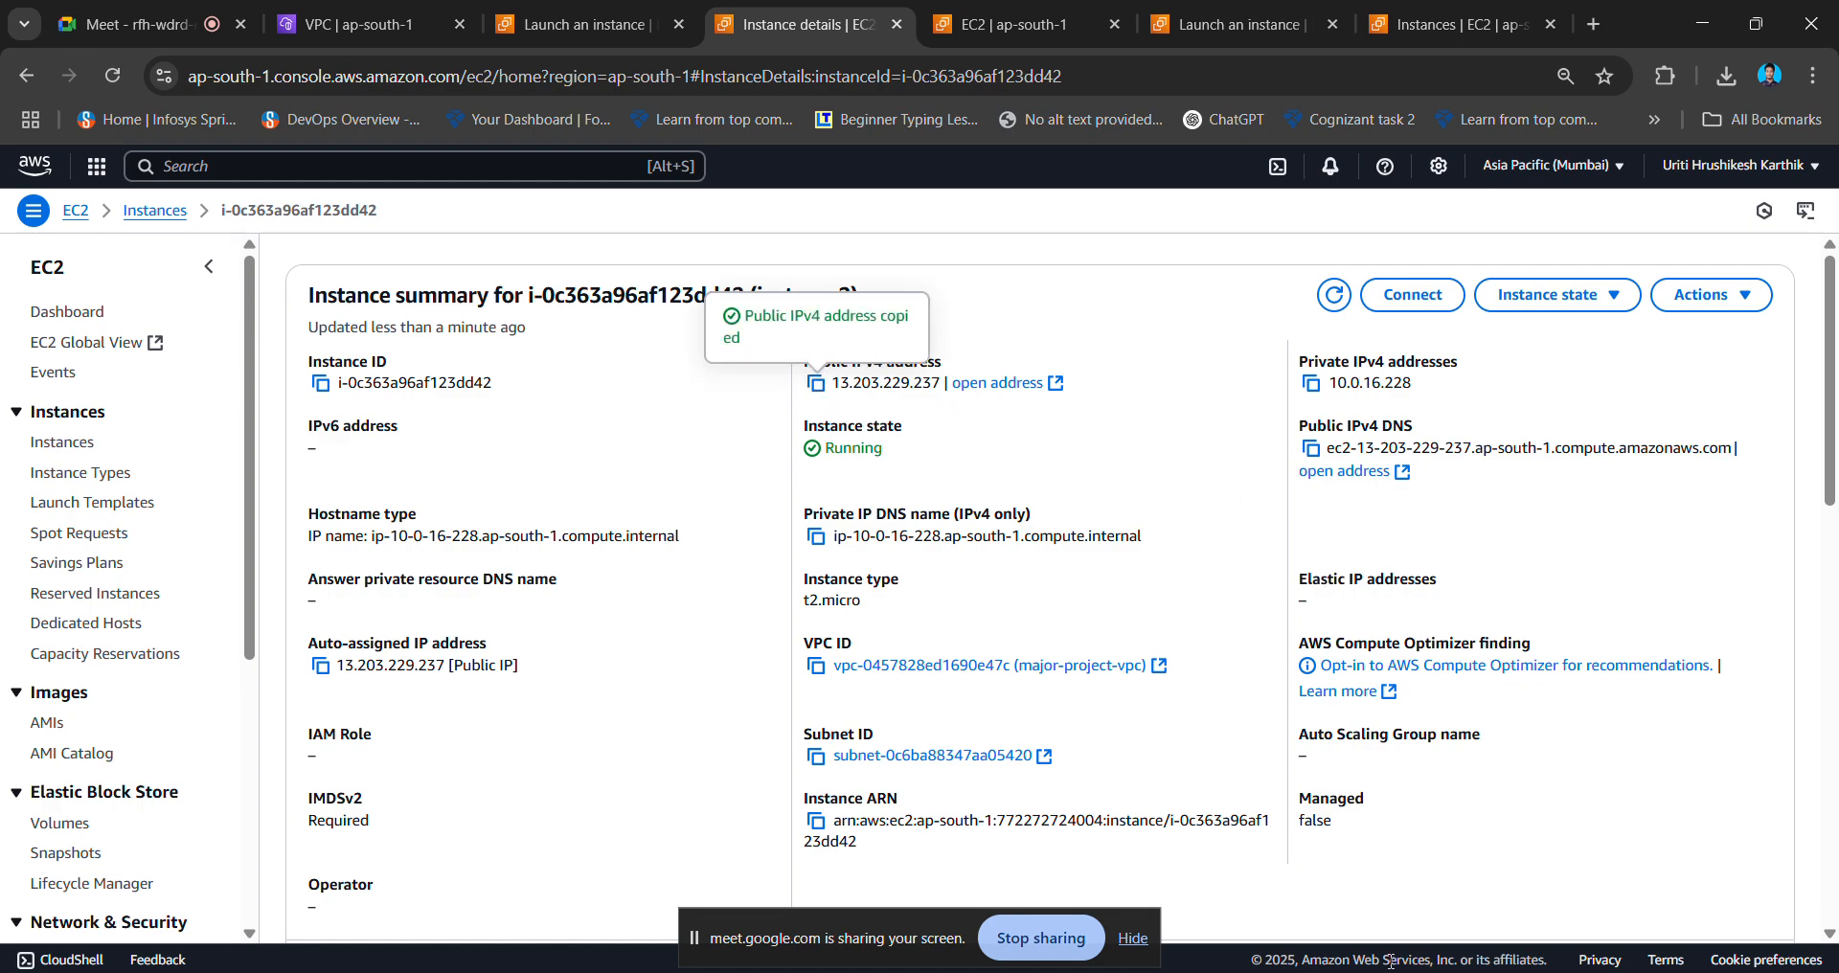
key(alt+Tab)
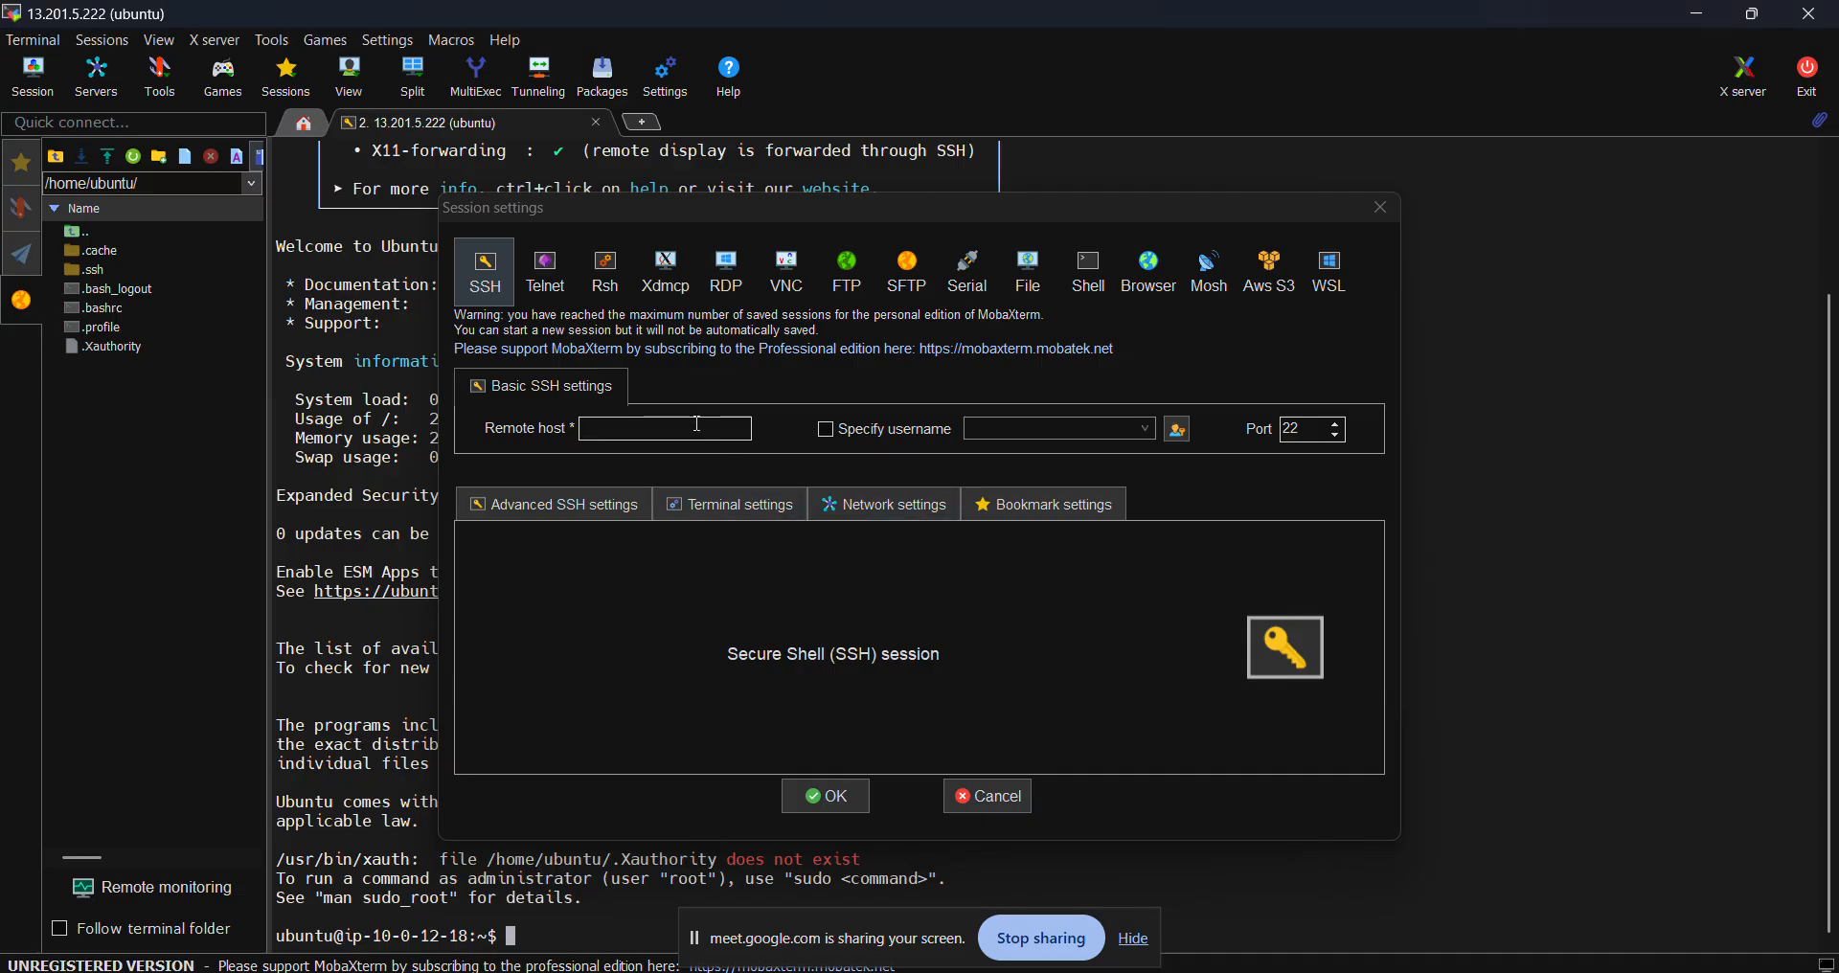
- Connect over SSH to 13.203.229.237 as user ubuntu using the vpc_test.pem private key
key(ctrl+v)
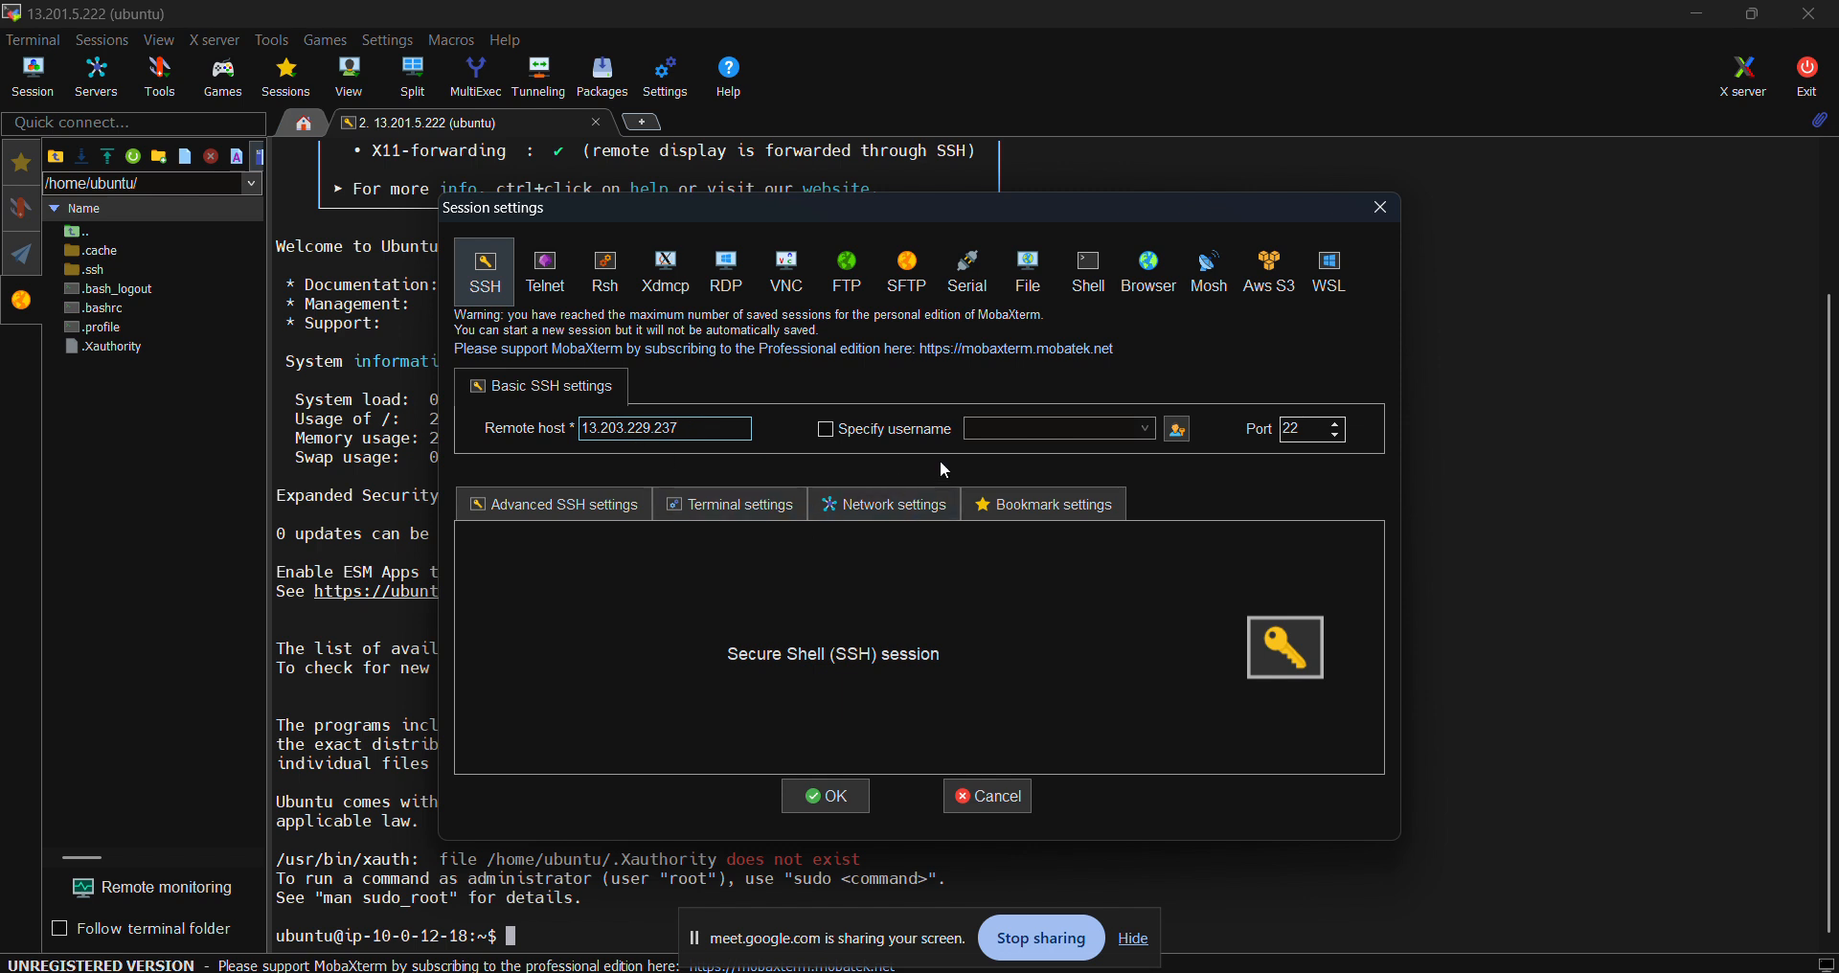
click(826, 430)
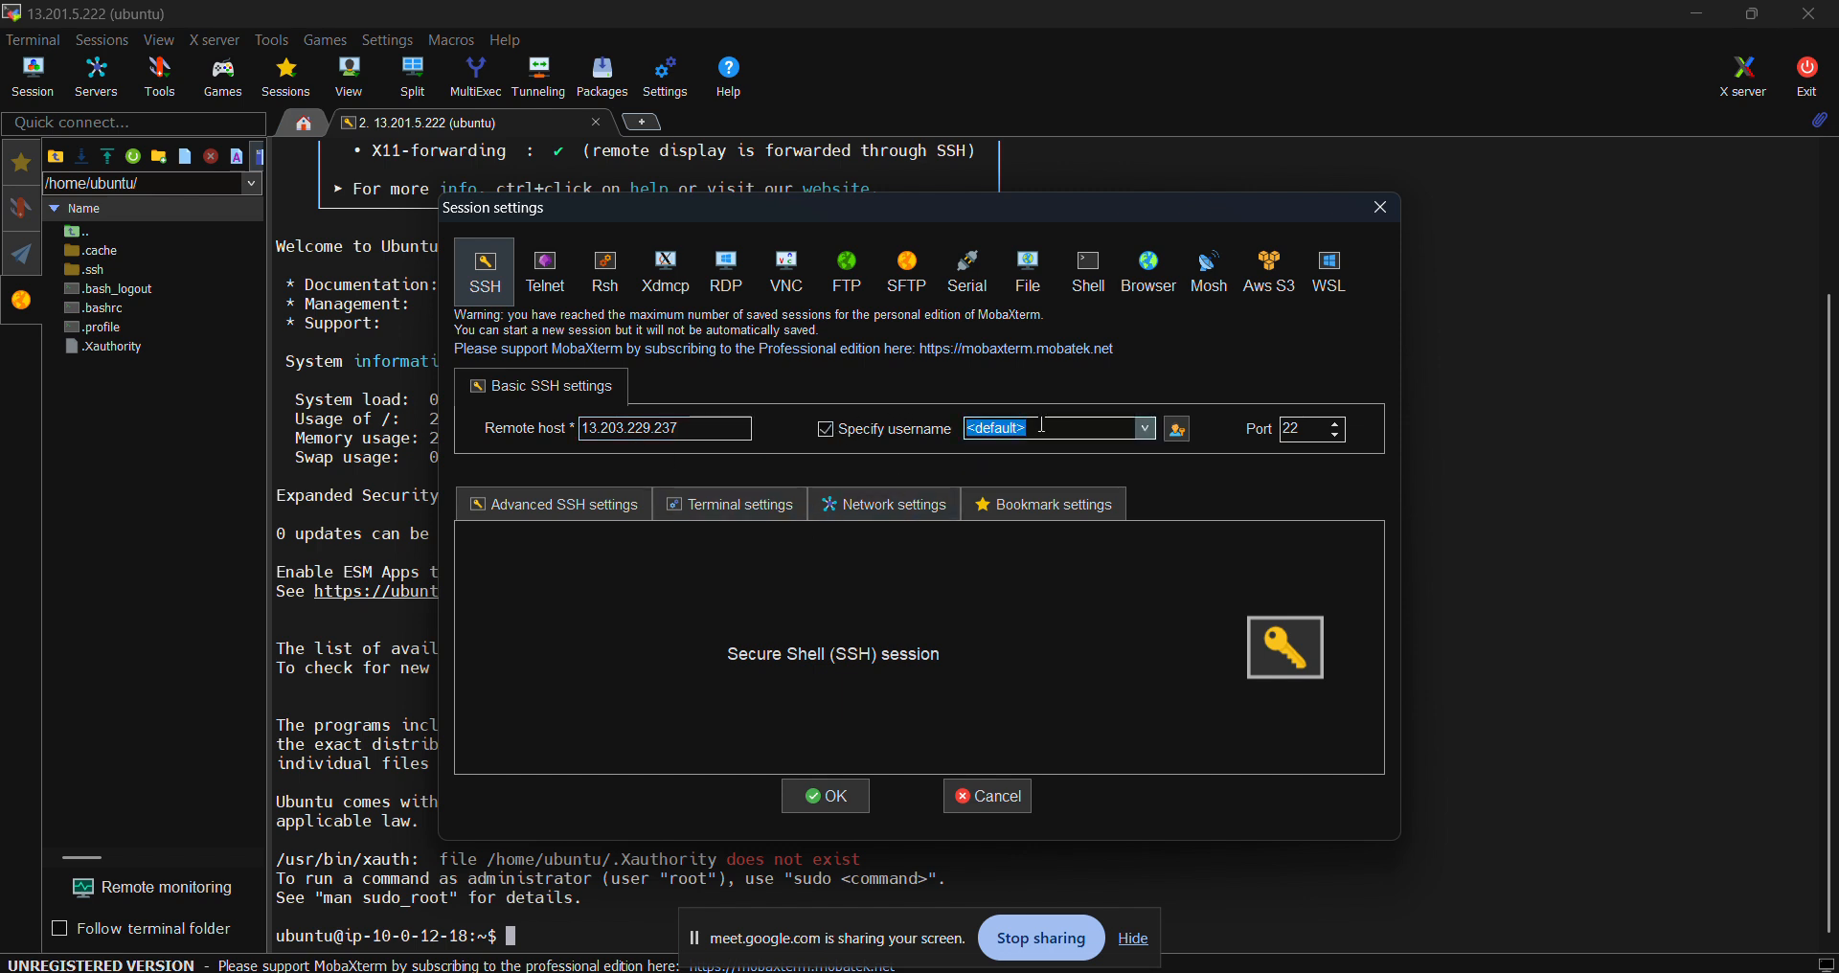
text(ubuntu)
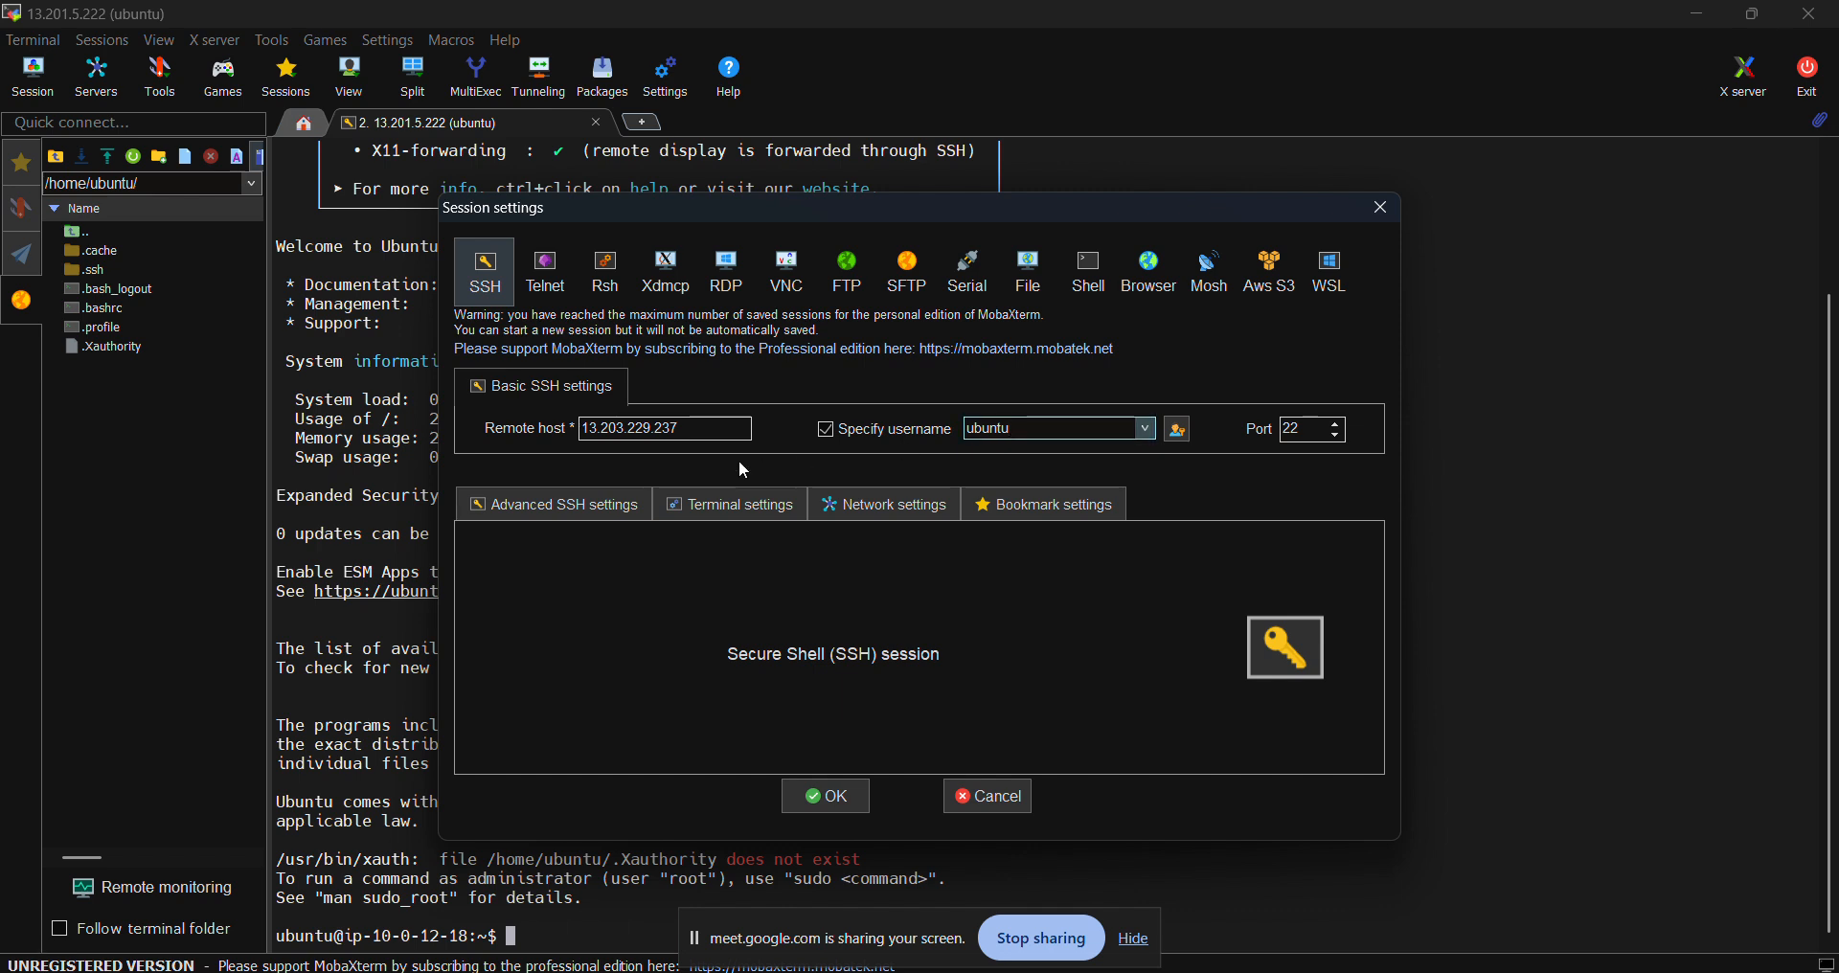
click(586, 504)
click(604, 703)
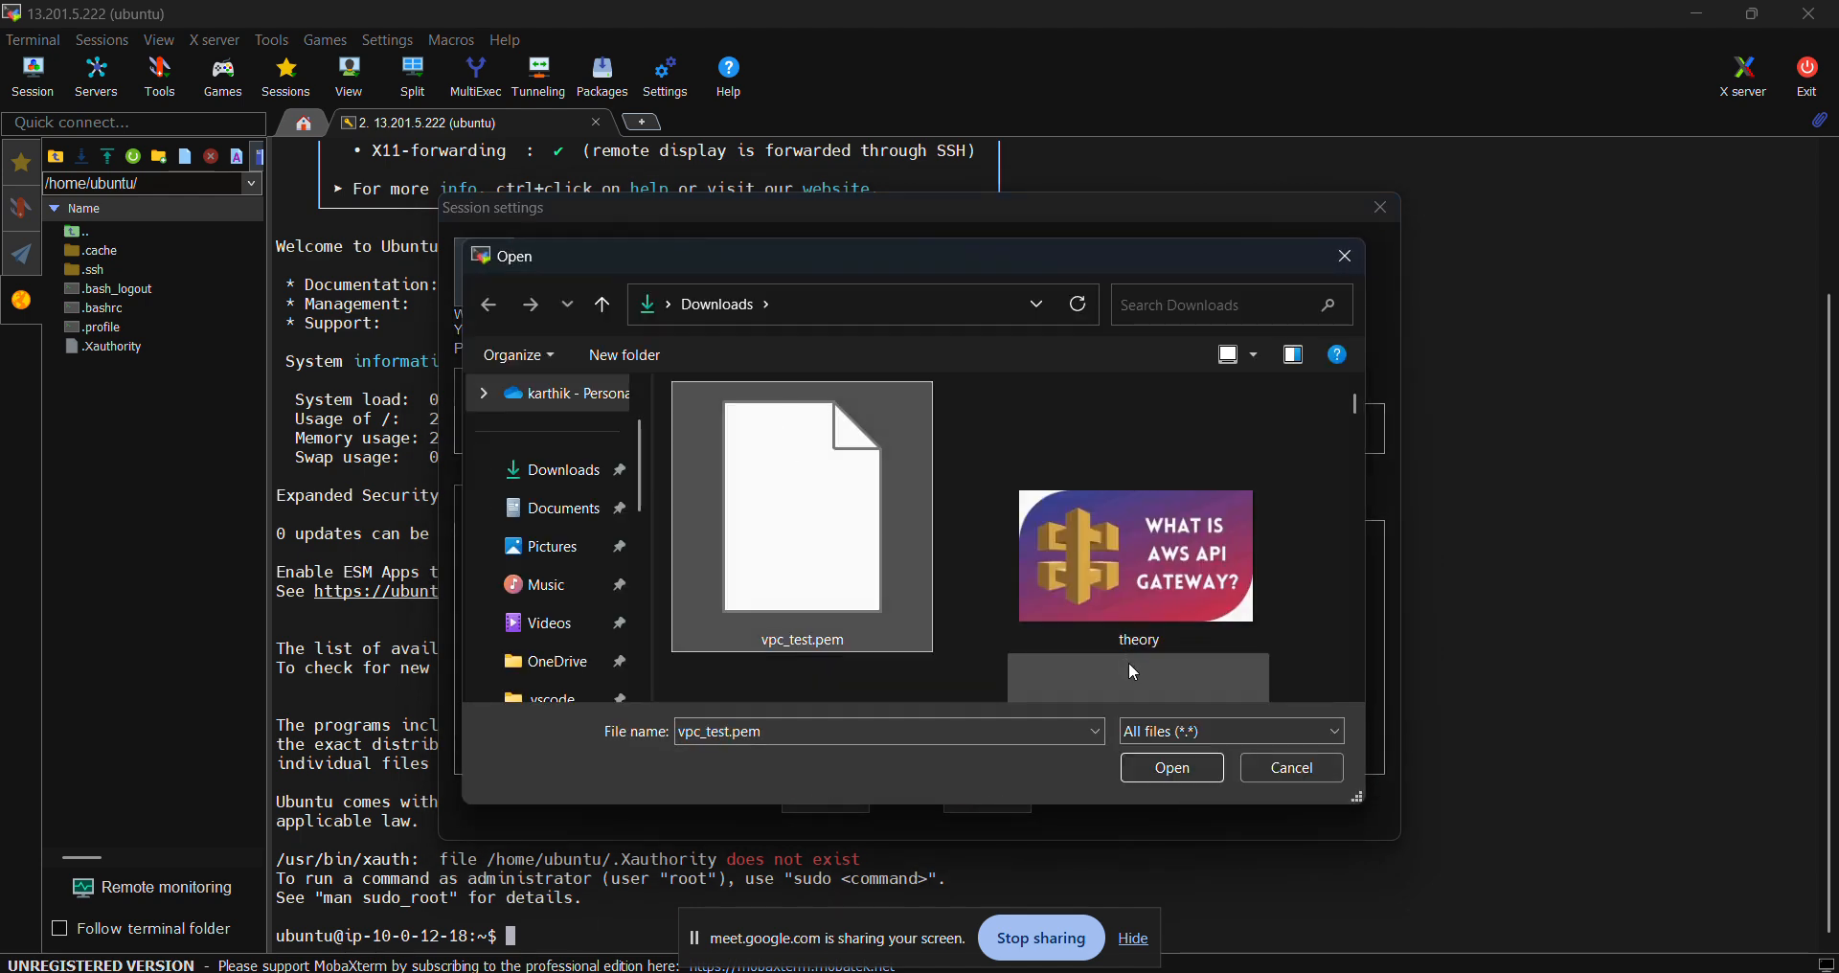
click(1160, 763)
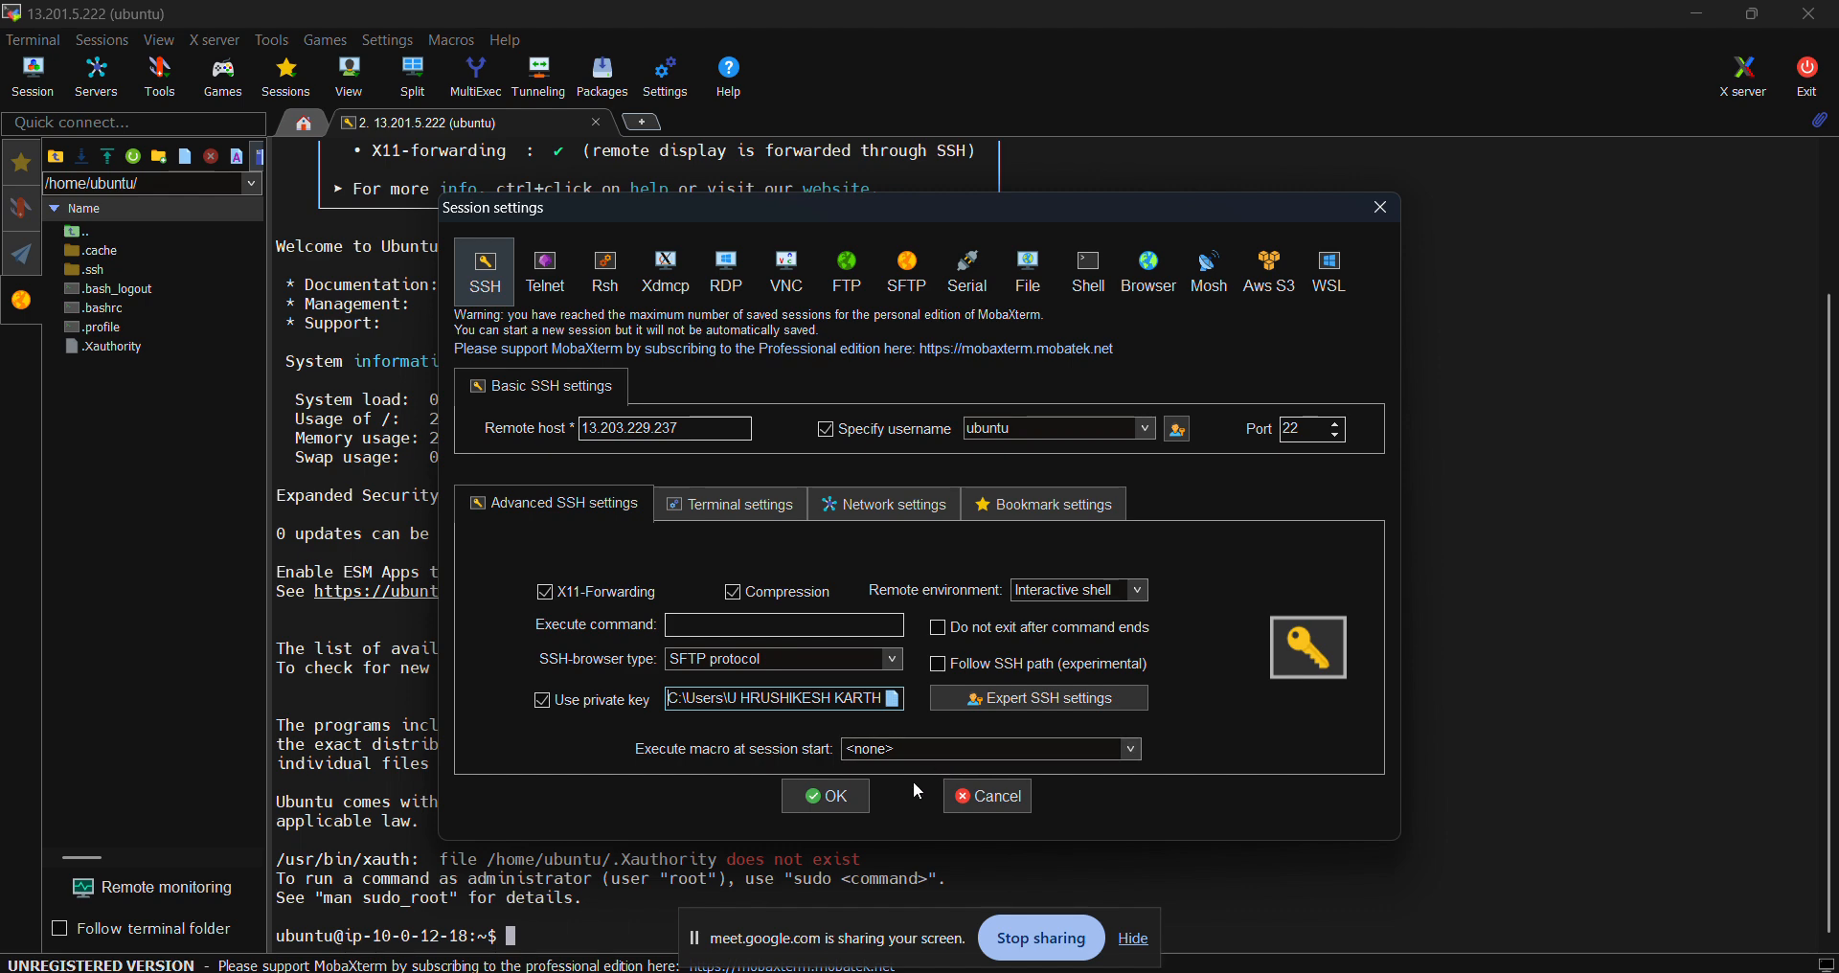
click(830, 799)
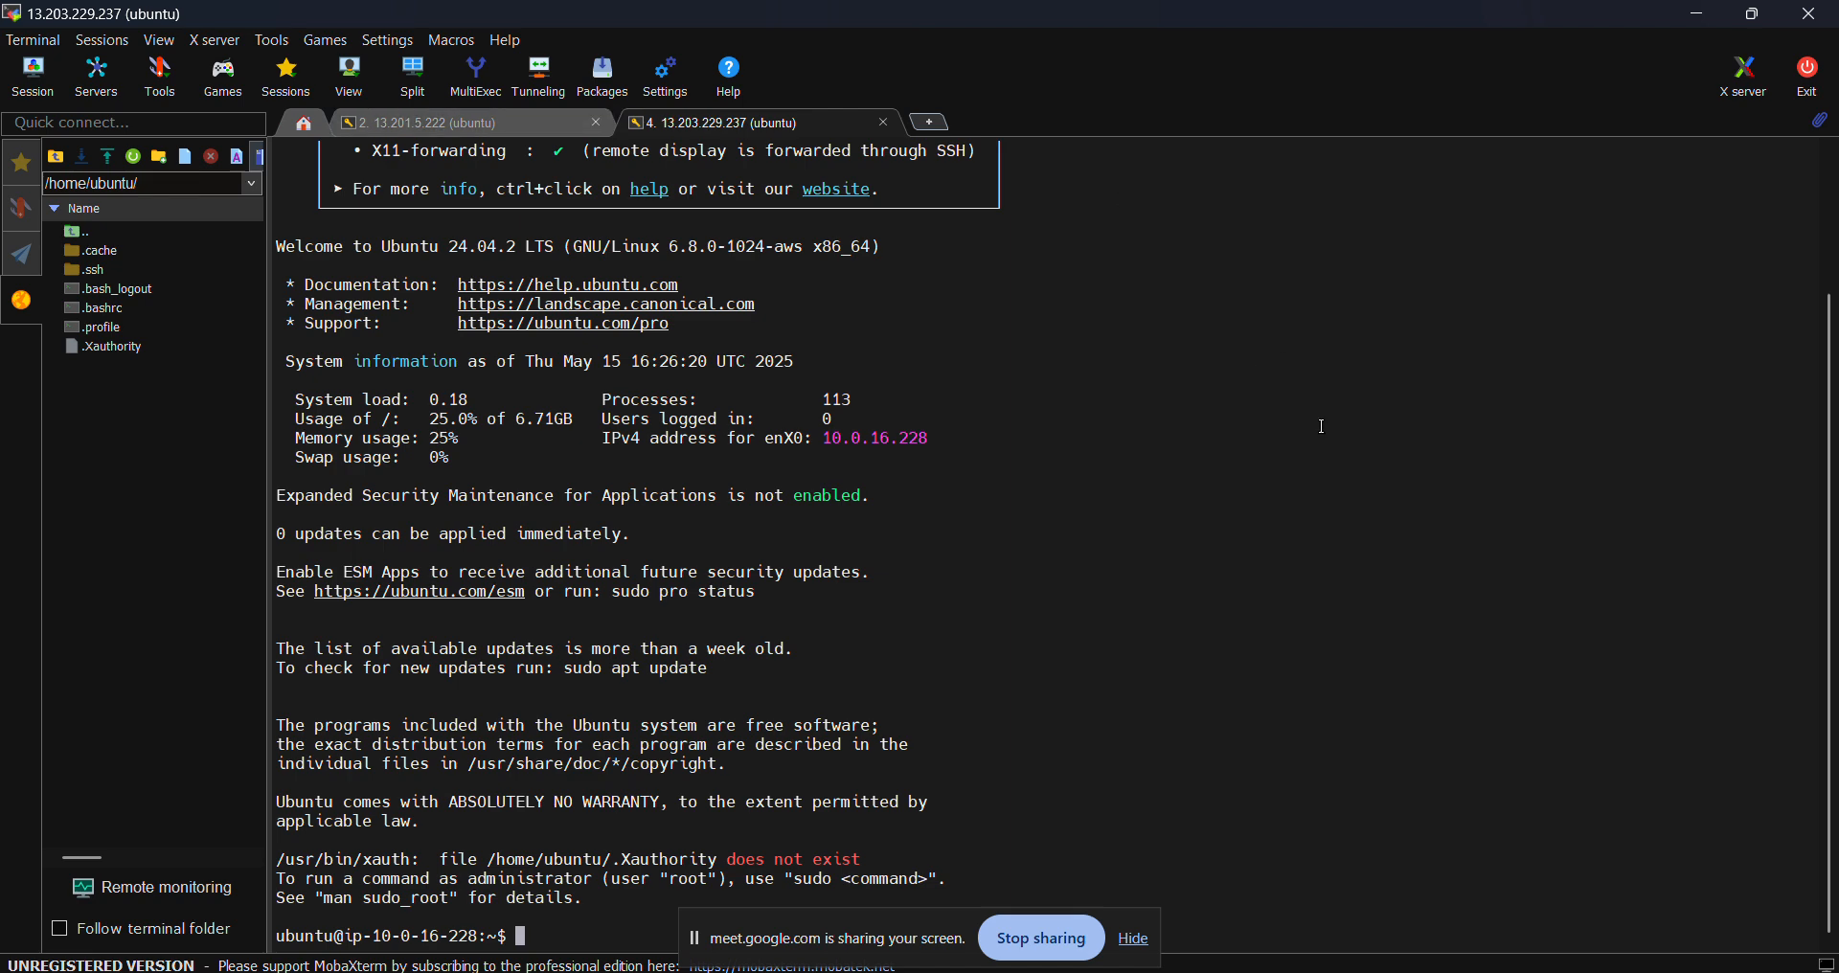
- Bring instance2's EC2 details page in Chrome back to the front
click(1135, 940)
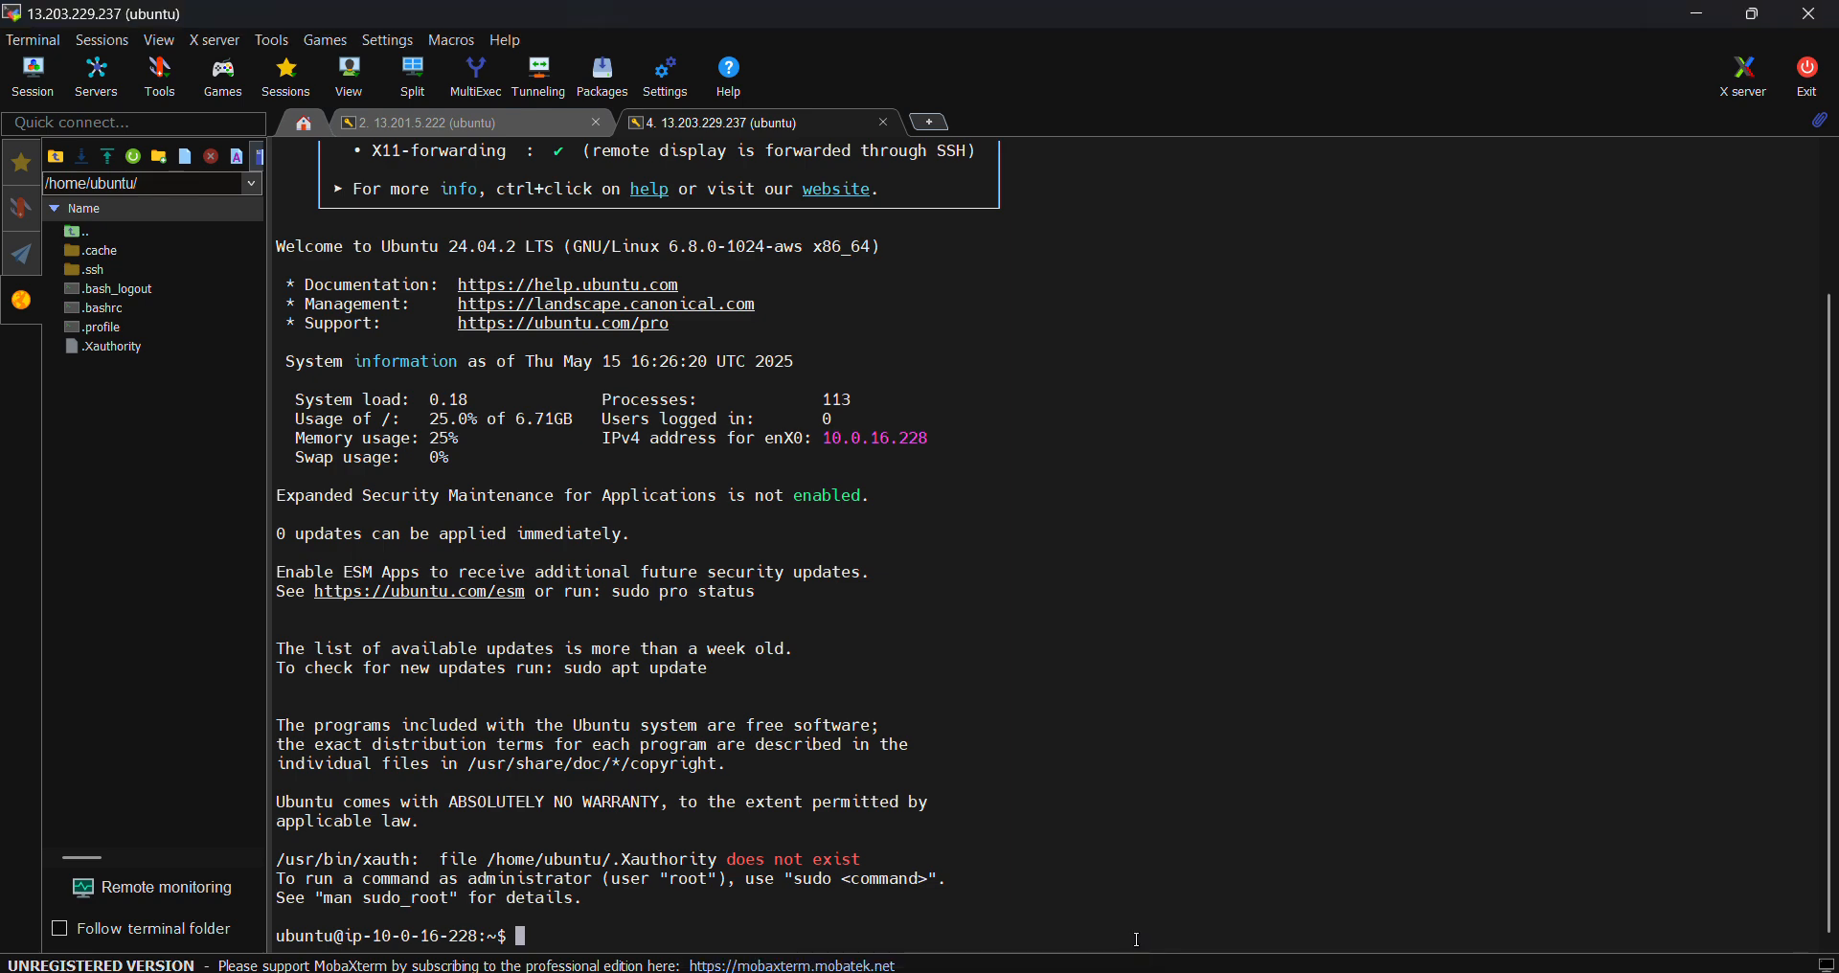
mouse_move(1141, 971)
click(998, 906)
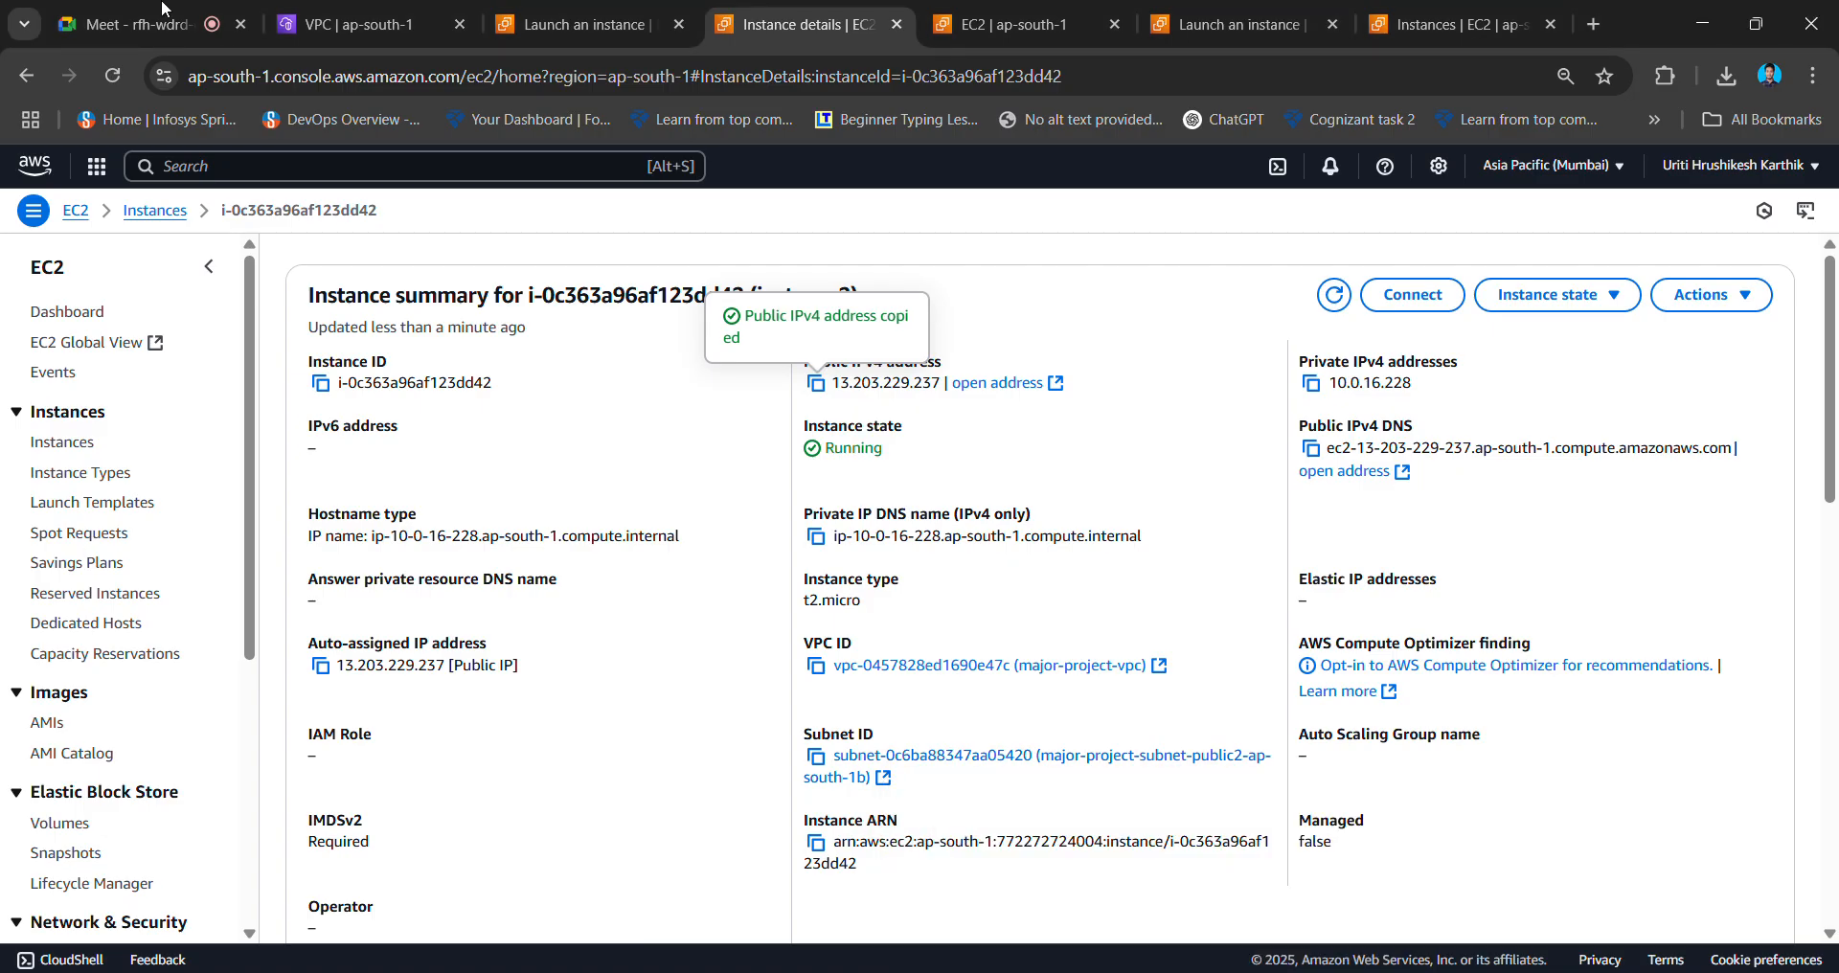
- Open a new Chrome tab and load the GitHub repositories list from the shortcut tile
click(119, 8)
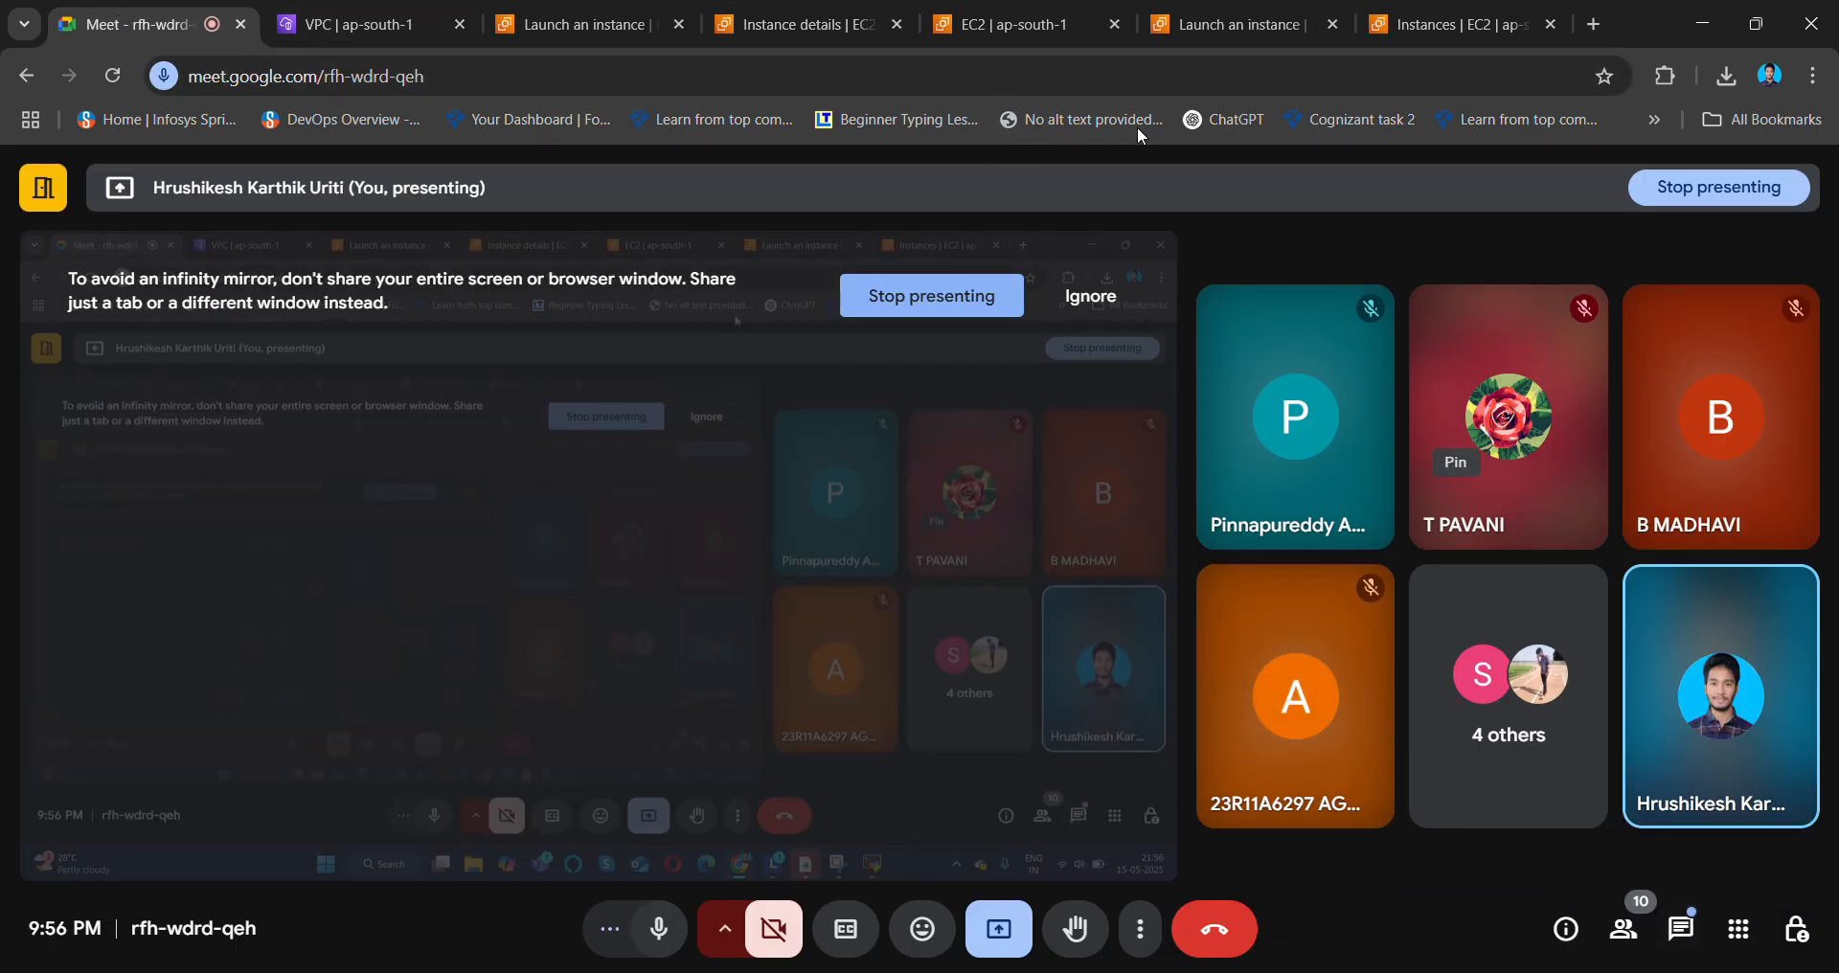
key(alt+Tab)
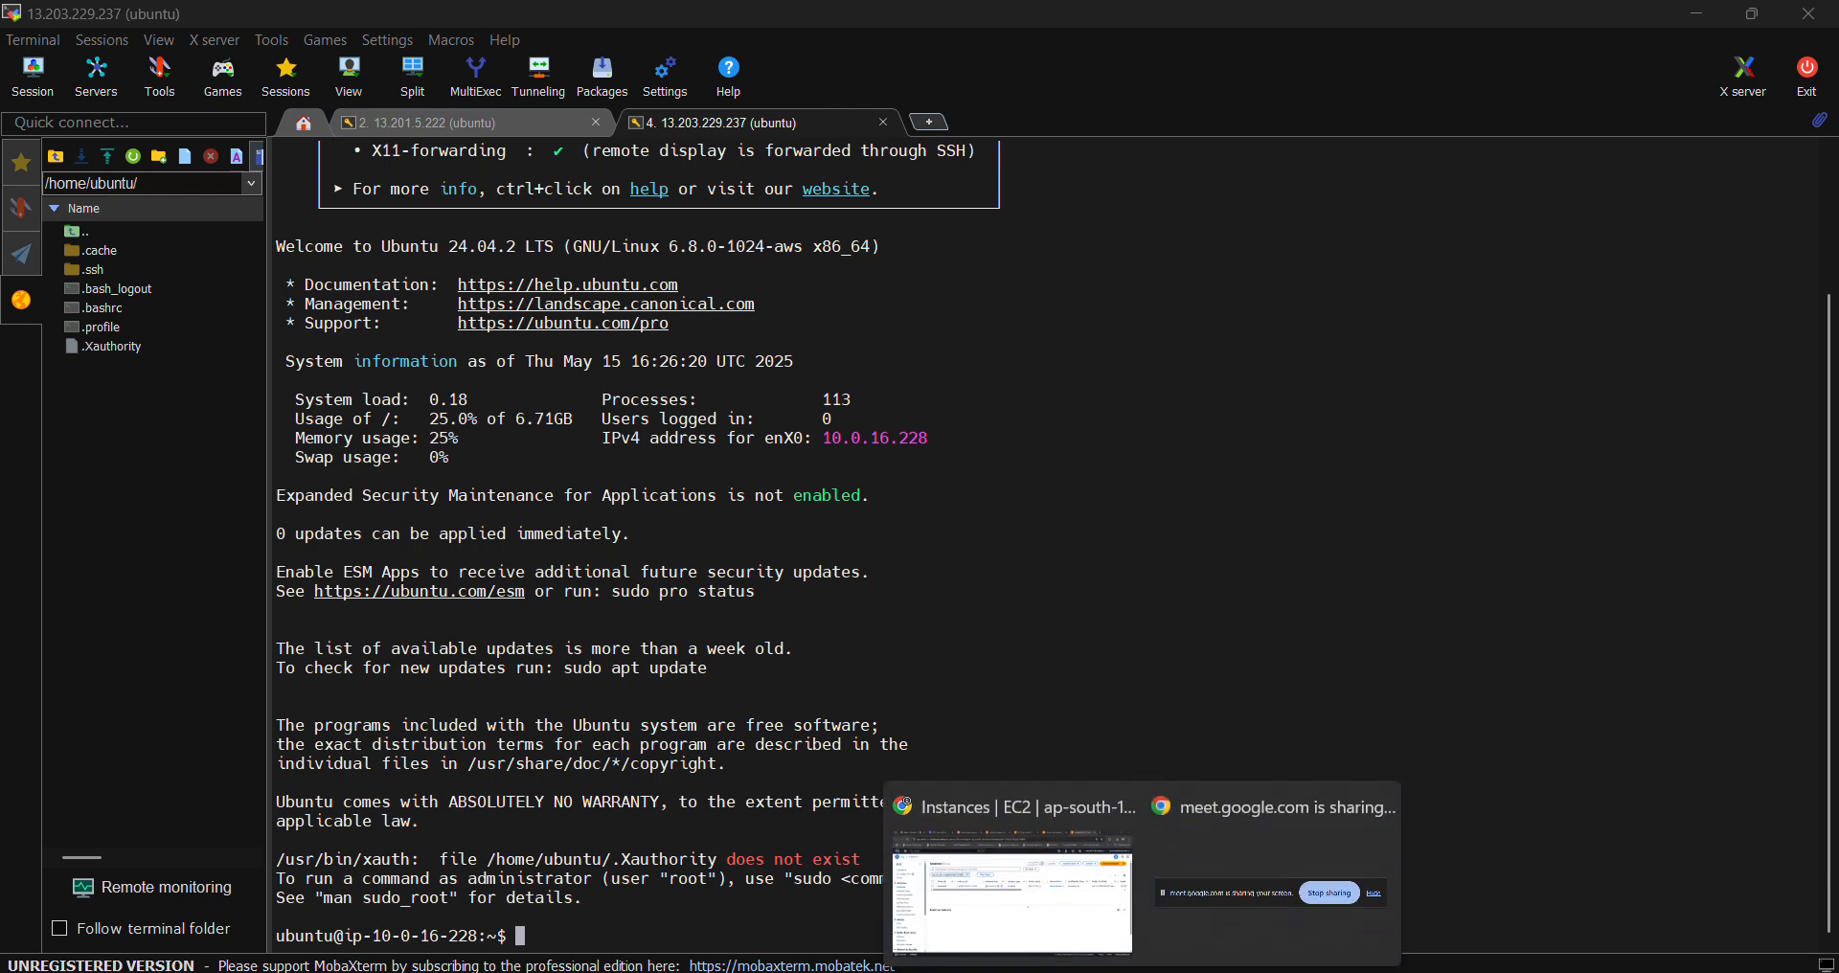
click(1011, 895)
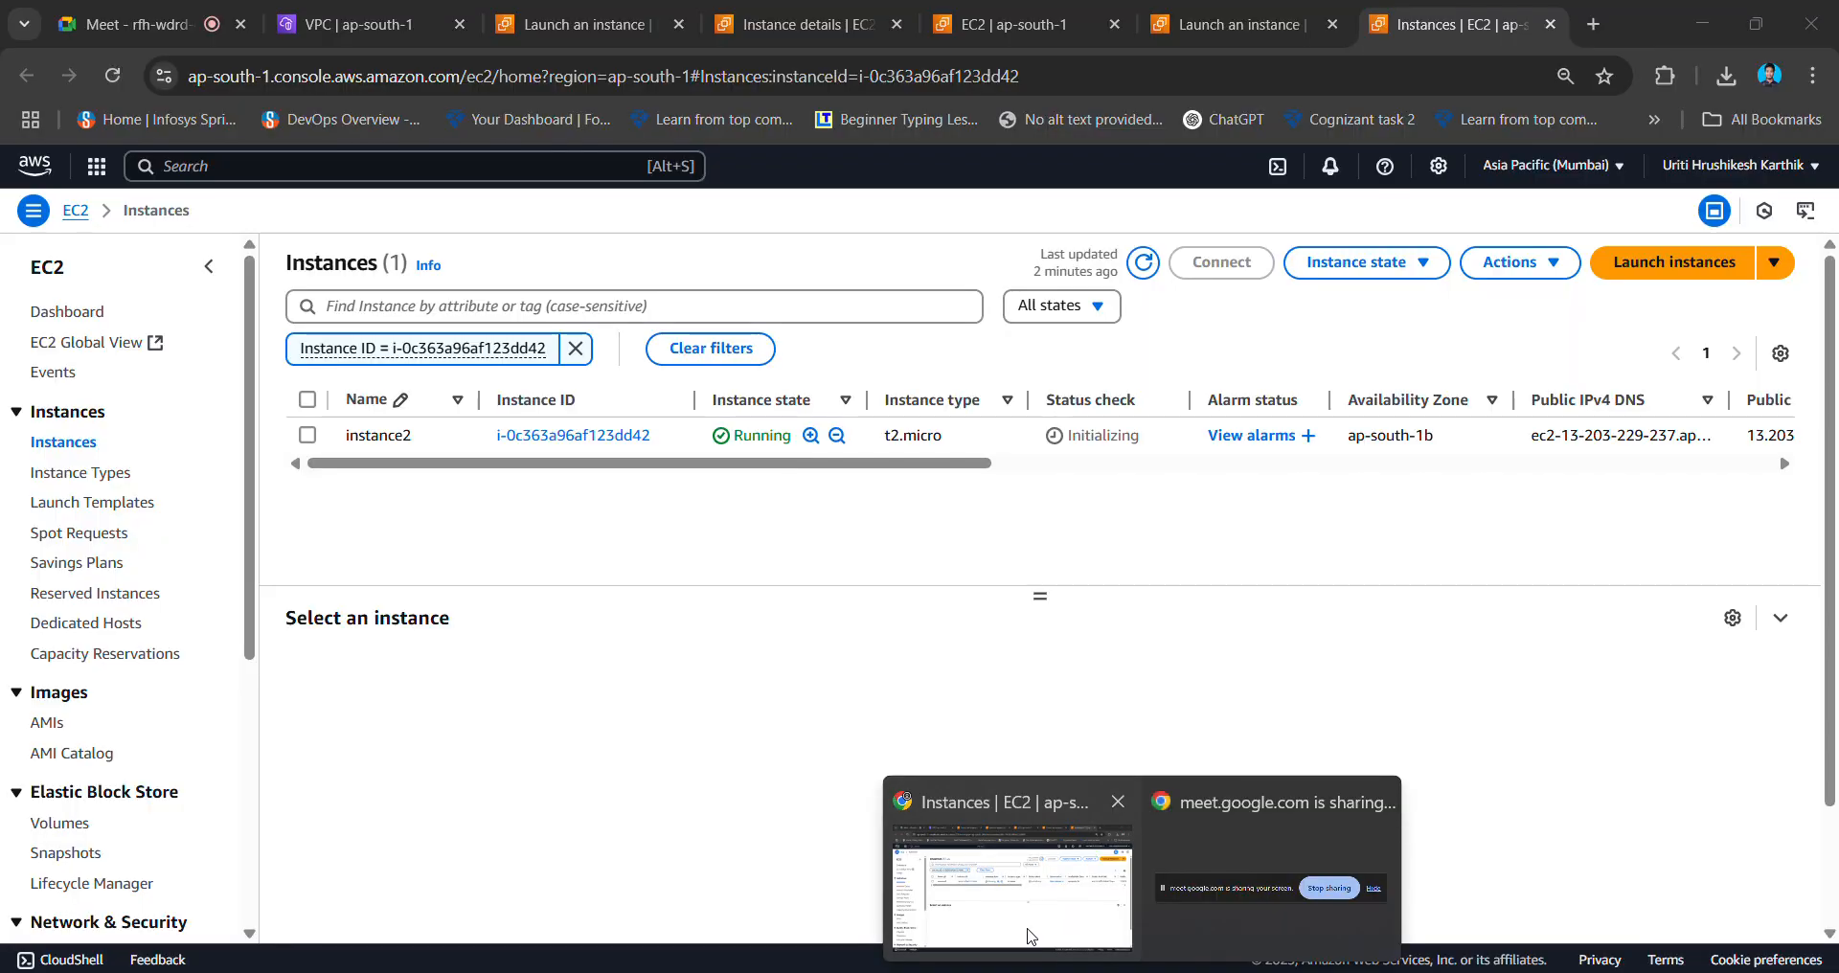
click(1593, 29)
click(874, 652)
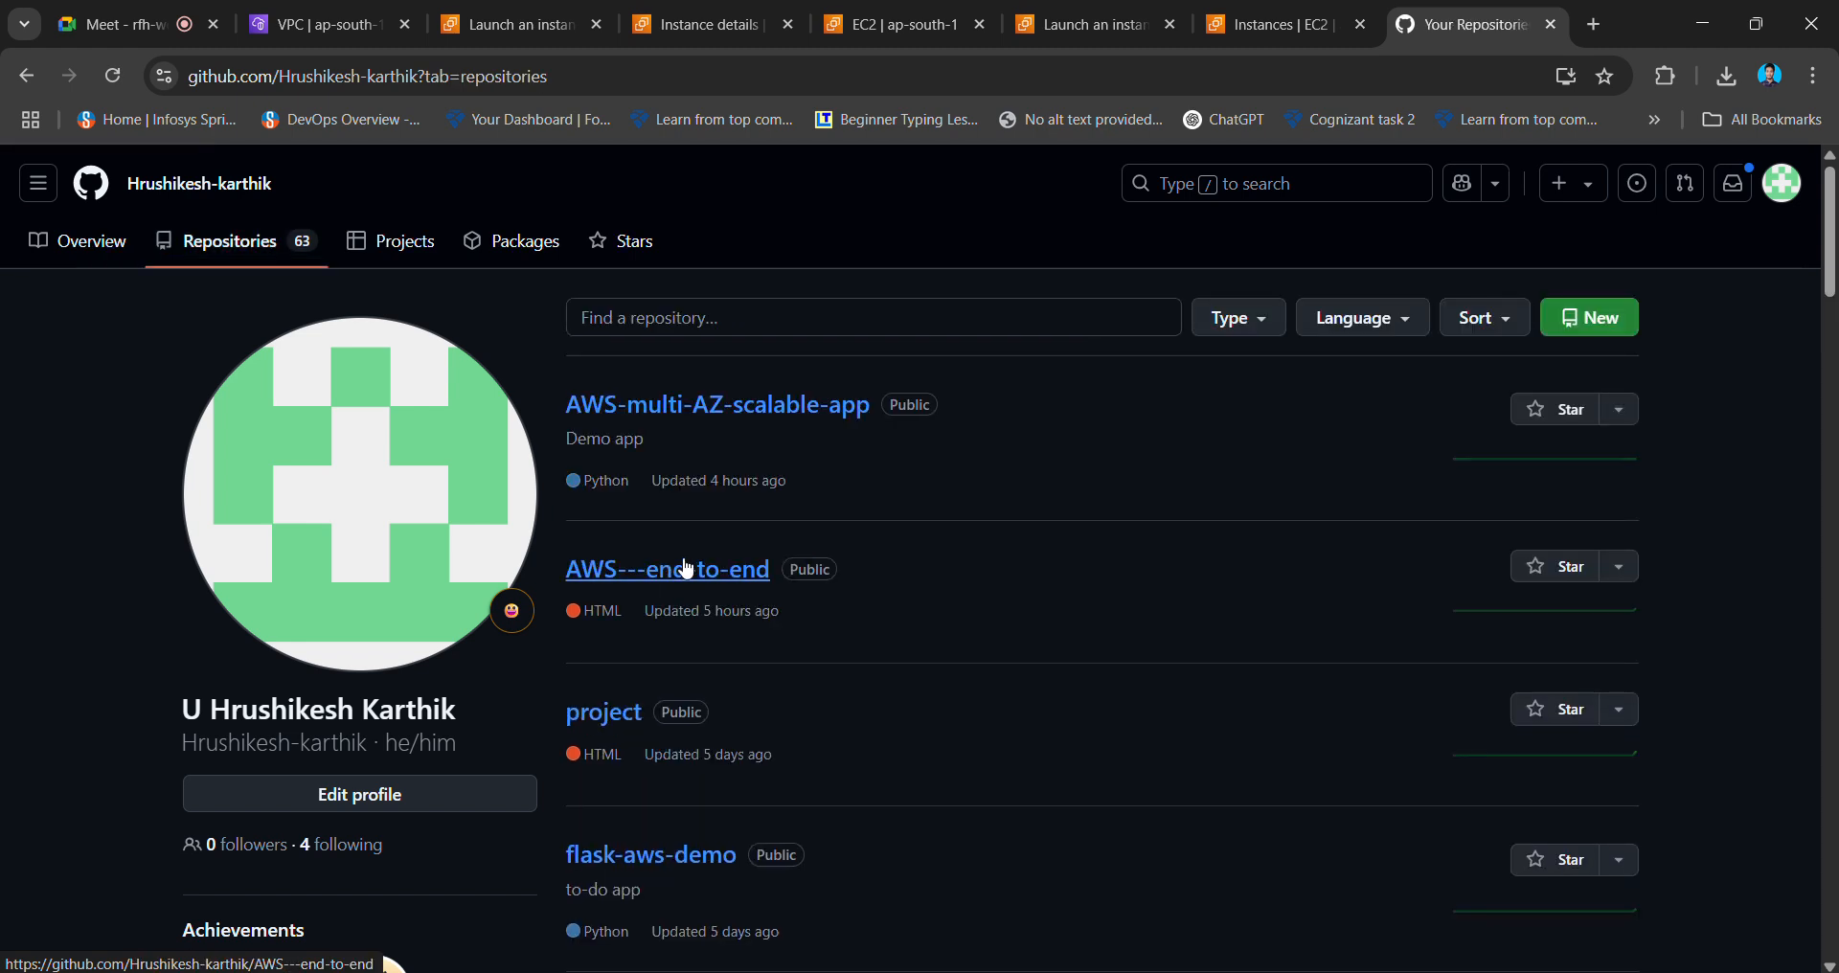
- Open aws-instance-setup.sh in the AWS---end-to-end repository and review its #!/bin/bash line
click(684, 575)
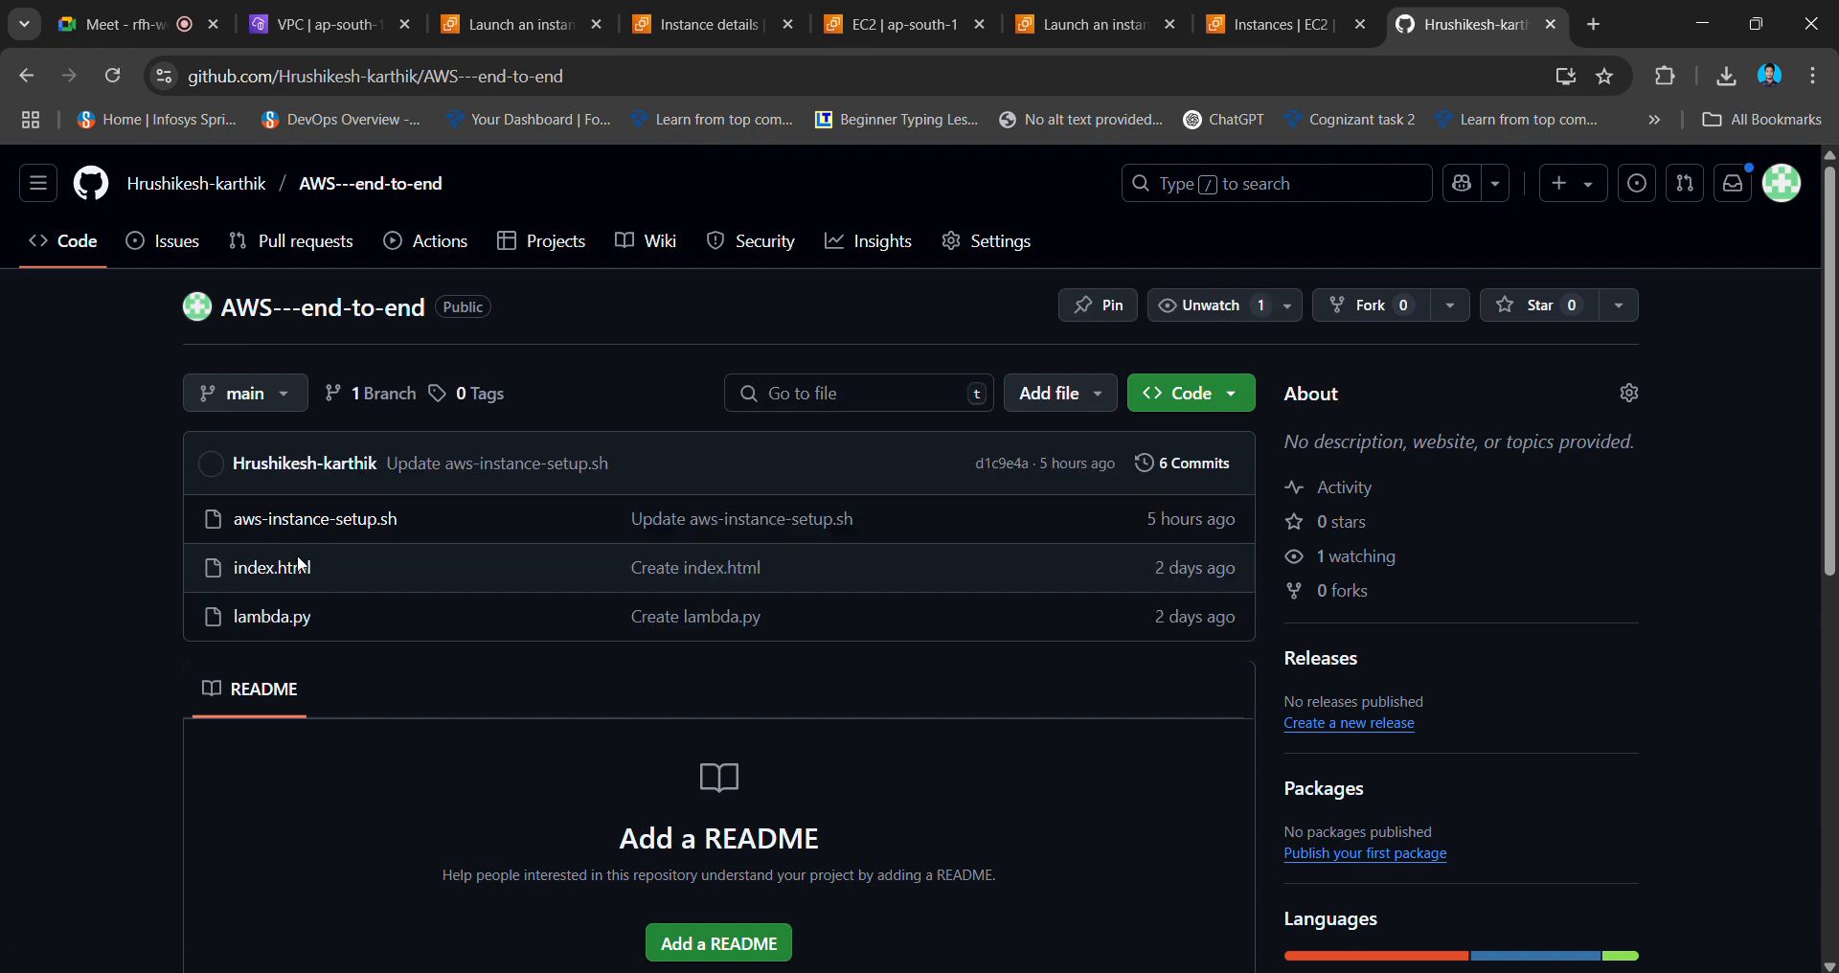
click(305, 522)
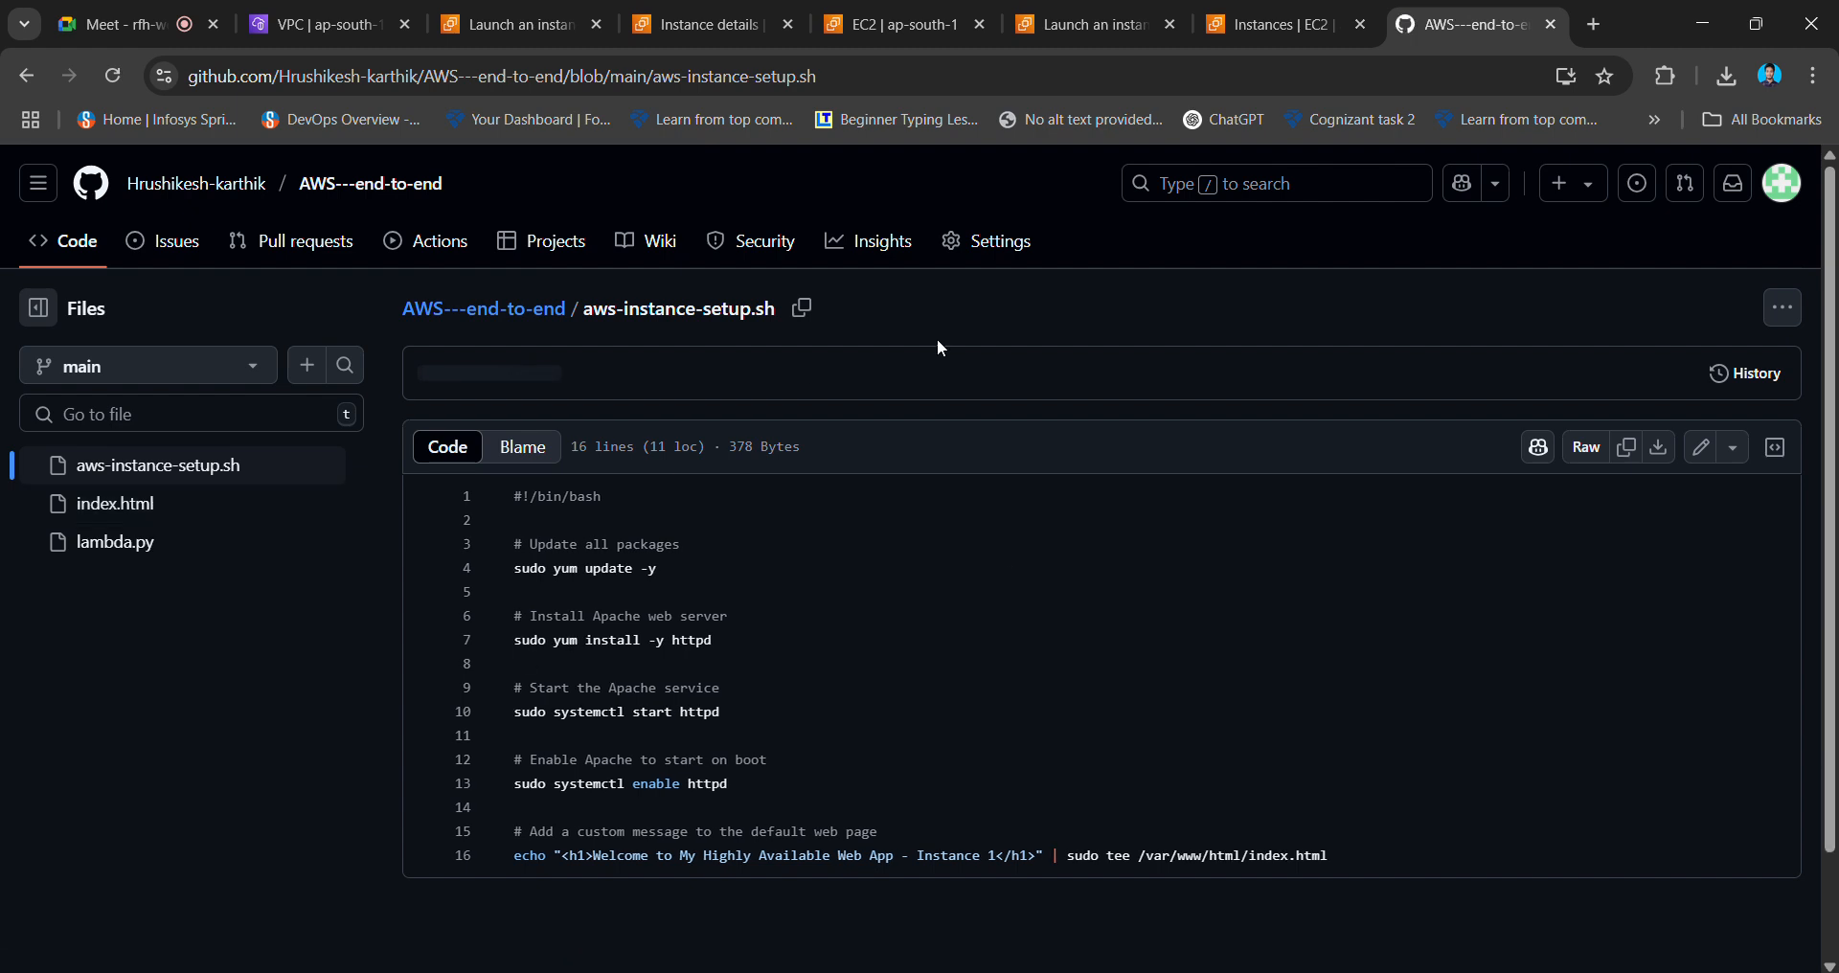
scroll(819, 681, up, 5)
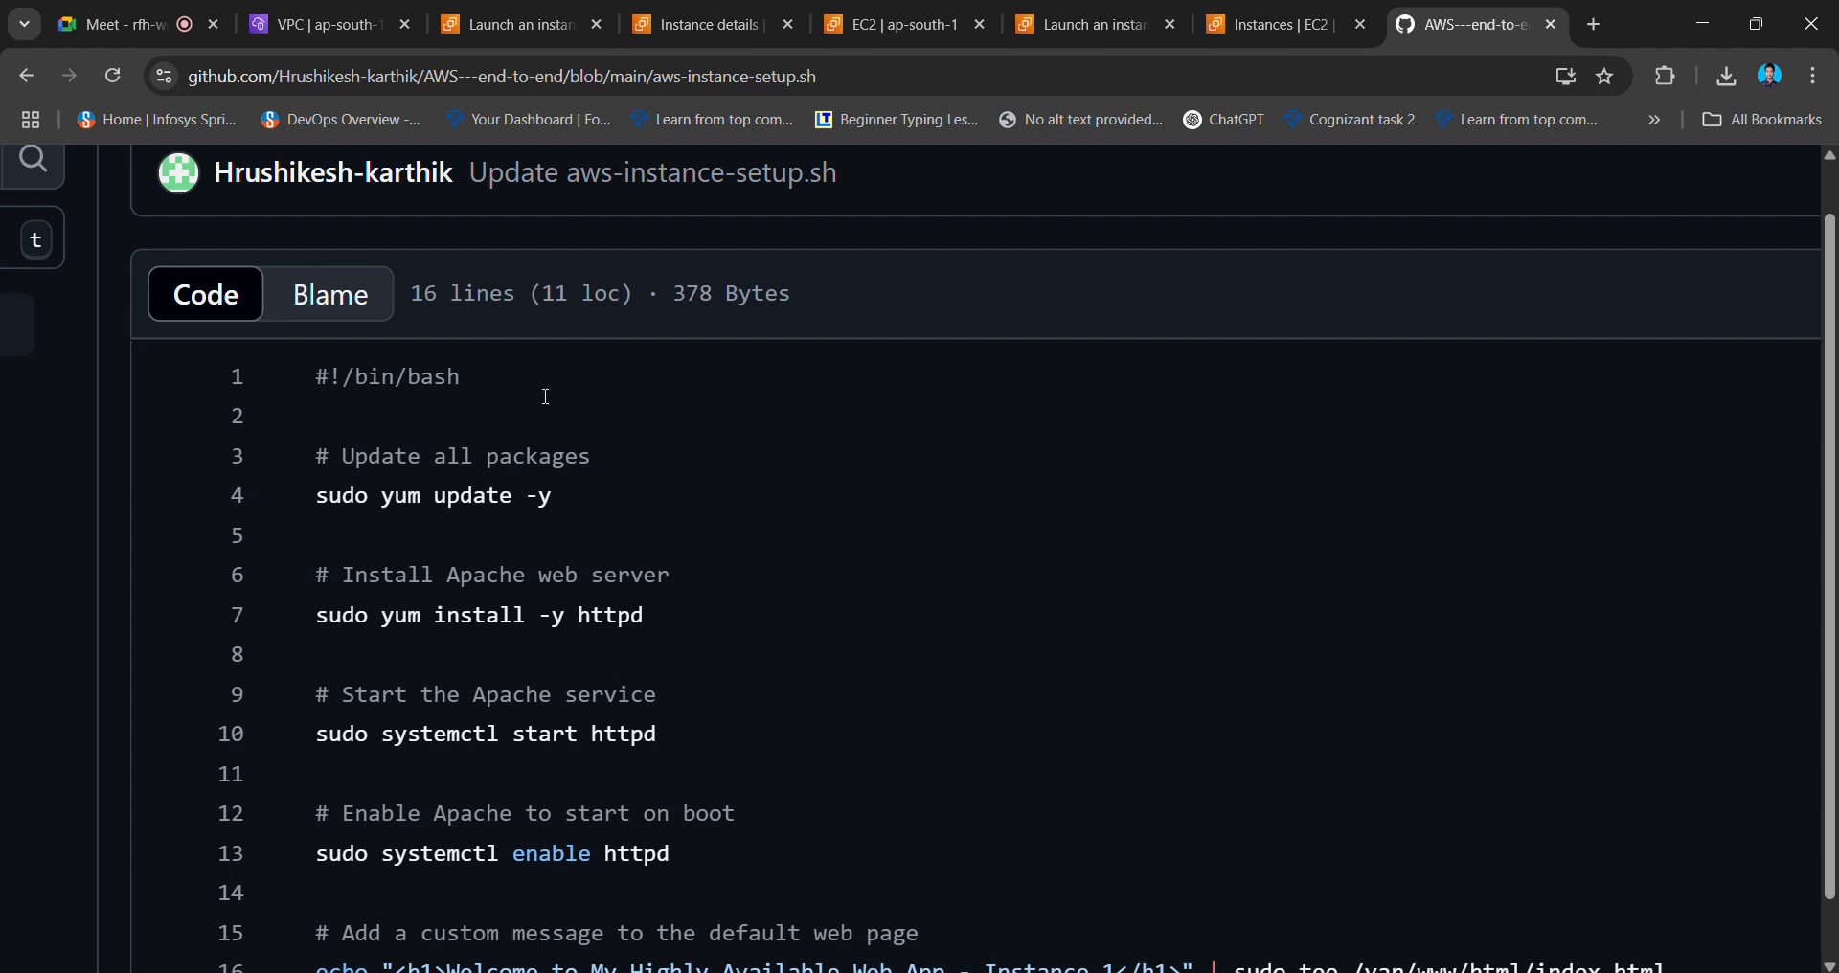
scroll(546, 395, down, 1)
scroll(546, 396, up, 1)
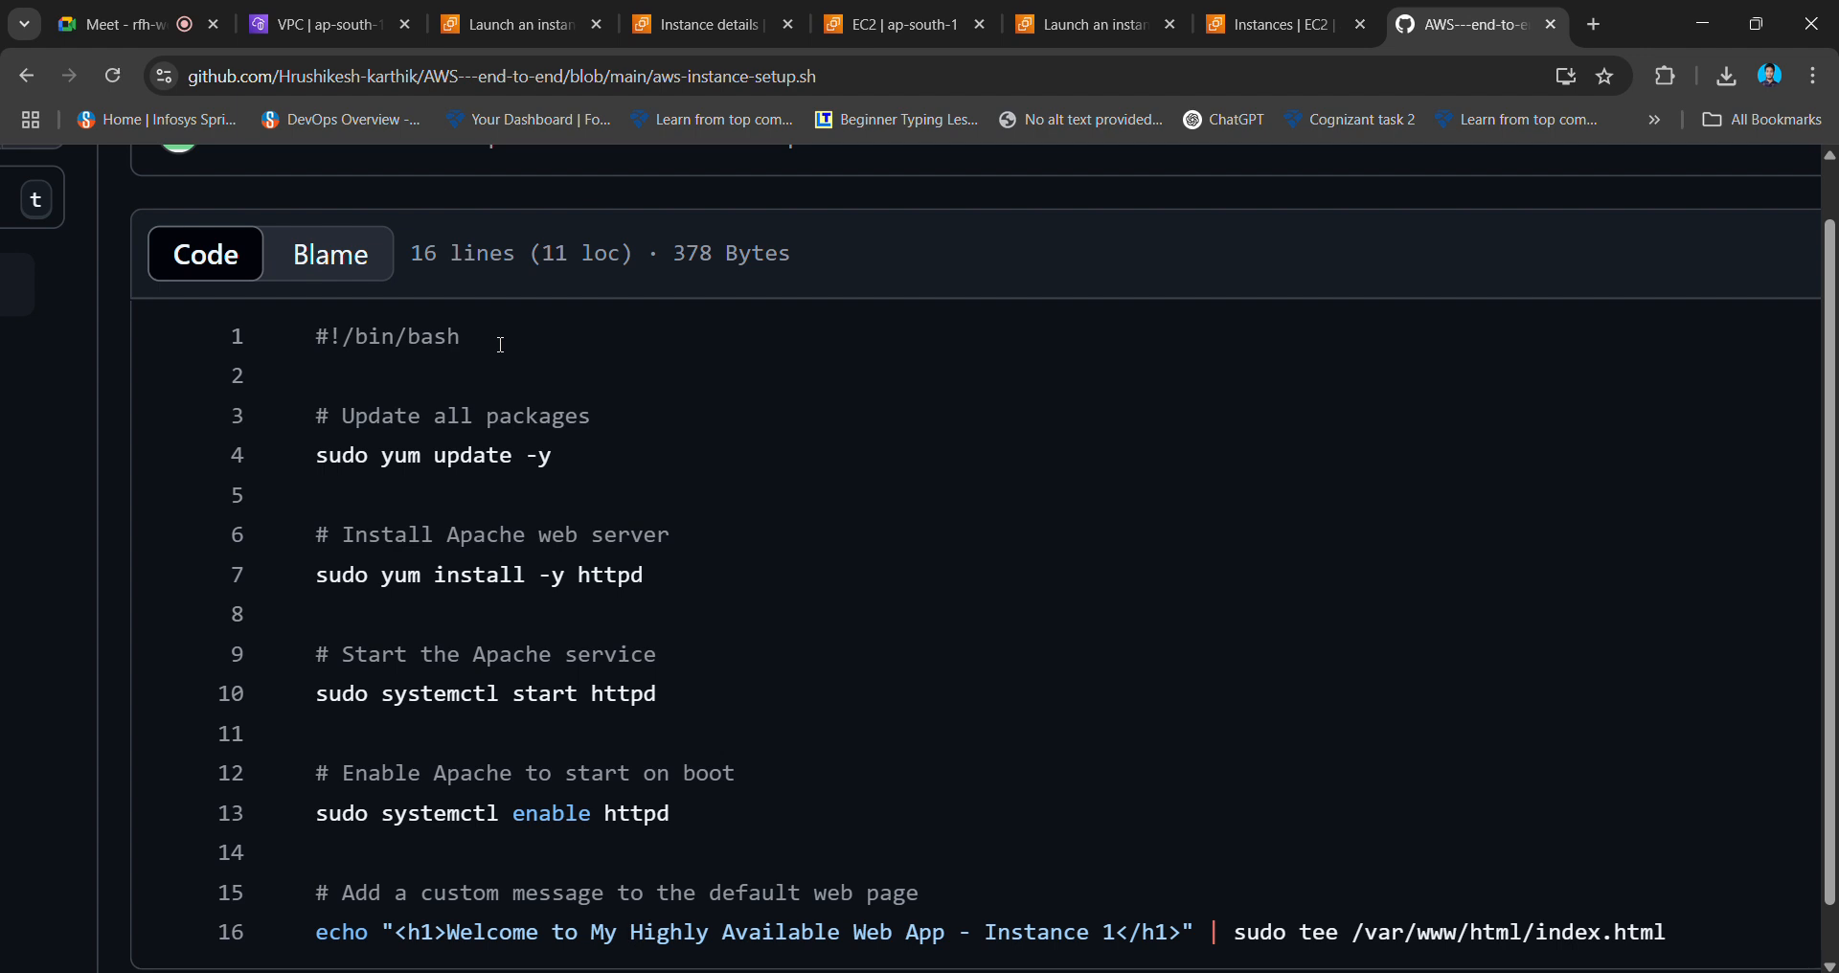
drag(318, 337, 556, 317)
click(555, 318)
- Review the yum update command on line 4, then open the script in the file editor
key(alt+Tab)
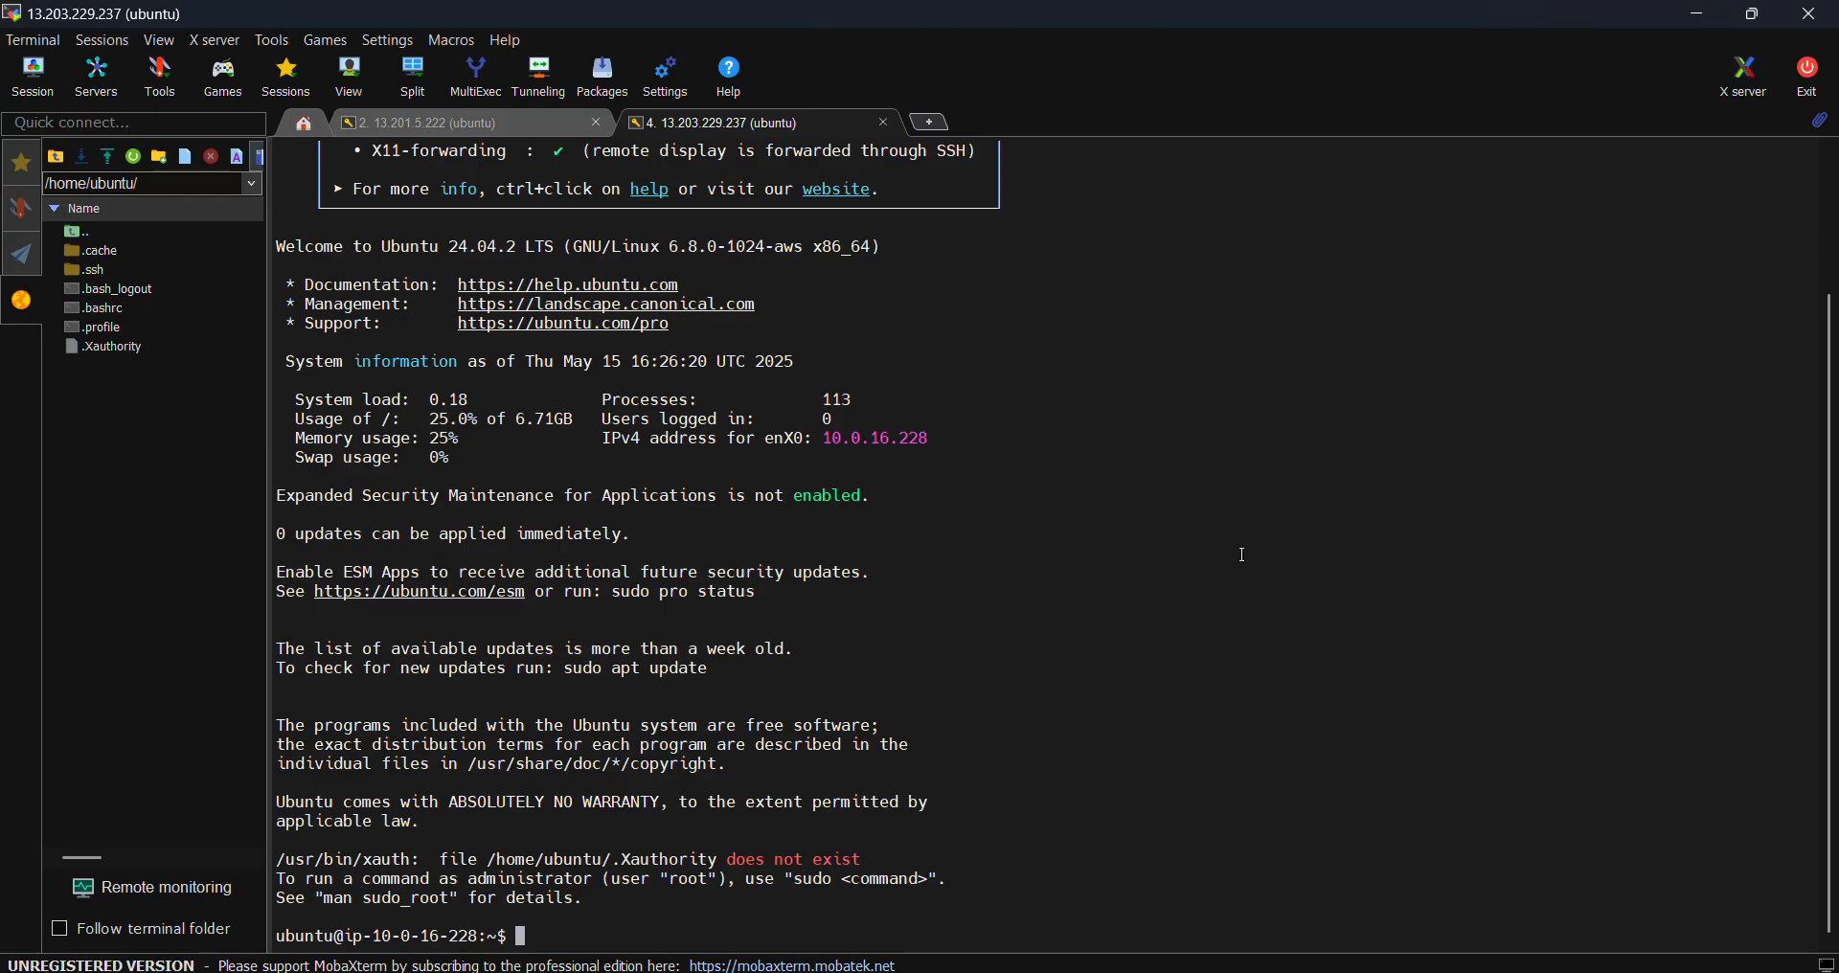
key(alt+Tab)
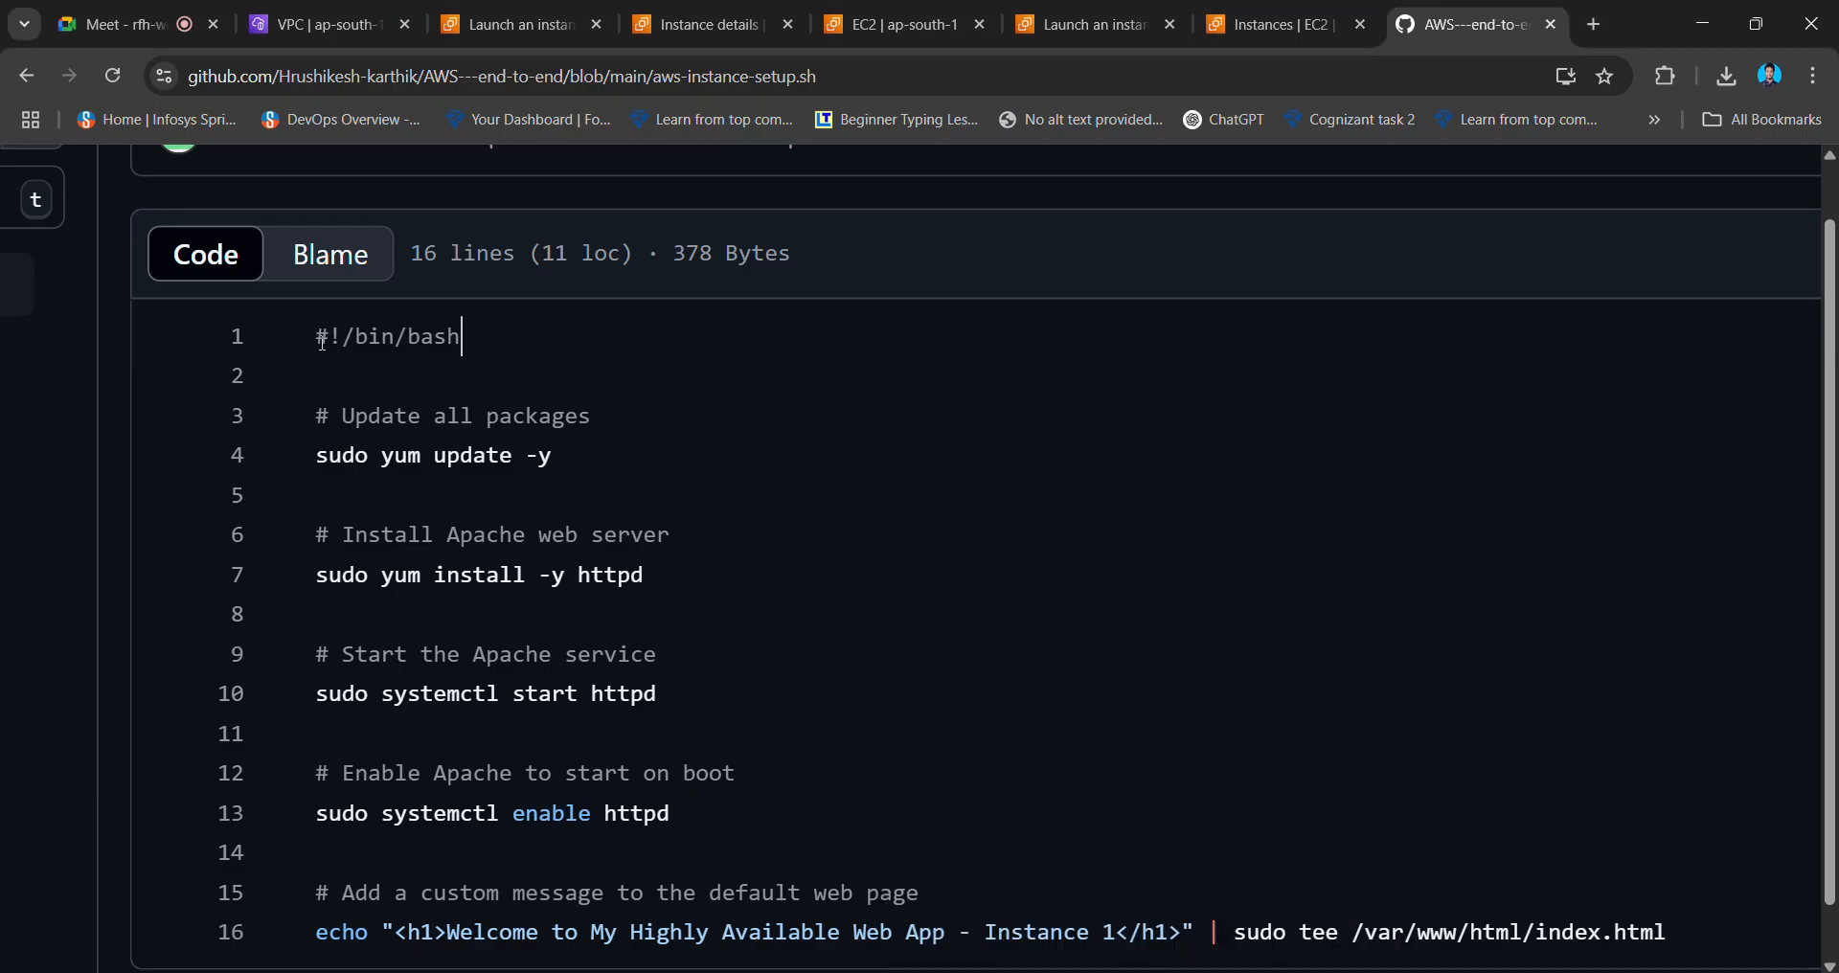
drag(316, 337, 471, 341)
click(491, 343)
drag(321, 457, 569, 459)
click(569, 459)
key(ctrl+minus)
key(ctrl+minus)
key(ctrl+minus)
key(ctrl+minus)
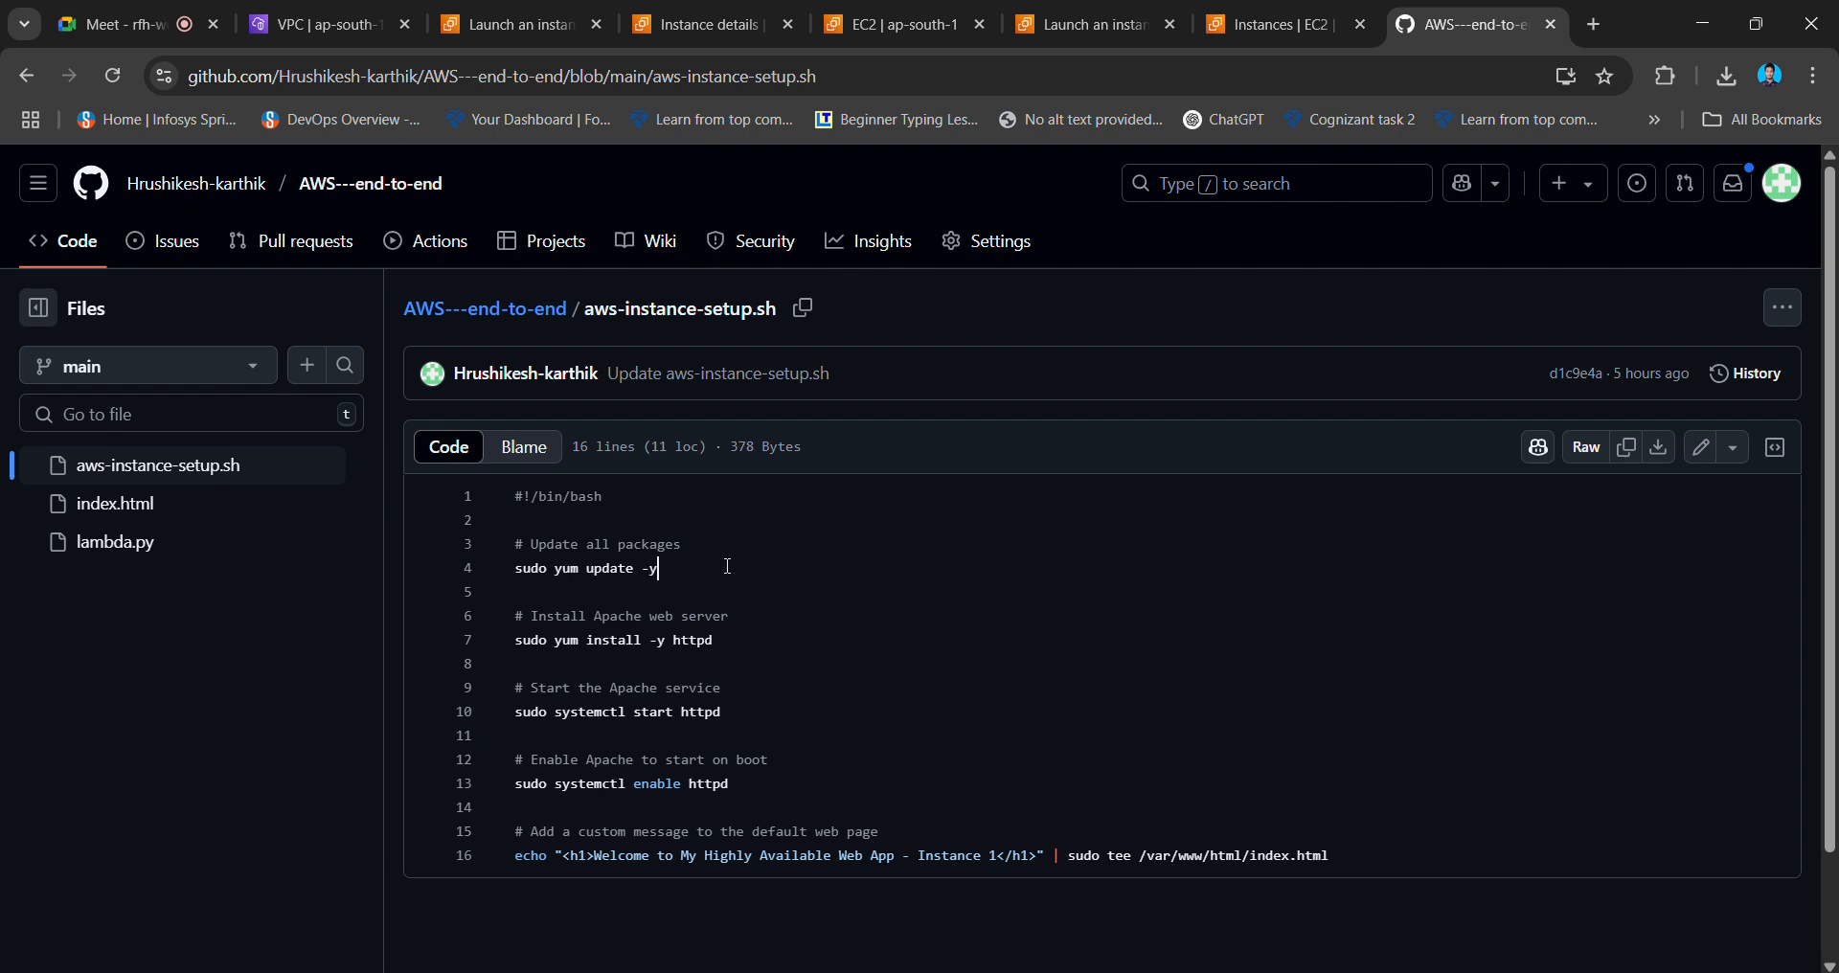
key(Left)
key(Left)
key(Left)
key(Left)
key(Left)
key(Left)
key(Left)
key(Left)
key(Left)
key(Left)
click(1701, 447)
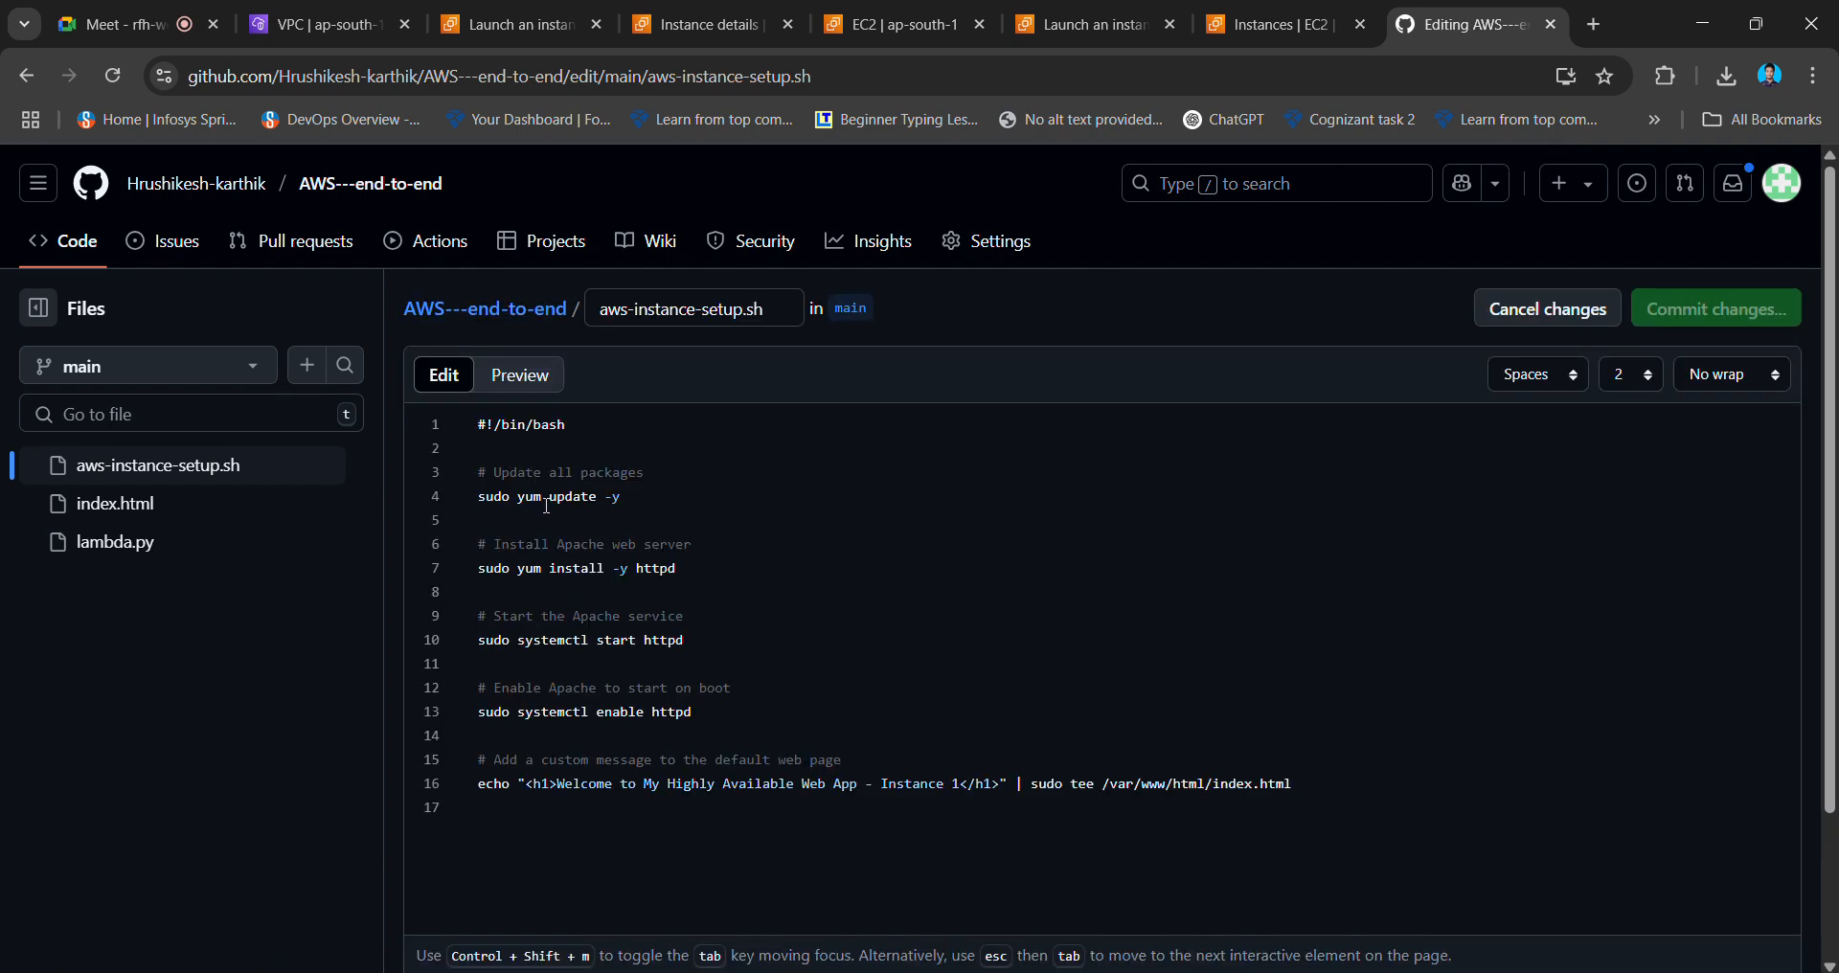
- Replace yum with apt on lines 4 and 7 of the script
click(543, 496)
key(BackSpace)
key(BackSpace)
key(BackSpace)
text(apt)
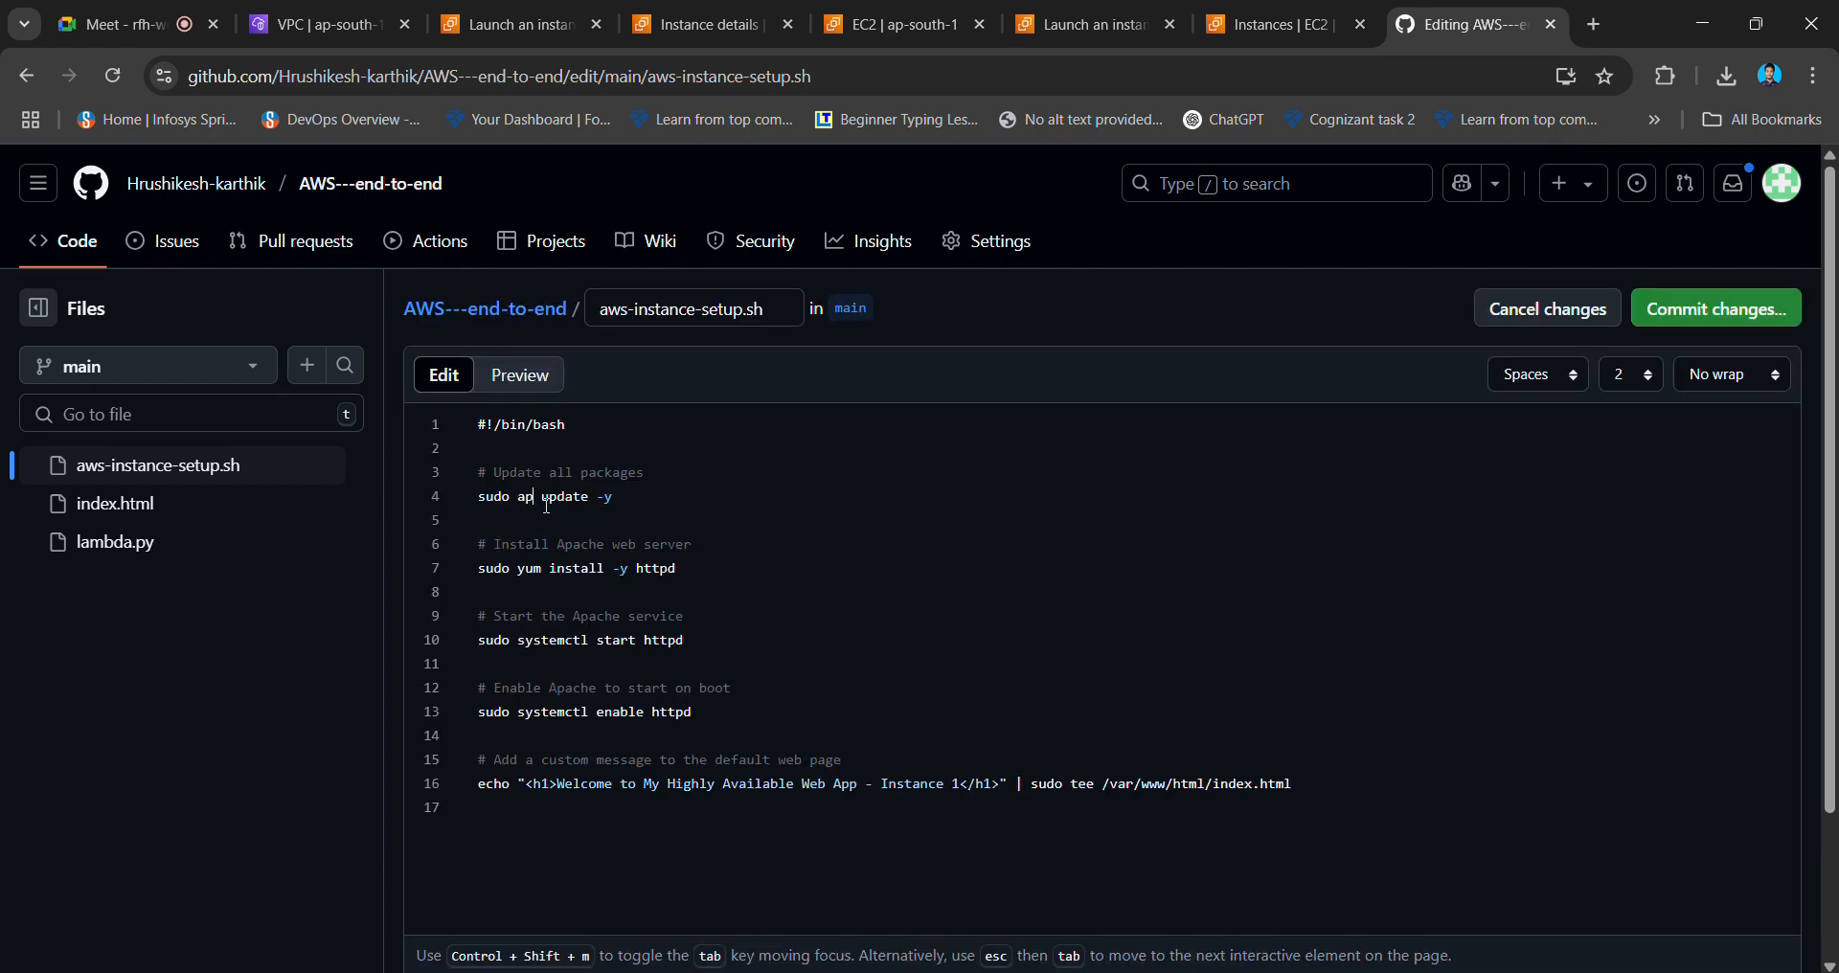
click(543, 573)
key(BackSpace)
key(BackSpace)
key(BackSpace)
text(apt)
- Review the update, Apache install, start and enable-on-boot lines 3–13
scroll(1079, 748, up, 3)
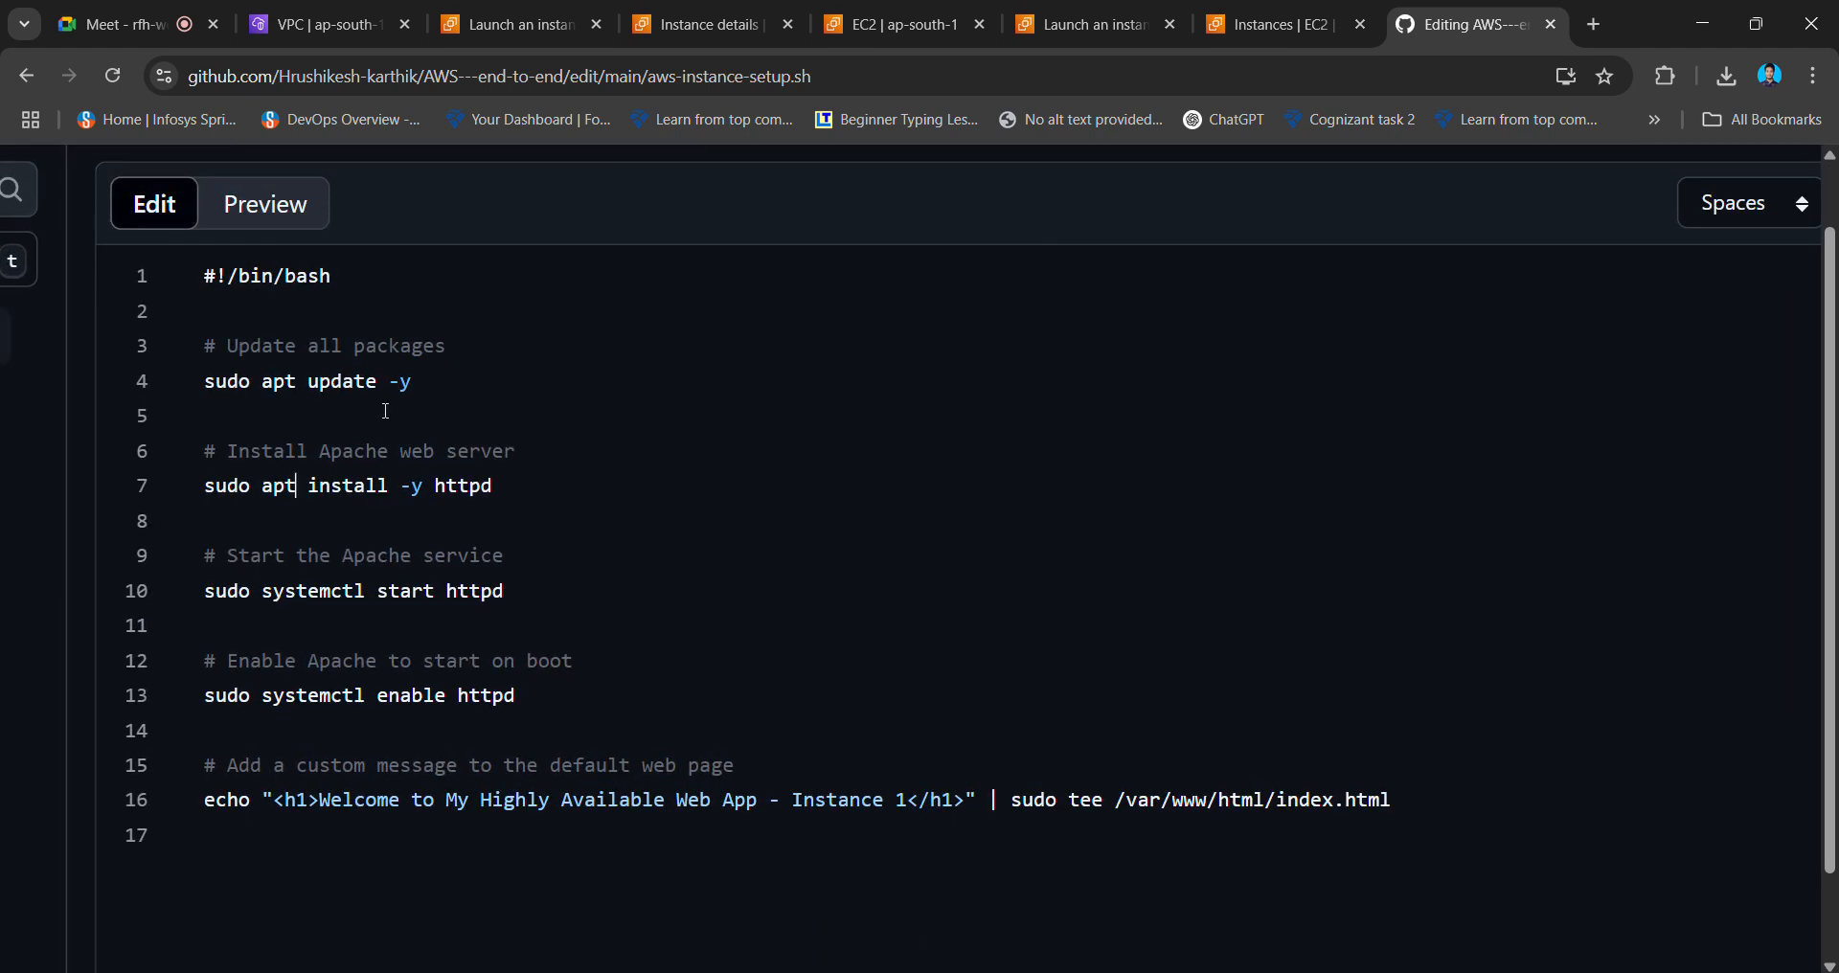
drag(425, 381, 204, 347)
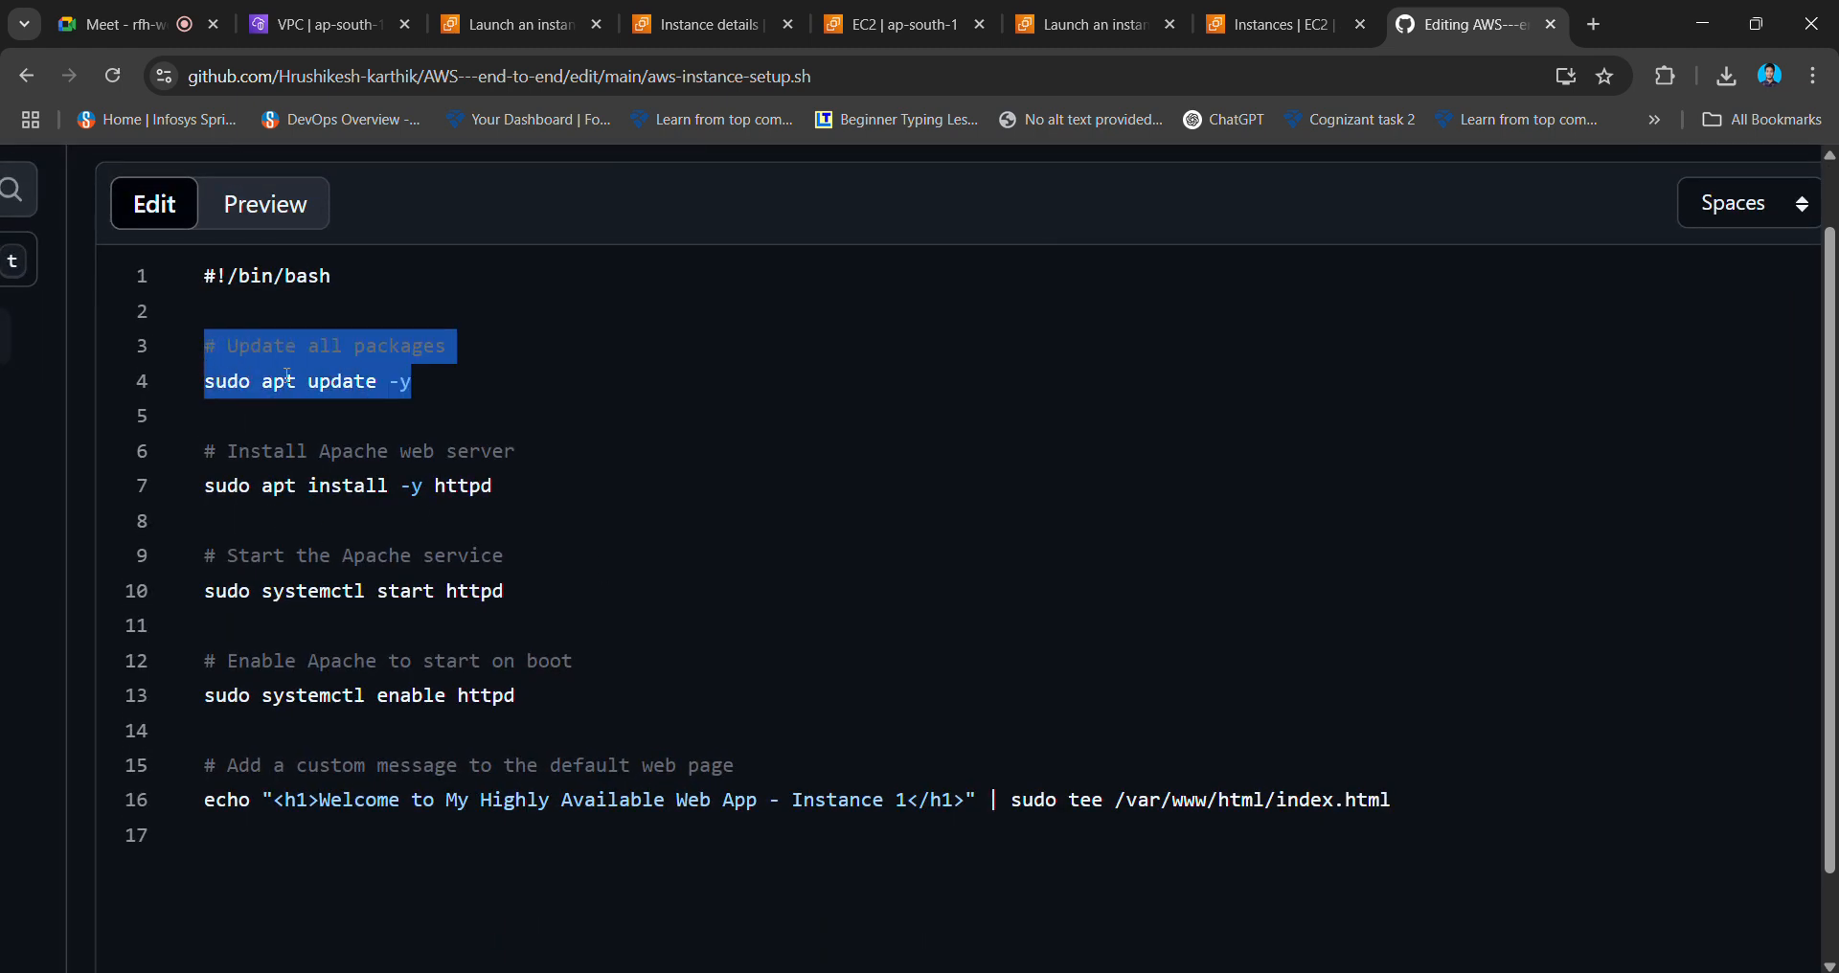
click(534, 501)
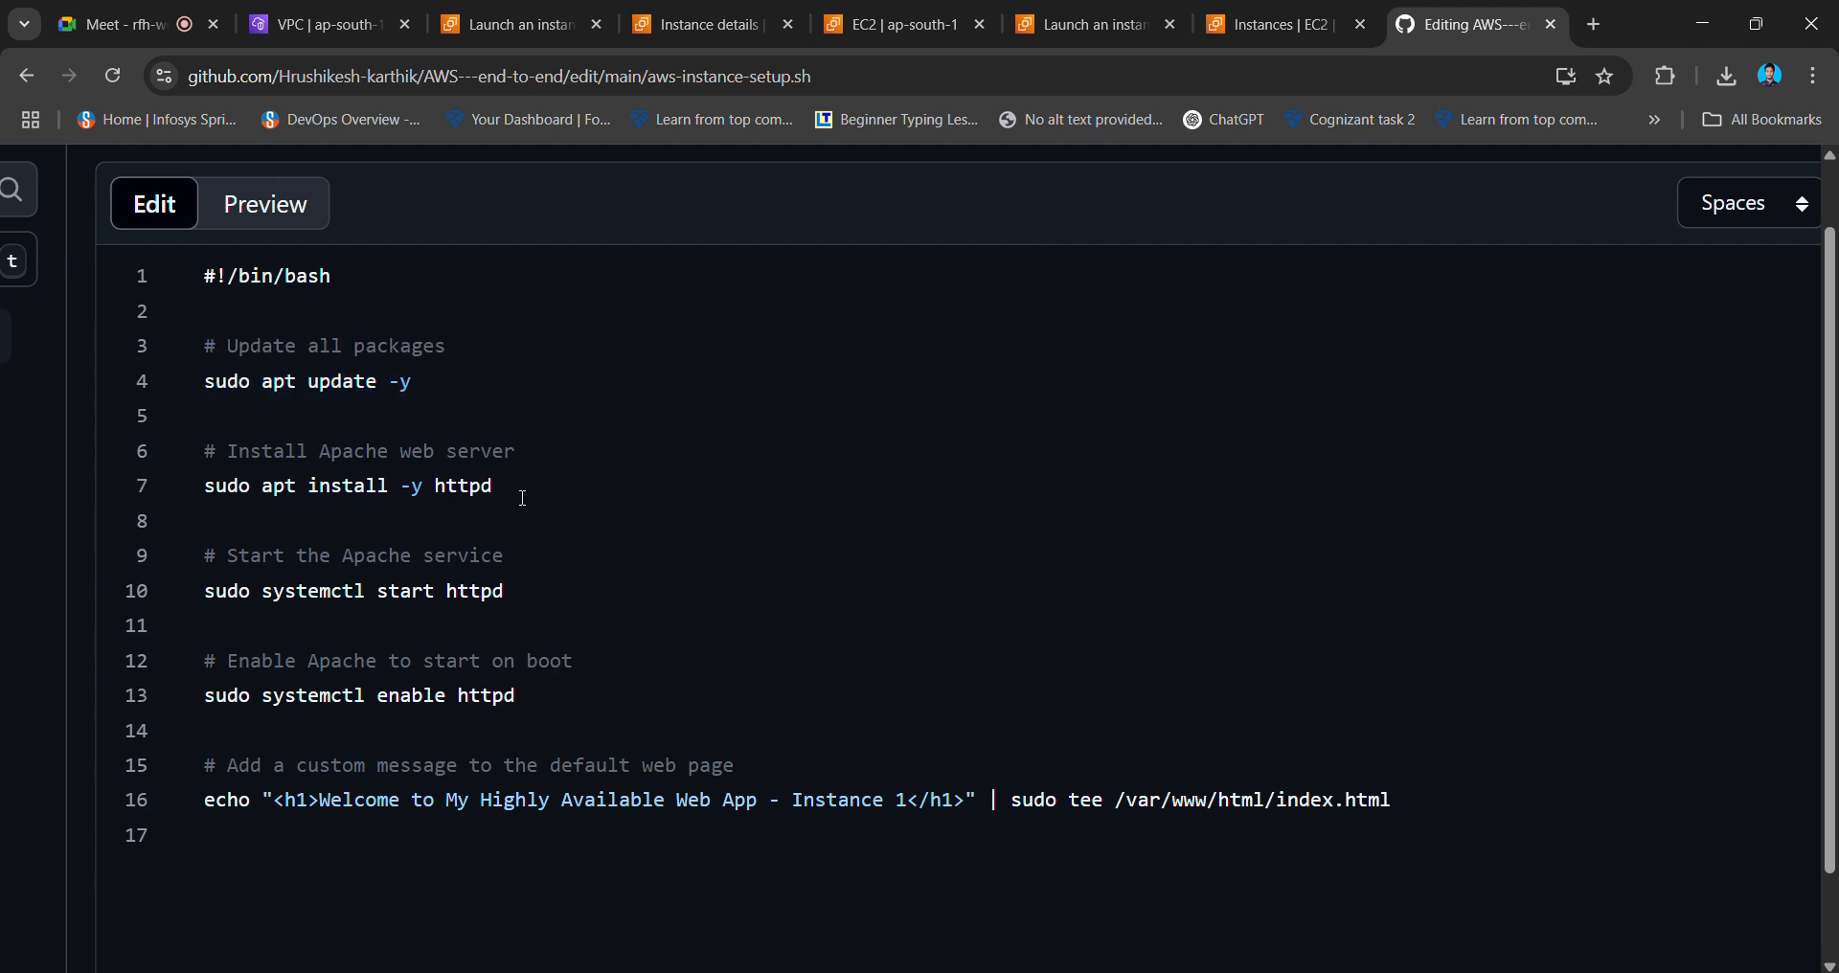
drag(525, 499, 204, 451)
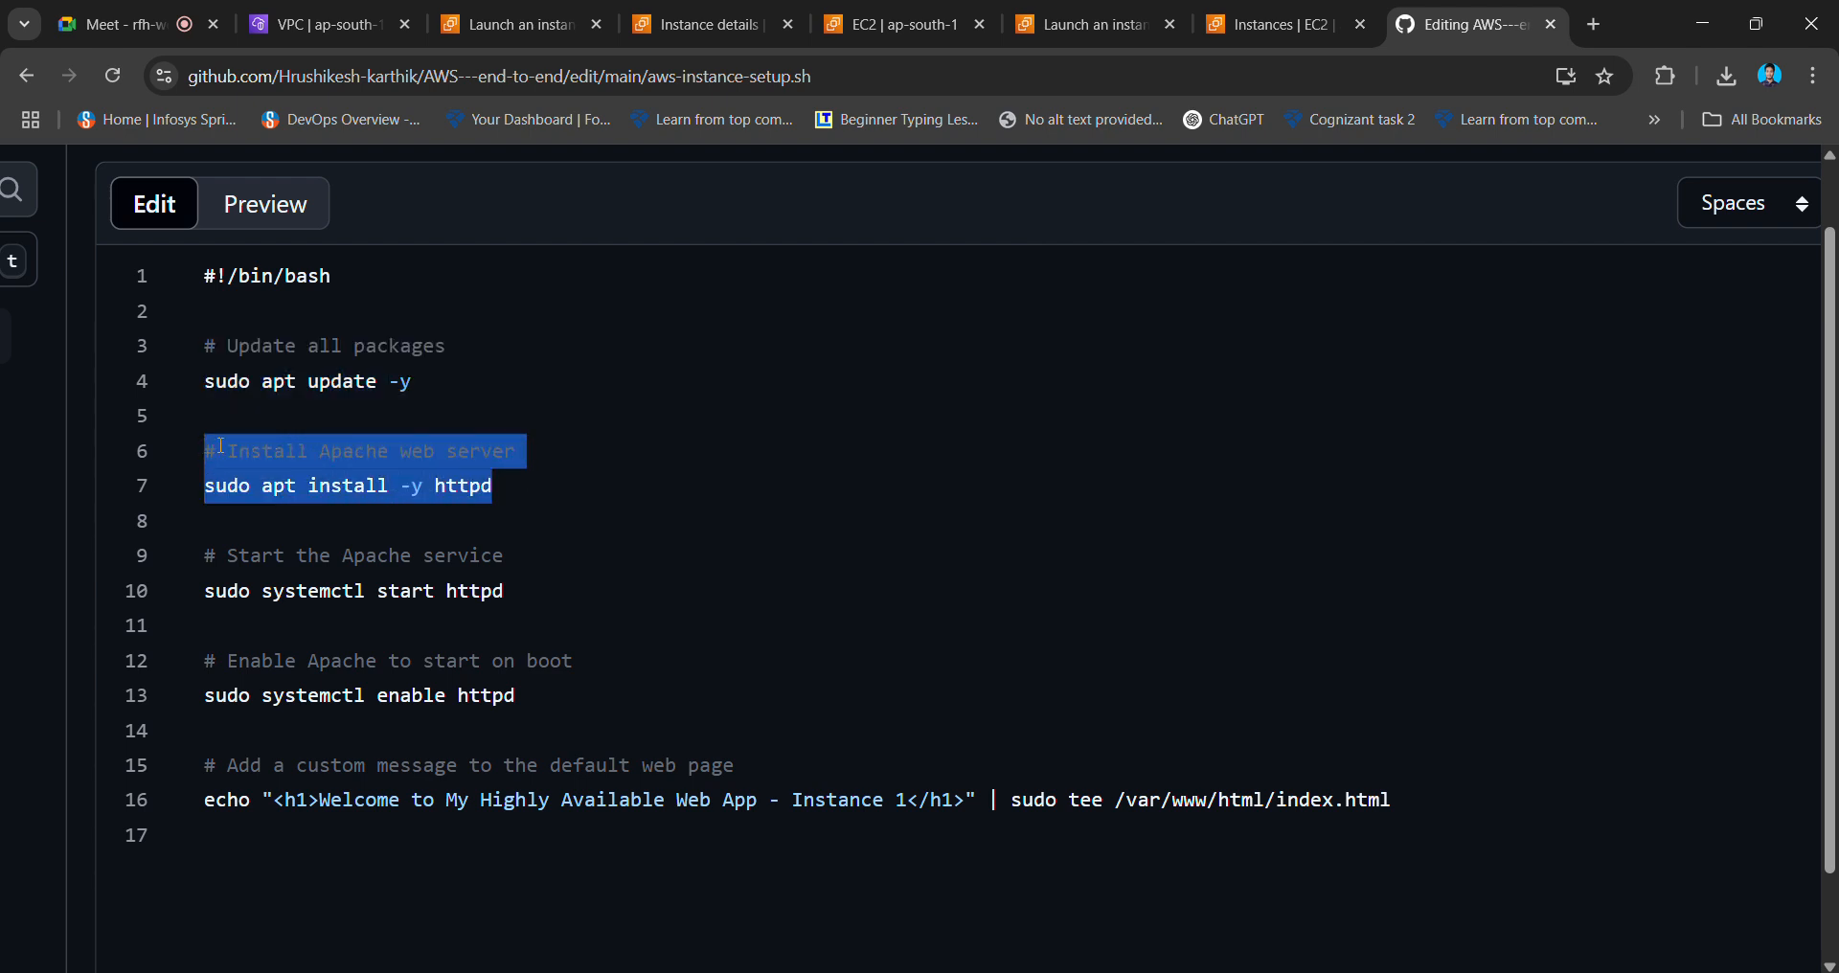
click(521, 482)
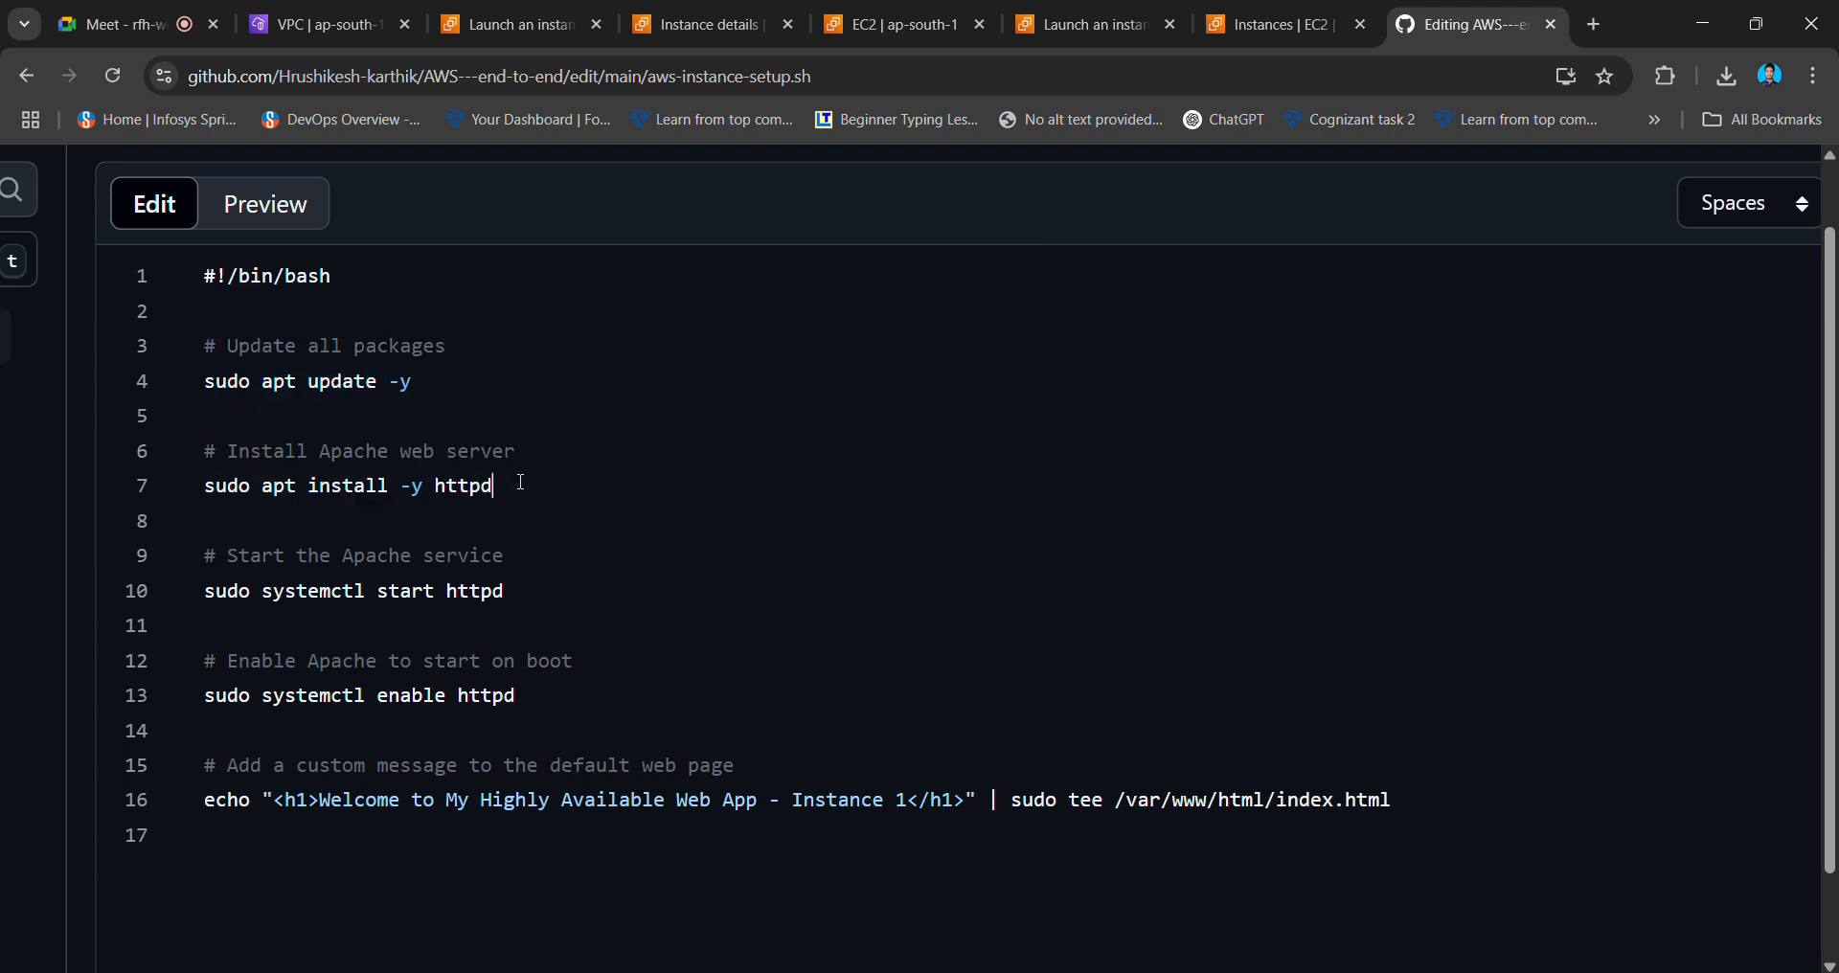
double_click(435, 485)
click(524, 497)
drag(521, 599, 186, 564)
drag(536, 702, 207, 654)
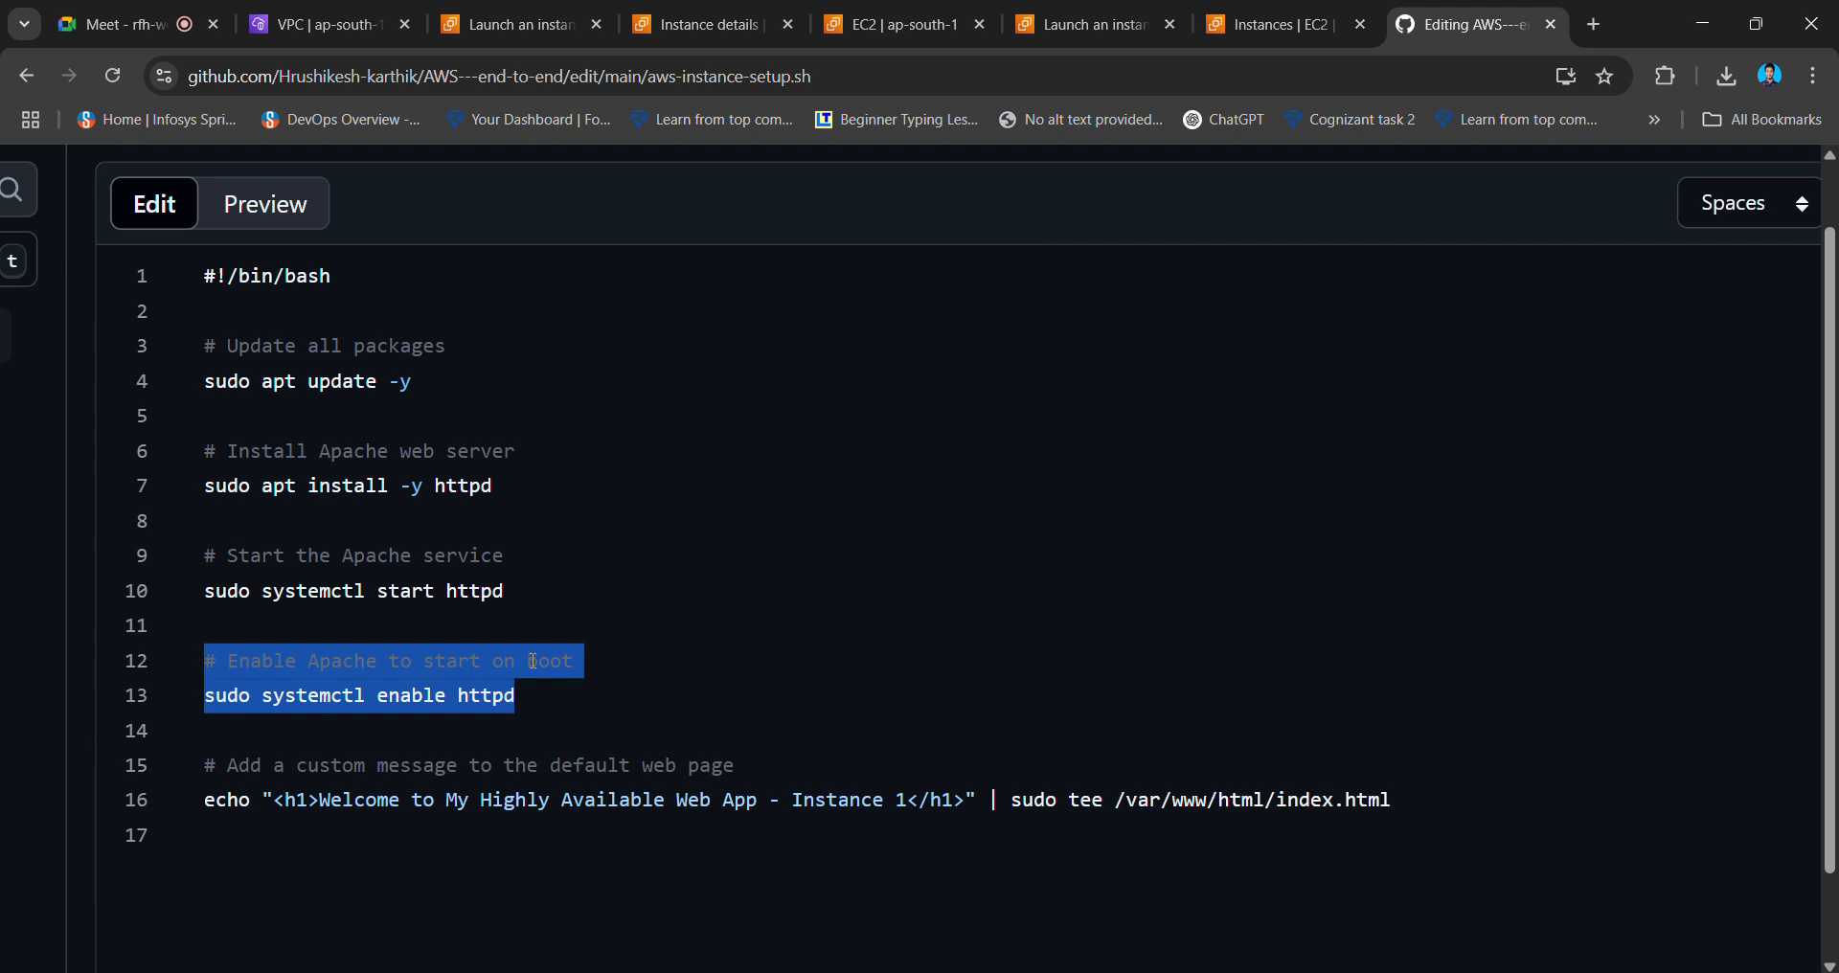
click(555, 686)
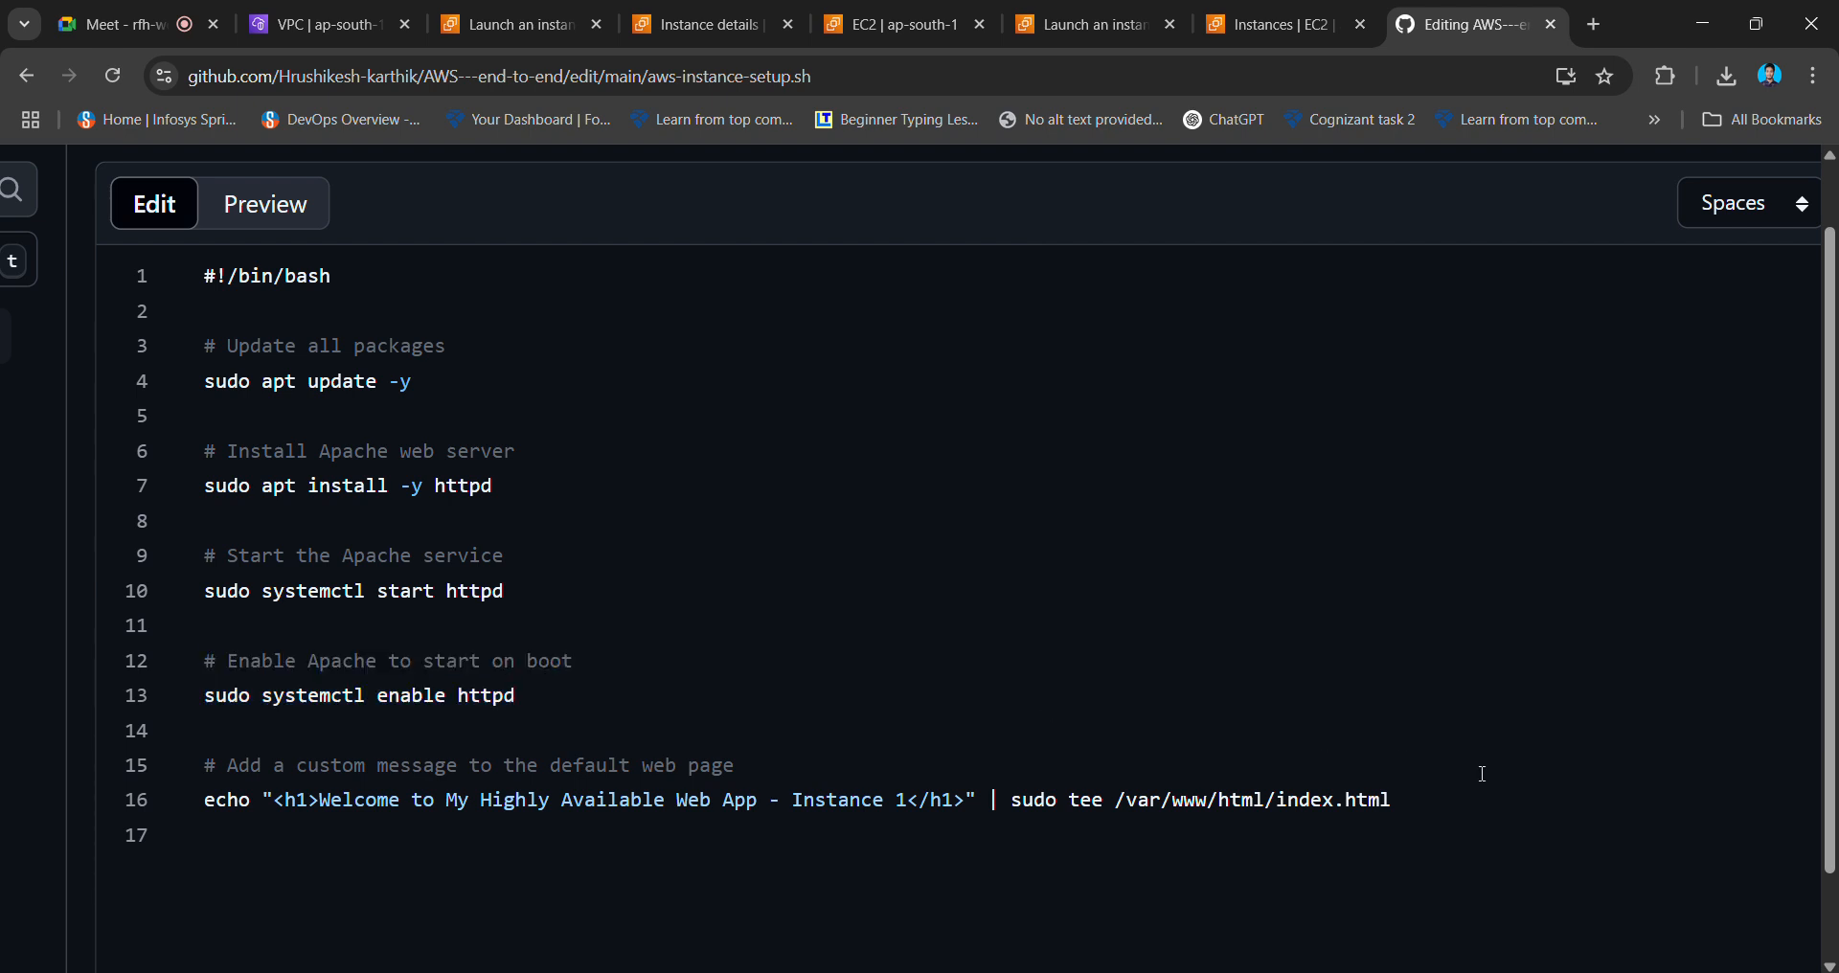
- Check the custom message lines 15–16, then select and copy the entire script
click(1391, 801)
shift+click(297, 767)
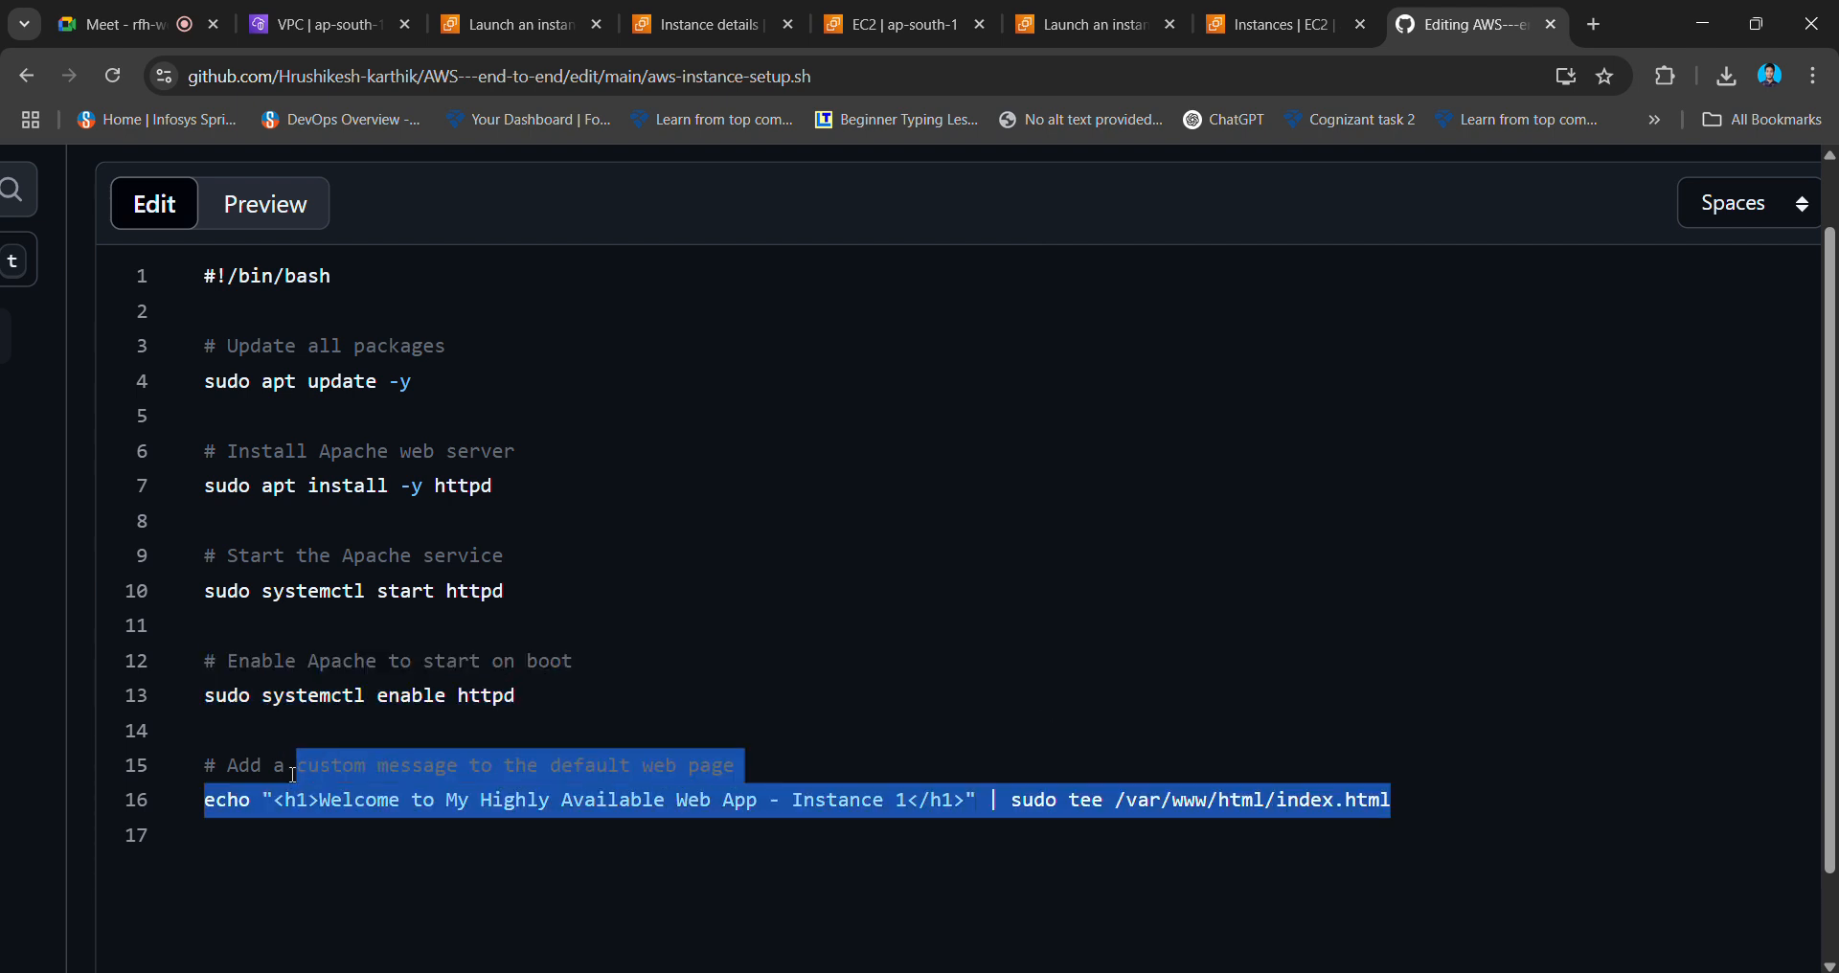
drag(293, 774, 183, 756)
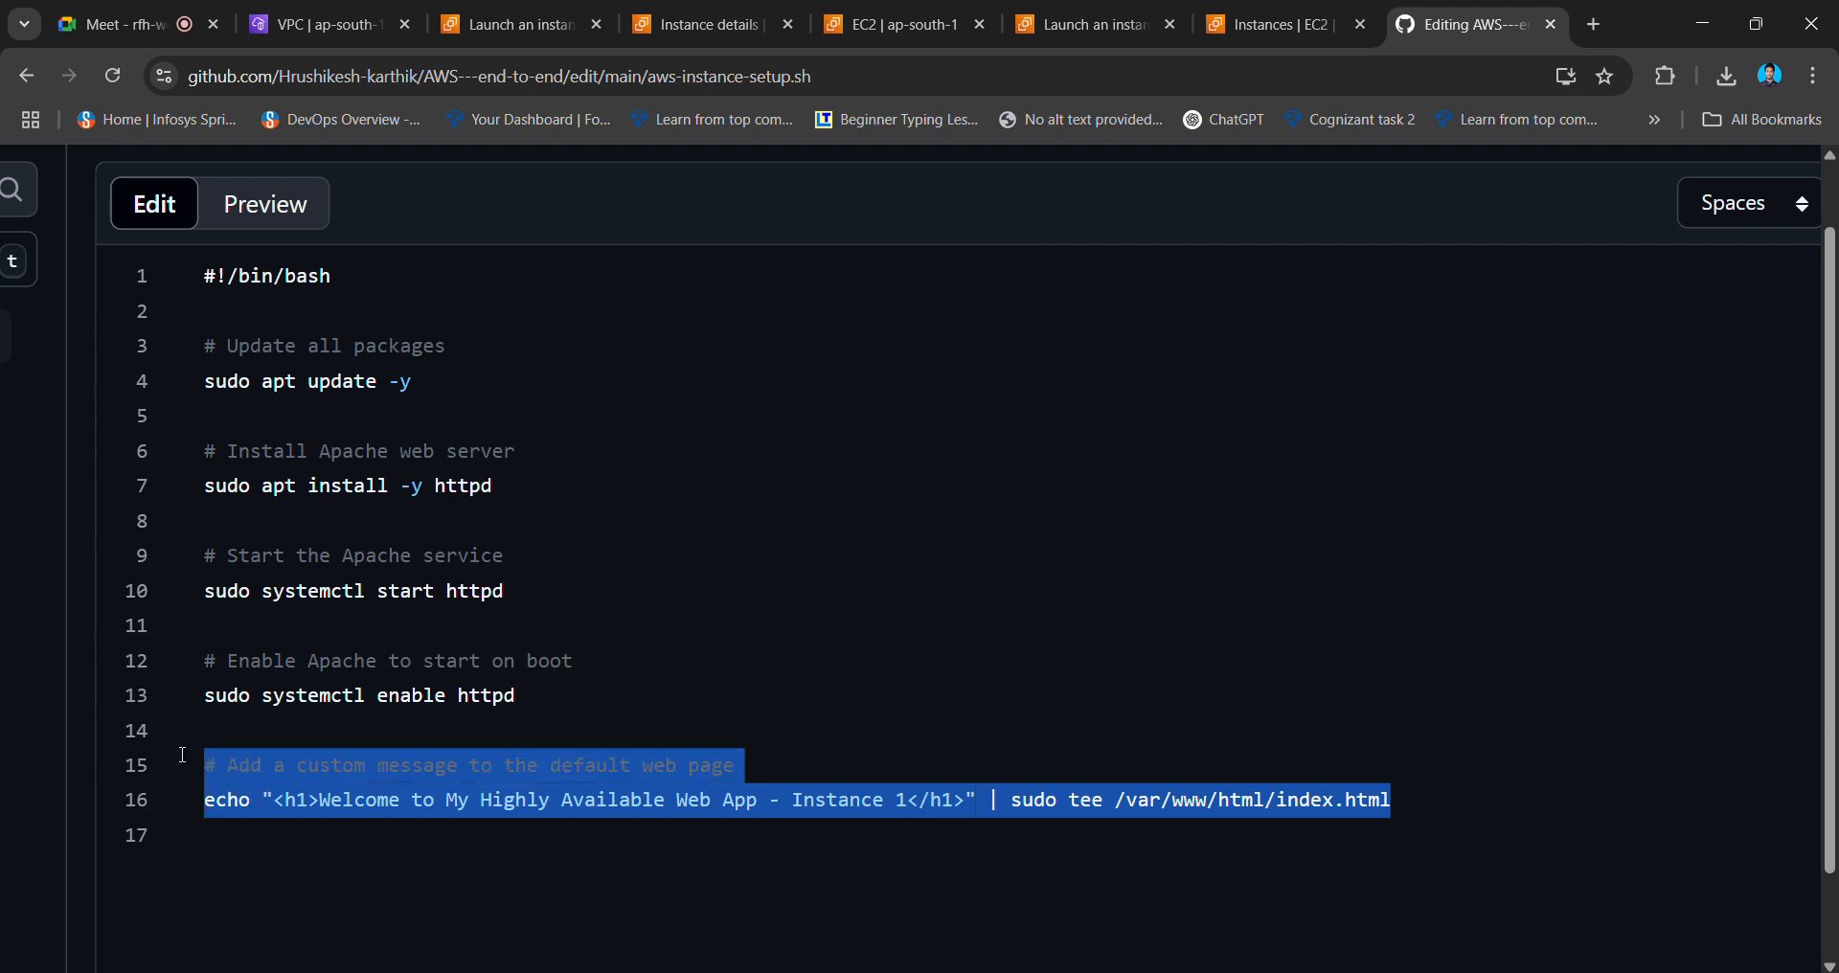
click(972, 715)
scroll(1152, 563, down, 5)
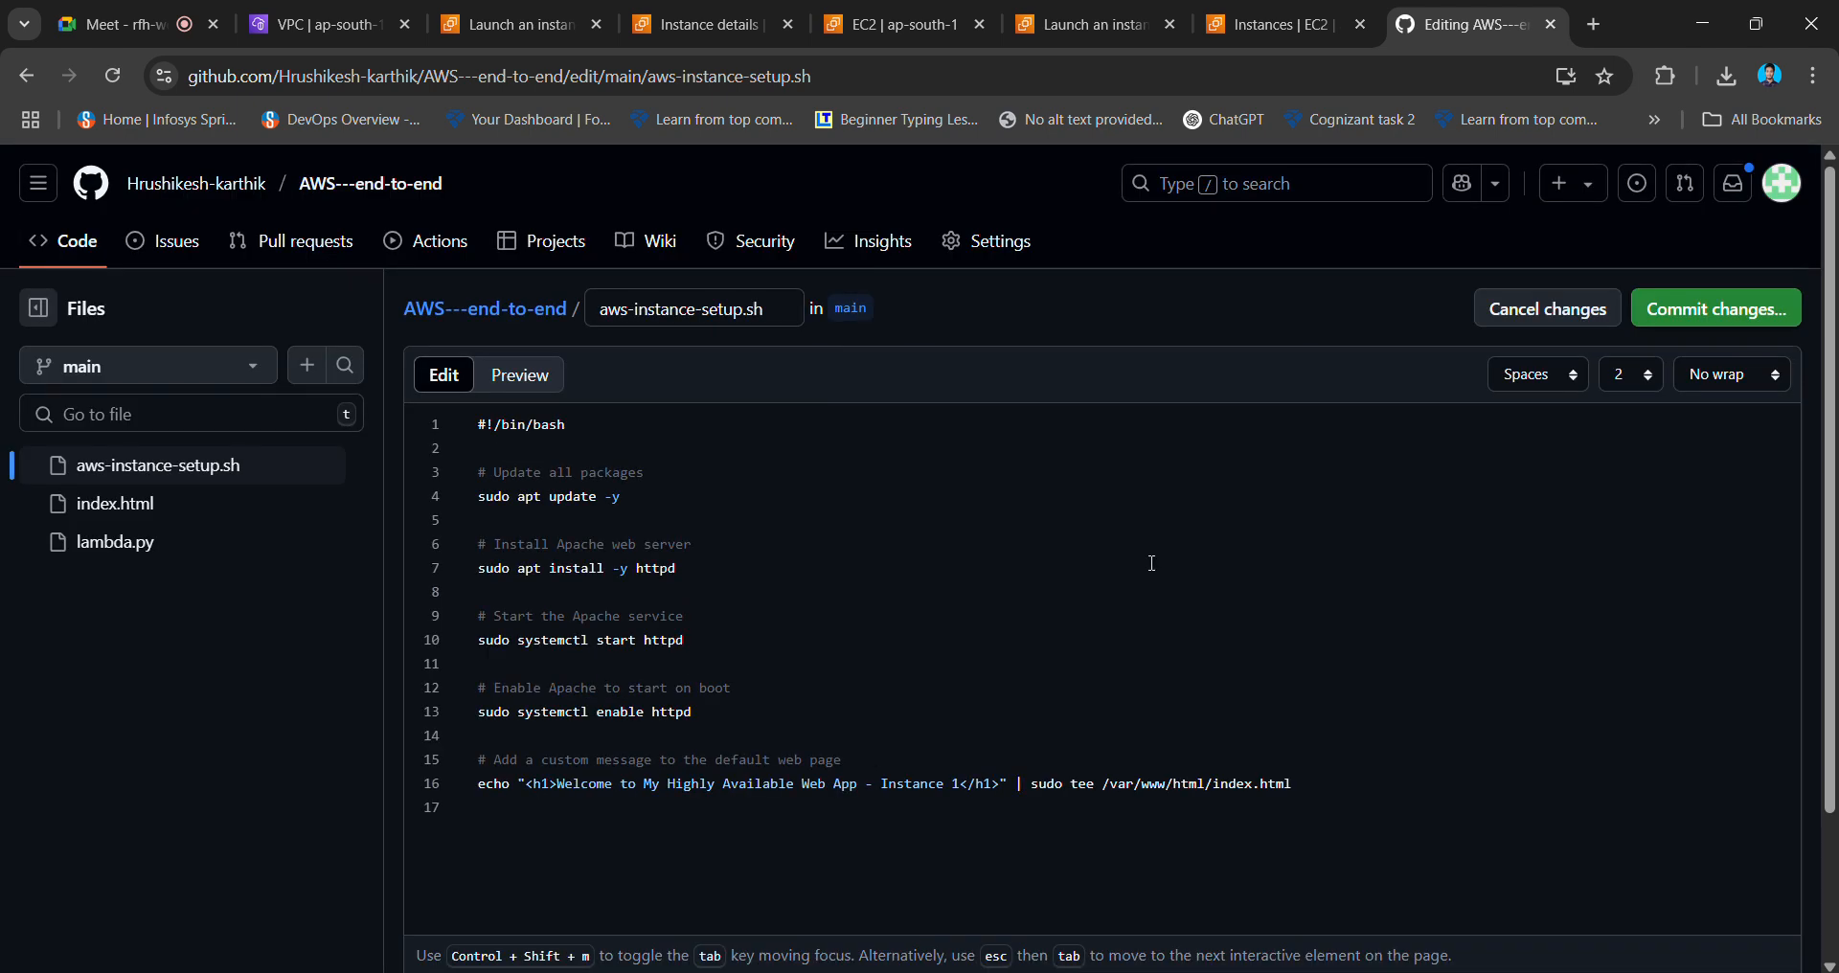
drag(1377, 771, 532, 407)
key(ctrl+c)
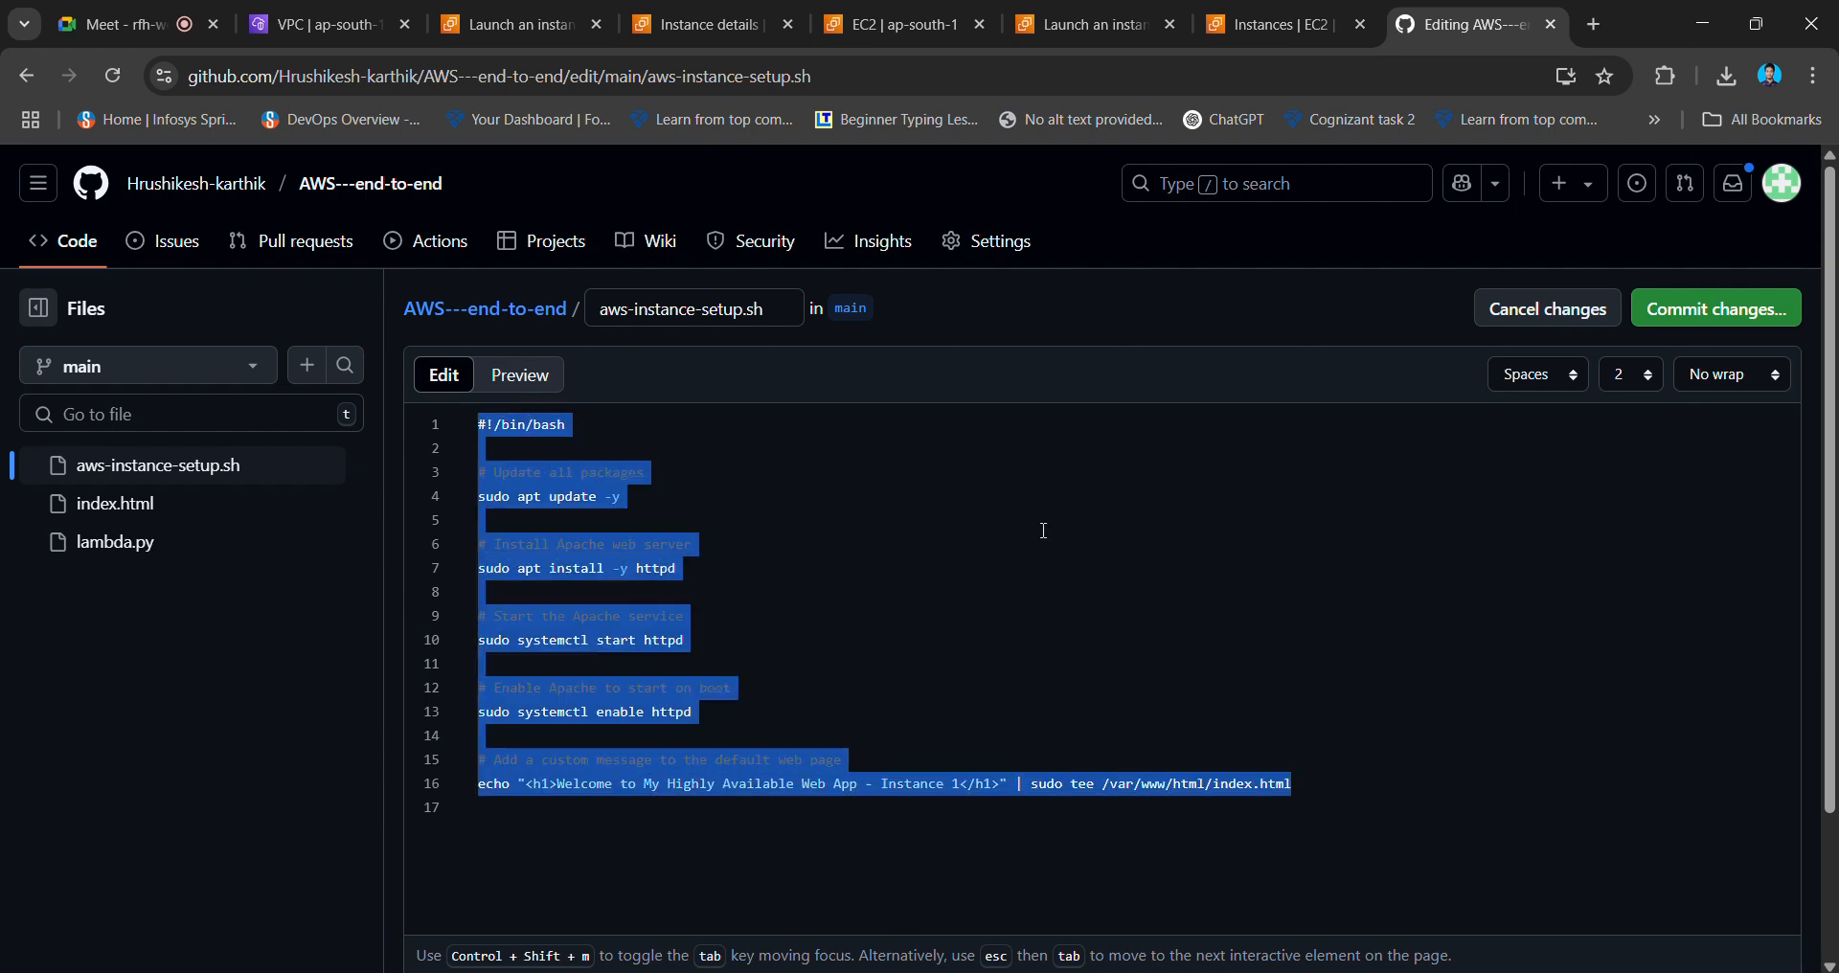
key(alt+Tab)
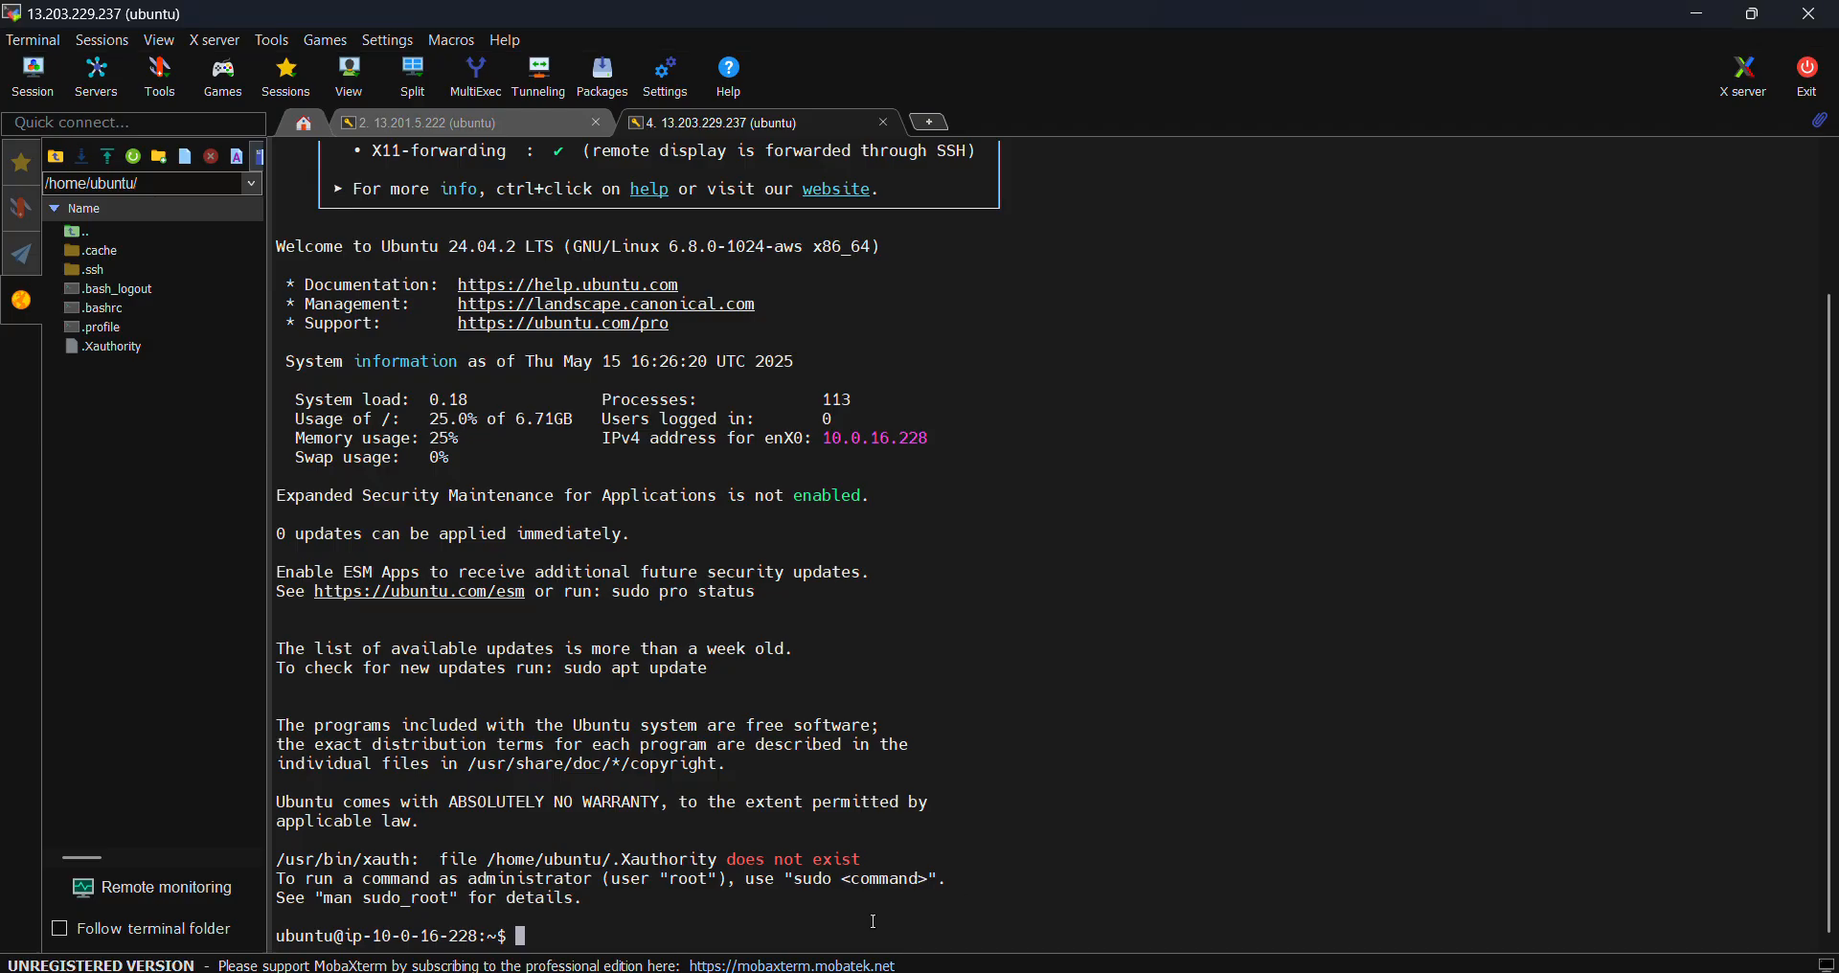
- Create shellsc.sh in vim, paste the copied script into it, and save with :wq!
text(vim shellsc.sh)
key(Return)
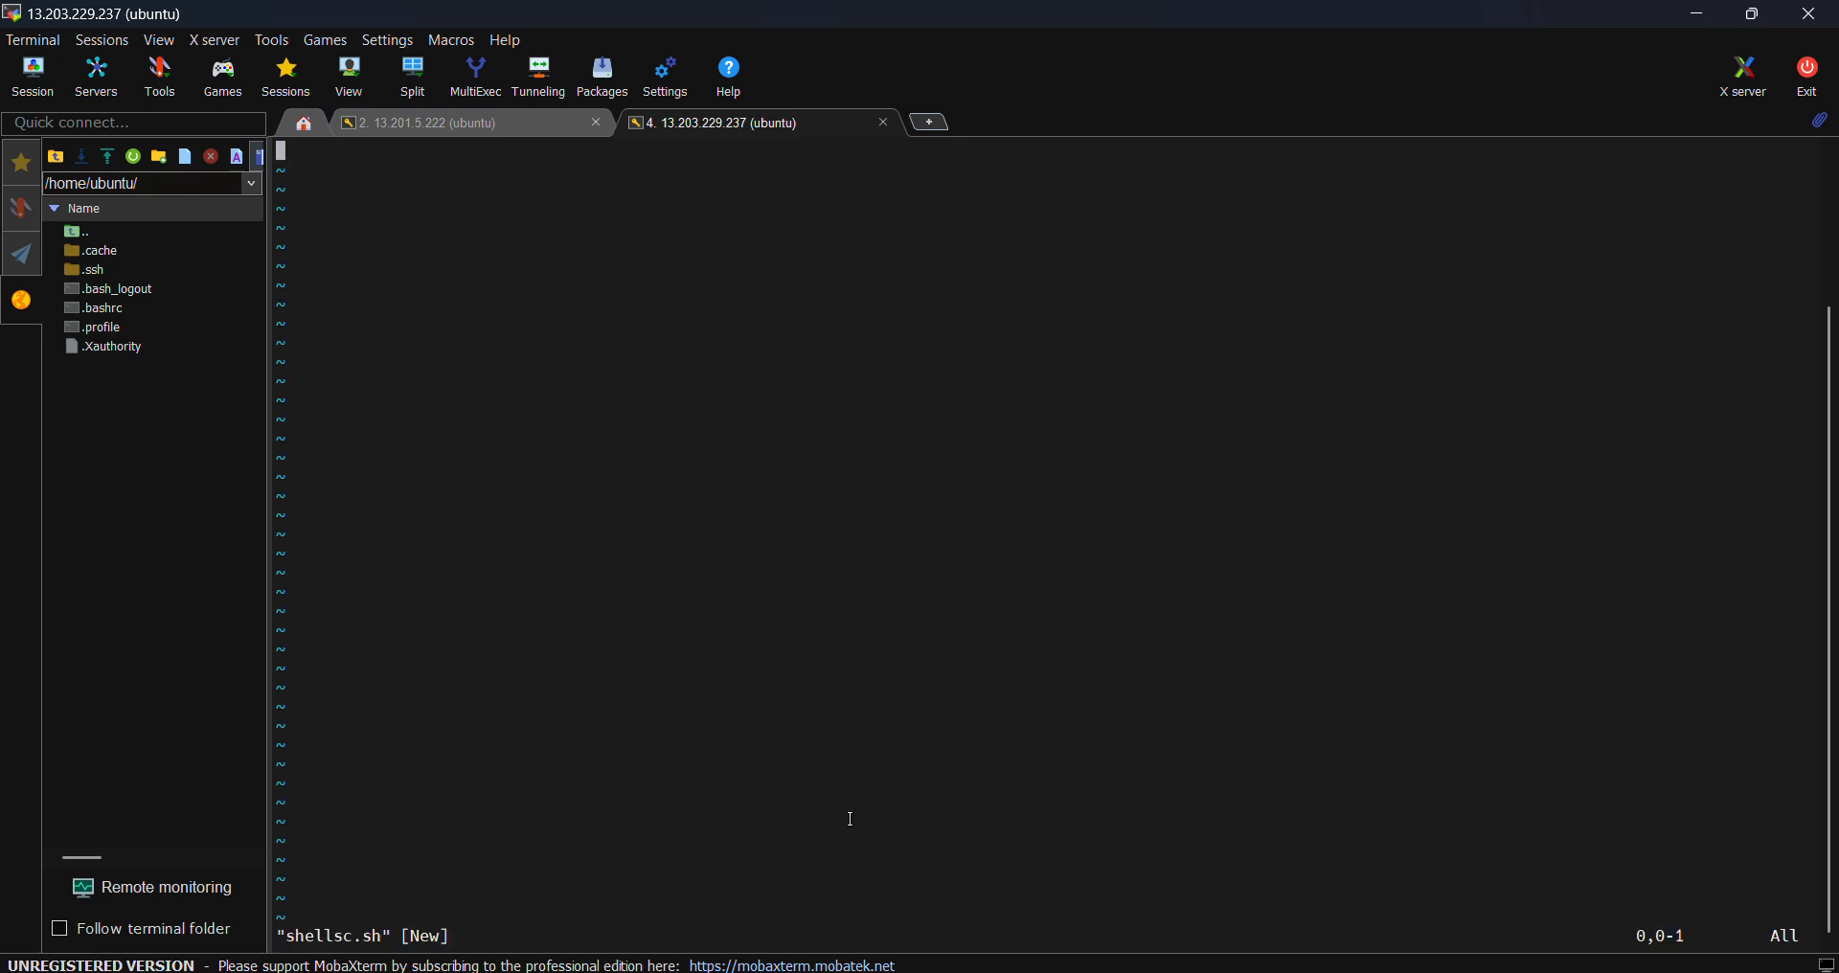
key(i)
right_click(693, 407)
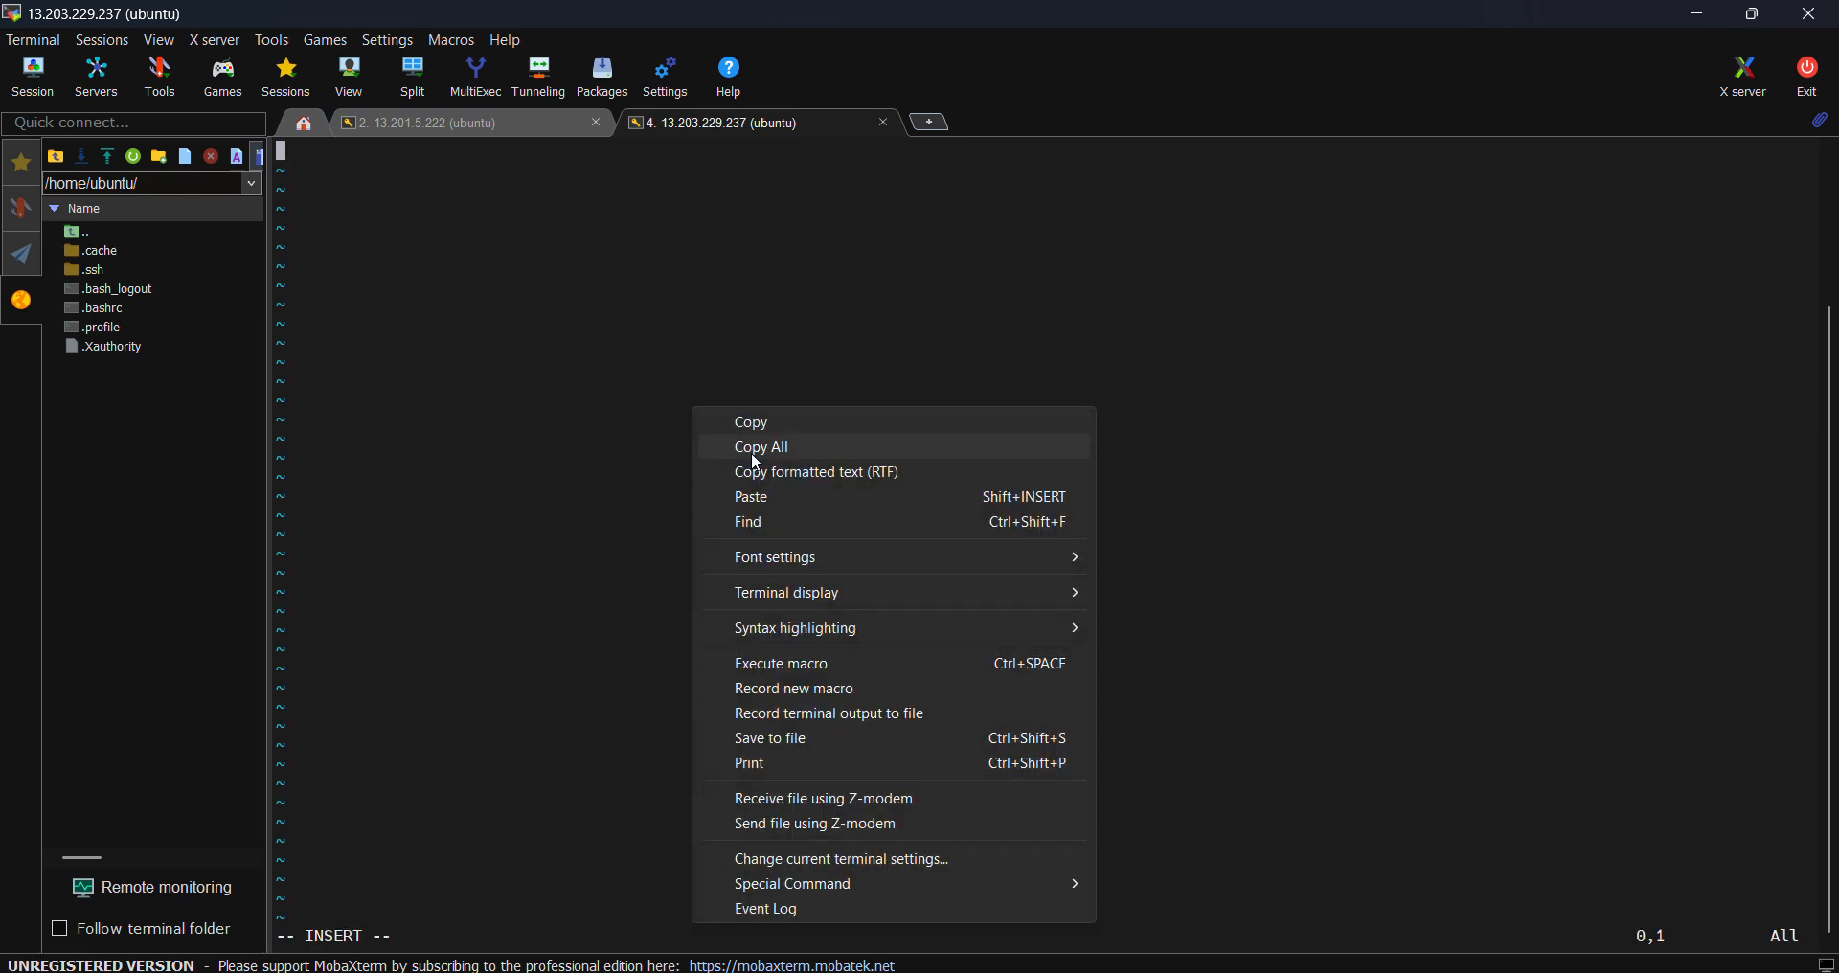
click(803, 500)
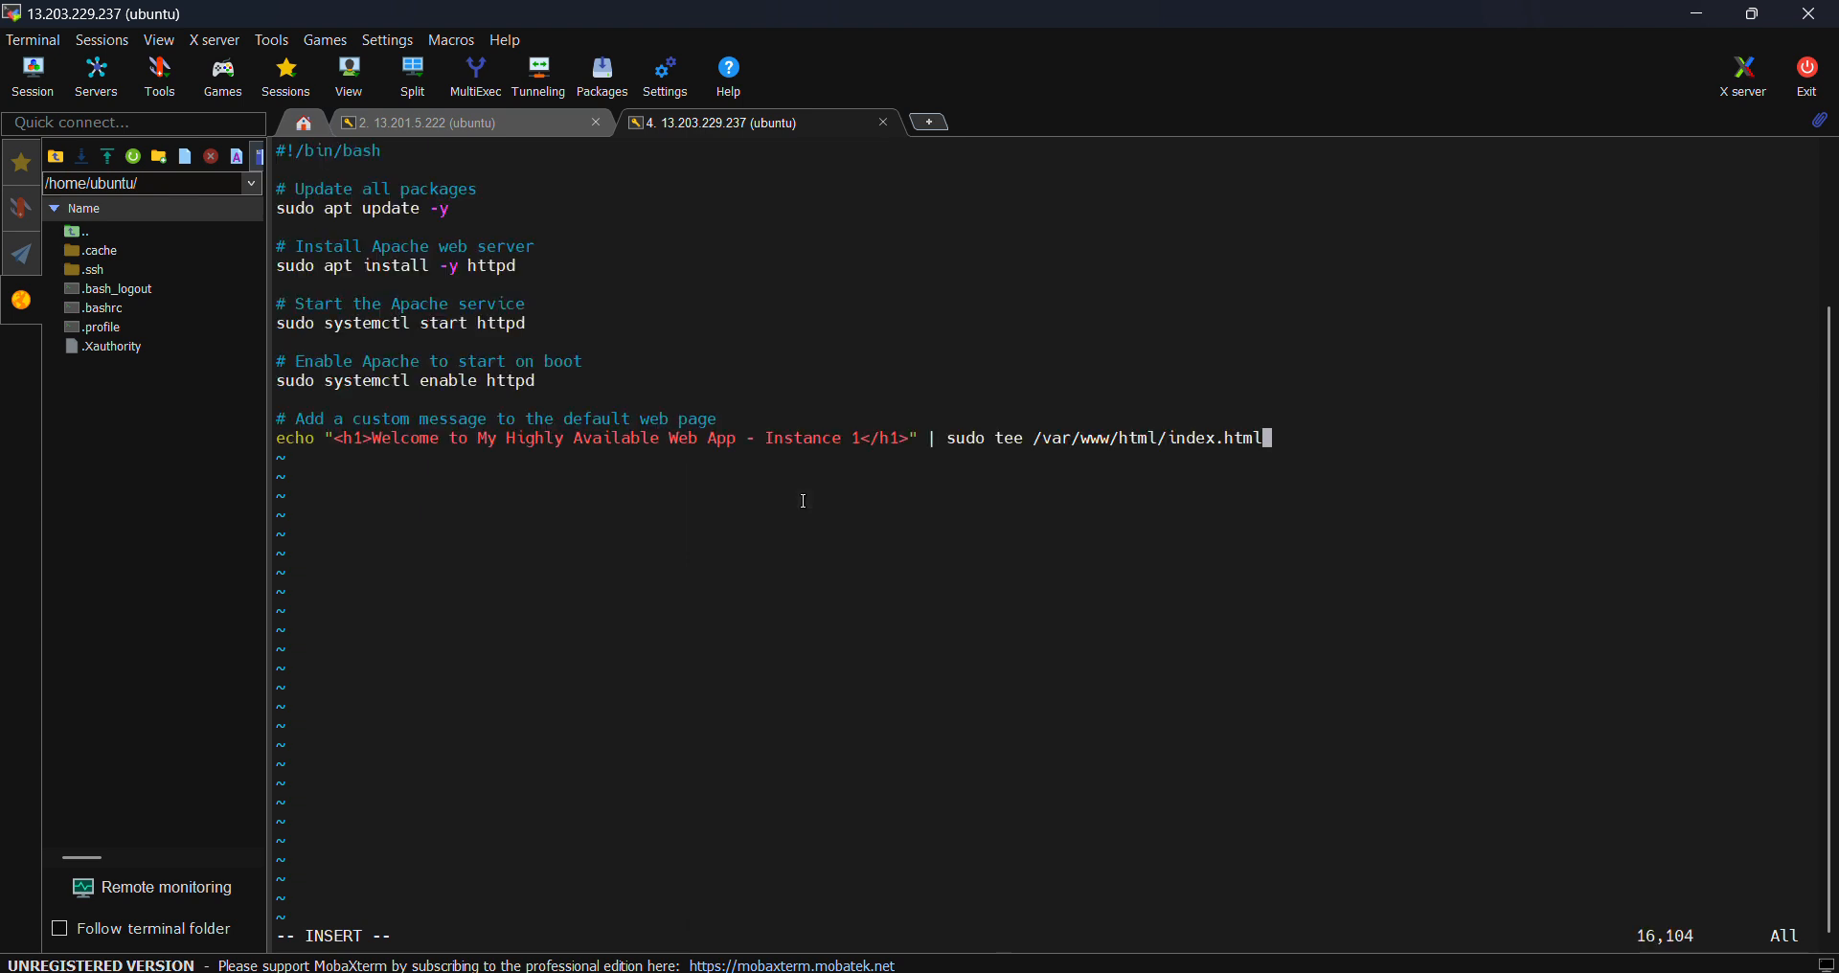
key(Escape)
key(shift+colon)
text(wq)
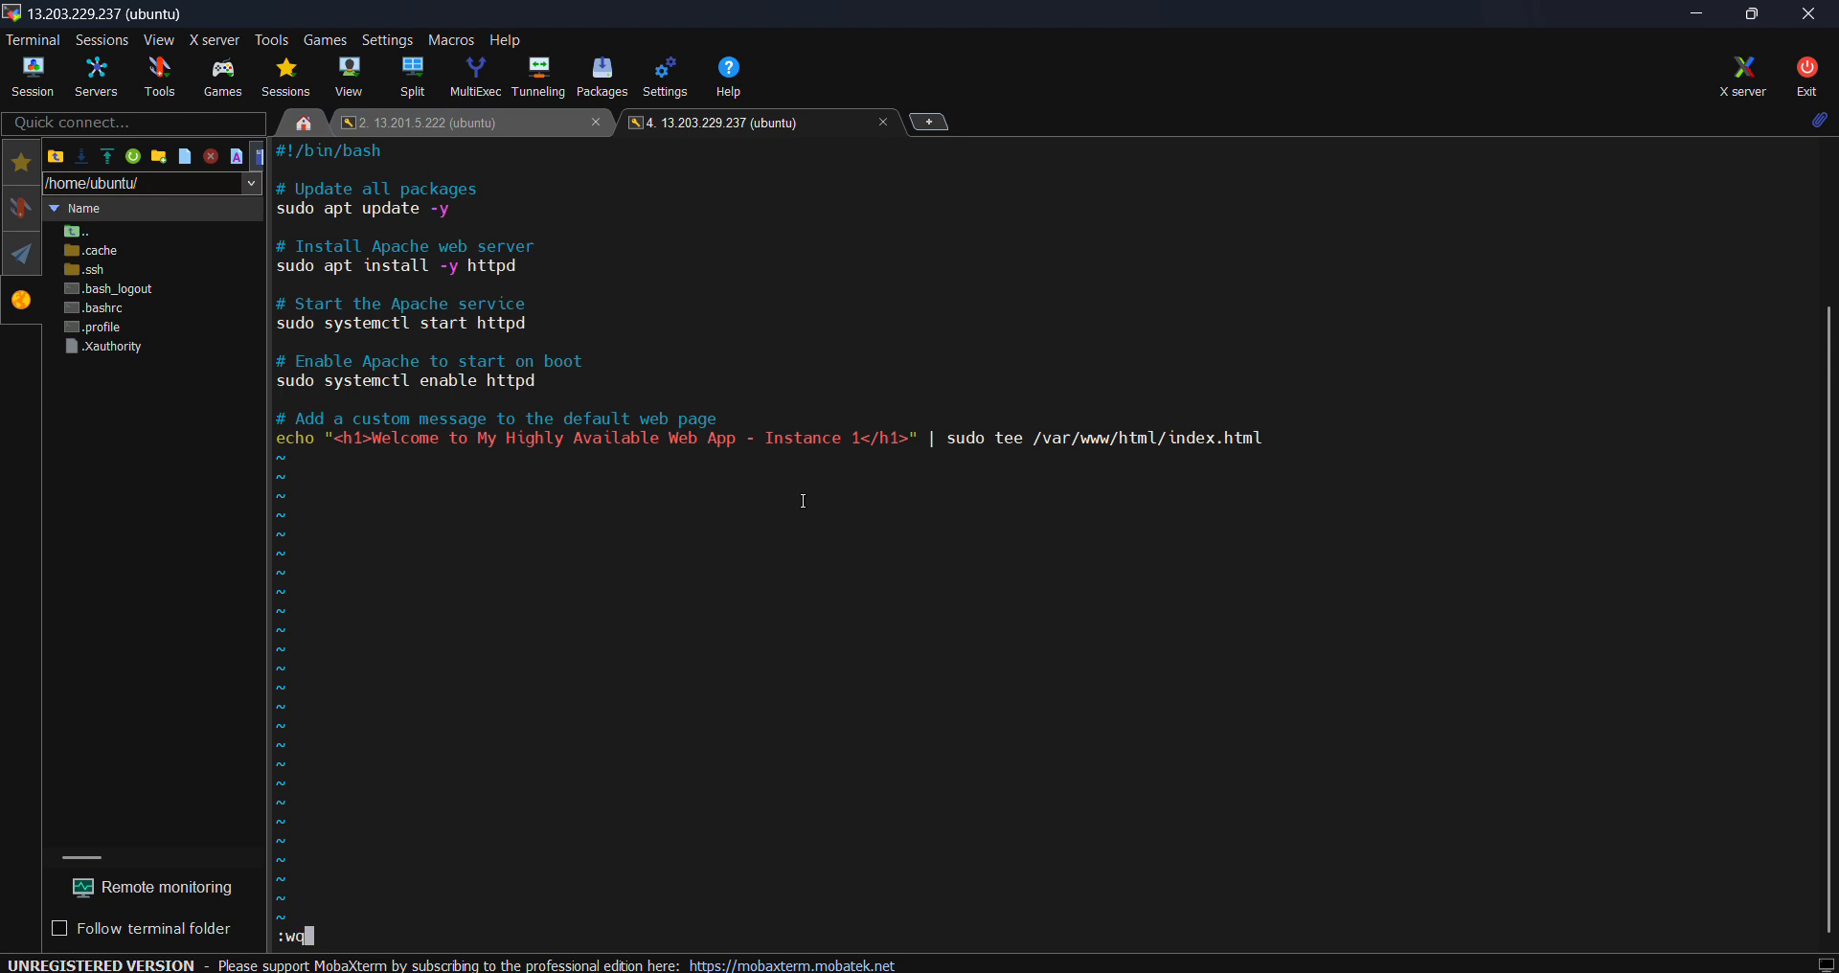
text(!)
key(Return)
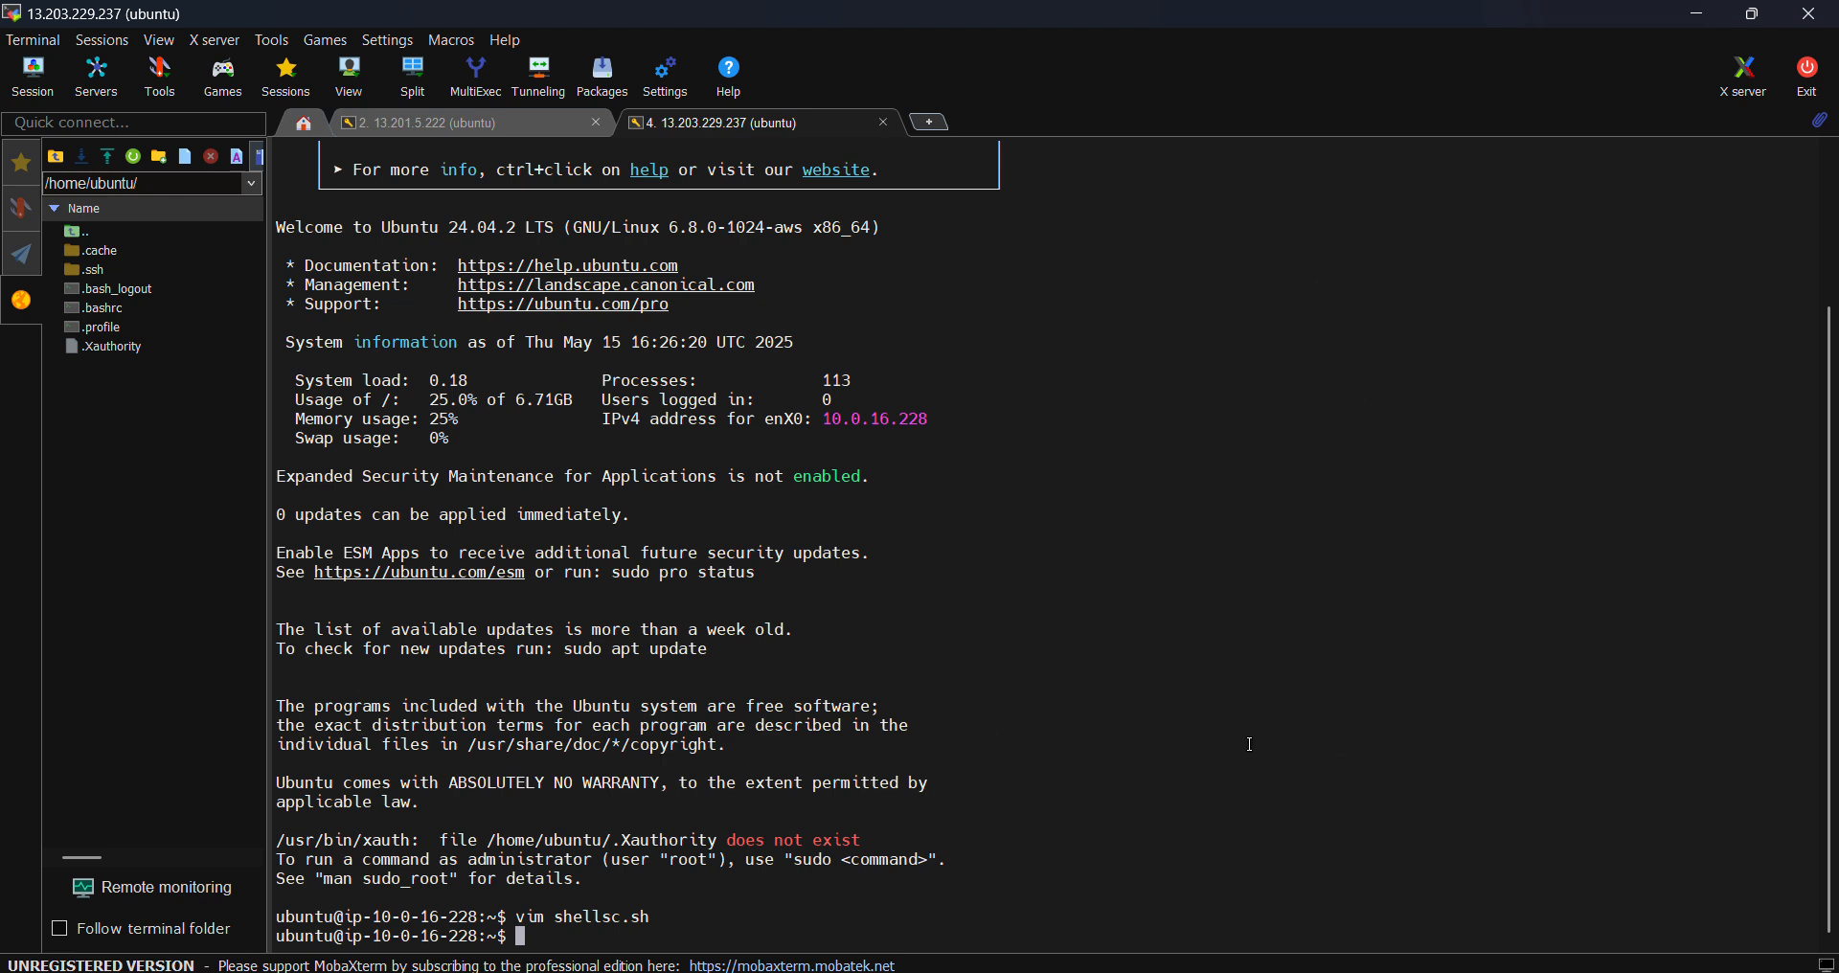
- Run shellsc.sh, which returns "command not found", and begin a sudo shellsc retry
text(shellsc.sh)
key(Return)
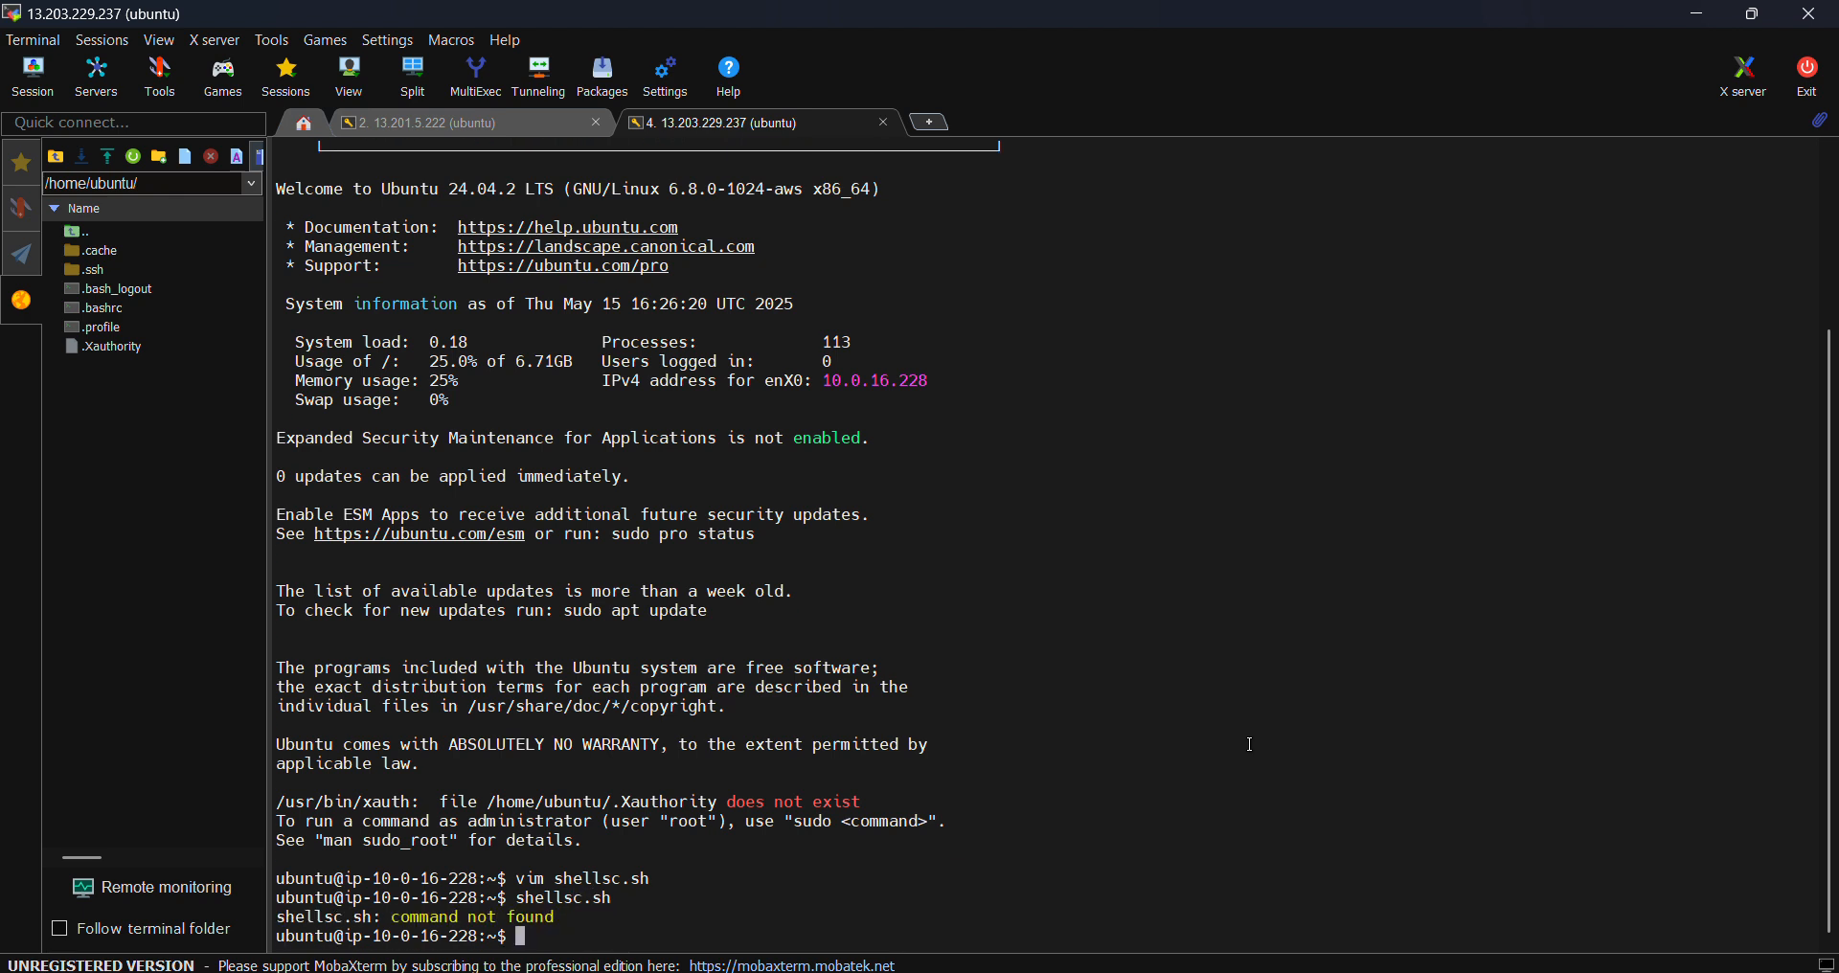
text(sudo shellsc.)
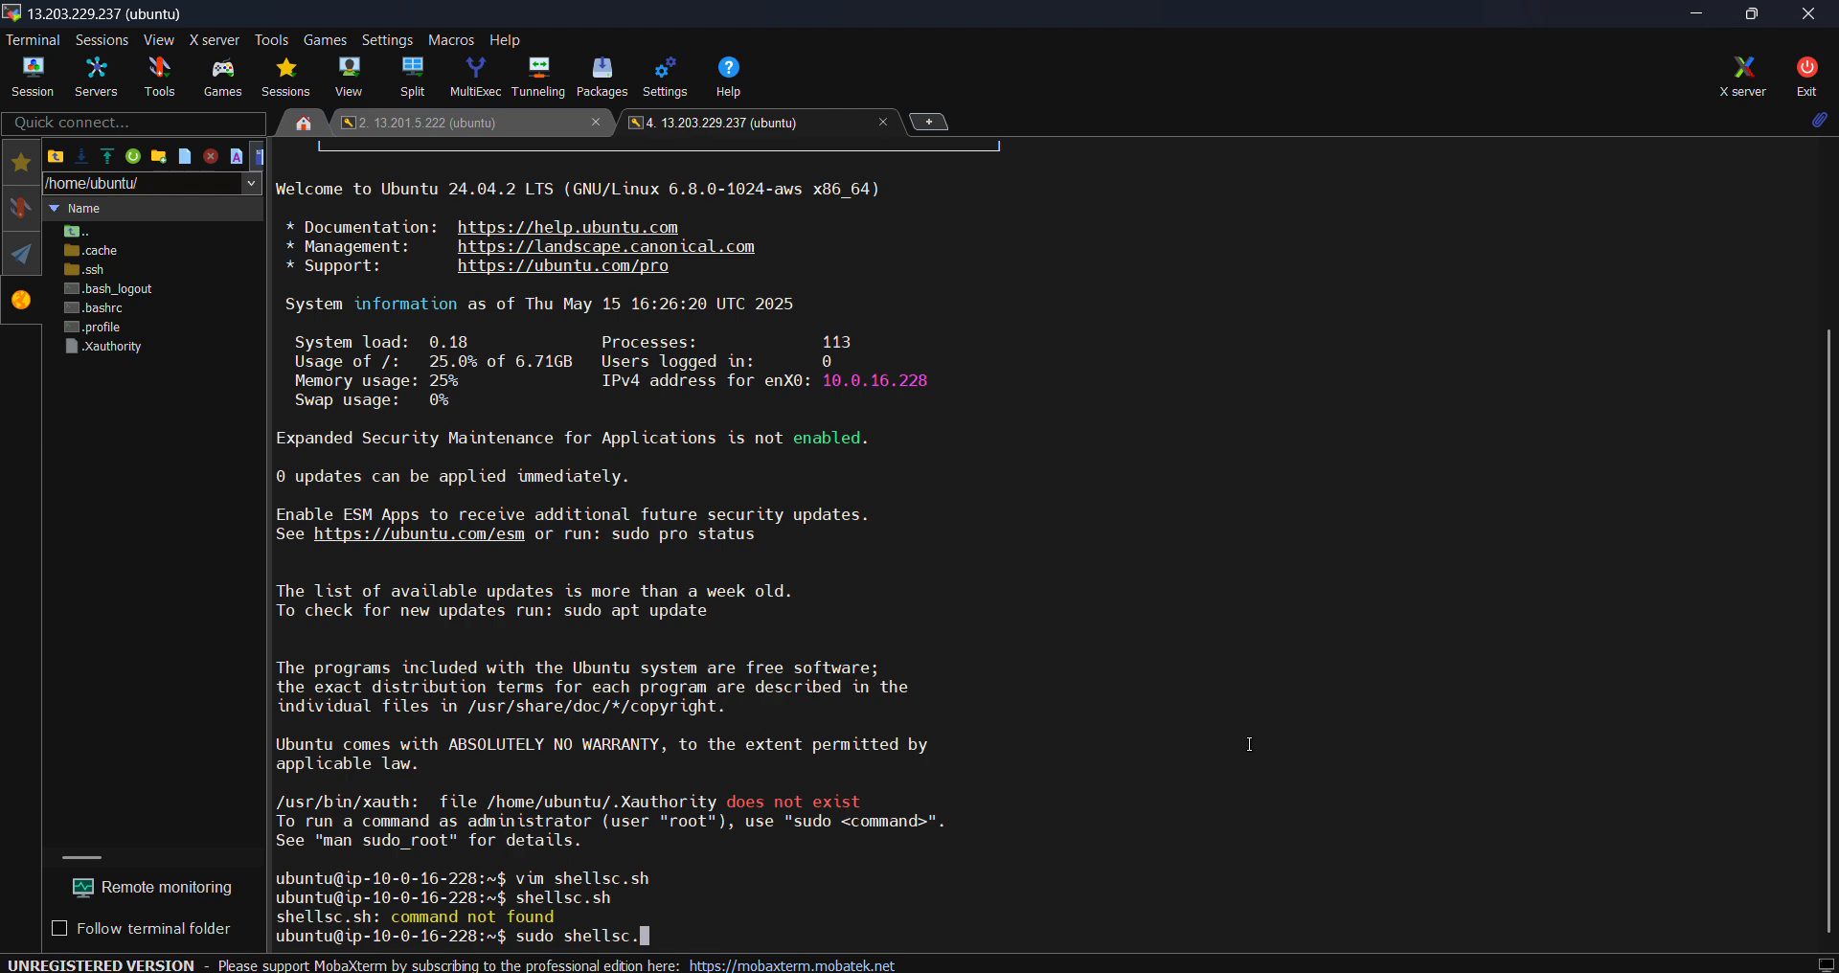
- Replace the sudo attempt with chmod +X shellsc.sh, then begin typing ./ to run the script
key(BackSpace)
key(BackSpace)
key(BackSpace)
key(BackSpace)
key(BackSpace)
key(BackSpace)
key(BackSpace)
key(BackSpace)
key(BackSpace)
key(BackSpace)
key(BackSpace)
key(BackSpace)
key(BackSpace)
text(chod)
key(BackSpace)
key(BackSpace)
text(mod)
key(Caps_Lock)
text(+X)
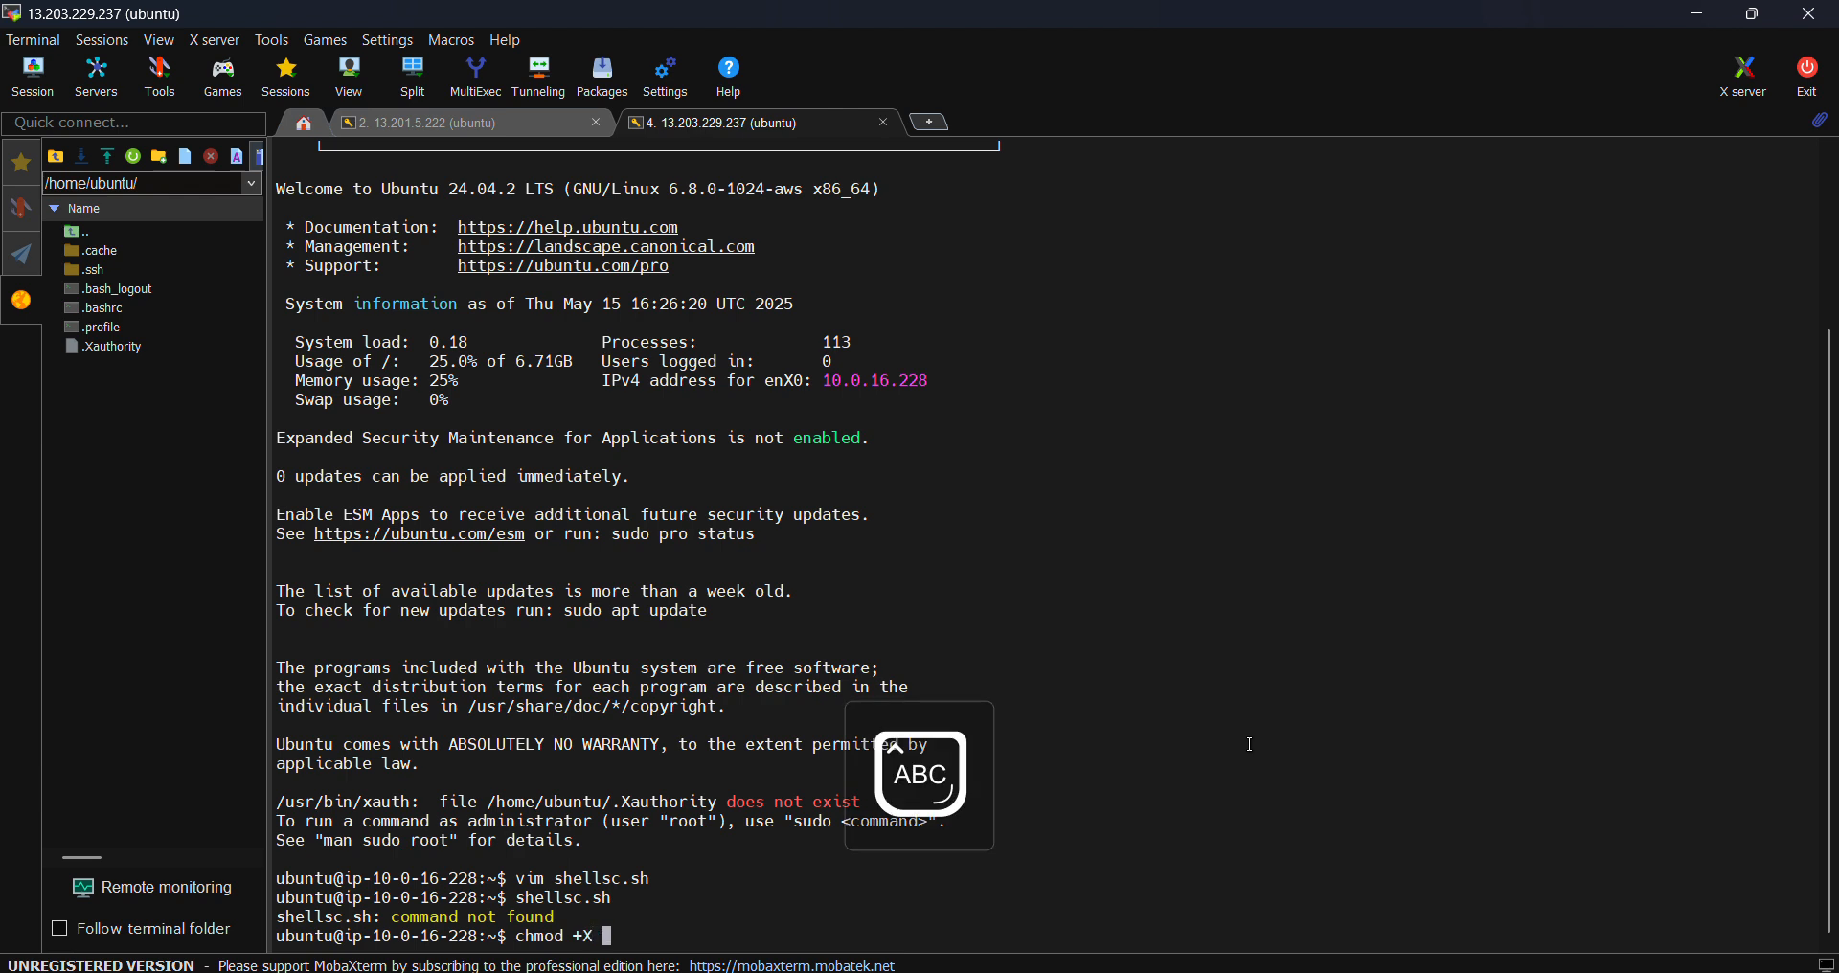
key(Caps_Lock)
text(shellsc.sh)
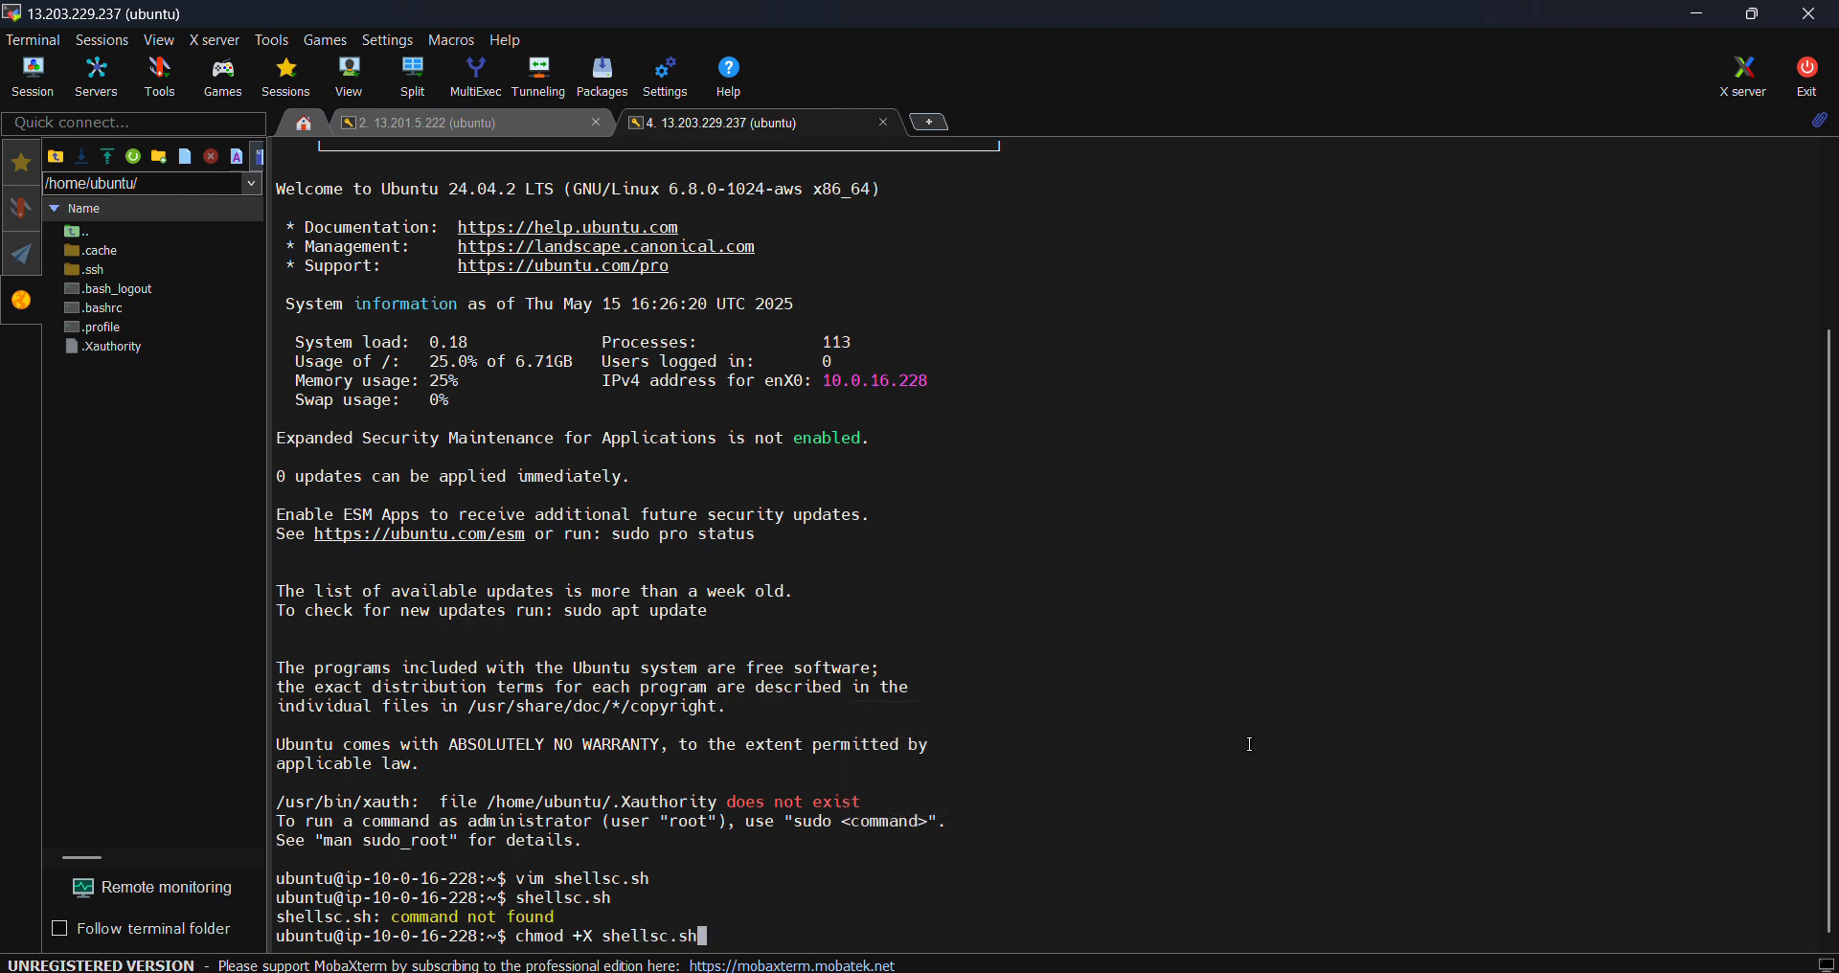
key(Return)
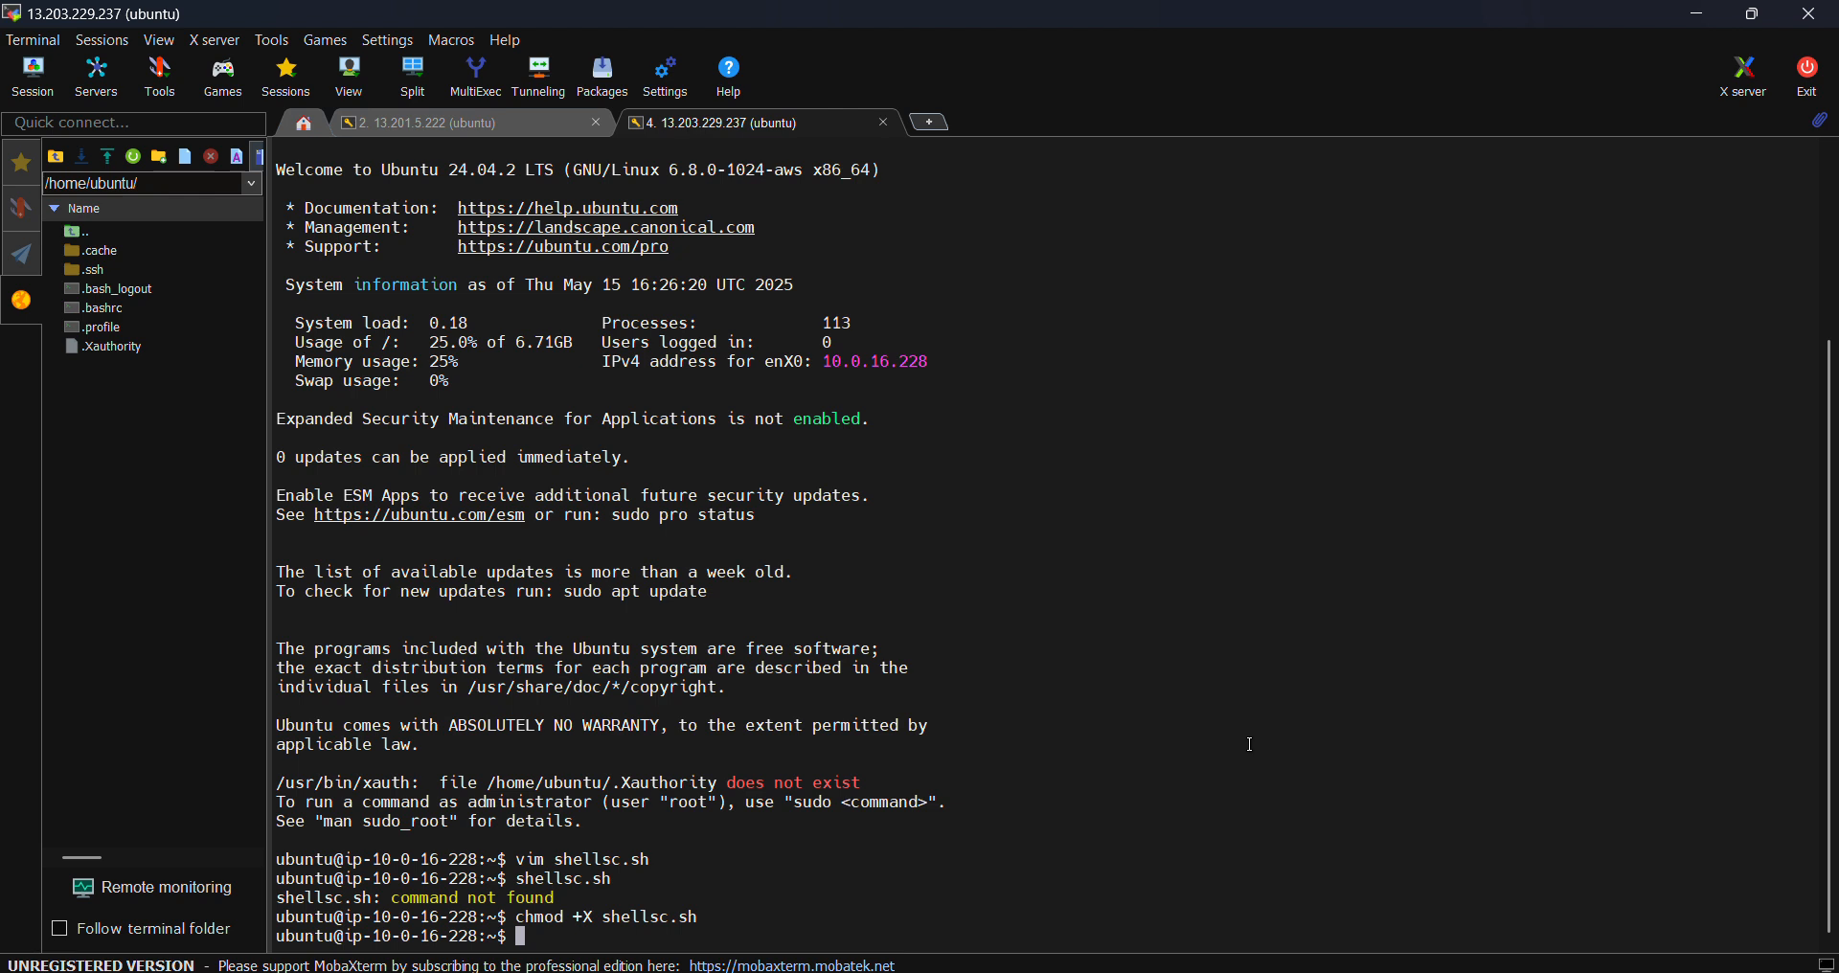
text(./a)
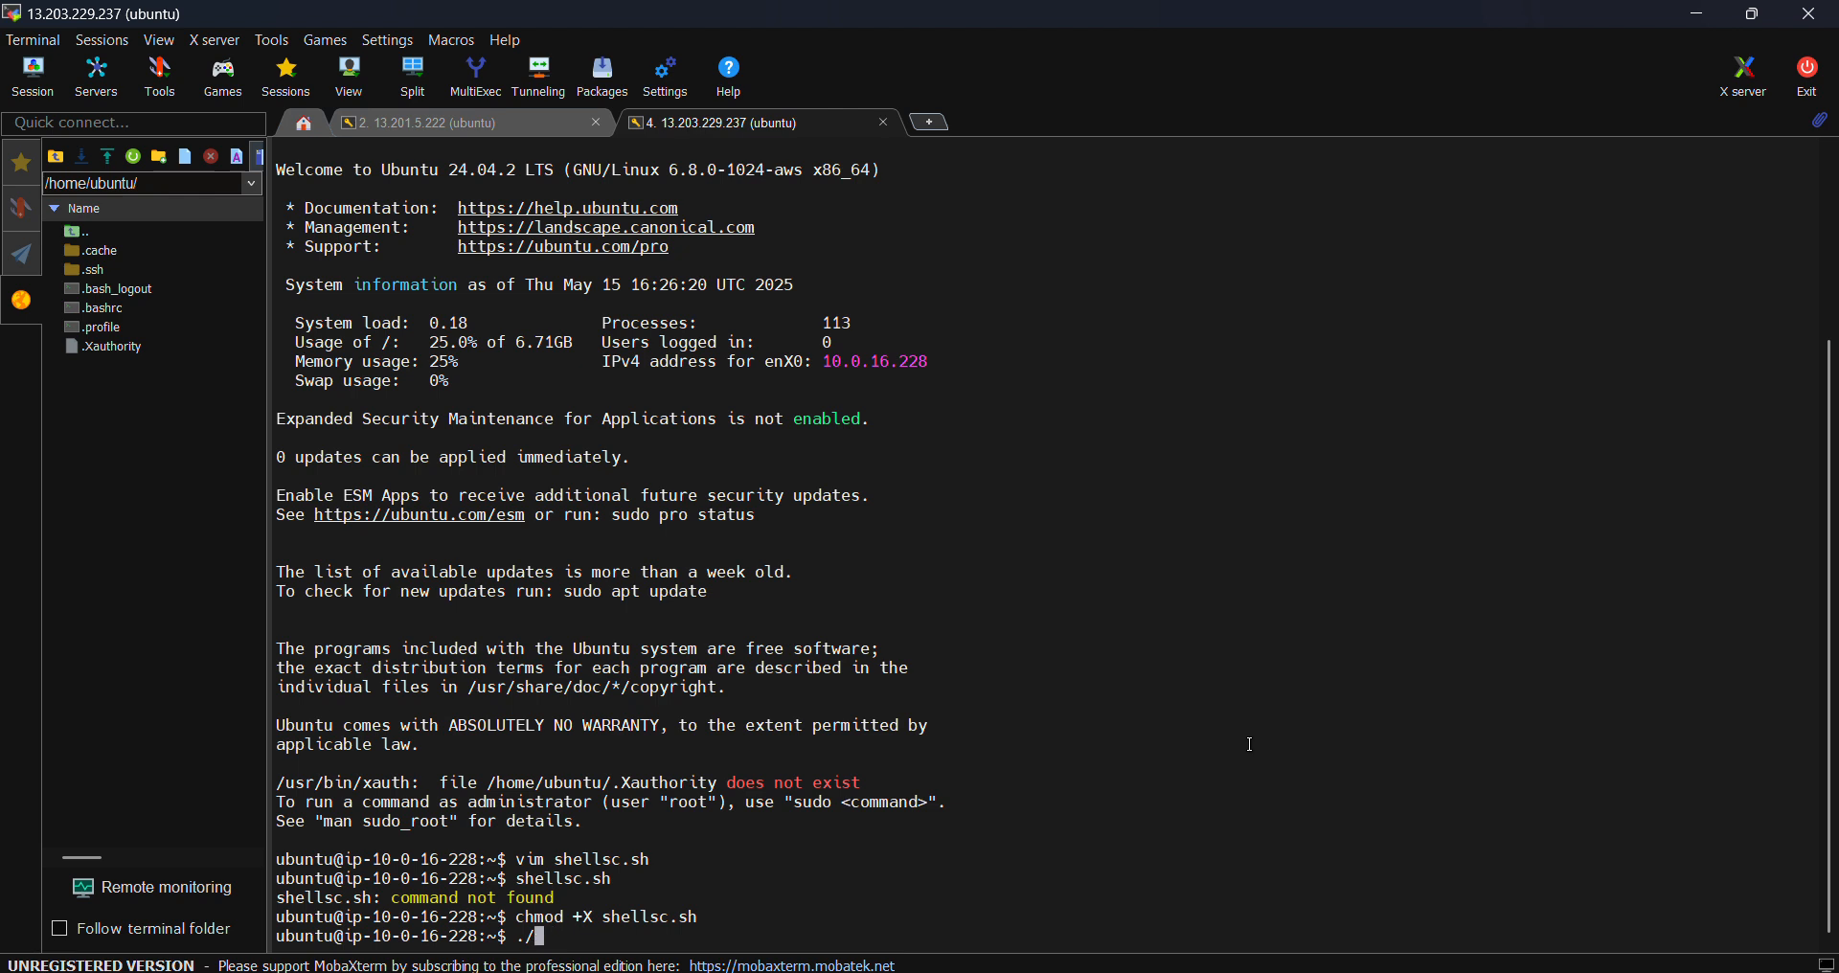
- Continue typing the script name after ./ at the prompt, giving ./shells, without running it
text(shellsc.sh)
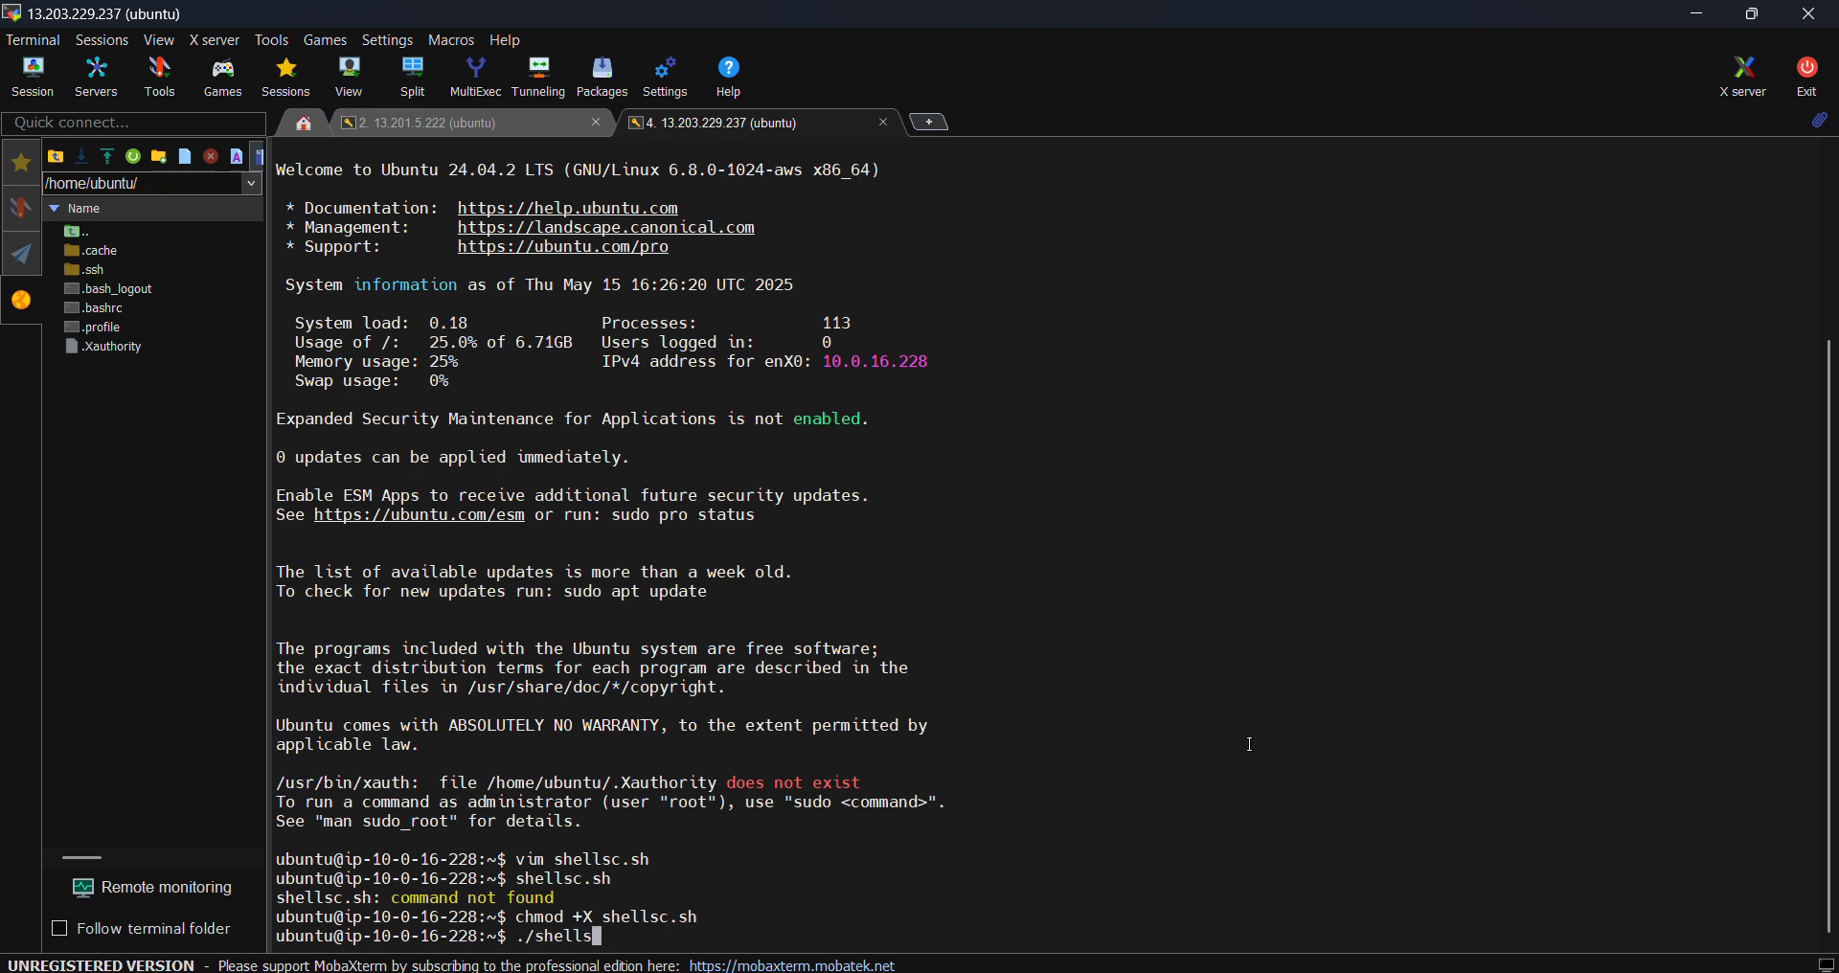
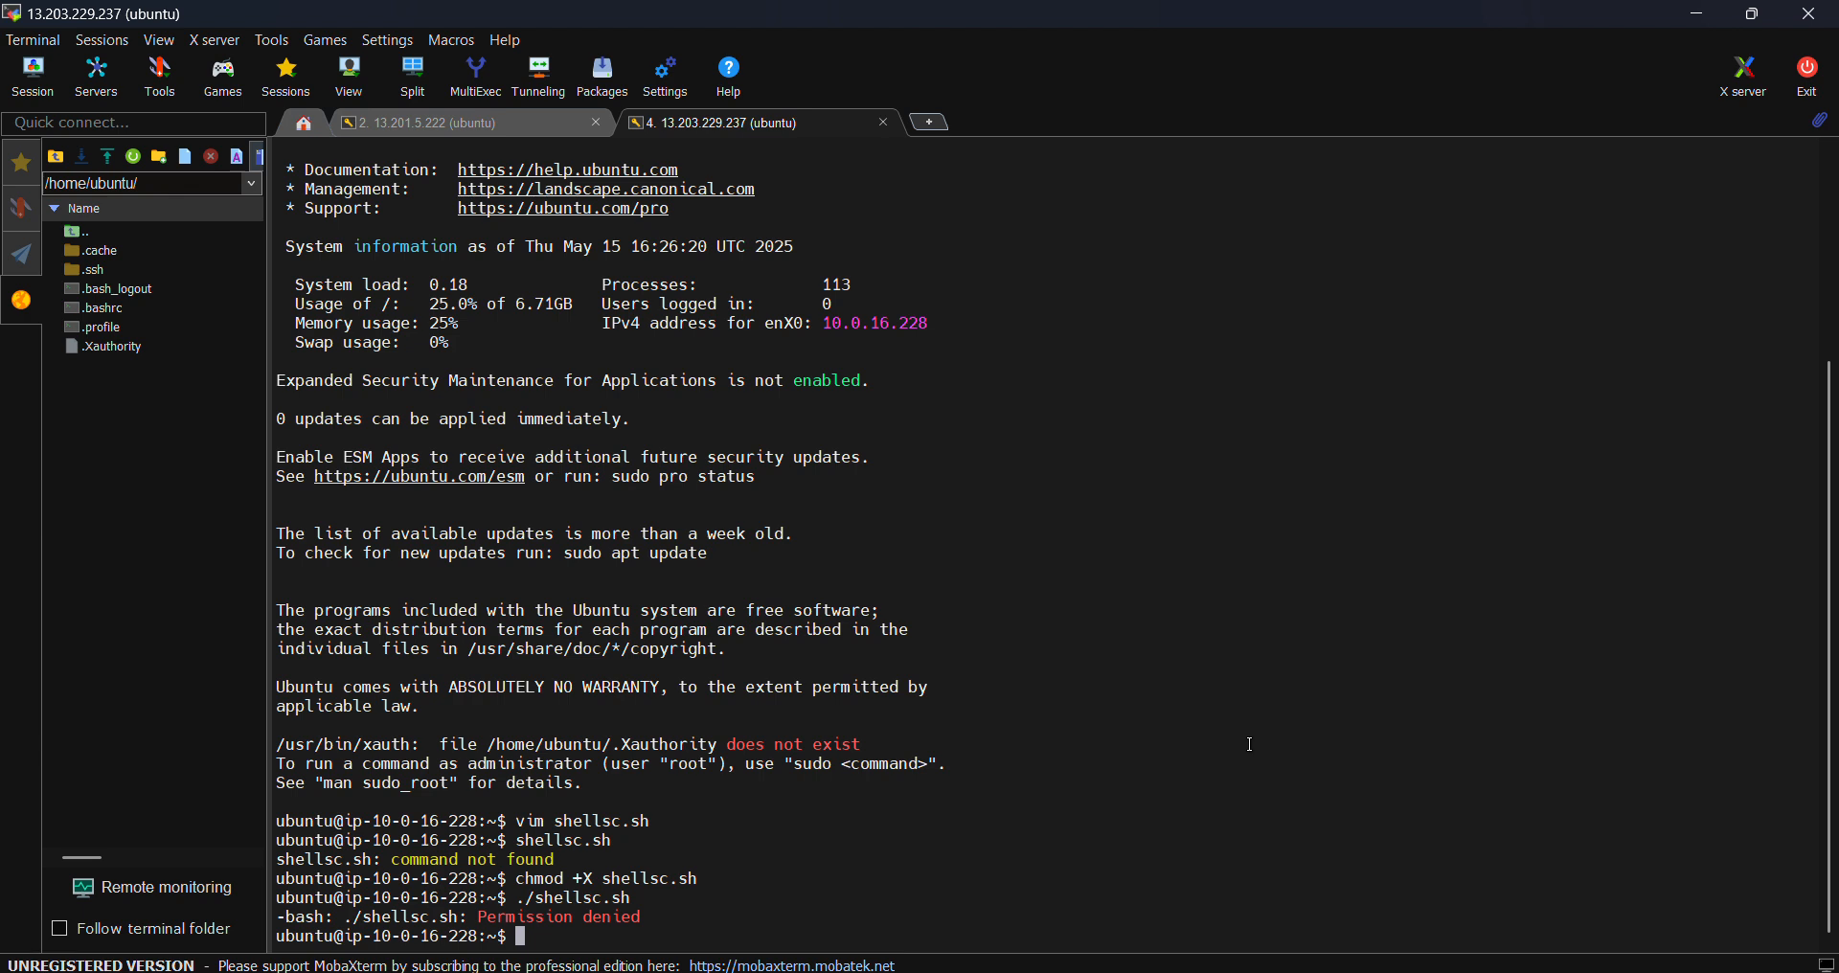
- Change the chmod +X to chmod +x on shellsc.sh, then run ./shellsc.sh
key(Up)
key(Up)
key(Left)
key(Left)
key(Left)
key(Left)
key(Left)
key(Left)
key(Left)
key(Left)
key(Left)
key(Left)
key(Left)
key(BackSpace)
text(x)
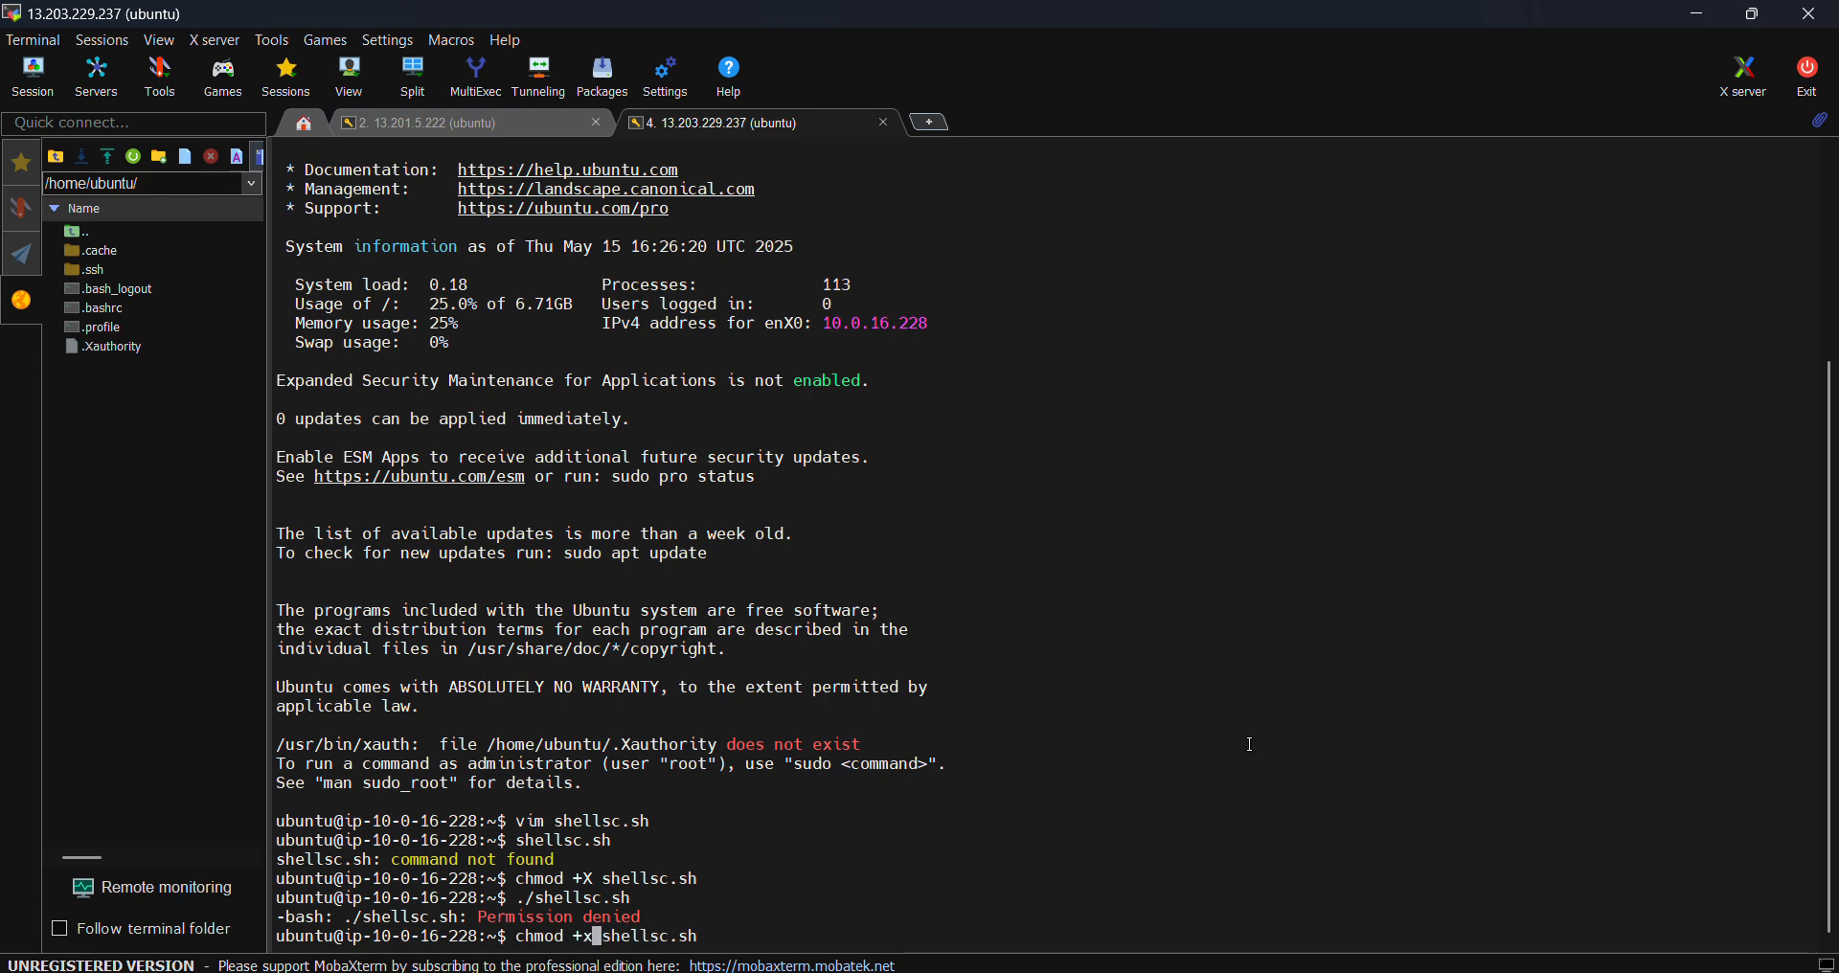
key(Return)
key(Up)
key(Up)
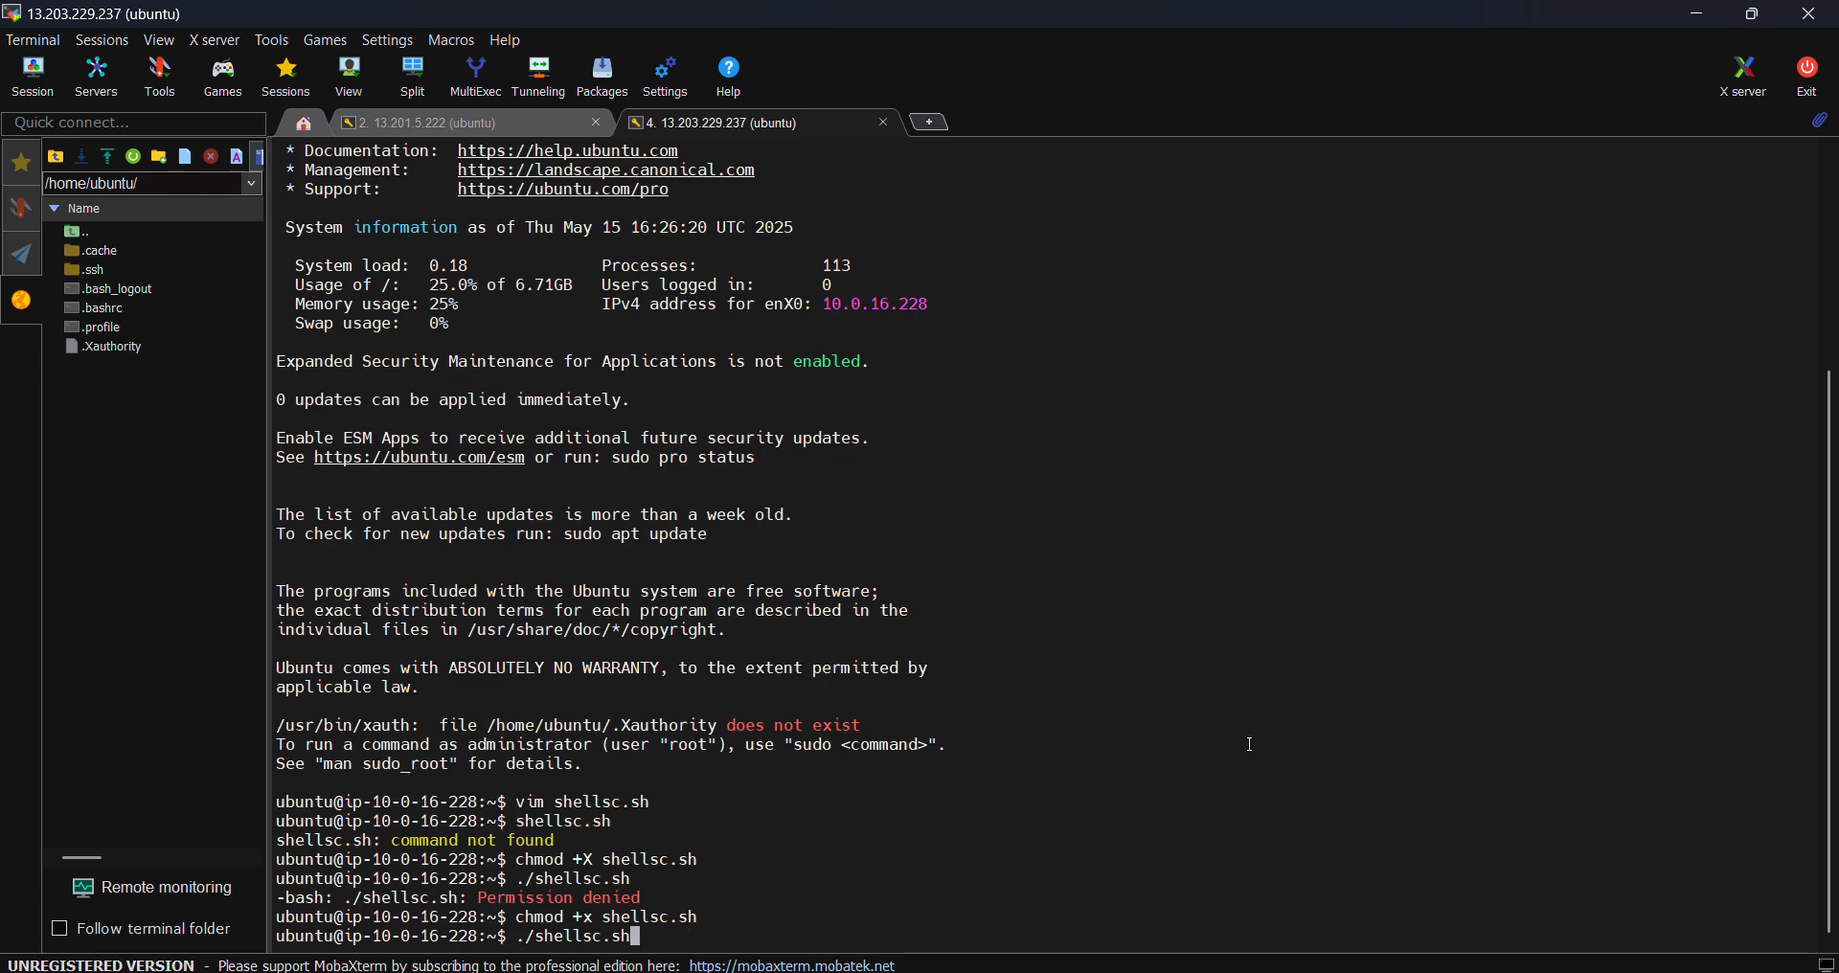
key(Return)
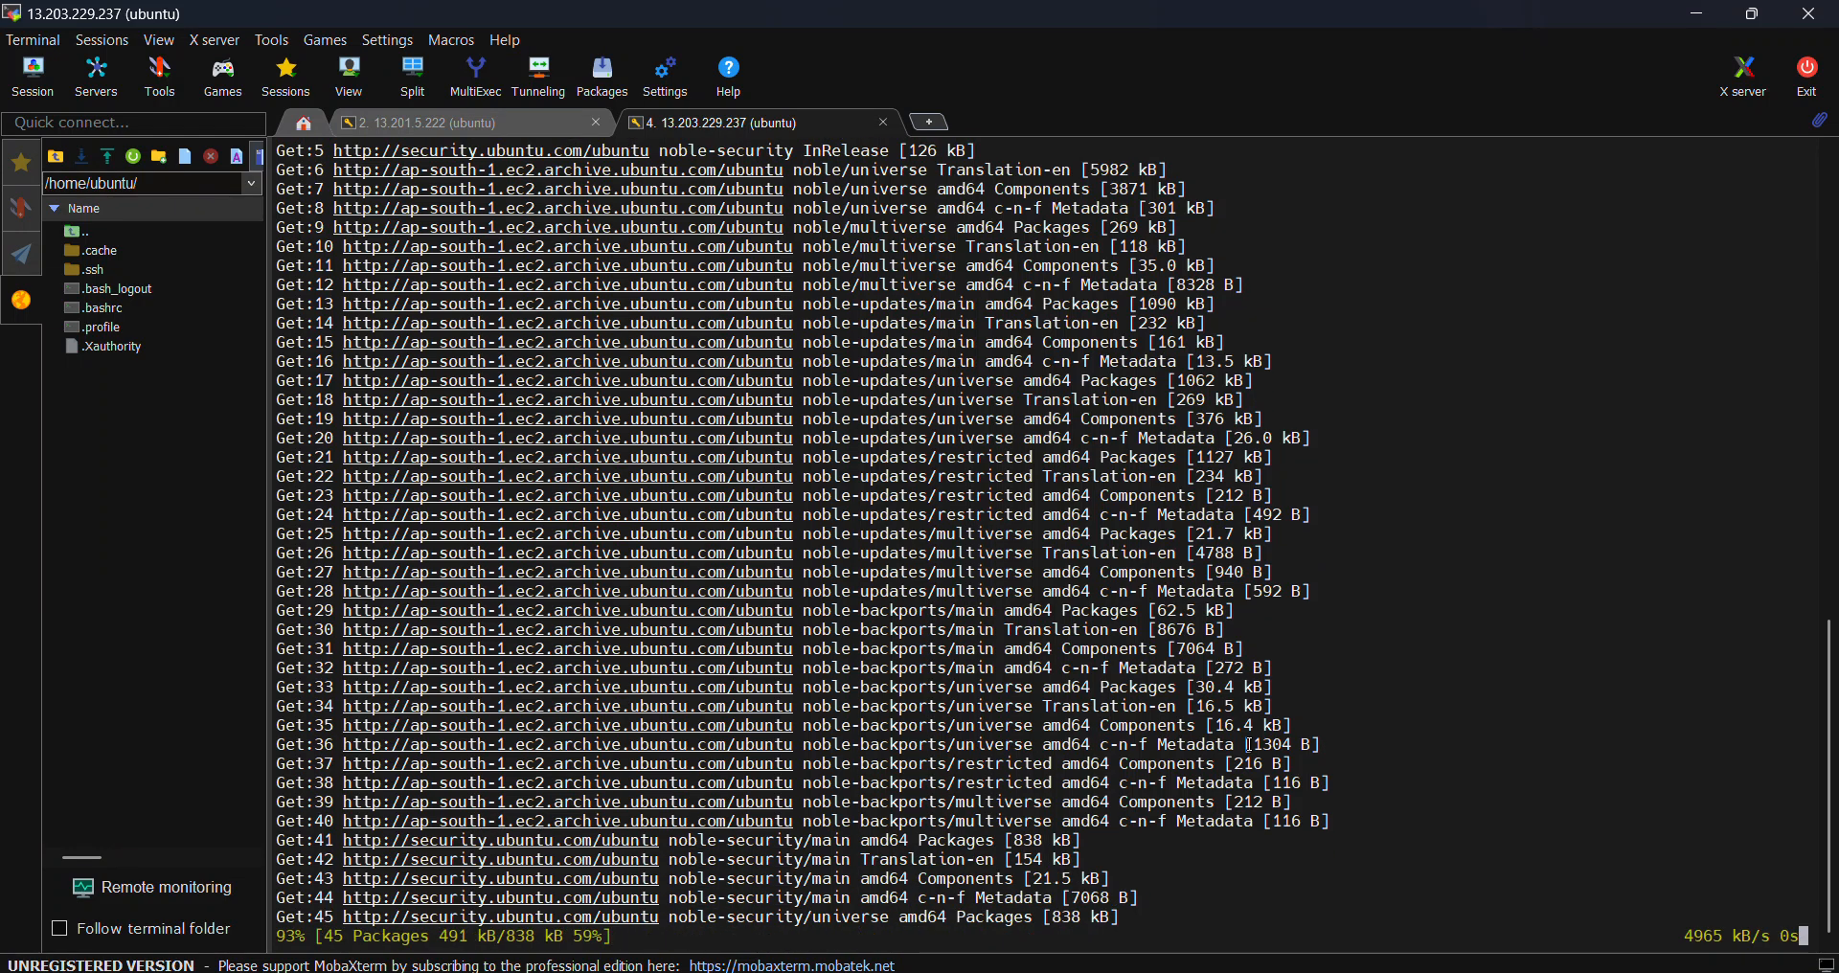
- Highlight the failed chmod +X and the corrected chmod +x lines, then go to the 13.201.5.222 session
scroll(1309, 489, up, 3)
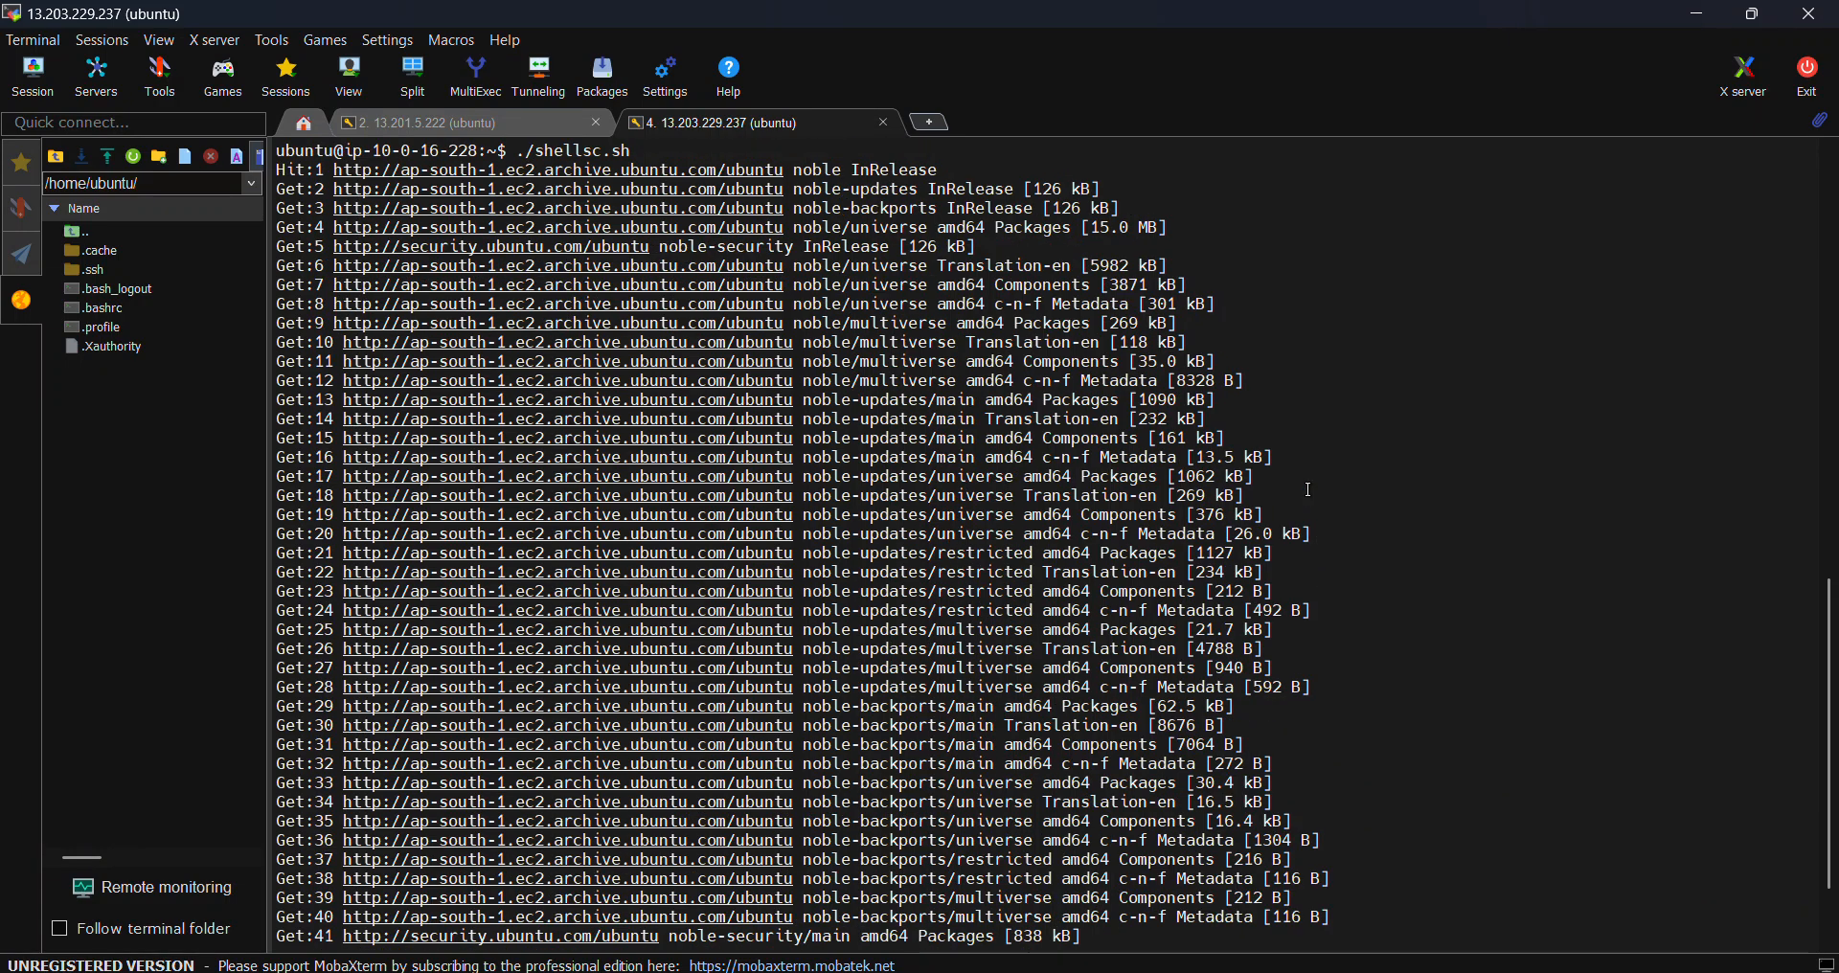
scroll(1308, 490, up, 18)
scroll(1309, 490, down, 7)
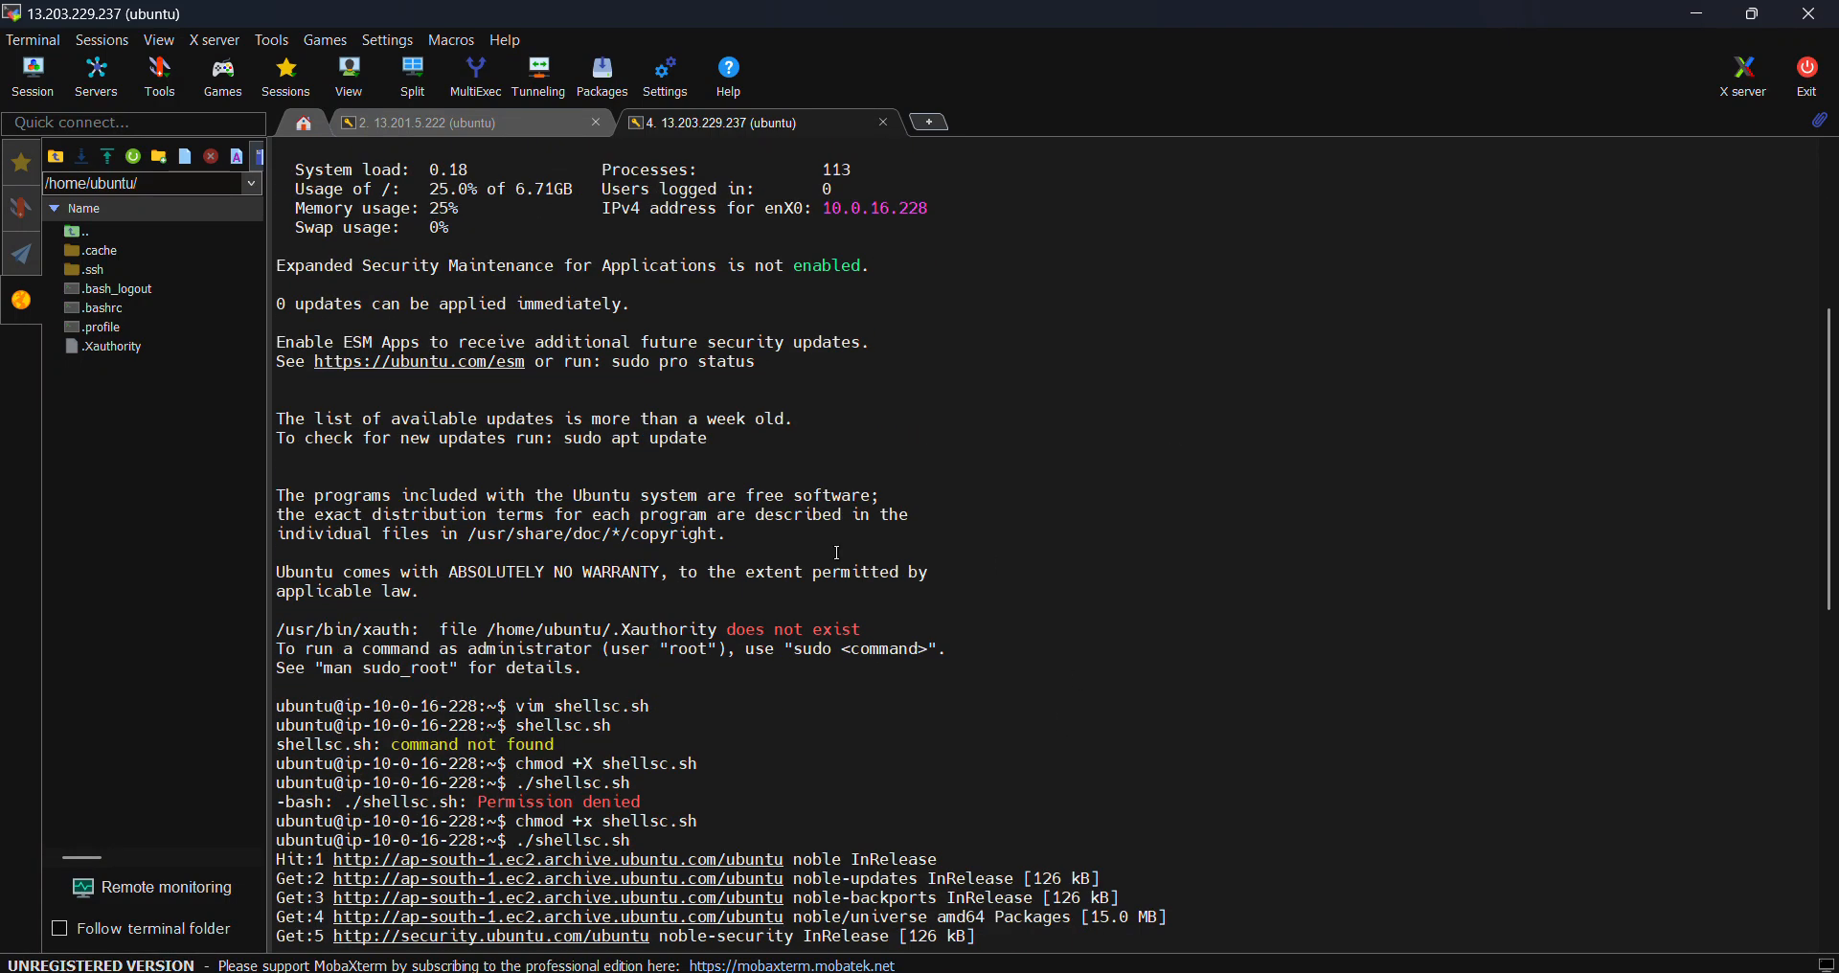
drag(601, 764, 586, 765)
click(805, 778)
drag(517, 822, 728, 824)
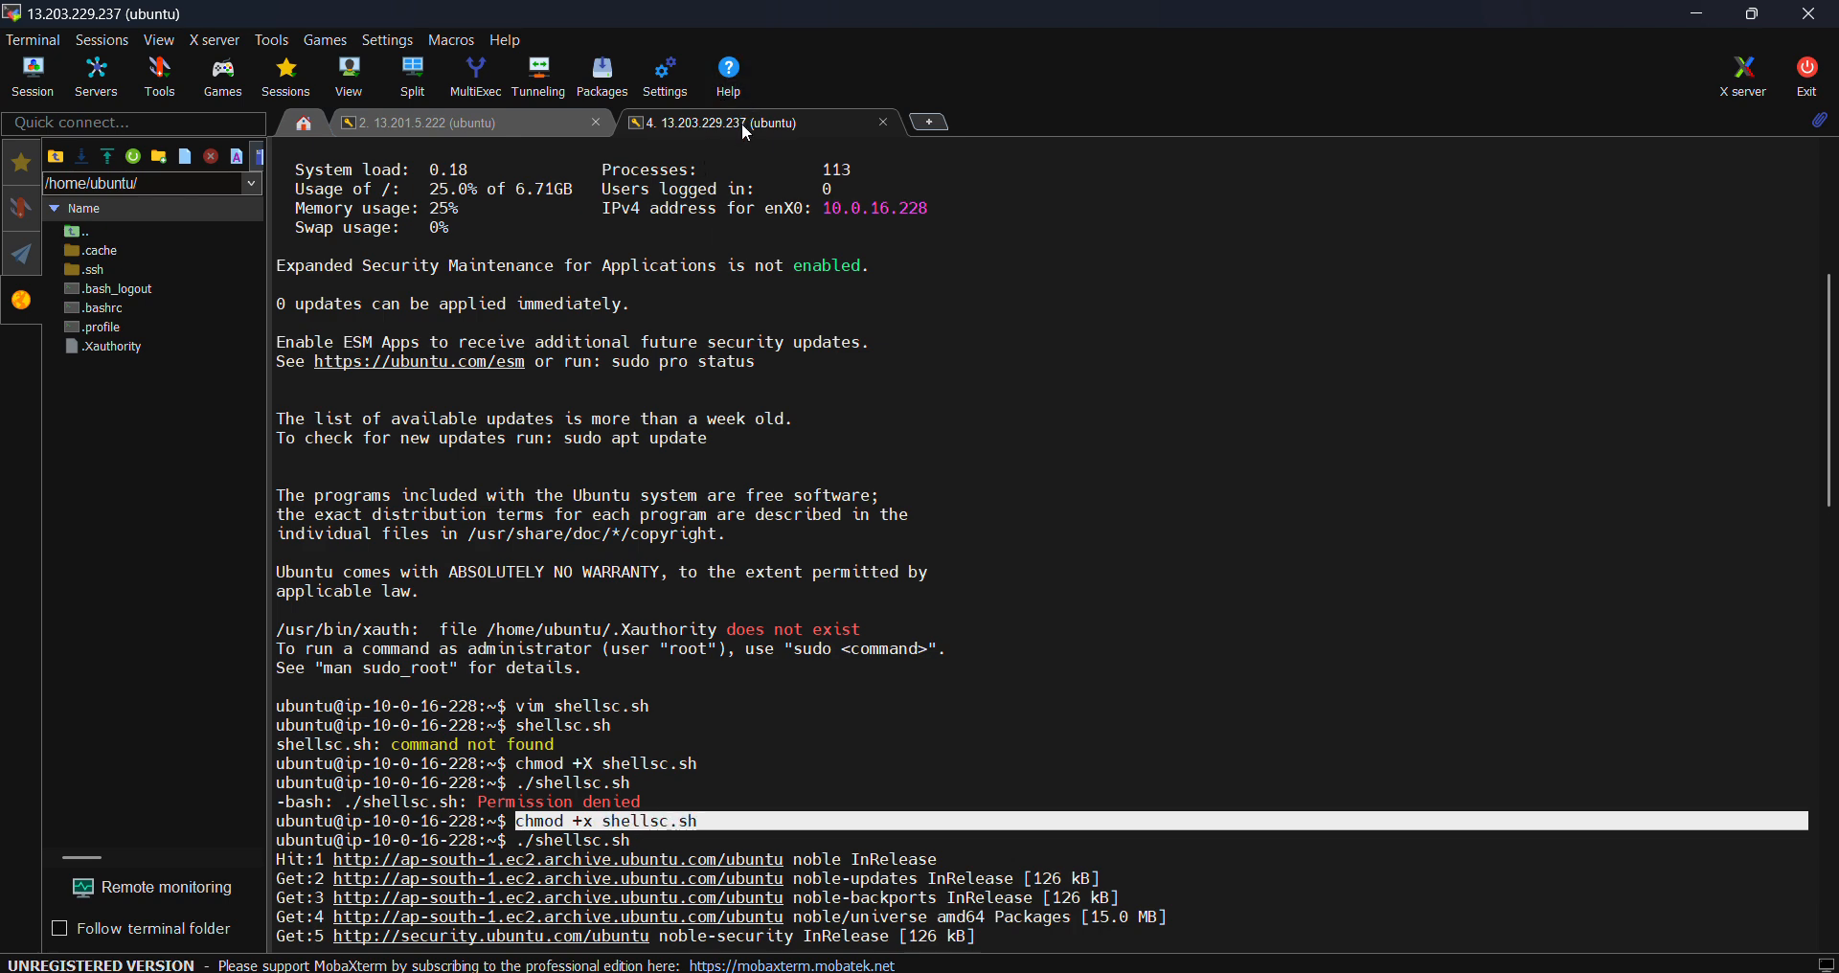
click(504, 127)
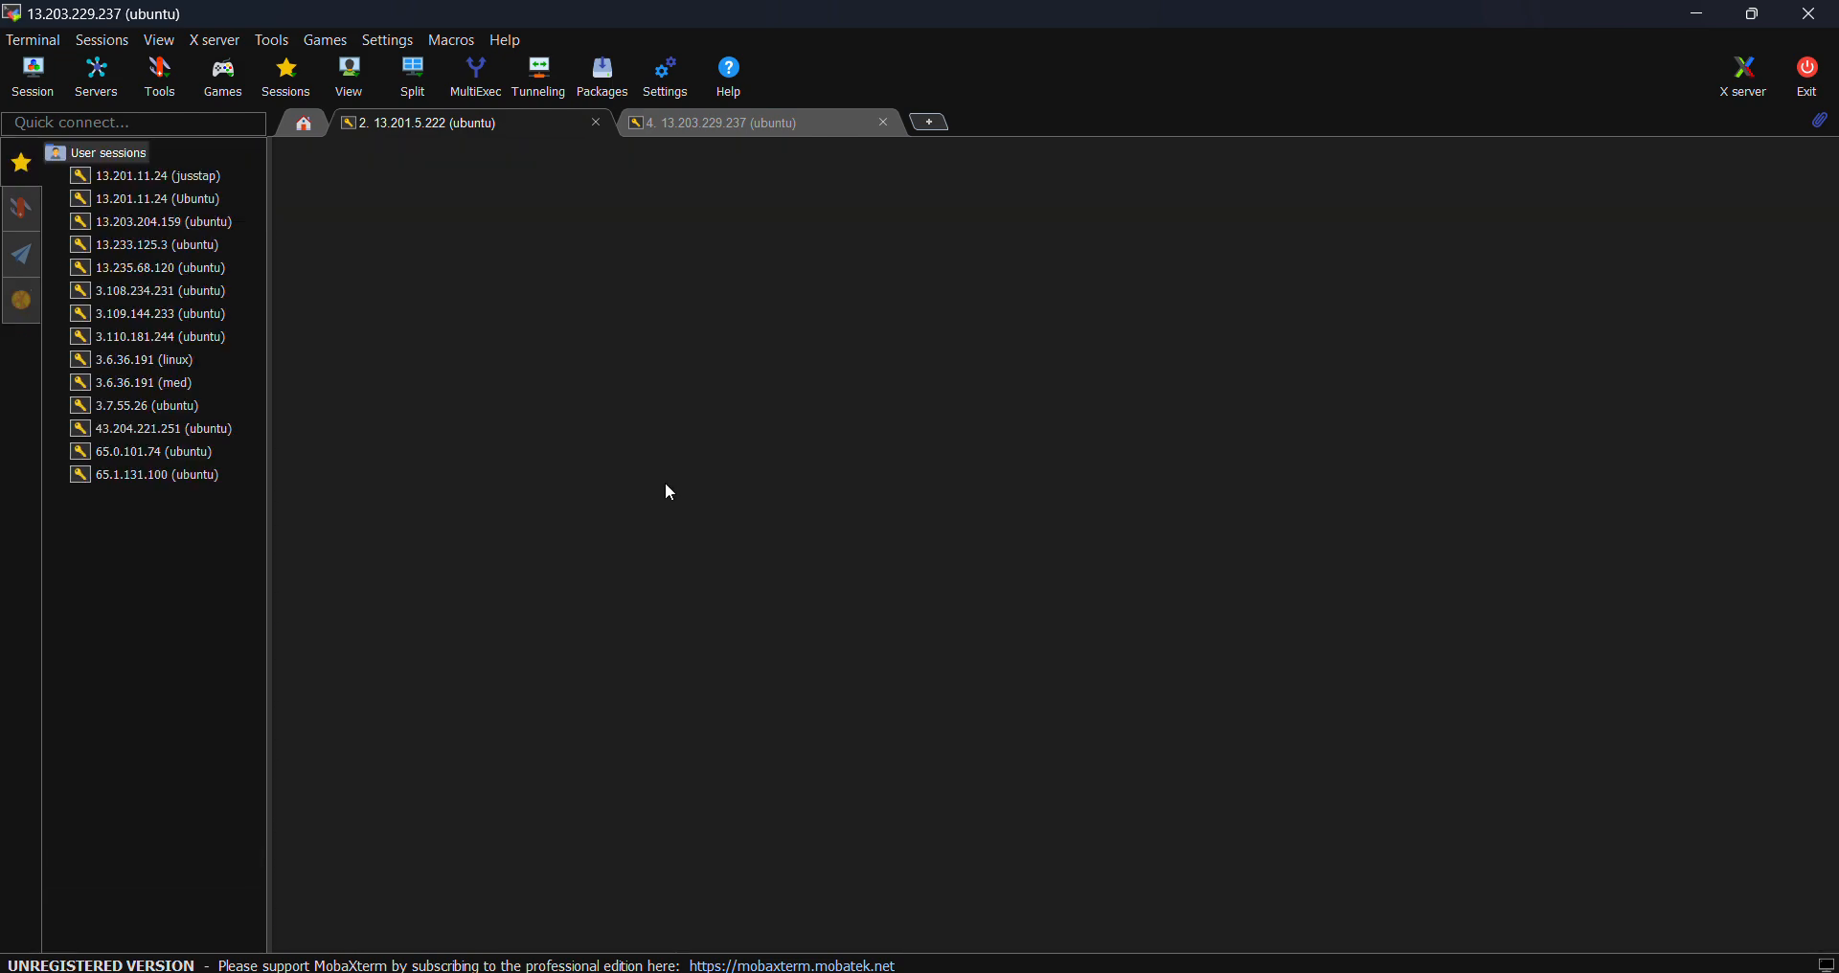
- Open and close a local terminal tab, then scroll to the end of the shellsc.sh output on 13.203.229.237
scroll(748, 538, down, 20)
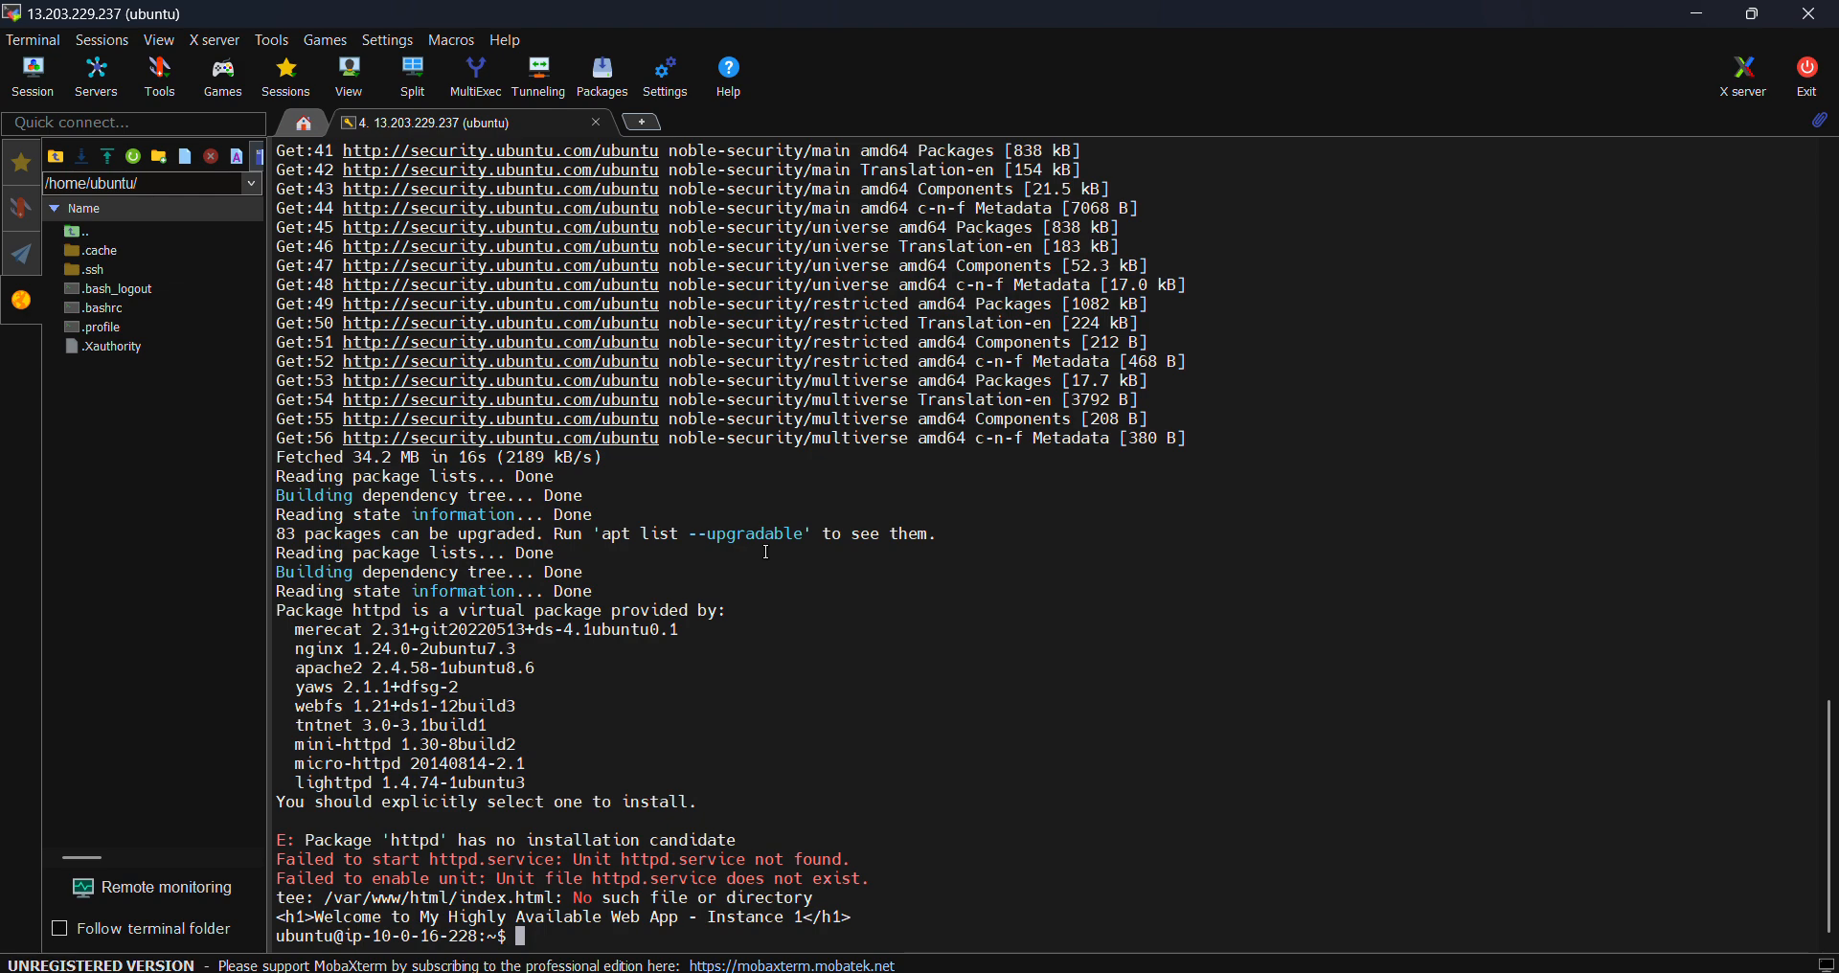
scroll(793, 651, up, 20)
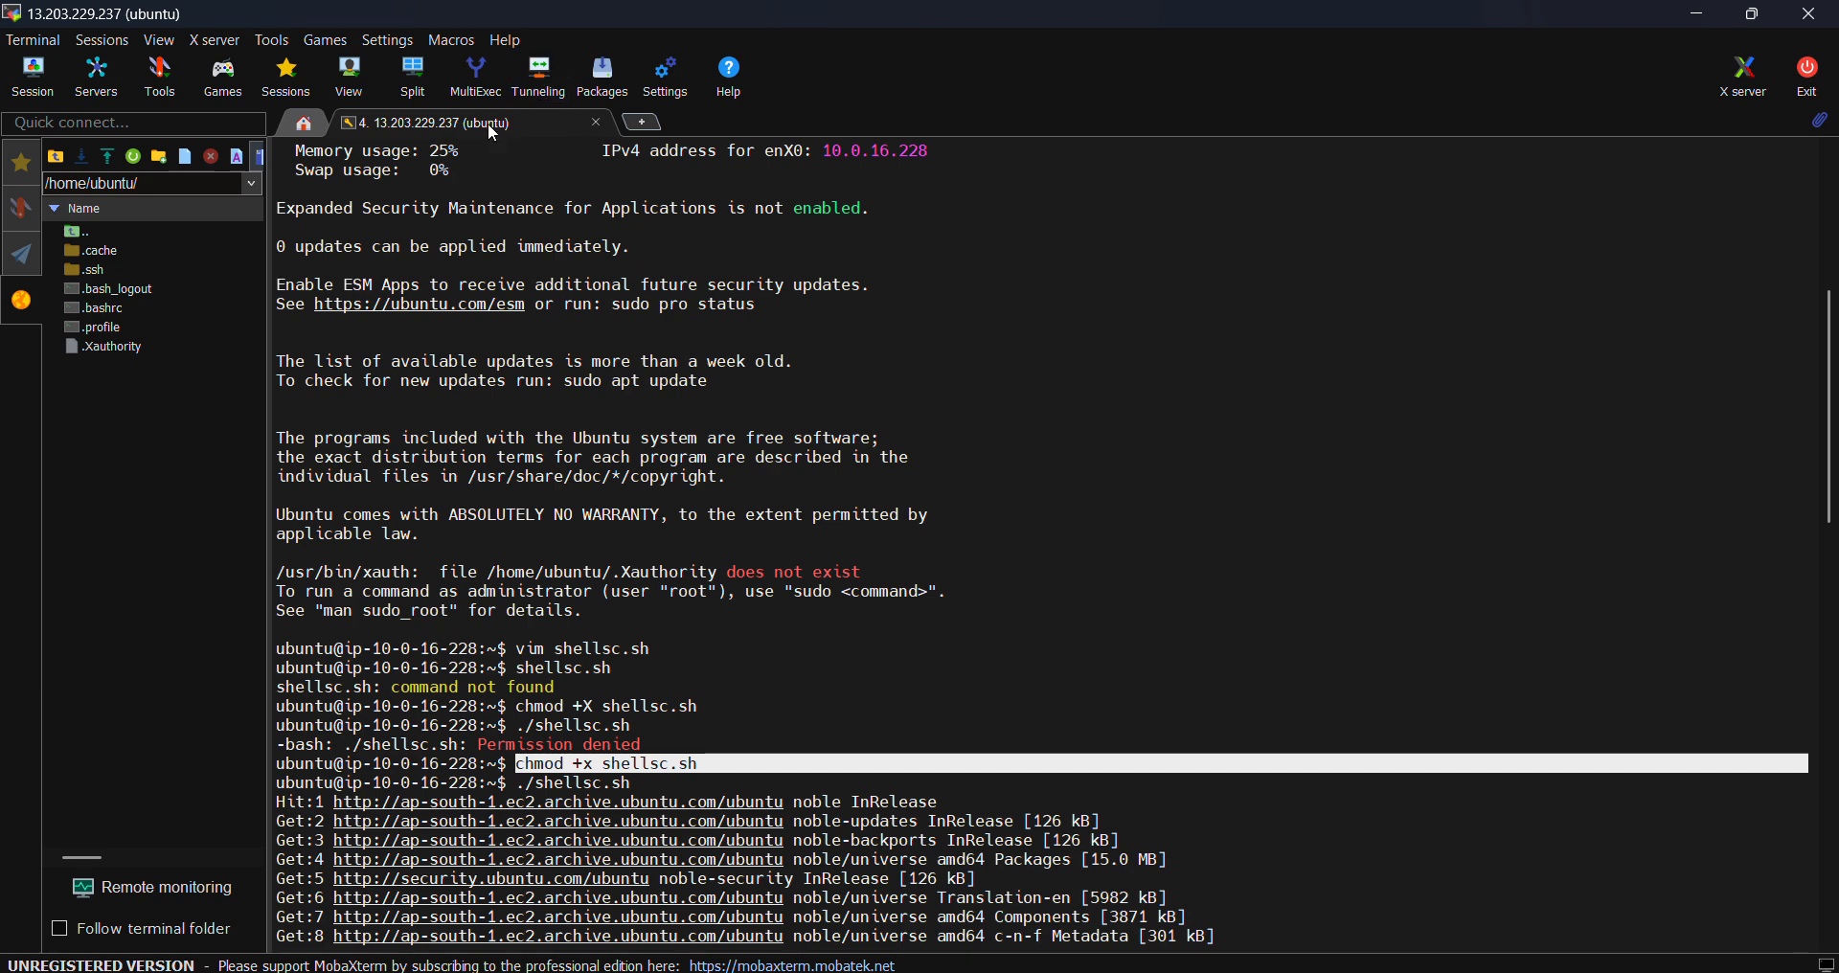
click(650, 121)
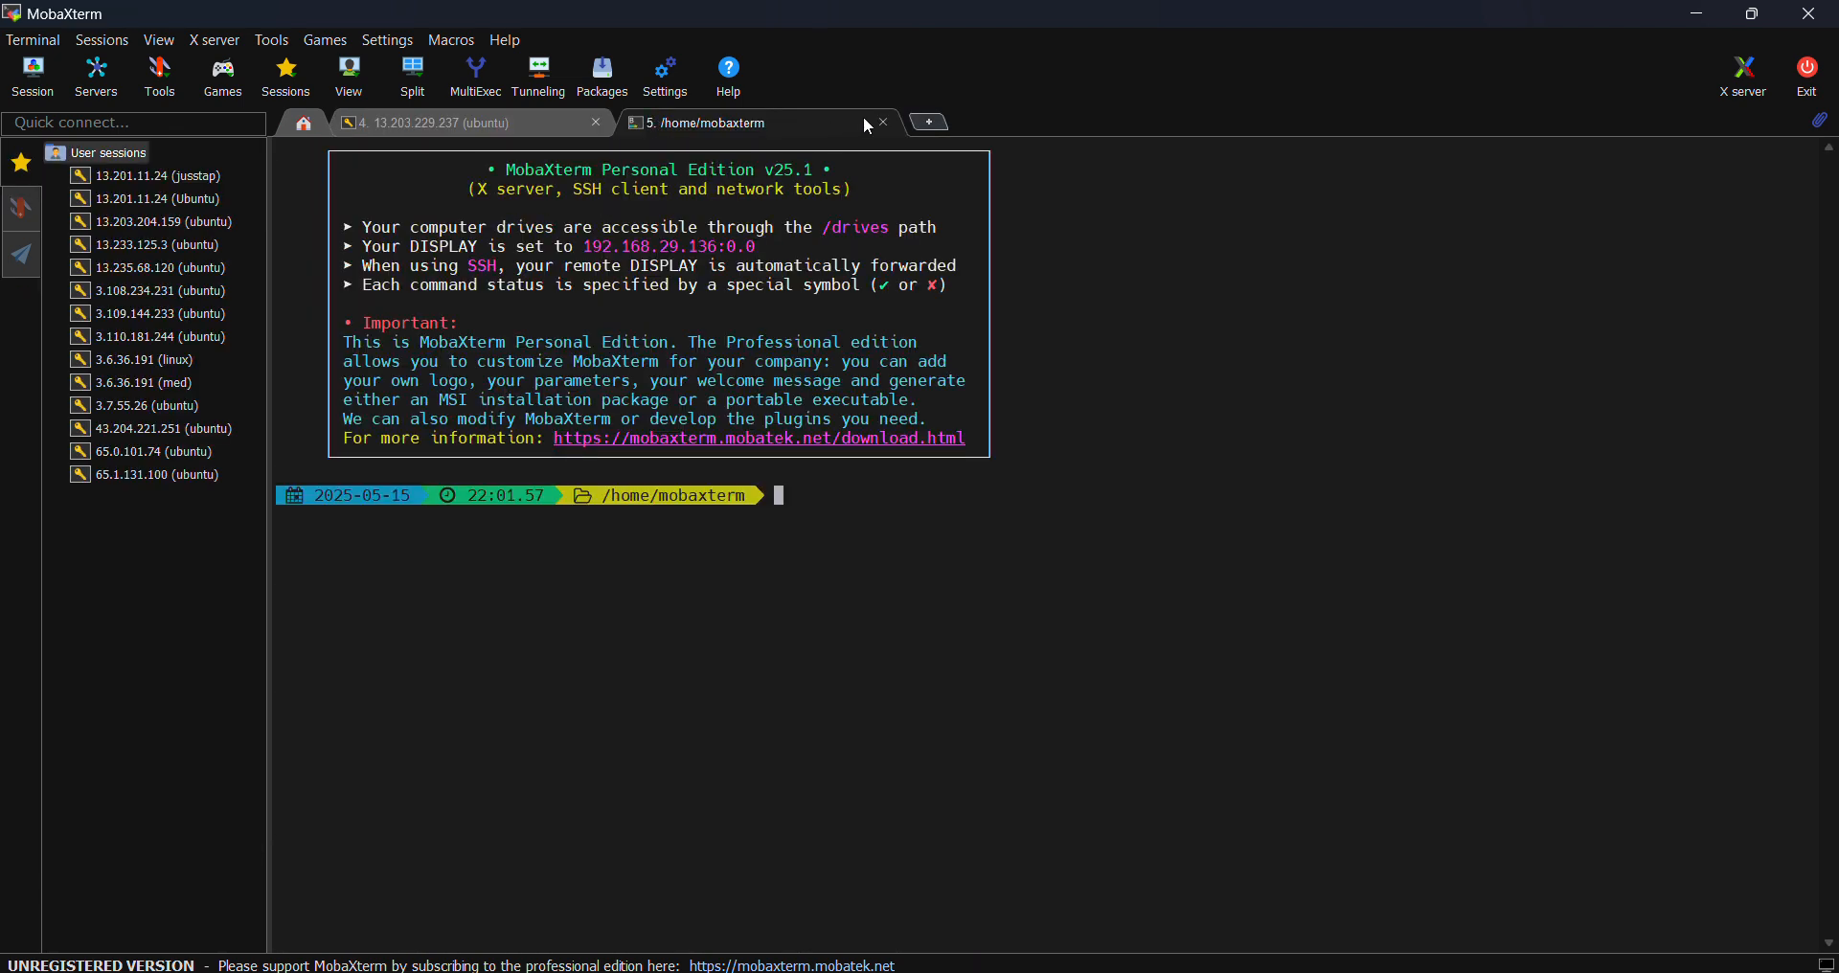
click(885, 122)
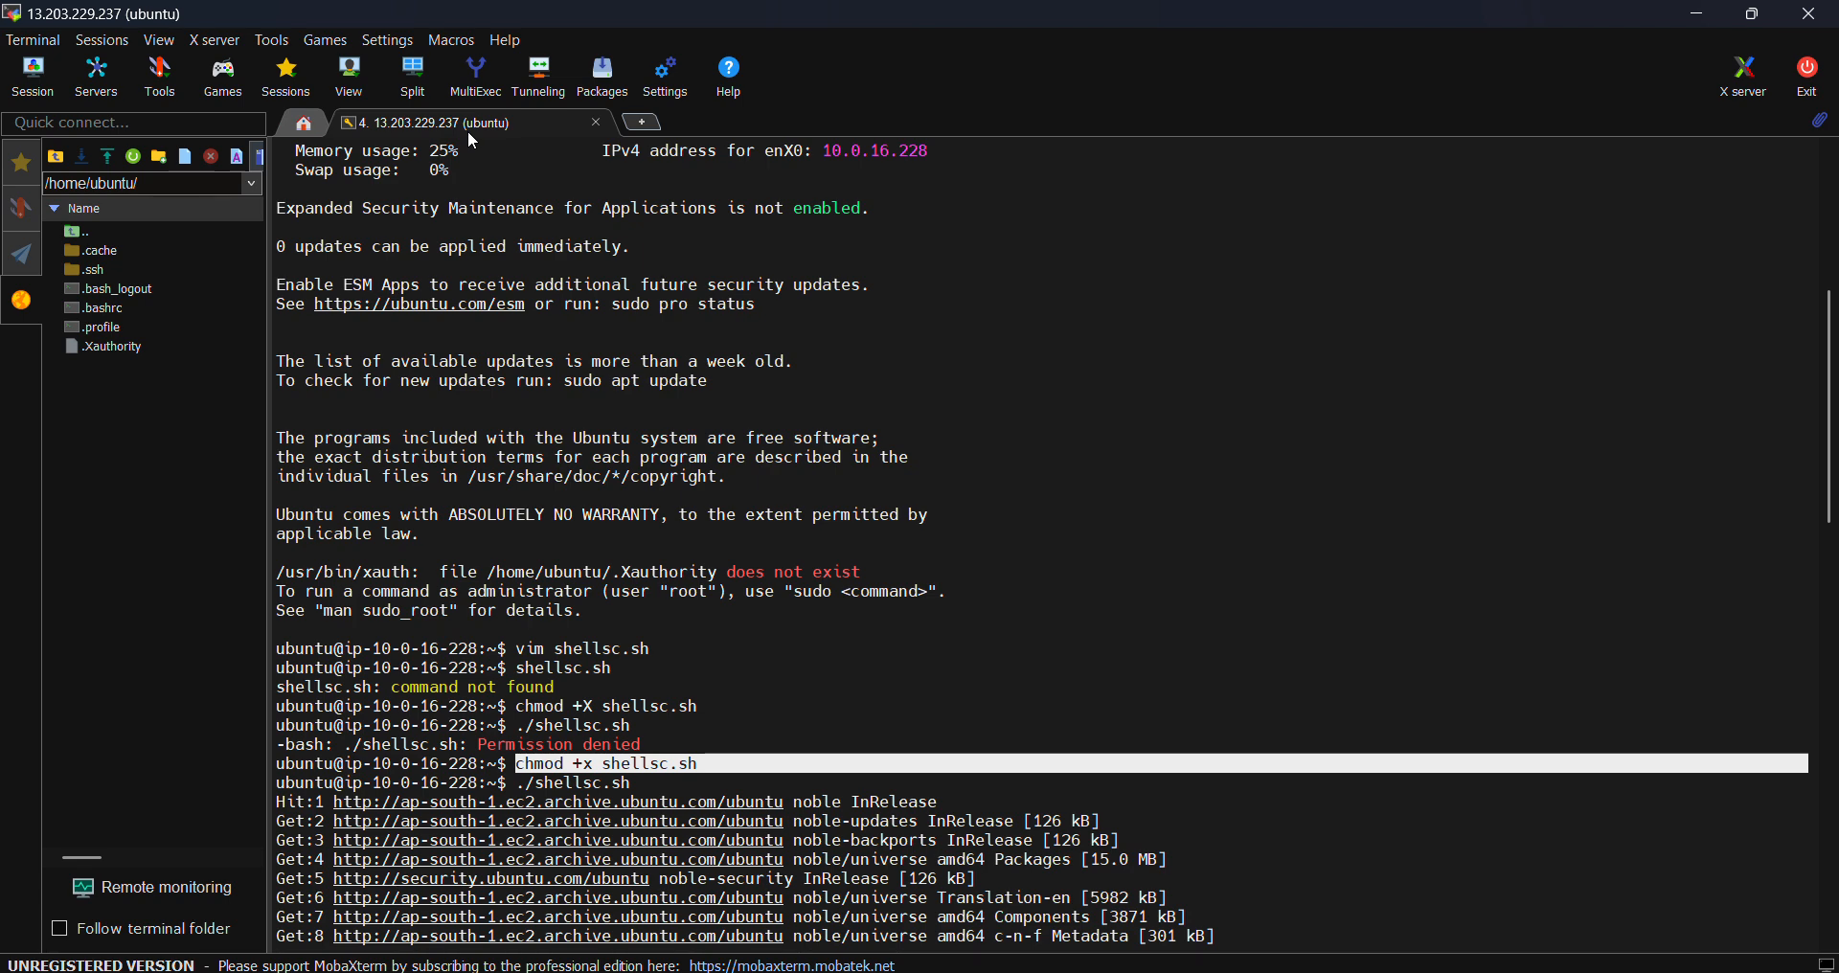
scroll(772, 640, down, 20)
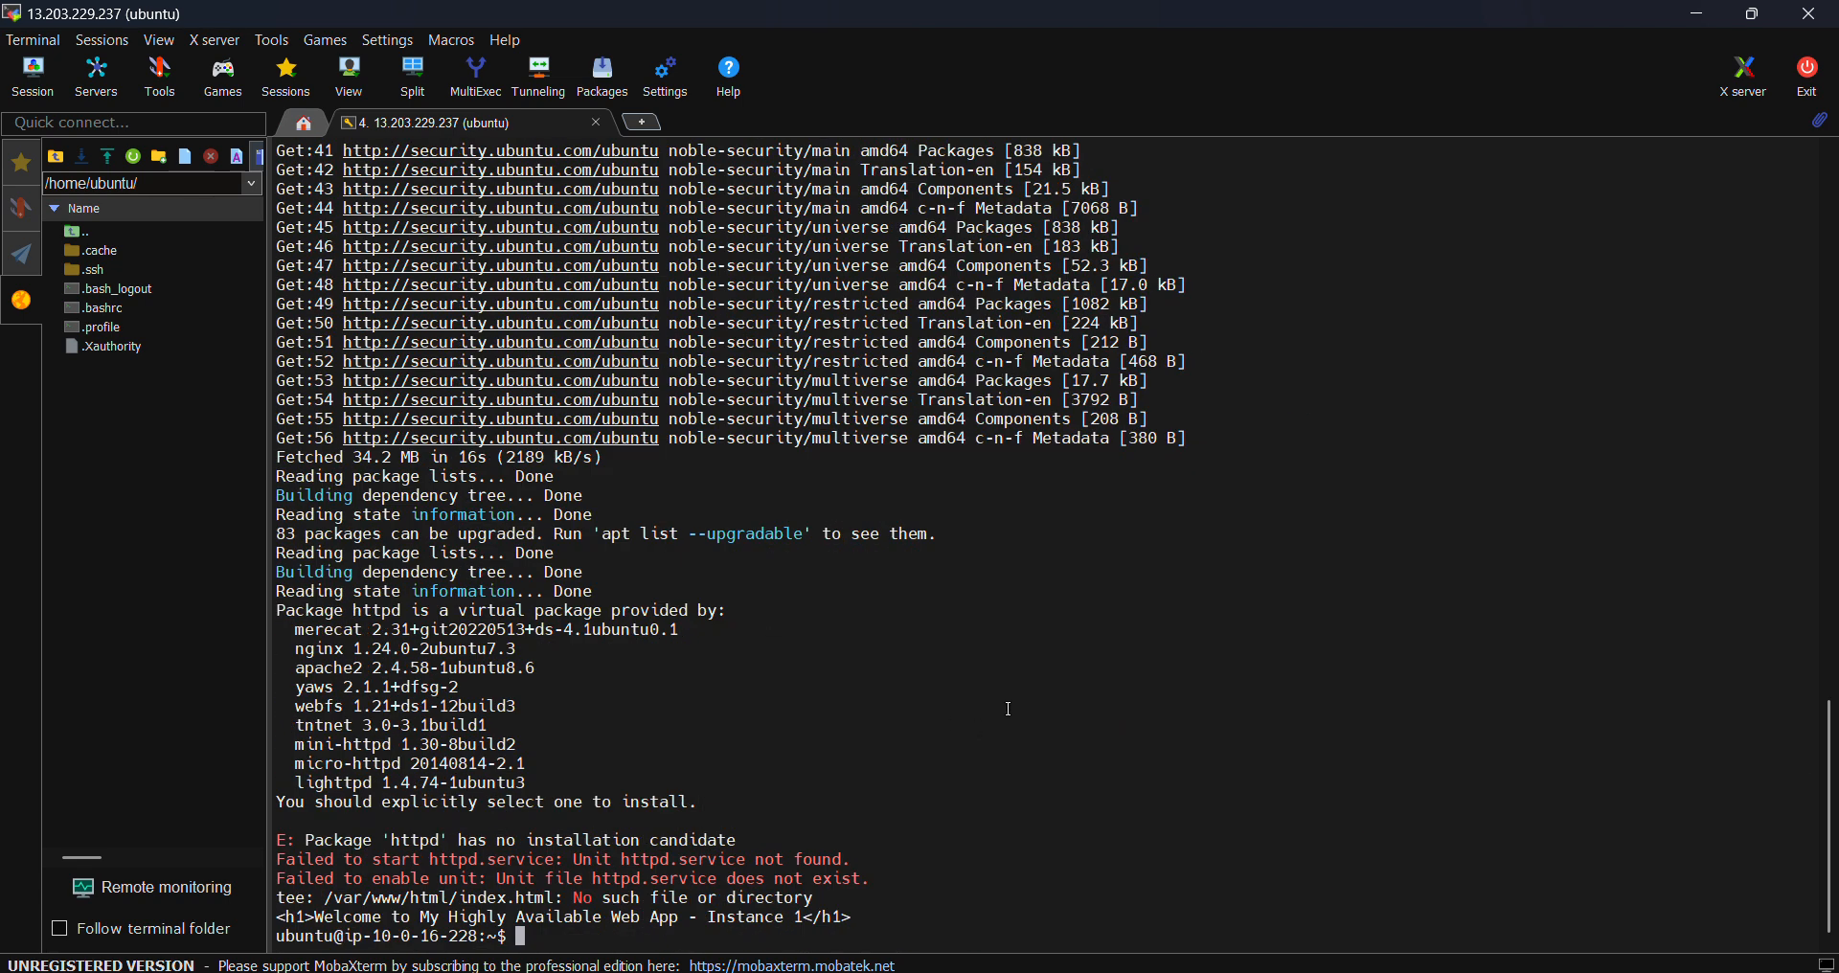
- Rerun ./shellsc.sh and run sudo apt install -y httpd
text(./shellsc.sh)
key(Return)
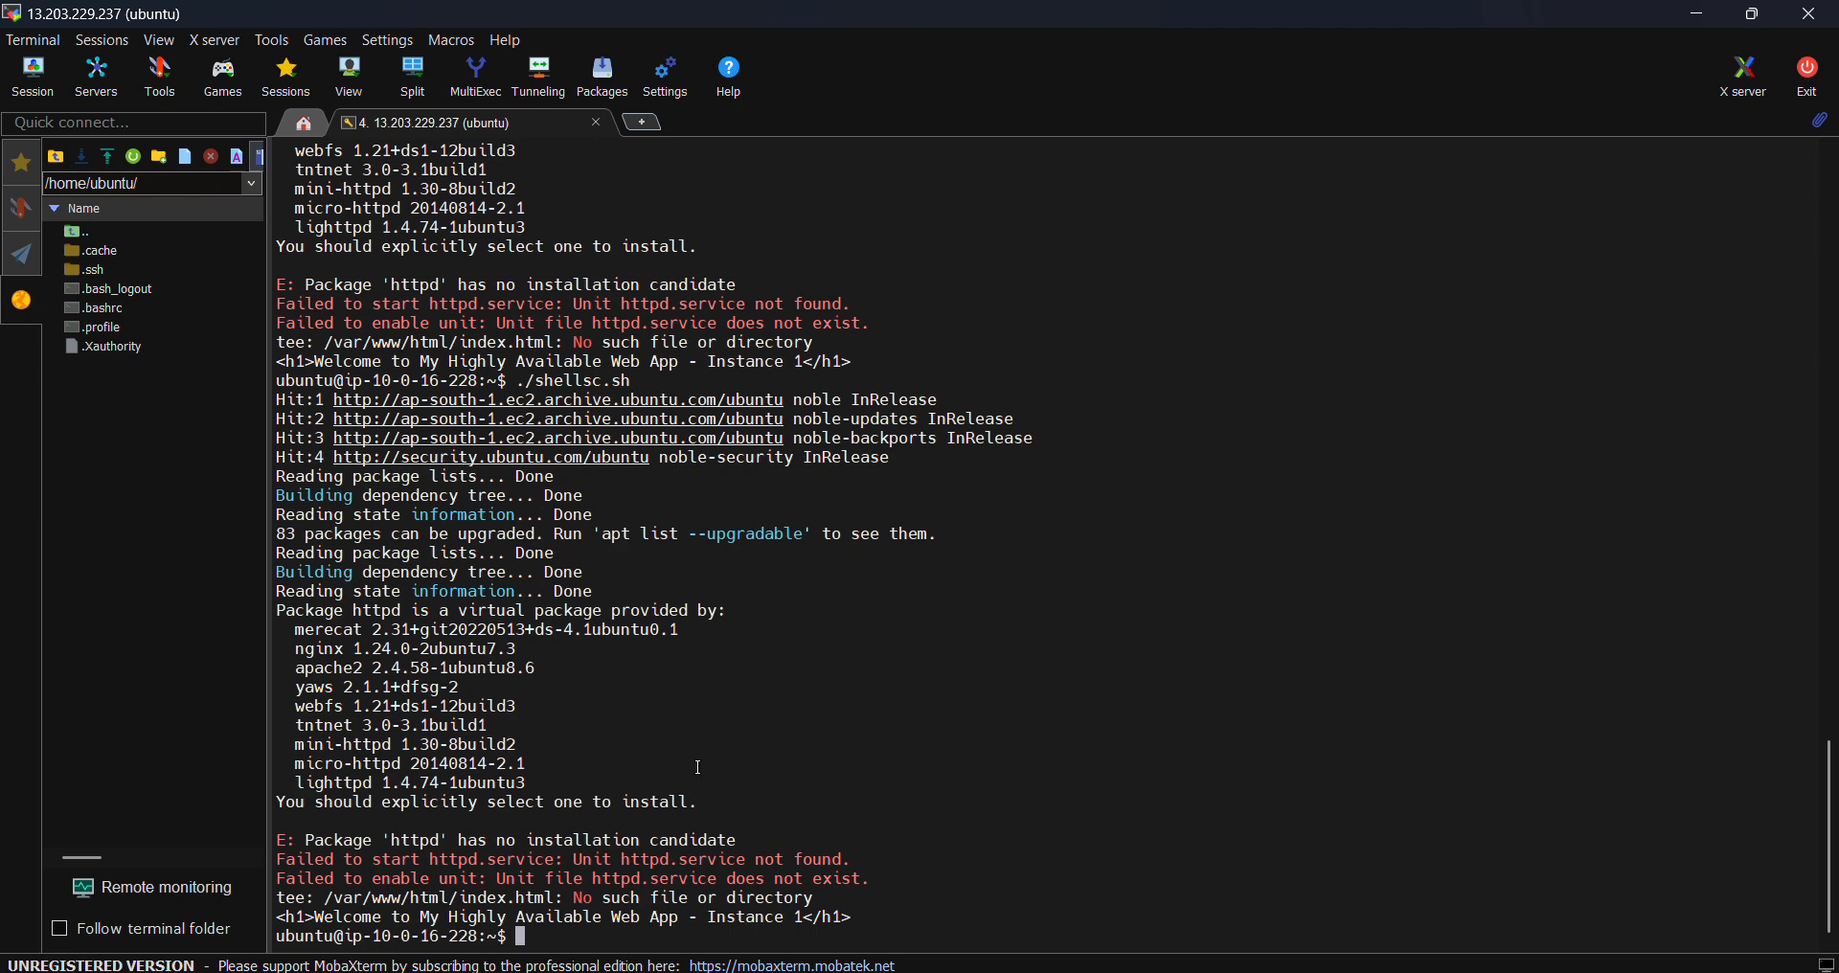
text(sudo apt install -y httpd)
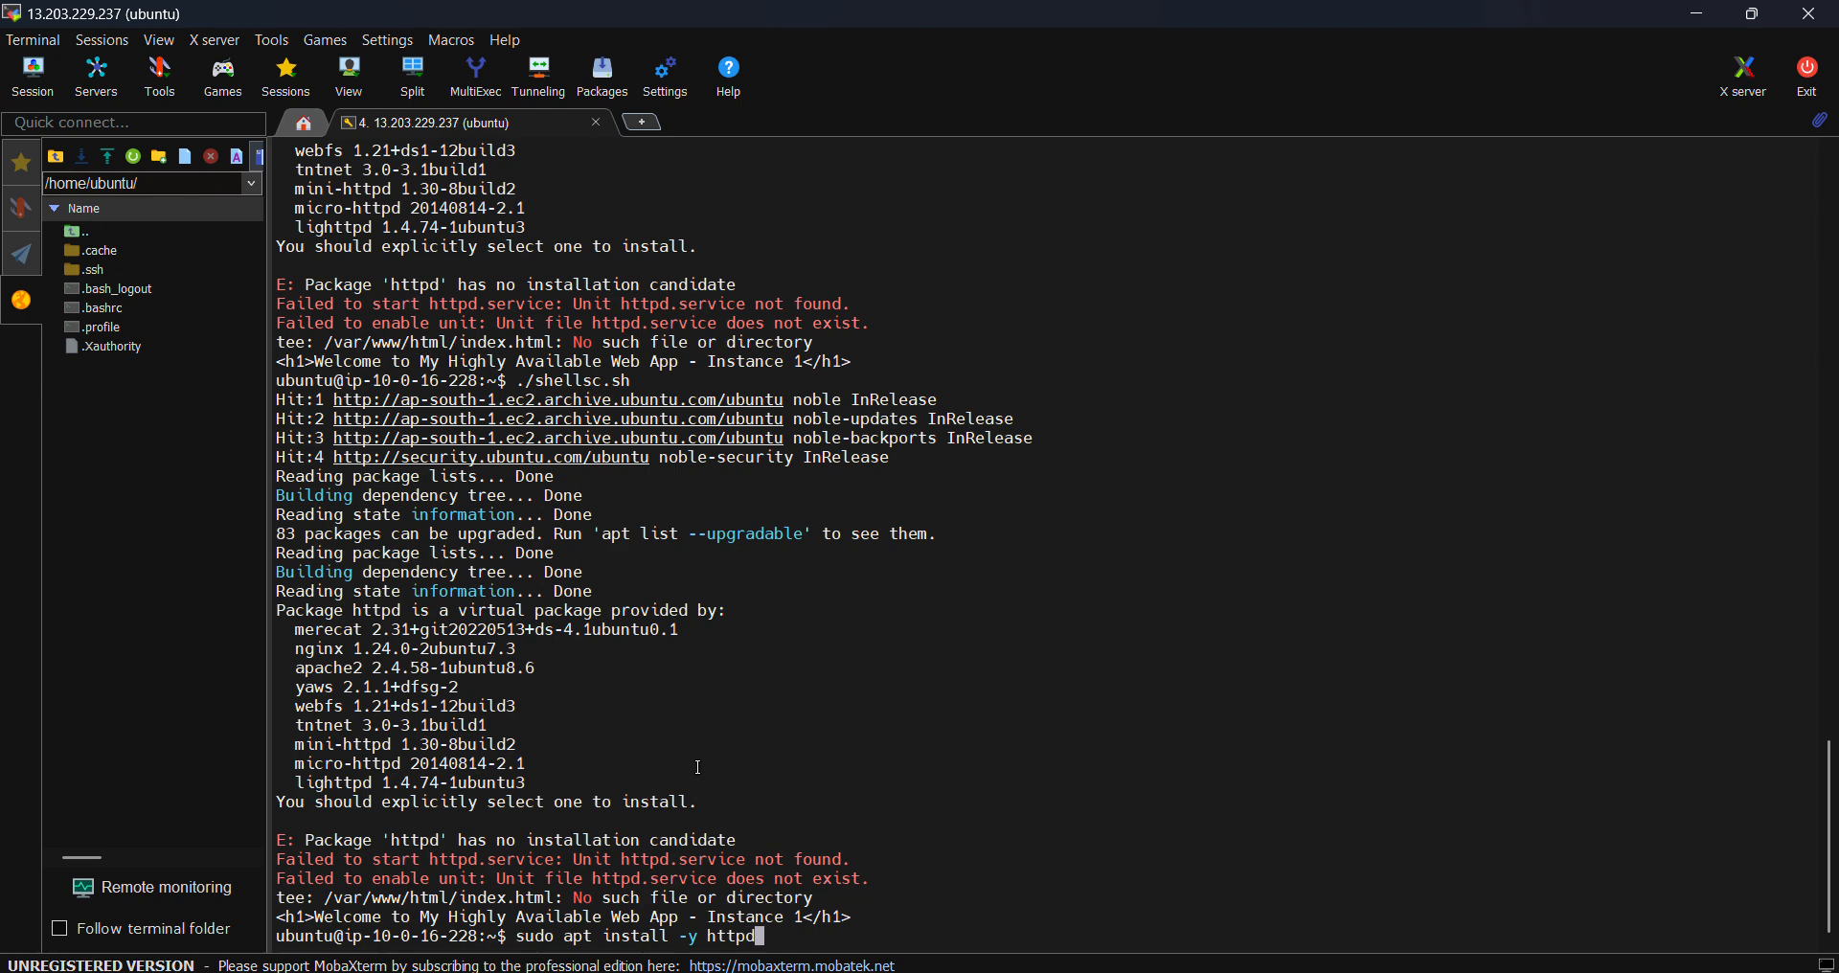
key(Return)
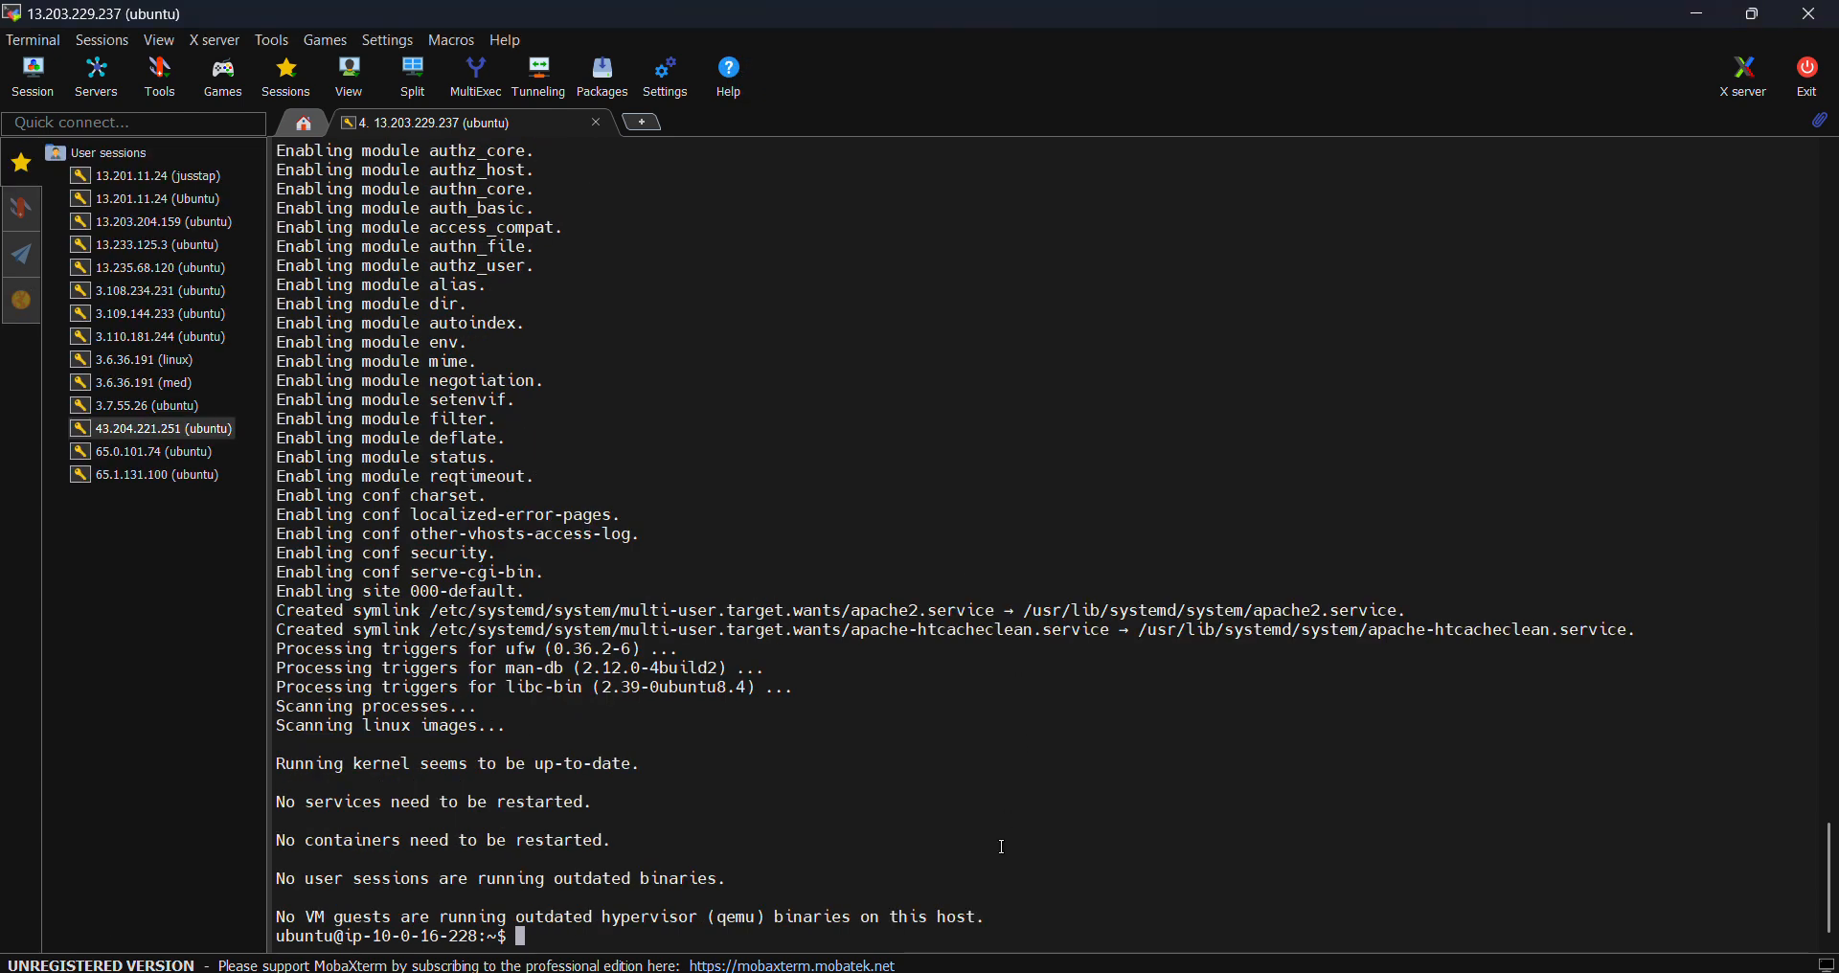
- Paste and run sudo systemctl start apache2
right_click(1001, 846)
click(1113, 415)
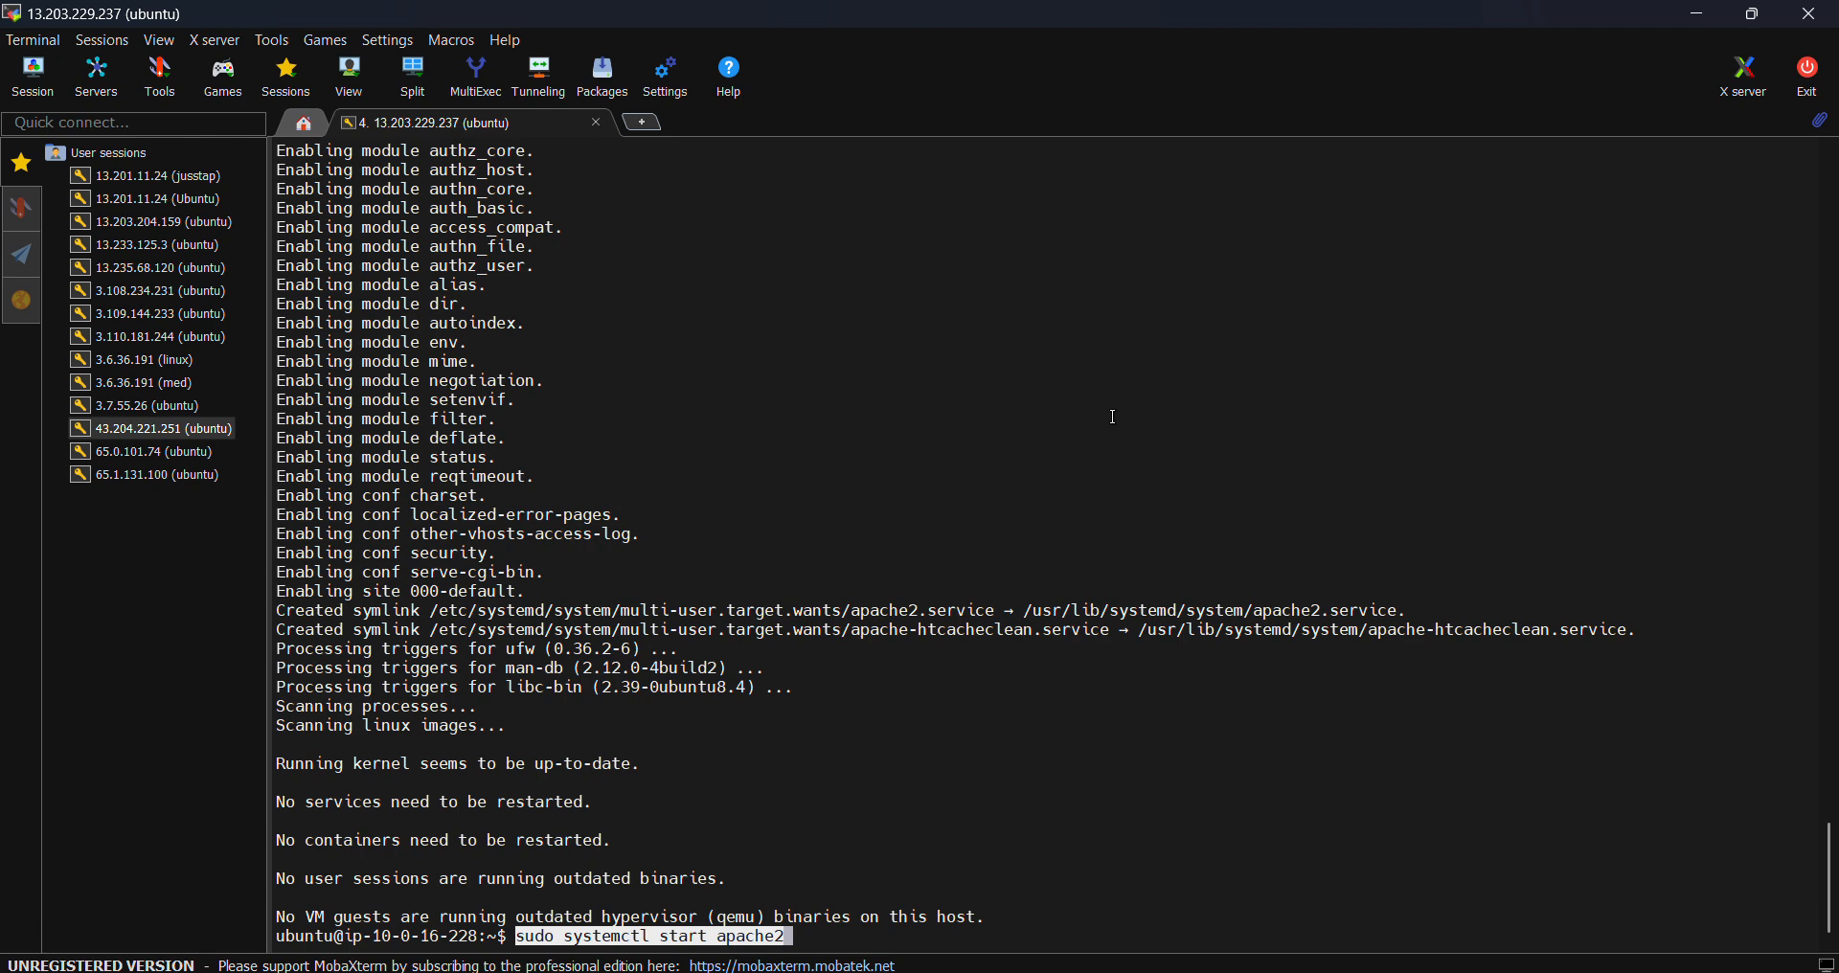
key(Return)
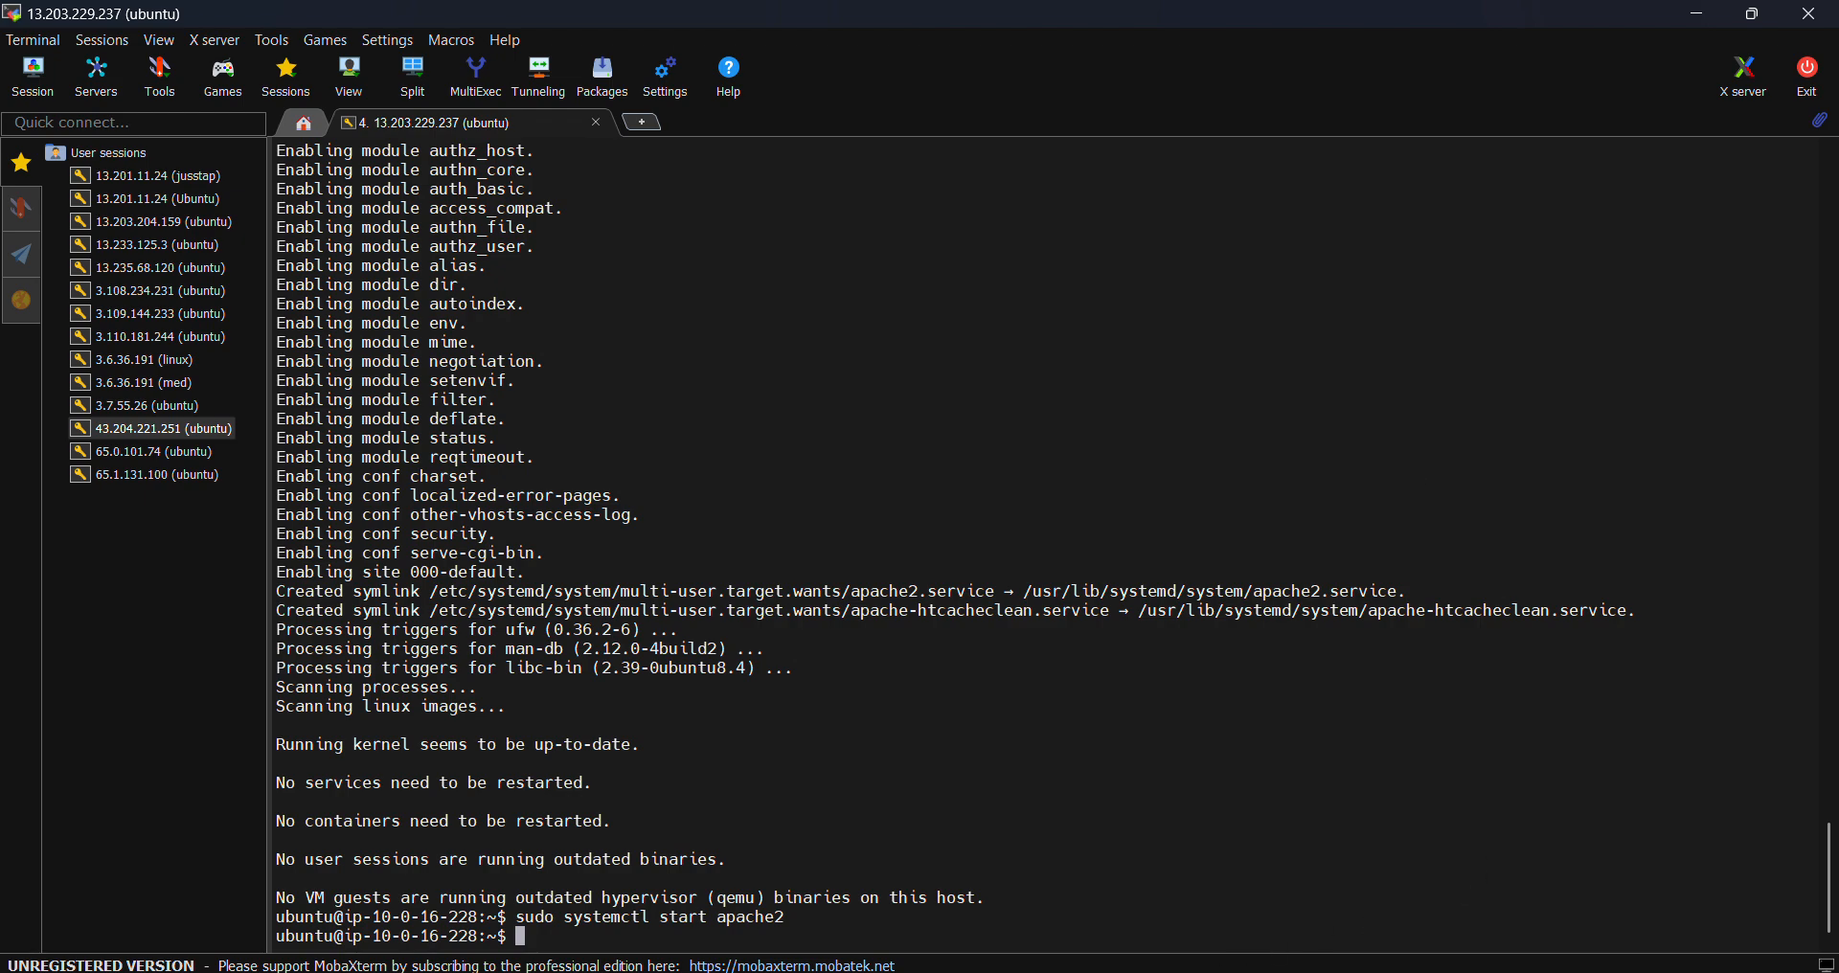
- Select the index.html echo line in the GitHub setup script and return to MobaXterm
click(1061, 881)
click(743, 725)
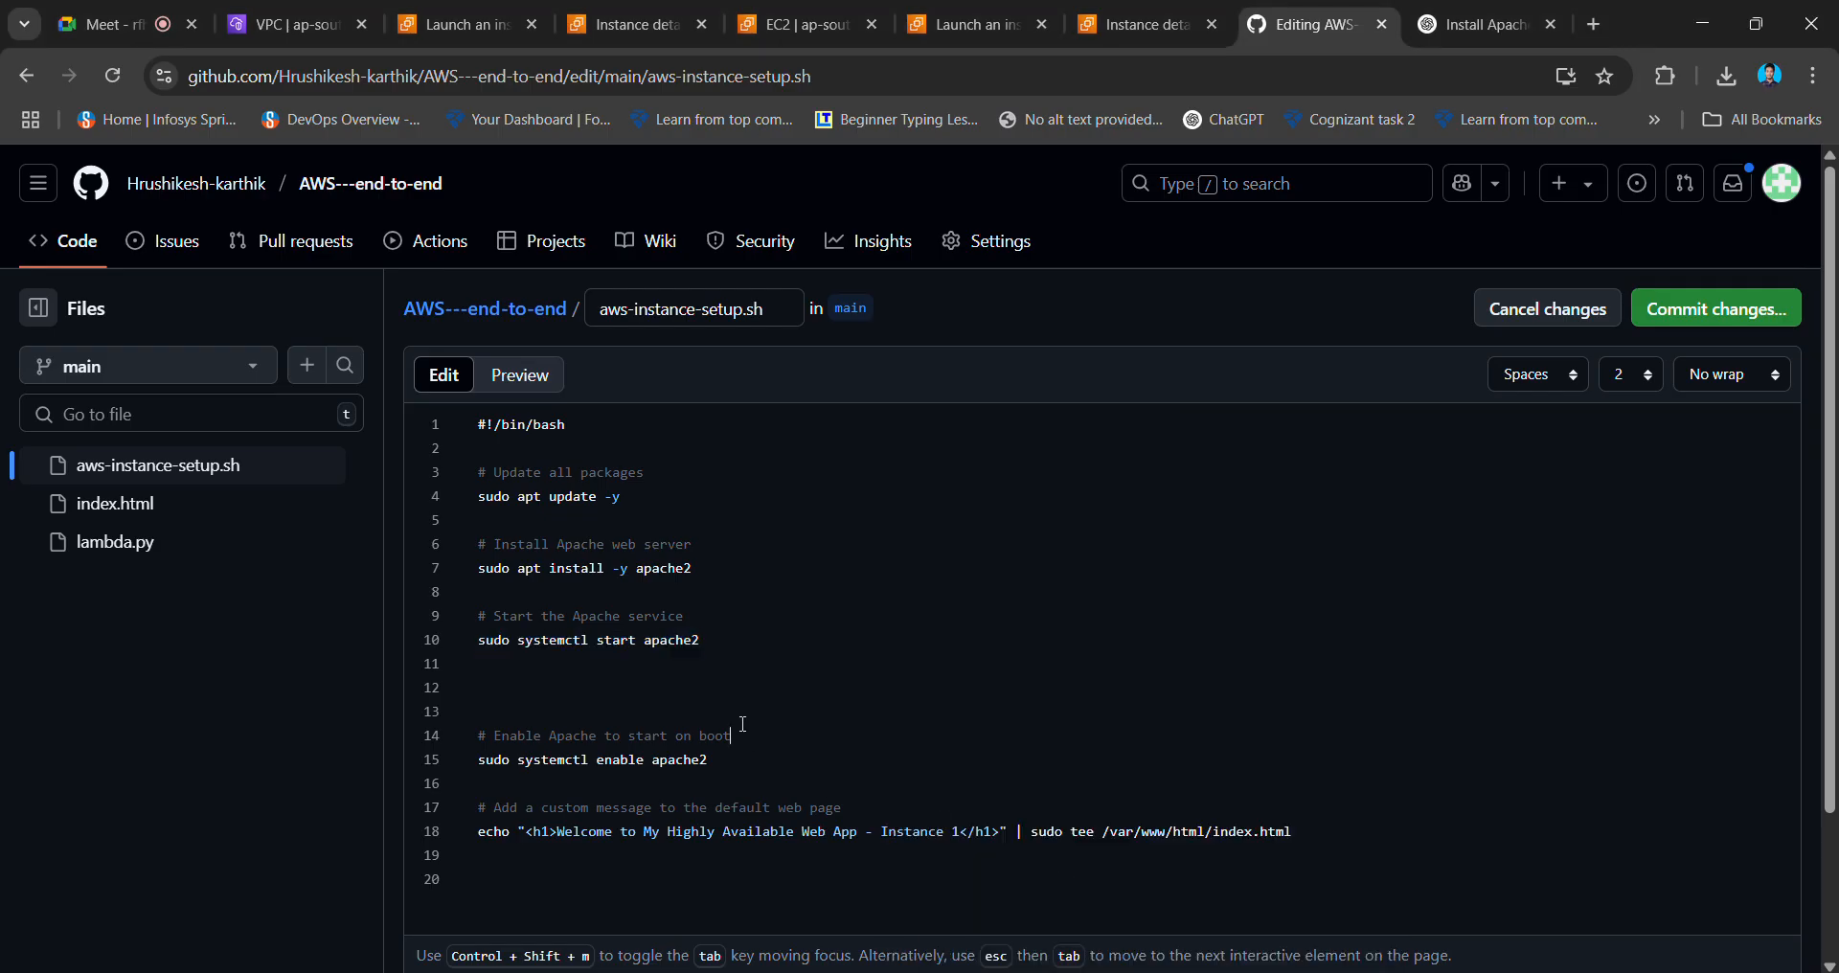
scroll(744, 726, down, 1)
scroll(744, 726, down, 1)
drag(1304, 676, 465, 680)
key(ctrl+c)
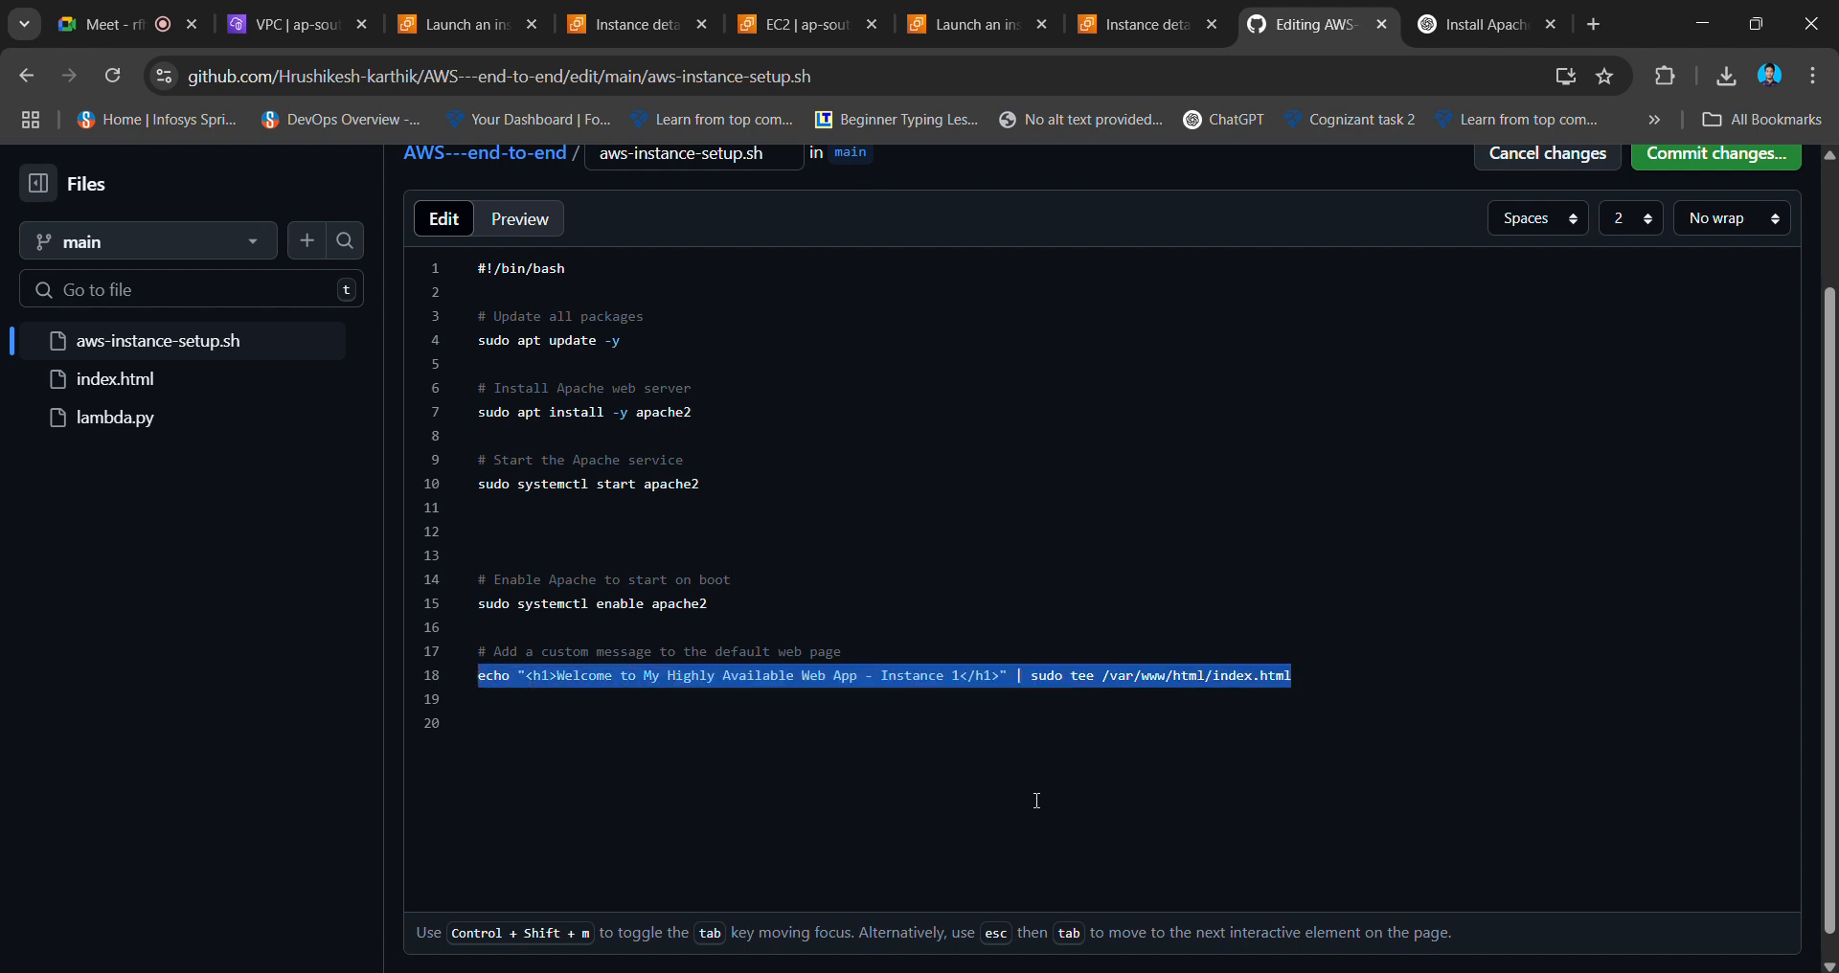
key(alt+Tab)
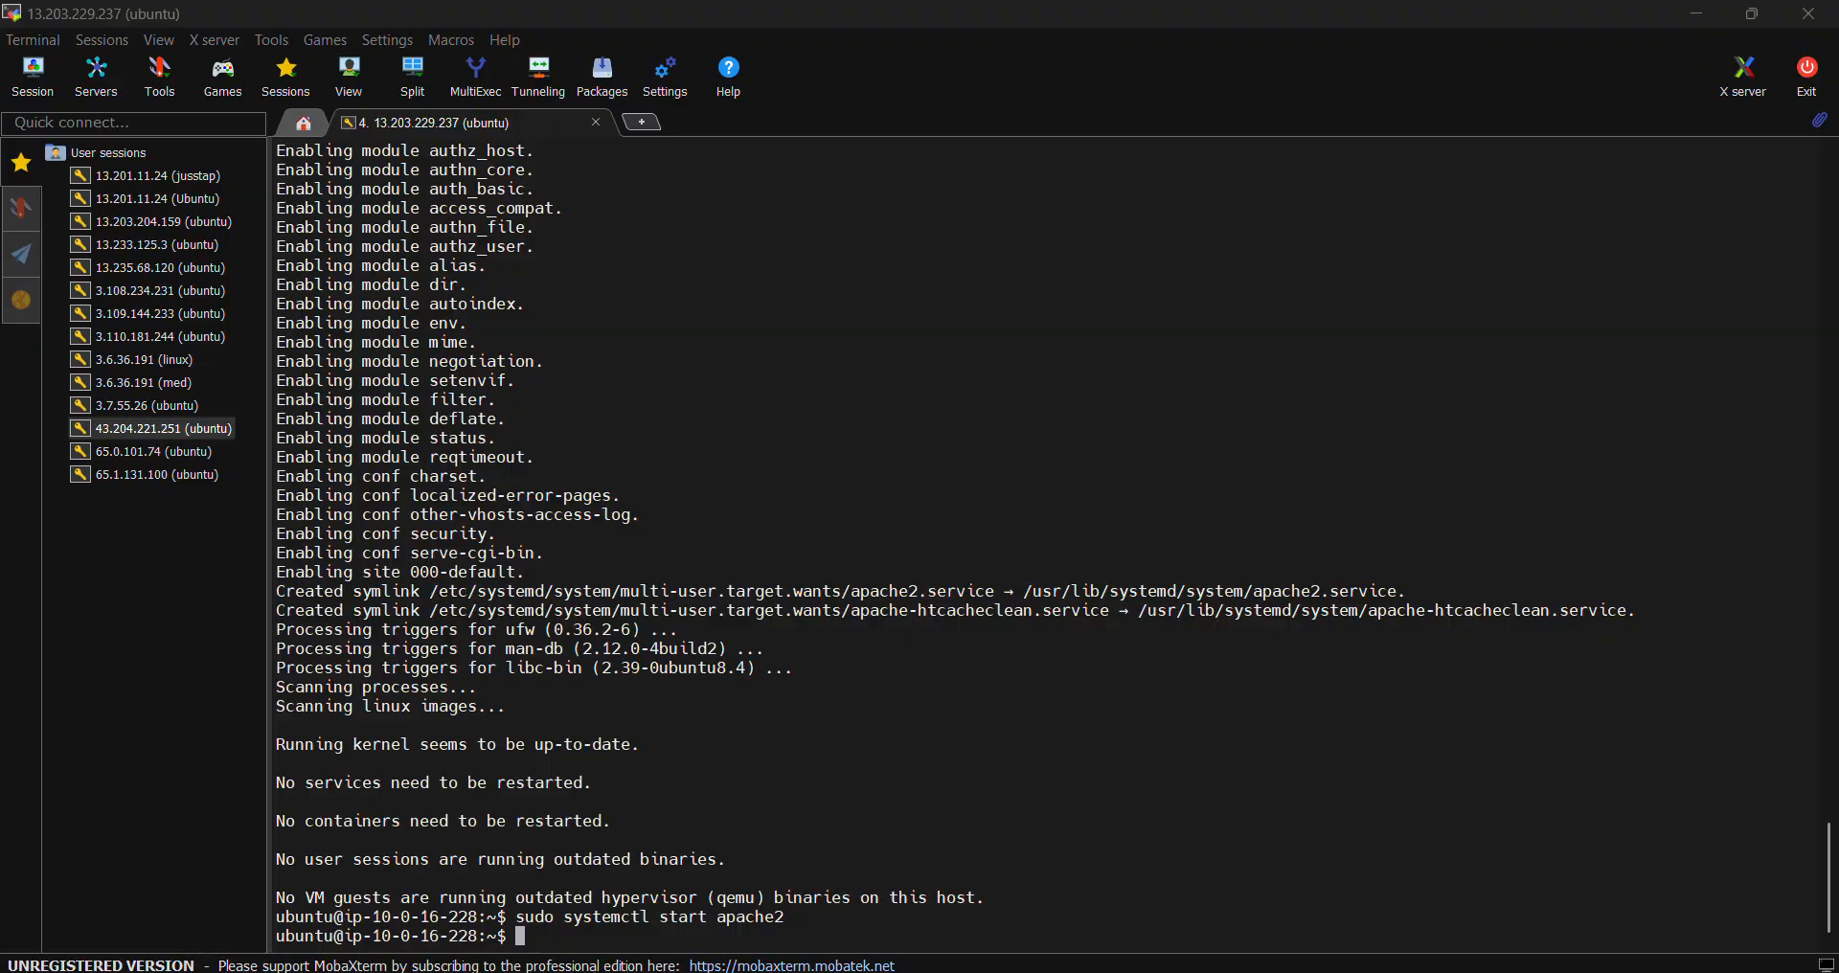
- Paste and run the echo '<h1>Welcome to My Highly Available Web App - Instance 1</h1>' | sudo tee /var/www/html/index.html command
right_click(1196, 874)
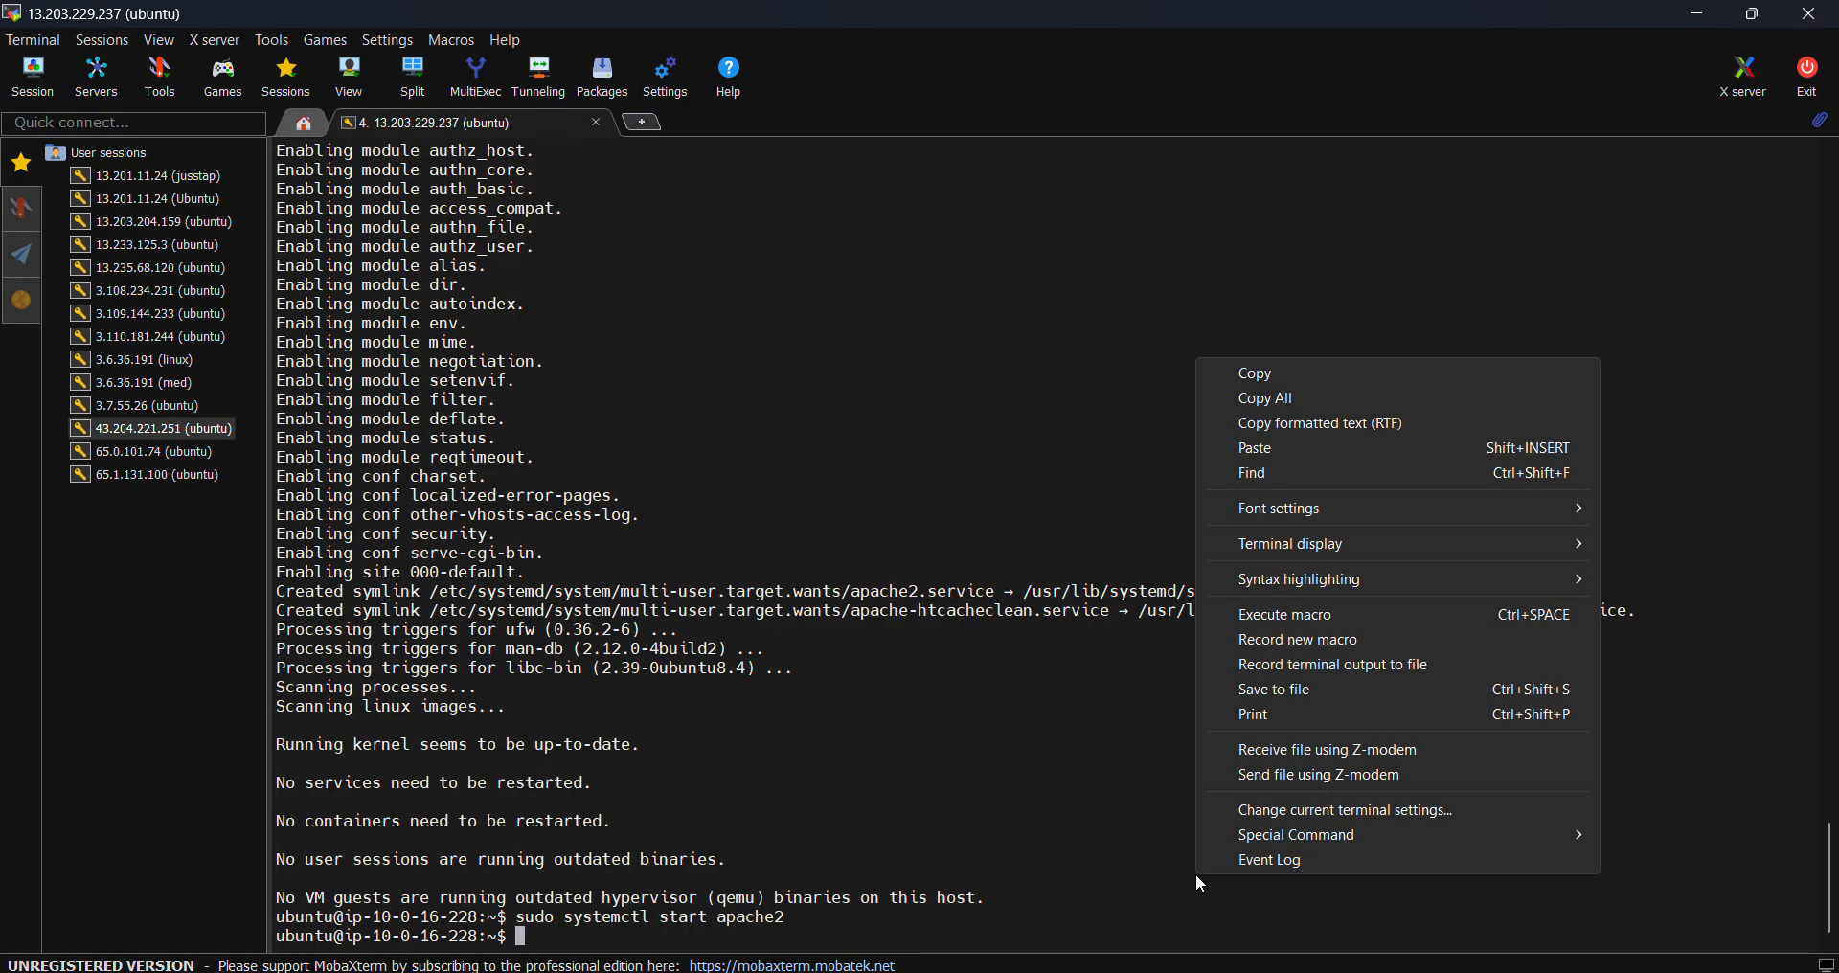
click(1313, 447)
key(Return)
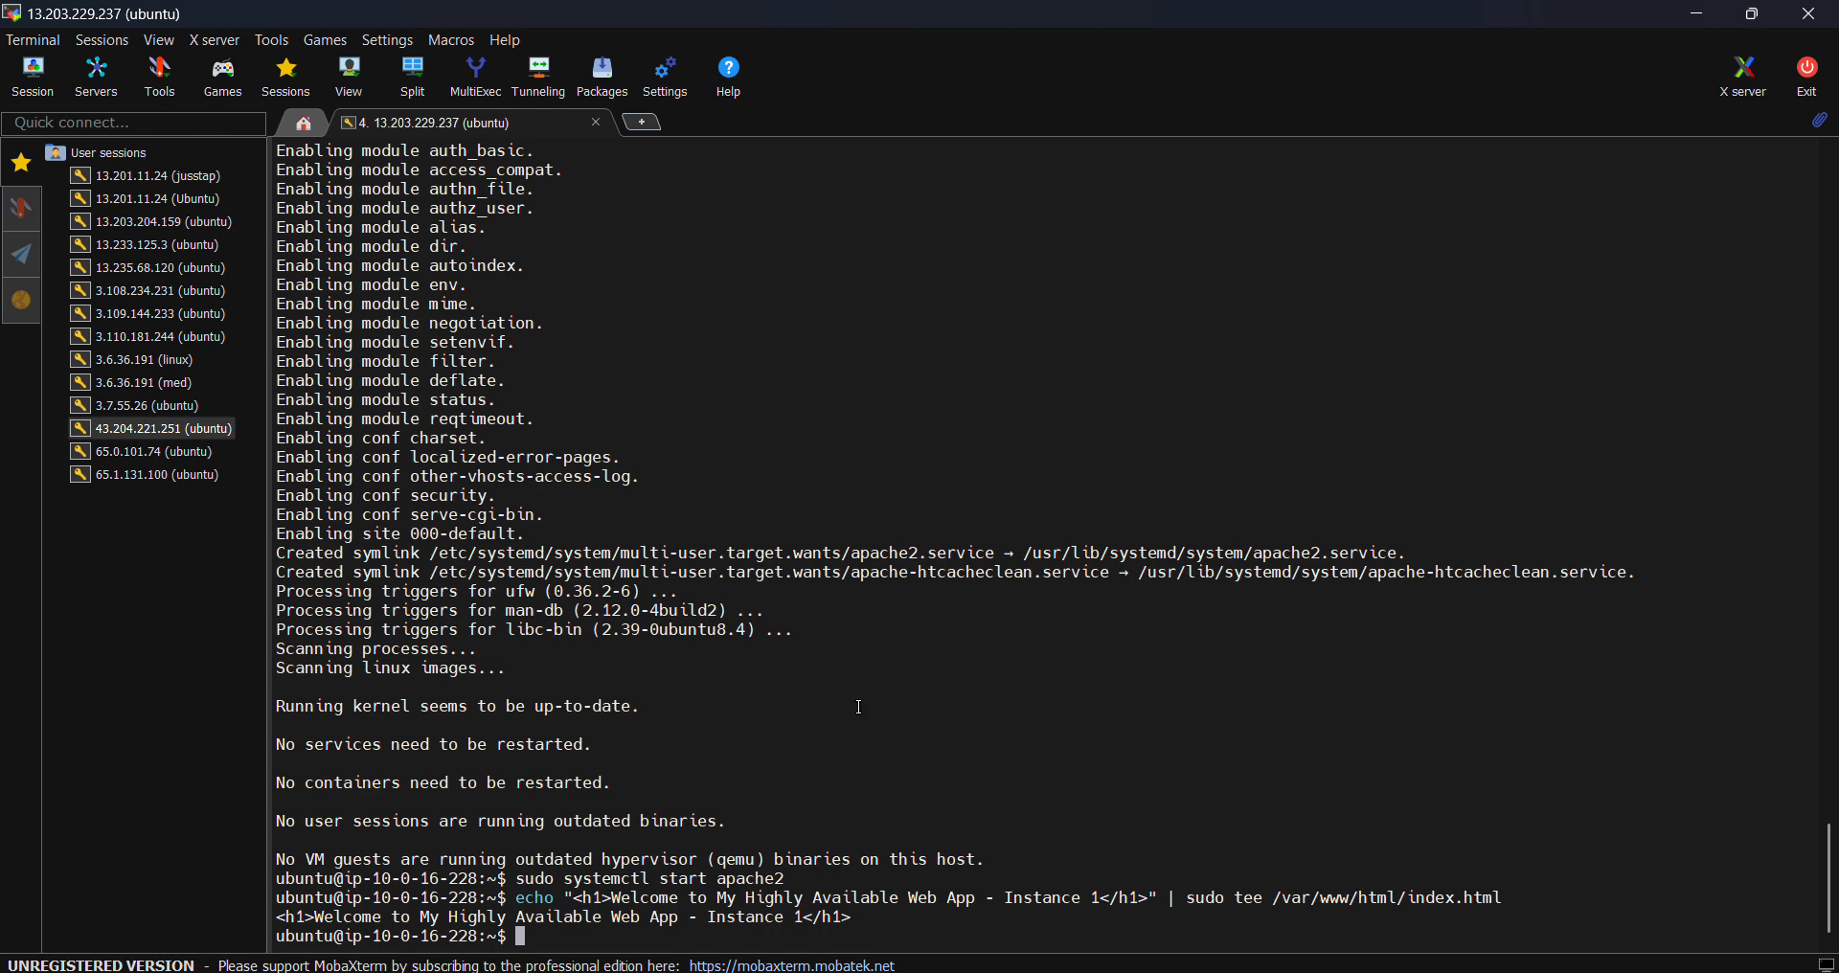
drag(518, 905, 1509, 901)
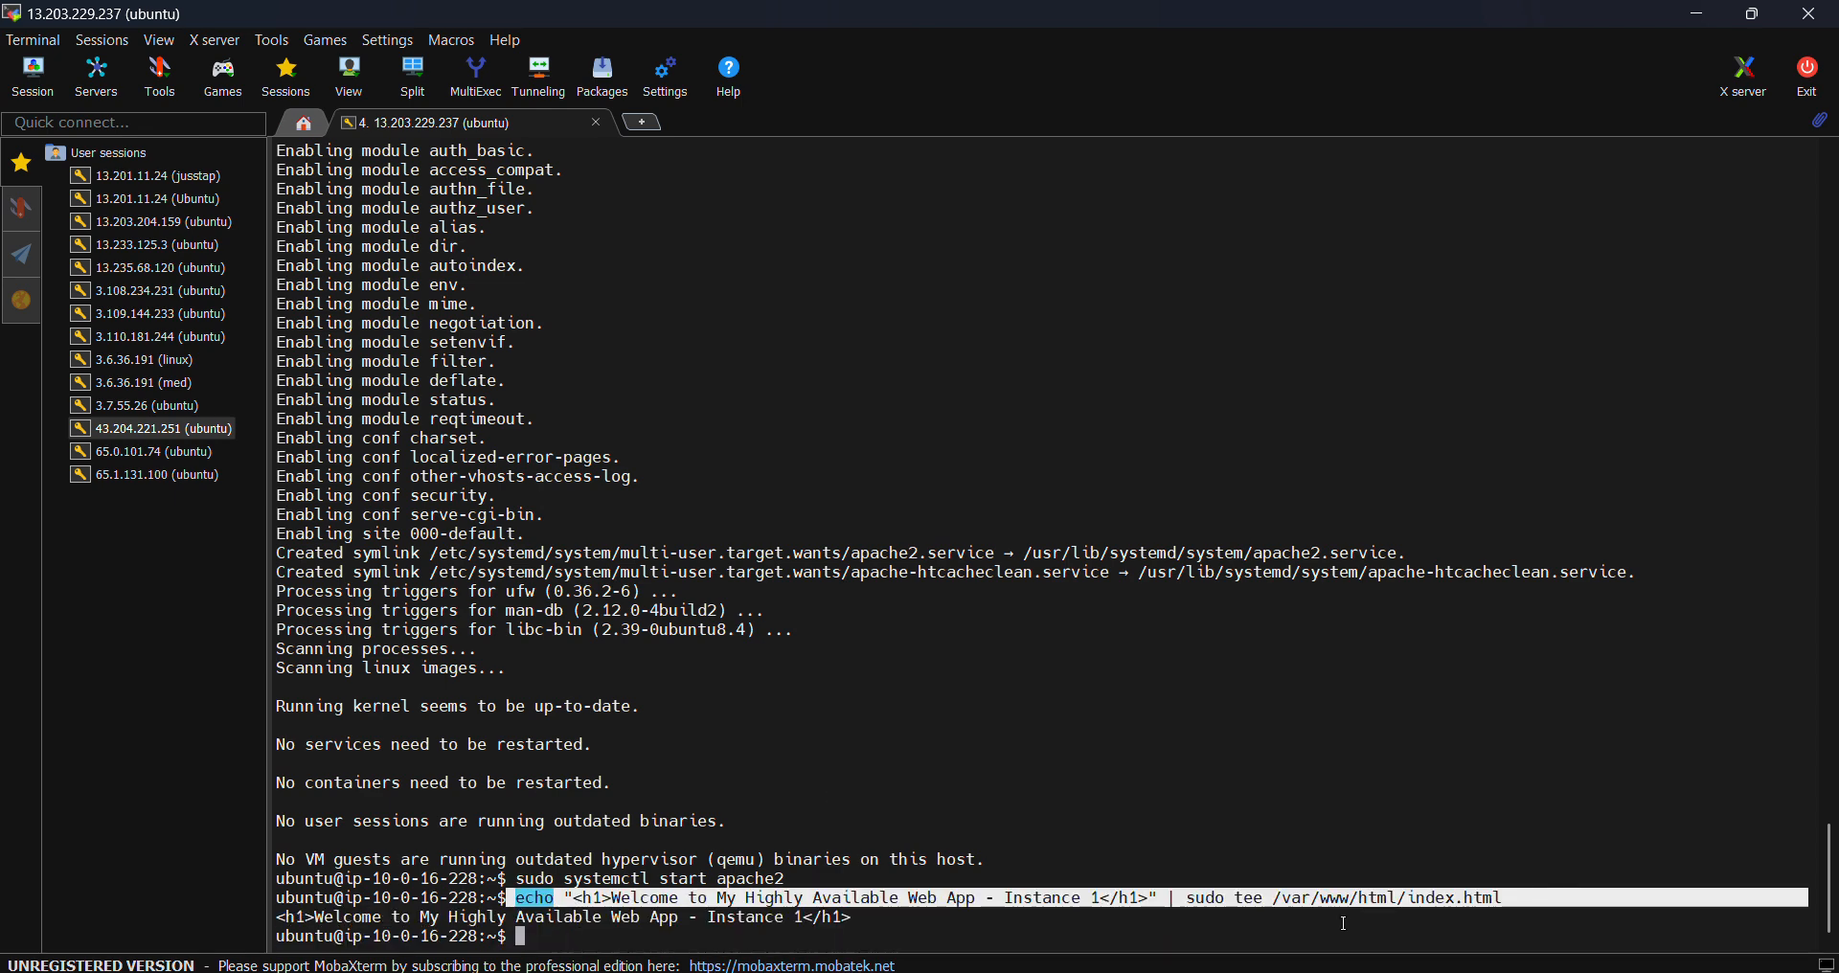
click(1339, 931)
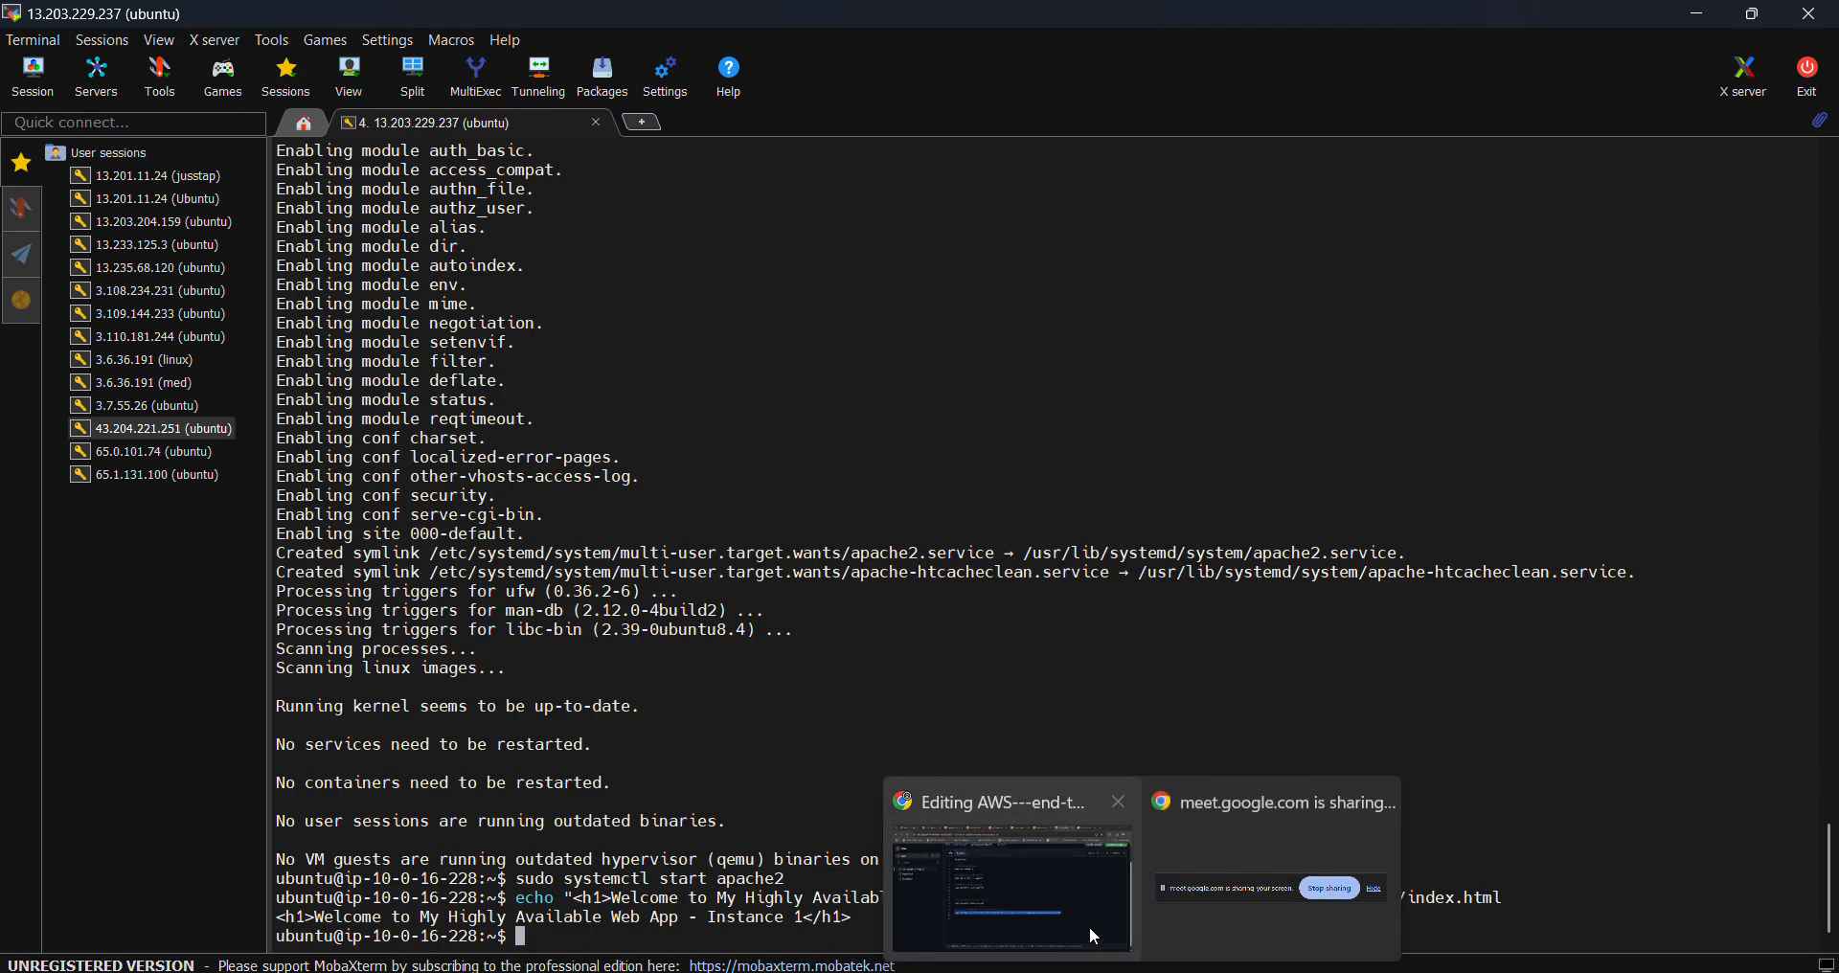
- Select all 18 lines of aws-instance-setup.sh in the GitHub editor, then return to the AWS launch page
click(1083, 918)
click(1134, 797)
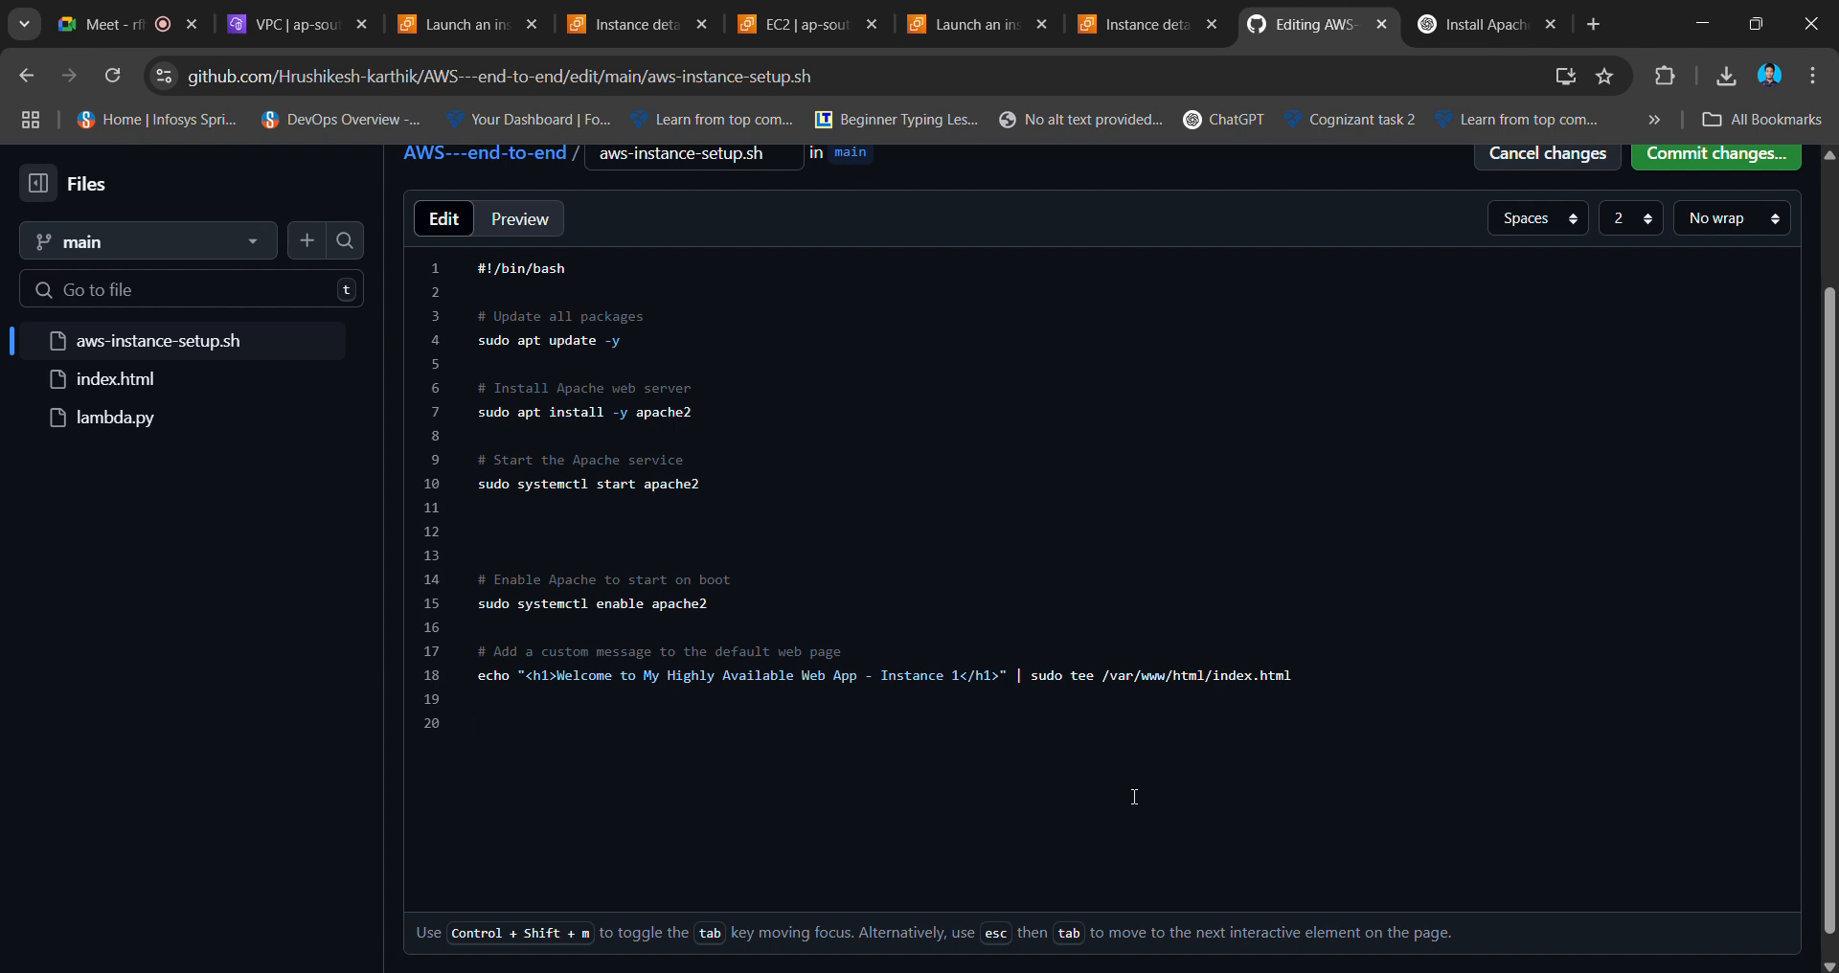
drag(1342, 681, 431, 230)
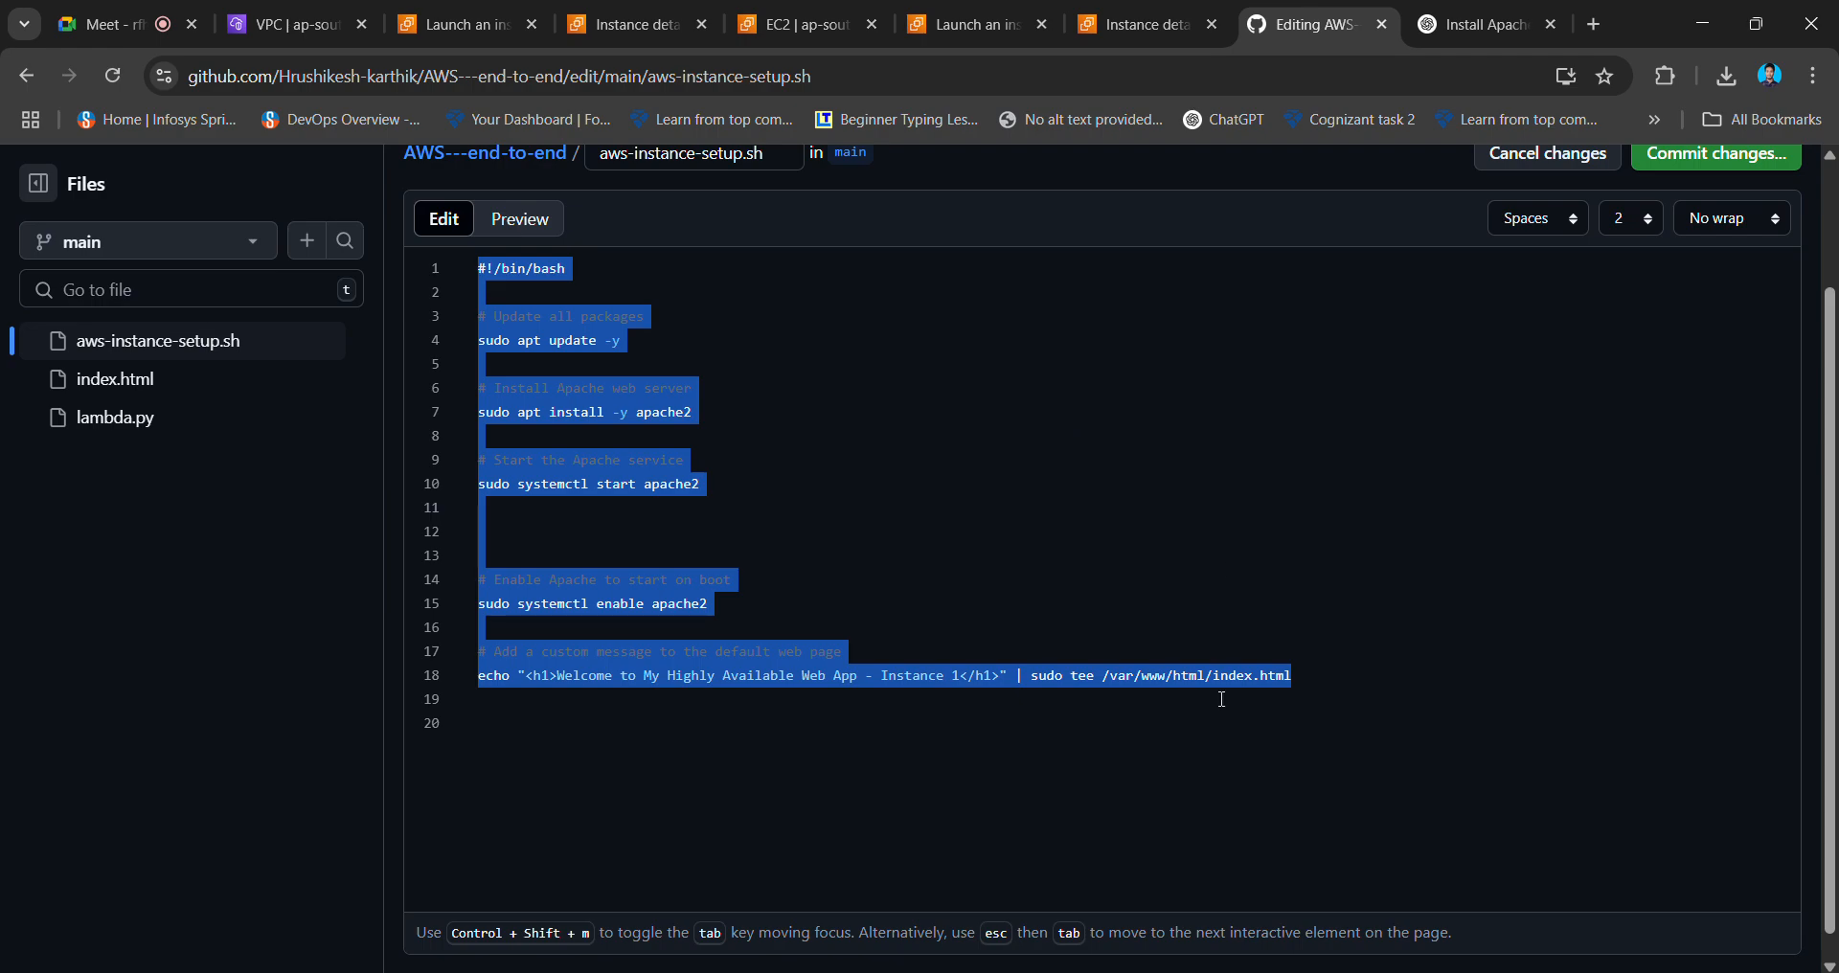
mouse_move(1142, 970)
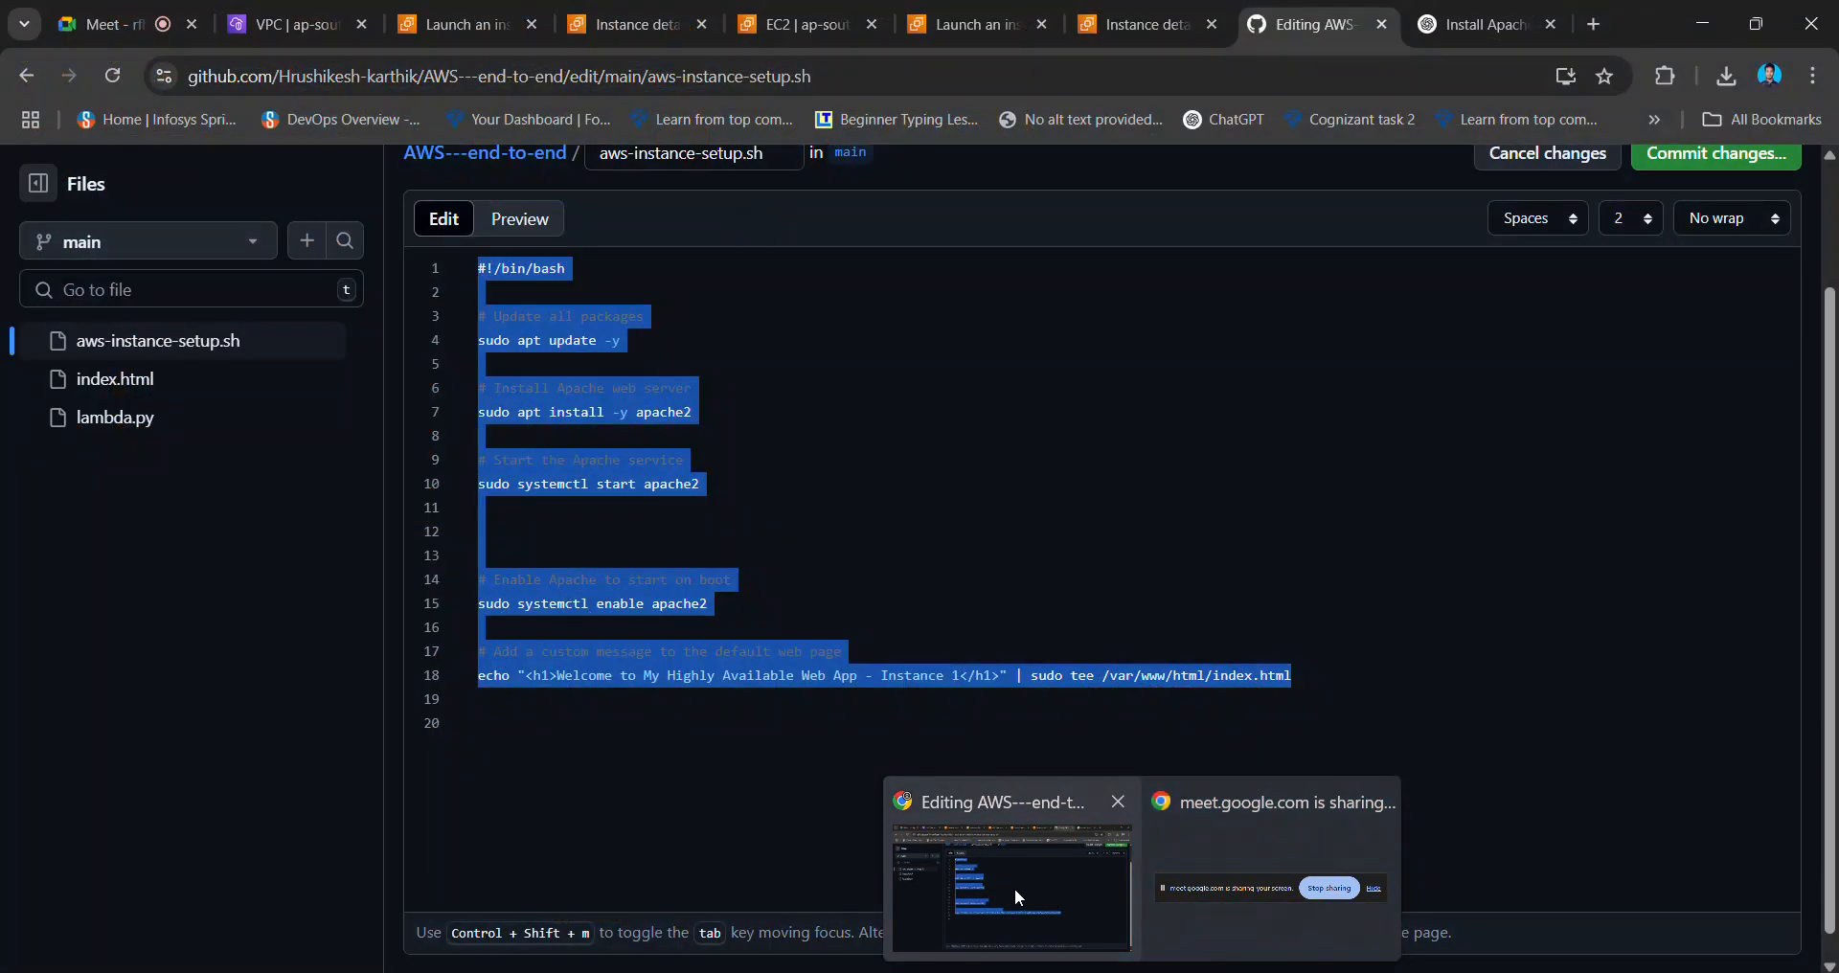
click(1014, 888)
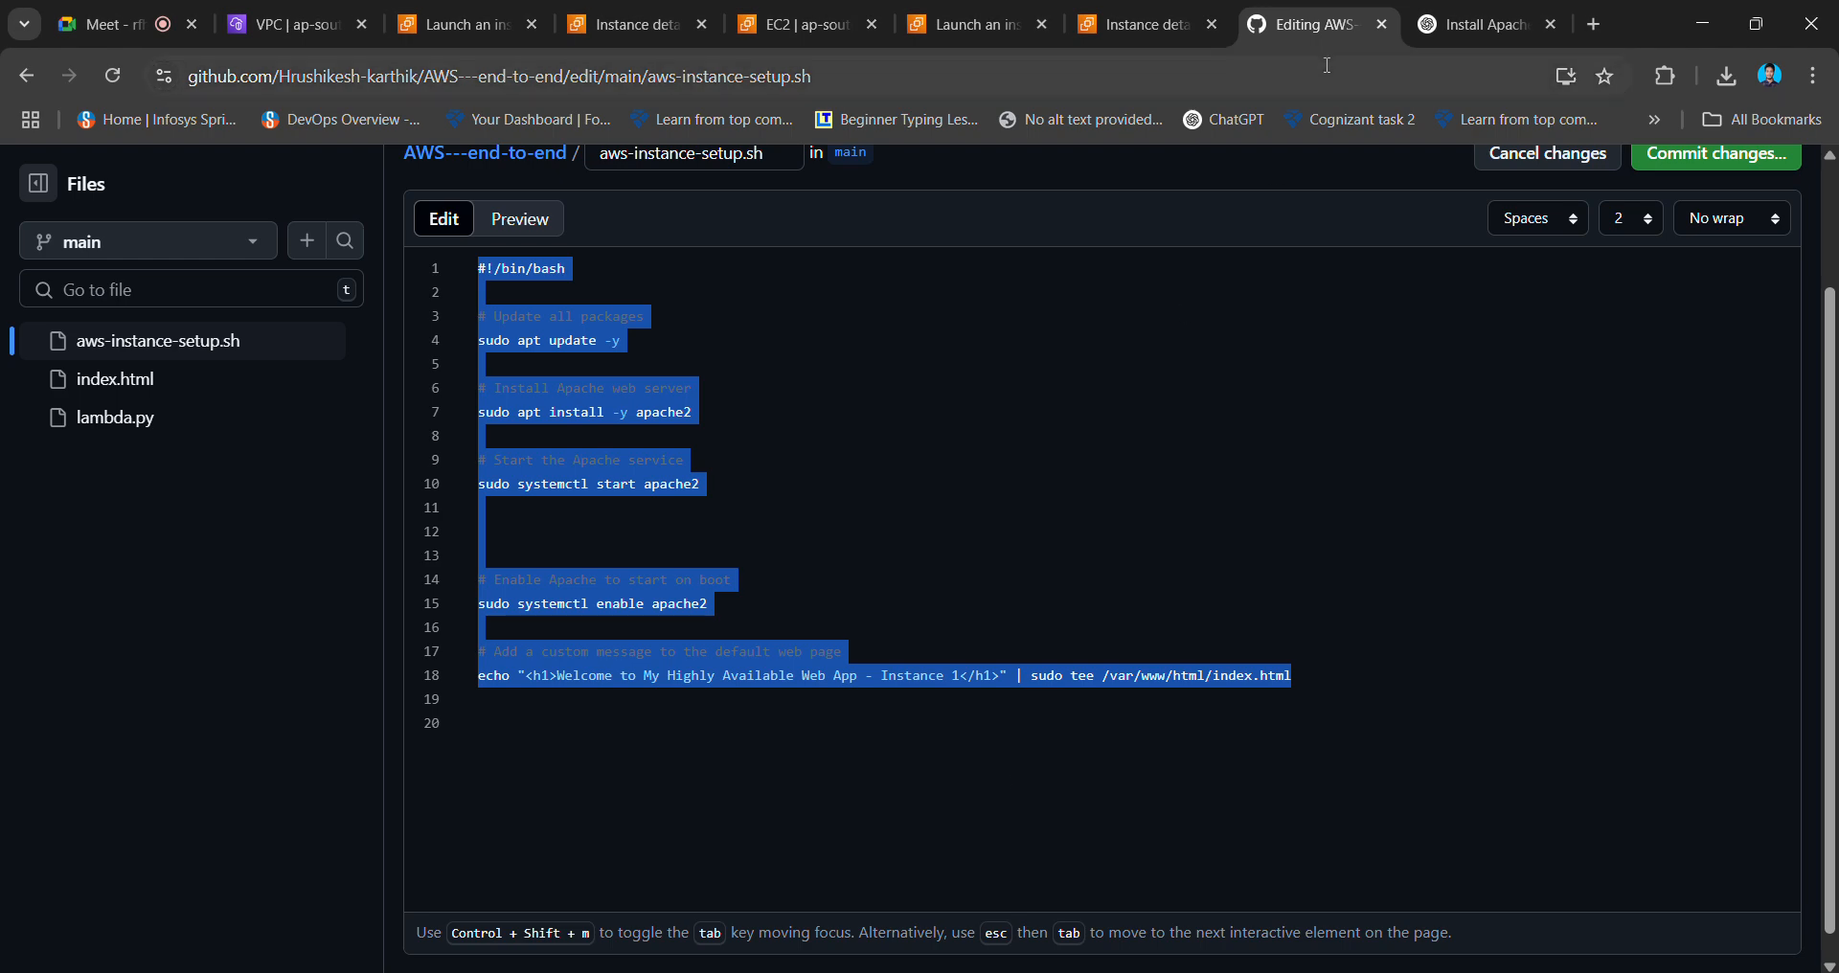
click(474, 21)
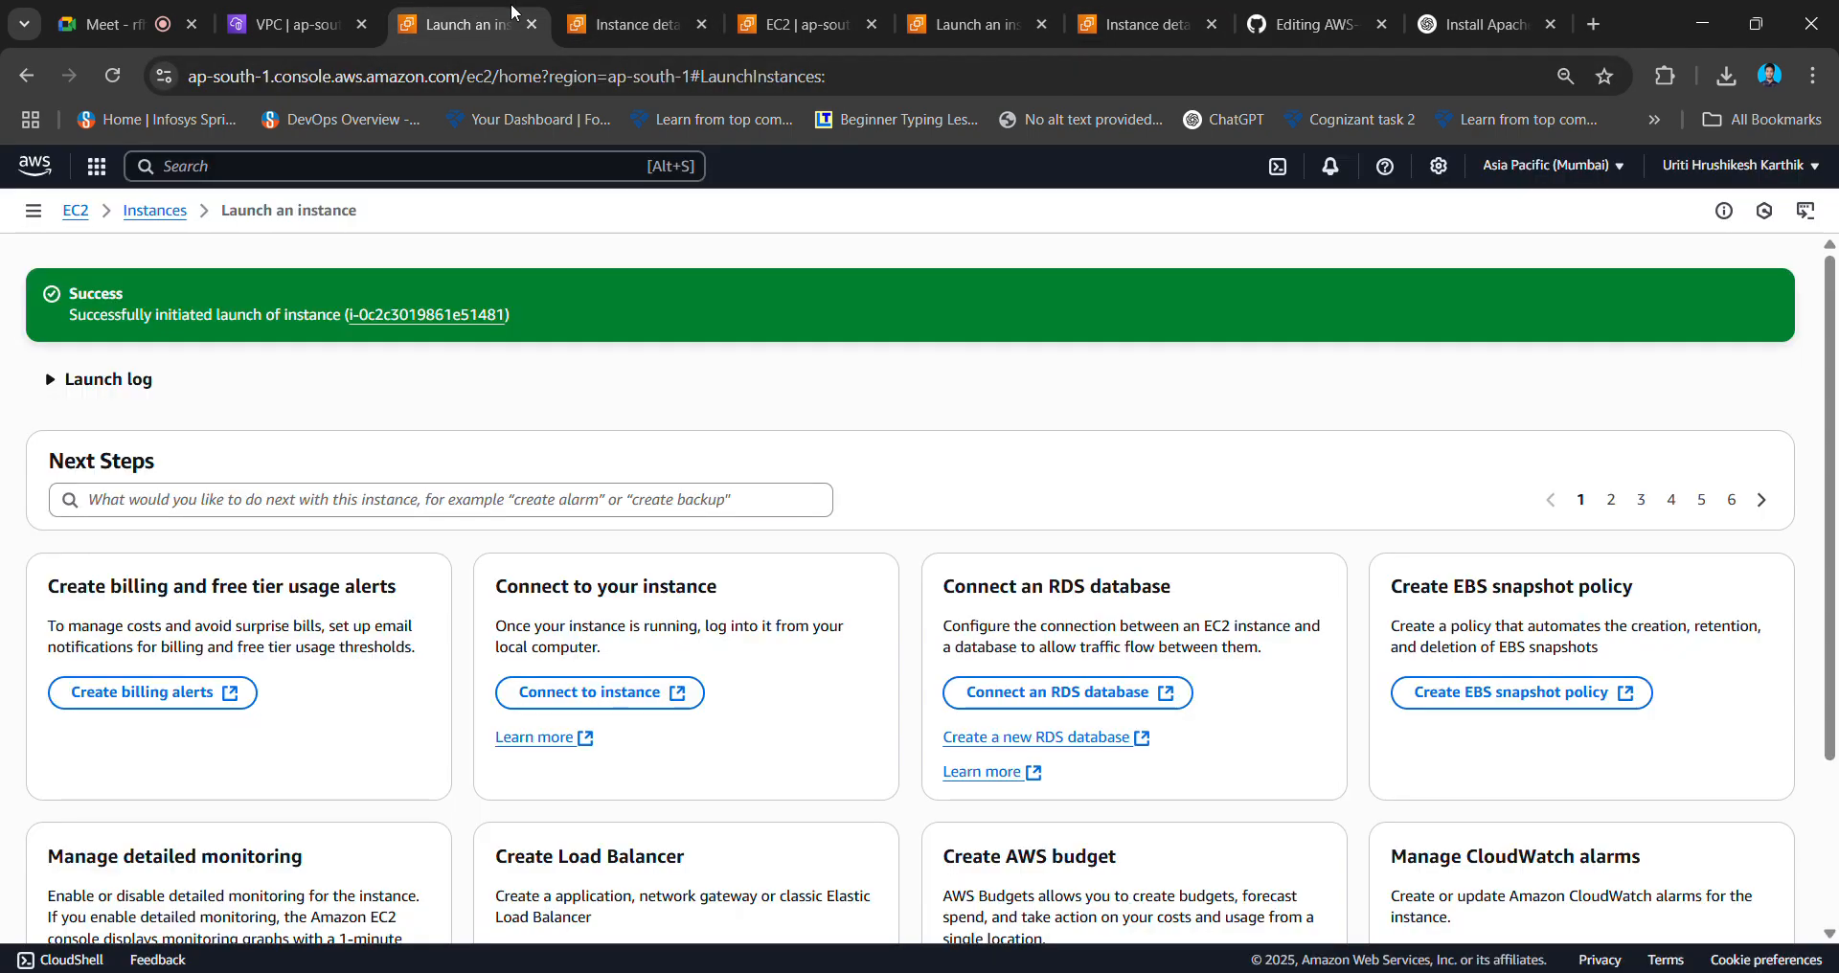
- Open instance1 from the EC2 instances list and copy its public IPv4 address 13.201.5.222
click(599, 21)
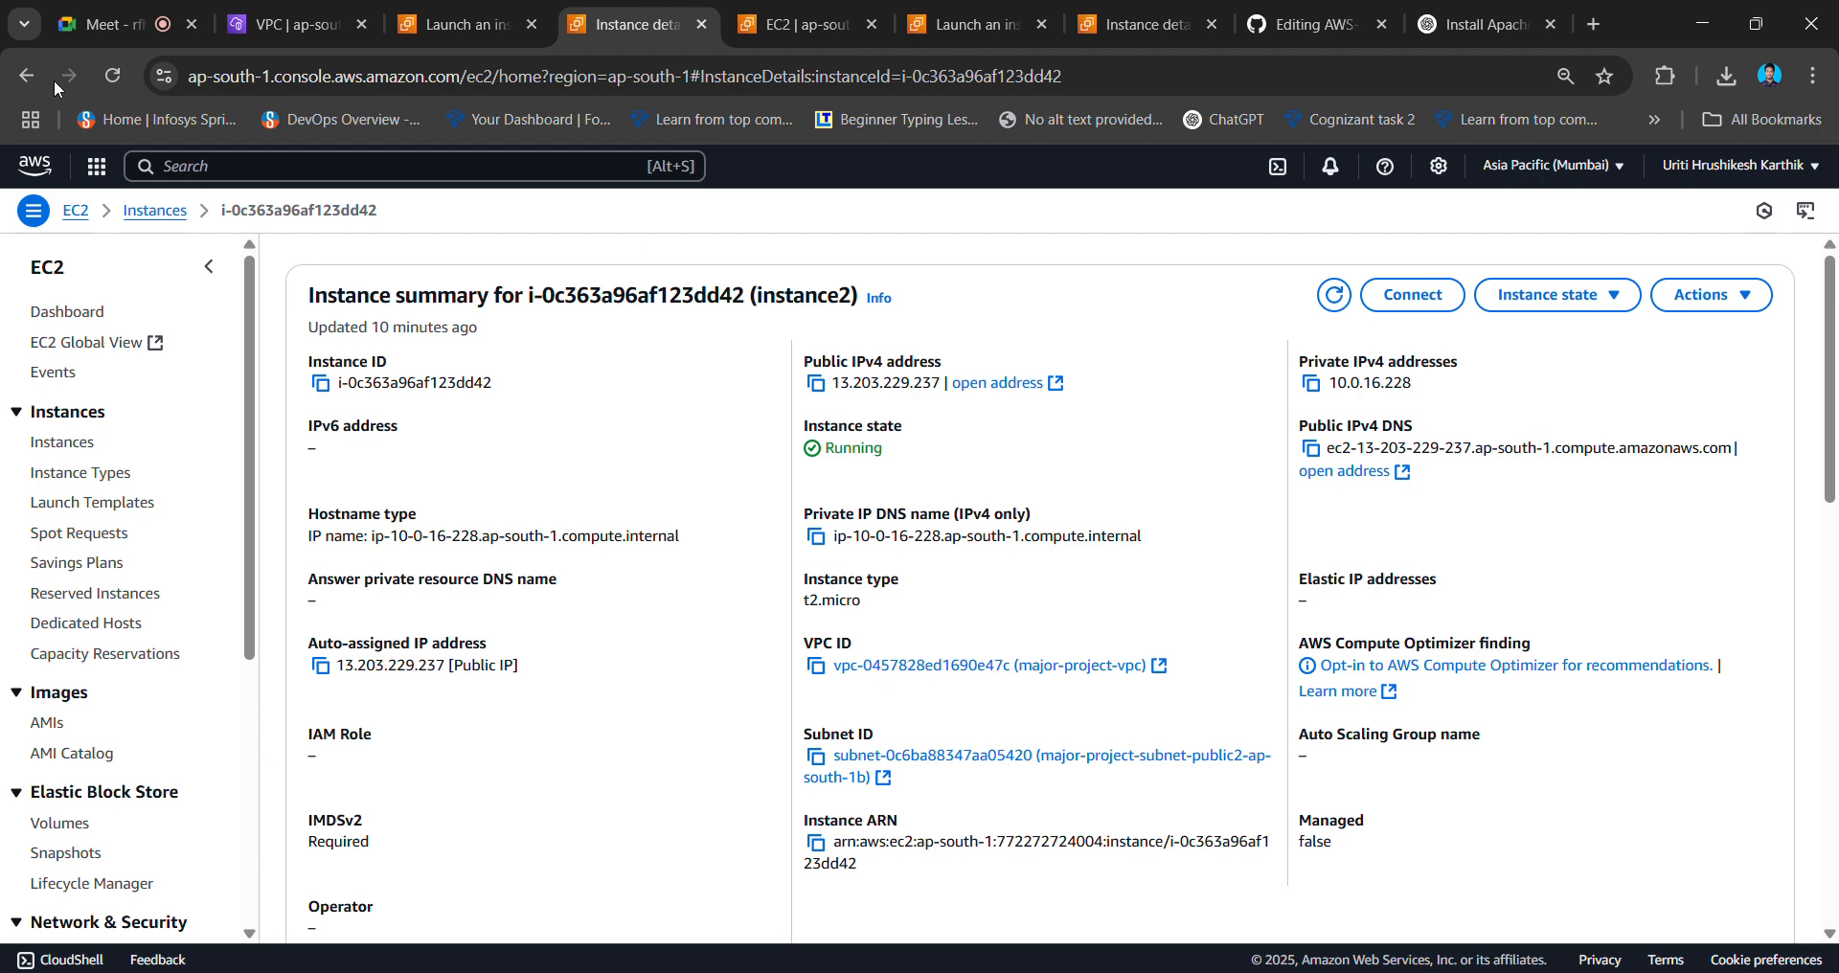
click(136, 212)
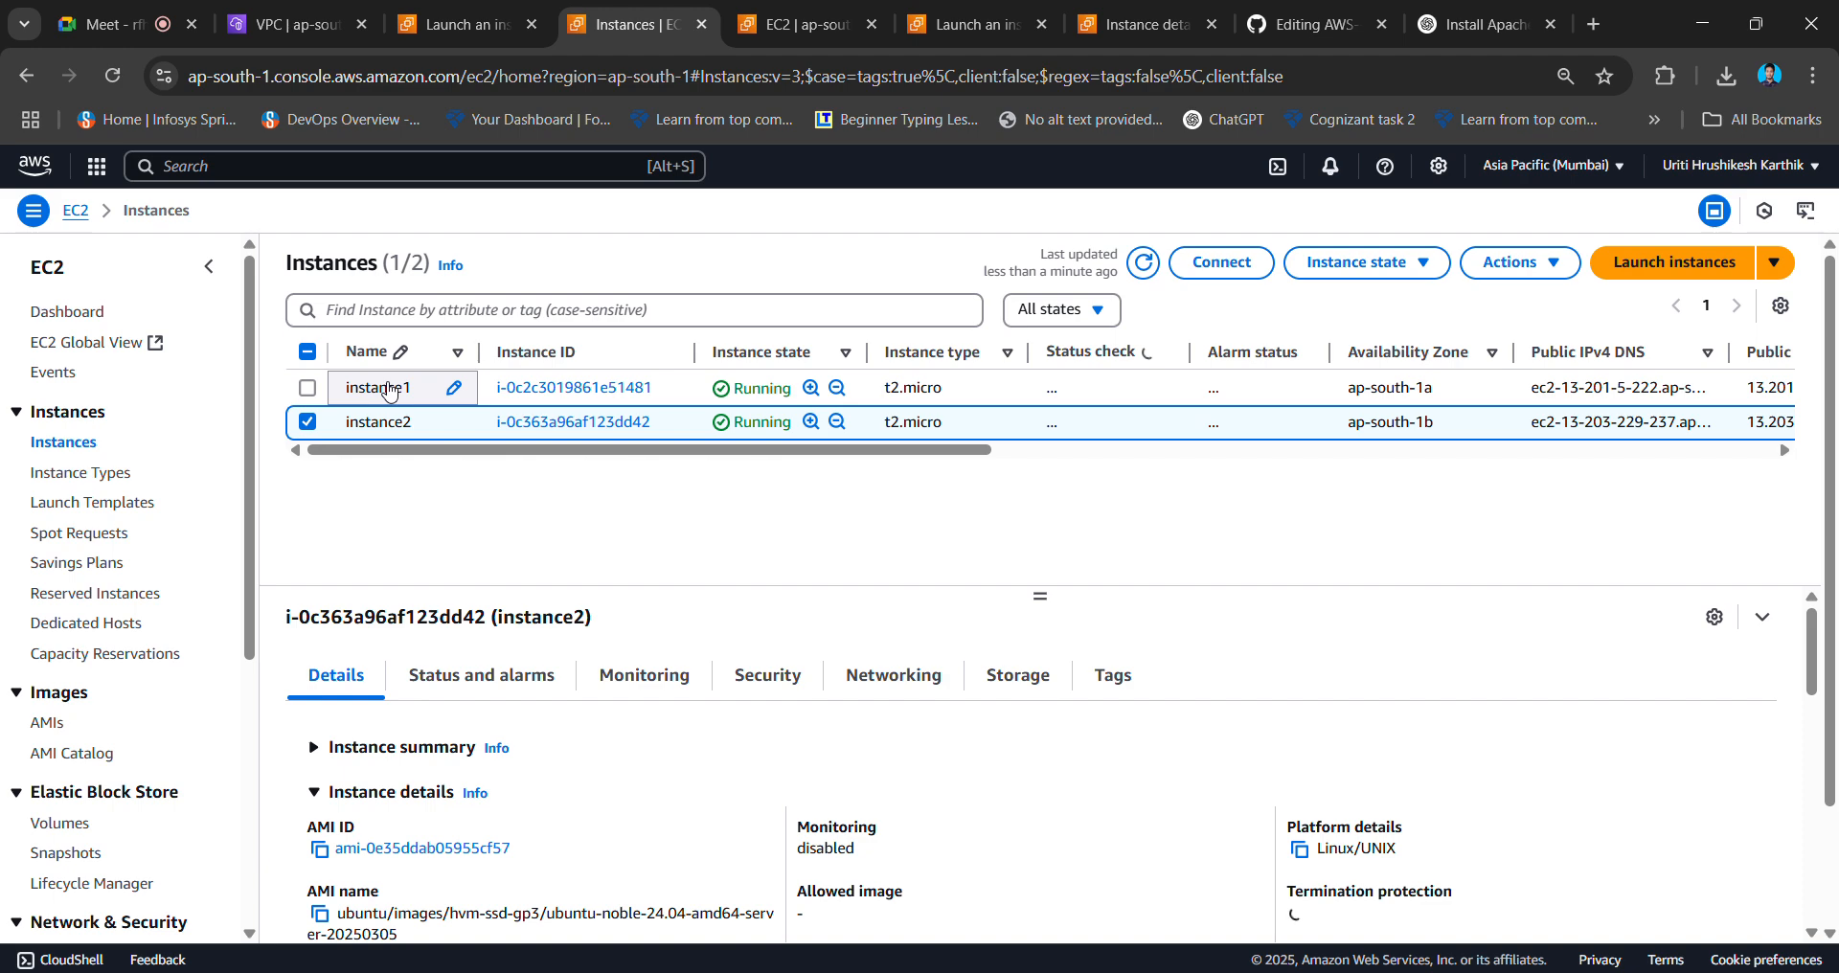
click(573, 387)
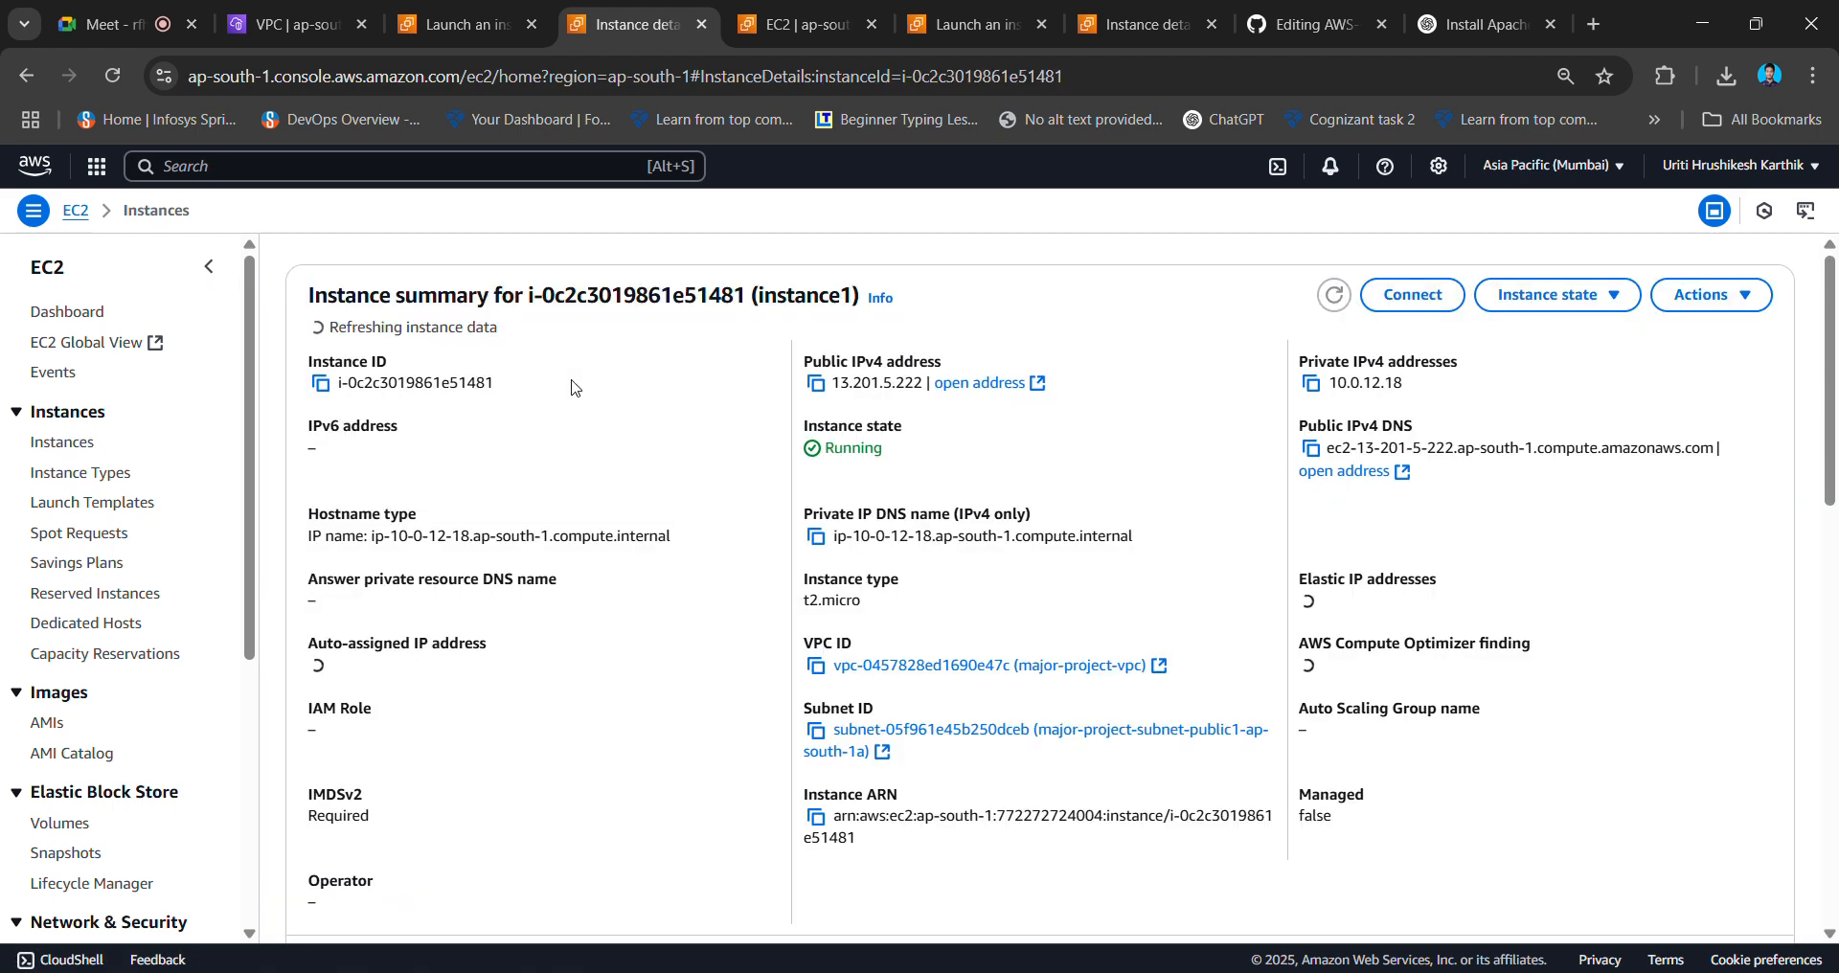
click(815, 383)
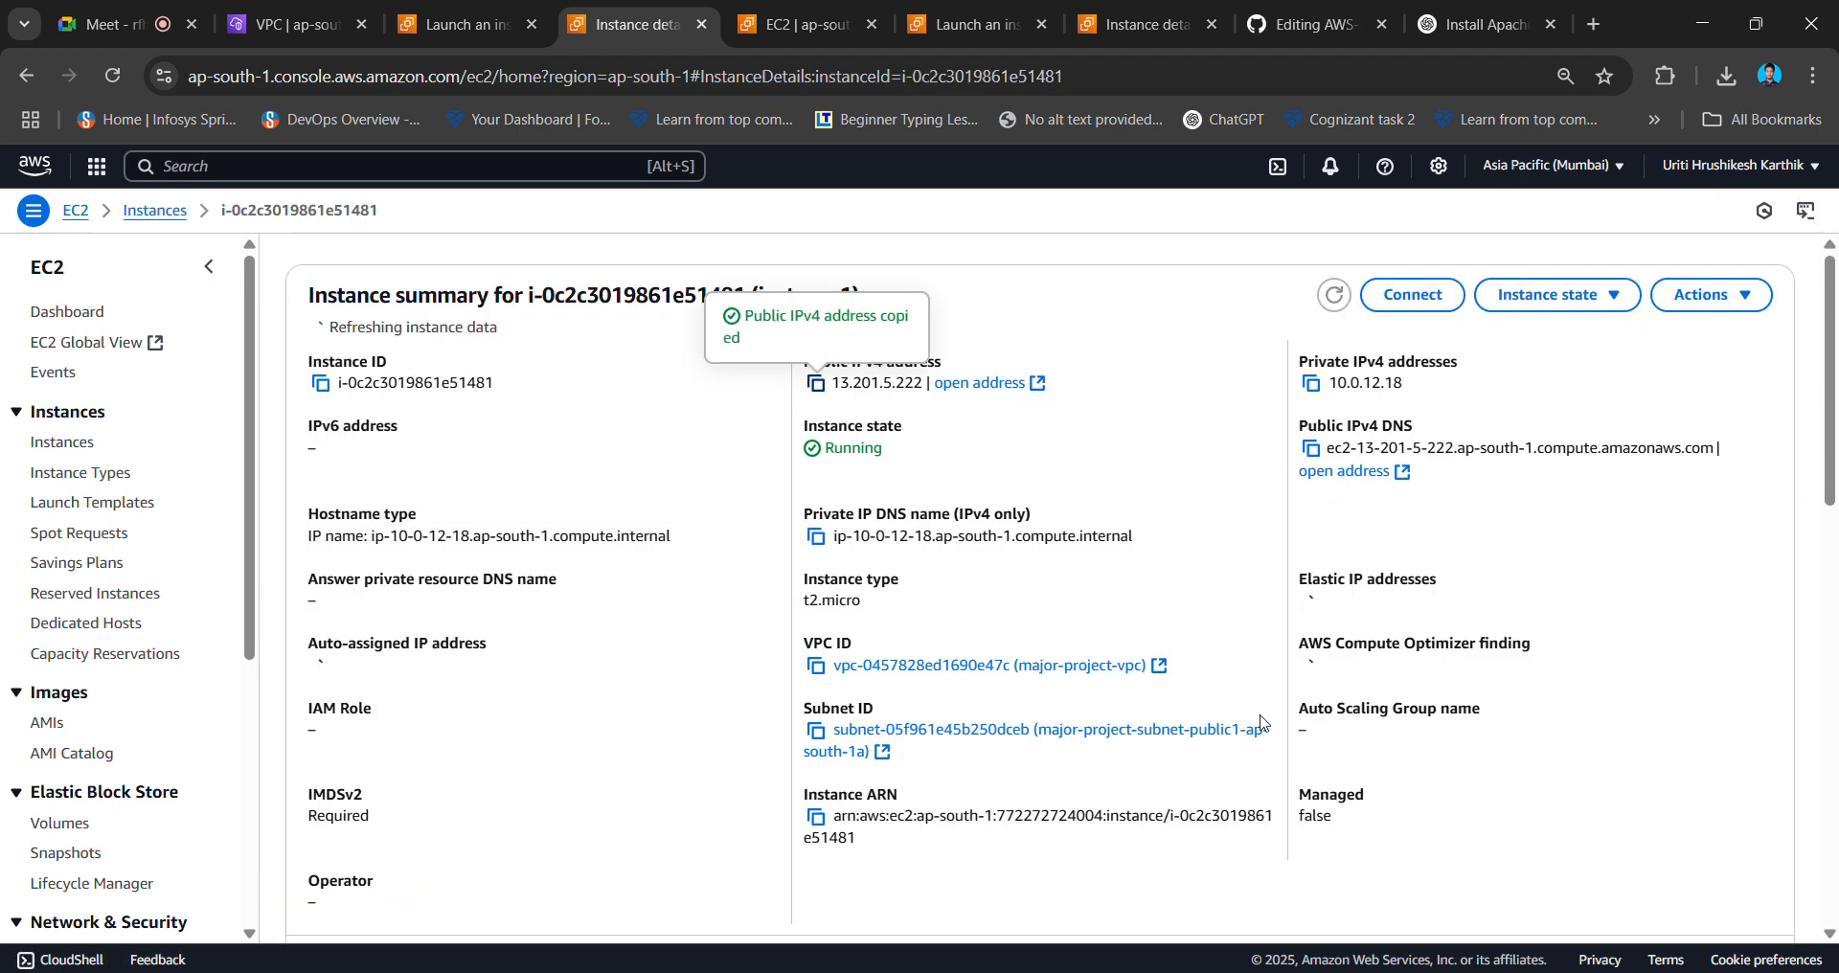
key(alt+Tab)
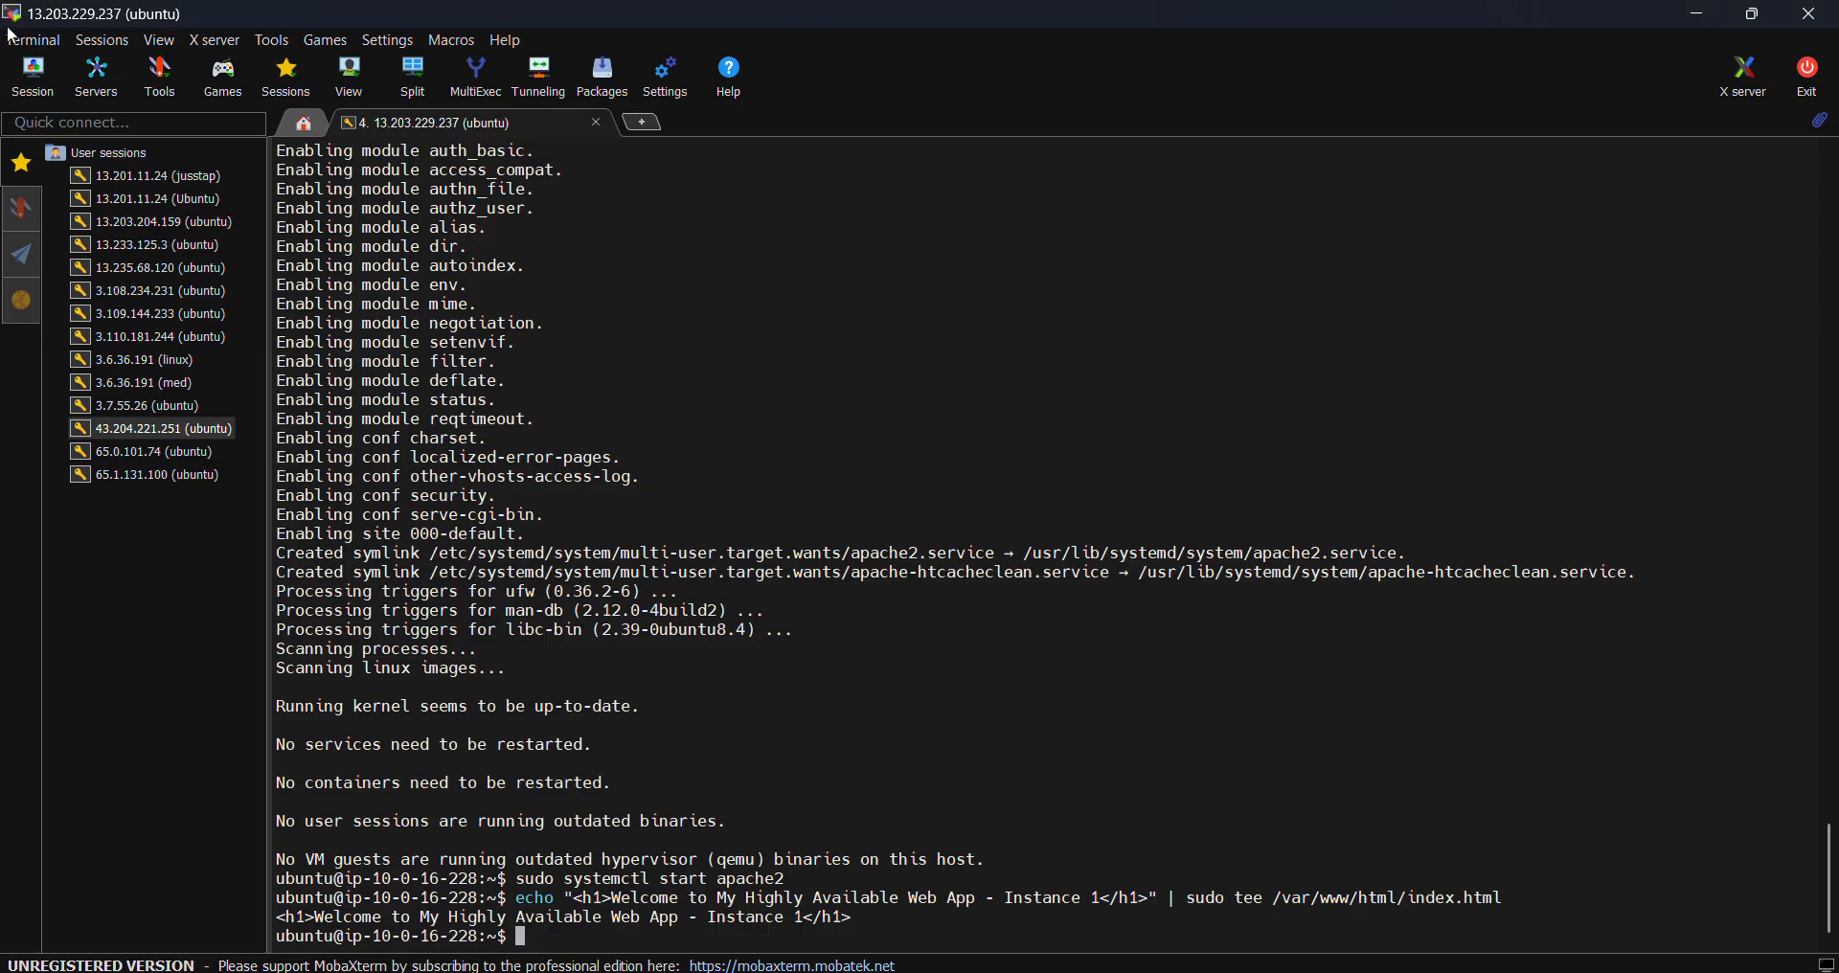
- Start a new SSH session to the pasted host 13.201.5.222 with username ubuntu
click(34, 67)
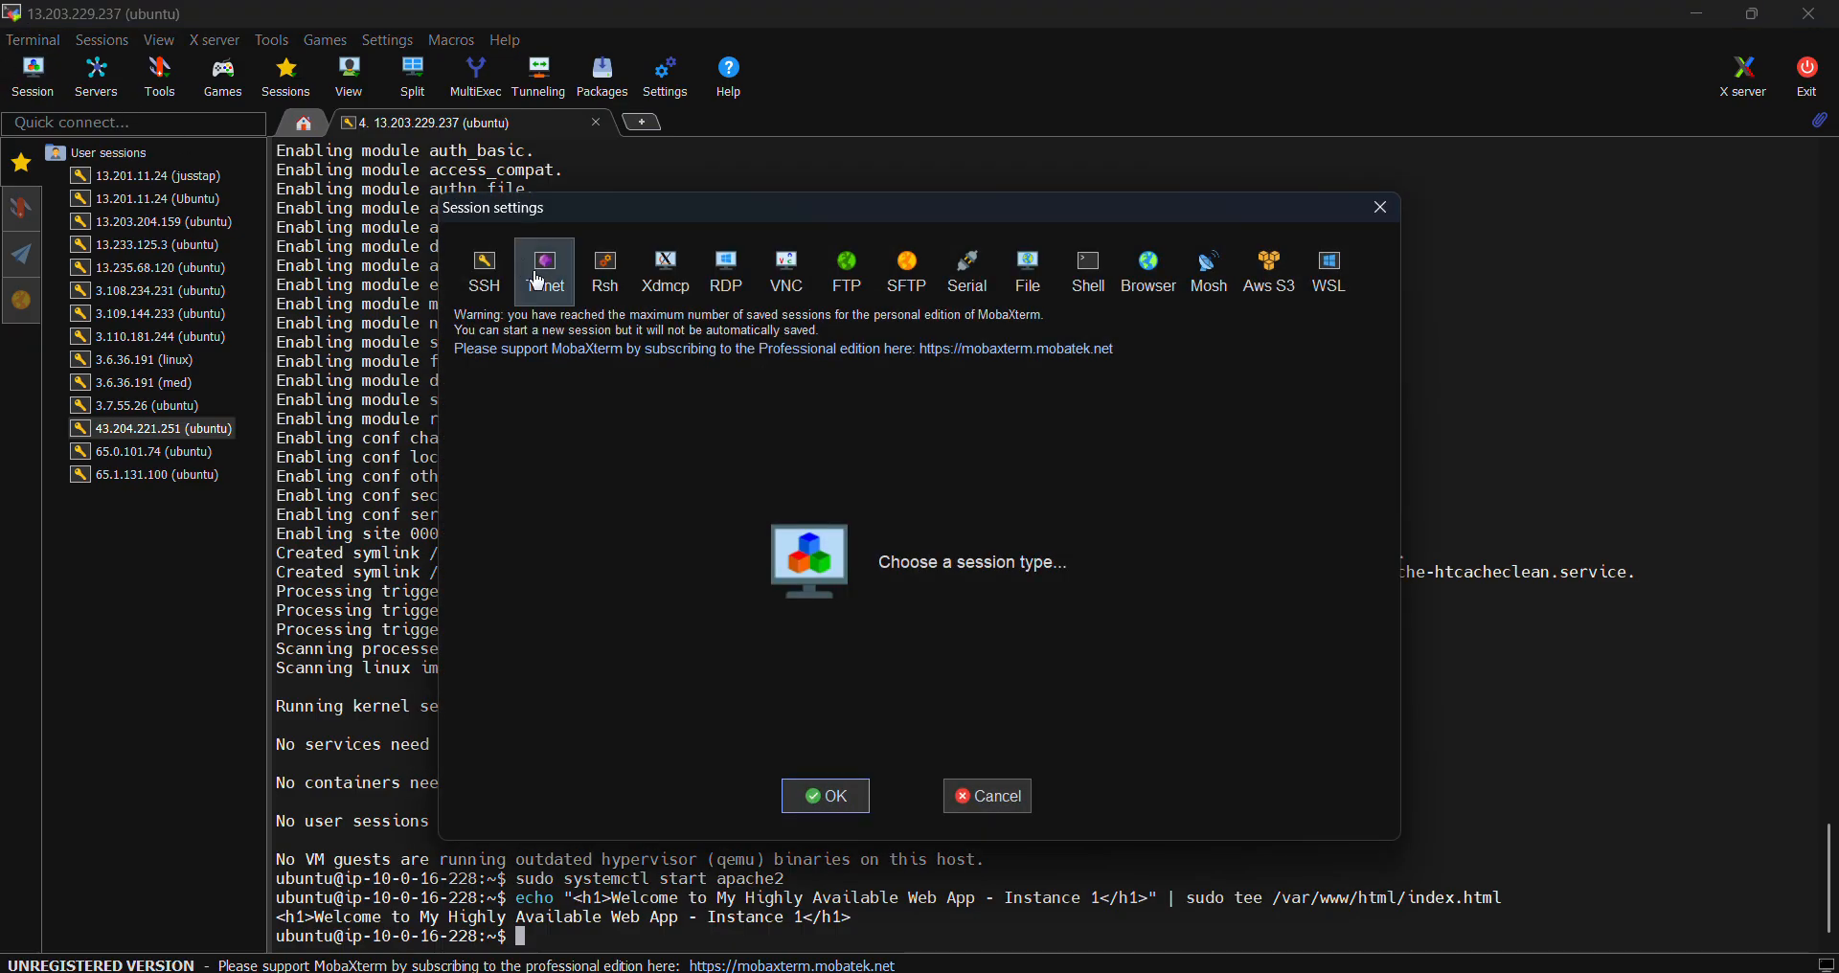
click(486, 288)
key(ctrl+v)
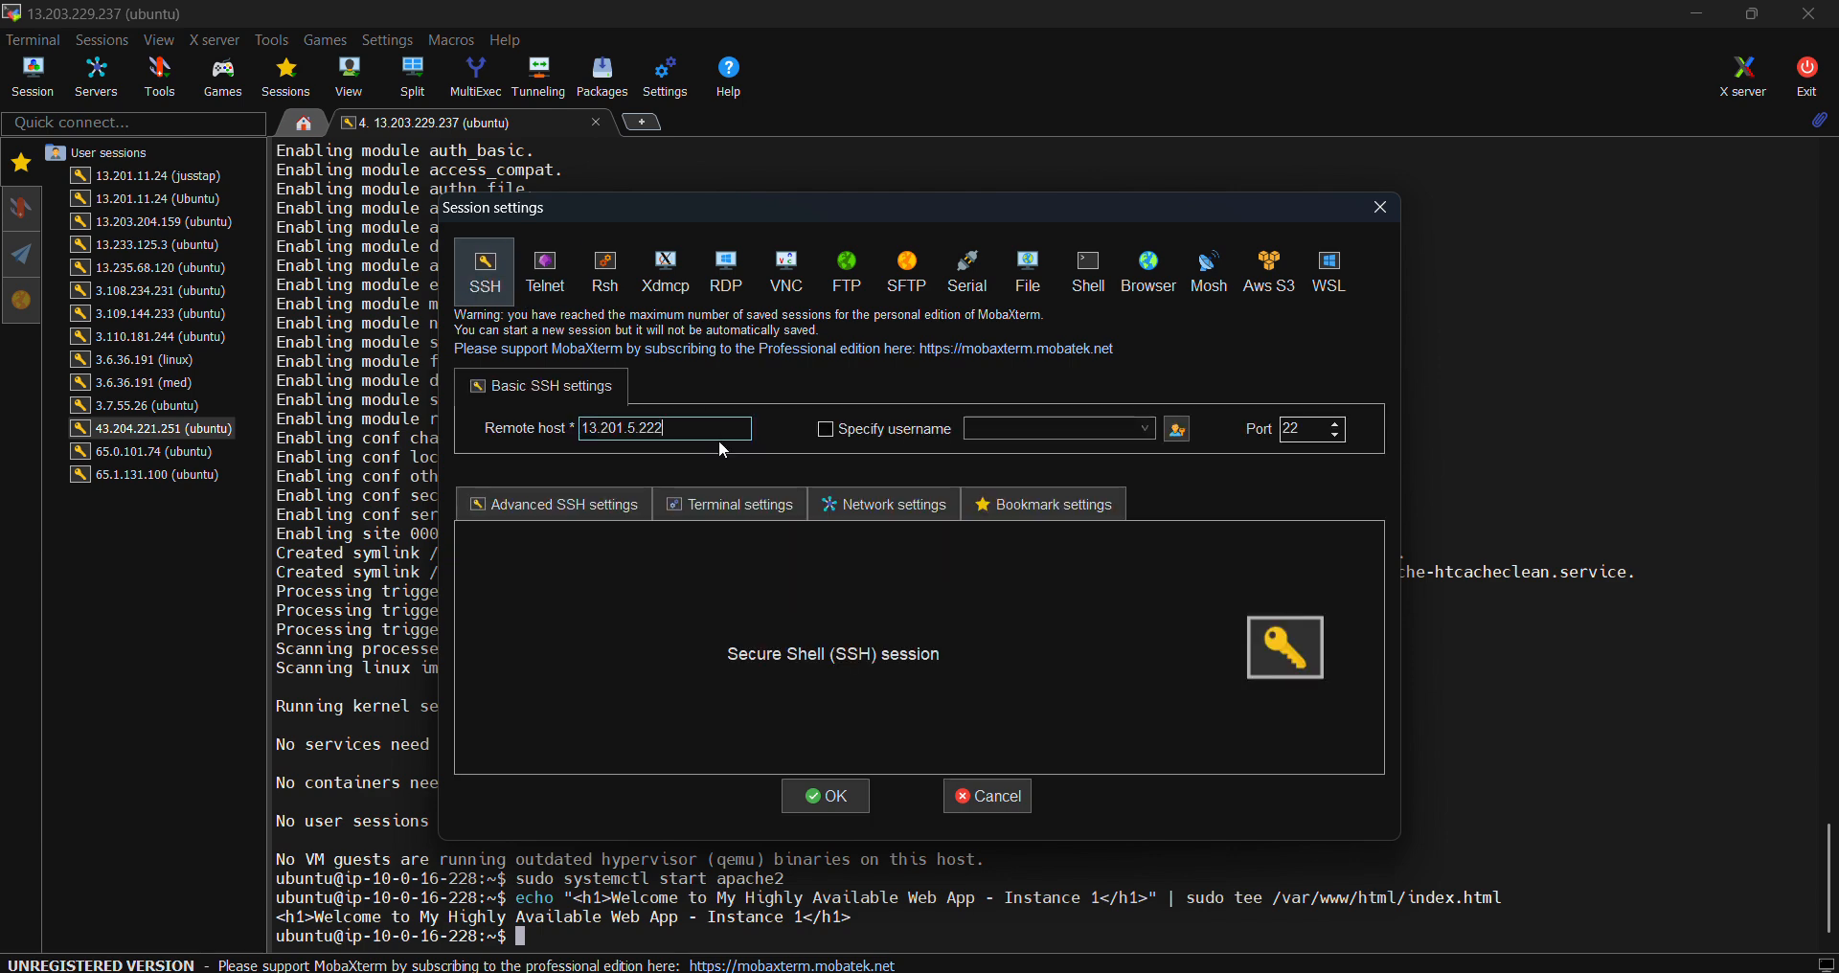
click(830, 436)
click(830, 433)
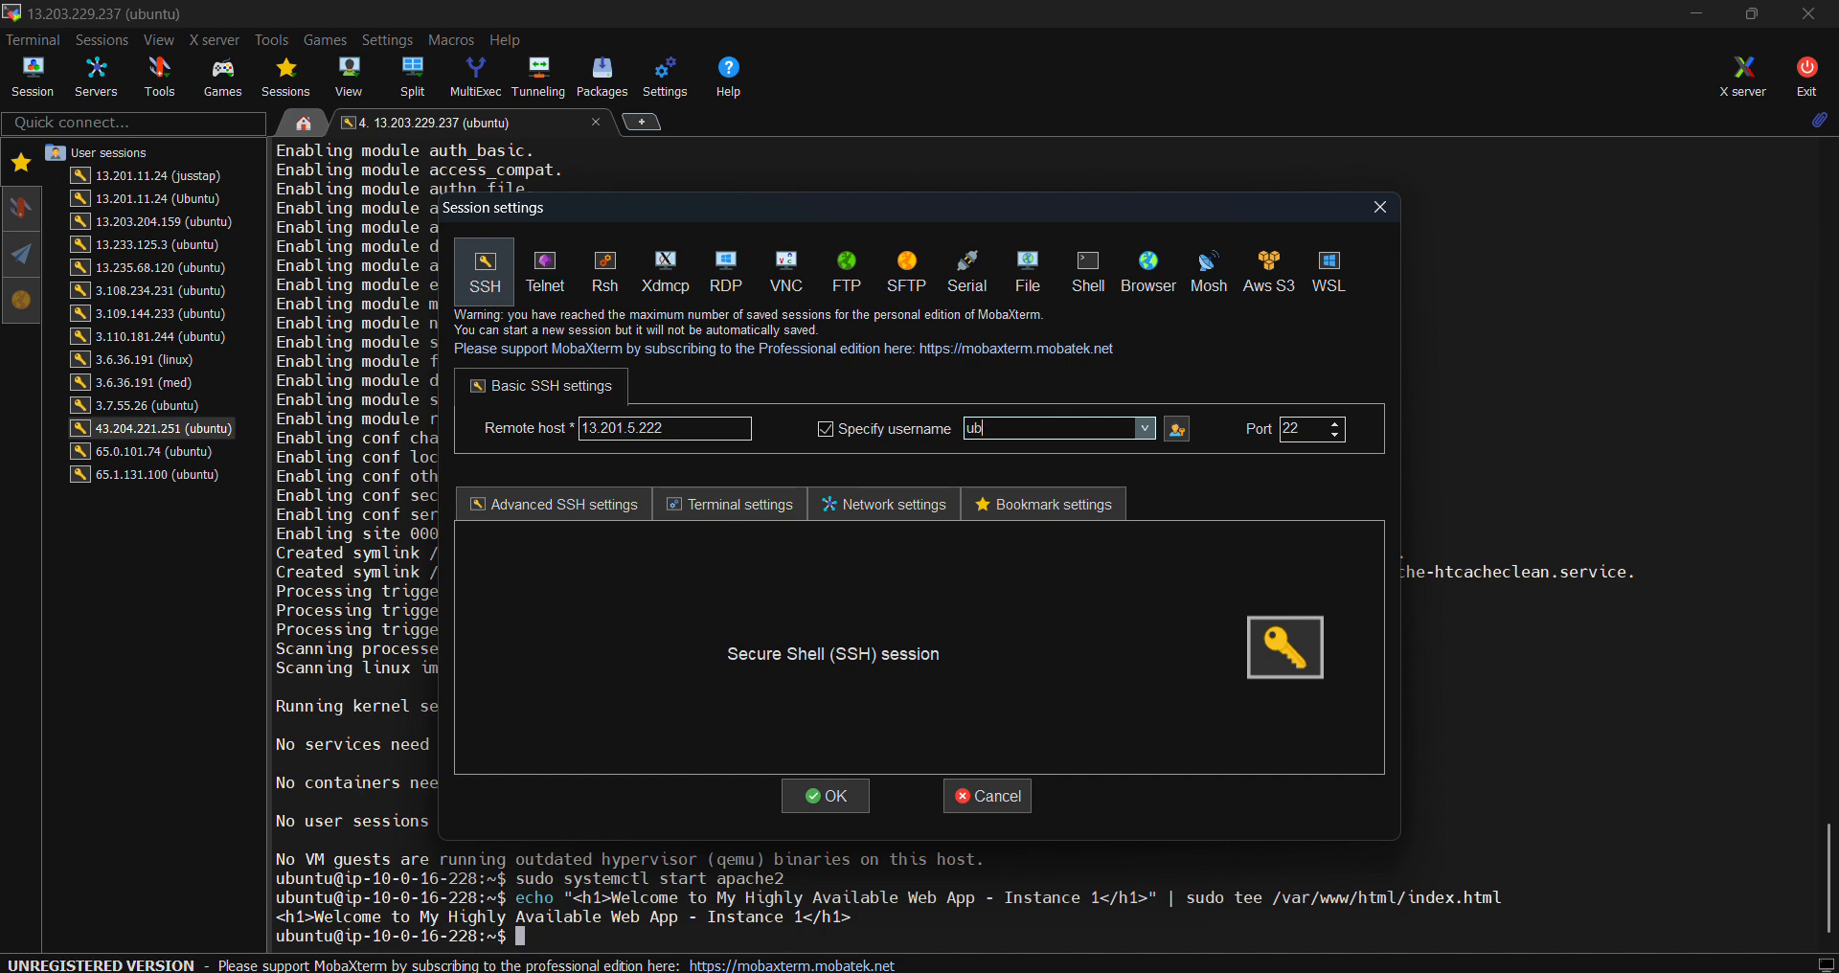
text(ubuntu)
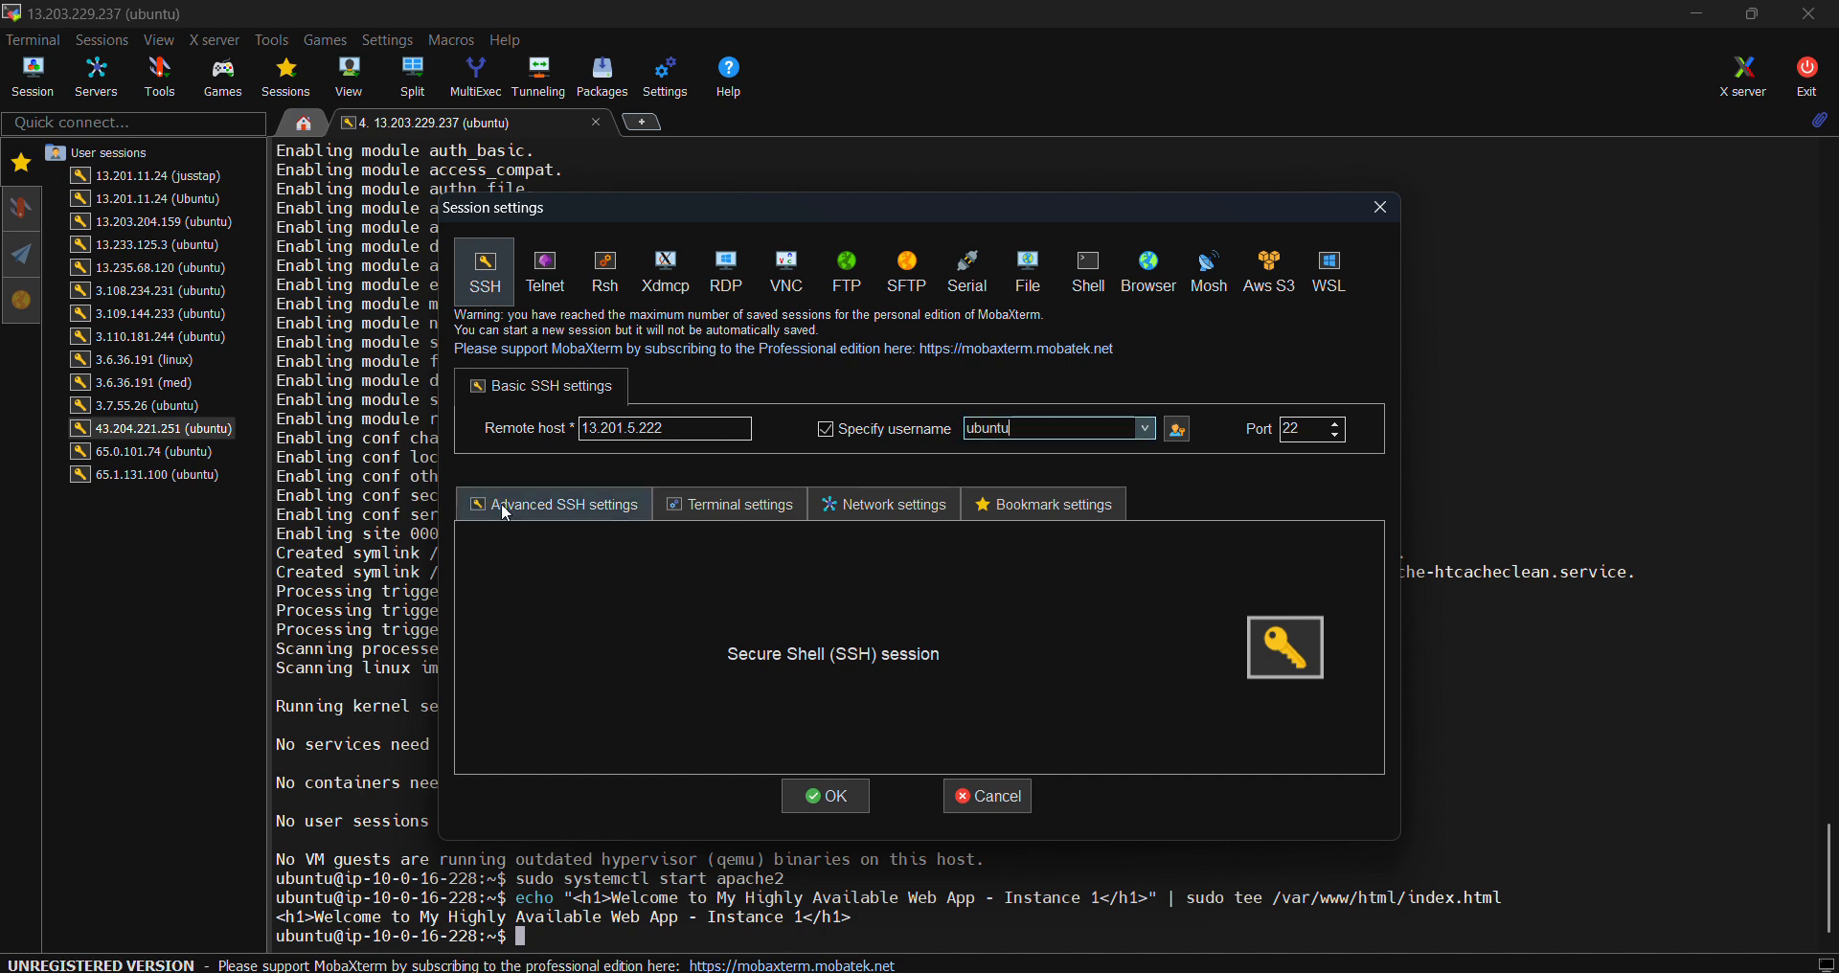
- Use the vpc_test.pem private key, connect, and list the home folder with ls
click(502, 503)
click(543, 706)
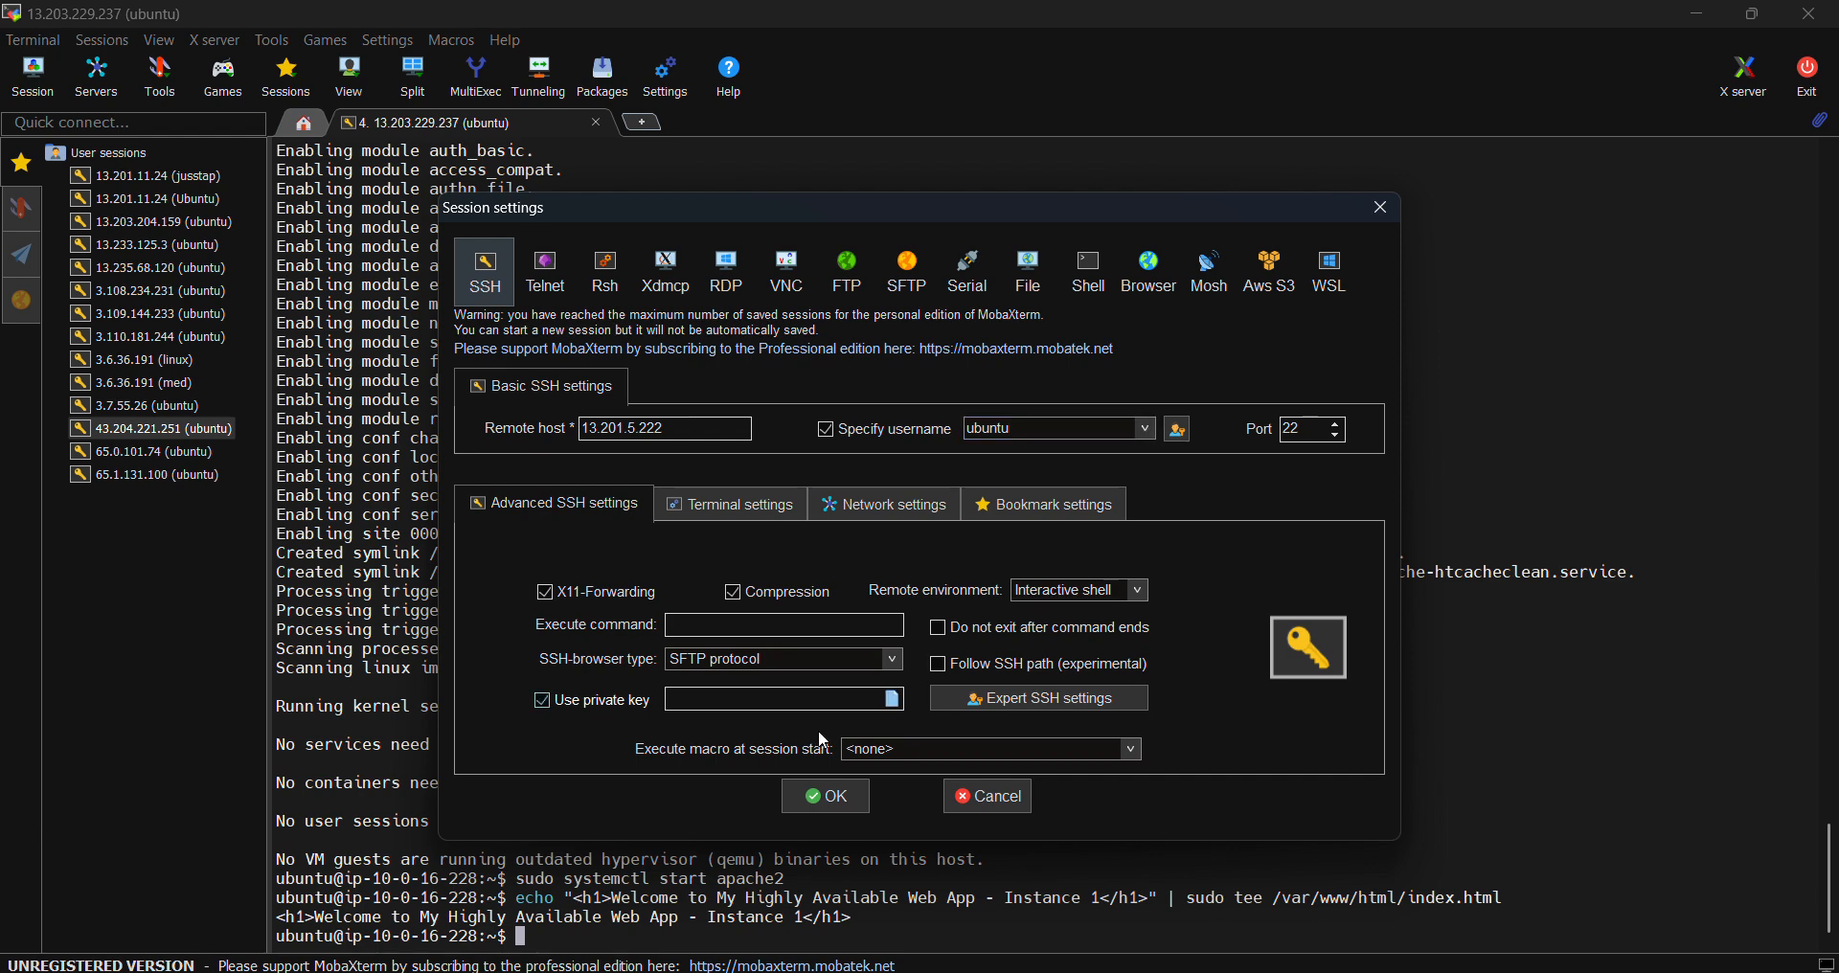
click(895, 701)
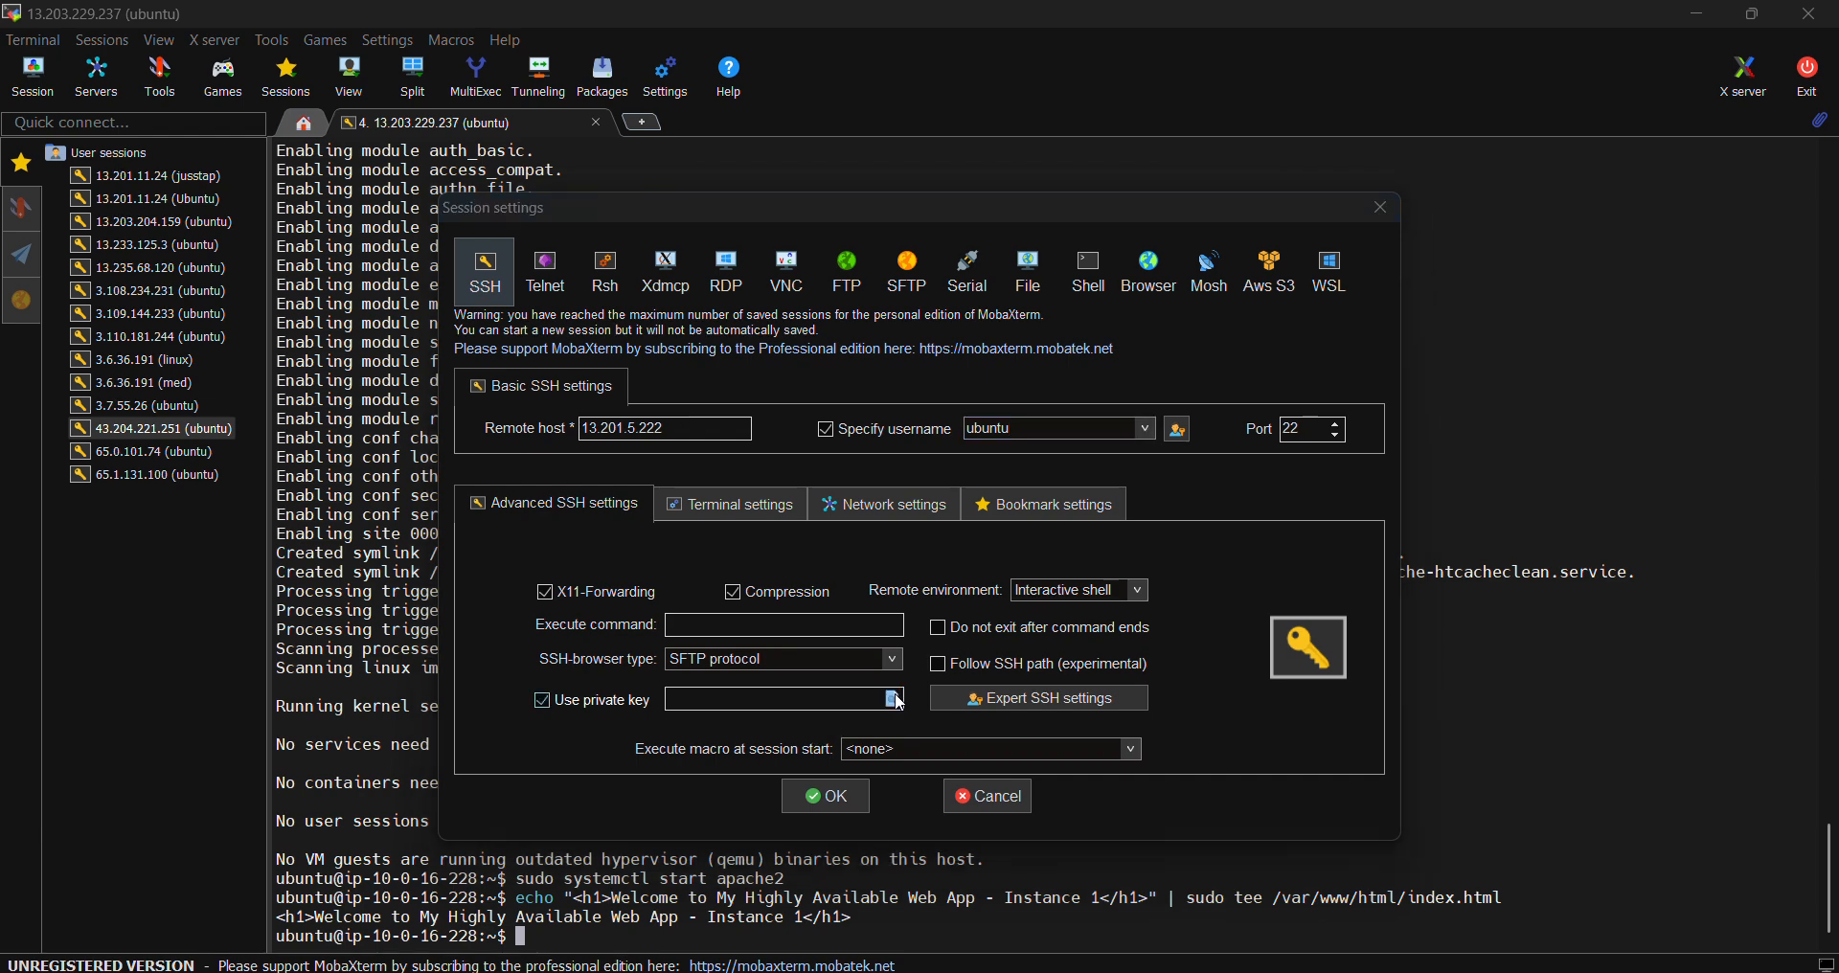
click(772, 451)
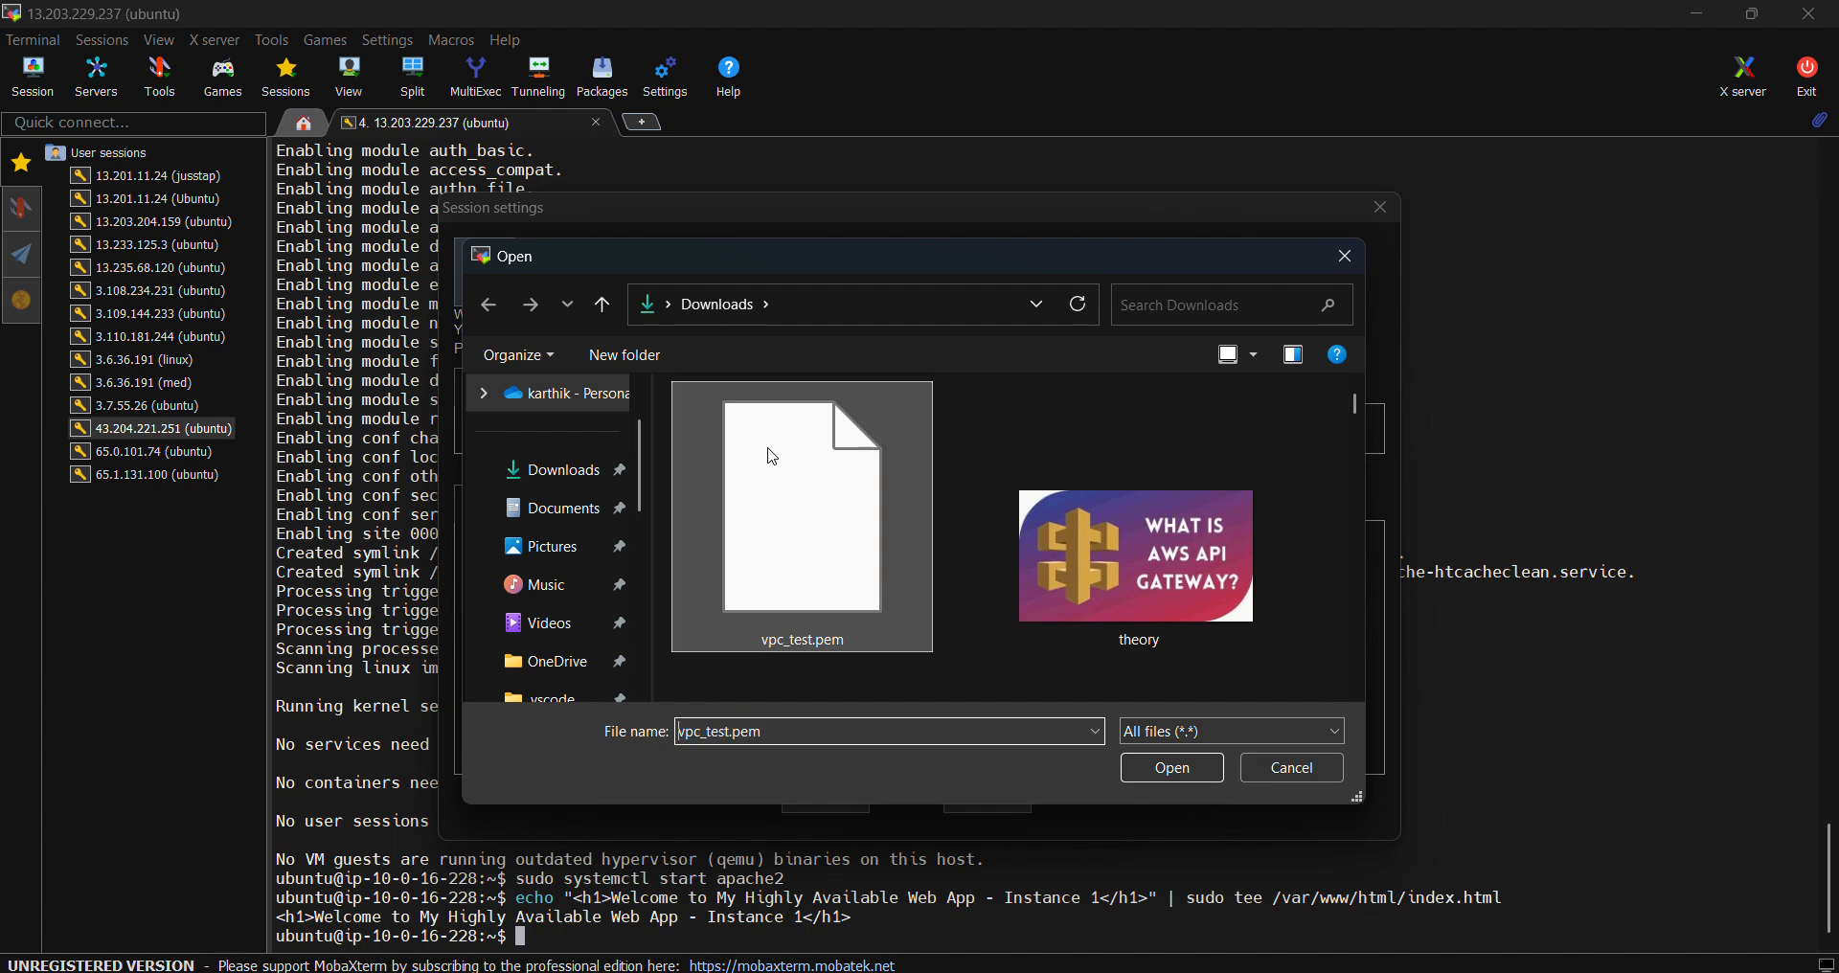
click(1172, 773)
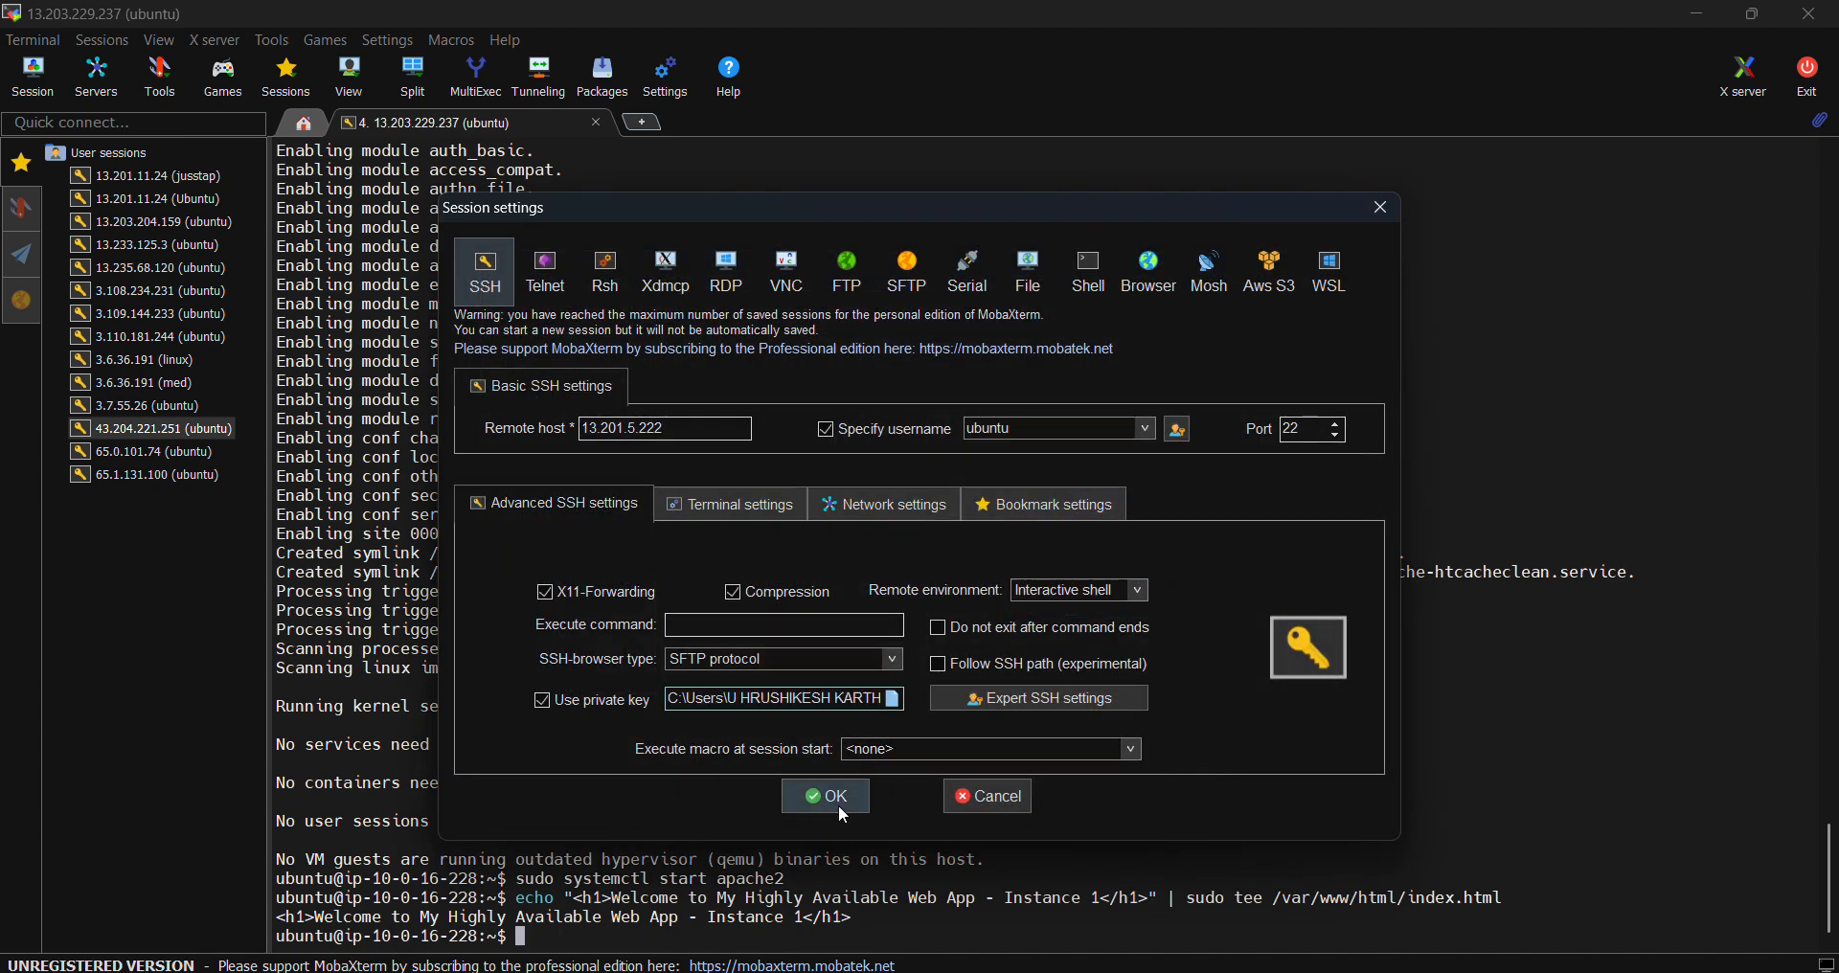
click(838, 804)
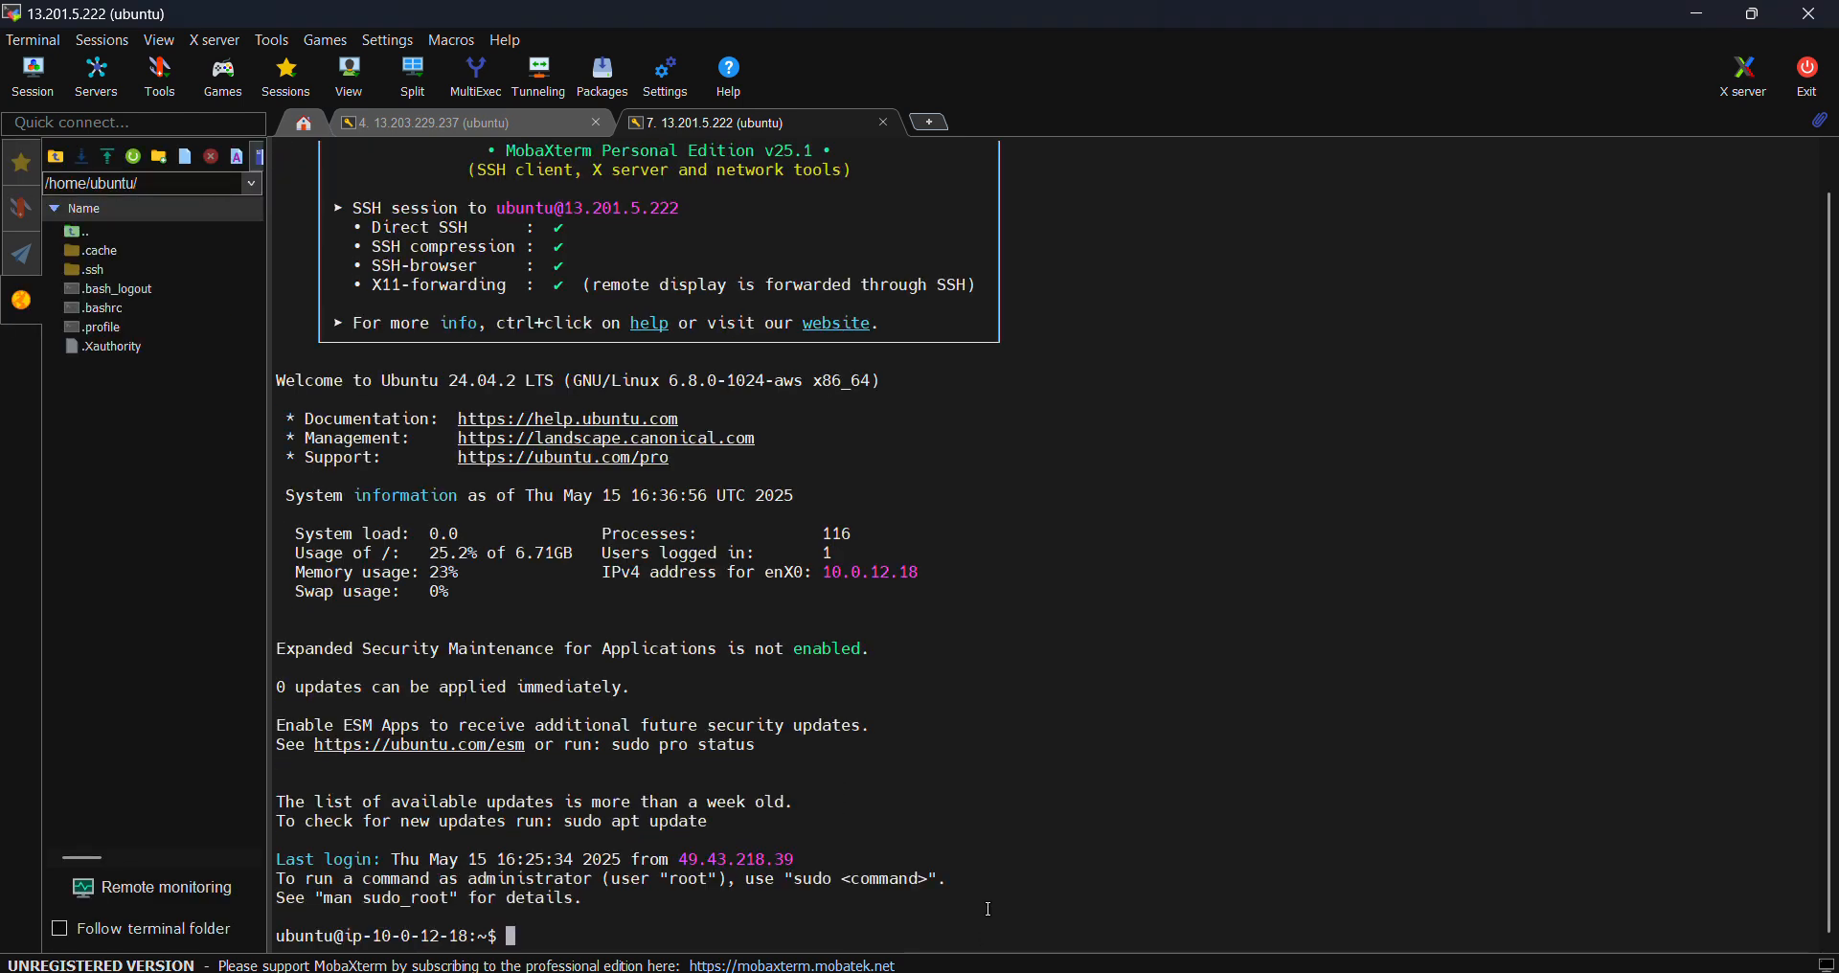
text(ls)
key(Return)
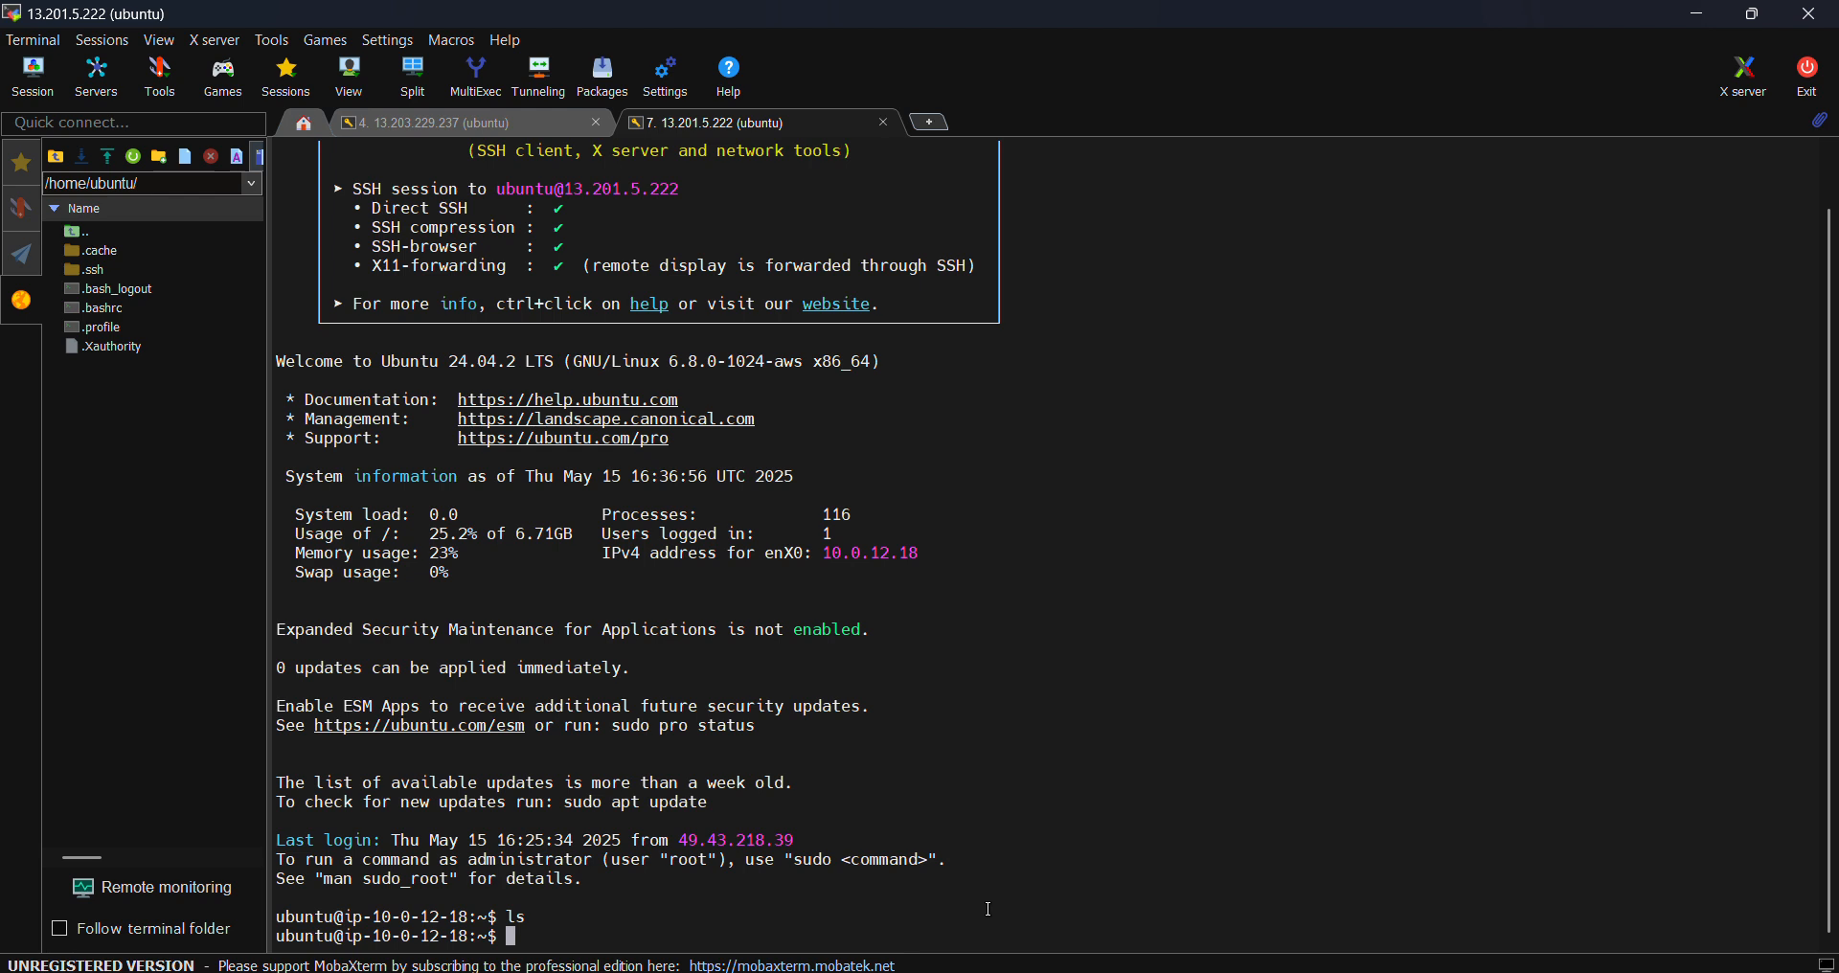
- List the home folder and open a new file she.sh in vim
text(ls)
key(Return)
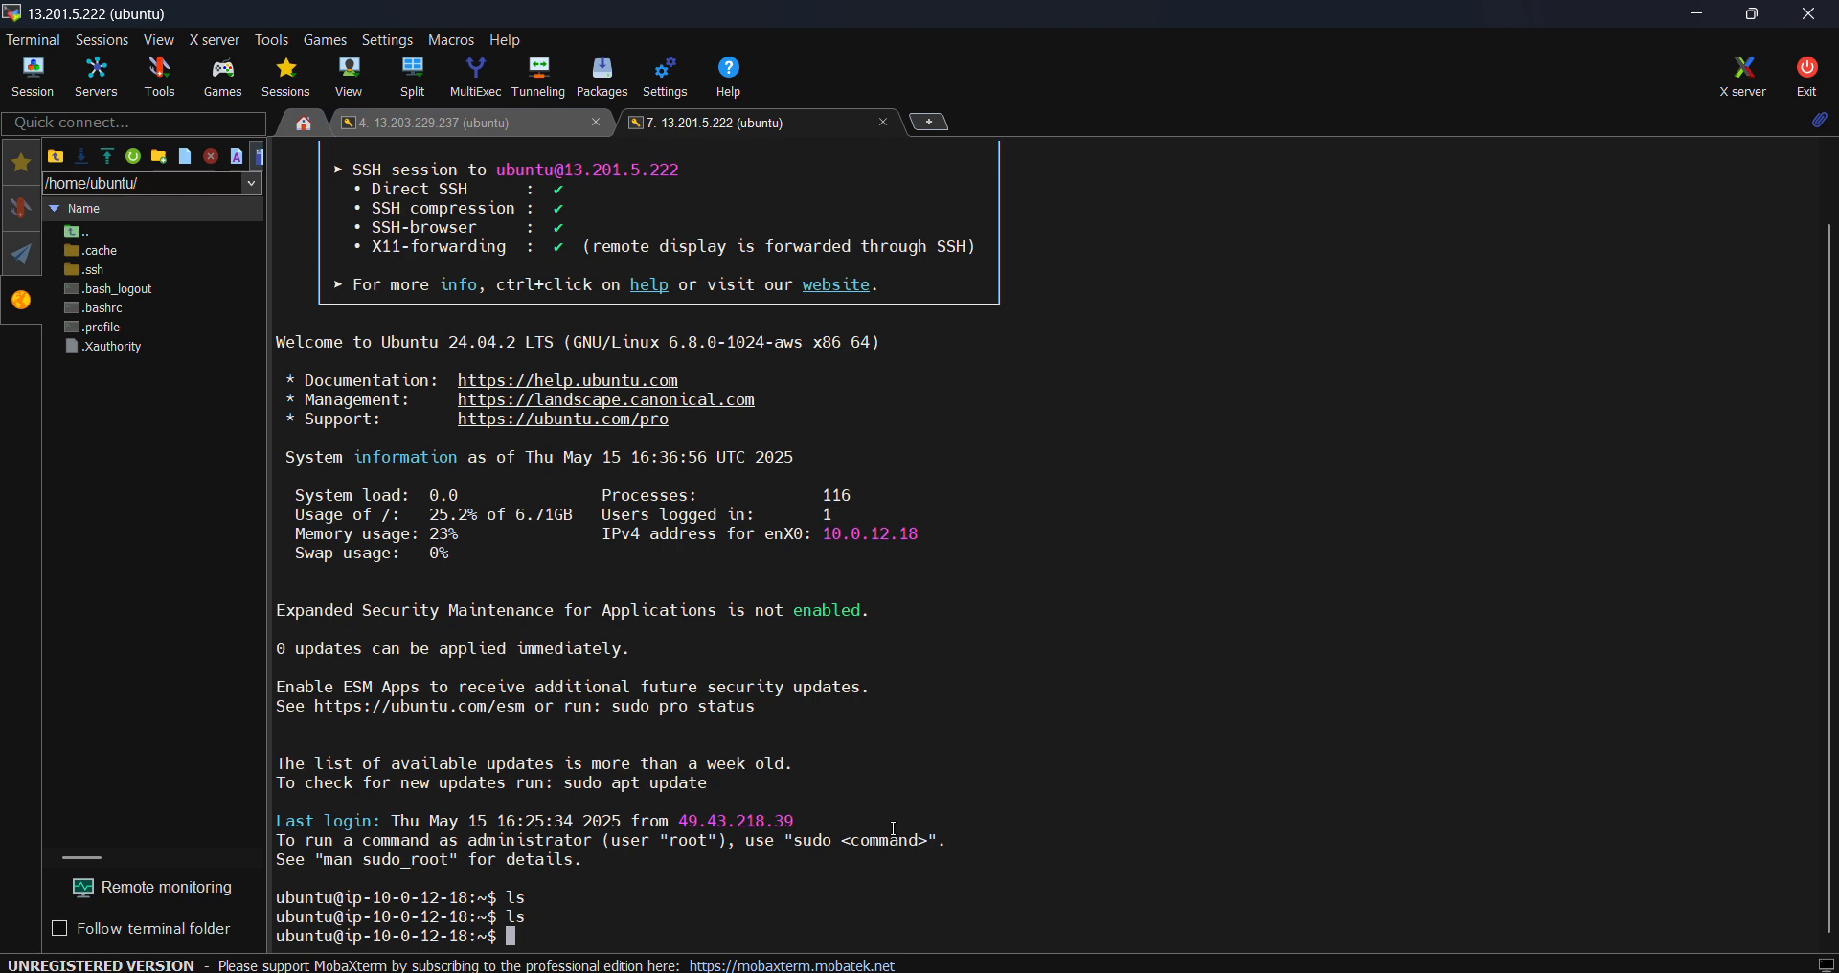
text(vim she.sh)
key(Return)
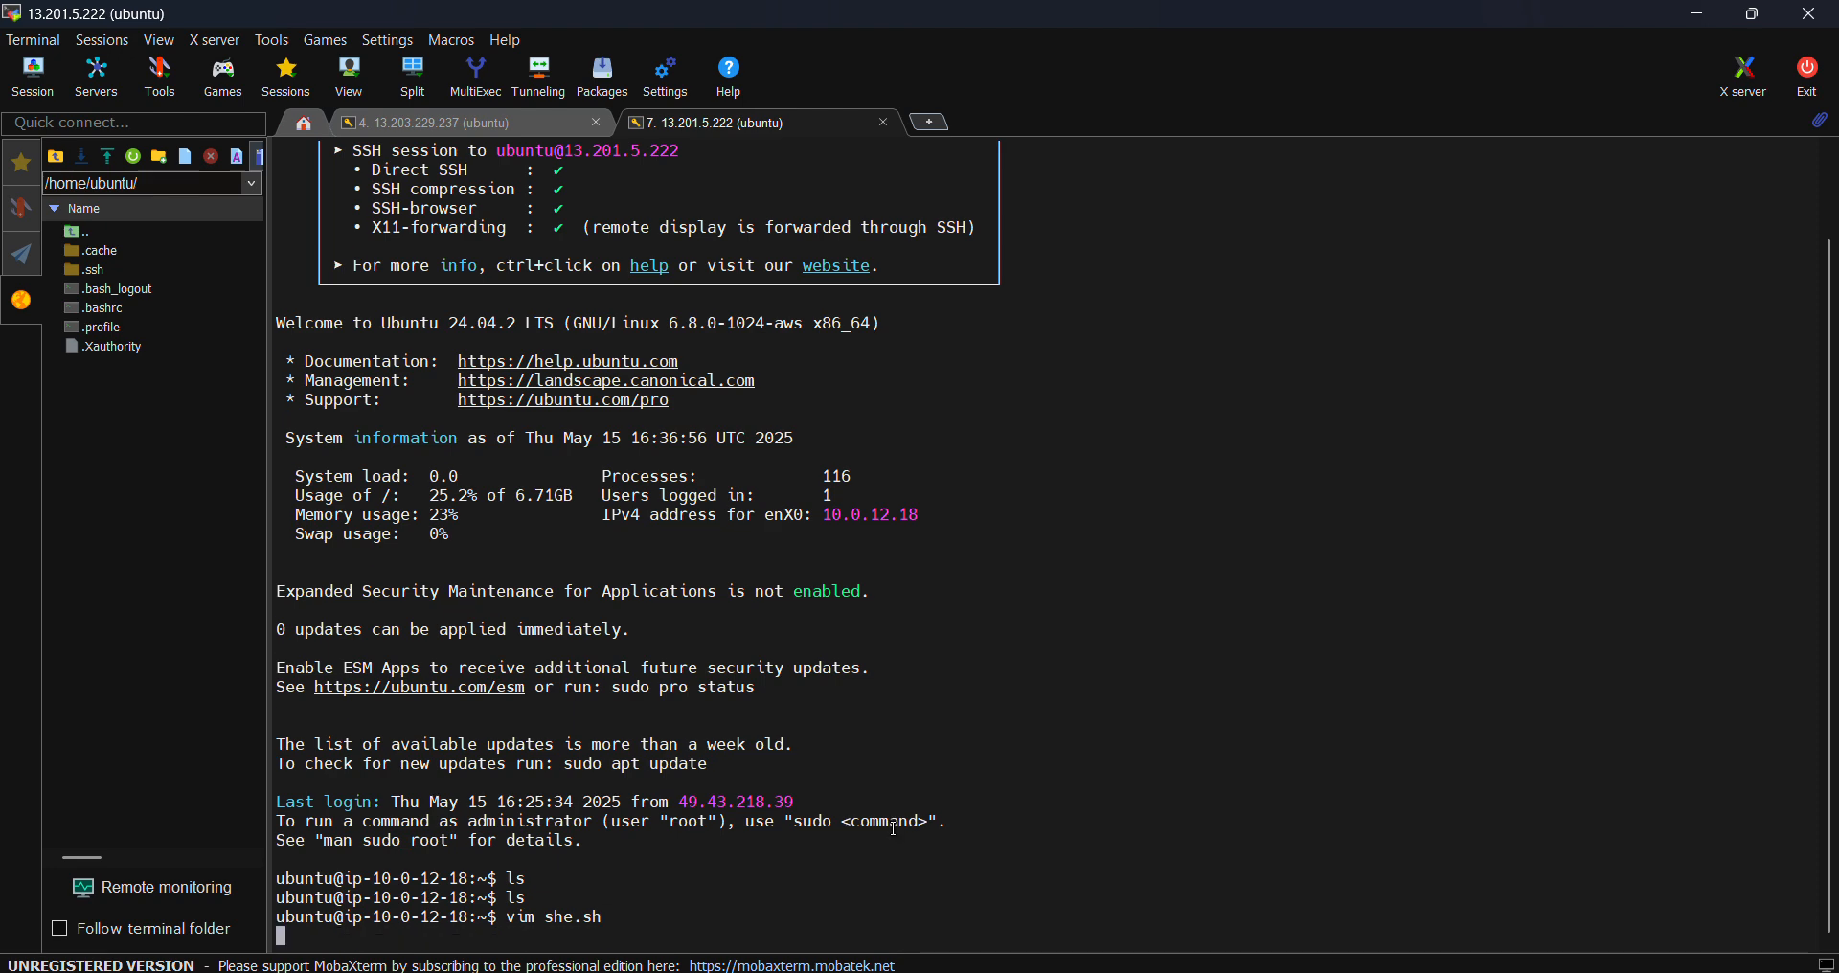
- Copy the entire aws-instance-setup.sh script from the GitHub editor
mouse_move(1142, 972)
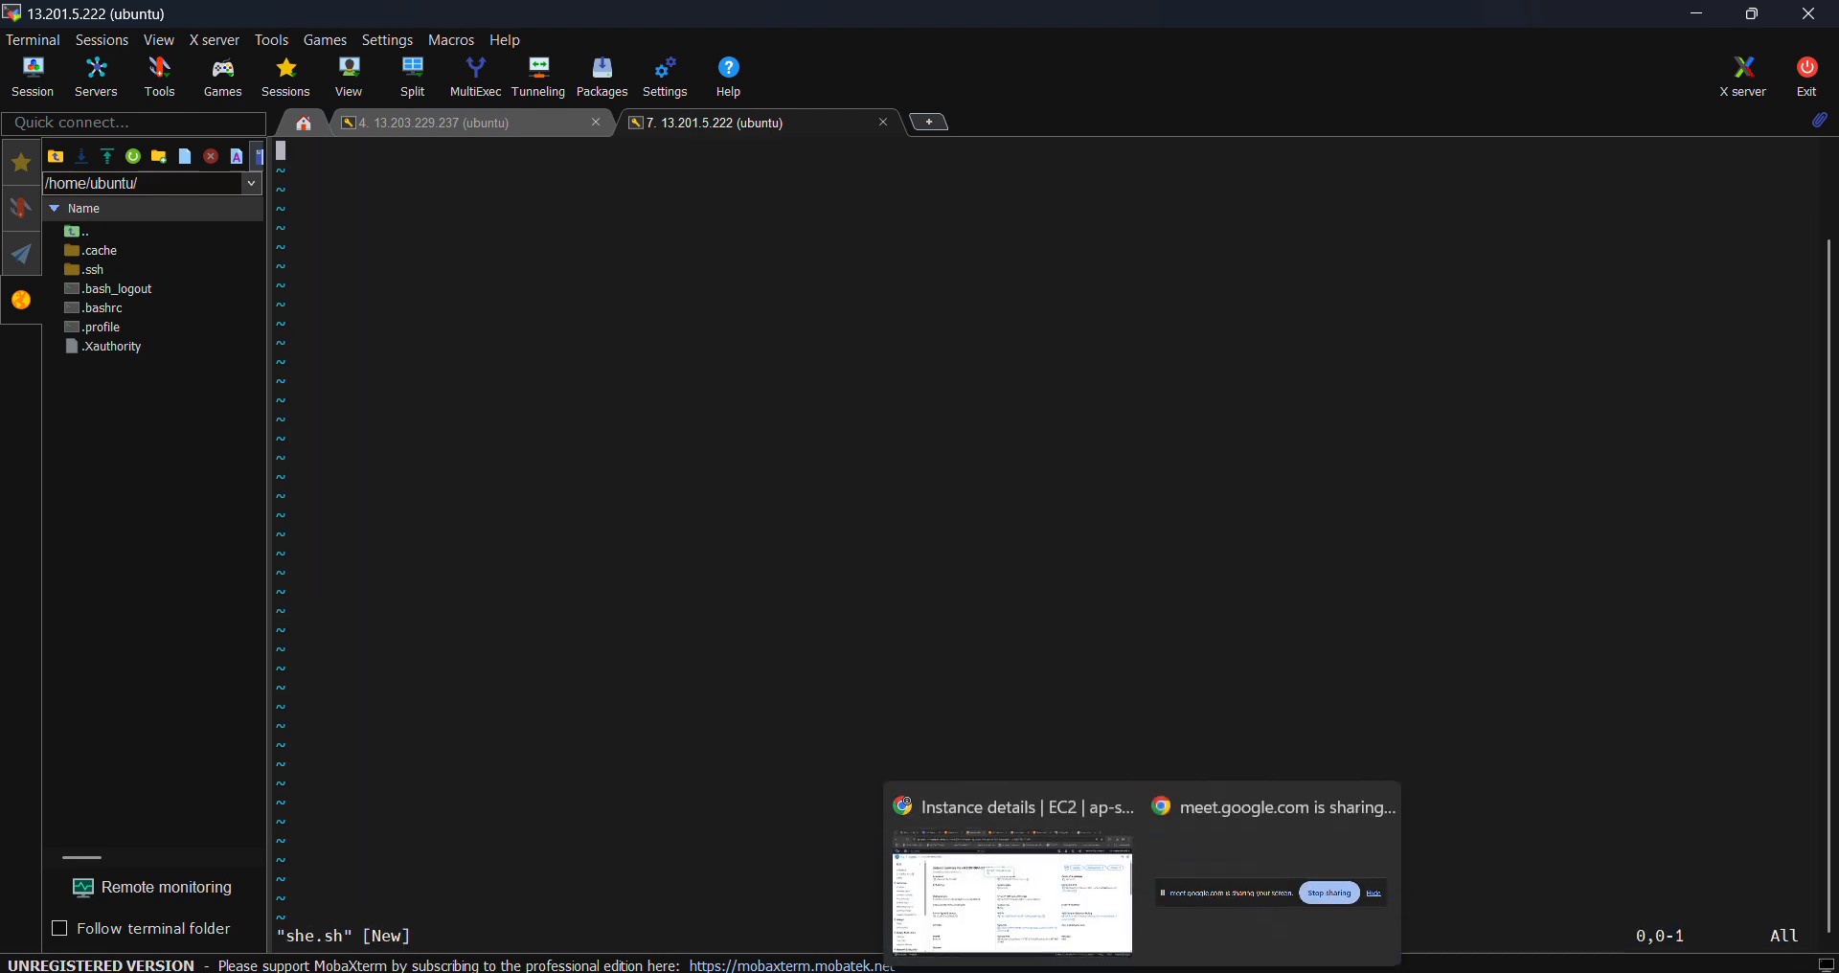
click(1104, 917)
click(1254, 12)
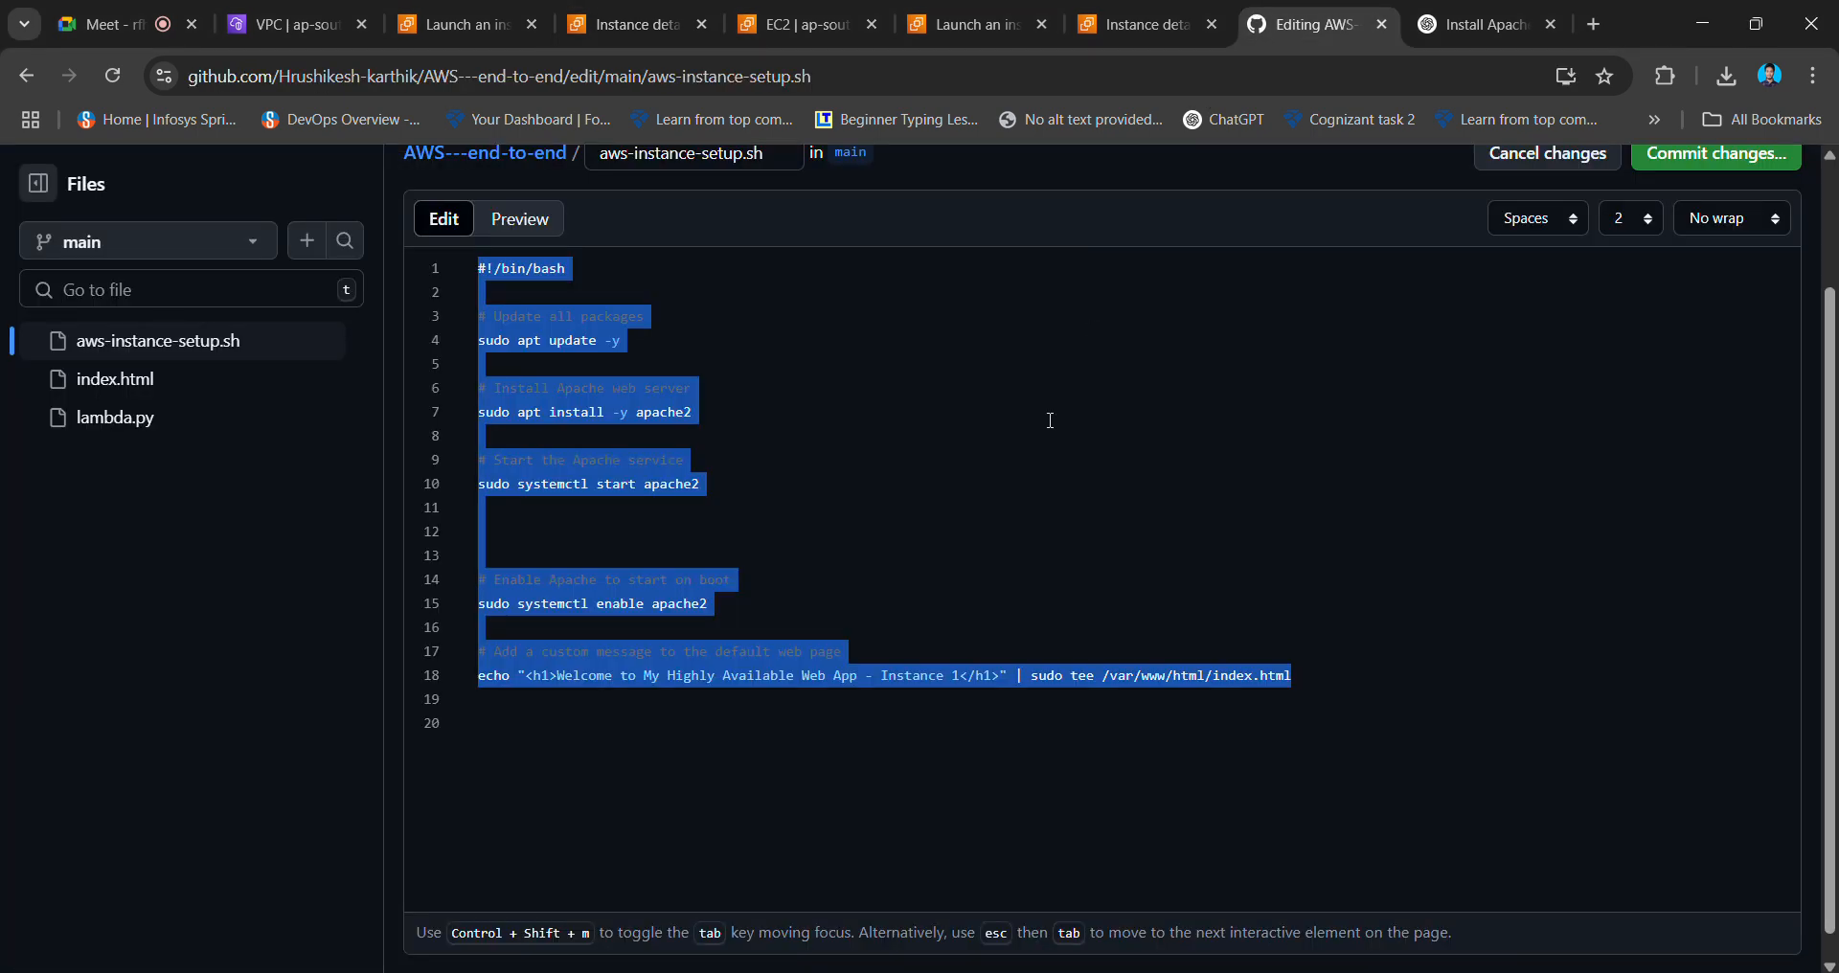
click(1051, 420)
key(ctrl+a)
key(alt+Tab)
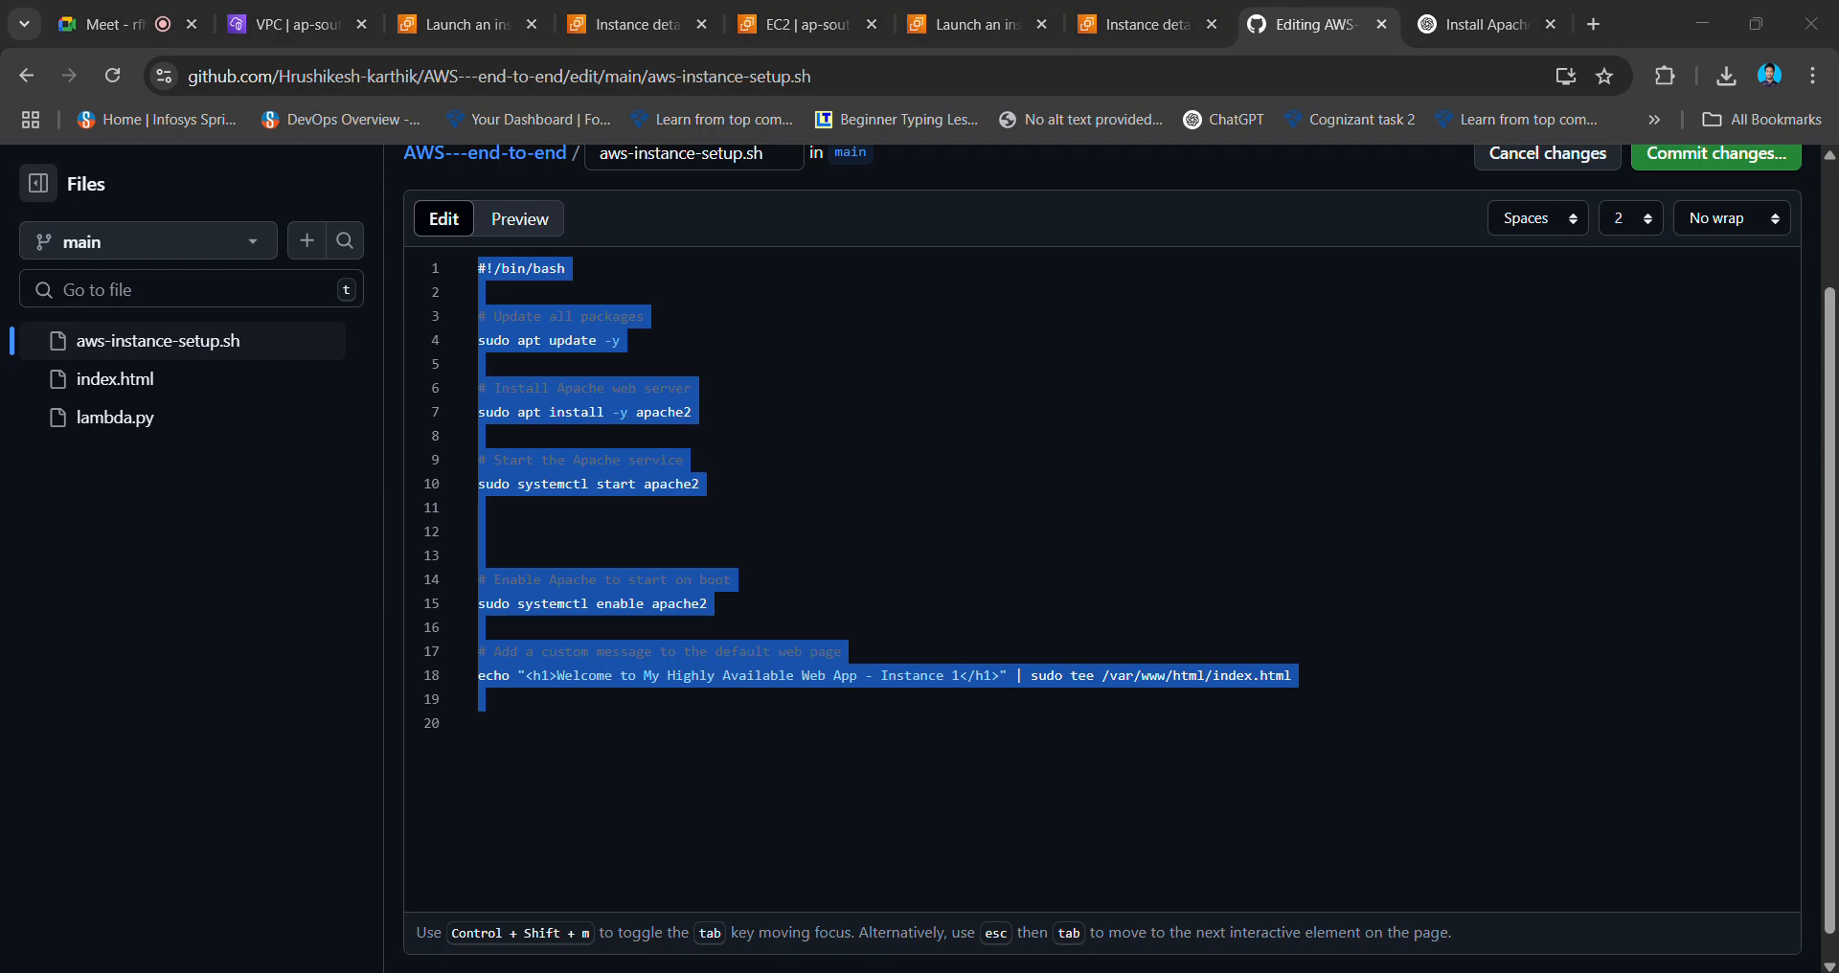
- Paste the script into she.sh in insert mode and save it with :wq!
key(u)
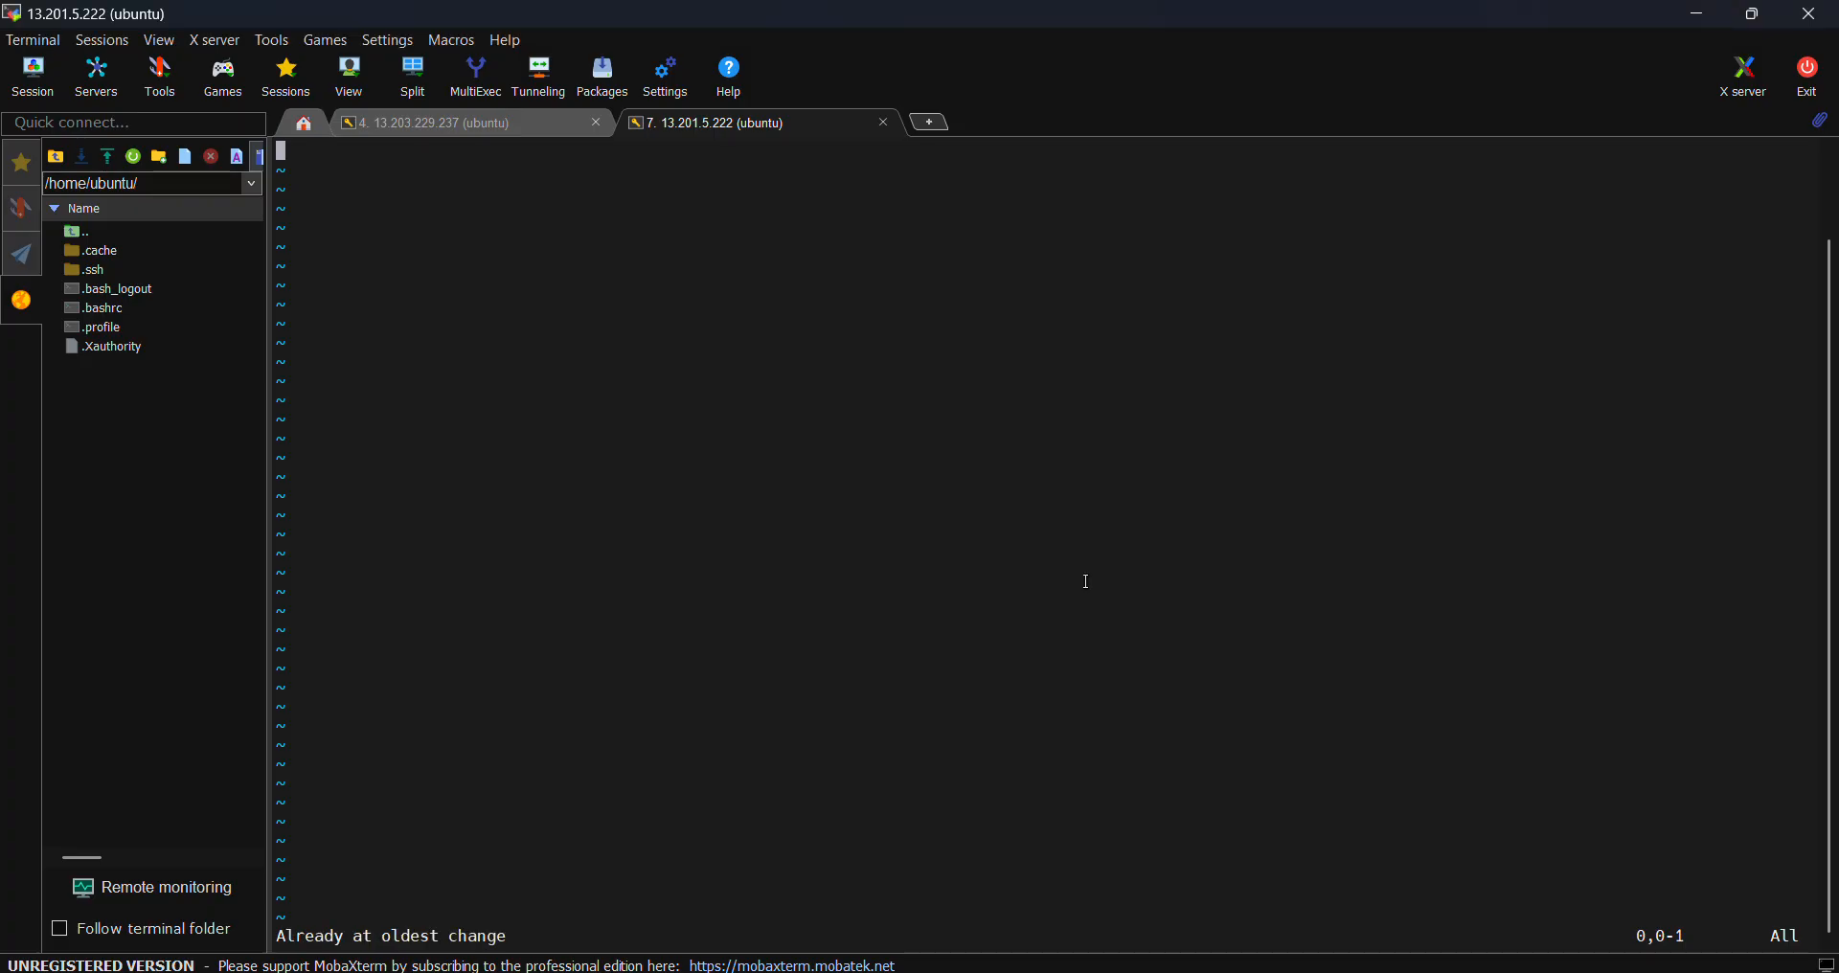
key(i)
right_click(1006, 506)
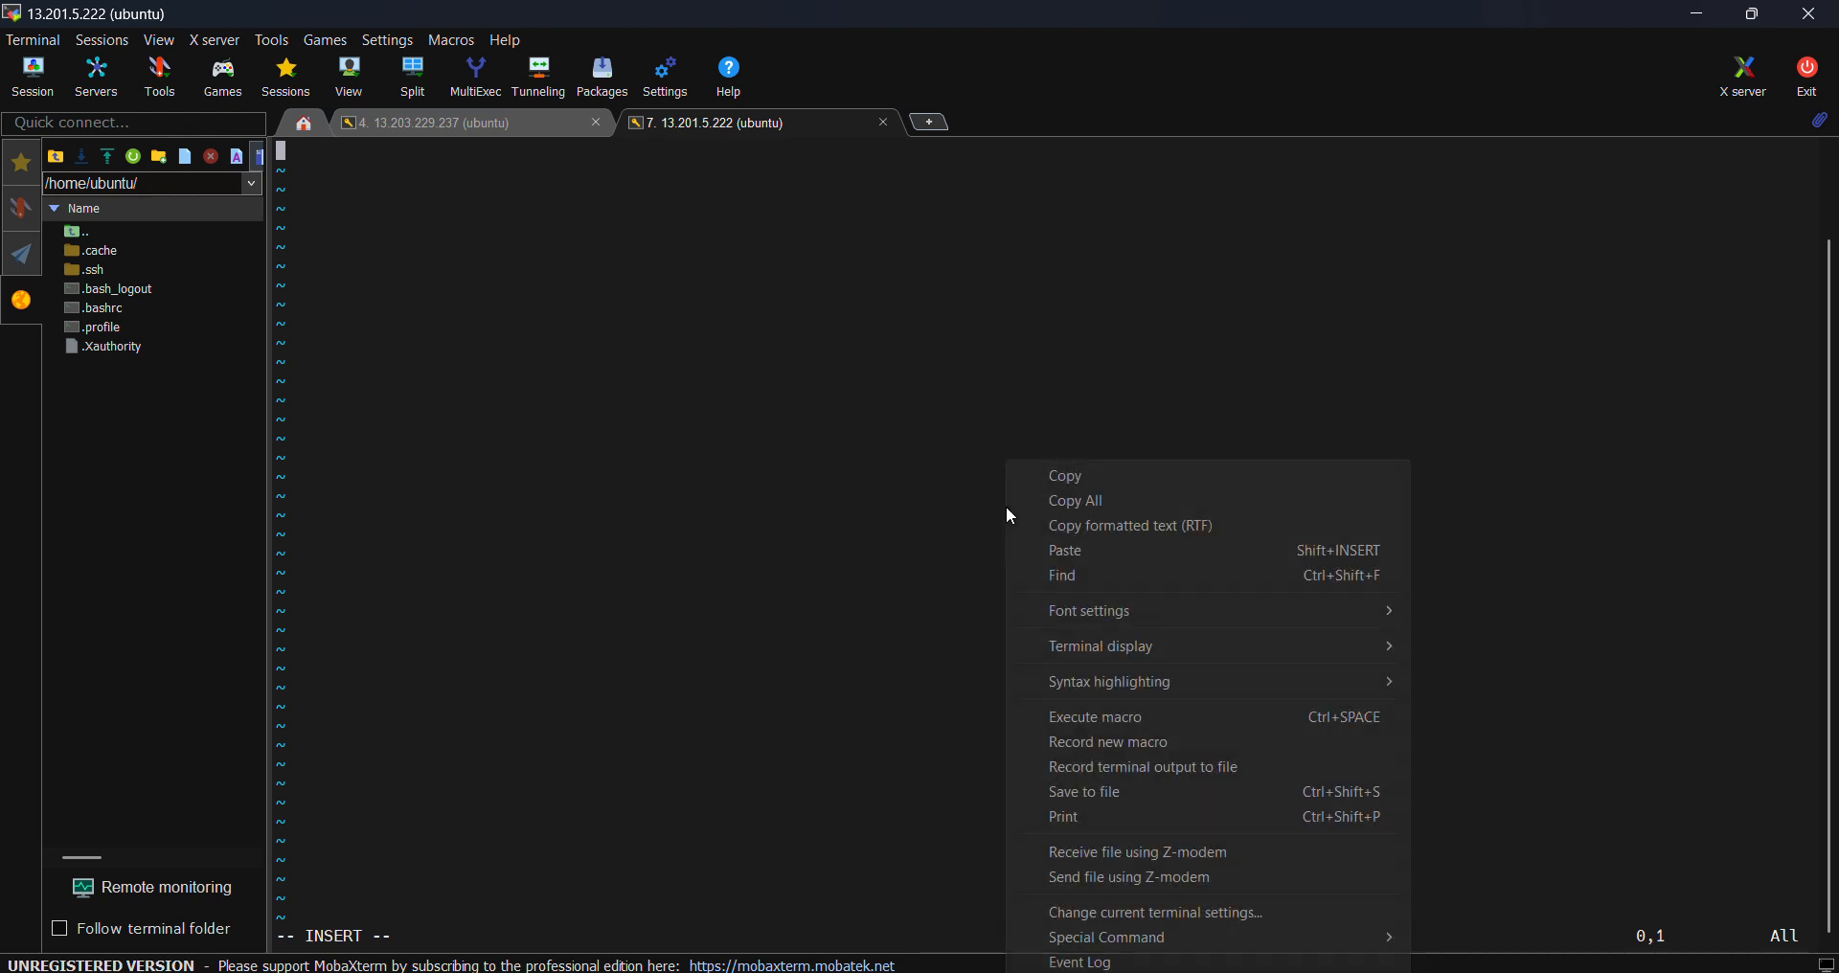
click(1066, 552)
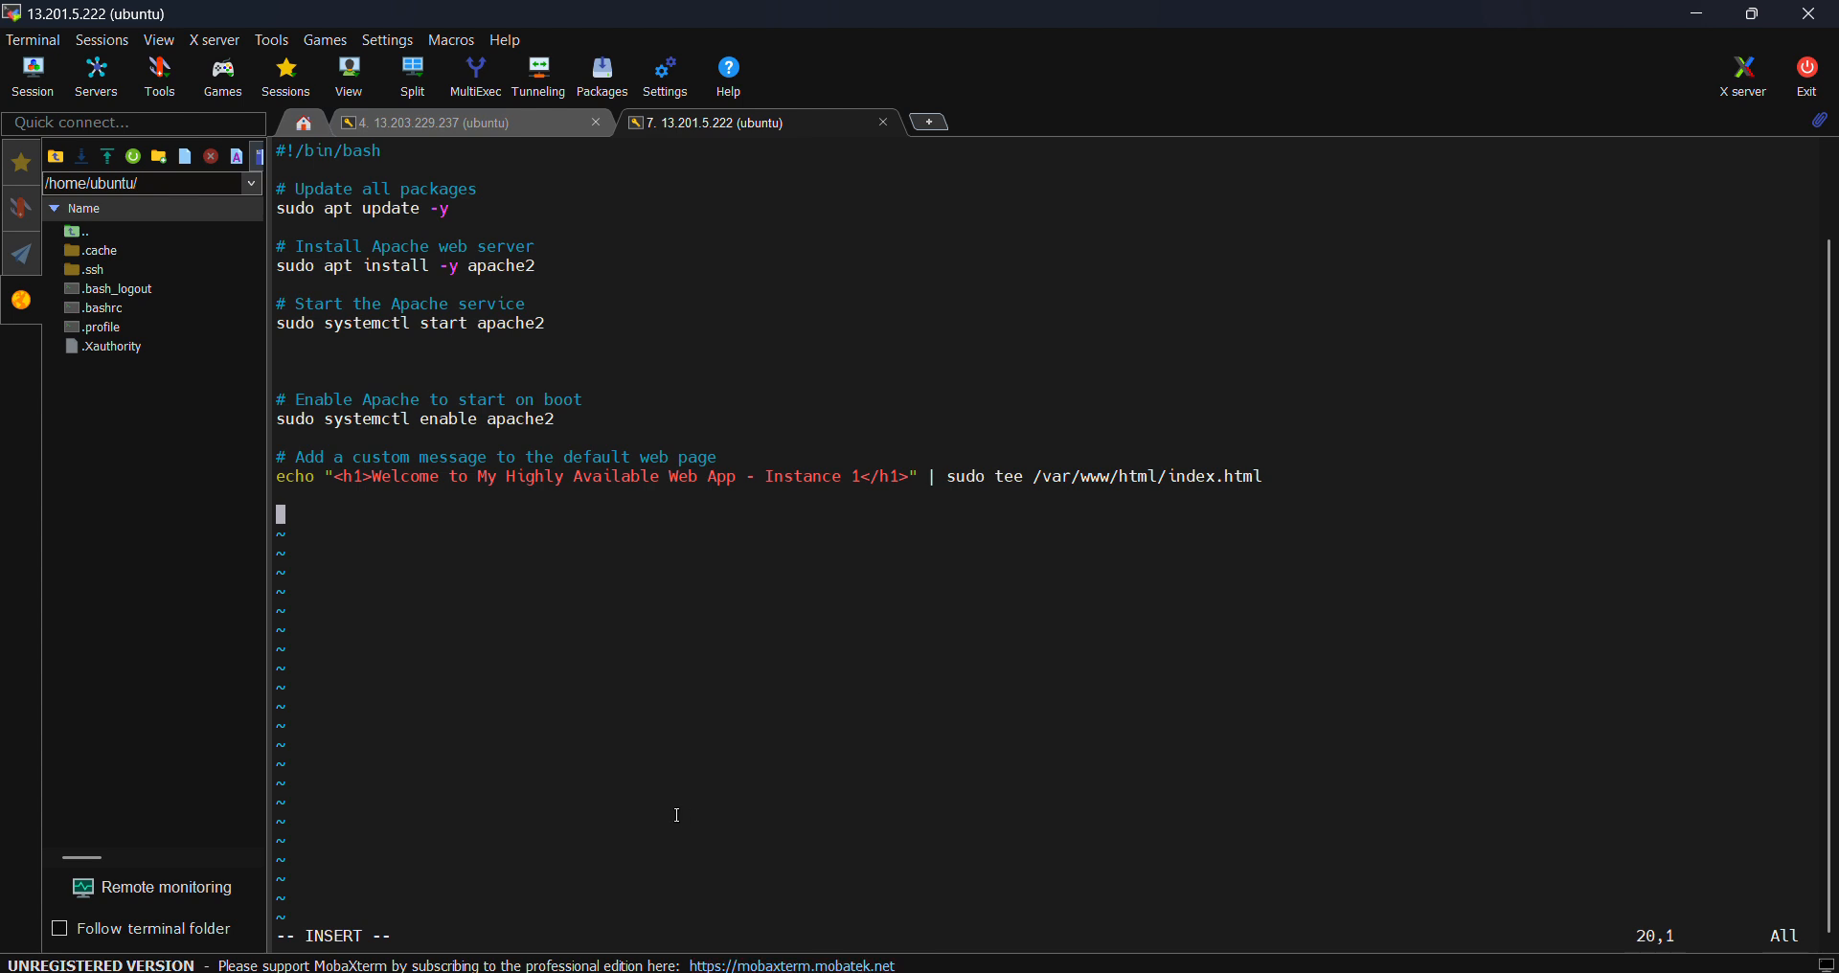
key(Escape)
text(:wq!)
key(Return)
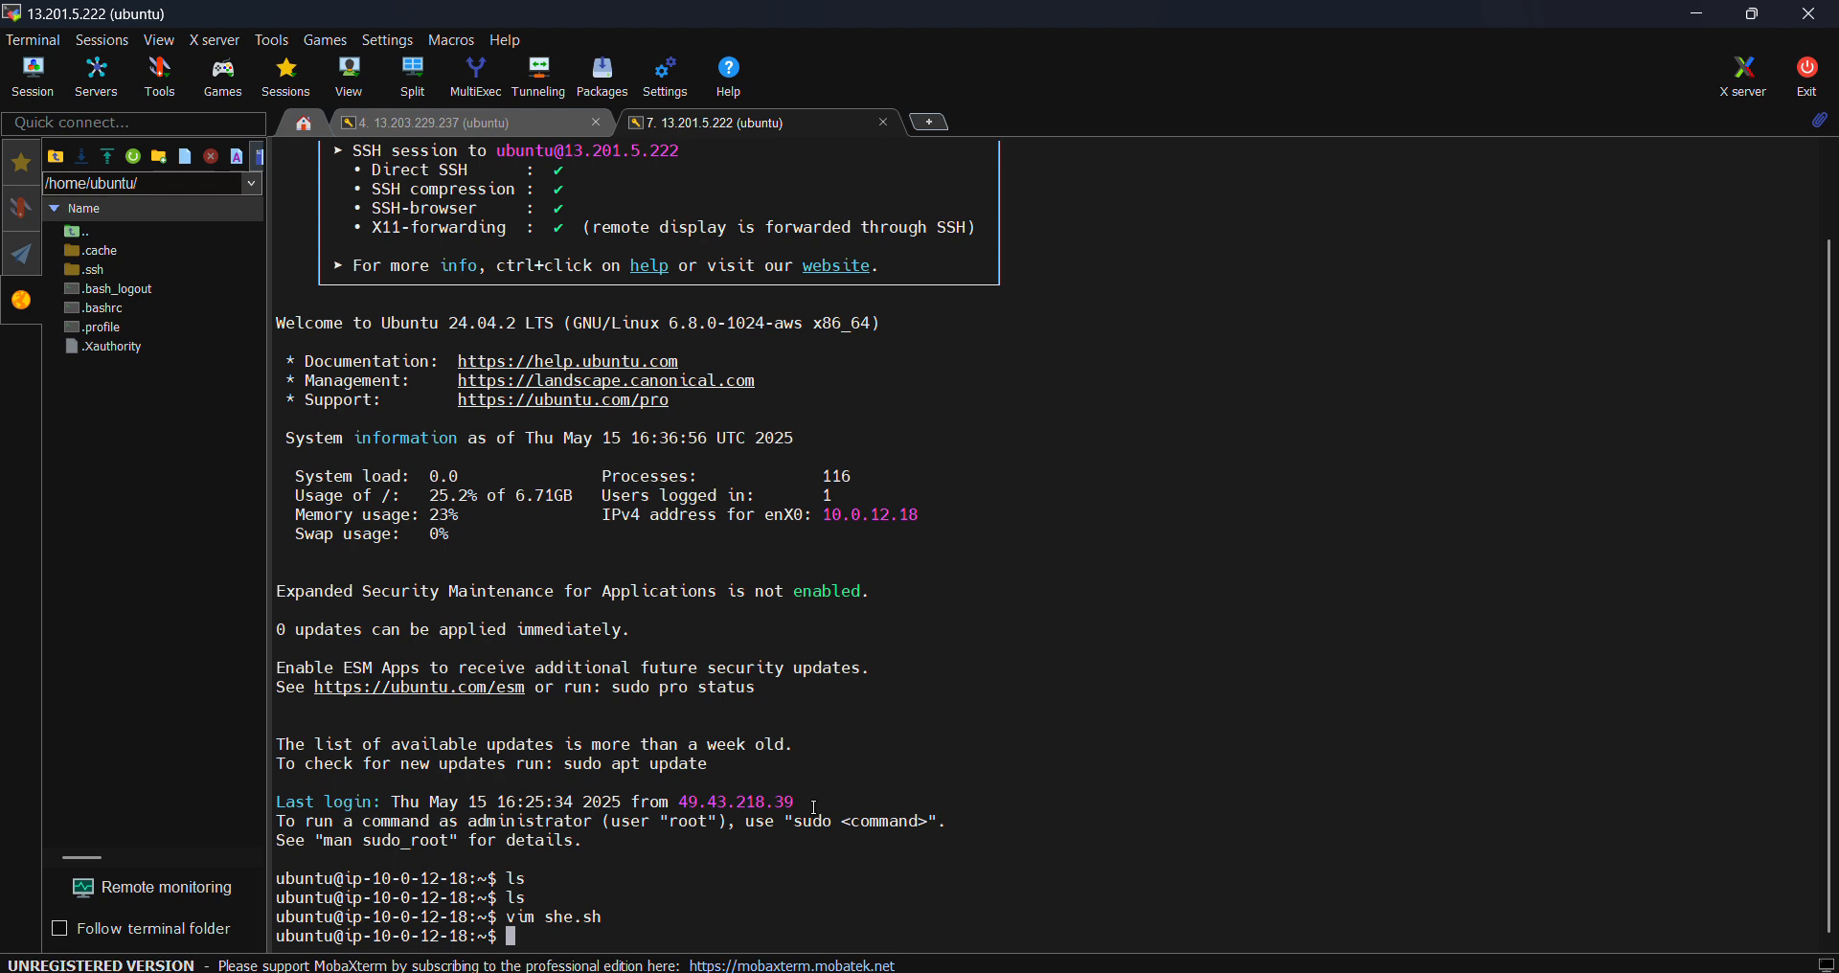
- Make she.sh executable with chmod +x, run ./she.sh, and bring back the GitHub editor
text(chmod +x she.sh)
key(Return)
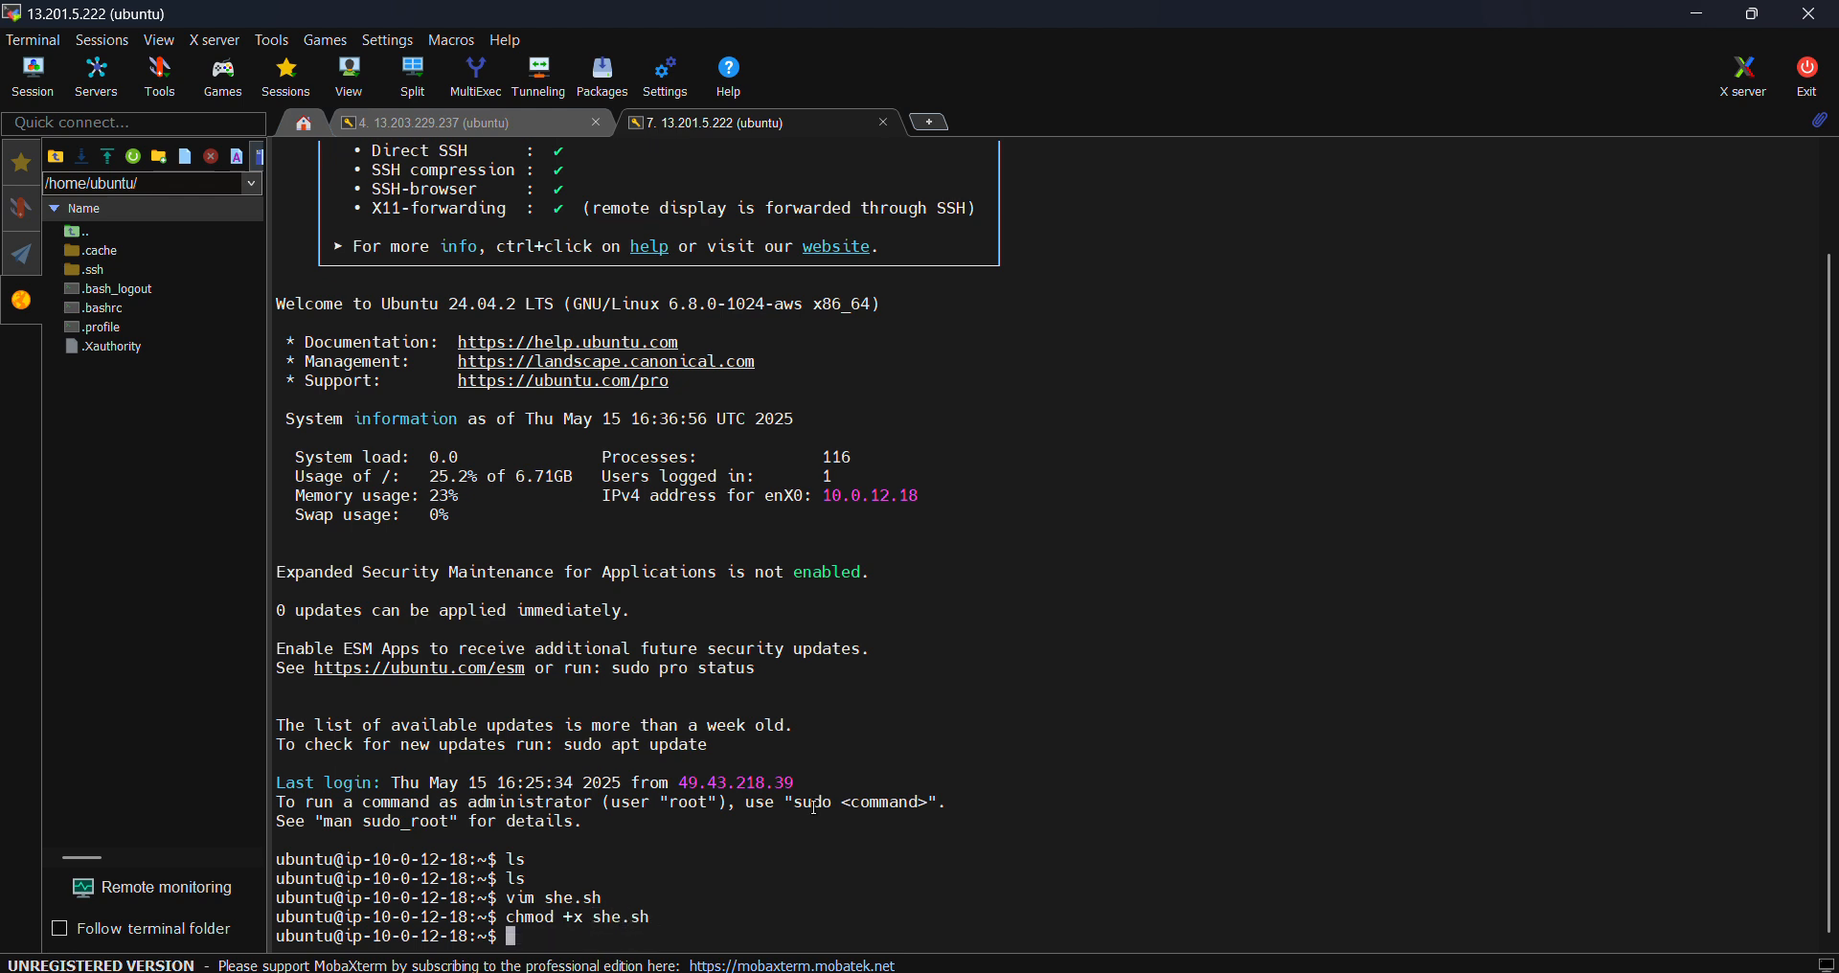
text(./she.sh)
key(Return)
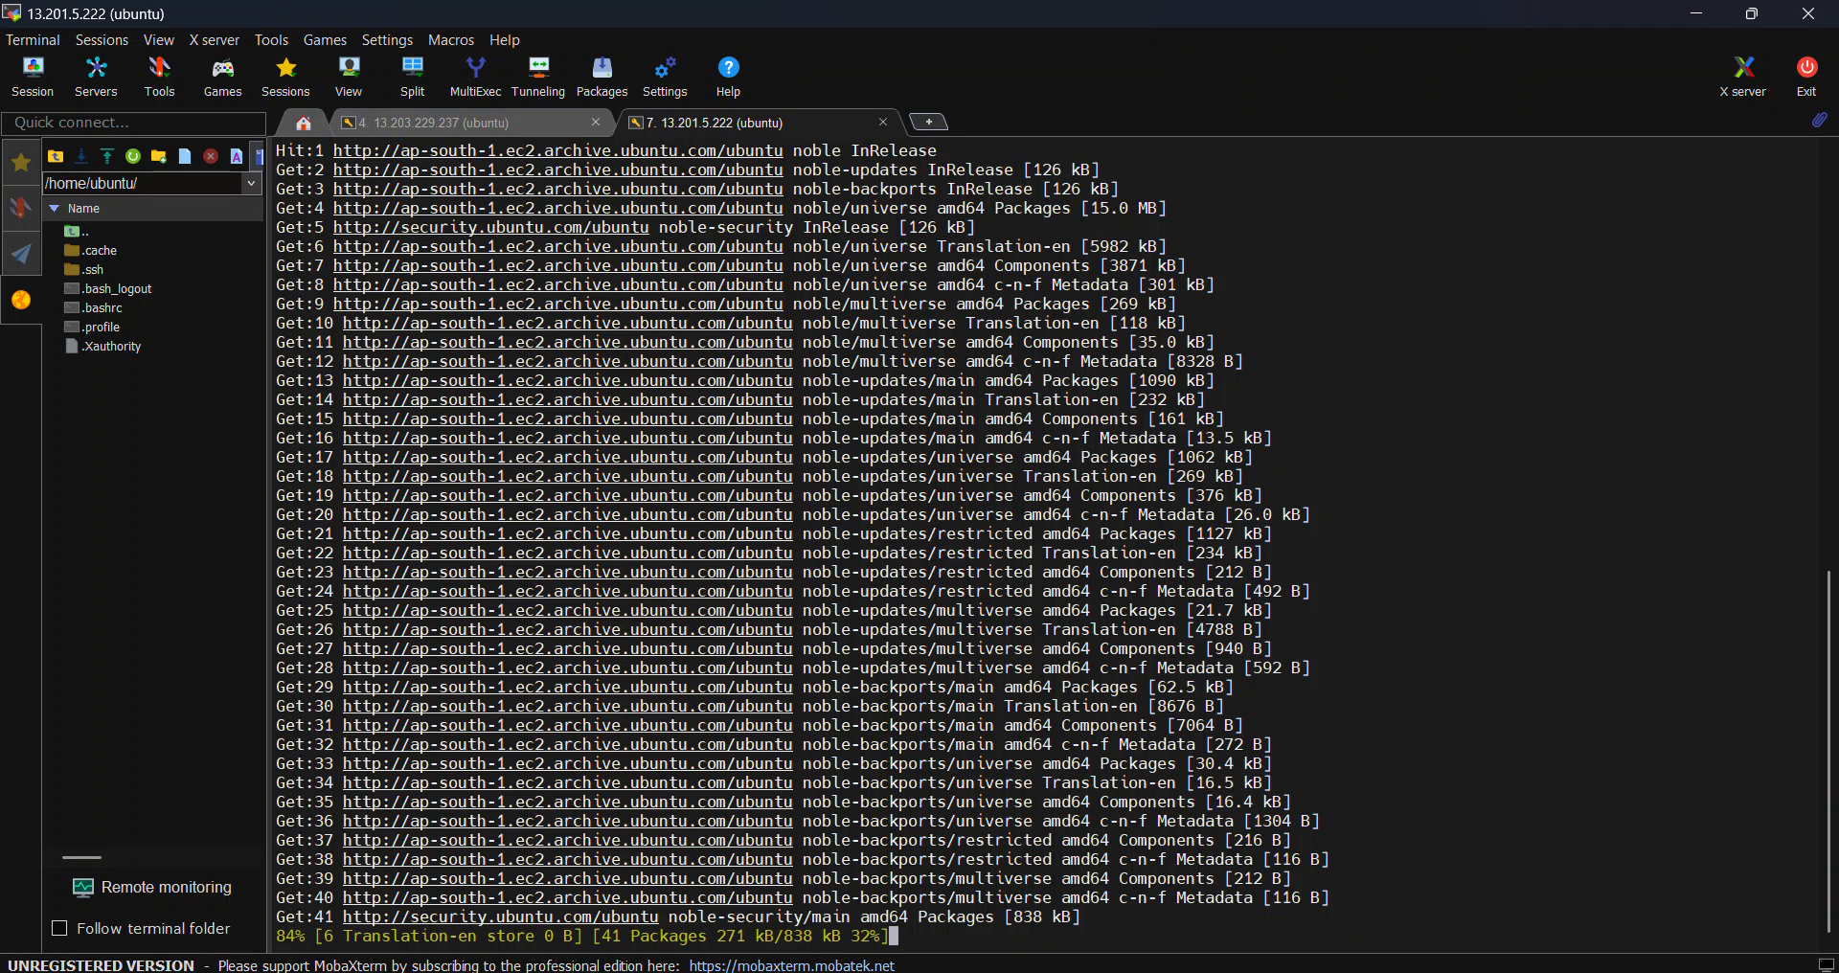
mouse_move(1142, 972)
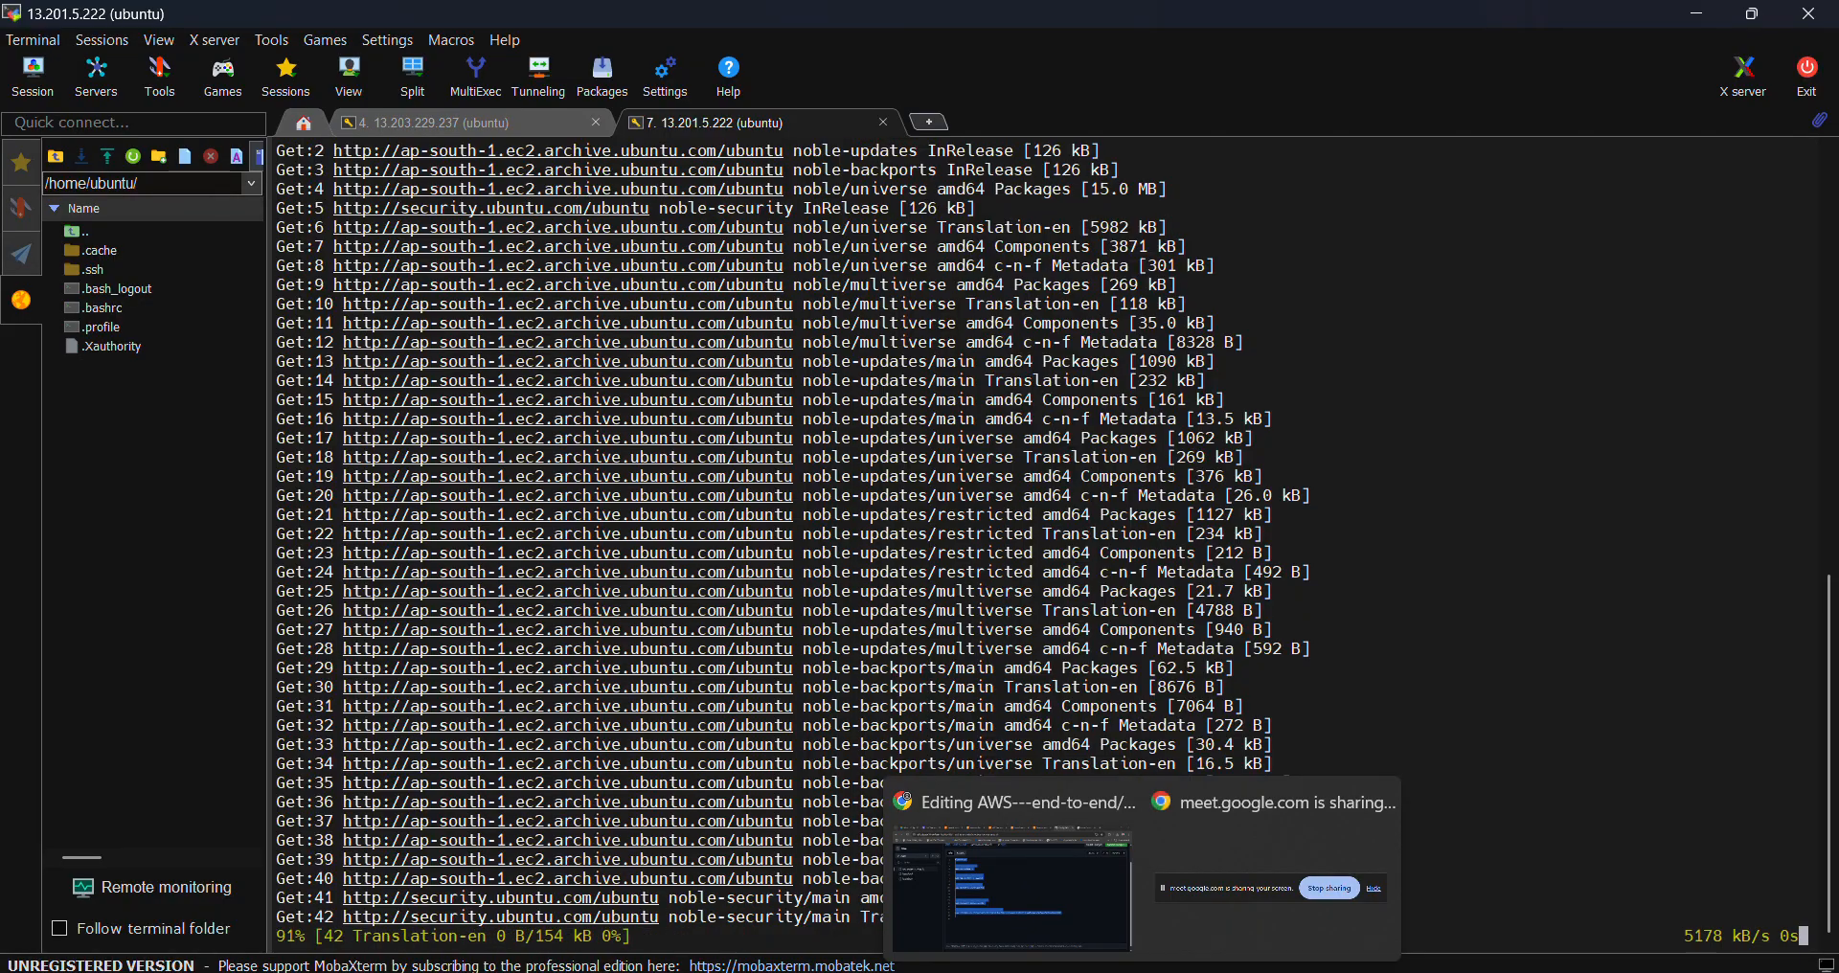
click(1030, 901)
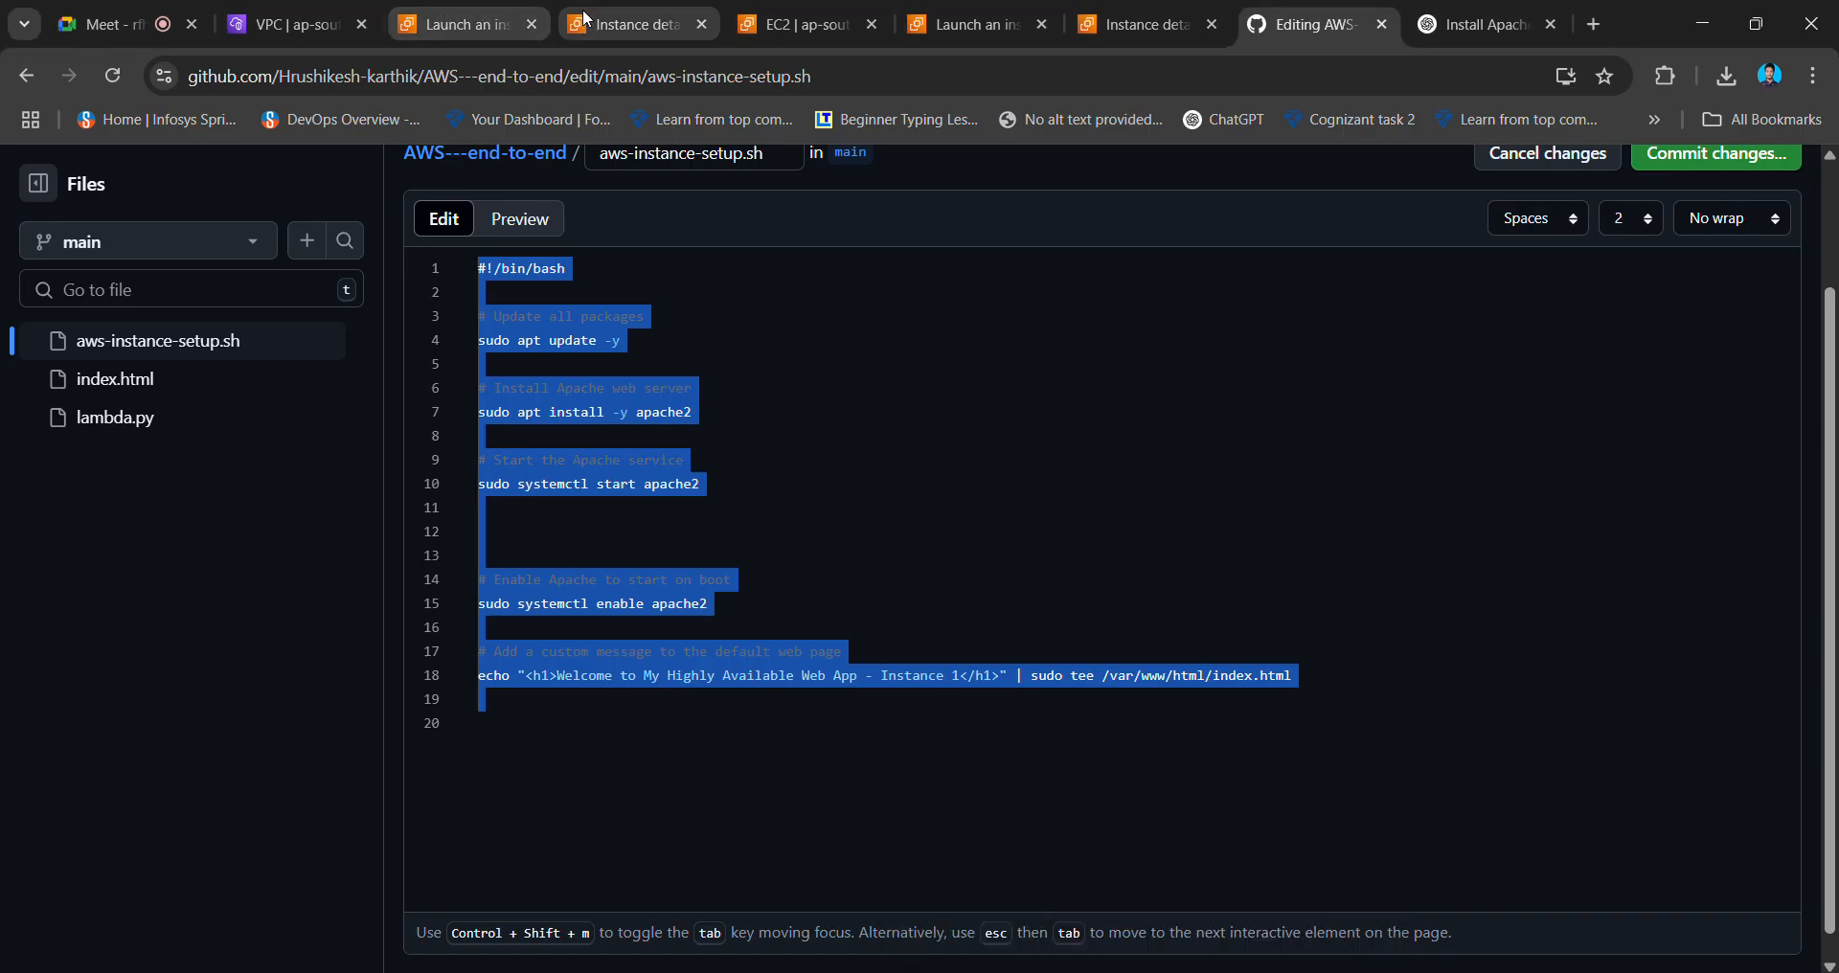
- Go to the Load Balancers list in the EC2 console
click(637, 24)
click(432, 166)
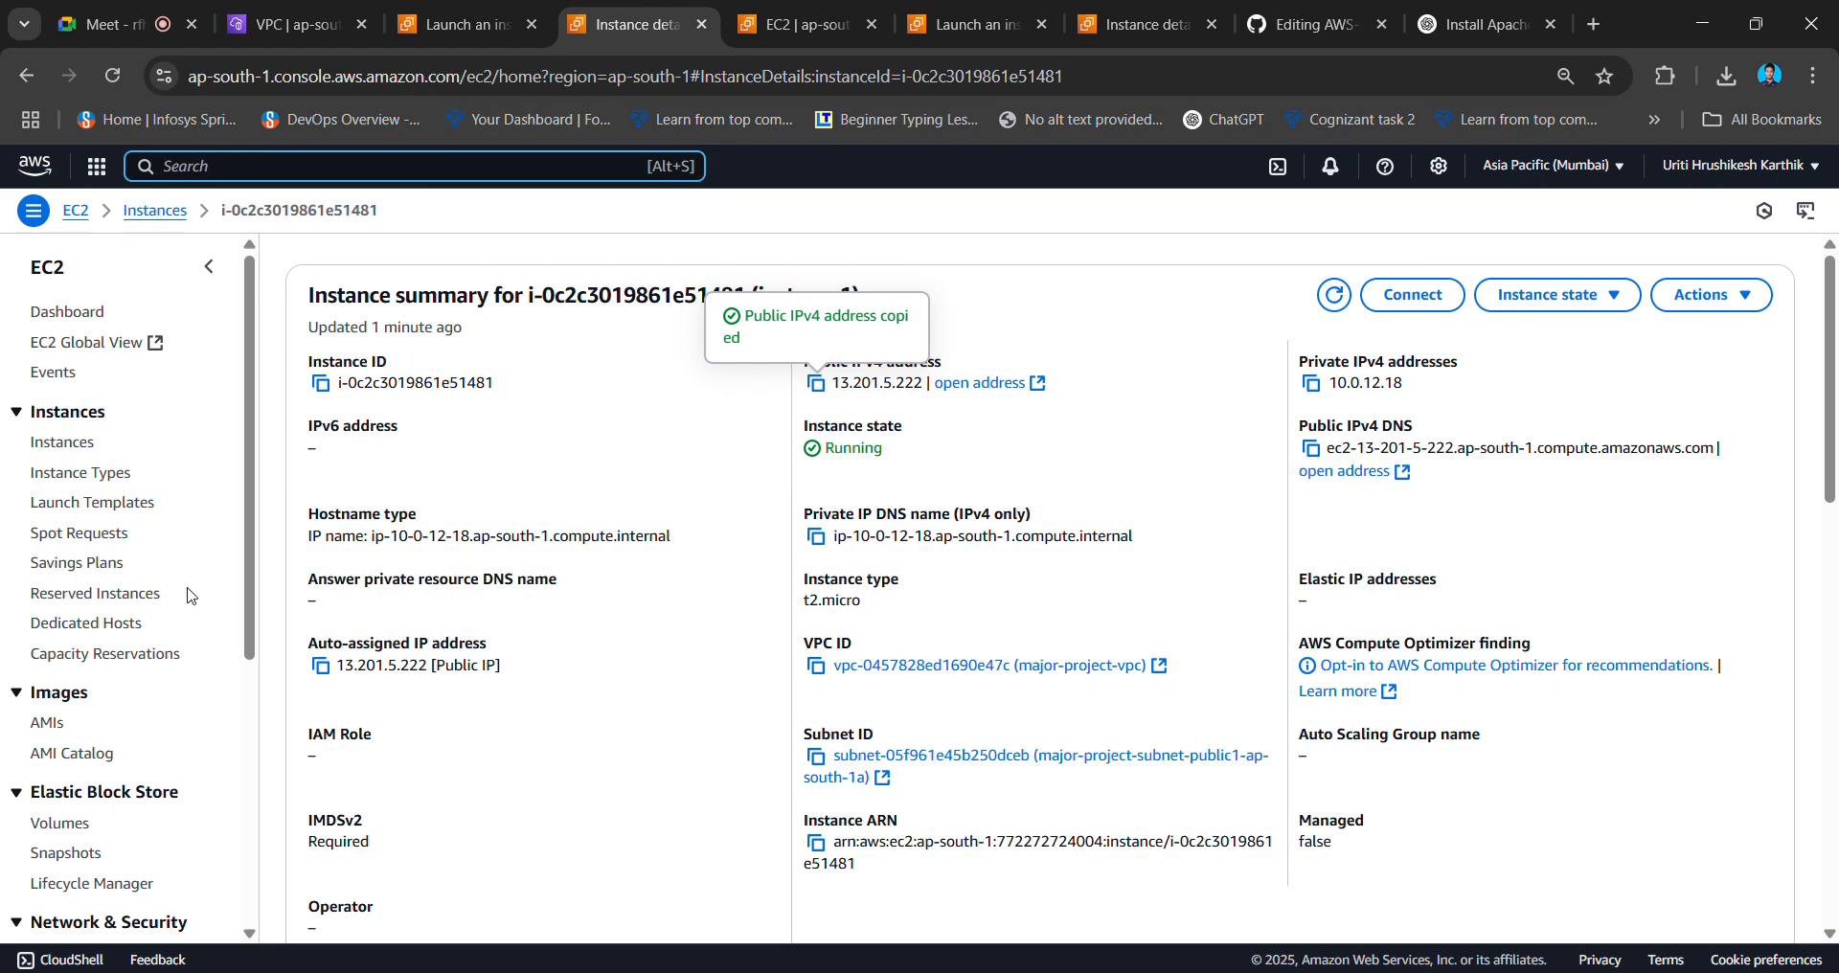
scroll(191, 594, down, 4)
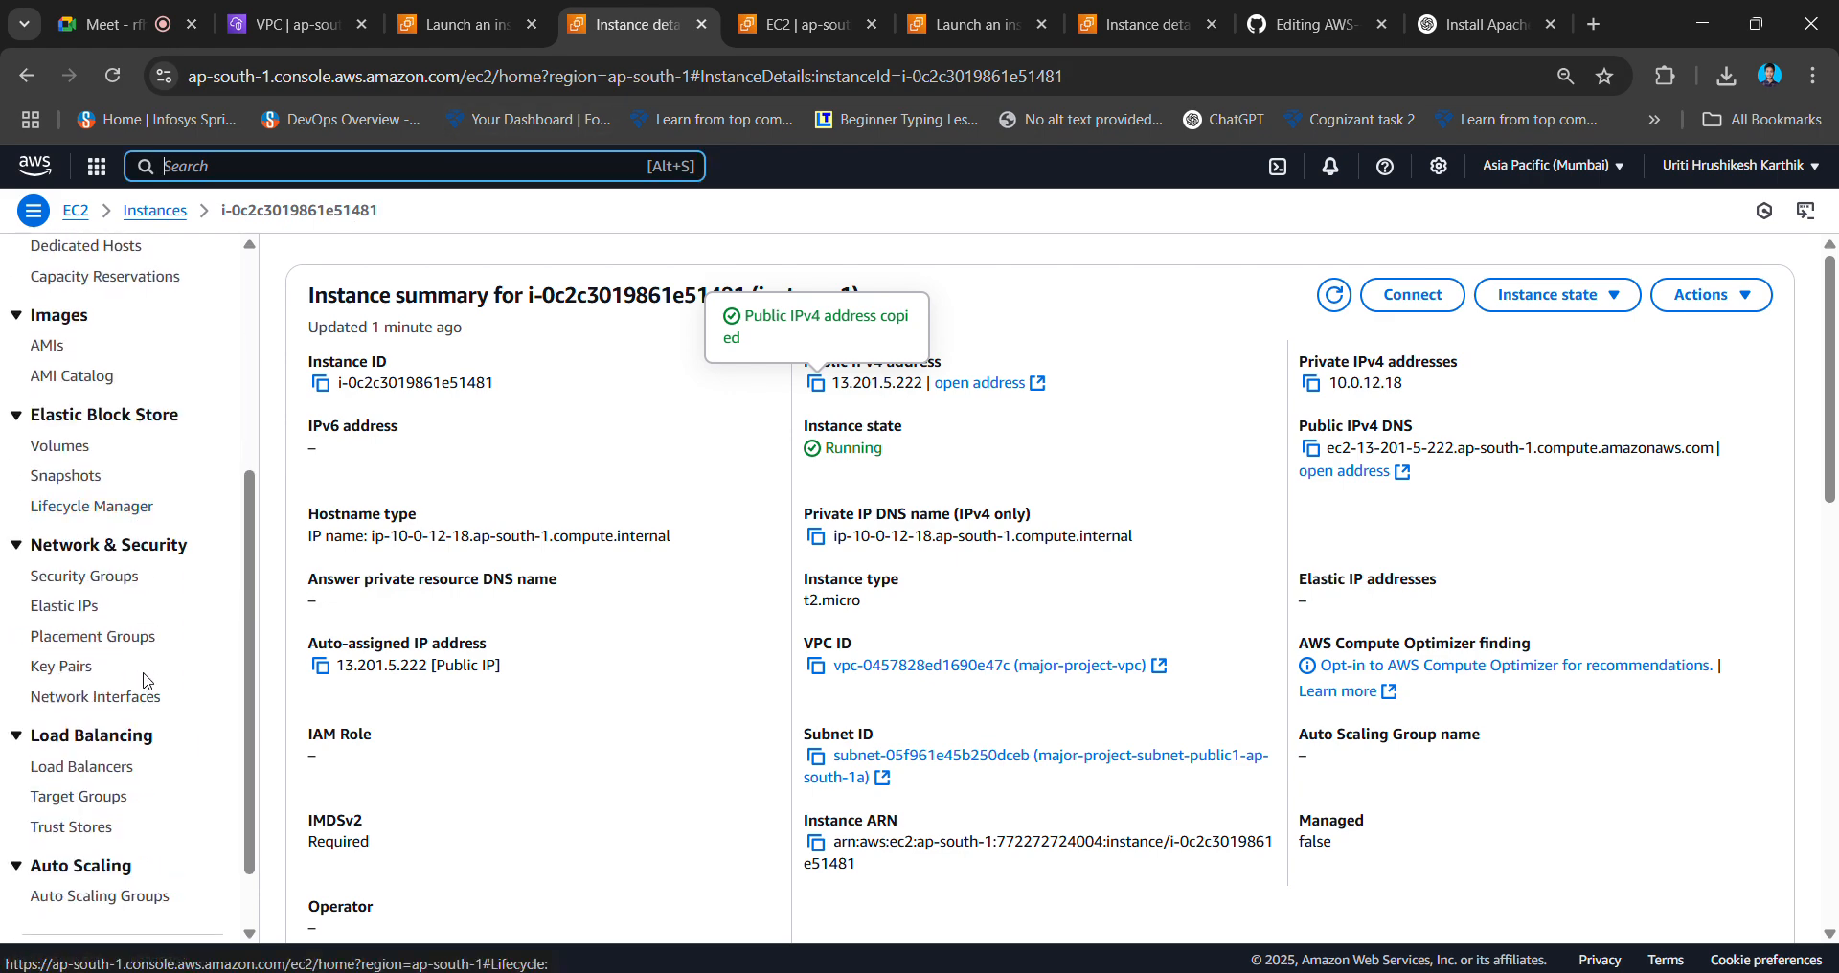
click(93, 772)
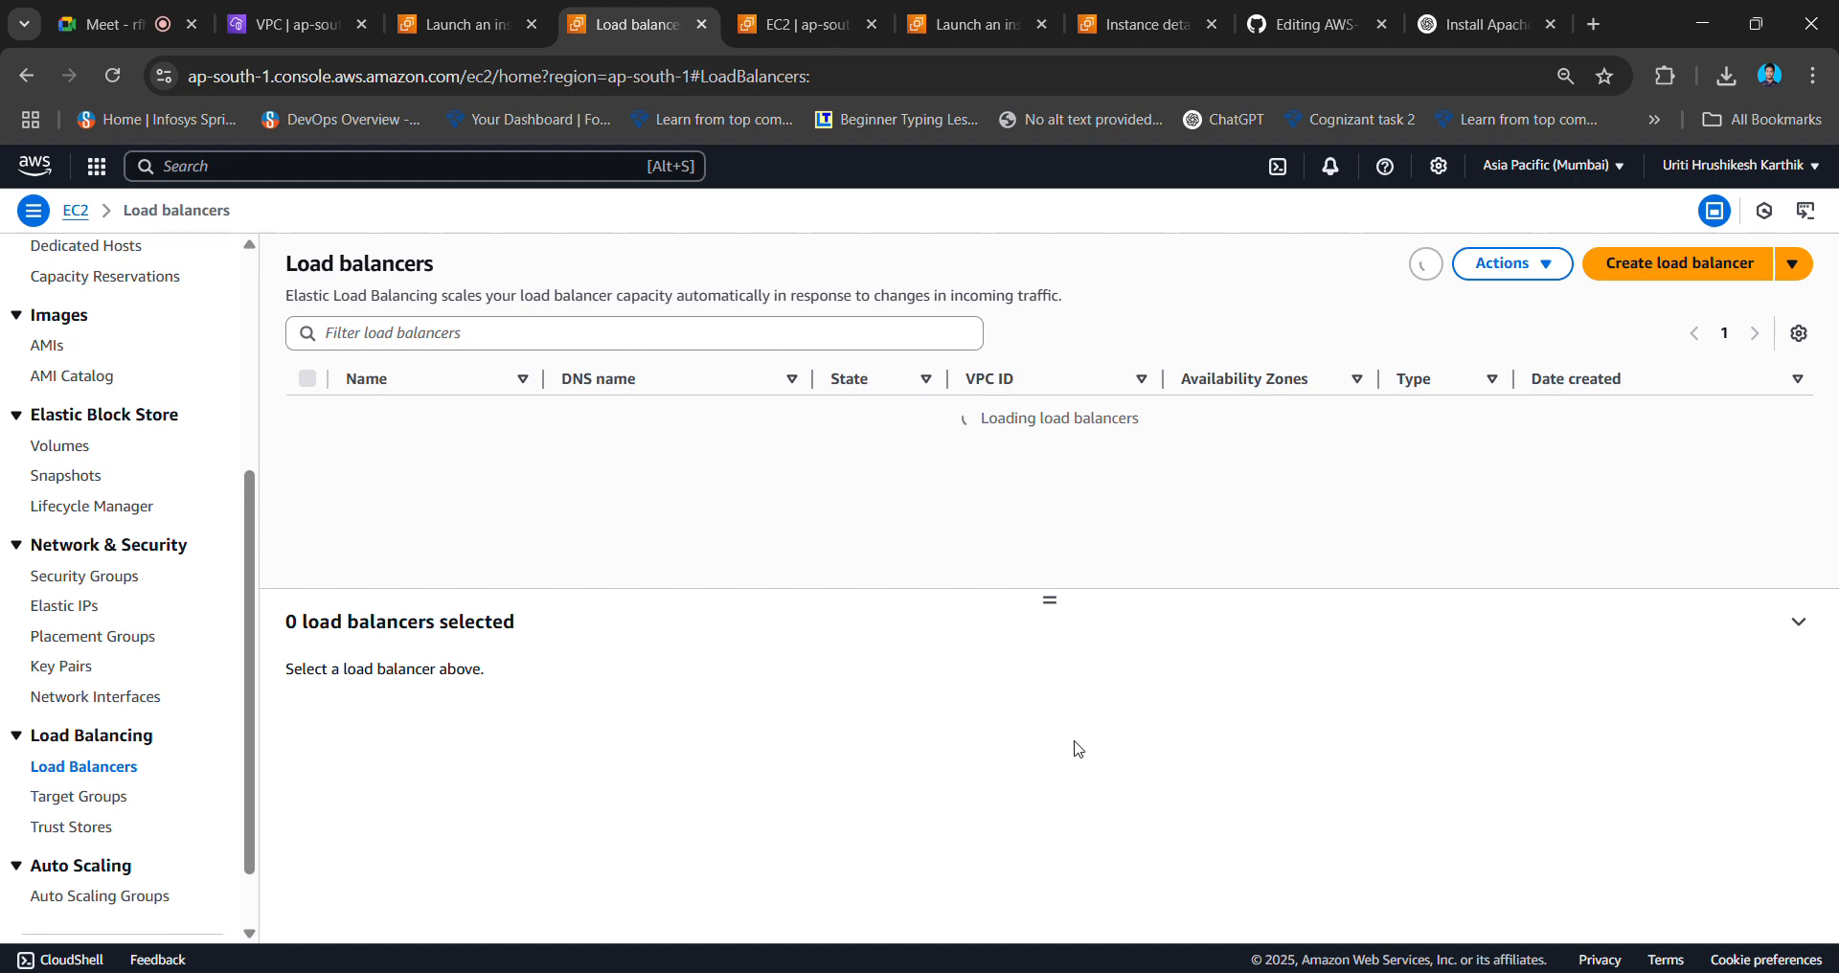
- Start a new load balancer and pick Create under Application Load Balancer
click(1660, 275)
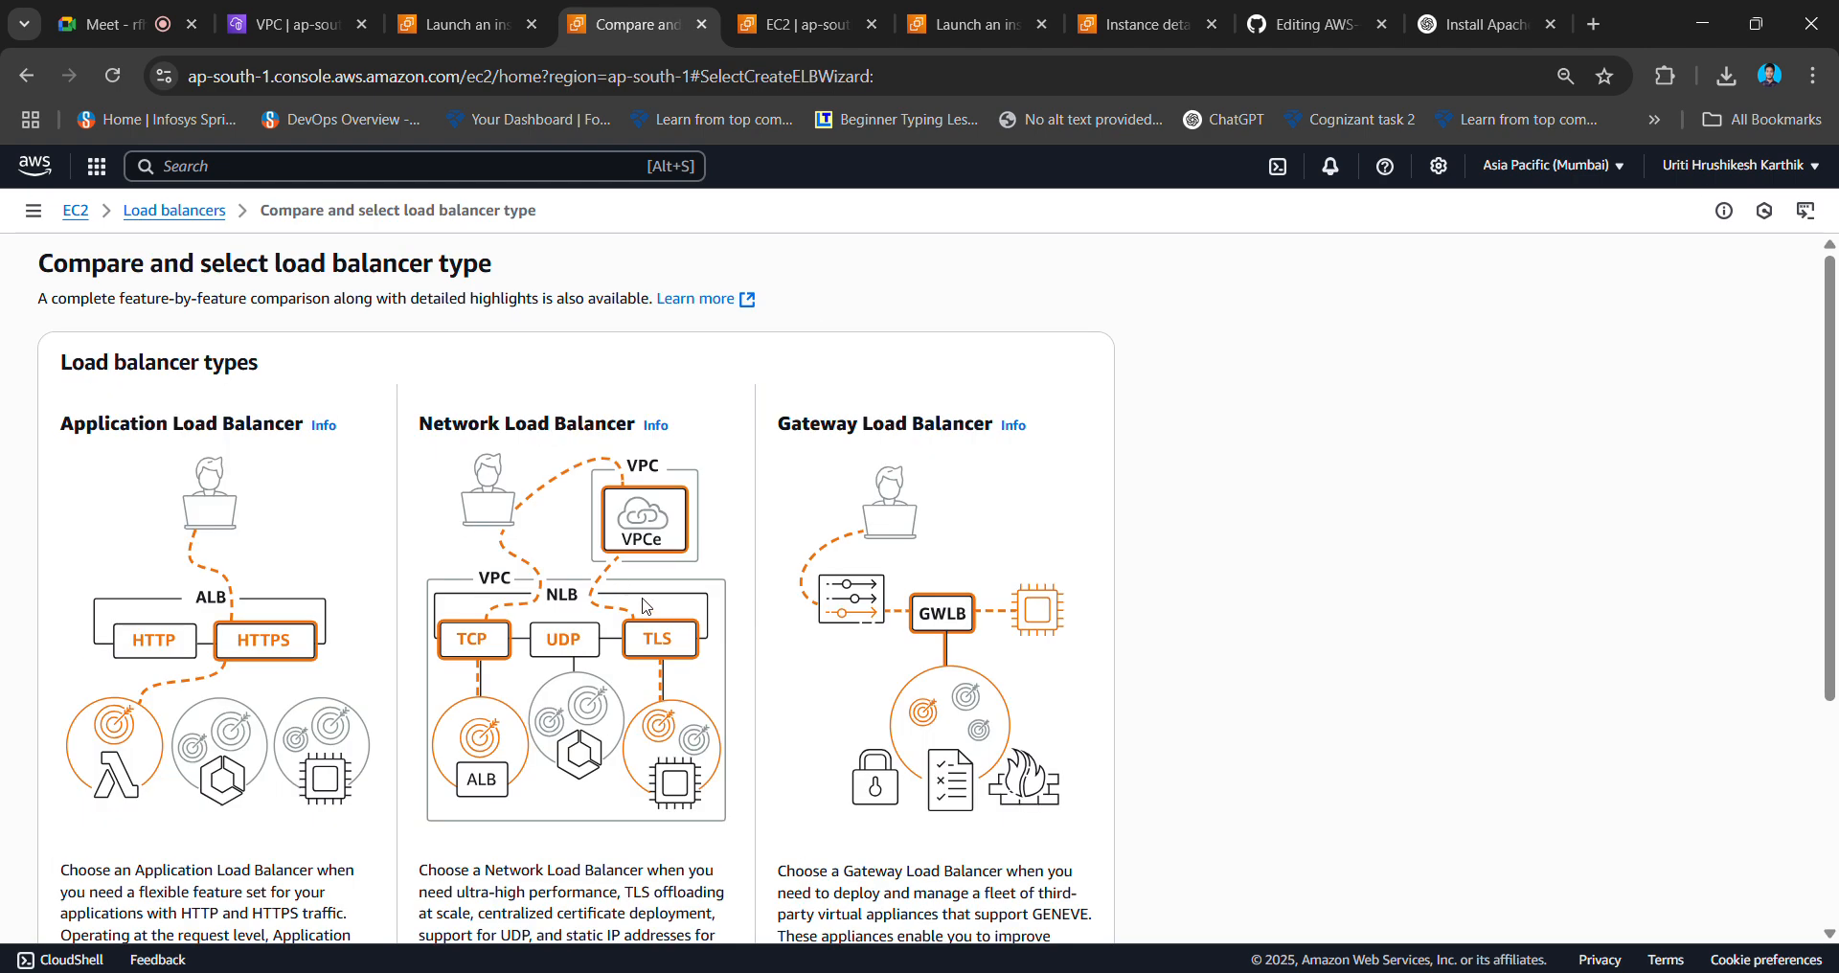
scroll(647, 606, down, 2)
scroll(646, 607, up, 2)
scroll(605, 570, down, 3)
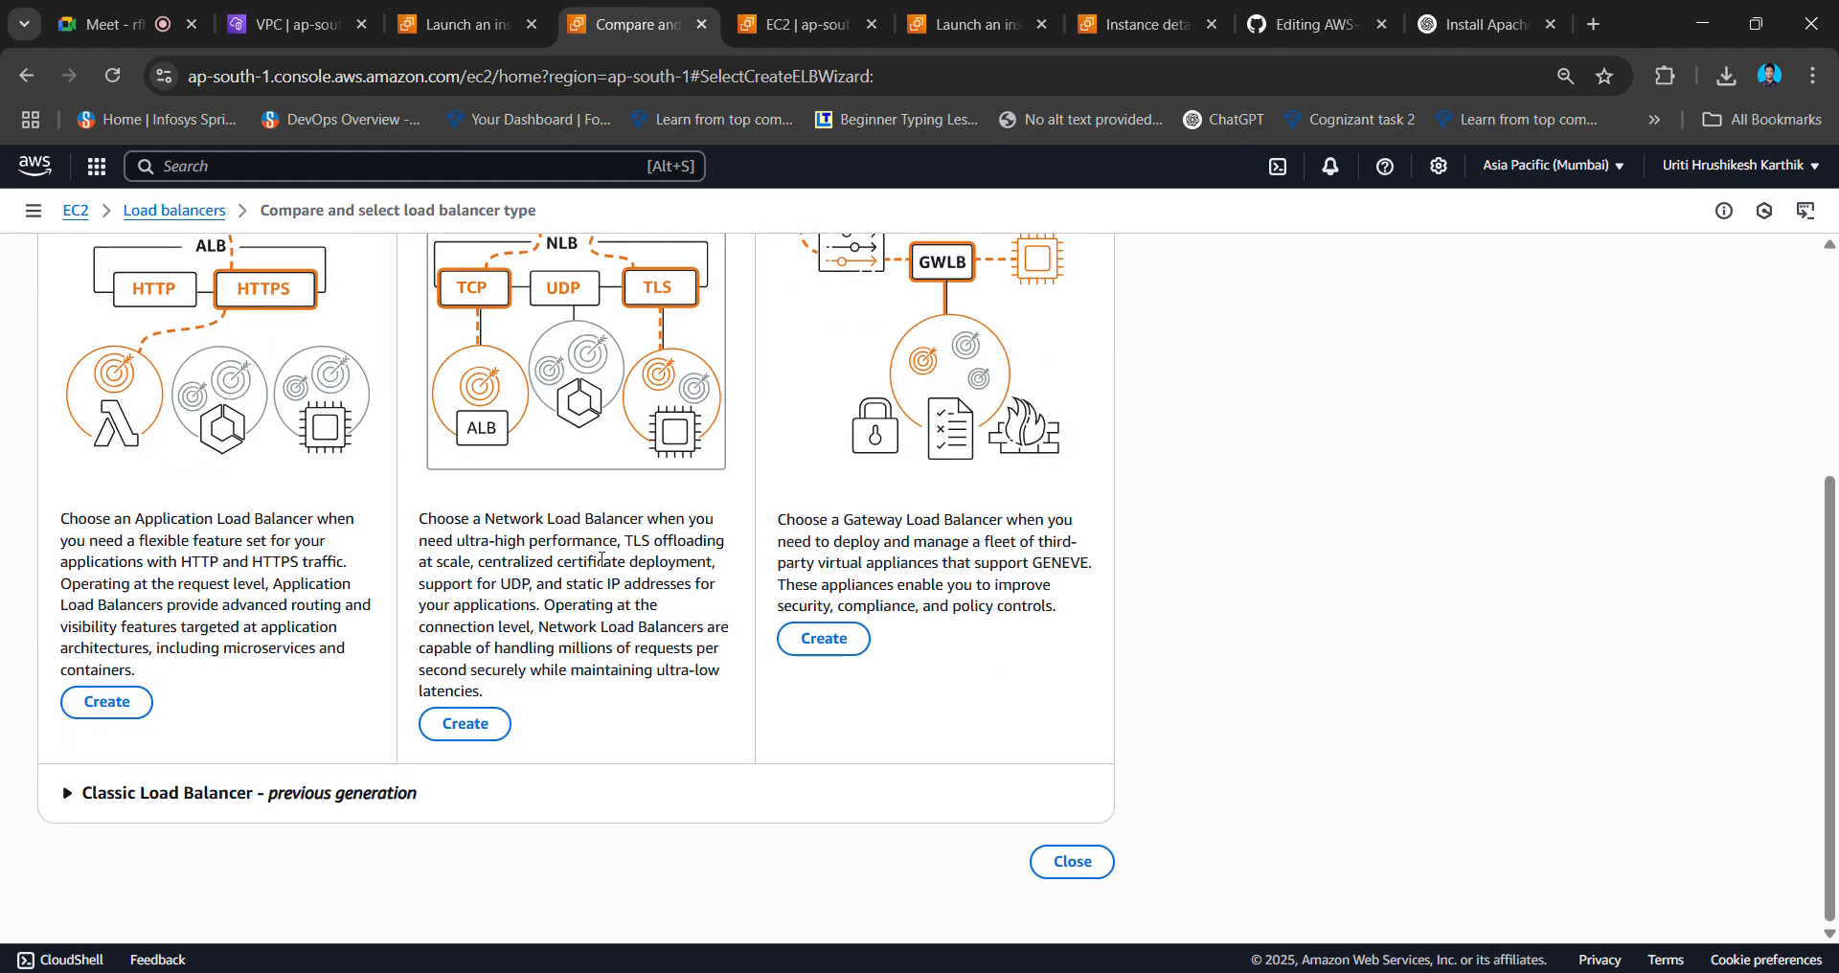
scroll(355, 518, up, 1)
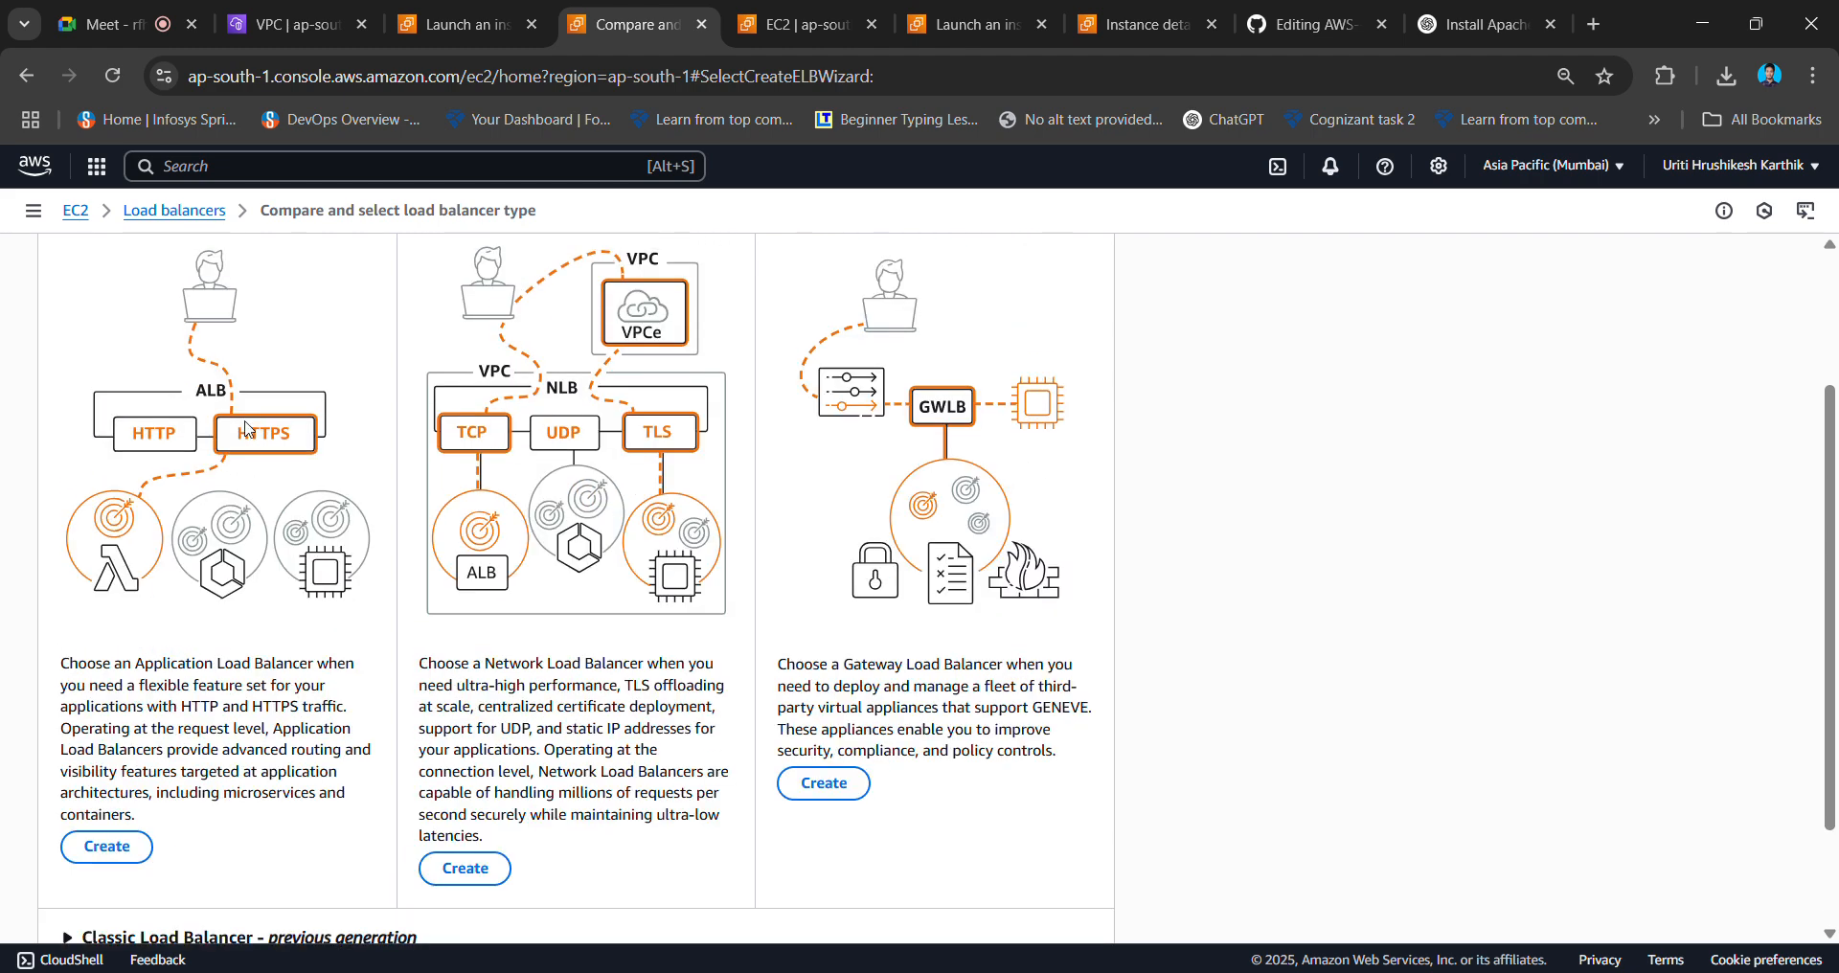
scroll(187, 653, up, 1)
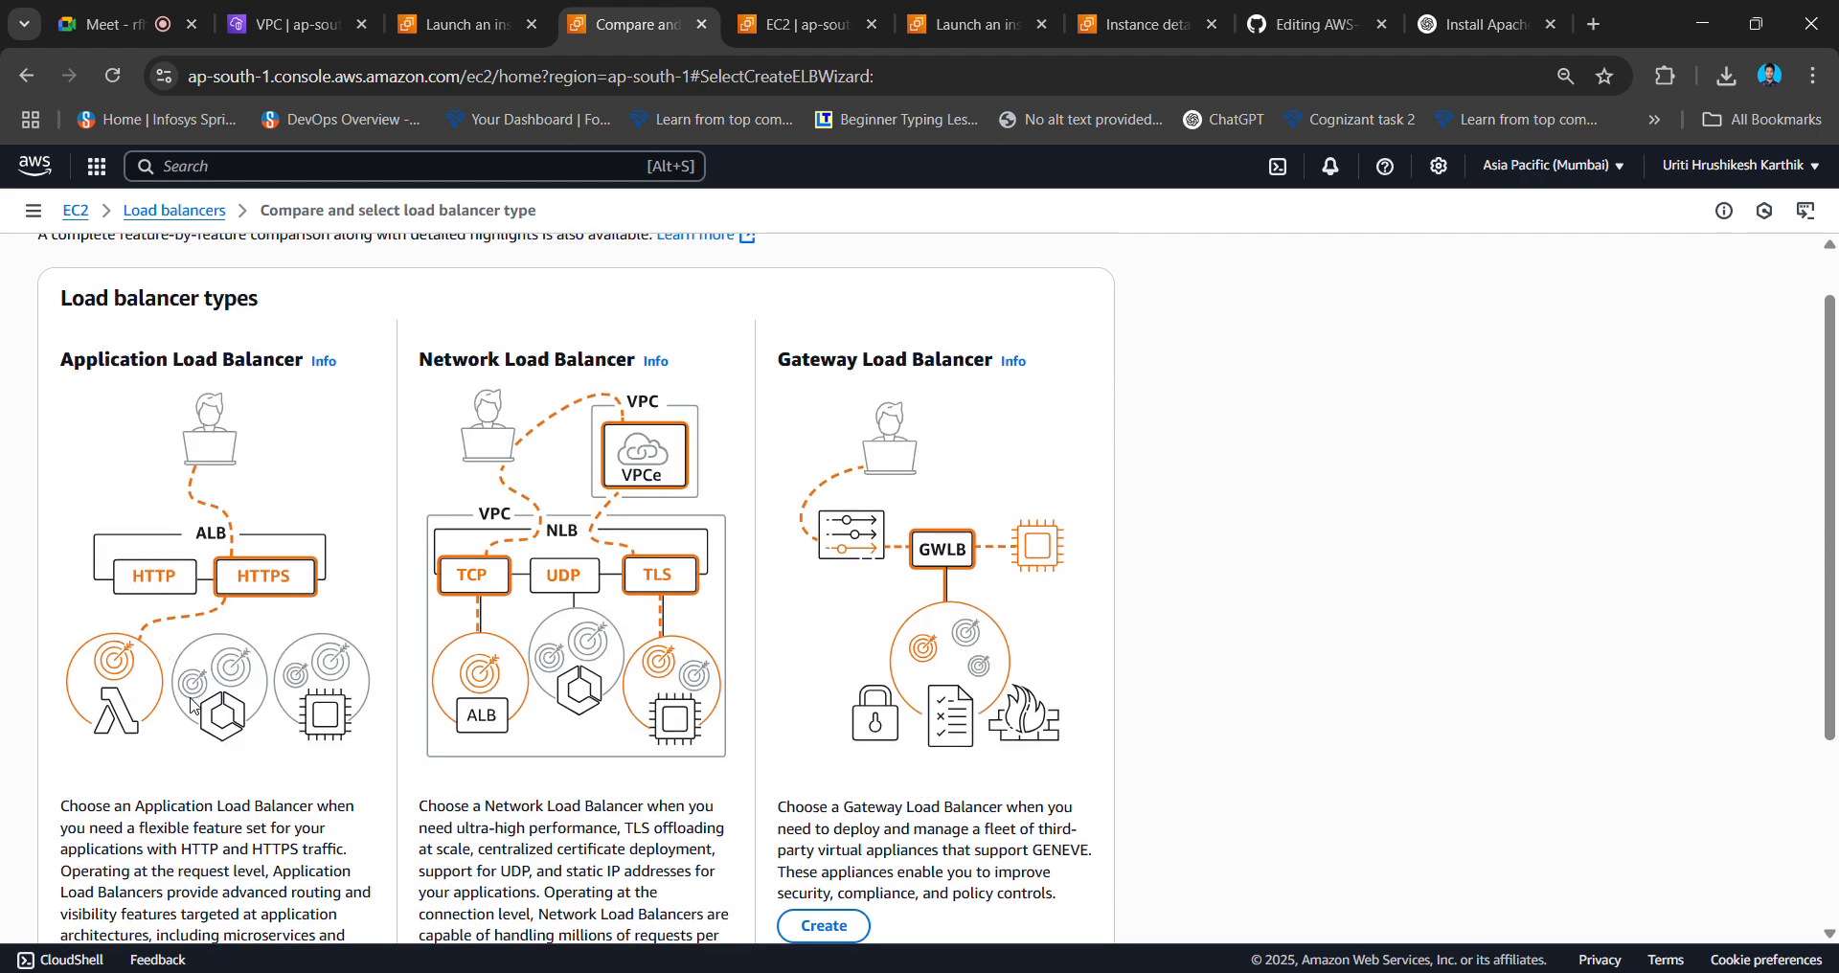
scroll(193, 706, down, 1)
scroll(192, 706, down, 1)
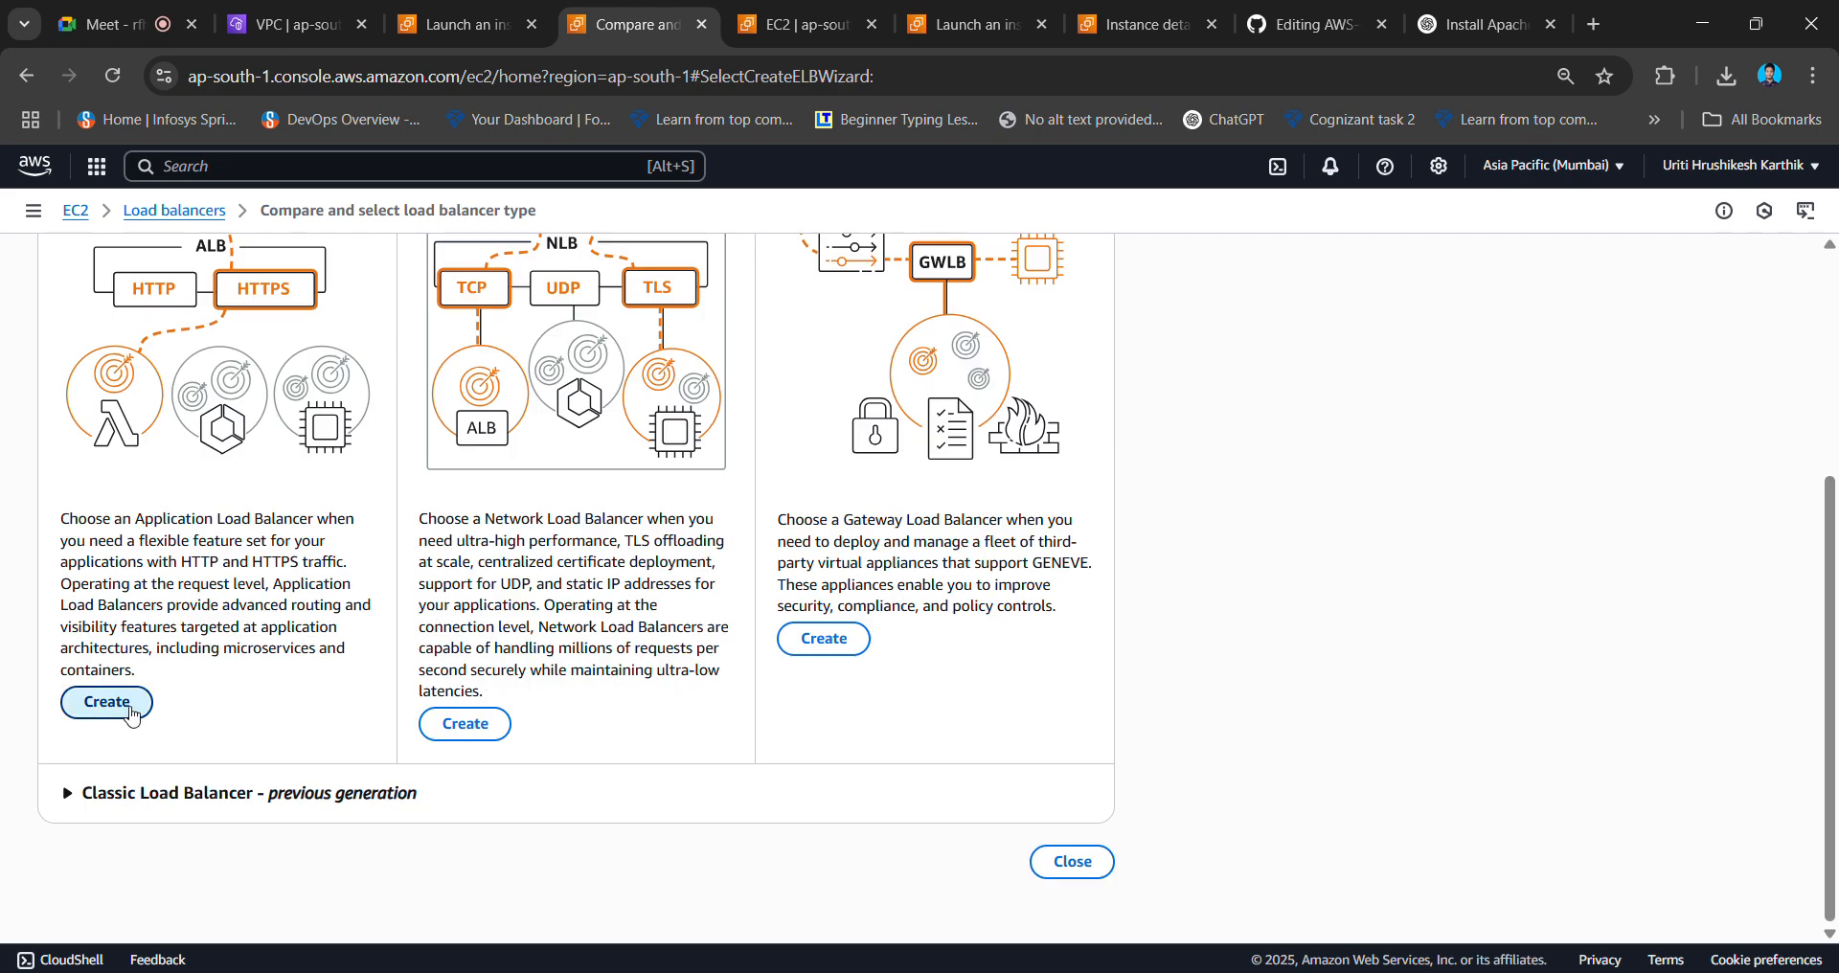
click(134, 714)
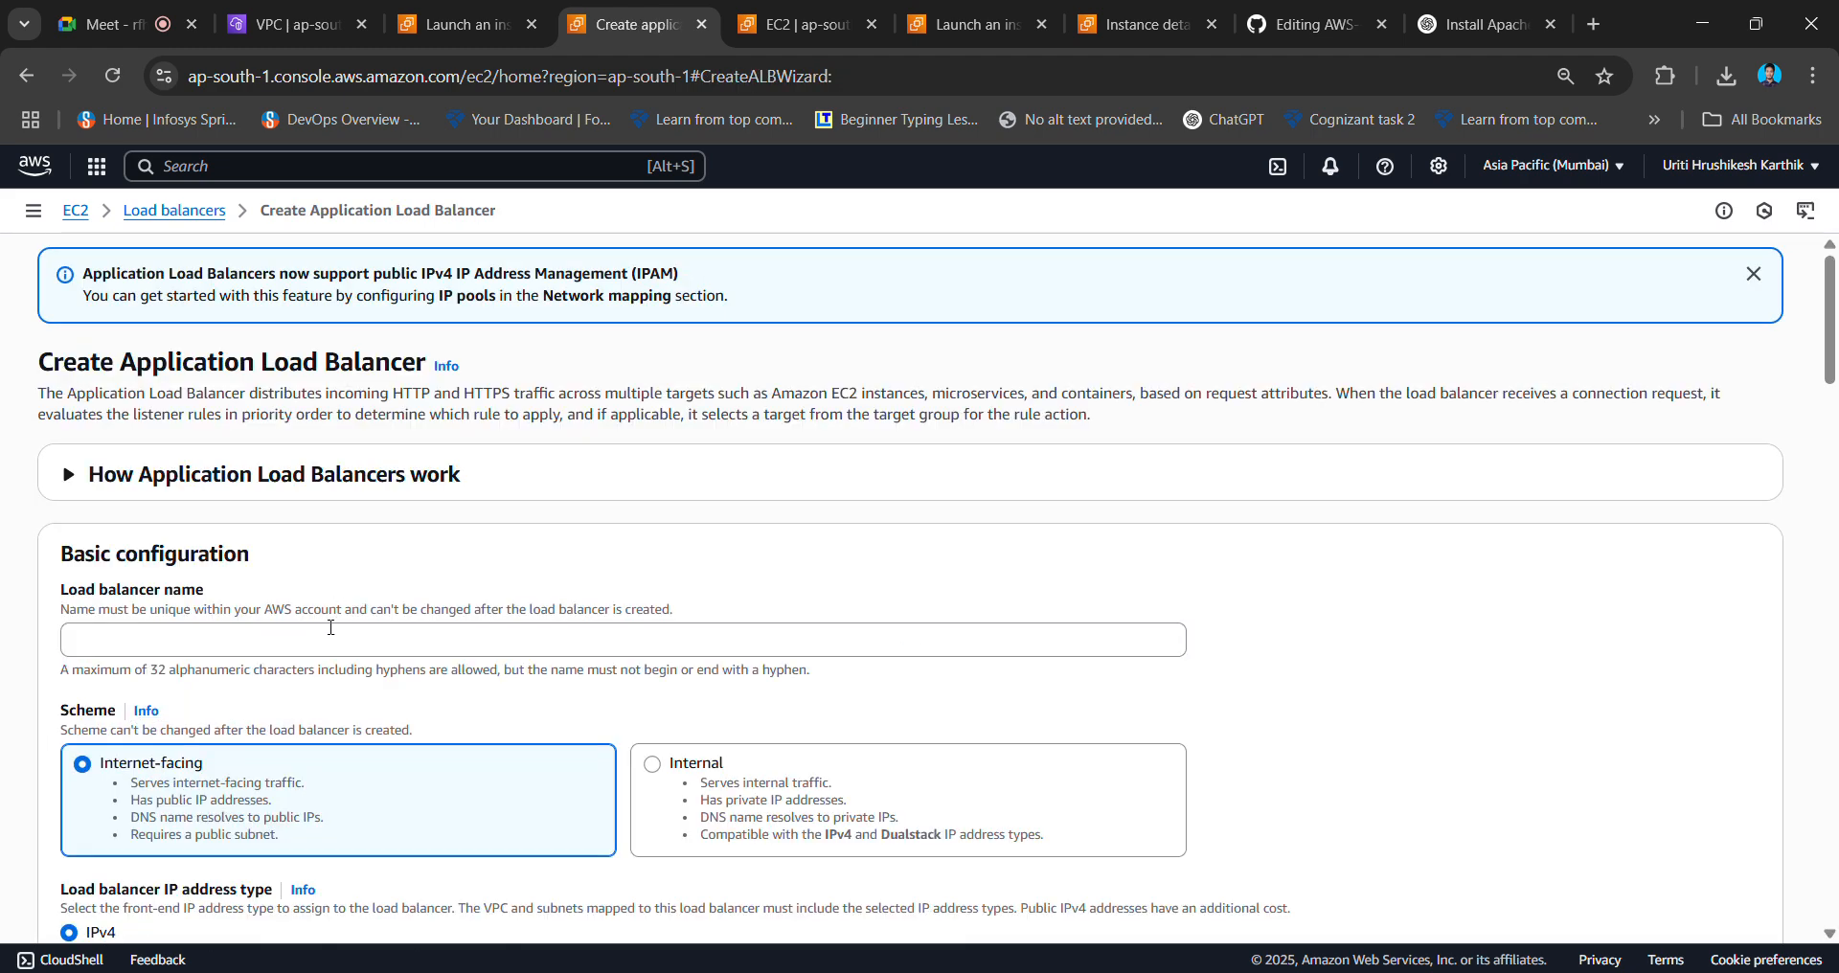
- Enter myELB as the load balancer name and clear the scheme description text
click(330, 632)
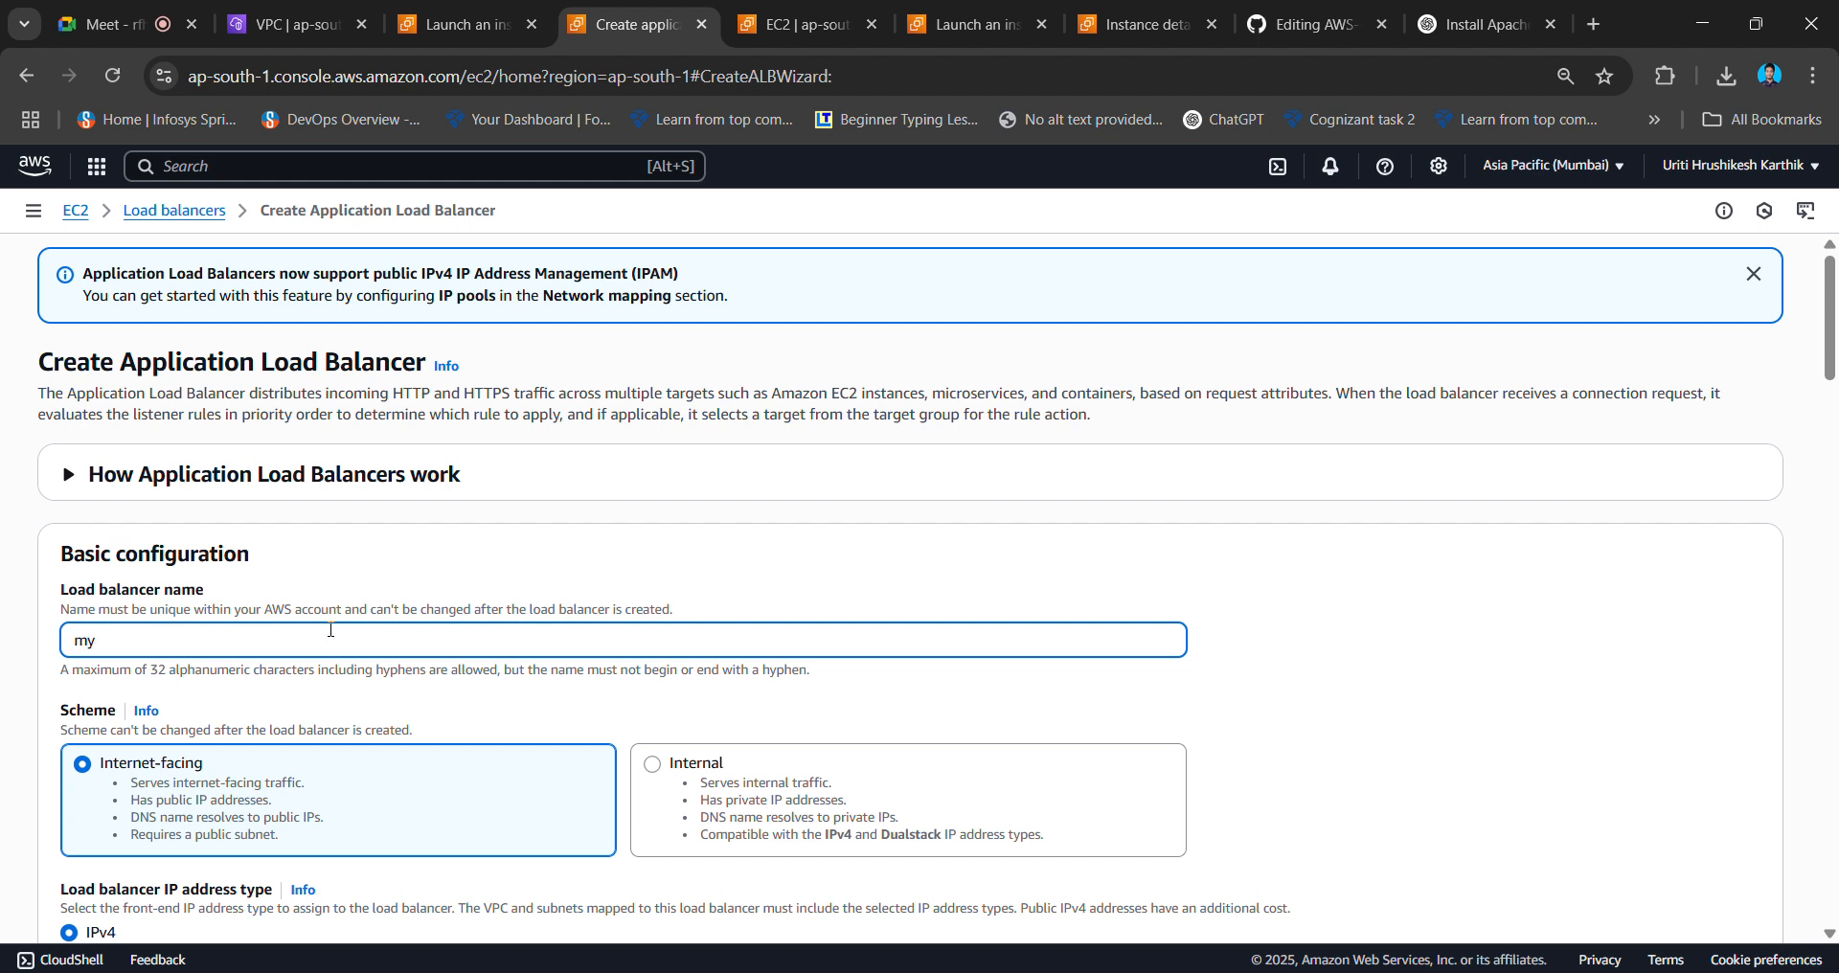
scroll(330, 630, down, 2)
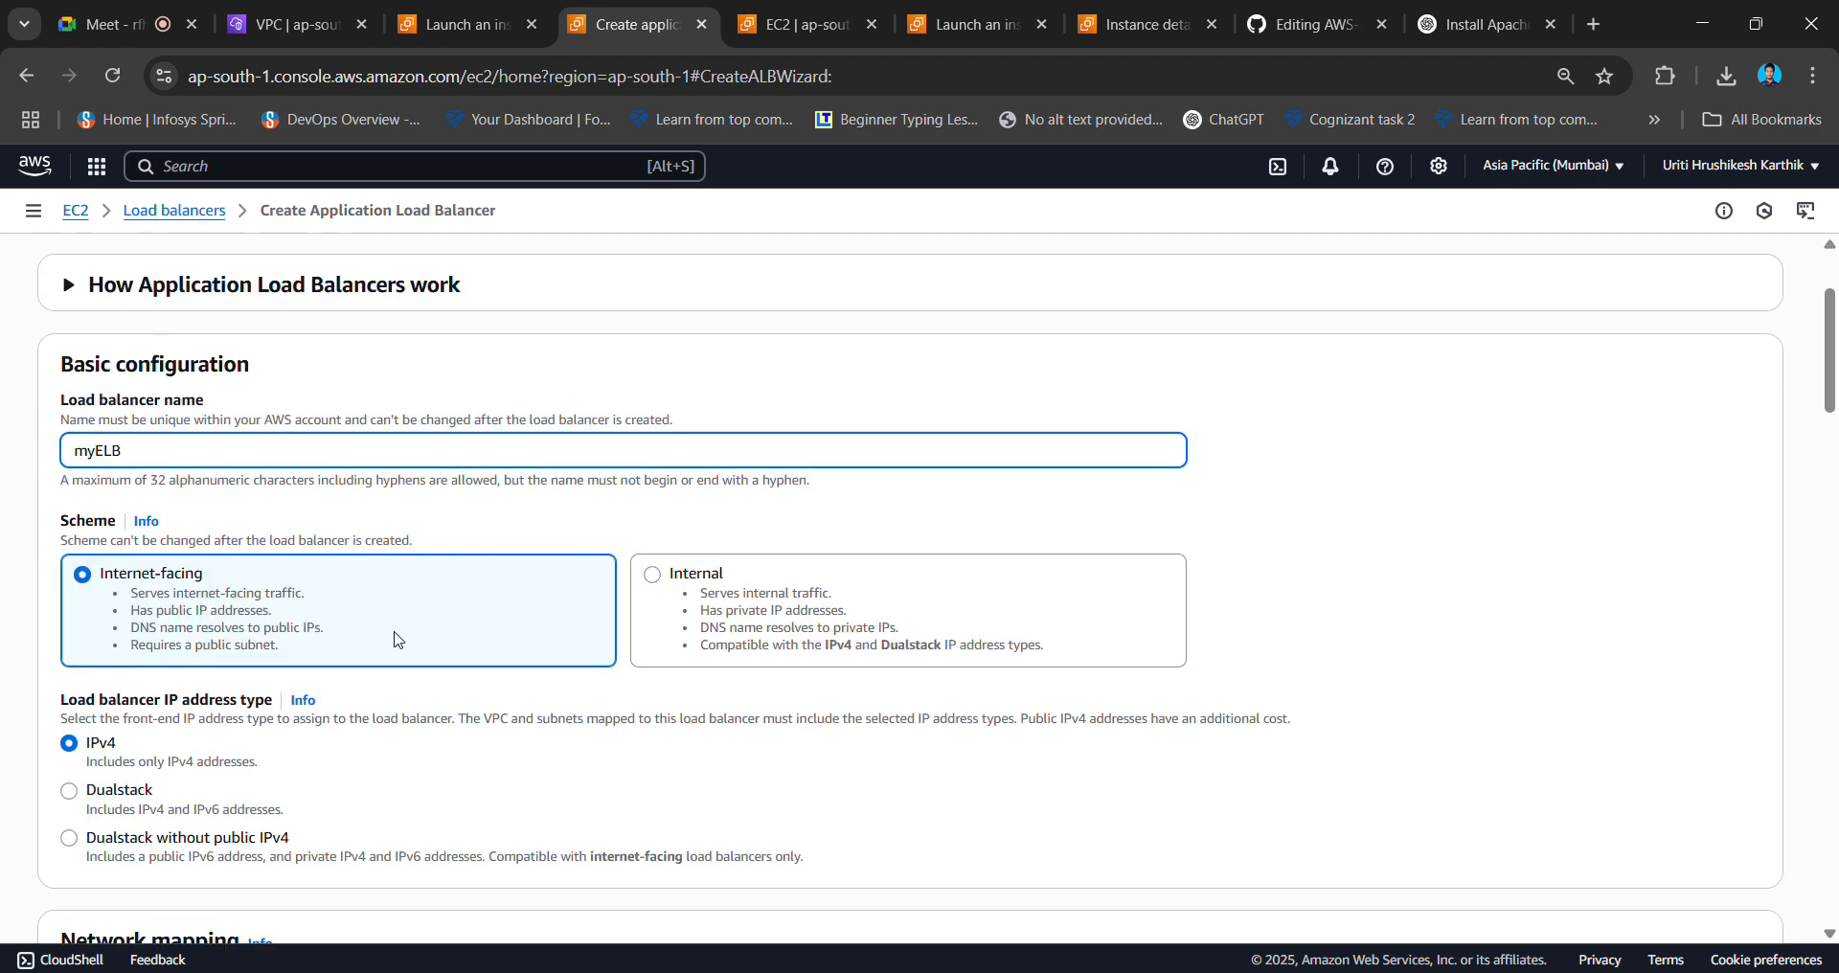
drag(353, 649, 276, 579)
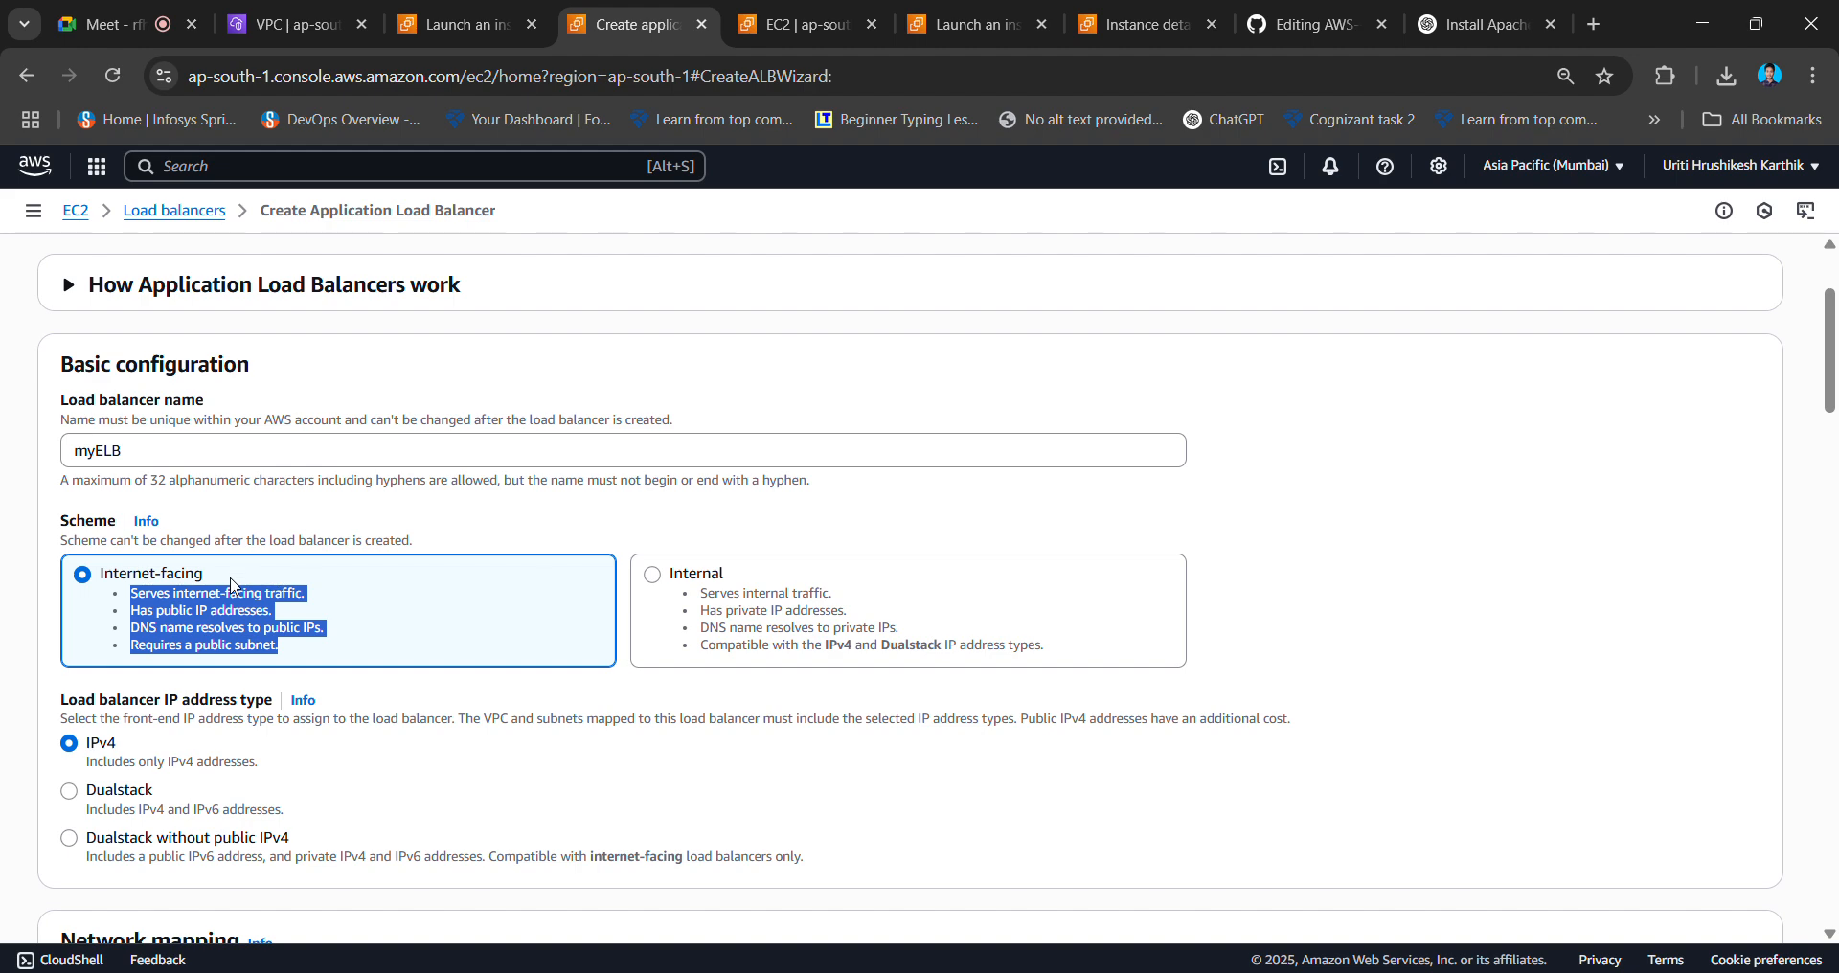
click(398, 603)
scroll(400, 603, down, 3)
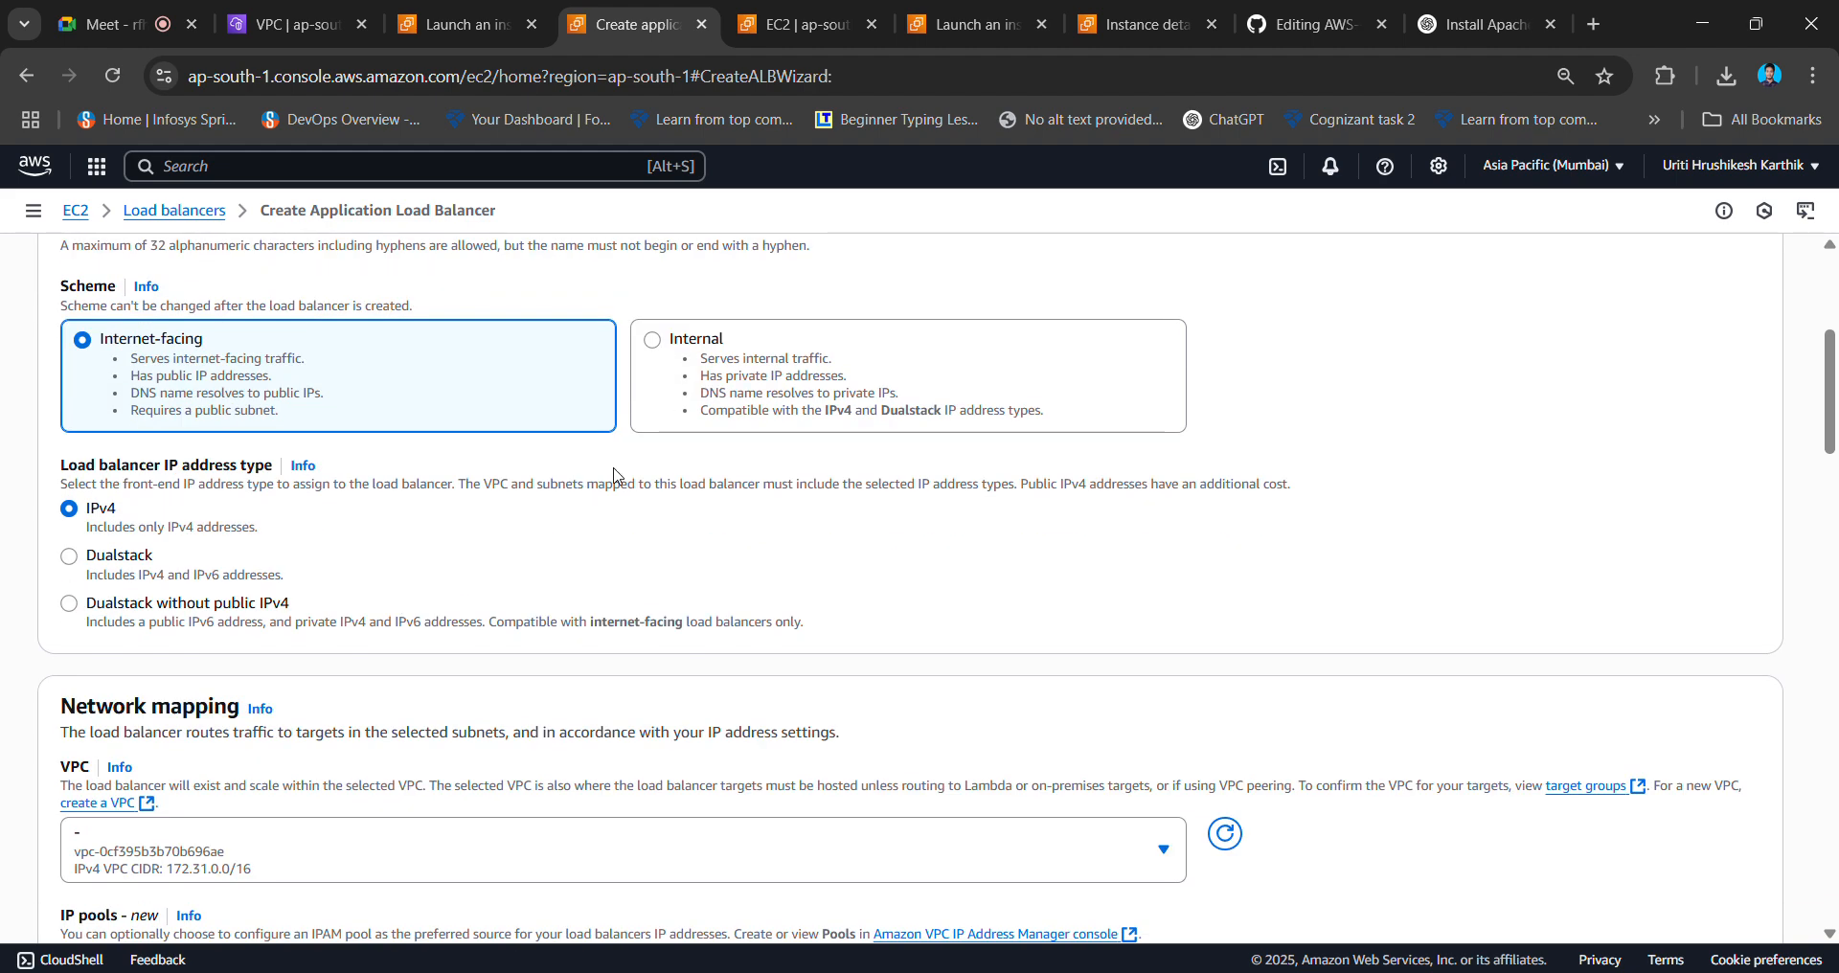
scroll(601, 589, down, 3)
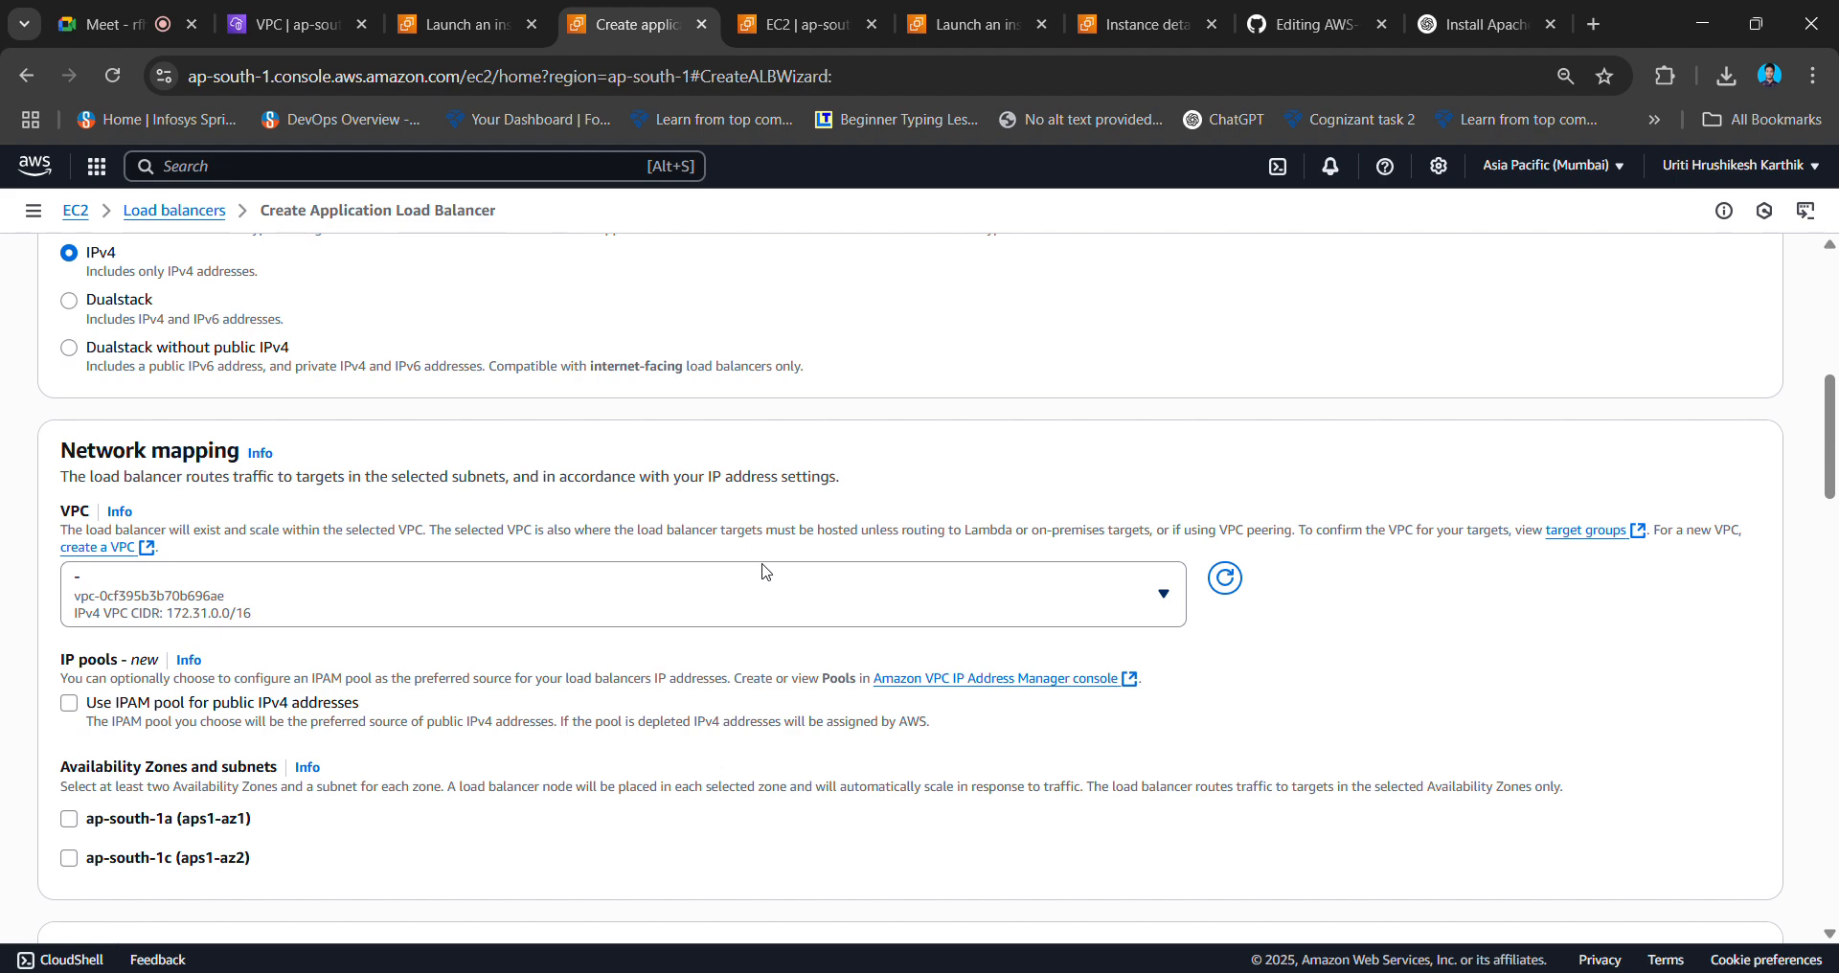
- Place it in major-project-vpc with ap-south-1a and ap-south-1b, using the public2 subnet for 1b
click(795, 583)
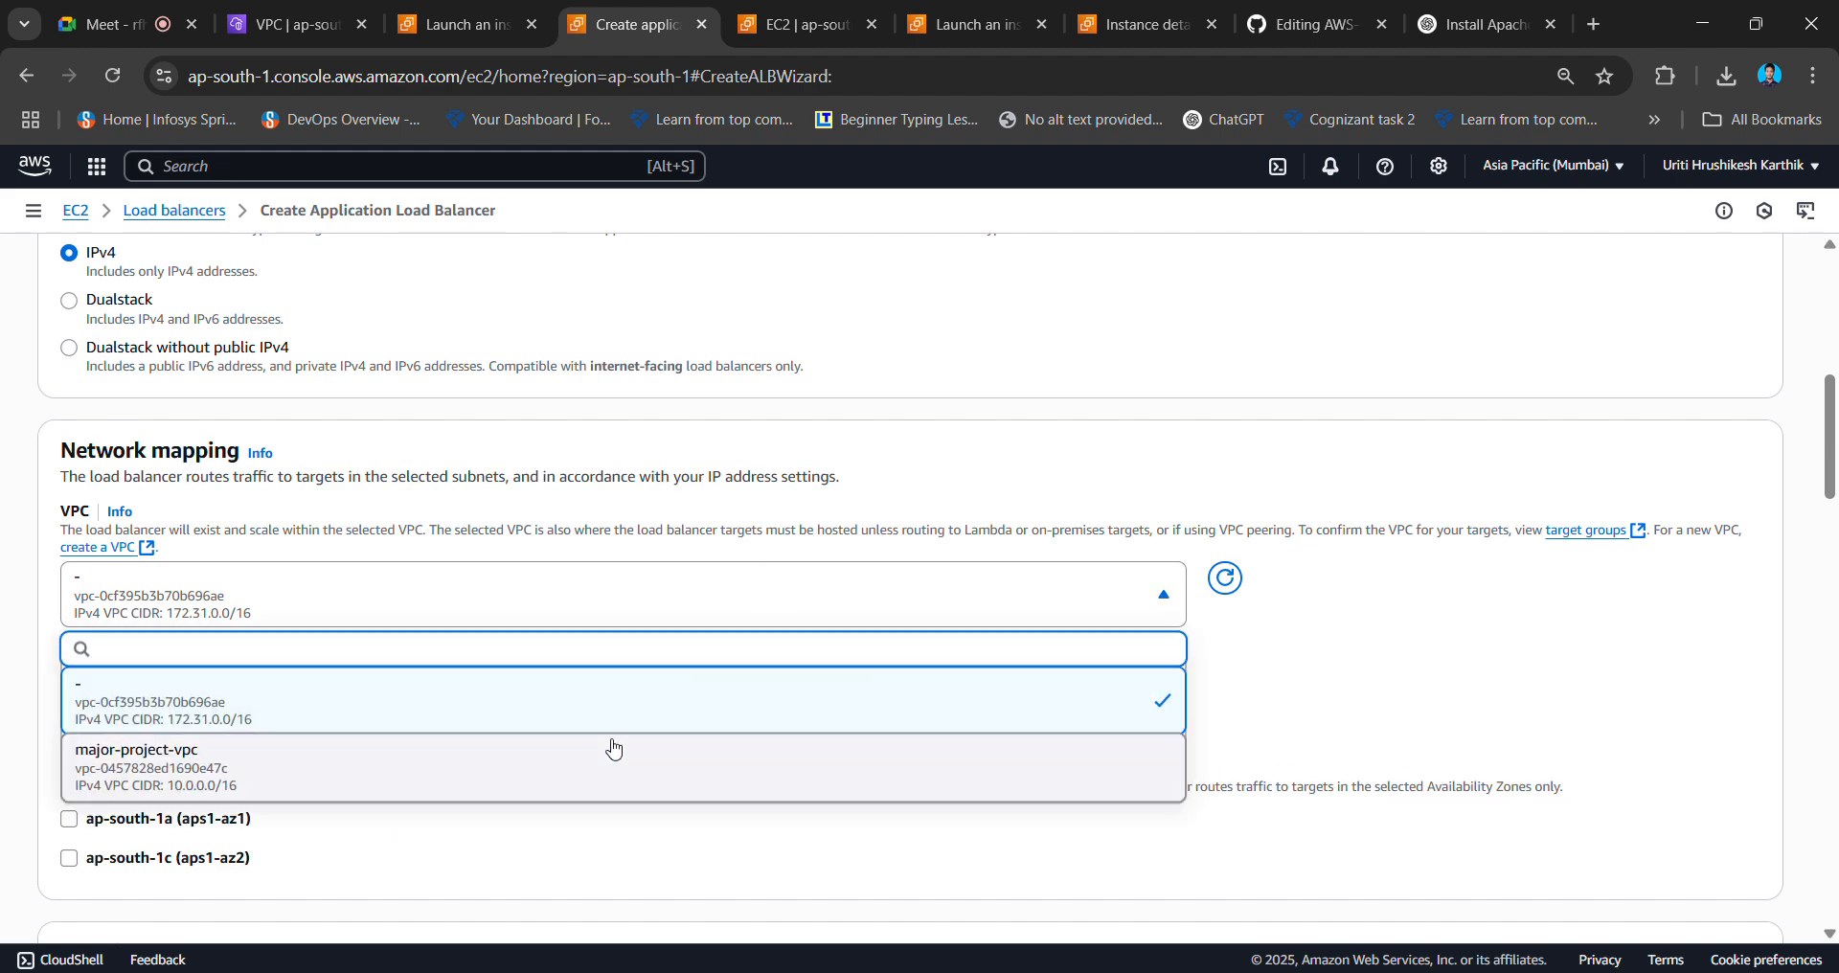
click(611, 749)
scroll(483, 672, down, 2)
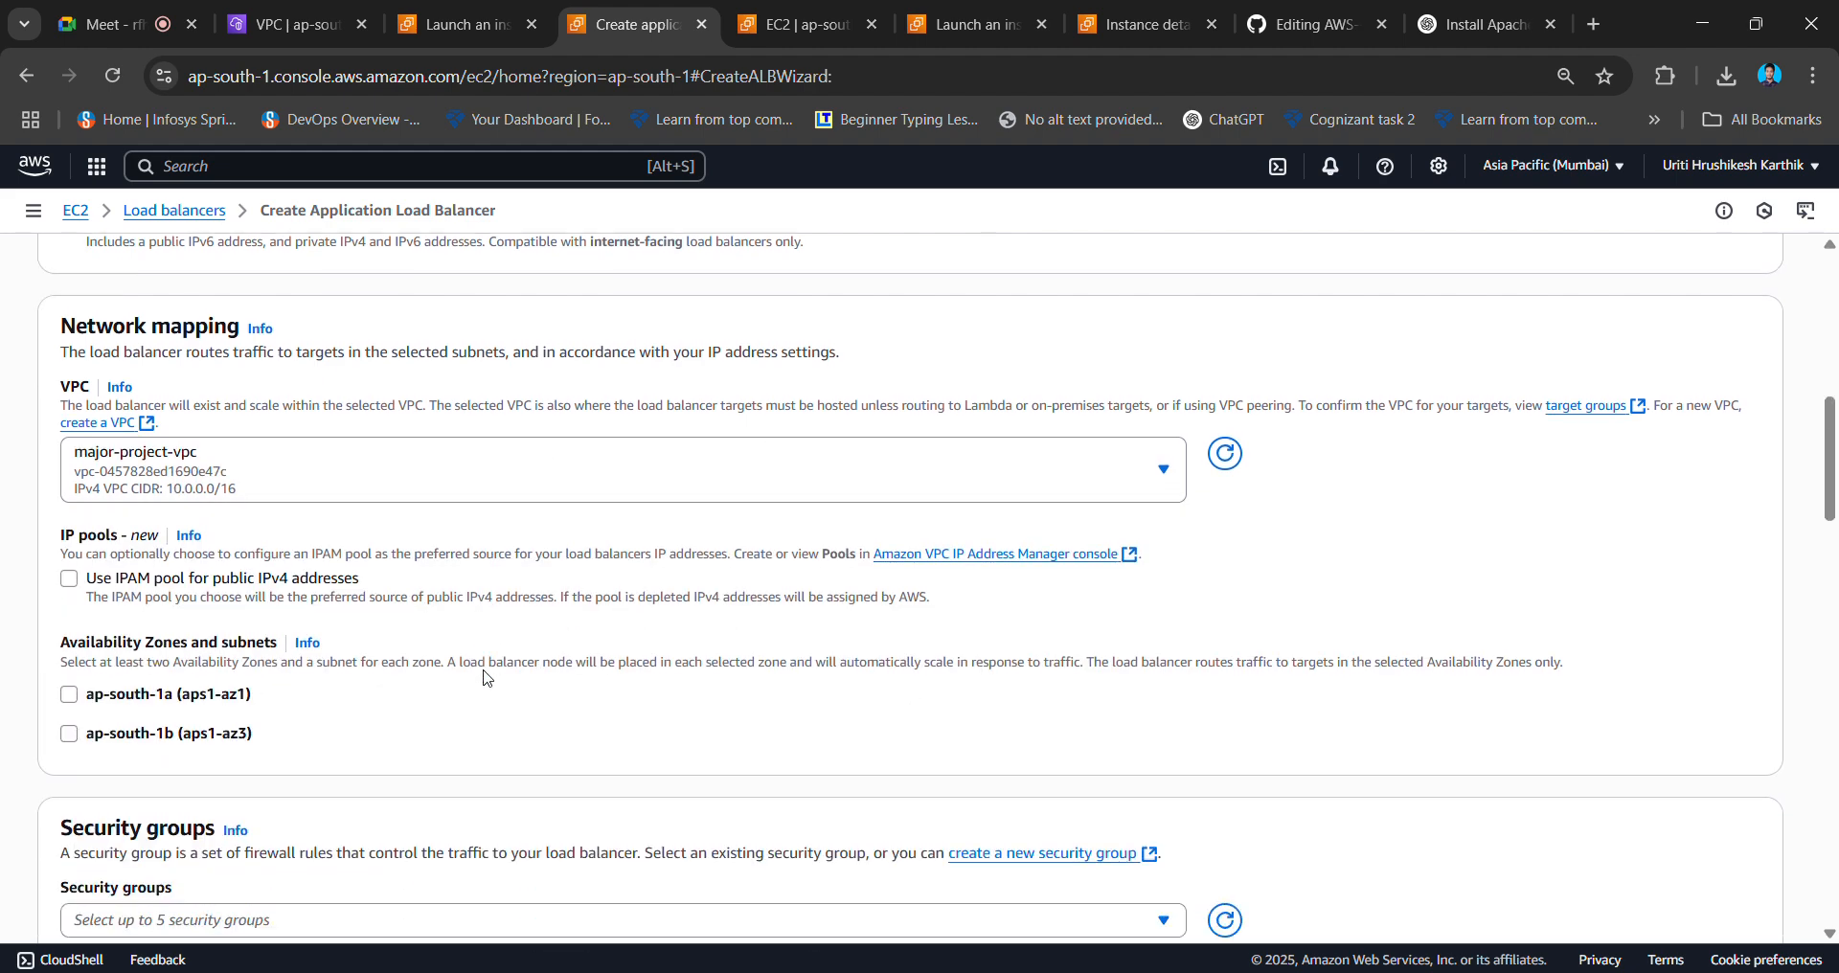
click(69, 680)
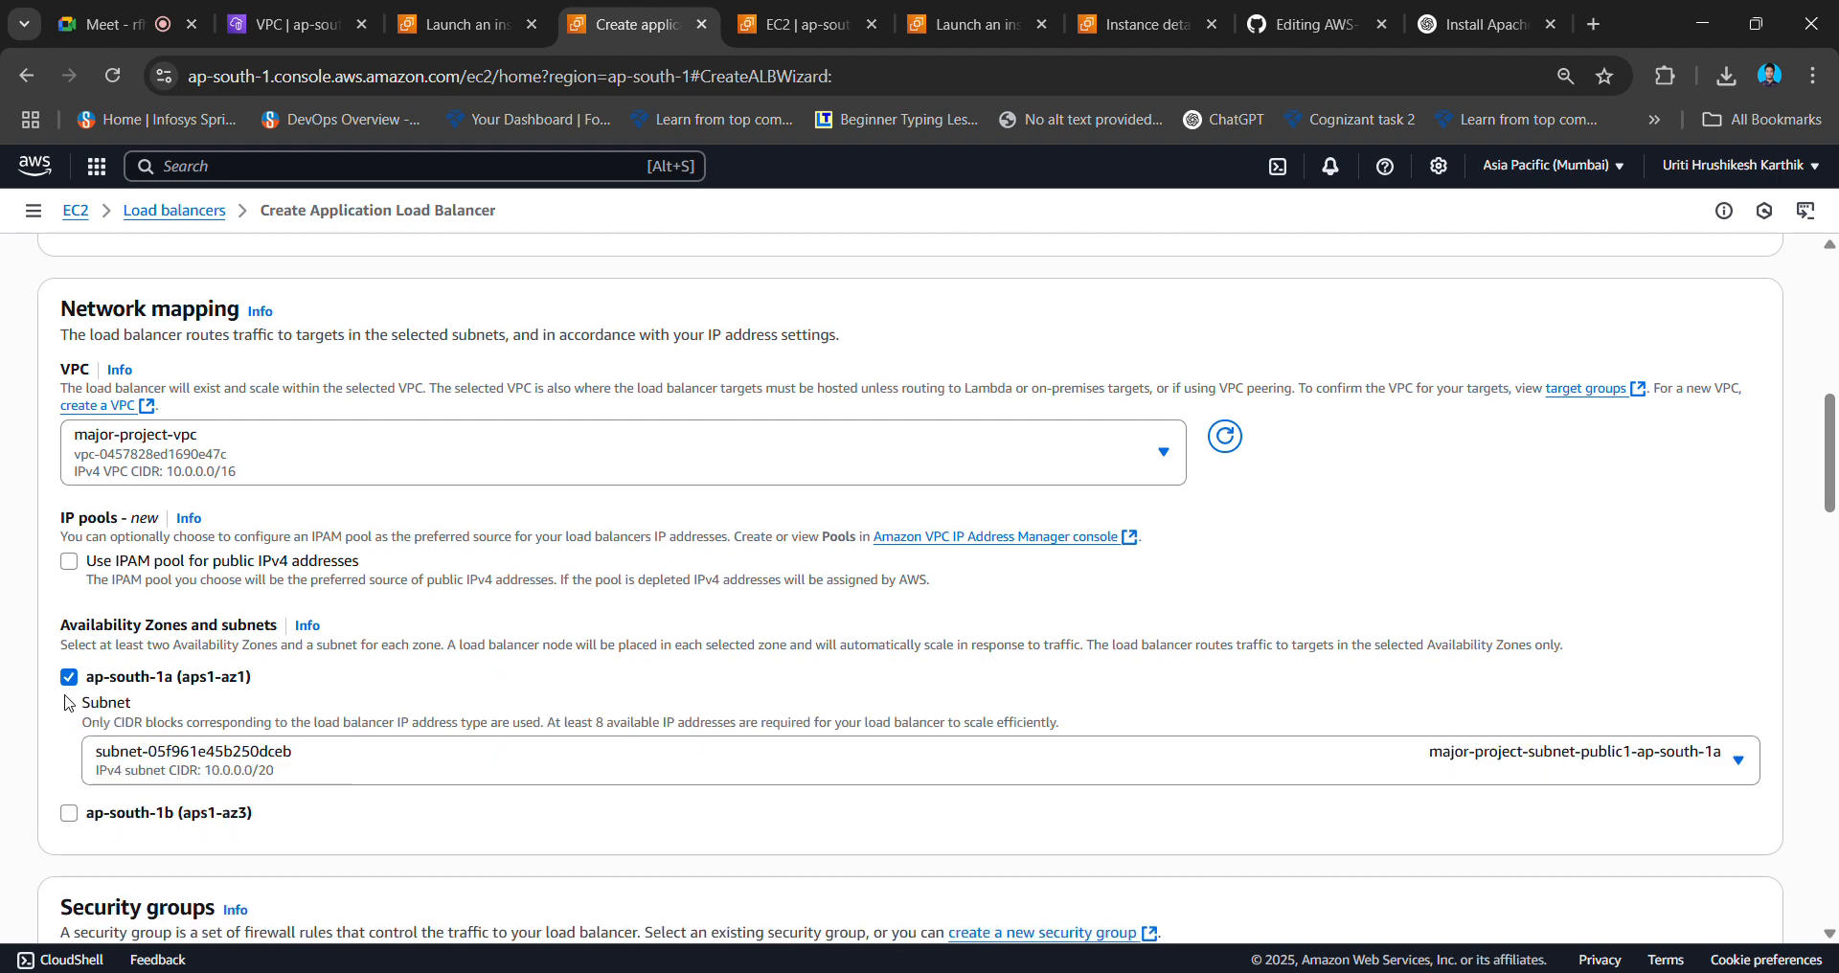
click(69, 813)
scroll(567, 811, down, 1)
scroll(567, 810, down, 1)
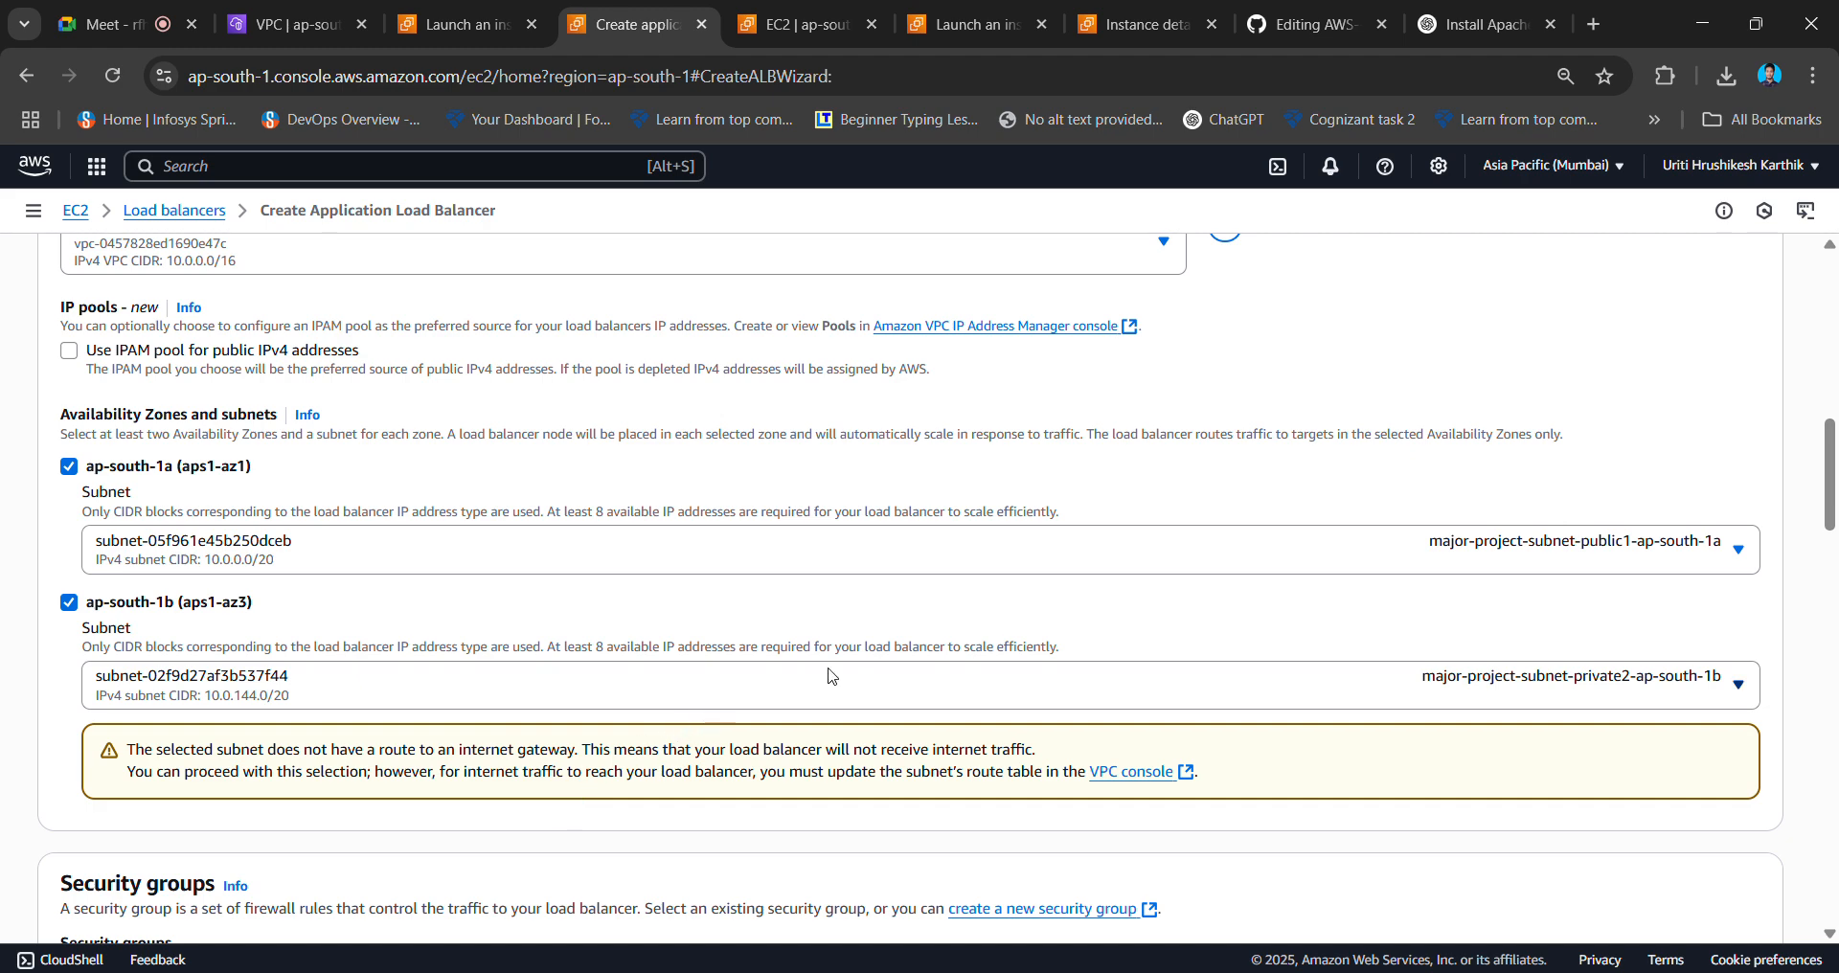
click(1716, 680)
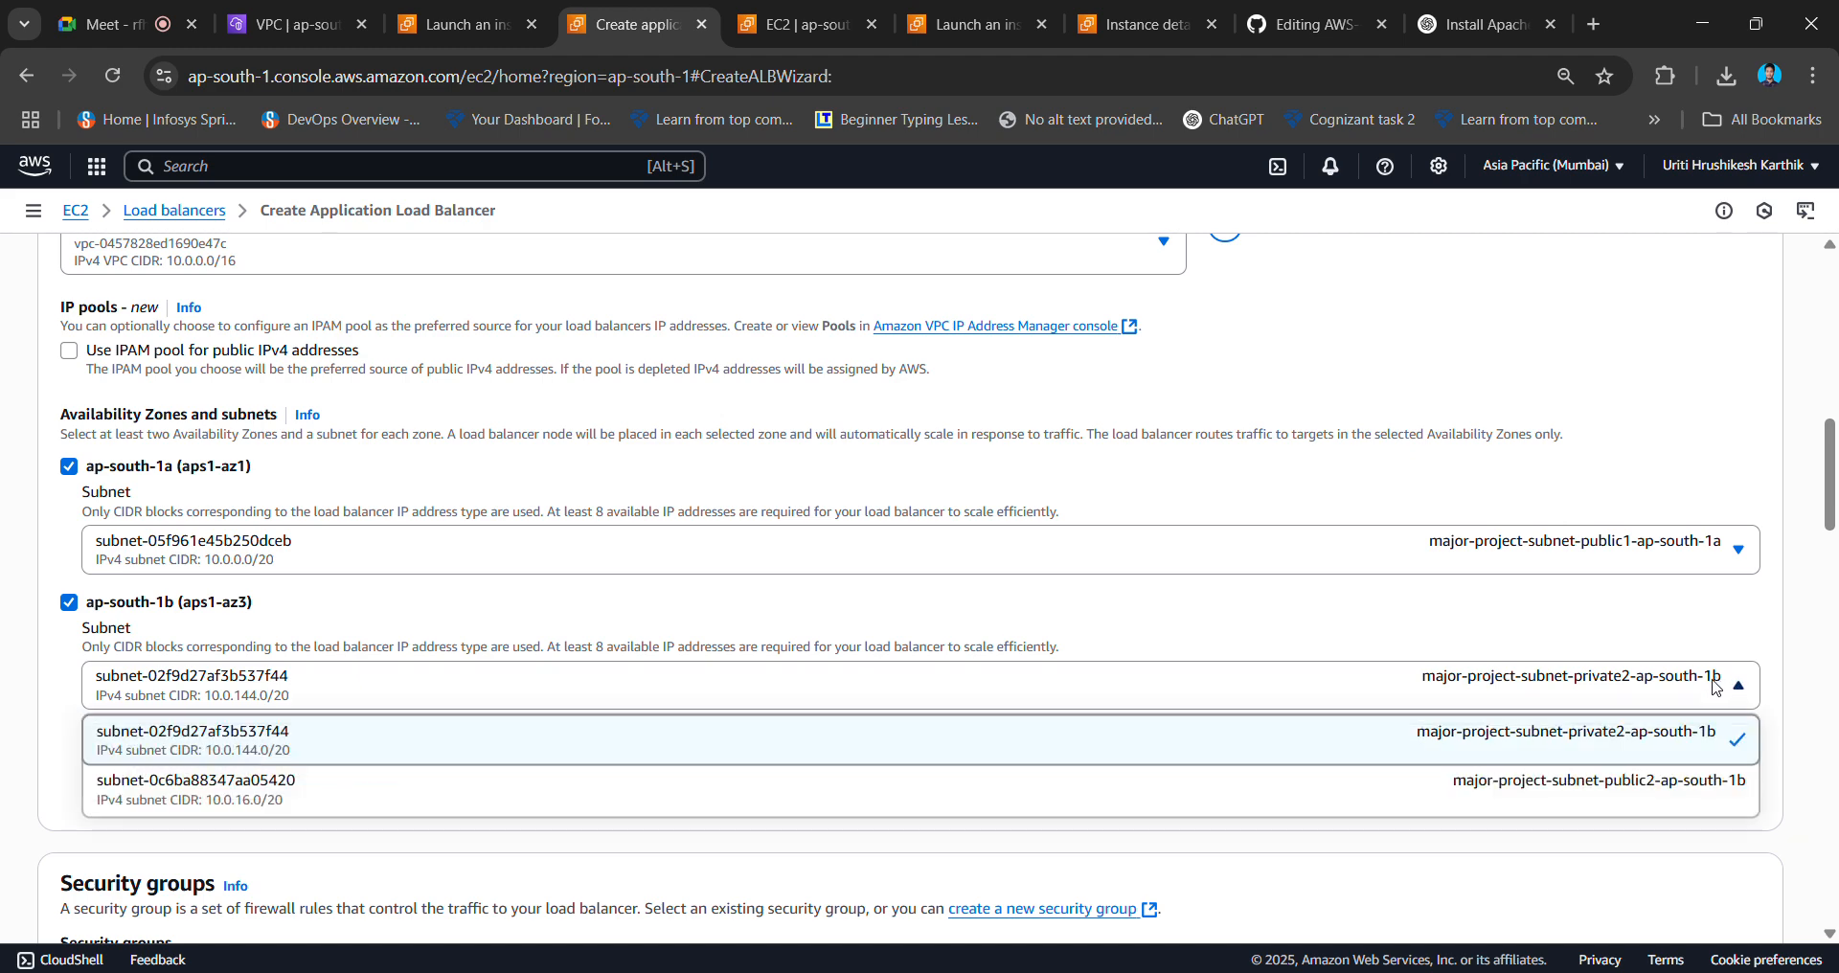
click(1644, 774)
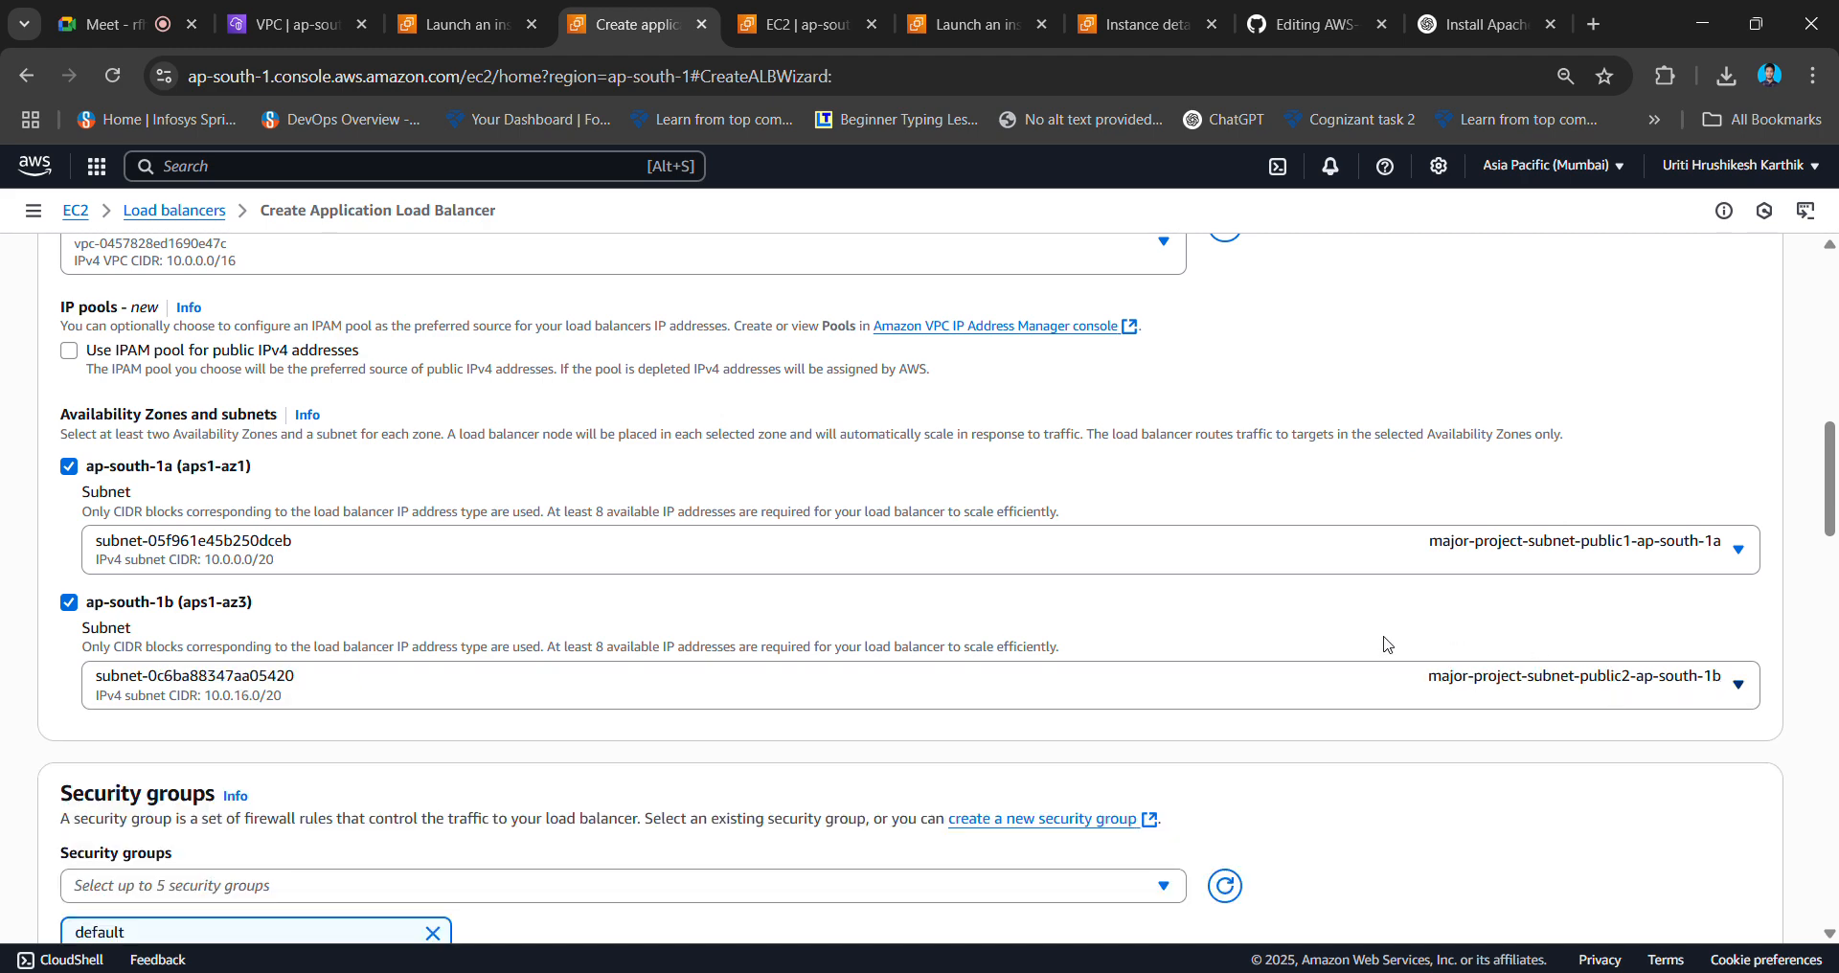
scroll(1386, 644, down, 3)
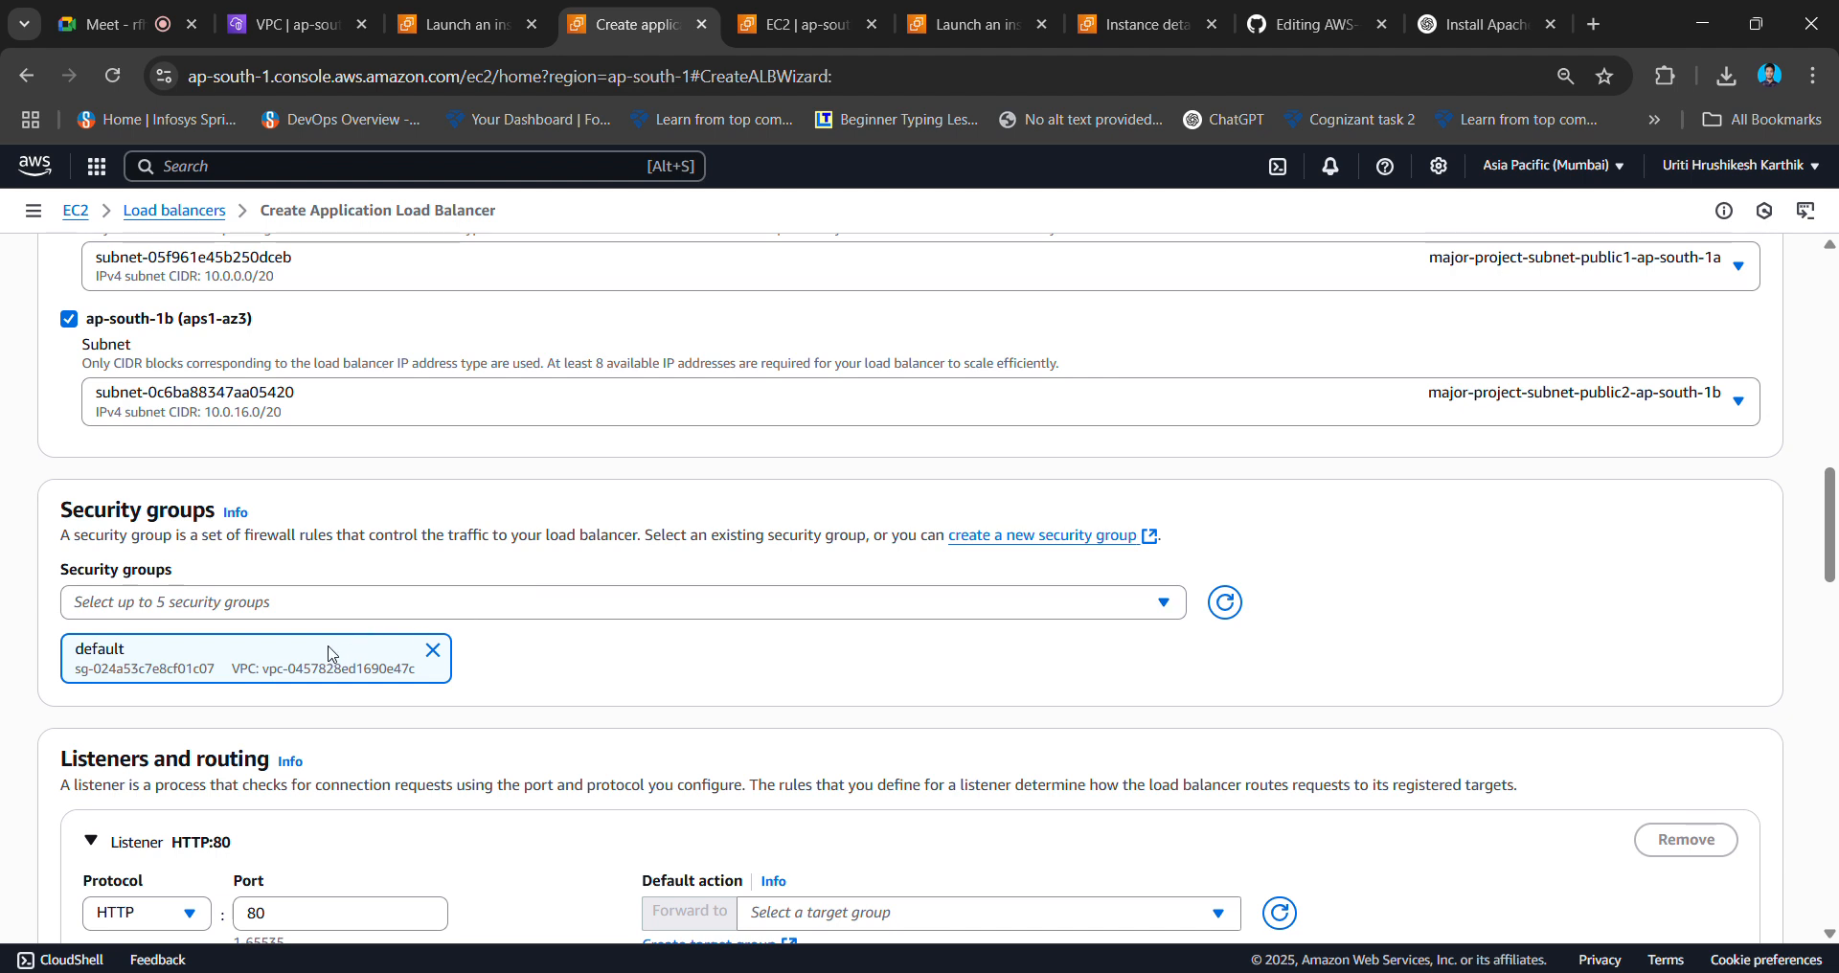
- Add the launch-wizard-14 security group alongside default
click(688, 605)
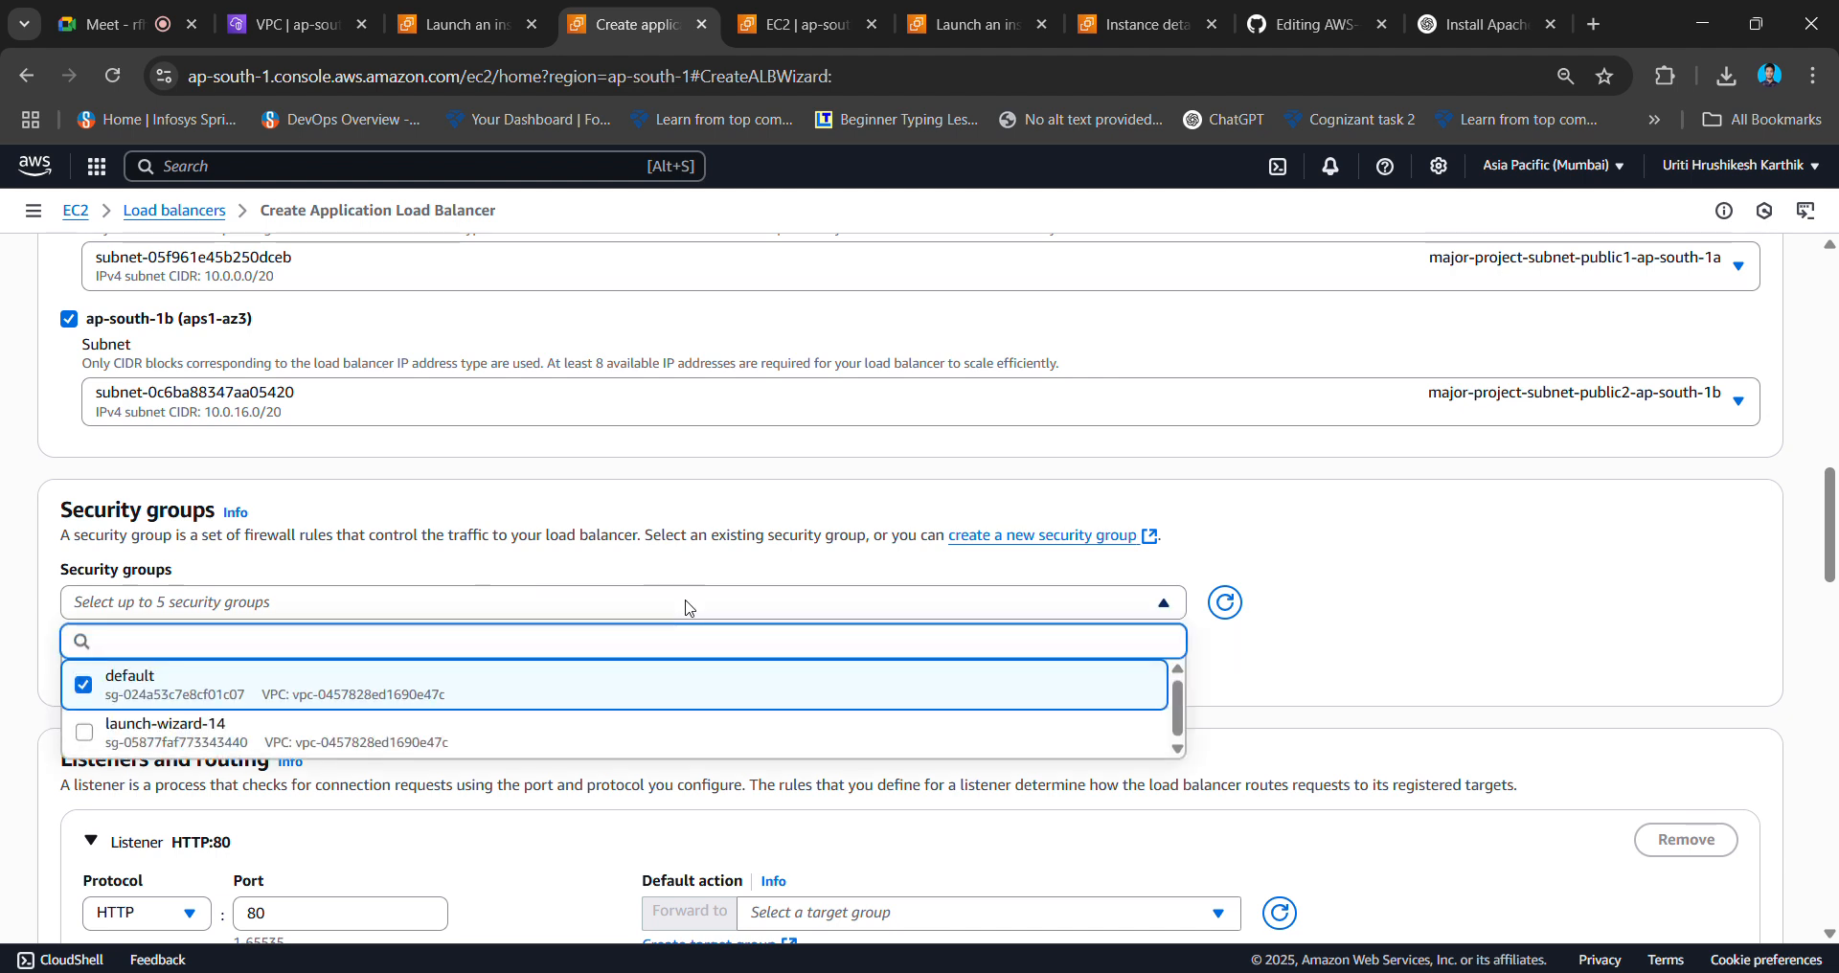
click(522, 724)
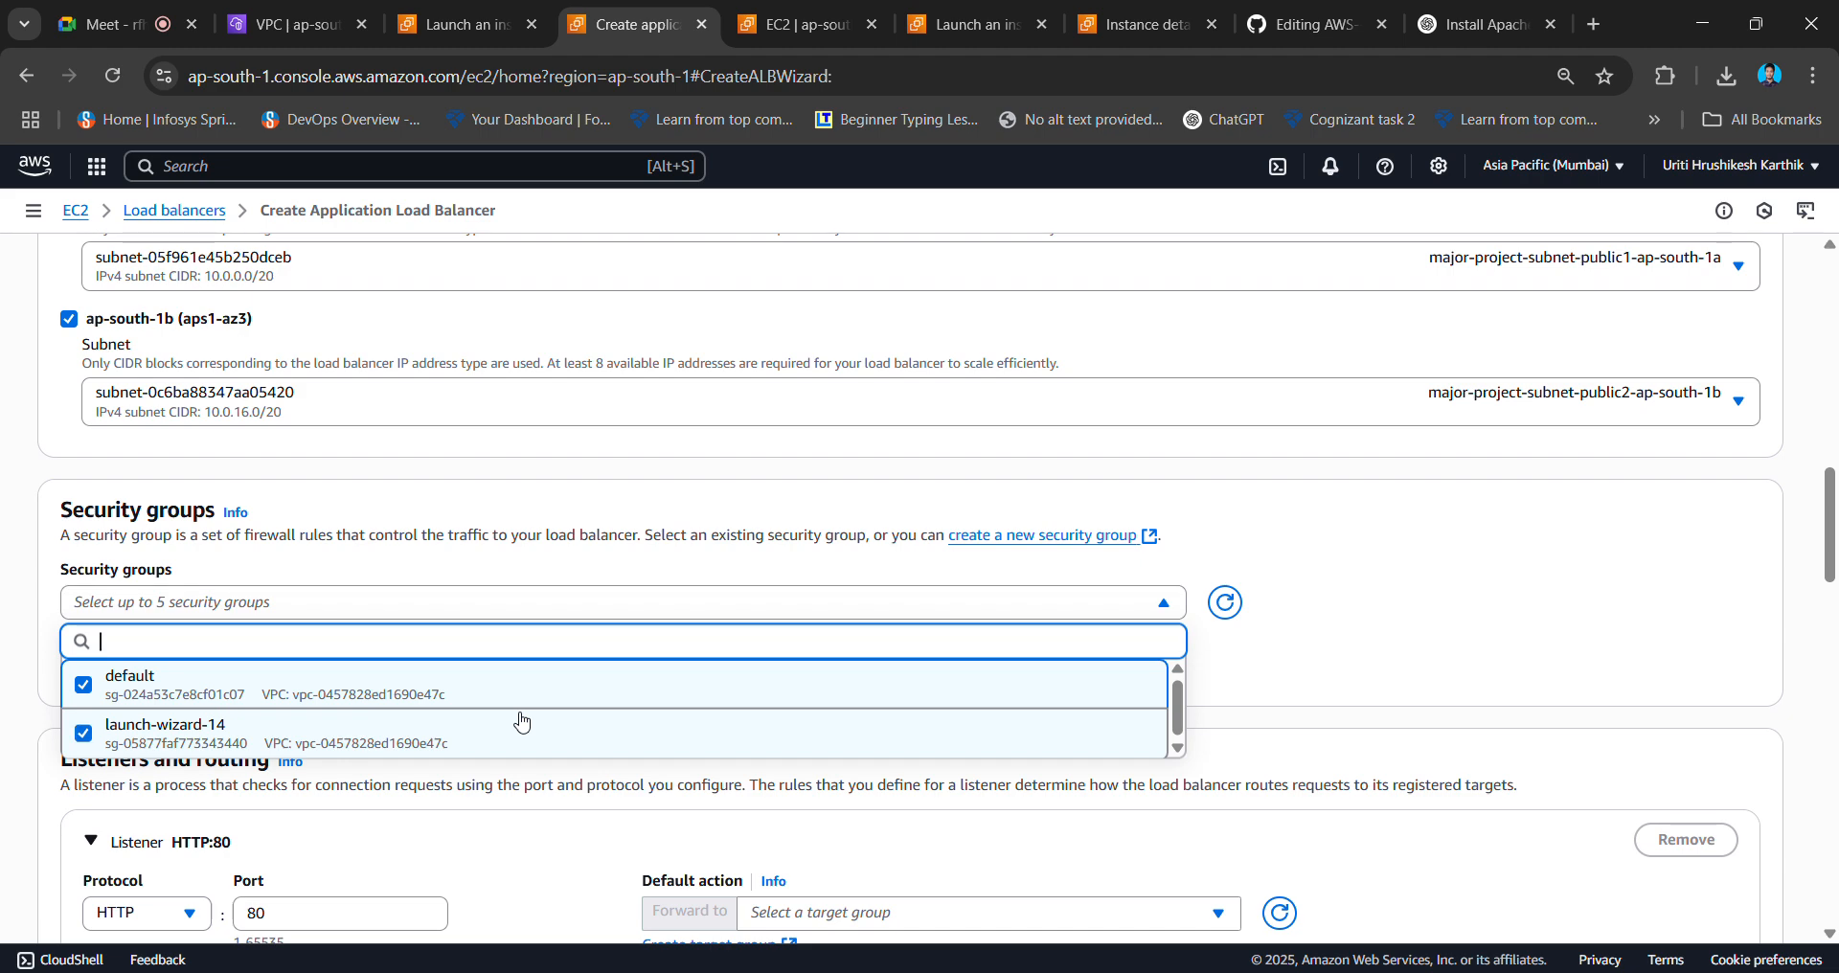
click(1341, 709)
scroll(1143, 699, down, 2)
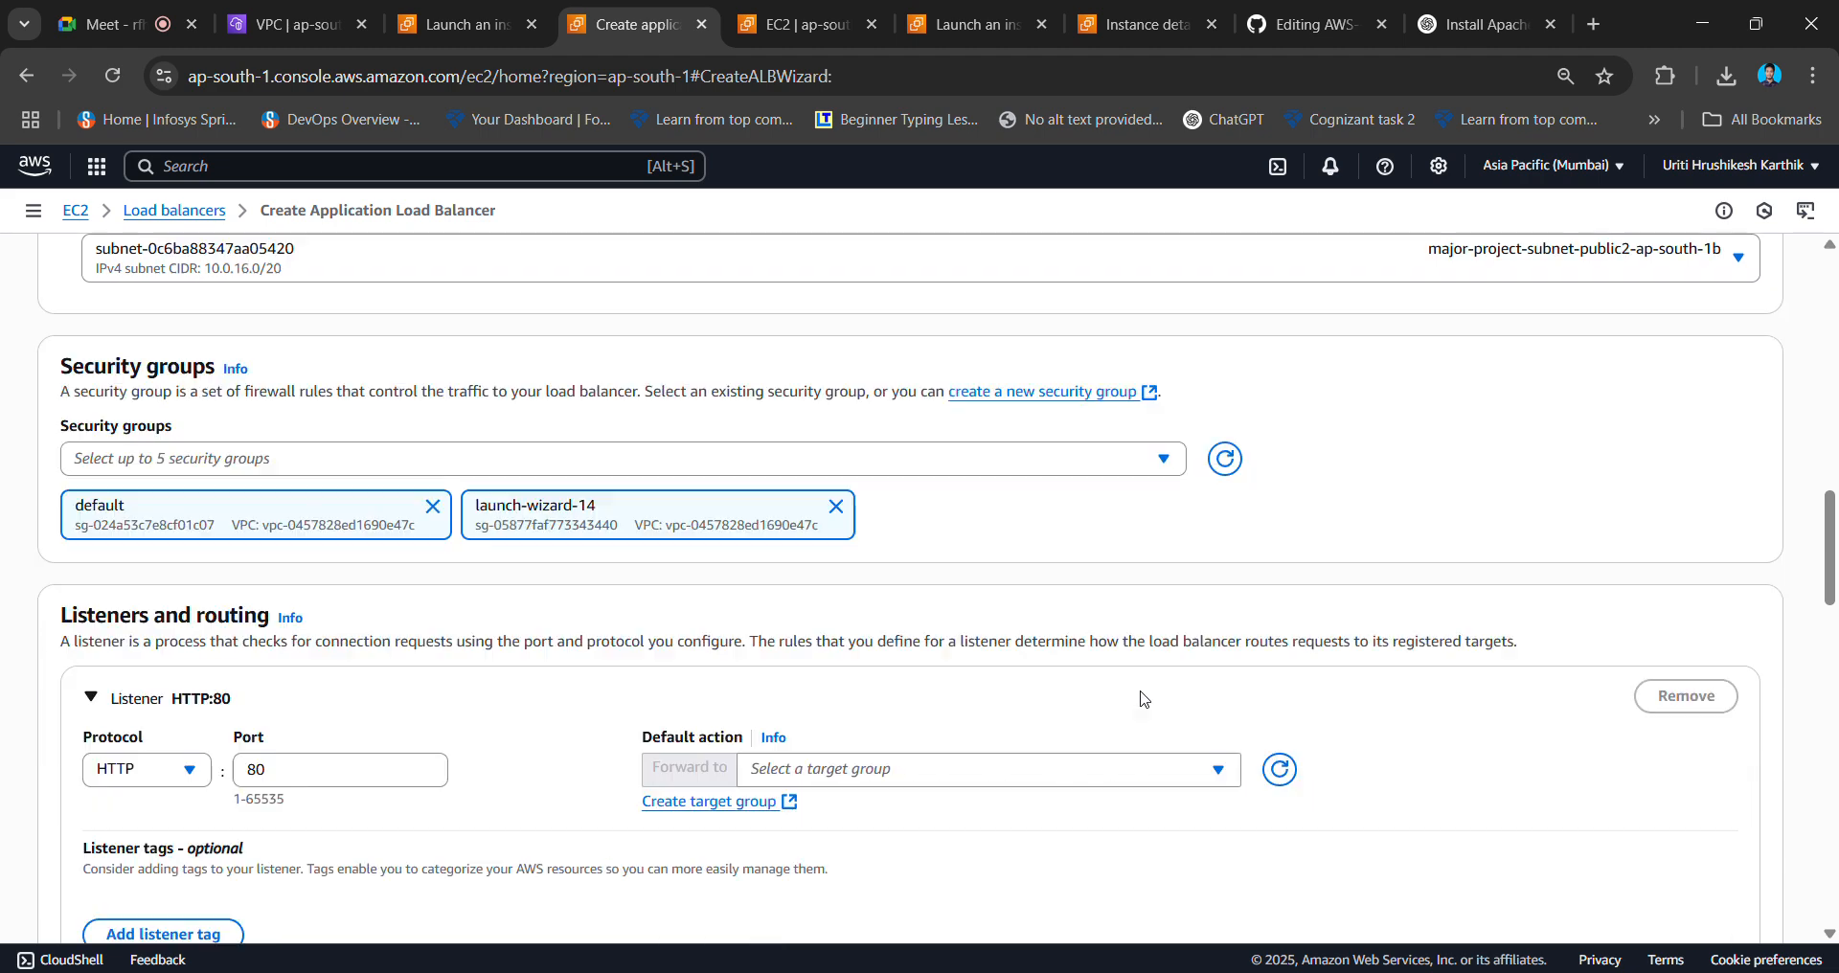
scroll(1143, 699, down, 3)
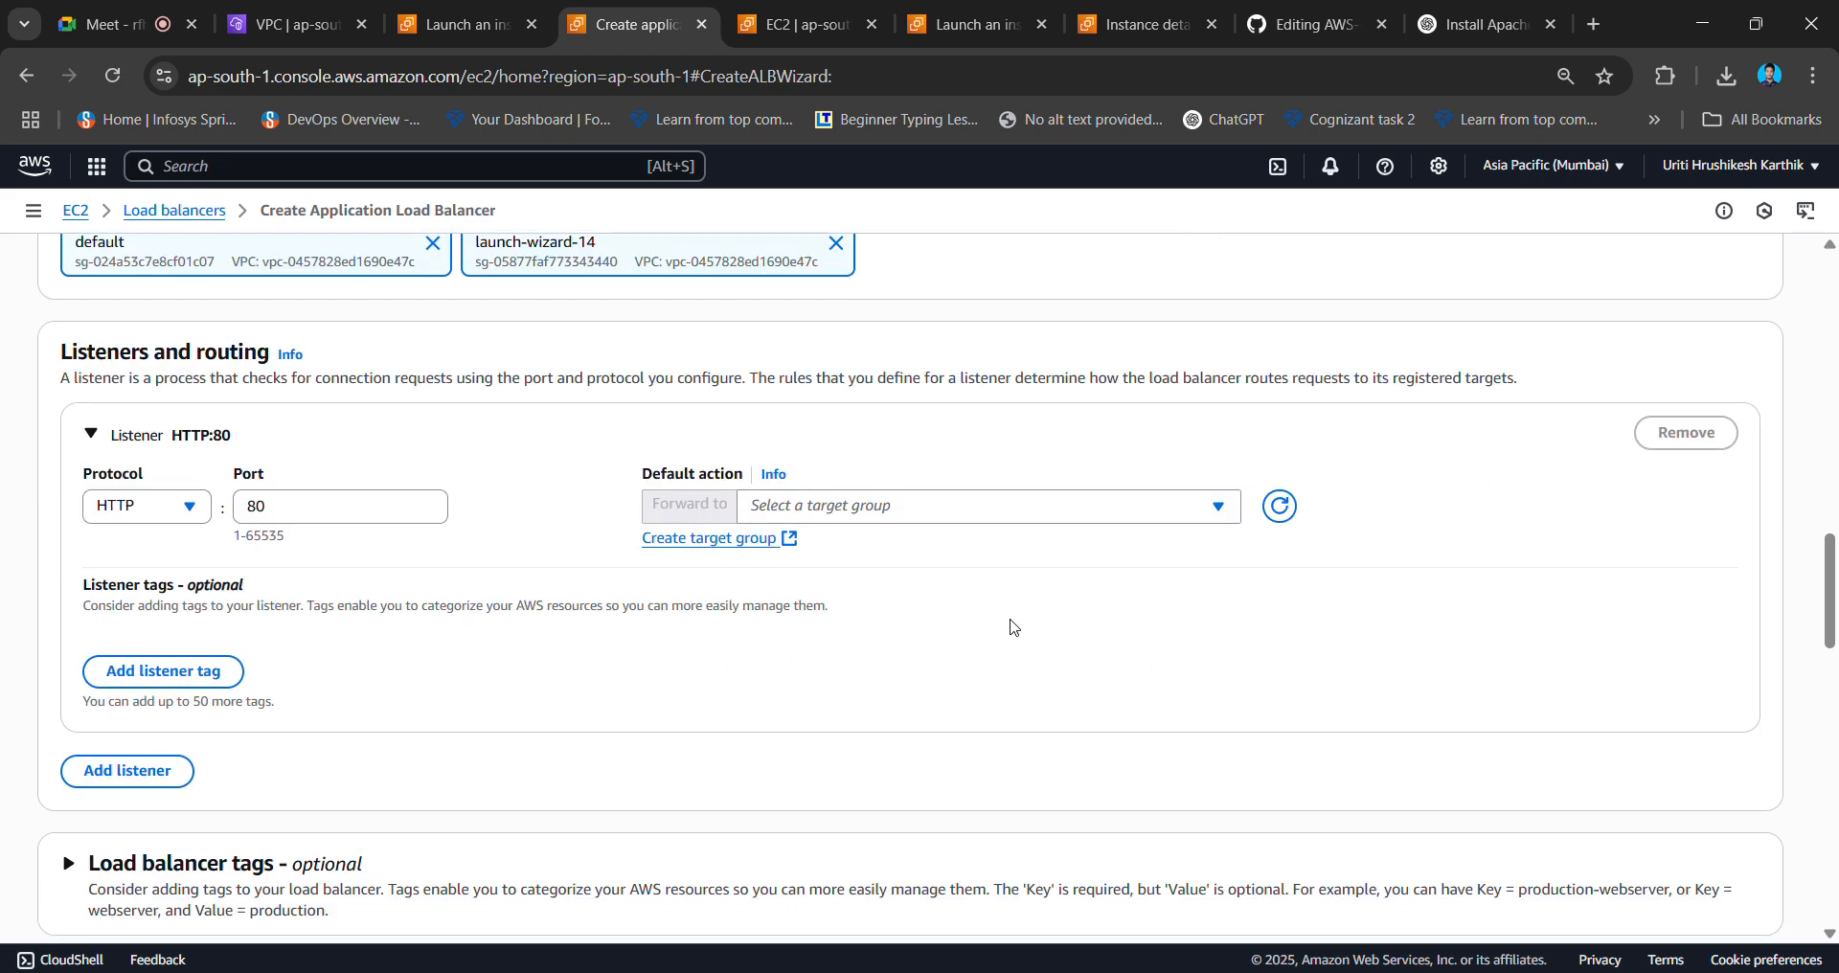
- Start a new target group named mytg01 on HTTP port 80
click(748, 541)
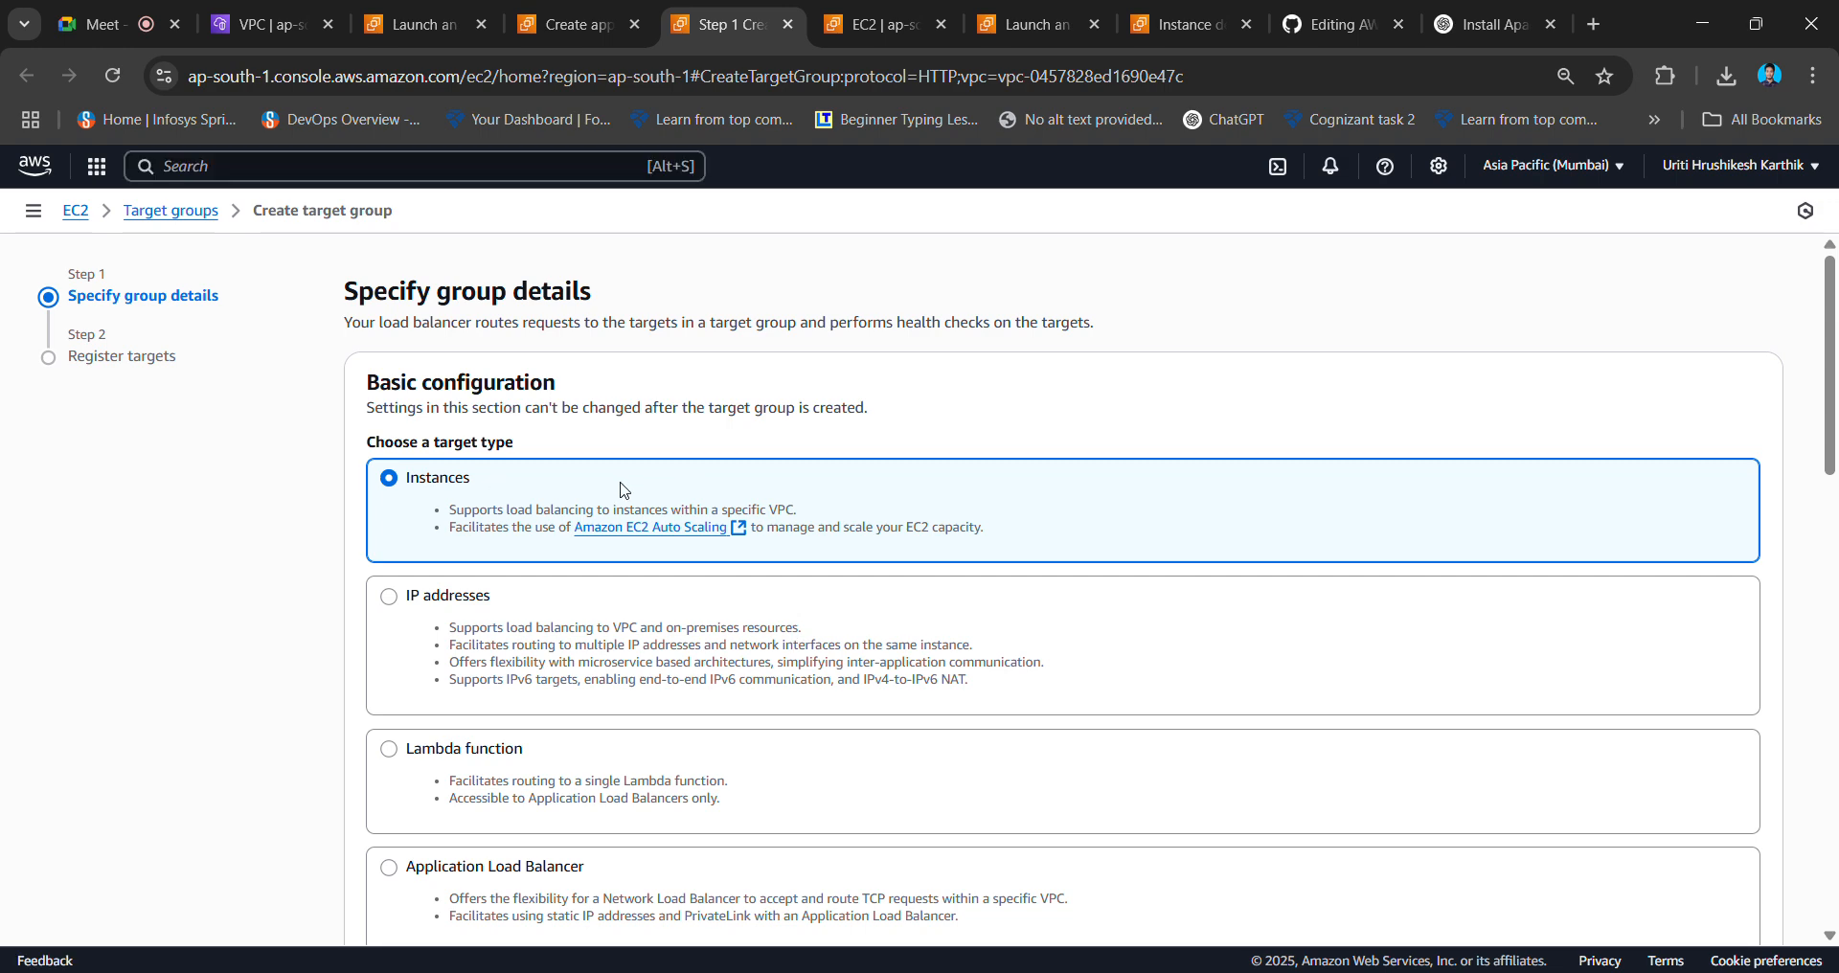
scroll(623, 490, down, 4)
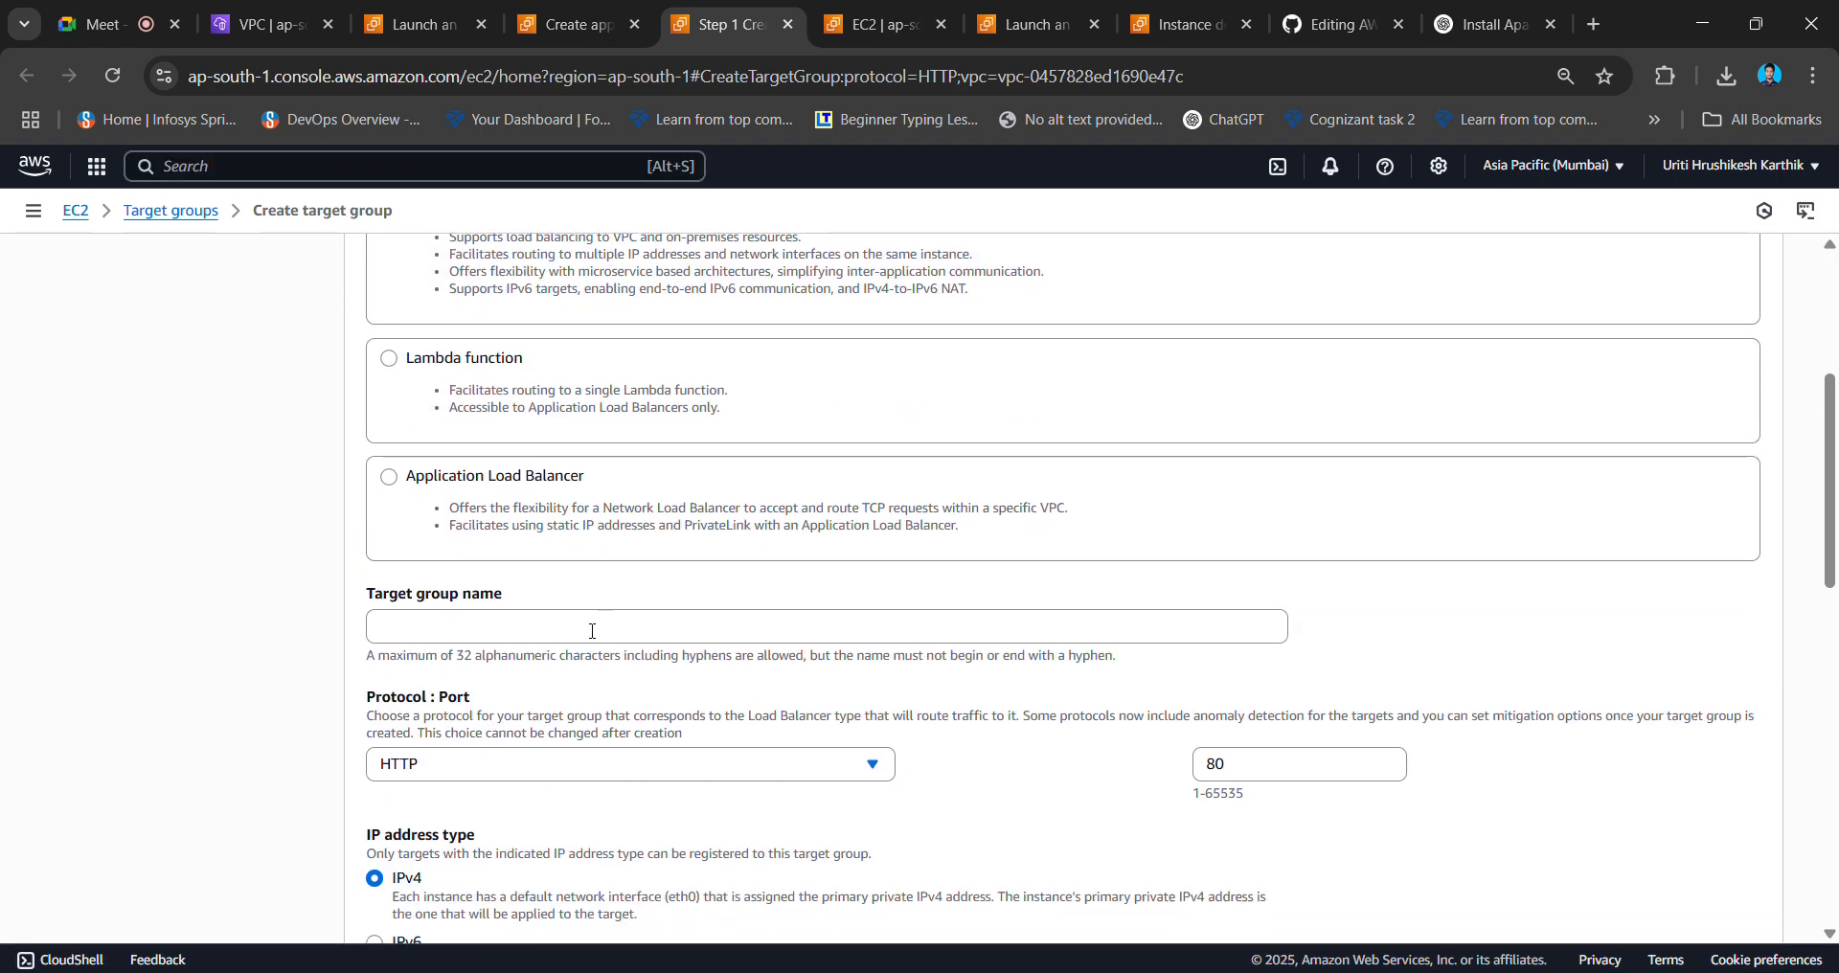
click(596, 624)
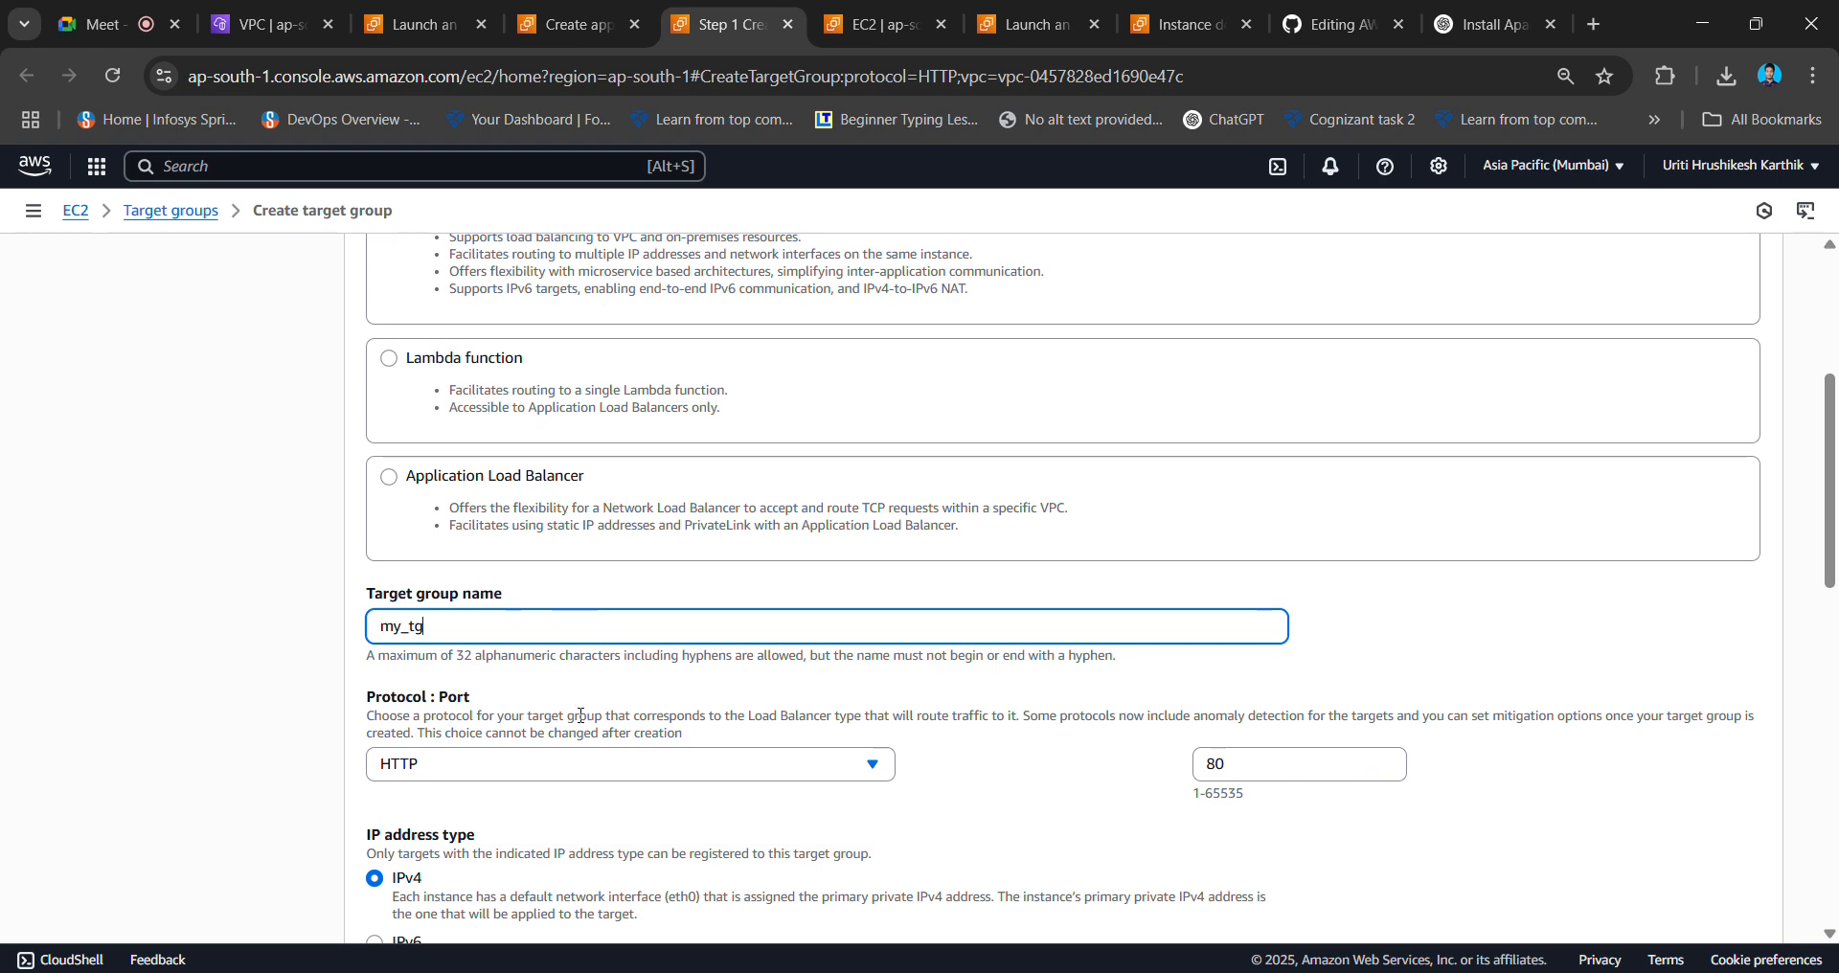
scroll(647, 770, down, 4)
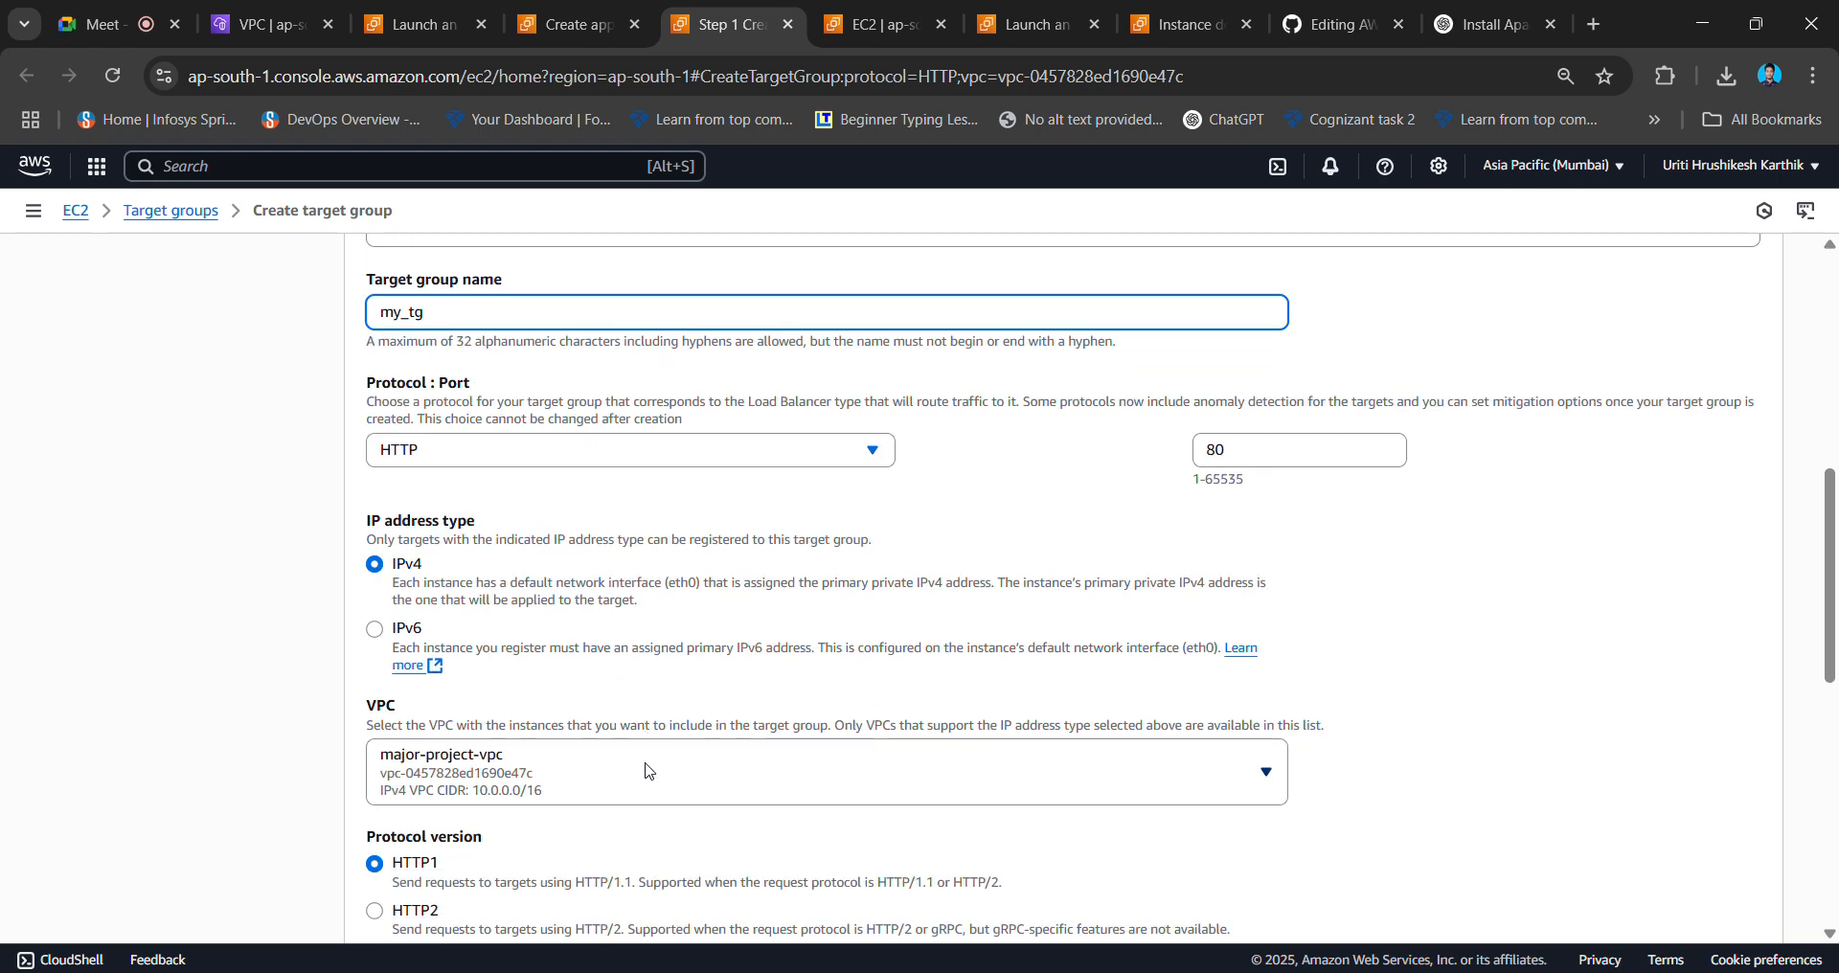
scroll(647, 770, down, 1)
scroll(647, 770, down, 6)
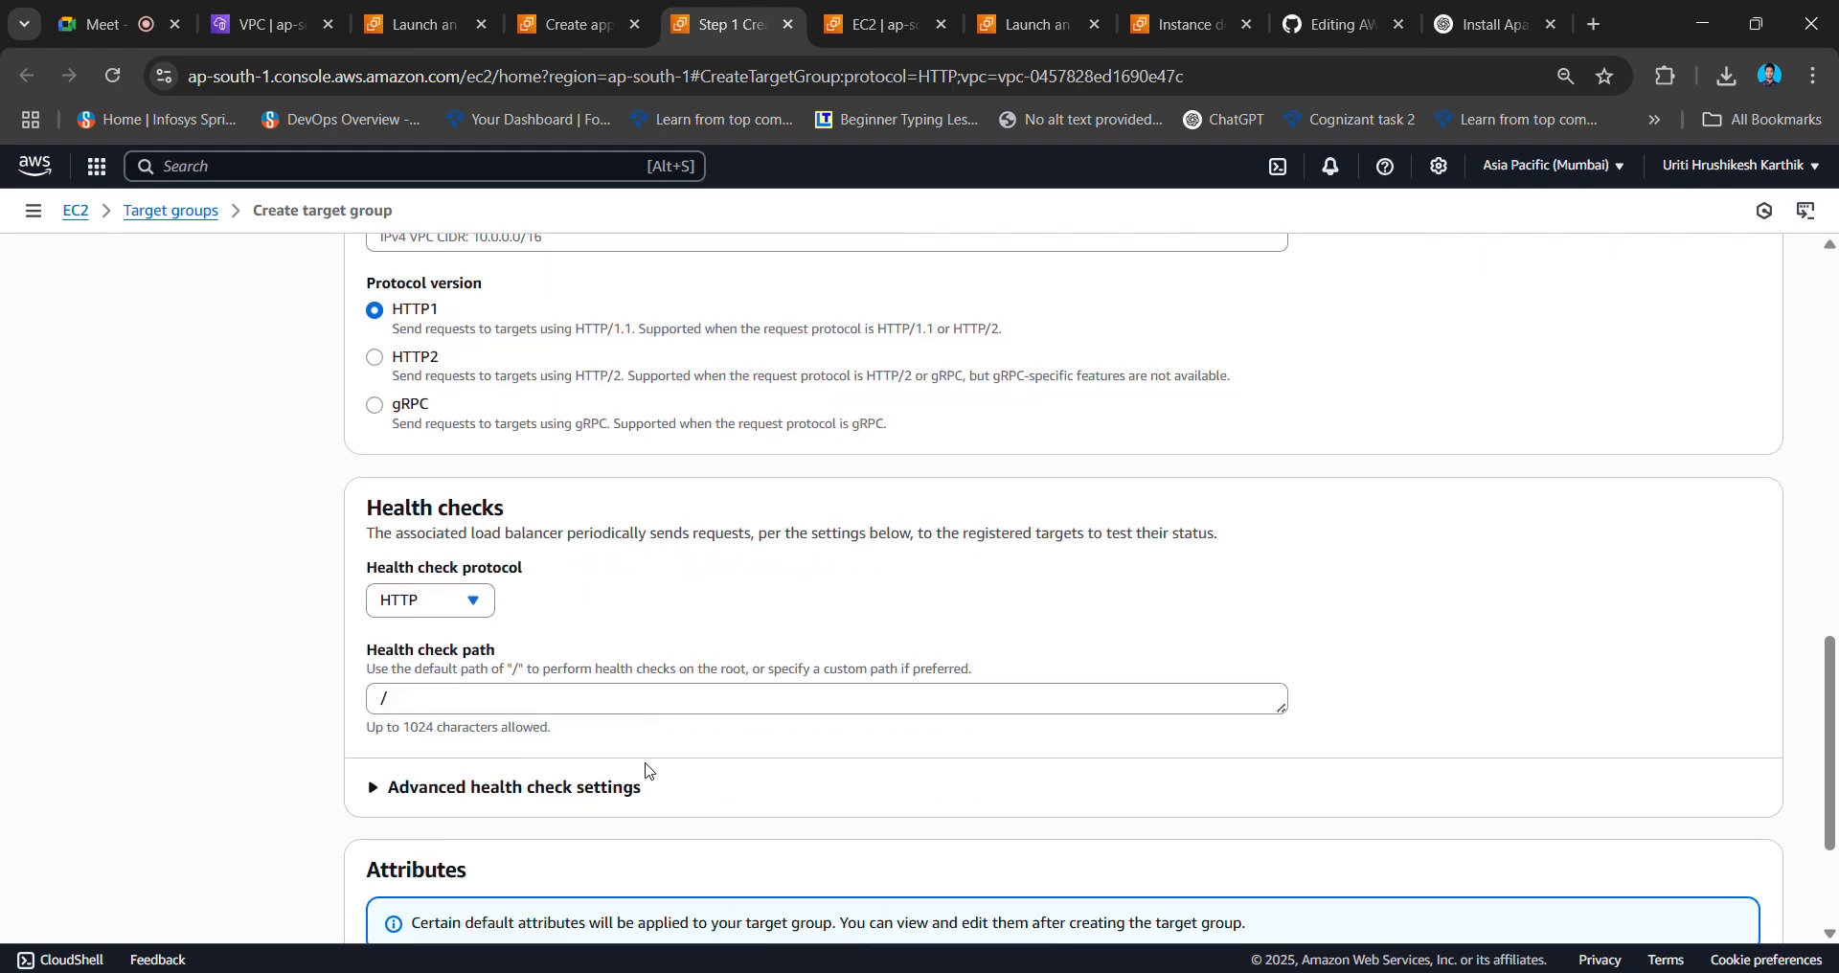
scroll(648, 771, down, 1)
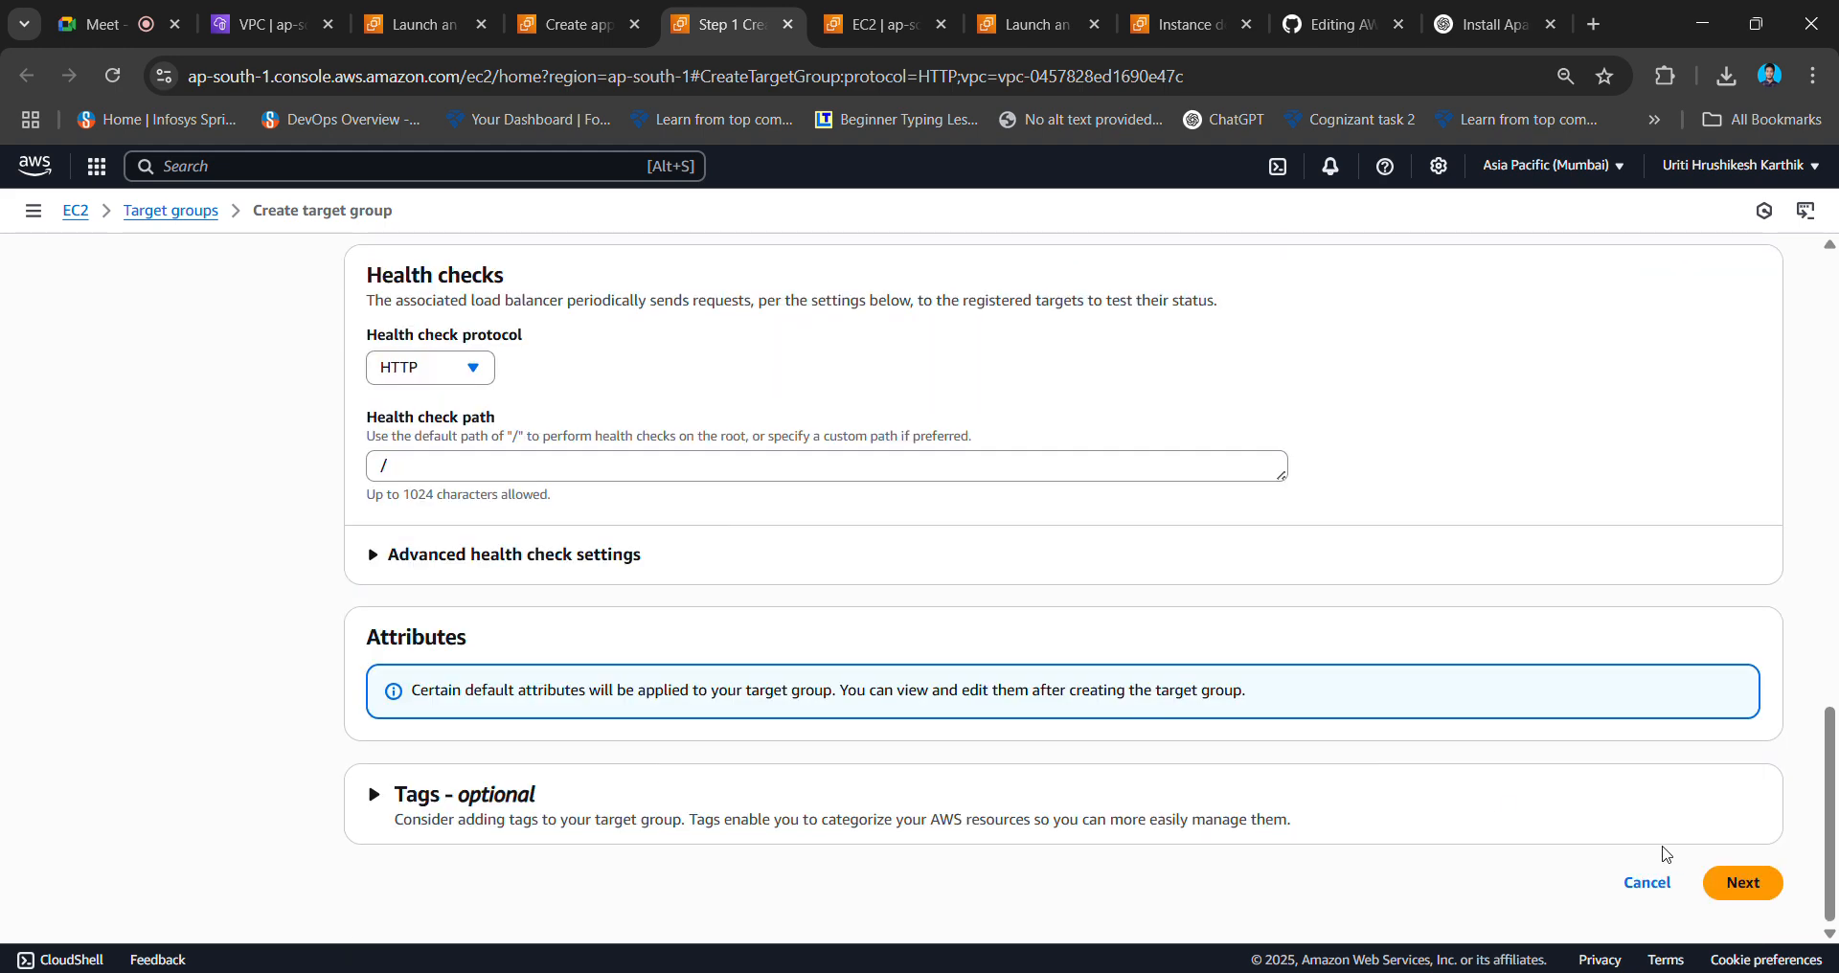
click(1738, 883)
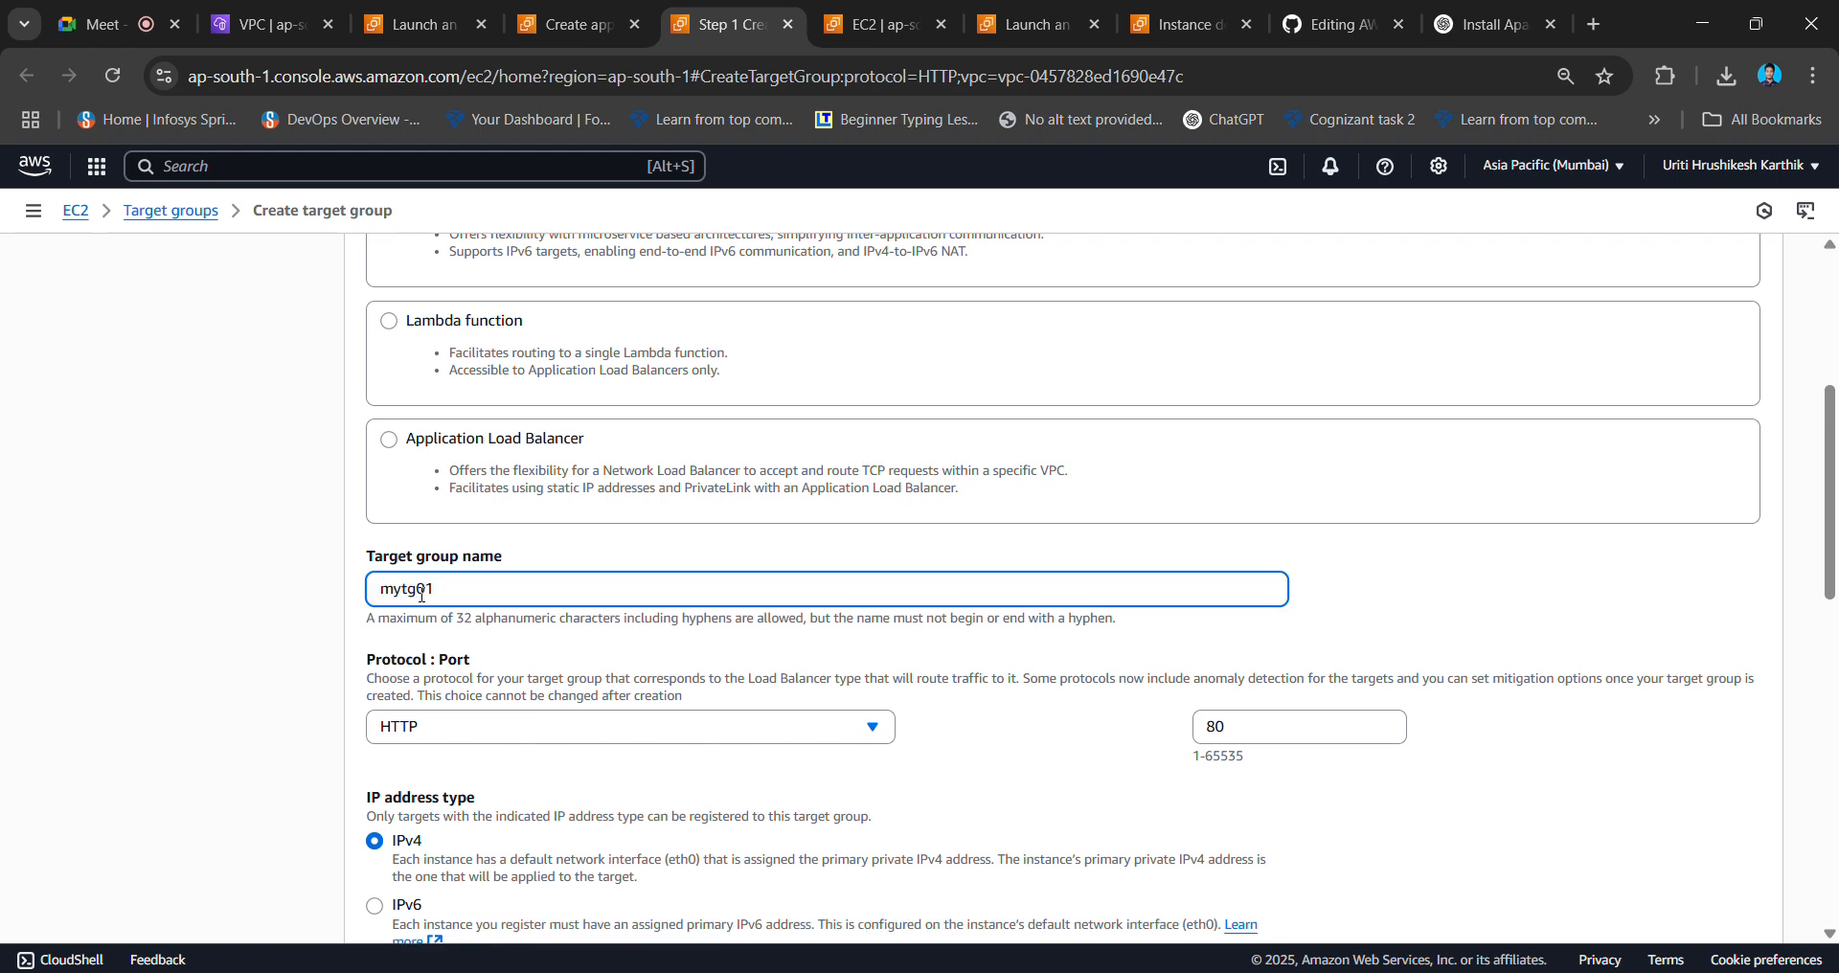
scroll(421, 595, down, 10)
click(1740, 879)
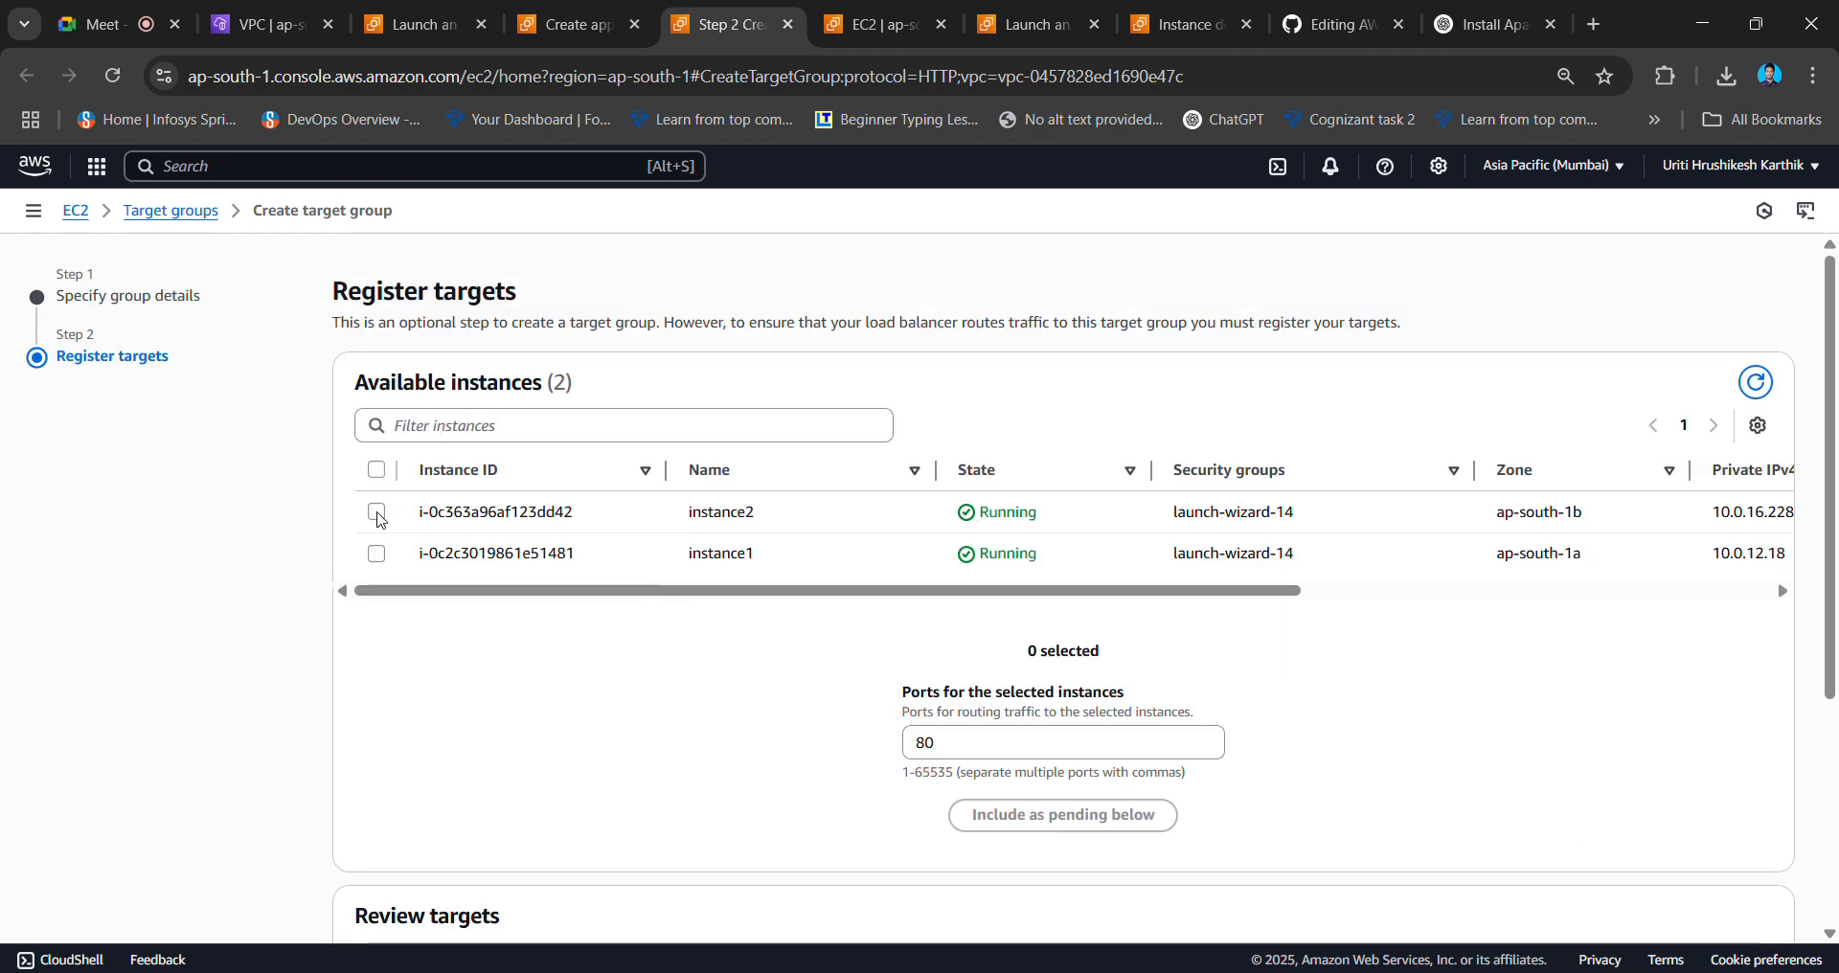
- Register instance1 and instance2 as targets and create the target group
click(376, 514)
click(376, 557)
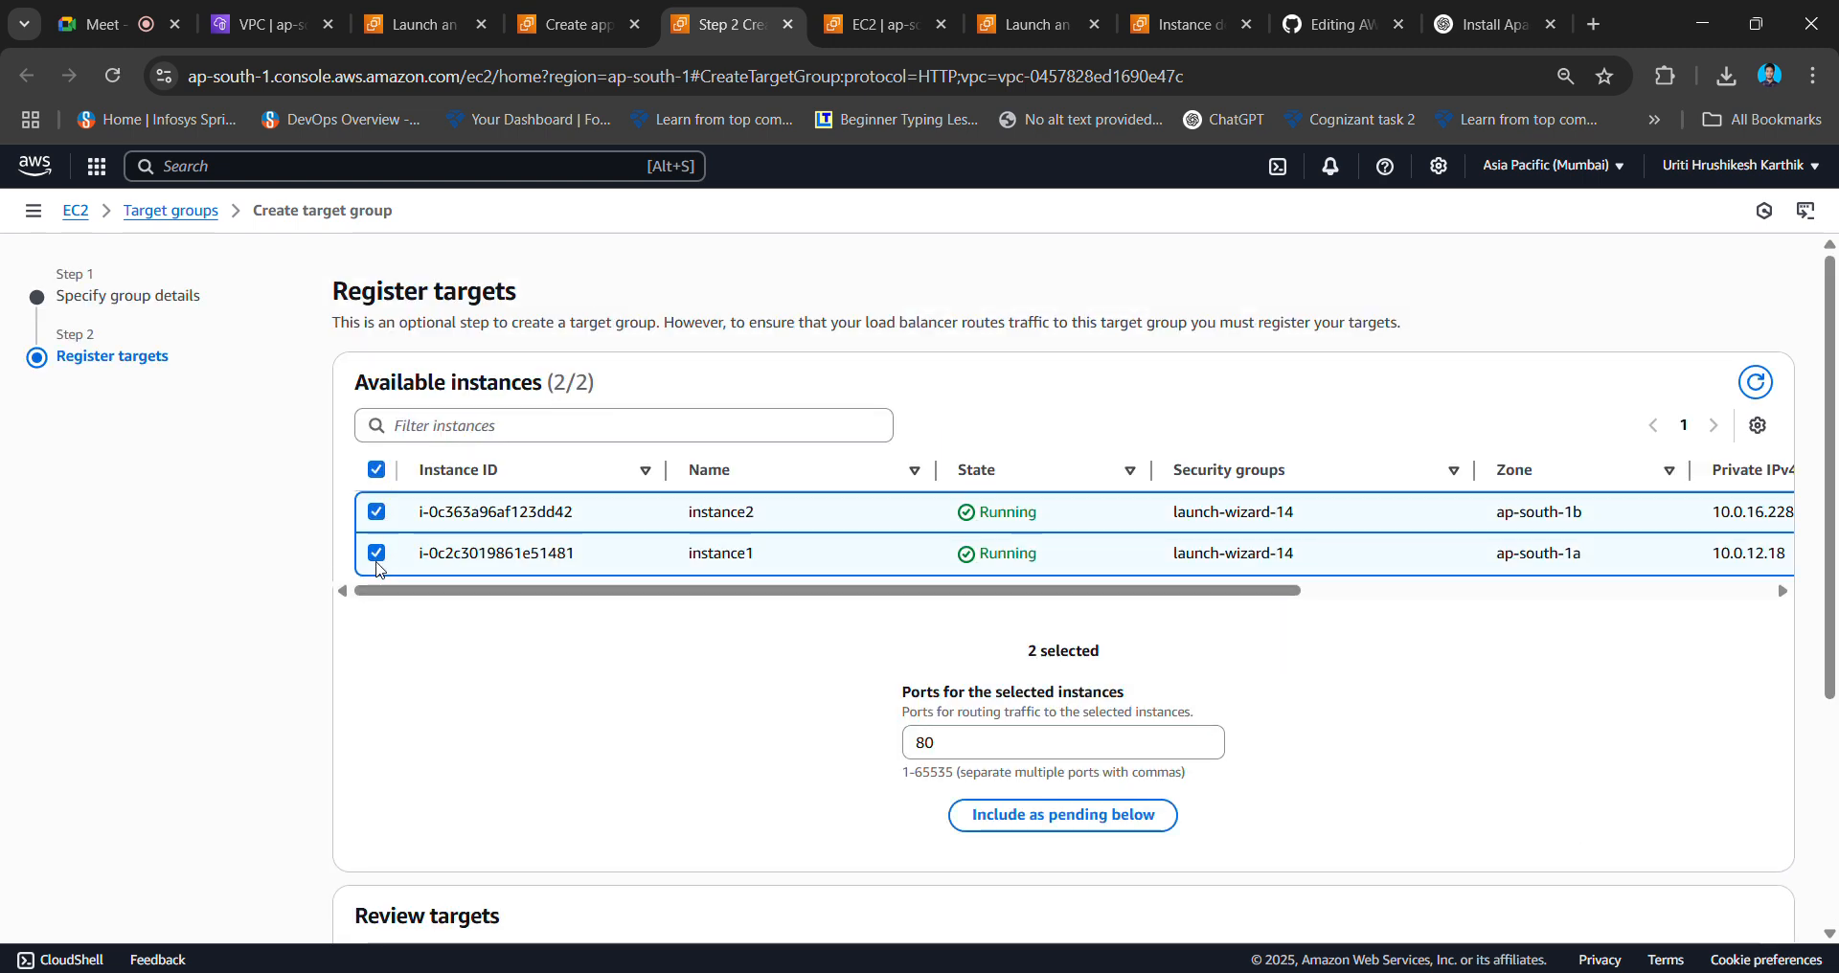
scroll(953, 814, down, 3)
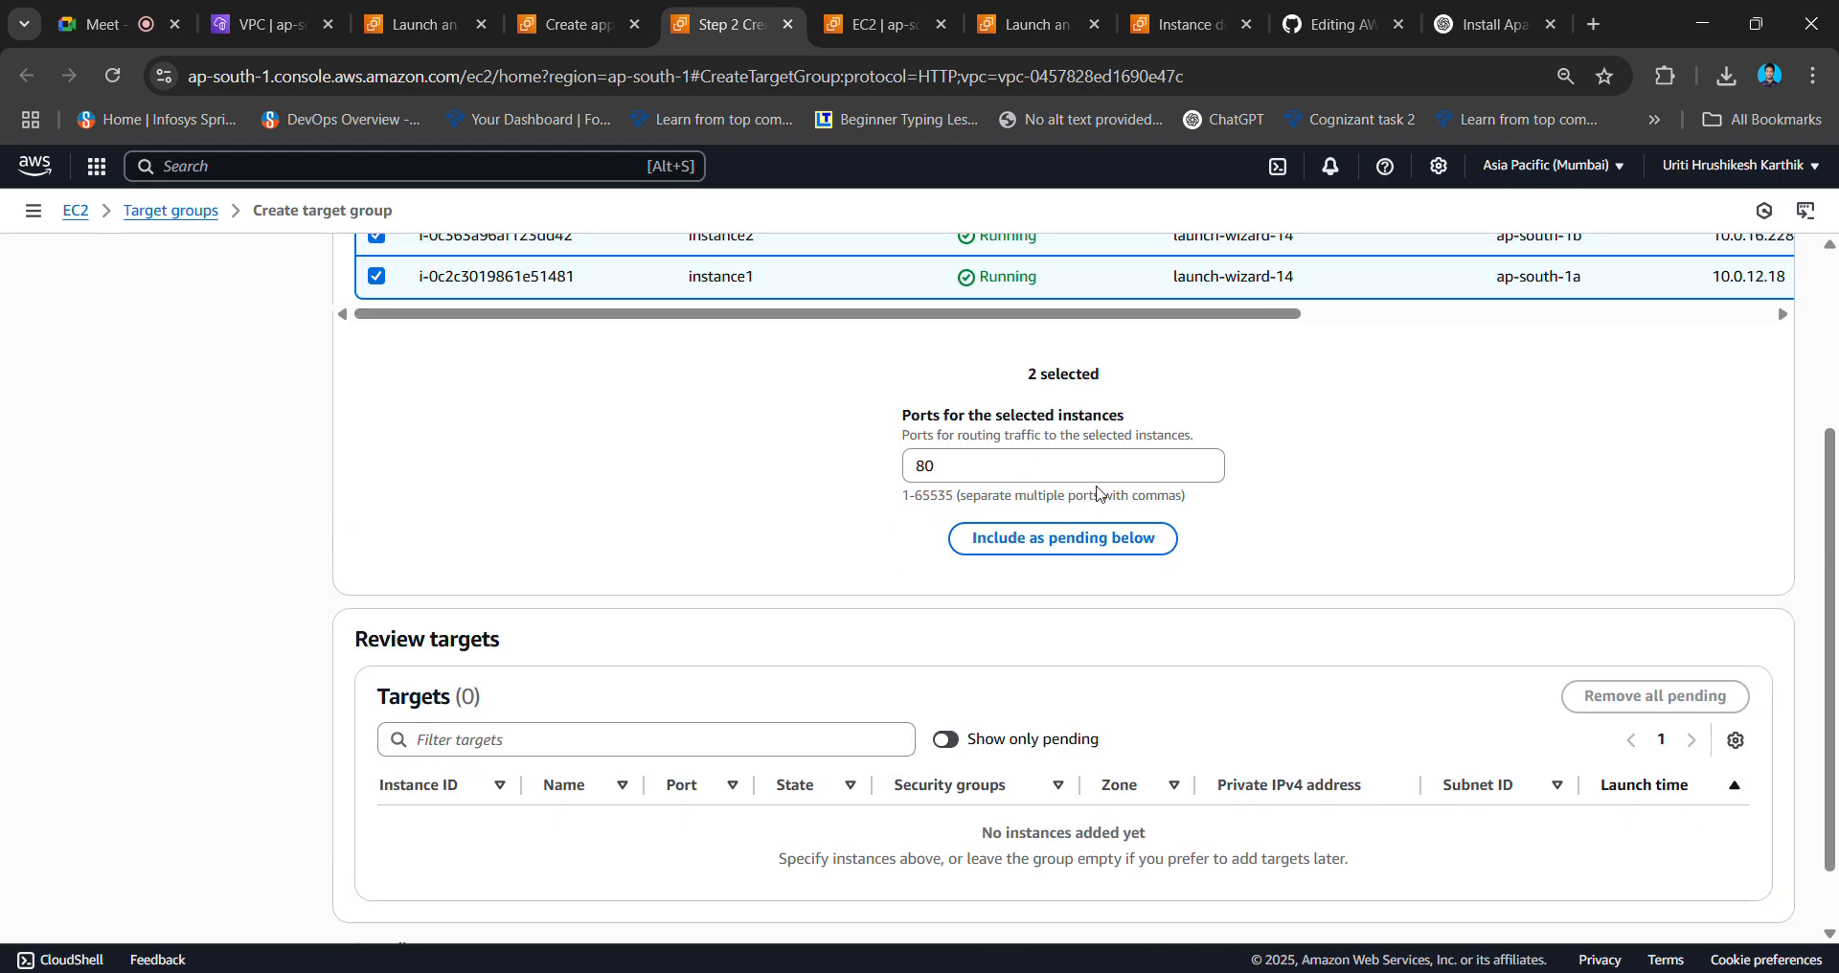
click(1093, 542)
scroll(1677, 610, down, 1)
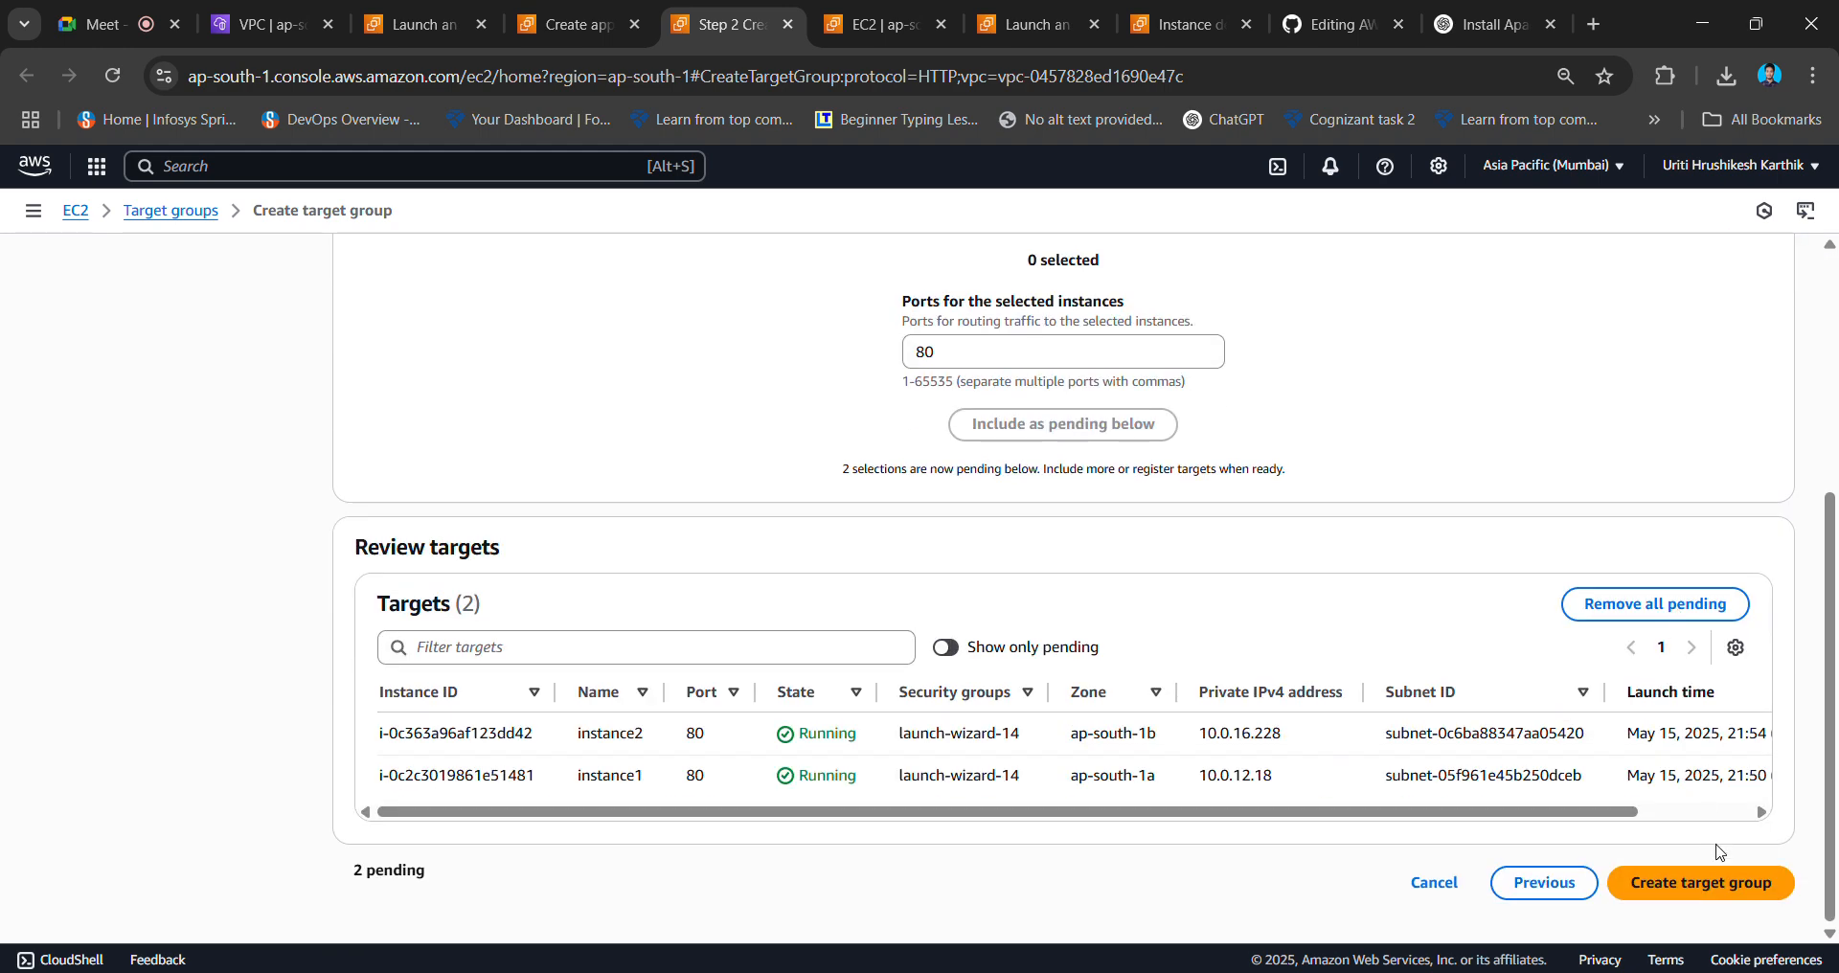
click(1715, 886)
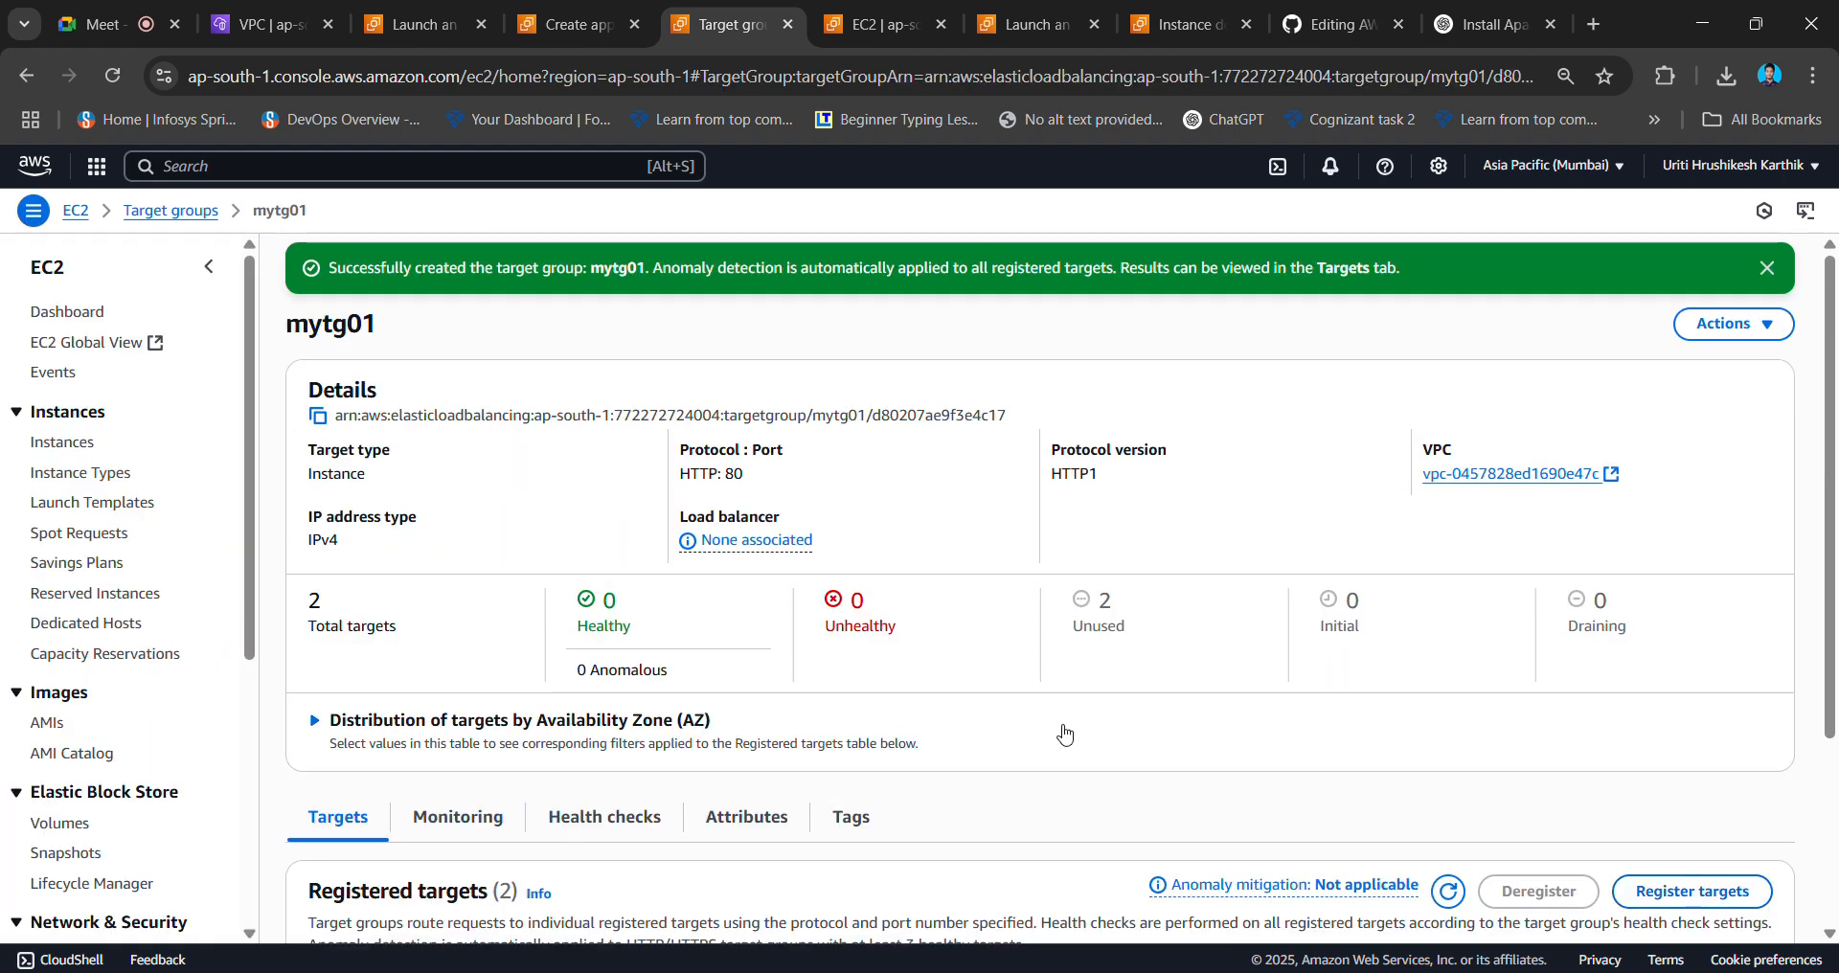
- Review the mytg01 target group details page
scroll(925, 740, down, 3)
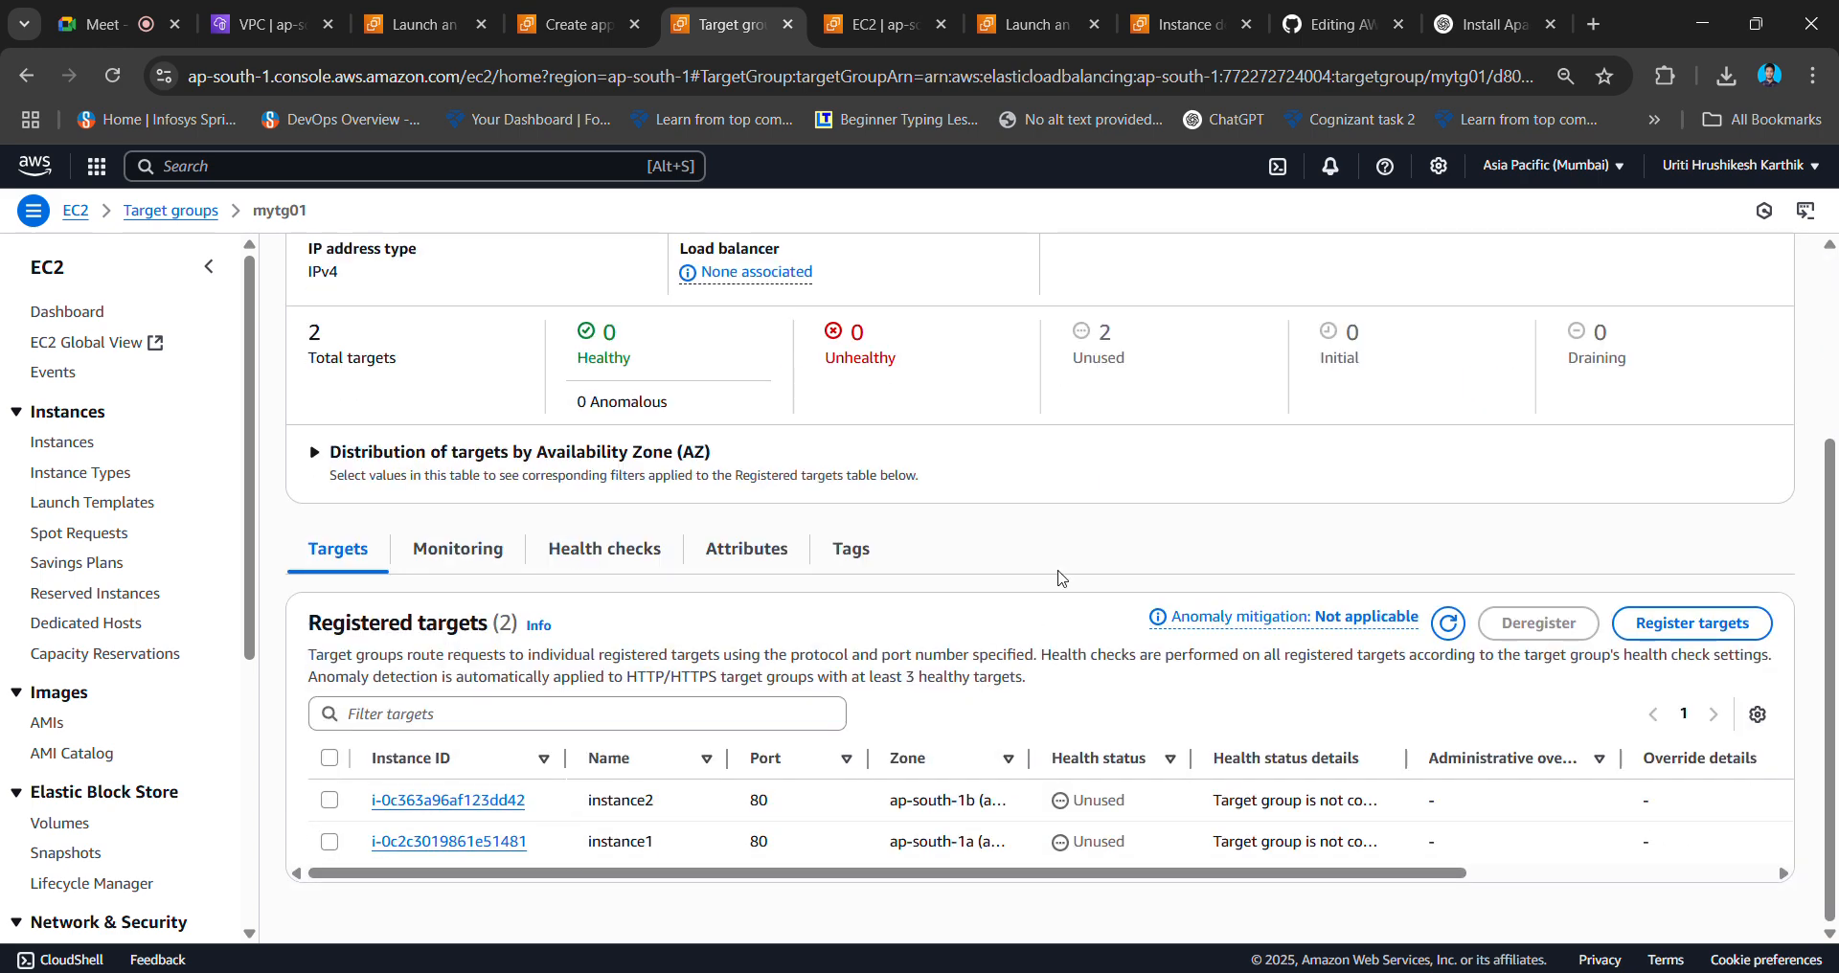
scroll(1057, 579, up, 3)
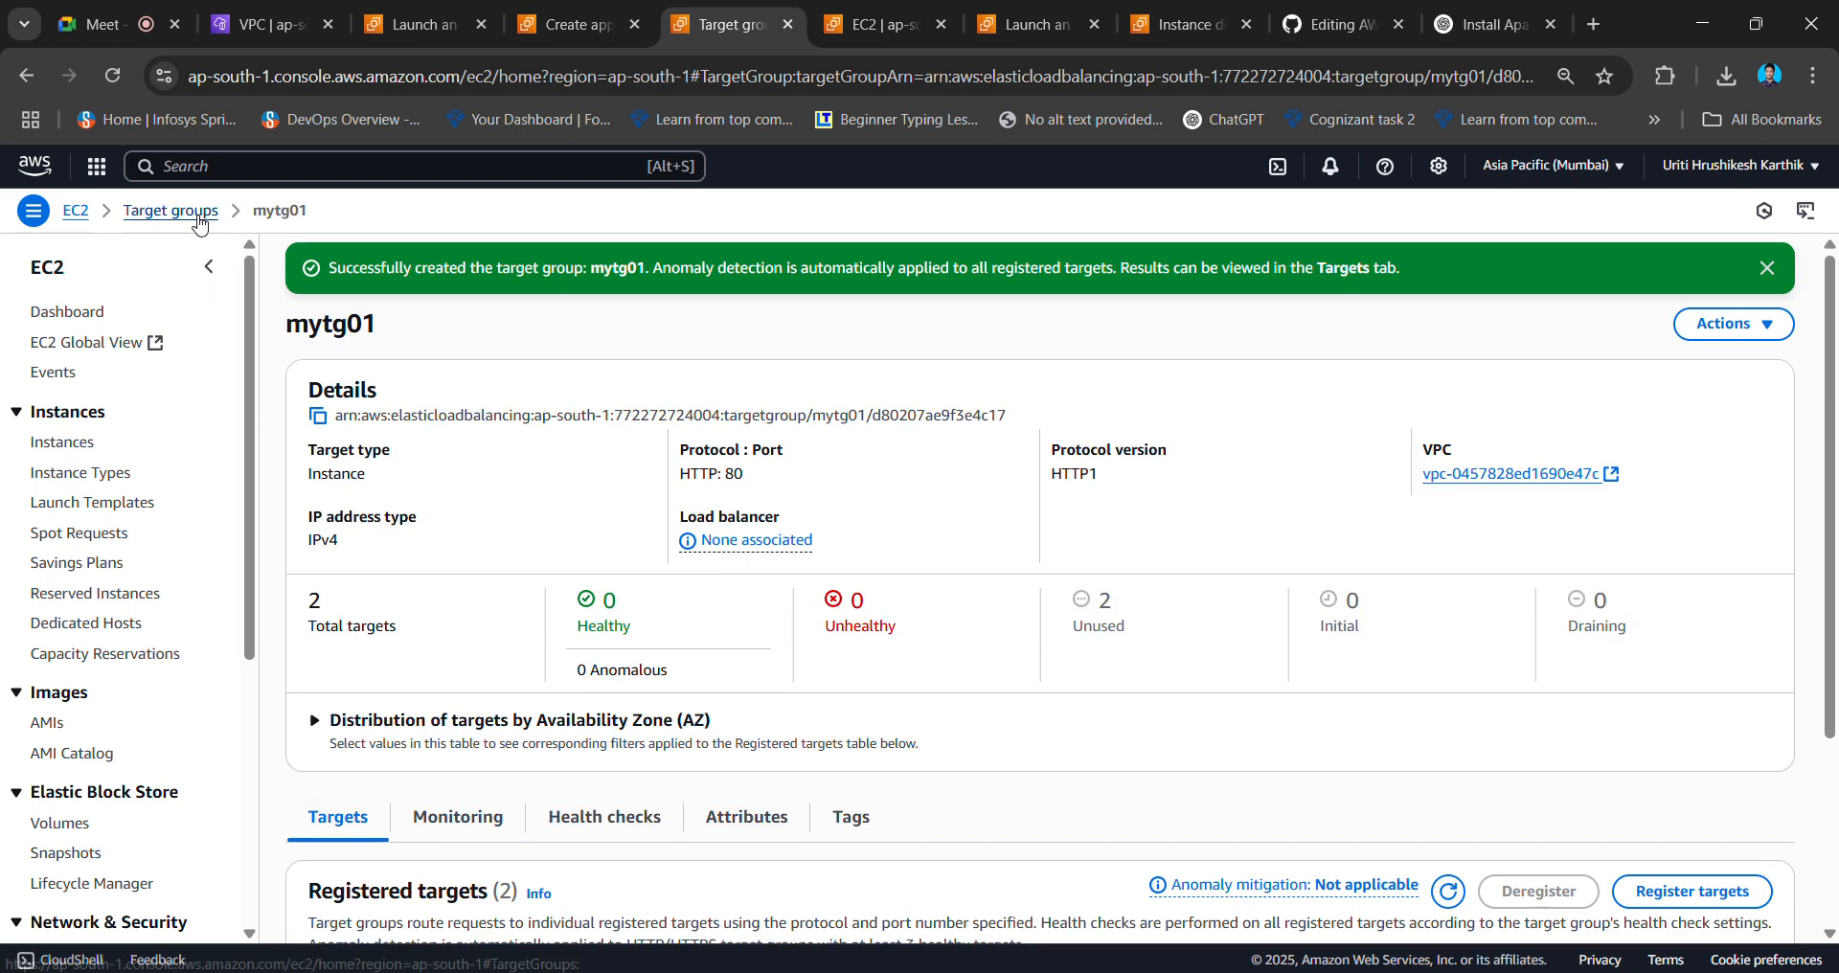
scroll(727, 382, down, 1)
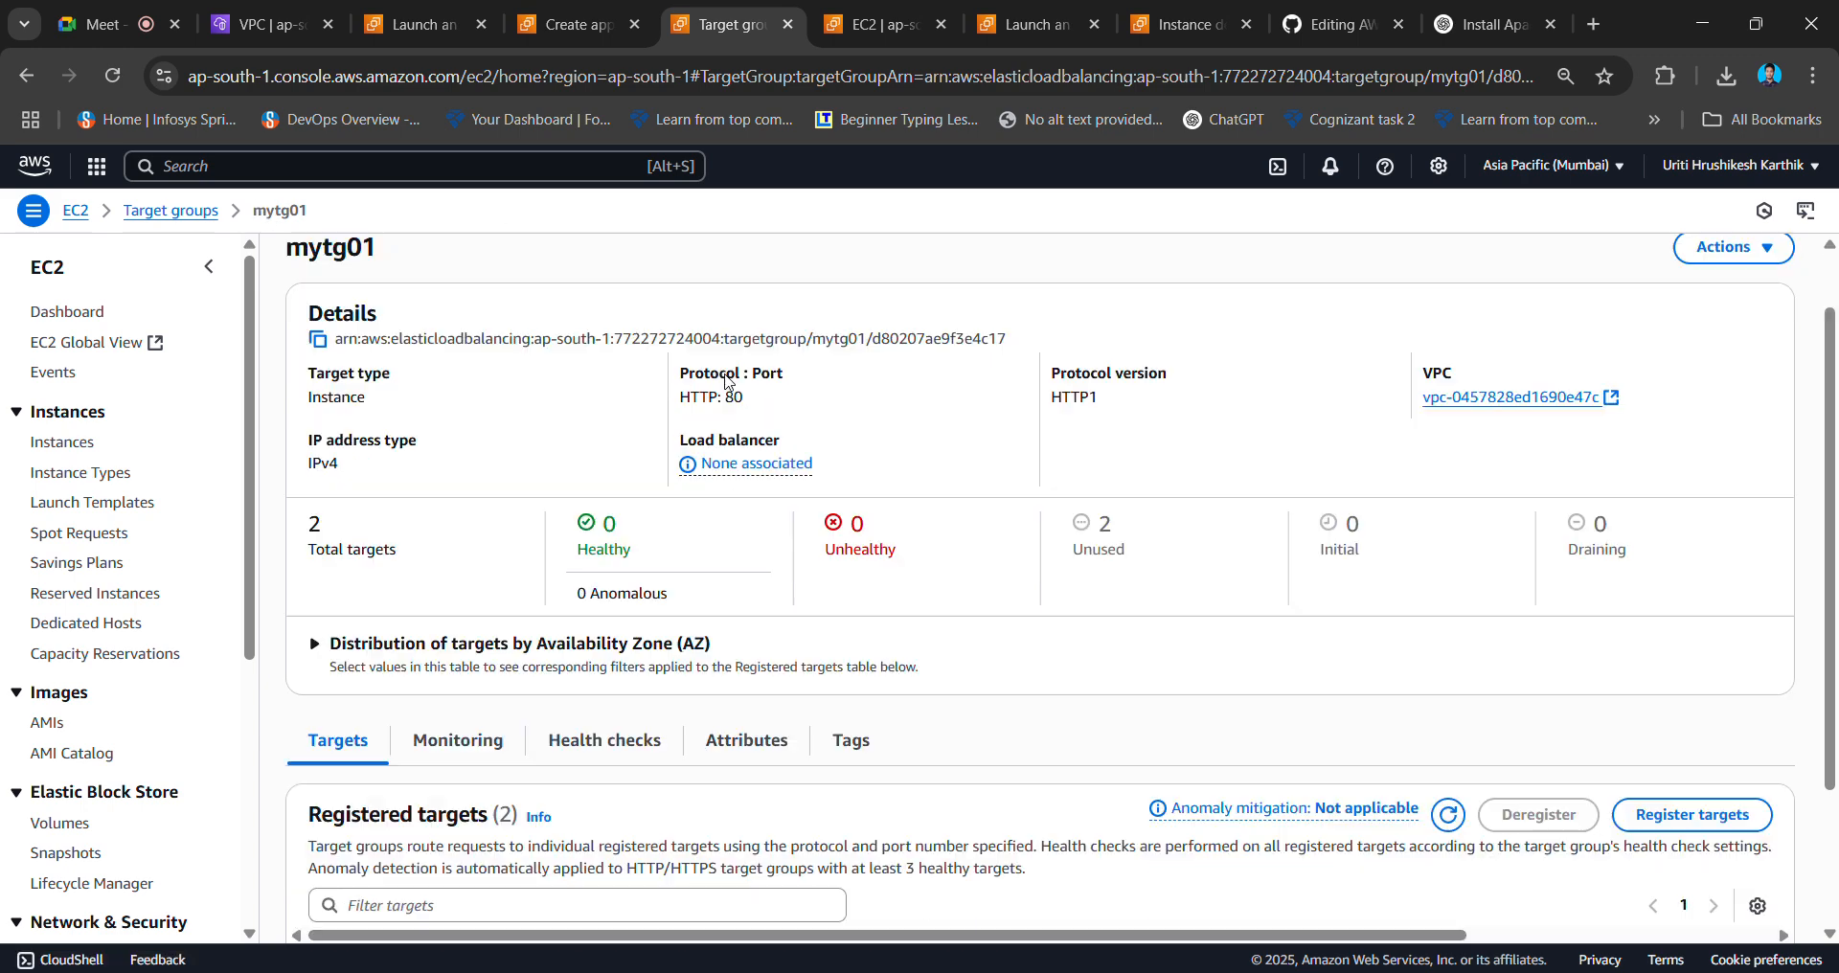
scroll(727, 383, down, 2)
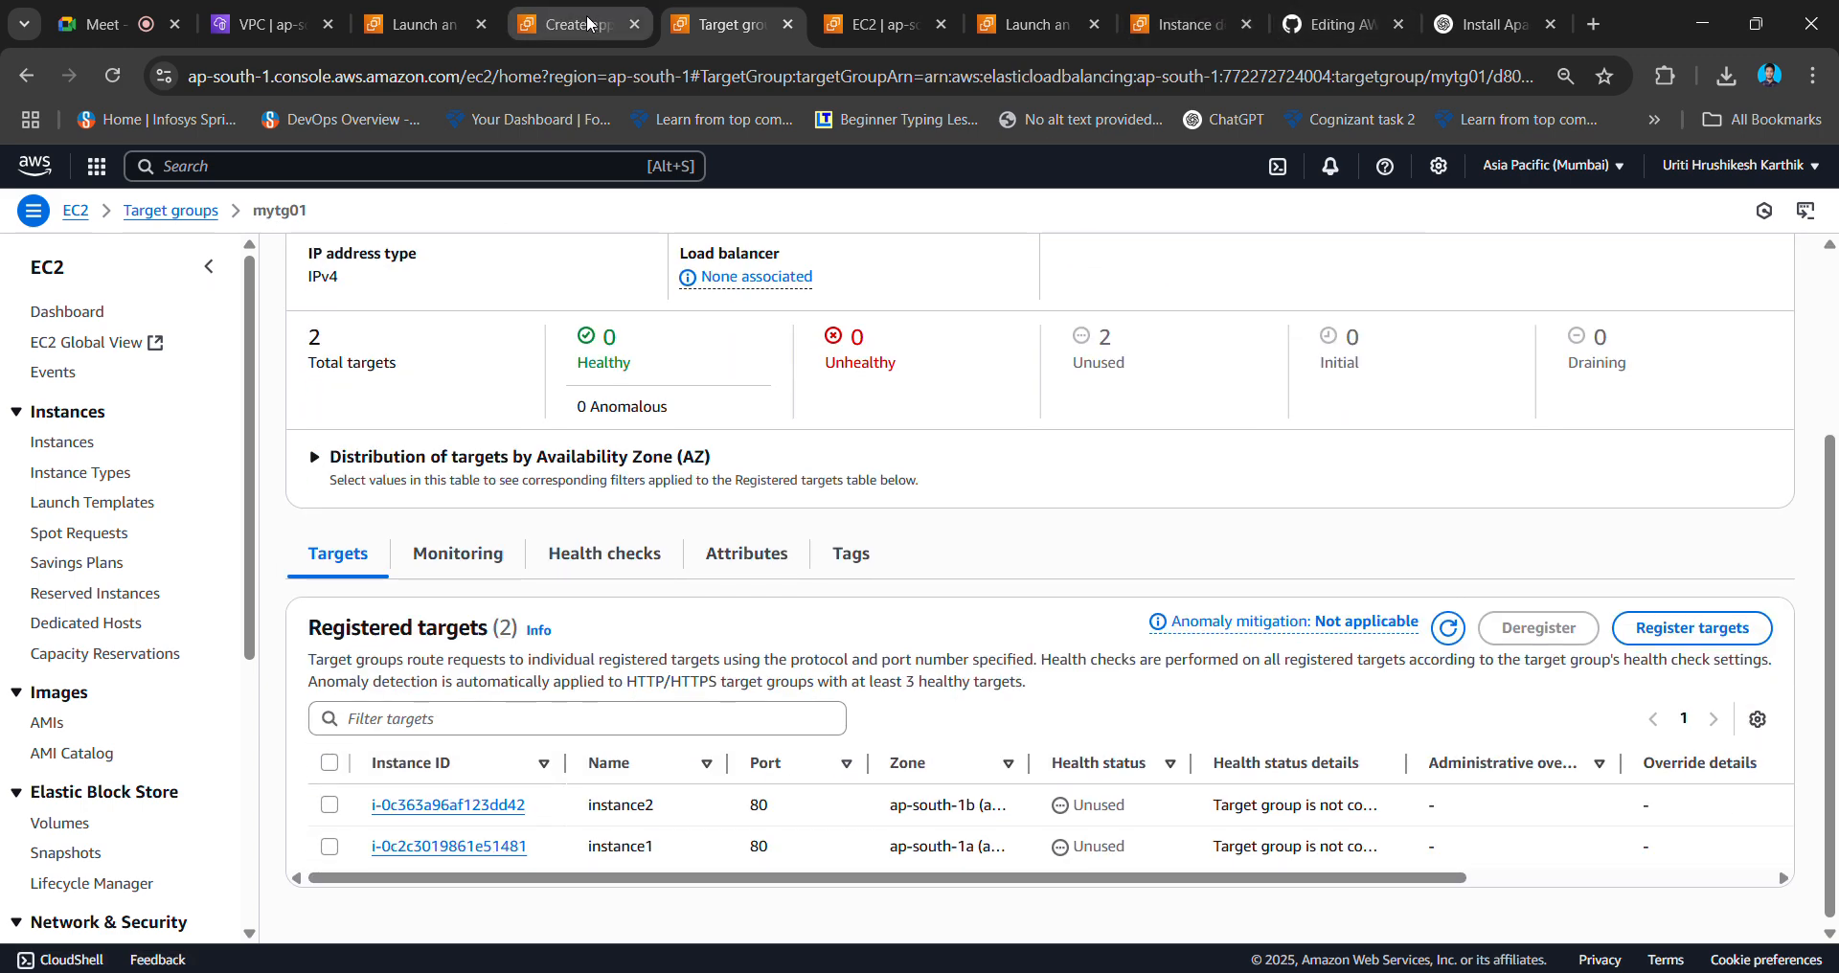
click(19, 74)
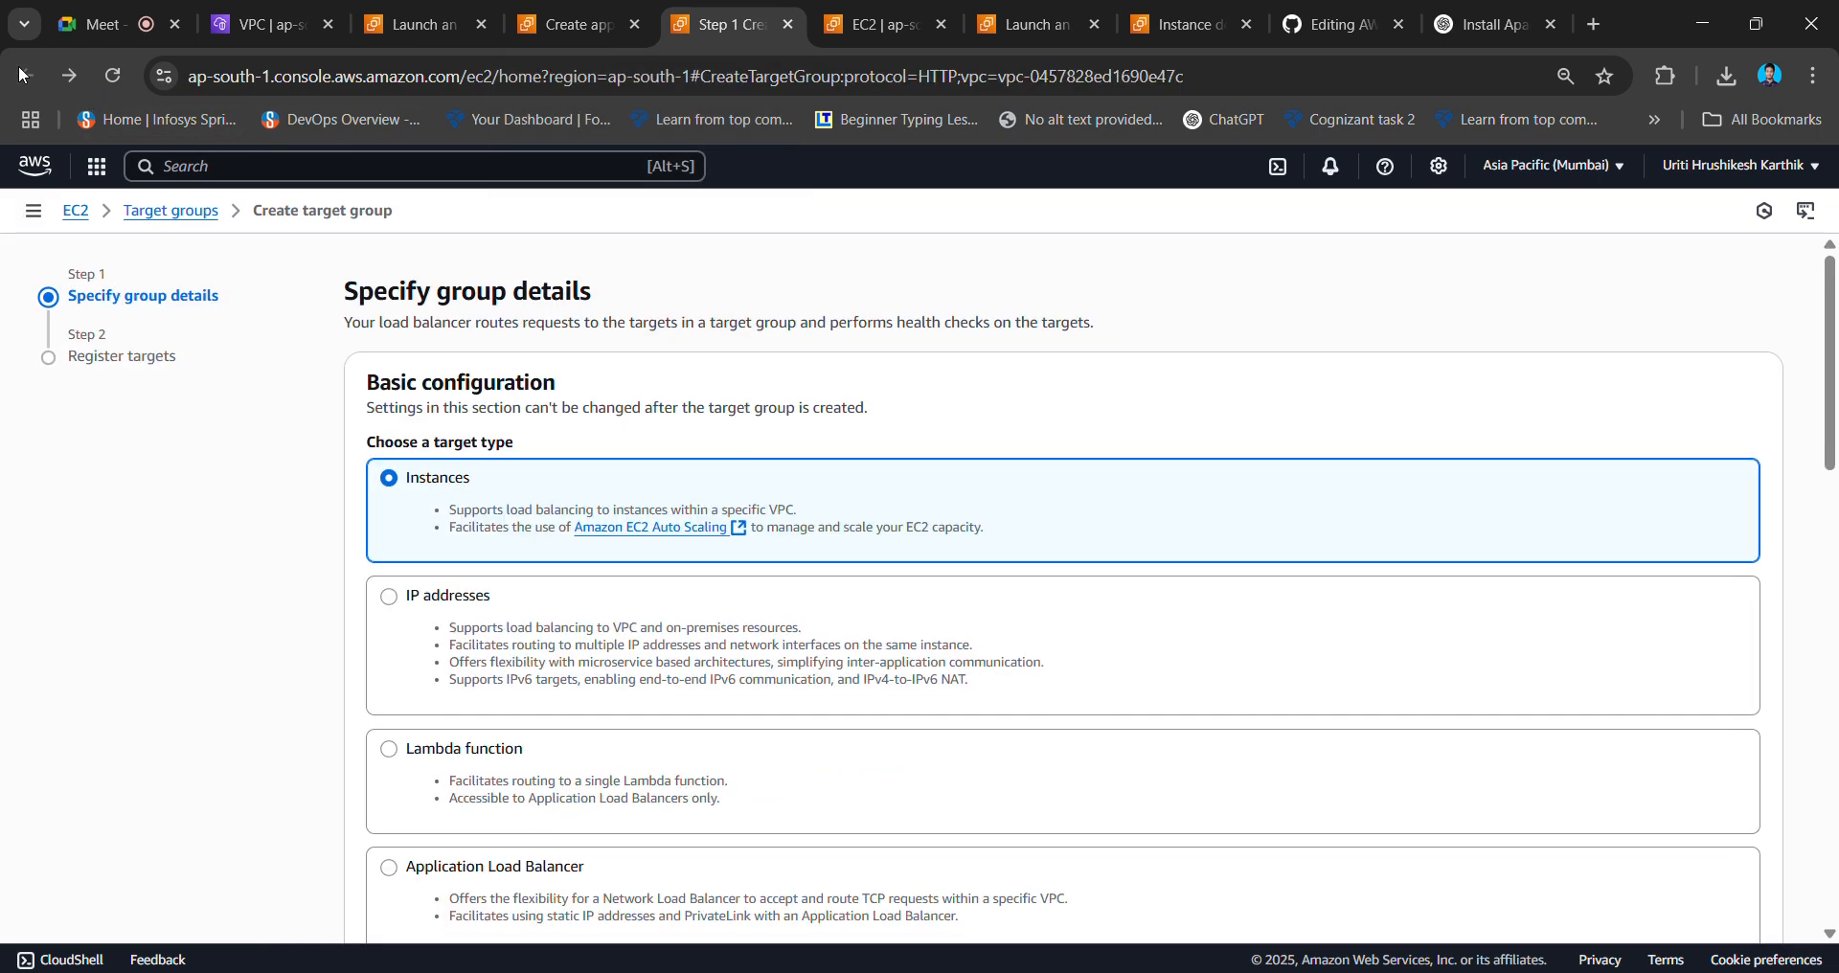
click(69, 77)
scroll(96, 671, down, 5)
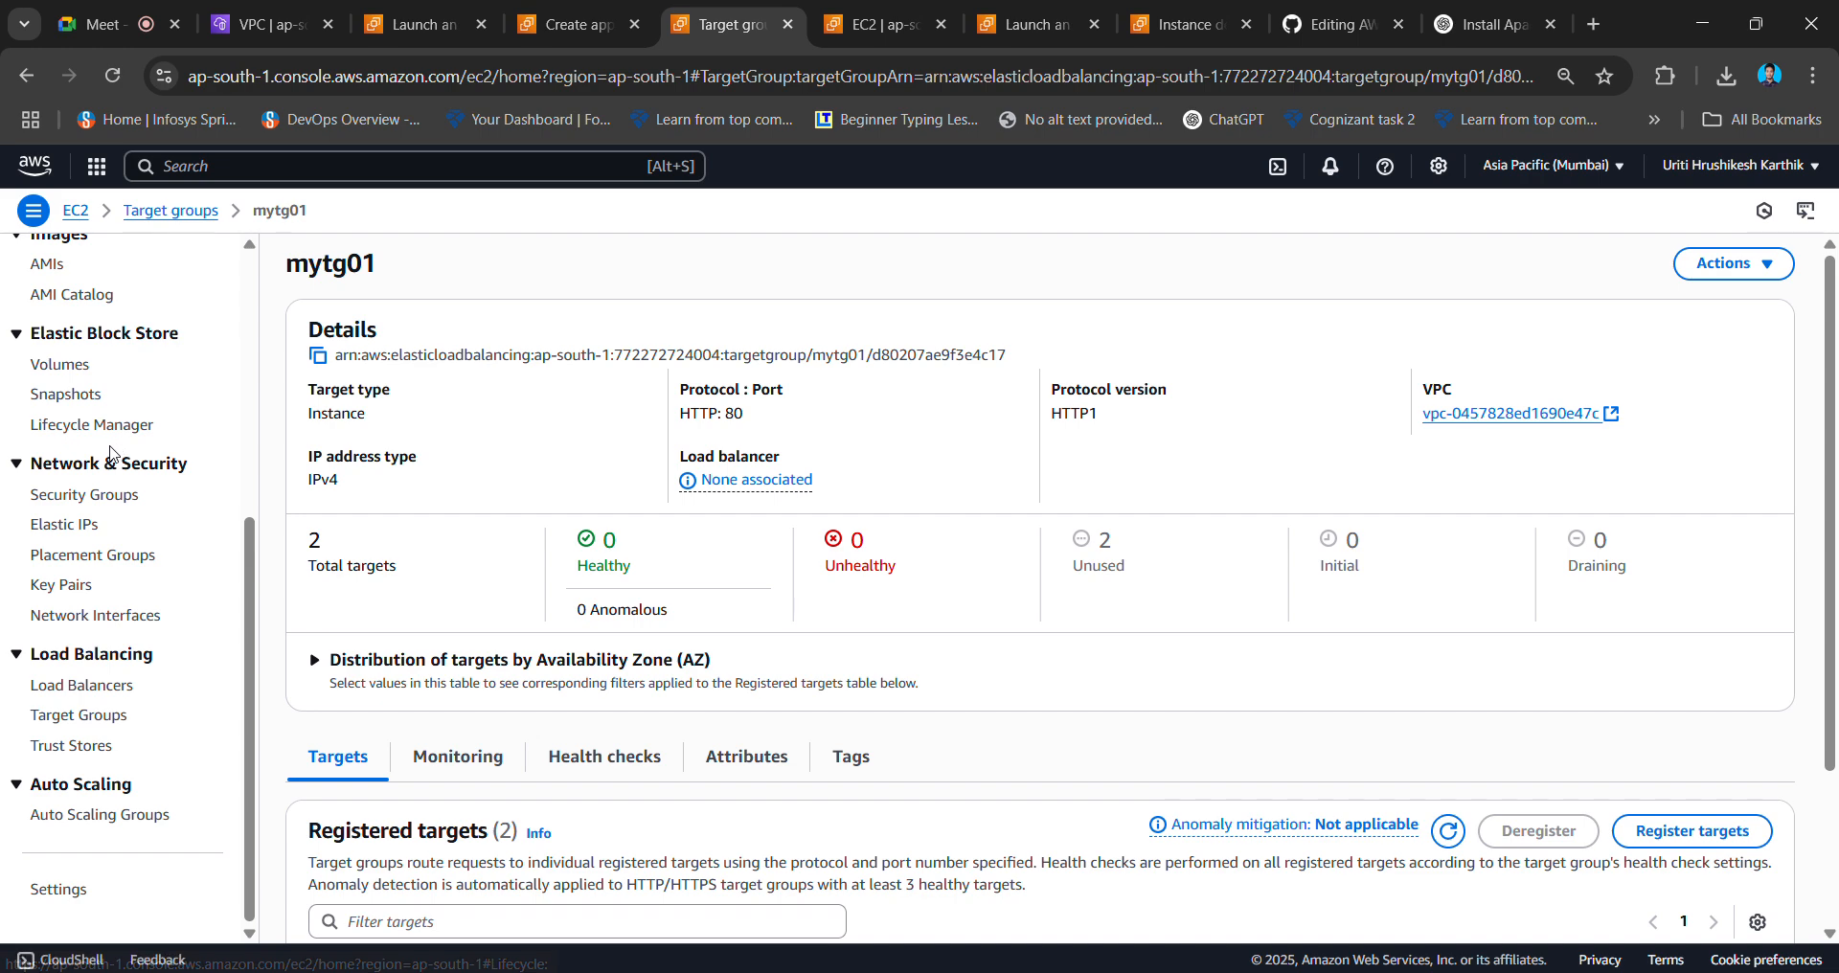
scroll(112, 455, up, 3)
scroll(83, 718, down, 2)
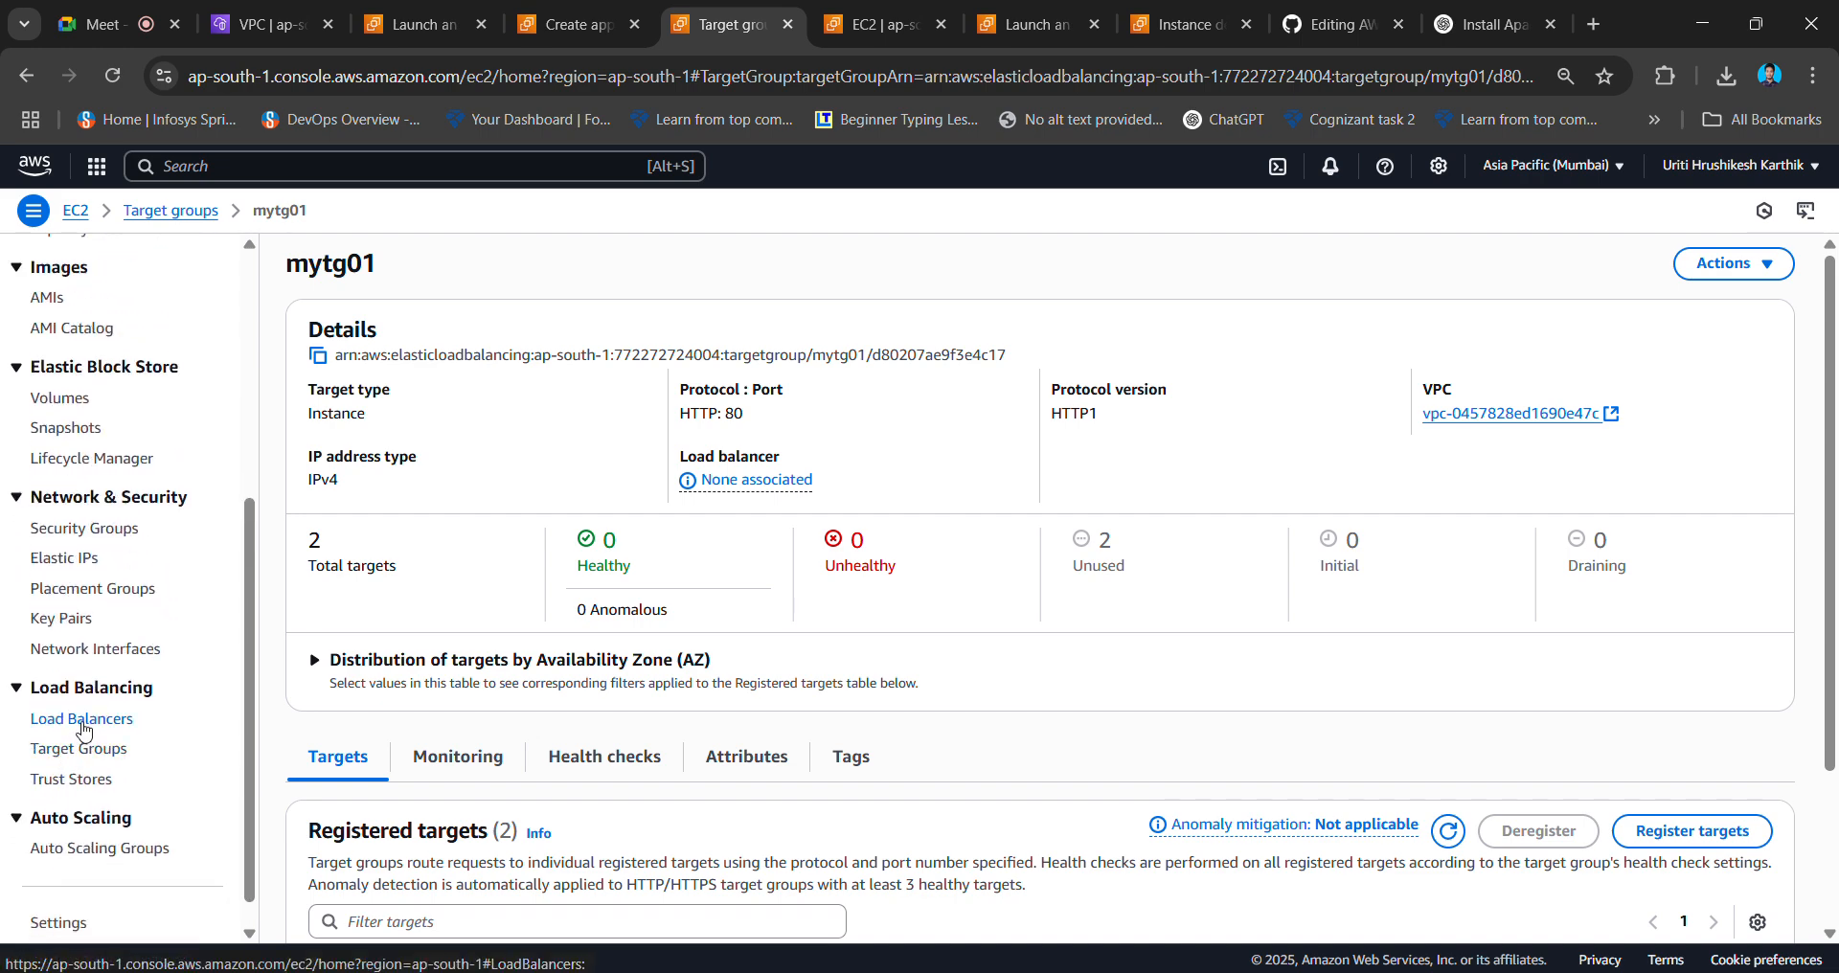
- Begin a new Application Load Balancer named MYELB
click(83, 720)
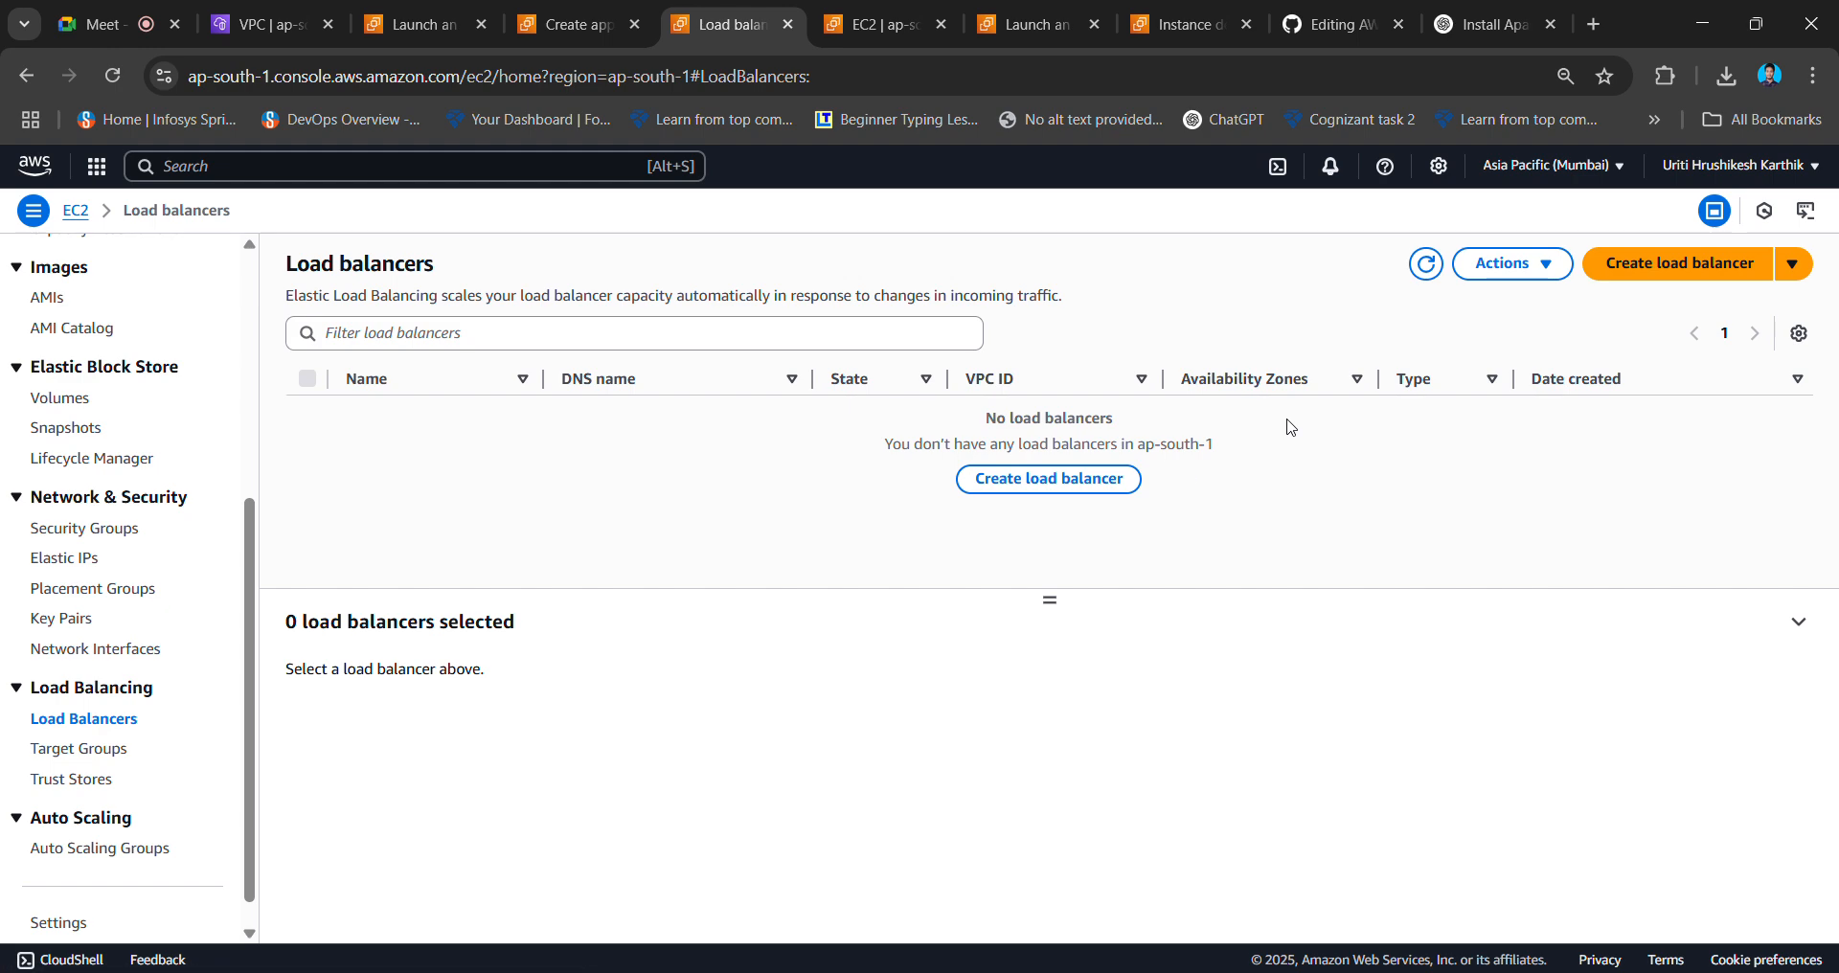
click(1619, 278)
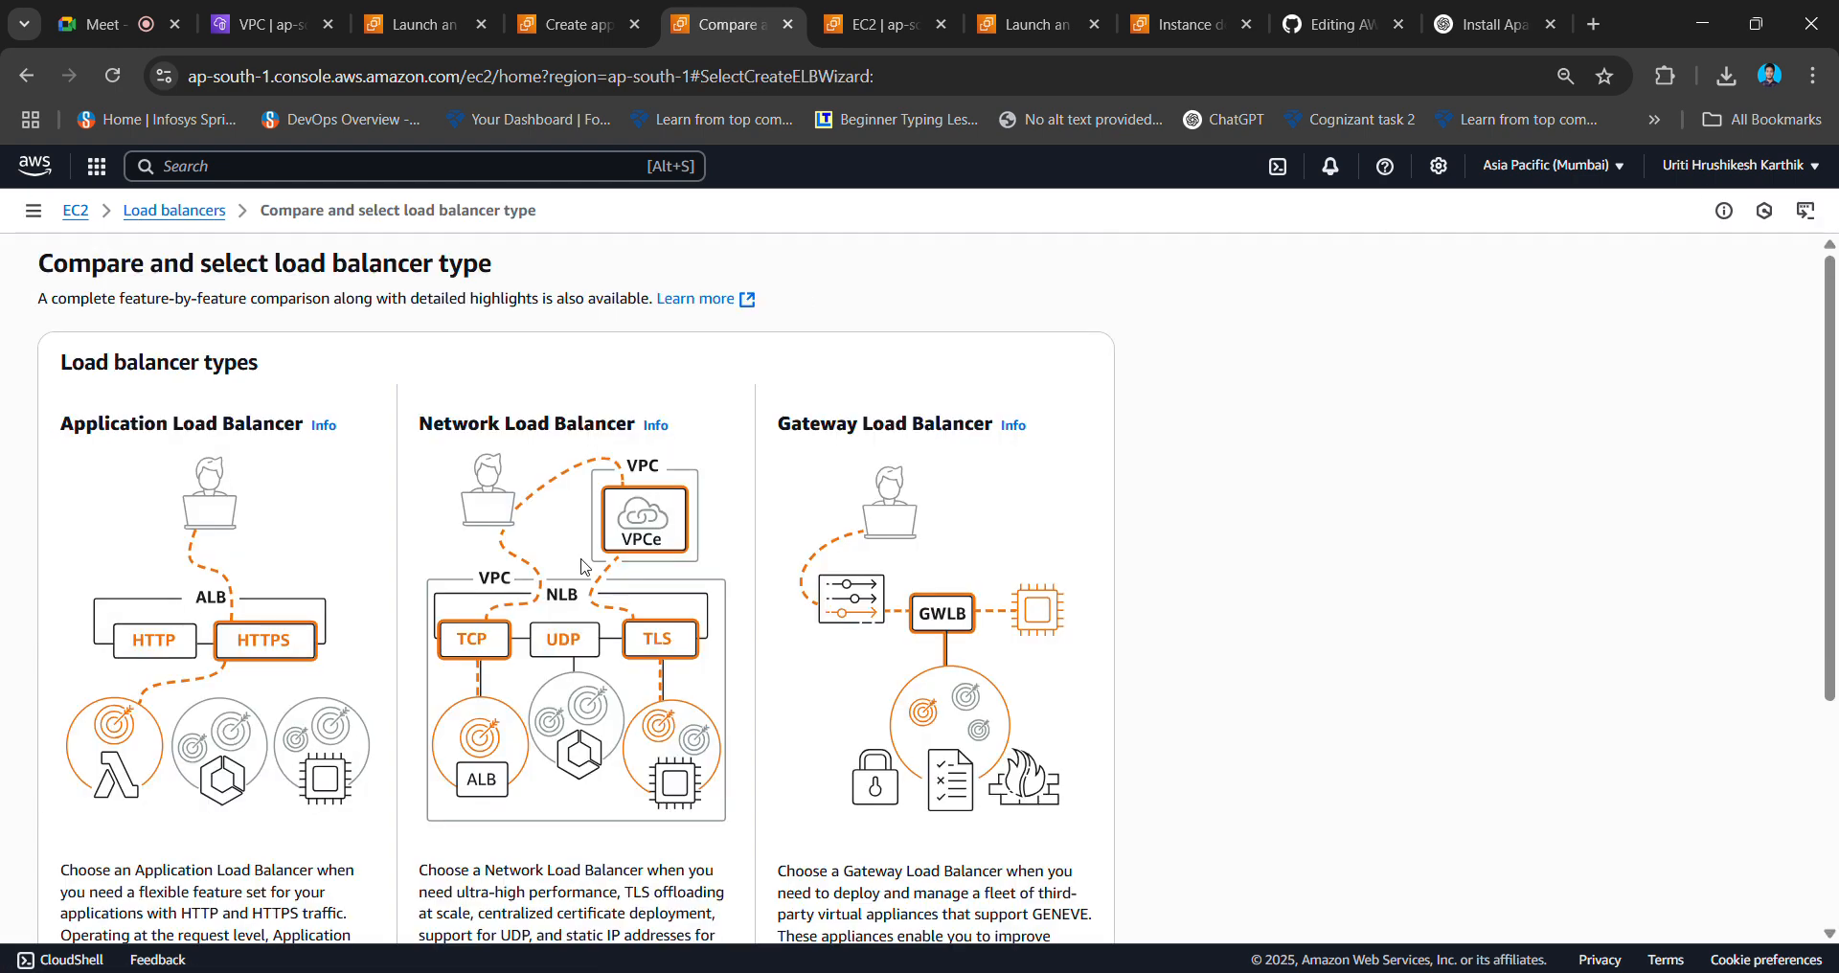
scroll(587, 575, down, 2)
scroll(591, 613, down, 1)
click(110, 704)
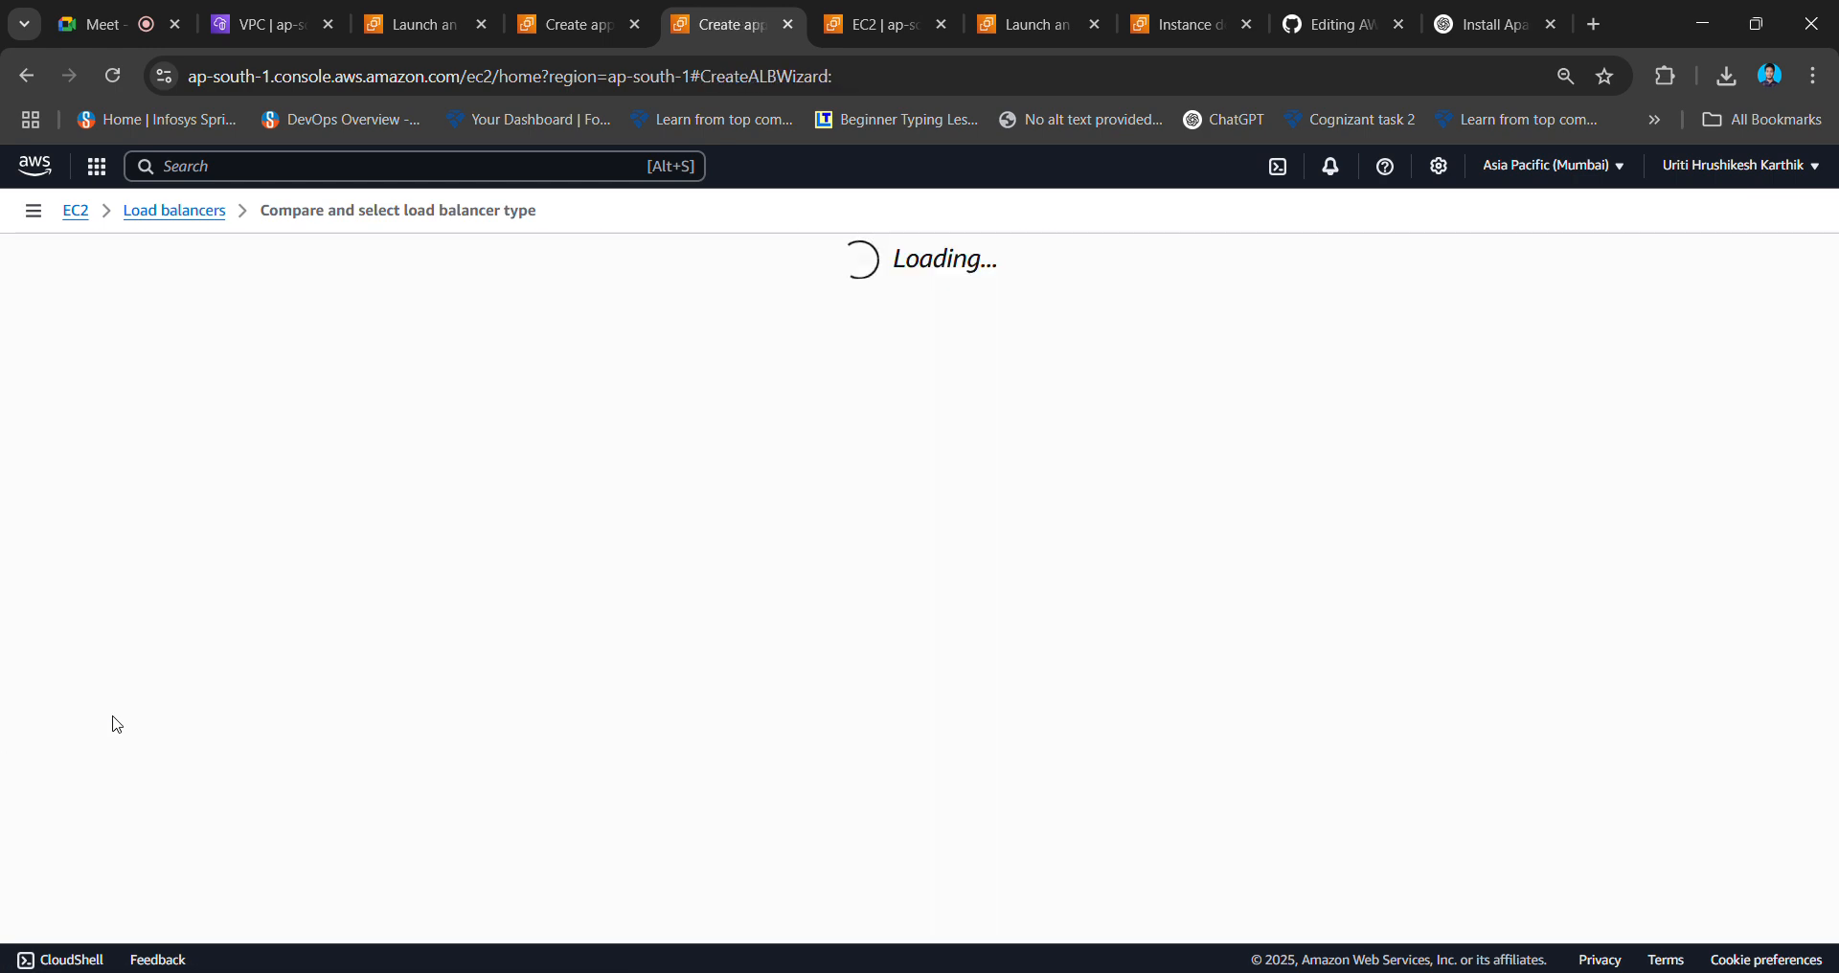
click(243, 637)
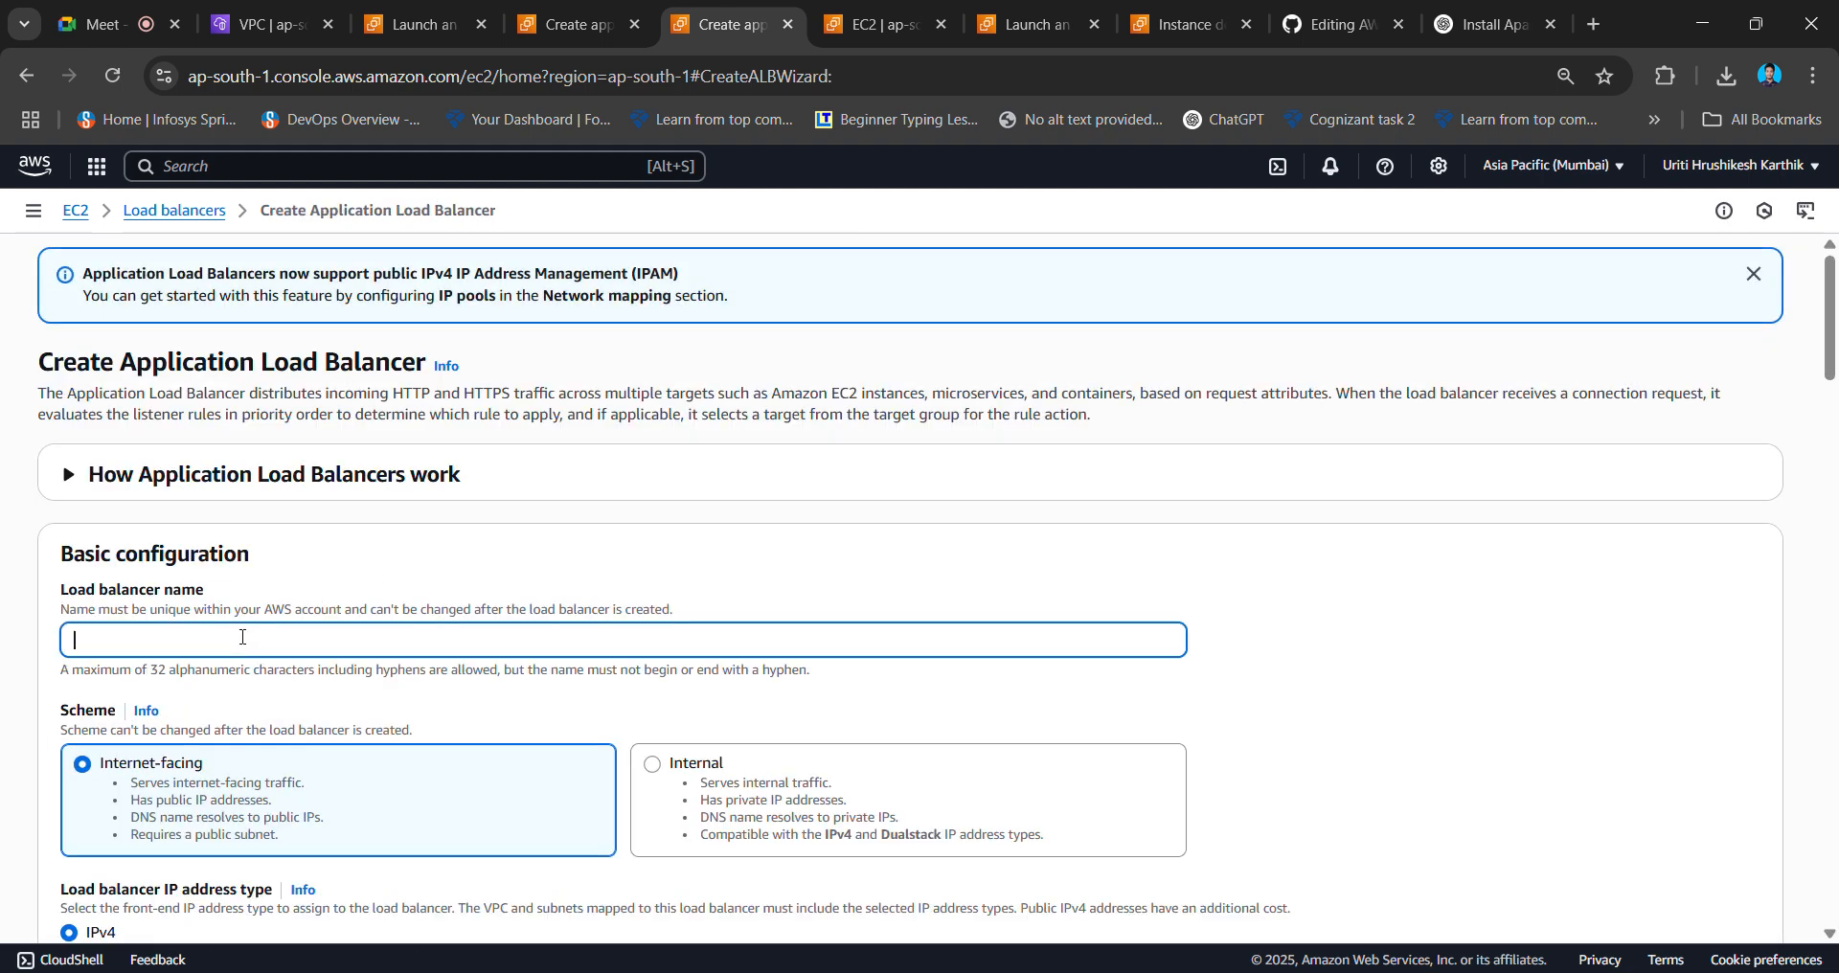
key(Caps_Lock)
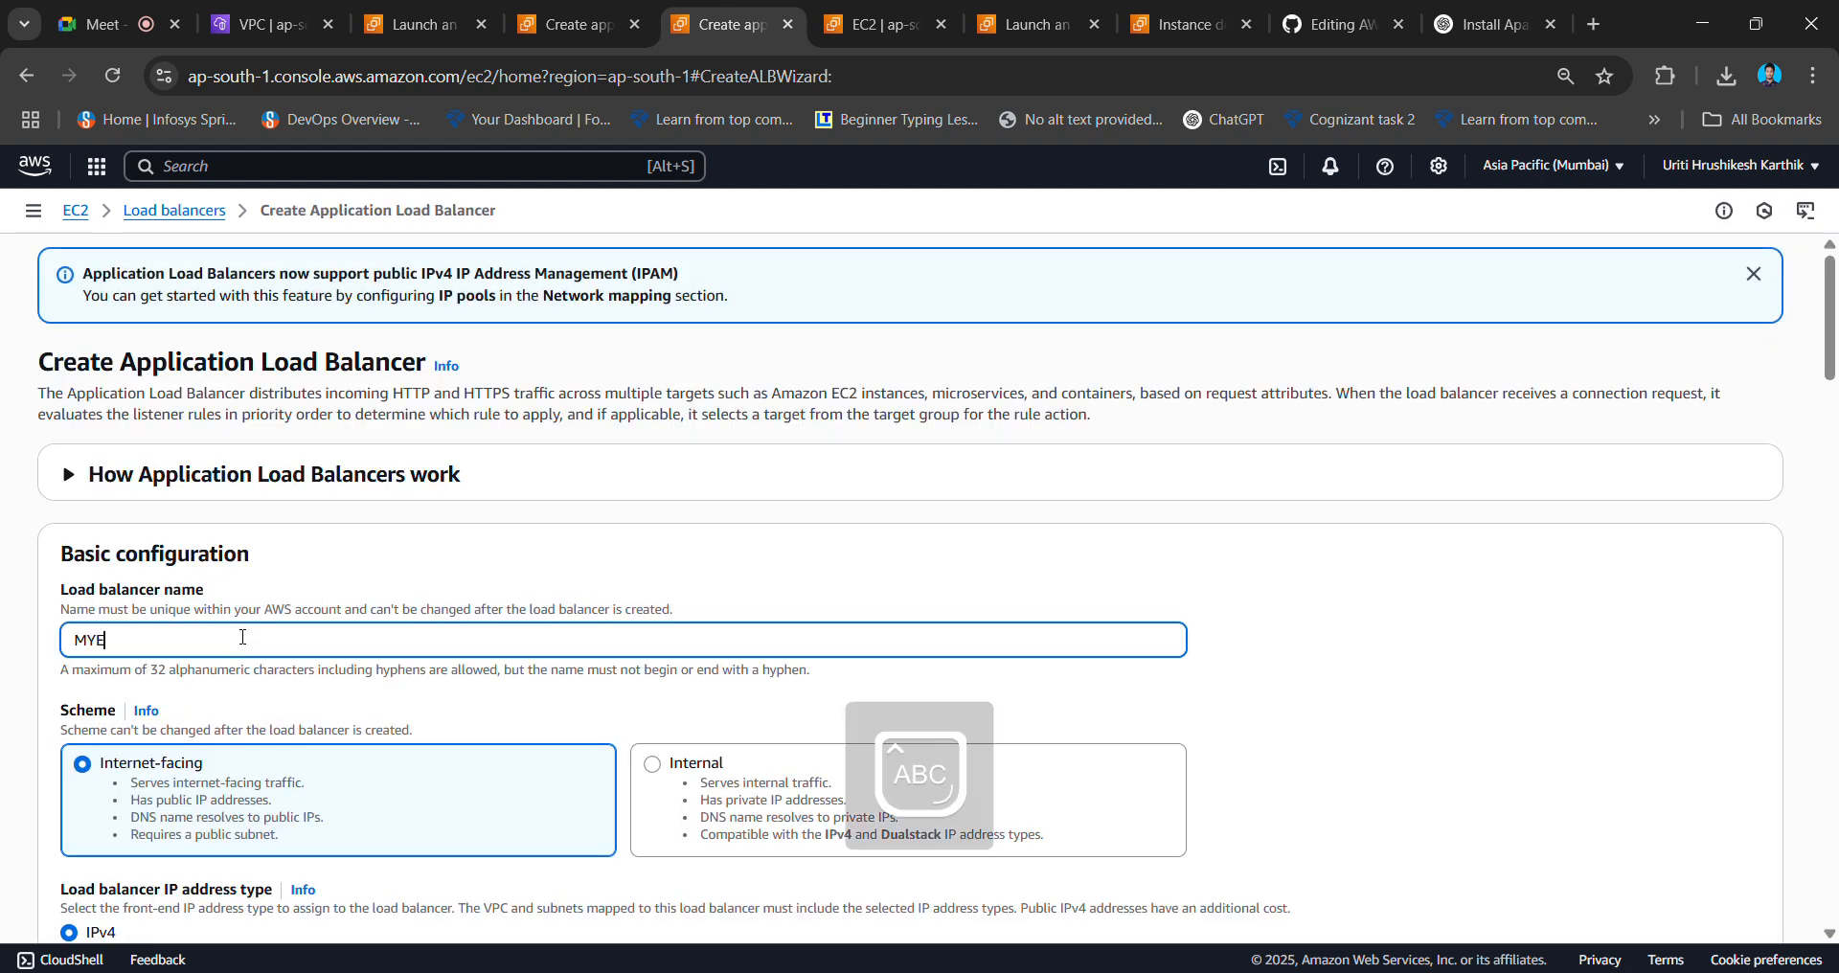
scroll(242, 637, down, 3)
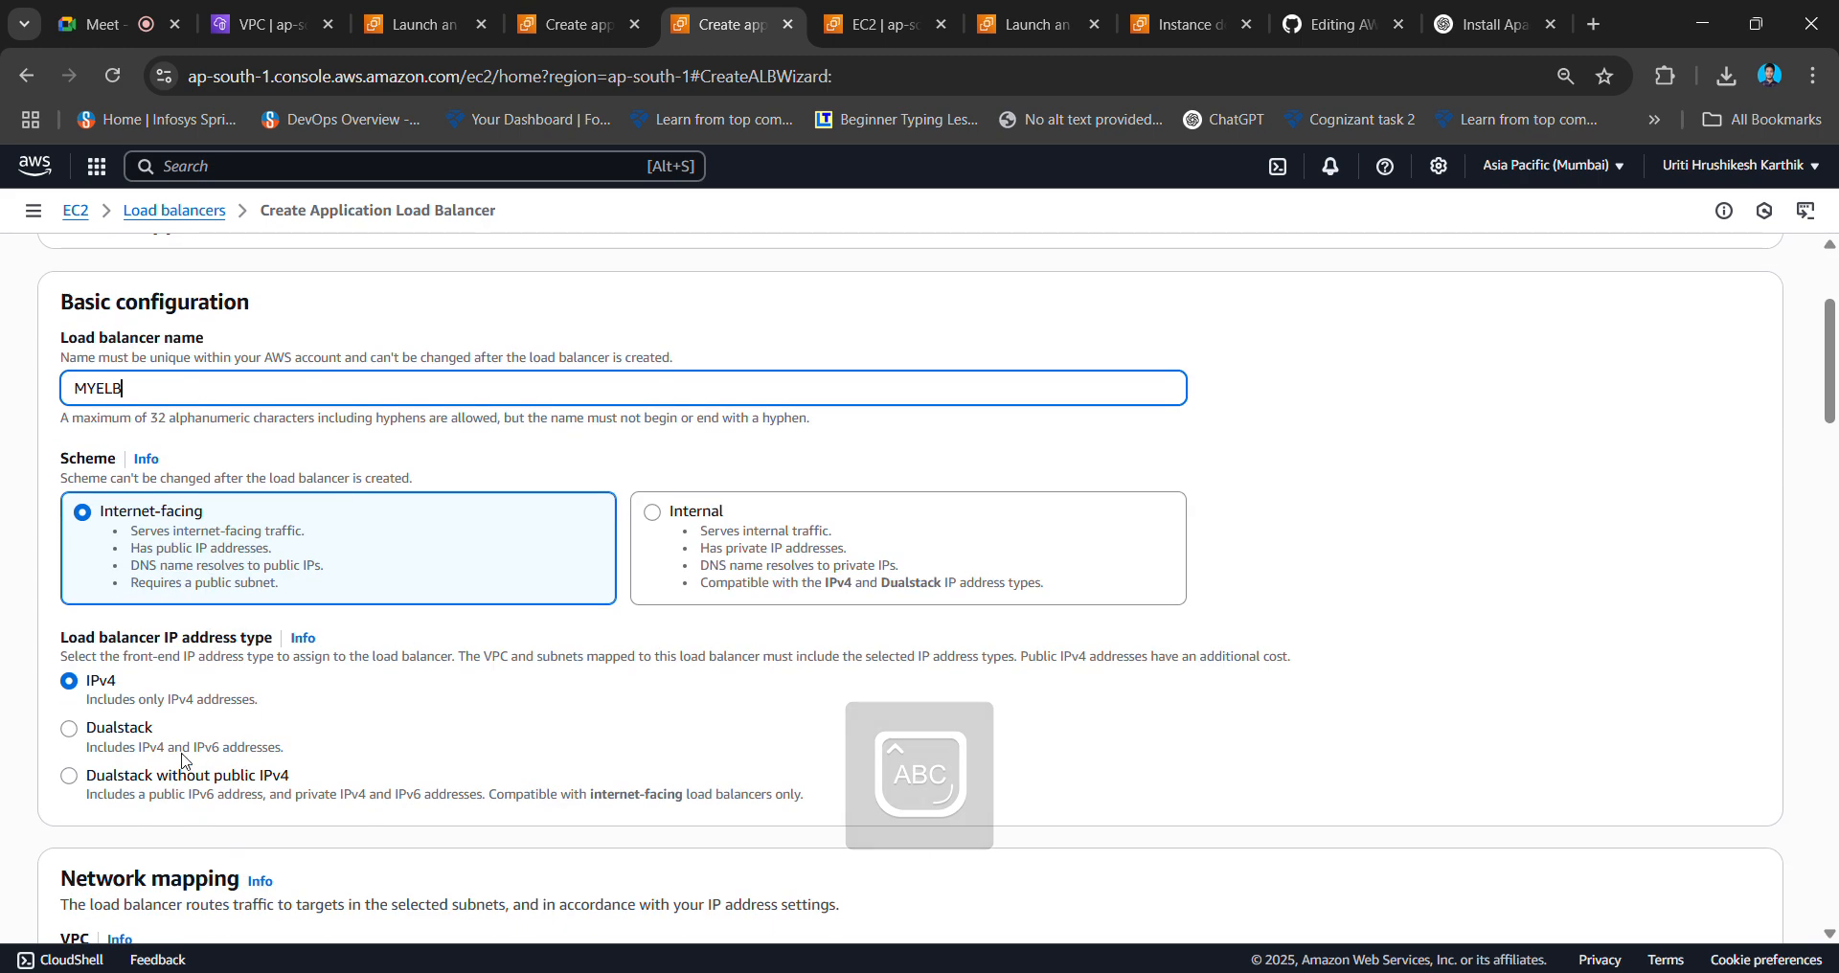
scroll(252, 730, down, 5)
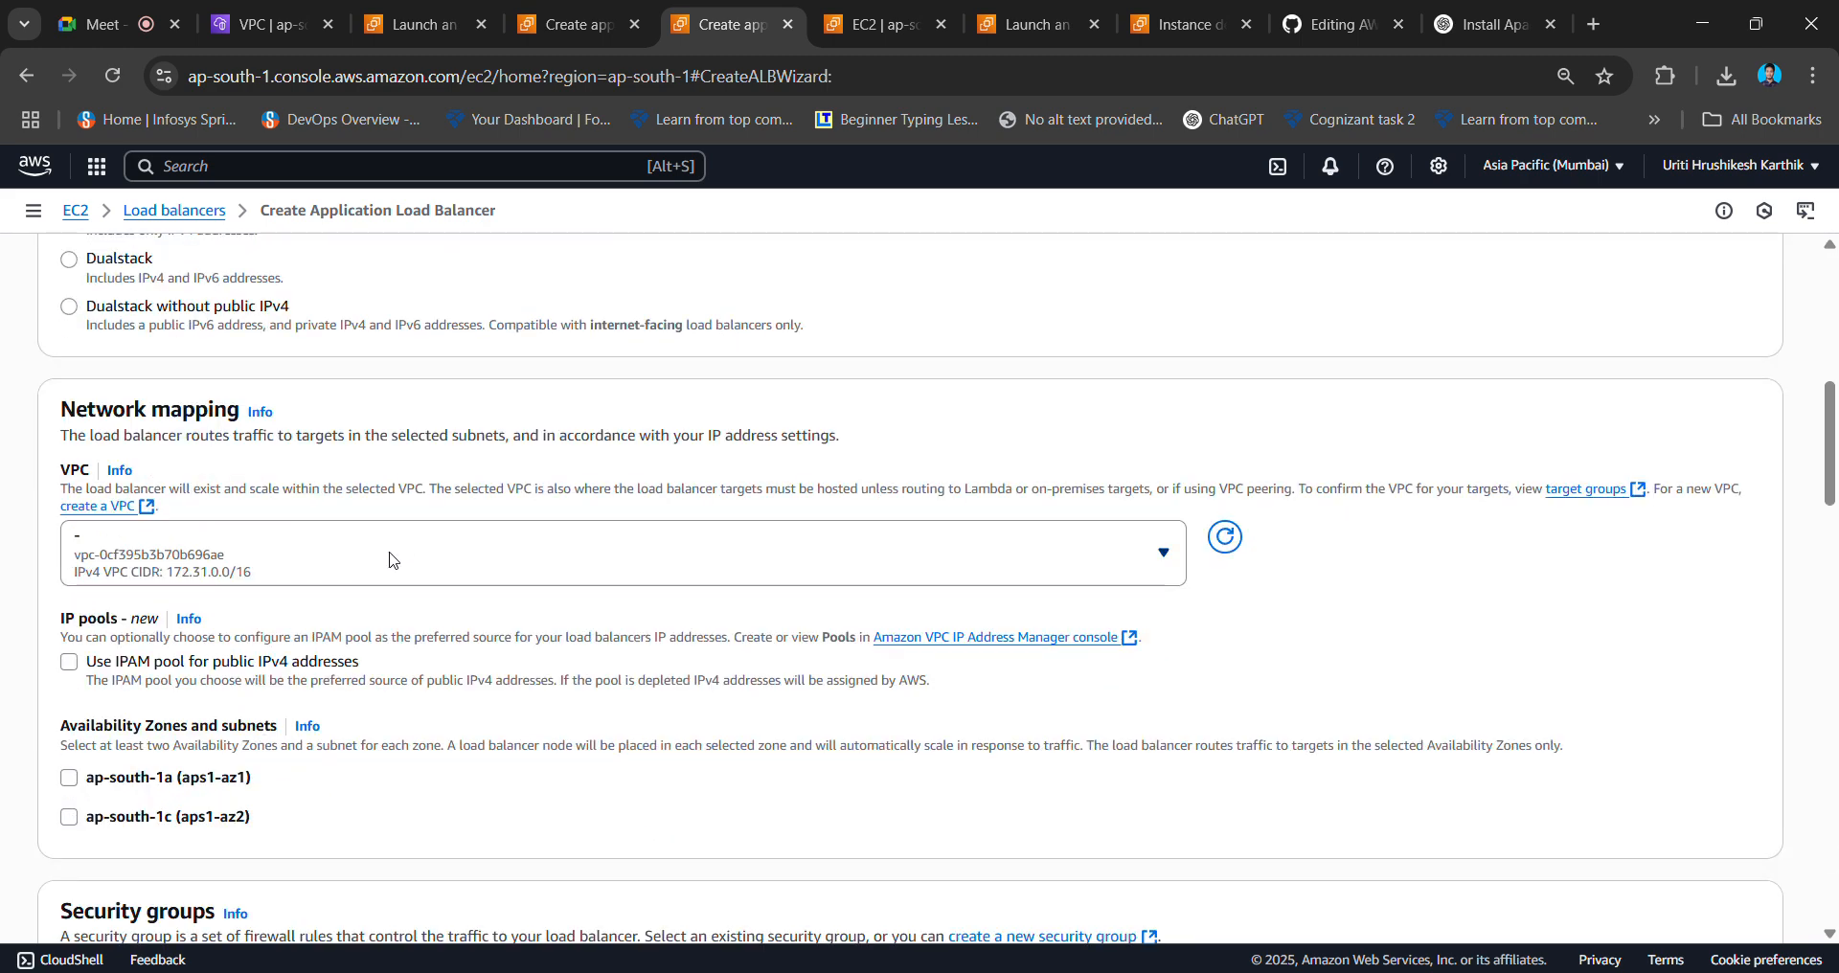
- Place it in major-project-vpc across ap-south-1a and ap-south-1b, using public2 for 1b
click(390, 560)
click(328, 743)
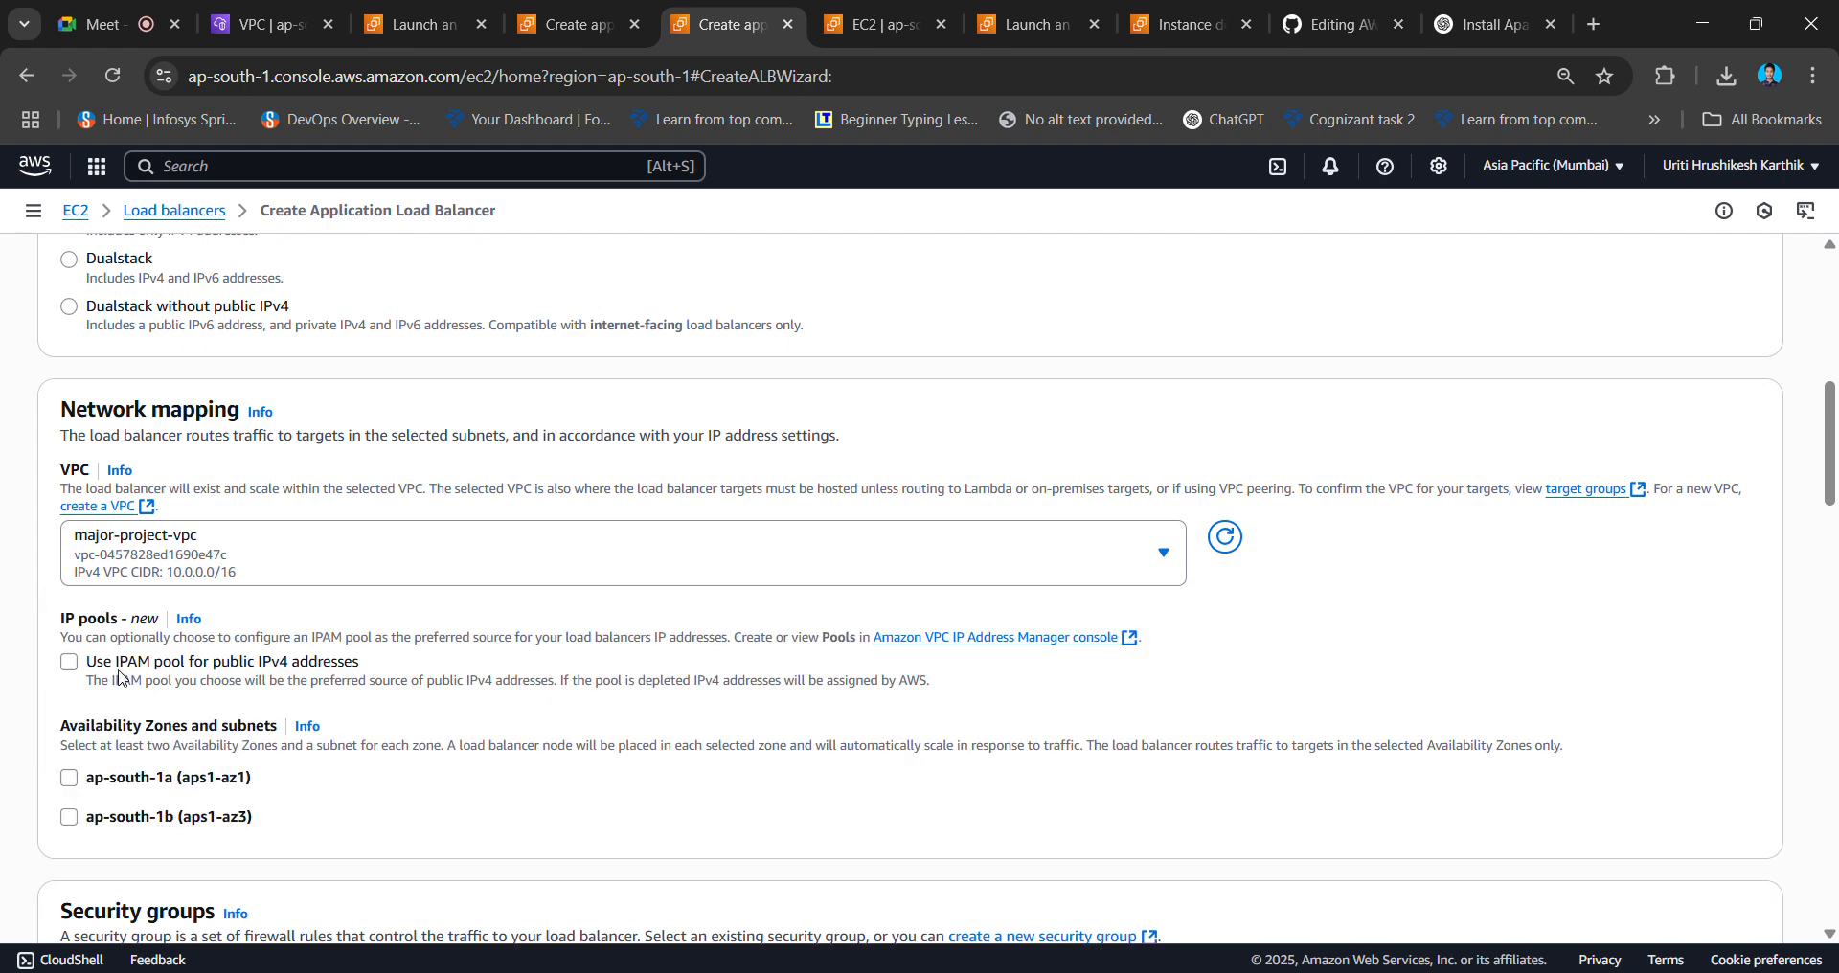
click(70, 777)
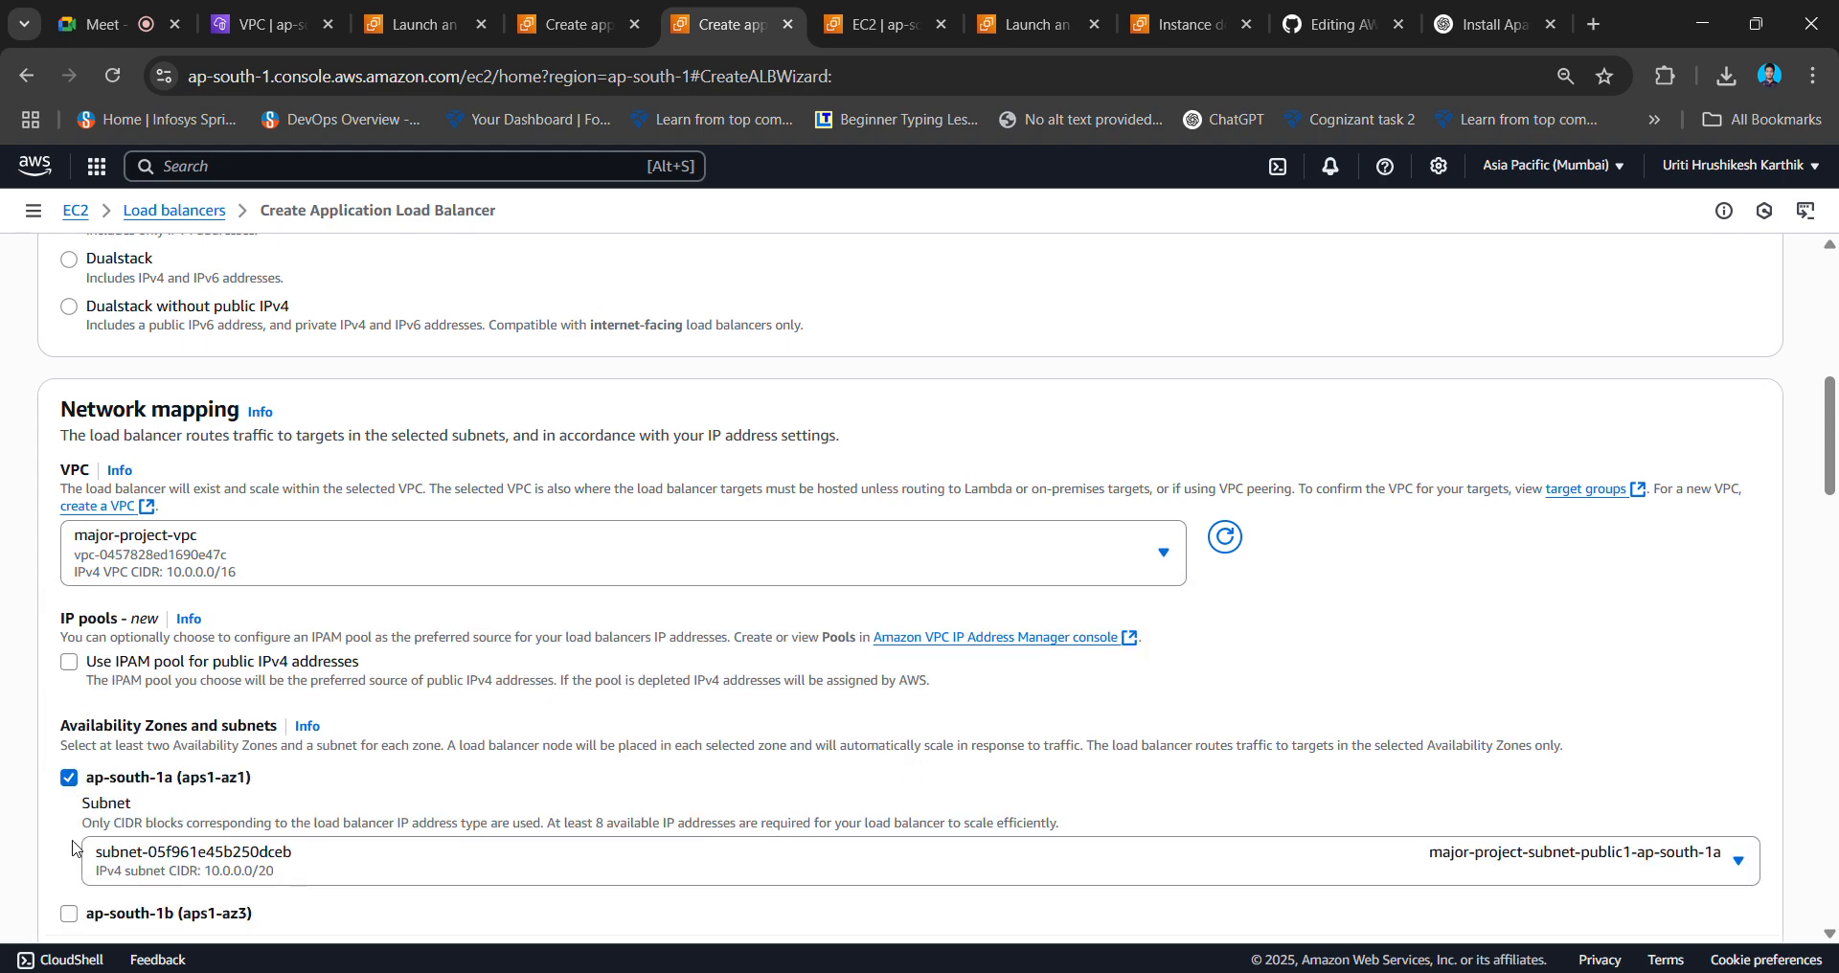
scroll(80, 843, down, 2)
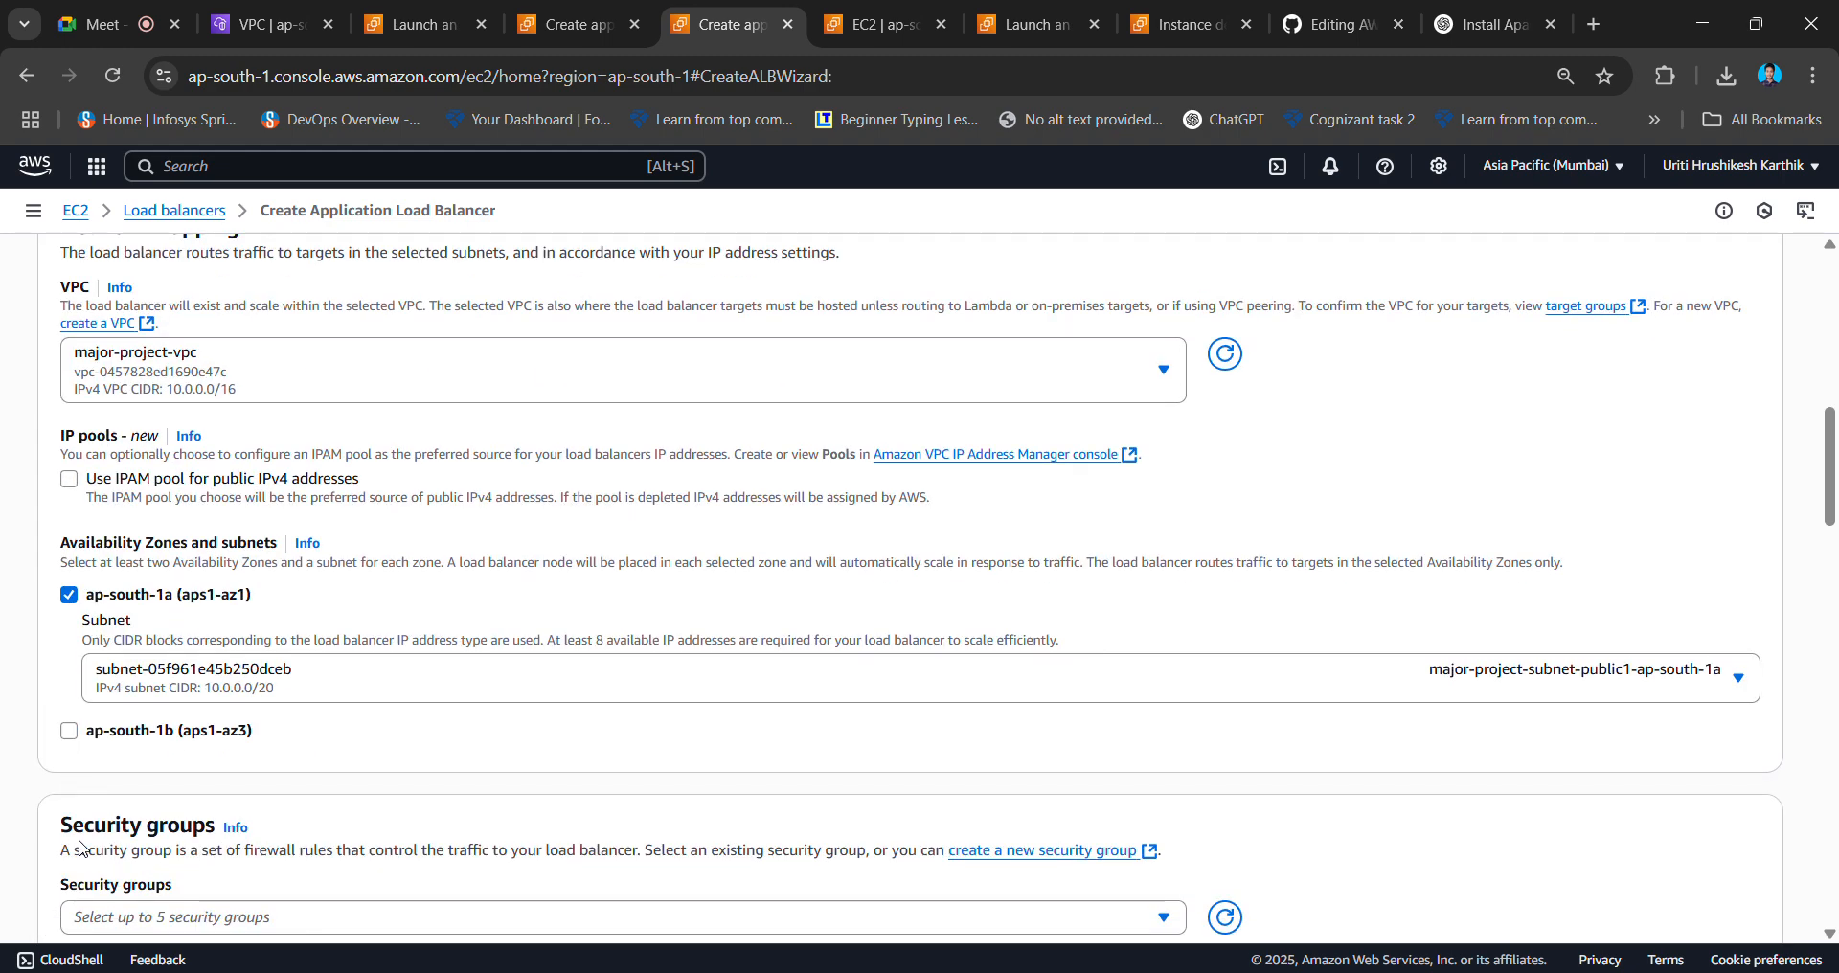
click(69, 732)
click(1422, 812)
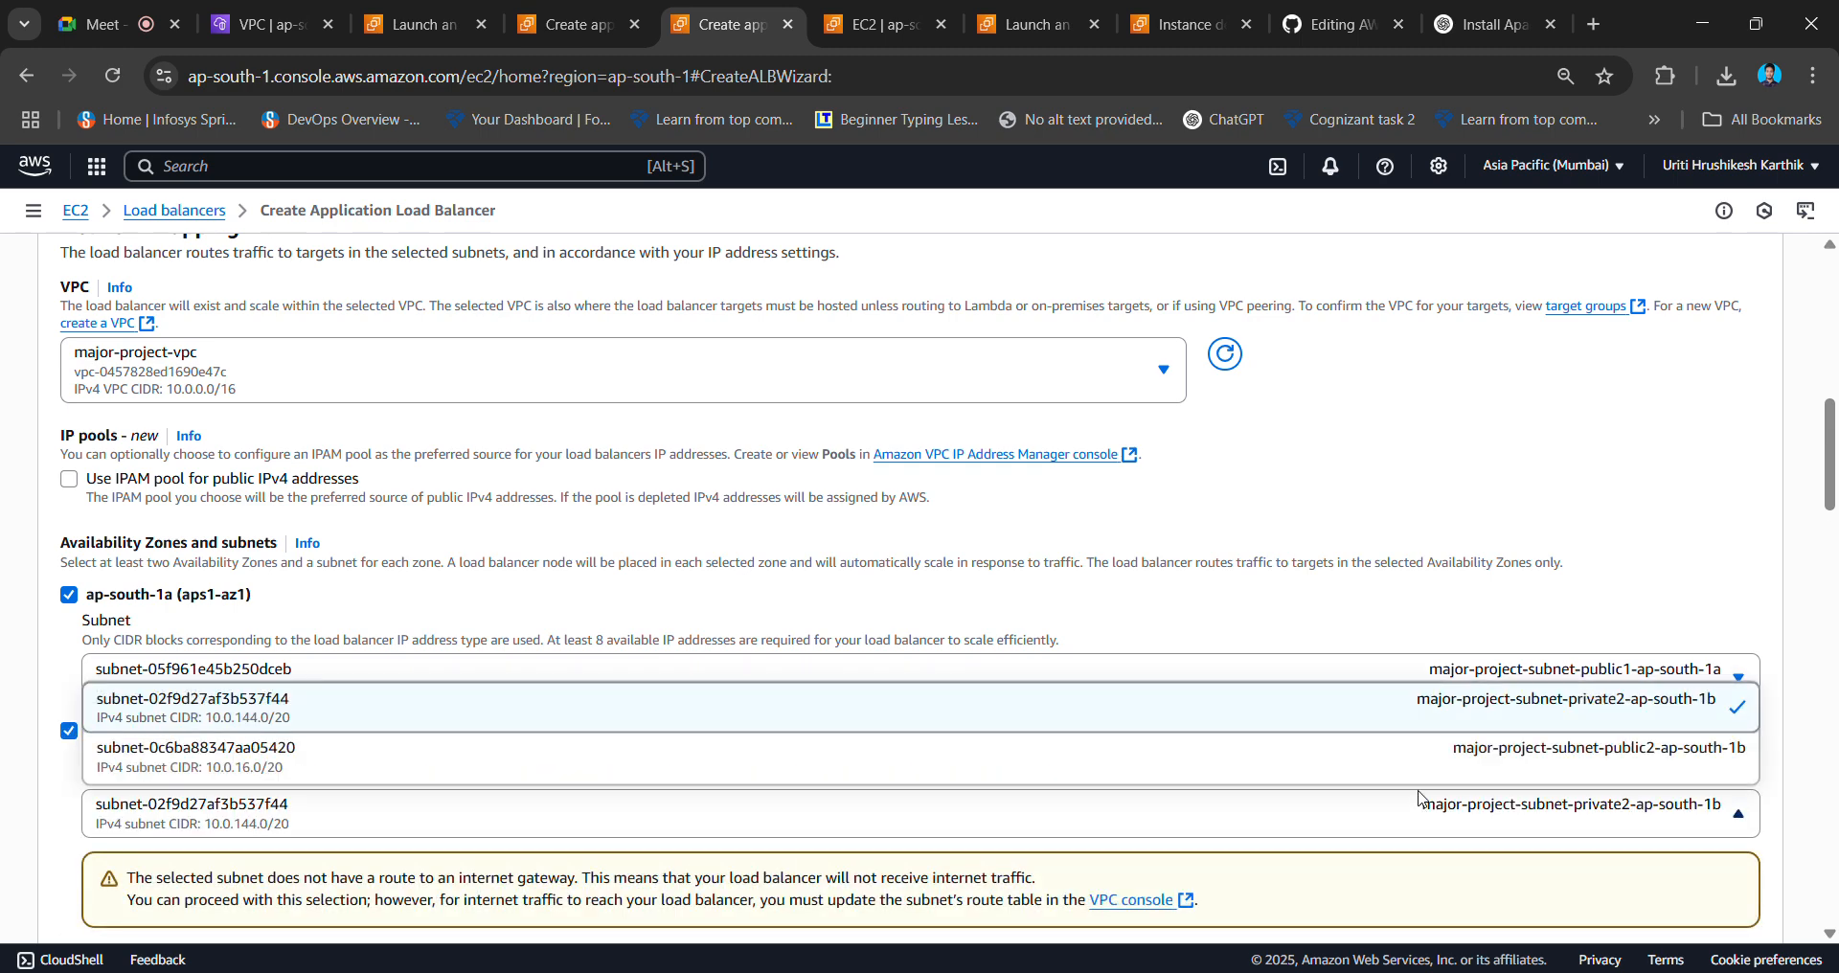
click(1418, 749)
scroll(1422, 750, down, 4)
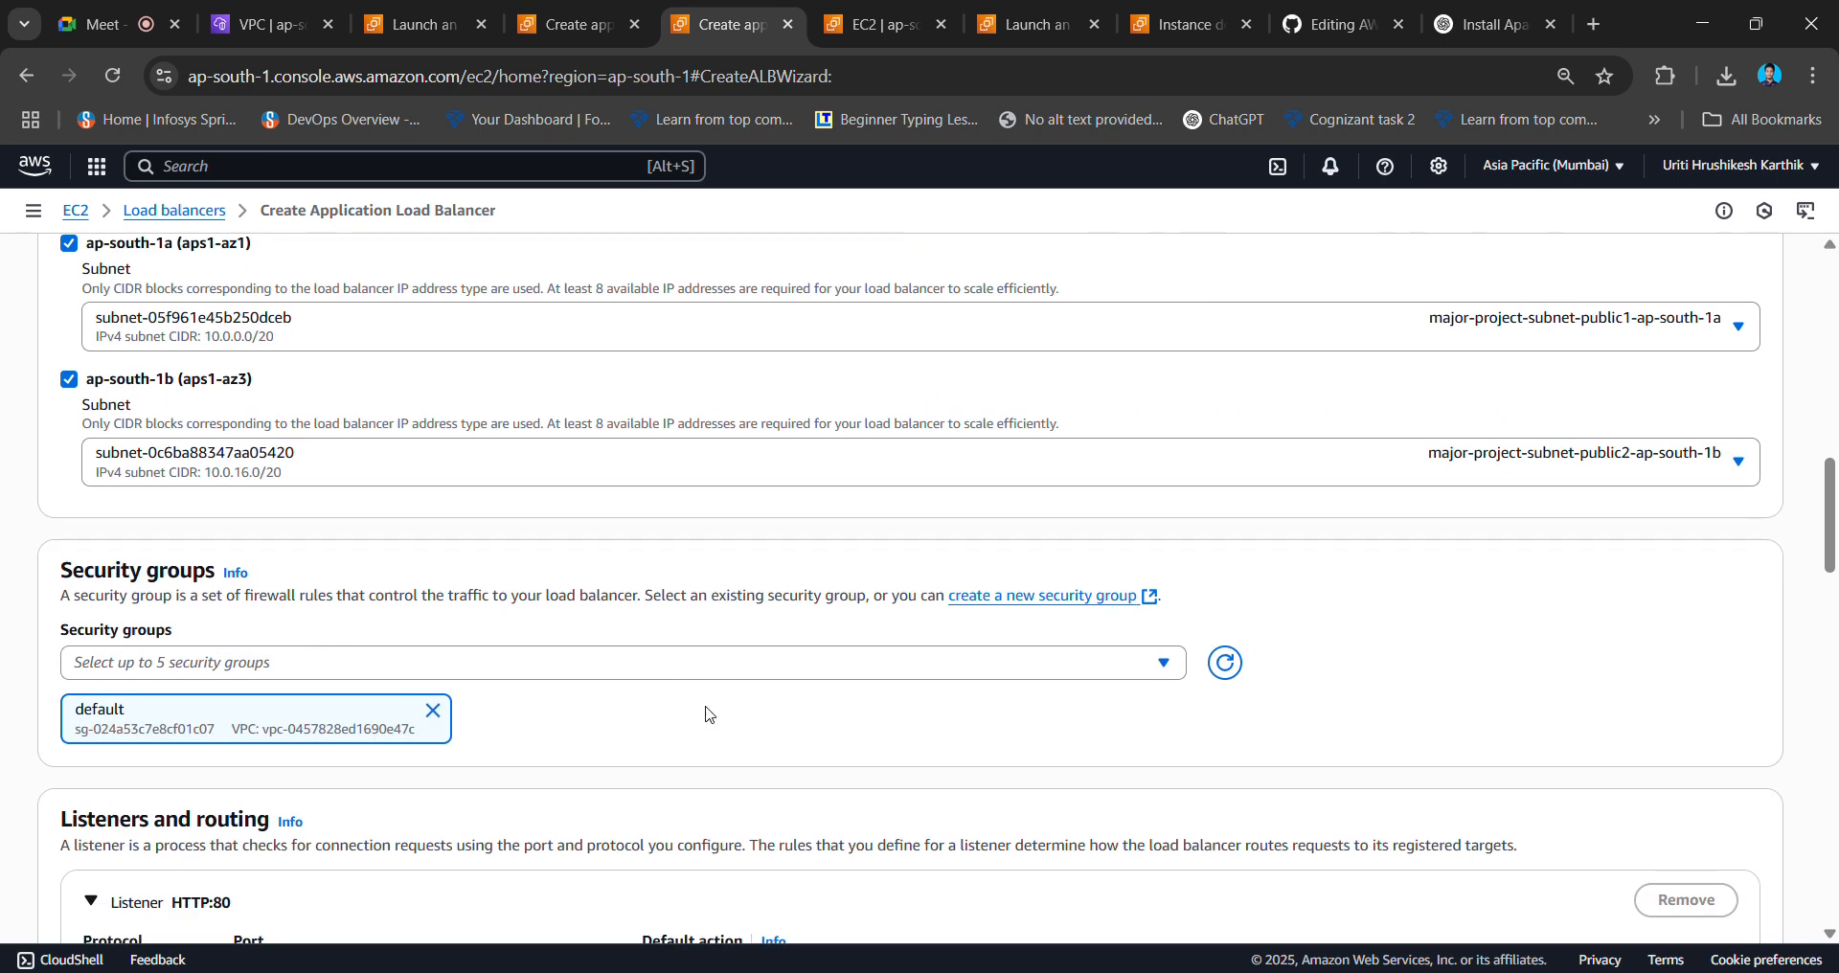
- Add launch-wizard-14 to the load balancer's security groups
click(532, 659)
click(435, 810)
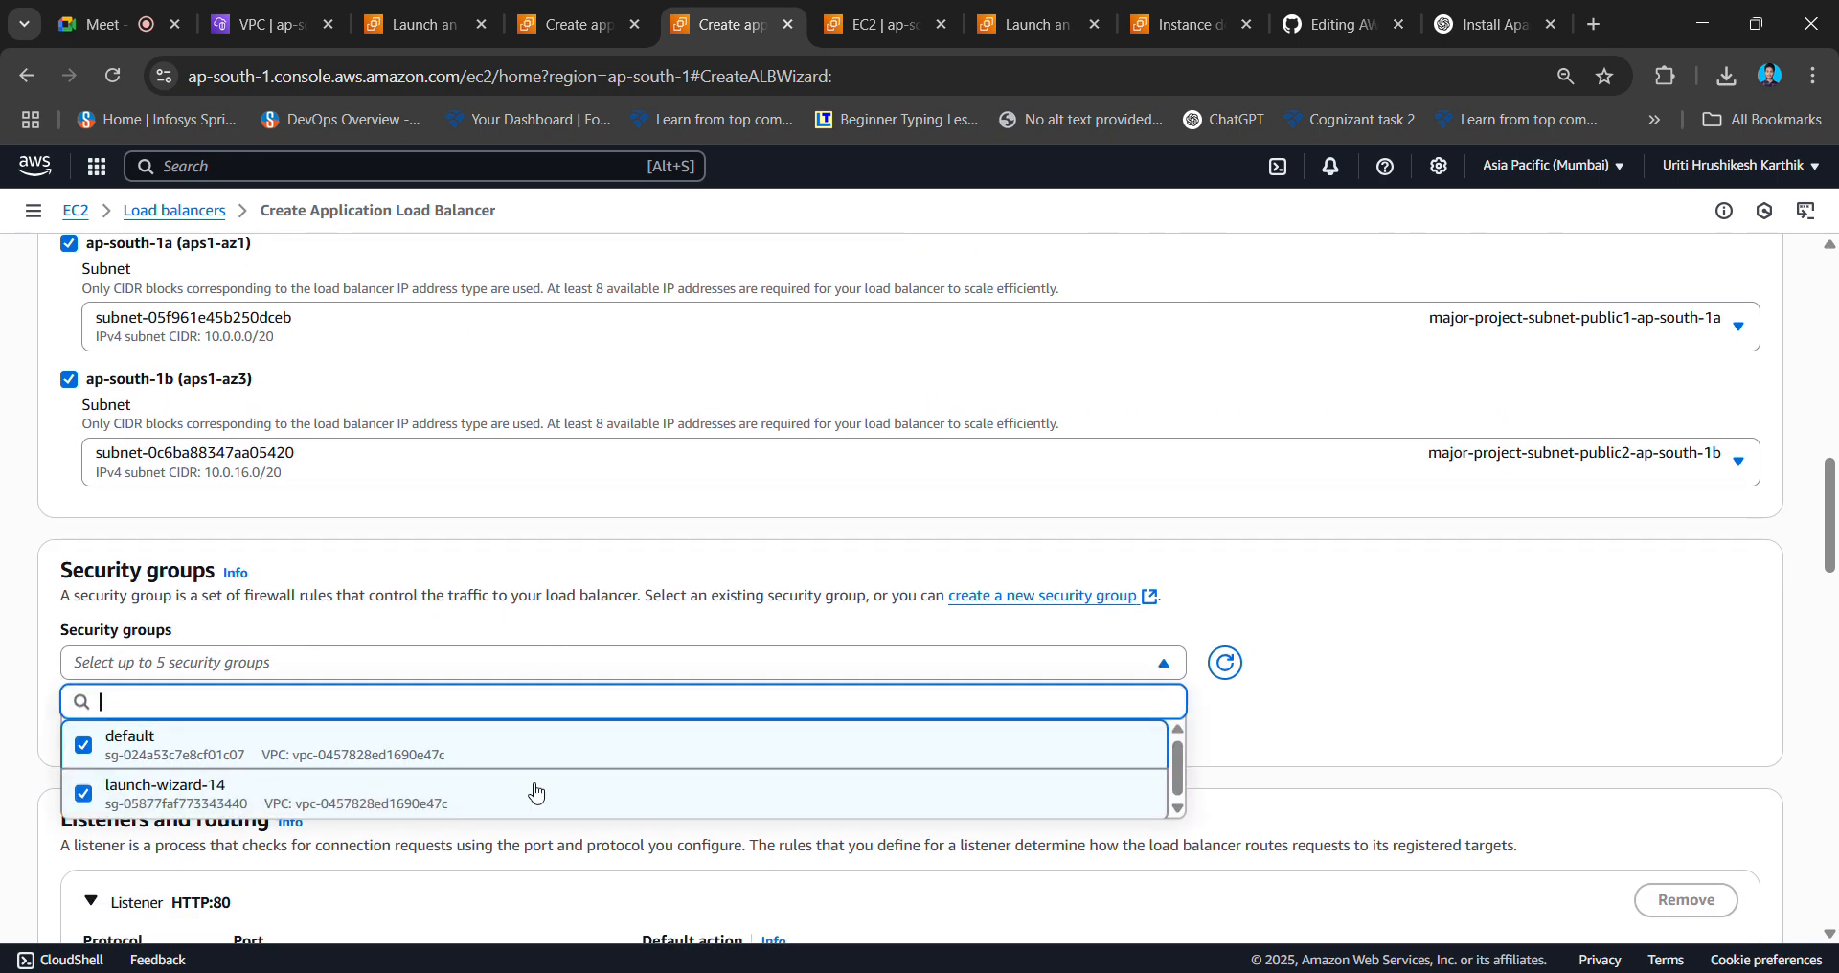
click(1365, 747)
scroll(1365, 749, down, 7)
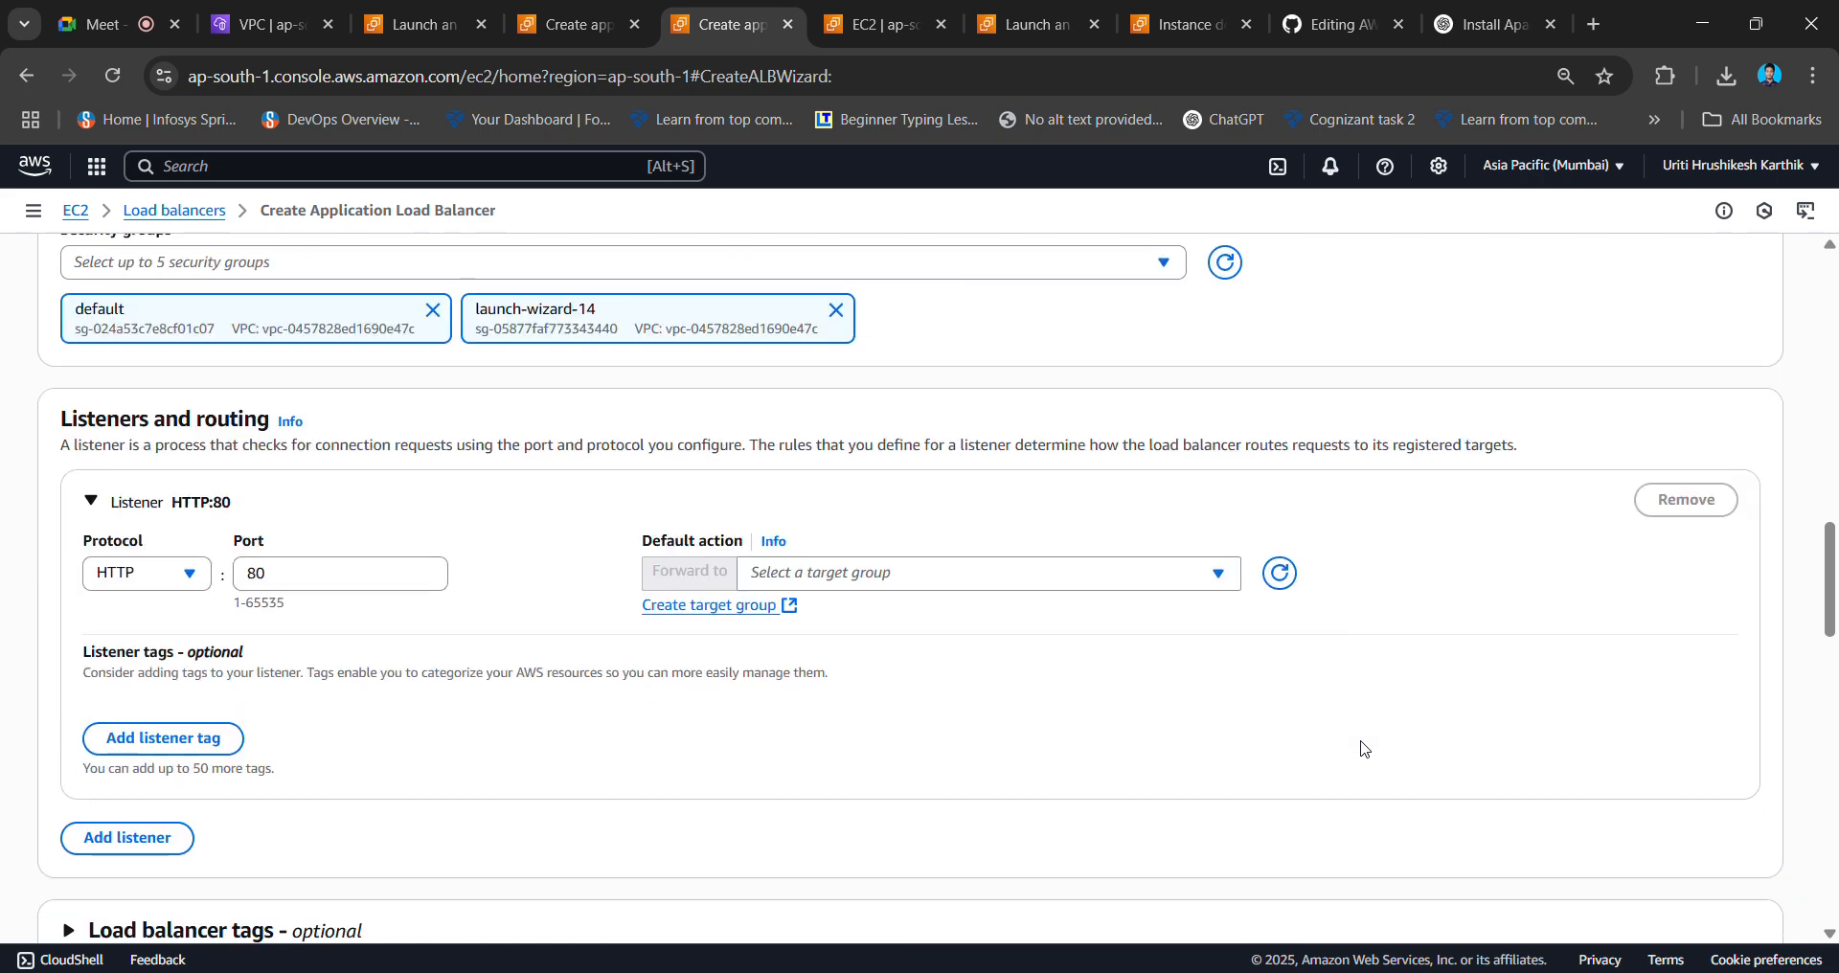
- Forward the HTTP:80 listener to mytg01 and create the MYELB load balancer
click(1033, 257)
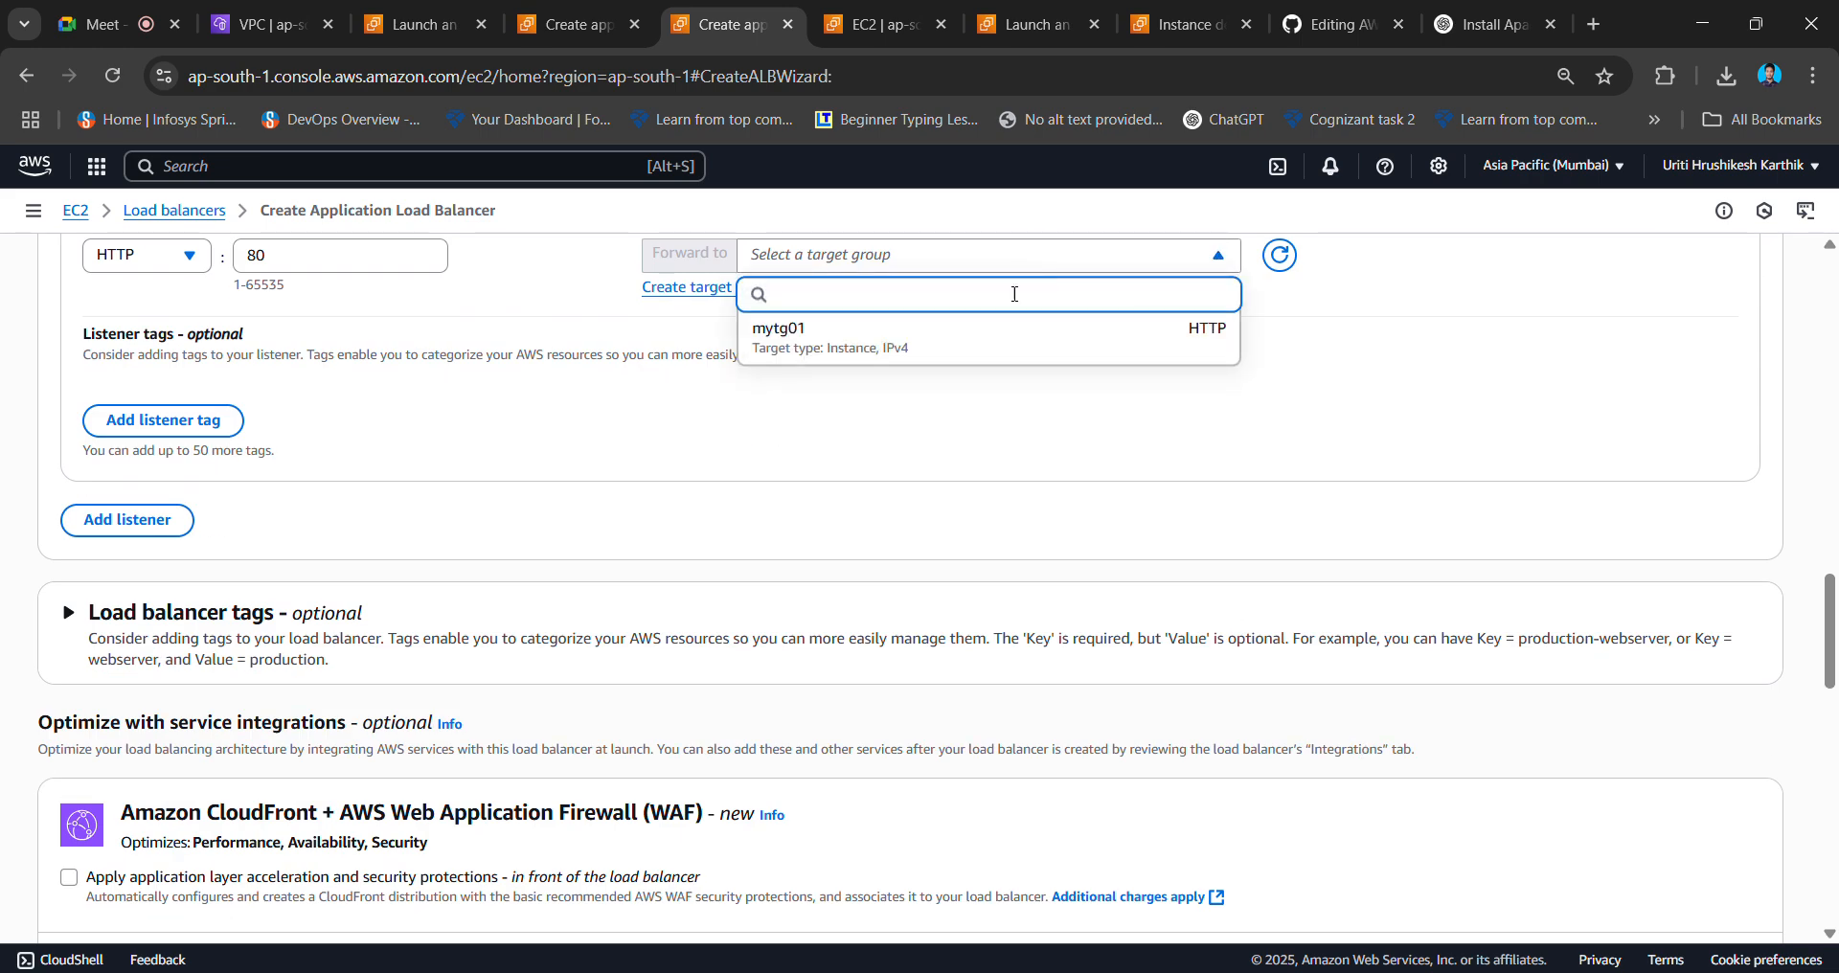
click(992, 352)
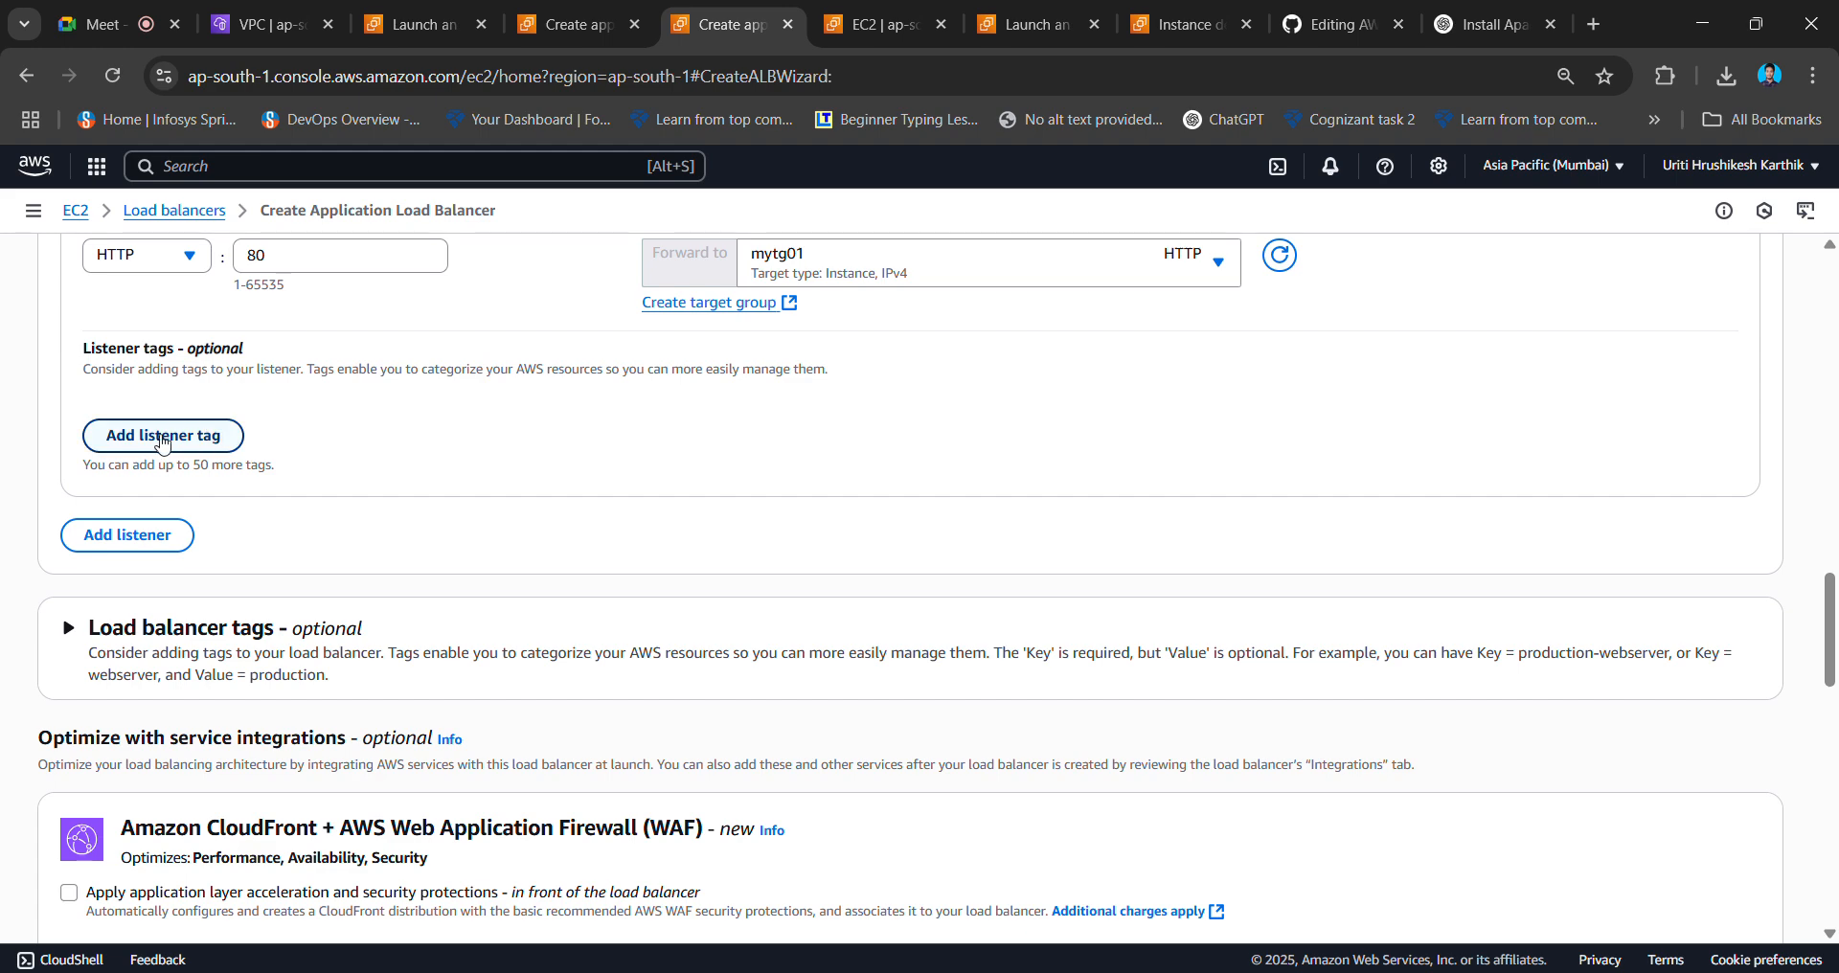
scroll(463, 479, up, 3)
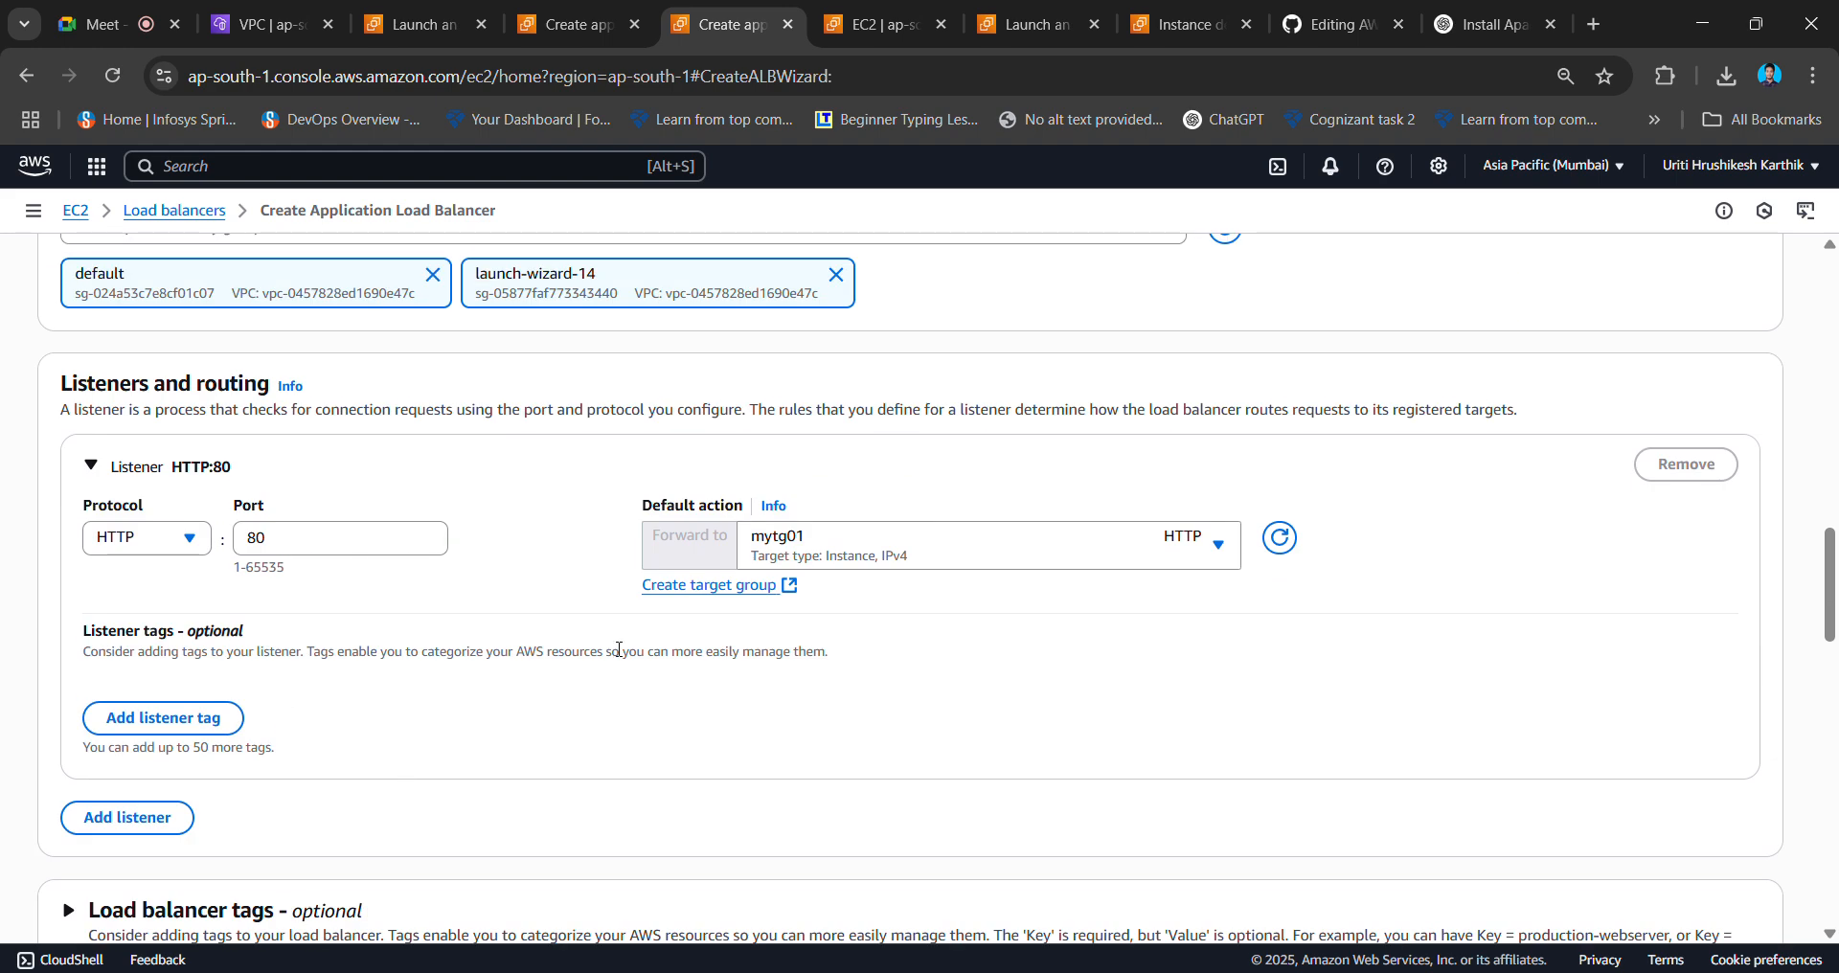
scroll(619, 650, down, 6)
scroll(619, 658, down, 10)
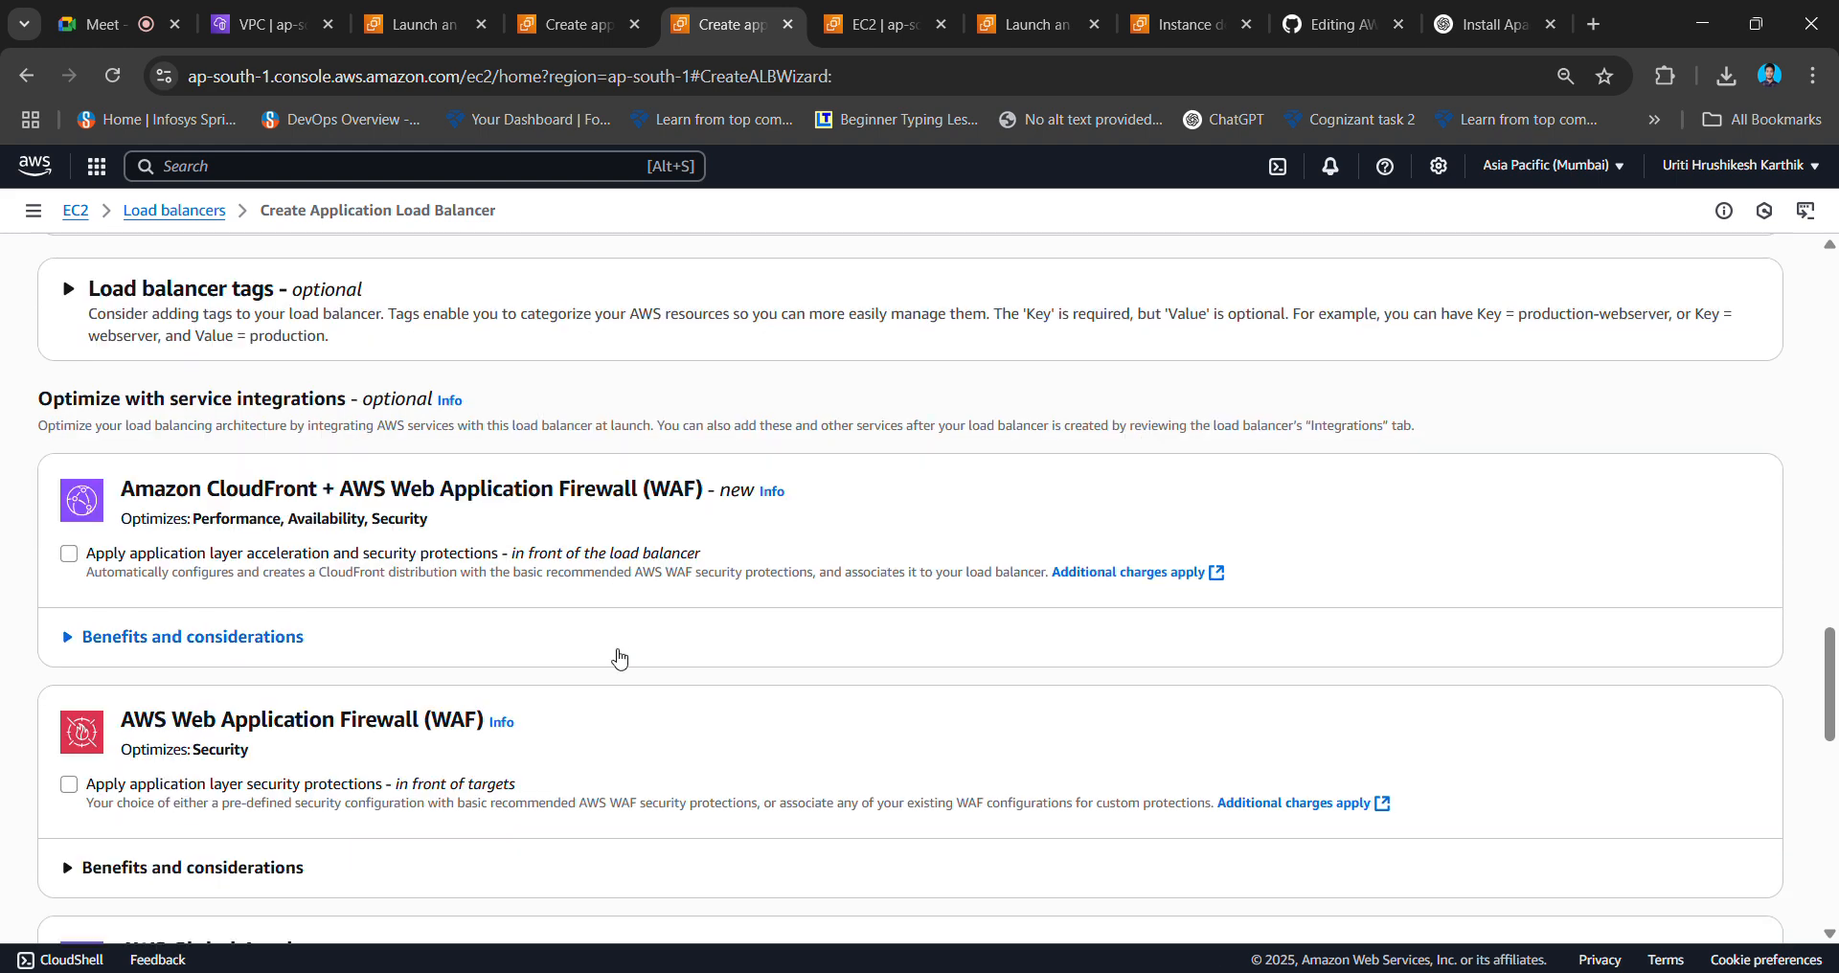
scroll(619, 651, down, 2)
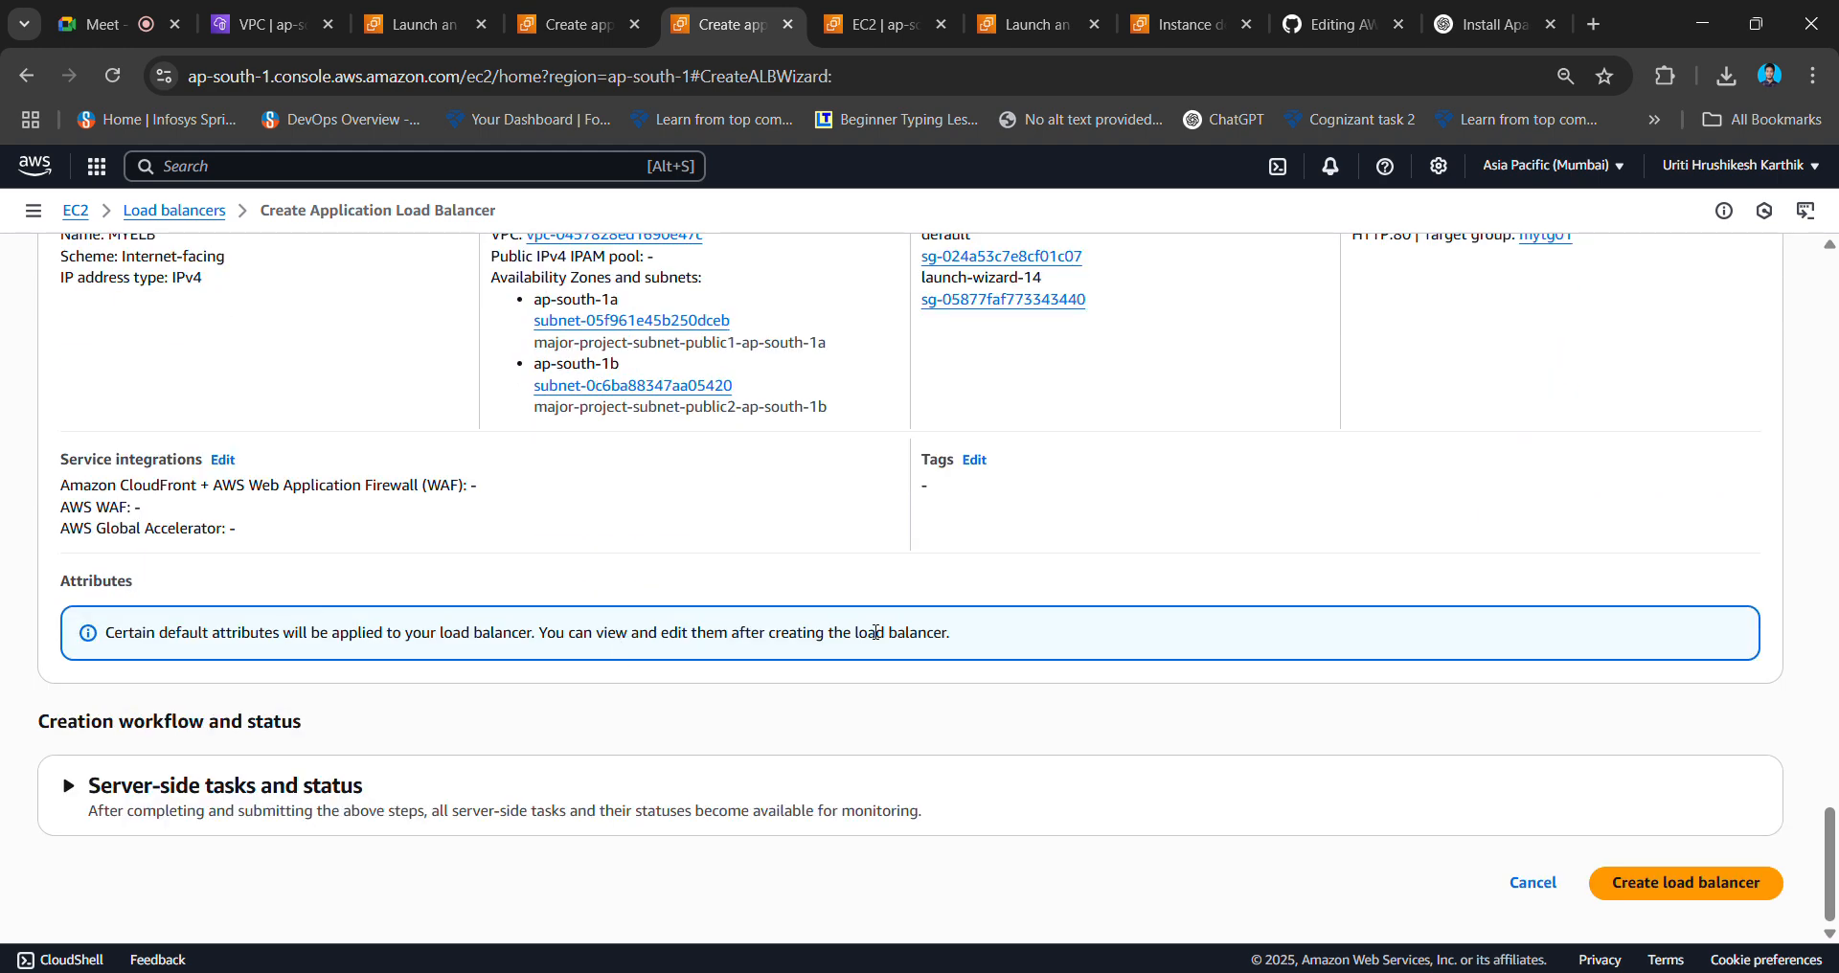
click(1704, 881)
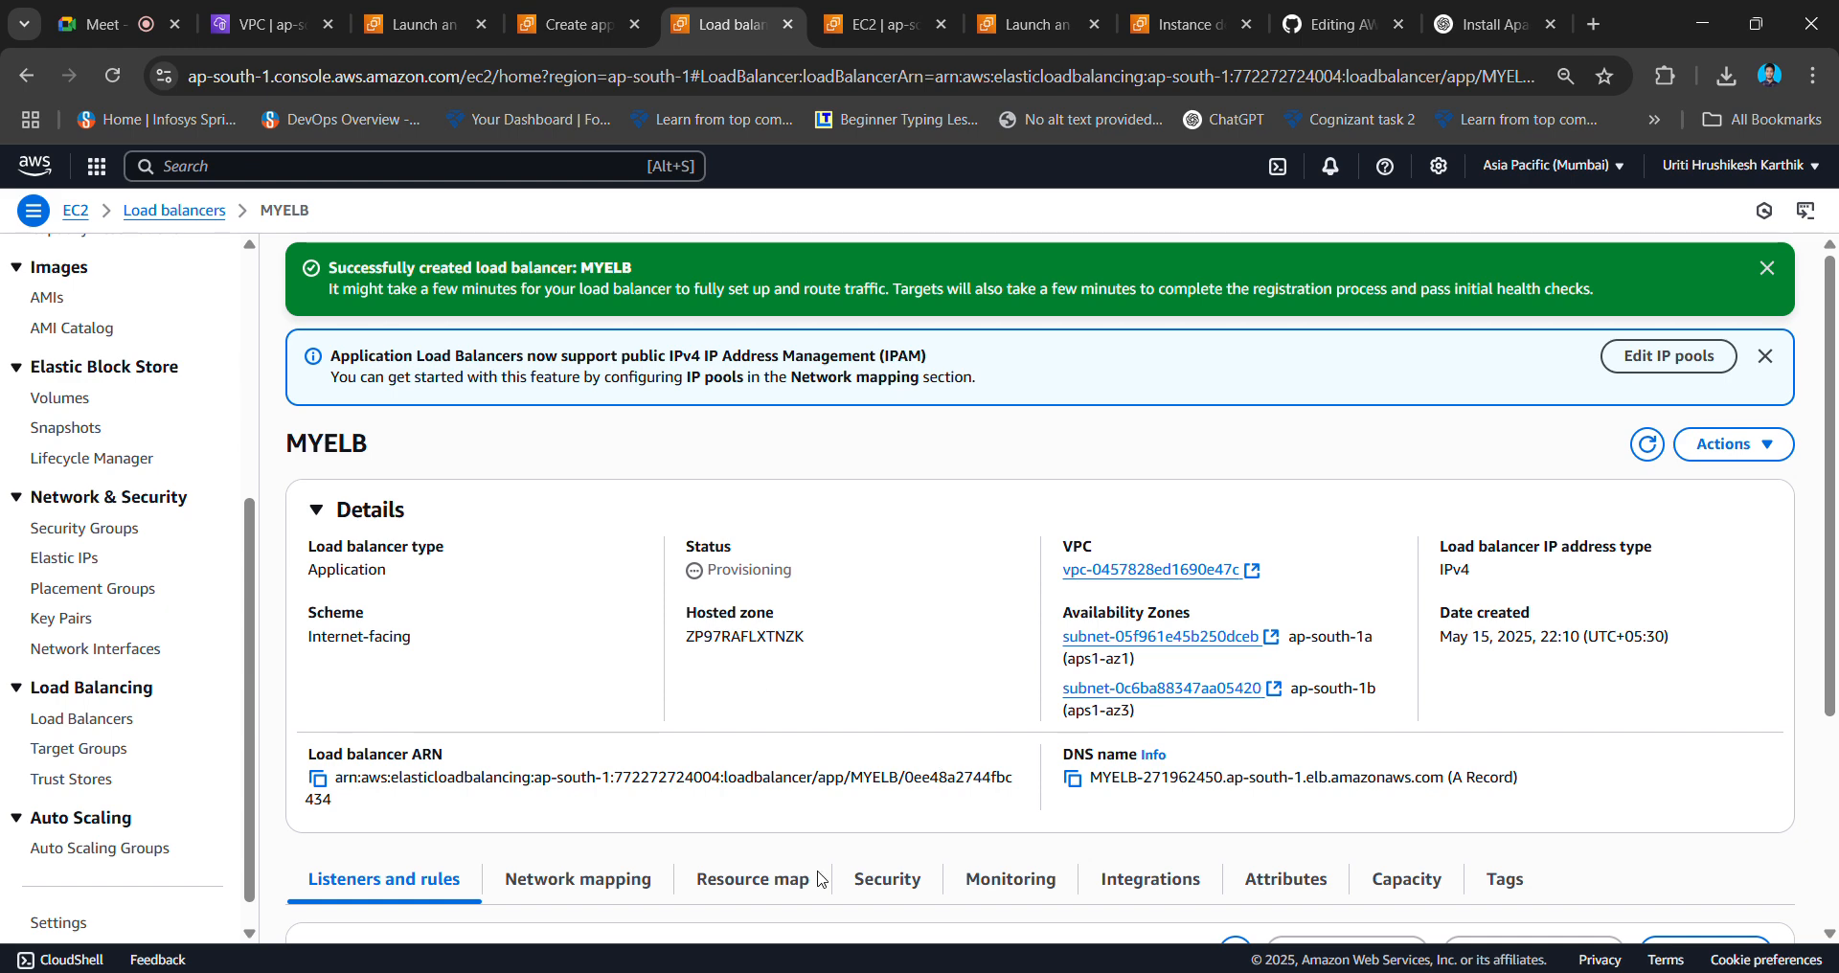
click(274, 25)
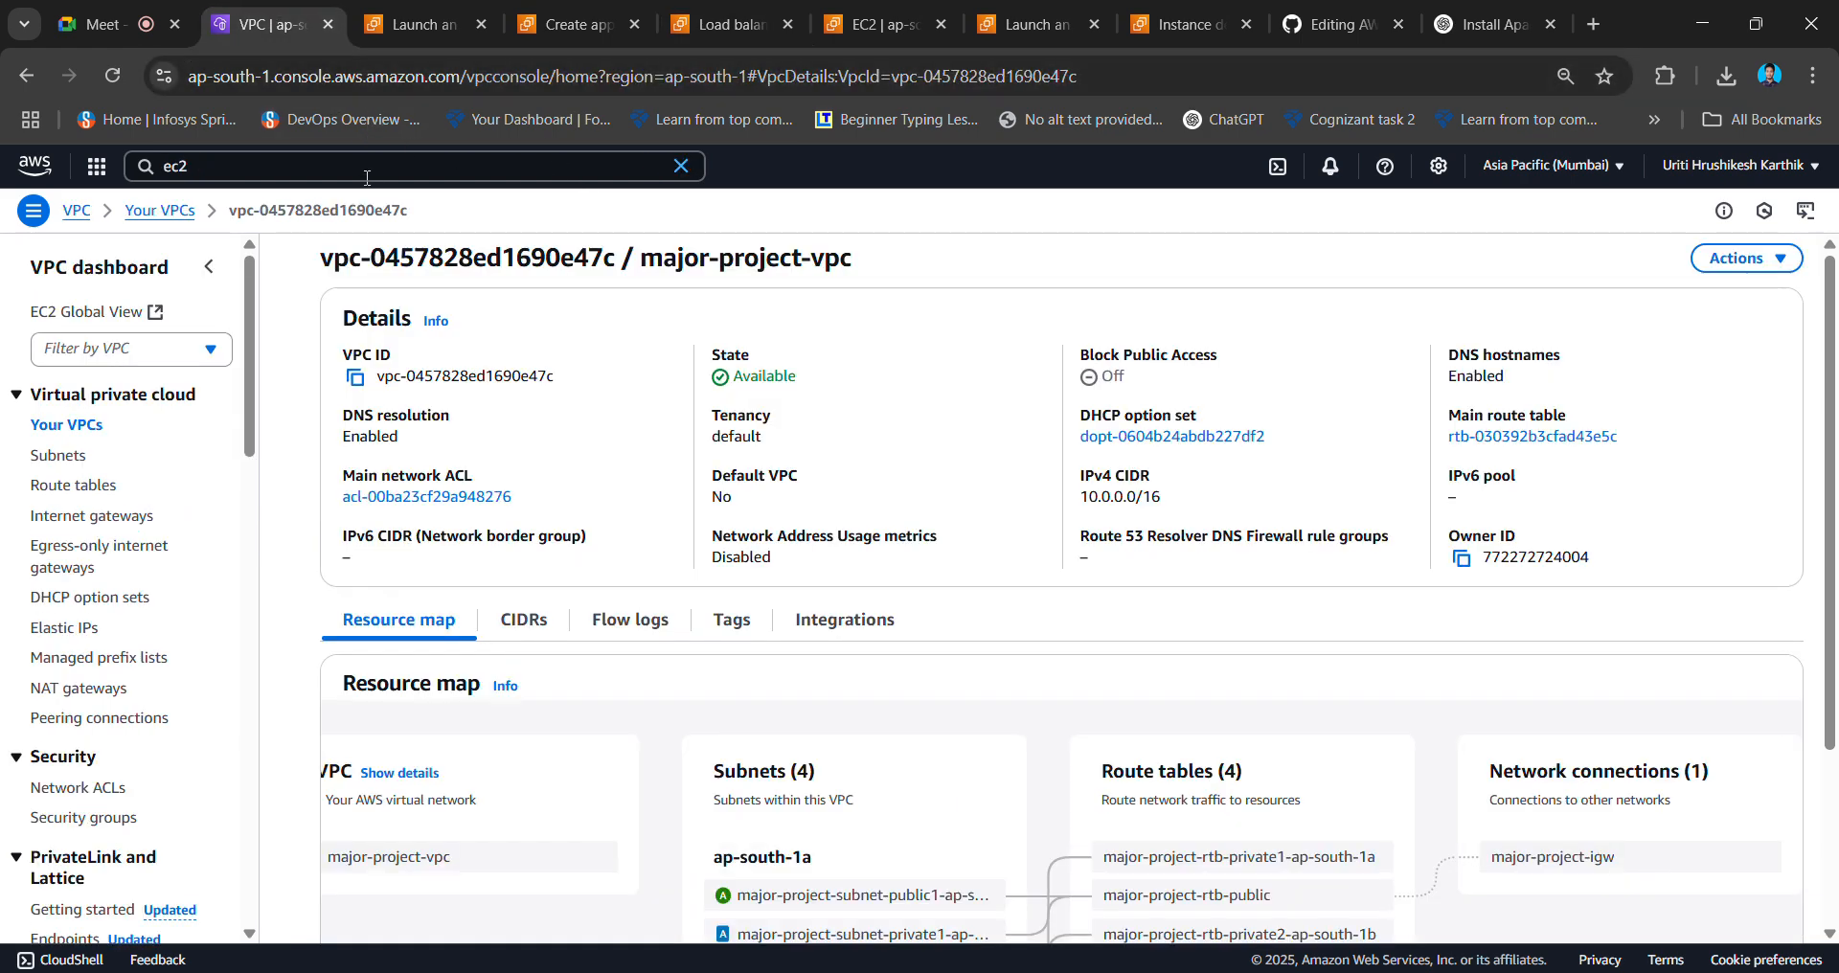
- Search the console for RDS, open Aurora and RDS, and start creating a database
click(148, 165)
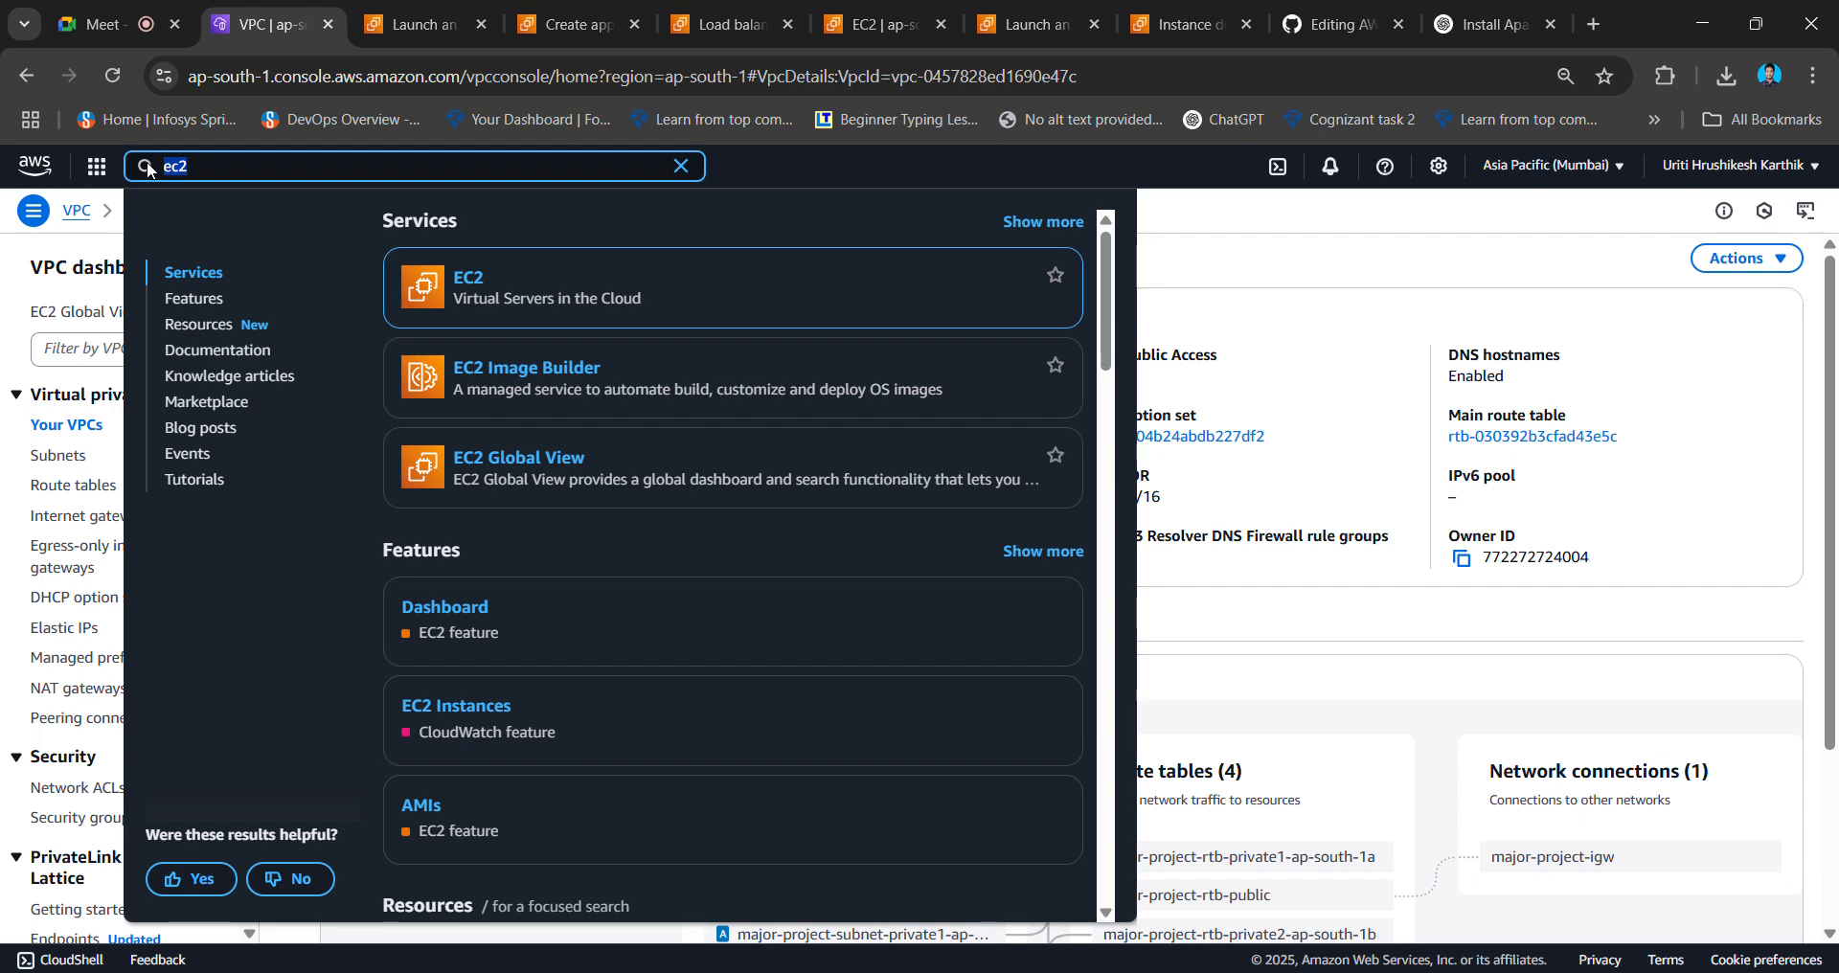
text(RDS)
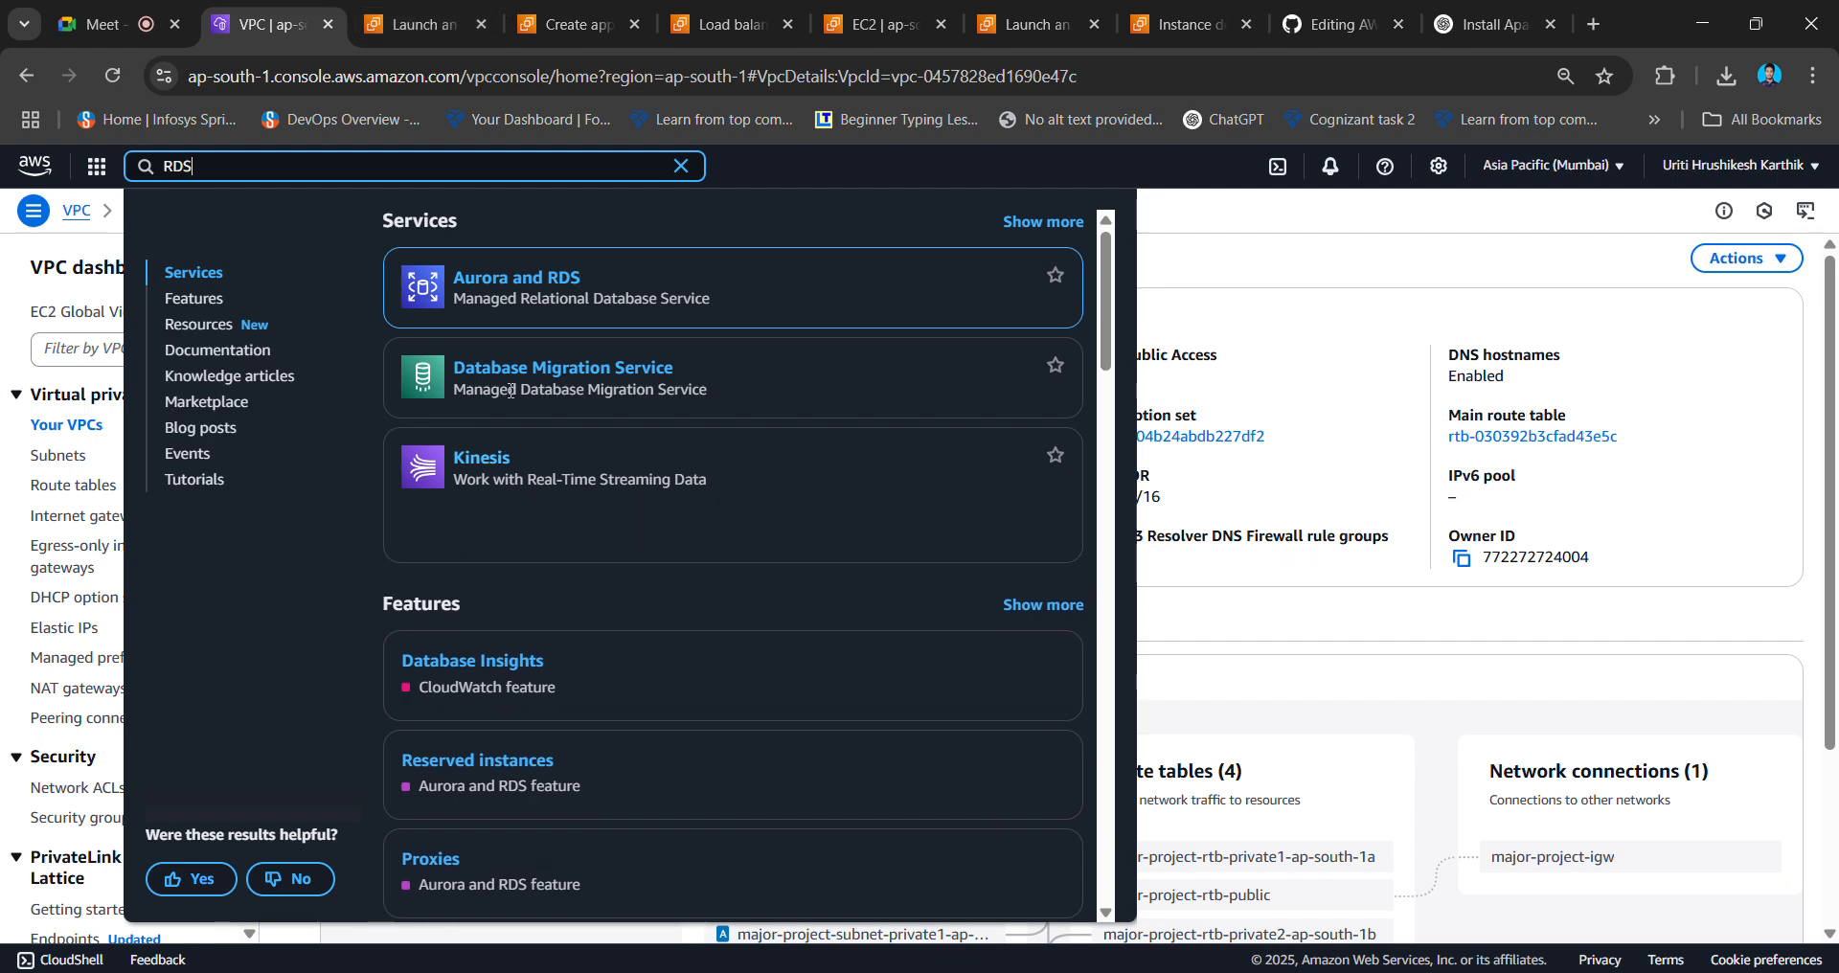
click(537, 286)
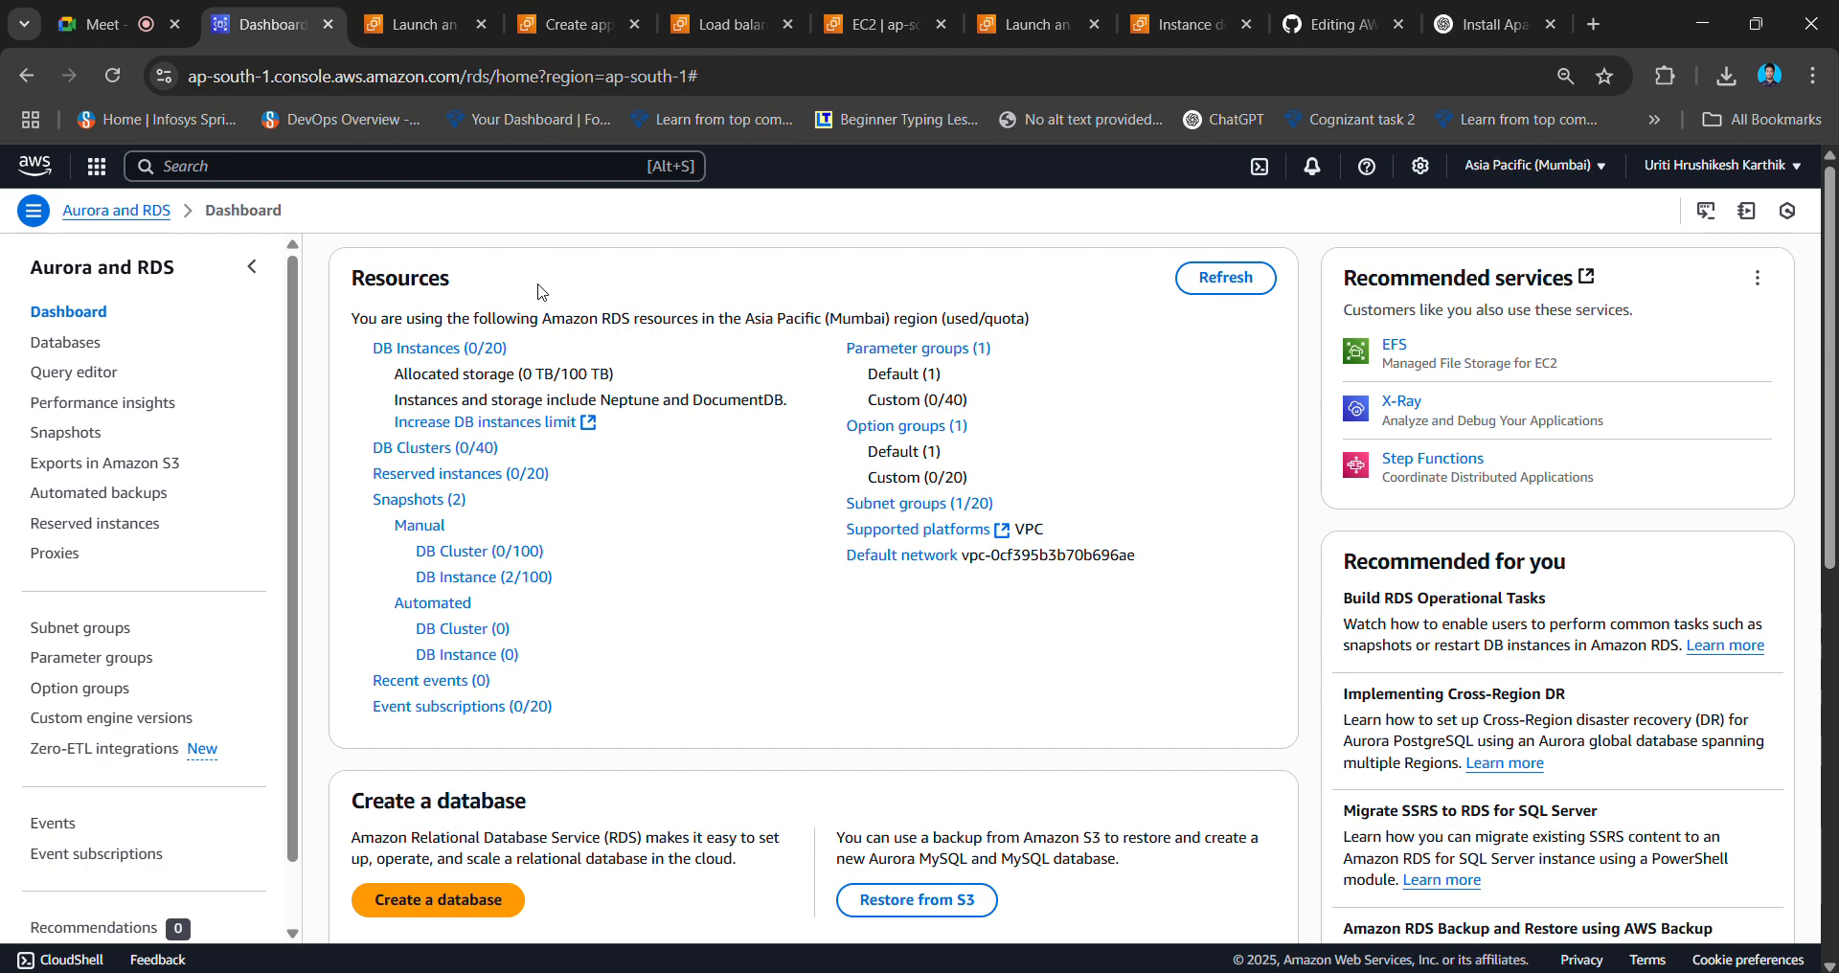
scroll(1070, 429, down, 4)
click(475, 510)
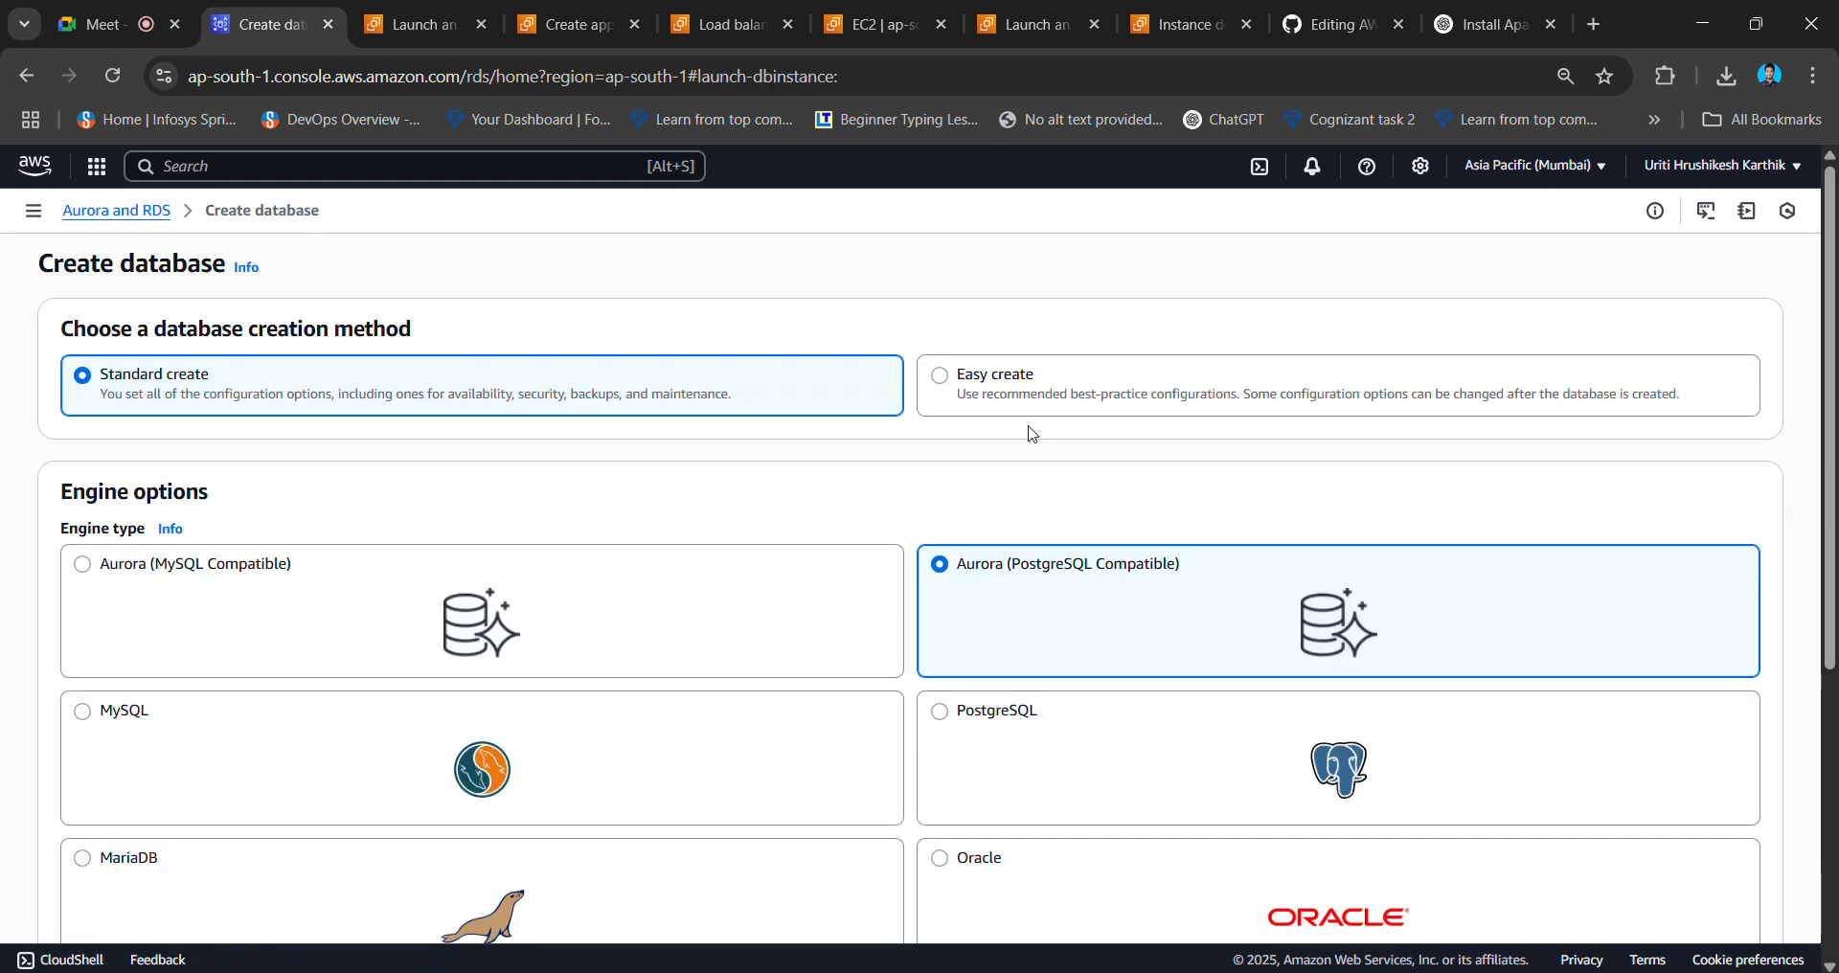
- Choose MySQL as the database engine with the Dev/Test template
scroll(806, 458, down, 2)
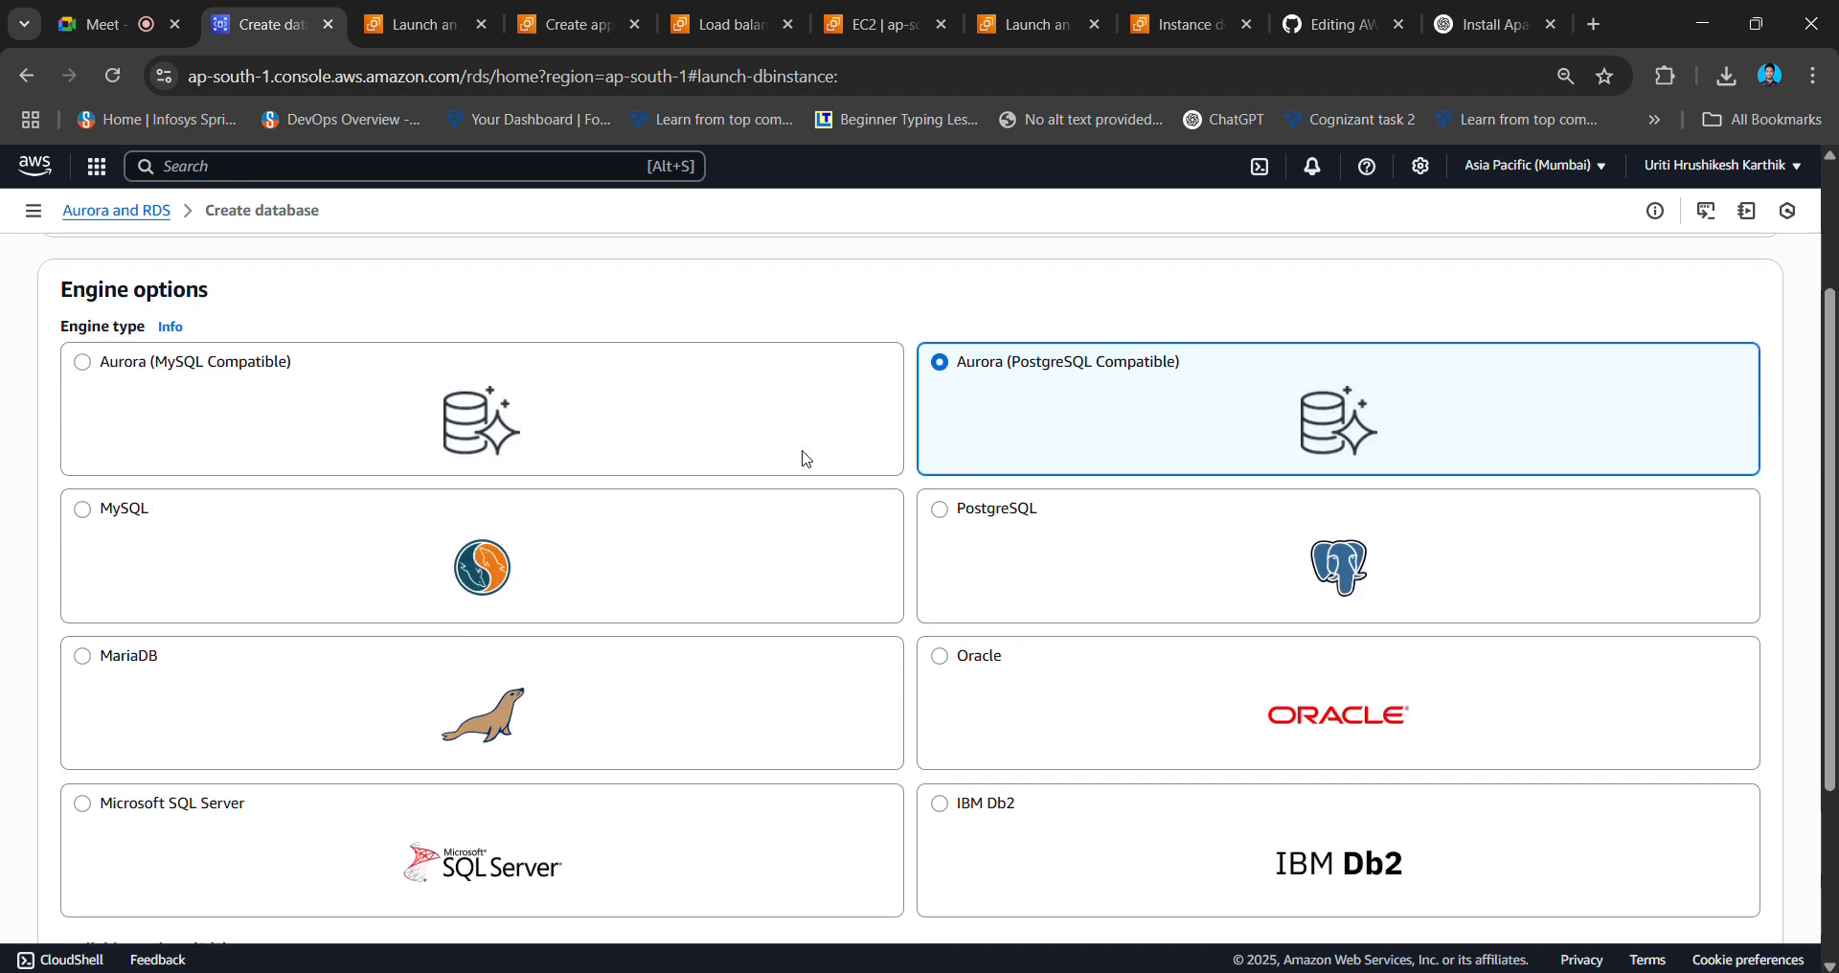
click(234, 530)
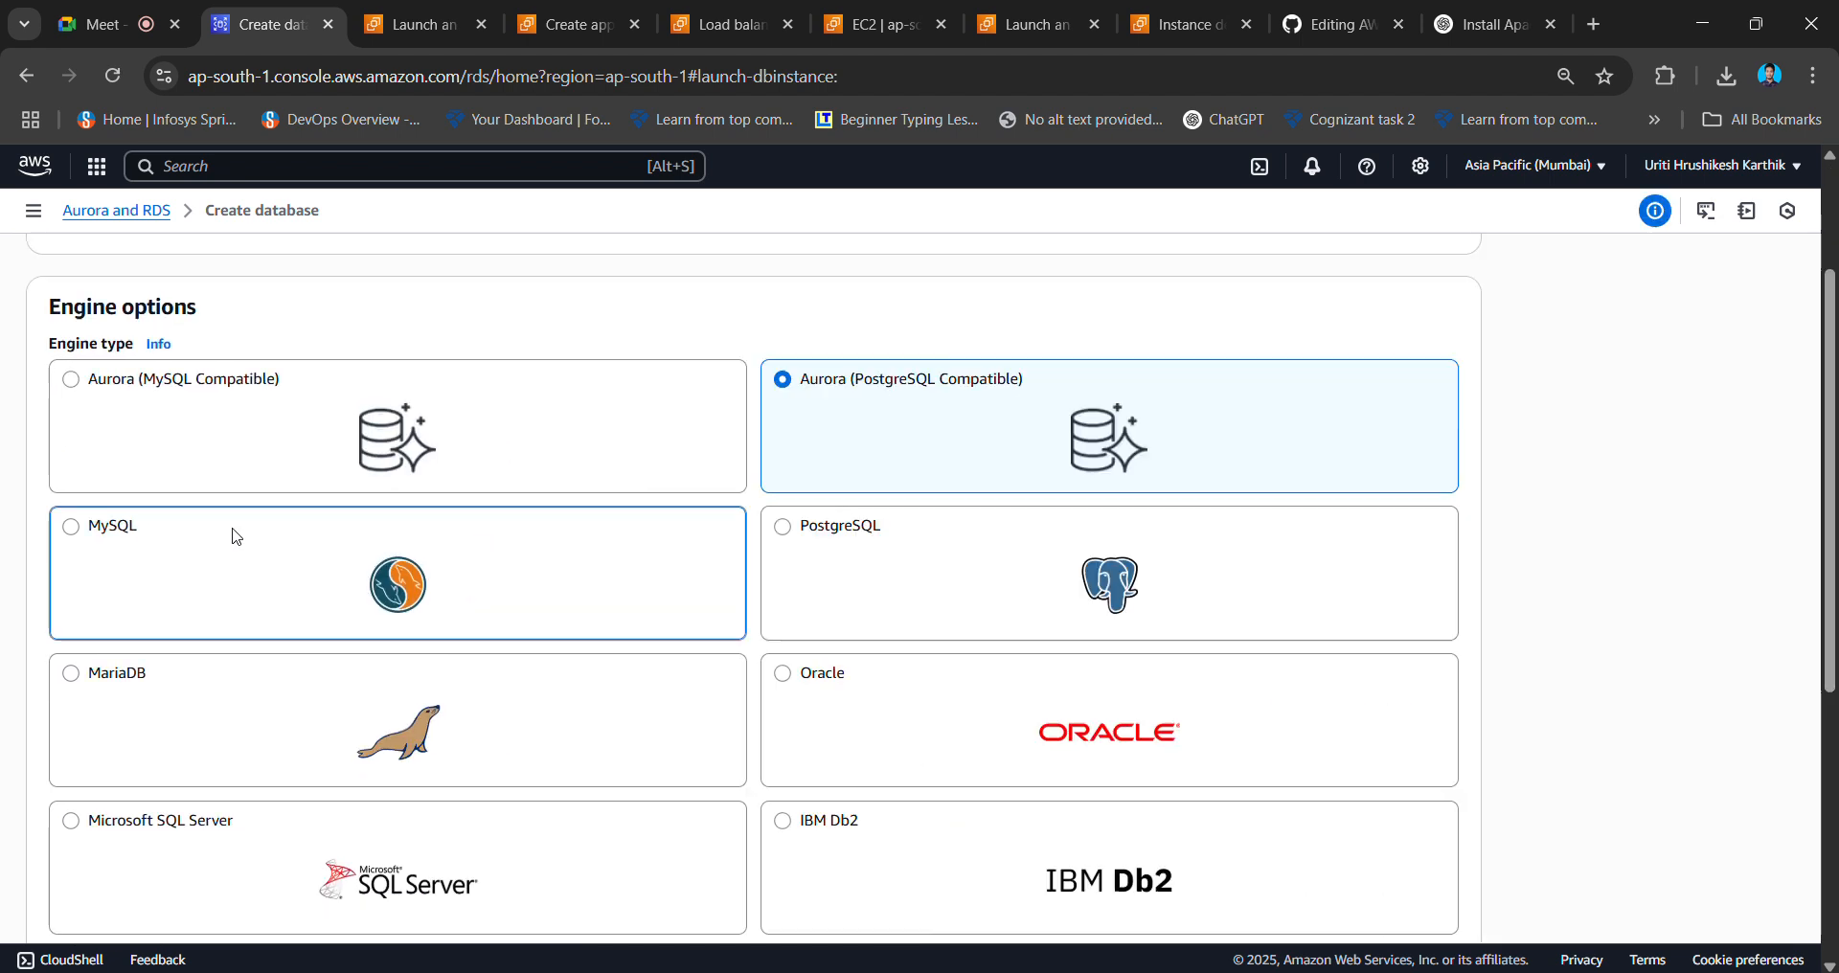
scroll(236, 534, down, 4)
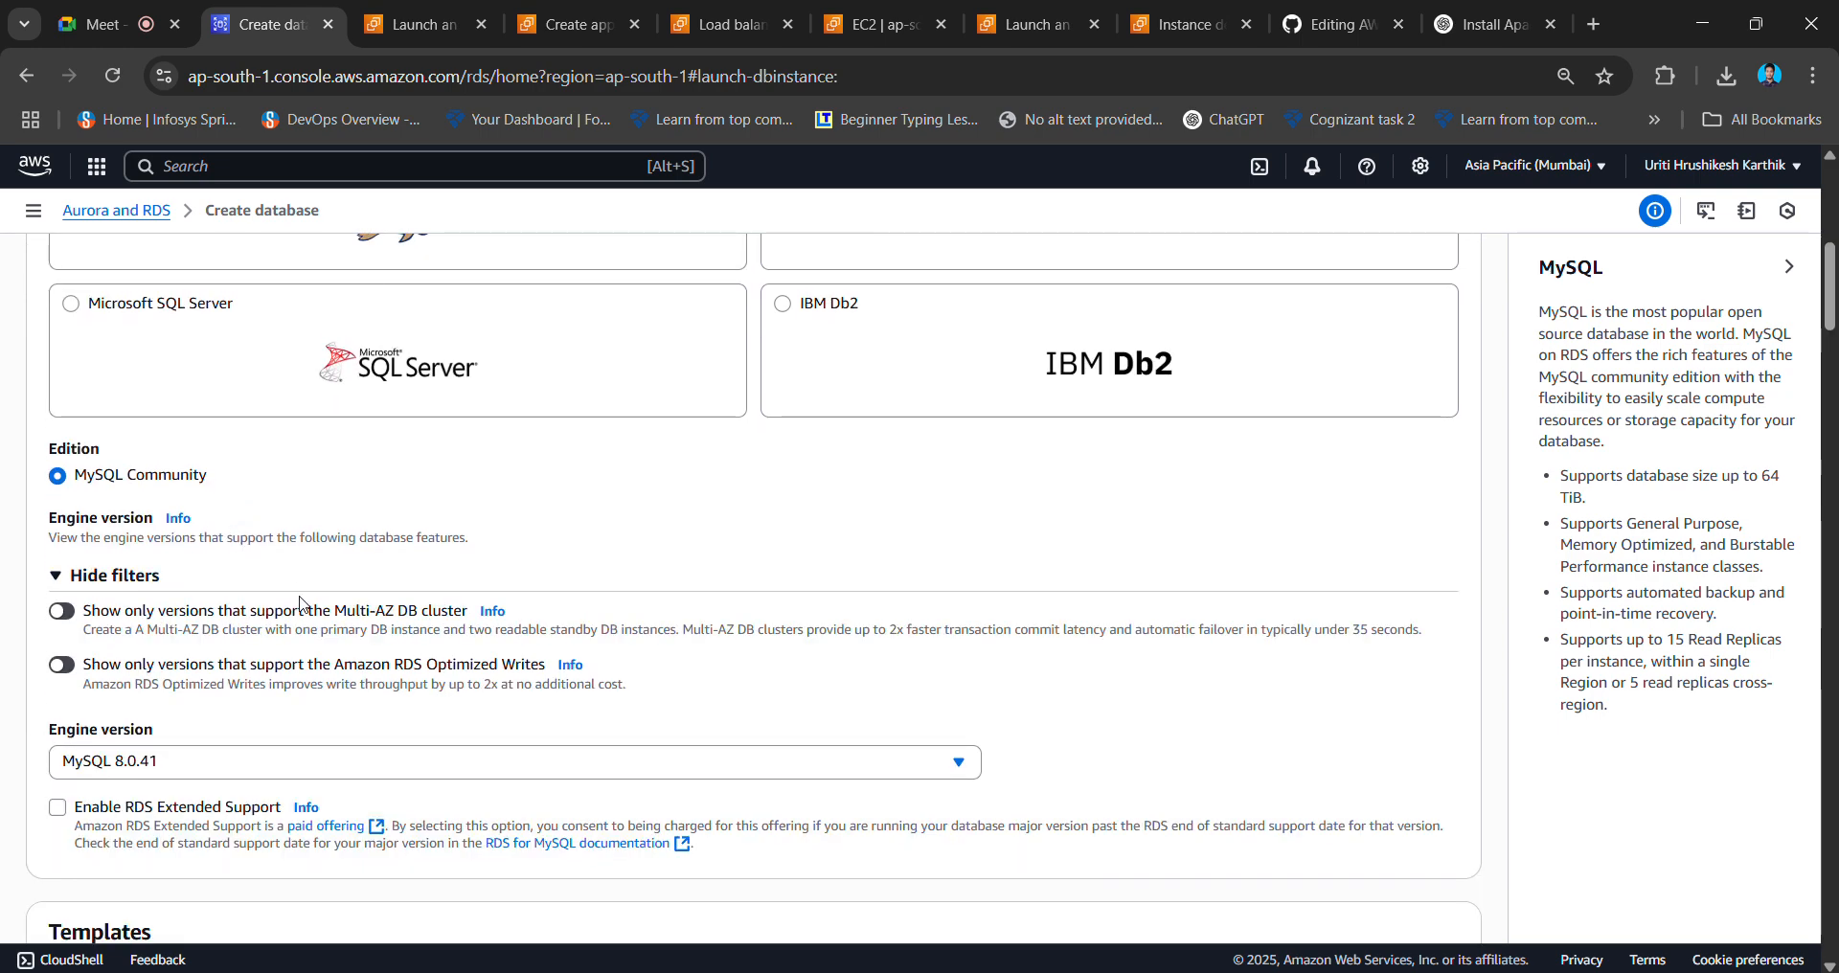
scroll(299, 603, down, 2)
scroll(300, 603, down, 2)
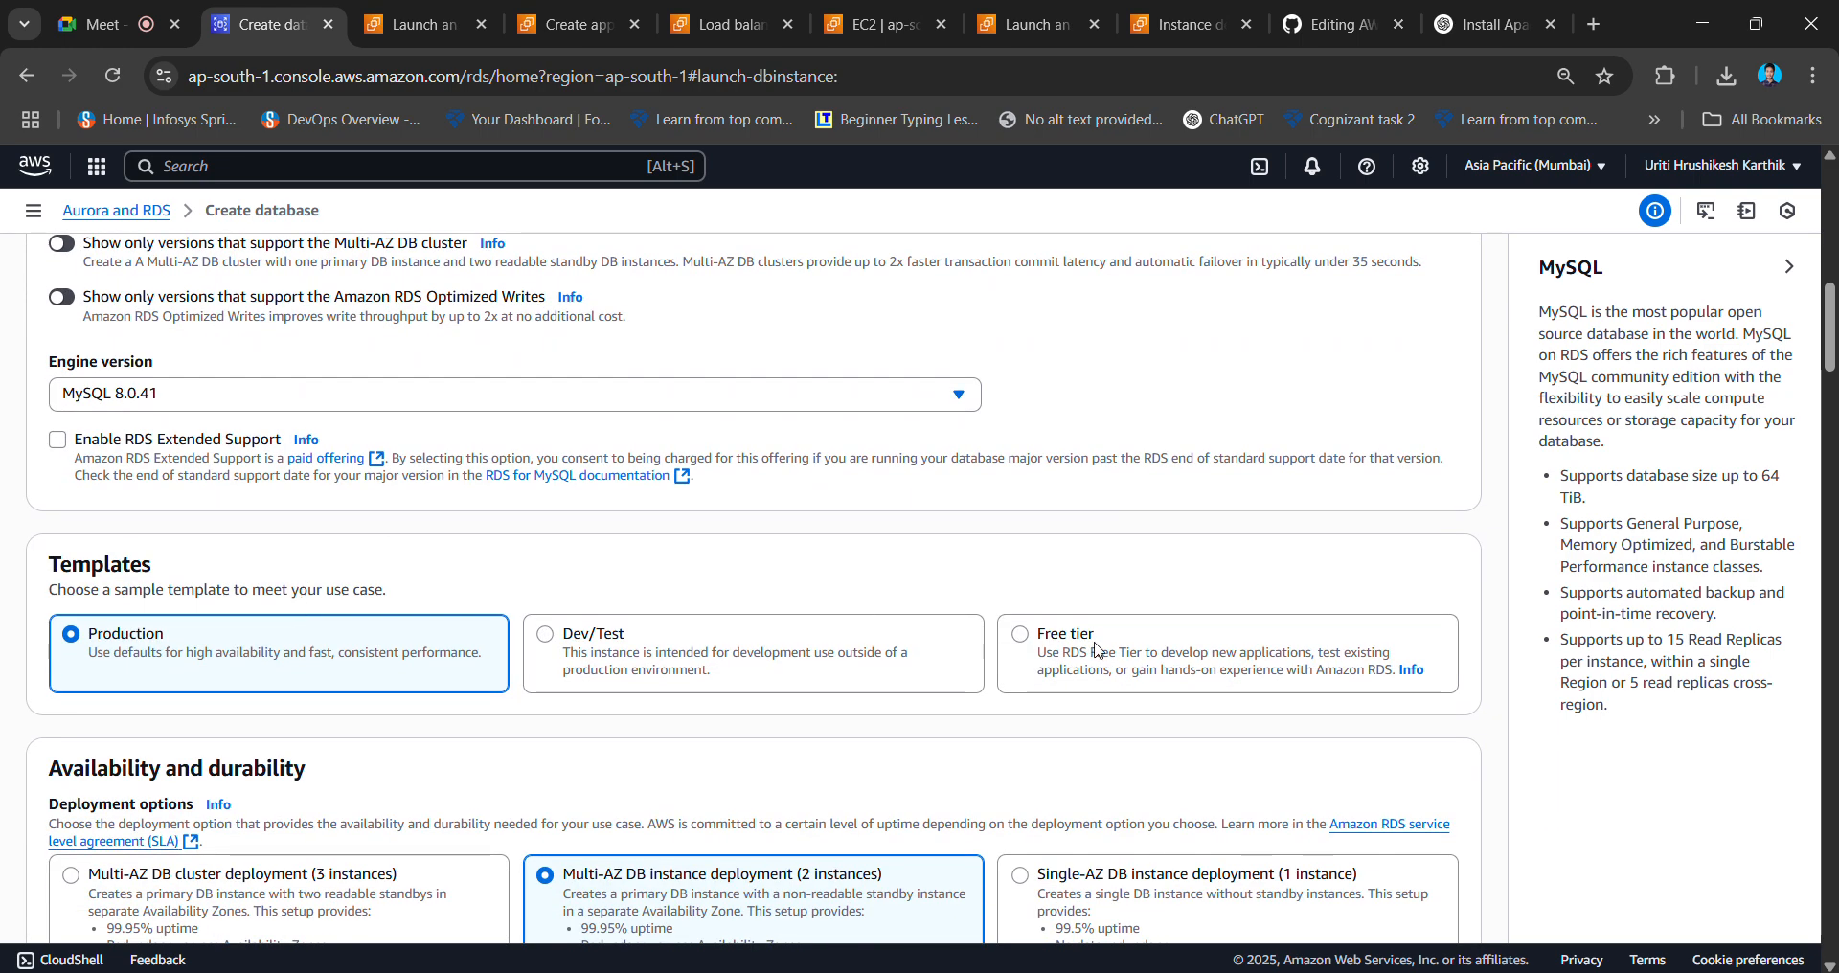
click(1093, 651)
scroll(1092, 651, down, 5)
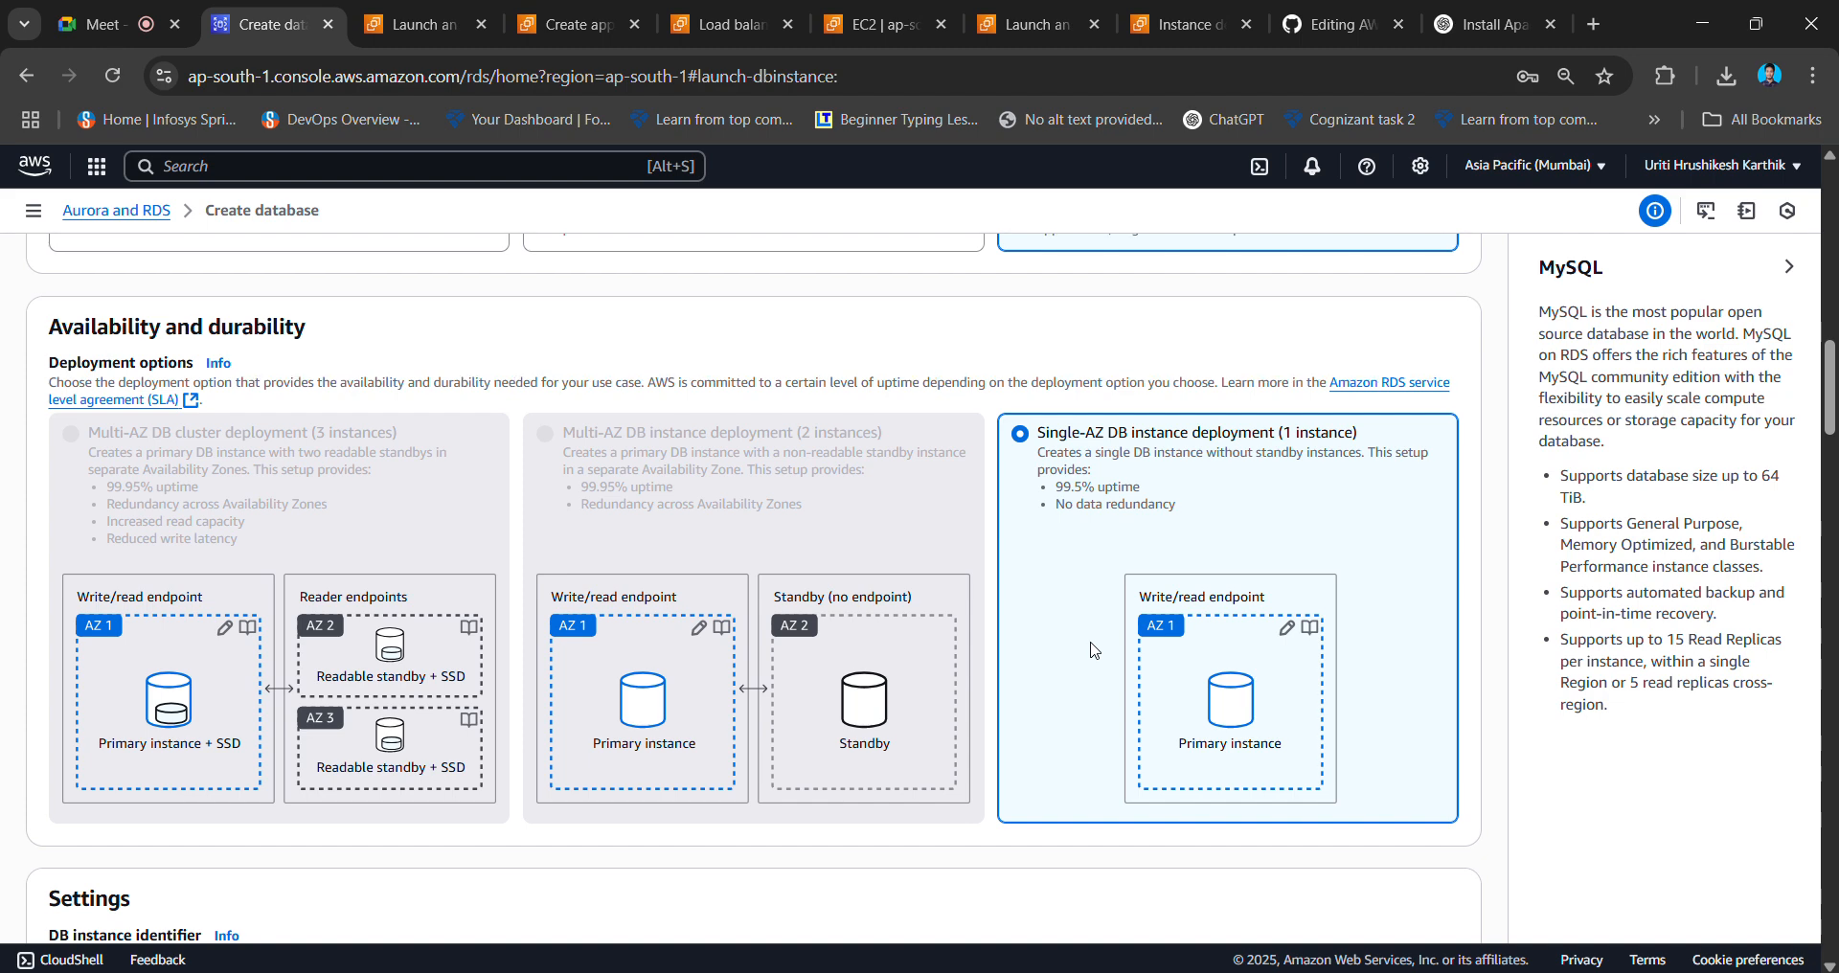
scroll(1092, 648, up, 4)
click(604, 528)
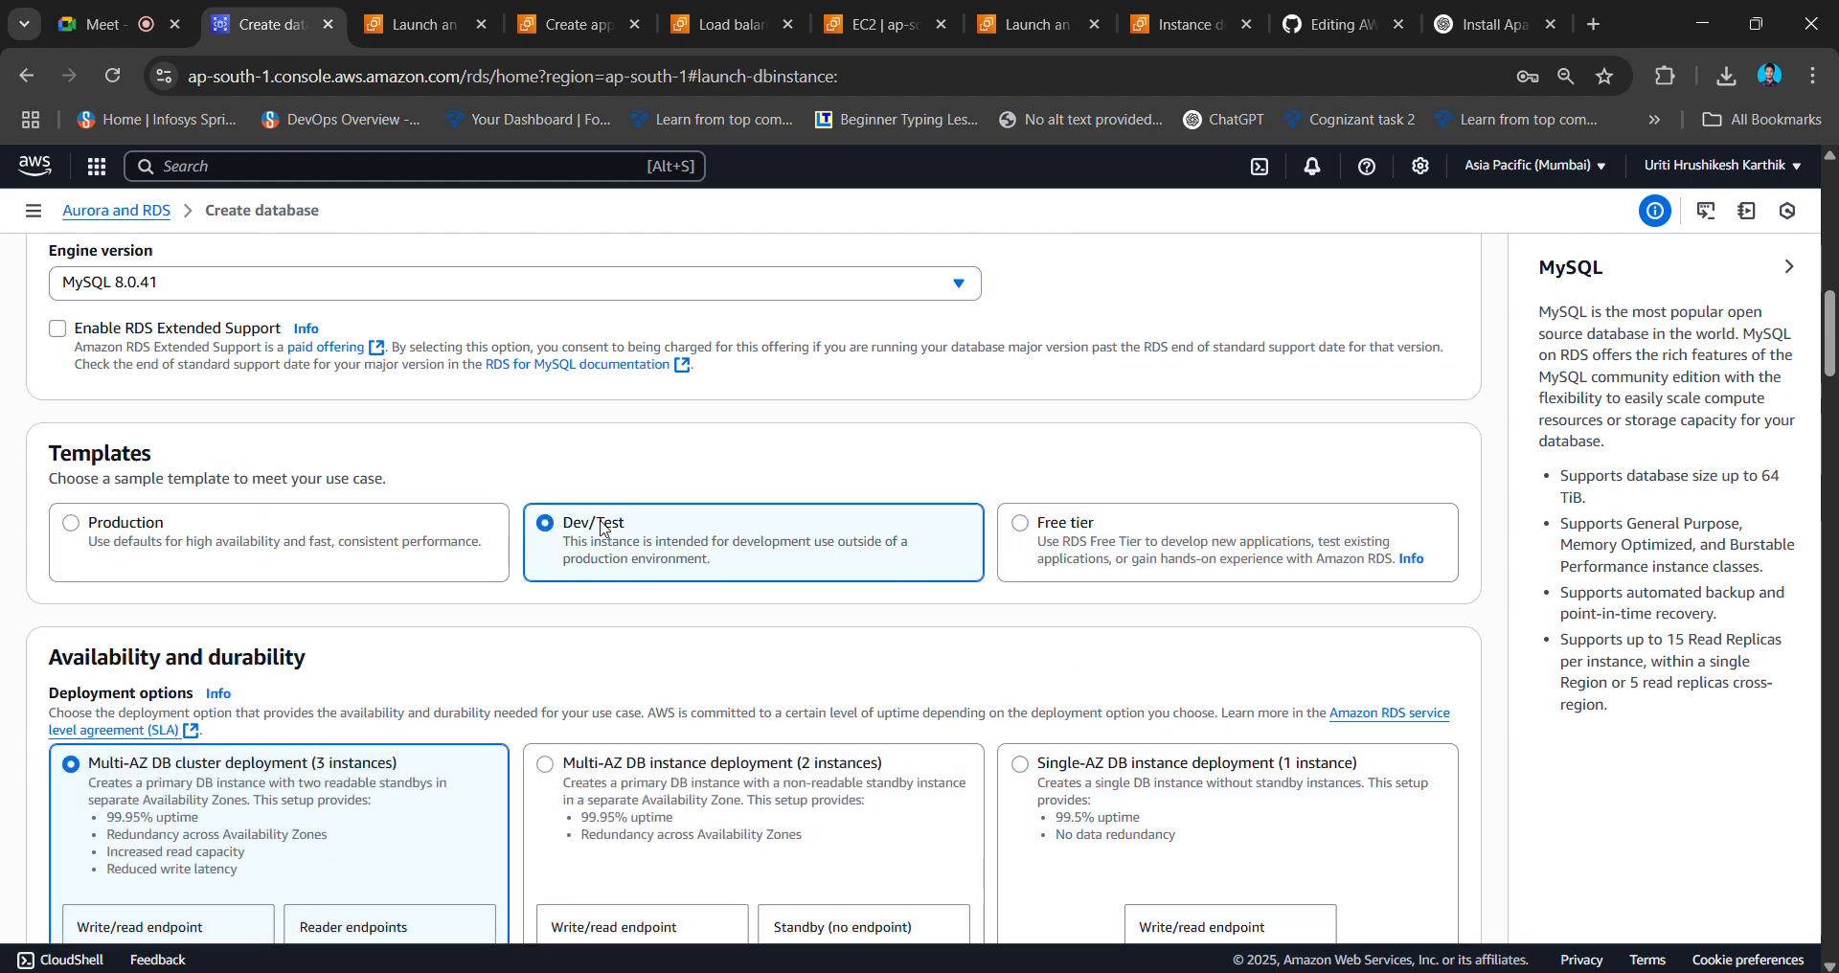
scroll(604, 526, down, 2)
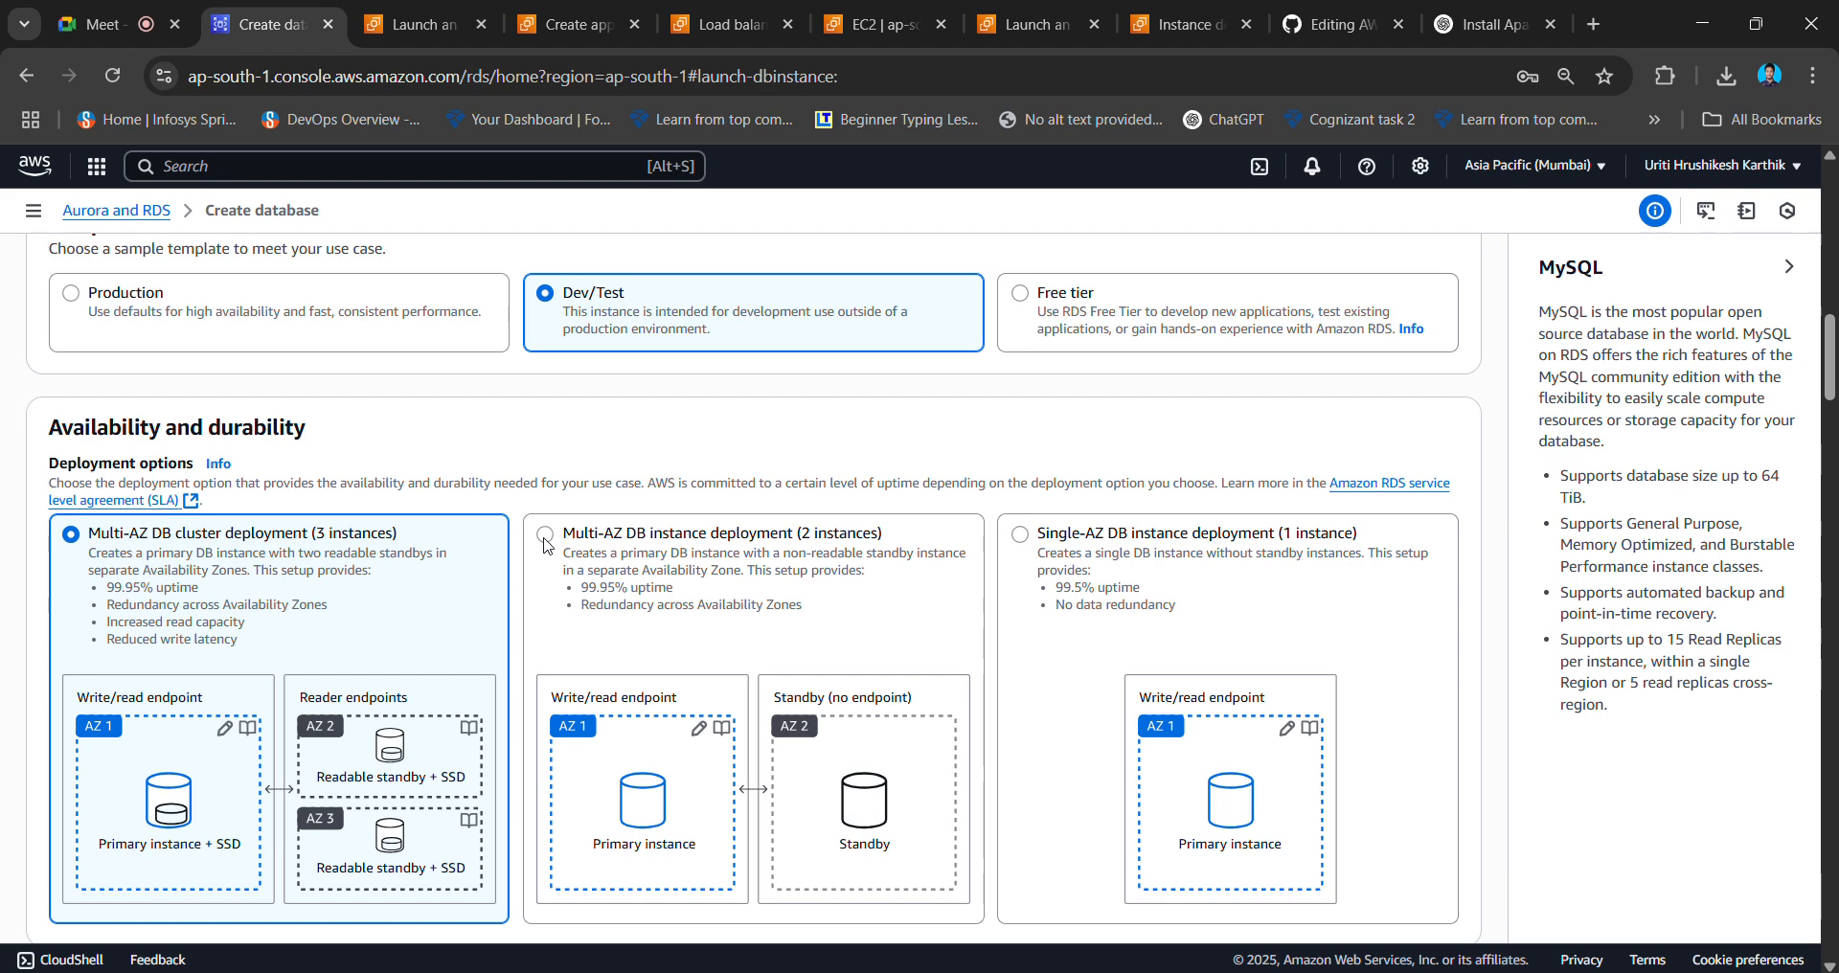
- Select the two-instance Multi-AZ DB instance deployment and review the form settings
click(545, 539)
scroll(853, 644, up, 2)
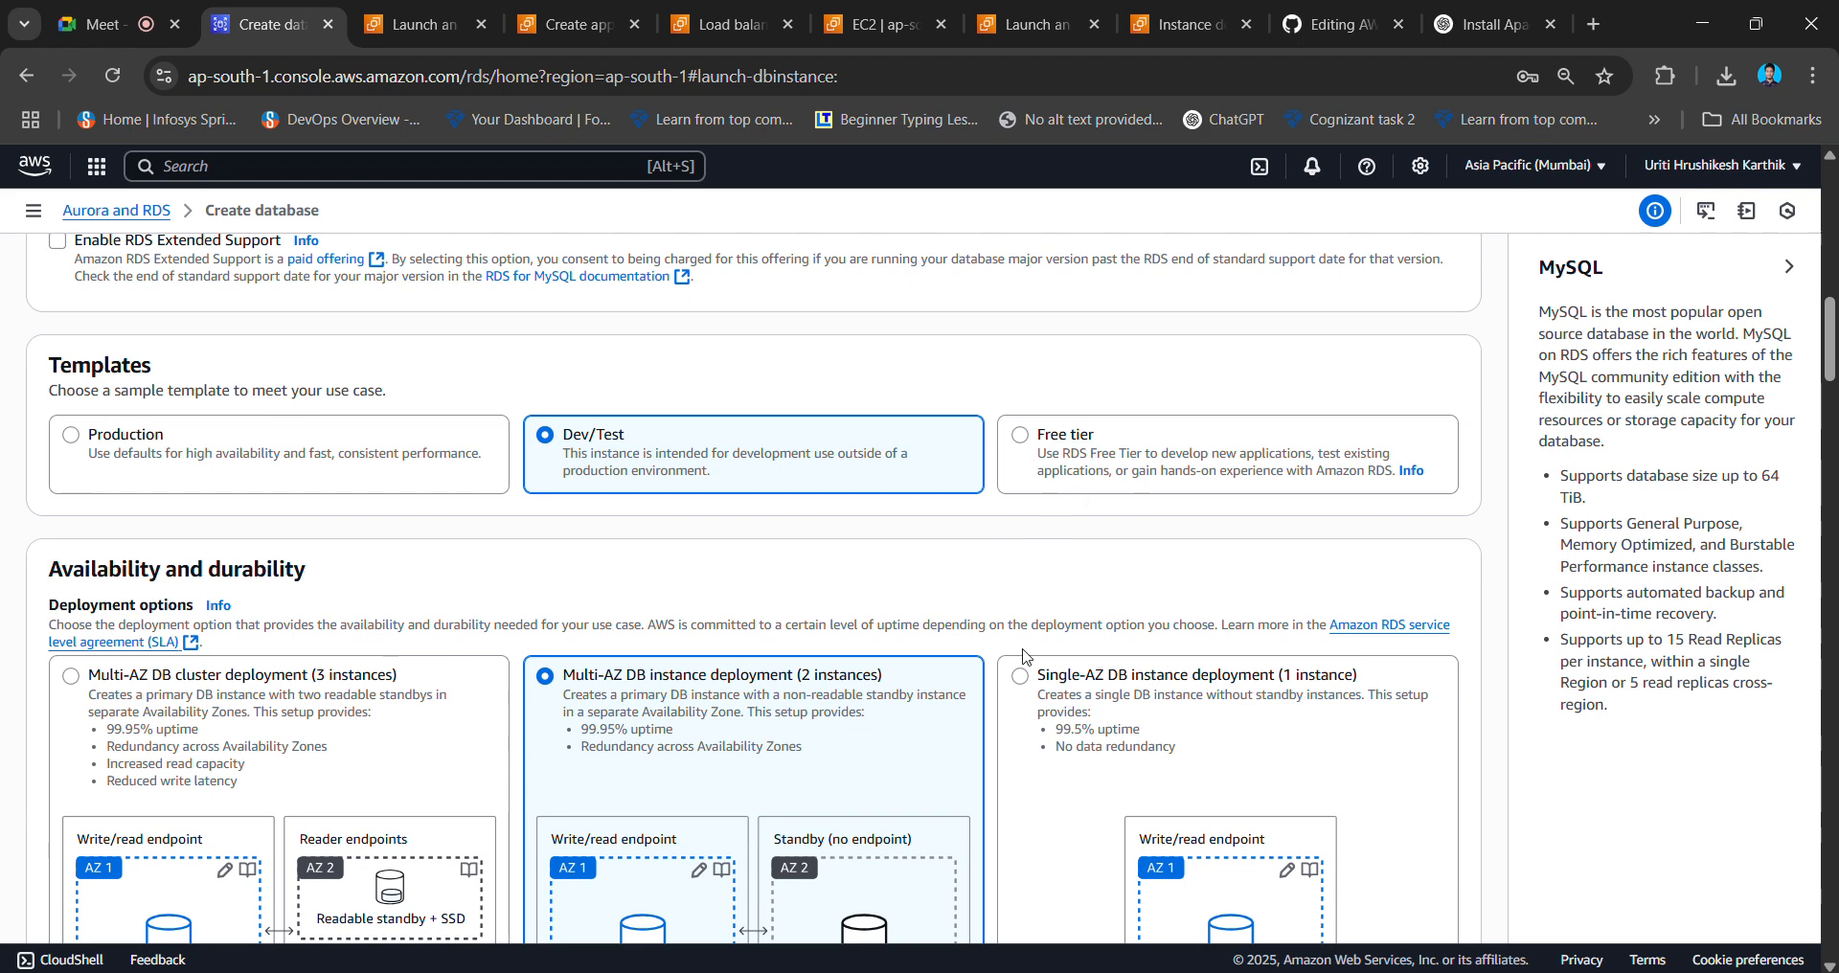
scroll(1029, 652, down, 1)
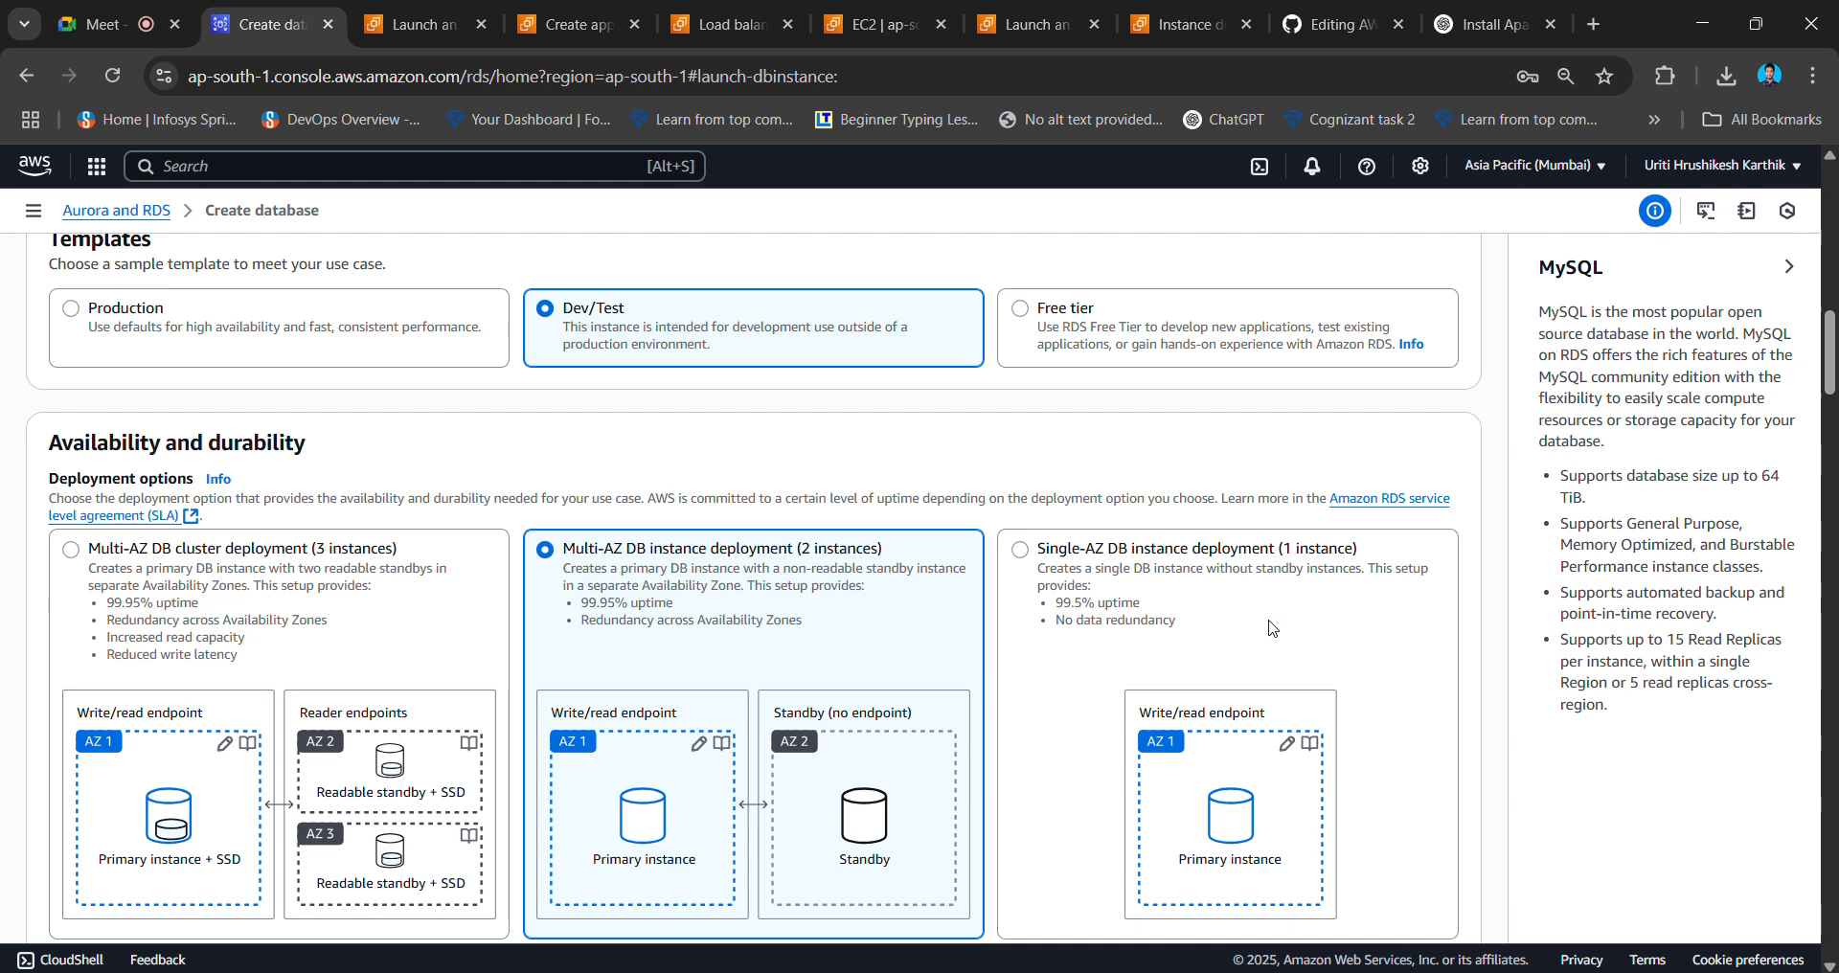
scroll(1272, 629, down, 2)
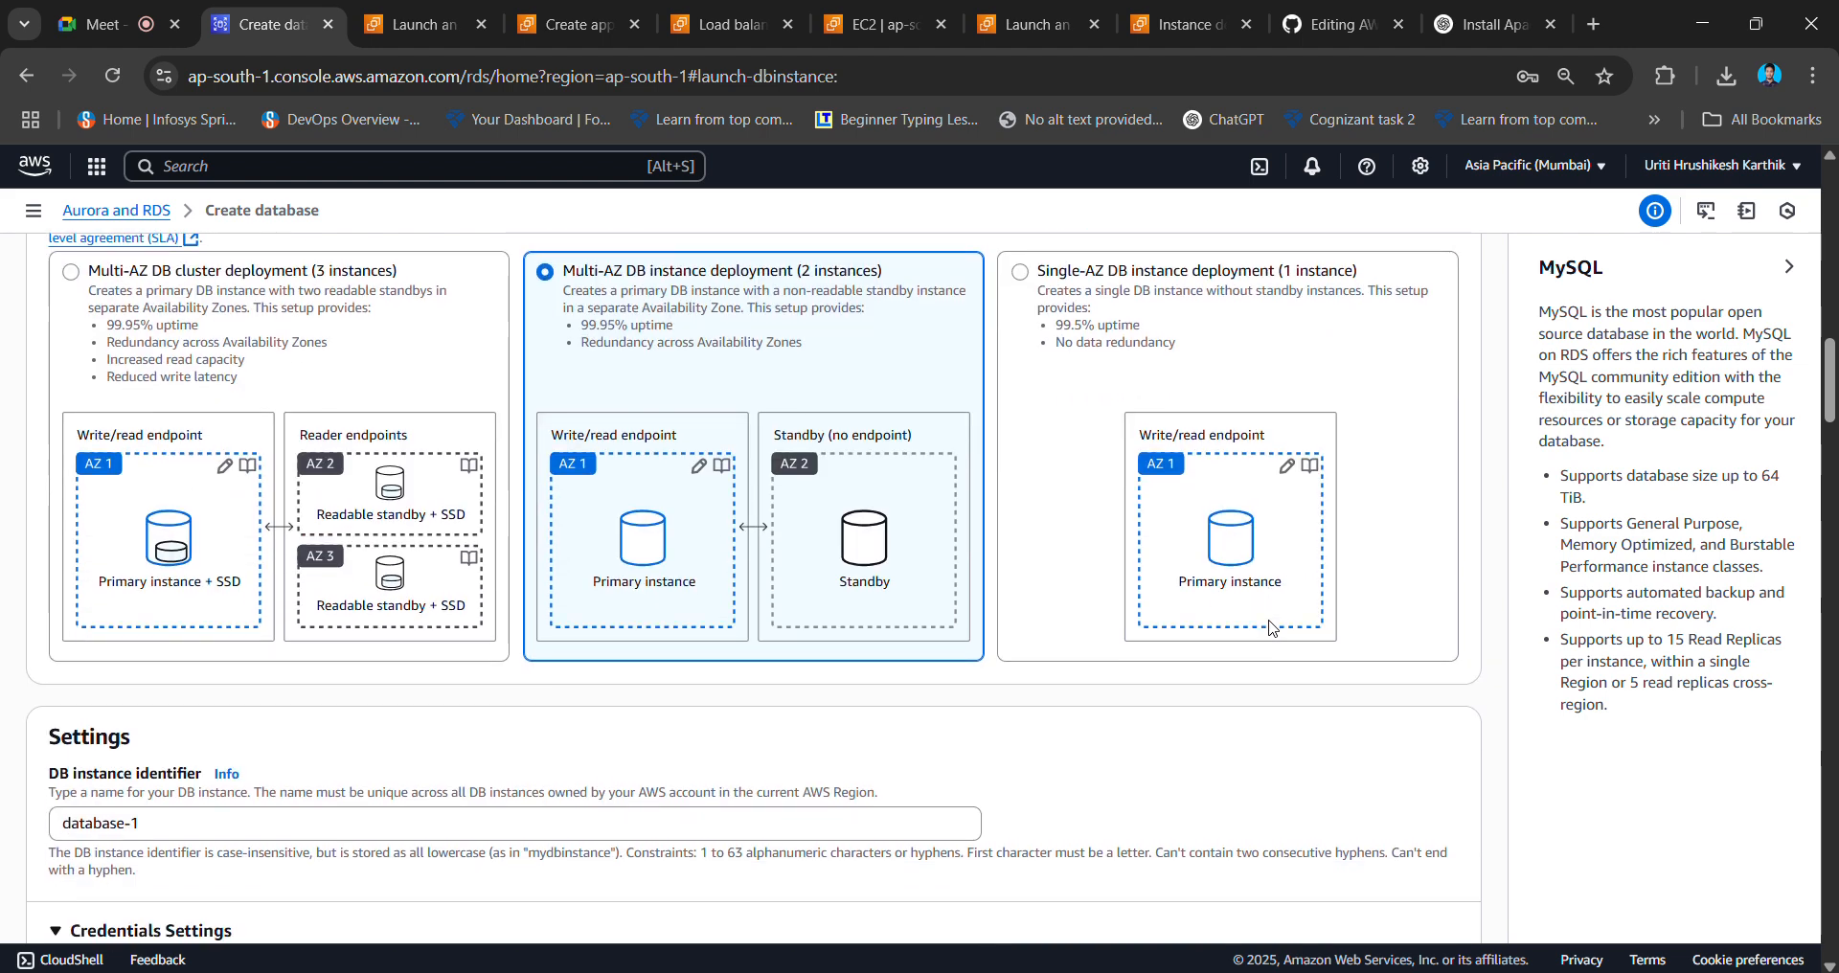
scroll(915, 504, up, 2)
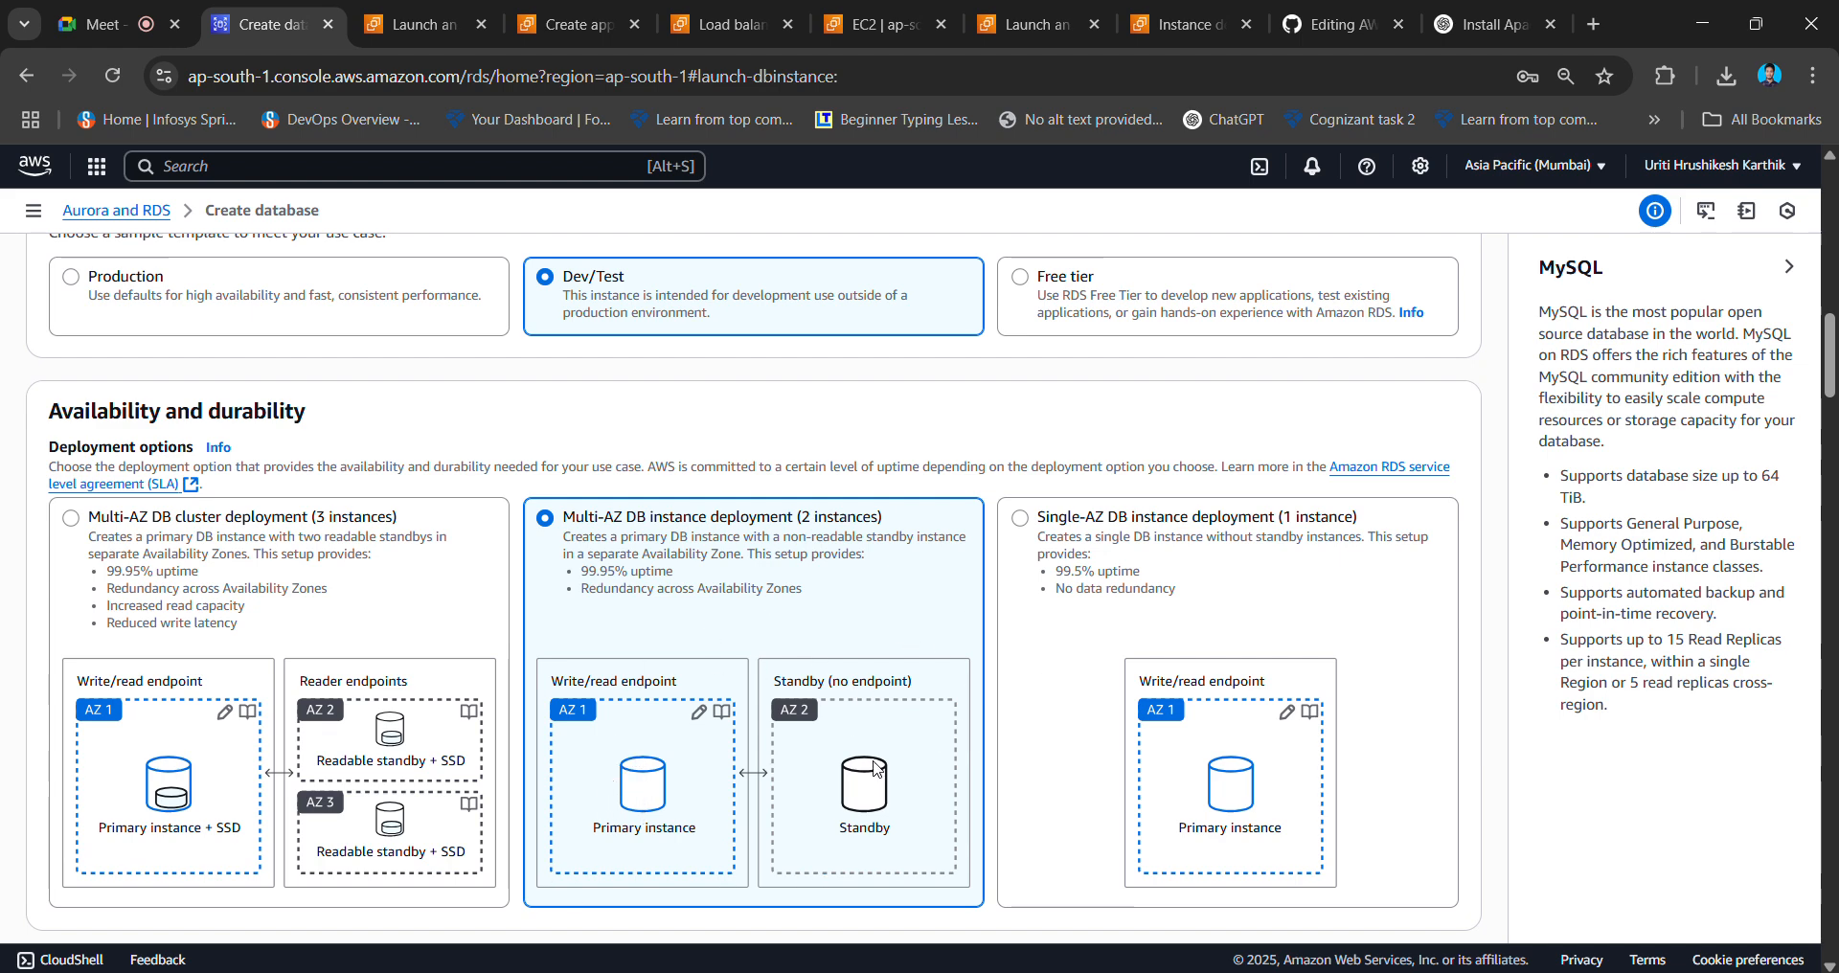
scroll(865, 767, down, 1)
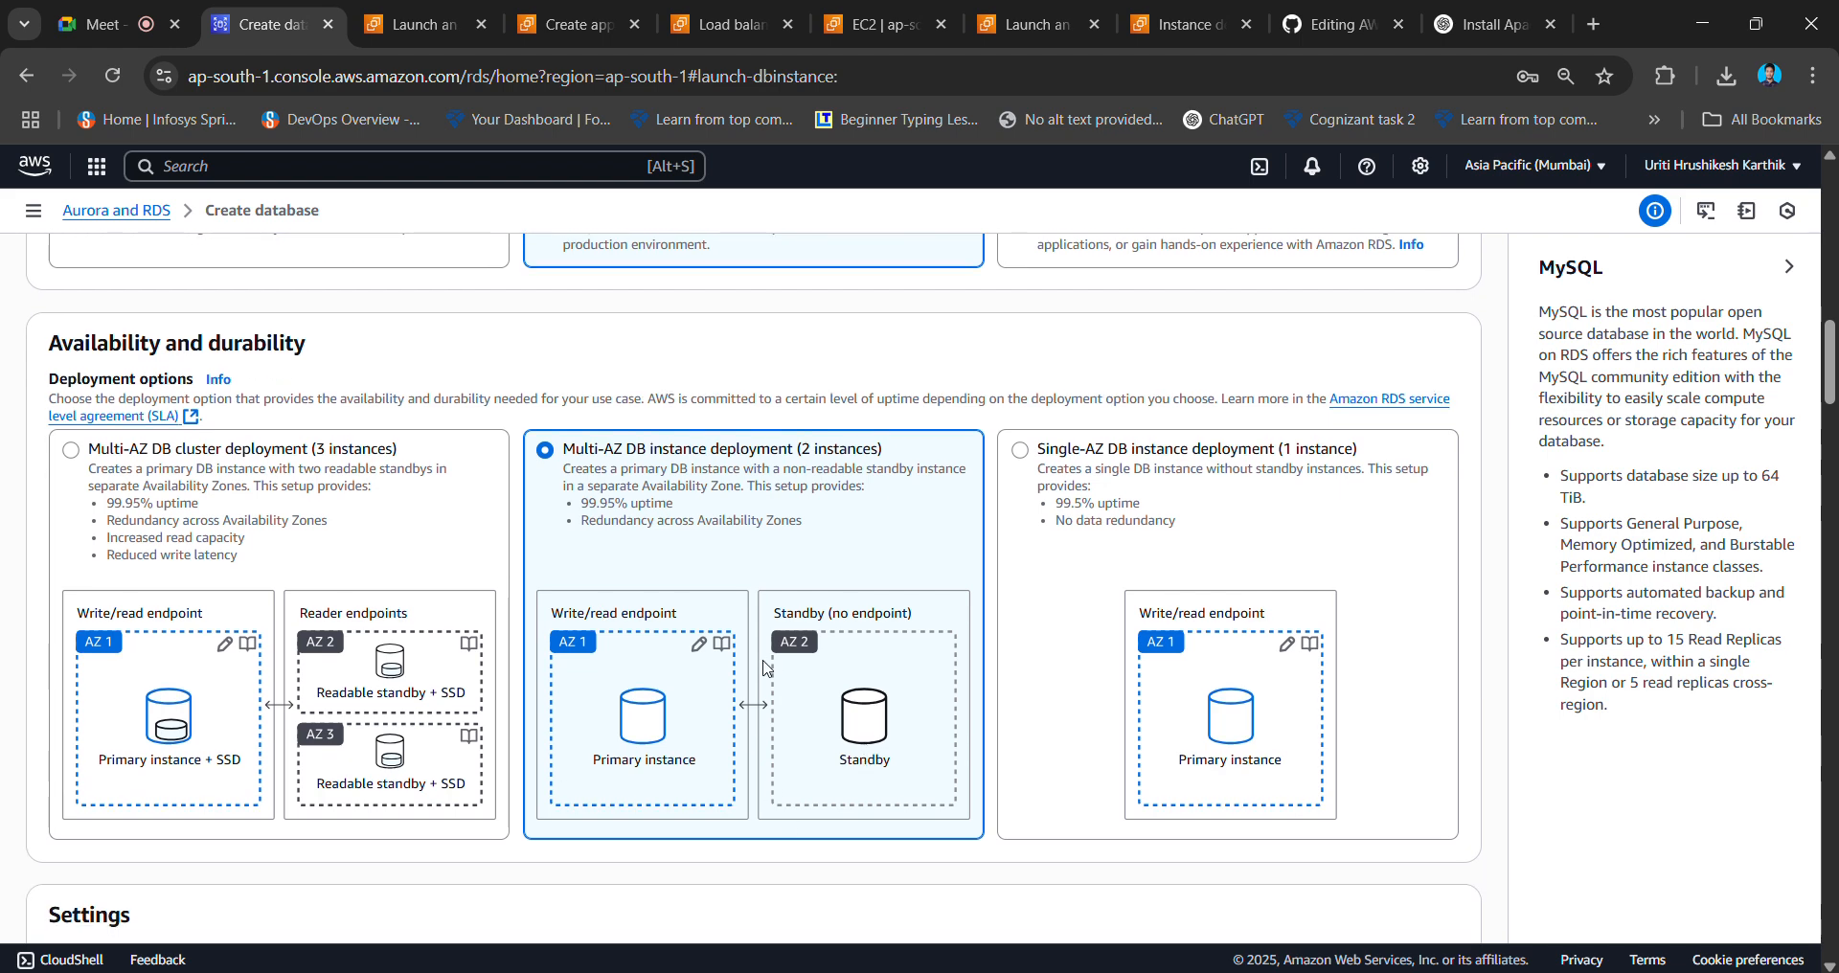
scroll(957, 700, down, 3)
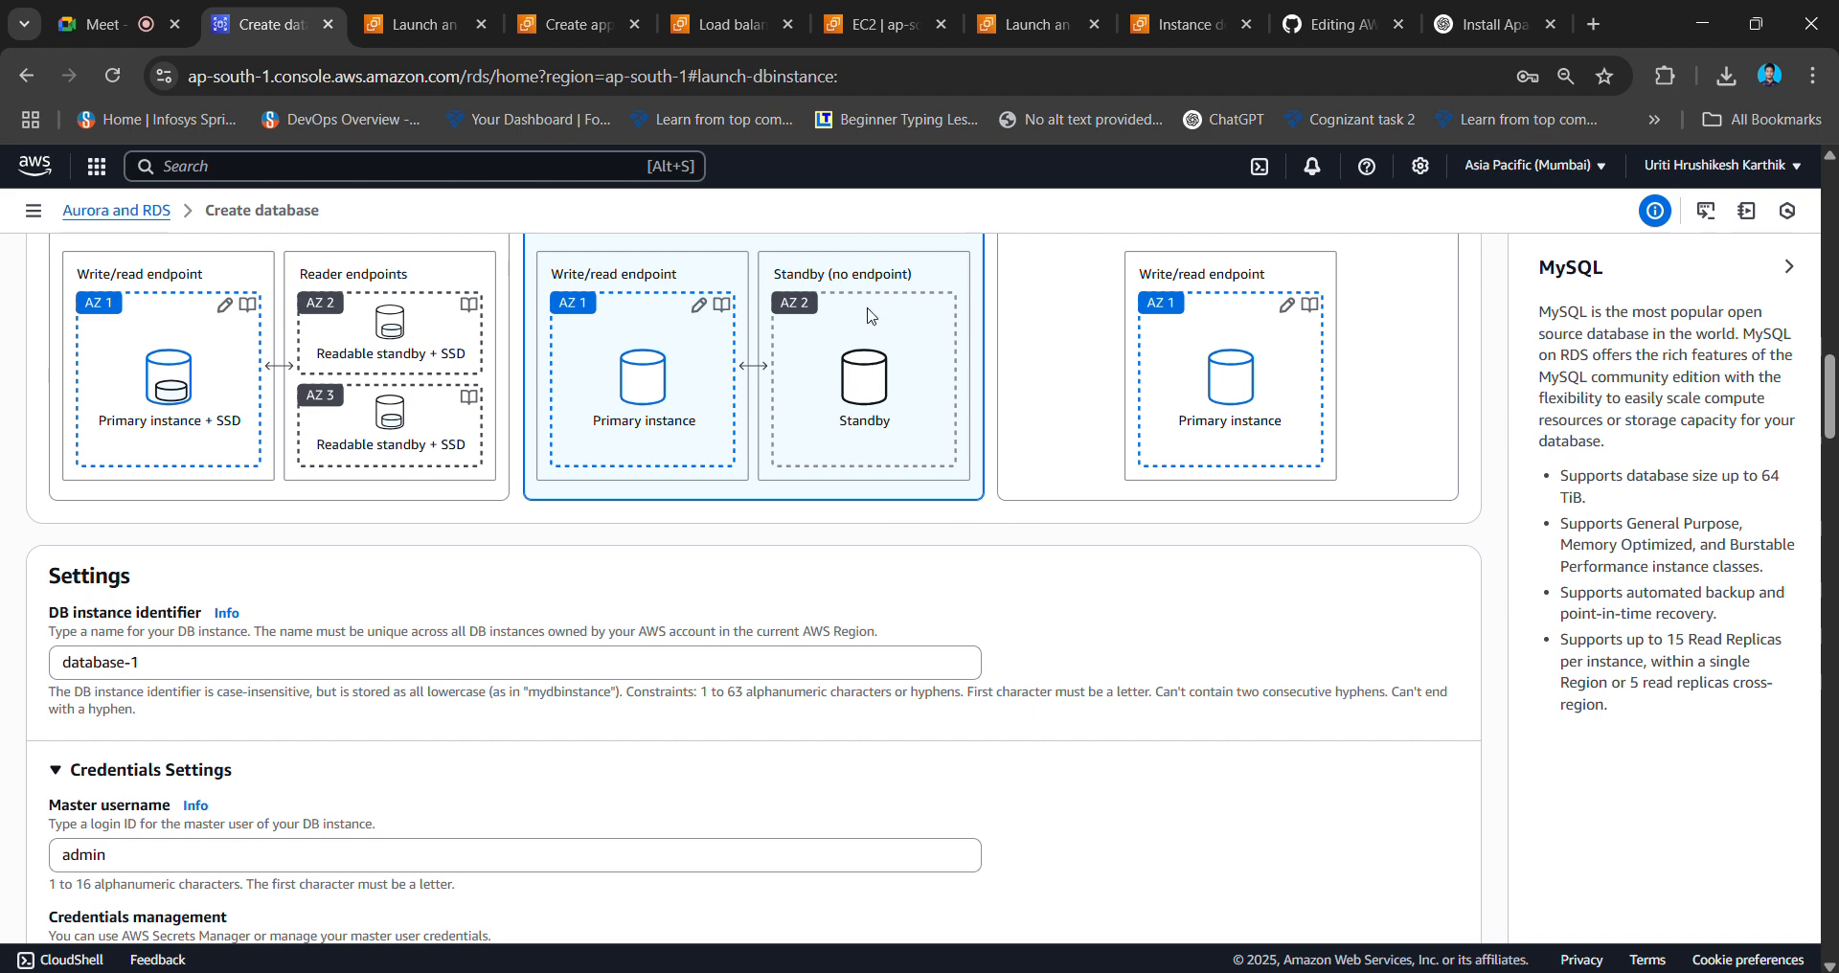
scroll(873, 325, up, 2)
scroll(883, 467, down, 3)
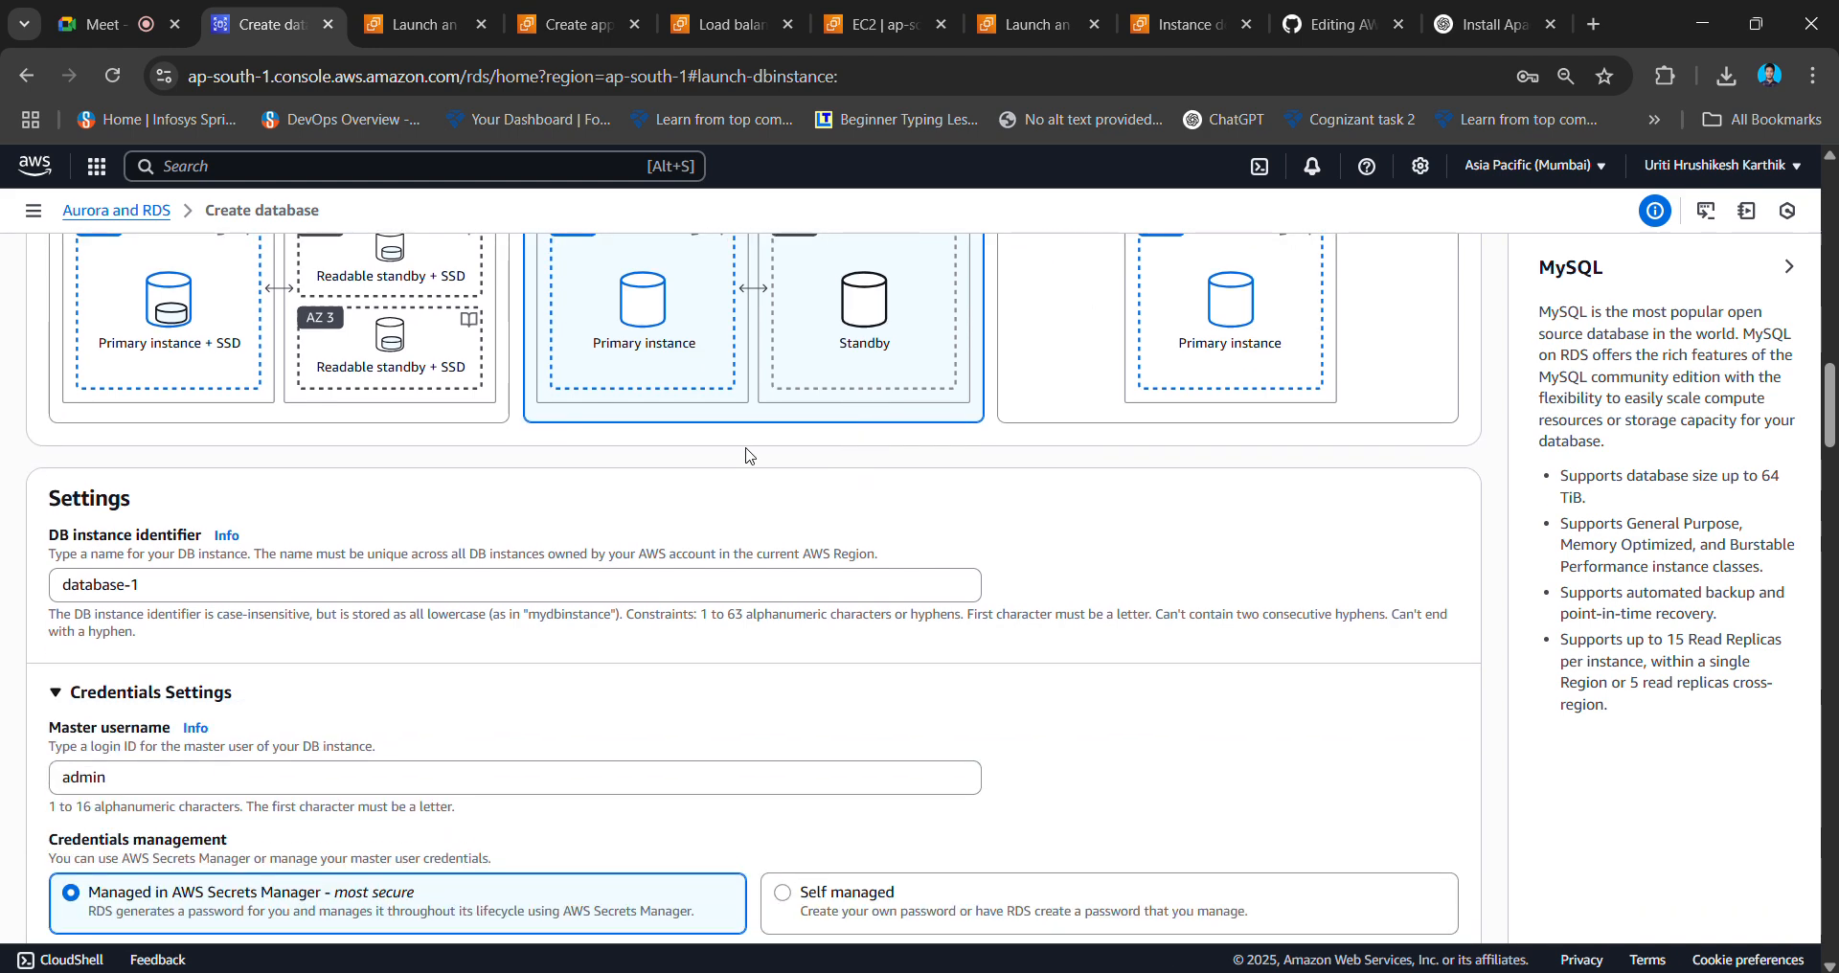
scroll(151, 586, down, 3)
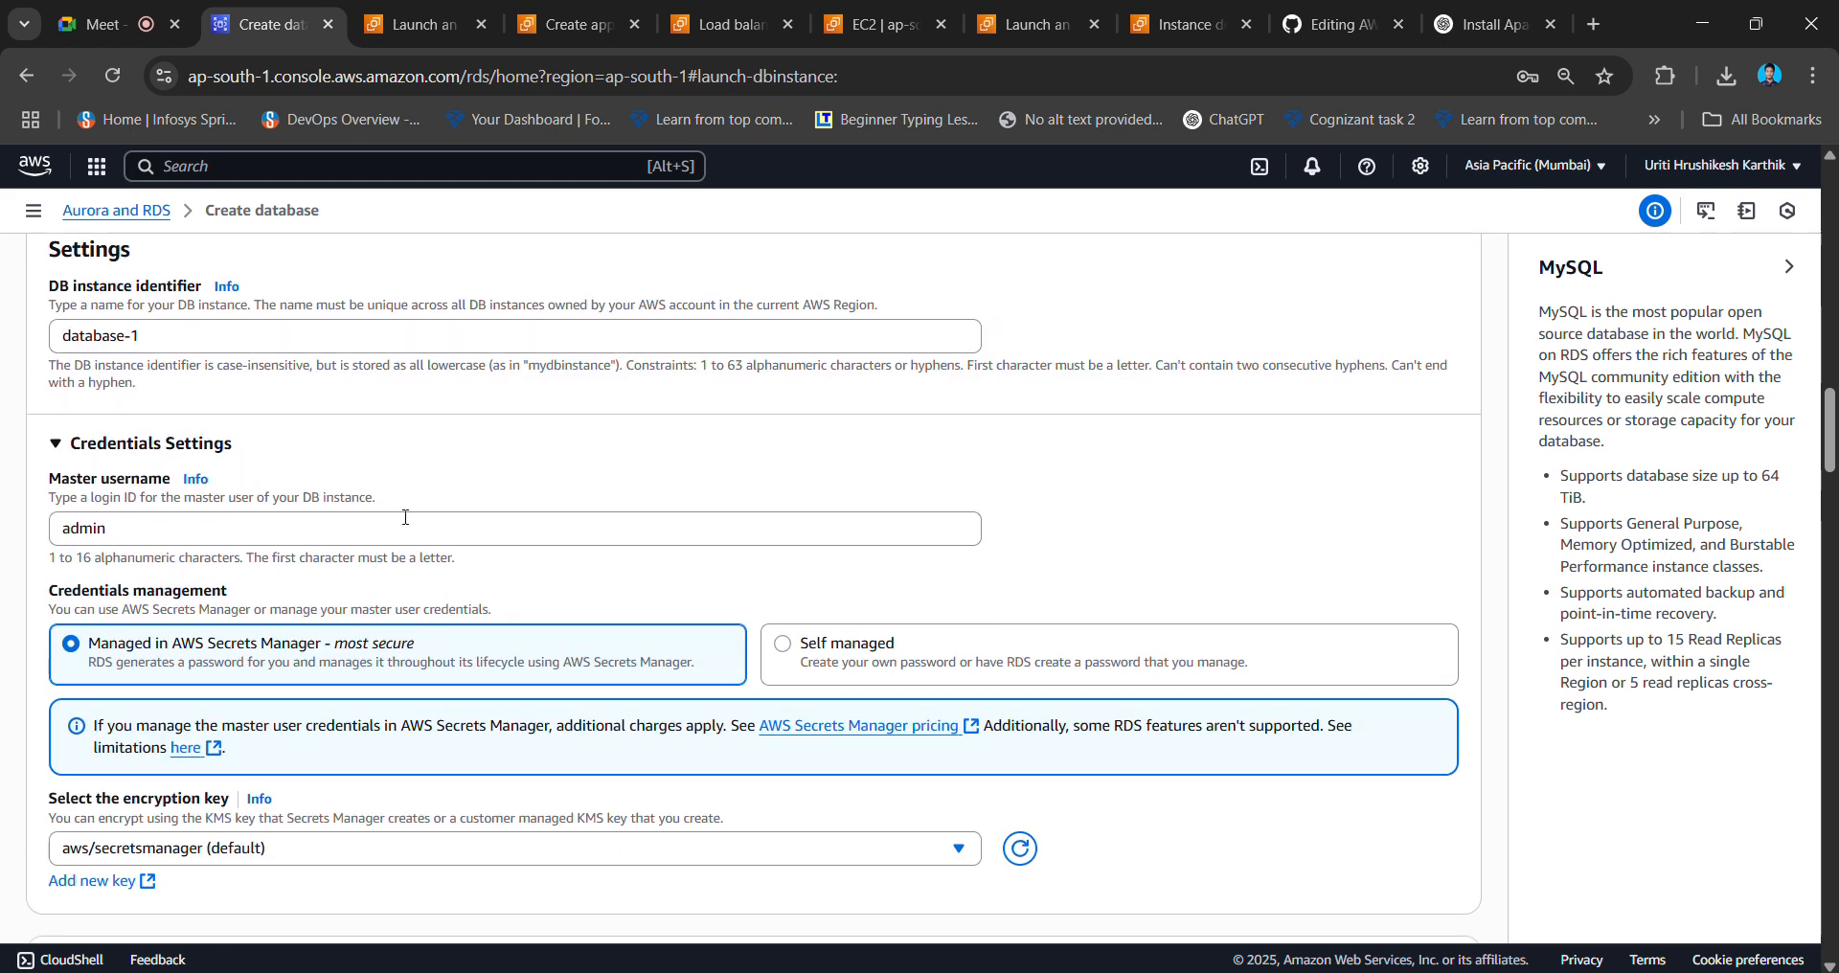
scroll(405, 517, down, 2)
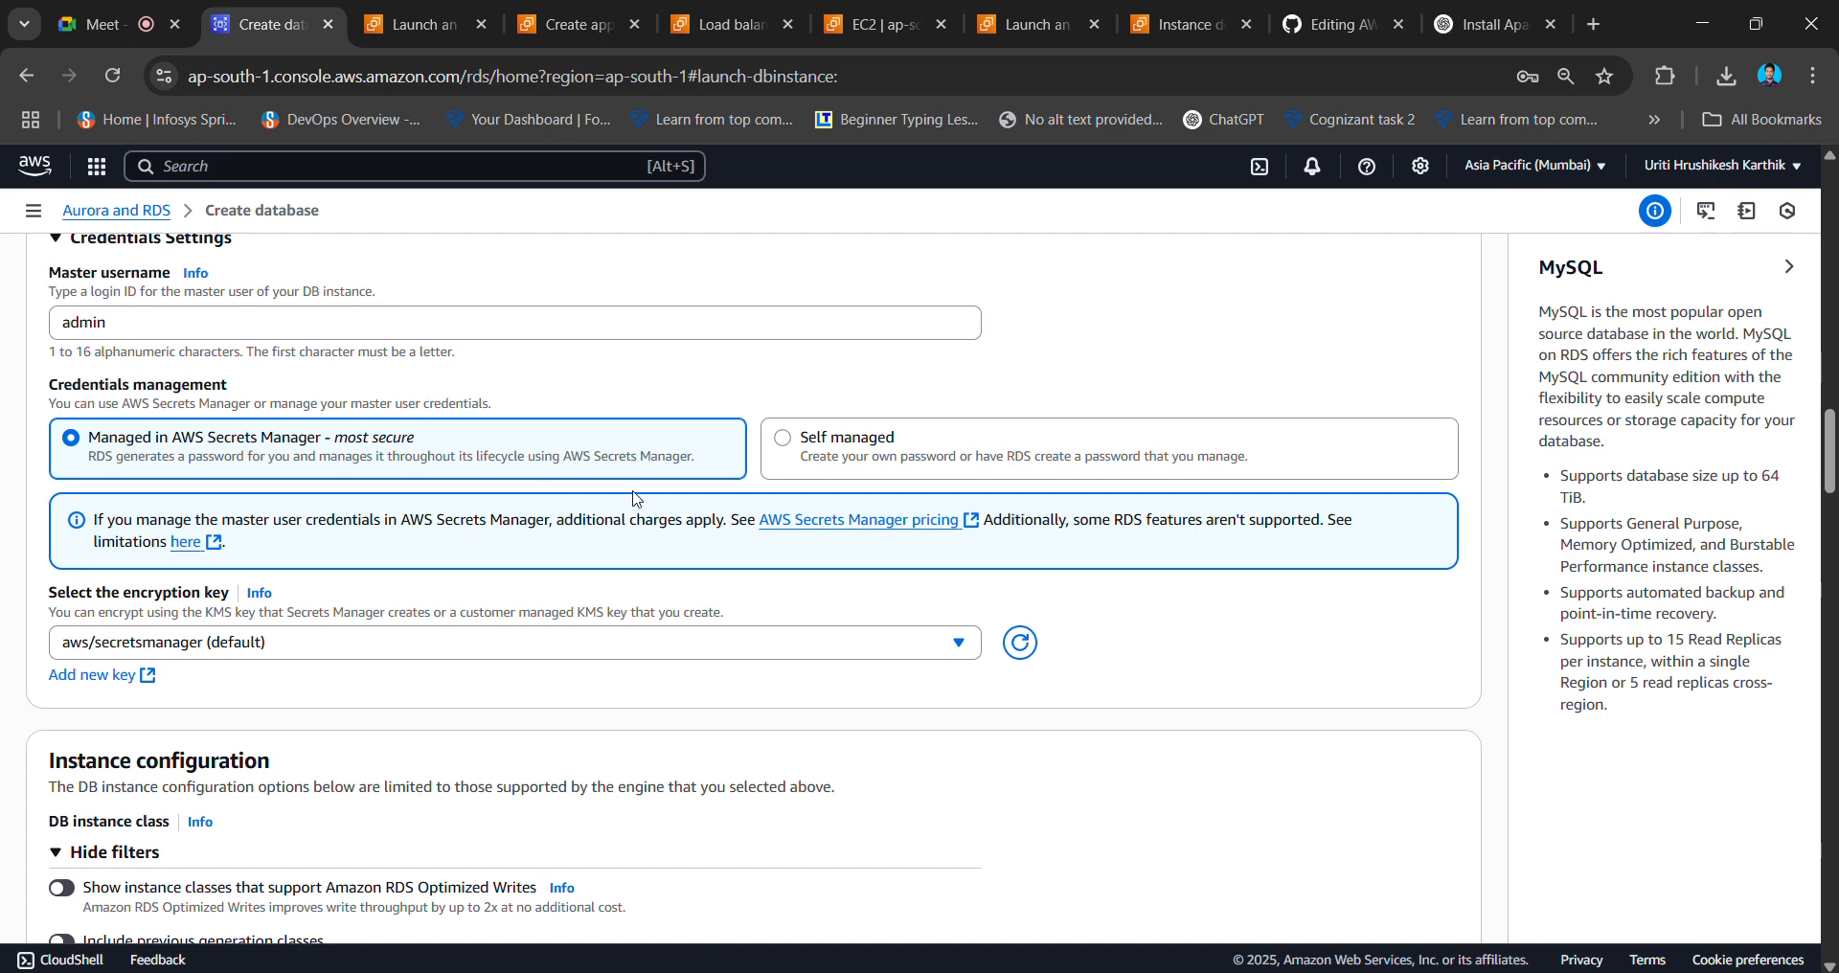
scroll(495, 587, up, 1)
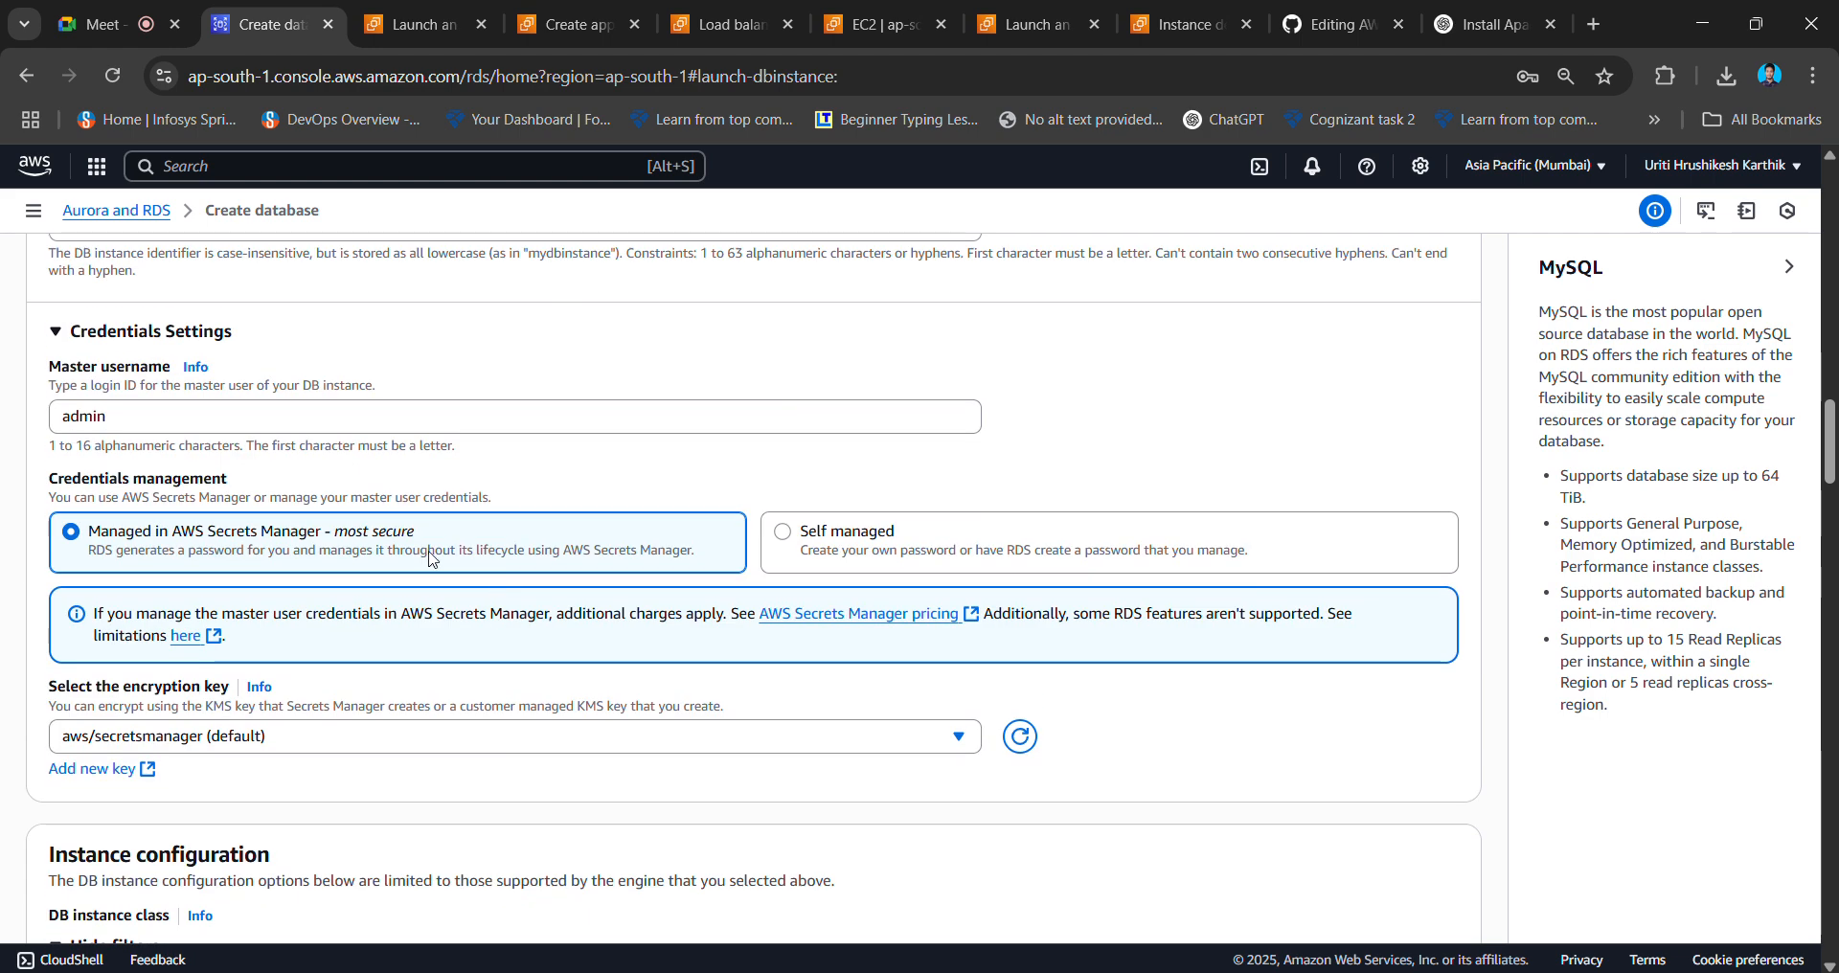
- Switch to self-managed credentials and enter a master password and its confirmation
click(790, 543)
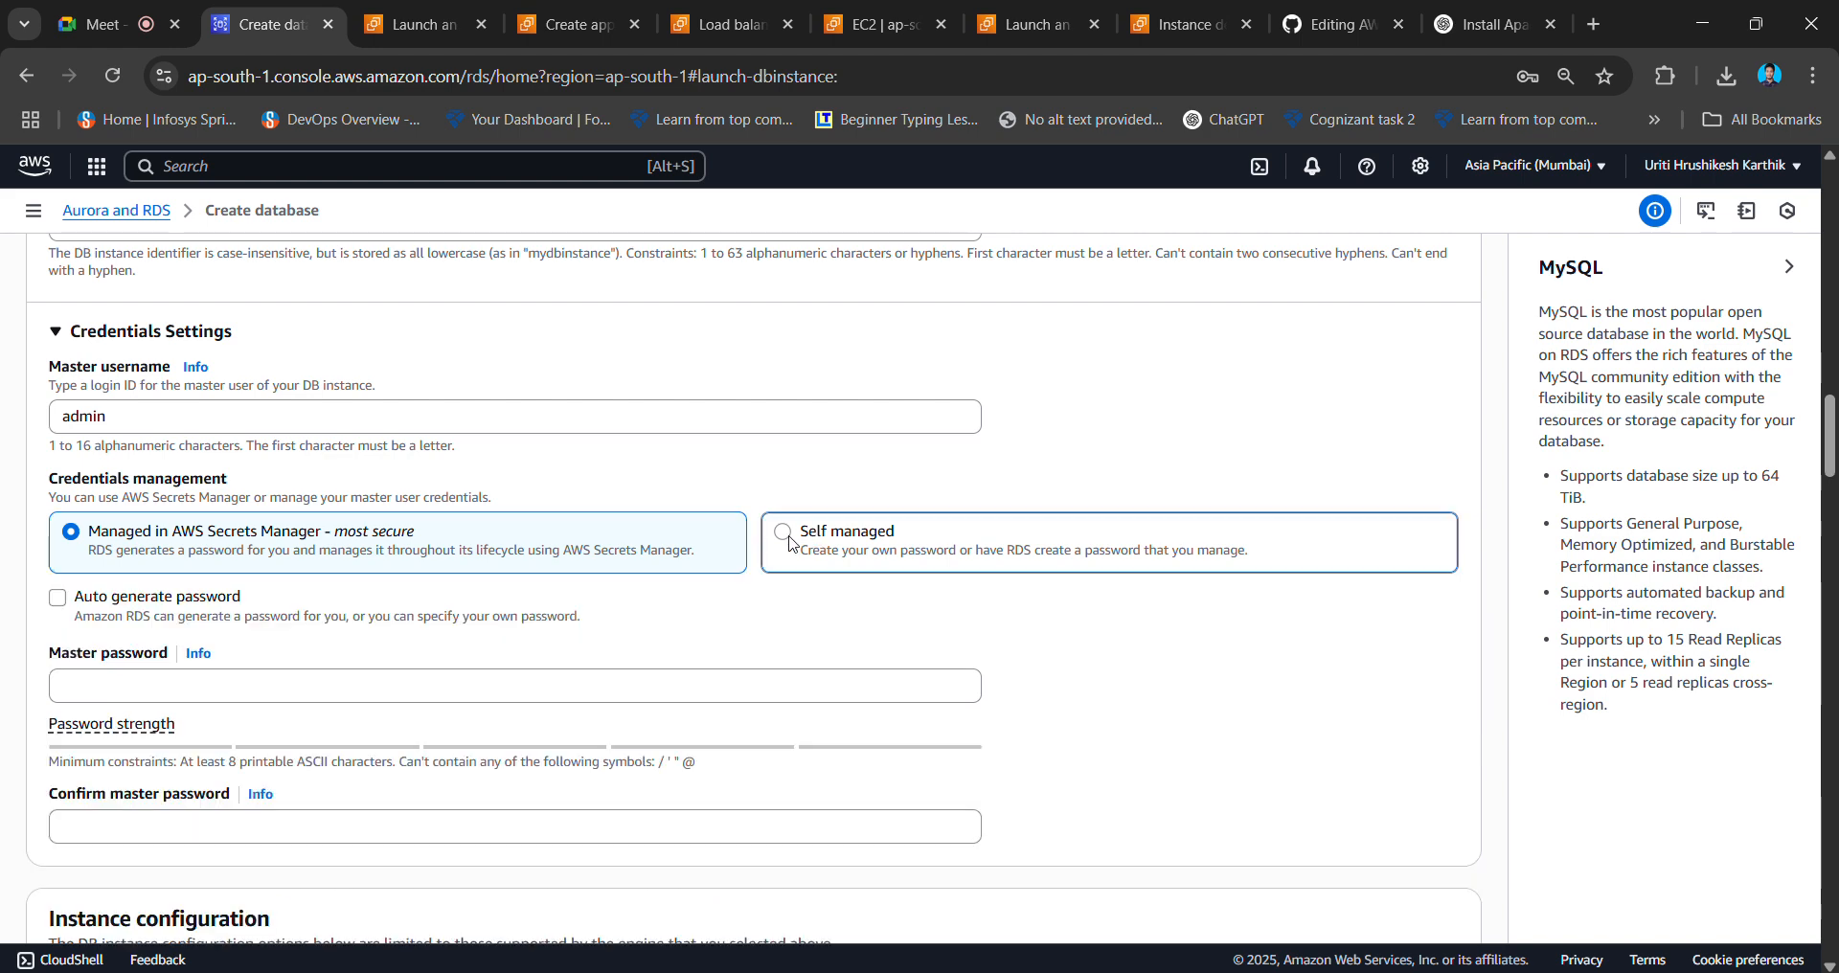
click(413, 683)
key(Caps_Lock)
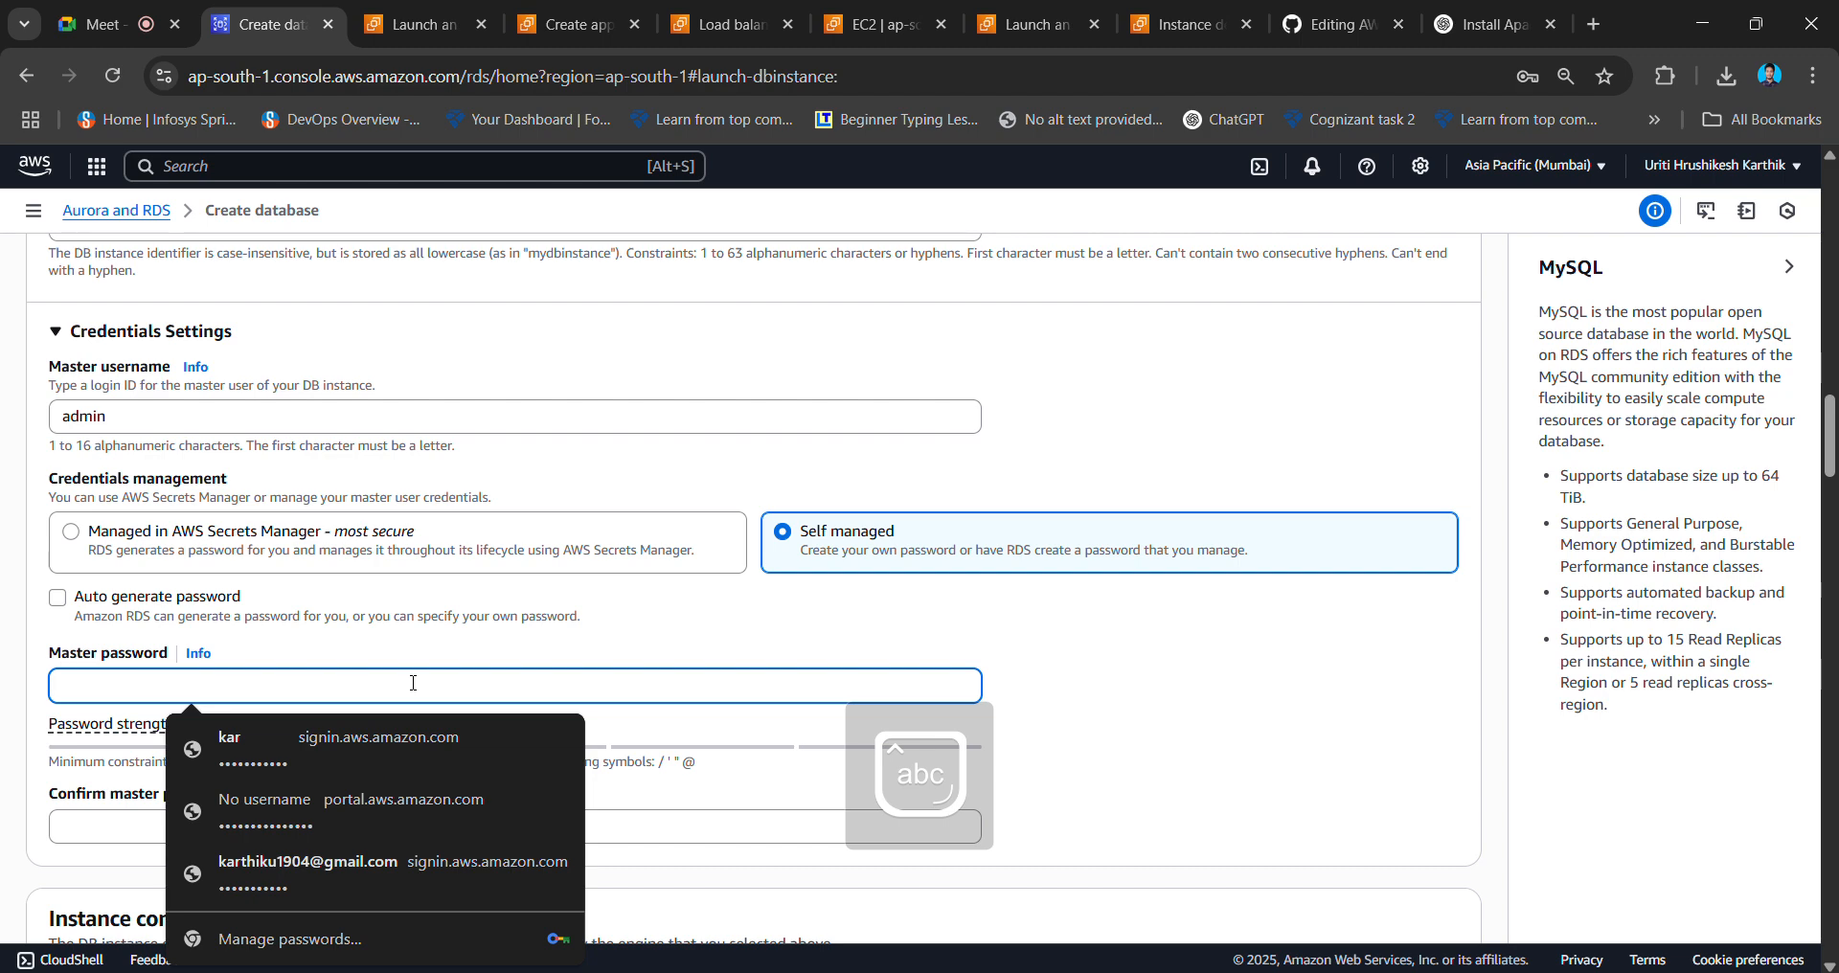
text(•••••••)
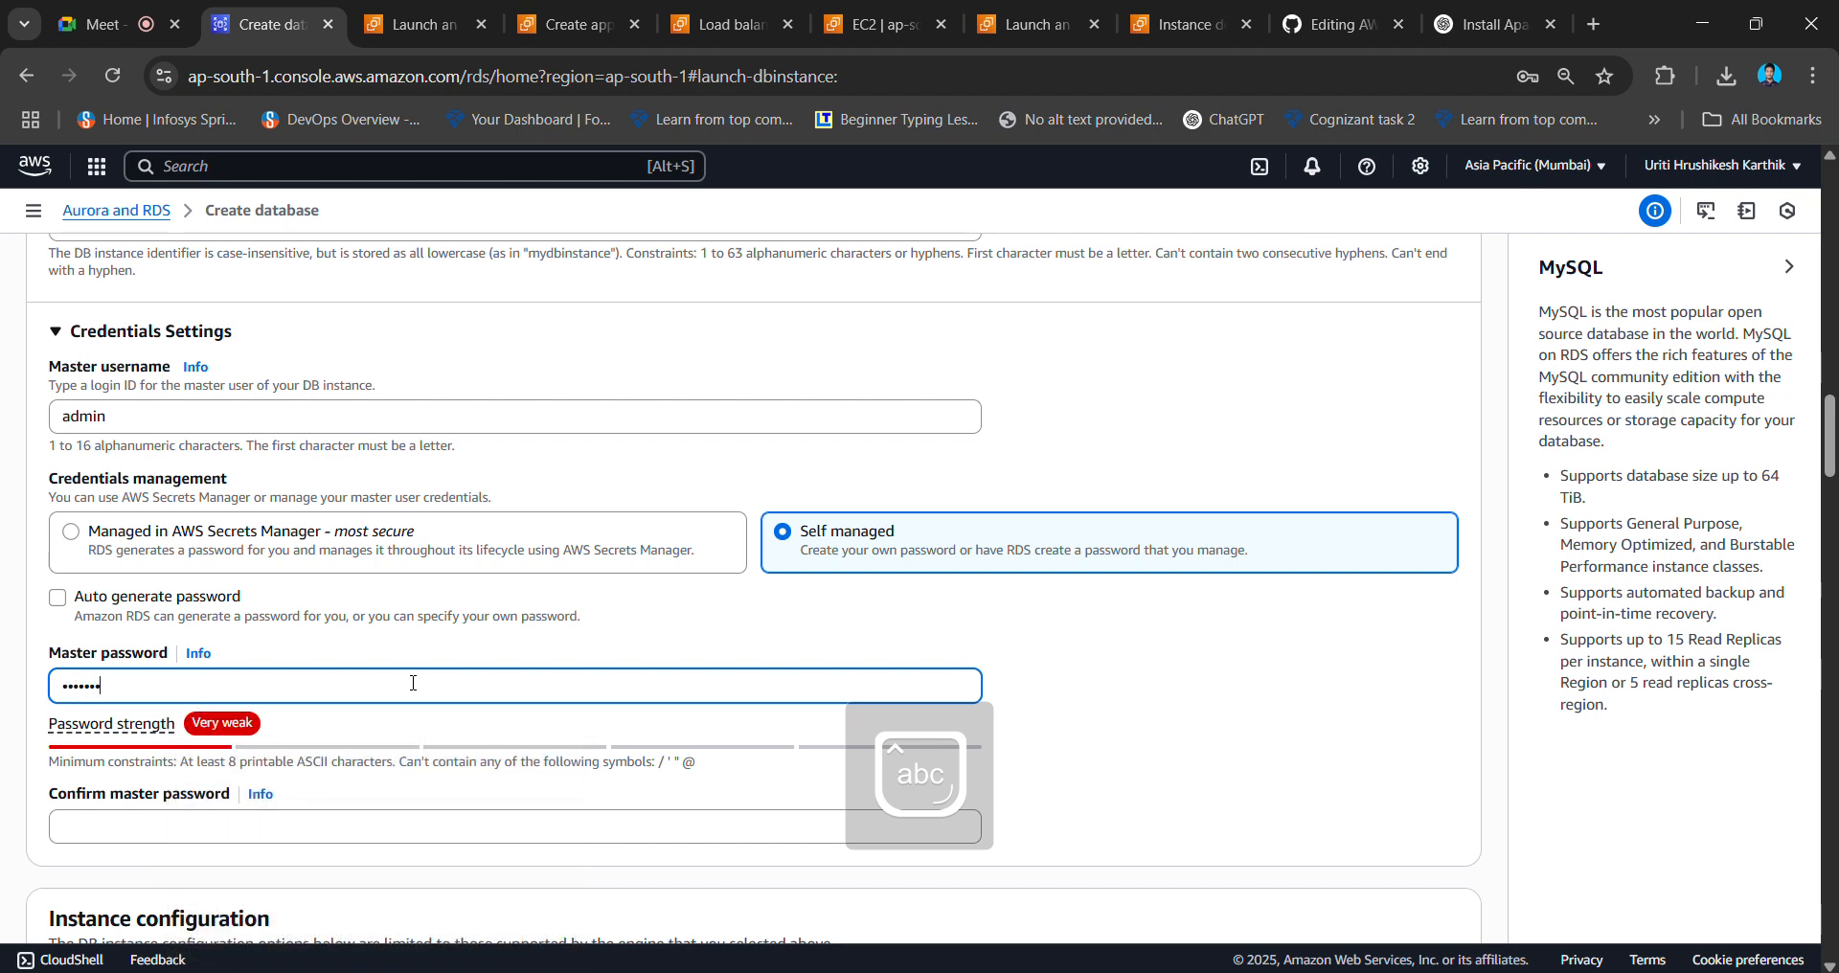
text(••••••)
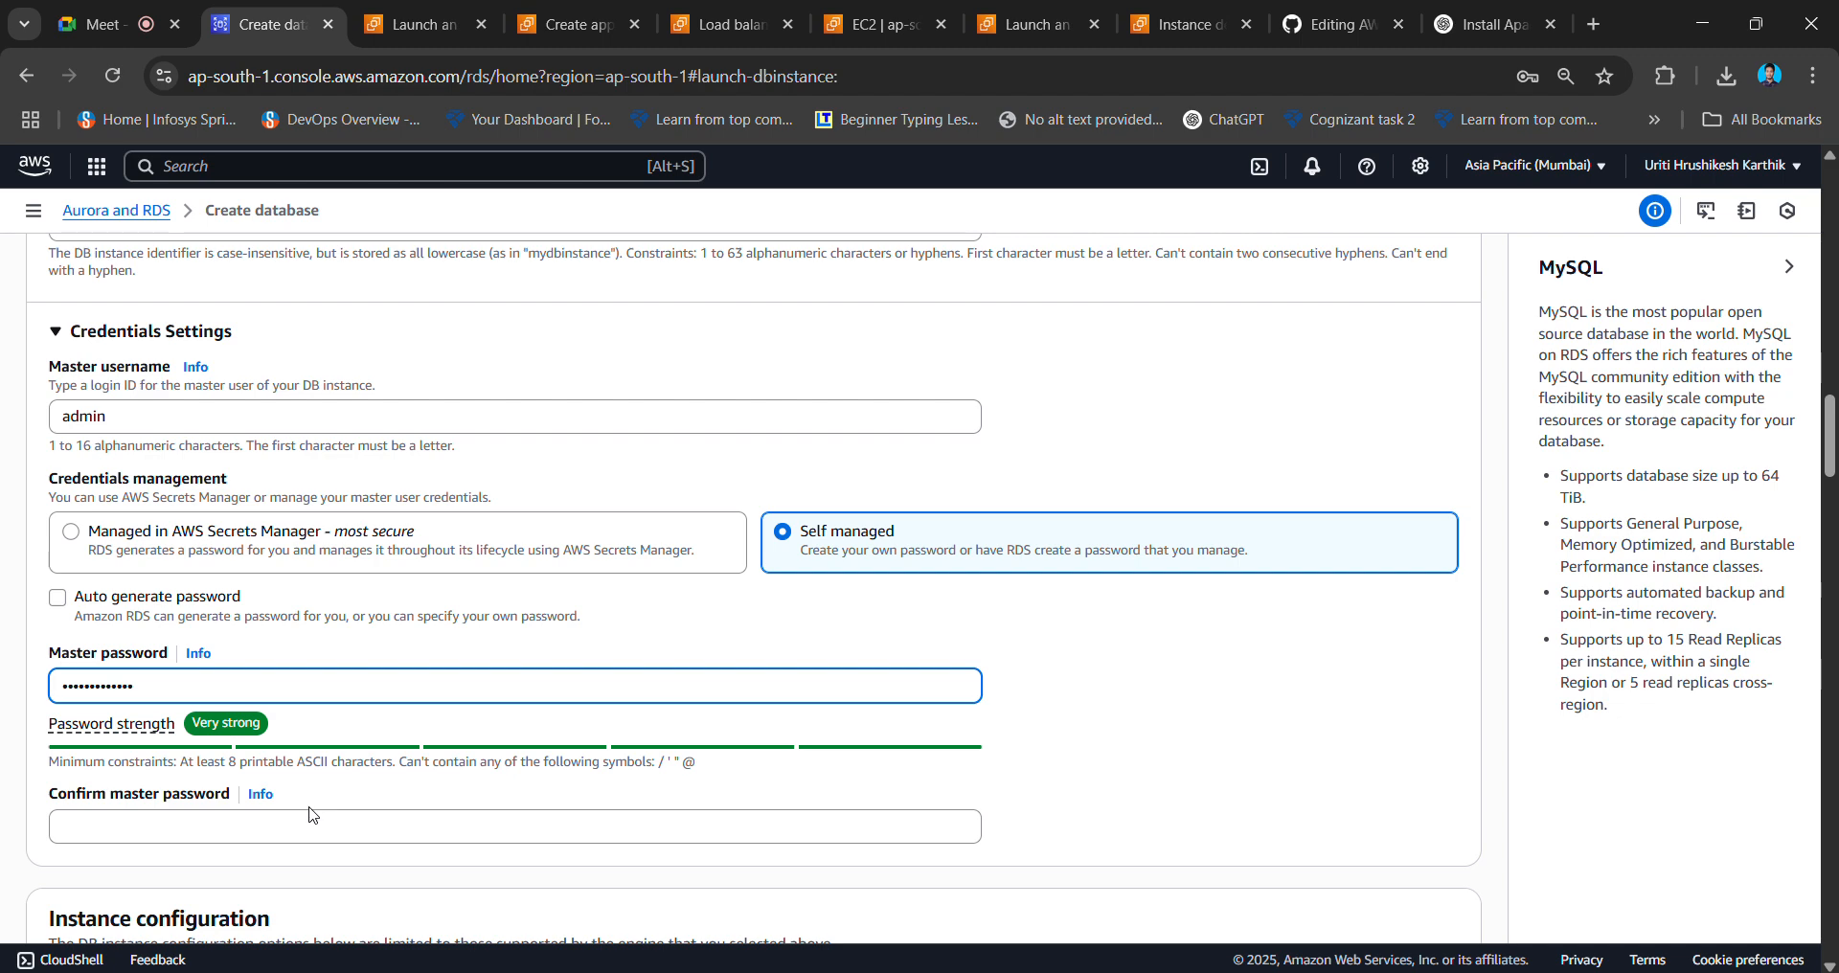
click(298, 820)
text(•••)
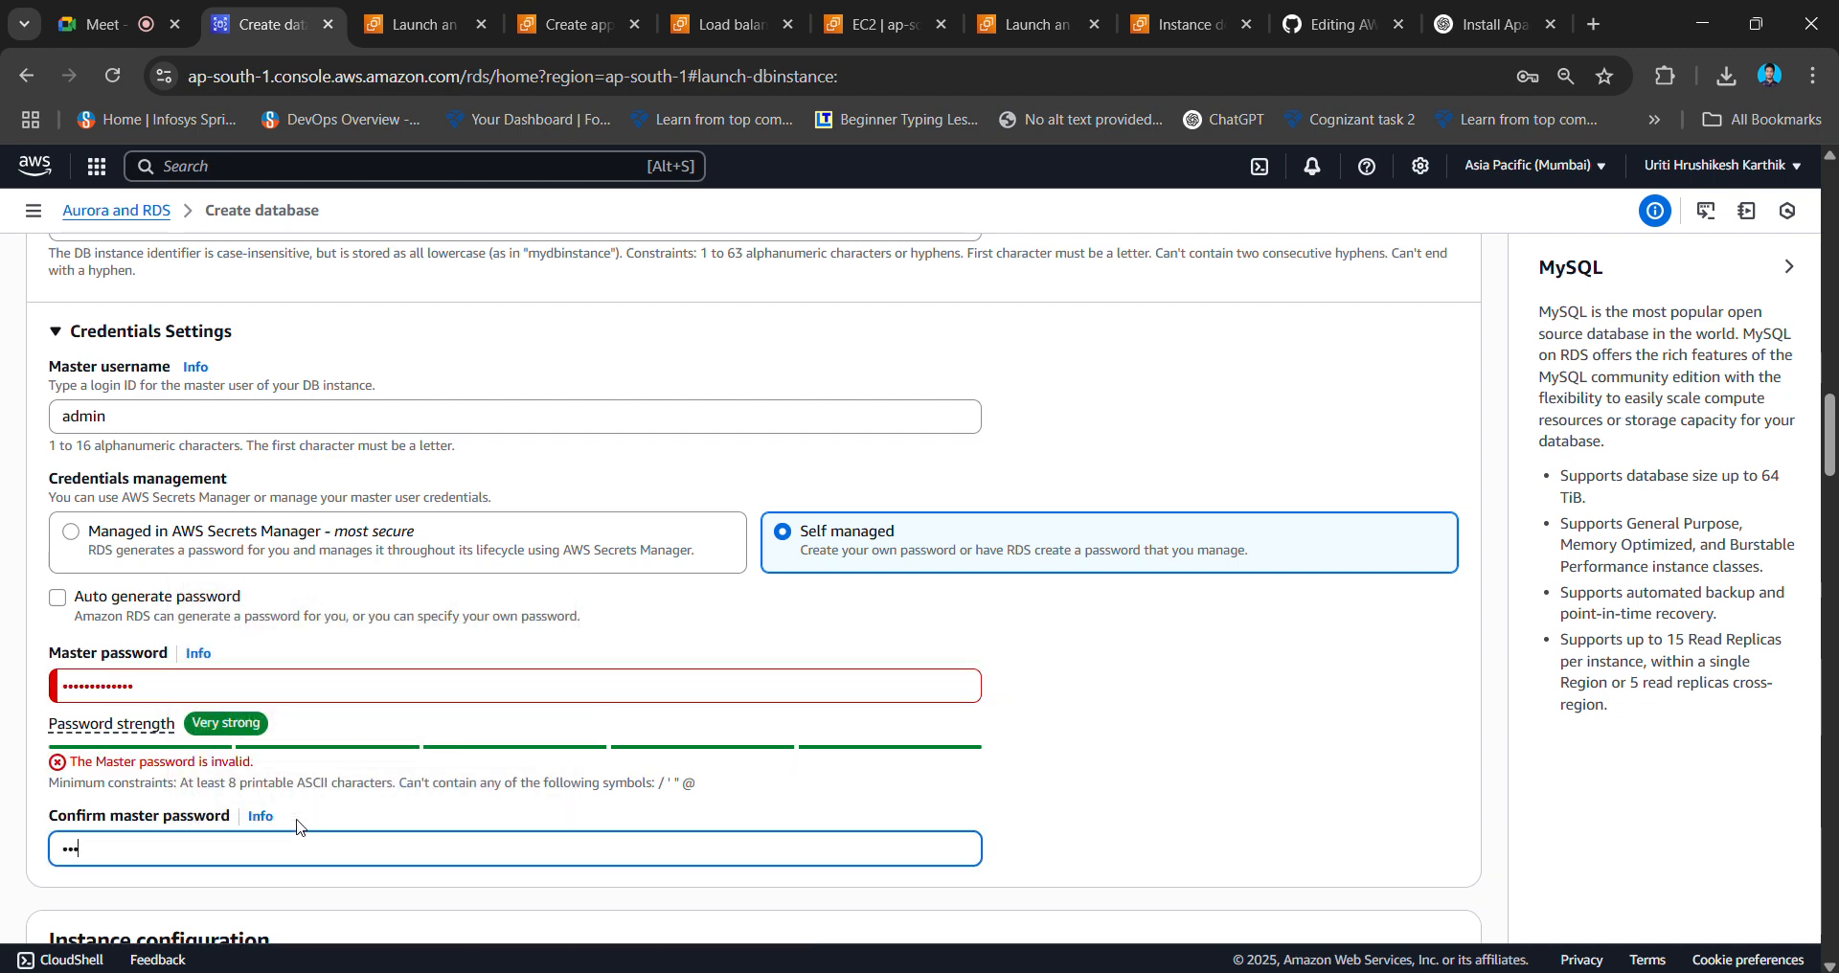
text(•••••••••)
scroll(298, 826, down, 3)
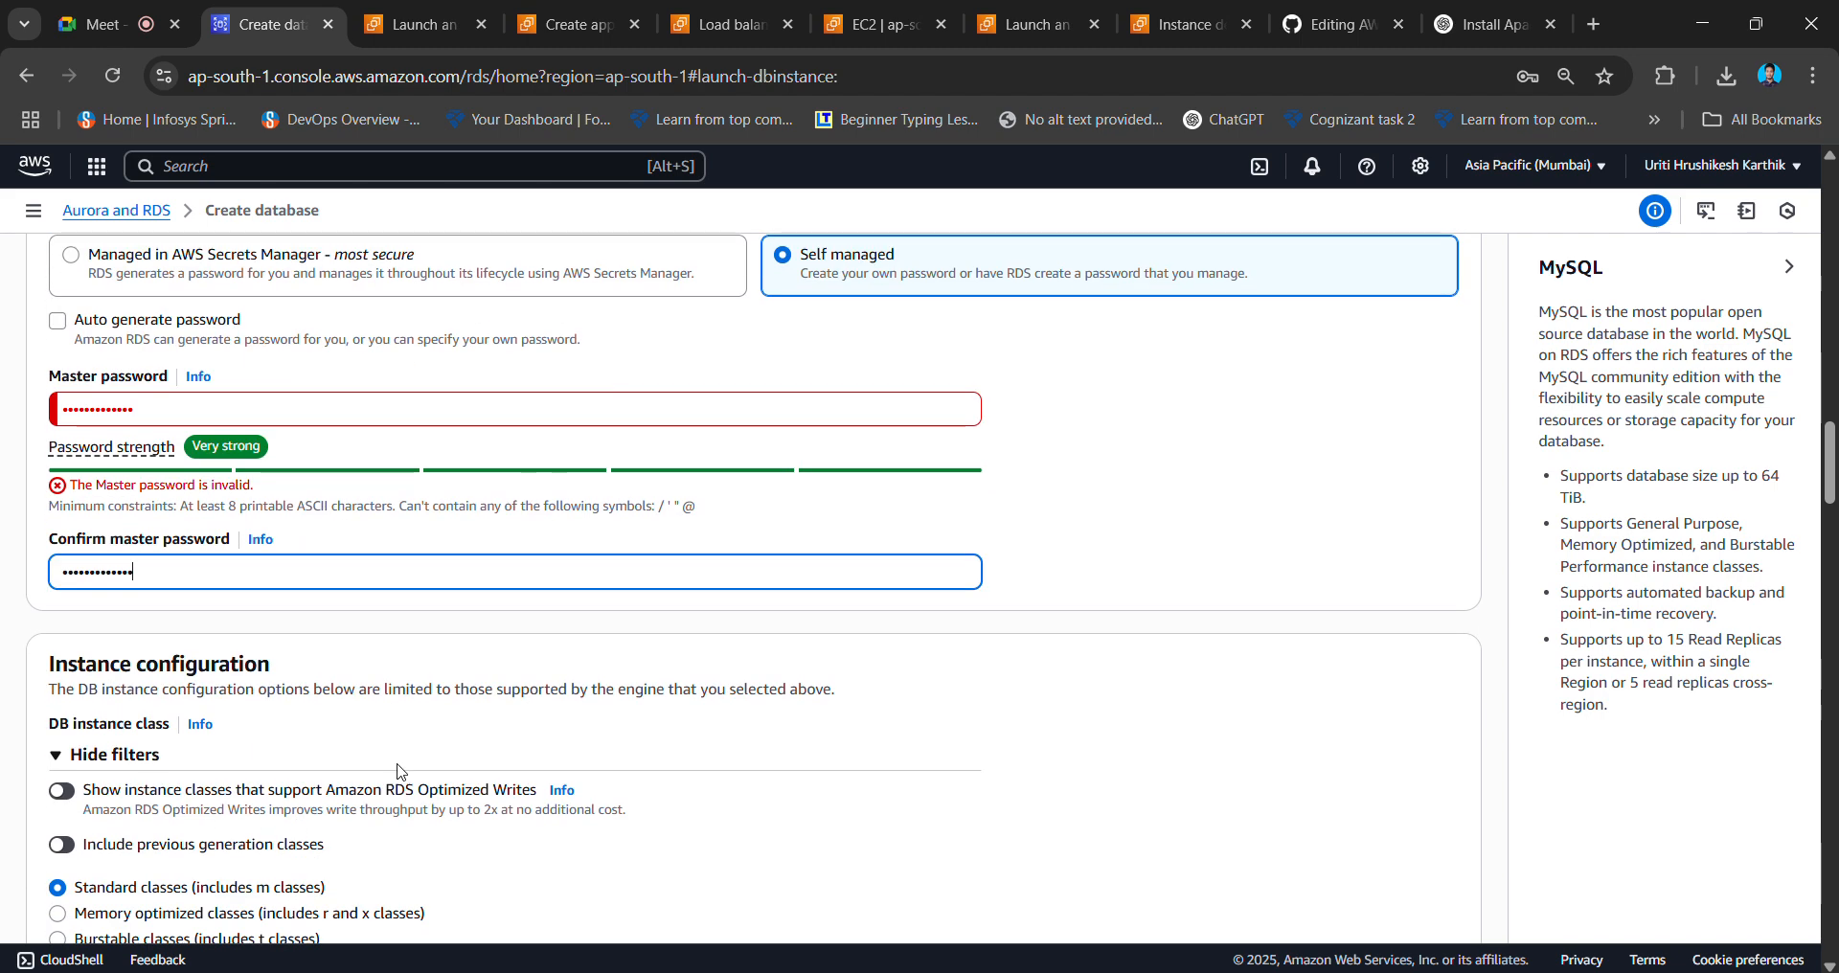
click(720, 618)
- Retype the master password and its confirmation to clear the mismatch
click(198, 413)
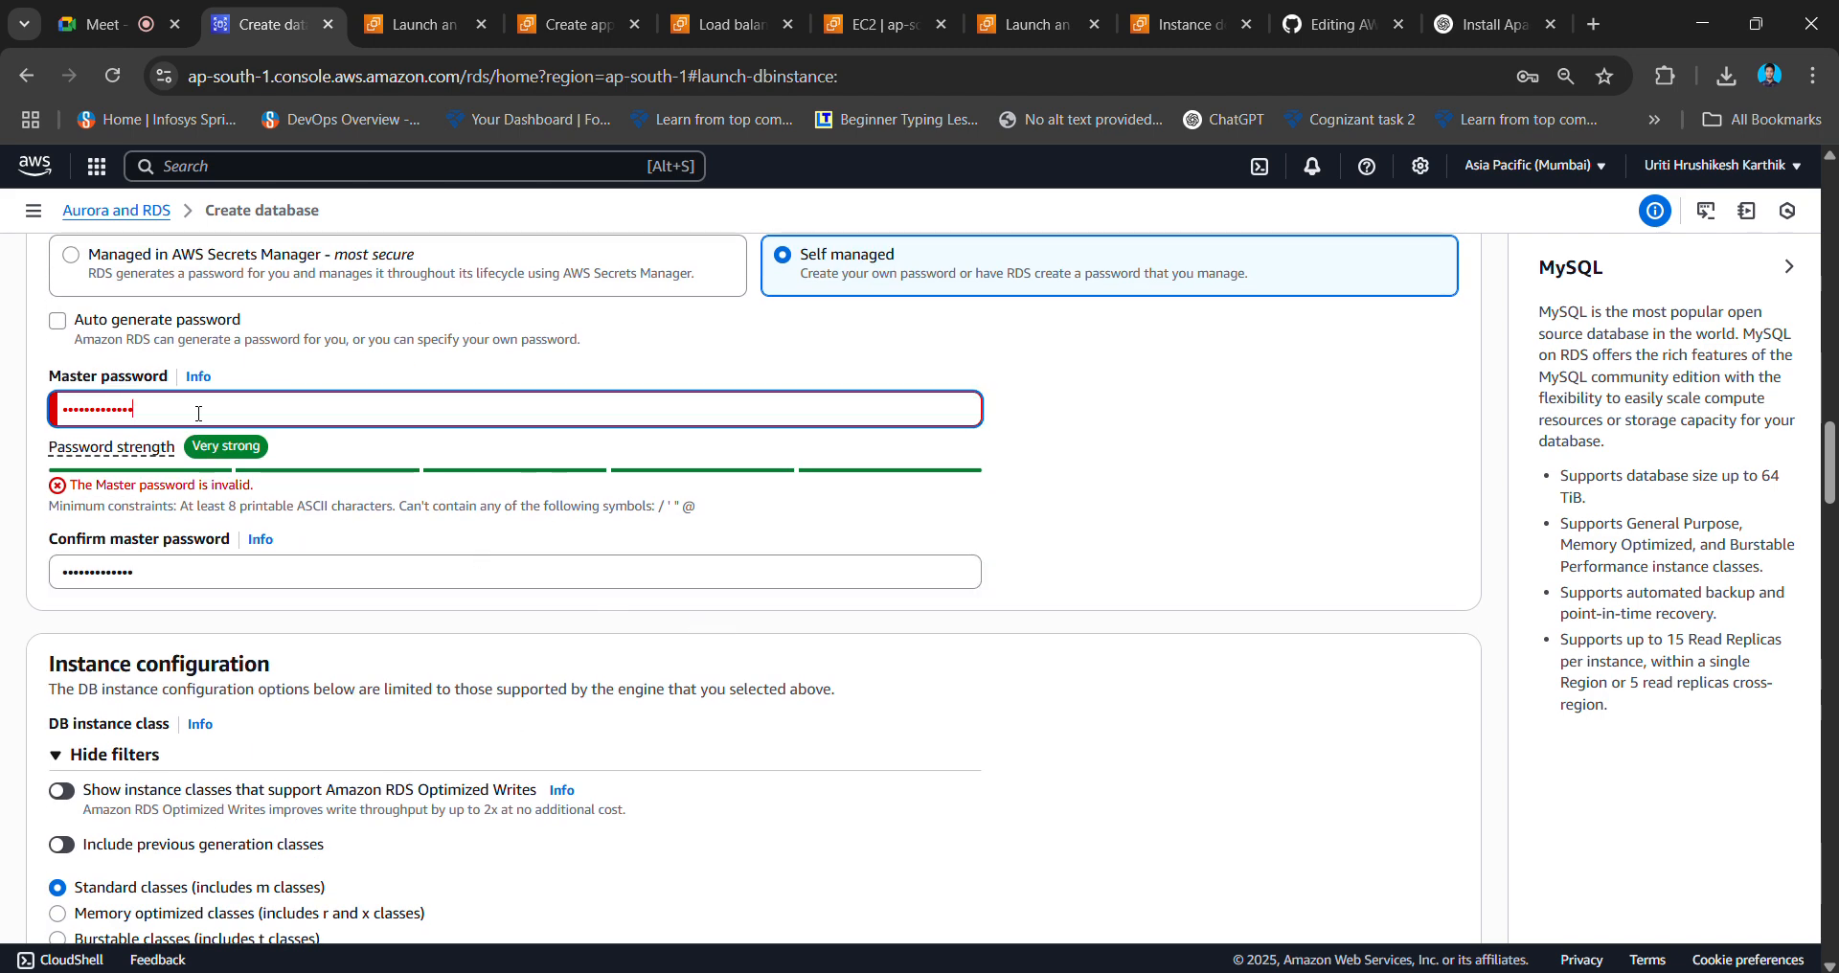
click(181, 582)
double_click(118, 579)
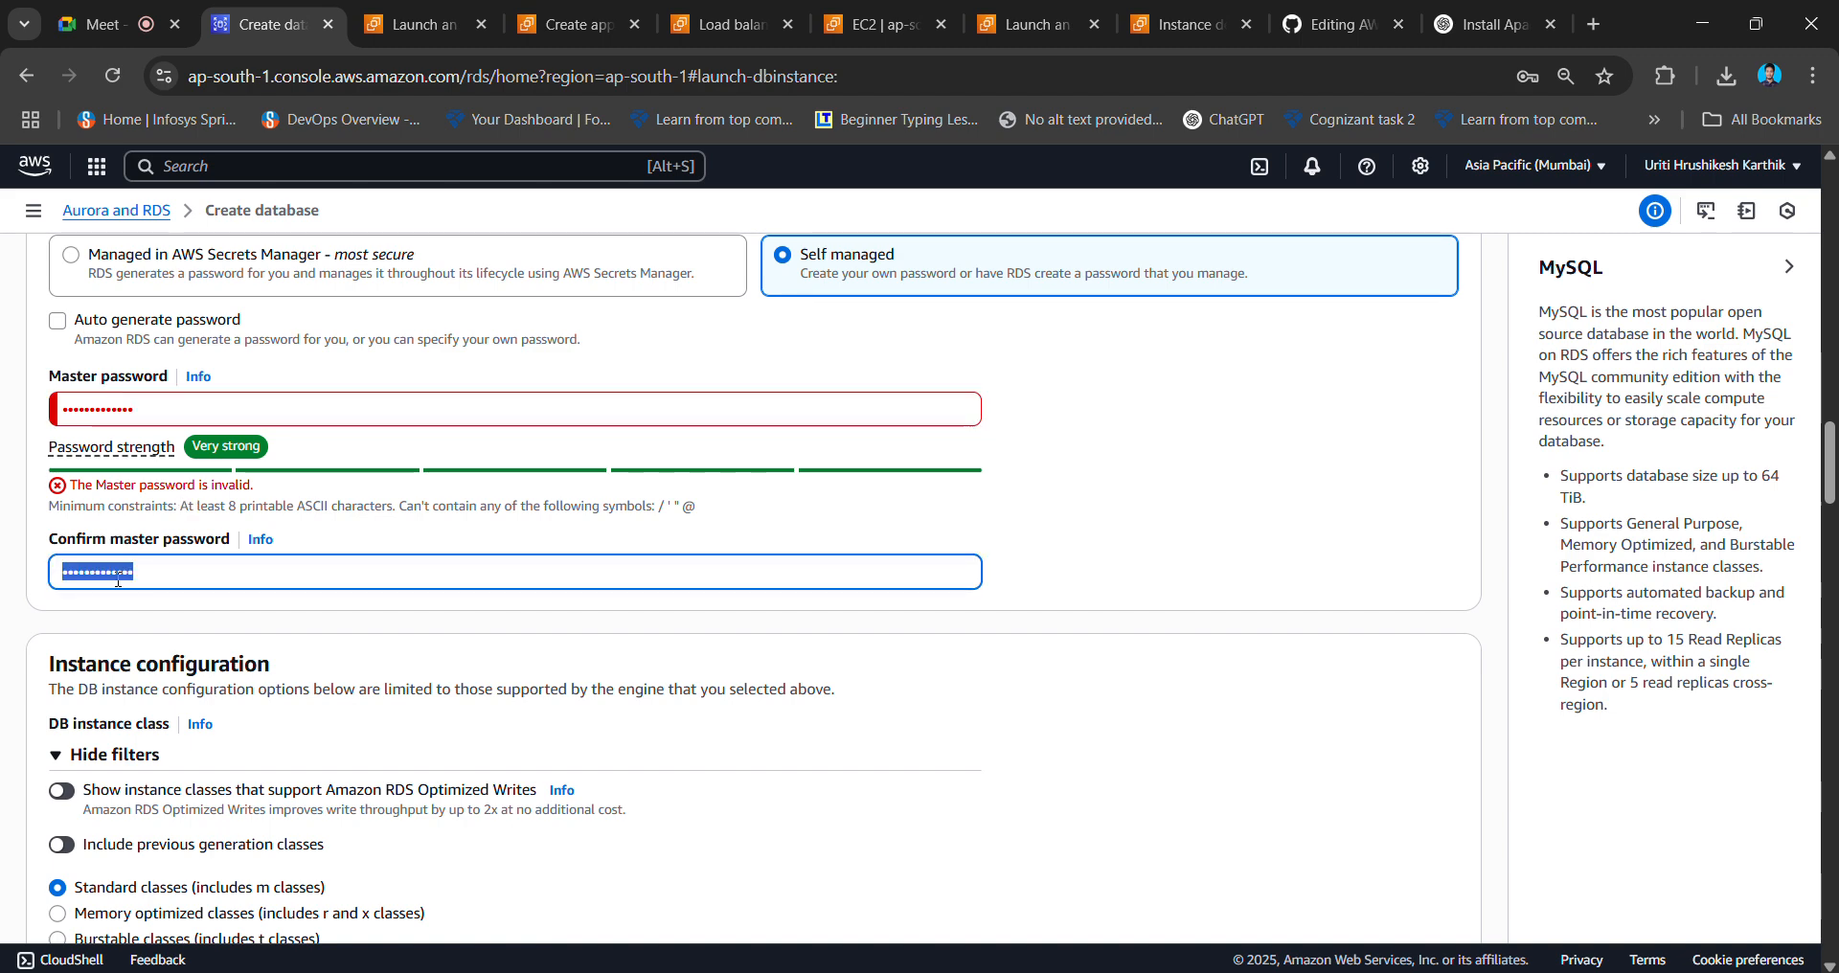
text(•••)
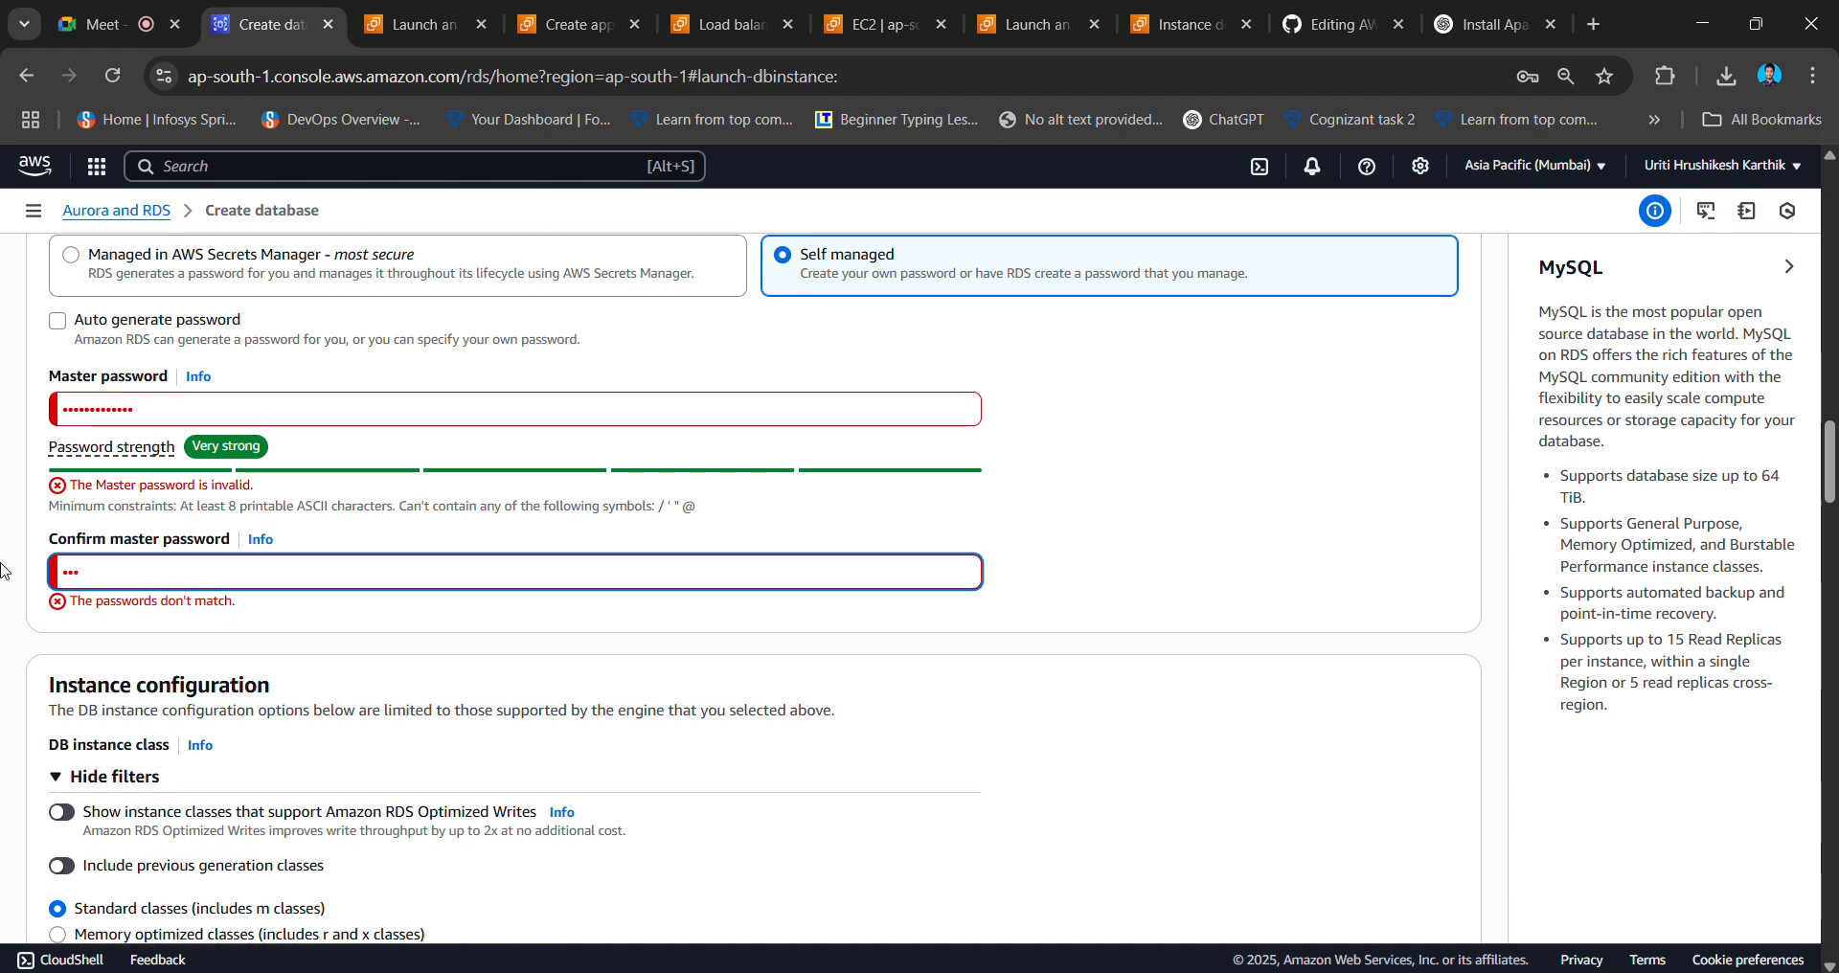
text(••••)
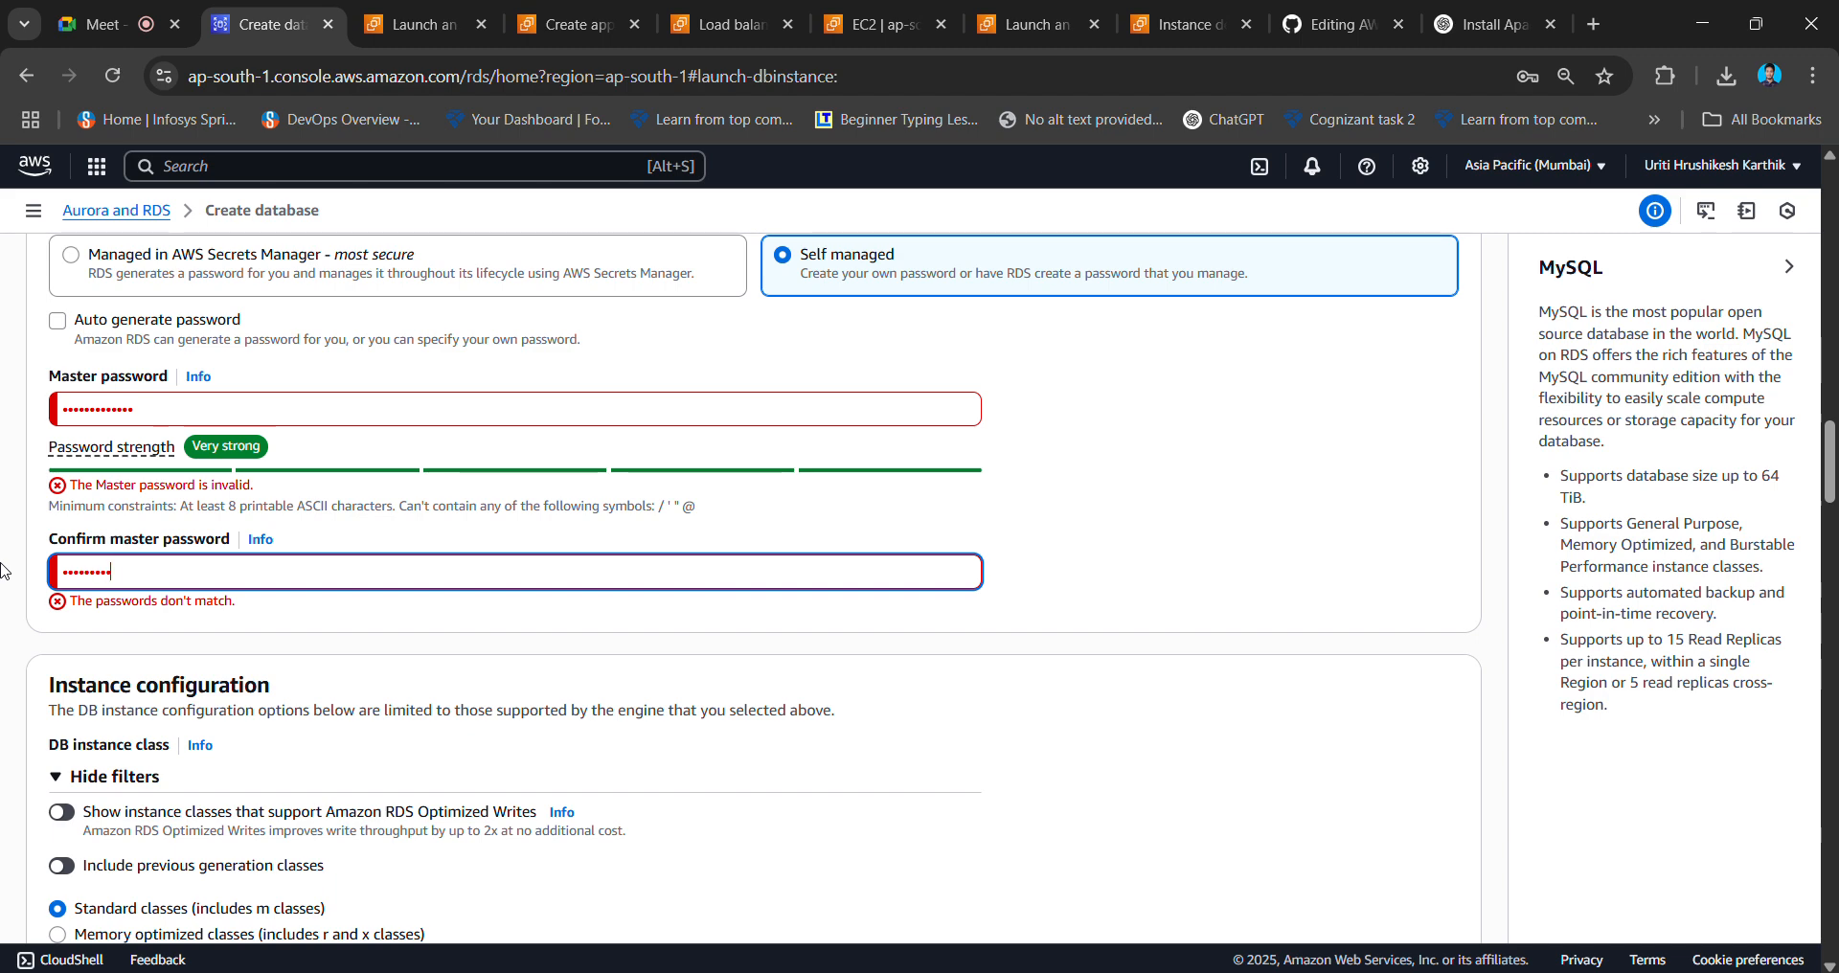
text(•)
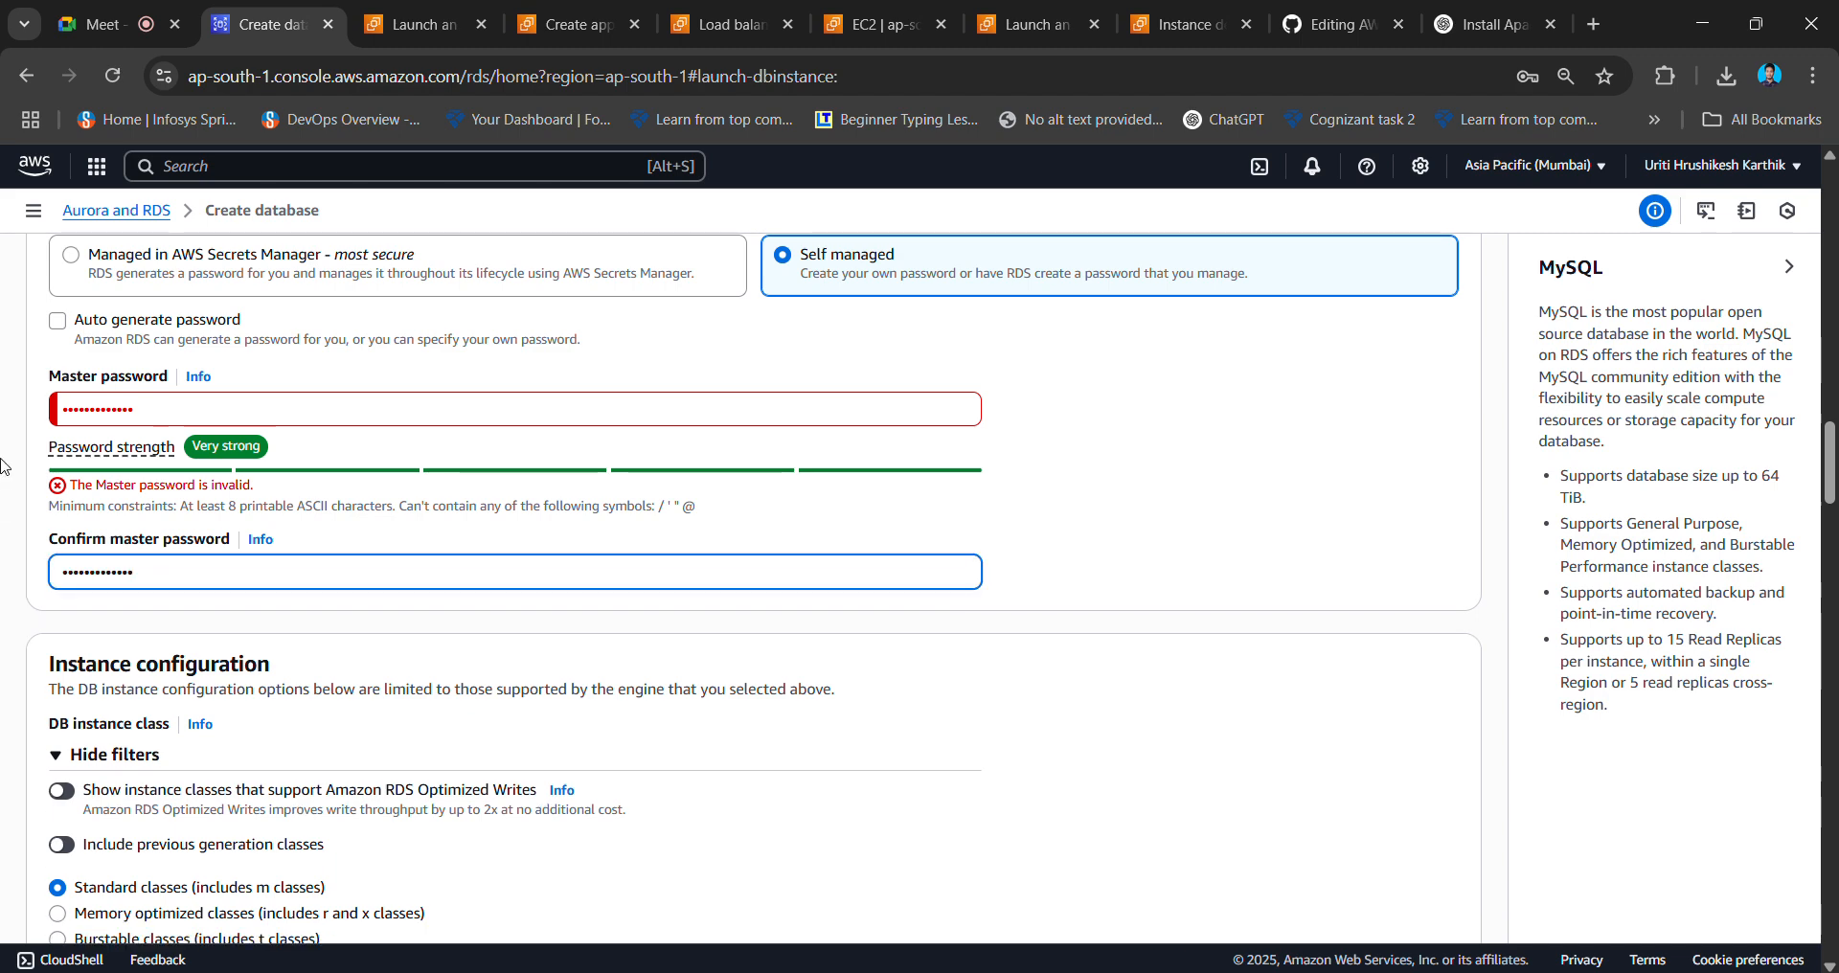
click(165, 399)
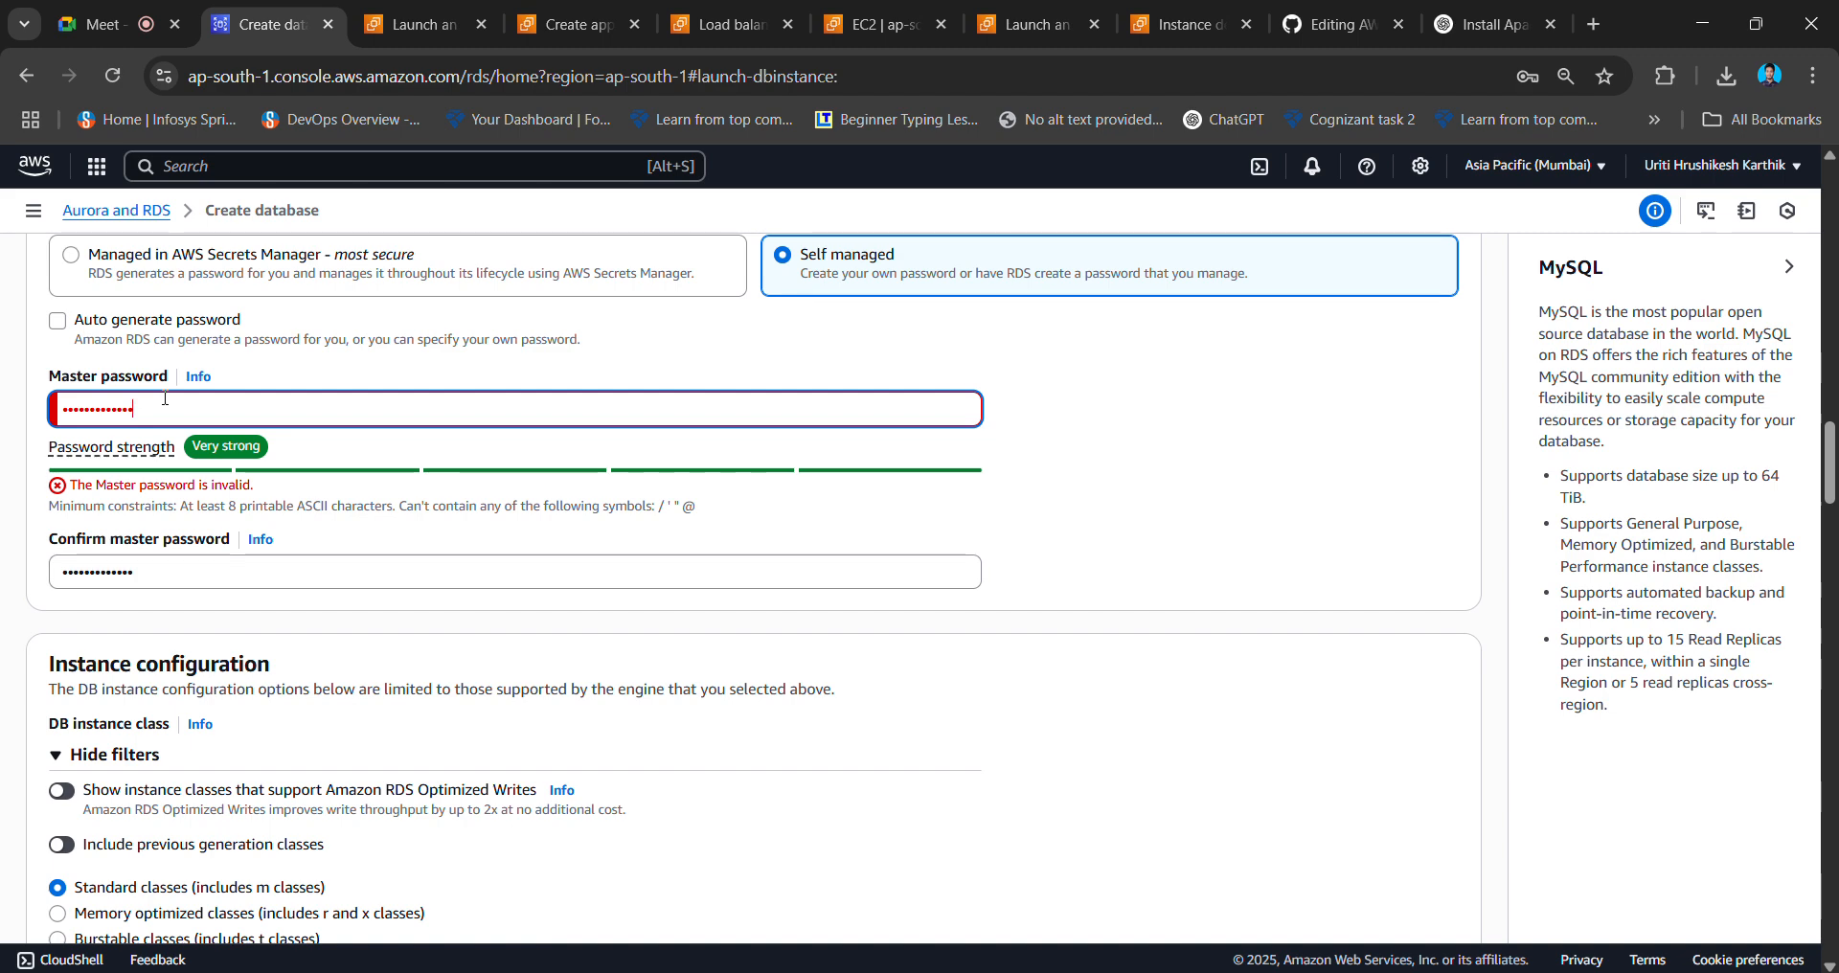
drag(165, 398, 29, 405)
key(BackSpace)
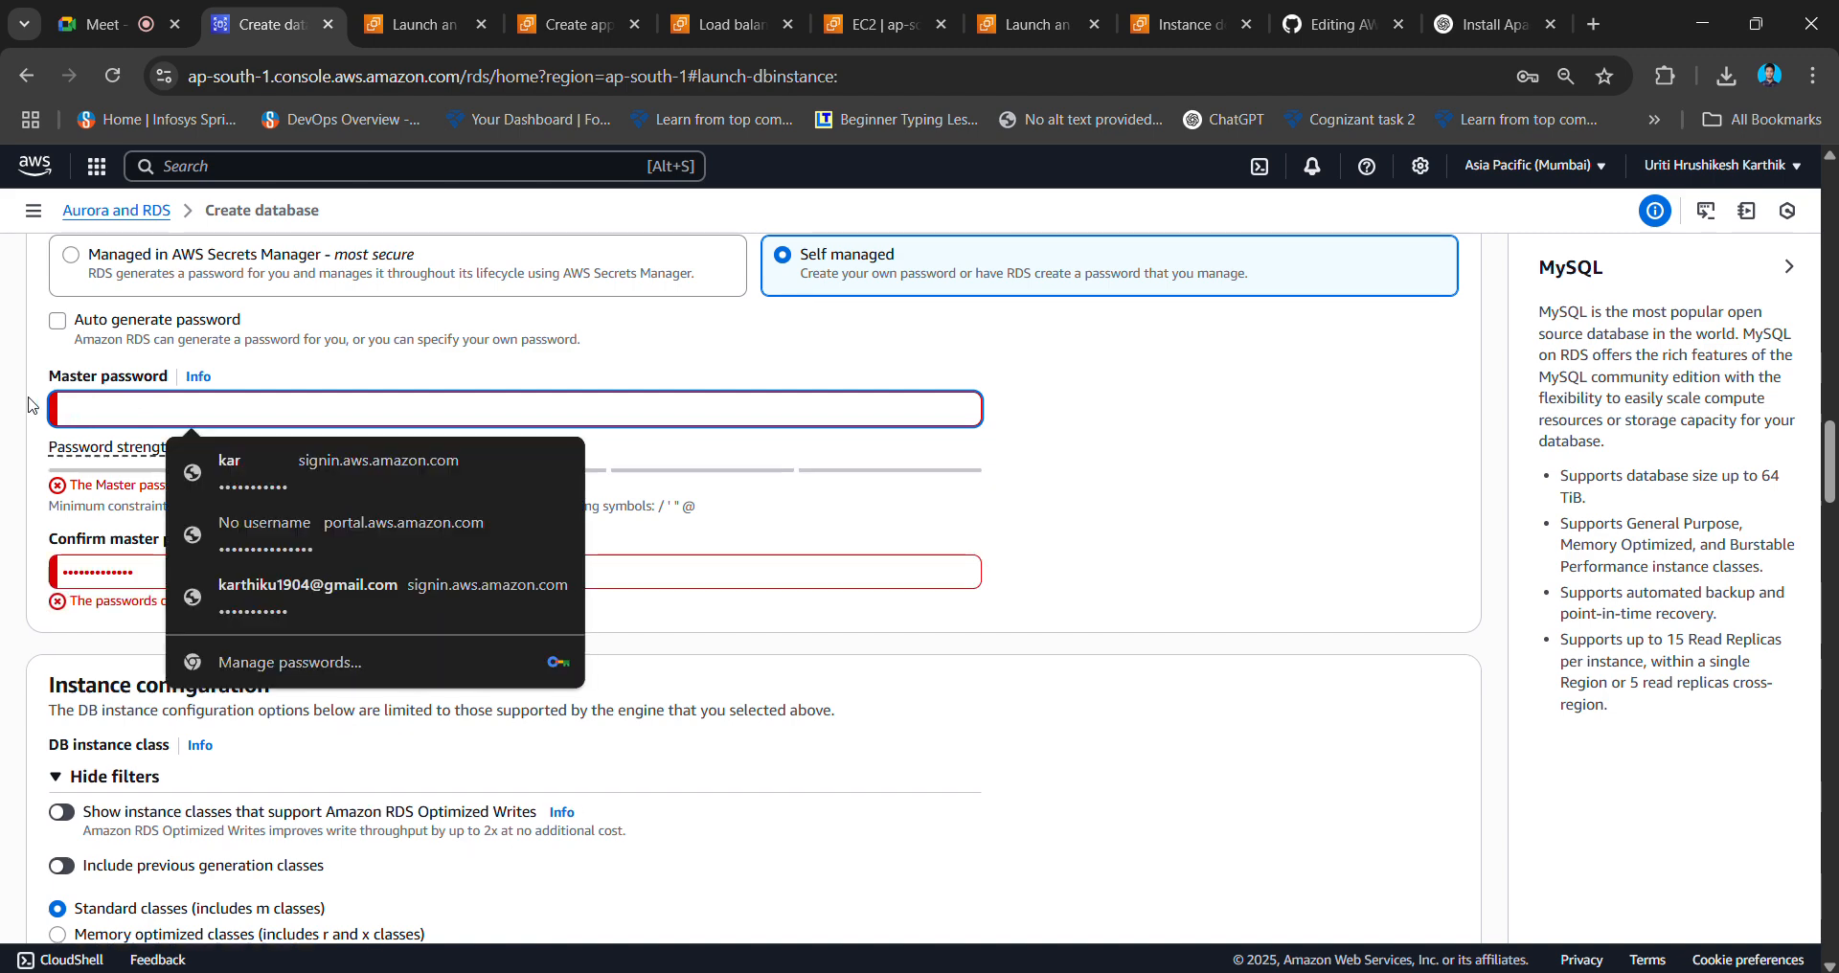
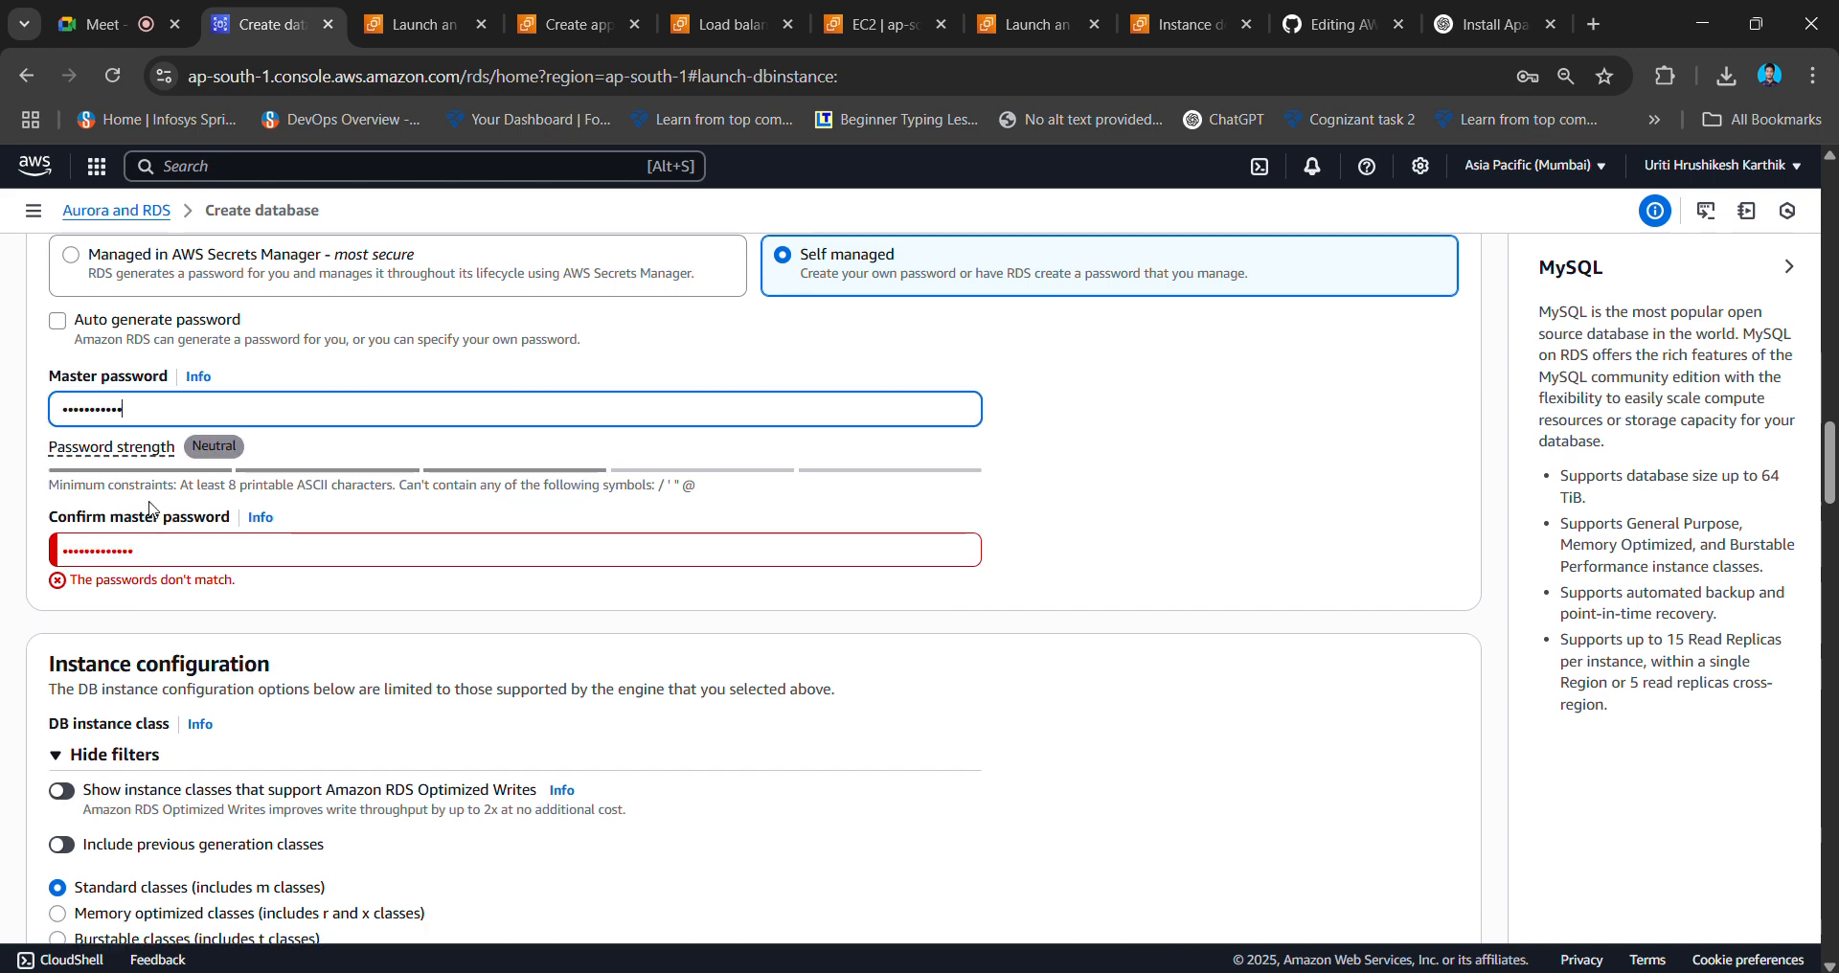
key(Tab)
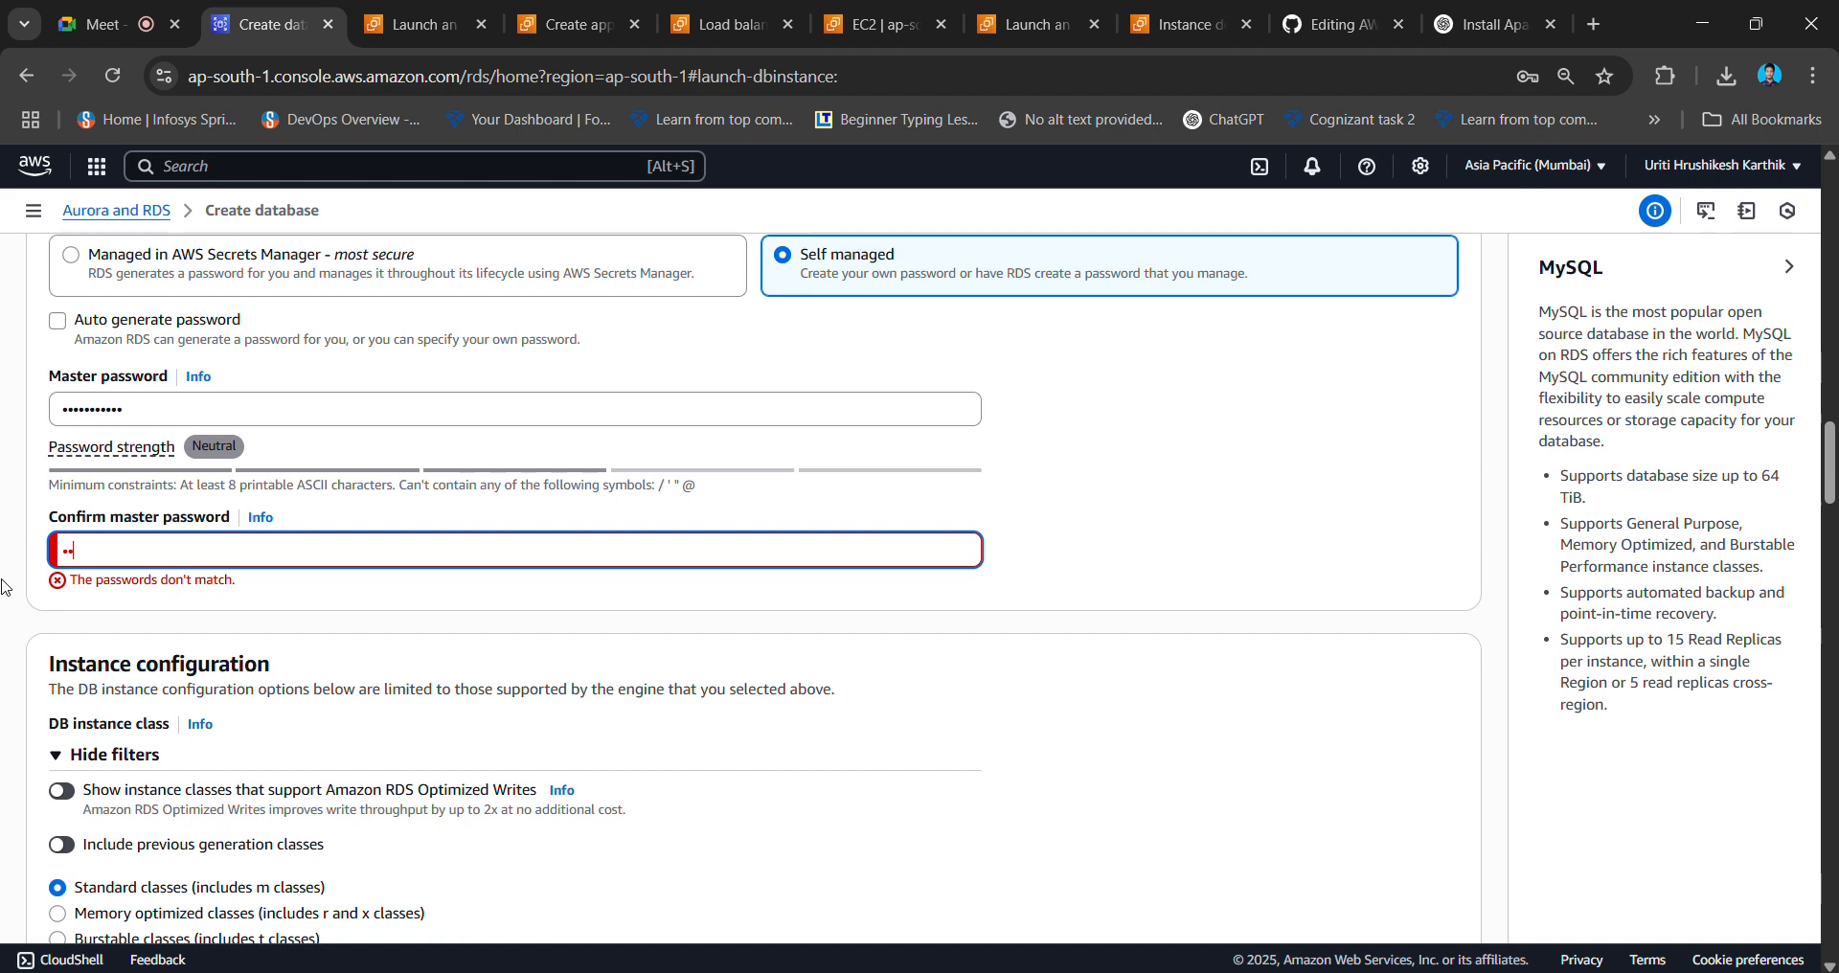
double_click(689, 486)
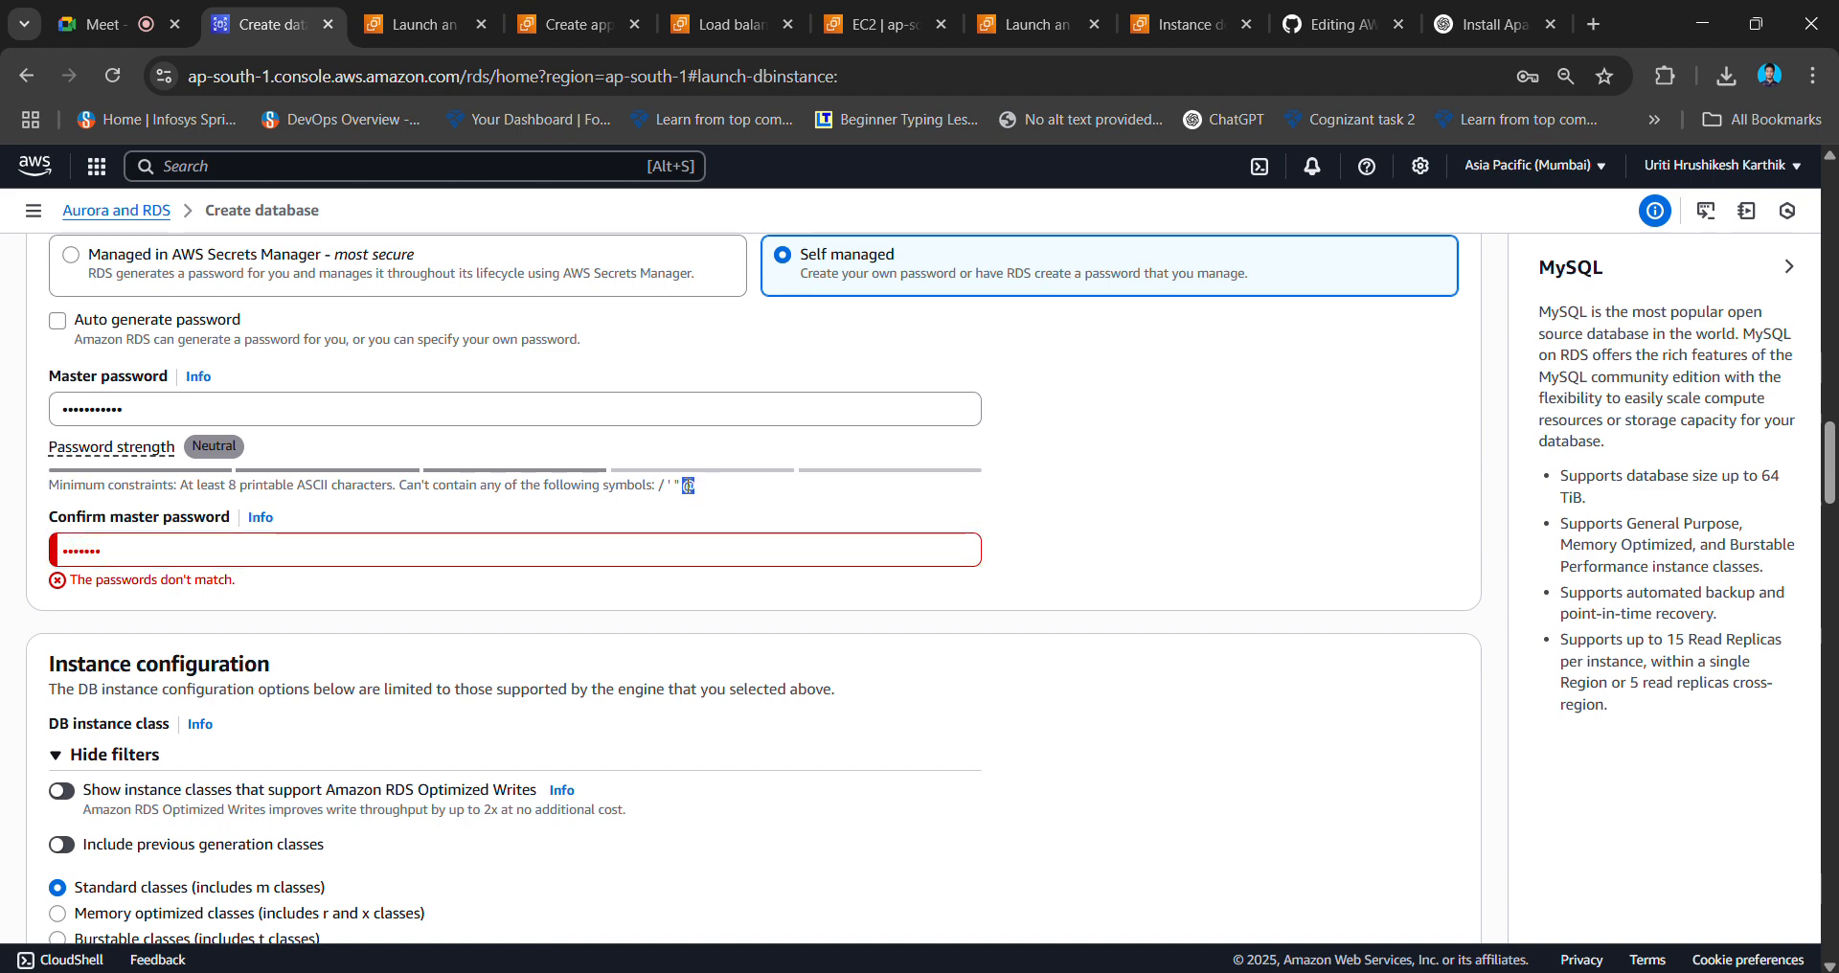
click(391, 543)
- Finish the password confirmation and connect the database to EC2 compute resource instance1
text(•••)
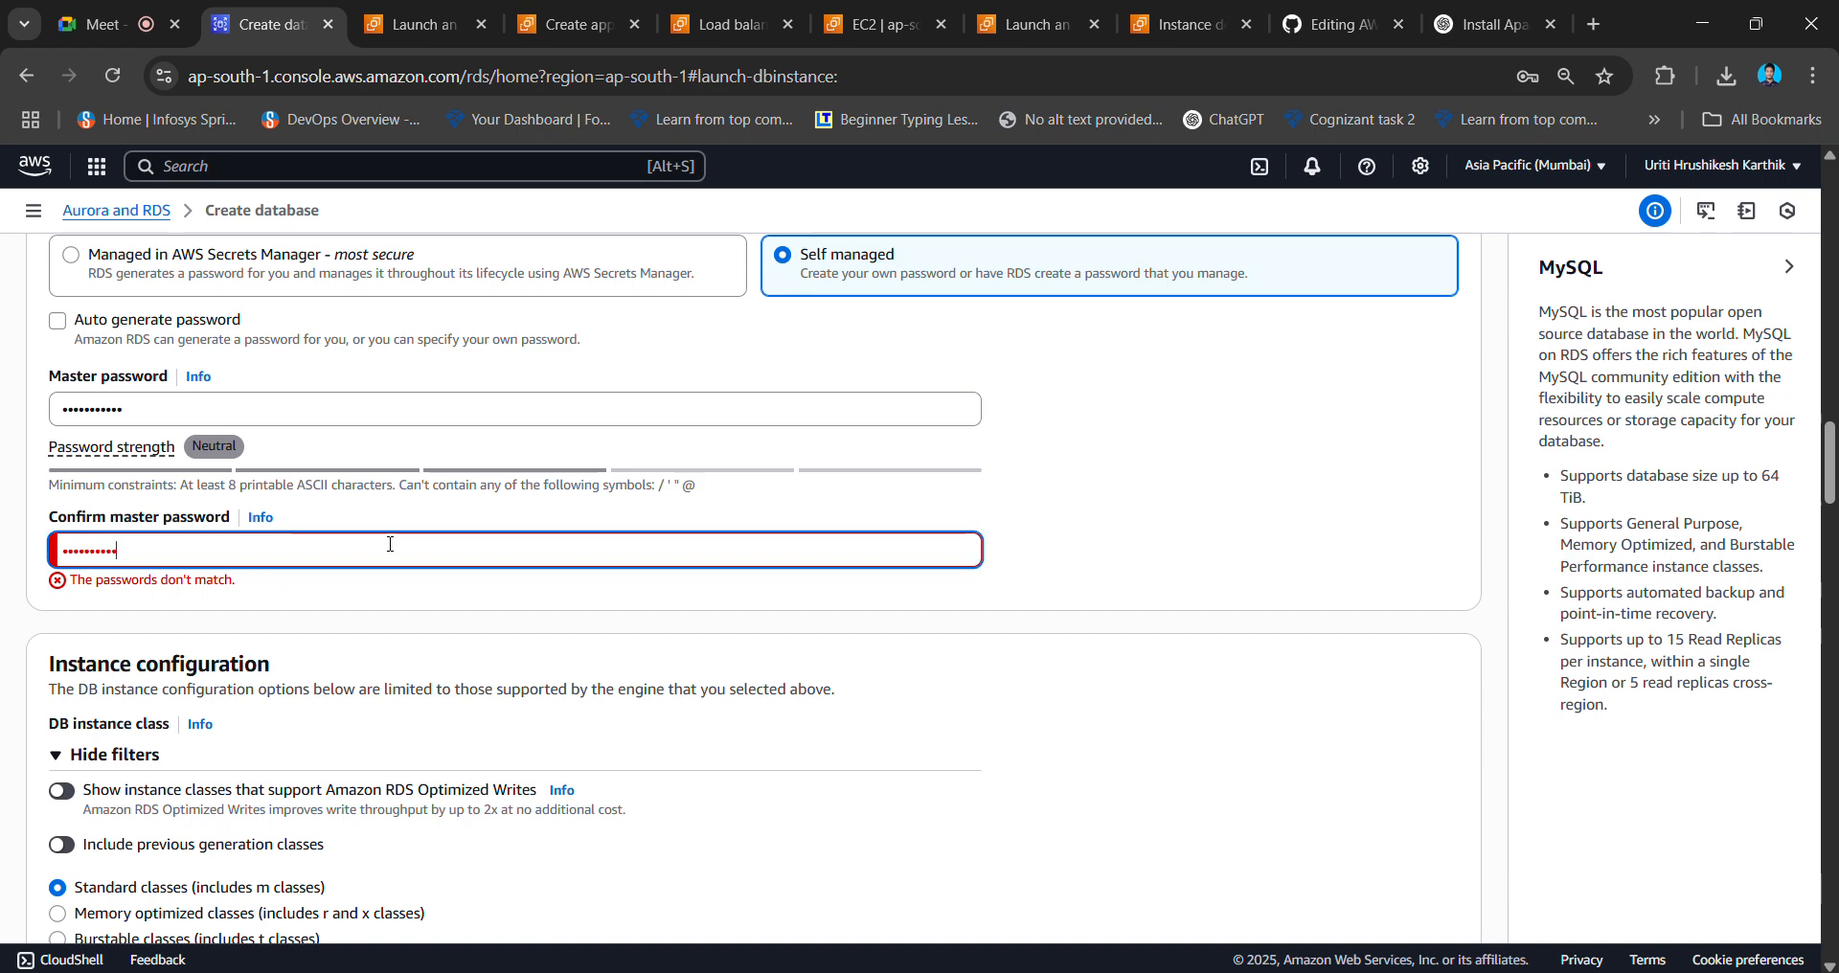
text(•)
scroll(632, 601, down, 5)
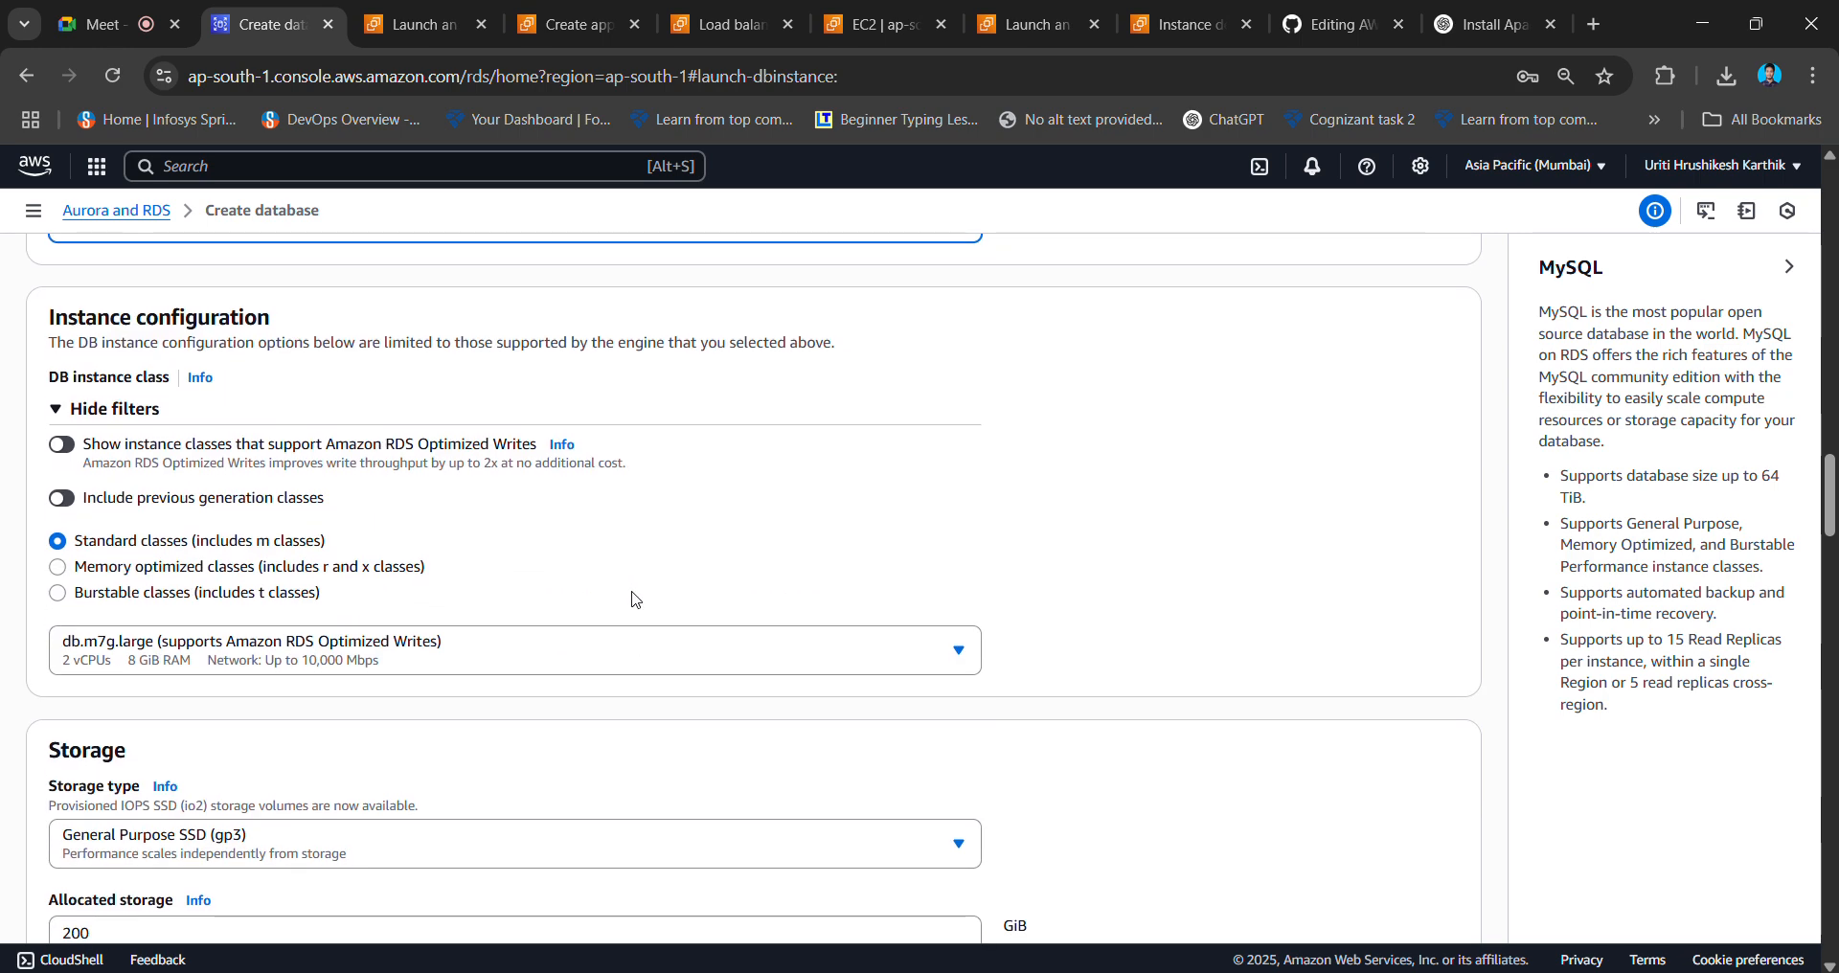
scroll(554, 638, down, 1)
scroll(553, 638, down, 2)
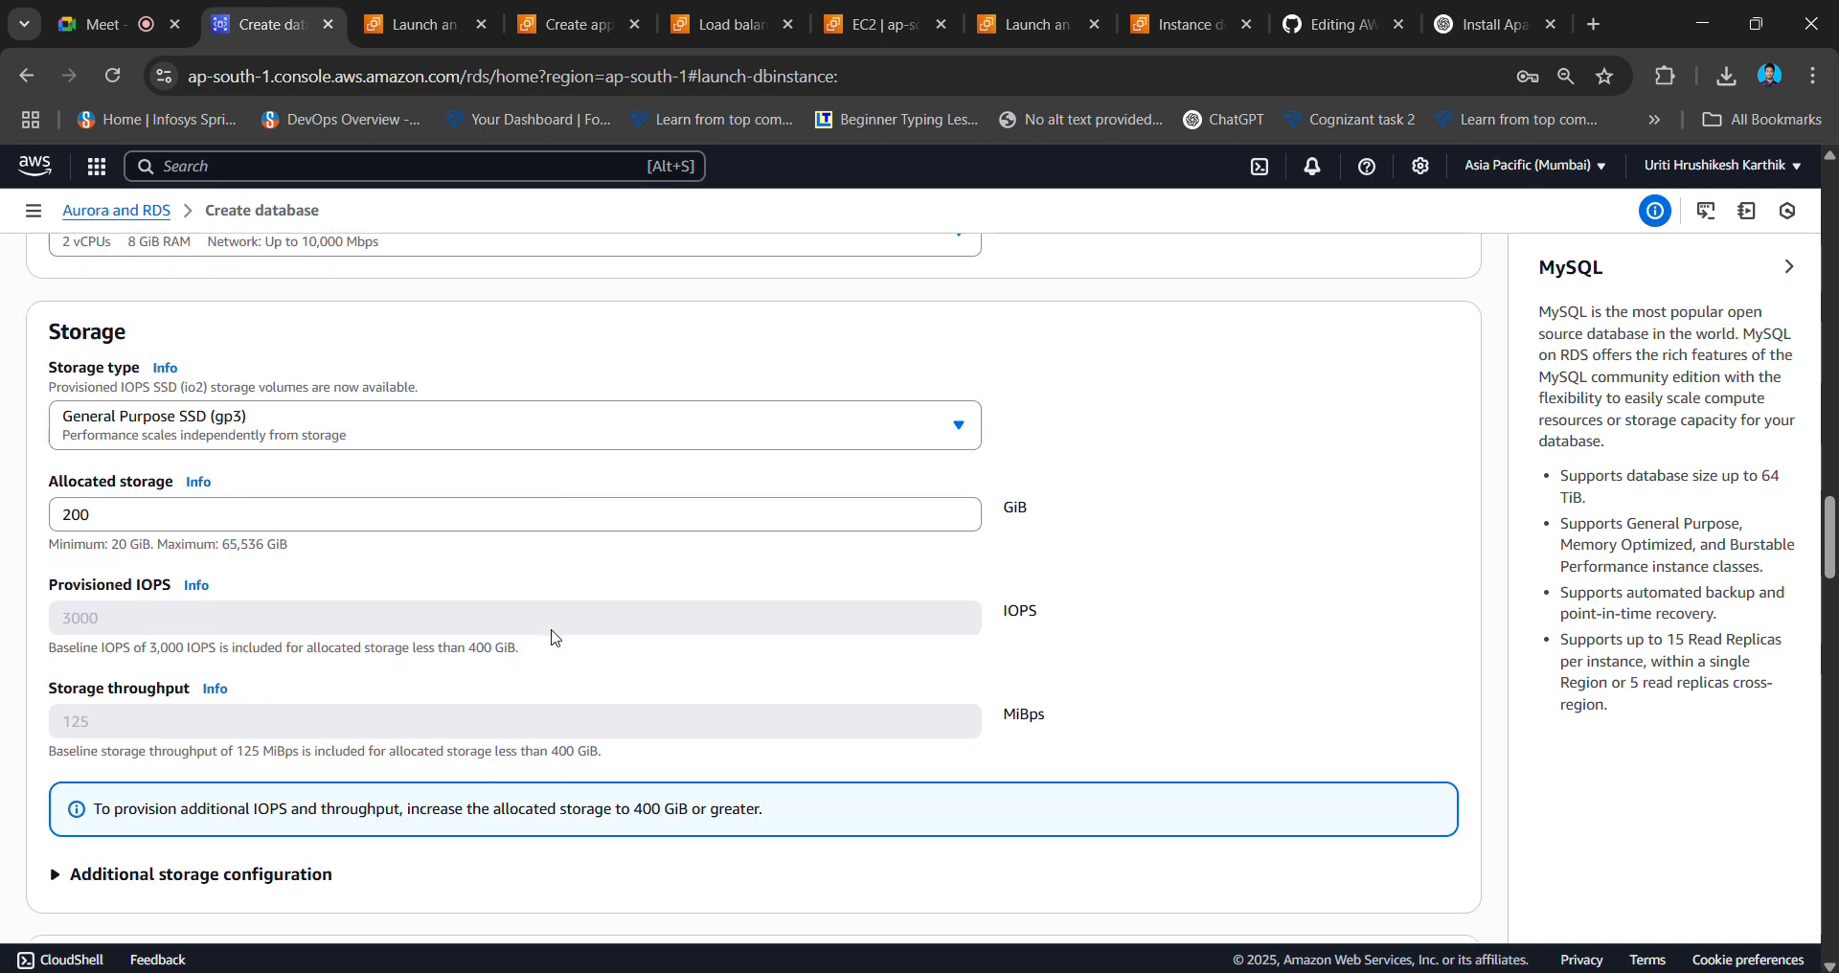
scroll(485, 590, down, 6)
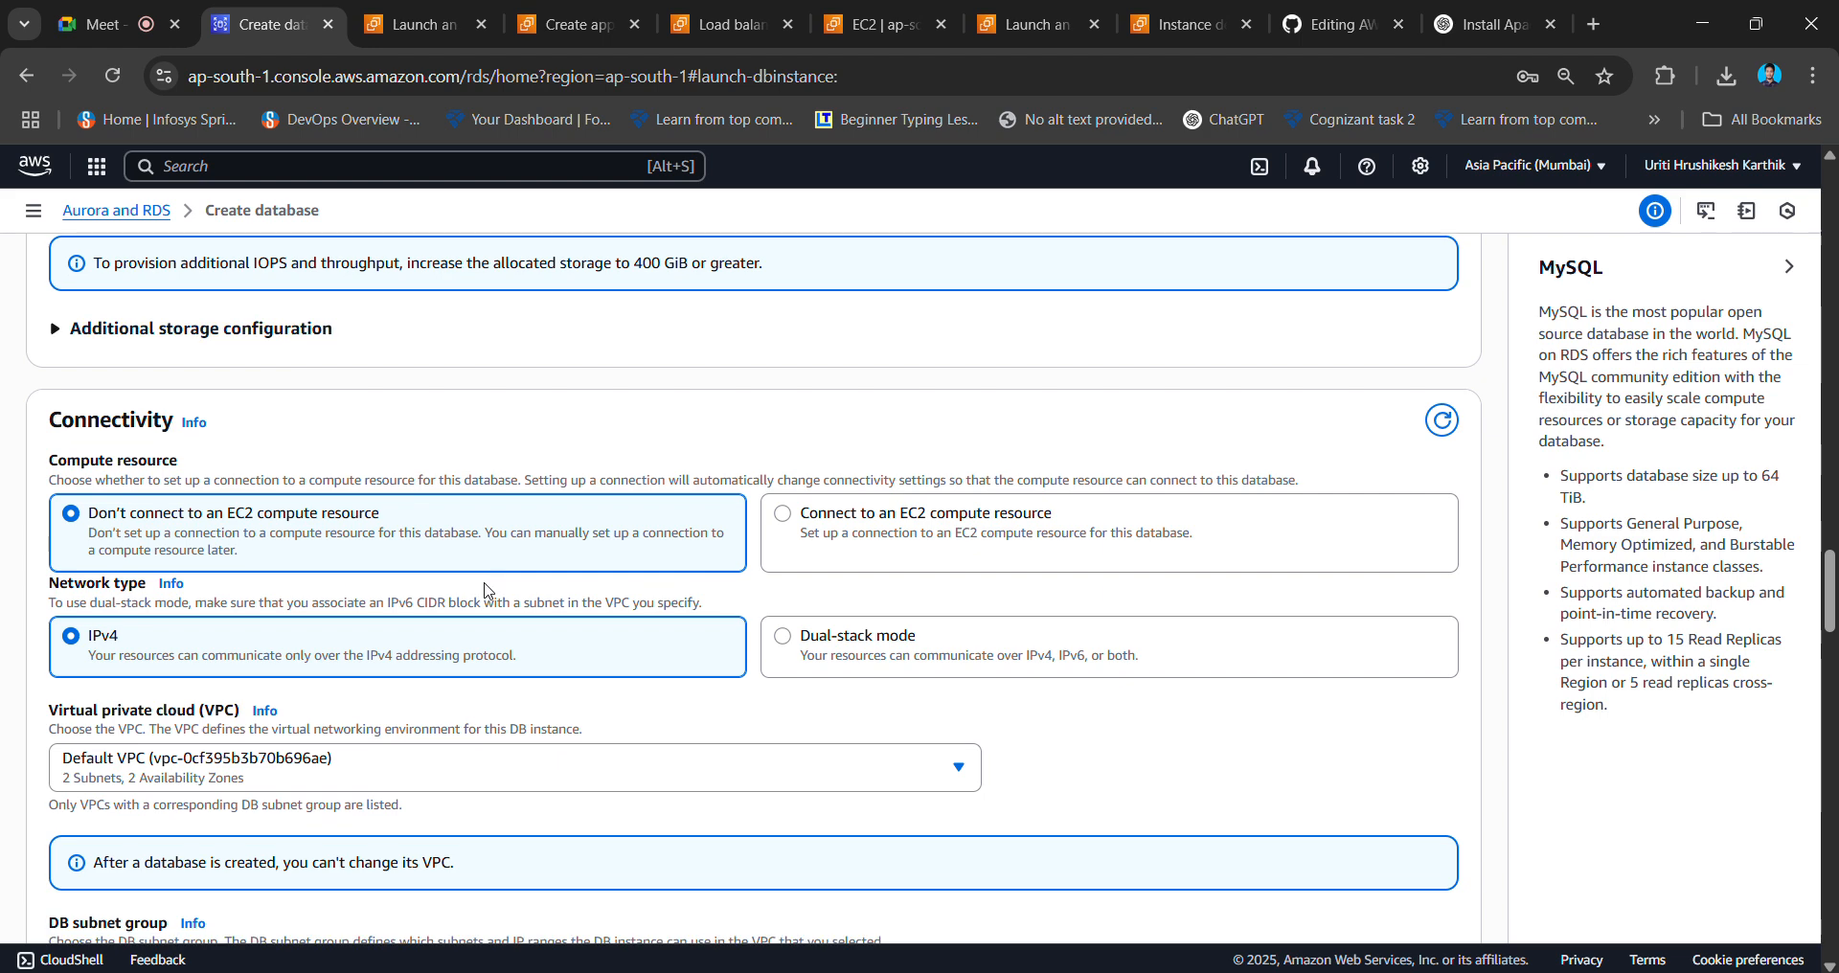
click(793, 525)
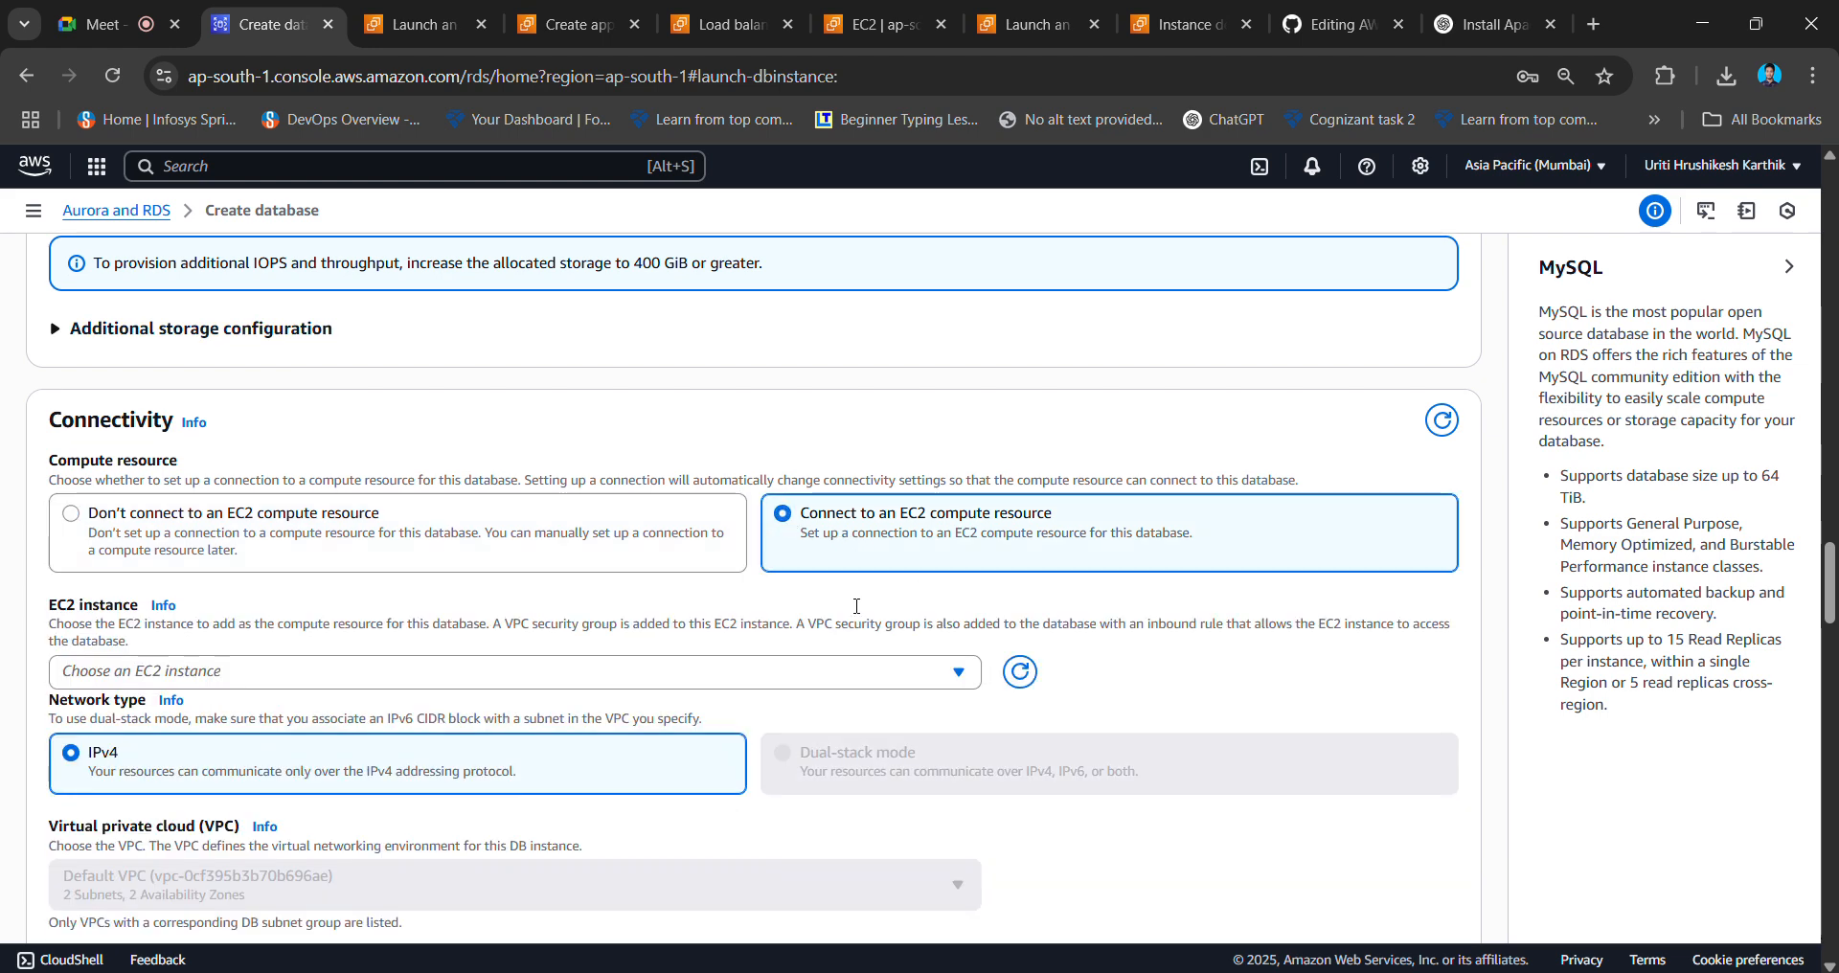
click(644, 674)
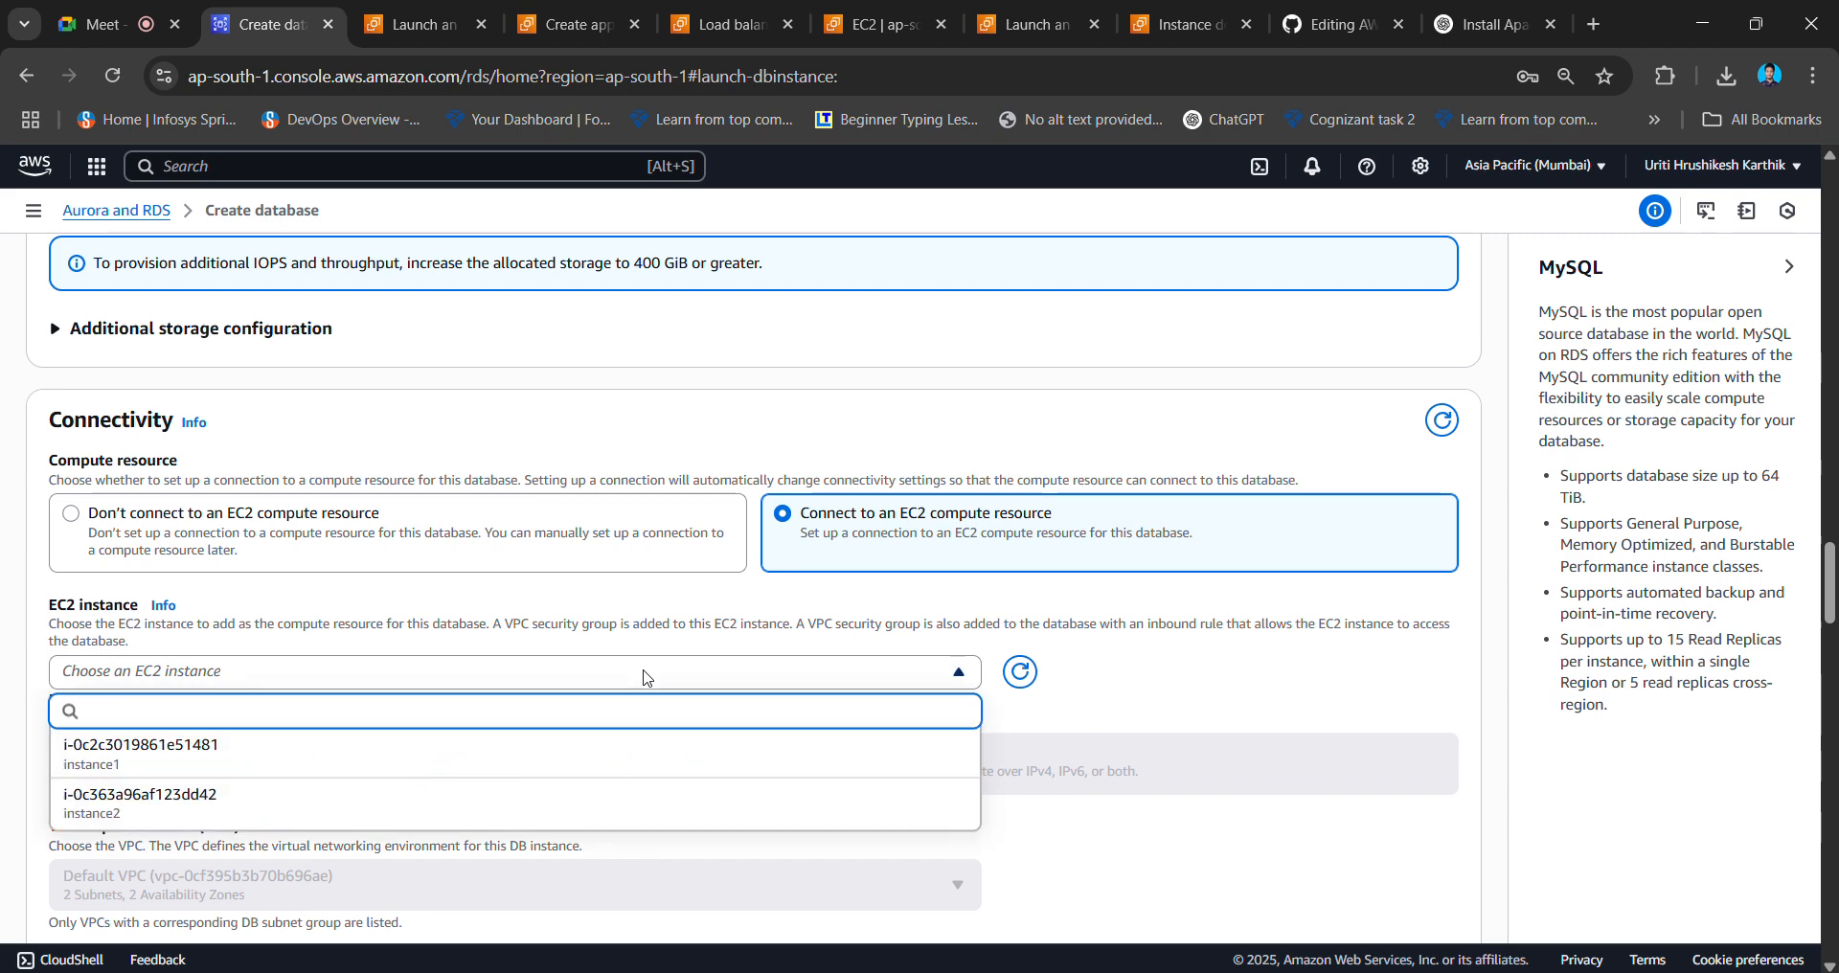
click(497, 757)
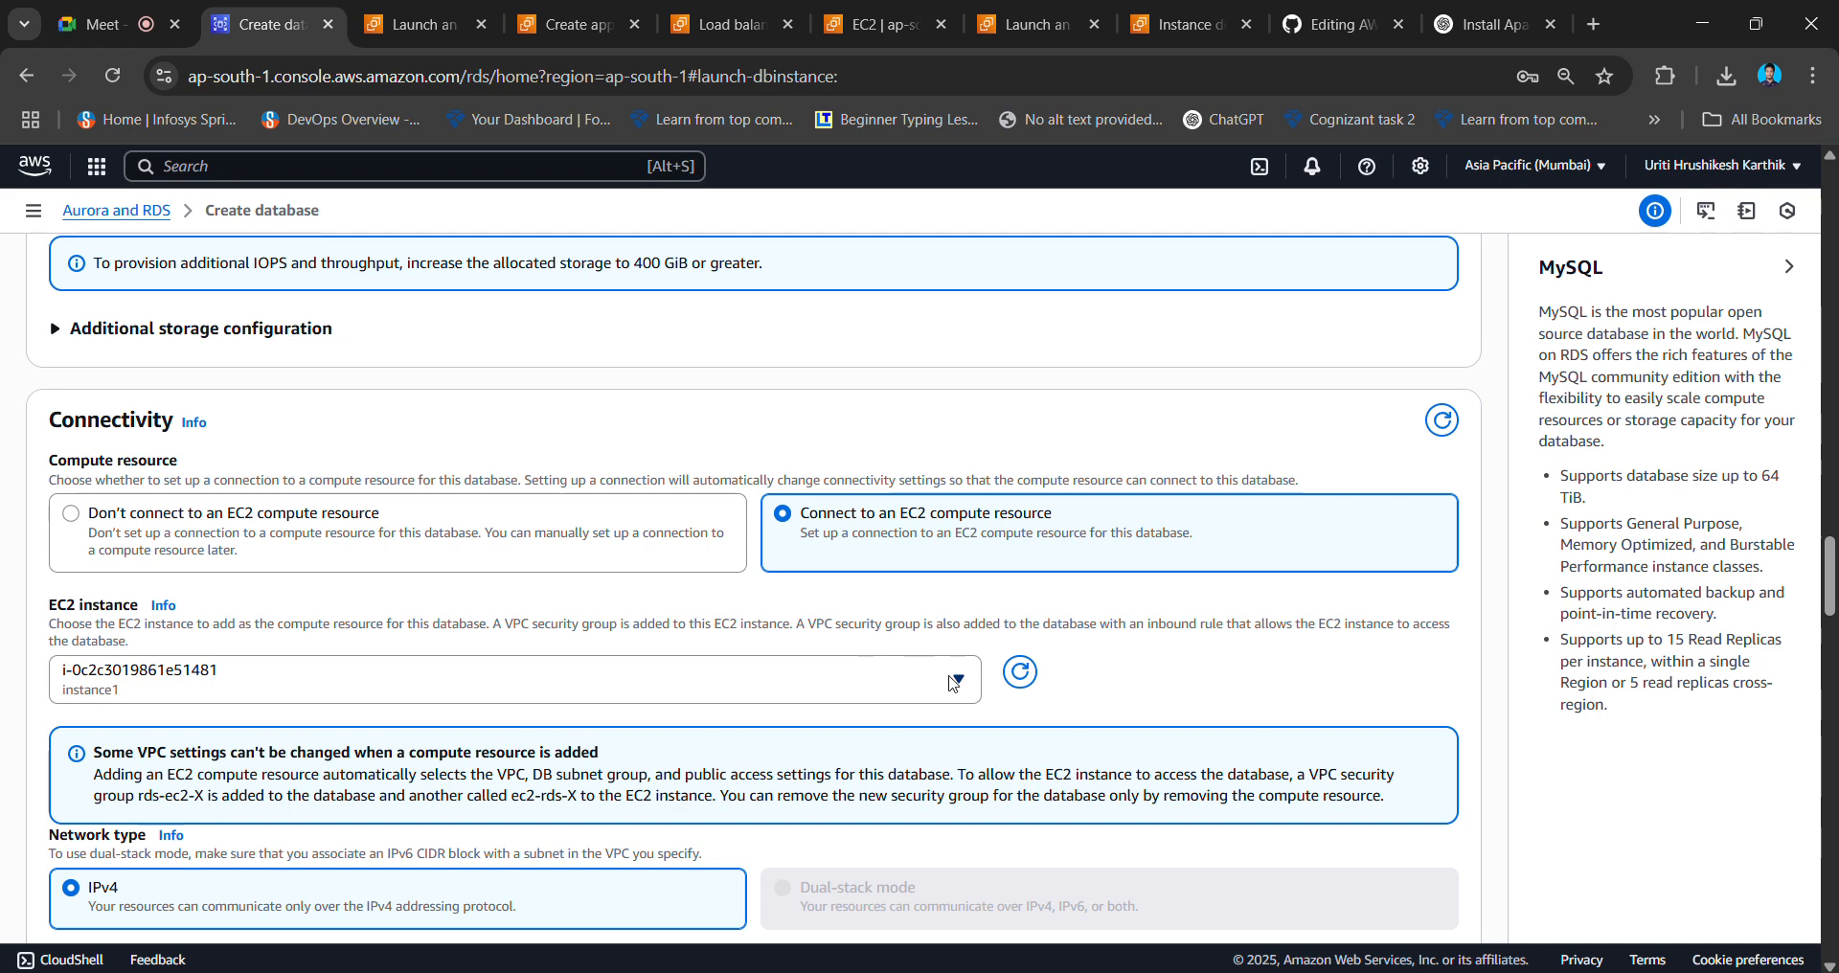
scroll(953, 682, up, 6)
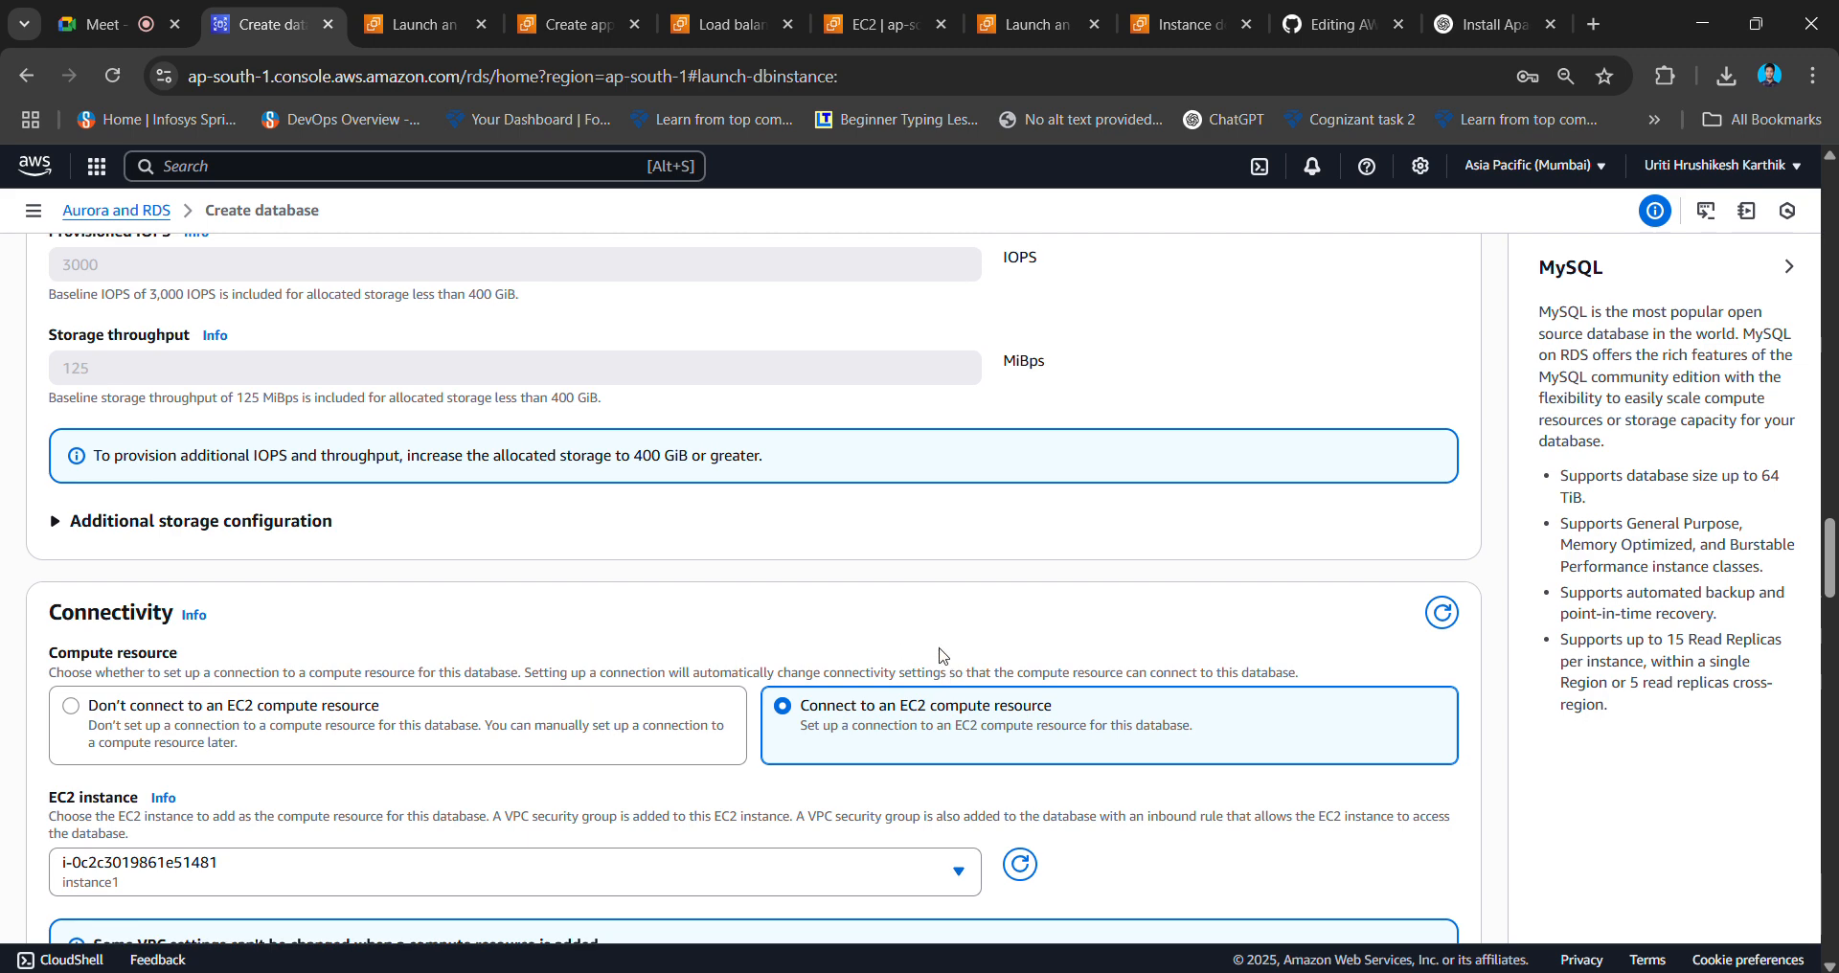
scroll(943, 657, up, 13)
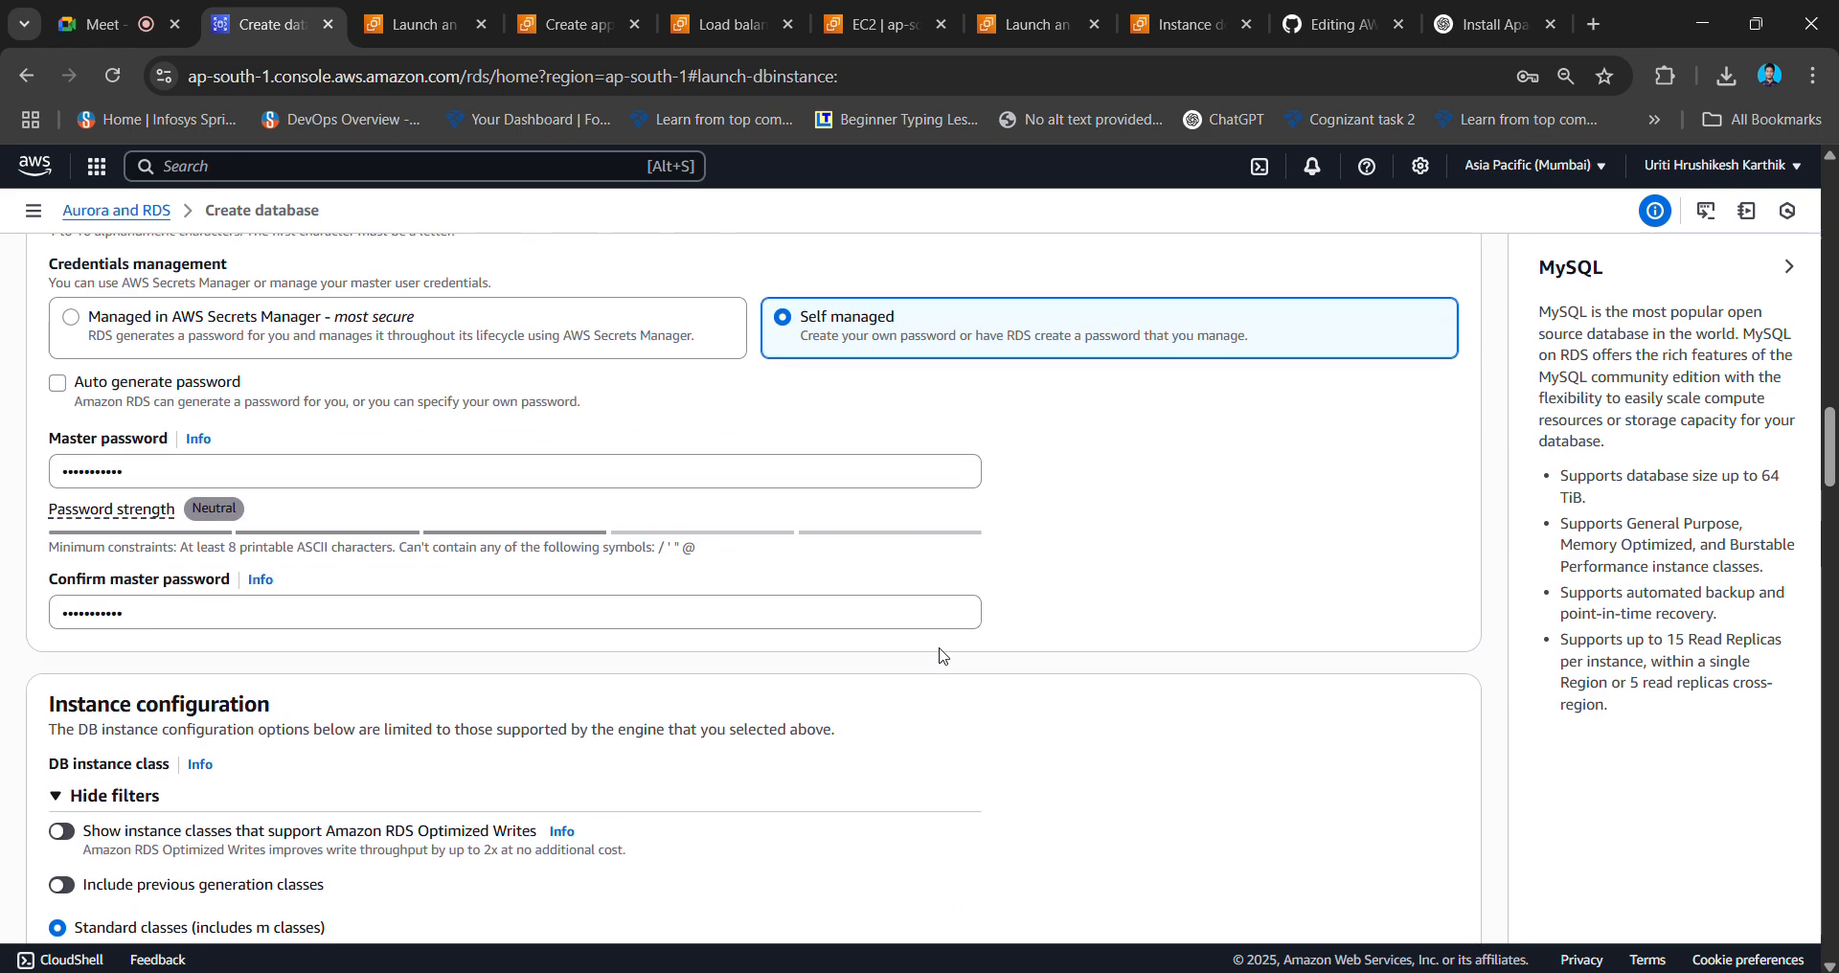
scroll(944, 656, up, 4)
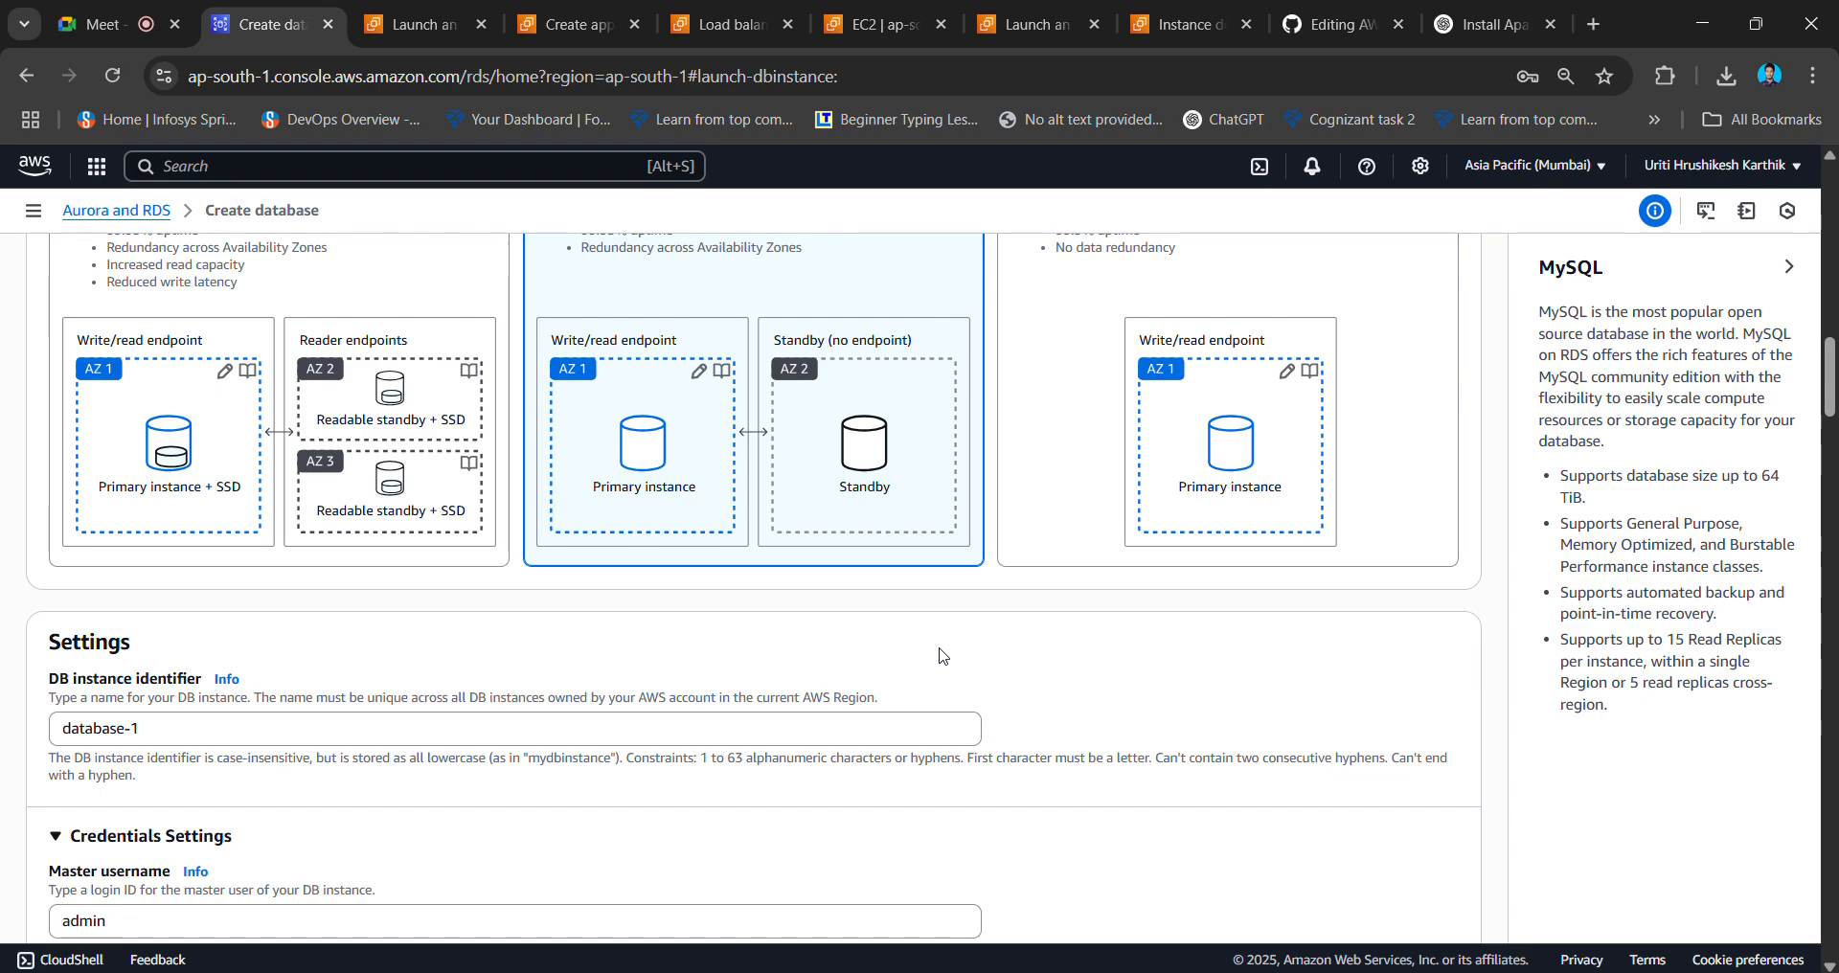
scroll(970, 582, up, 3)
scroll(969, 581, up, 8)
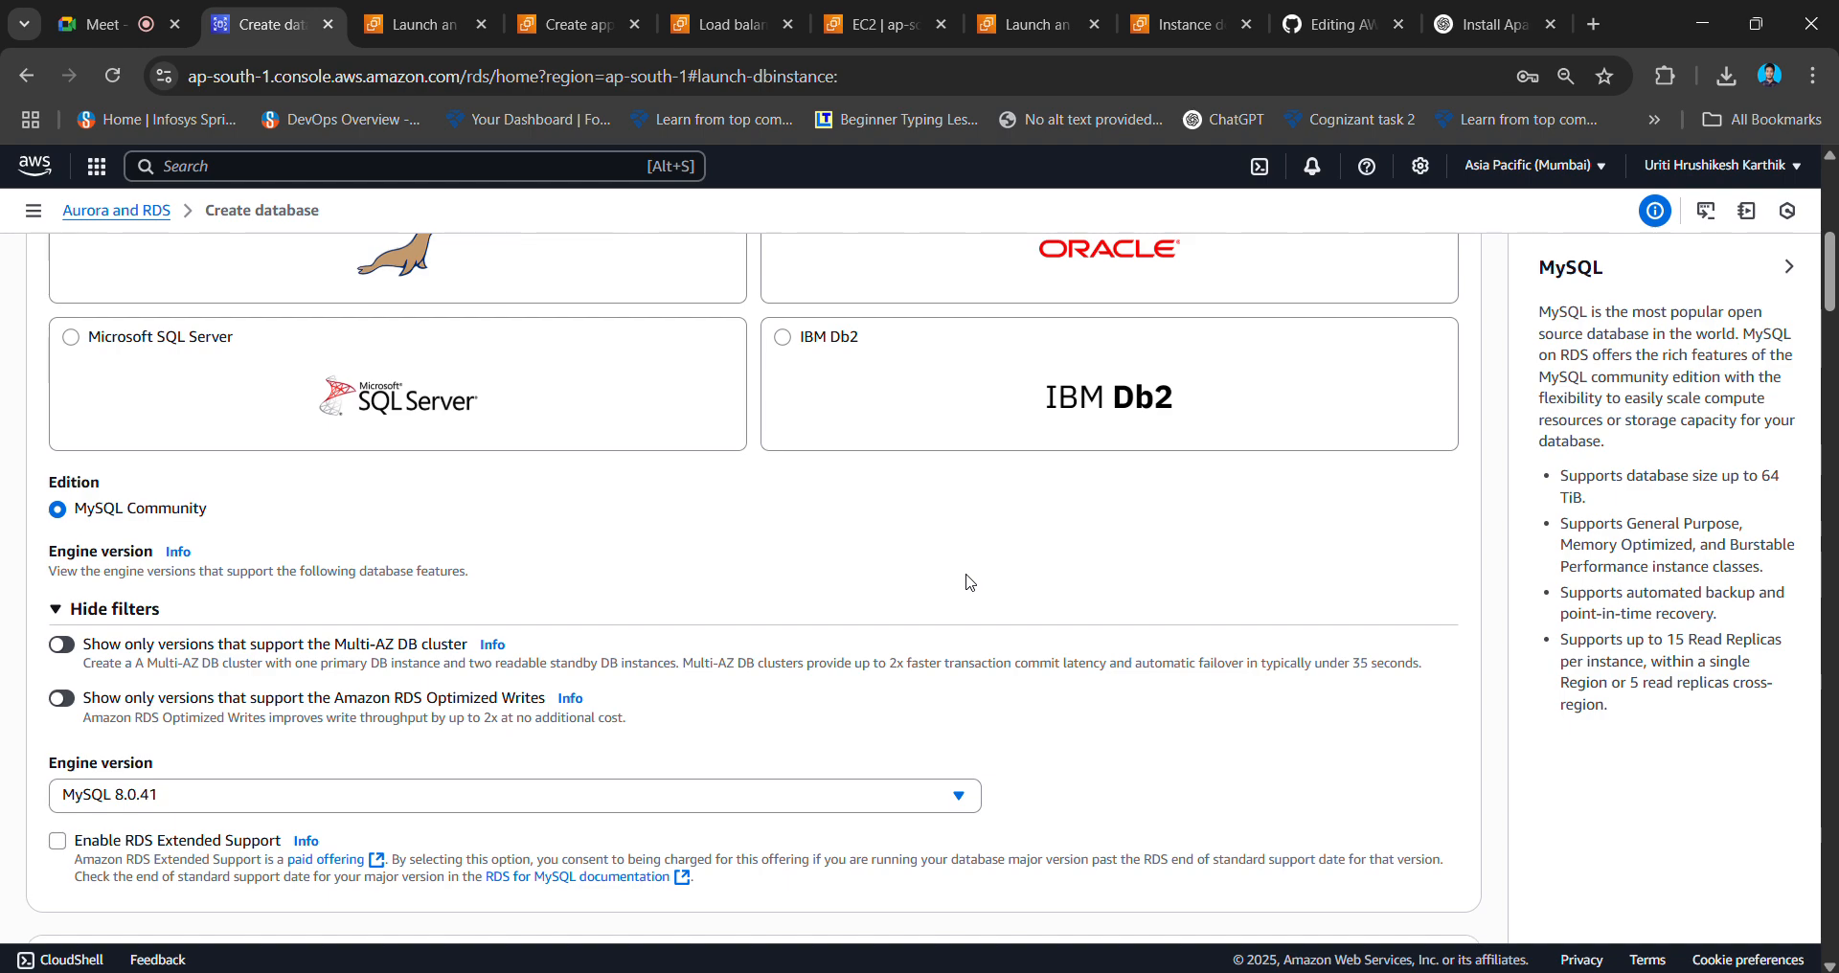
scroll(970, 582, up, 2)
scroll(969, 581, down, 6)
scroll(970, 581, down, 12)
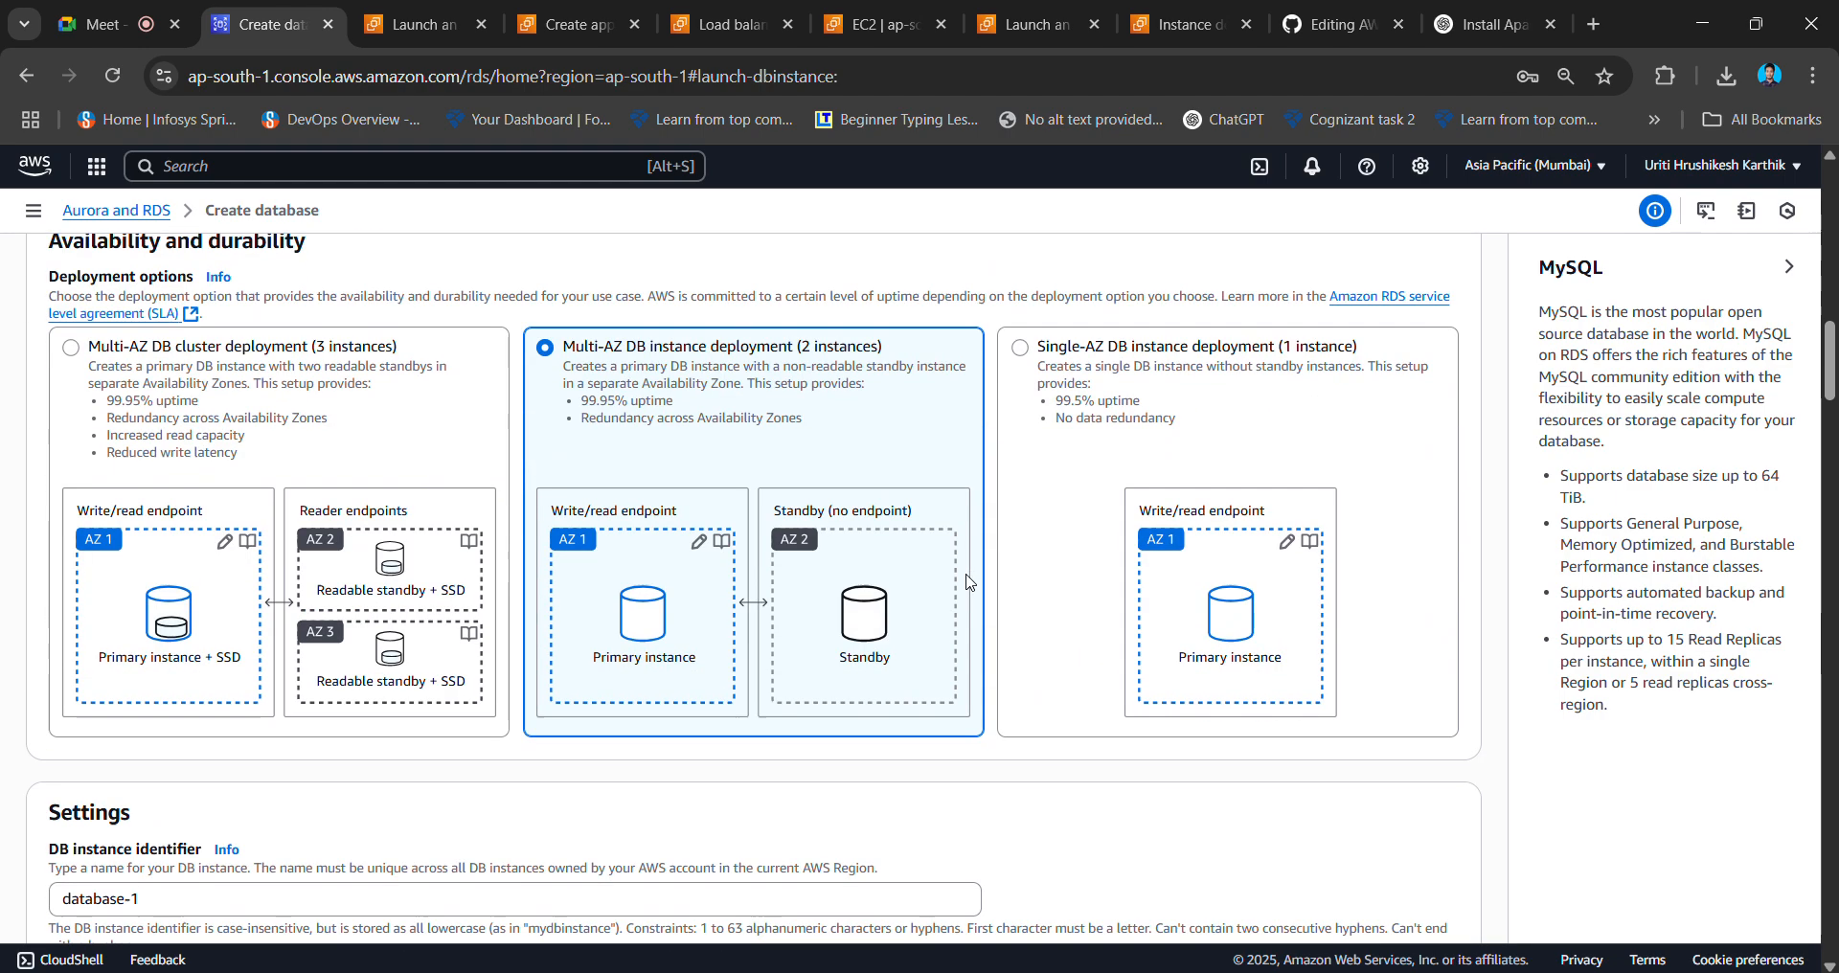
scroll(970, 582, down, 6)
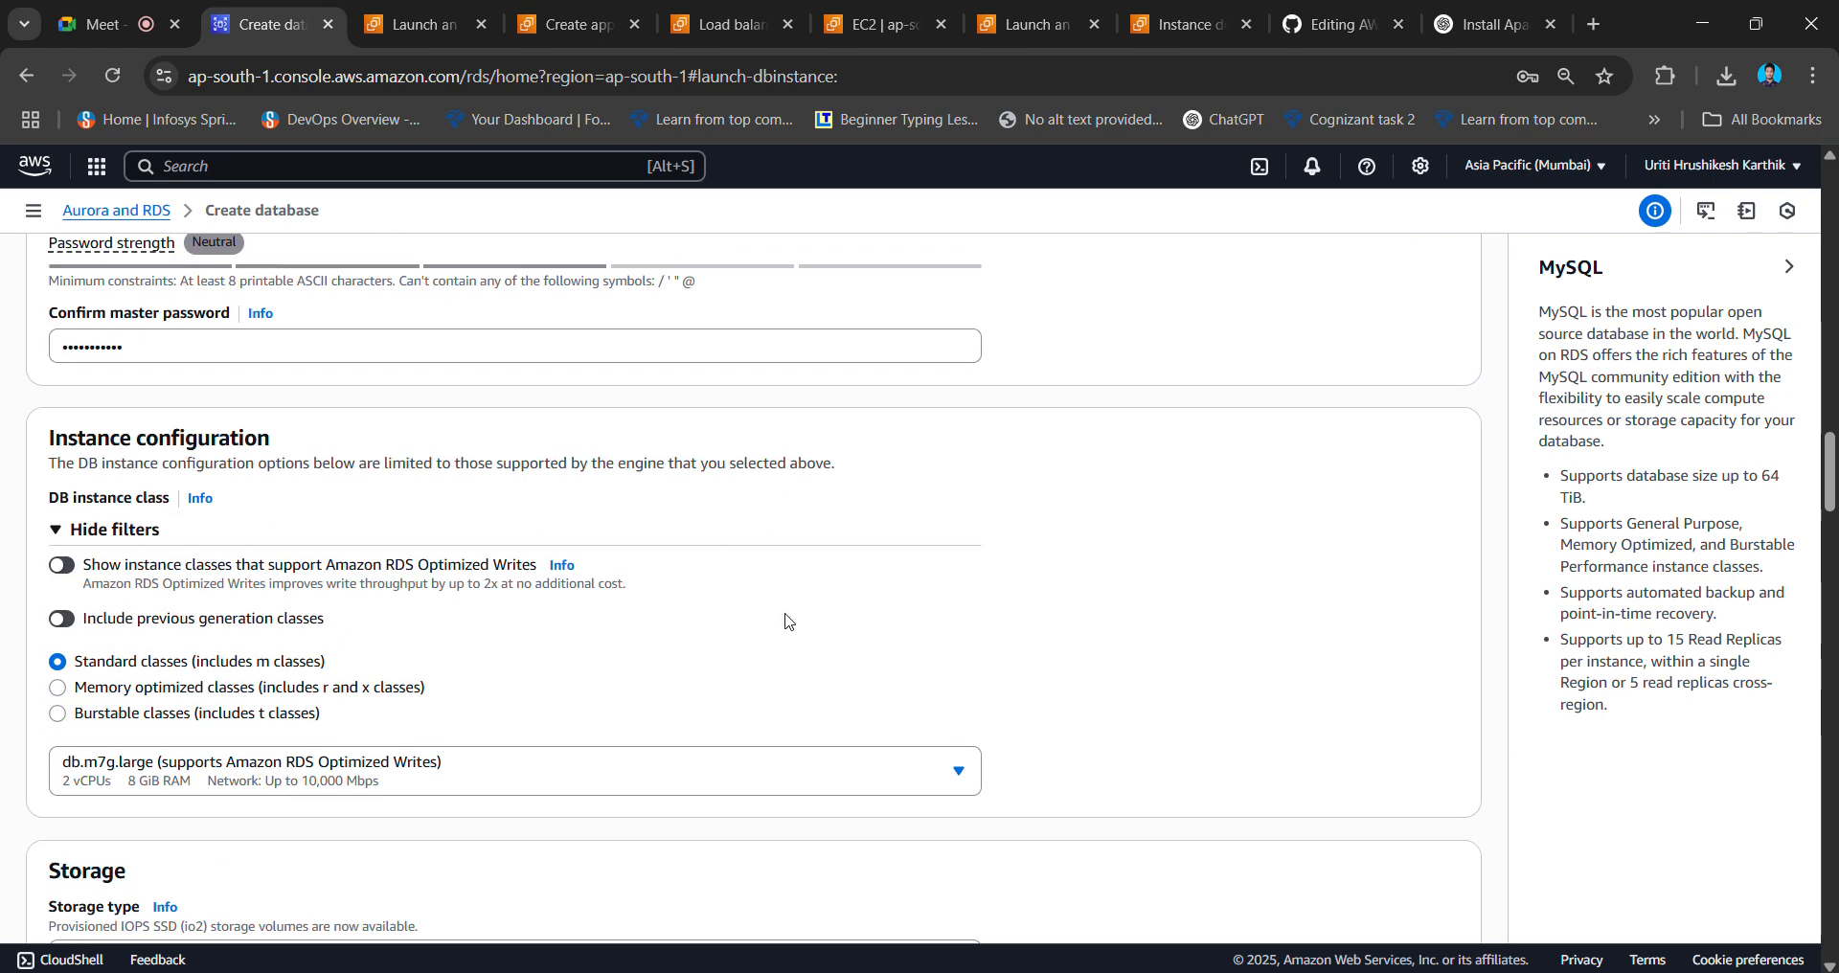
scroll(484, 649, down, 6)
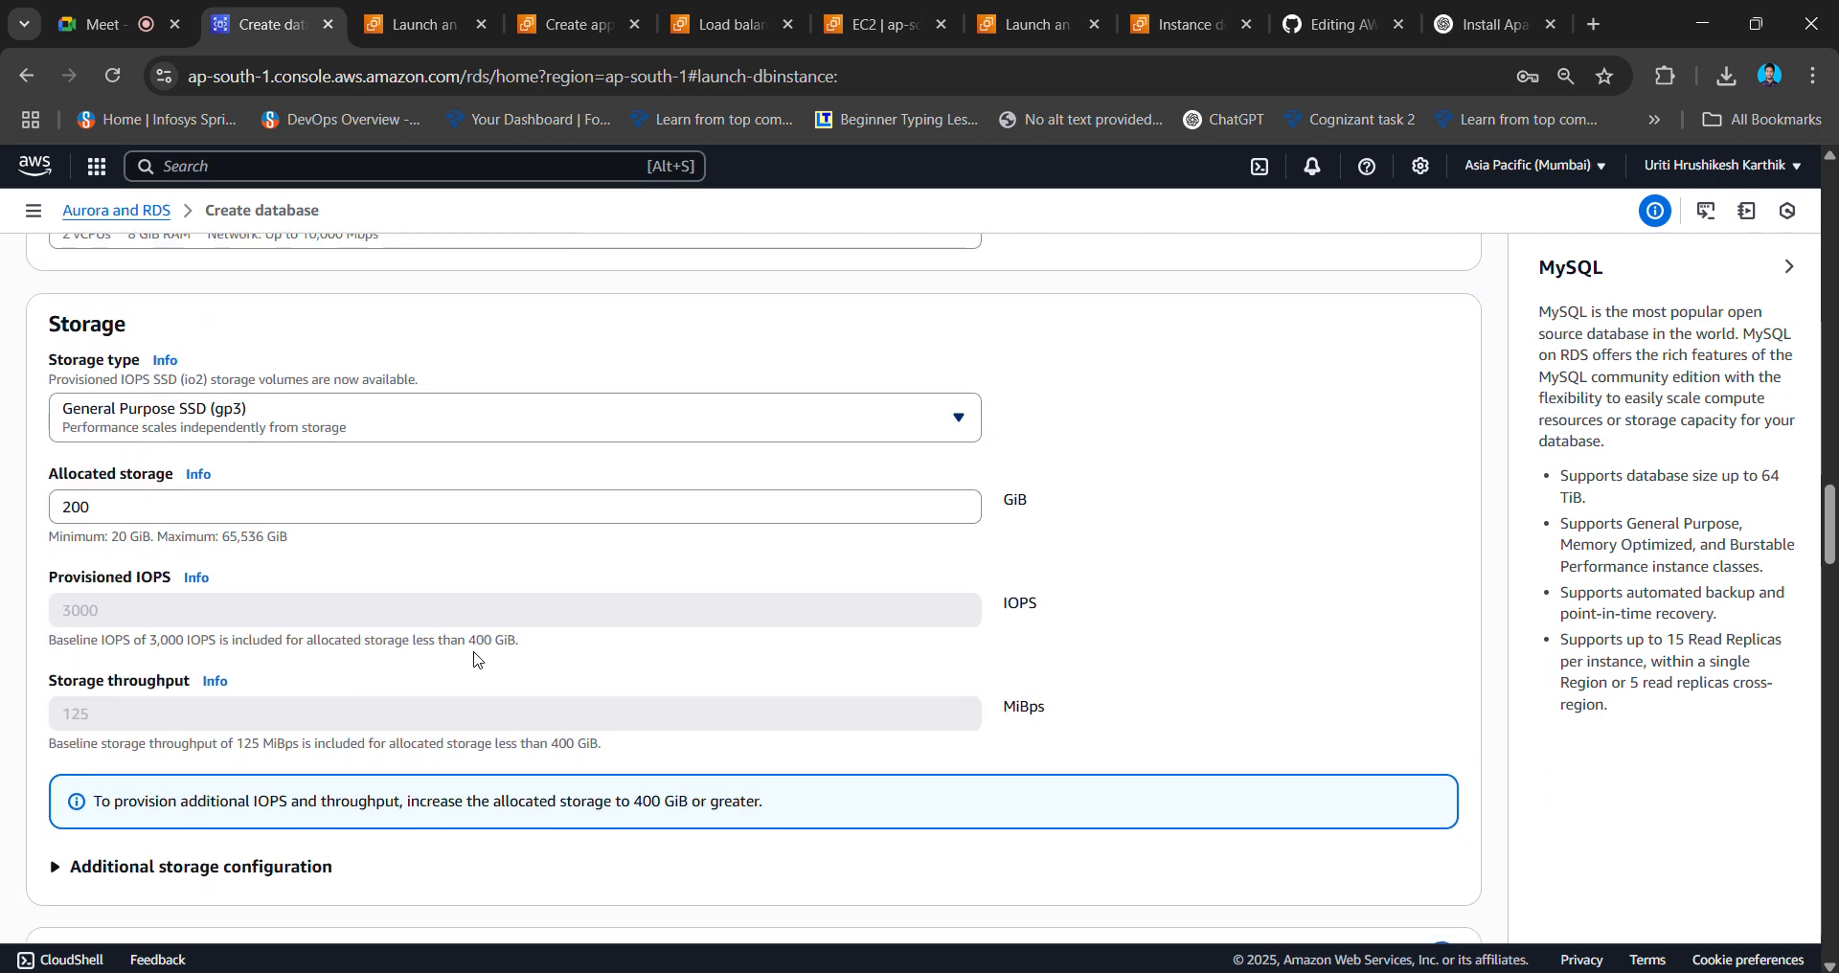
scroll(476, 659, down, 5)
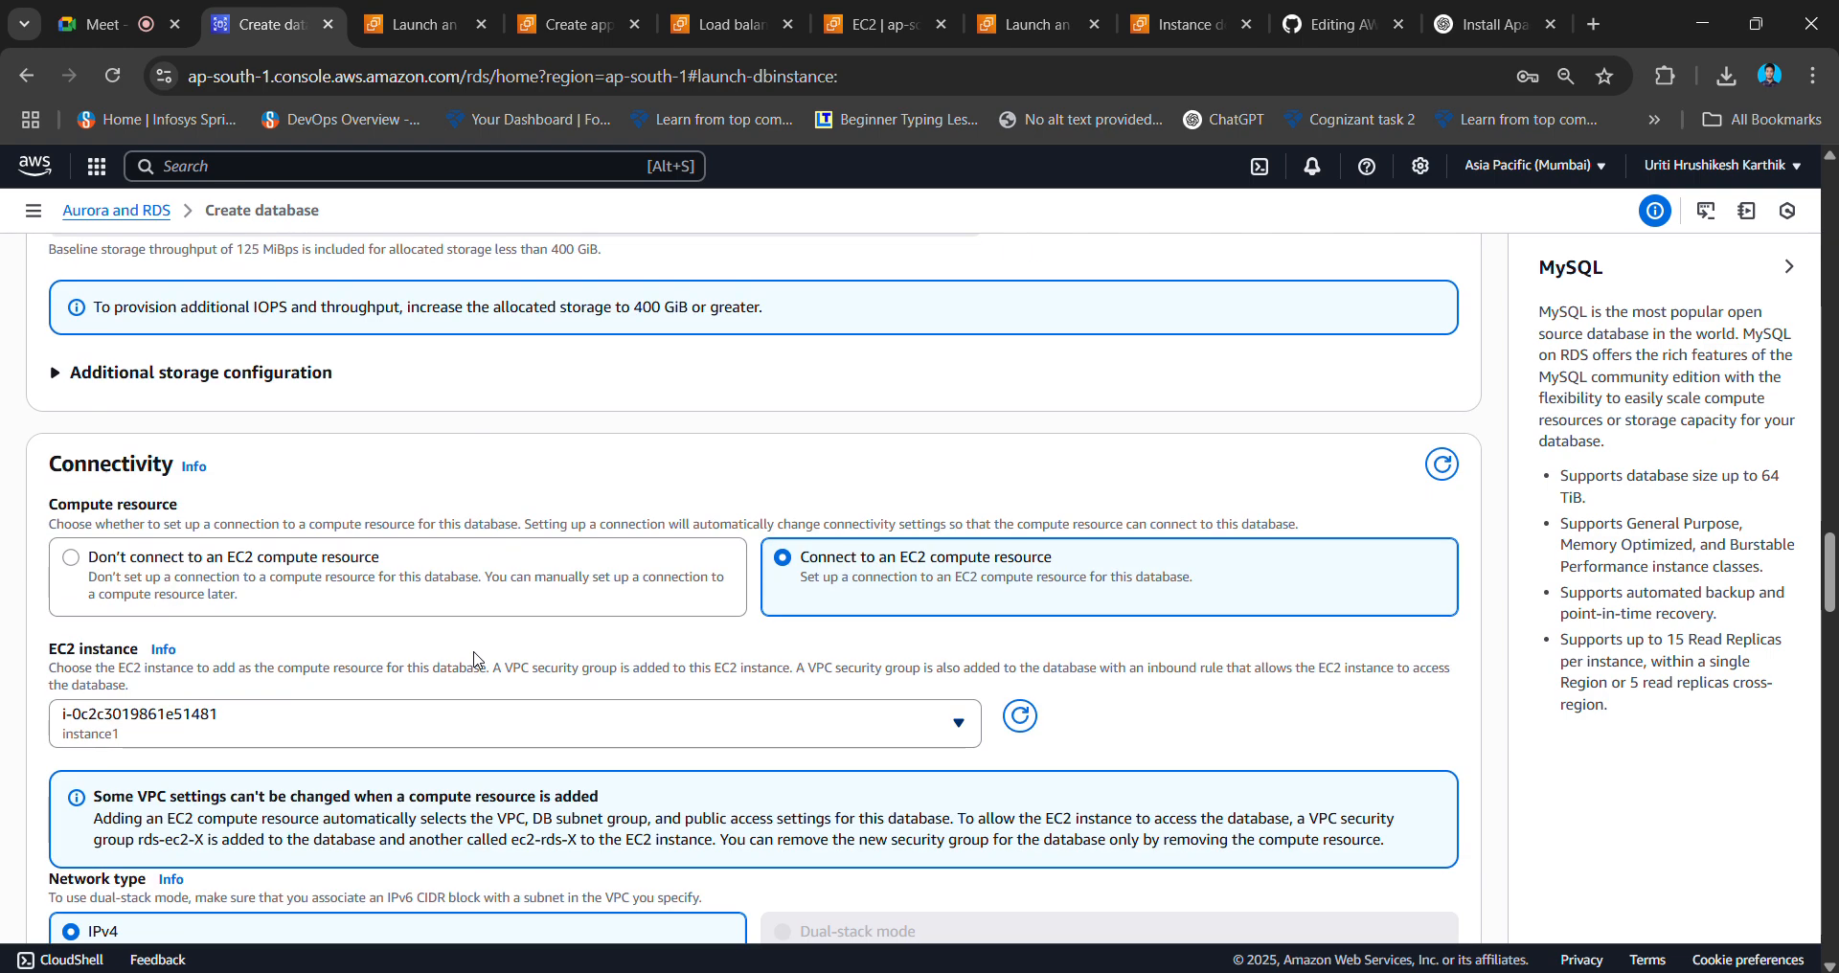
scroll(477, 659, down, 2)
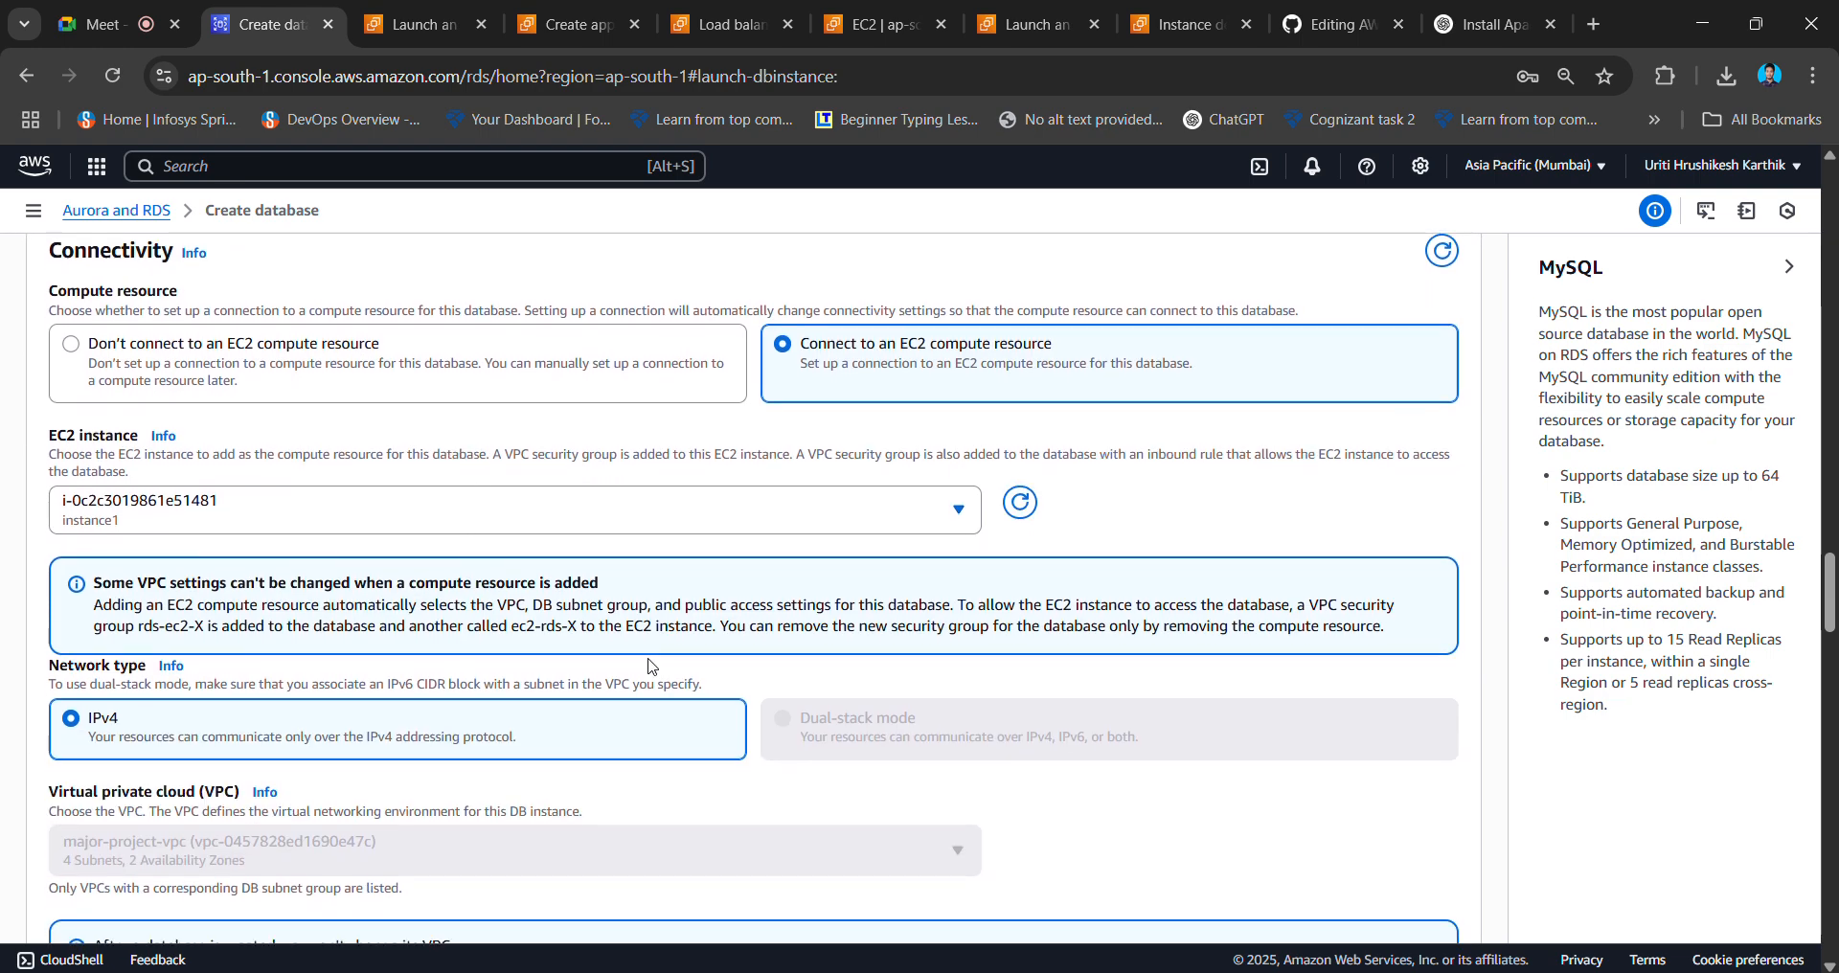
scroll(586, 661, down, 2)
scroll(721, 668, down, 2)
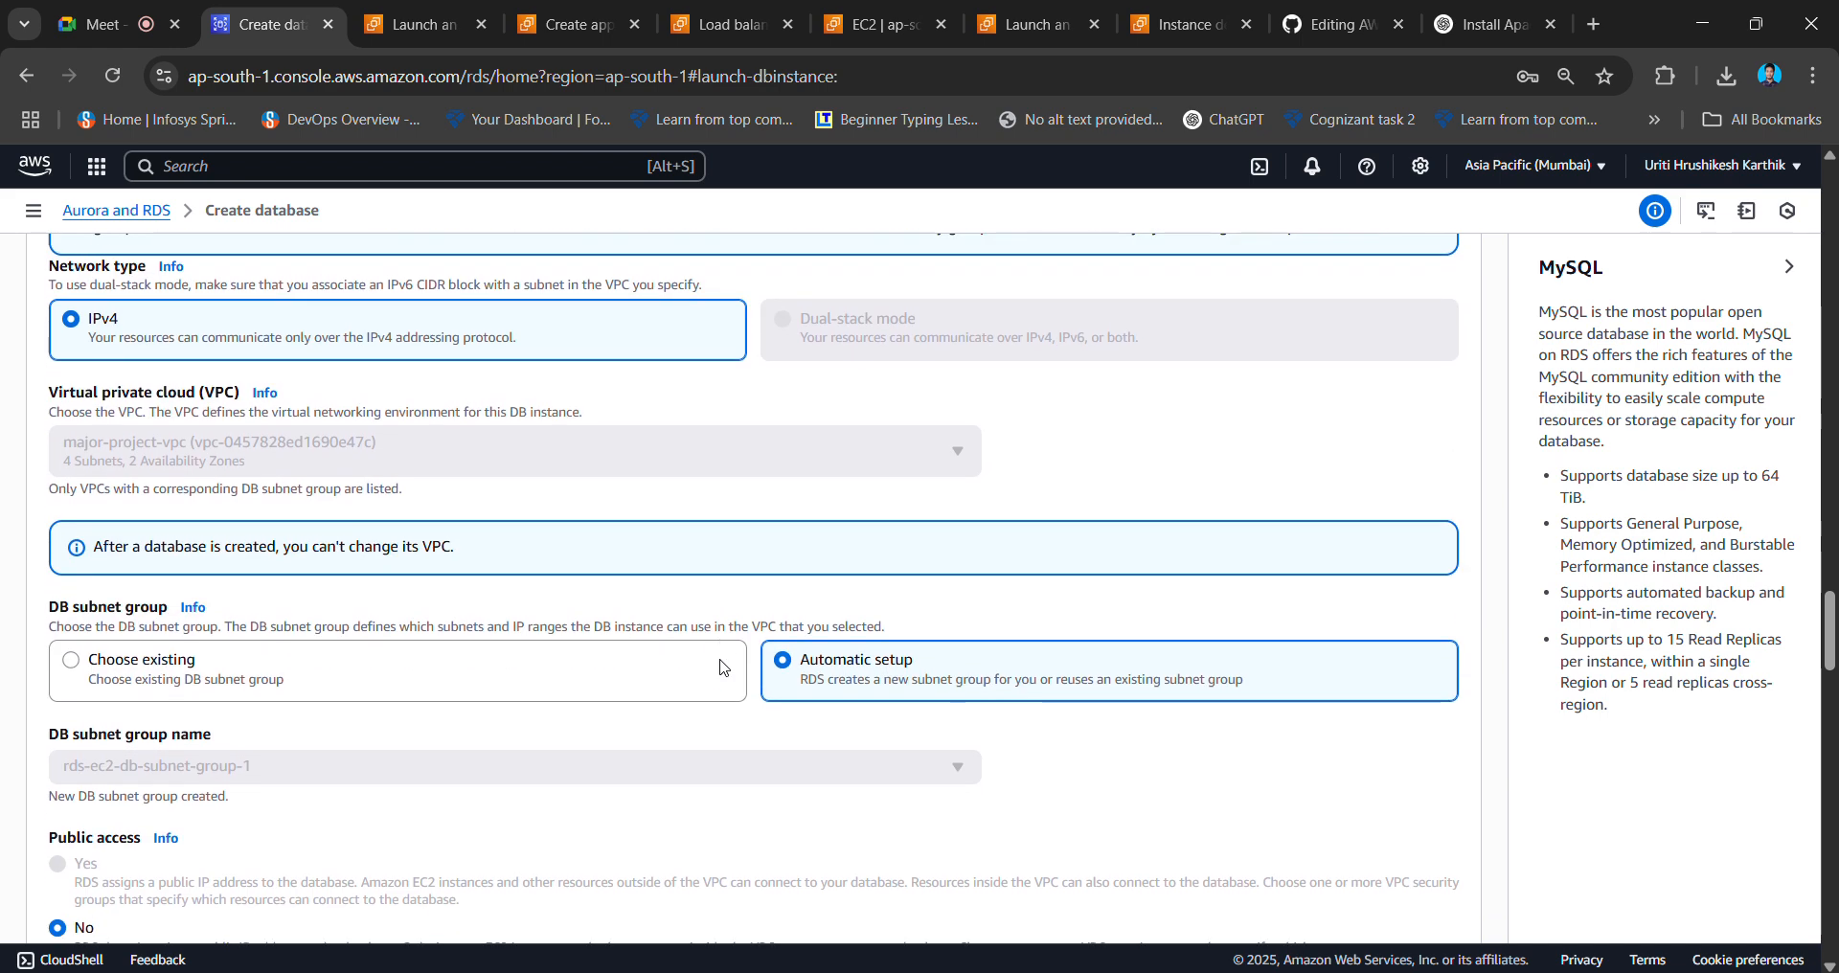
scroll(723, 668, down, 2)
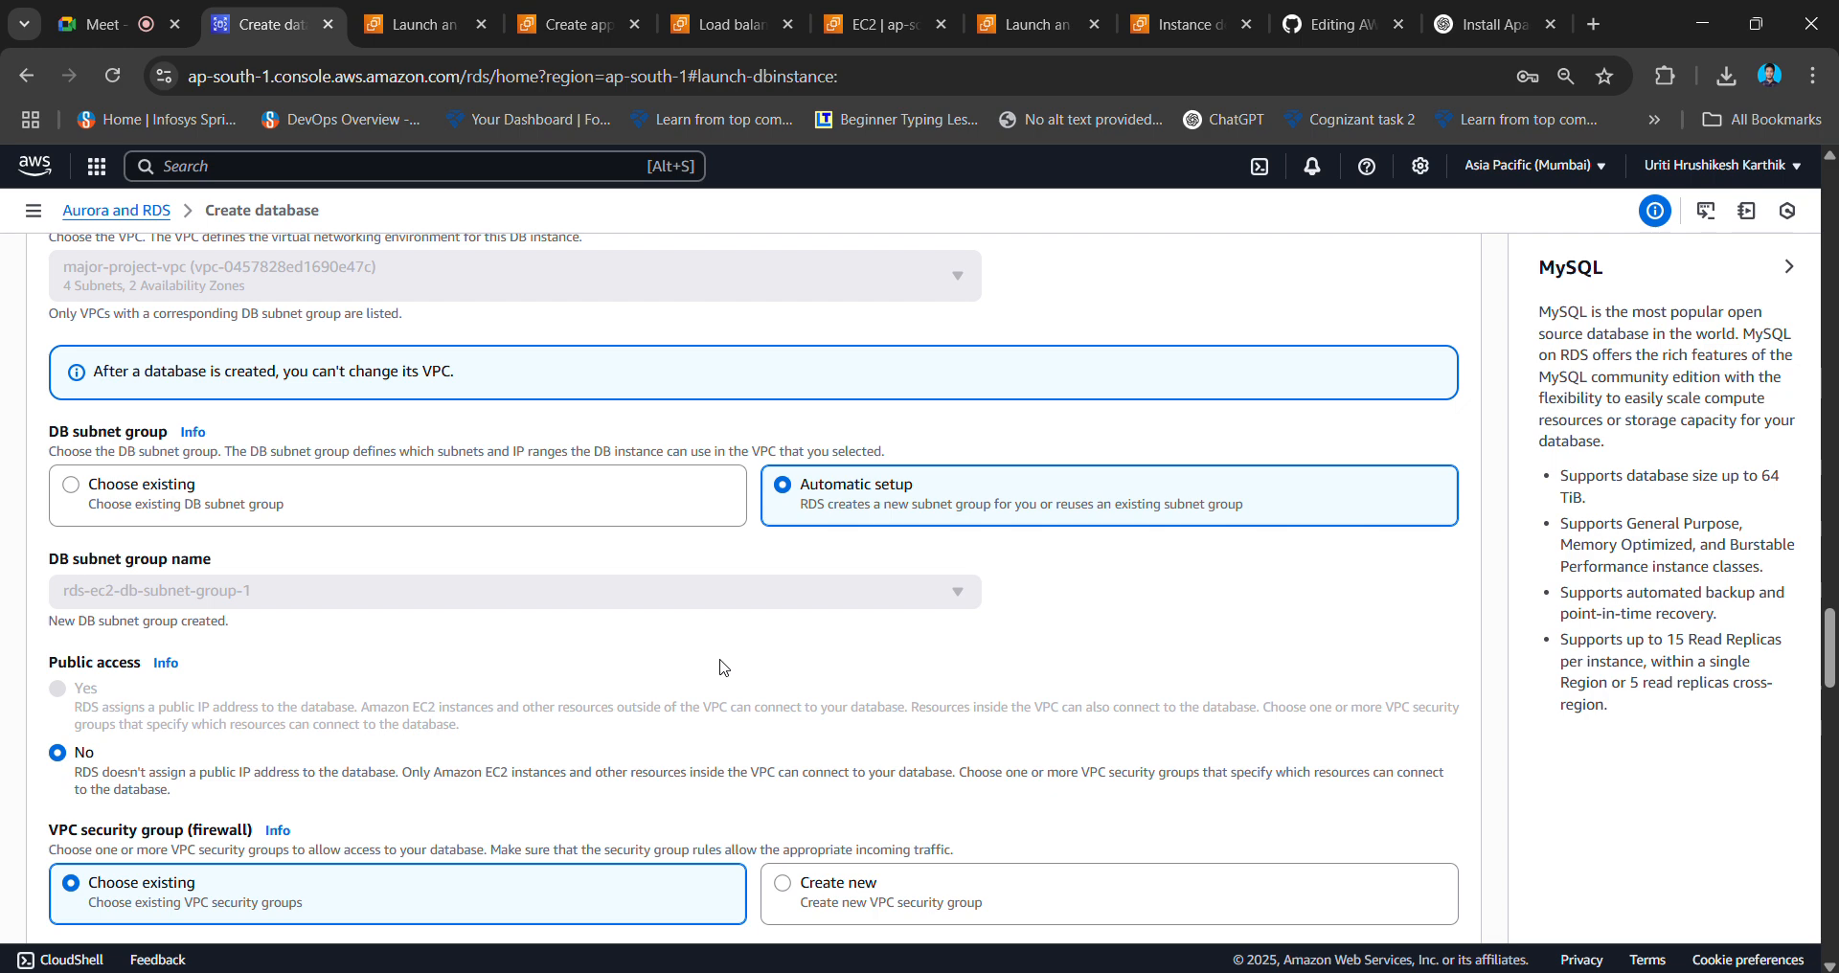
scroll(720, 668, down, 2)
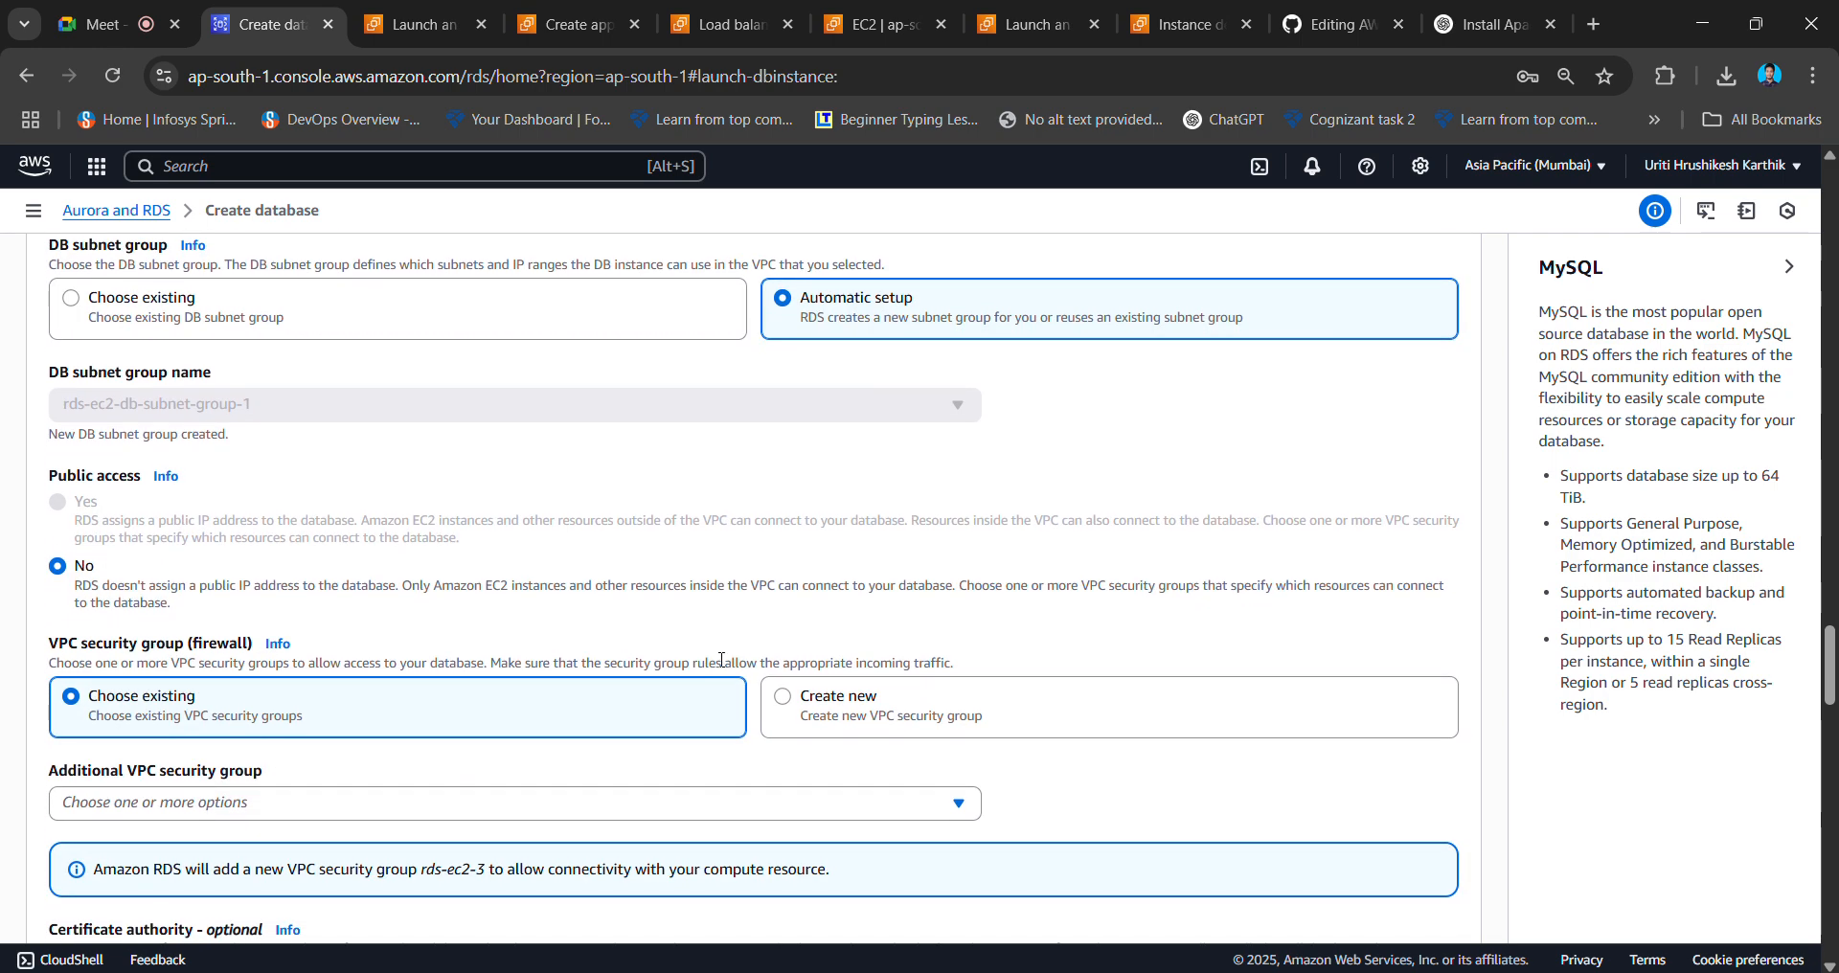
- Add launch-wizard-14 as an additional VPC security group
scroll(640, 735, down, 1)
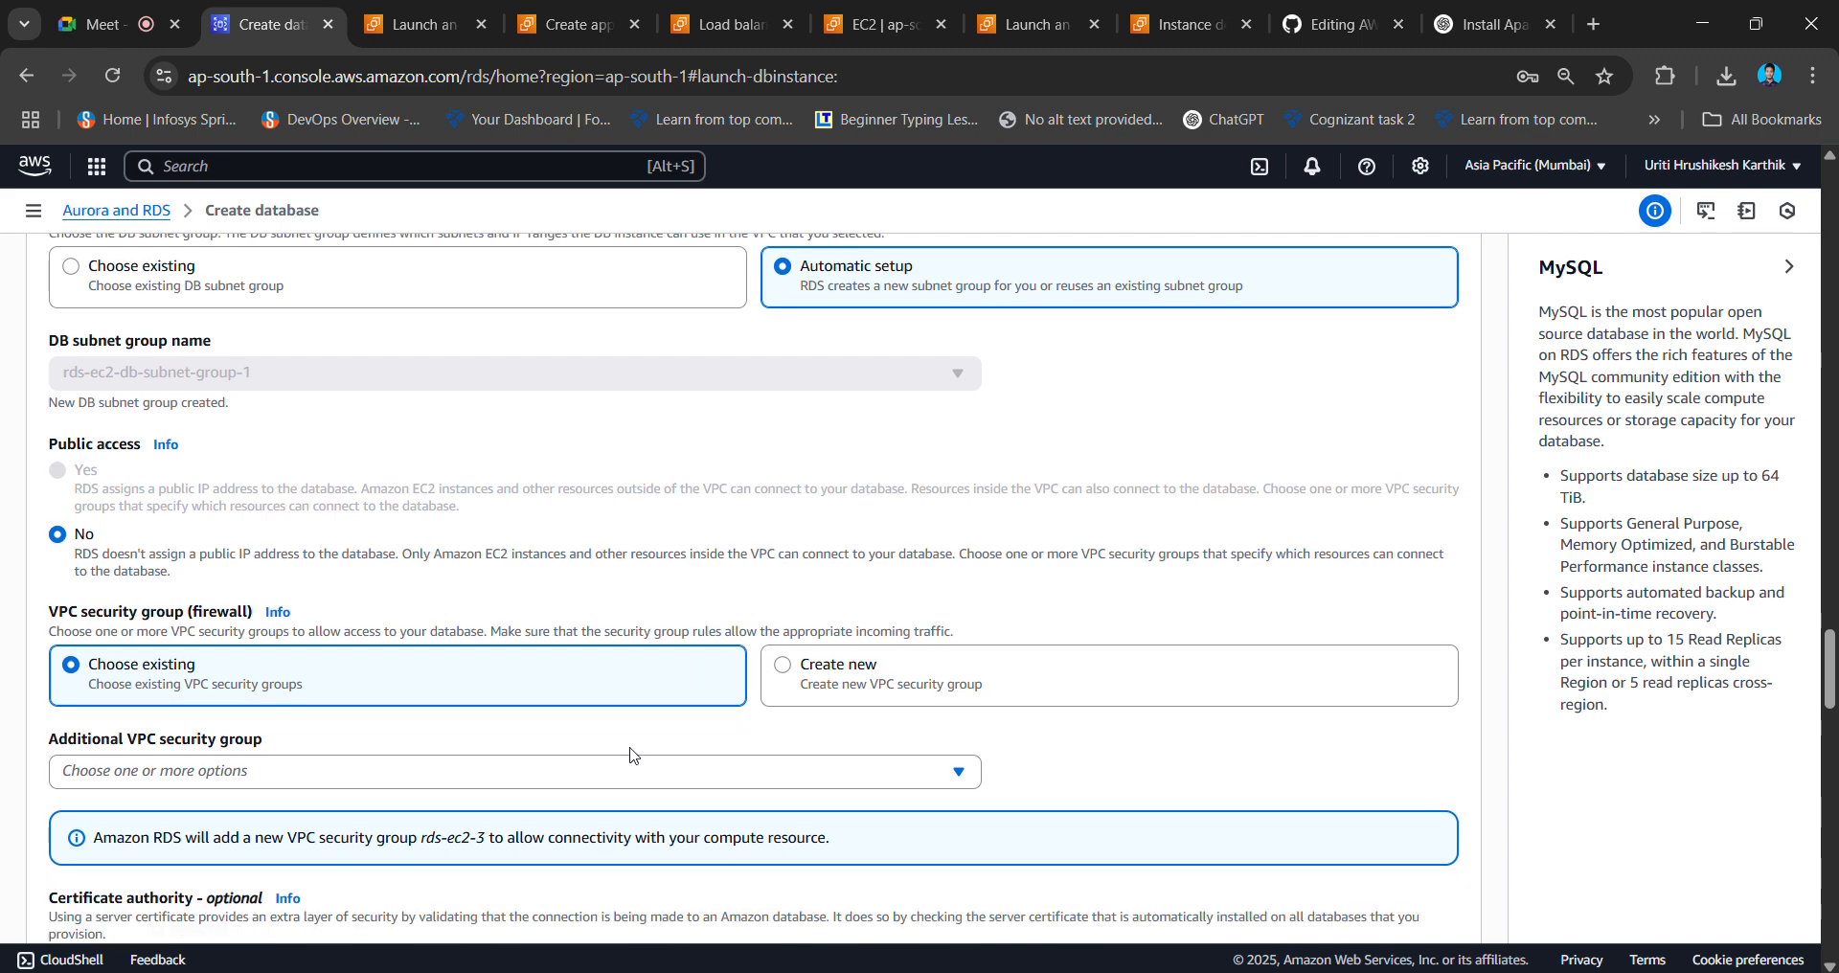
click(669, 727)
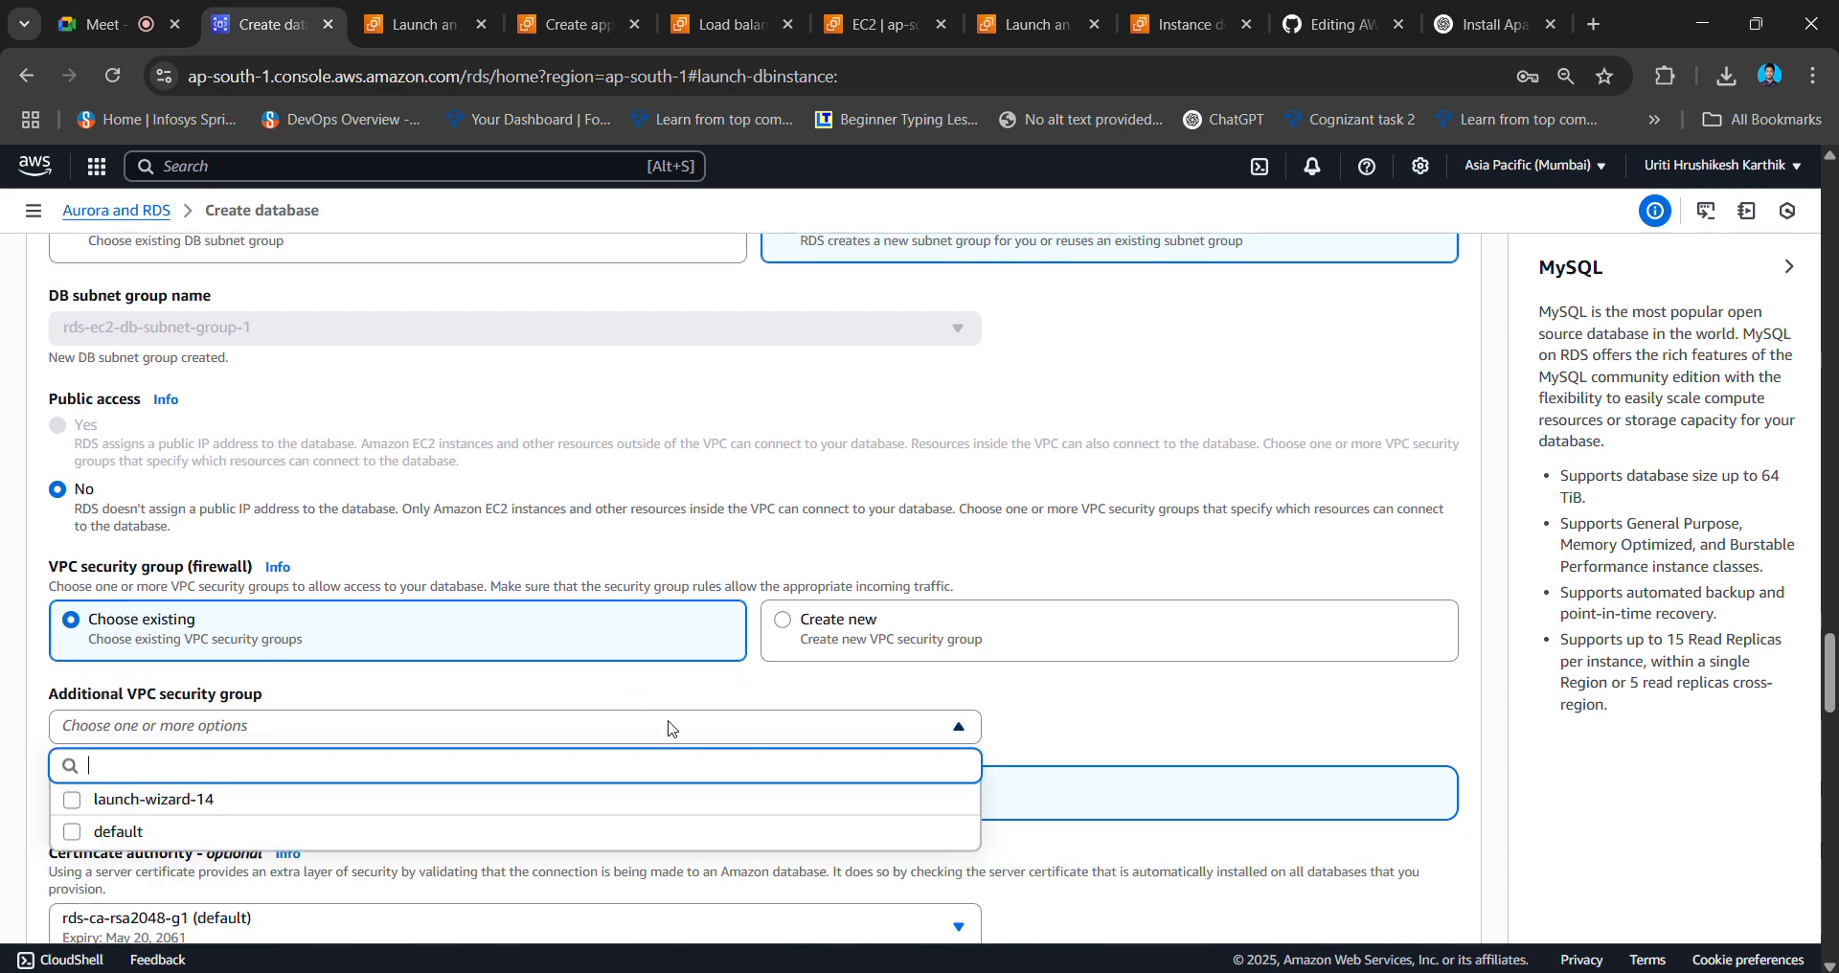
click(539, 810)
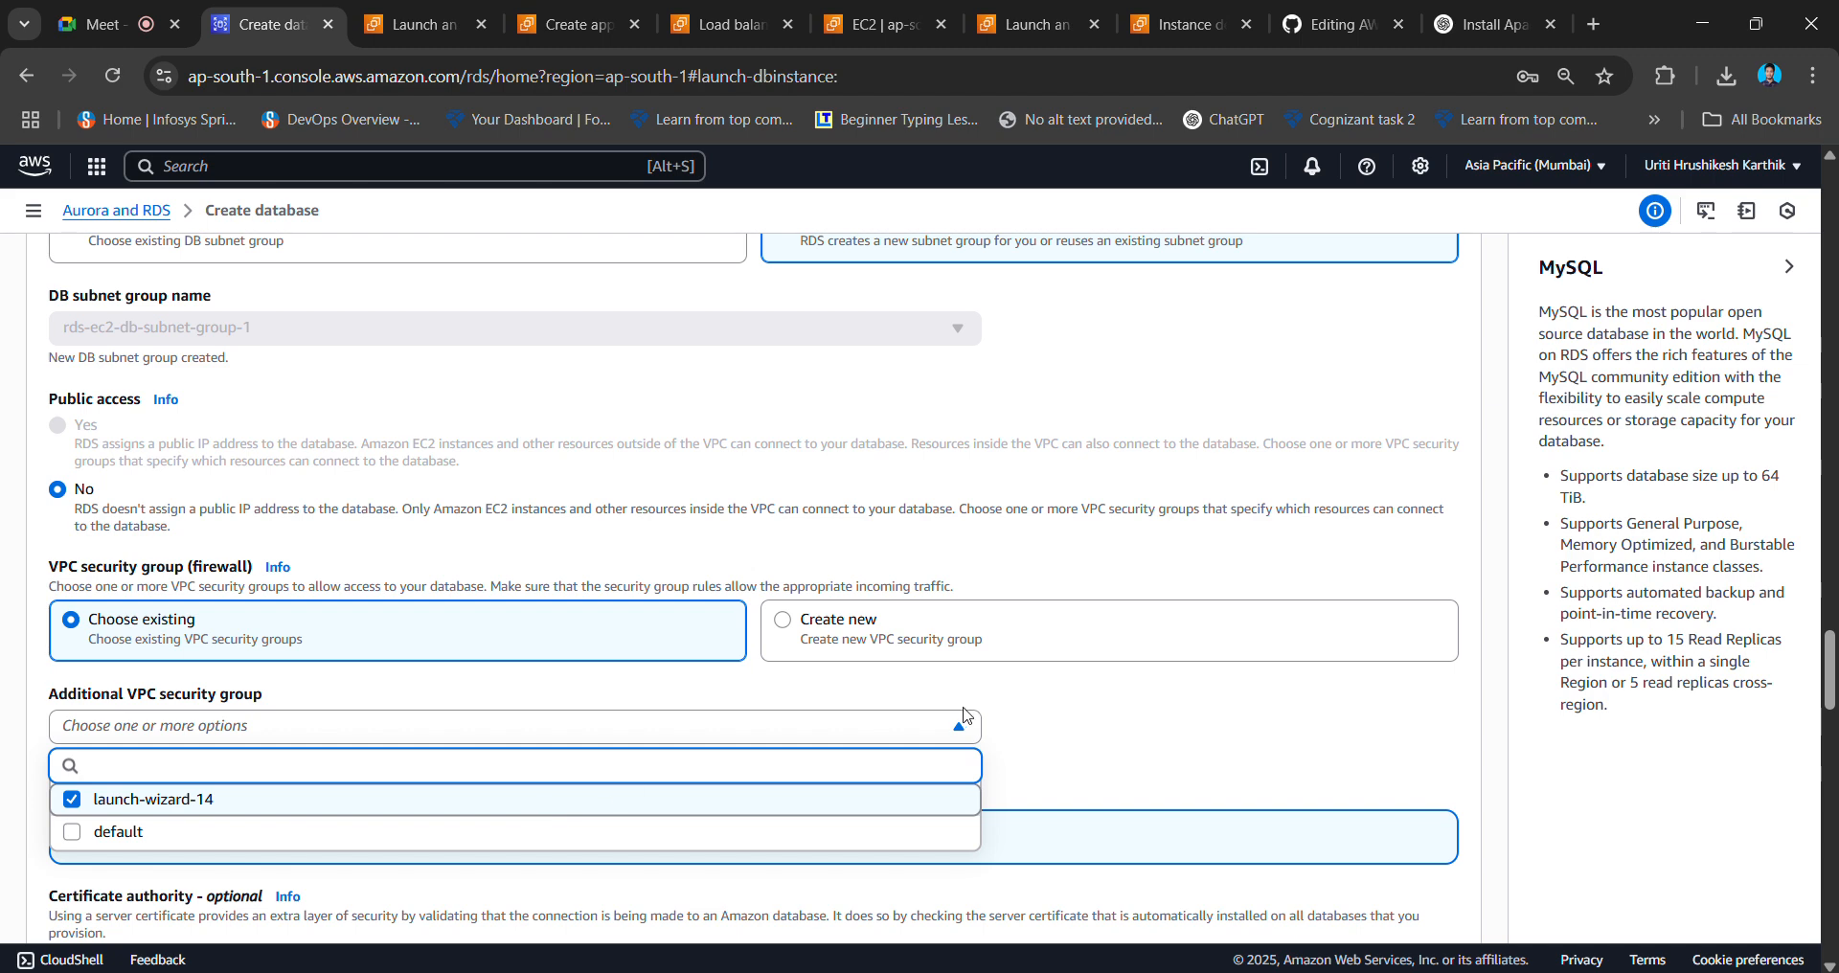
click(1049, 721)
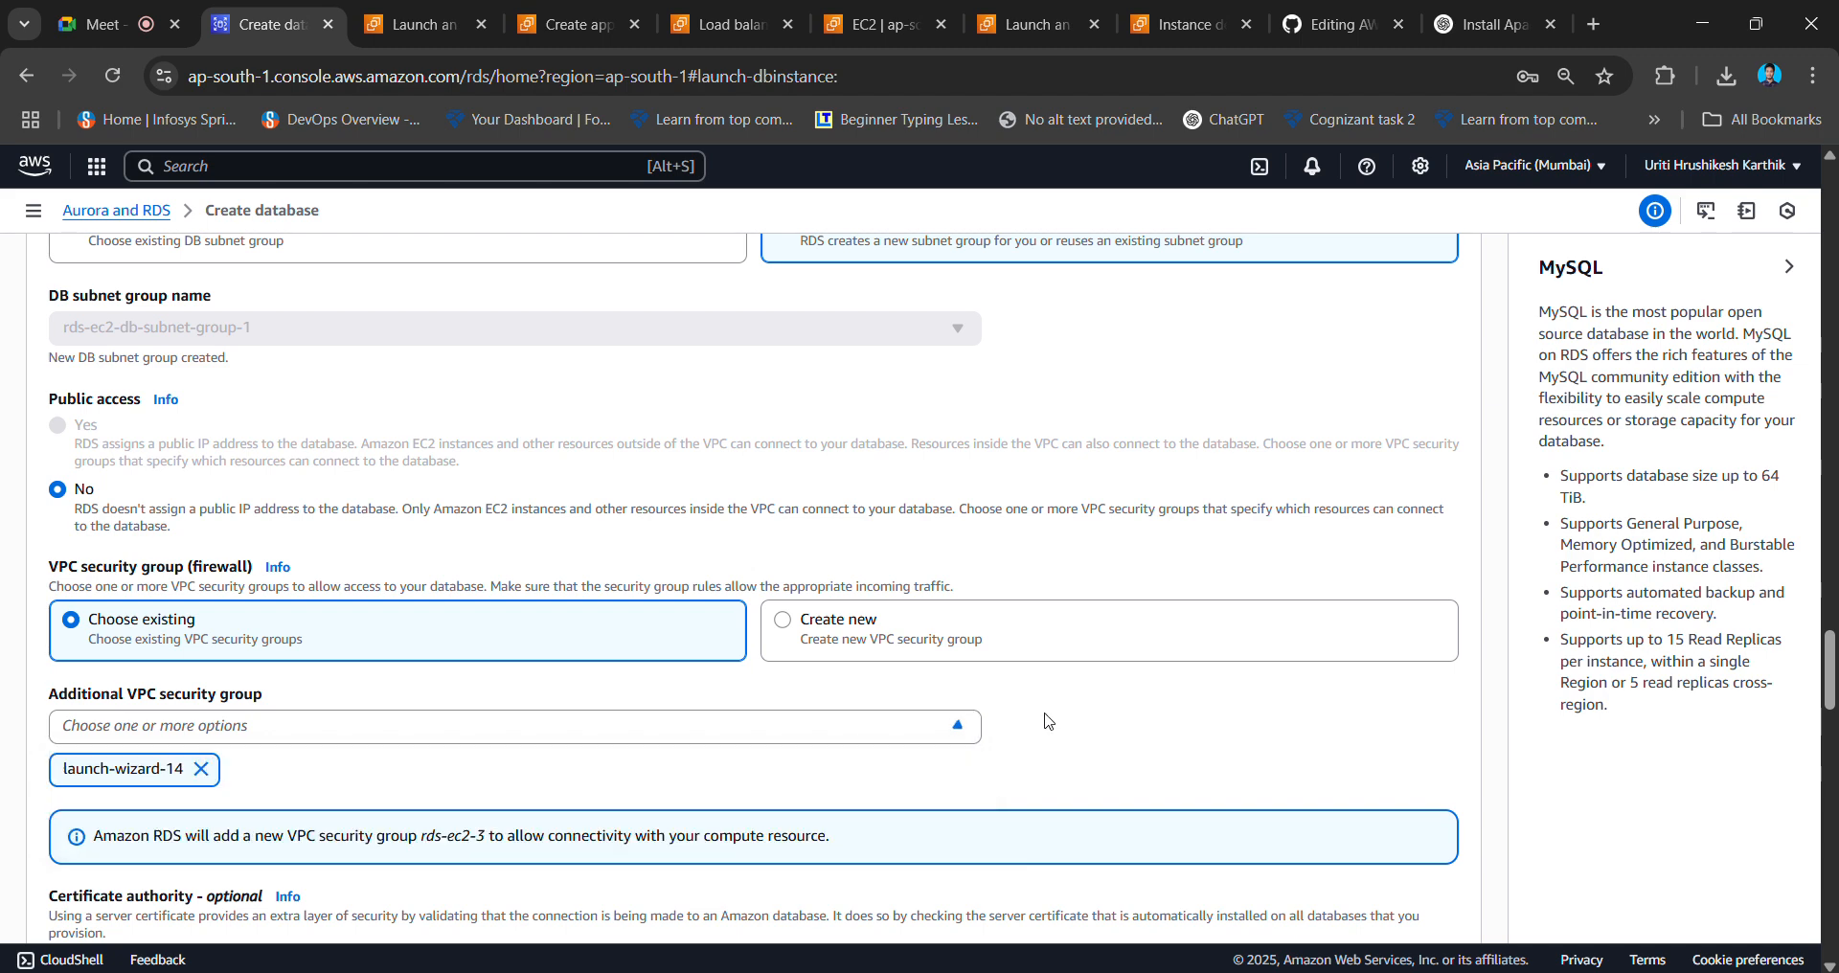
- Choose to create a new VPC security group and begin typing its name
click(885, 621)
click(662, 736)
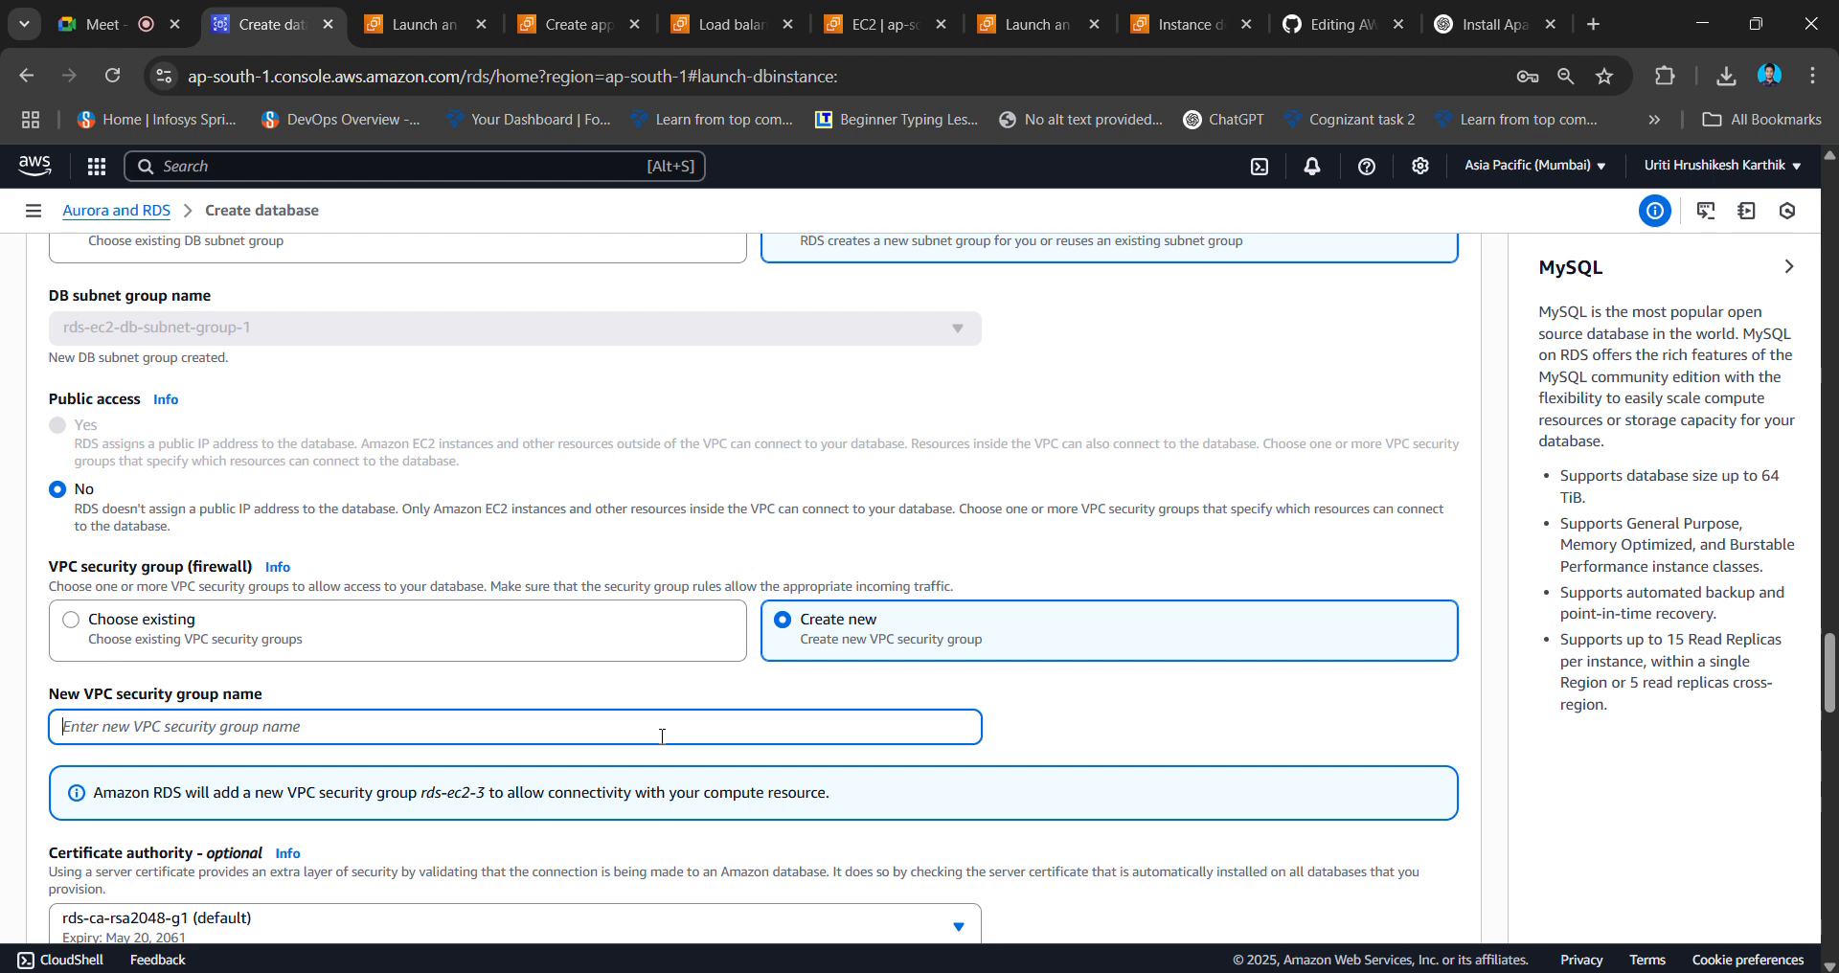
text(sqlpermissions)
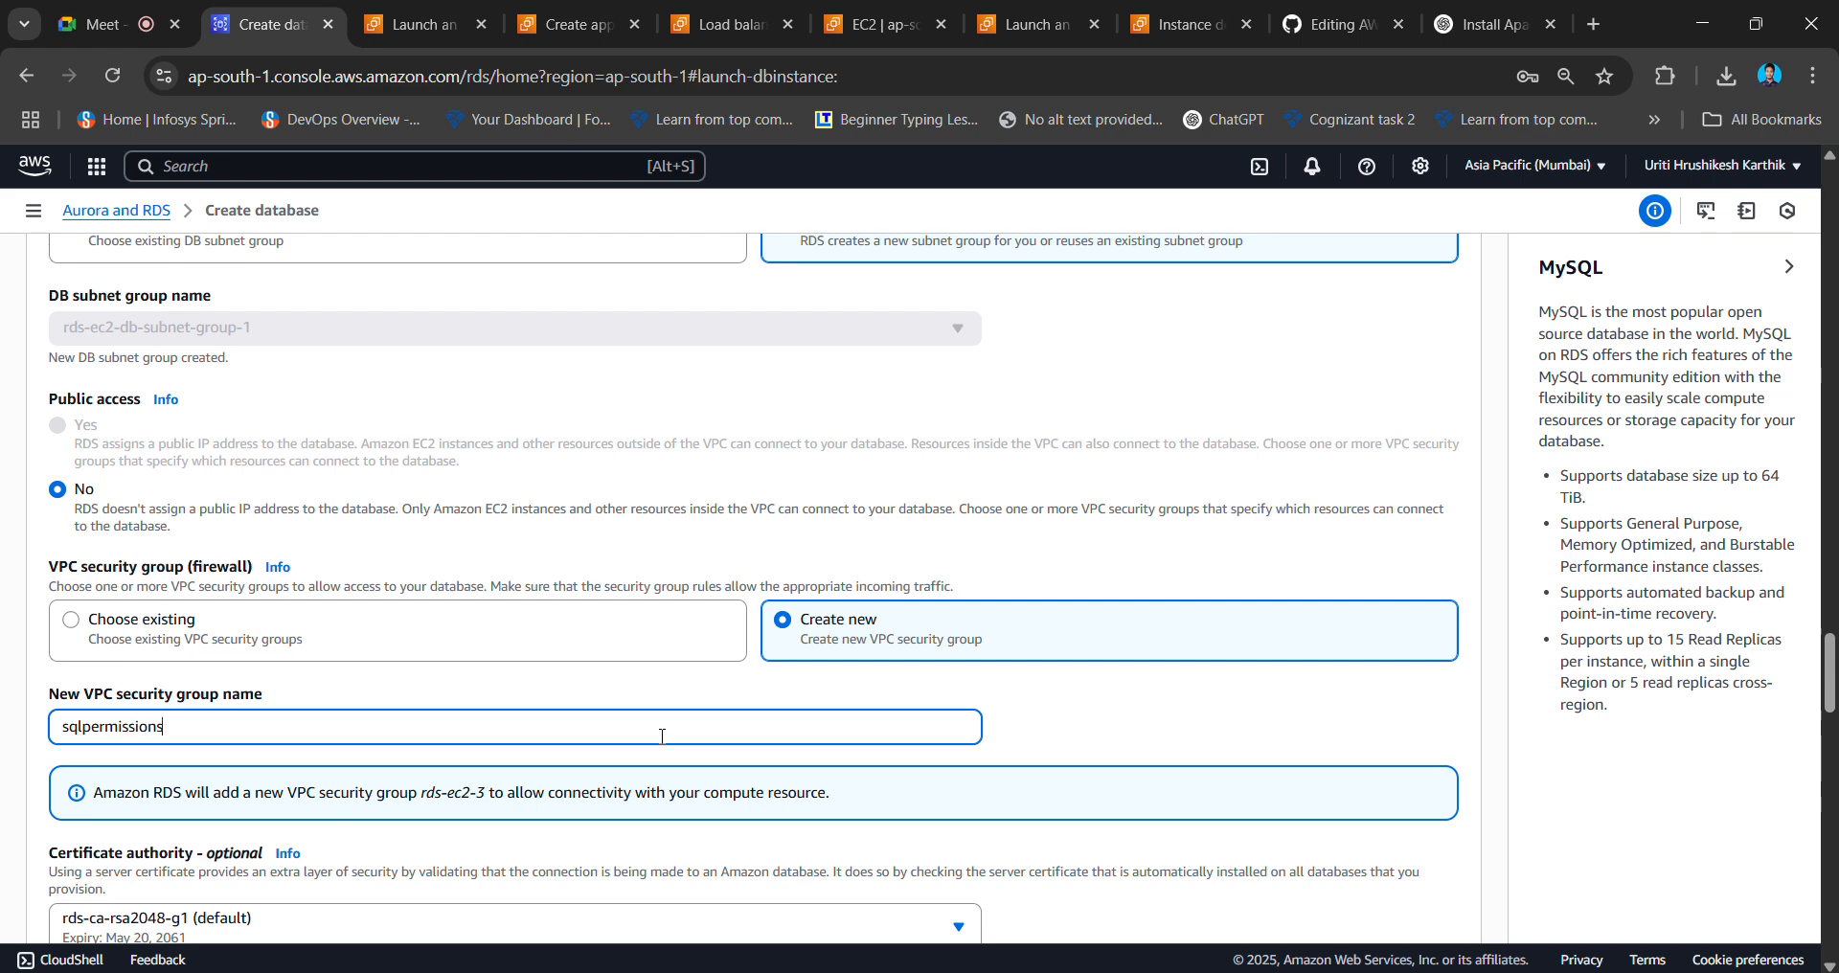
scroll(662, 735, down, 3)
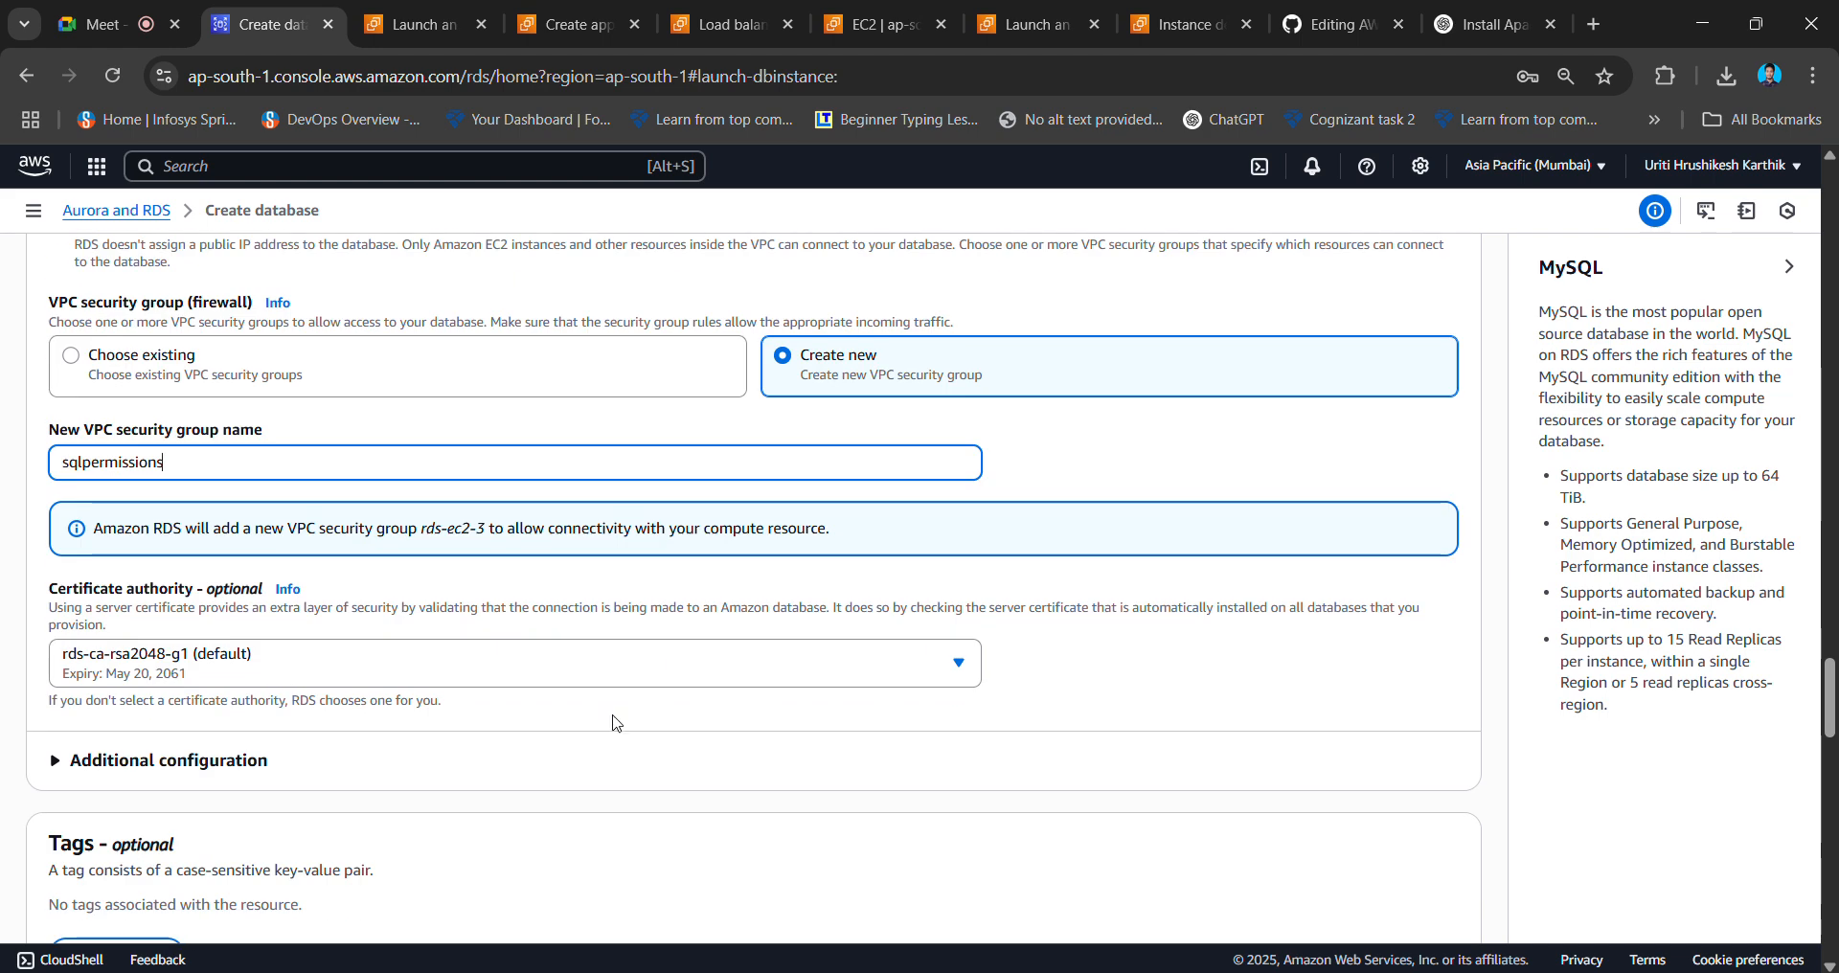
scroll(505, 673, down, 8)
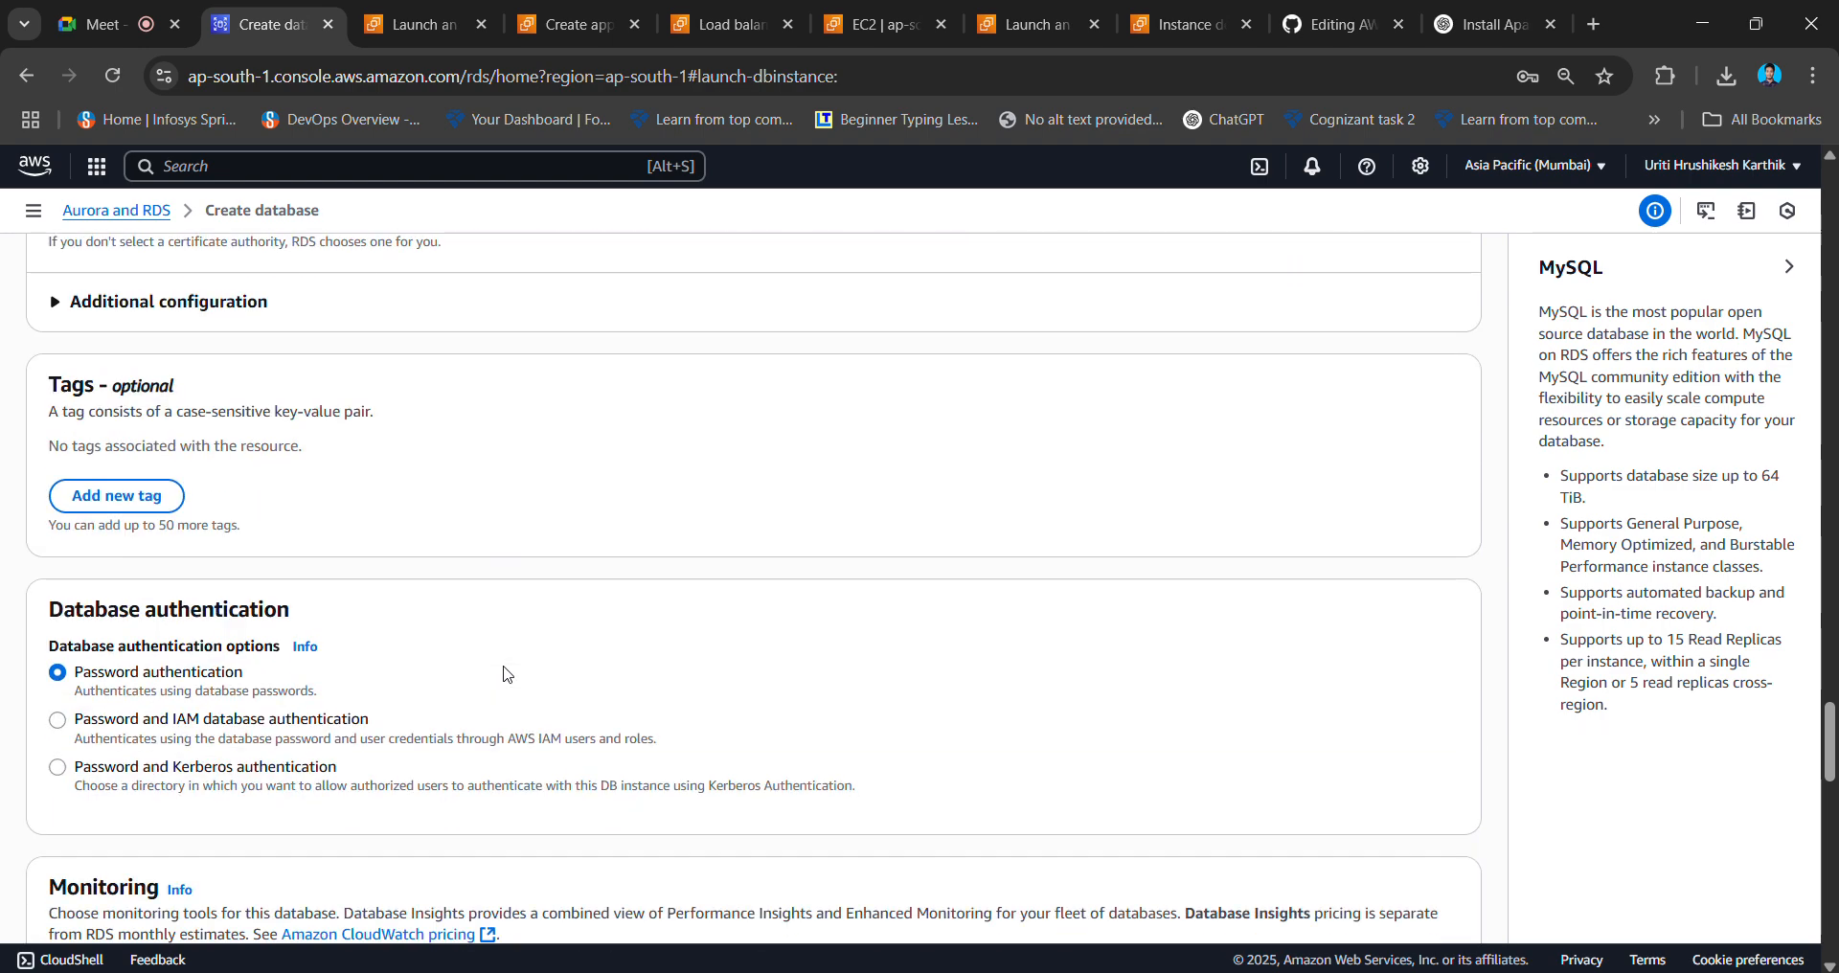
scroll(505, 673, down, 8)
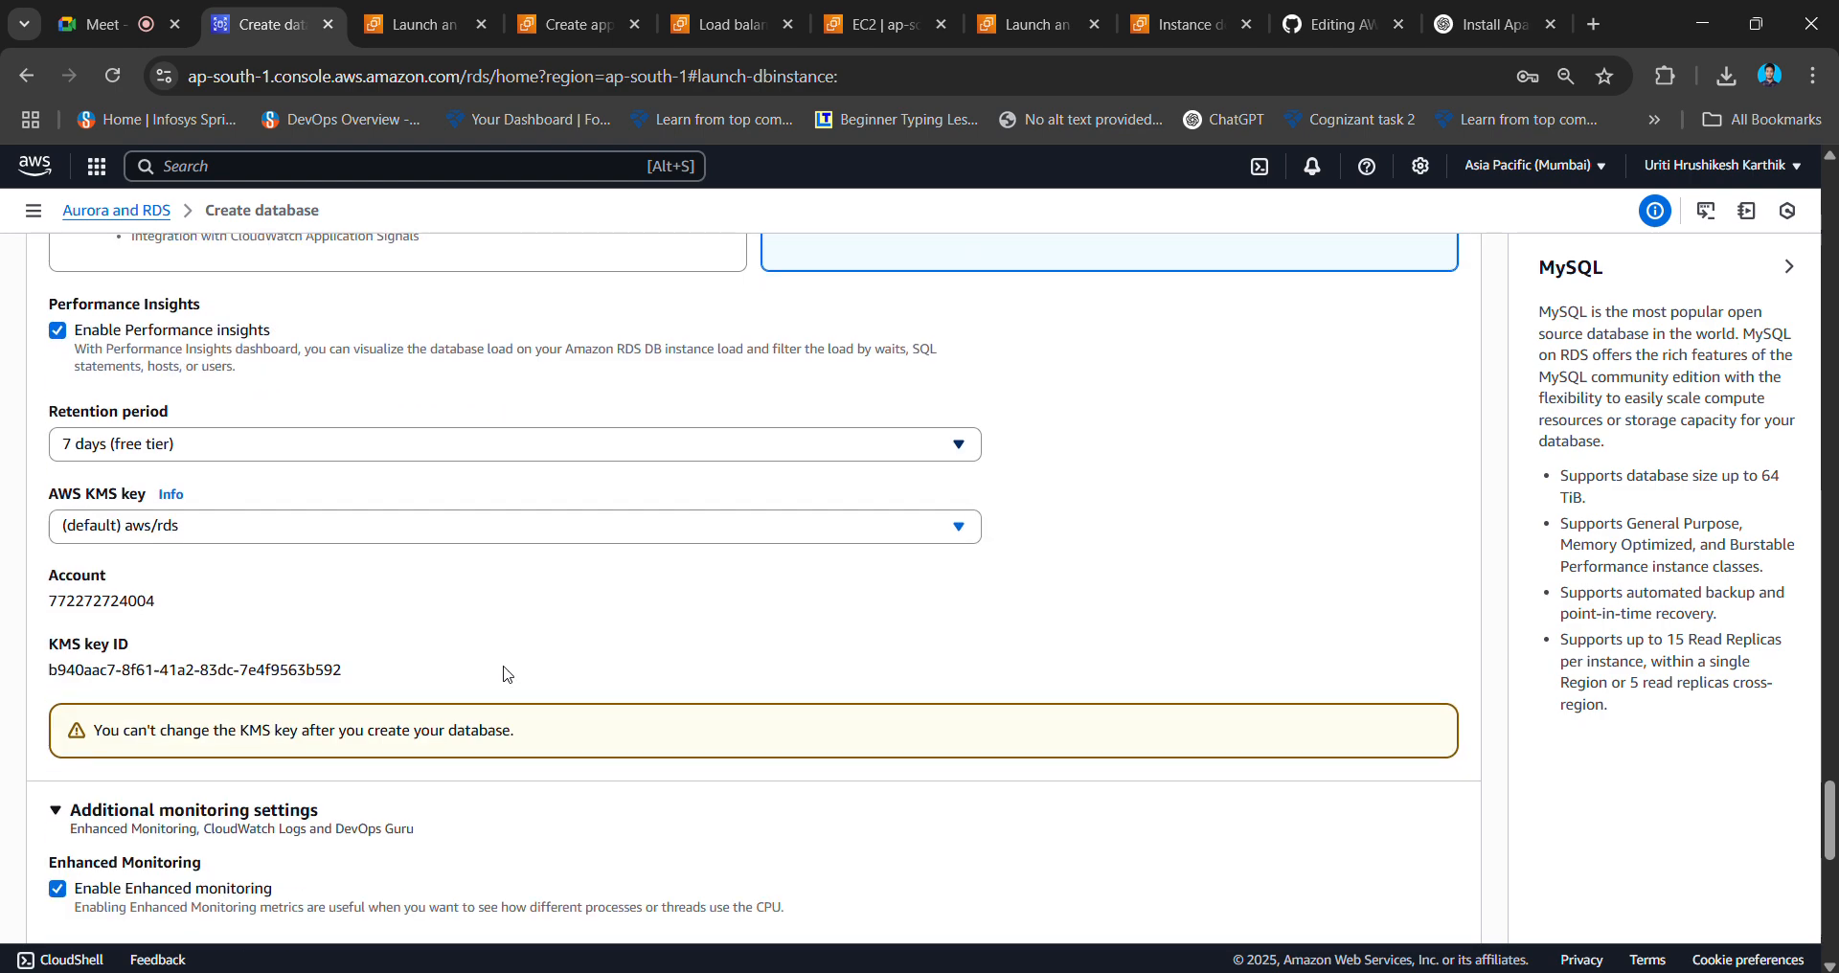
scroll(505, 674, down, 10)
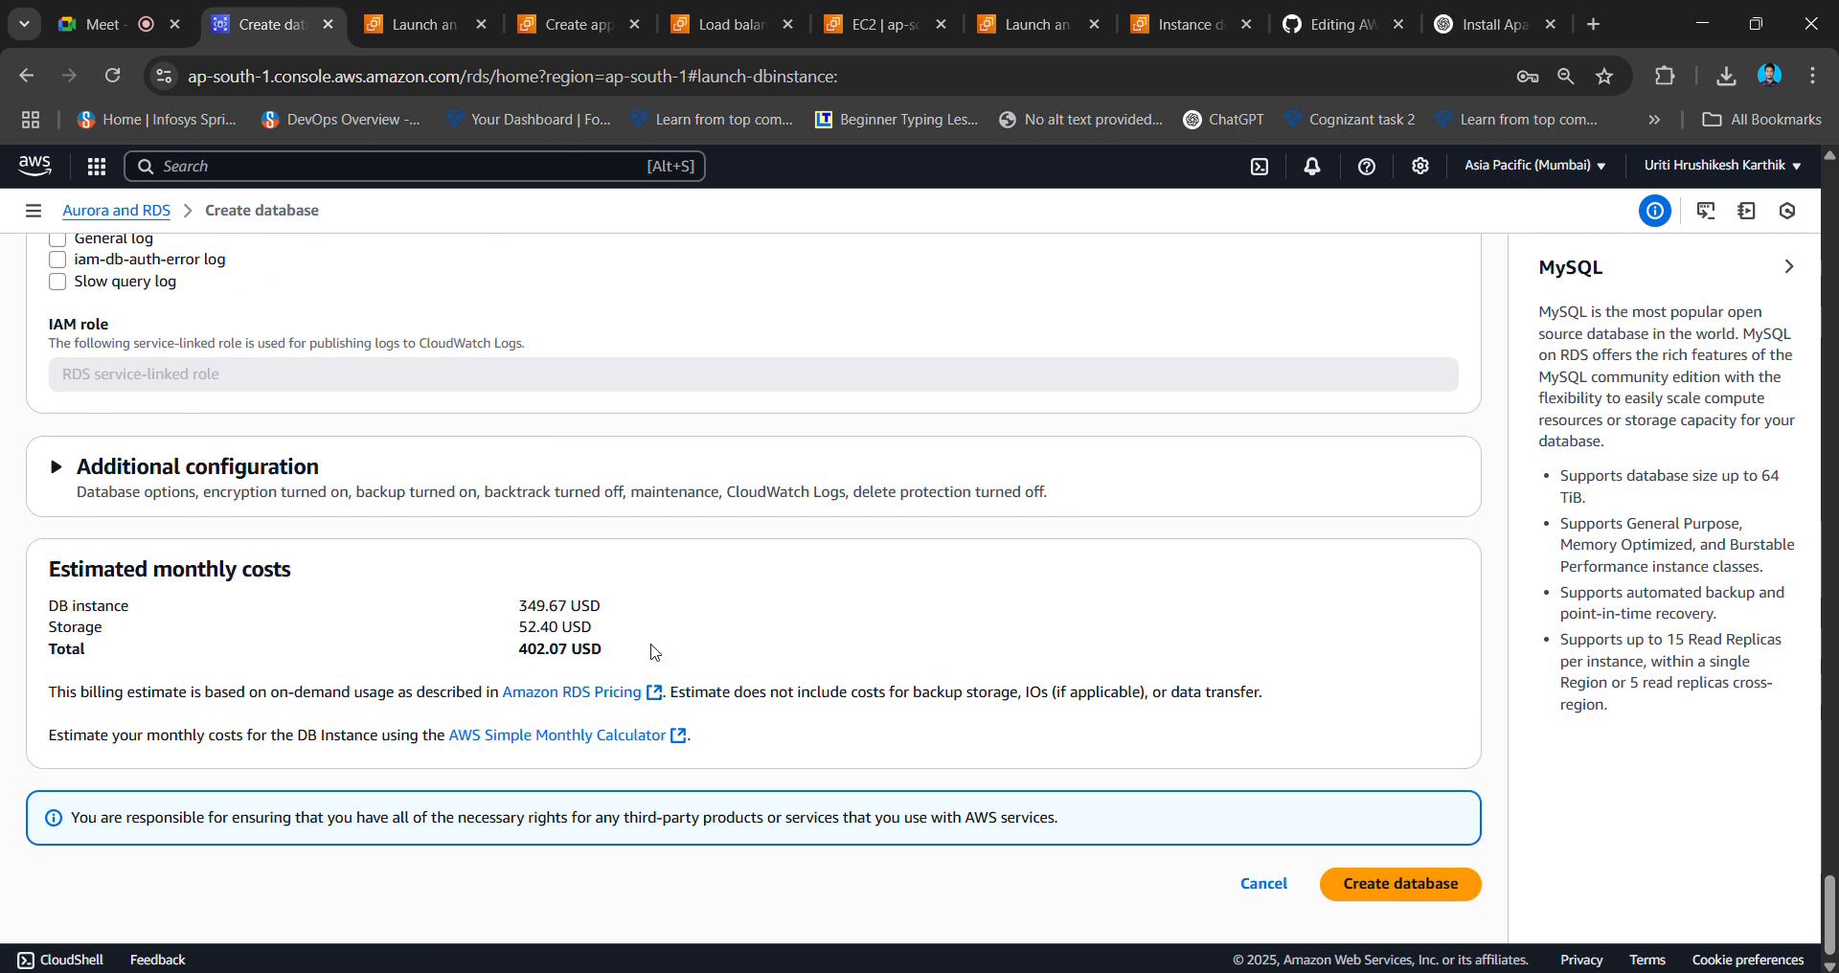
drag(627, 654, 398, 583)
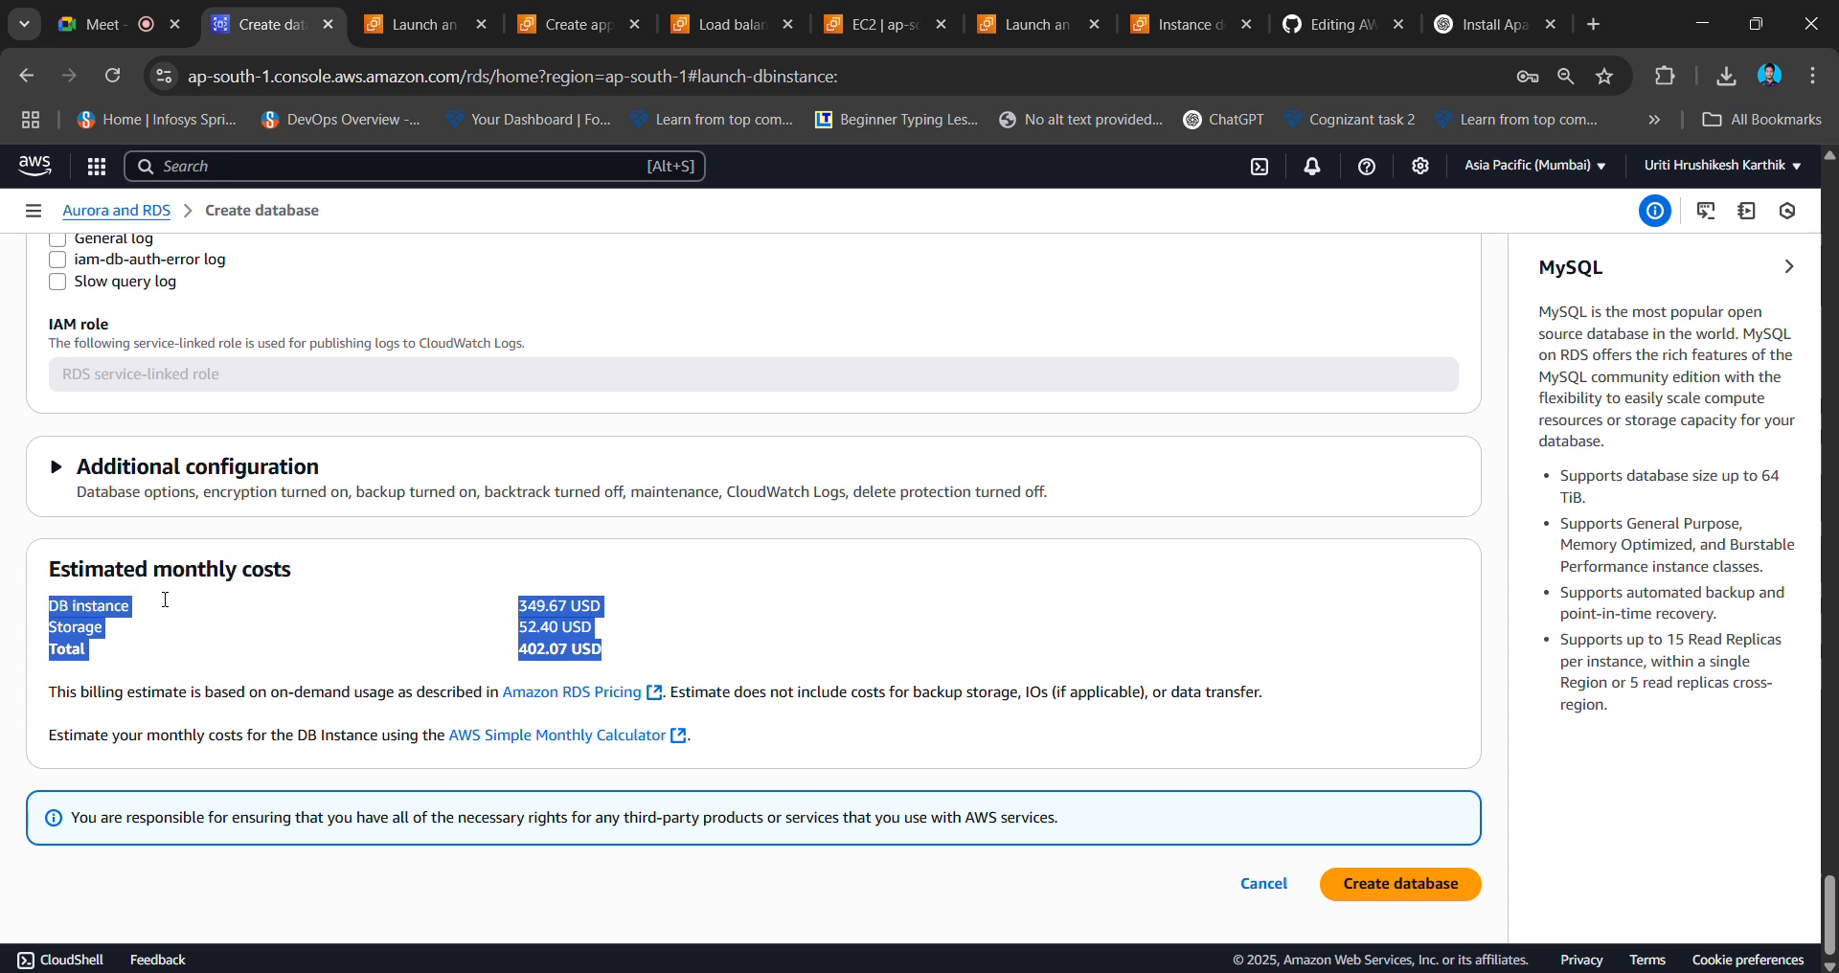
click(678, 572)
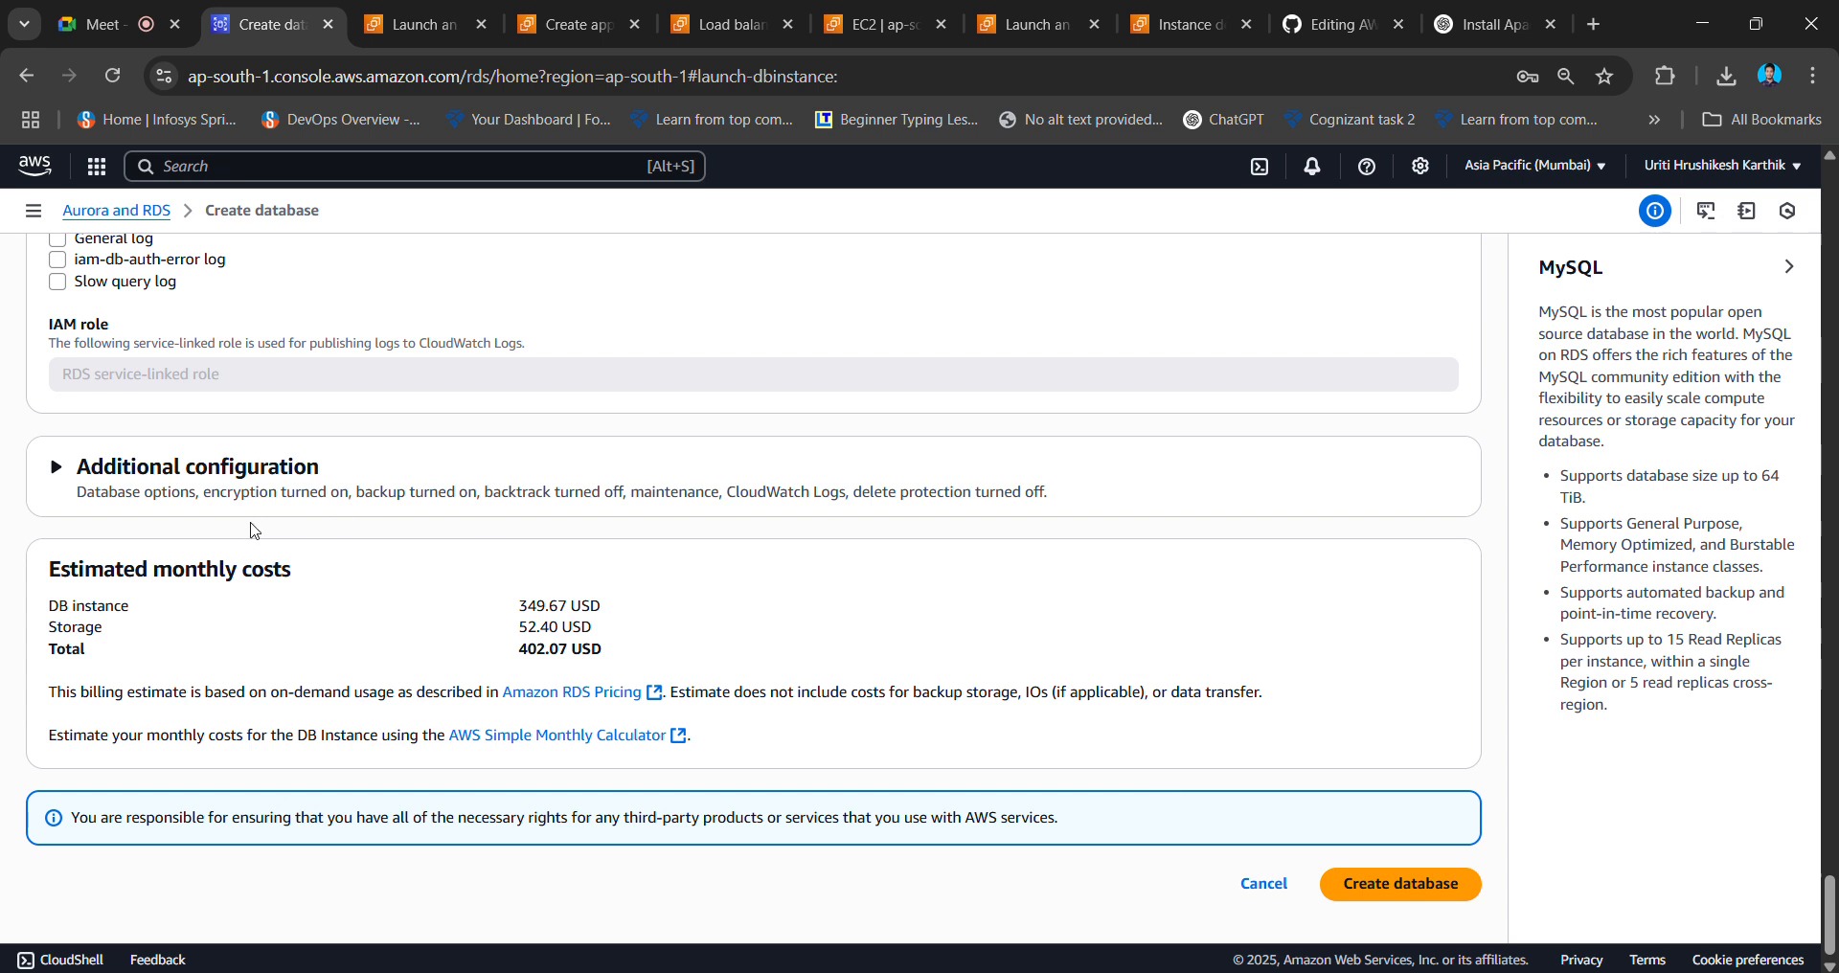
drag(500, 614, 678, 647)
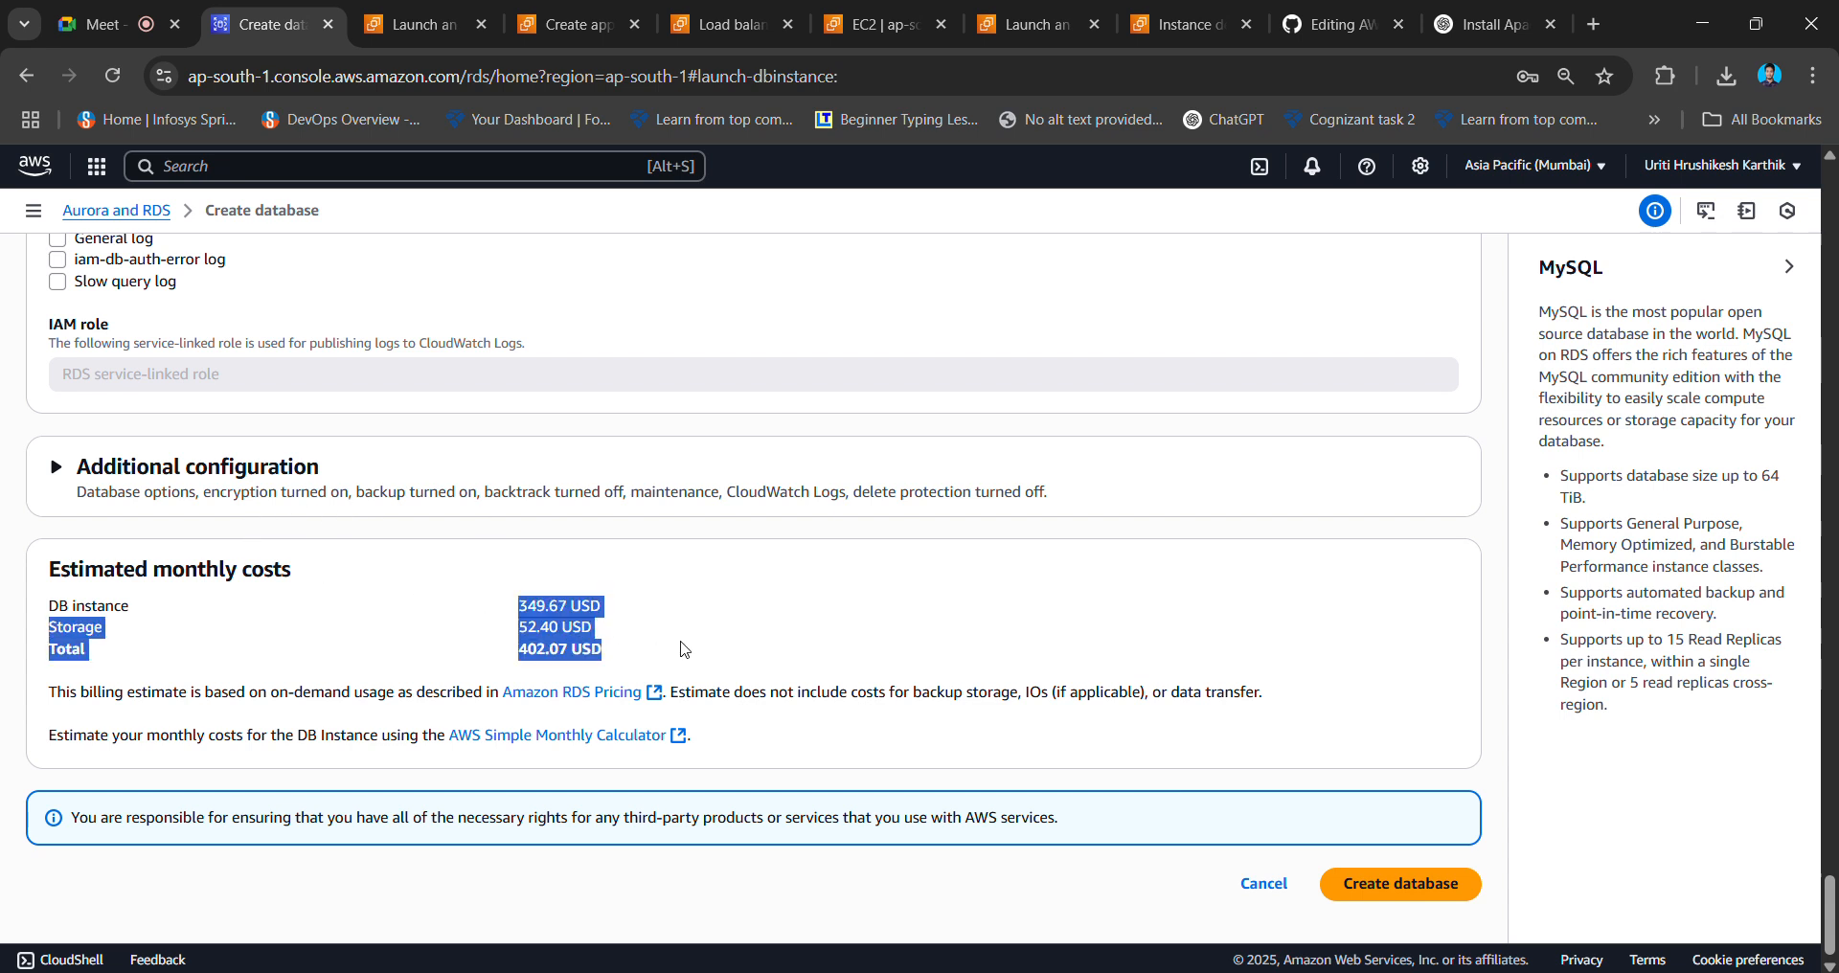
click(682, 663)
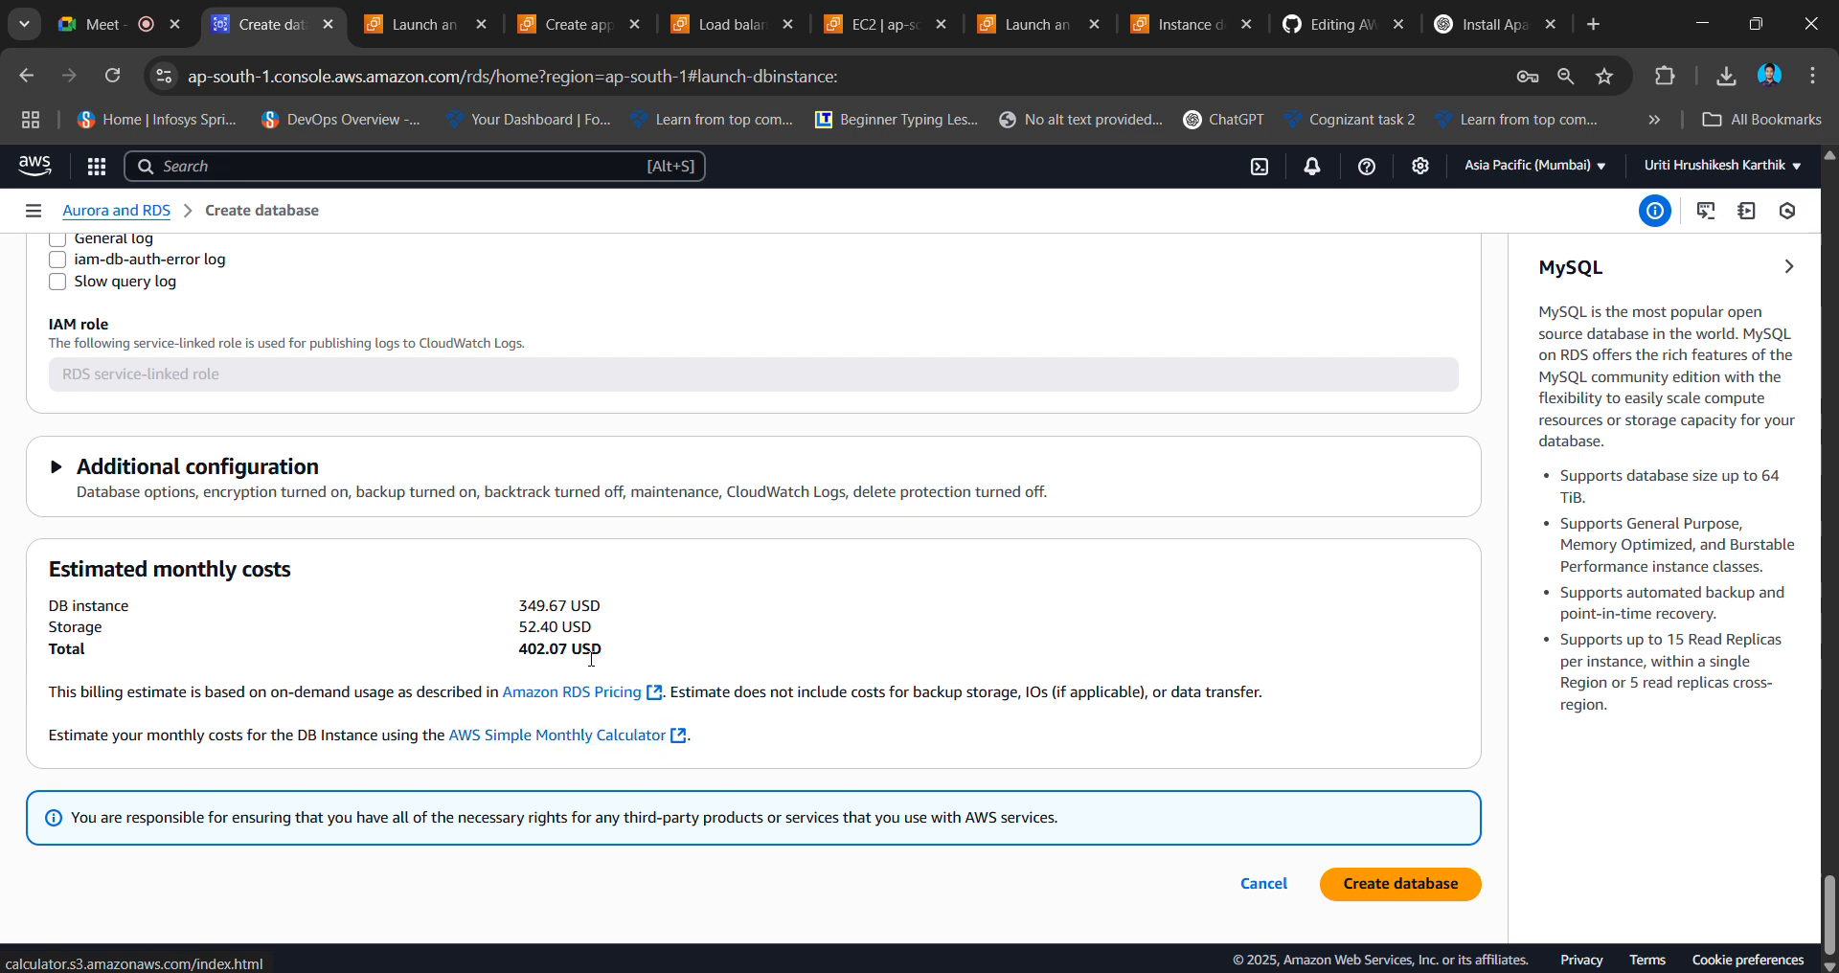
scroll(637, 663, up, 12)
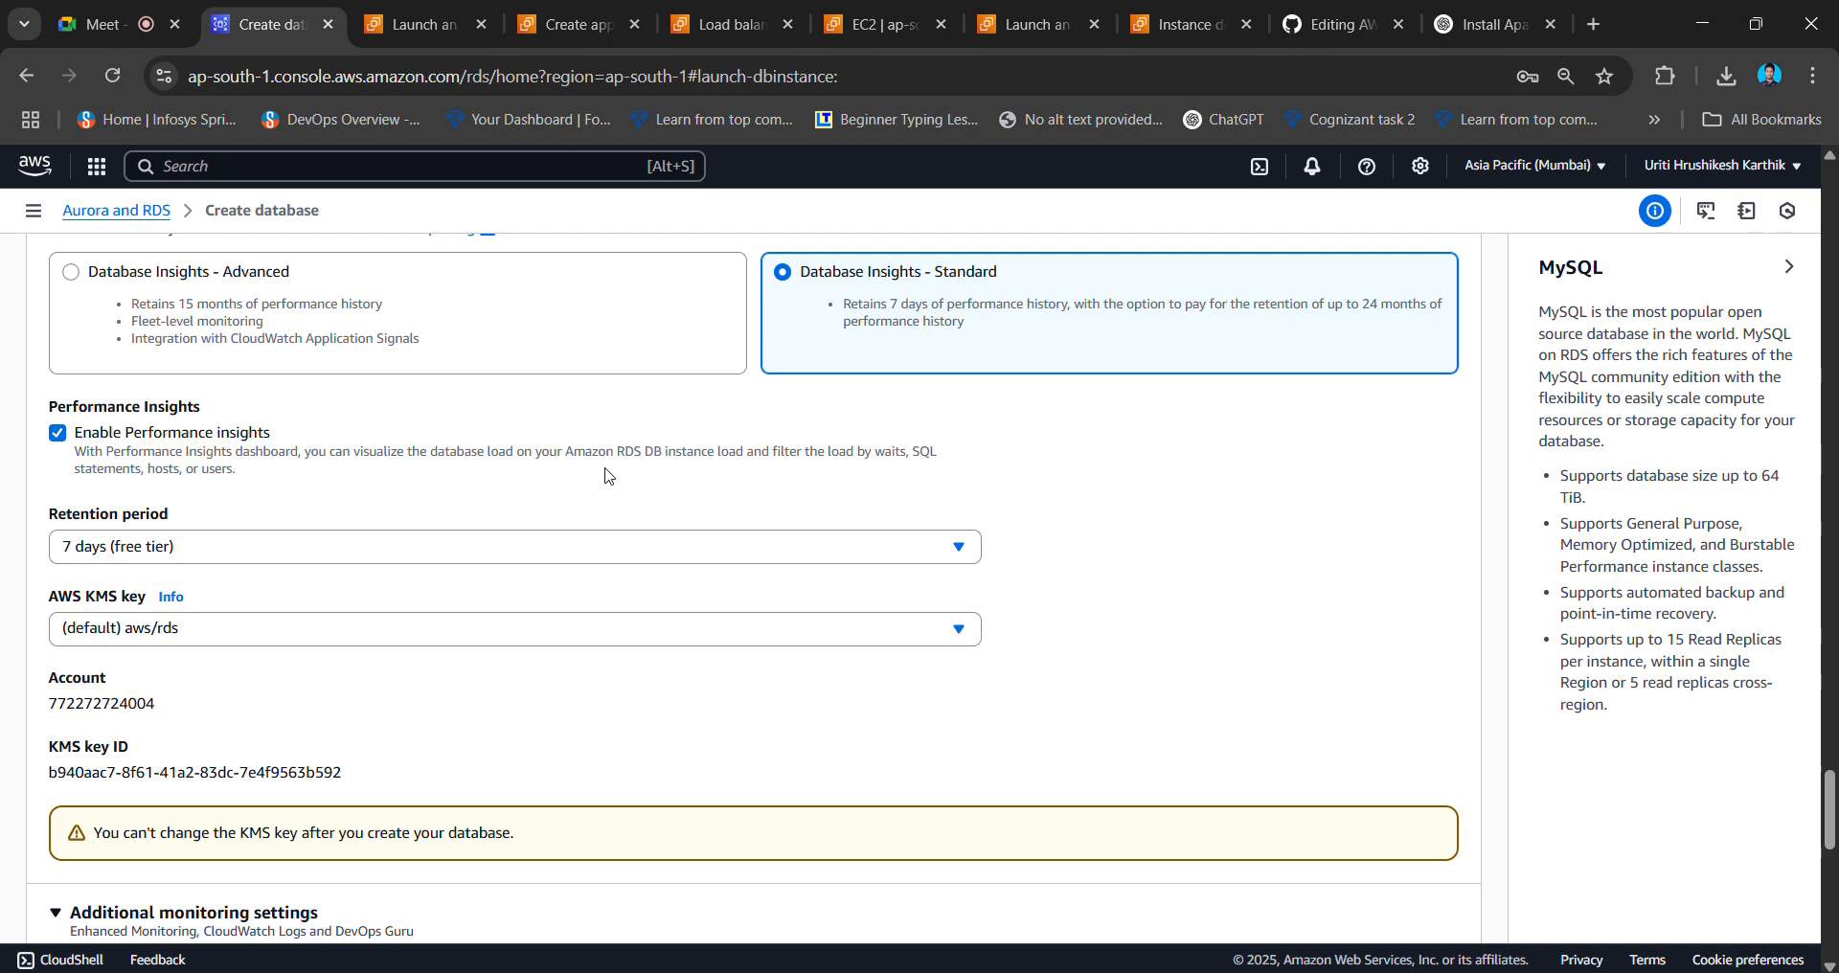
- Keep the backup retention period at 7 days (free tier)
click(53, 551)
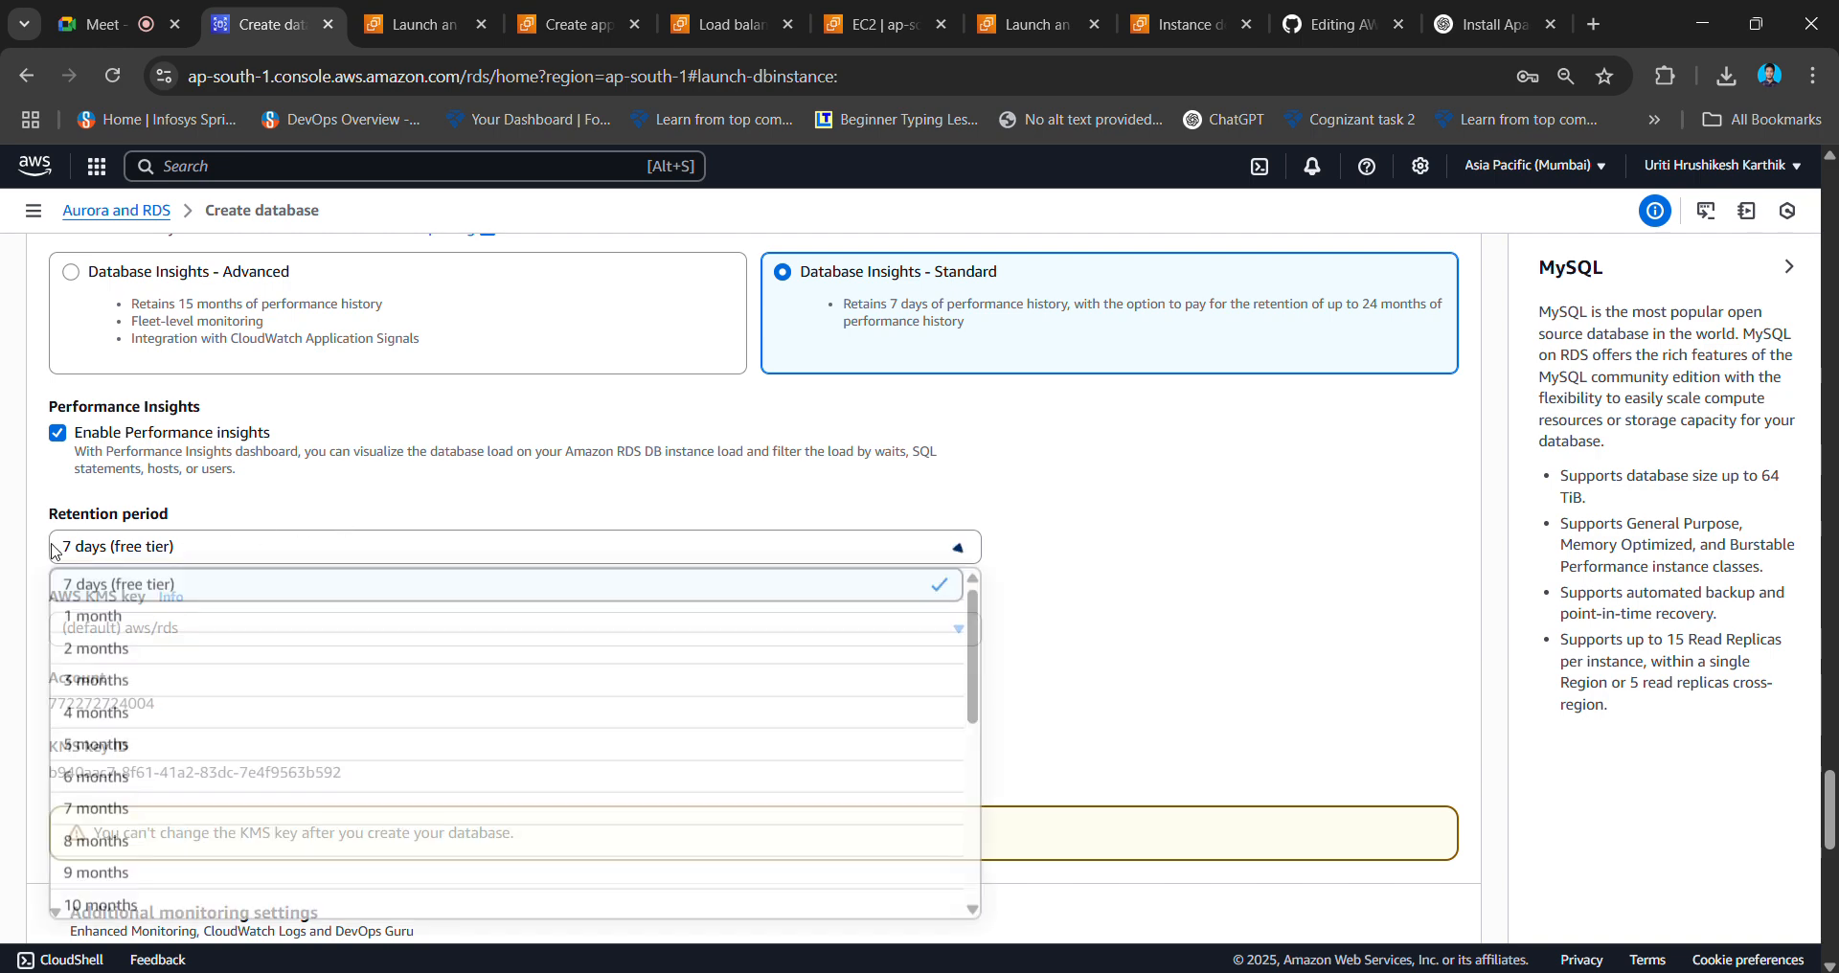
click(223, 557)
scroll(562, 518, up, 6)
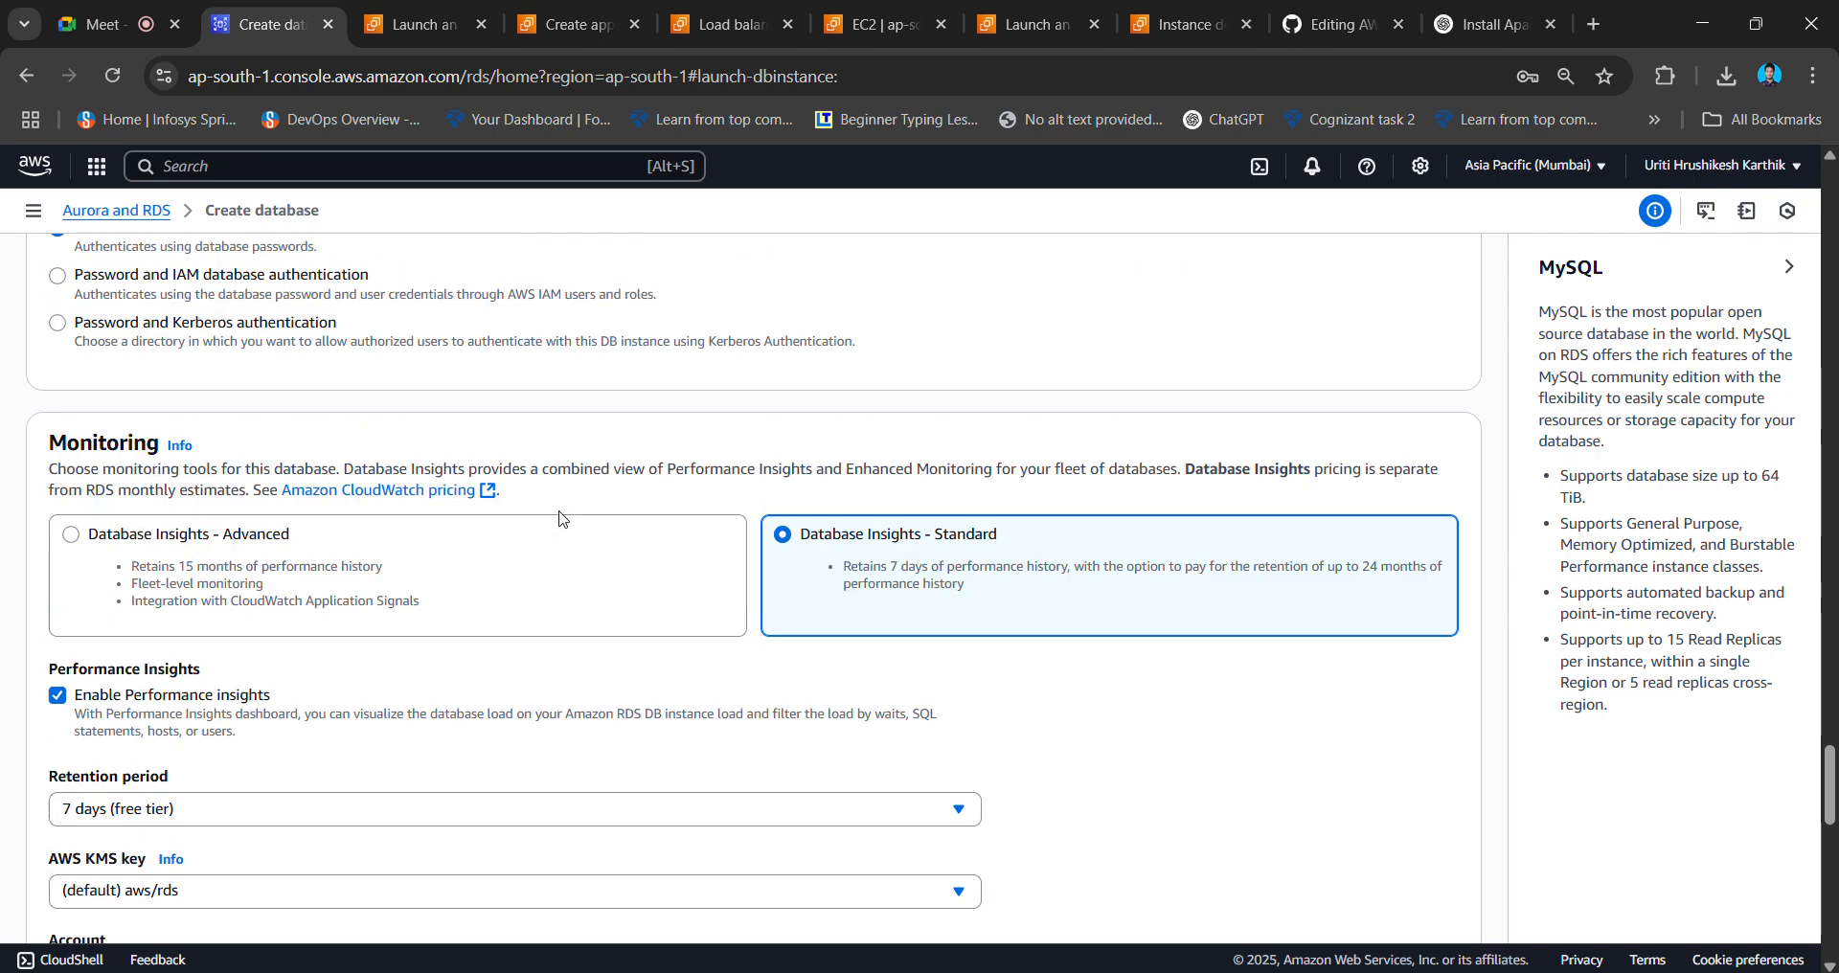
scroll(561, 519, up, 5)
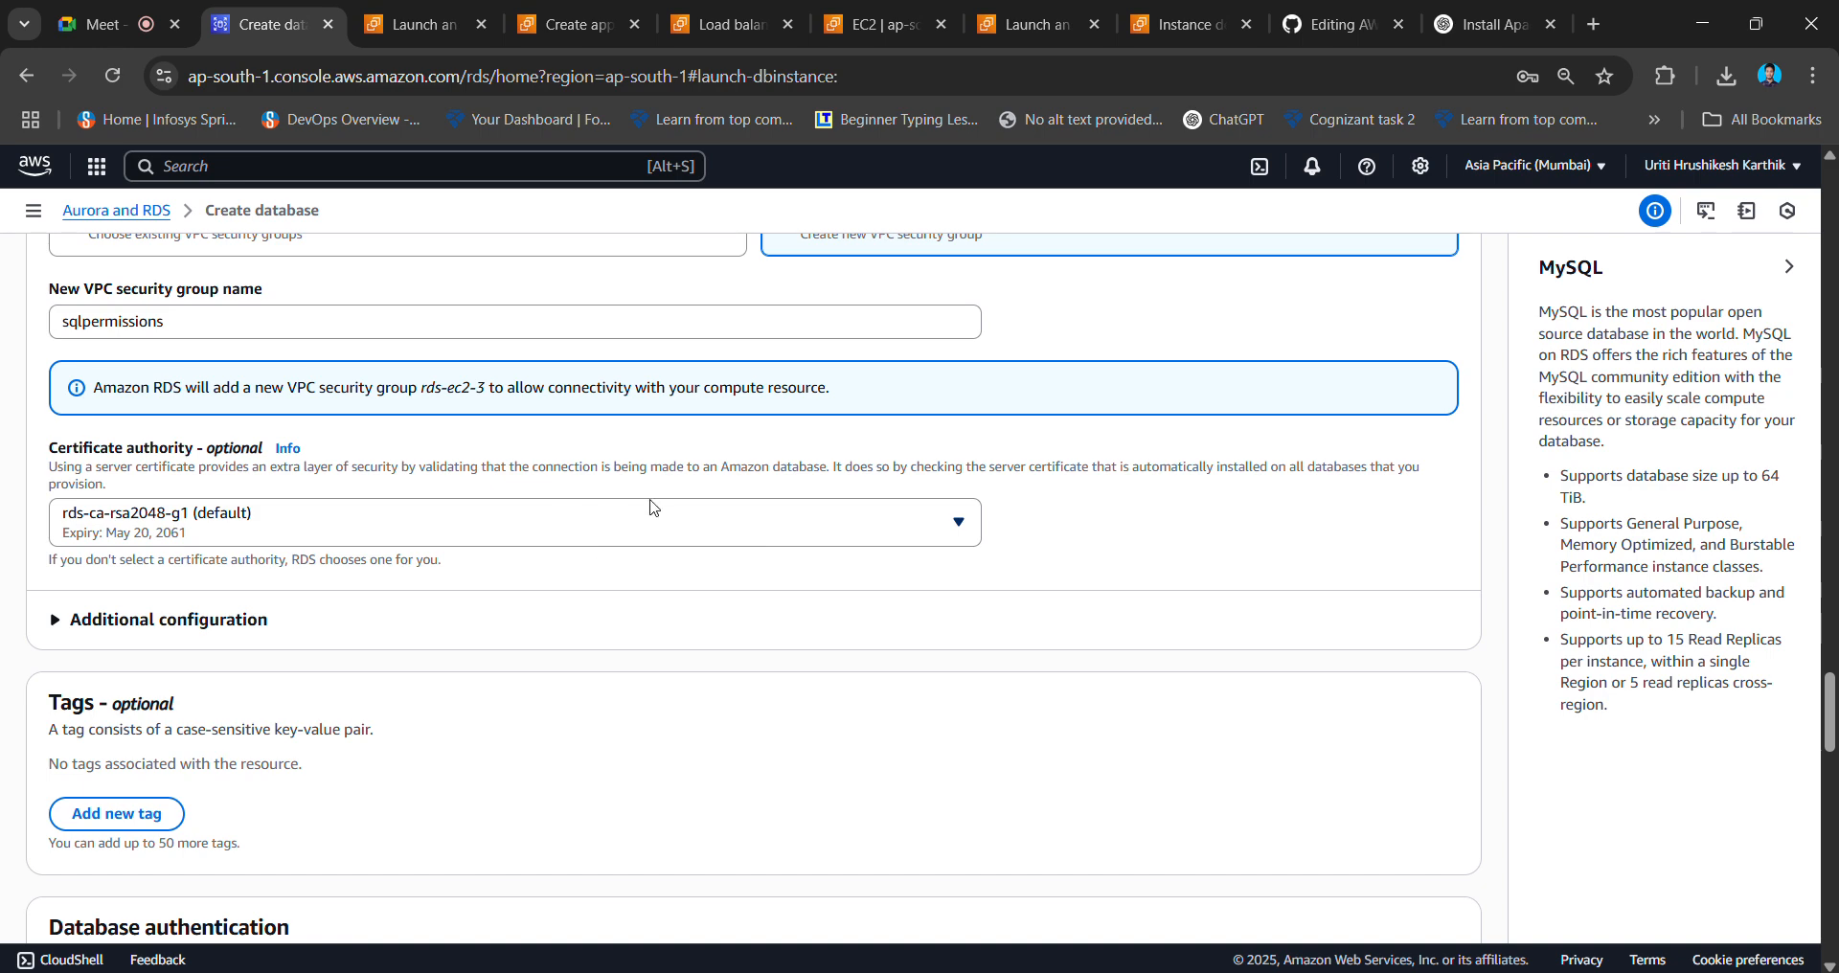
scroll(650, 509, up, 4)
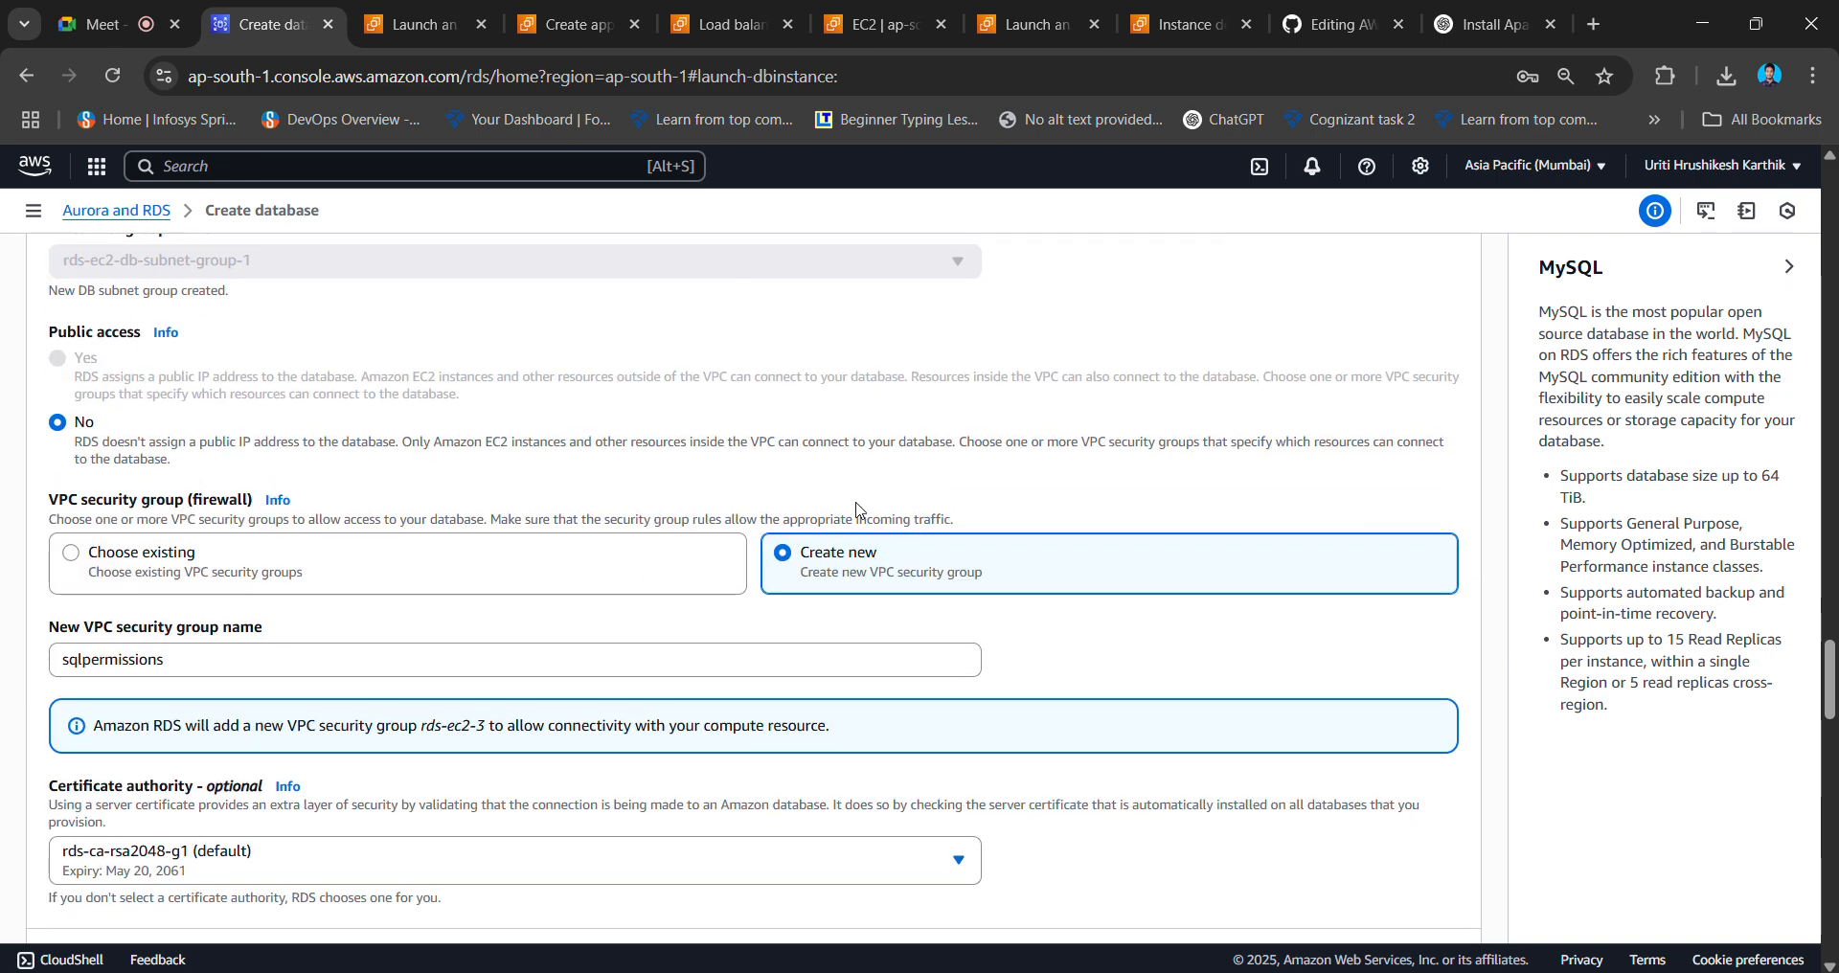
scroll(857, 509, up, 3)
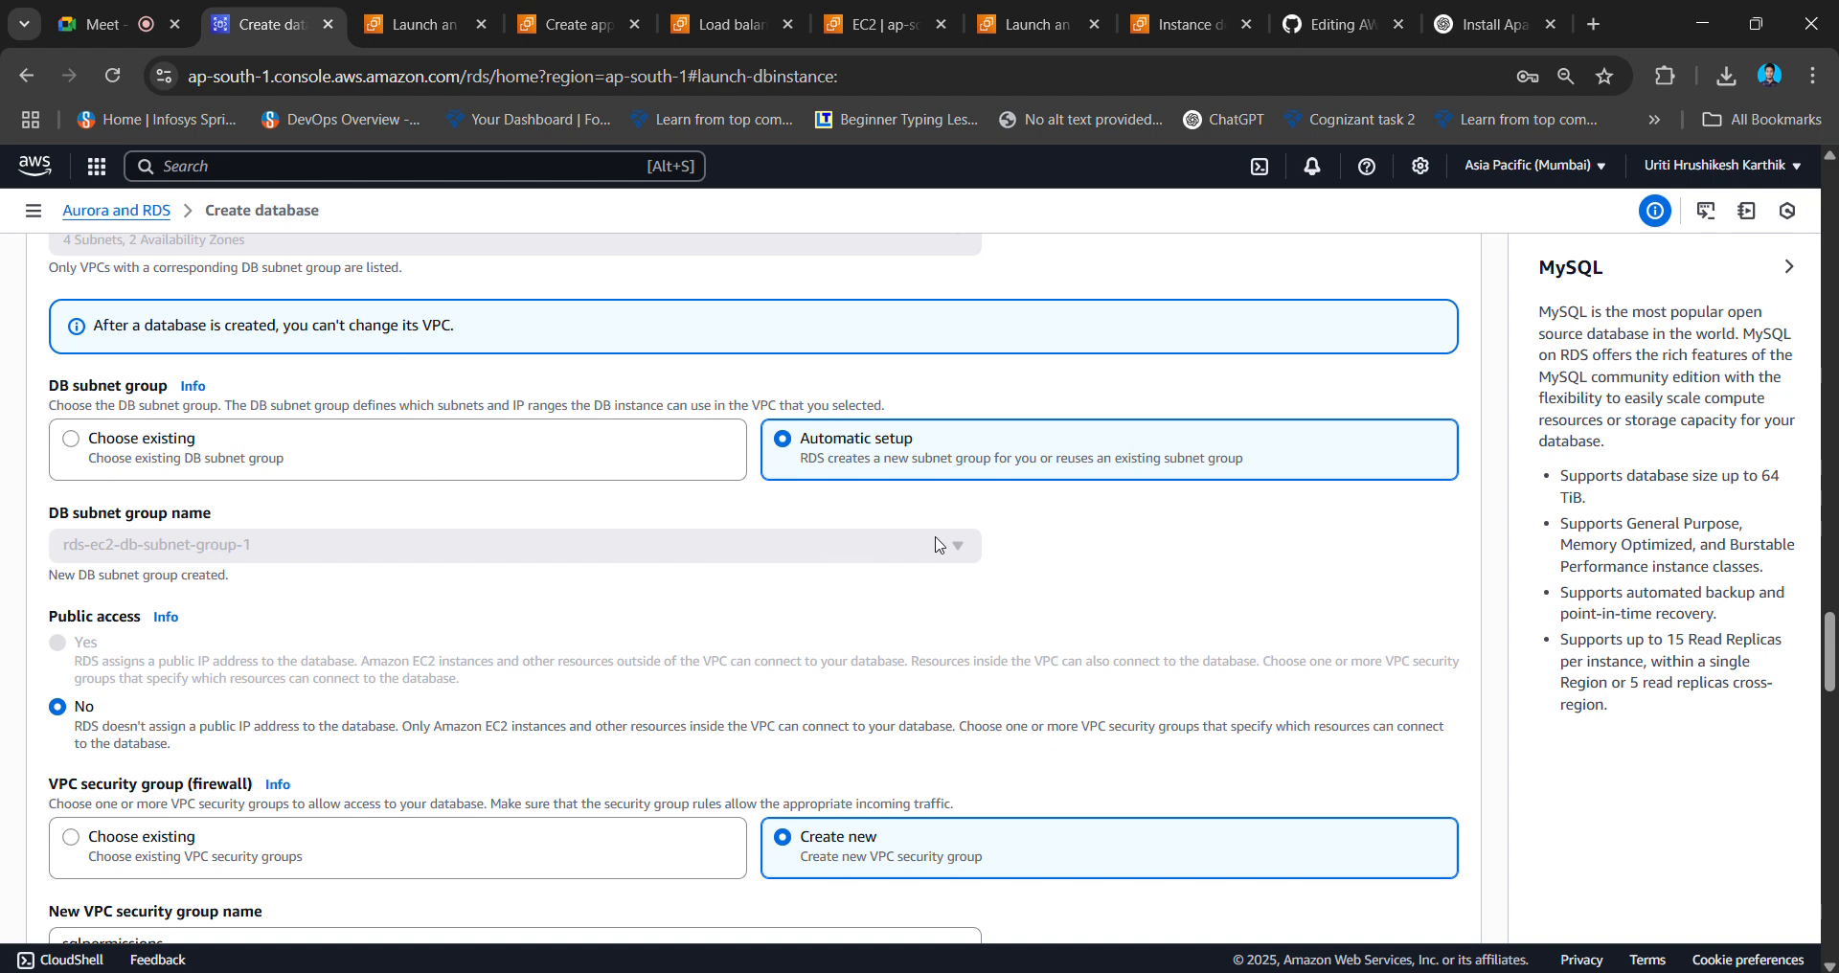
- Switch the DB subnet group to an existing group, leaving 'Create new DB Subnet Group' selected
click(468, 451)
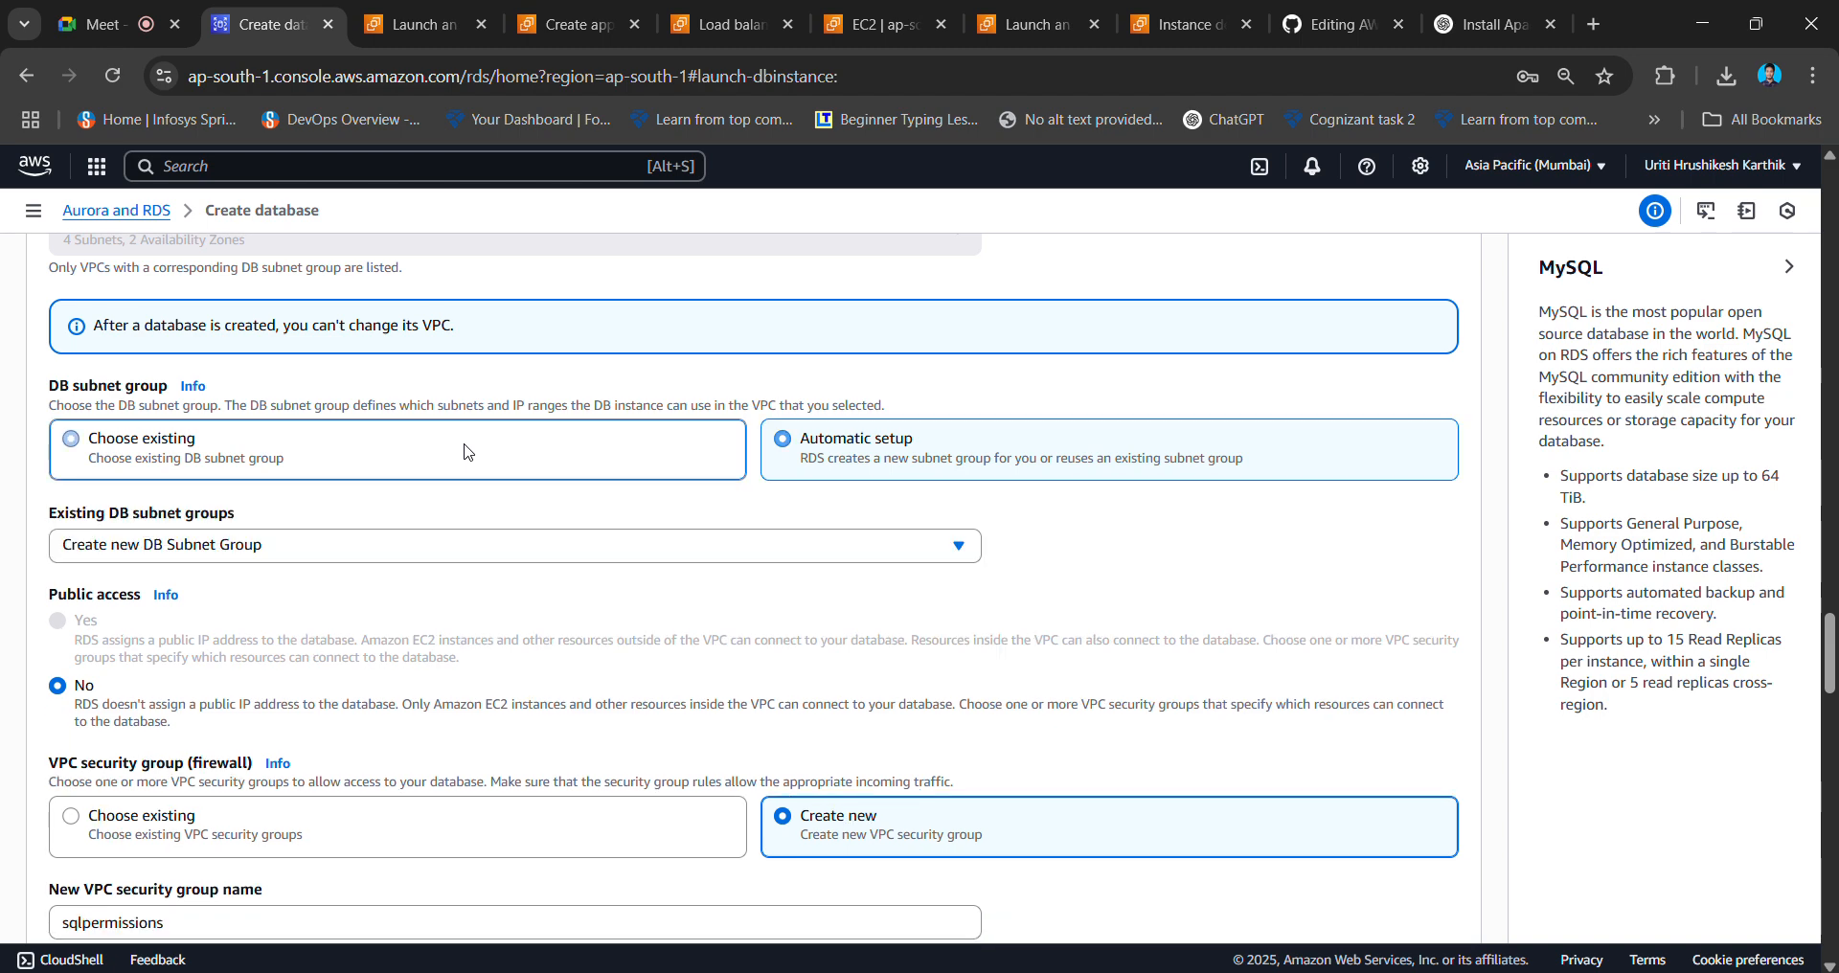
click(602, 551)
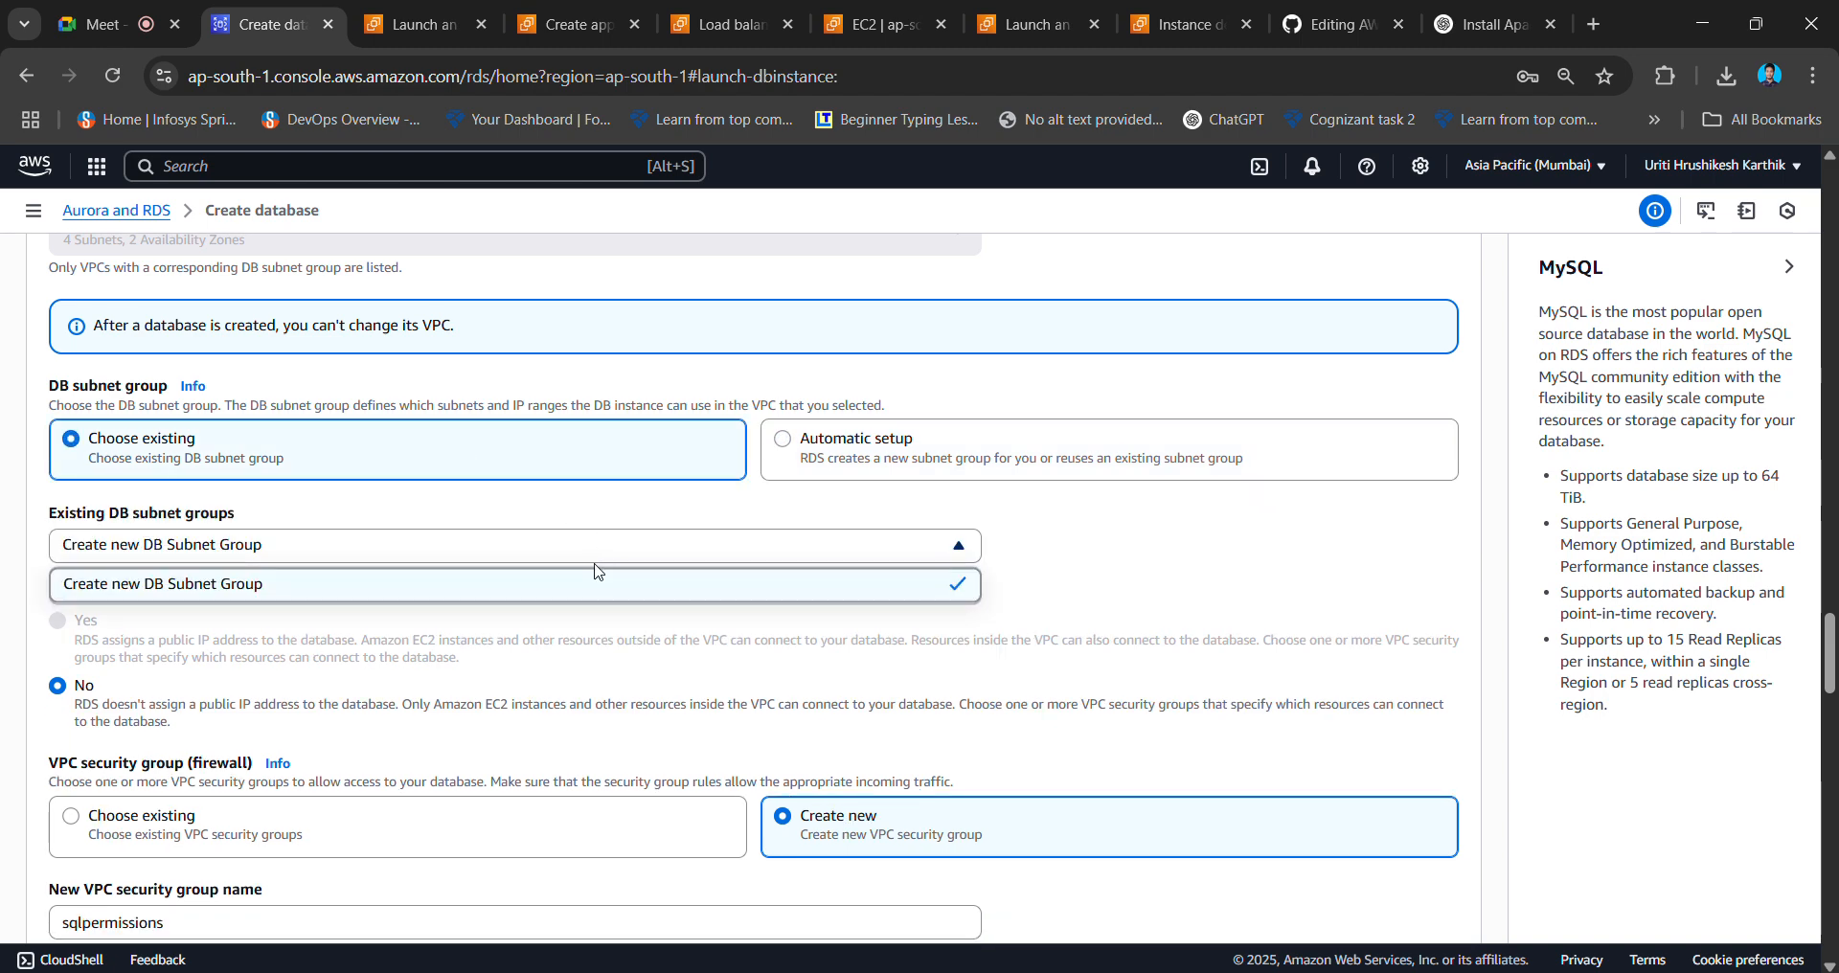
click(586, 602)
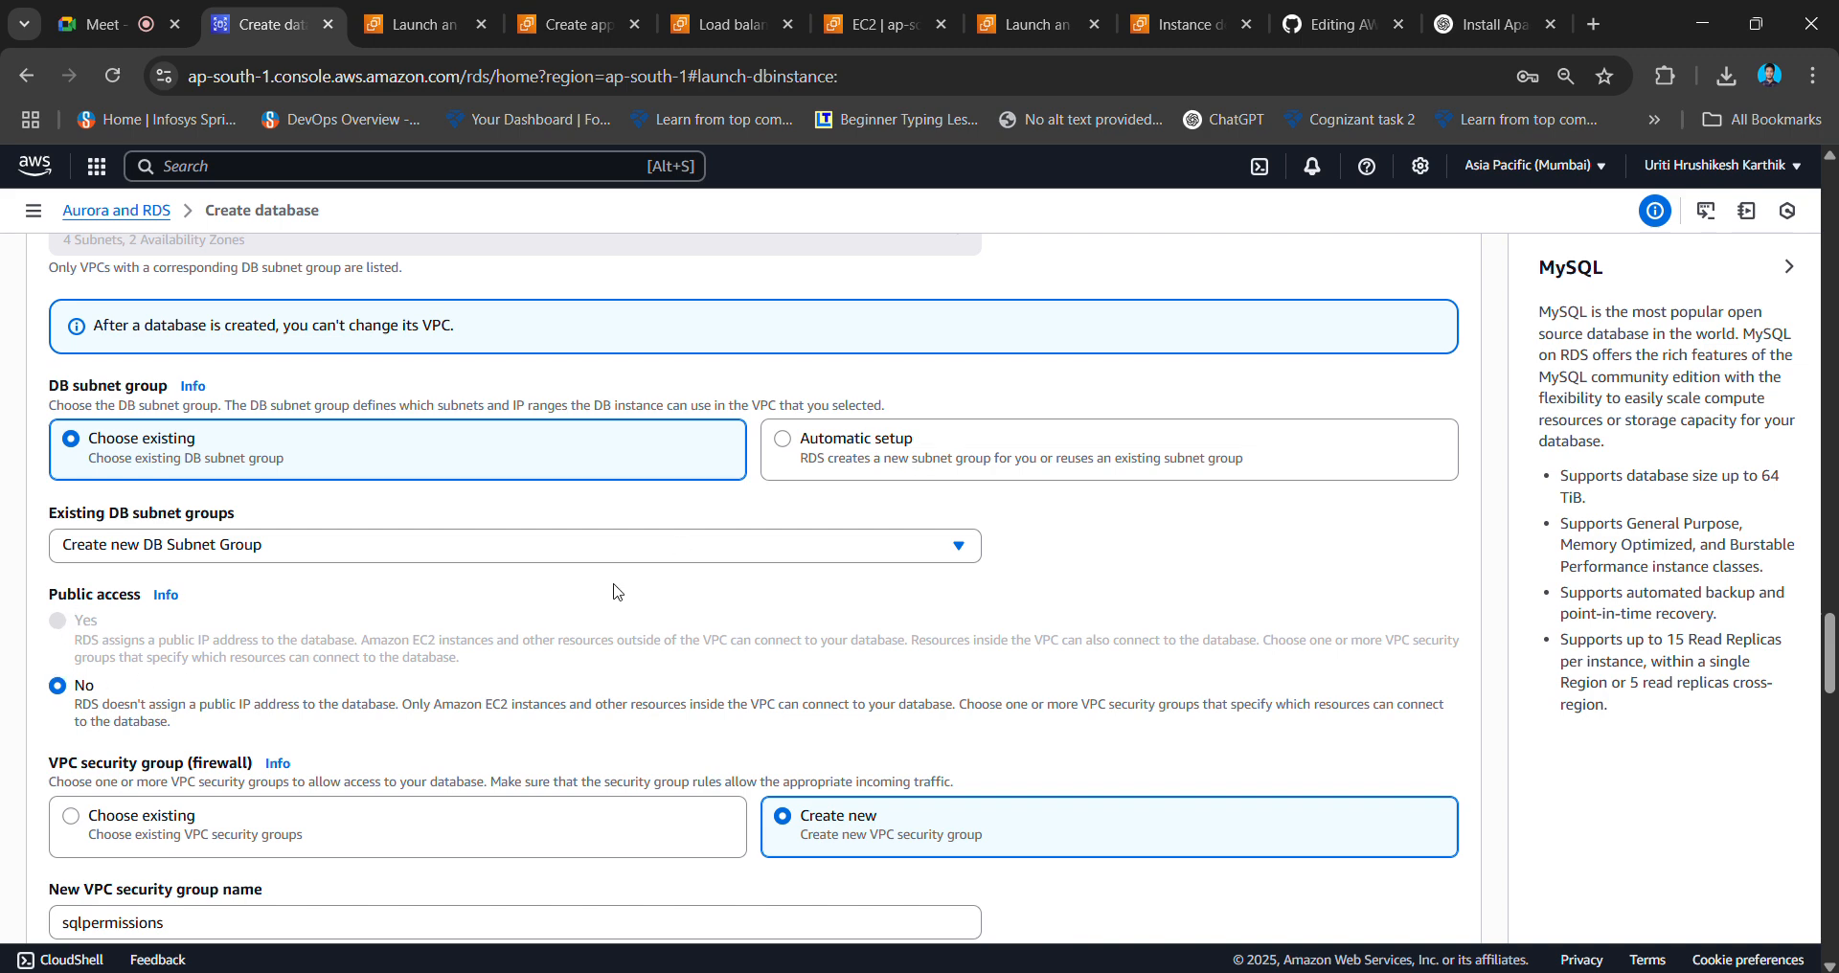
scroll(614, 591, up, 2)
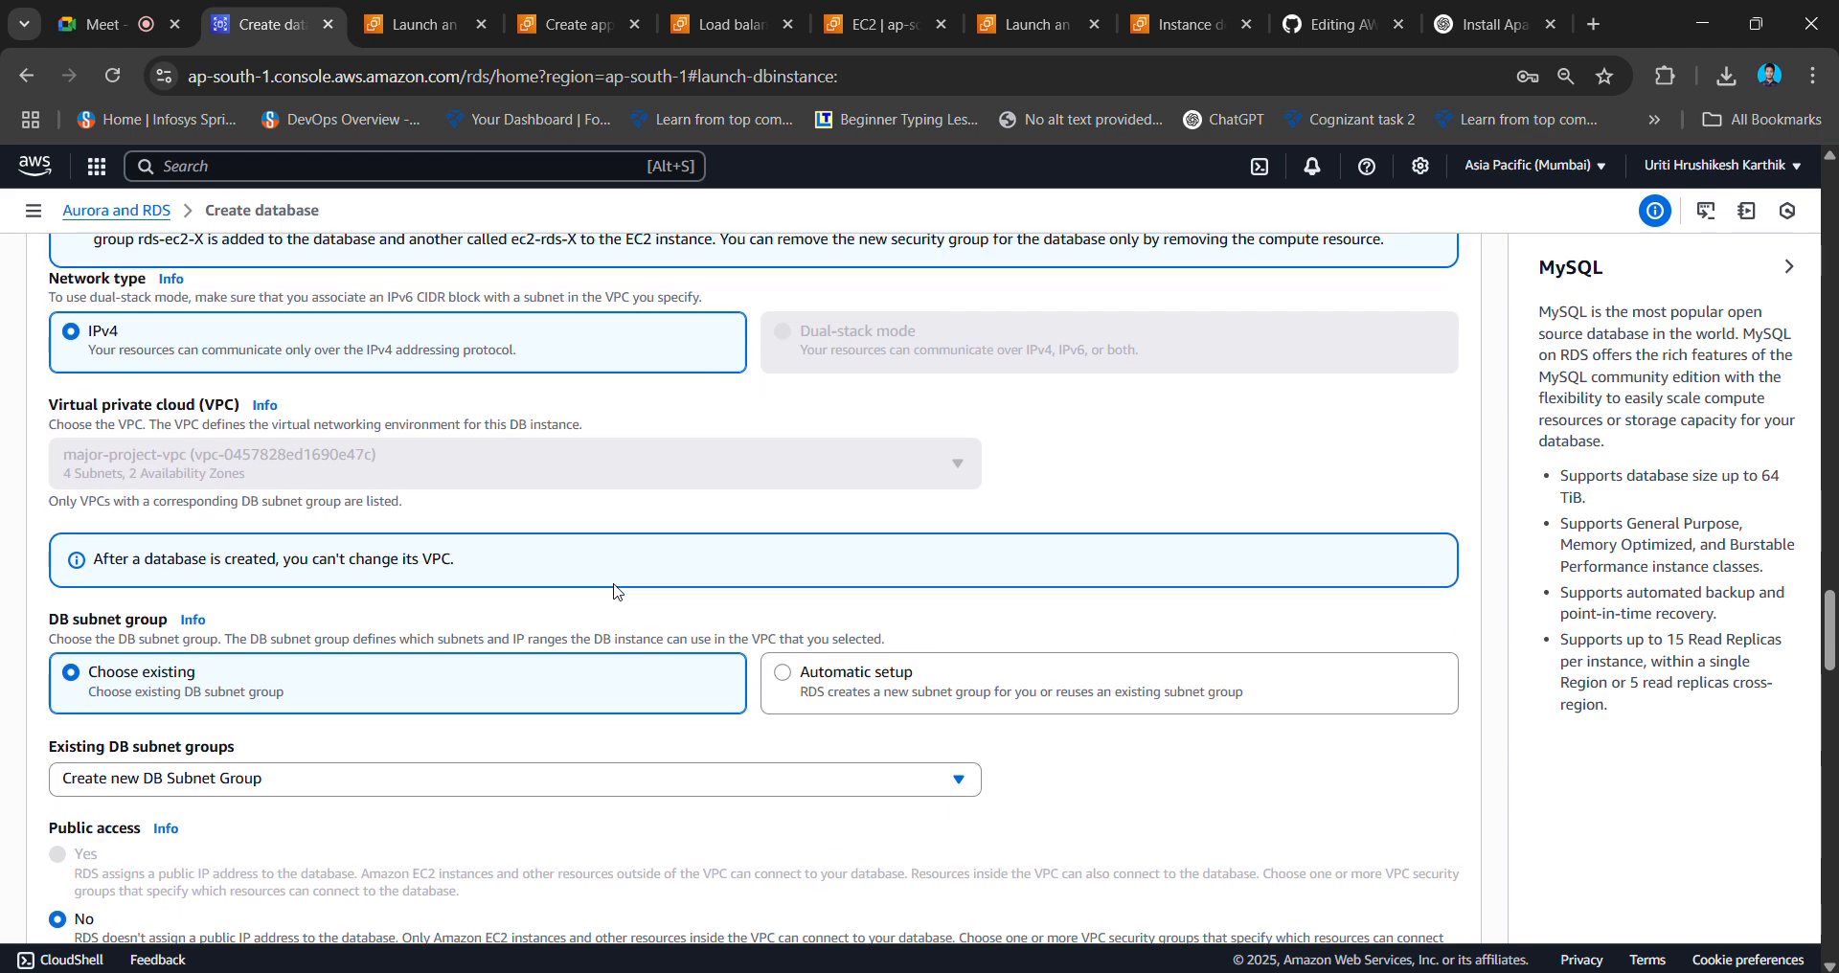
- Try instance2 as the connected EC2 instance, then switch the connection back to instance1
scroll(616, 594, up, 2)
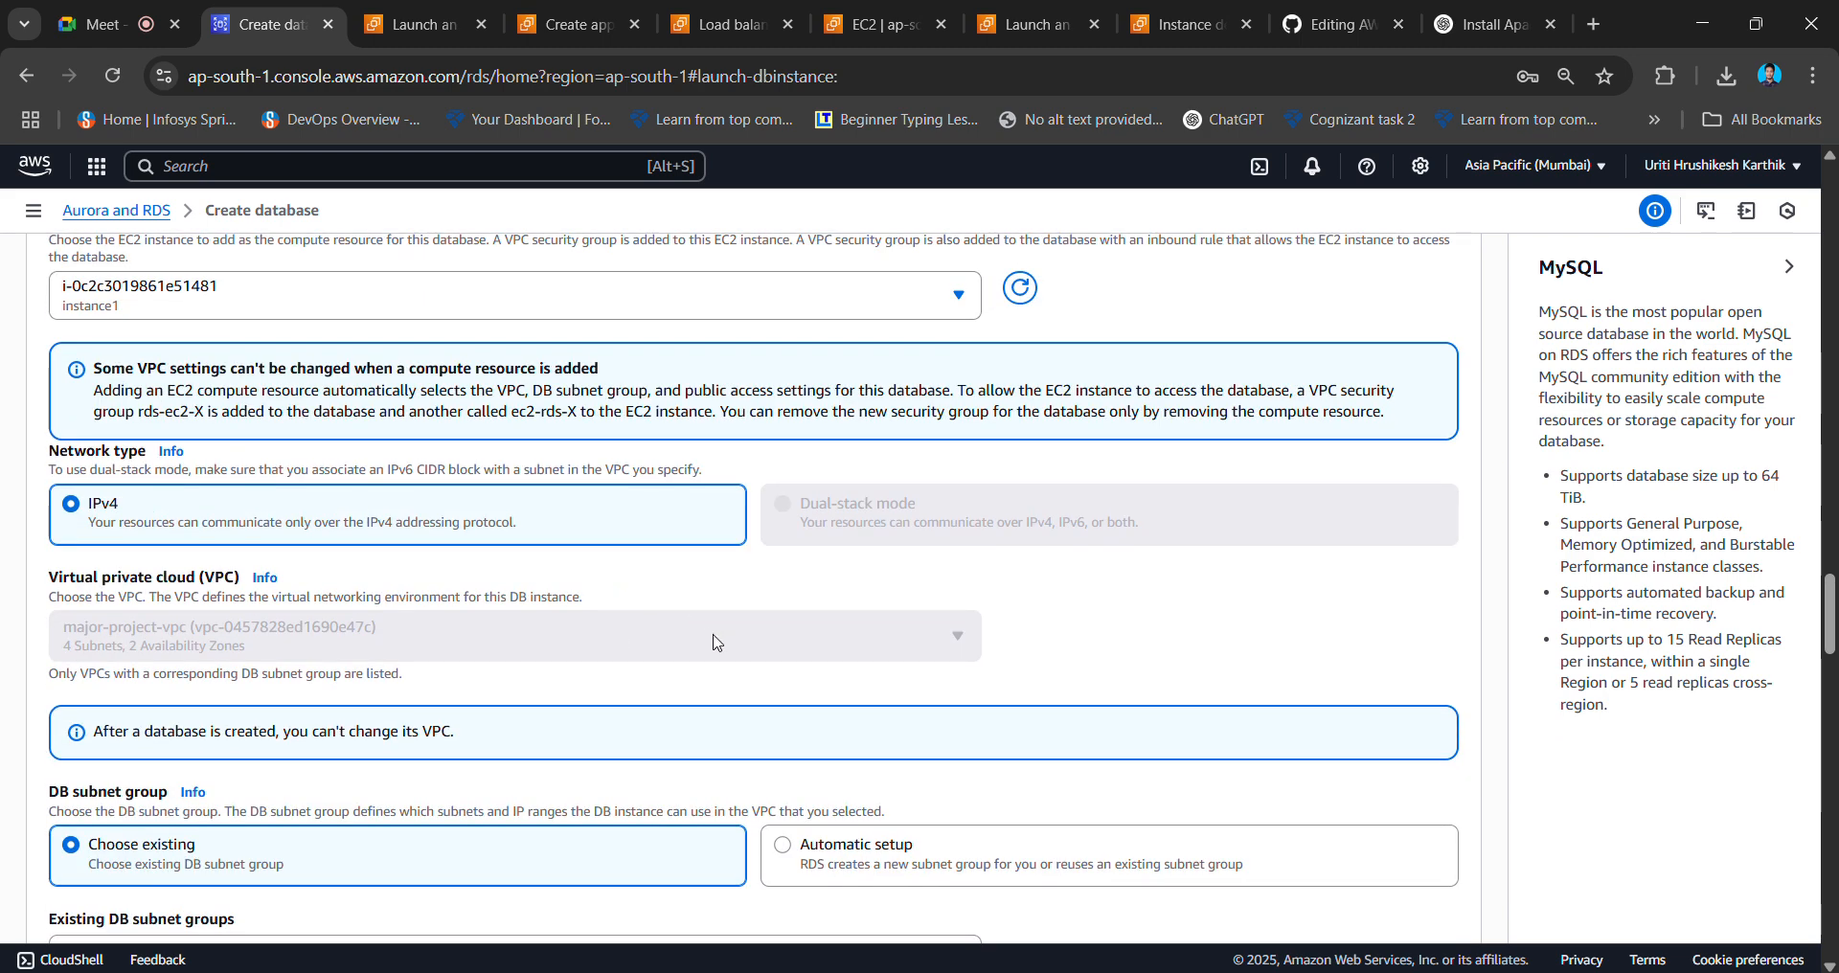
scroll(714, 642, up, 1)
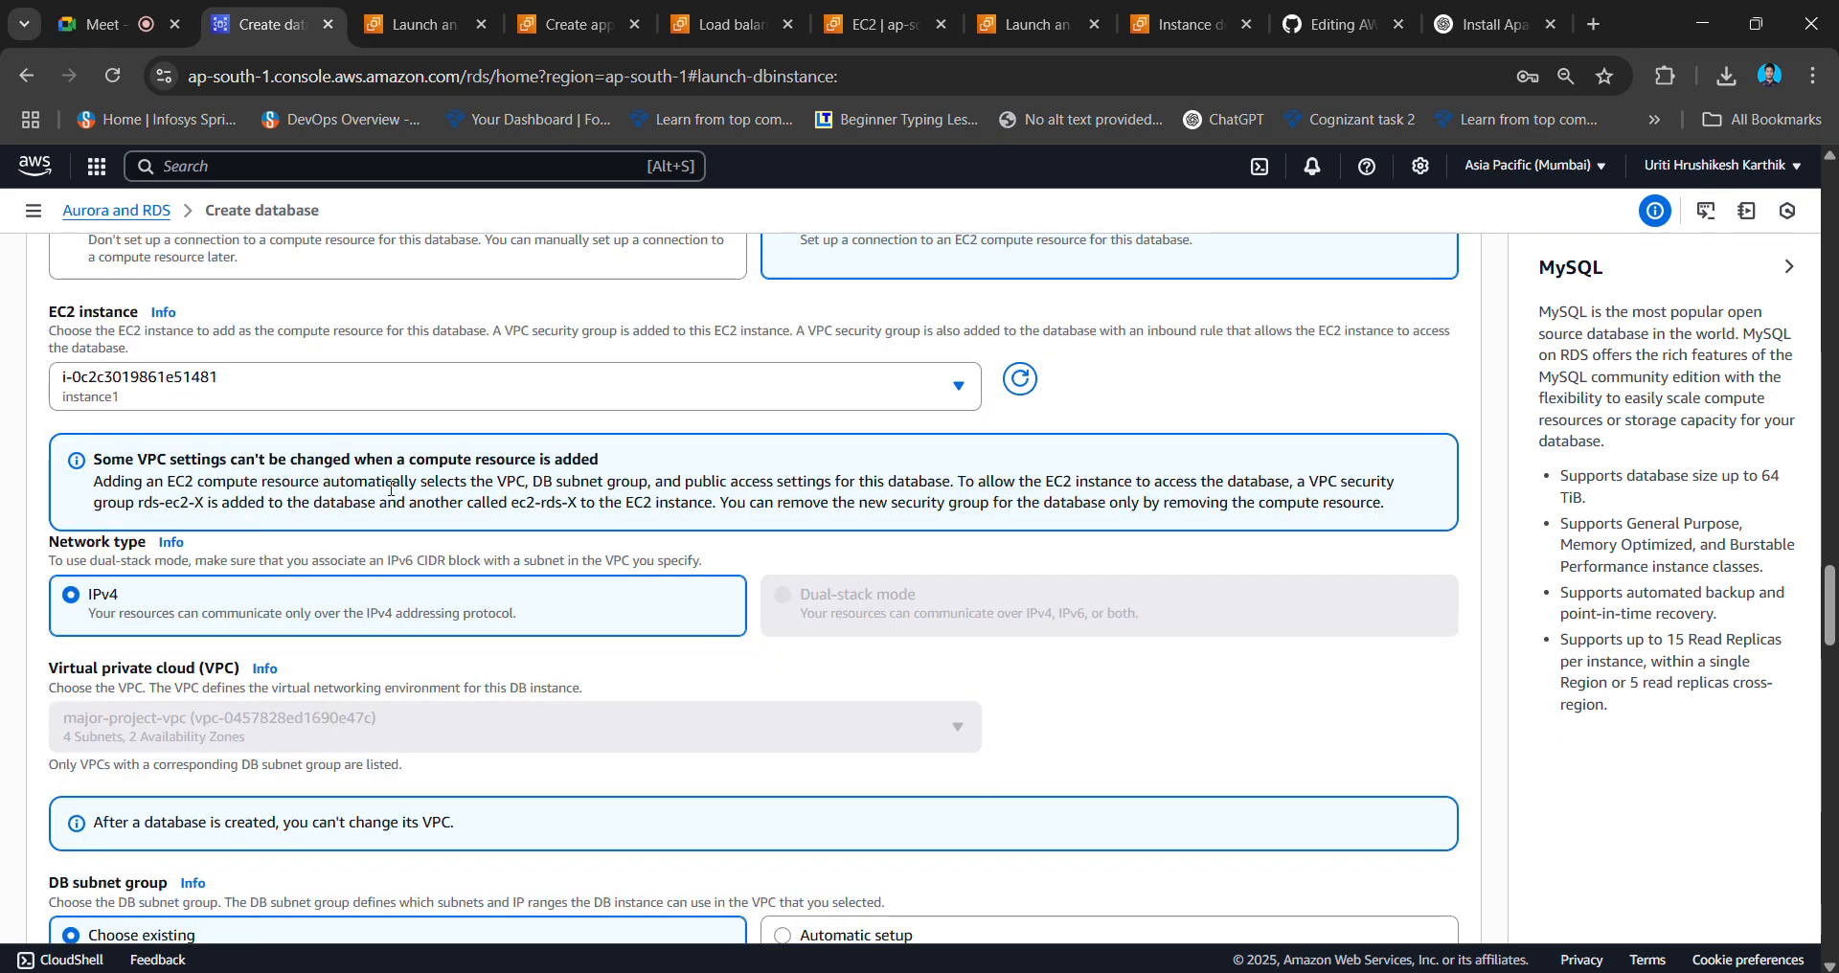
click(482, 403)
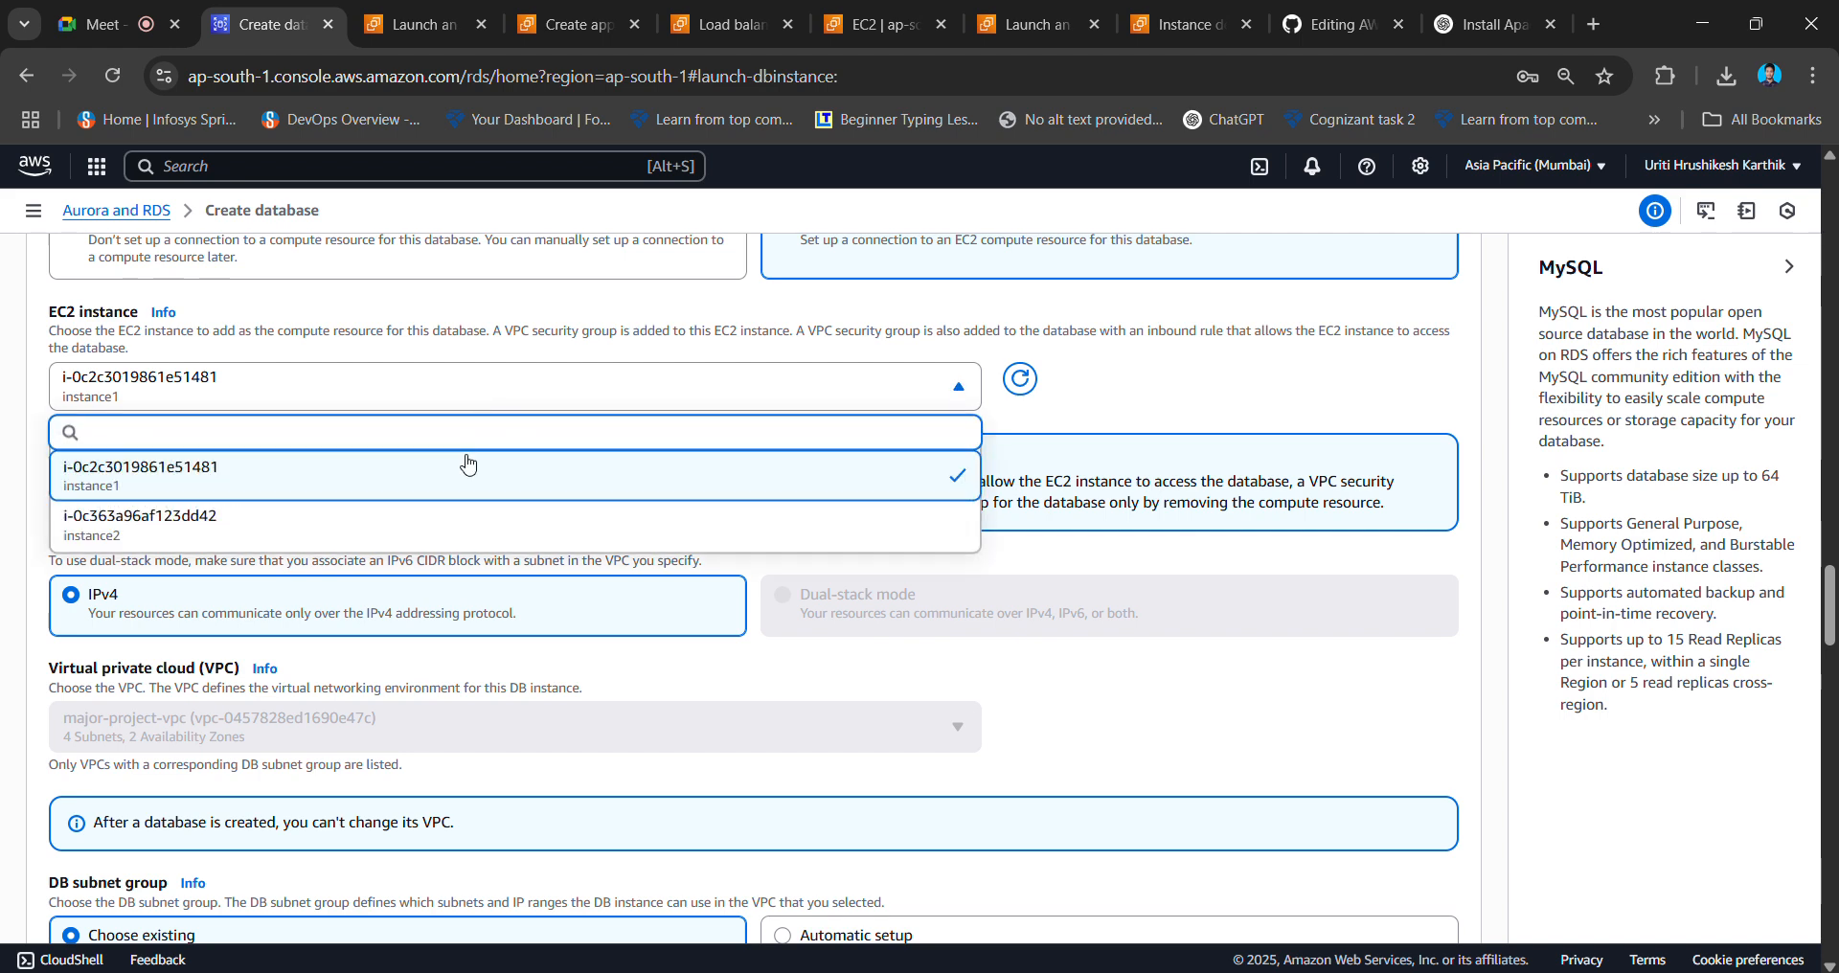
click(442, 538)
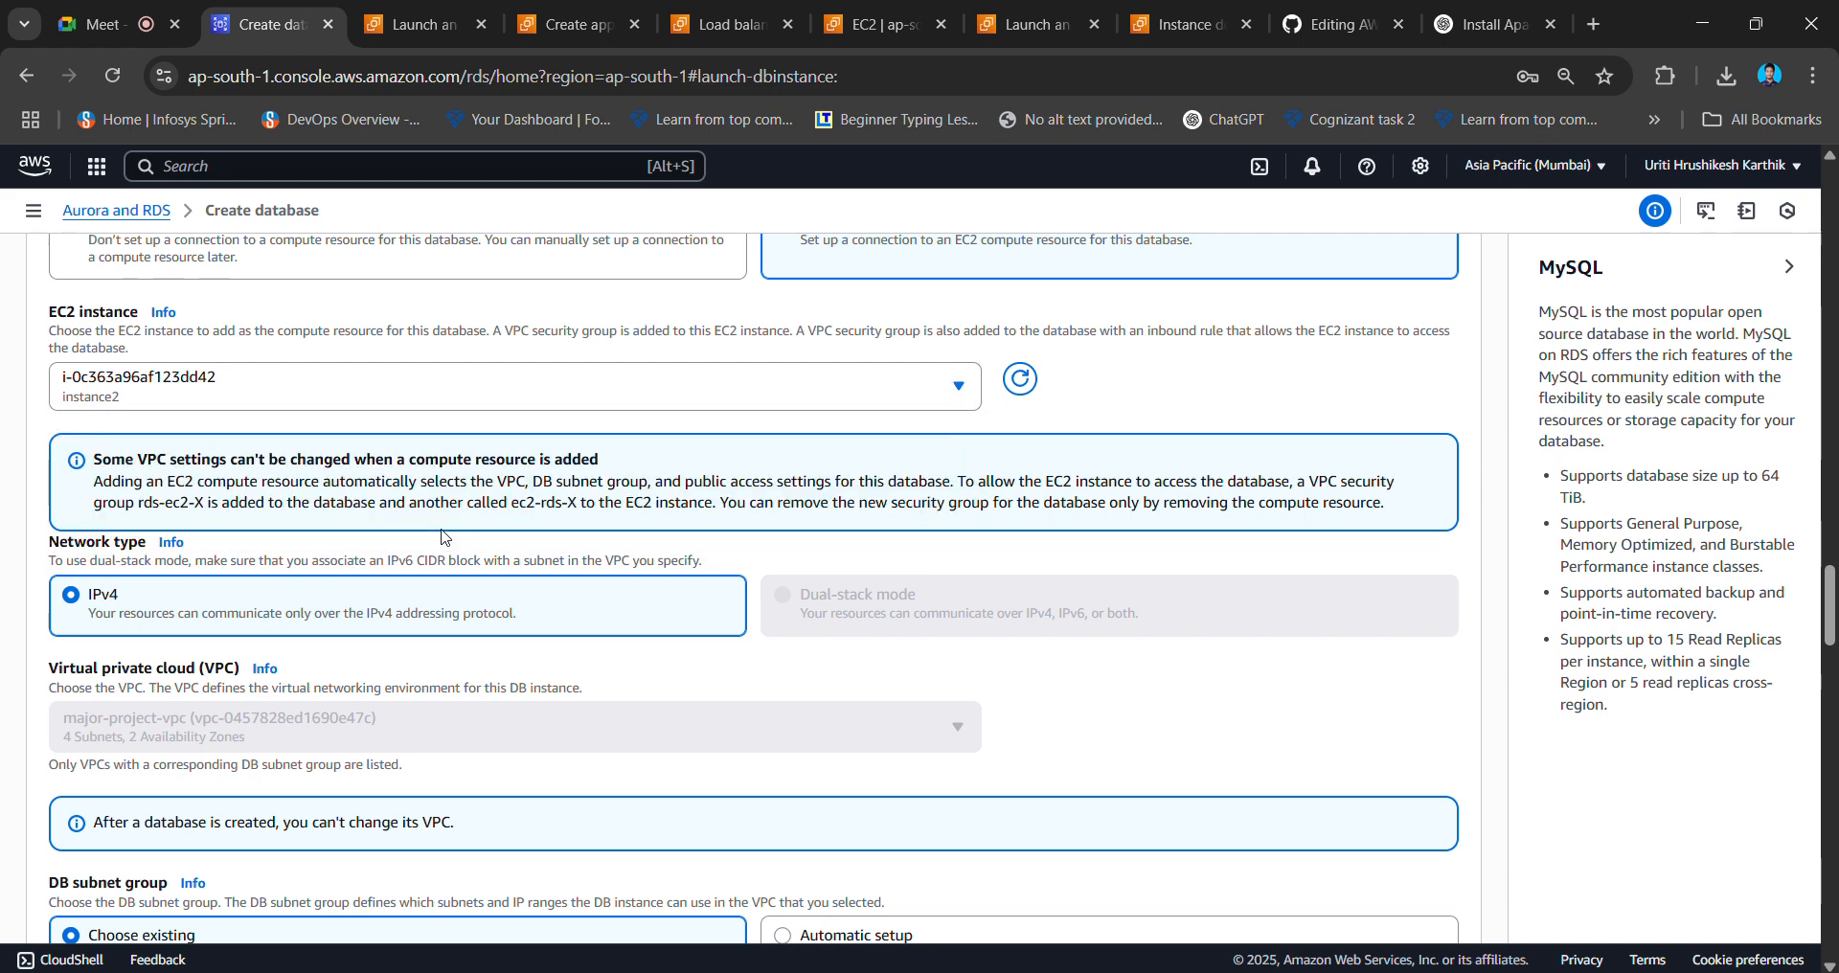
click(578, 401)
click(522, 479)
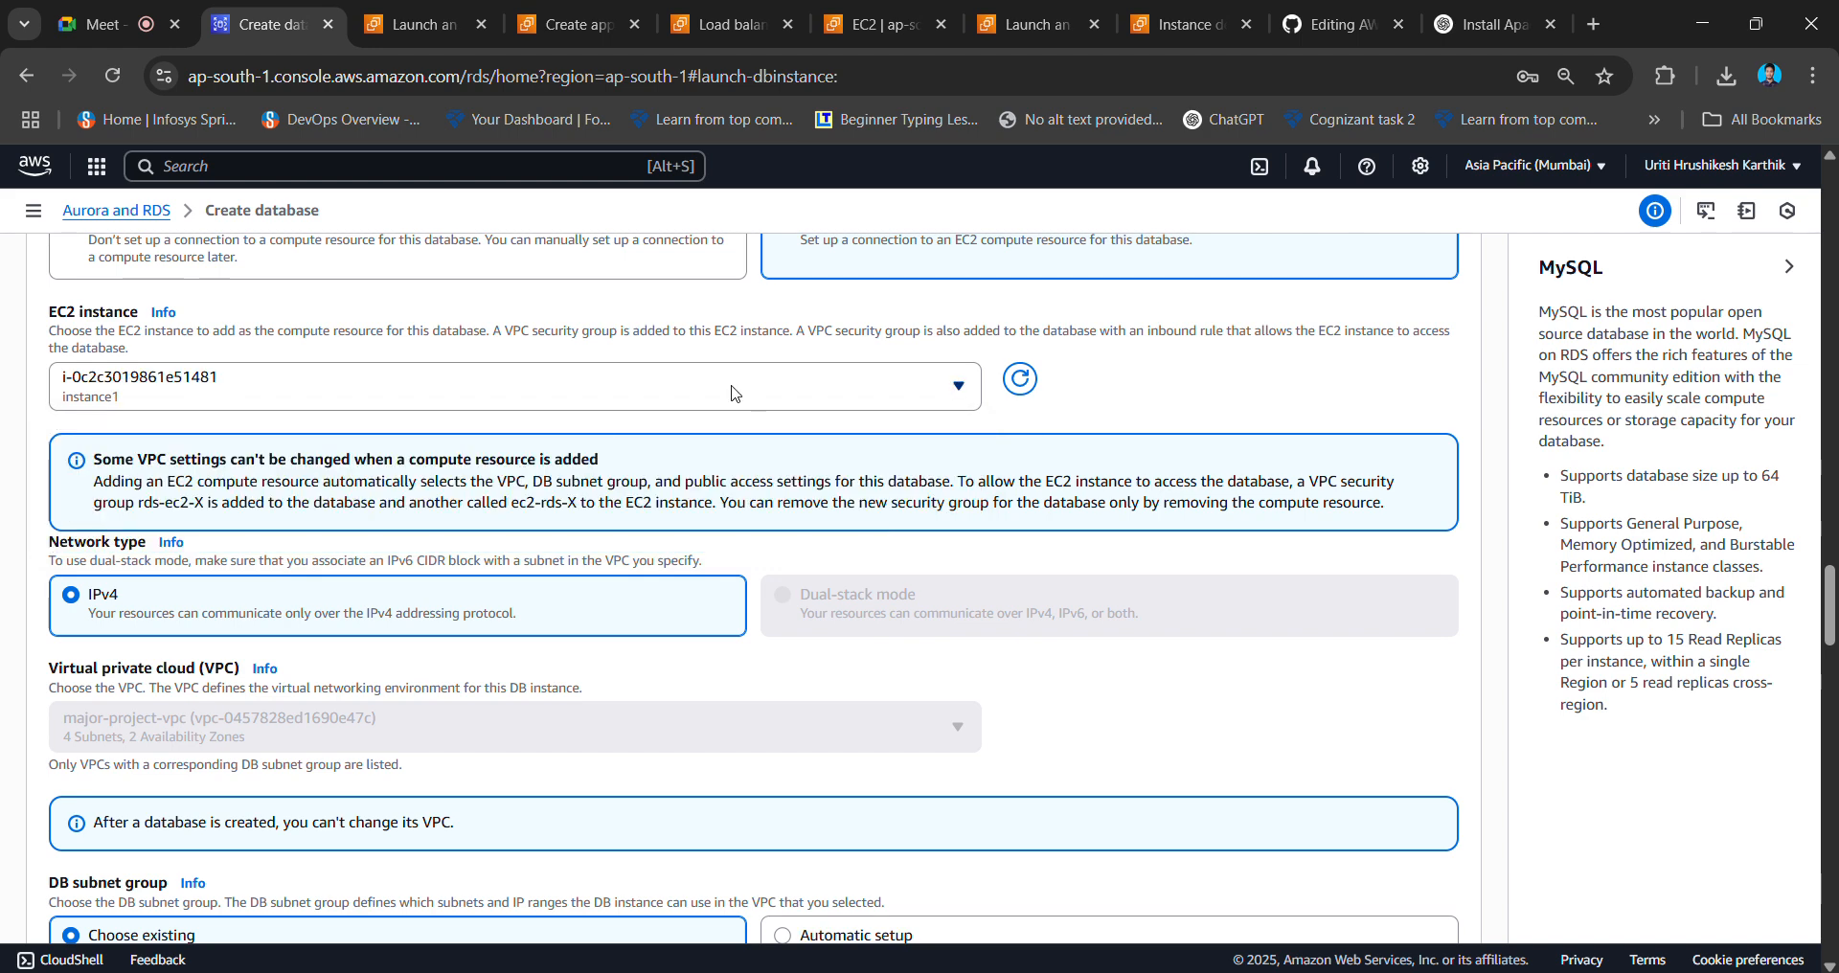
- Set the DB subnet group to Automatic setup, creating rds-ec2-db-subnet-group-1, and review the public access note
scroll(734, 392, up, 3)
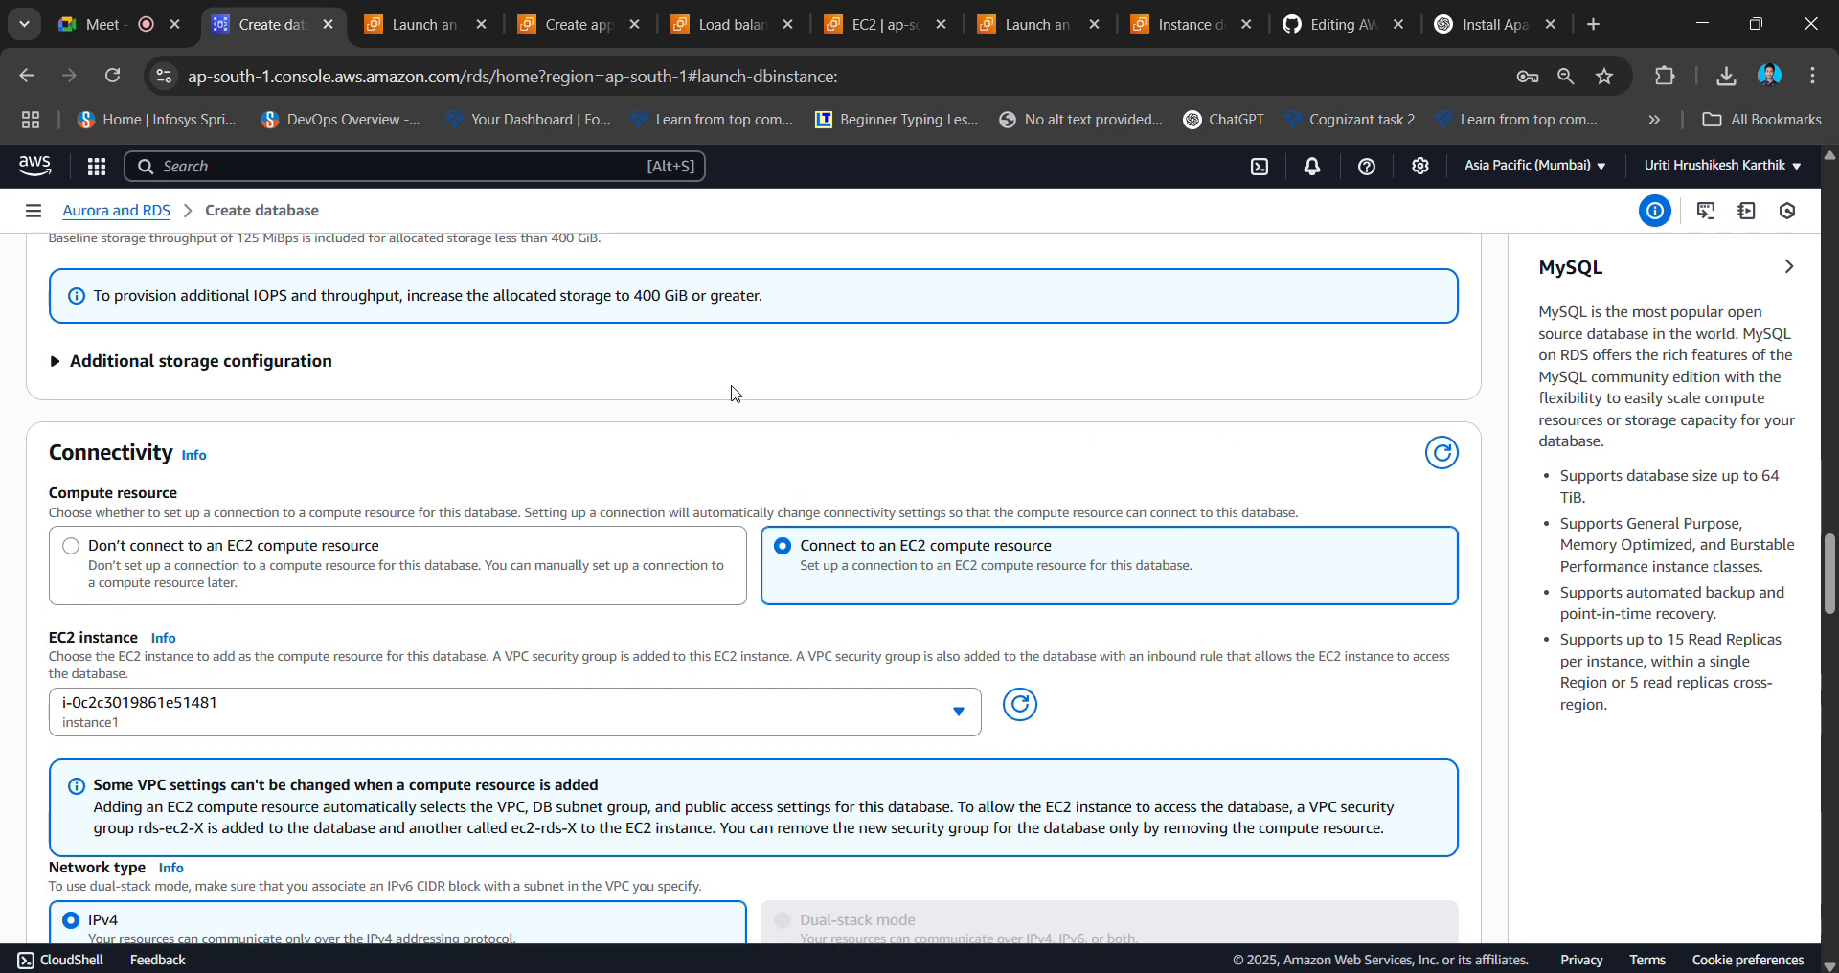
scroll(734, 392, up, 3)
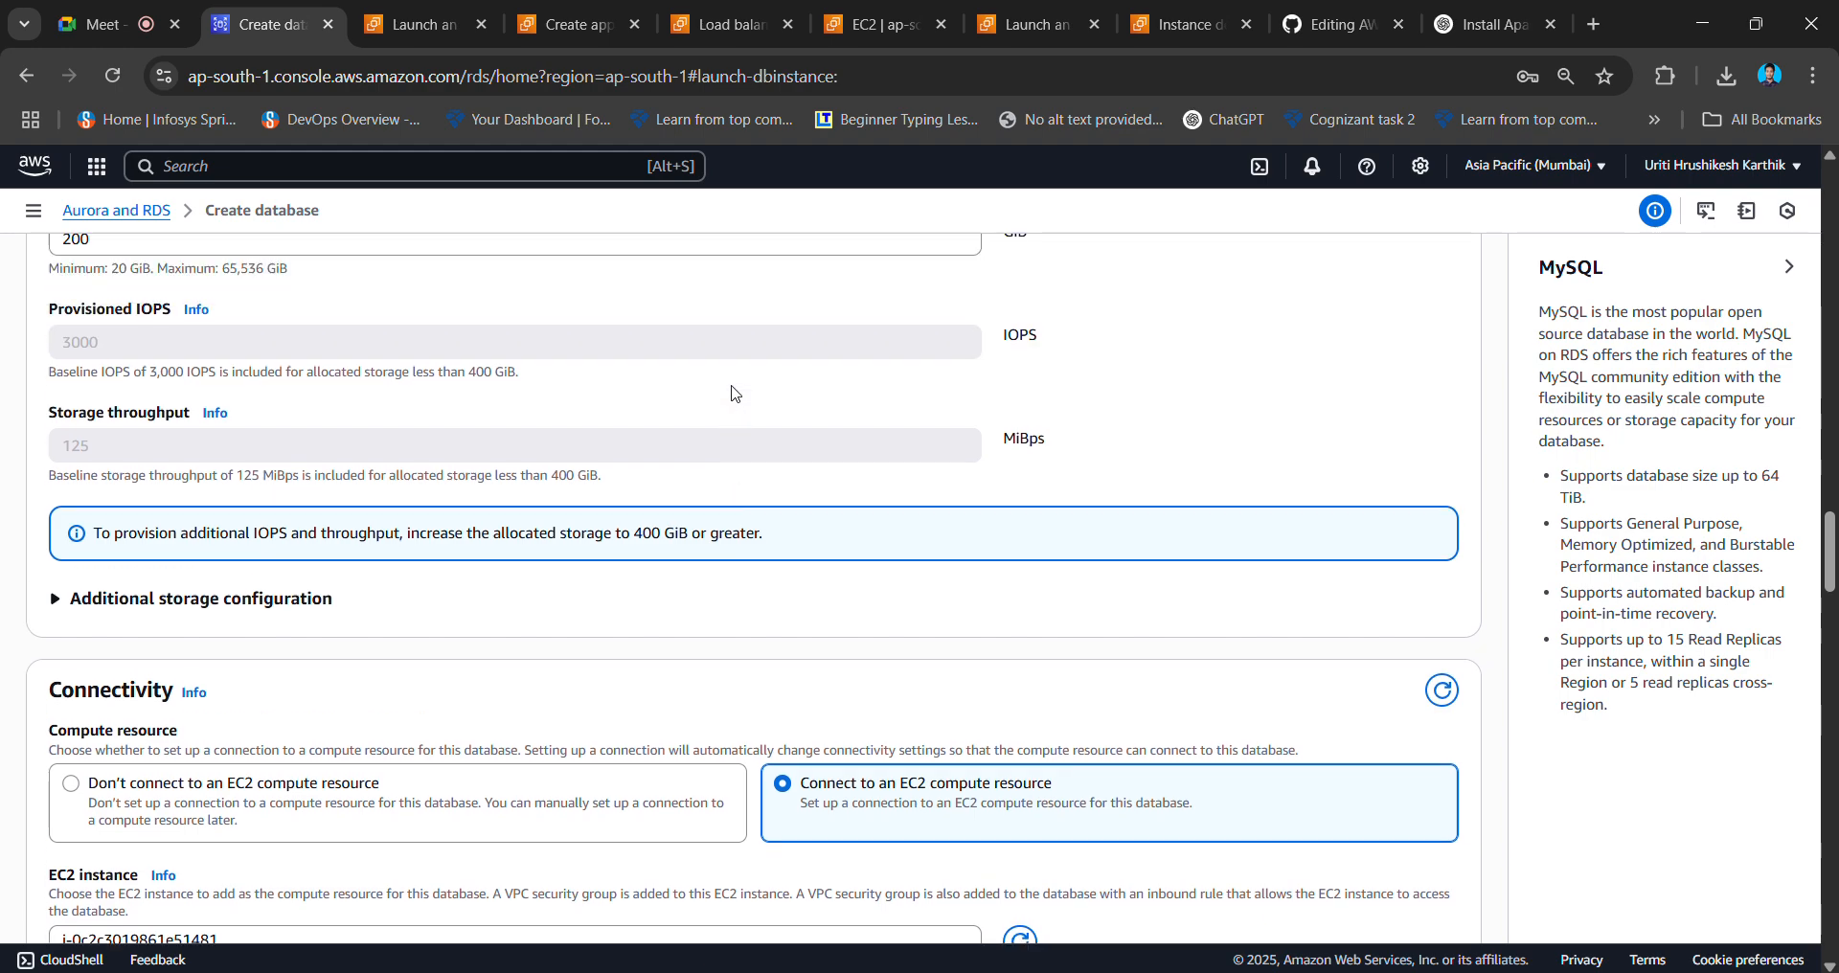
scroll(734, 392, down, 8)
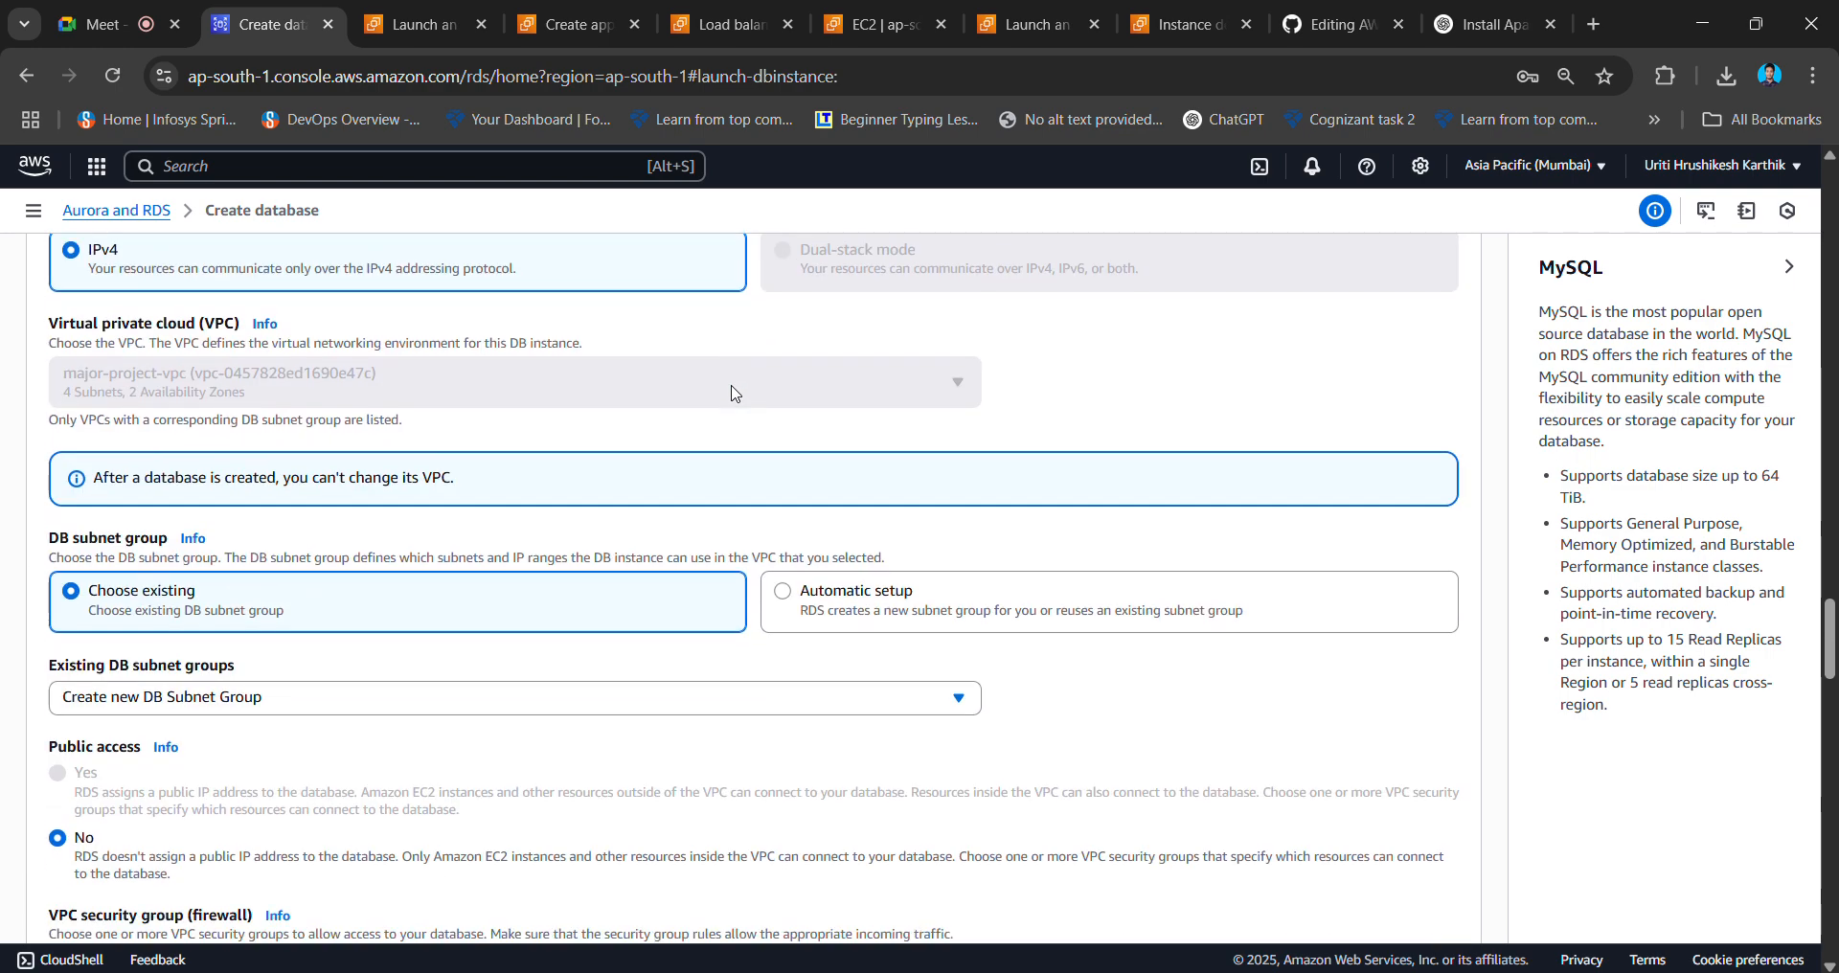
scroll(733, 392, down, 2)
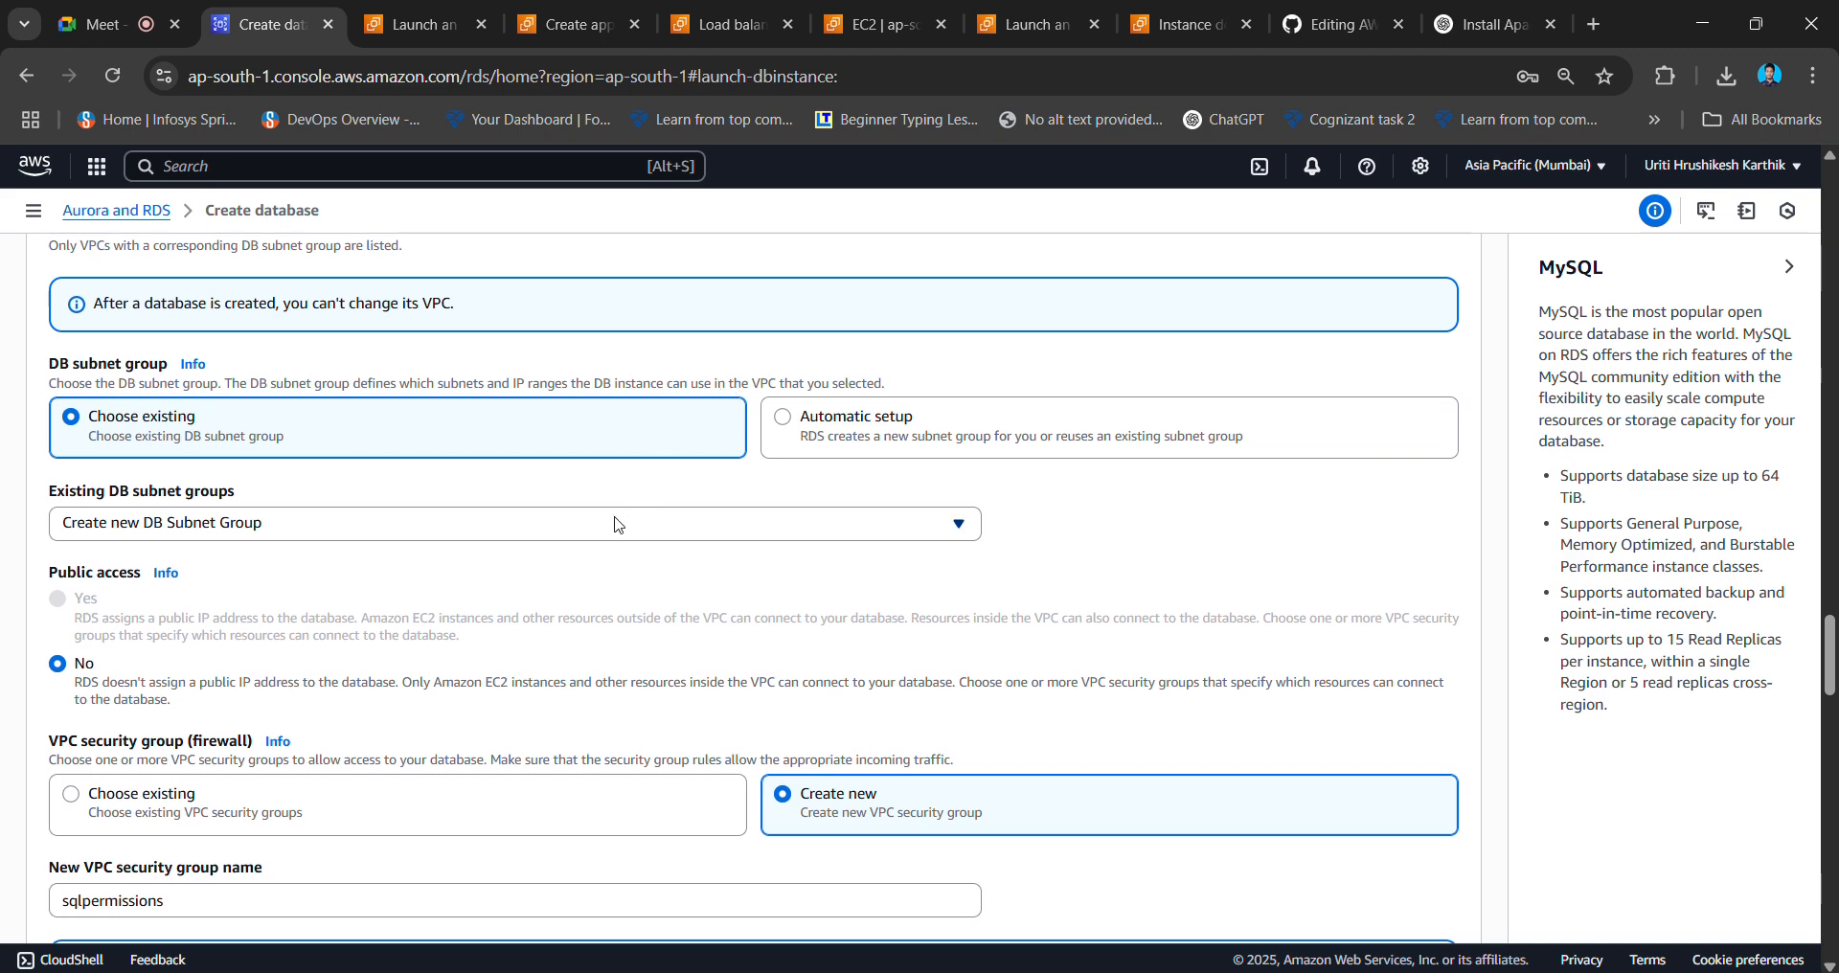
click(615, 524)
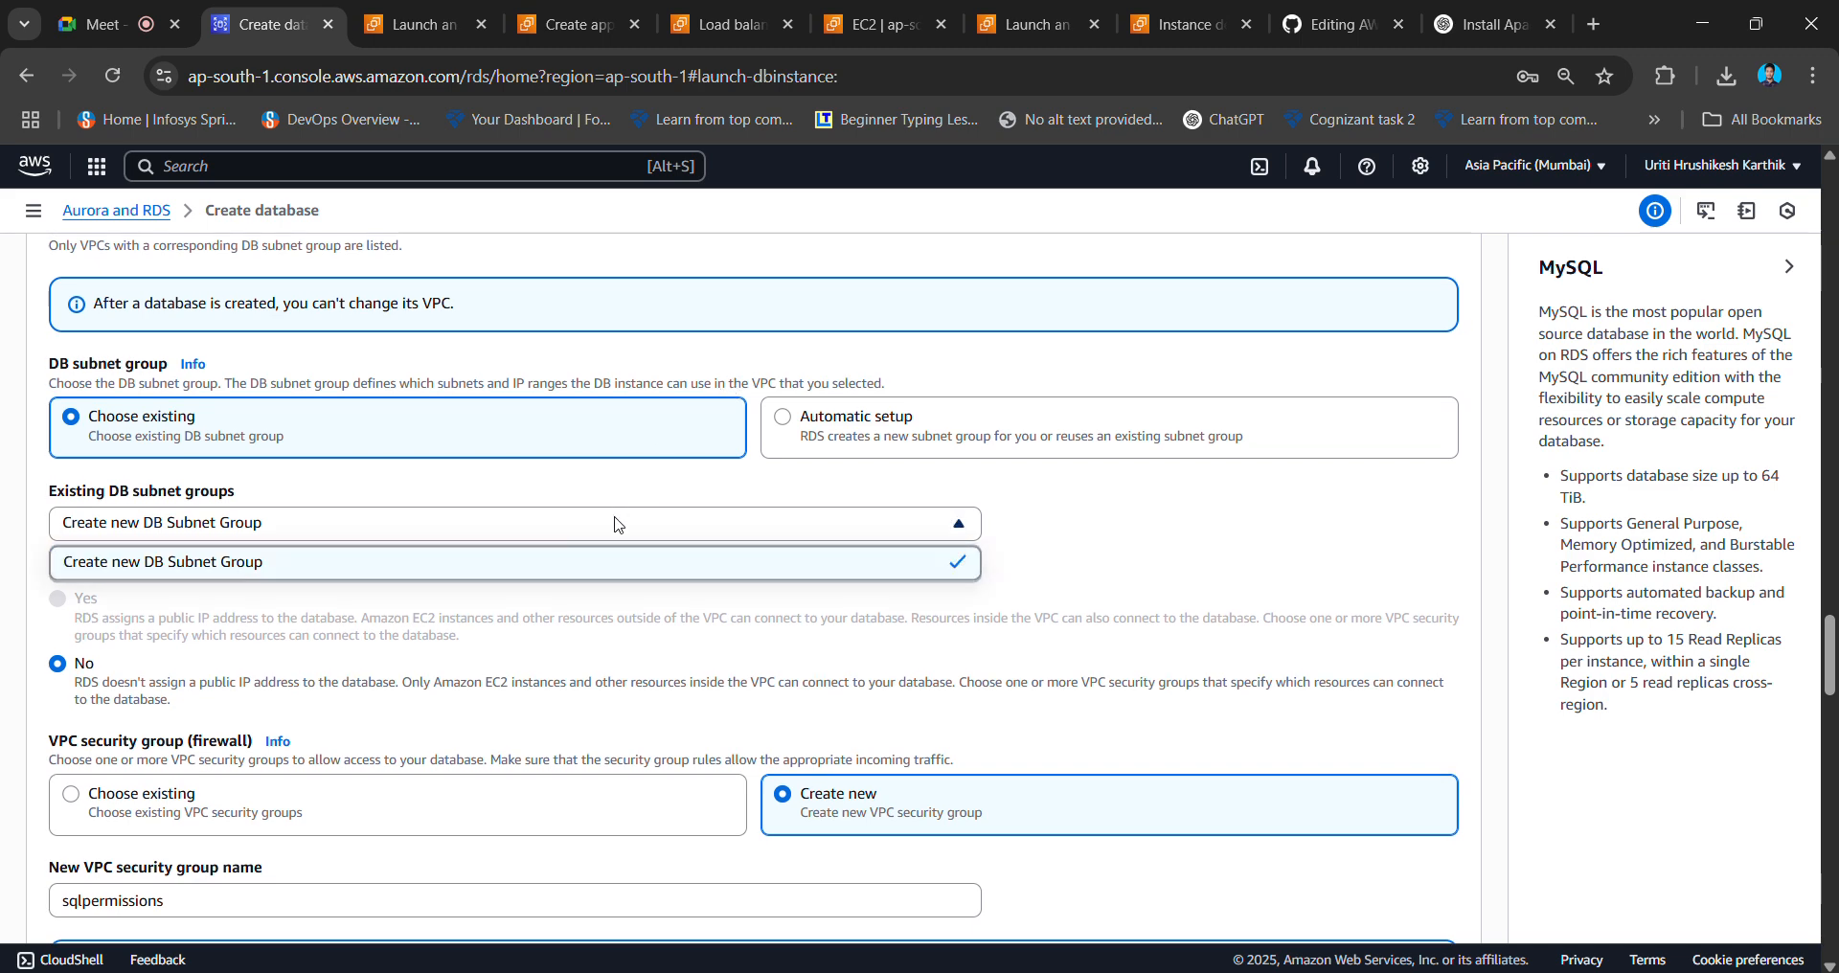
click(803, 423)
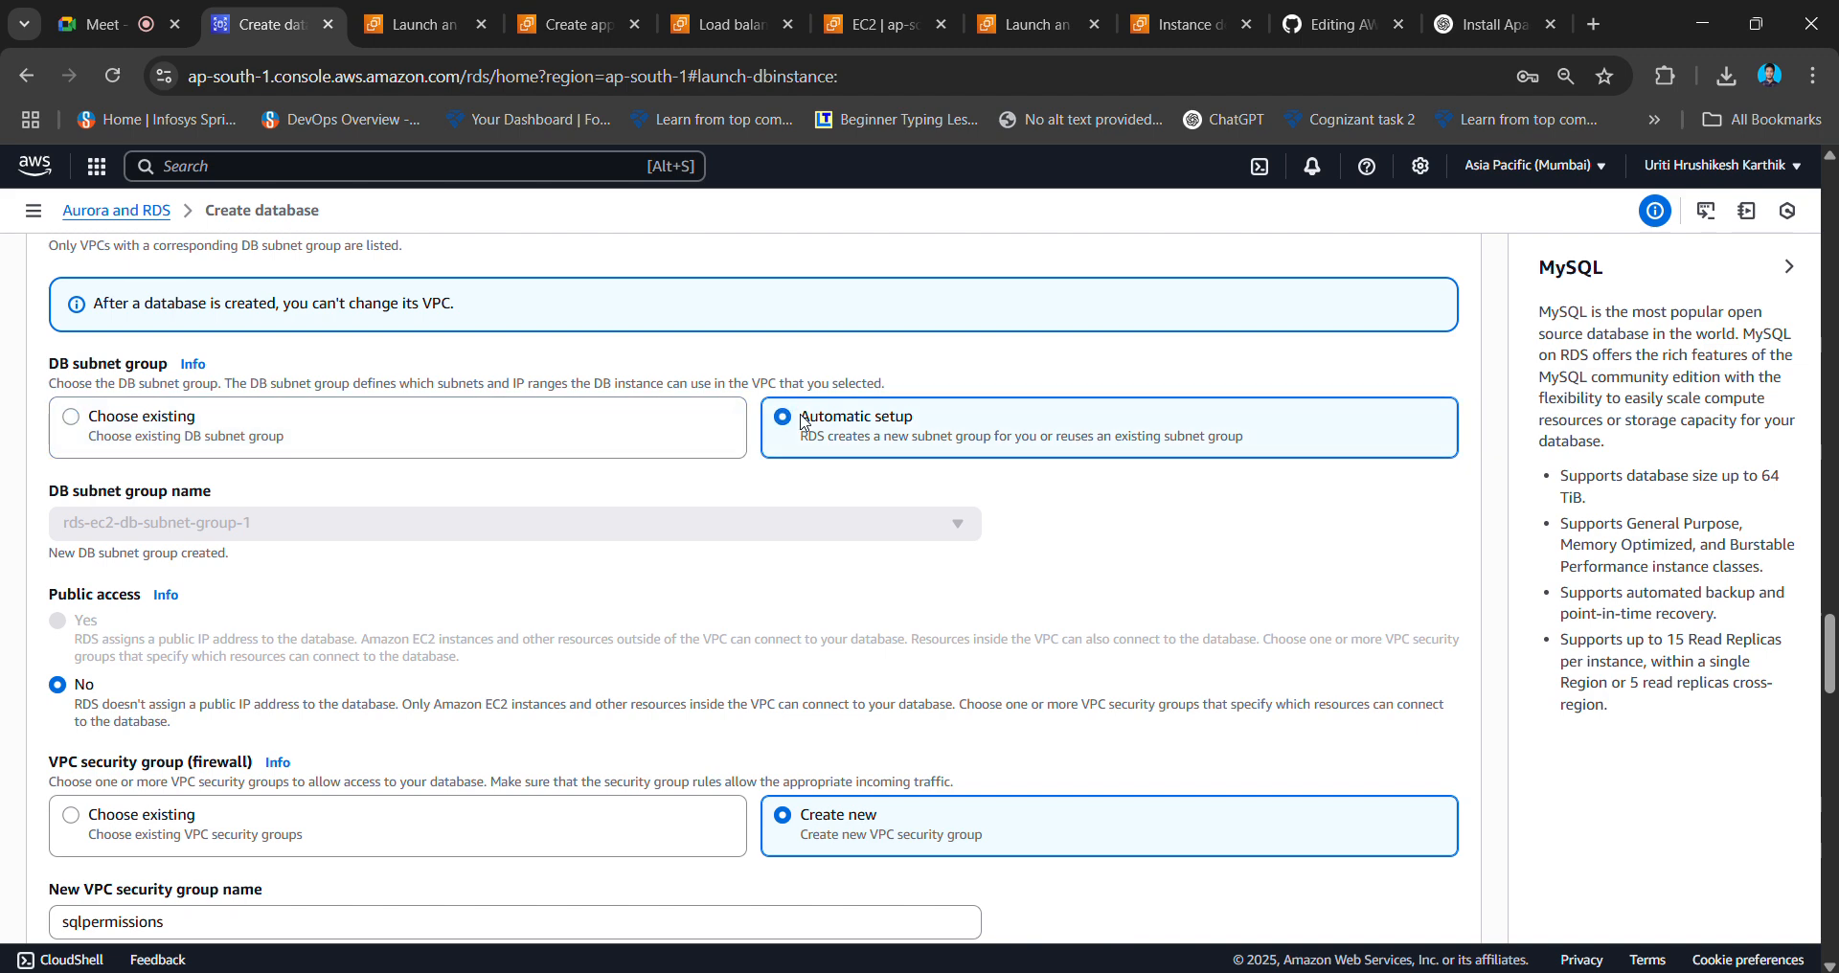
scroll(693, 548, down, 2)
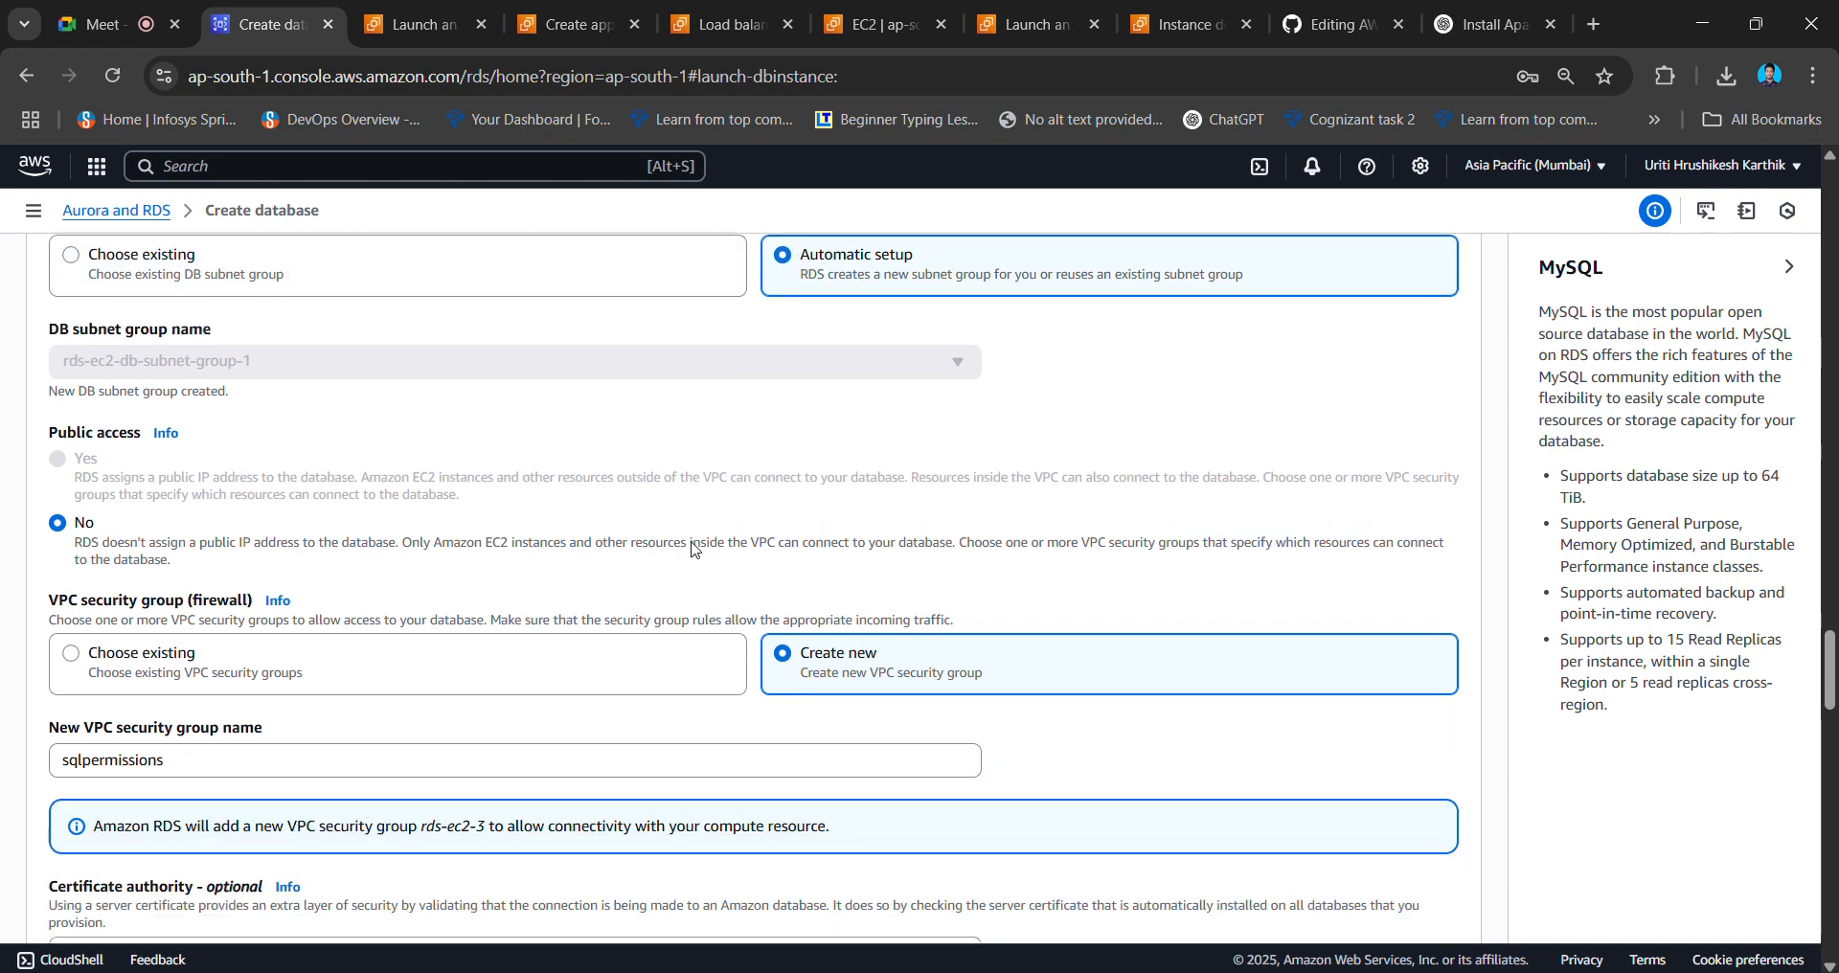
drag(254, 564, 86, 517)
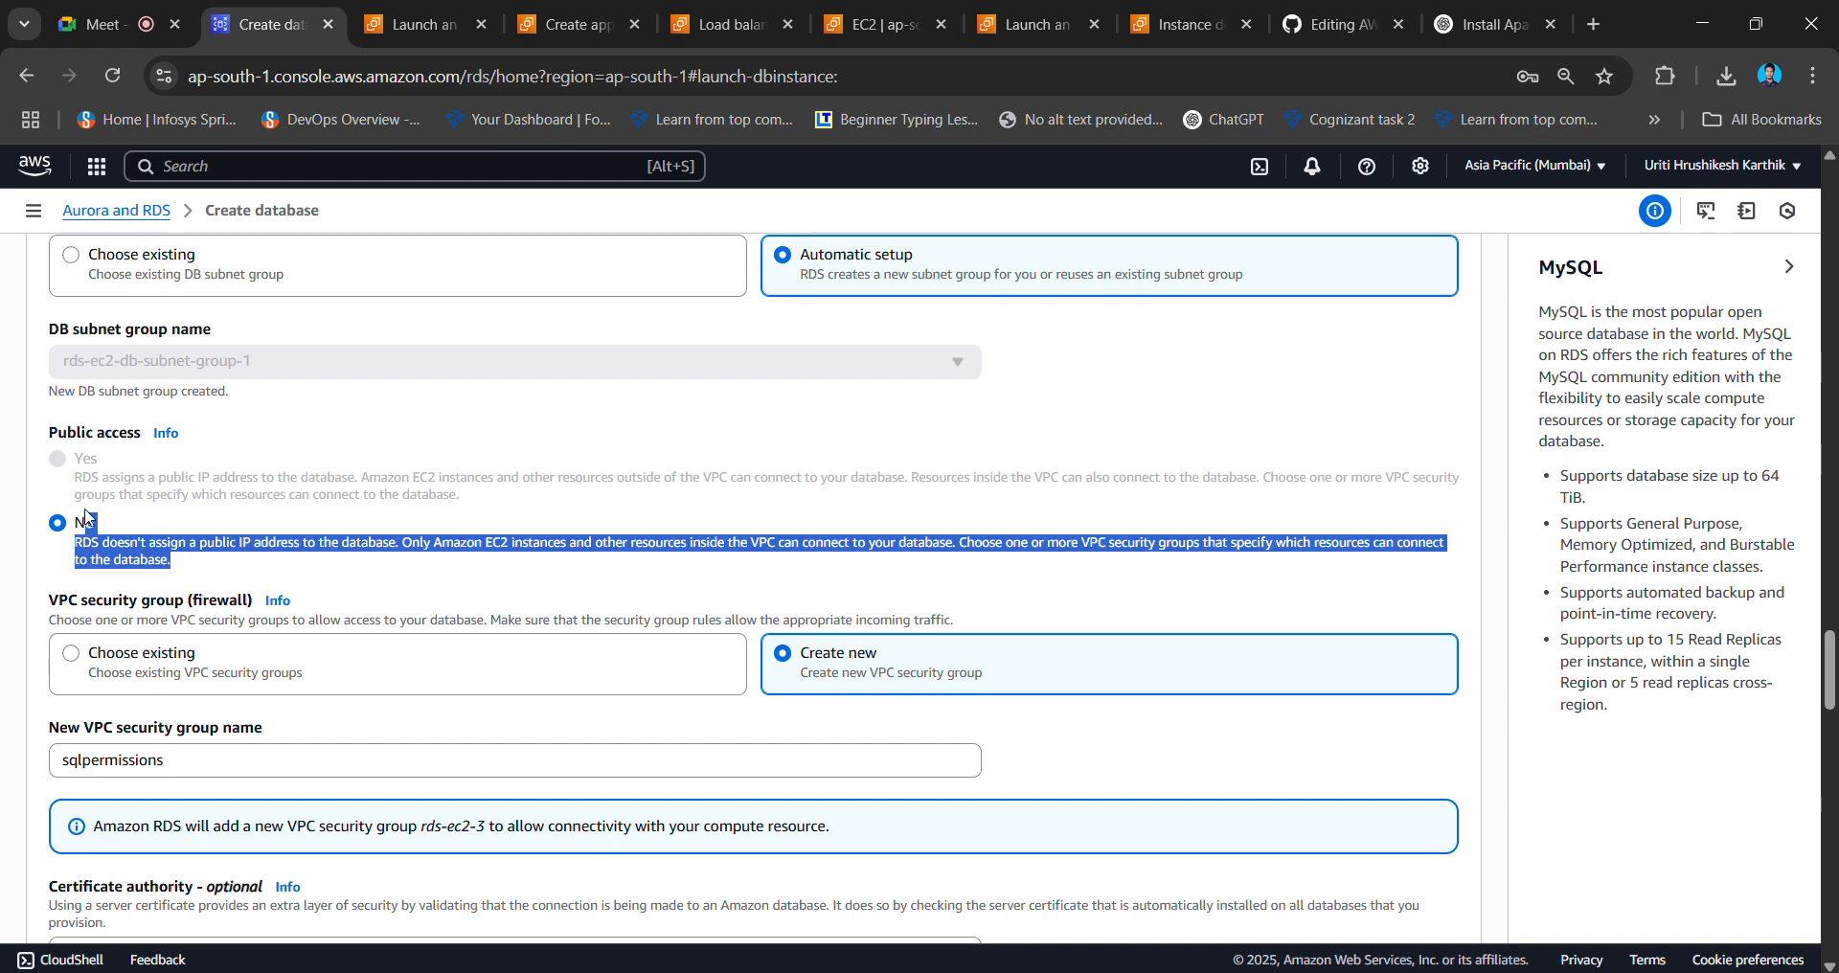
click(336, 546)
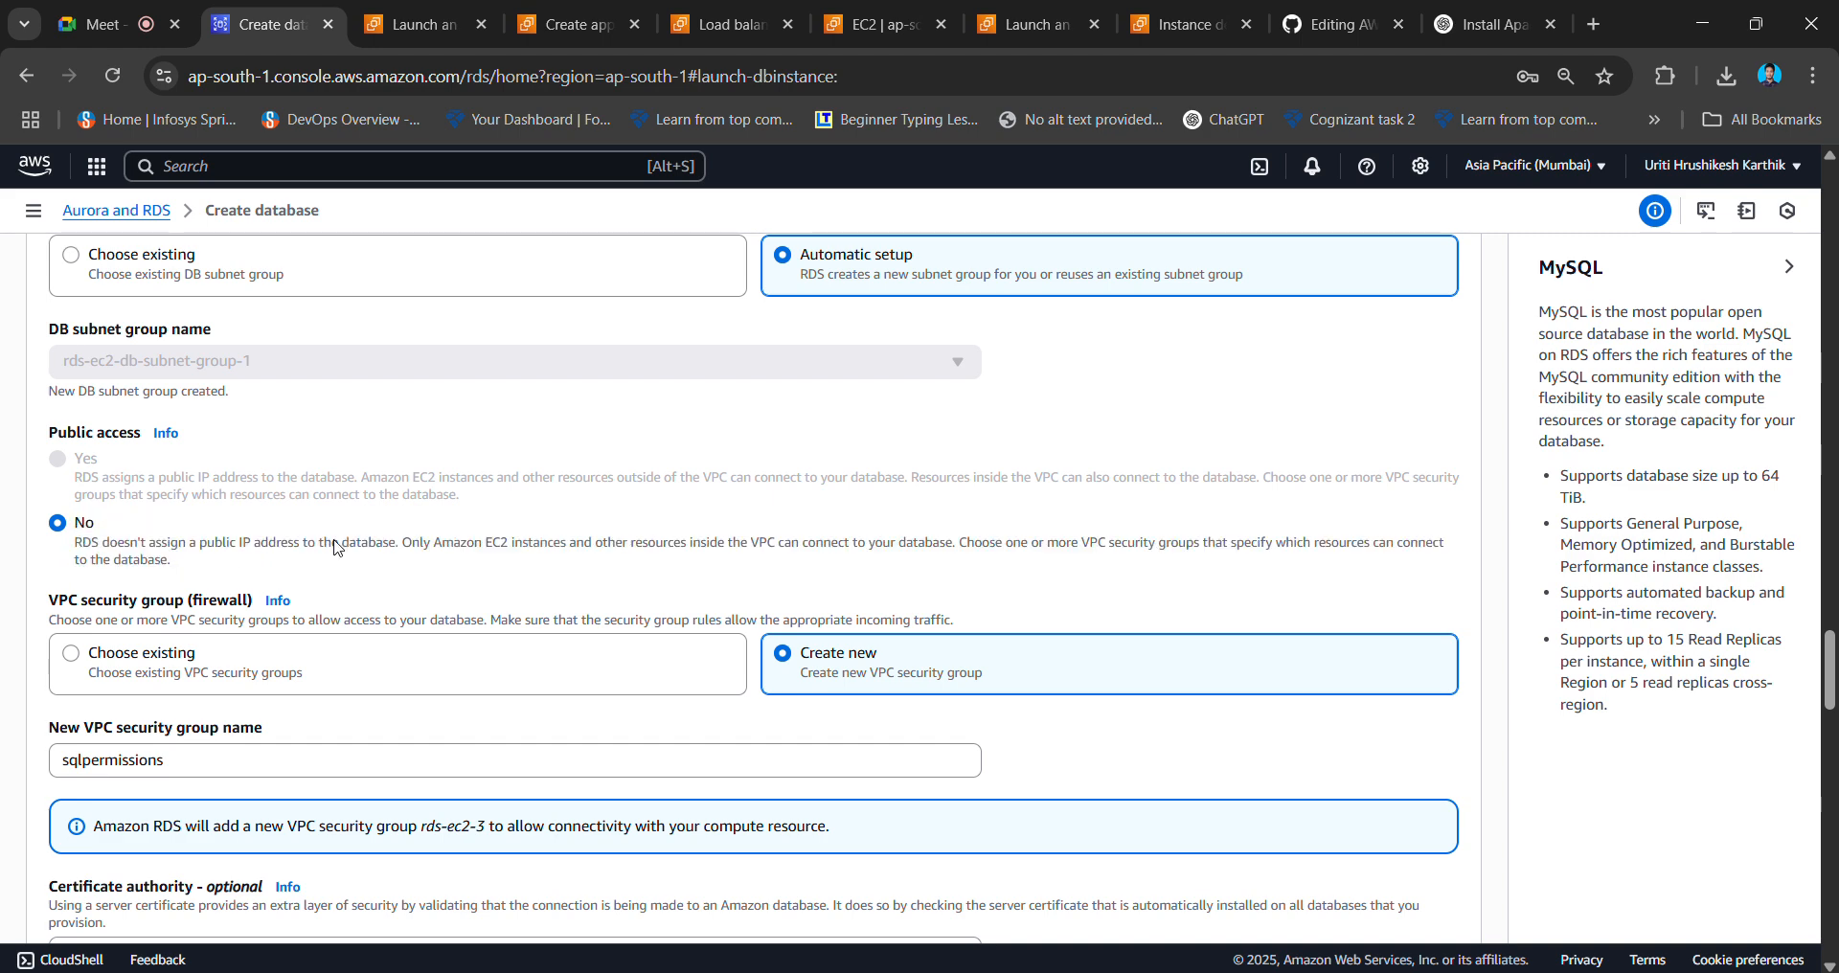
scroll(336, 546, down, 10)
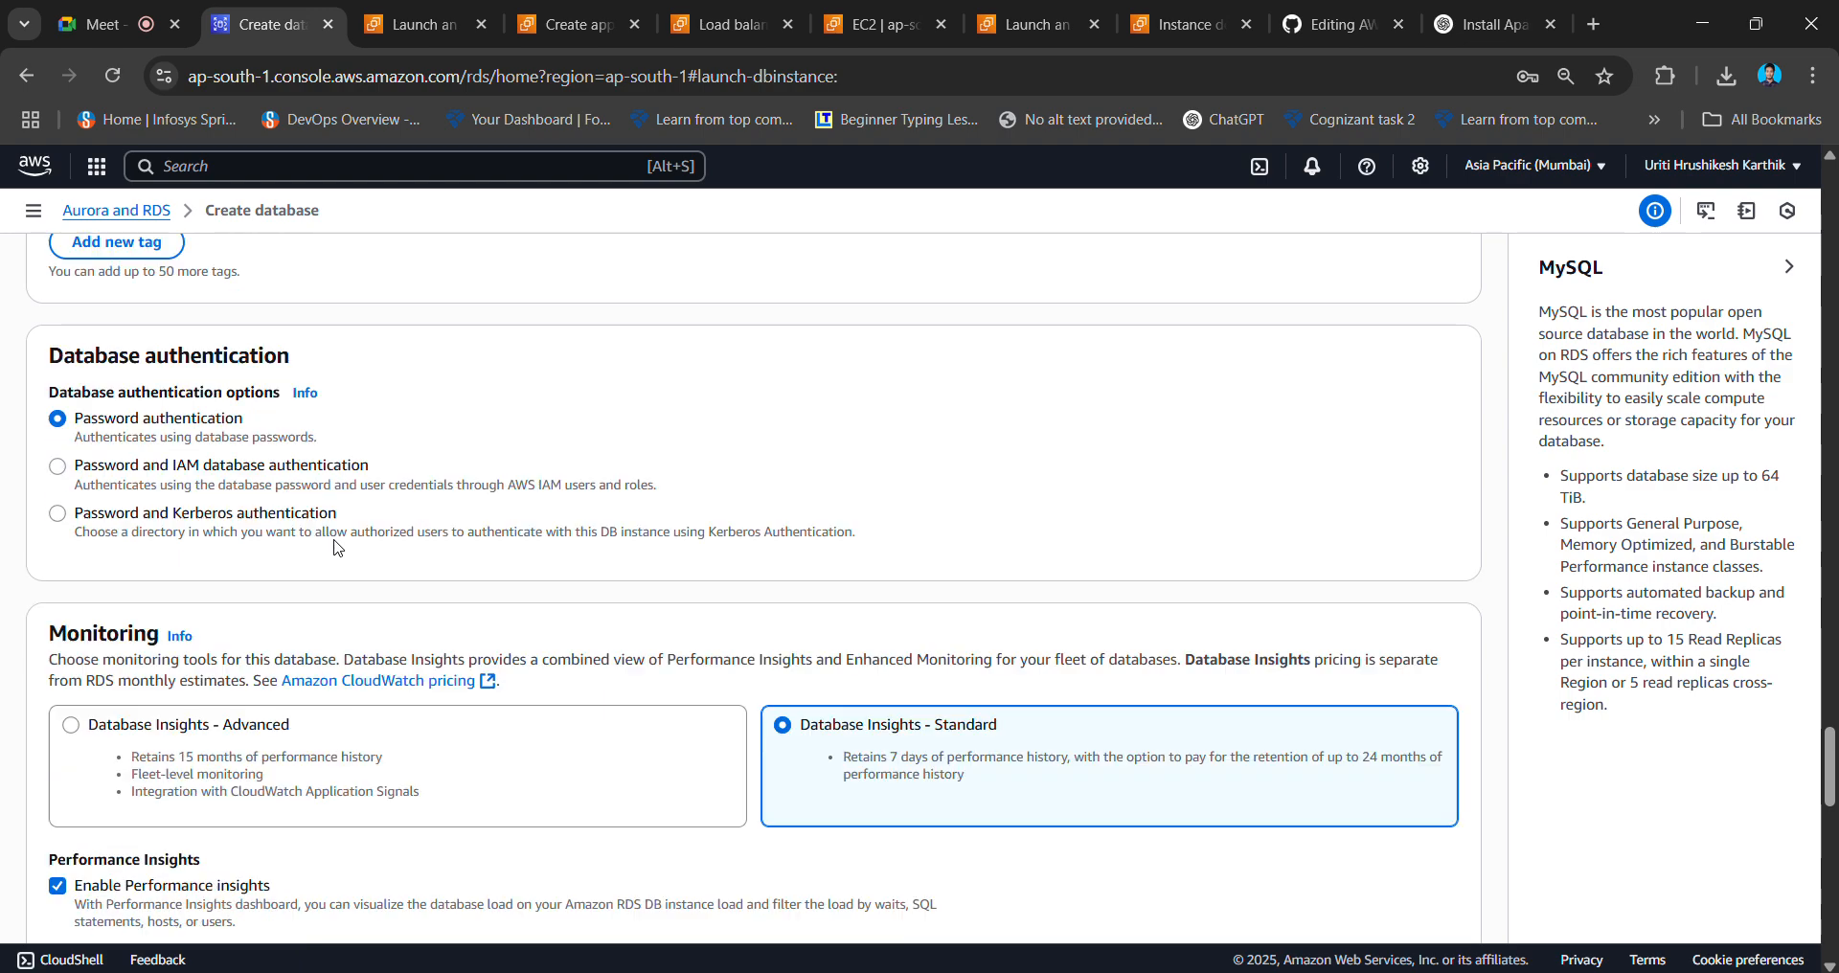
- Submit the MySQL Multi-AZ database for creation, estimated at 402.07 USD per month
scroll(336, 546, down, 15)
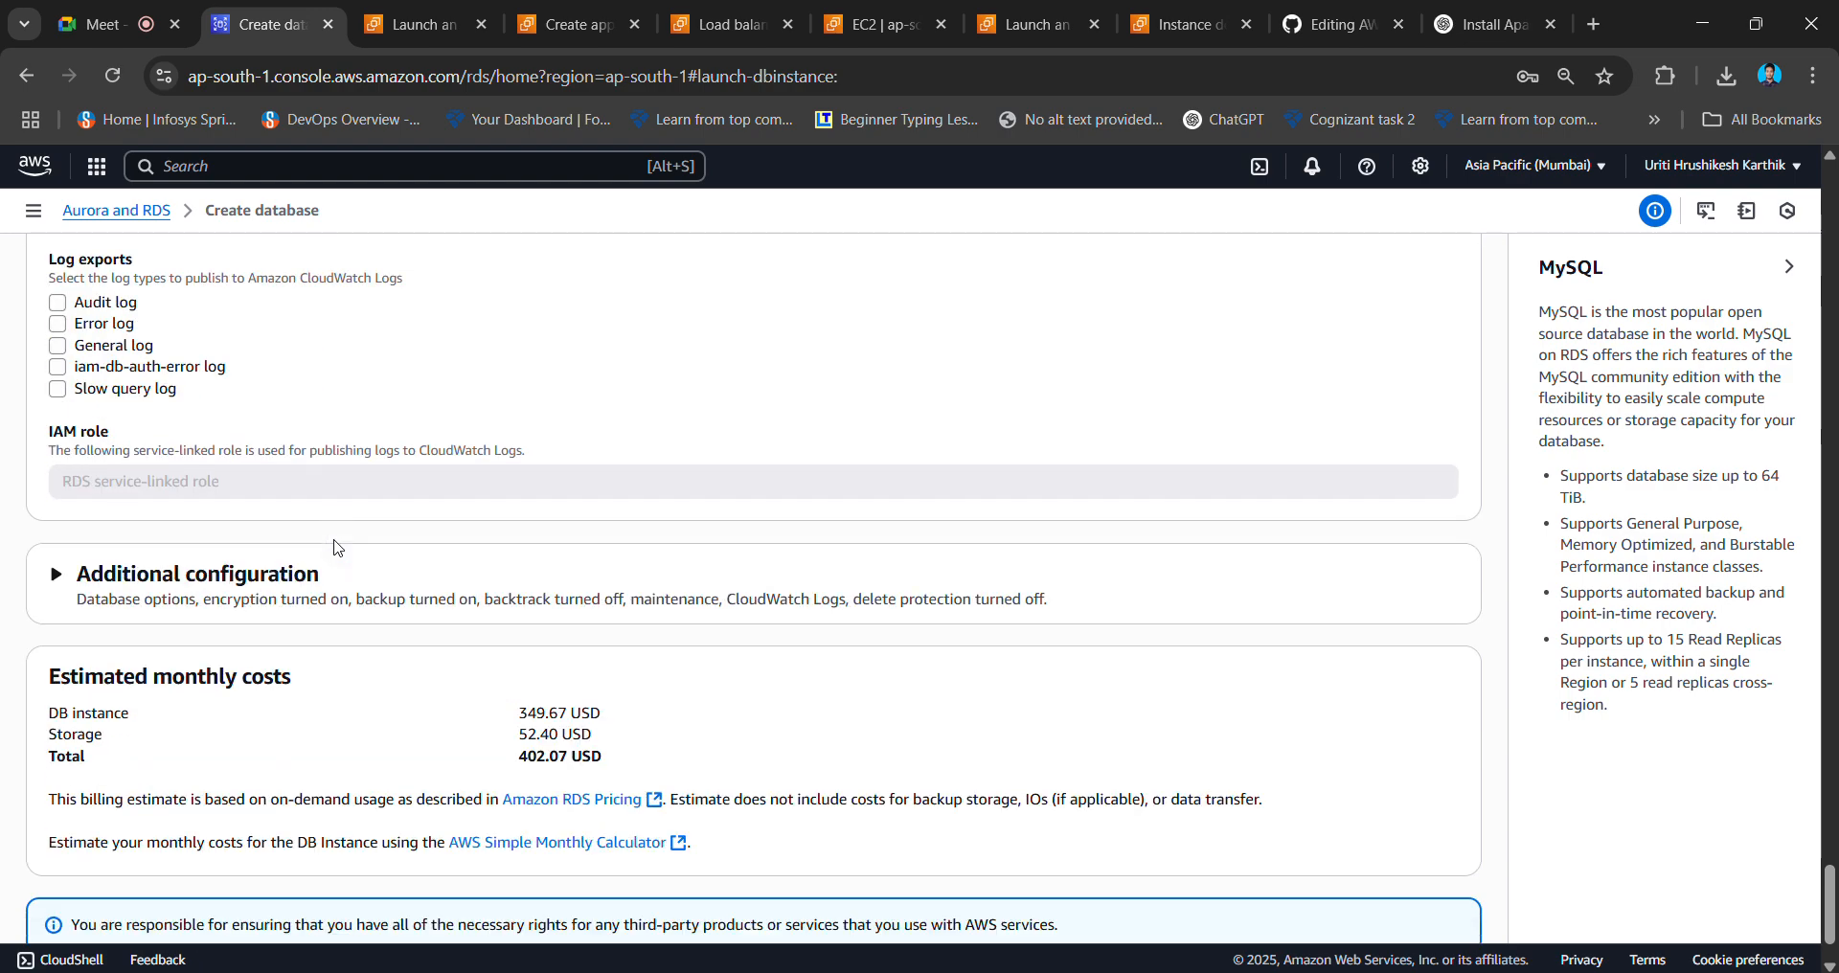
scroll(335, 547, down, 2)
scroll(336, 547, up, 4)
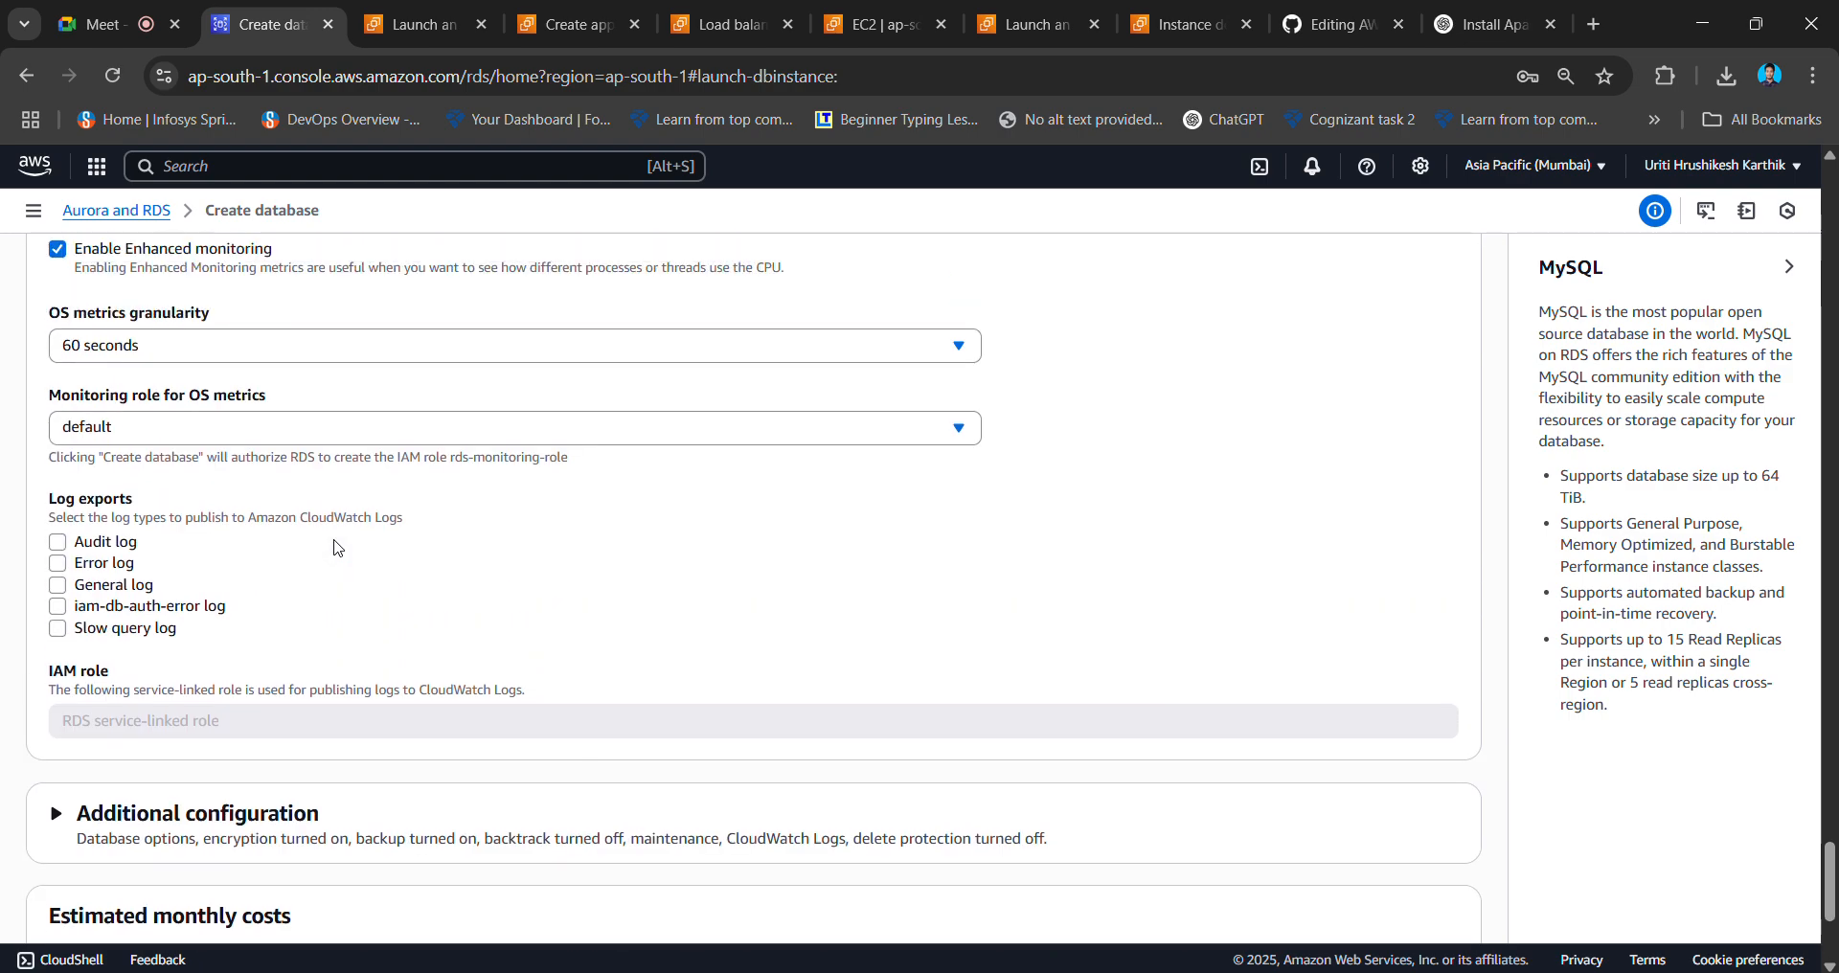
scroll(335, 547, down, 4)
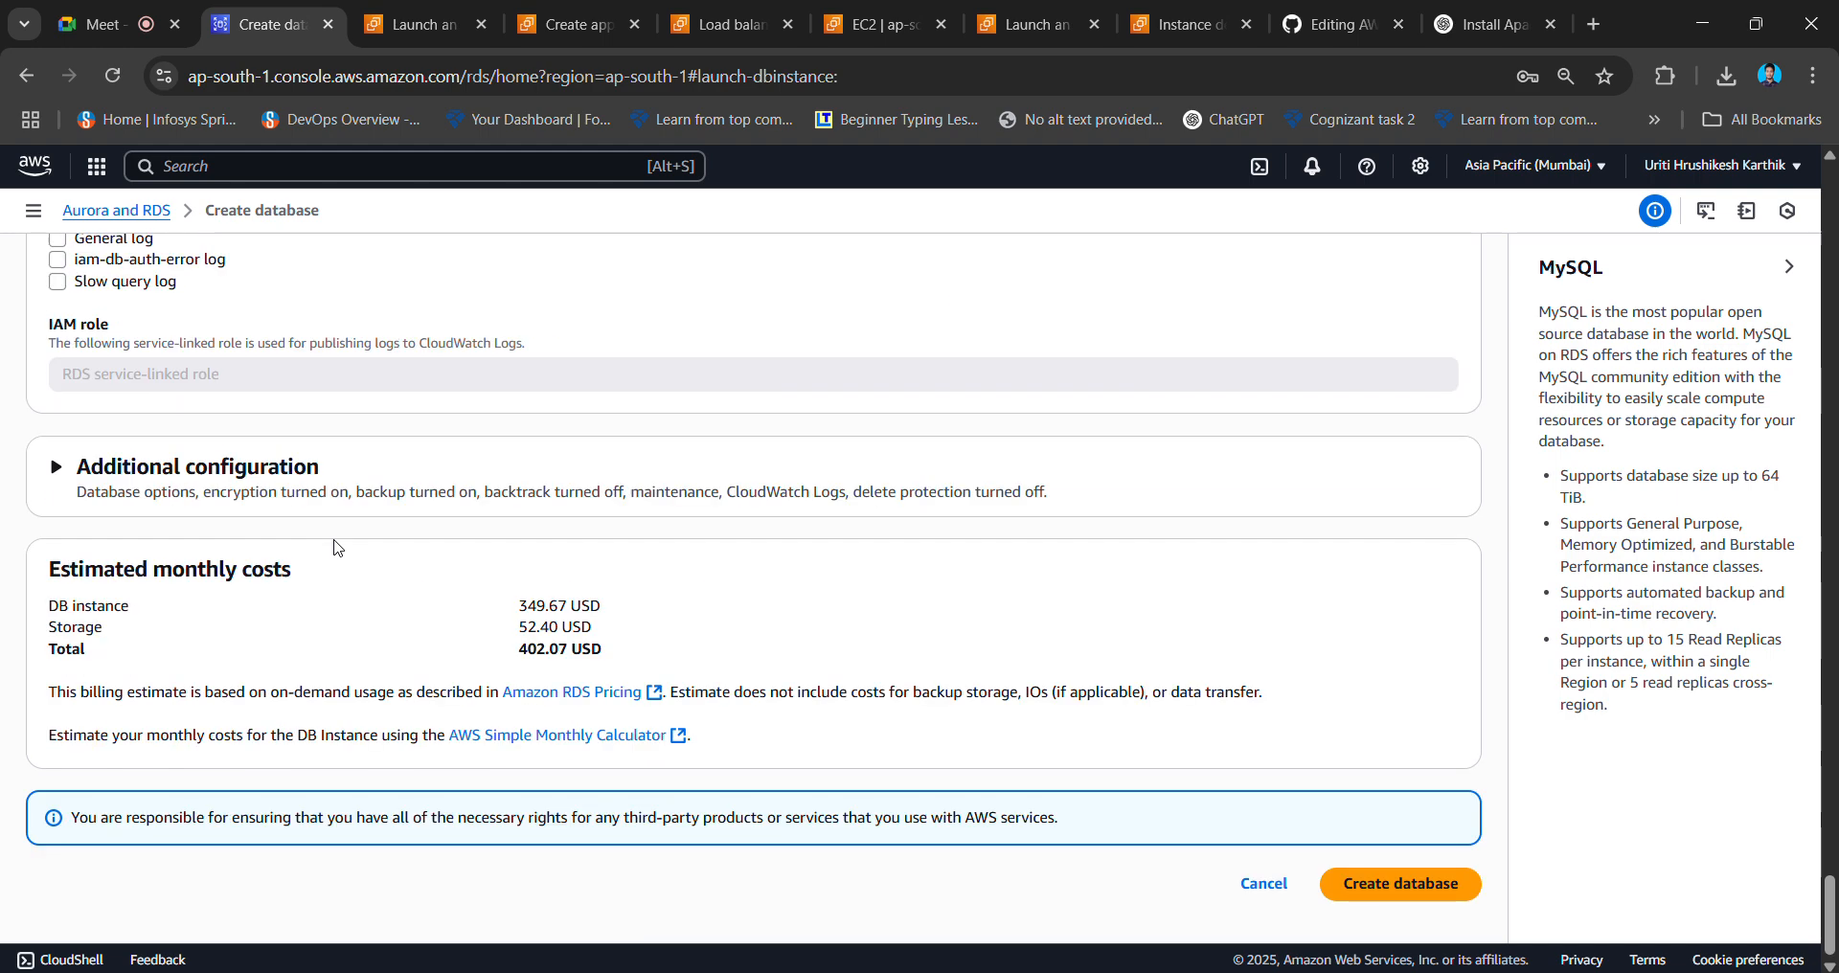
click(1414, 889)
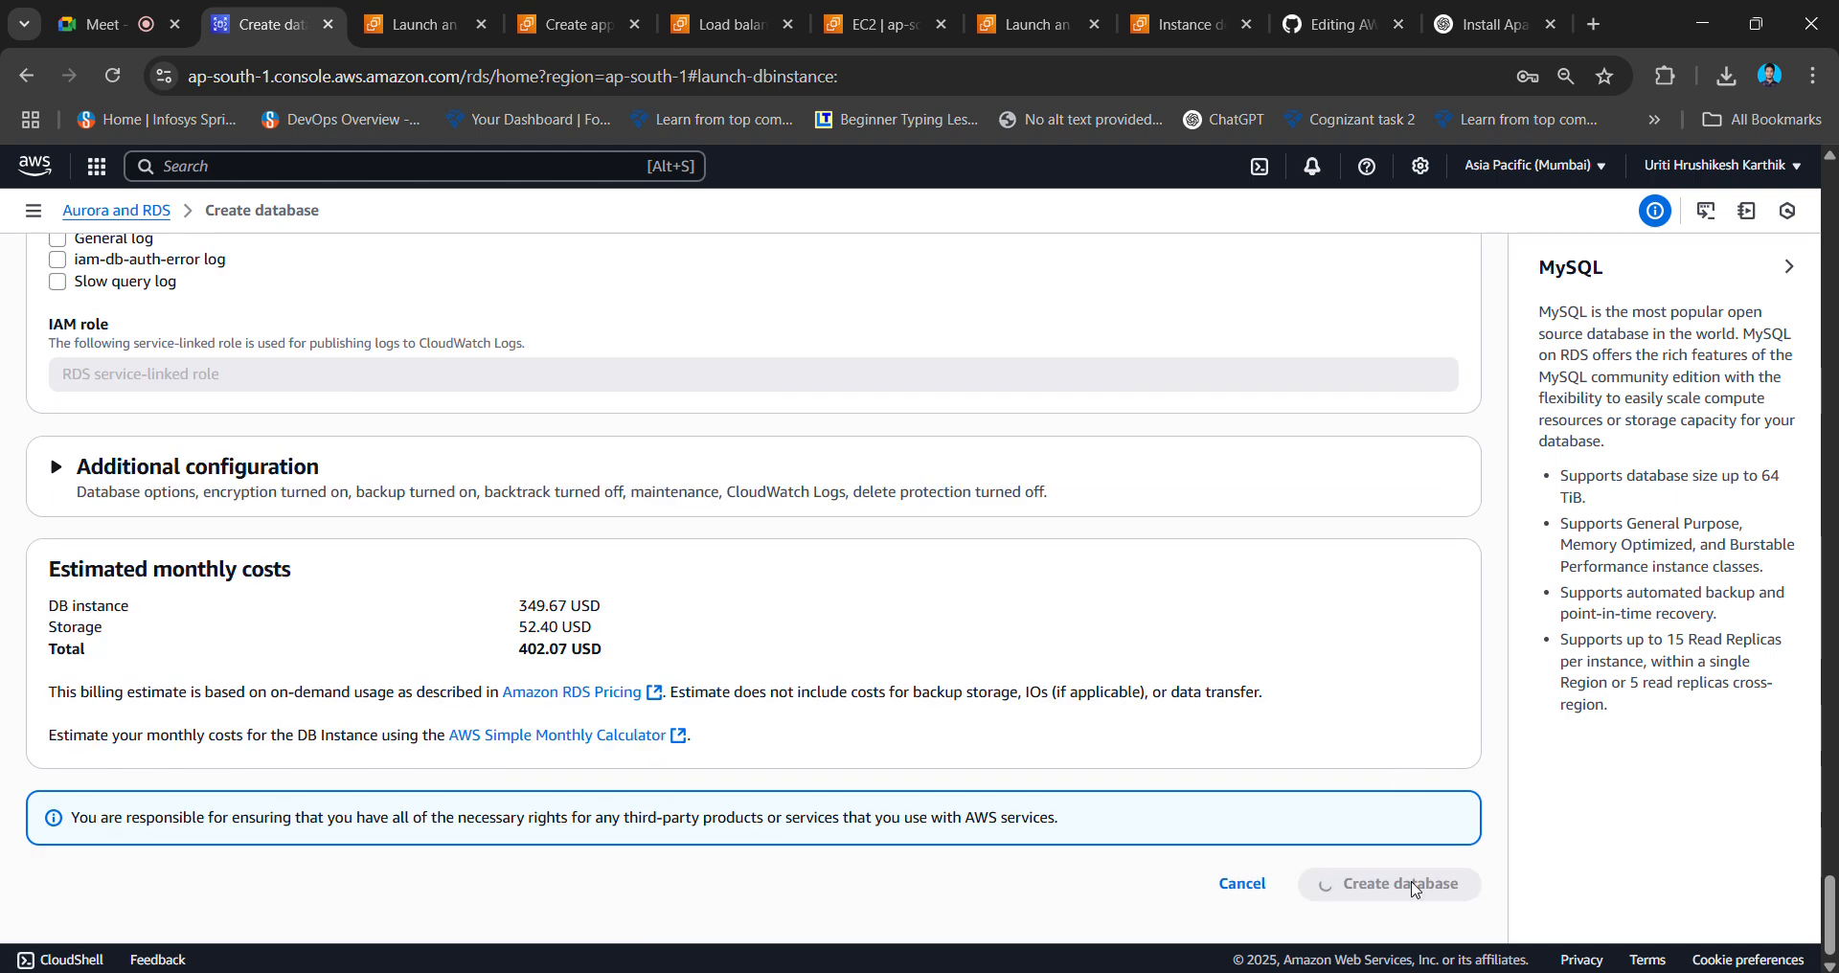
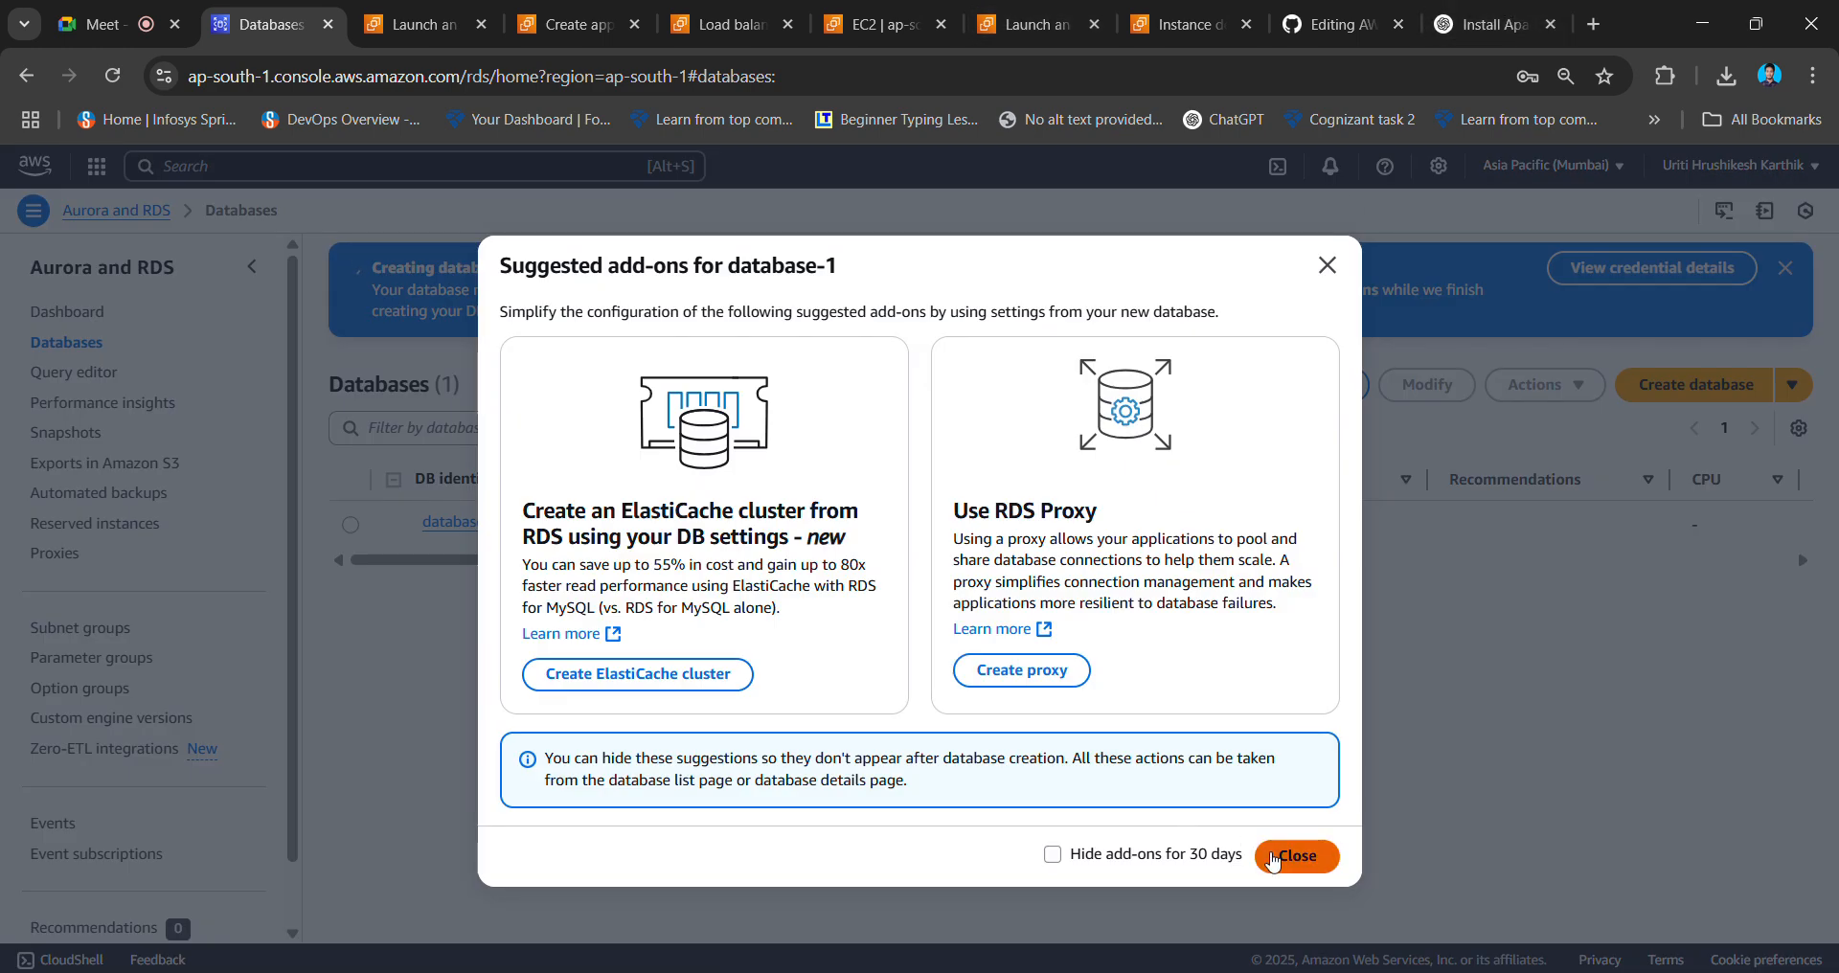
- Dismiss the RDS add-ons suggestions, then search 's3' and open S3 buckets in a new tab
click(1274, 860)
click(573, 24)
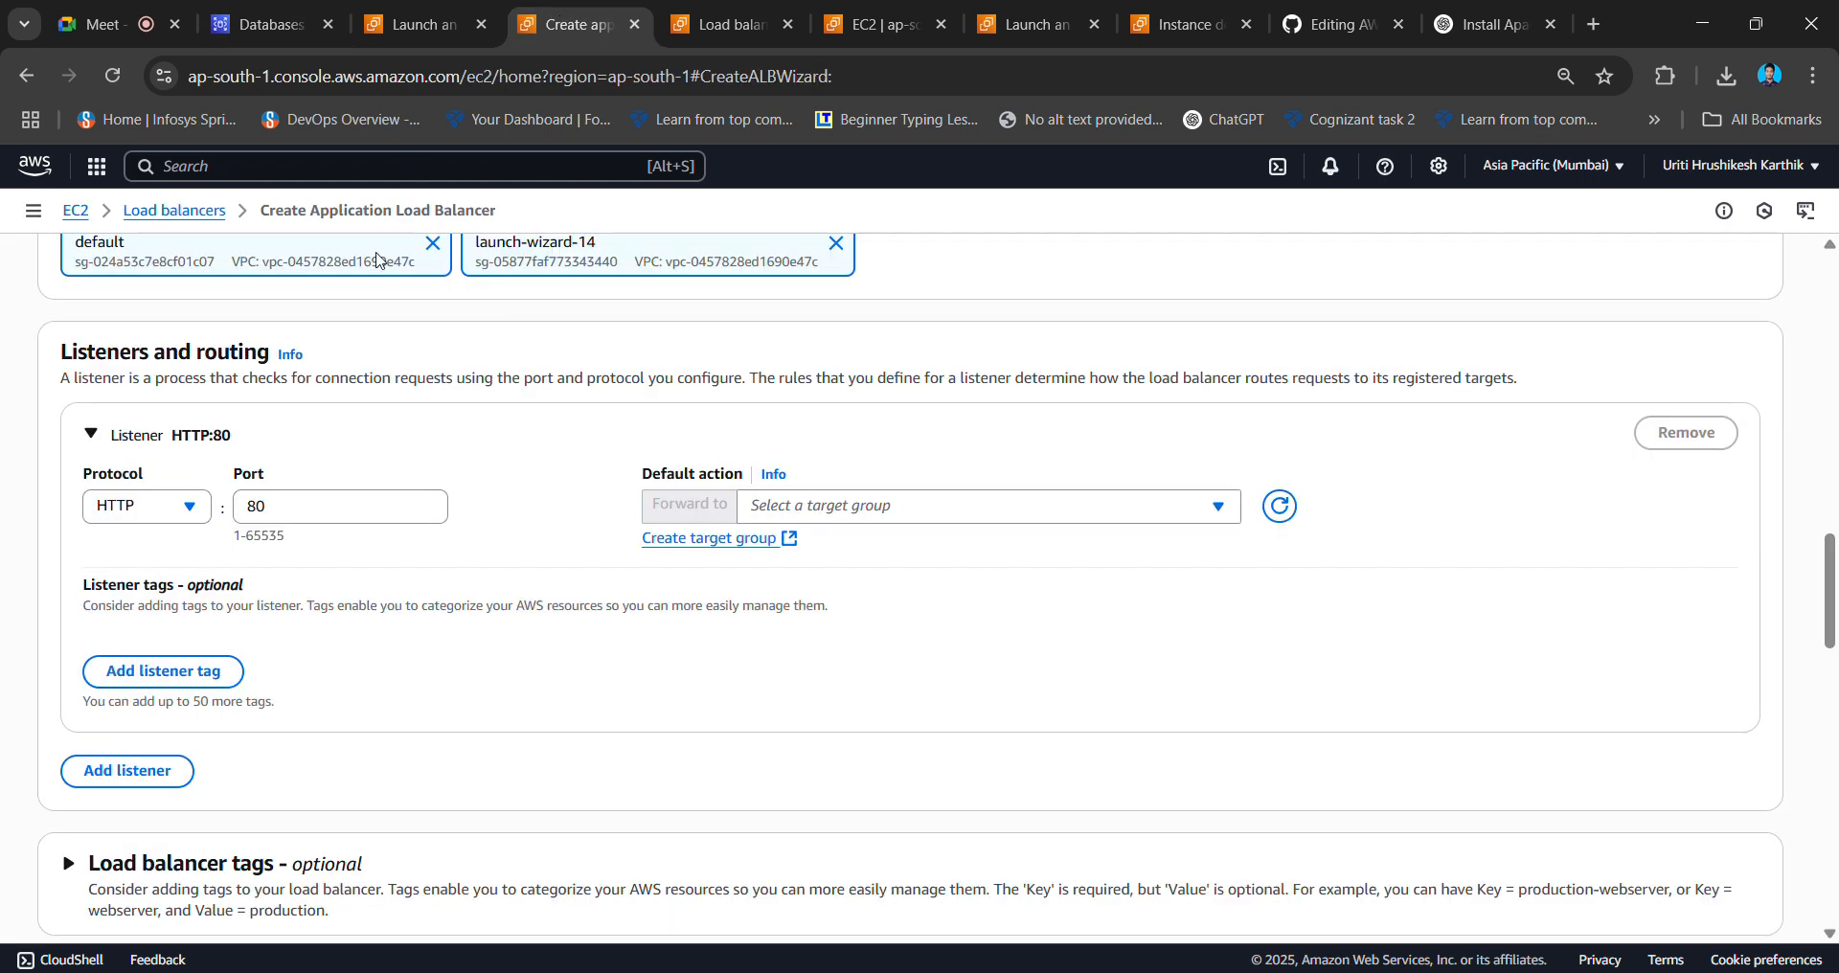
click(391, 176)
text(s3)
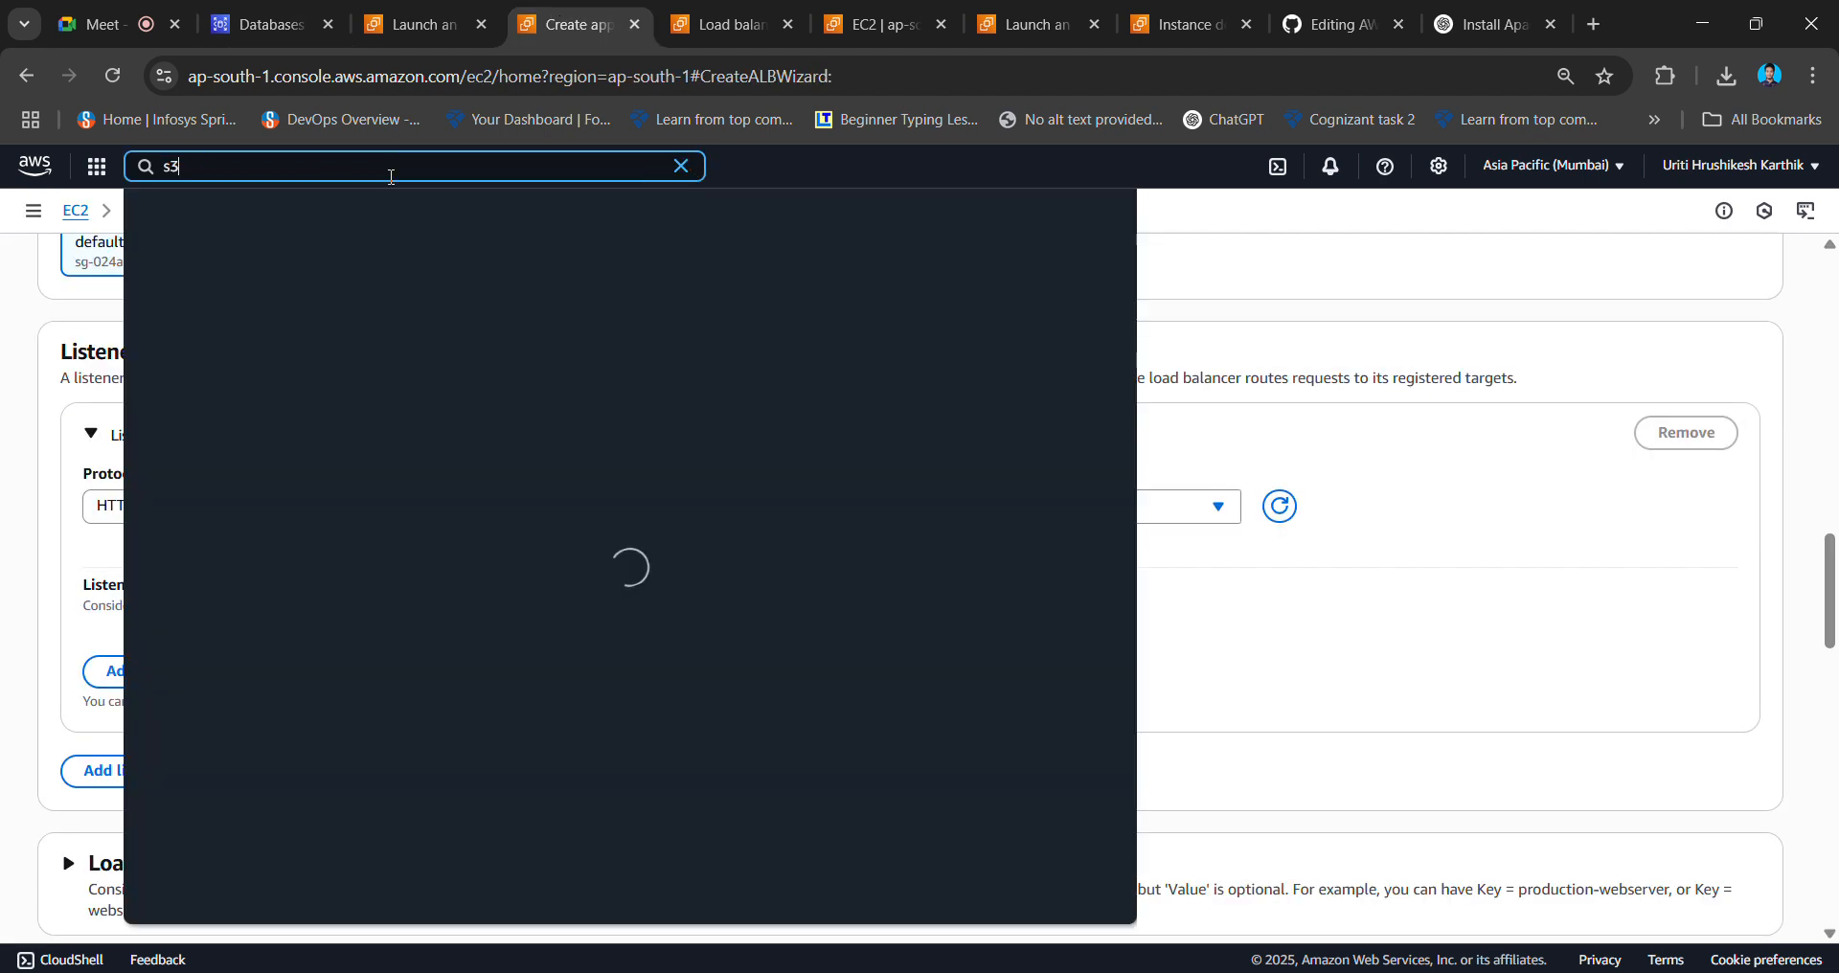
right_click(468, 289)
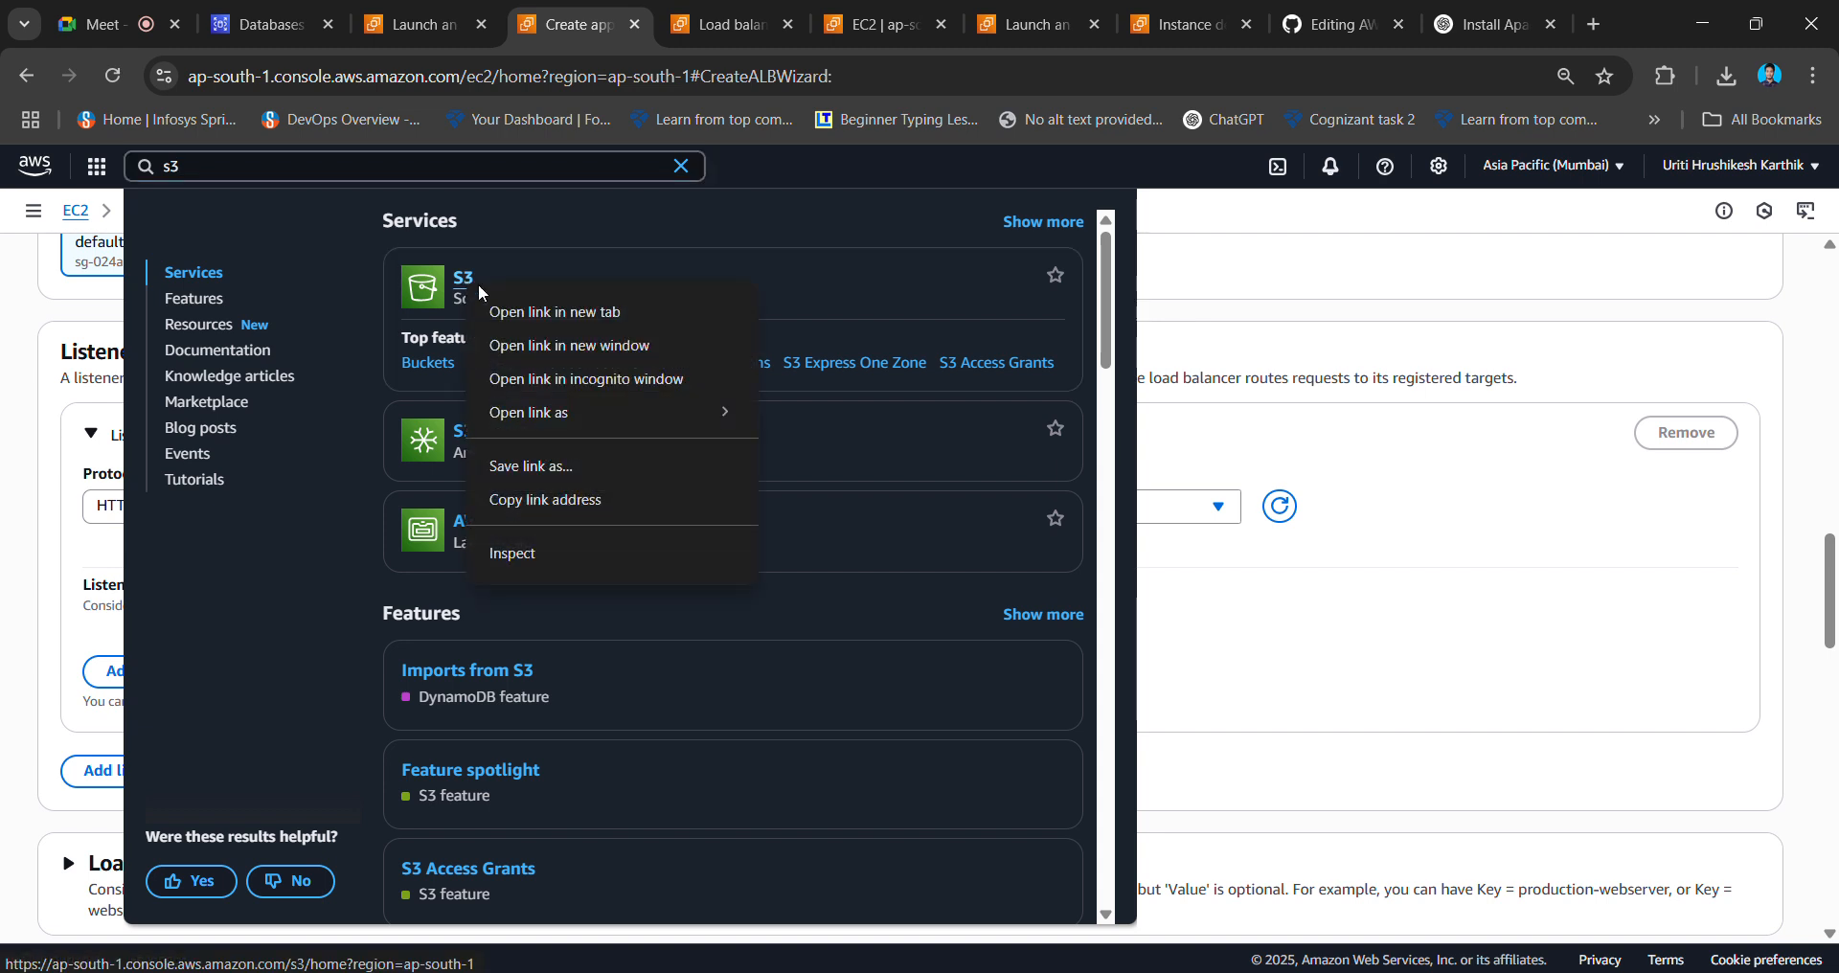
click(522, 303)
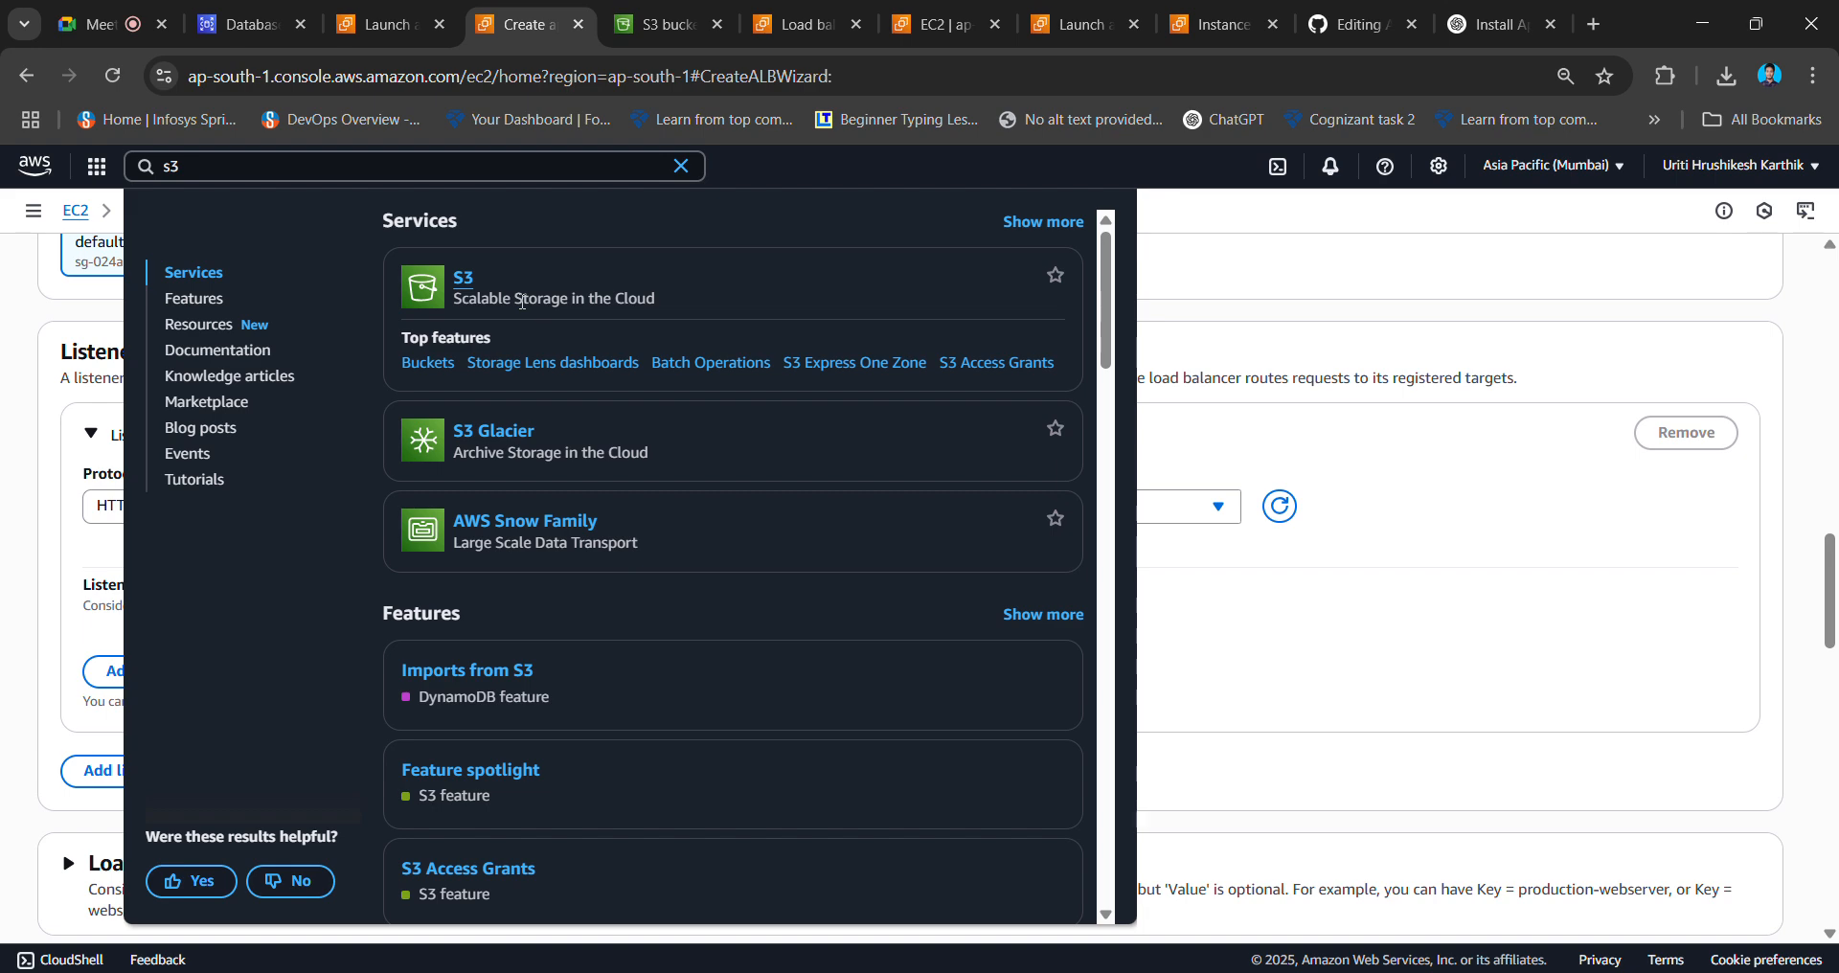
click(639, 14)
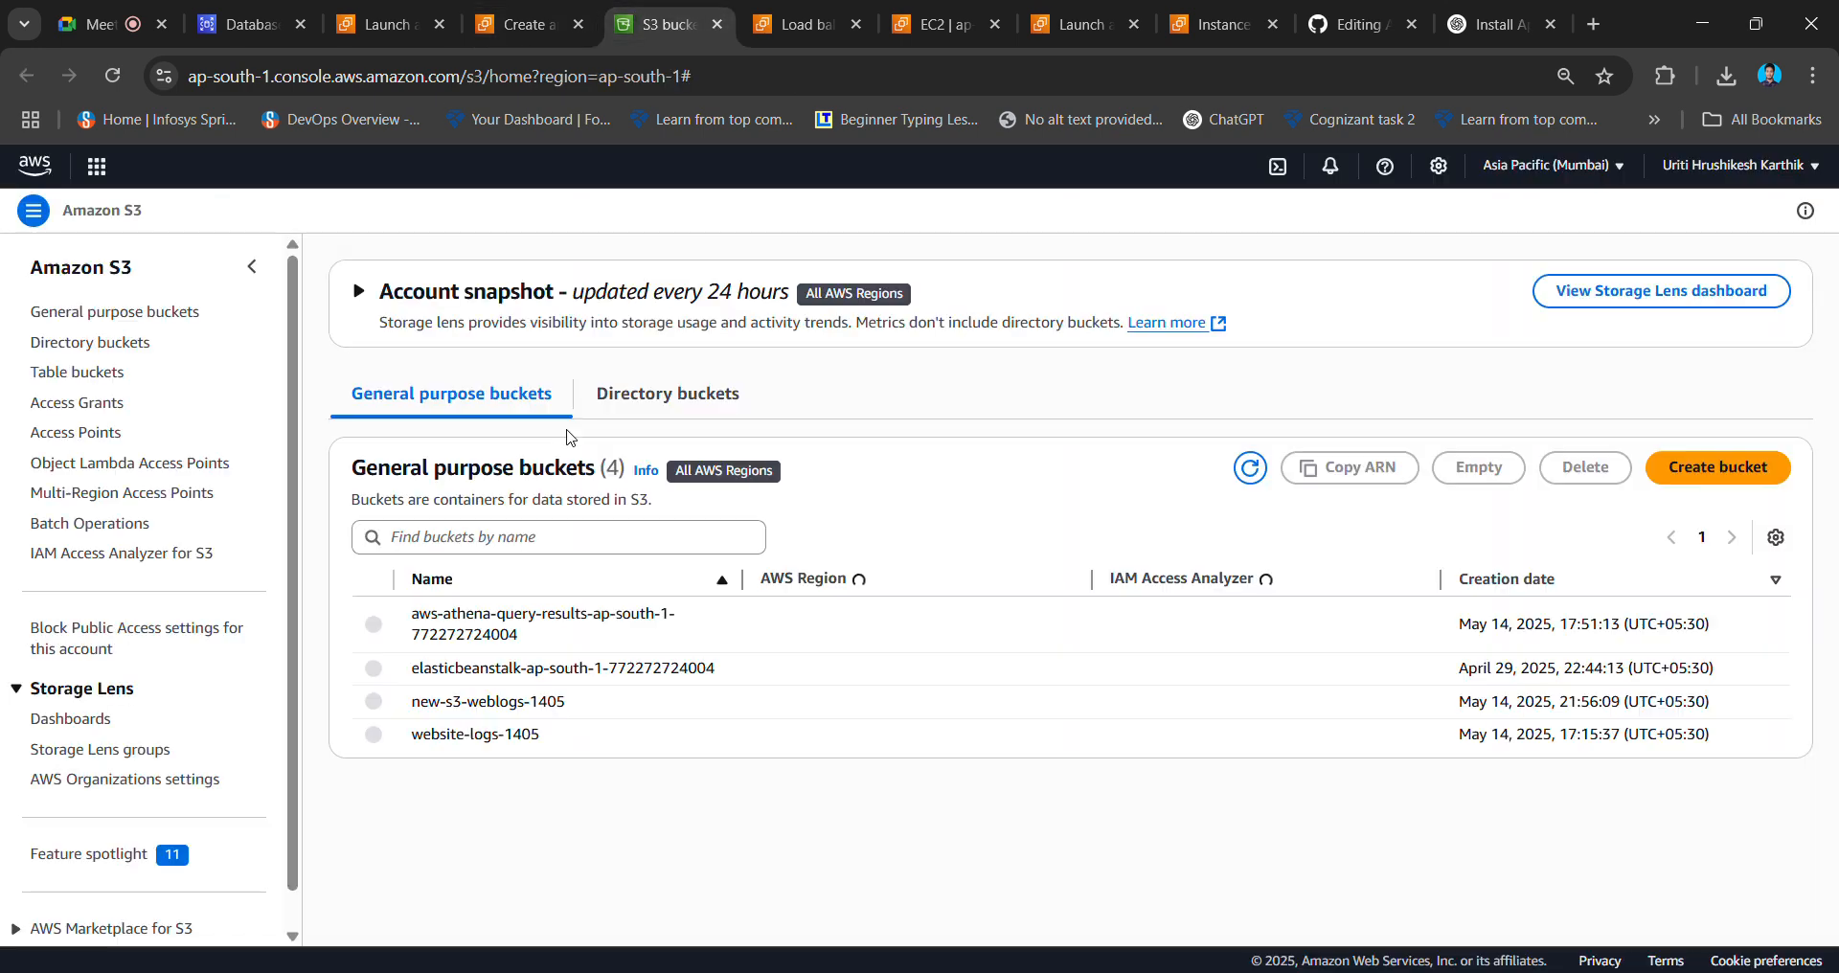
- Start a new S3 bucket and enter a name beginning with 'my'
click(1709, 472)
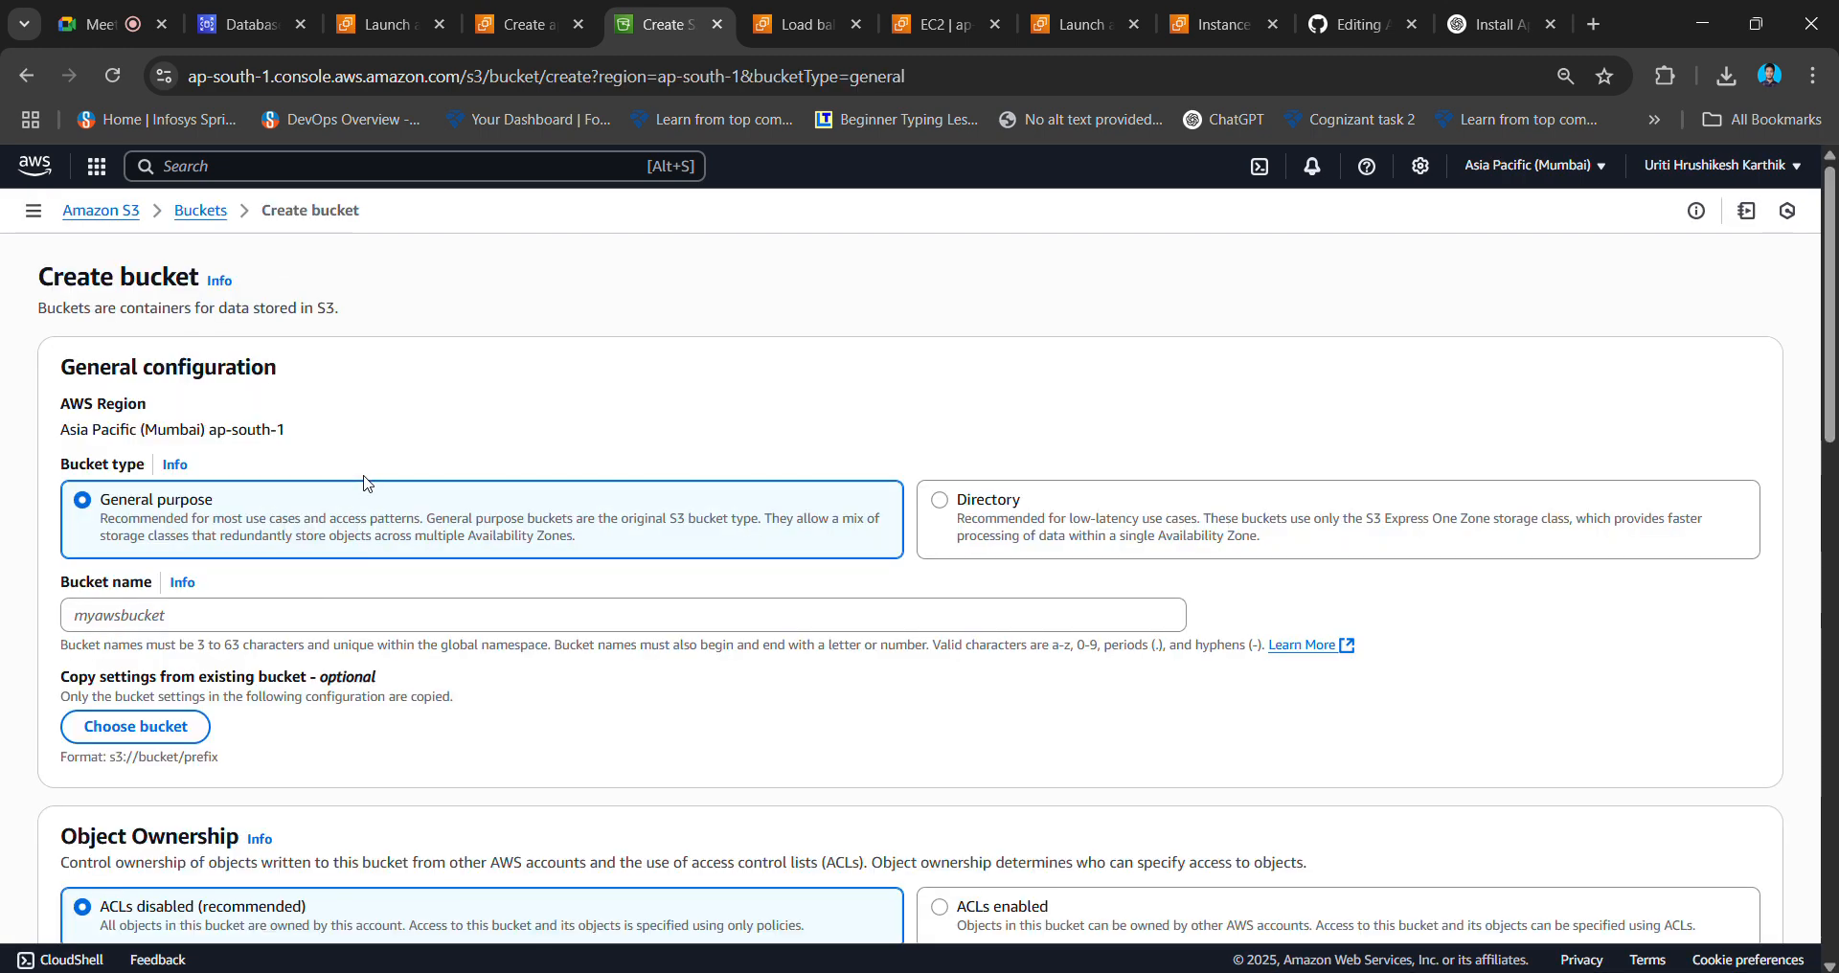
scroll(596, 538, down, 2)
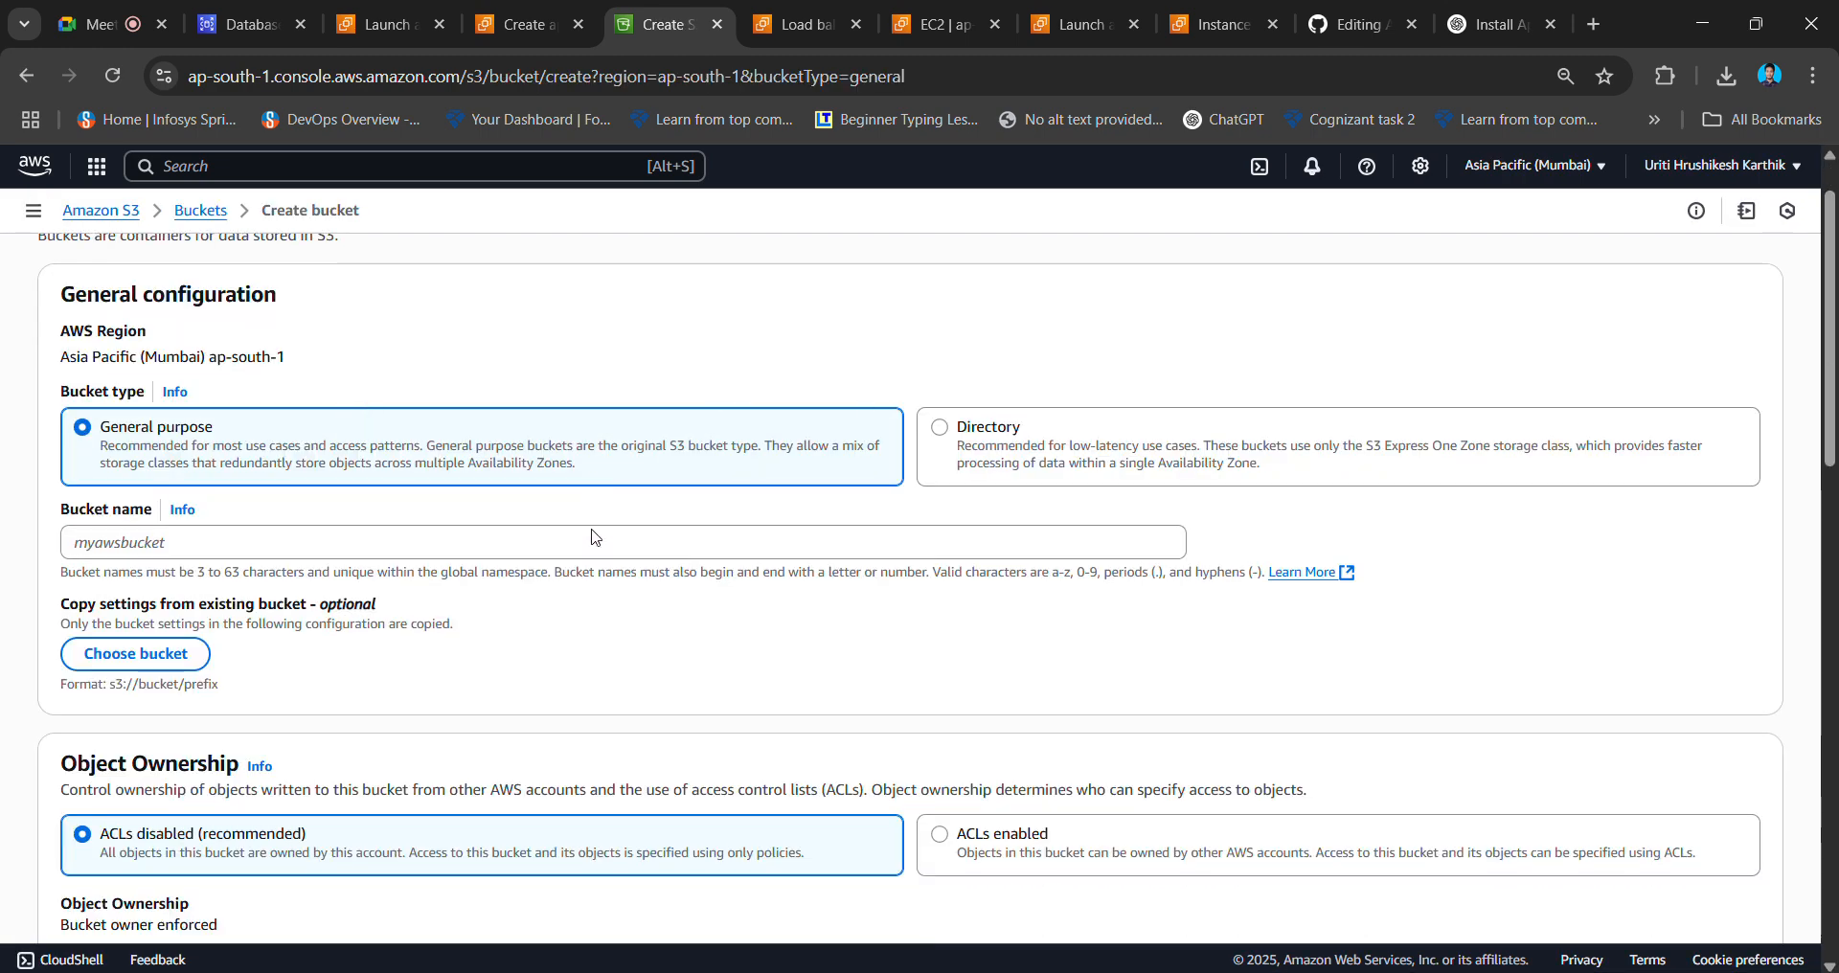
click(354, 440)
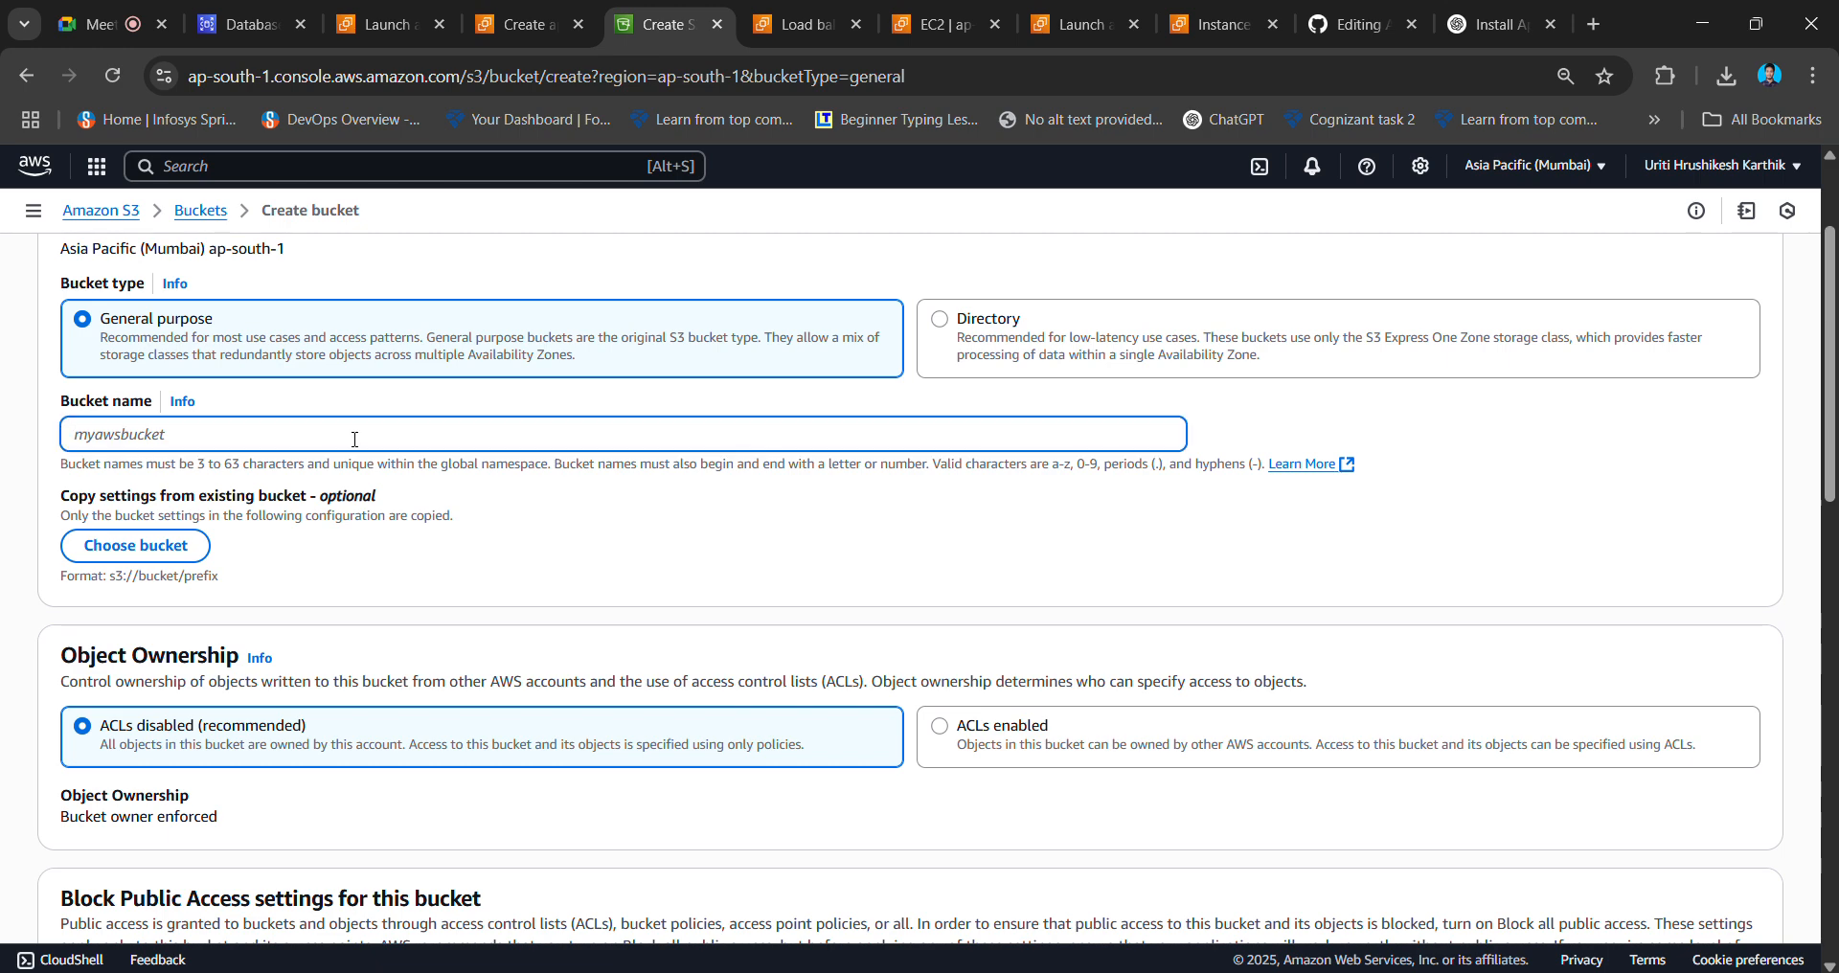
text(mywebhost1234)
scroll(354, 436, down, 20)
scroll(354, 573, up, 15)
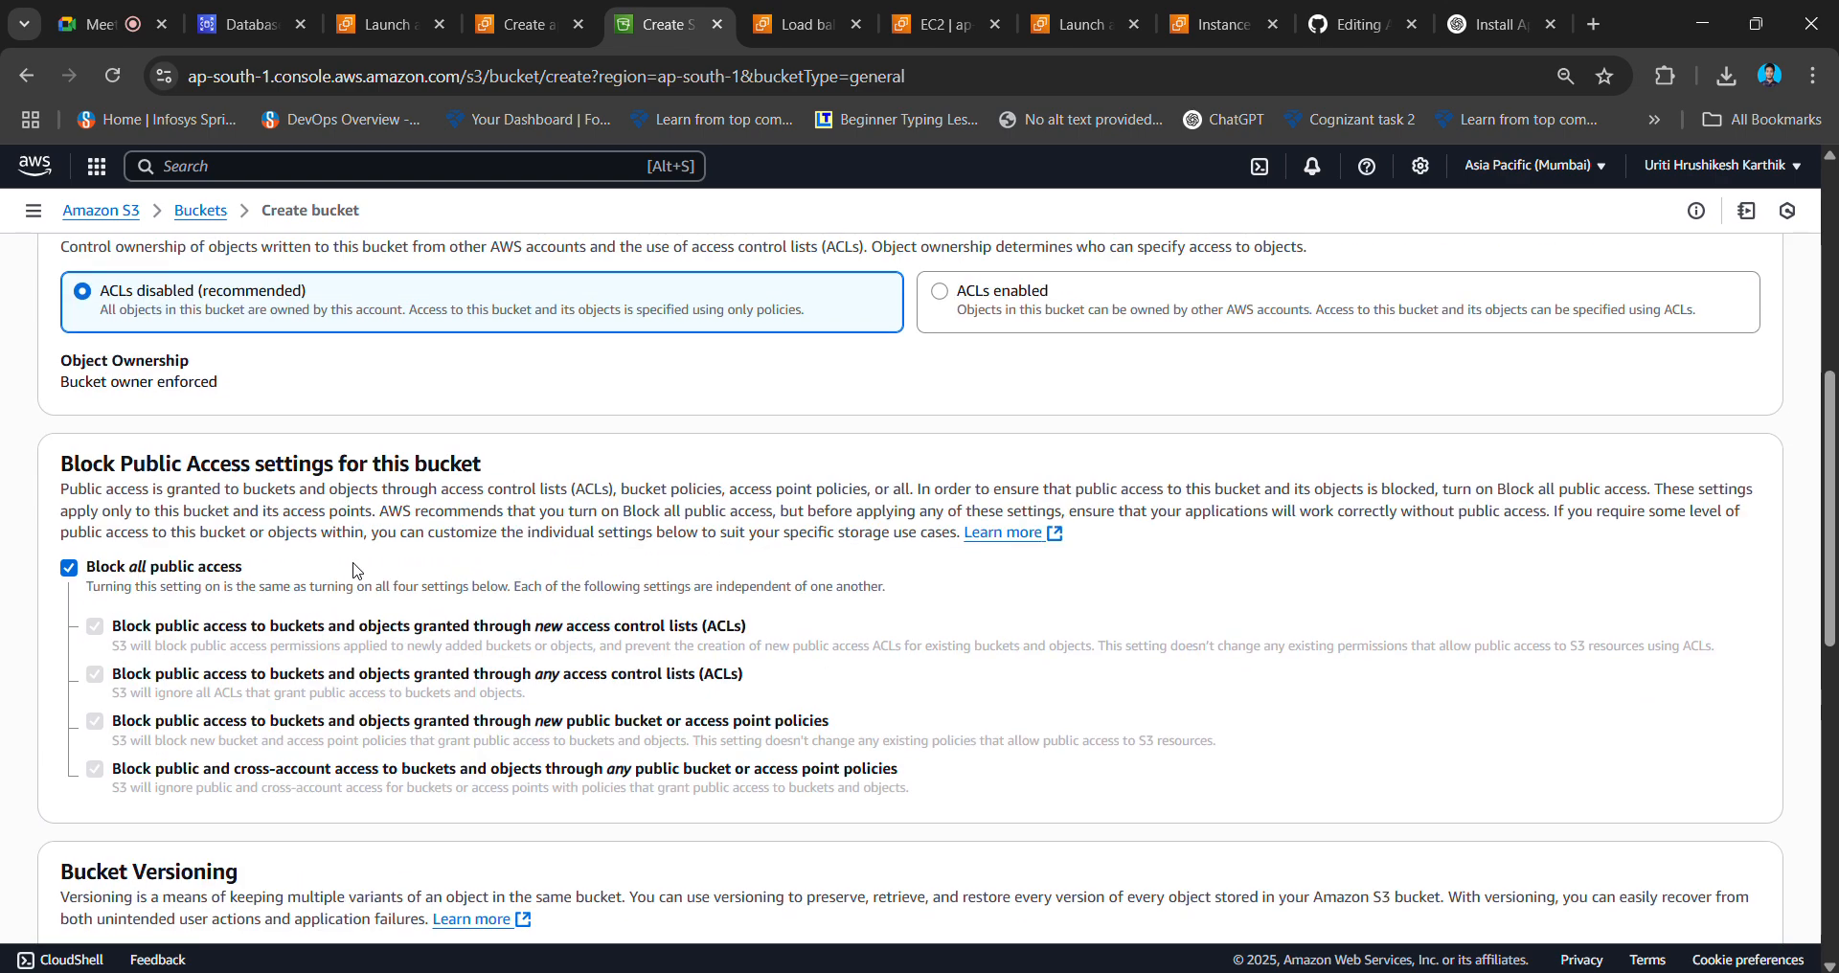
- Turn off Block all public access, acknowledge the warning, and enable bucket versioning
click(69, 569)
scroll(312, 568, down, 2)
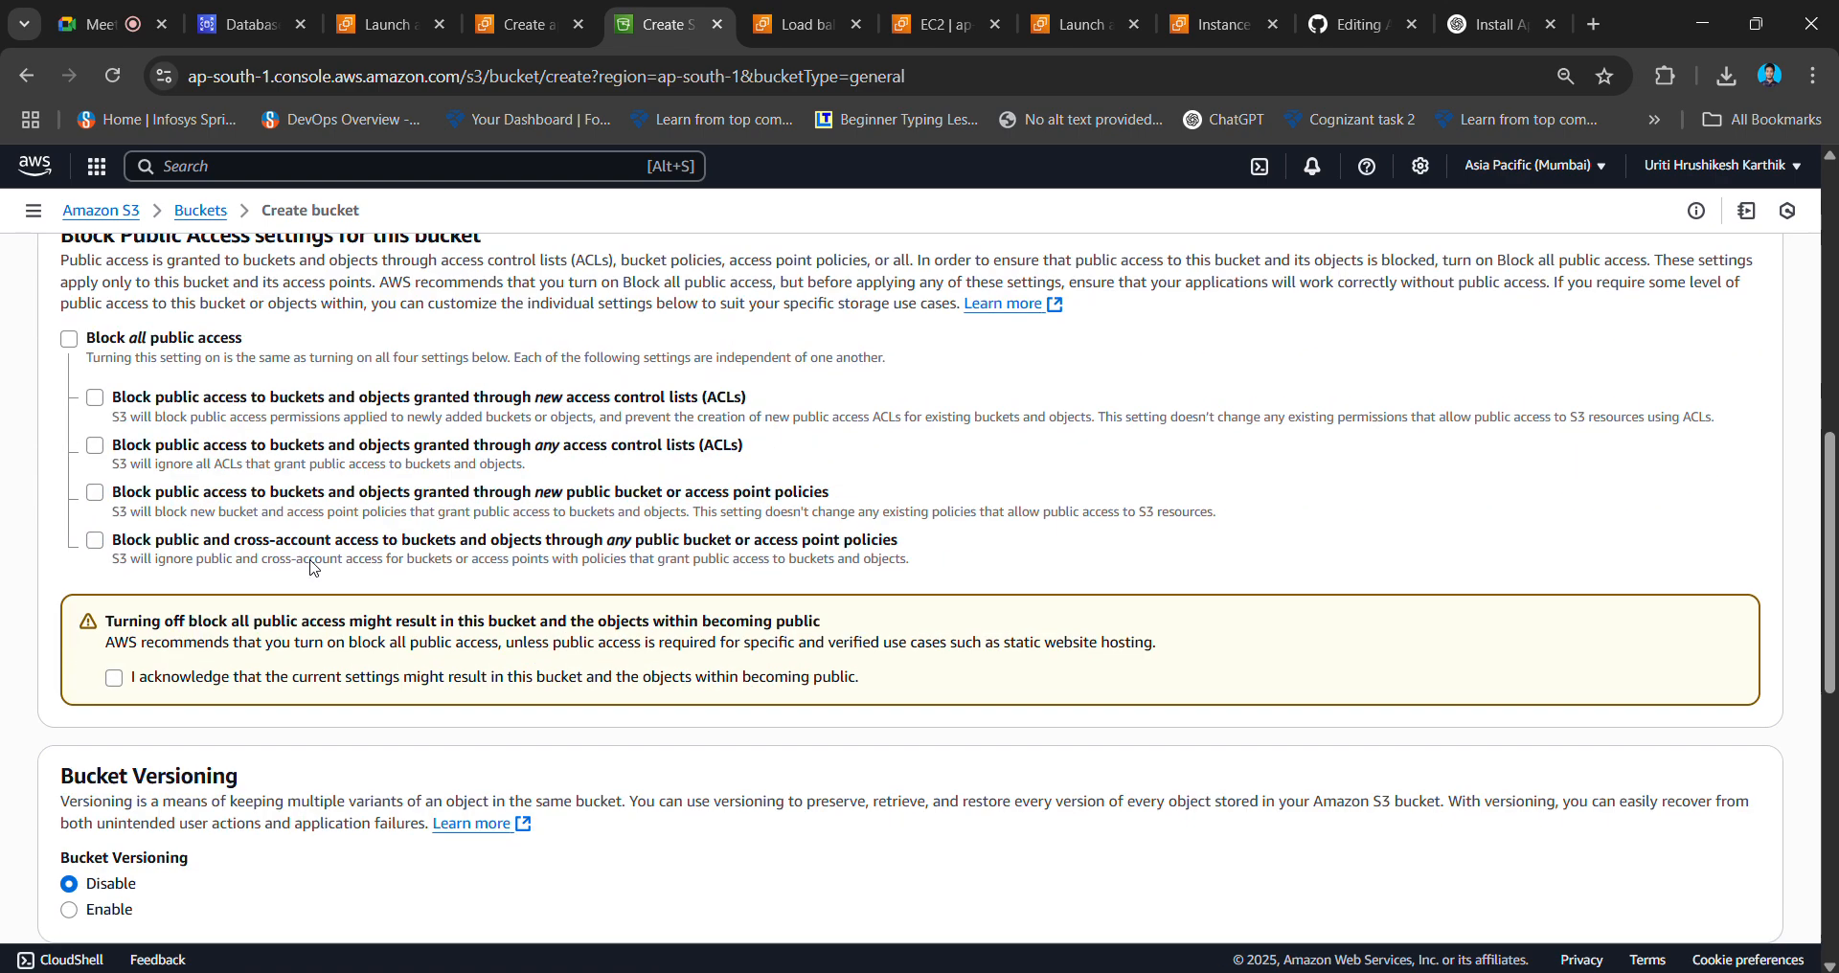
click(115, 679)
scroll(110, 671, down, 4)
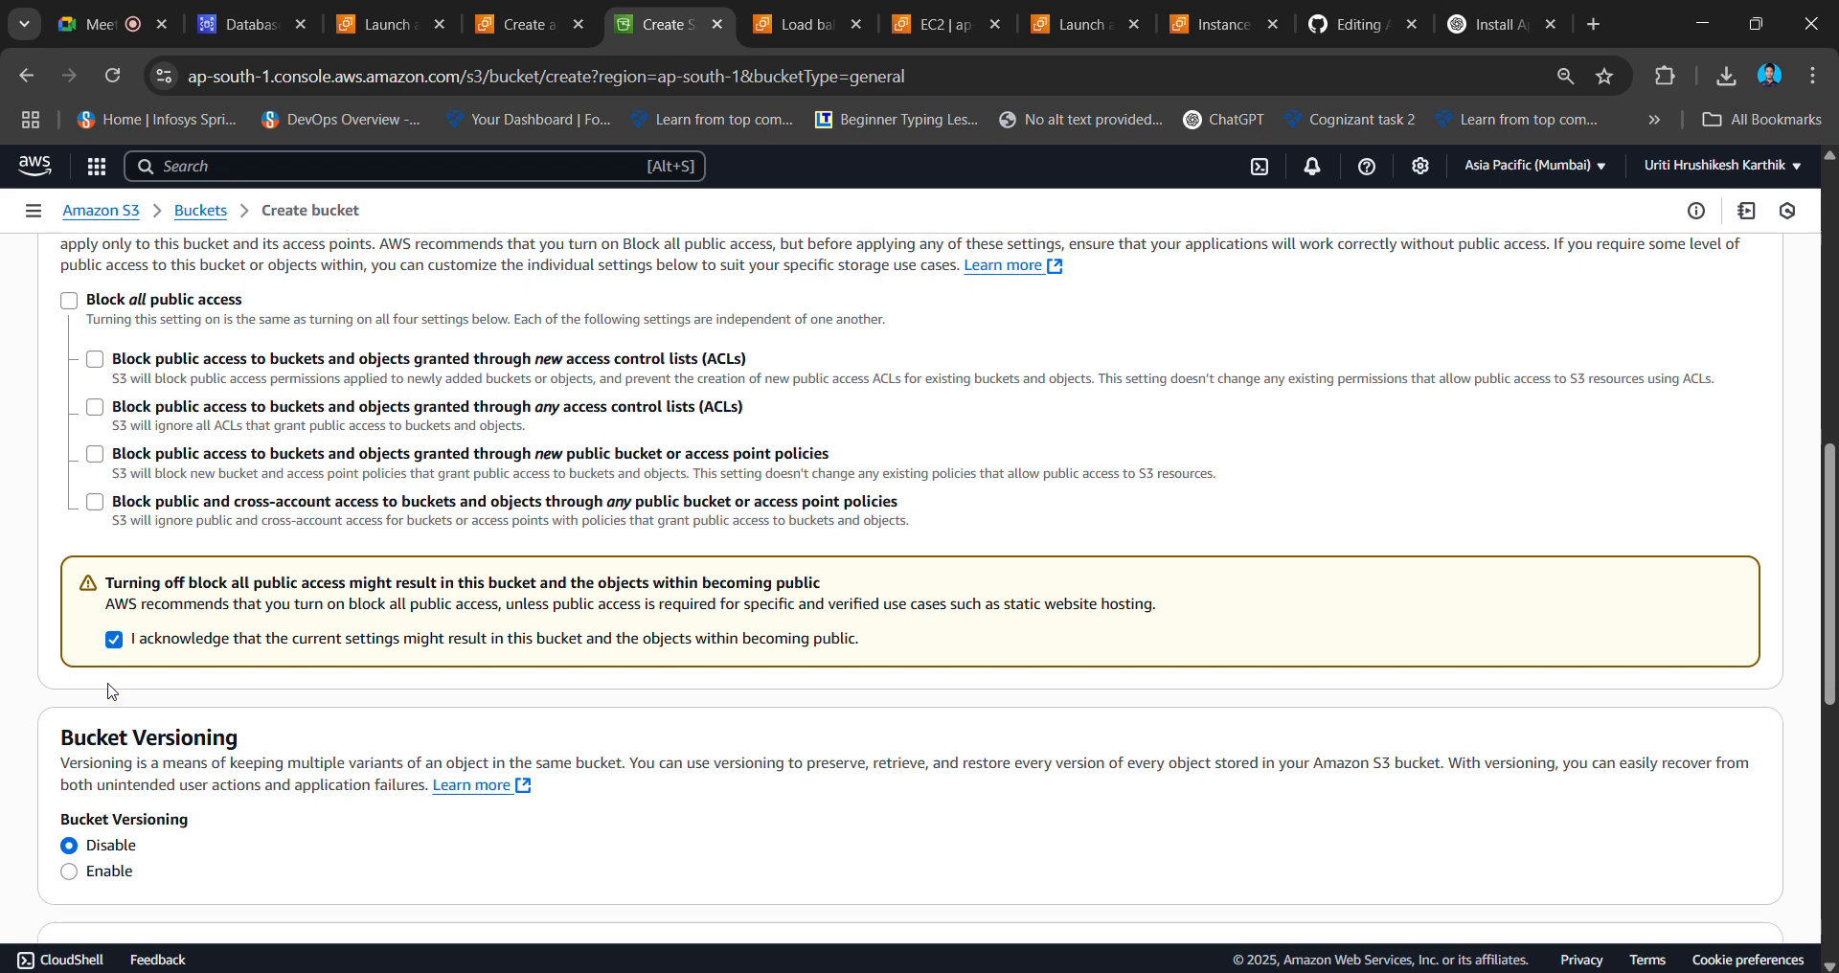
click(93, 544)
scroll(93, 546, down, 4)
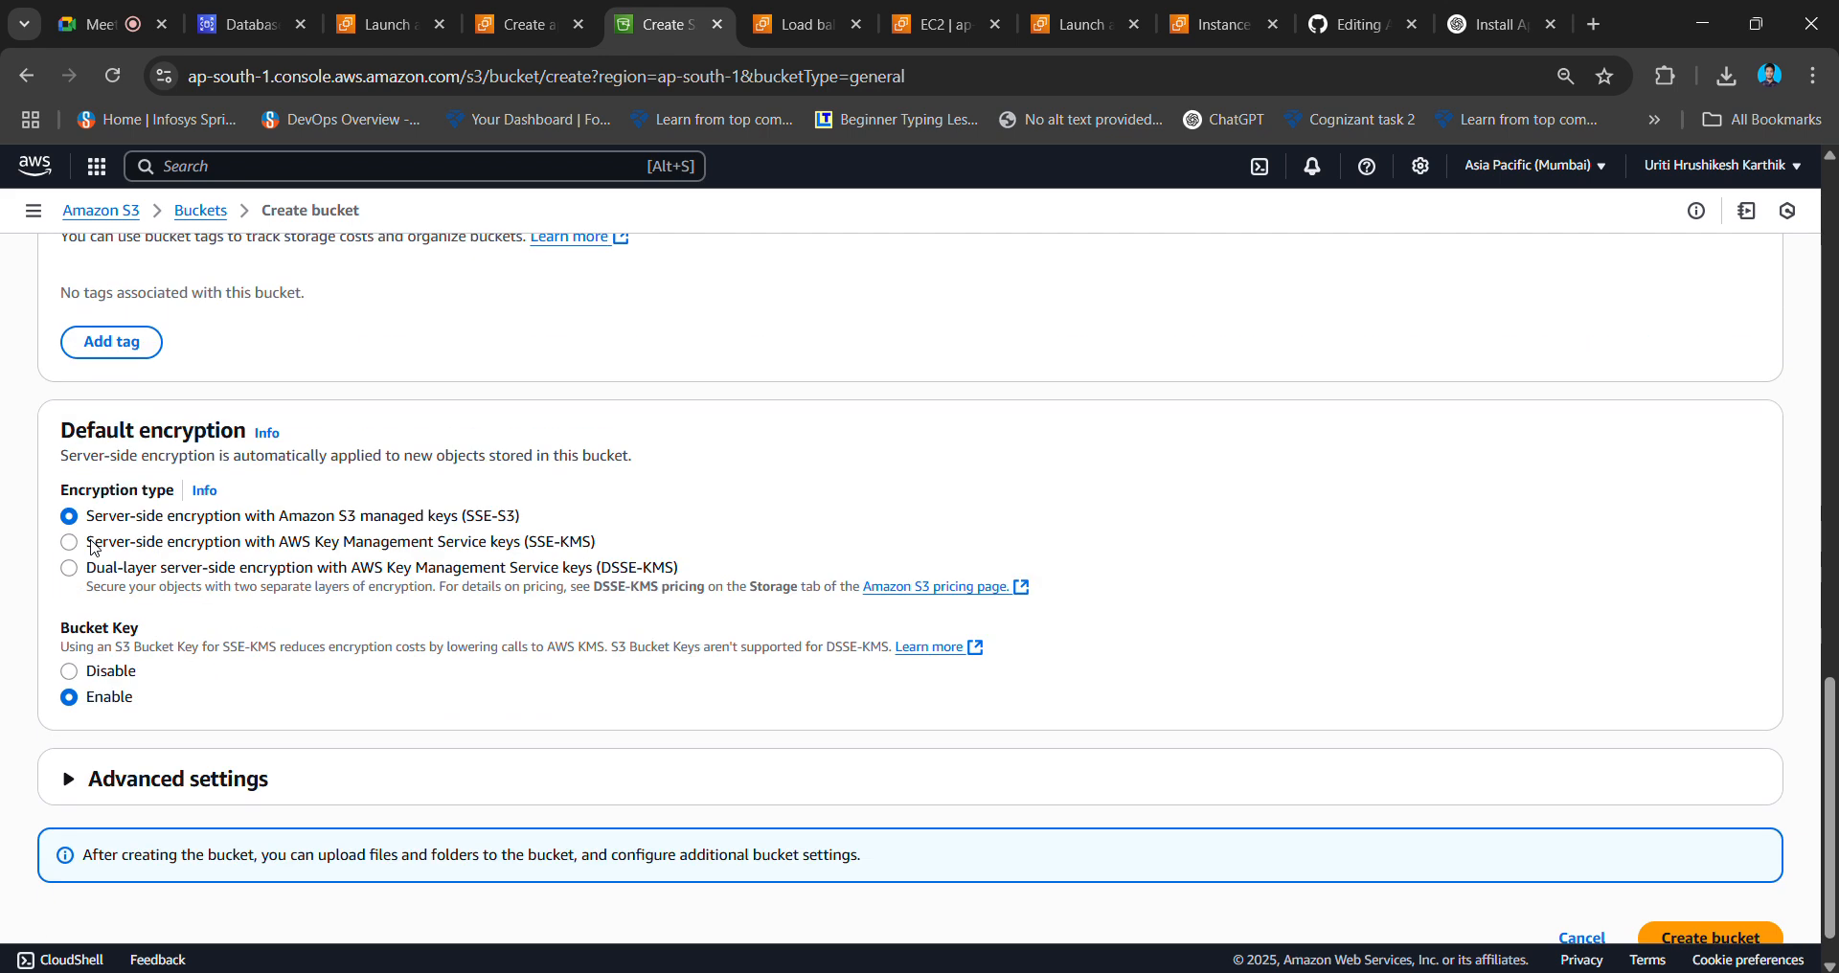
scroll(990, 683, down, 1)
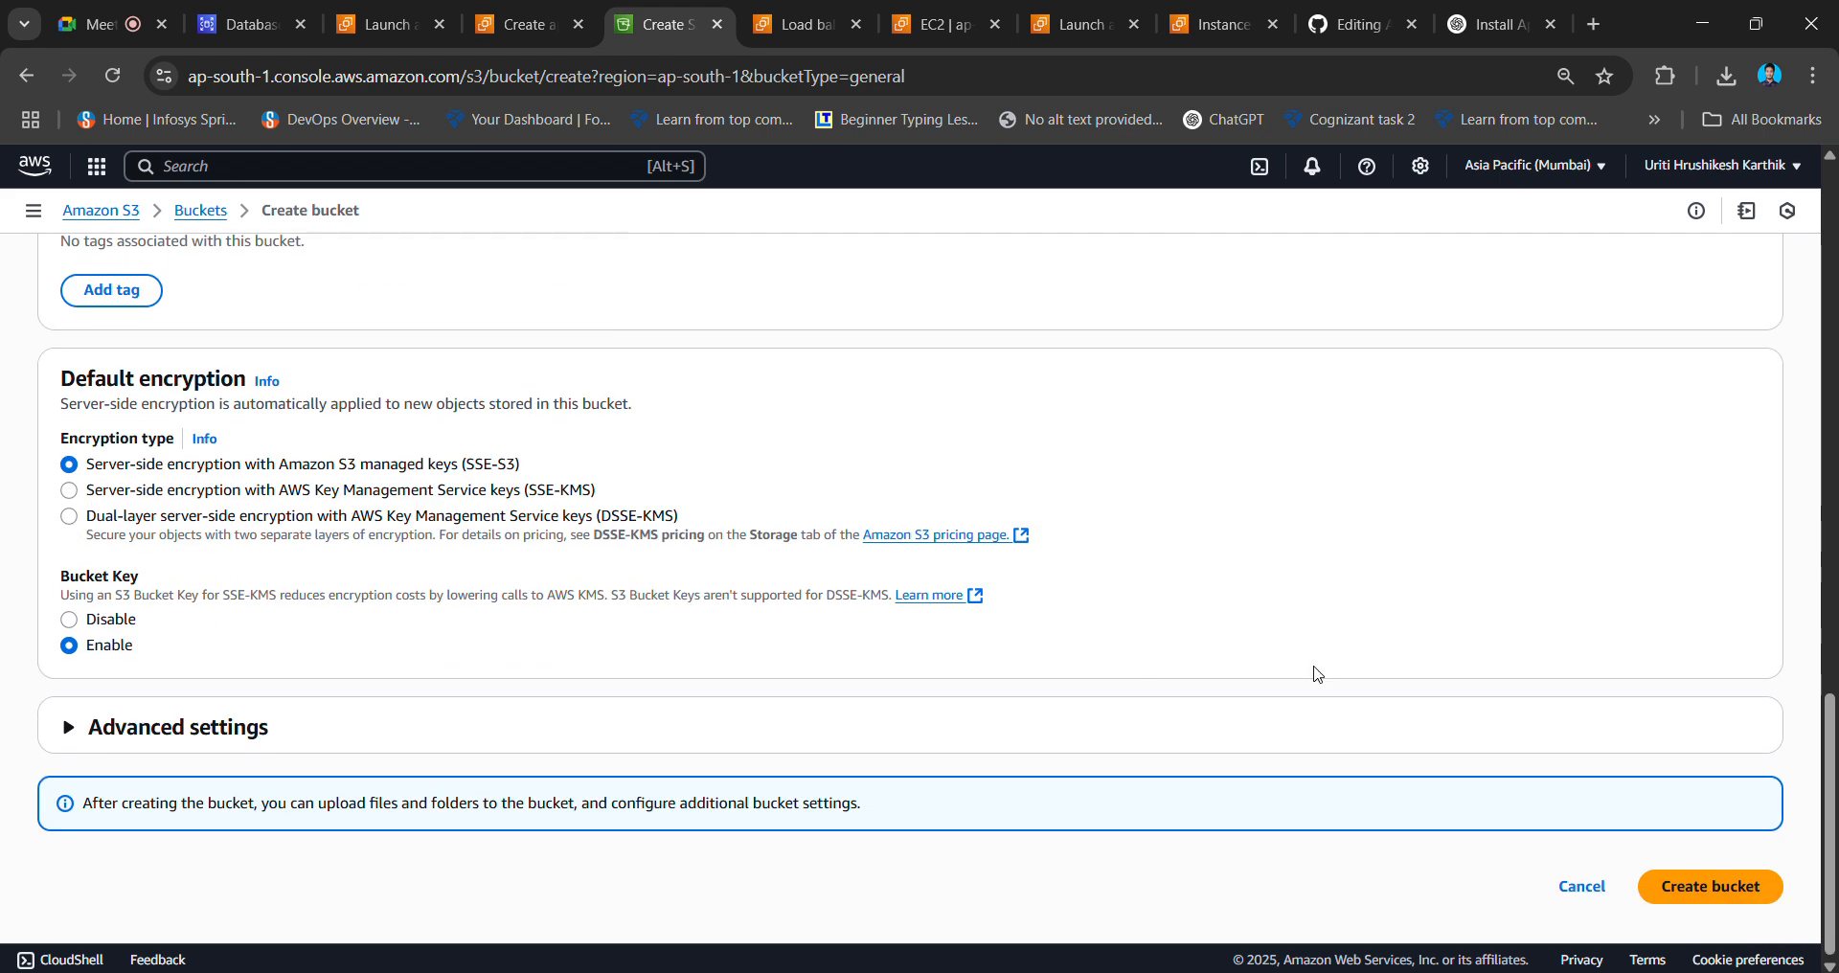
- Submit the bucket, then rename it to mywebhost1234abc after the name-taken error and retry
click(1753, 899)
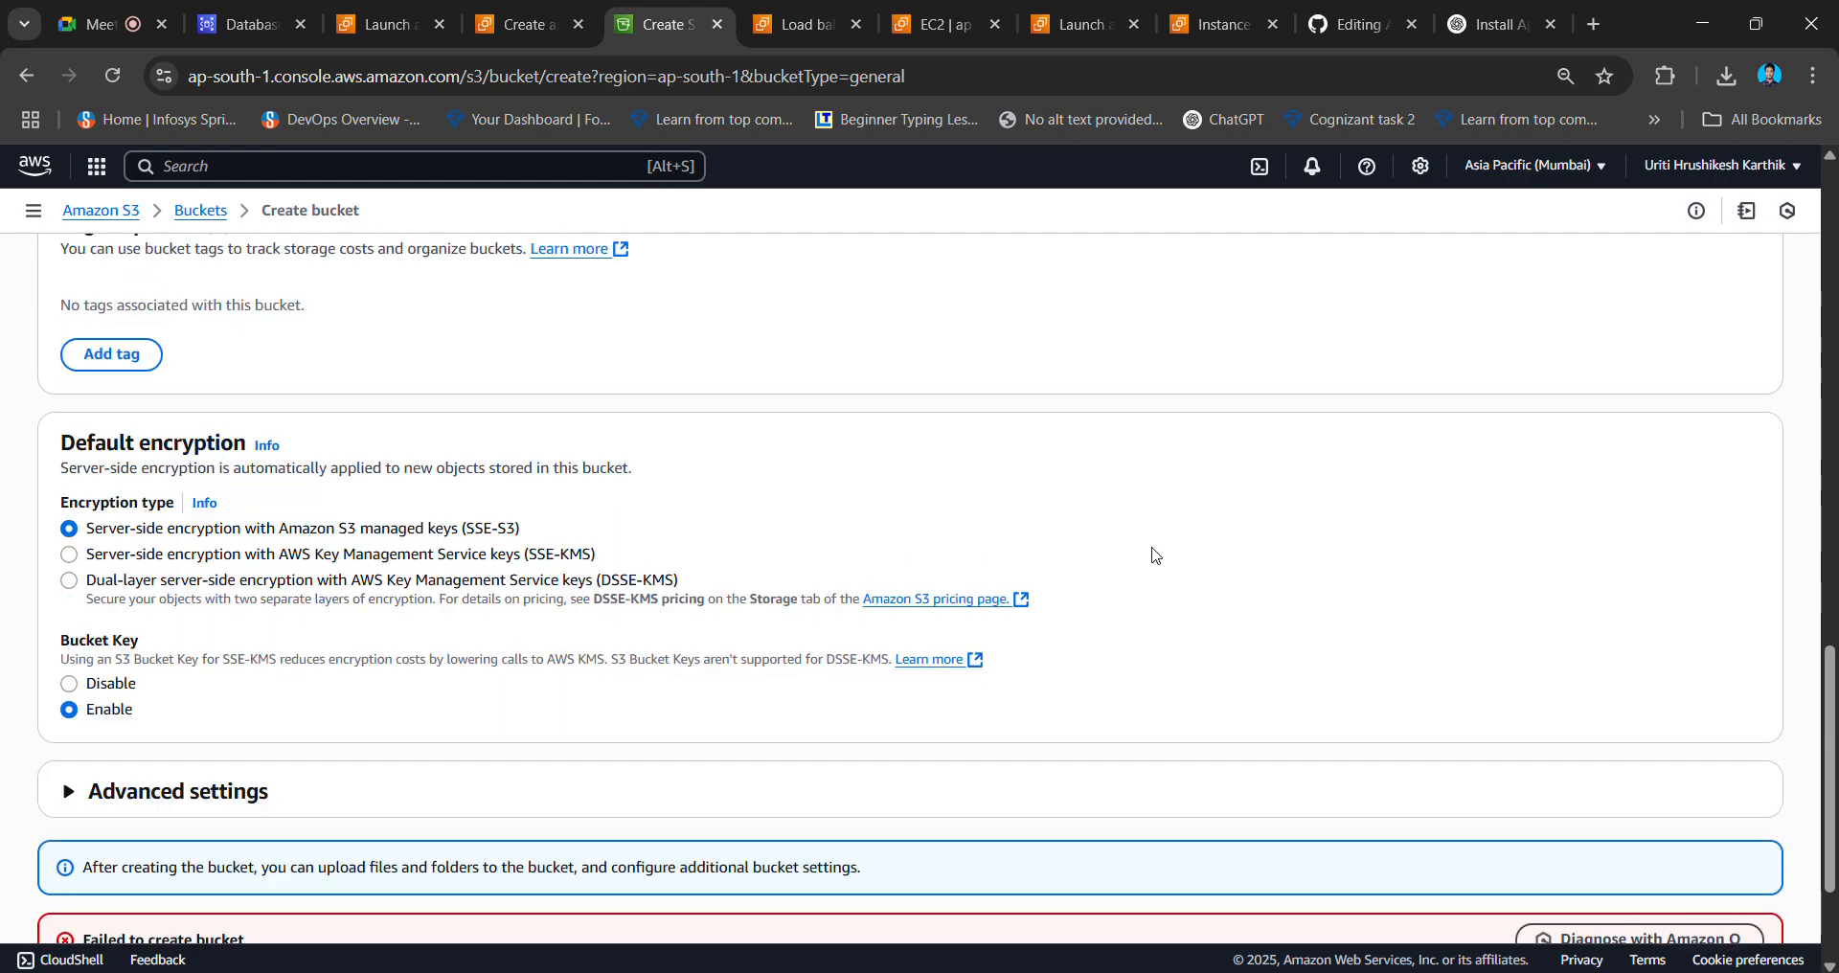
click(303, 609)
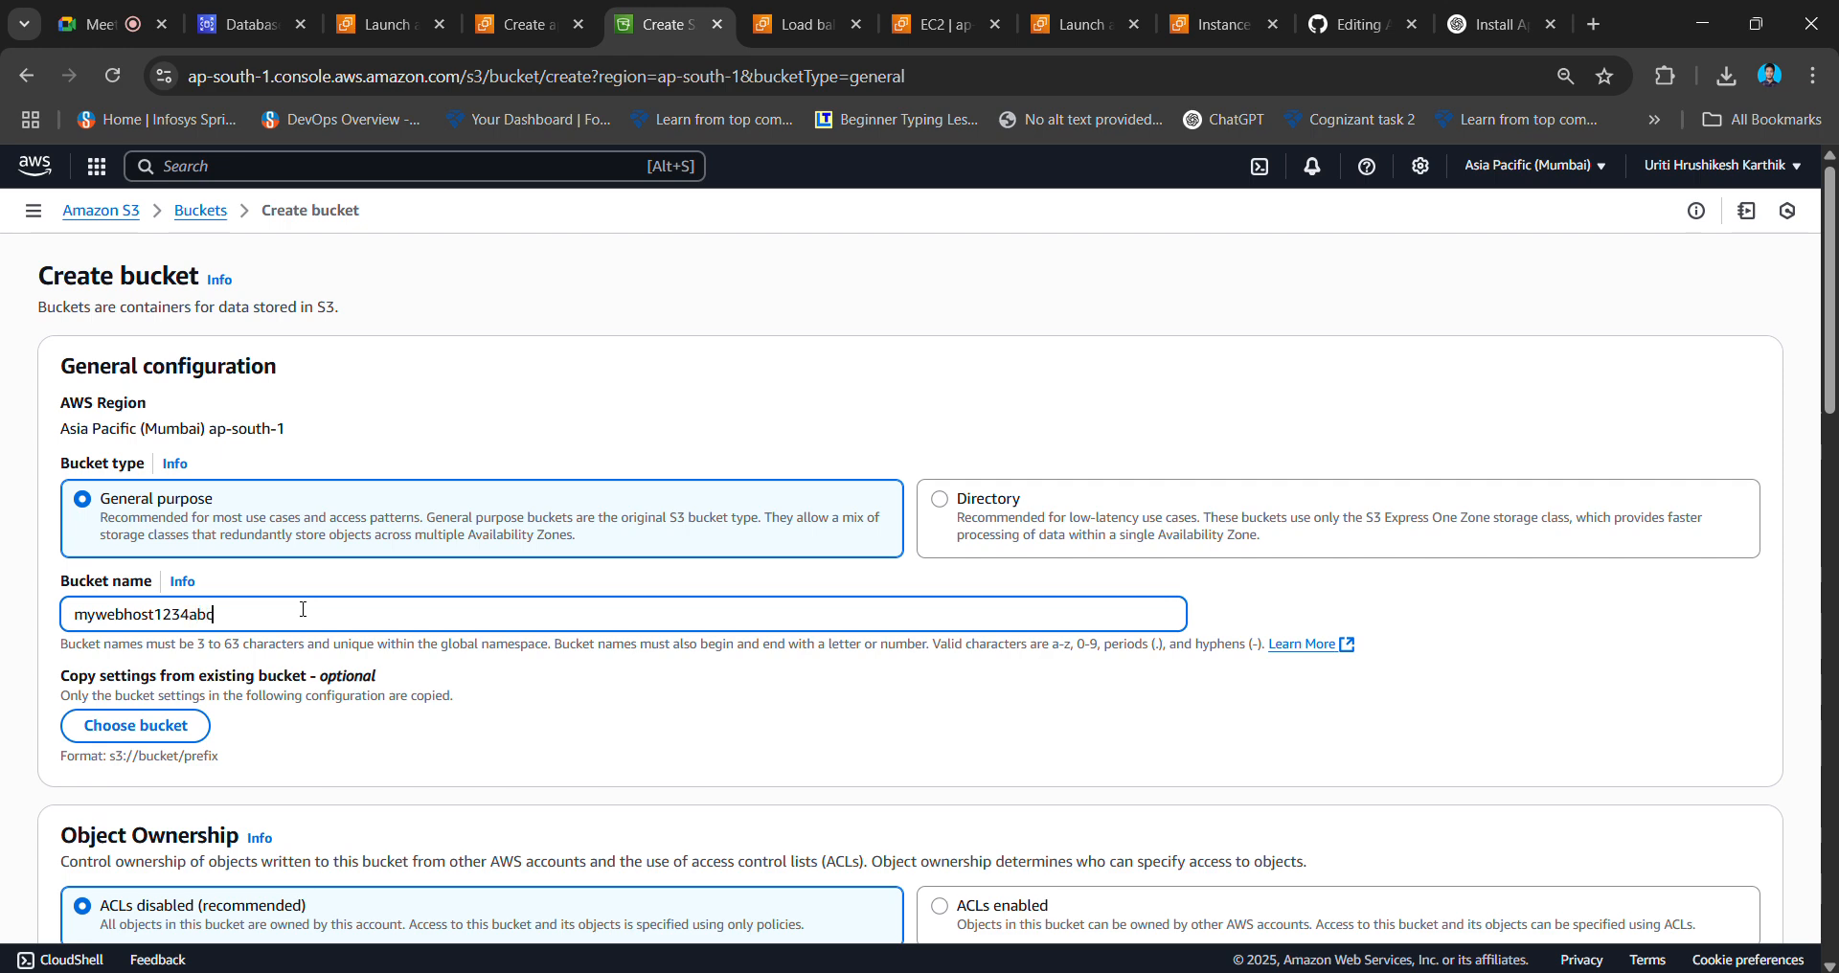
scroll(303, 609, down, 20)
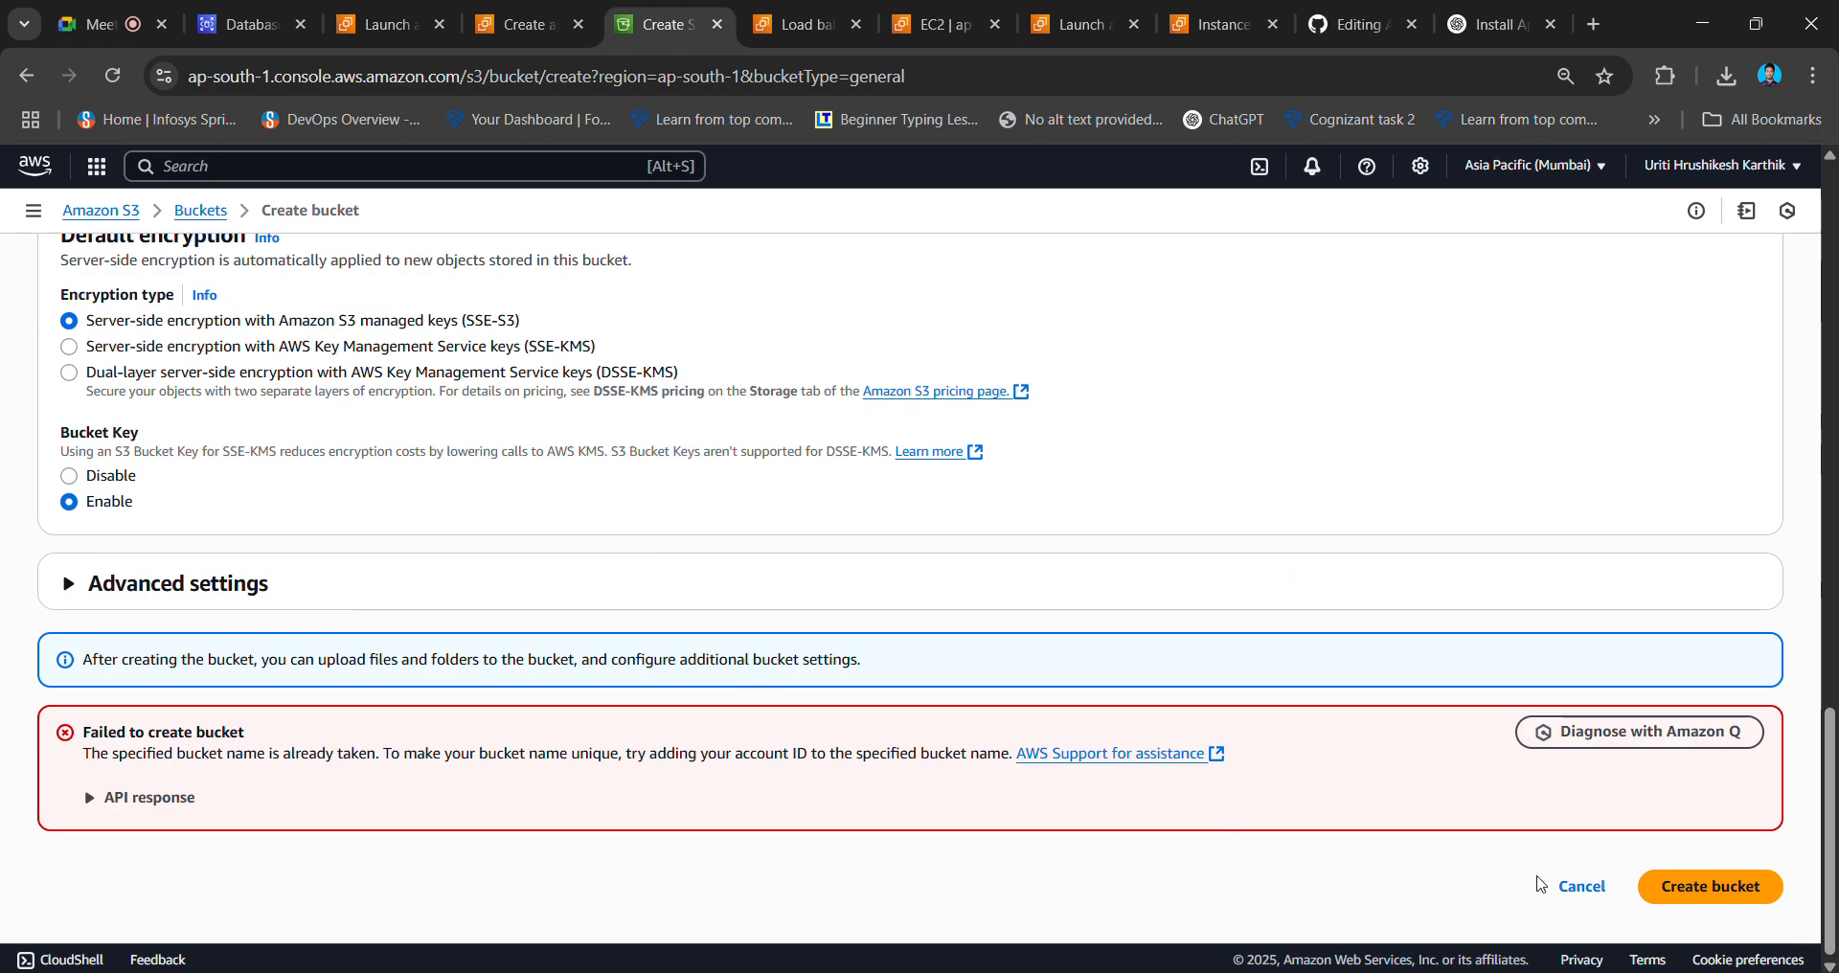
click(1705, 889)
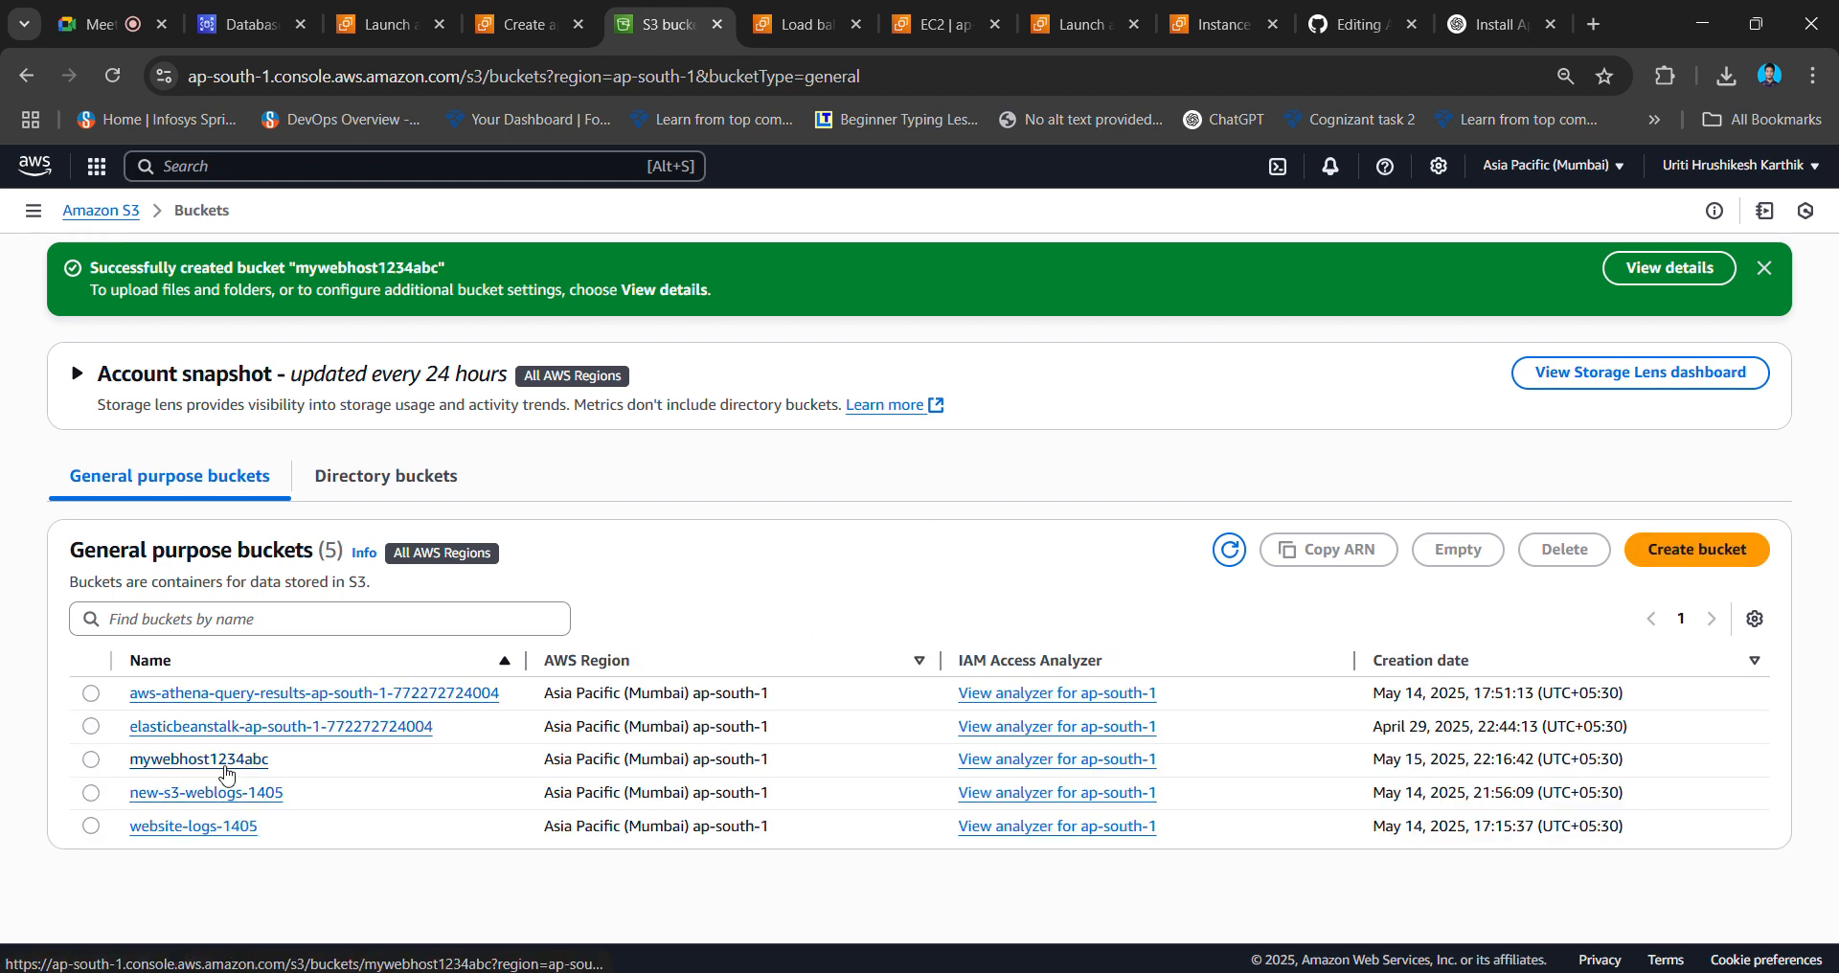
- Open mywebhost1234abc's Properties and edit its static website hosting settings
click(226, 769)
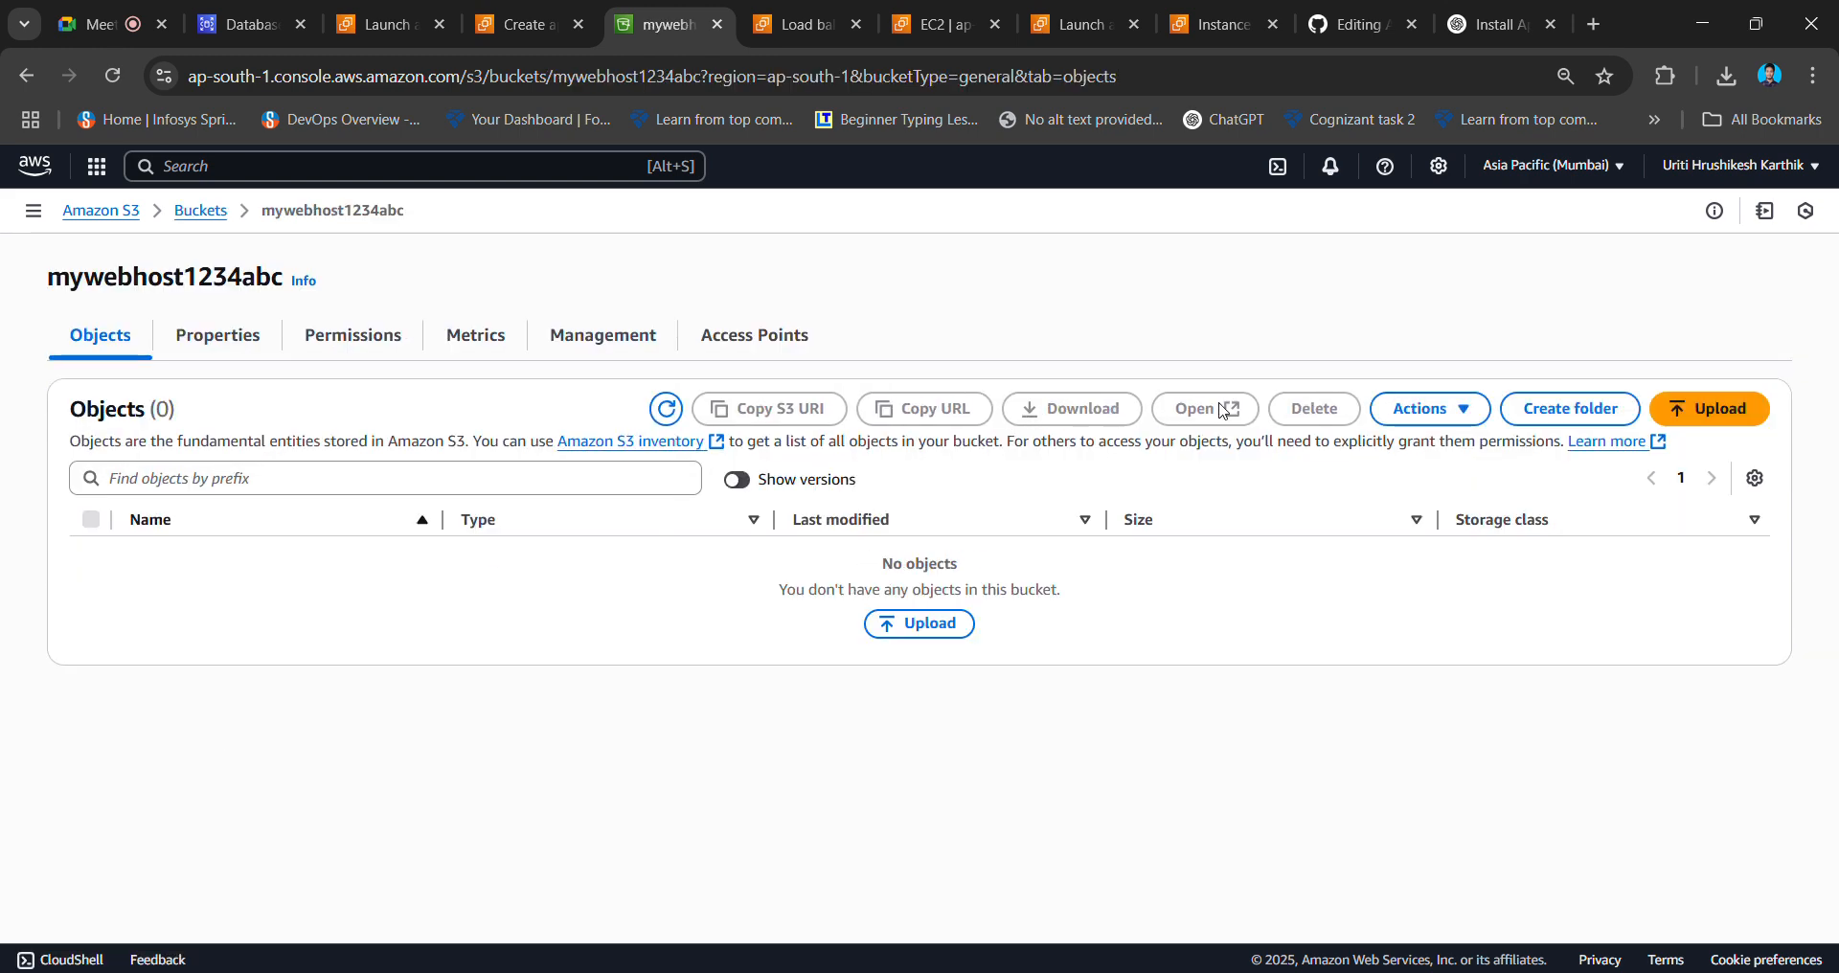
click(248, 357)
scroll(319, 686, down, 1)
scroll(319, 686, down, 20)
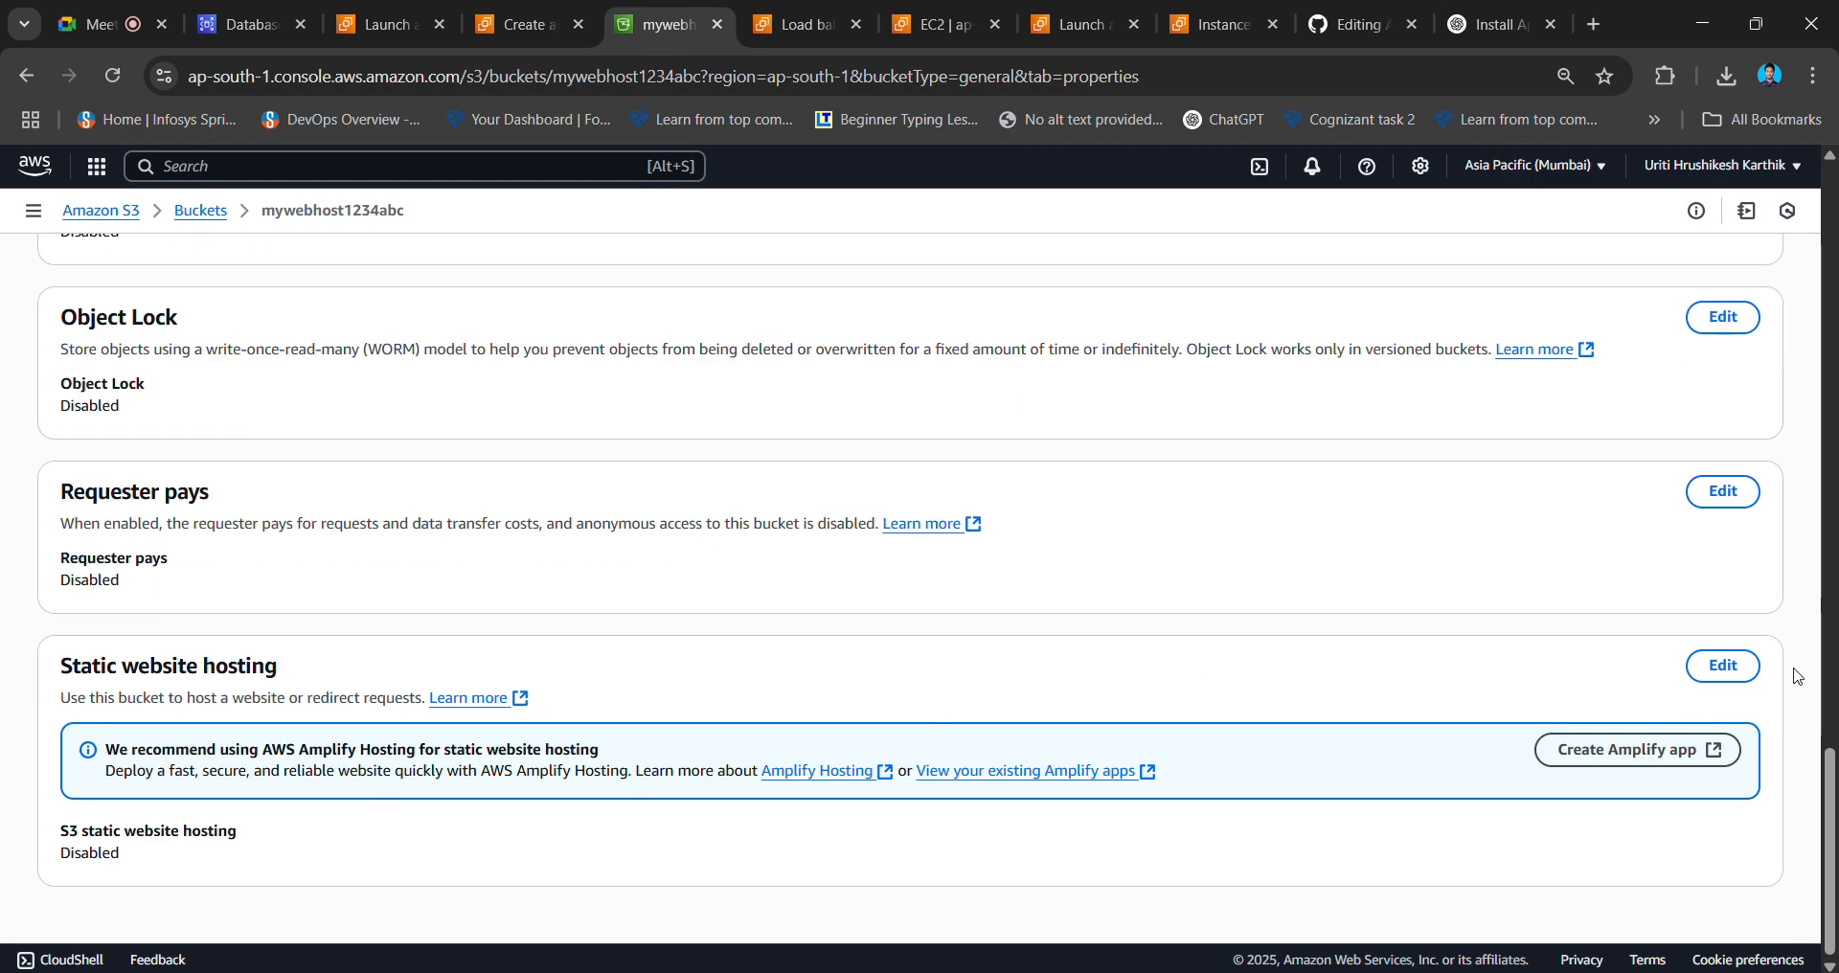
click(1711, 670)
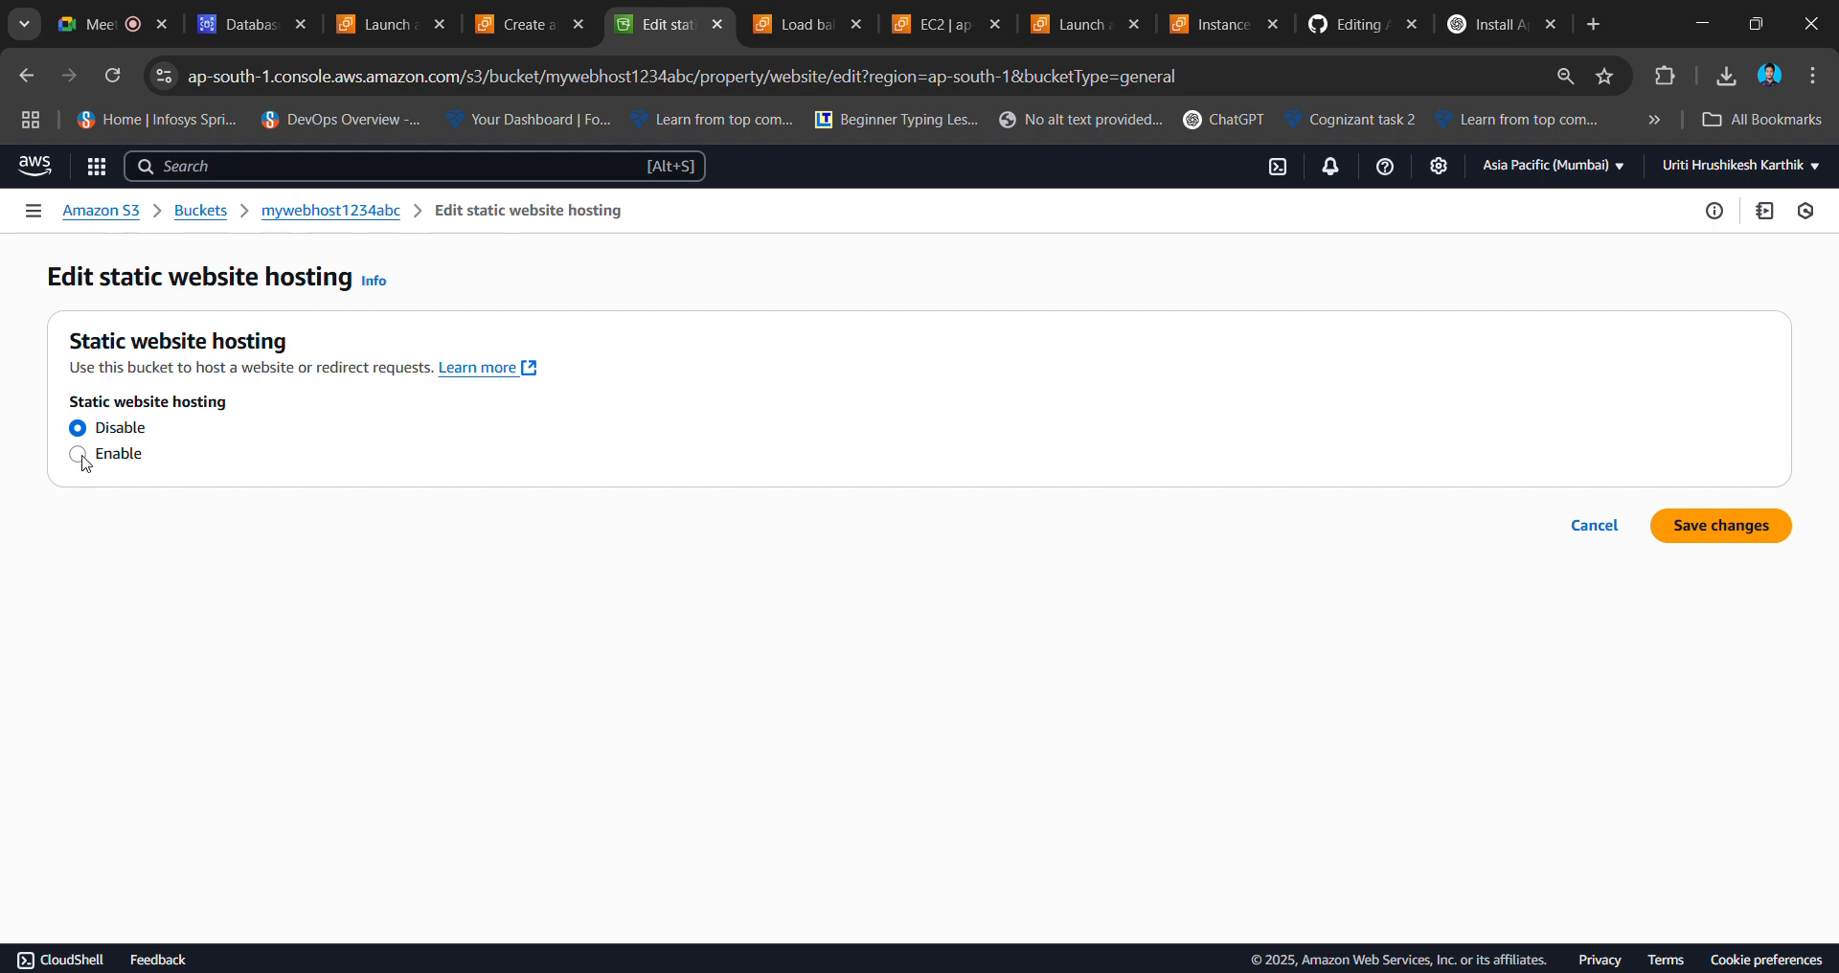
- Enable static website hosting with index.html as the index document, save, and return to buckets
click(79, 454)
scroll(1118, 679, down, 4)
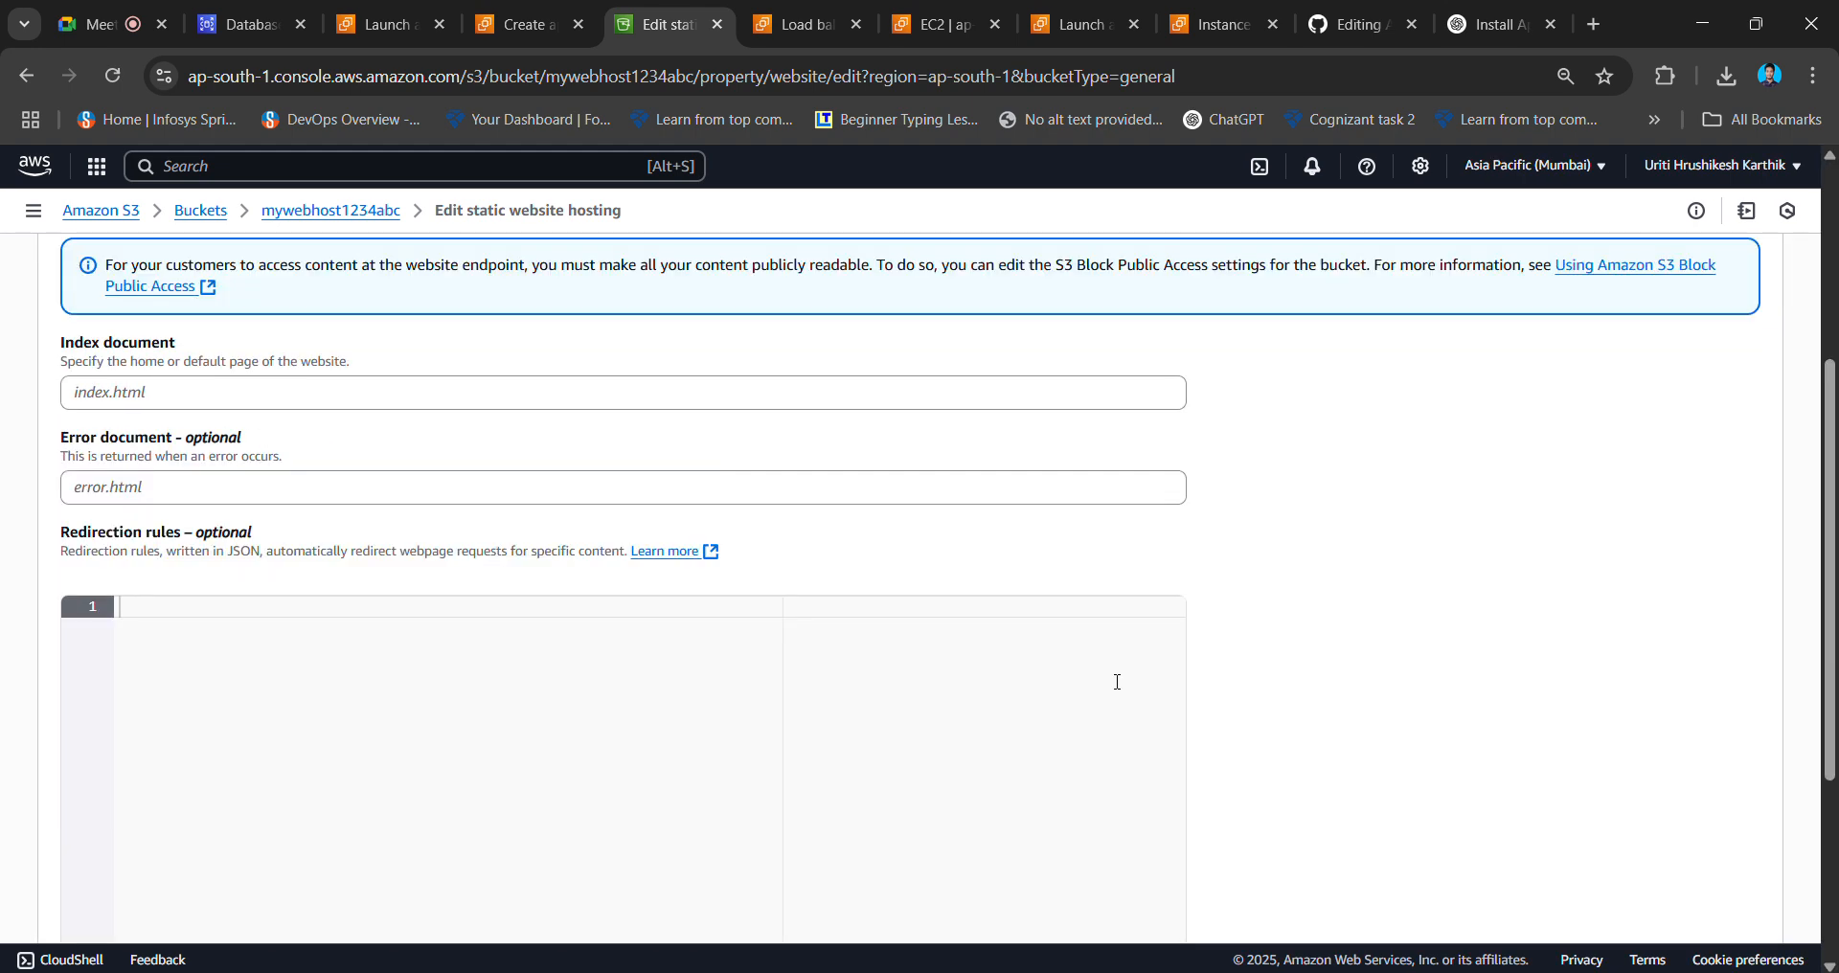
scroll(1120, 689, up, 2)
scroll(1120, 690, down, 1)
click(743, 530)
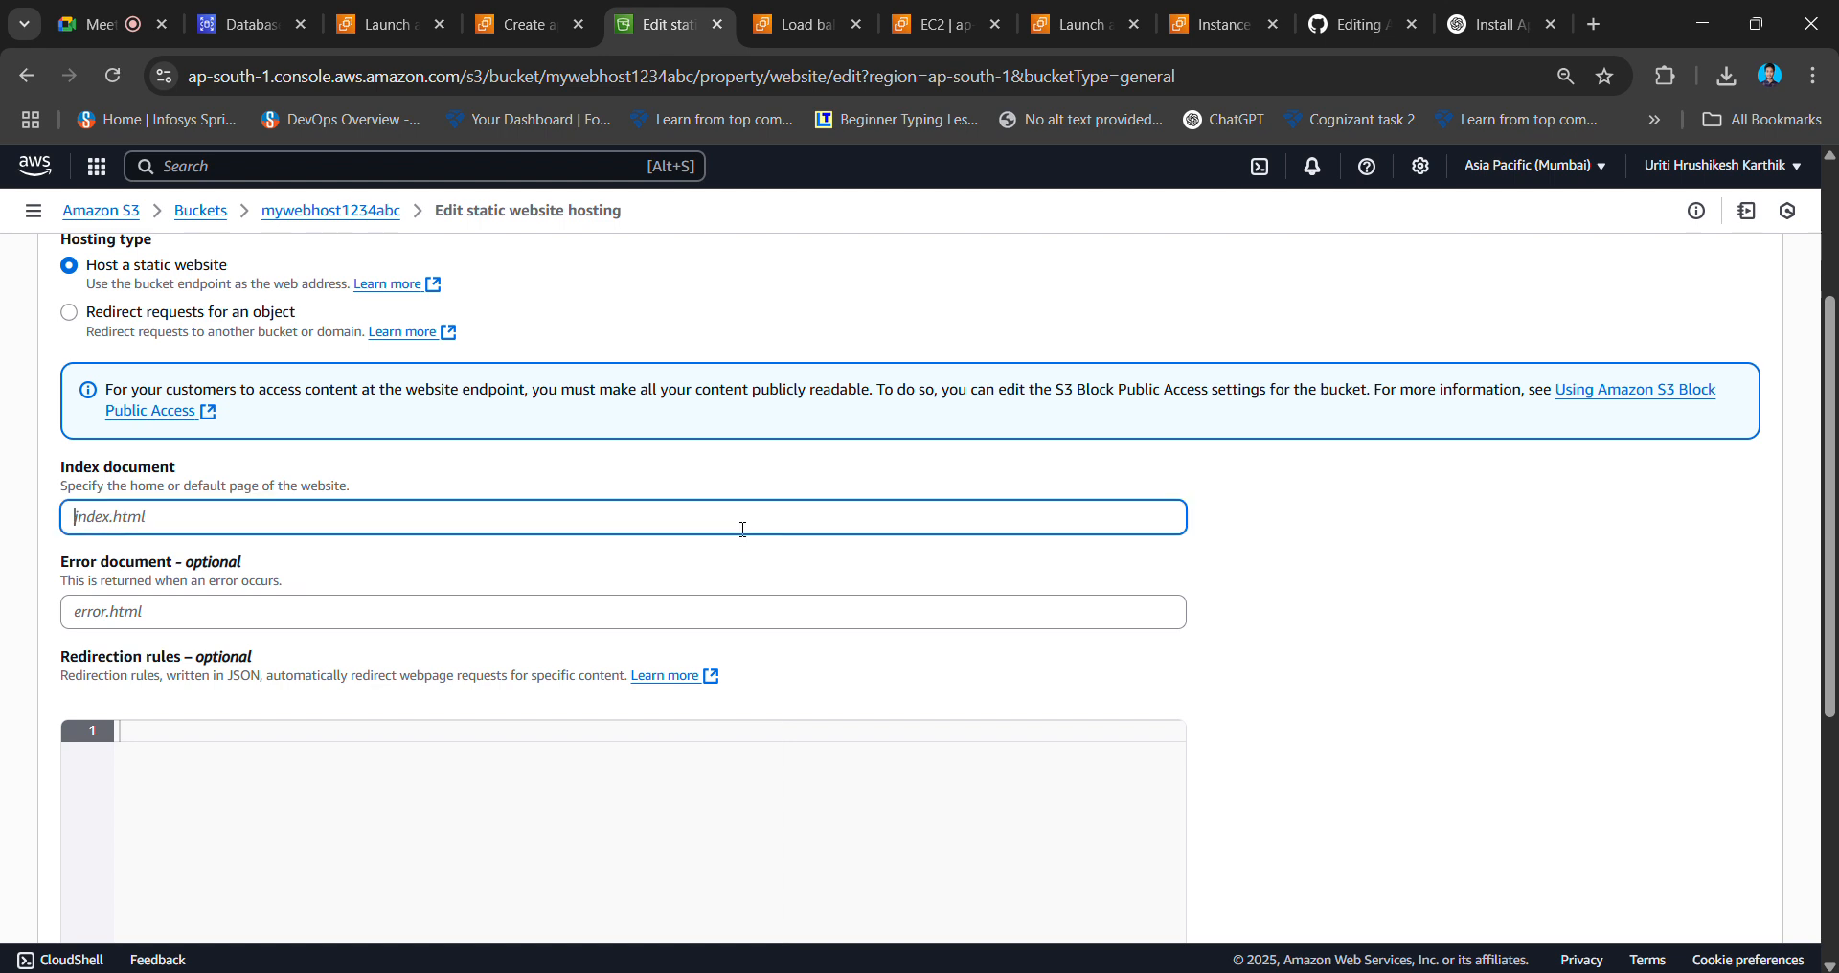
text(index.html)
scroll(1347, 574, down, 5)
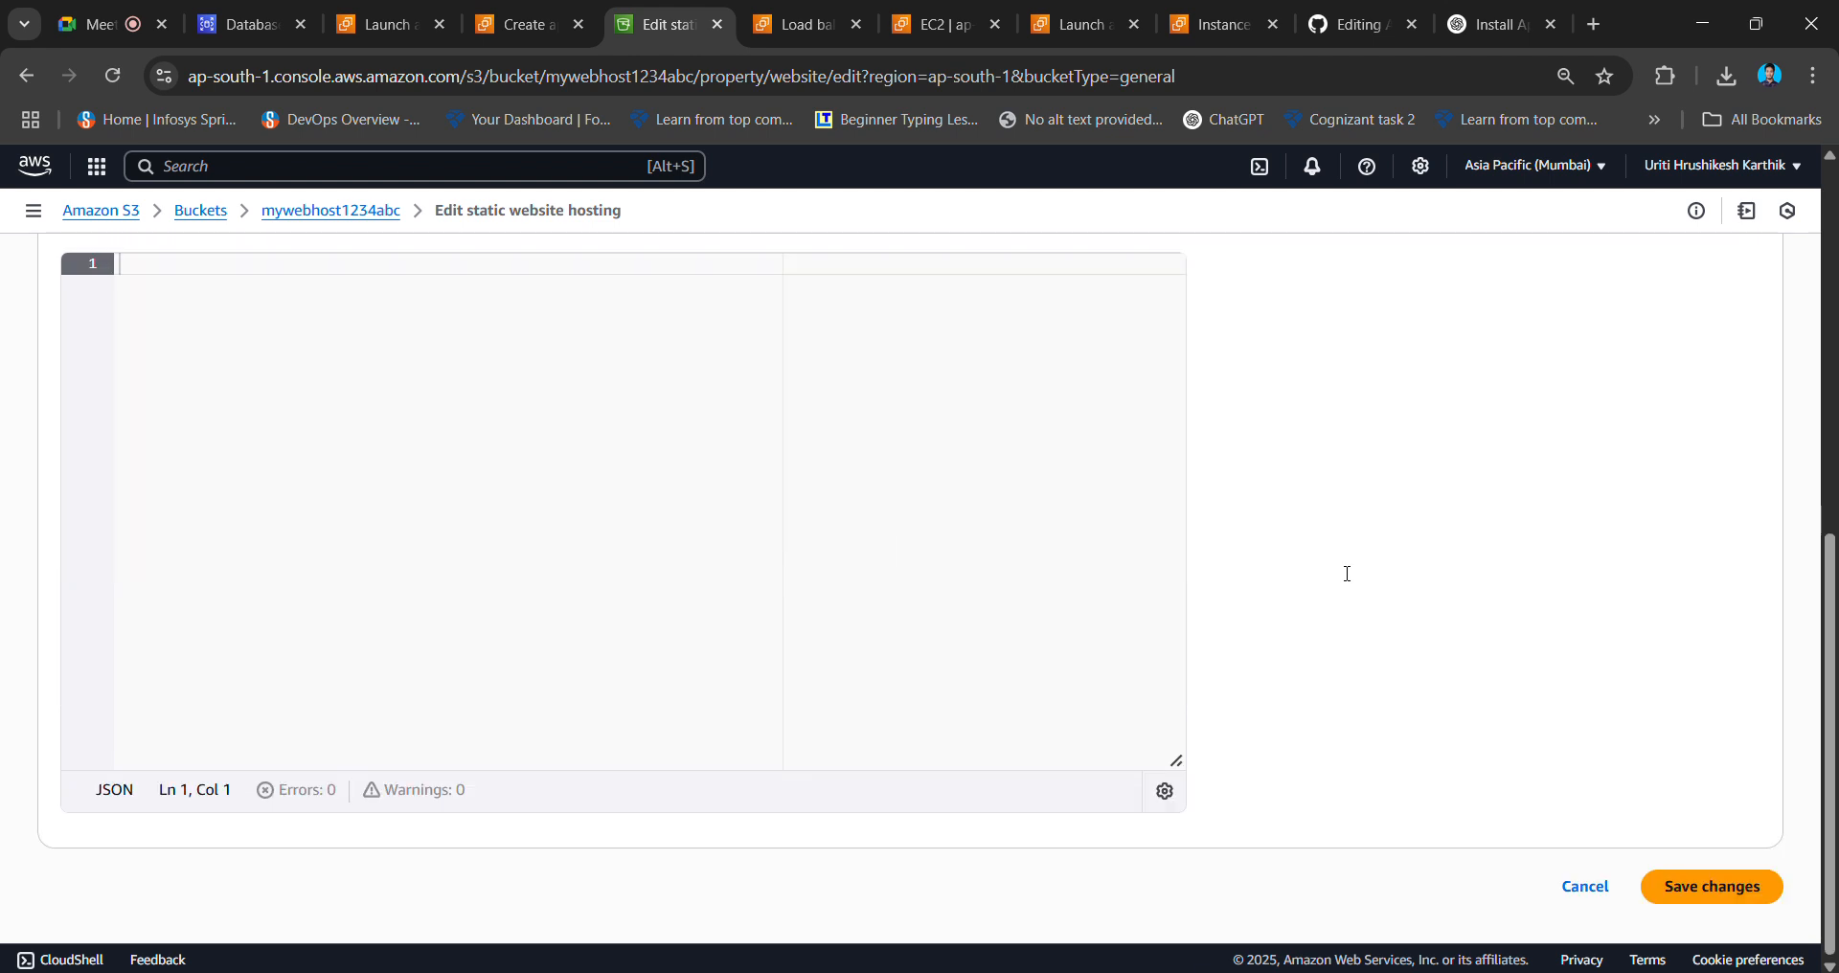
click(1753, 881)
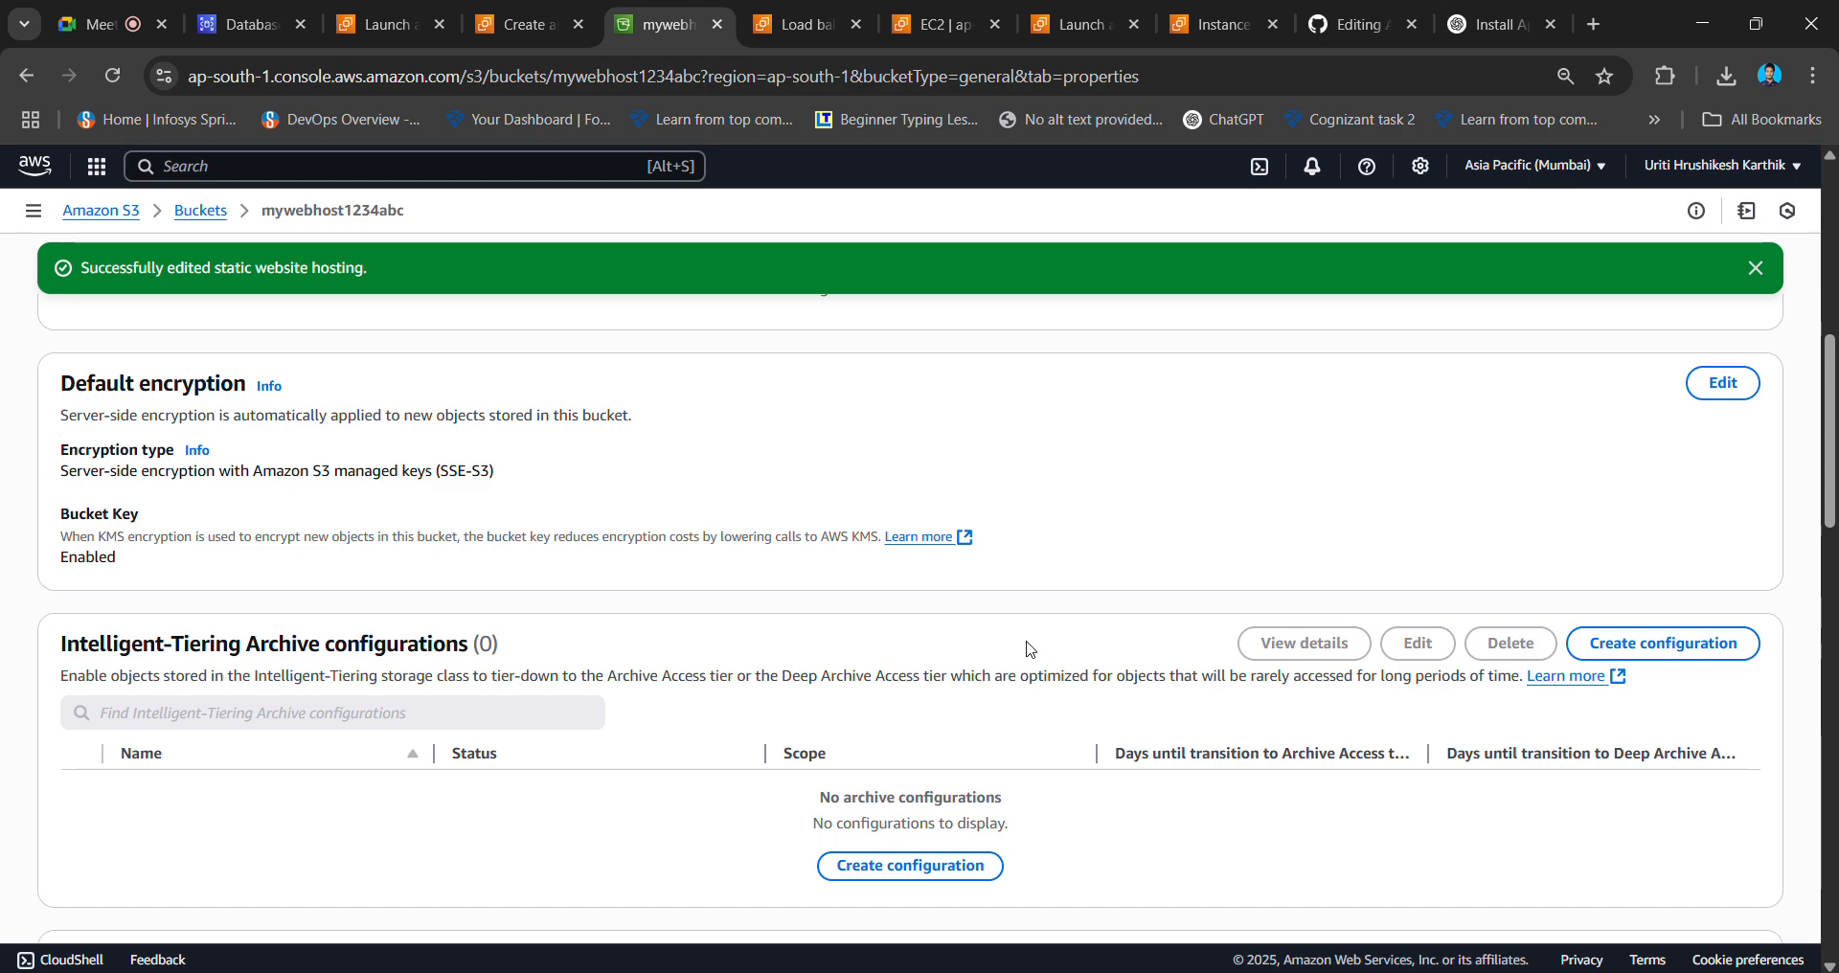
scroll(1347, 616, down, 10)
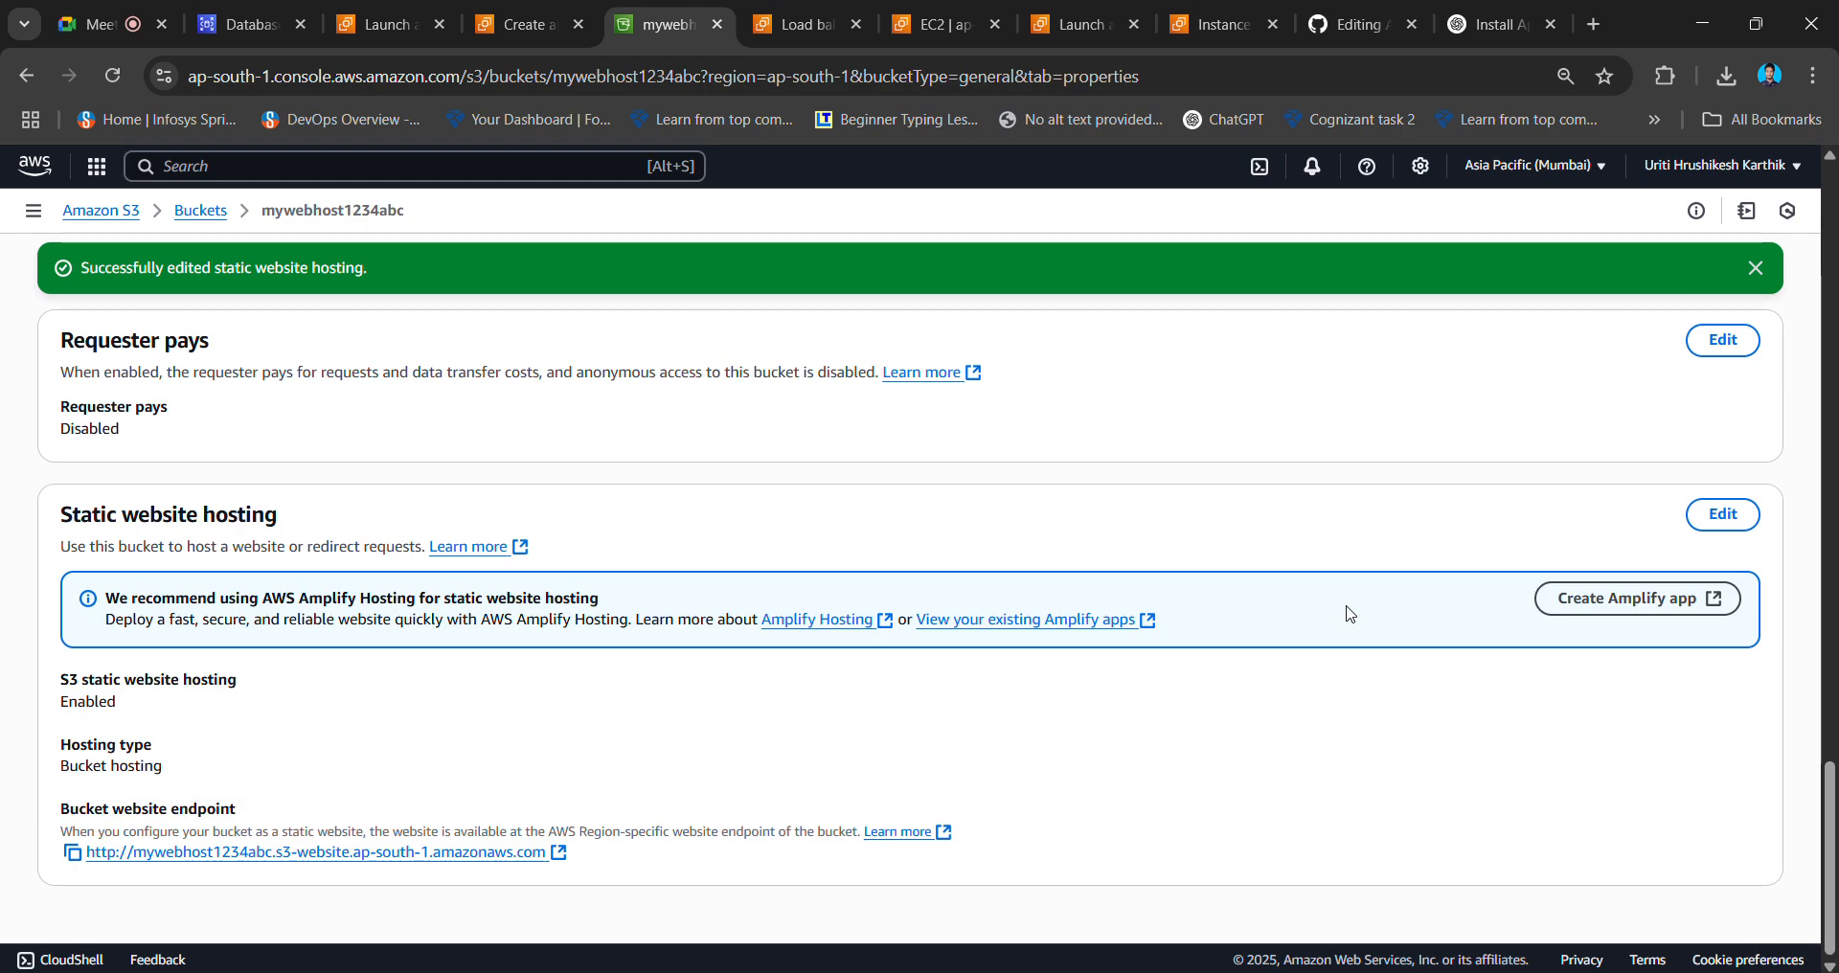
scroll(1232, 612, up, 15)
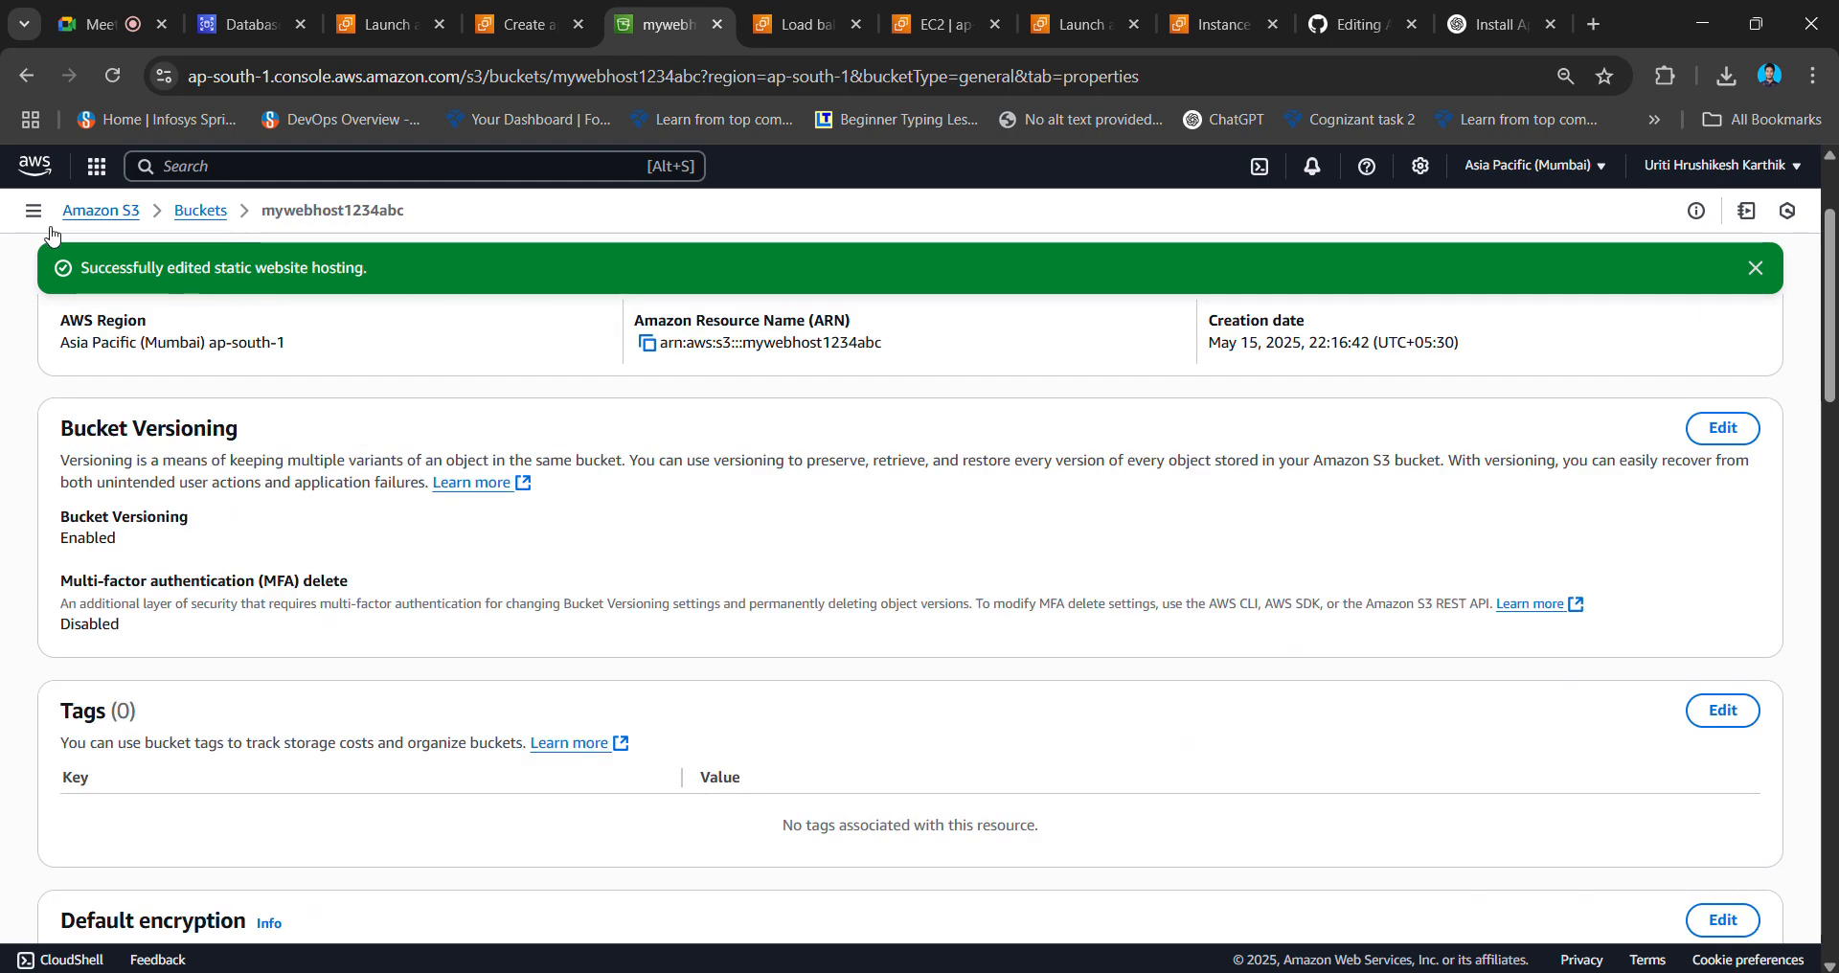
click(197, 215)
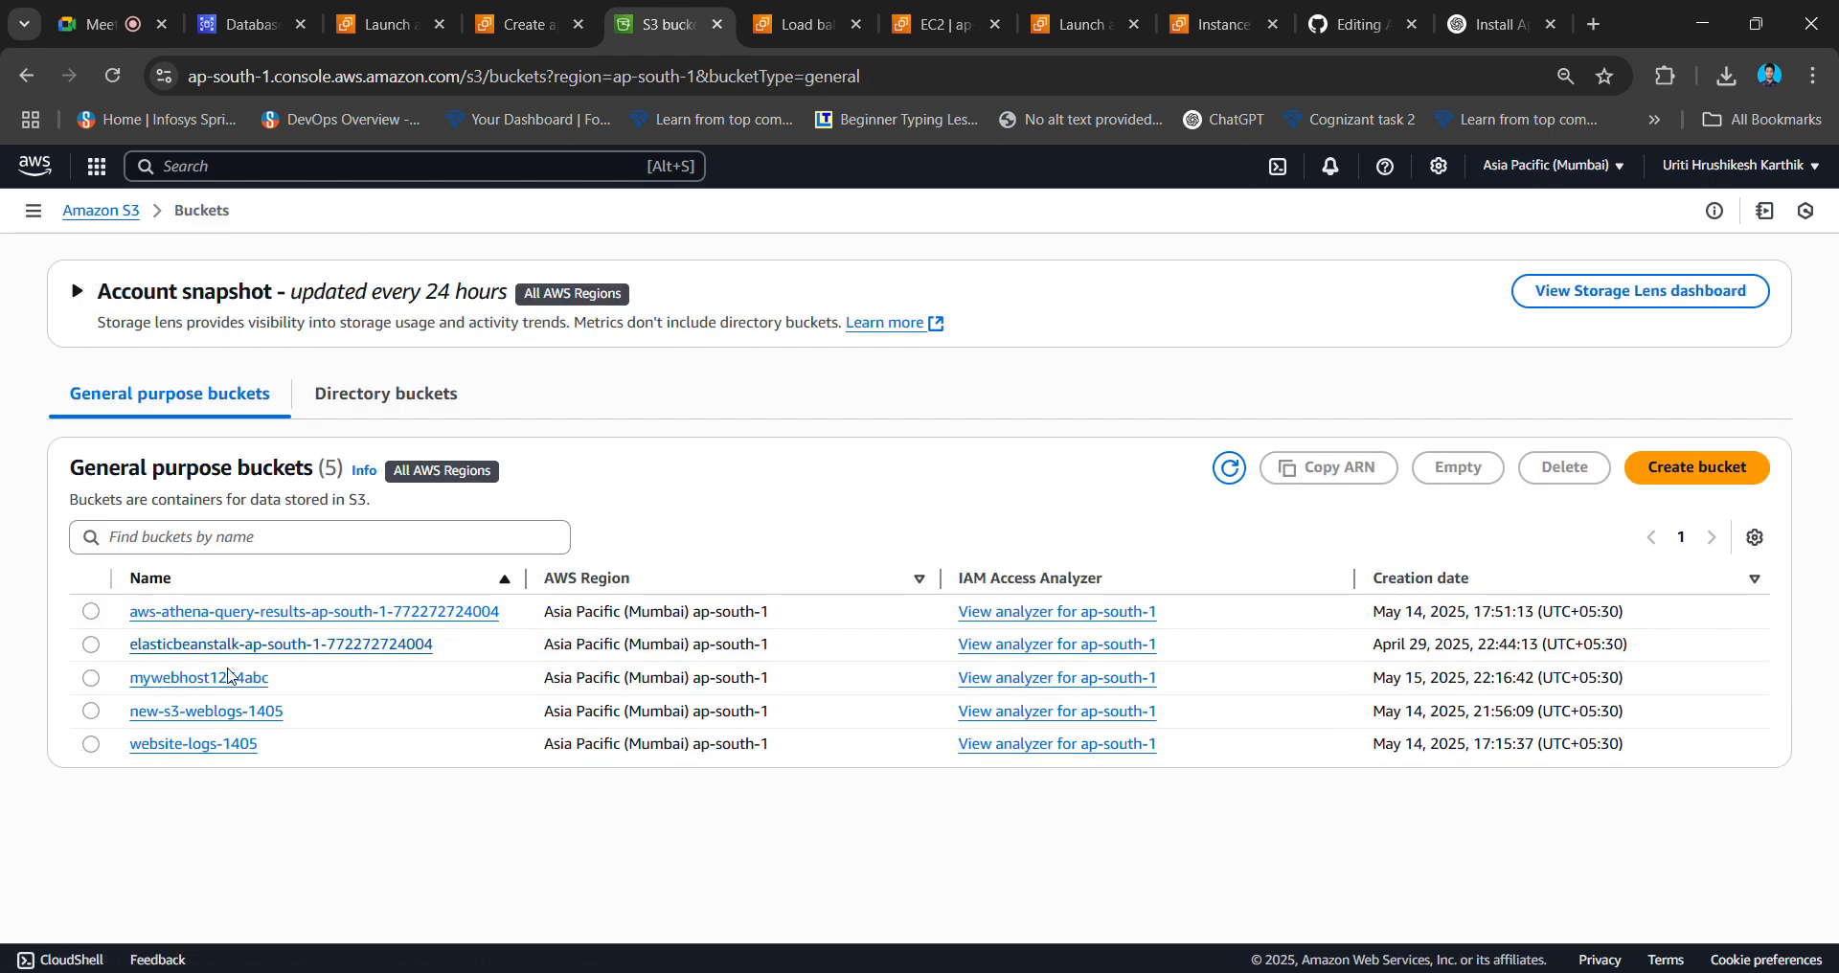
- Open mywebhost1234abc and start adding files to upload from the Home location
click(201, 678)
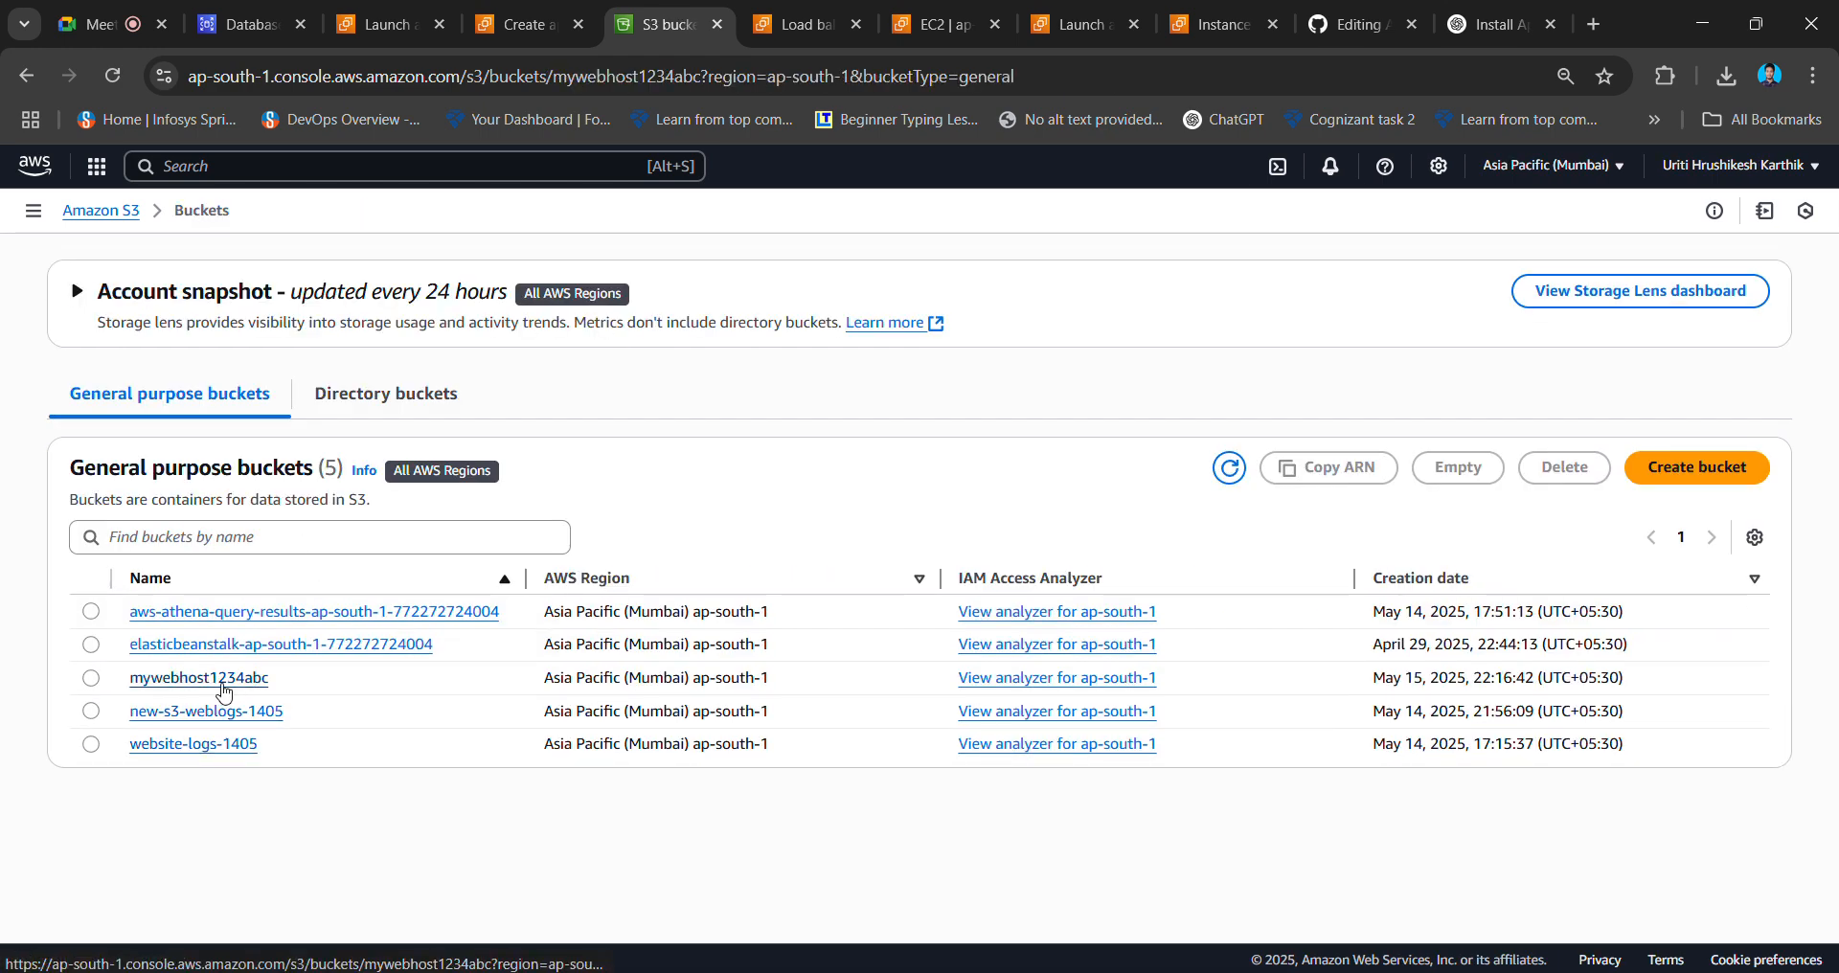
click(914, 624)
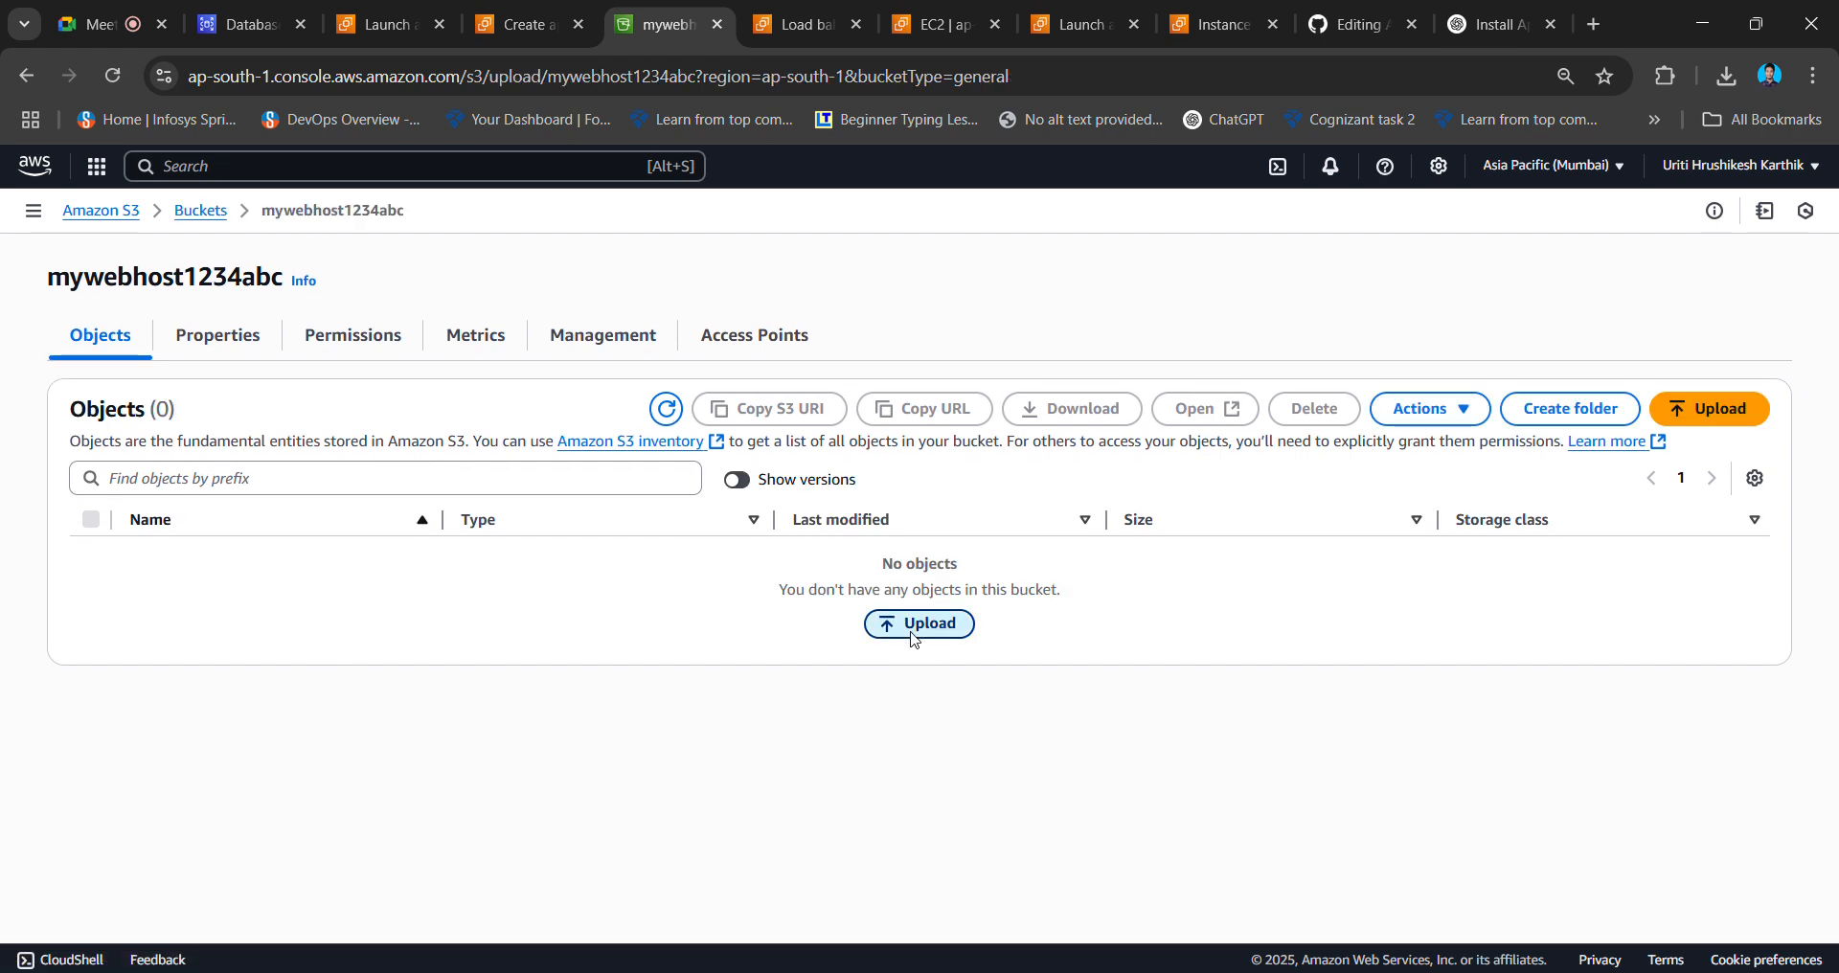
click(1572, 469)
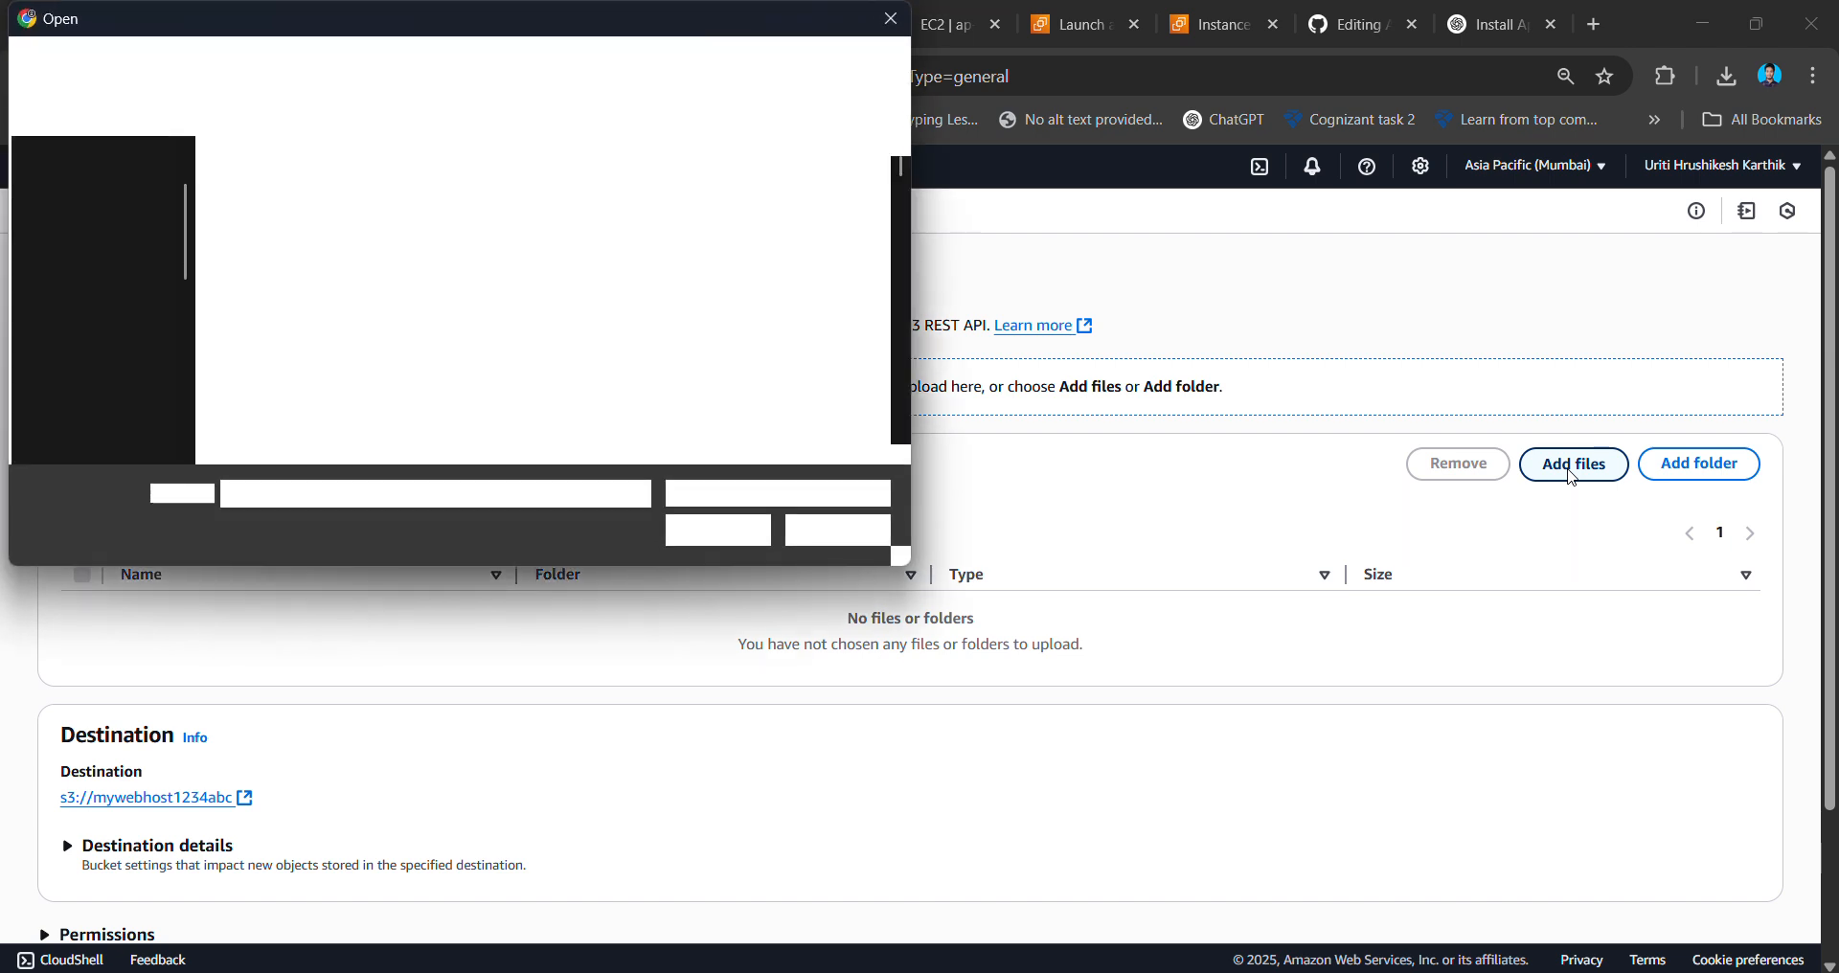
scroll(143, 273, down, 5)
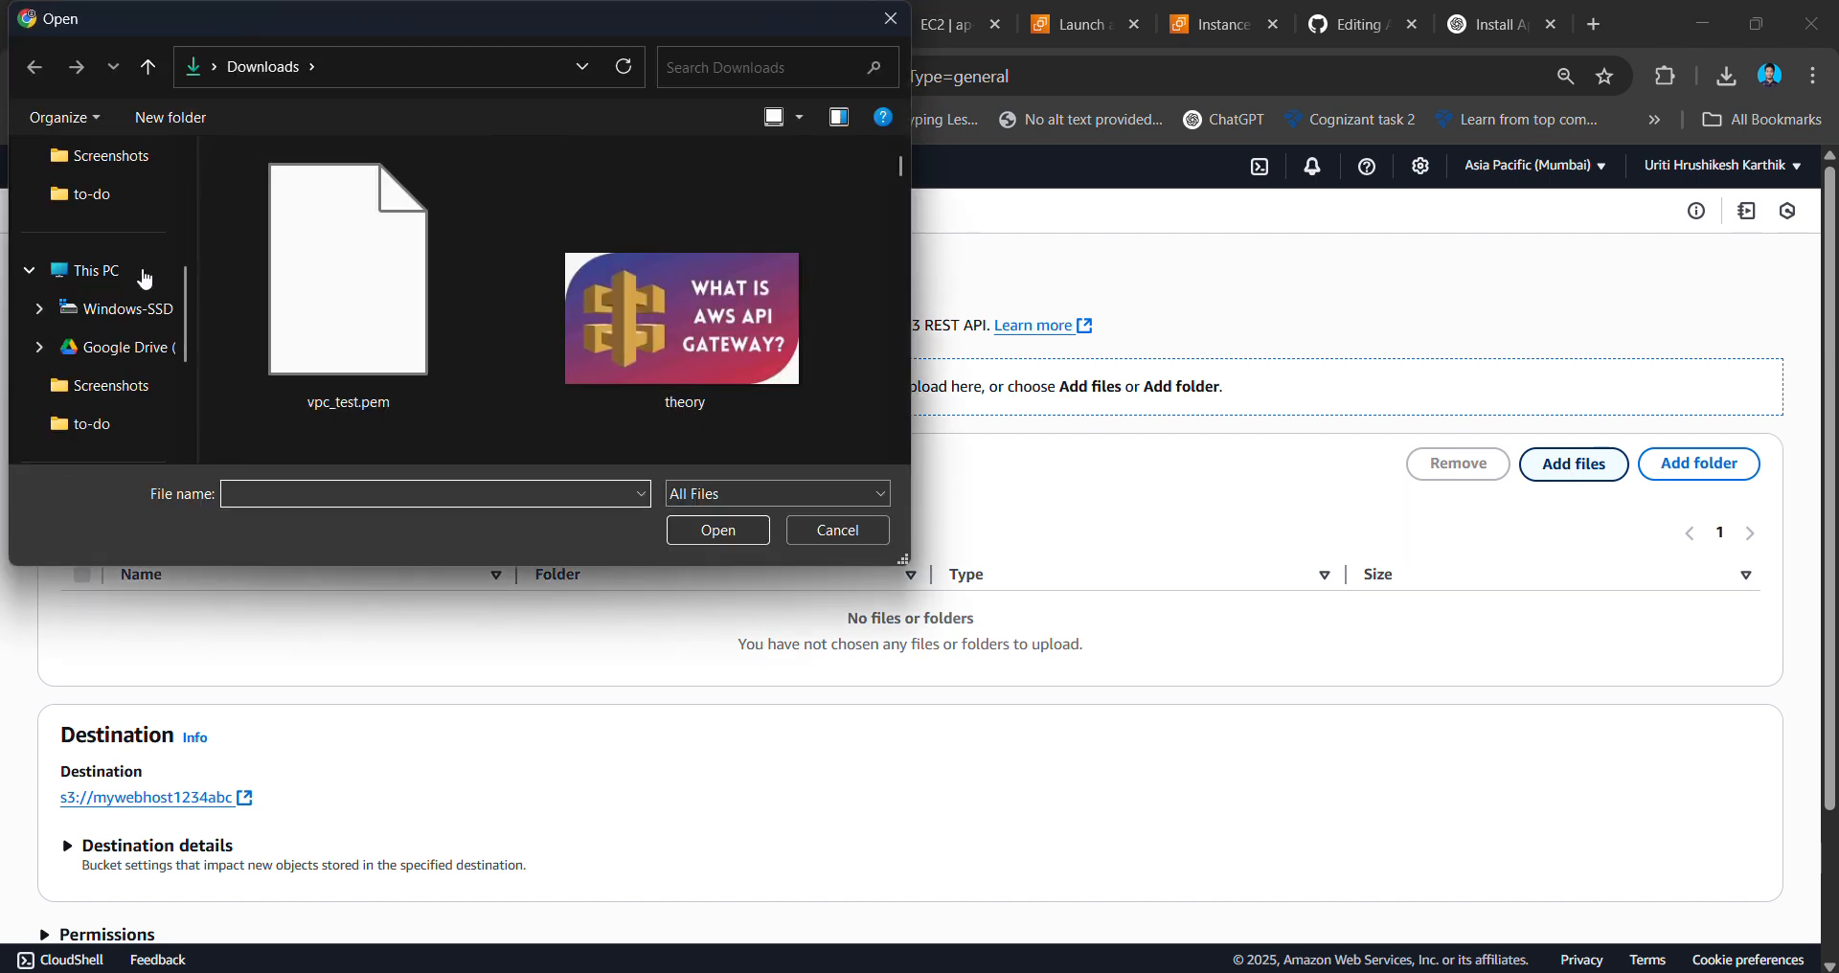
scroll(142, 269, up, 6)
click(141, 167)
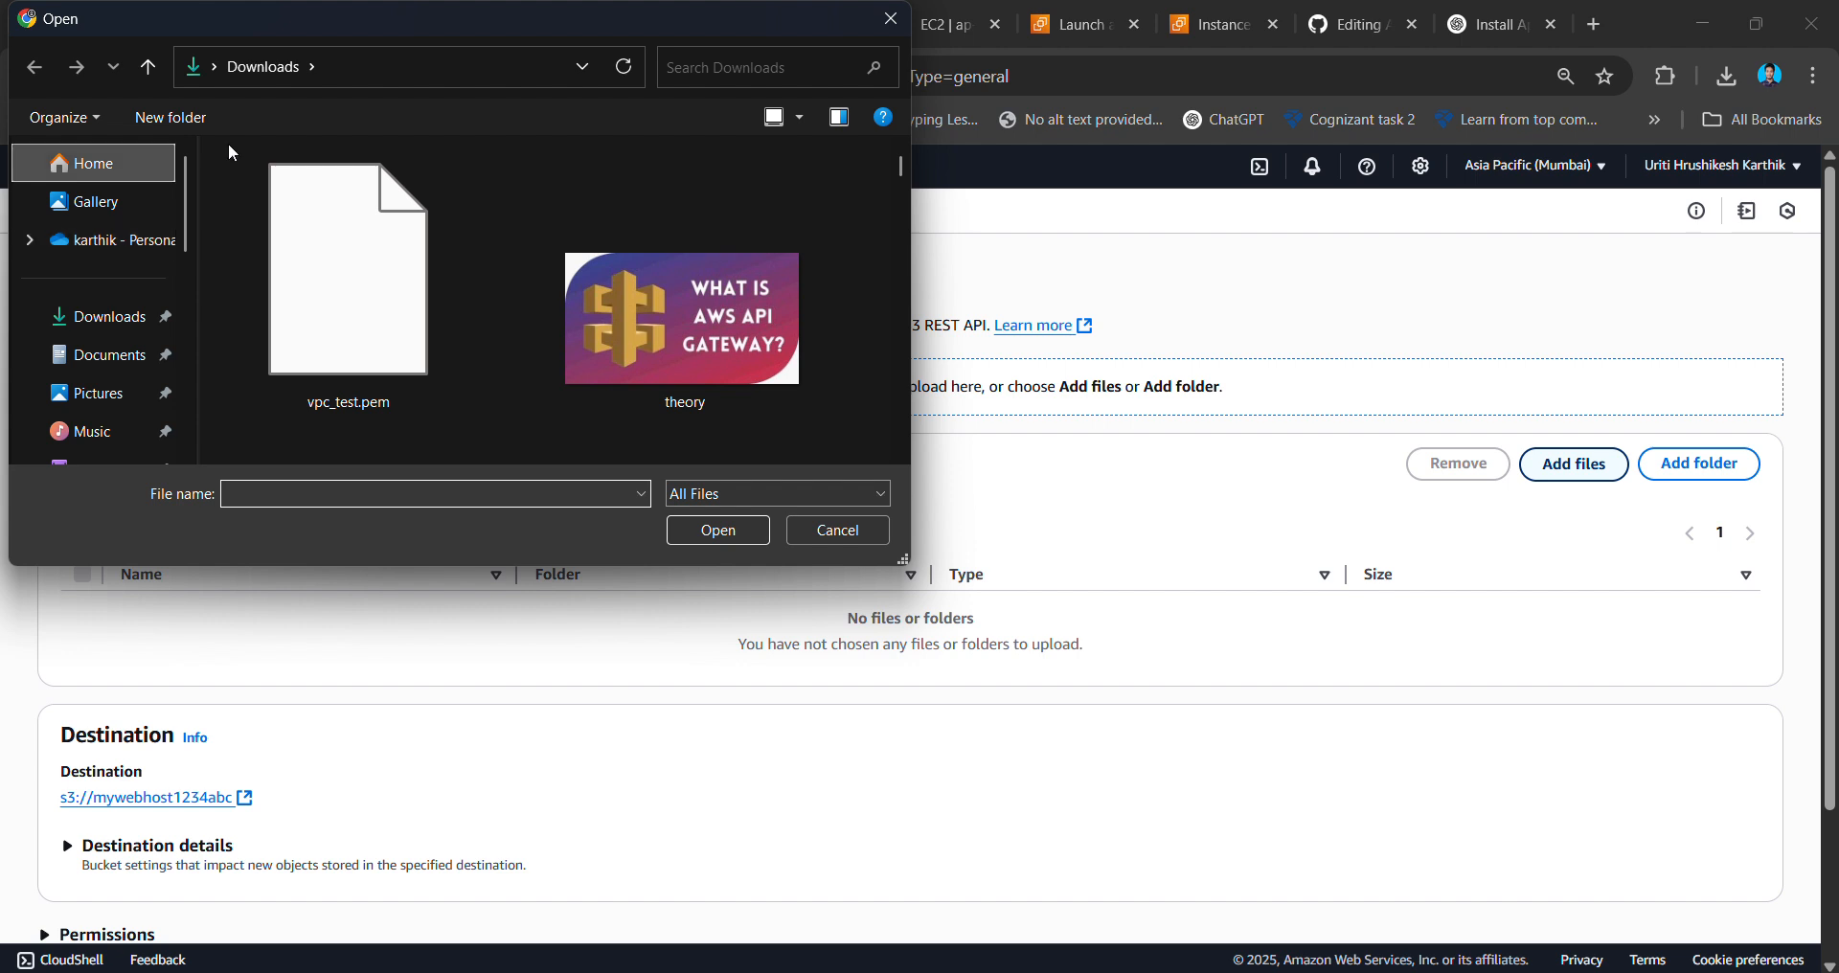
- Find the 2.81 KB index.html in Home, add it, and upload it to the bucket
click(692, 68)
text(index)
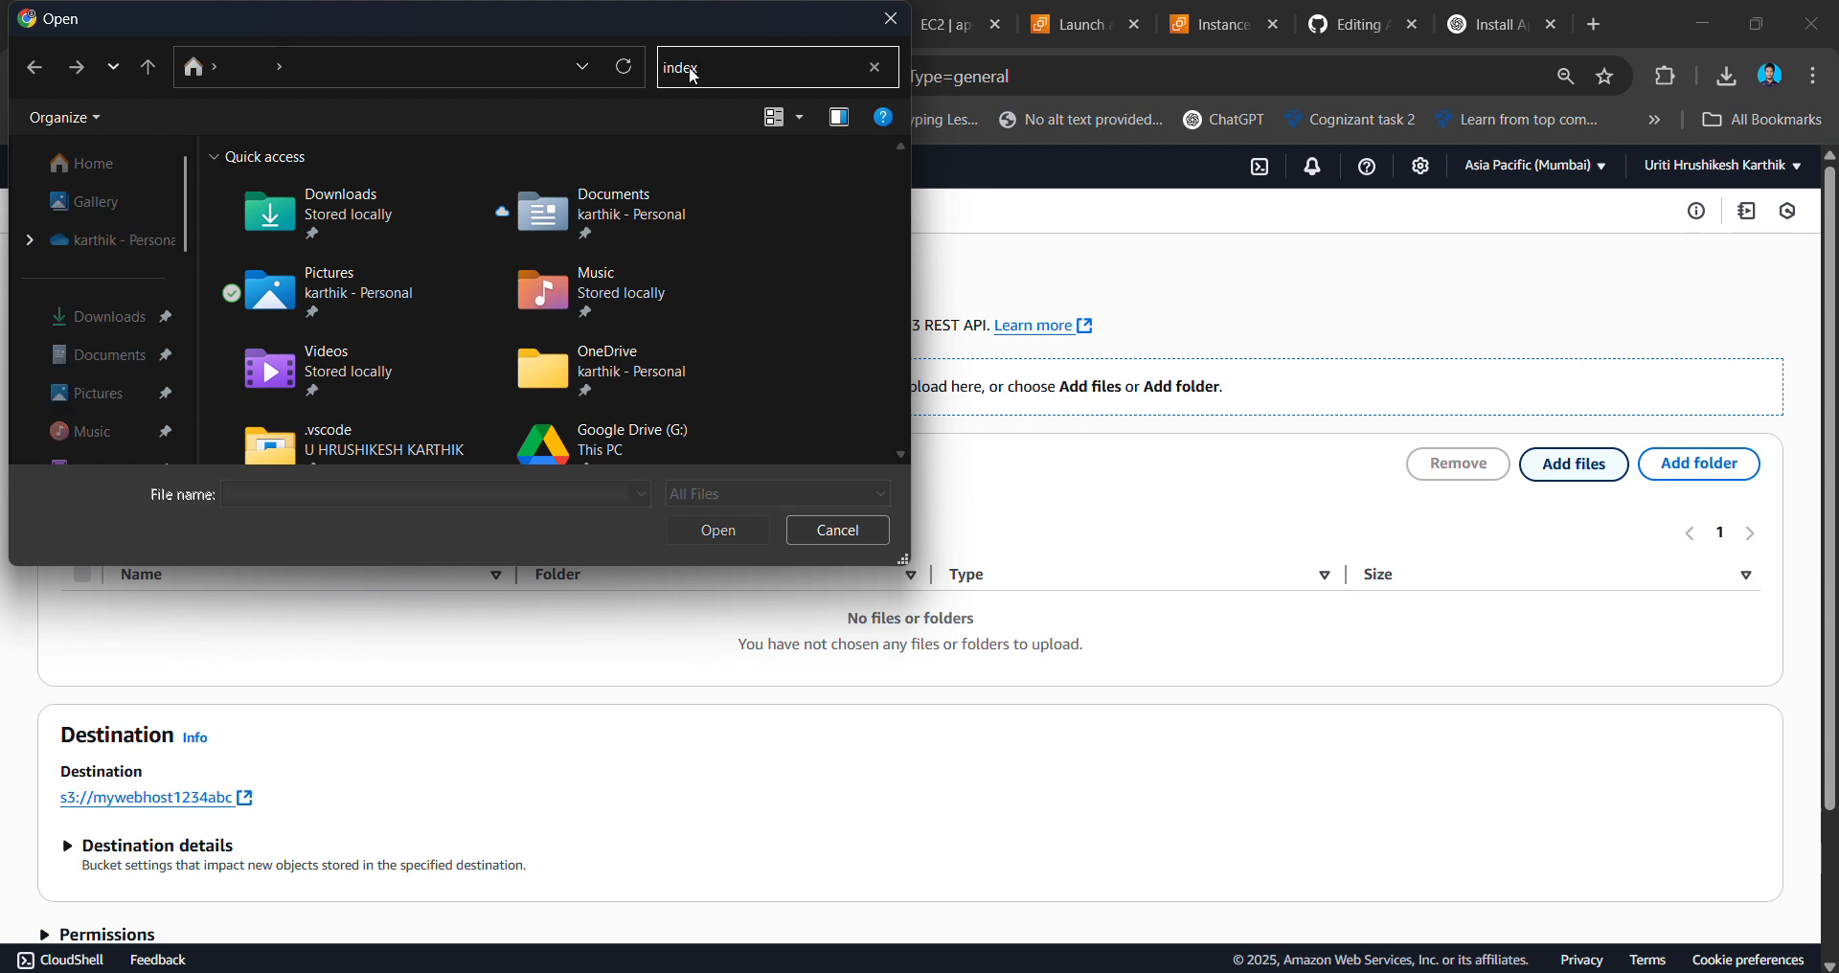
text(.html)
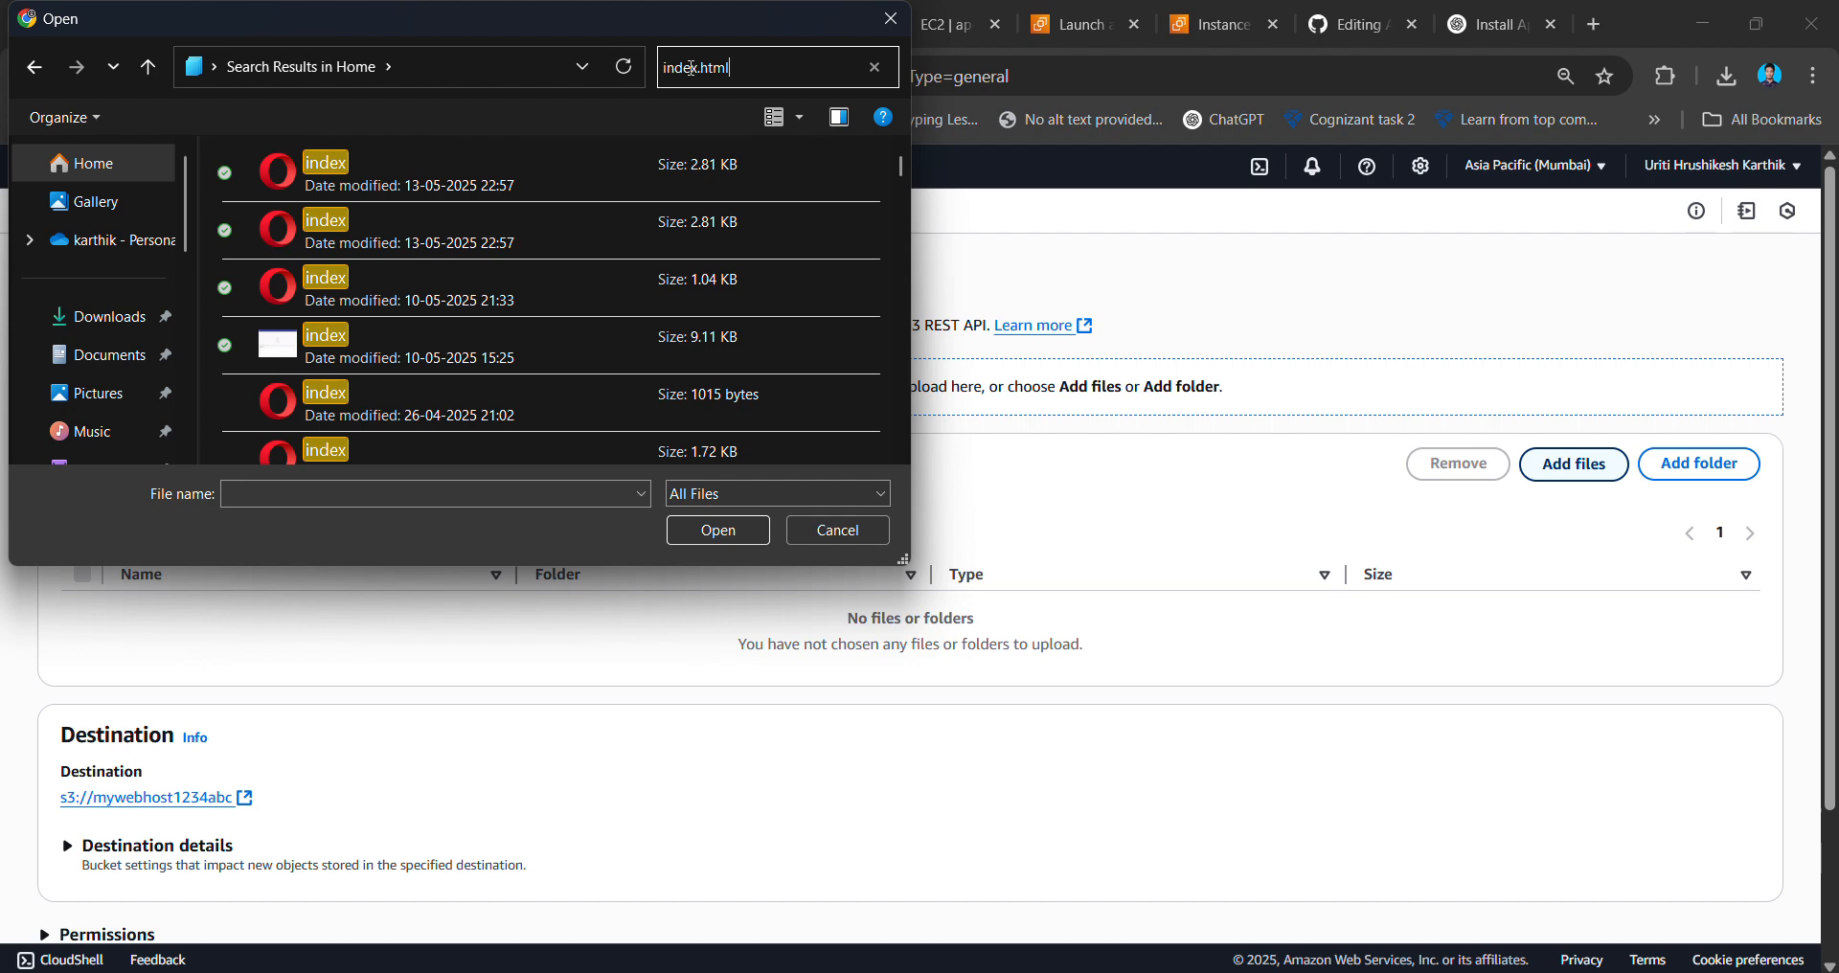
click(626, 158)
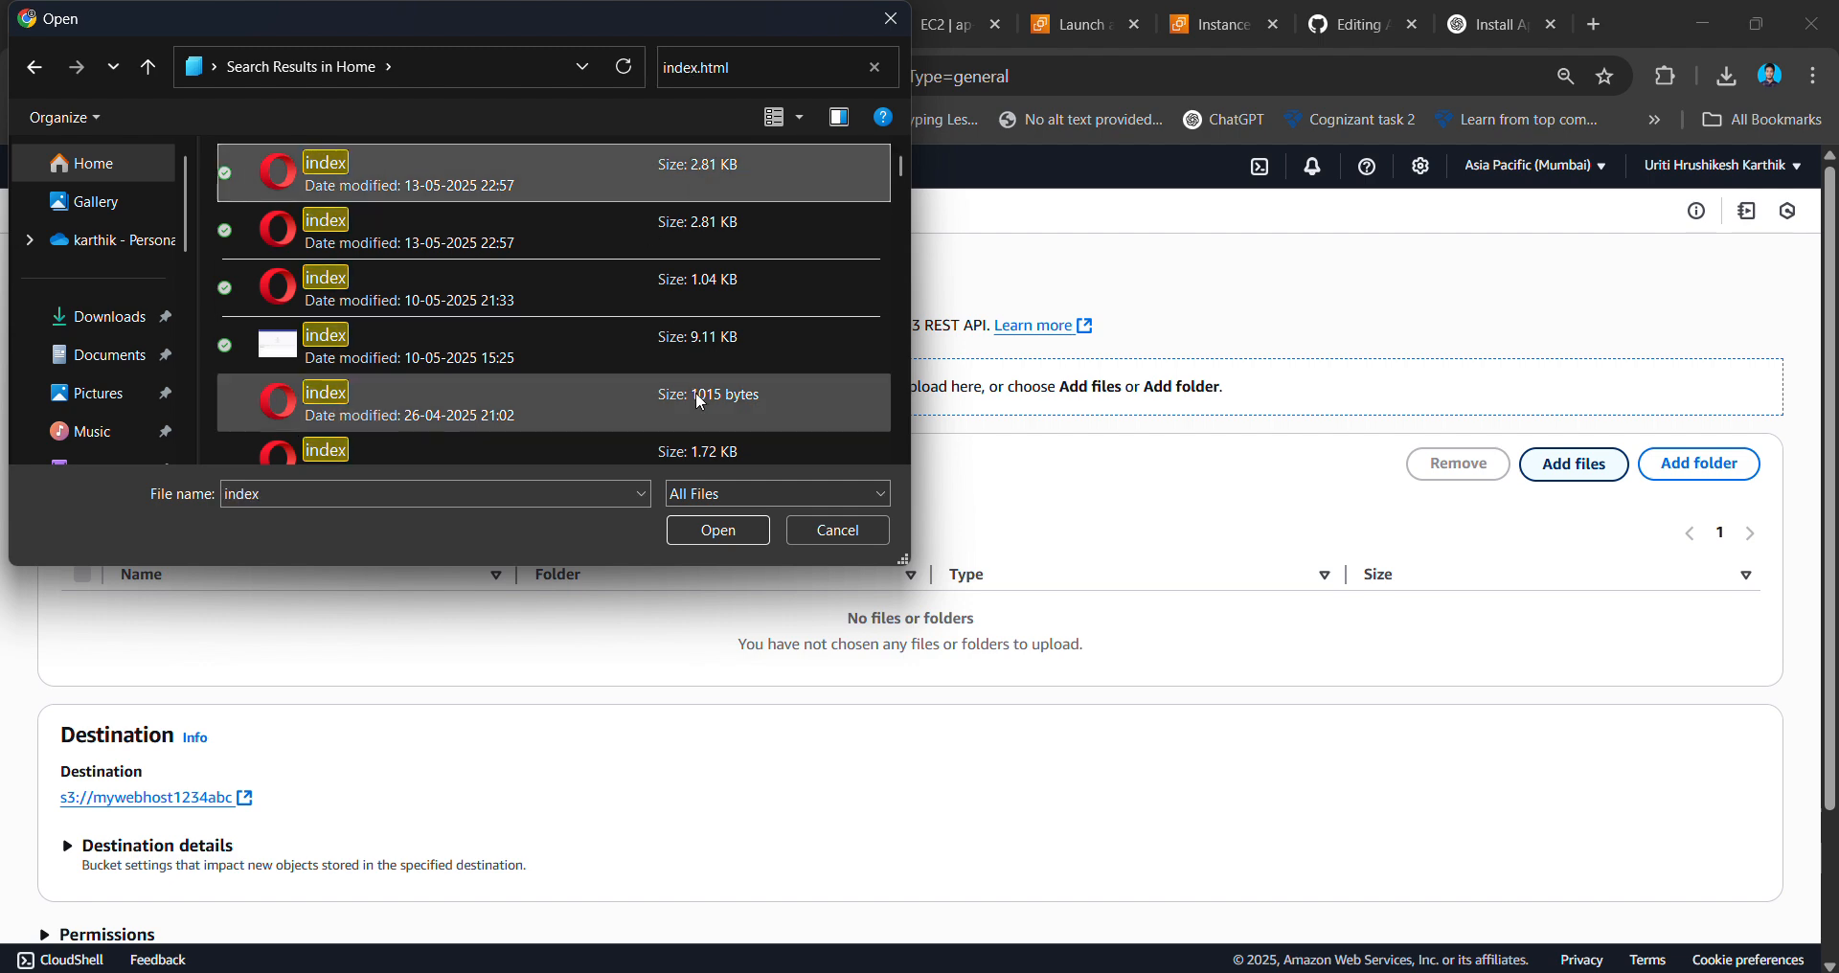
click(717, 532)
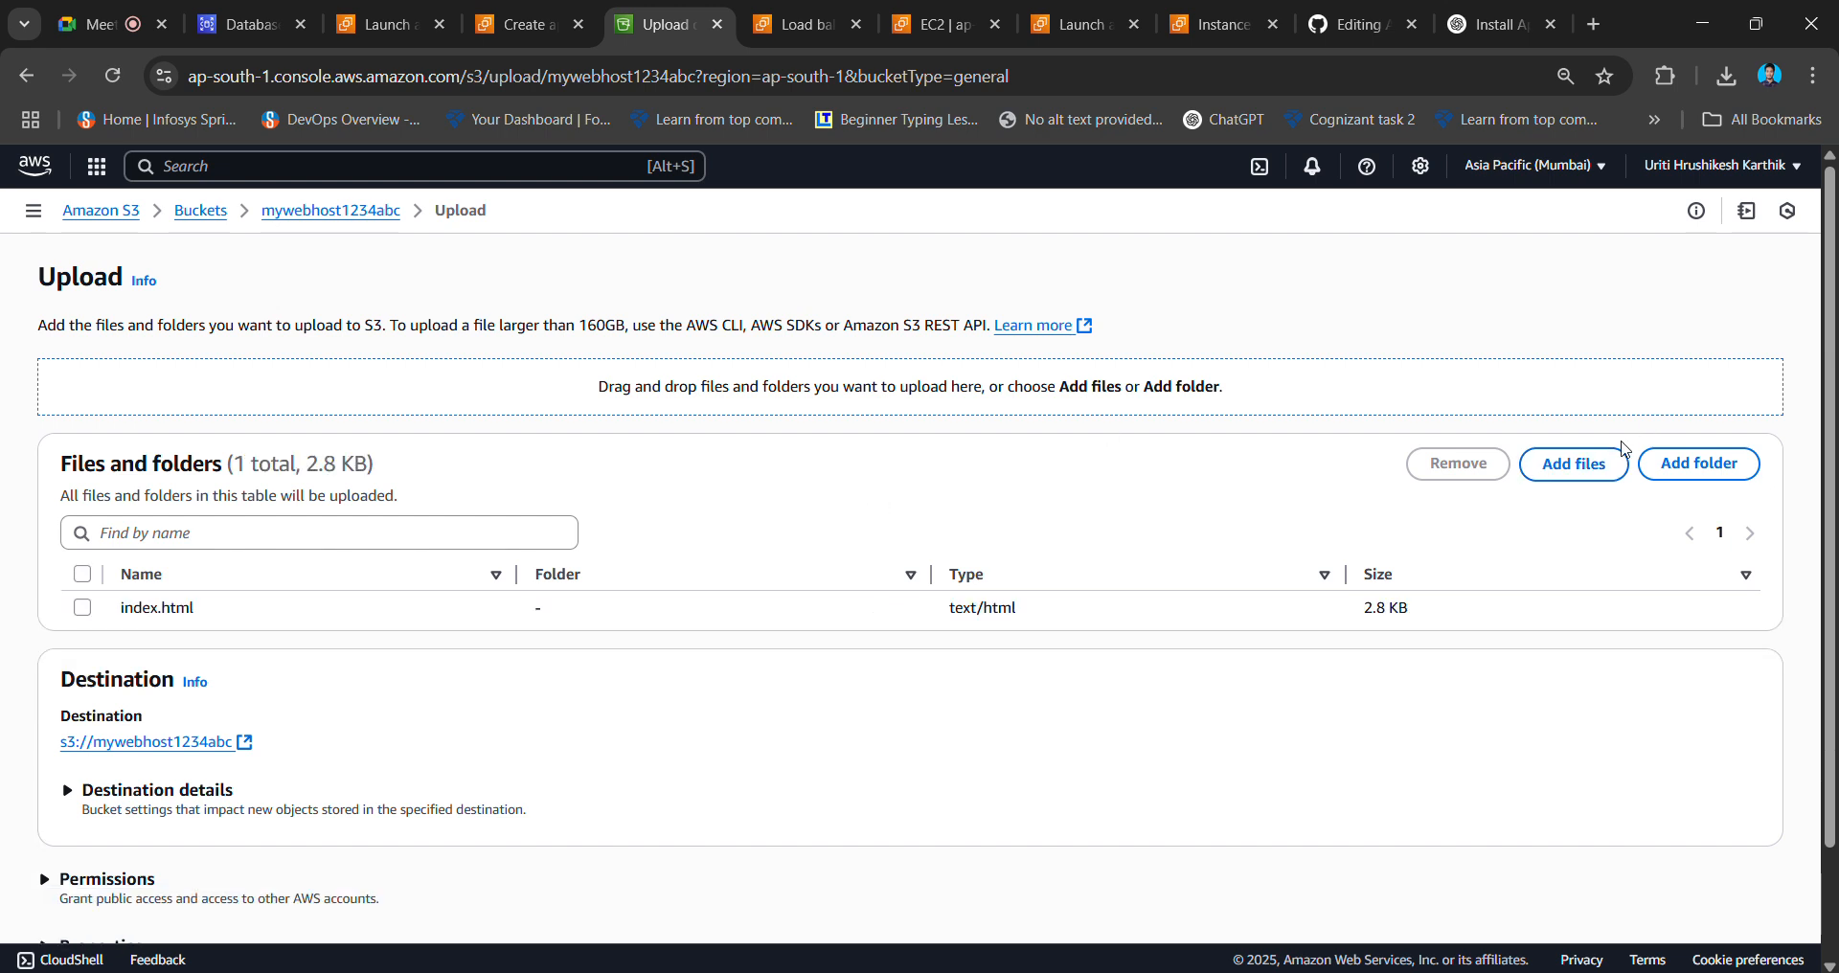
scroll(1102, 605, down, 3)
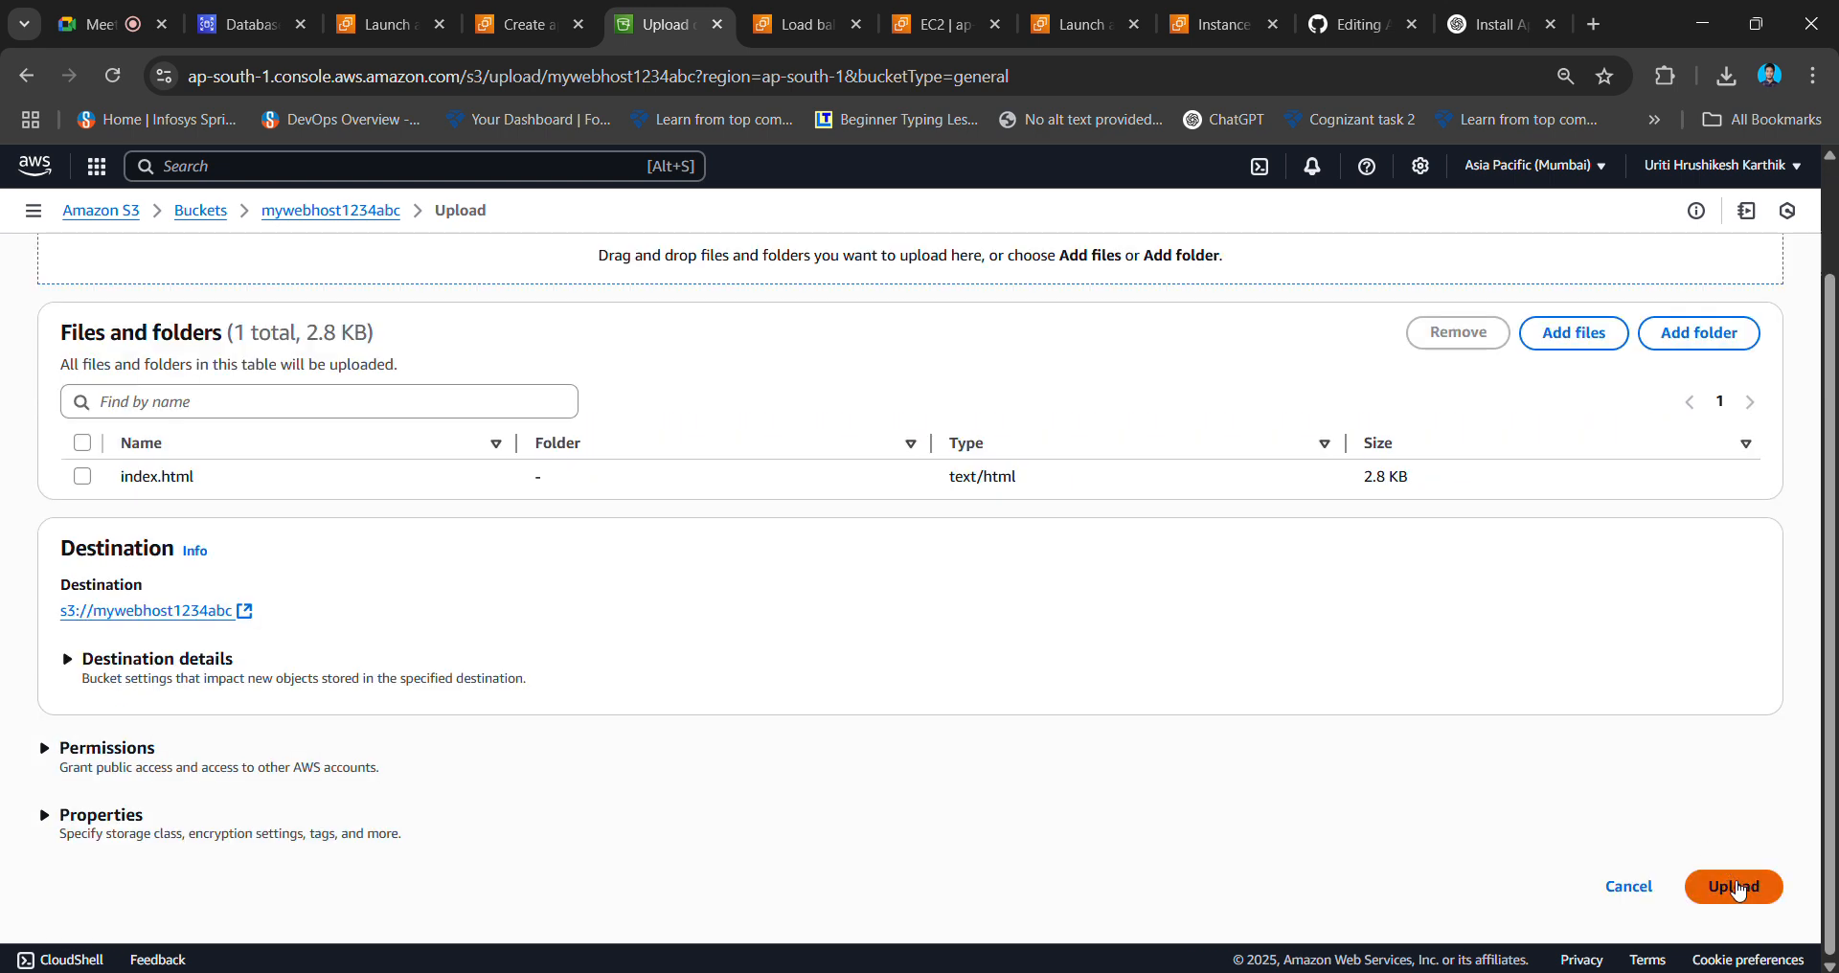
click(1736, 888)
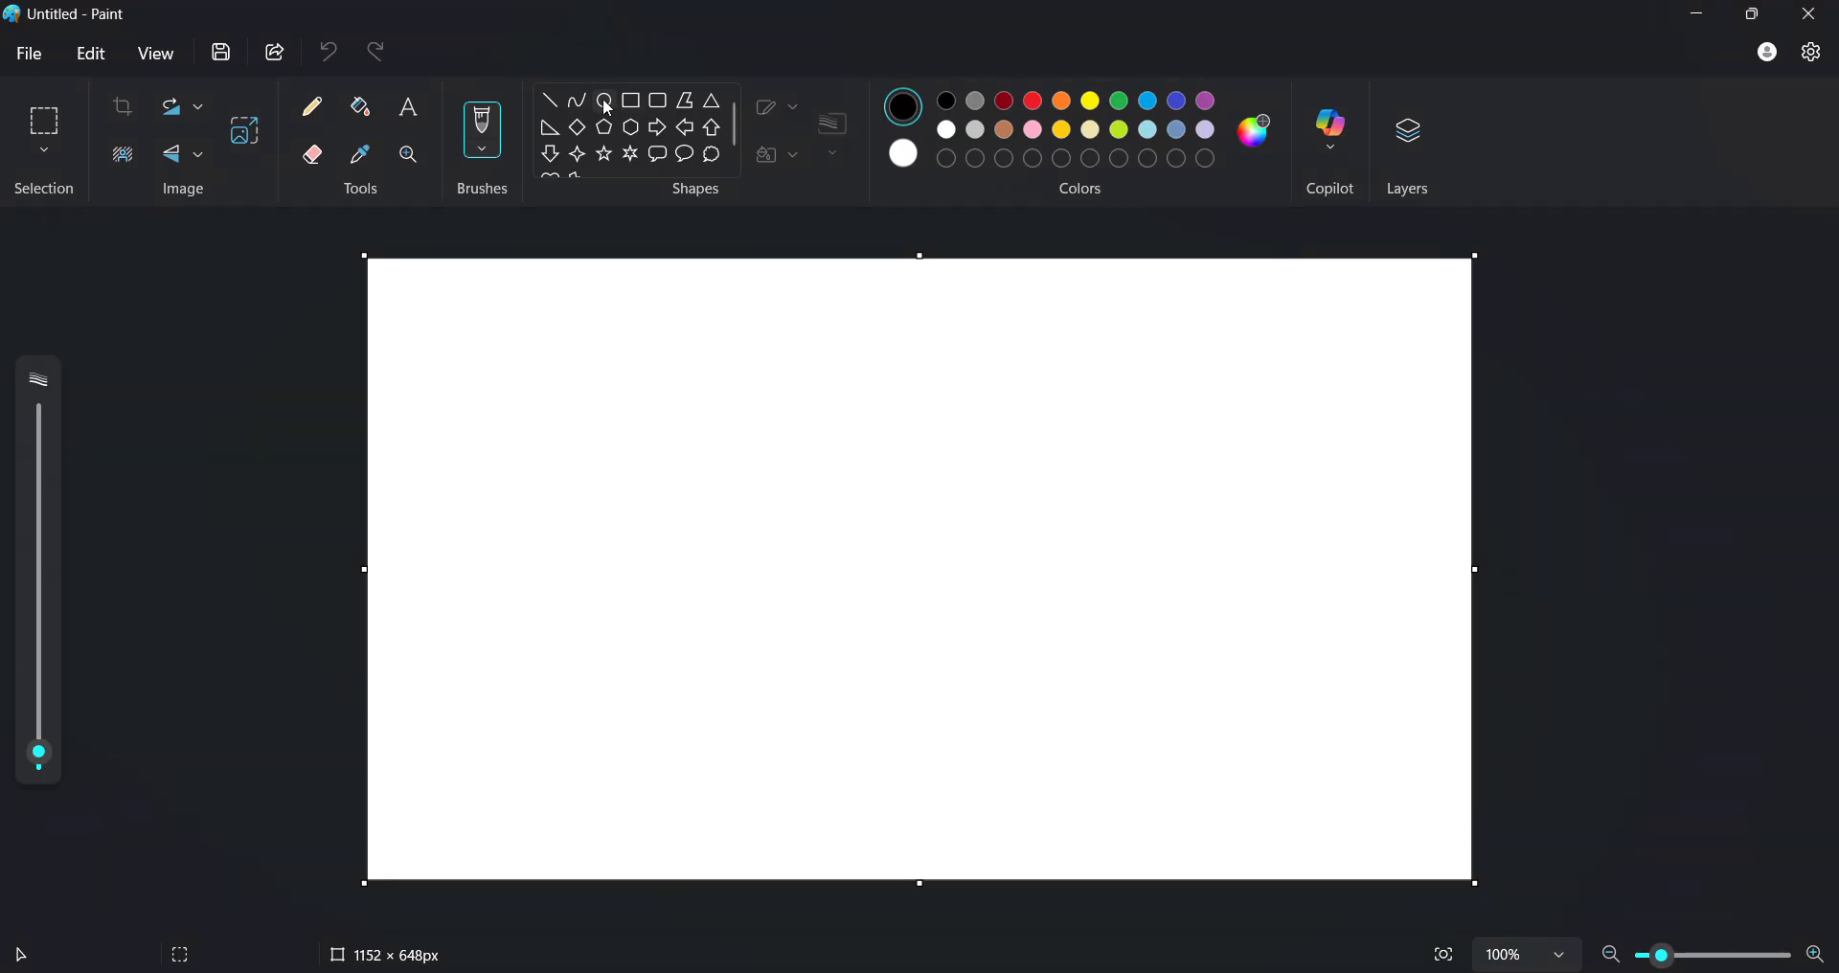
- Draw a large ellipse on the canvas and handwrite the VPC label at top-left
click(606, 101)
drag(749, 335, 1358, 833)
click(551, 397)
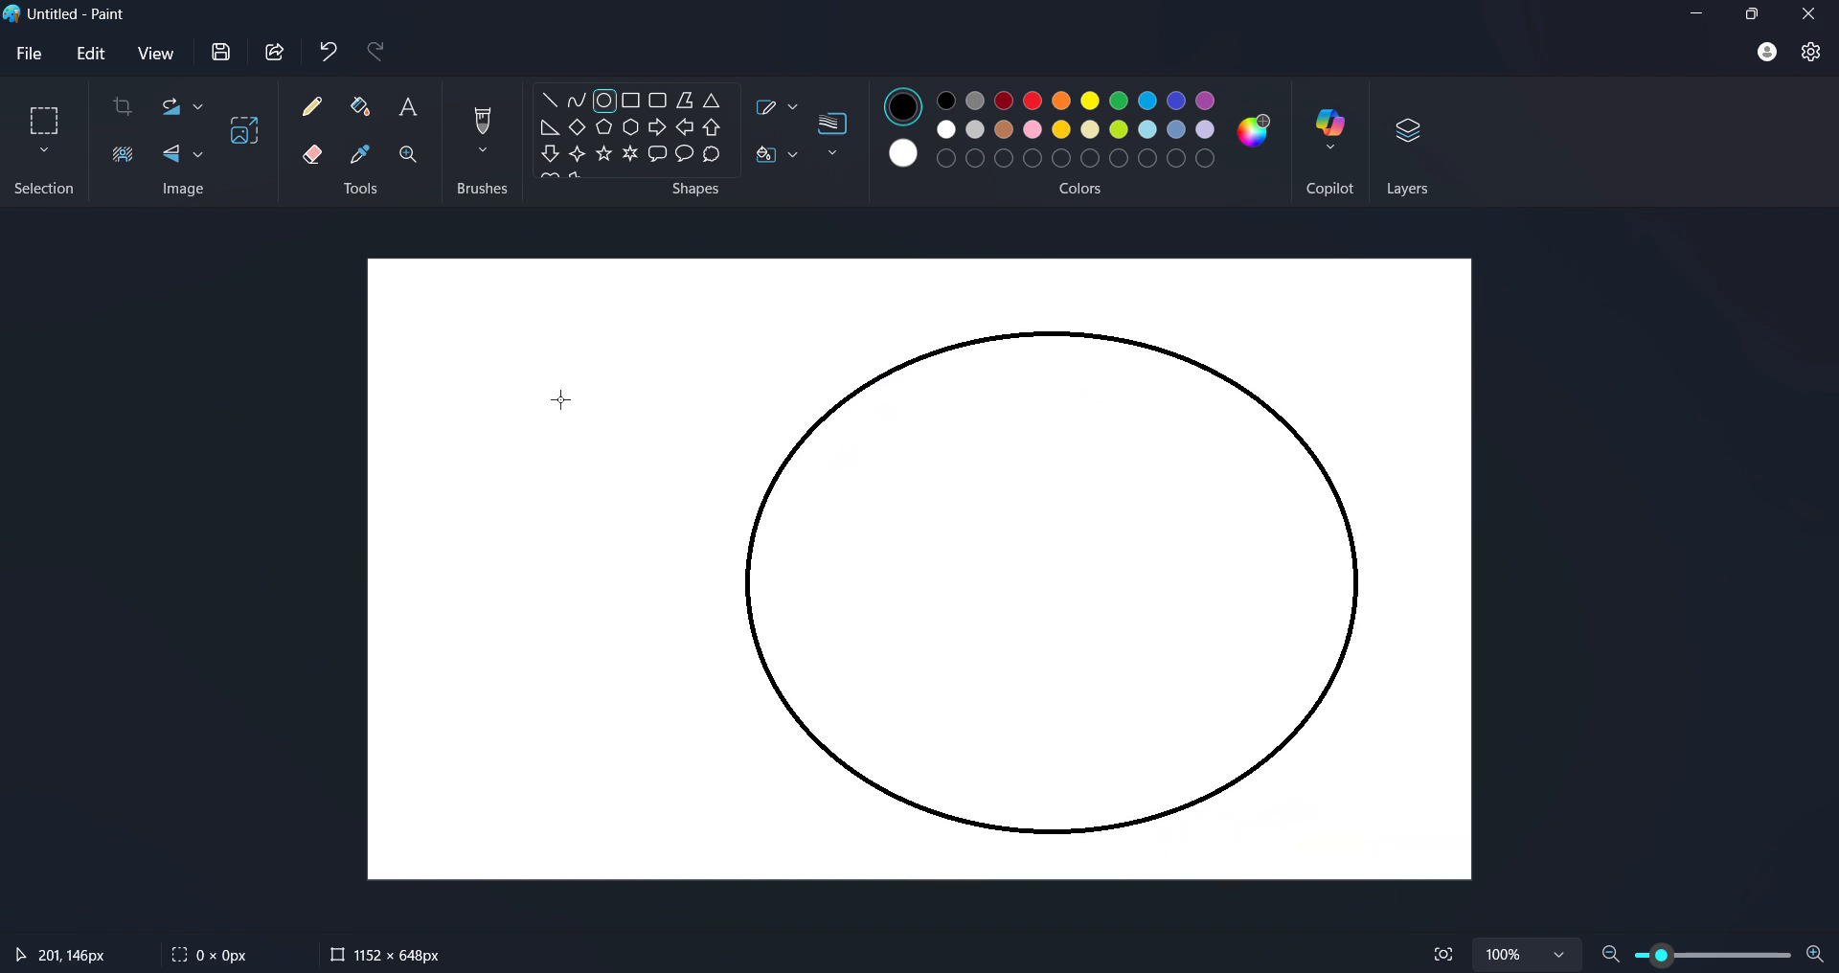
click(312, 108)
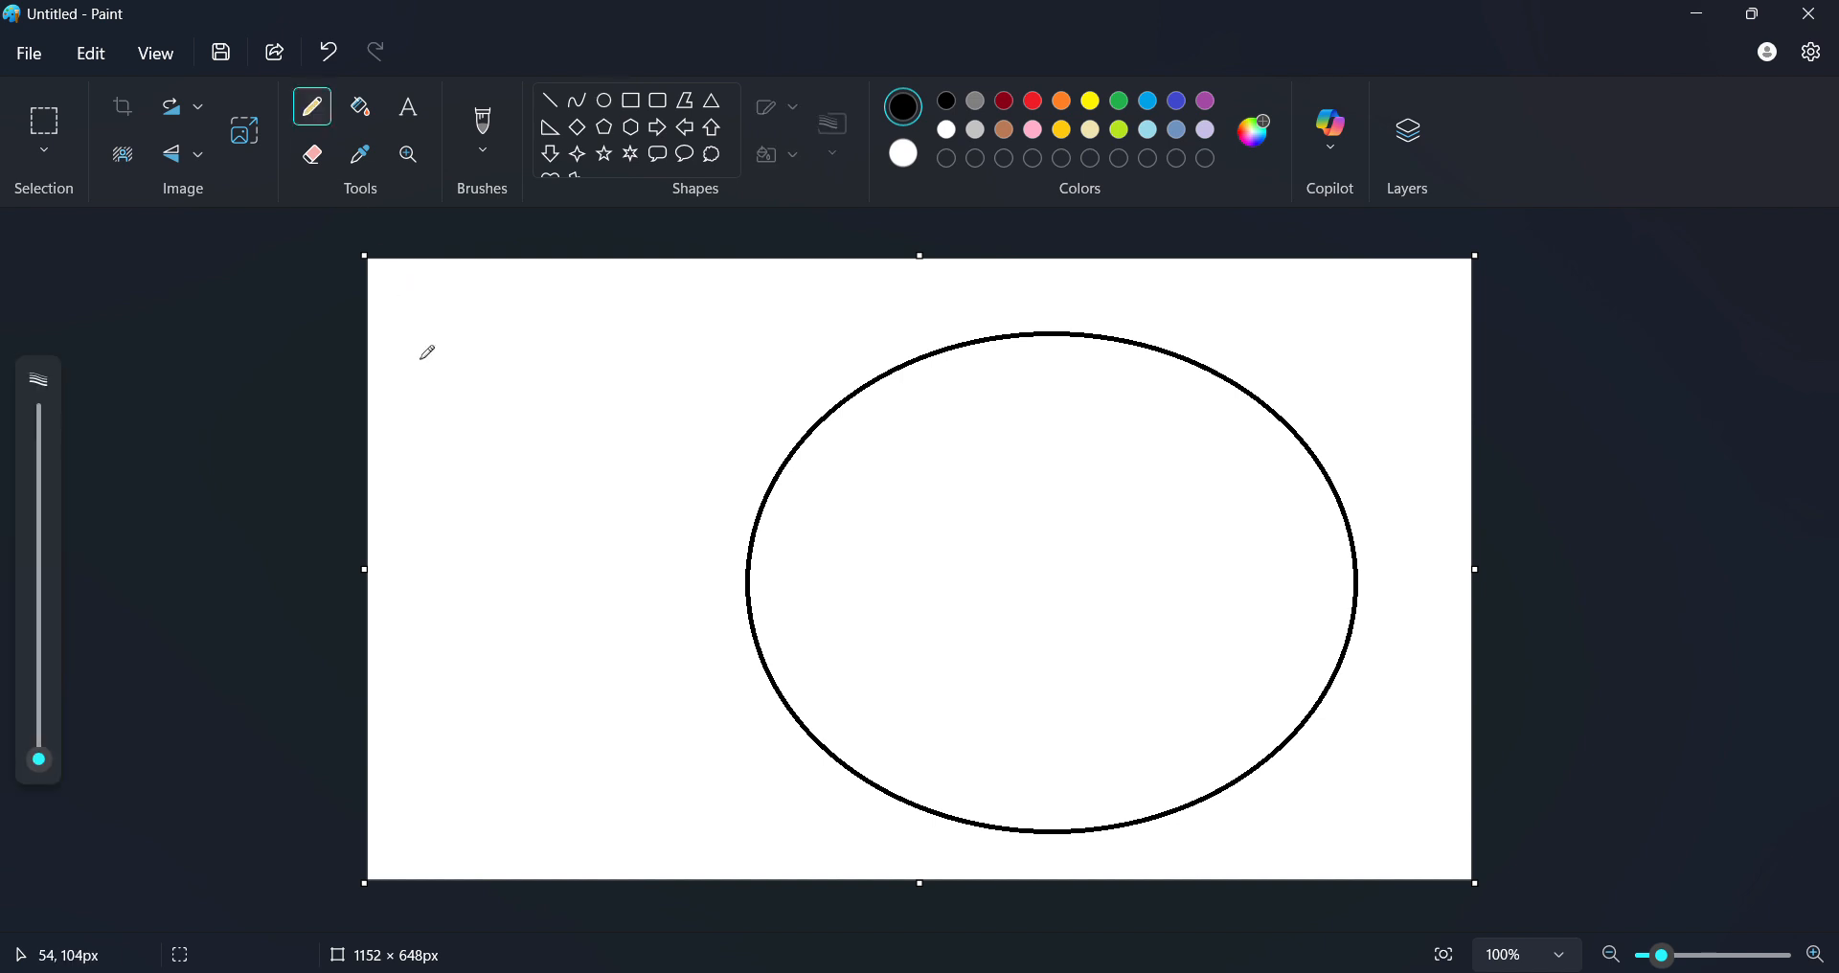
mouse_move(419, 360)
mouse_down()
mouse_move(473, 407)
mouse_move(461, 350)
mouse_move(522, 423)
mouse_move(544, 328)
mouse_move(513, 373)
mouse_move(639, 393)
mouse_up()
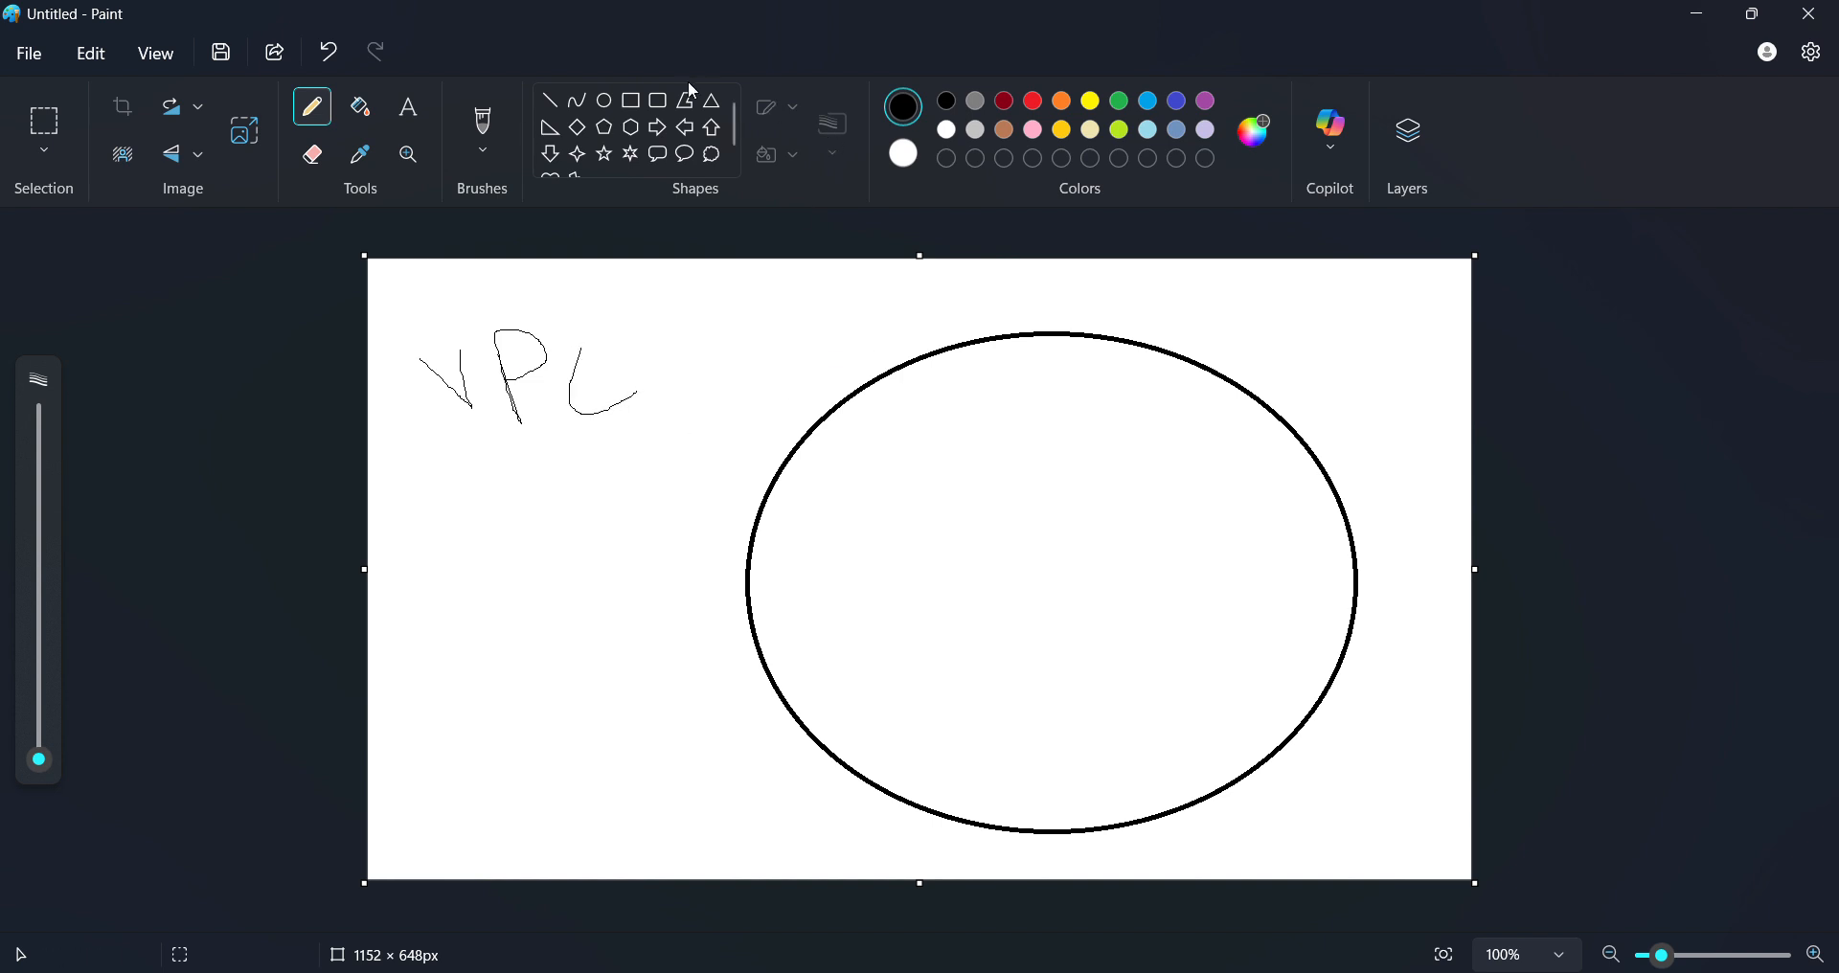
- Draw a small box left of the ellipse, line it to the ellipse, and add a tall box on its edge
click(631, 100)
drag(433, 518, 518, 628)
click(583, 575)
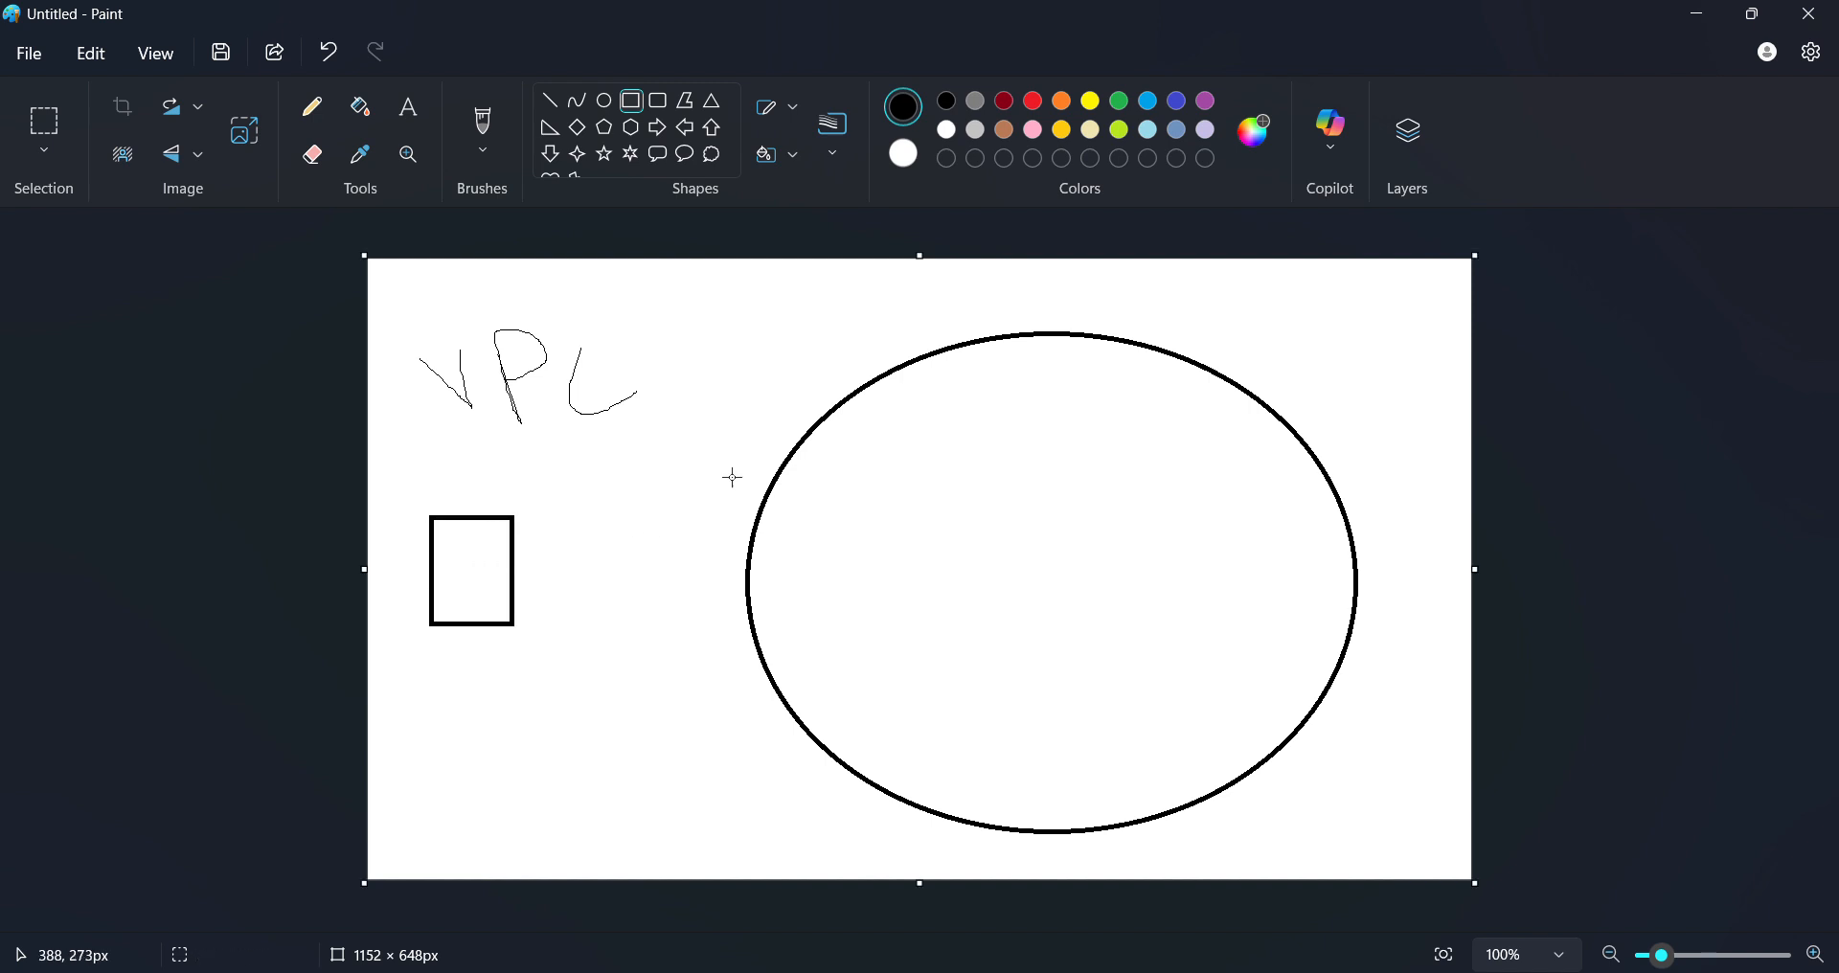
click(551, 101)
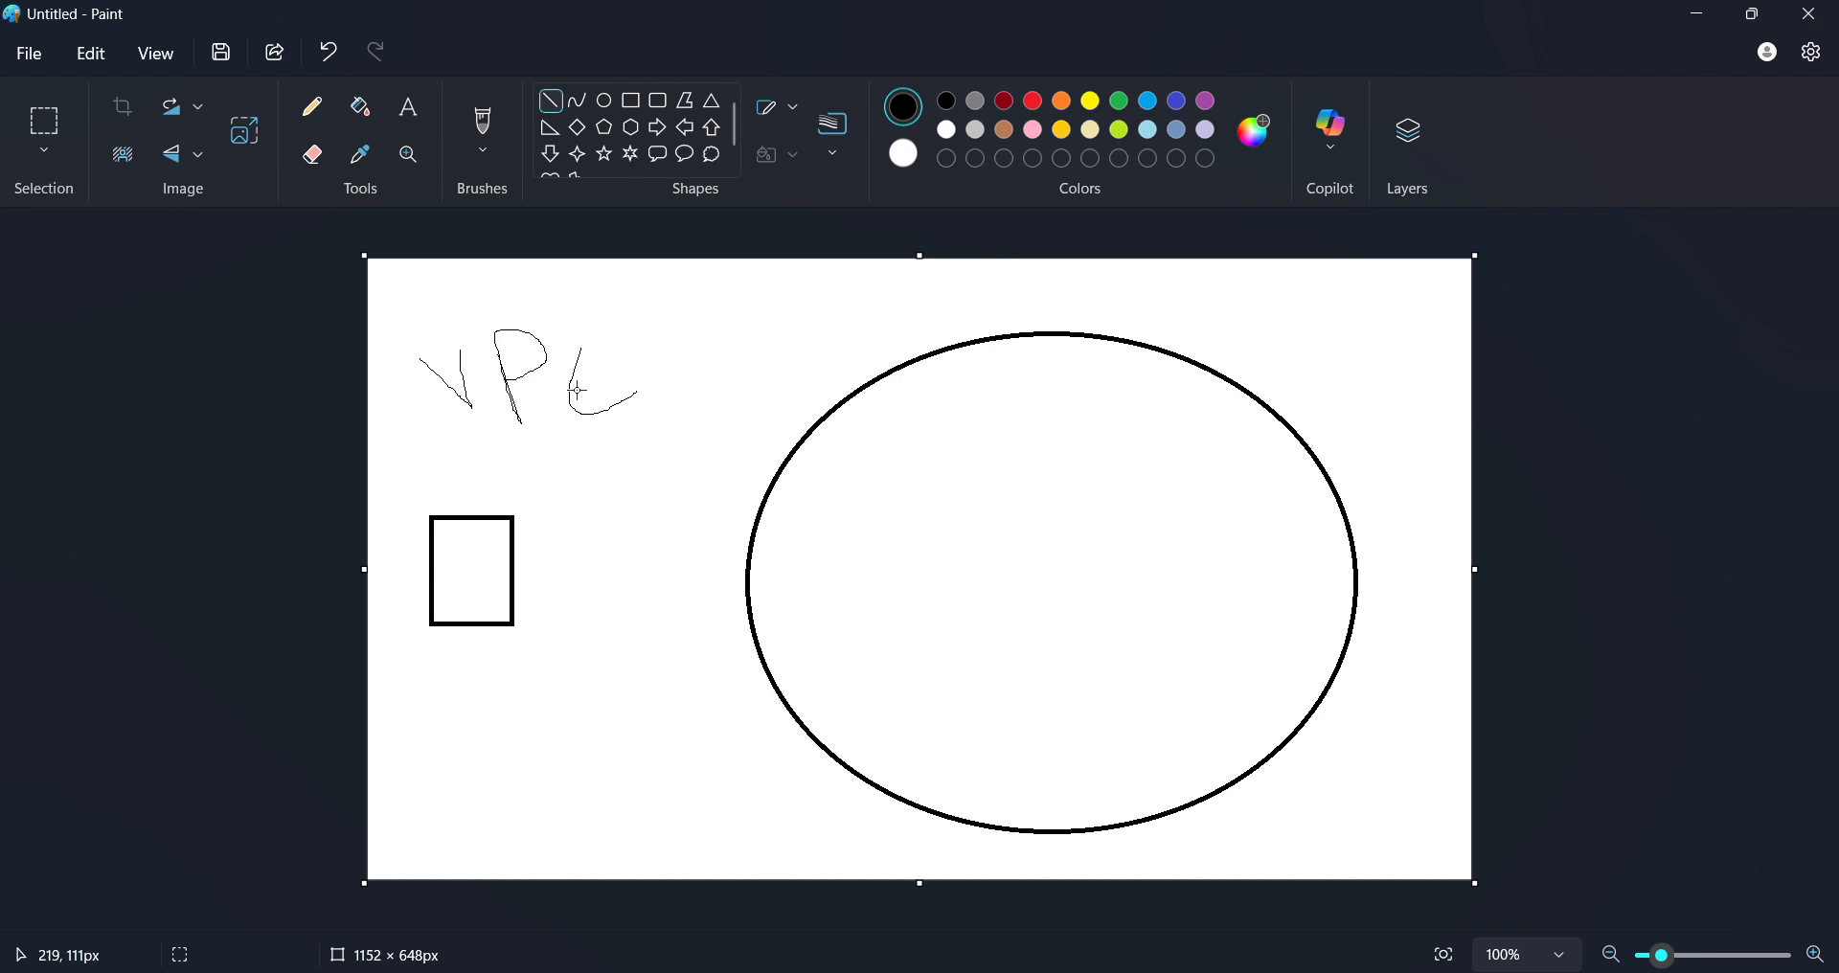
drag(516, 578, 748, 584)
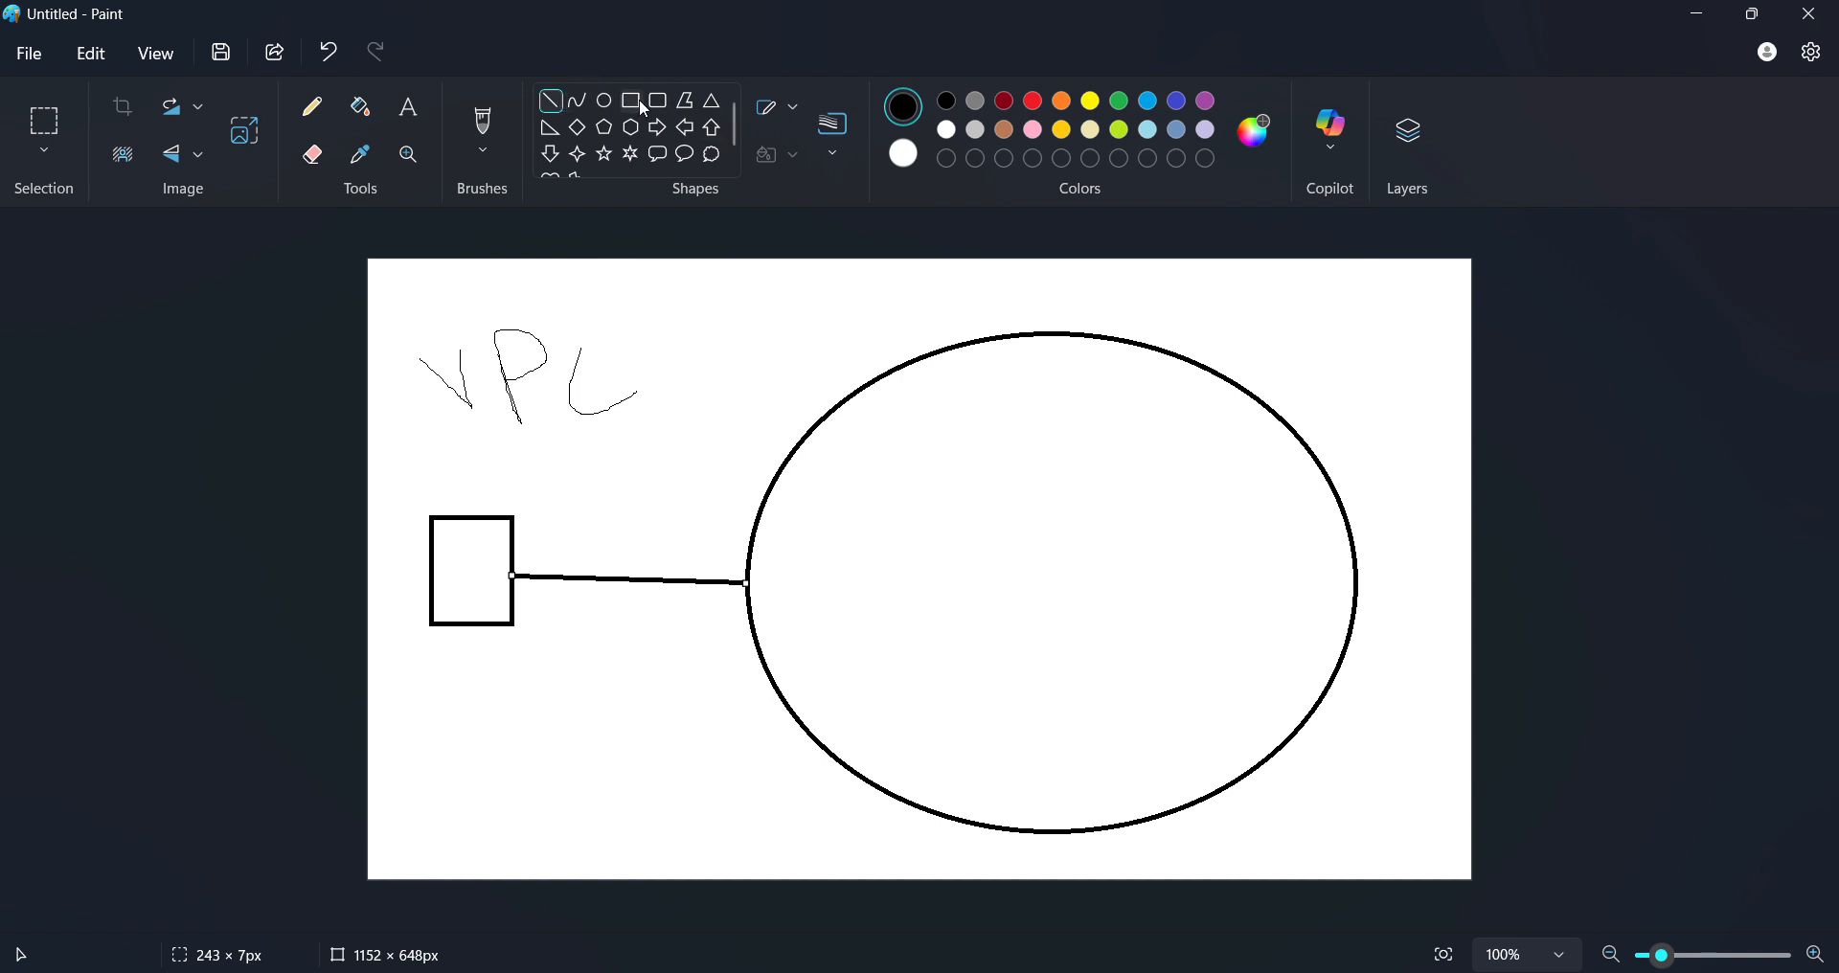
click(643, 106)
drag(730, 512, 819, 678)
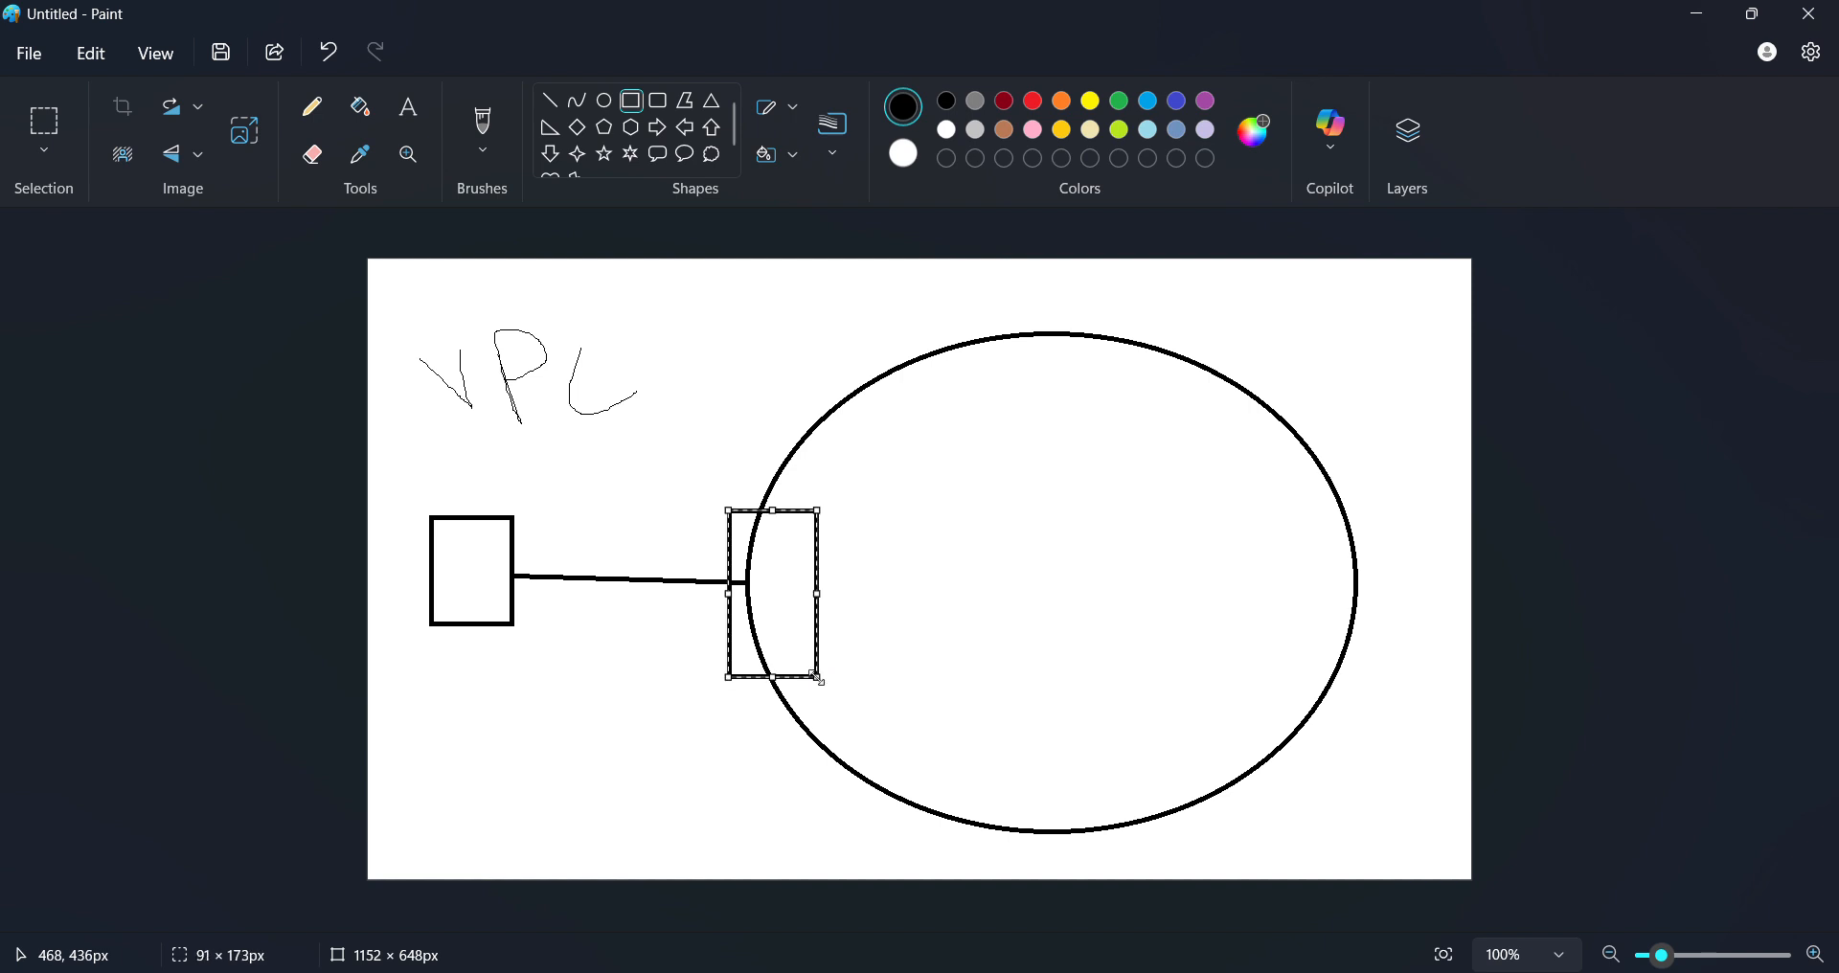
click(689, 726)
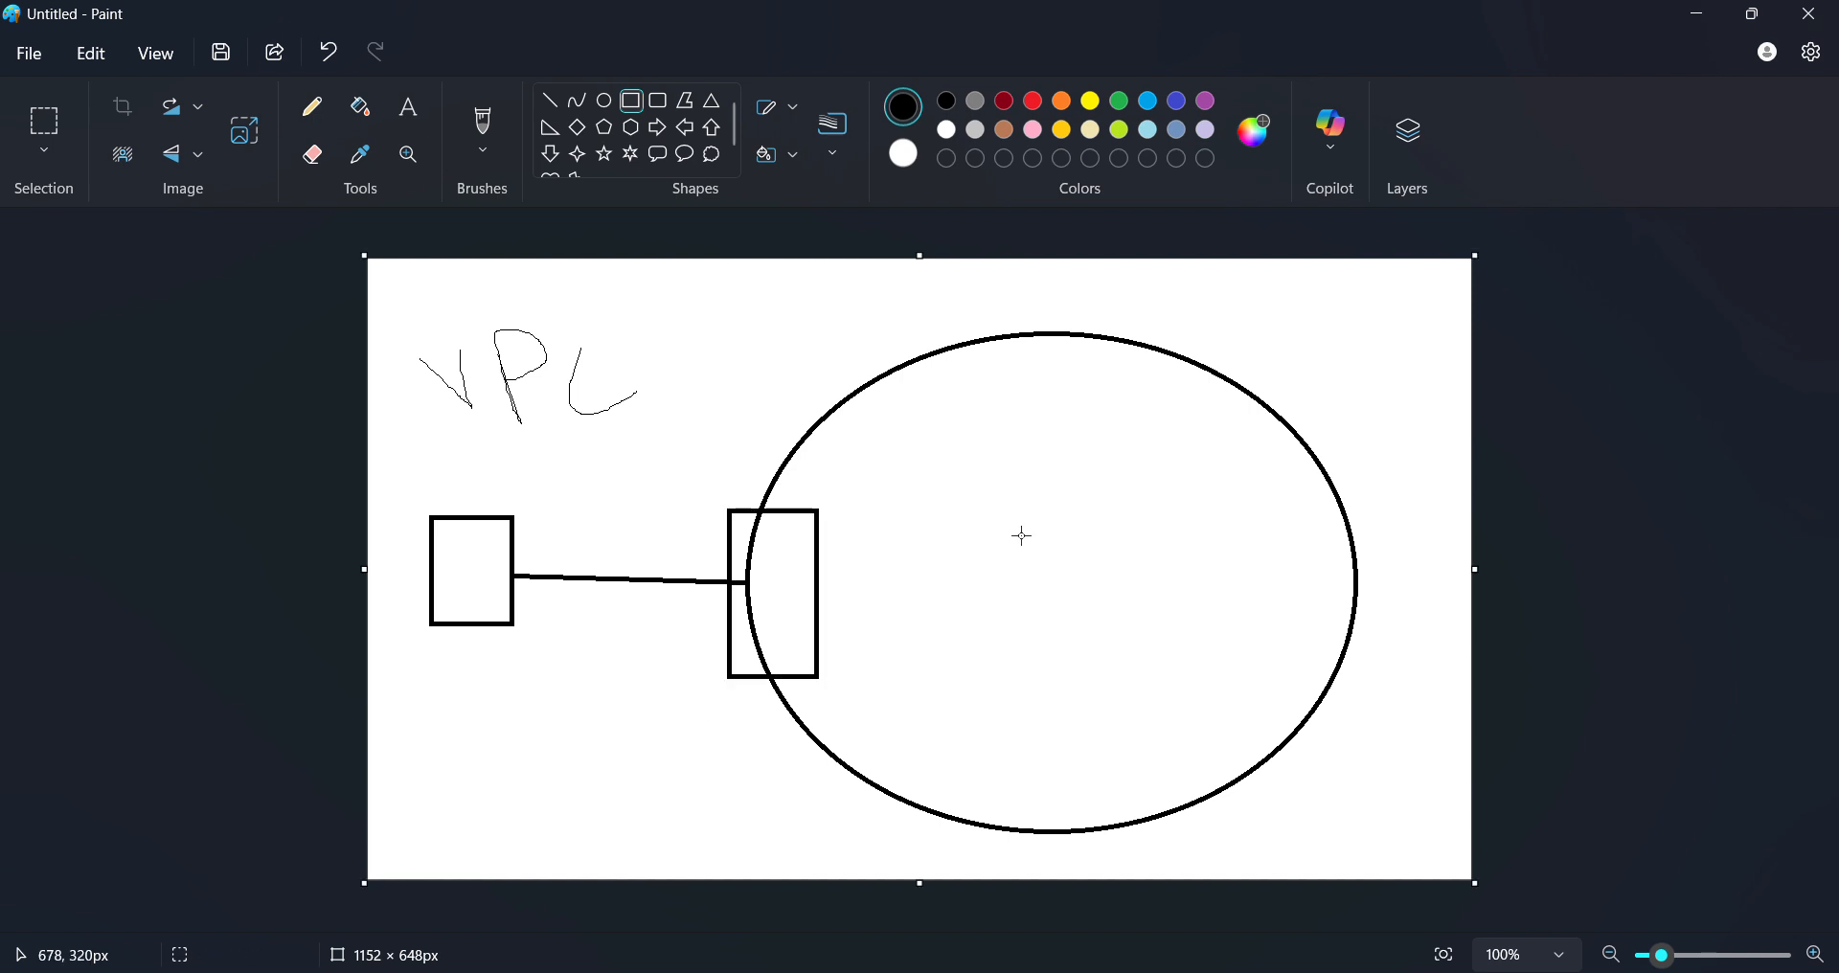
- Draw two large rounded boxes inside the ellipse as subnets
click(657, 101)
drag(827, 439, 1042, 730)
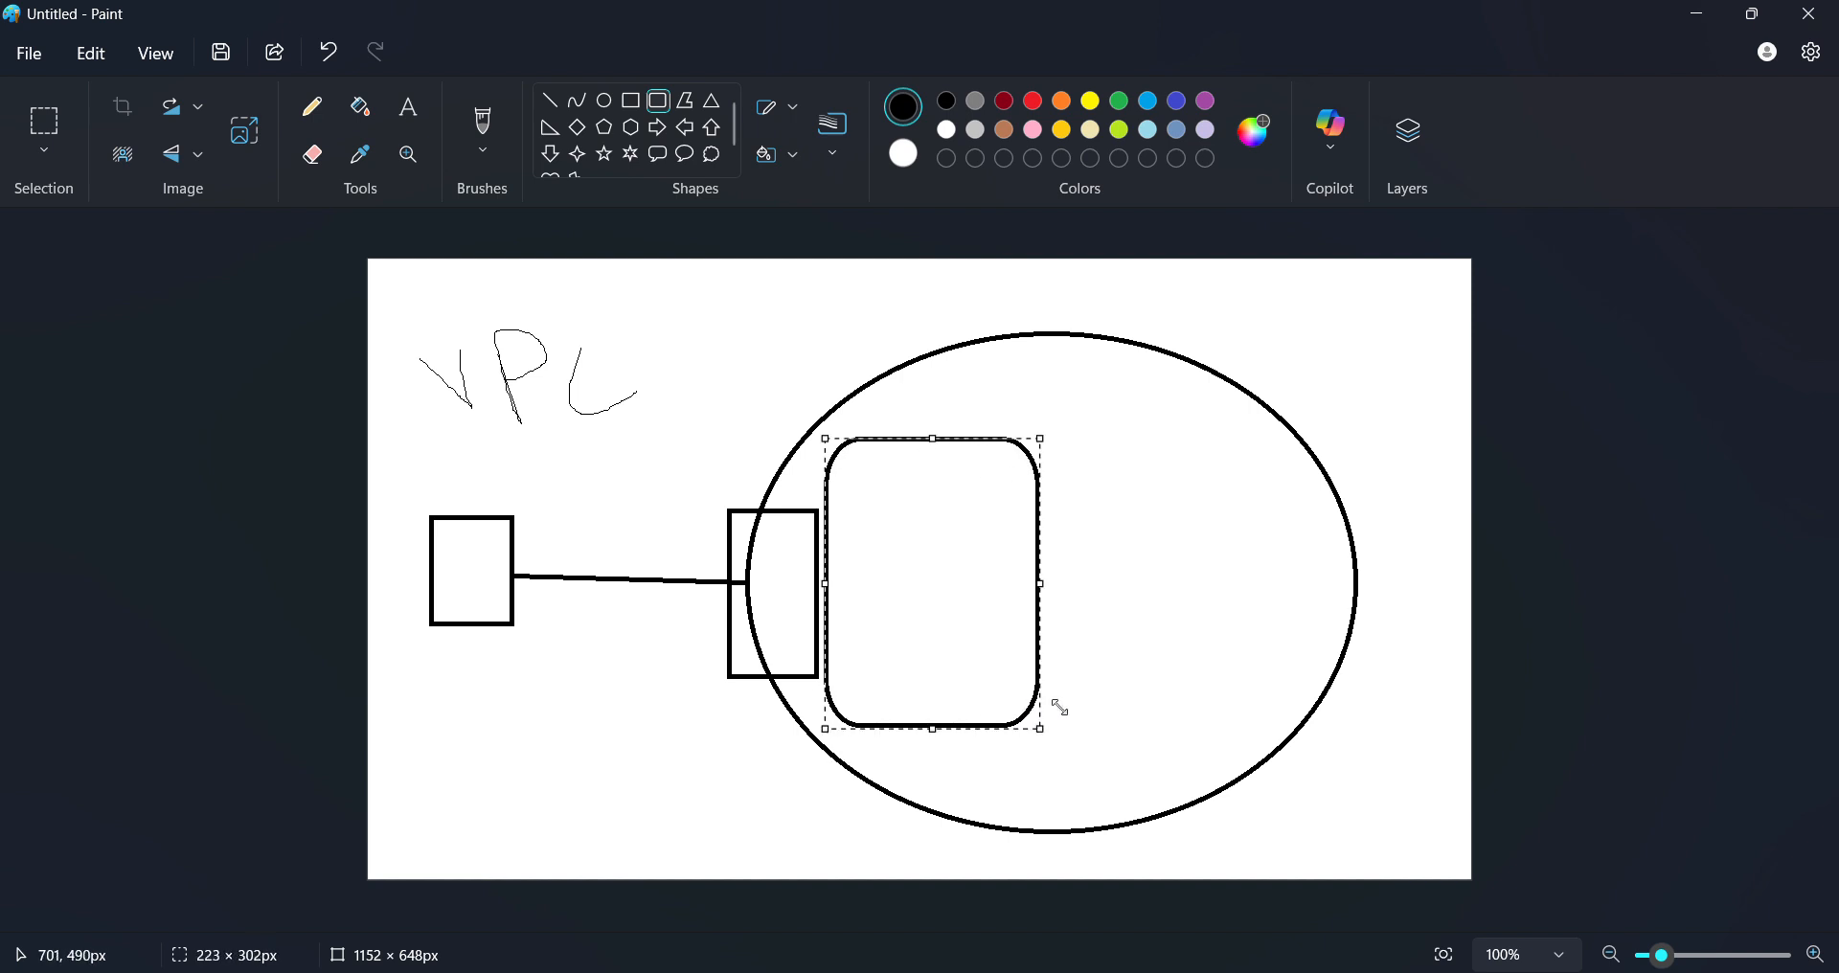
drag(1146, 447, 1316, 708)
click(1419, 629)
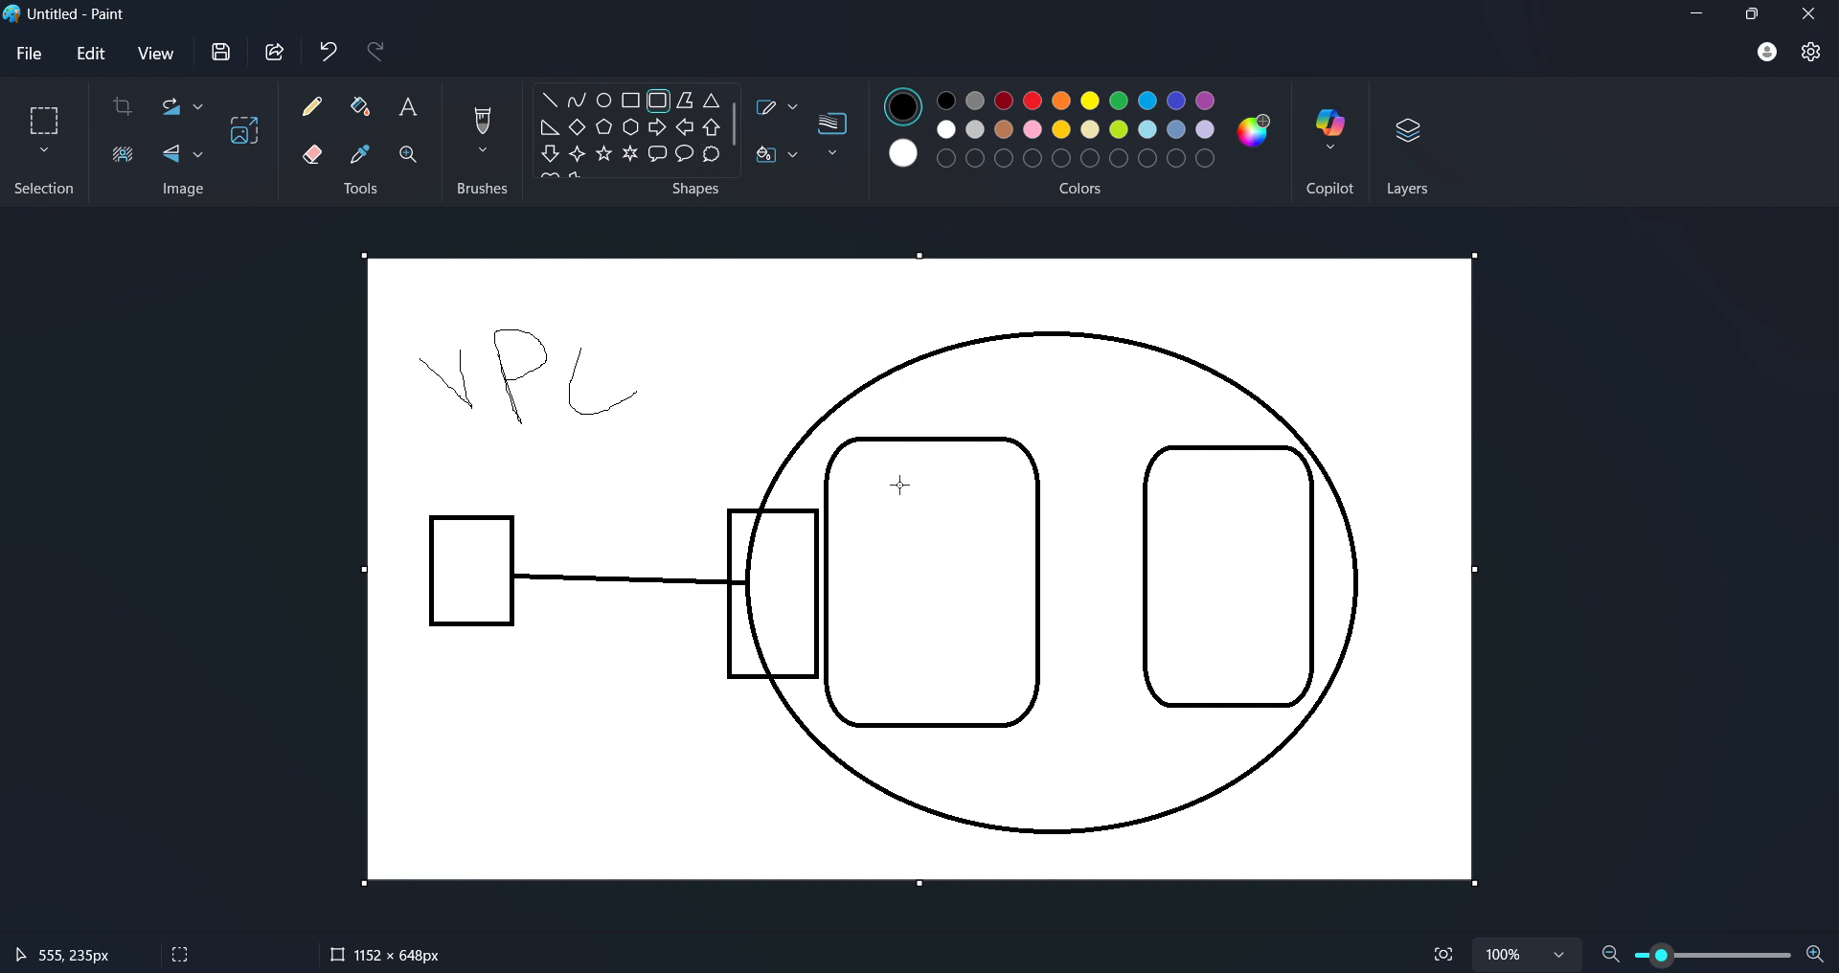
- Add small instance boxes inside the left and right rounded subnet boxes
drag(871, 472, 969, 545)
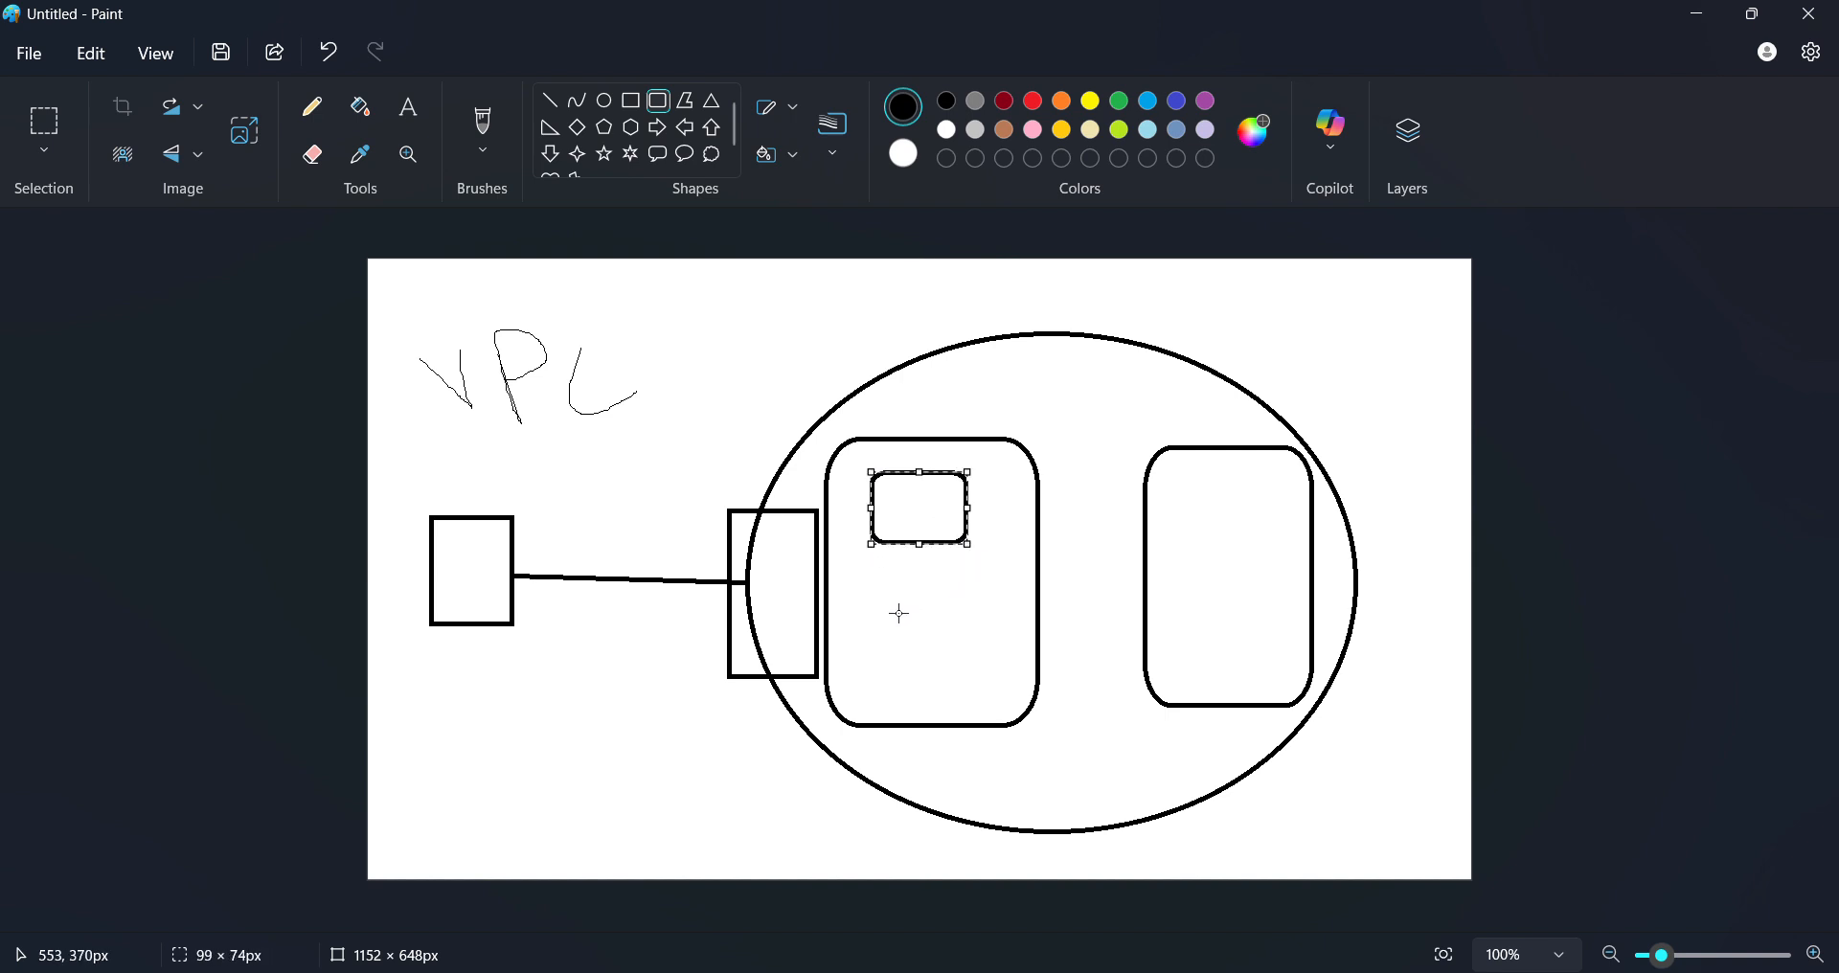
click(1174, 476)
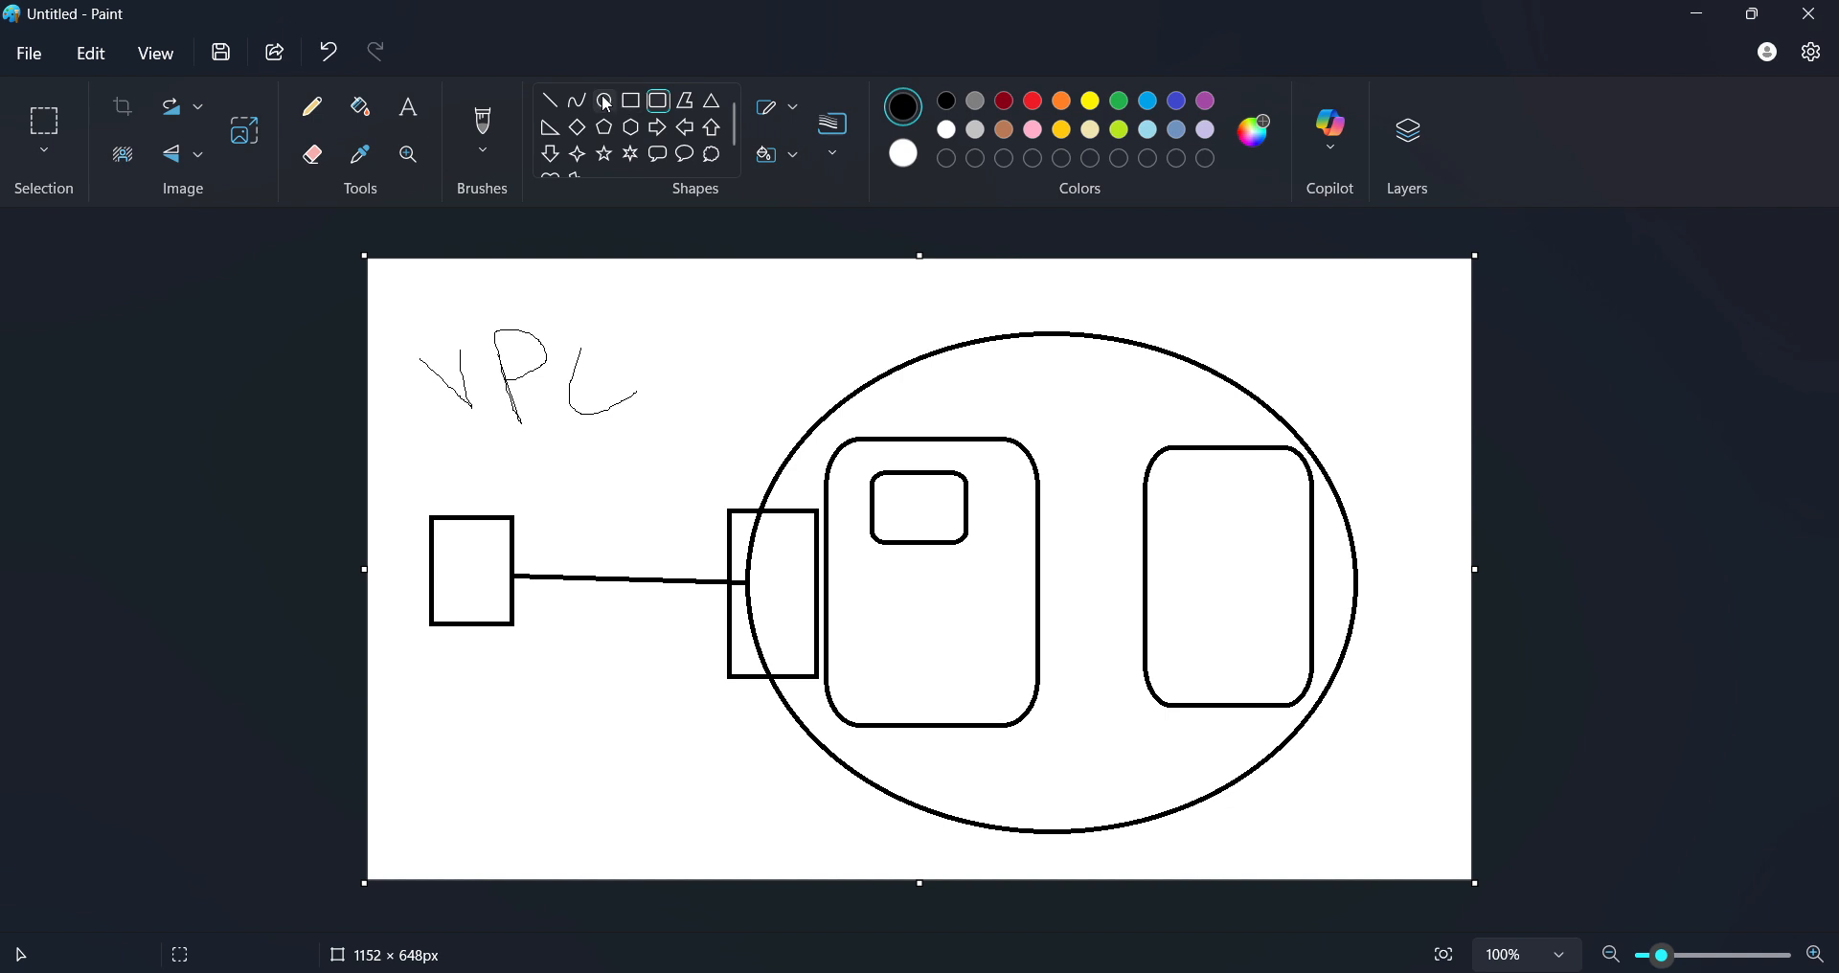
scroll(660, 136, down, 2)
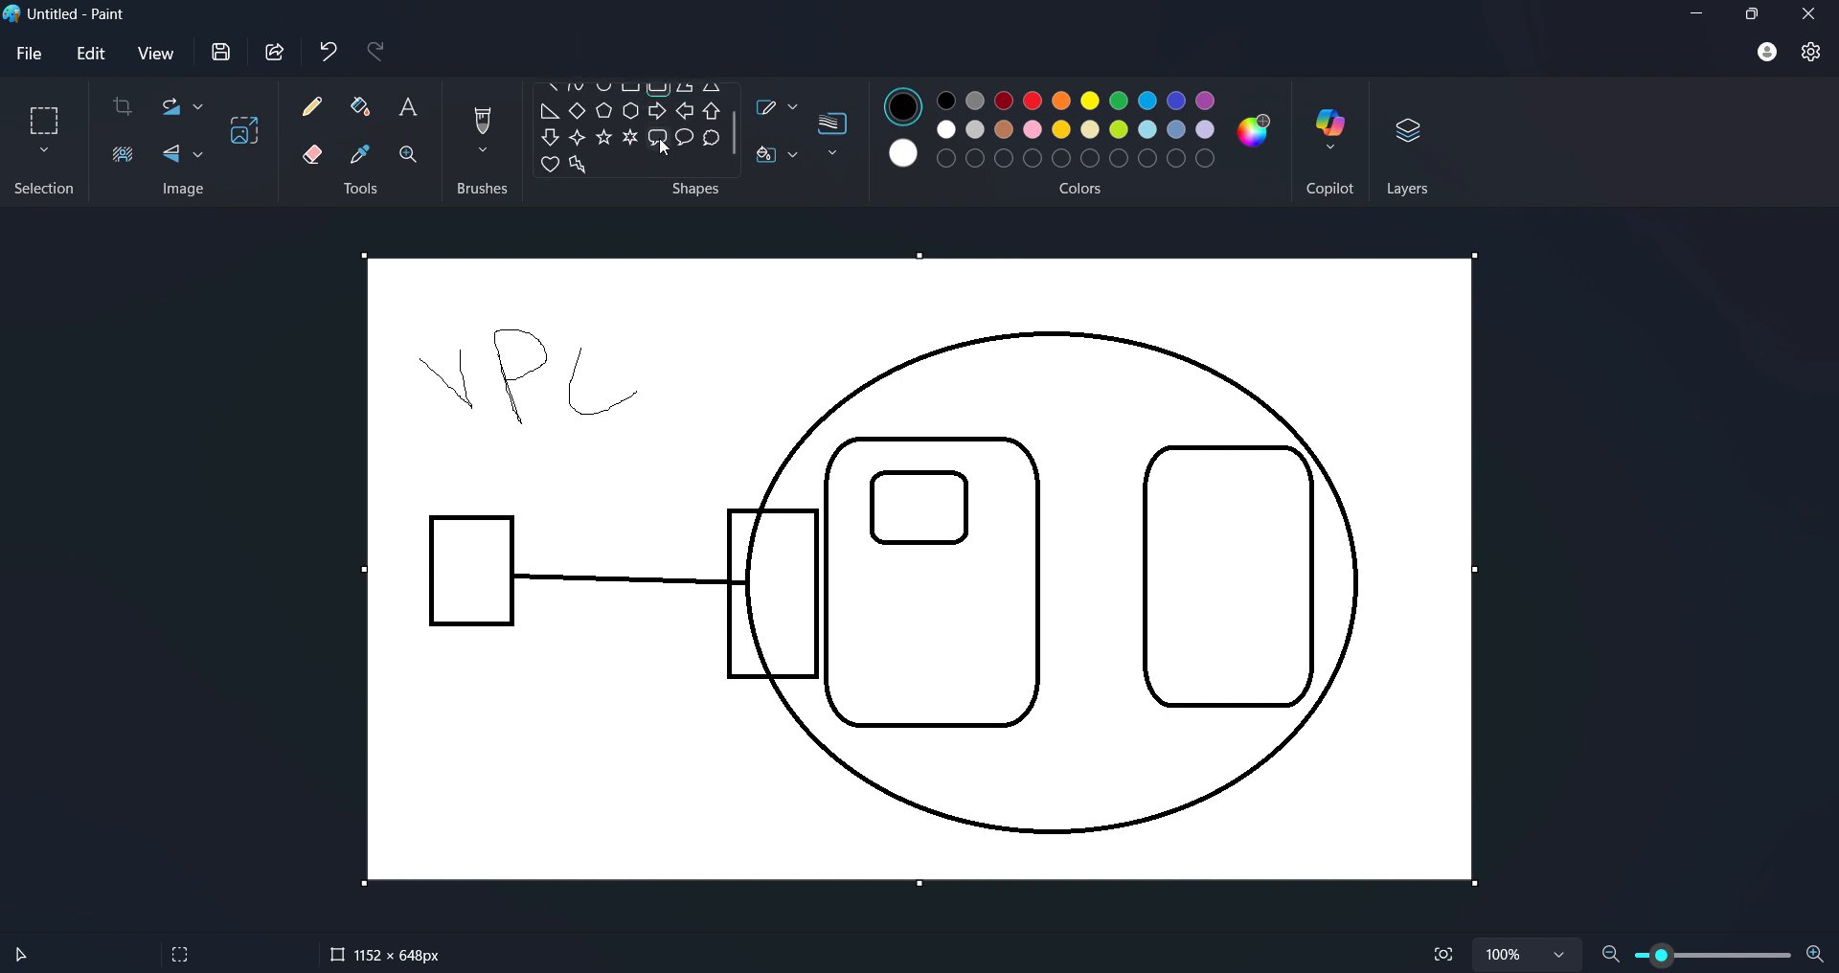
scroll(659, 134, up, 2)
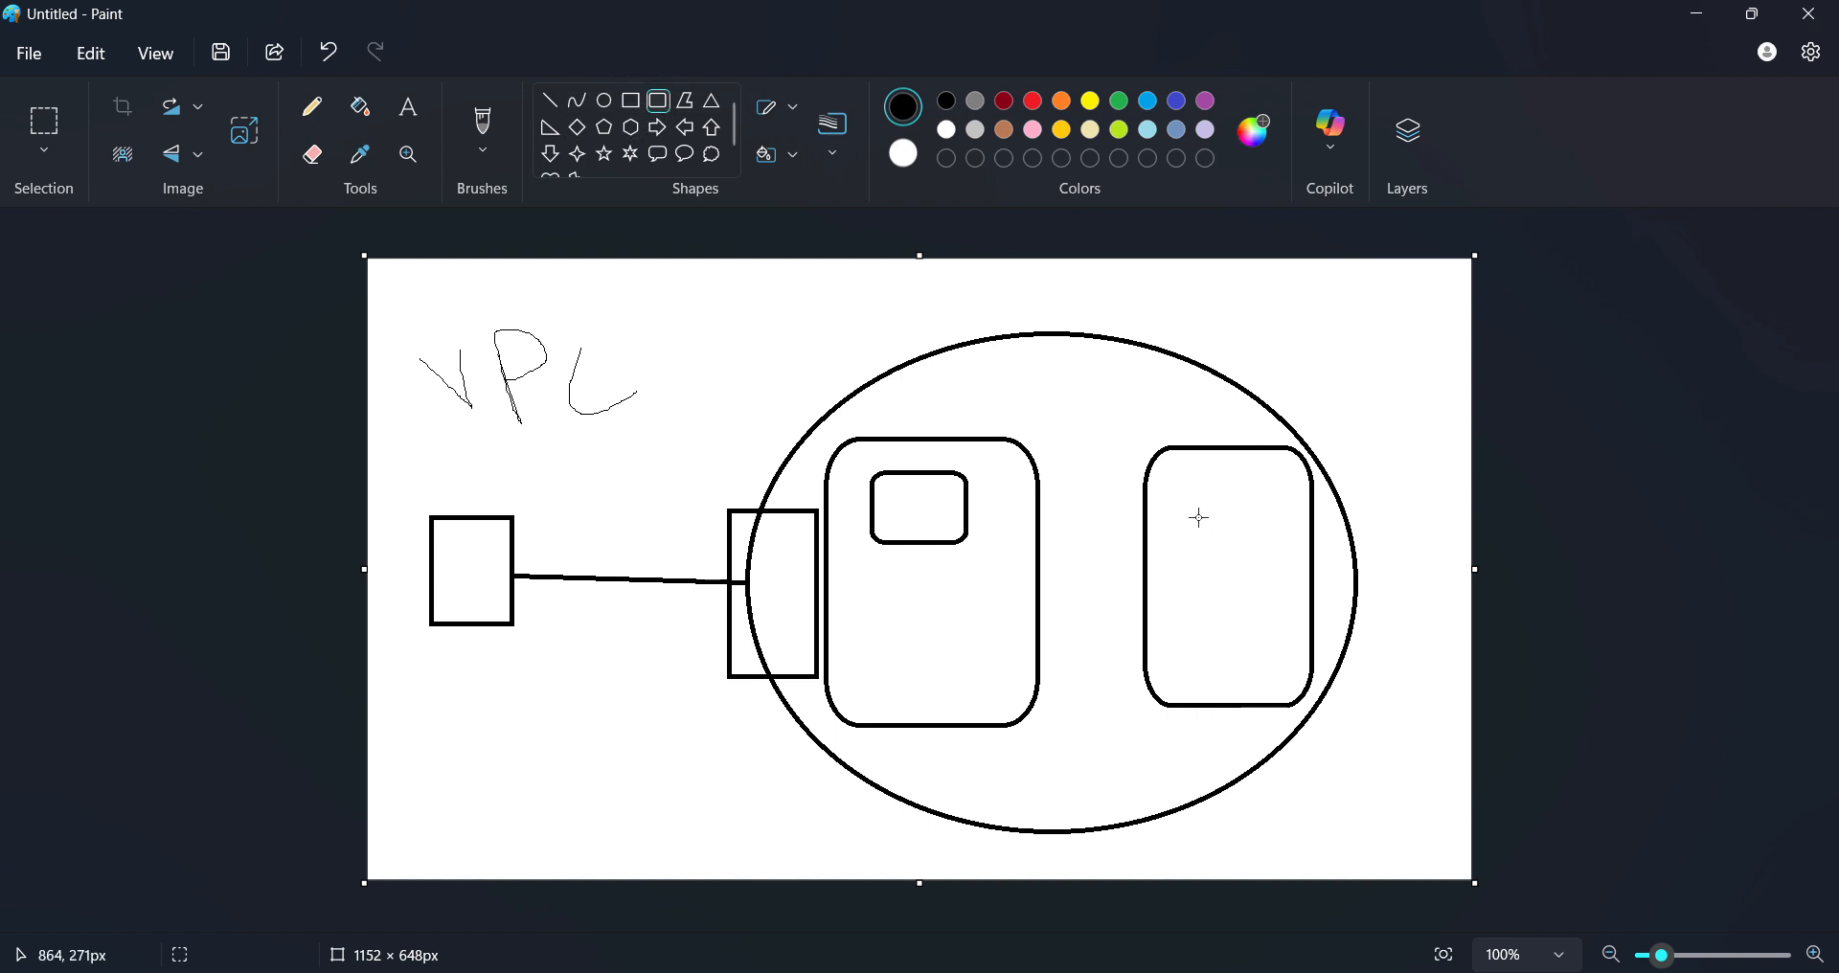
drag(1262, 481, 1298, 620)
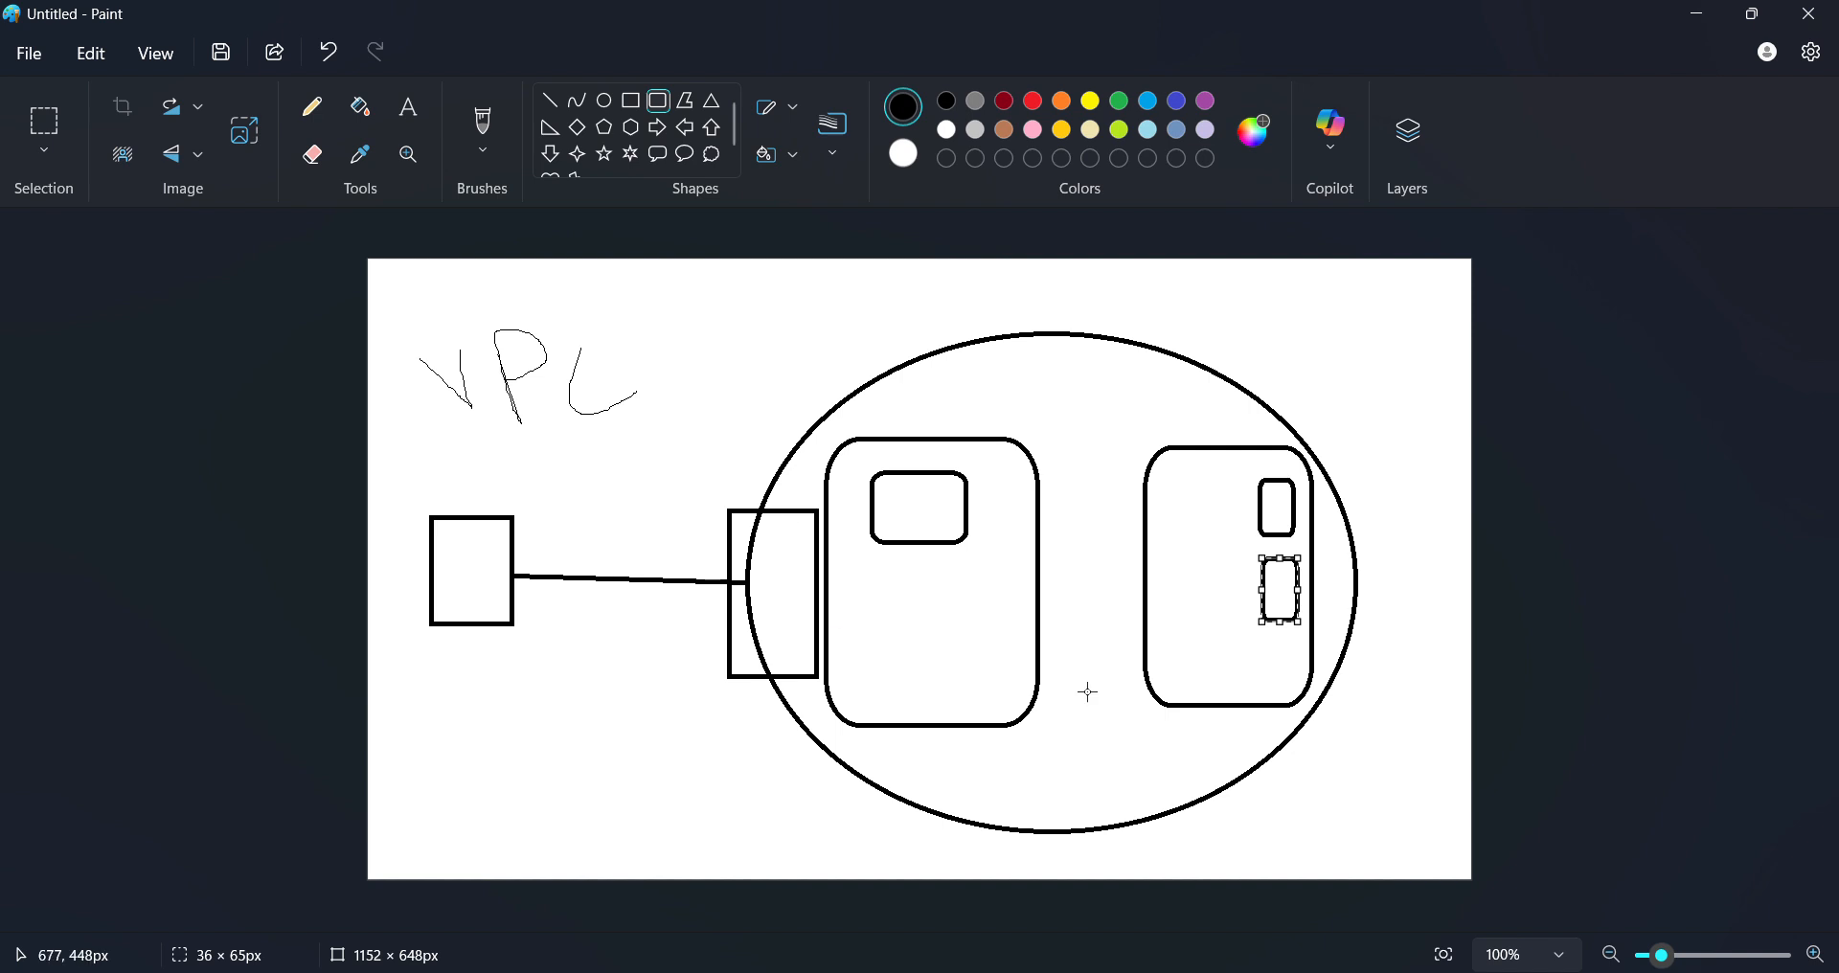
click(894, 573)
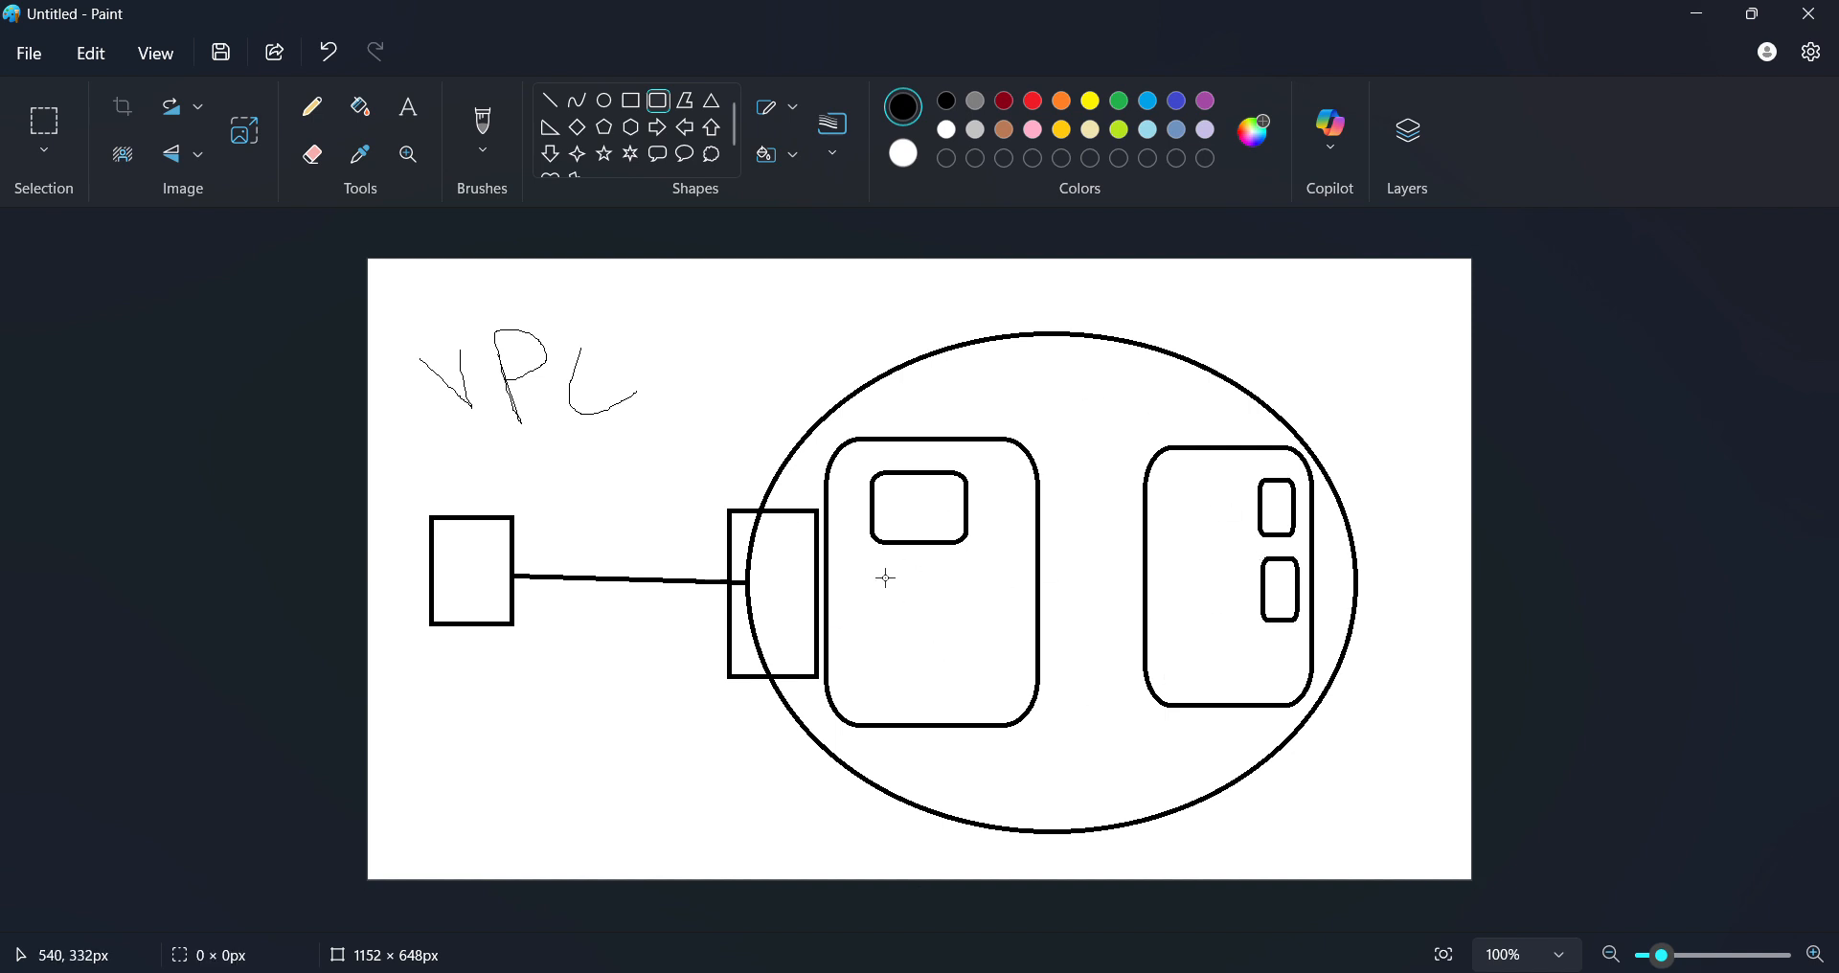
drag(882, 574, 973, 714)
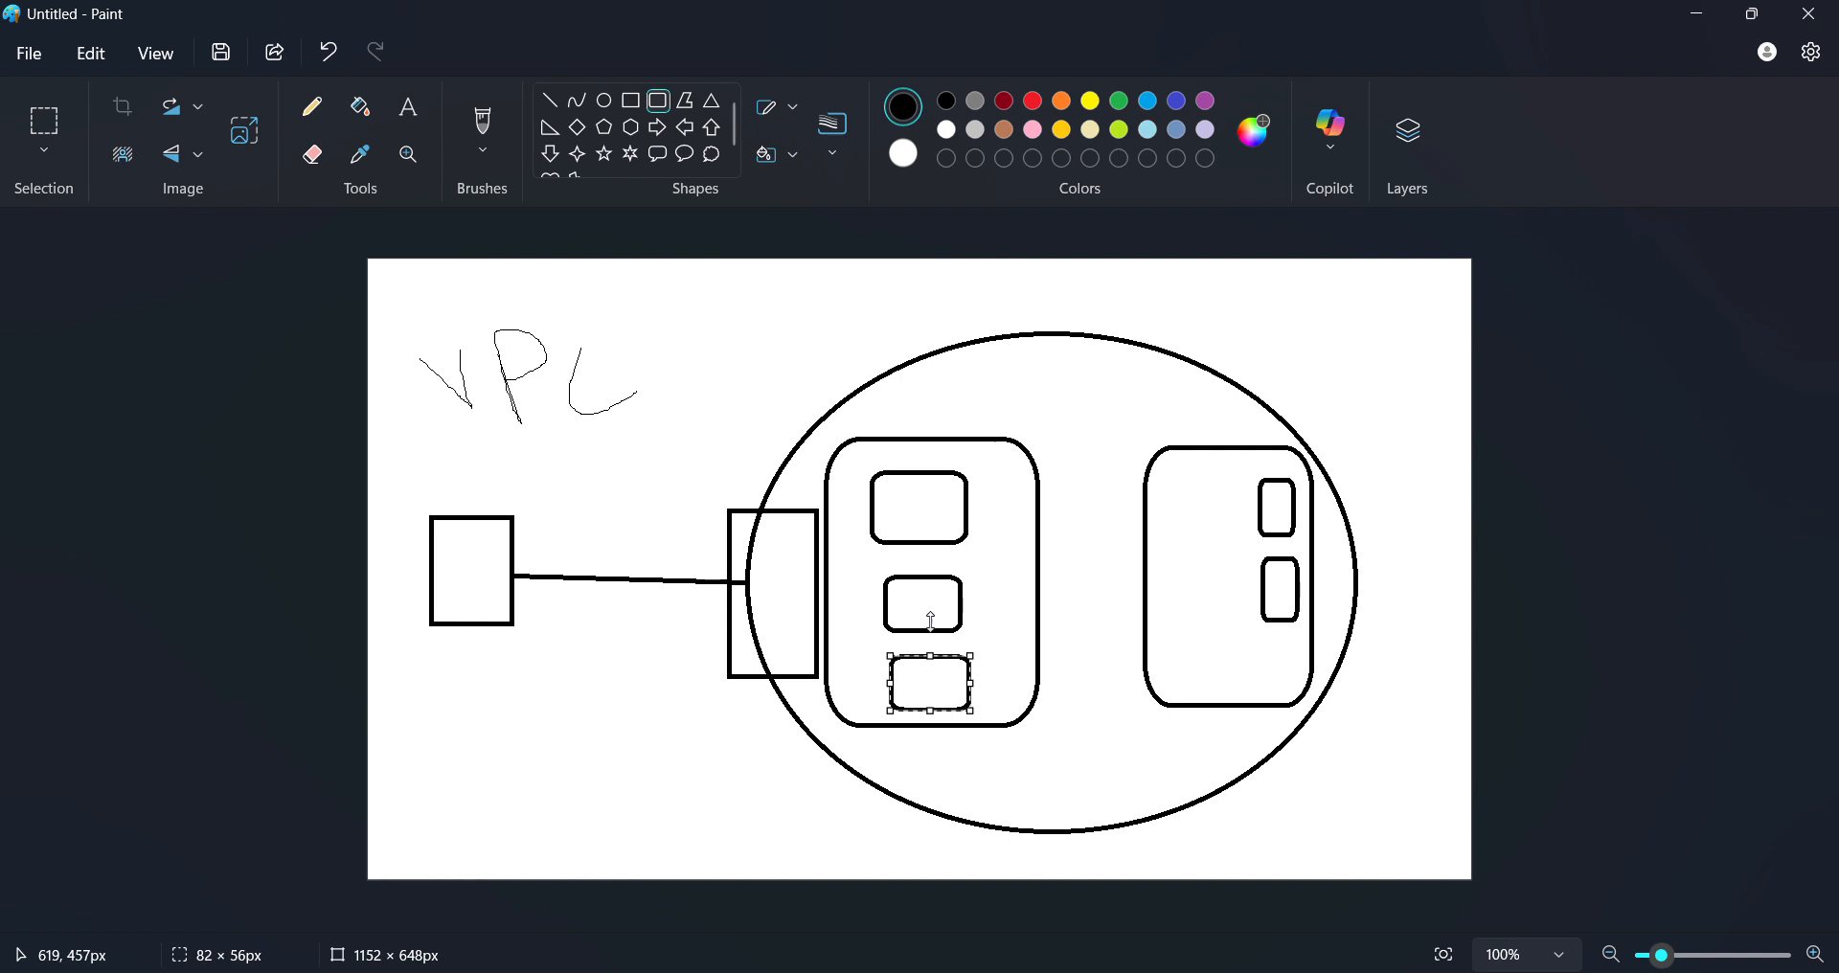
- Draw lines joining the small instance boxes in the left subnet
click(550, 101)
drag(929, 519, 921, 598)
mouse_move(929, 520)
mouse_down()
mouse_move(966, 649)
mouse_move(942, 628)
mouse_move(943, 644)
mouse_move(927, 518)
mouse_move(906, 499)
mouse_up()
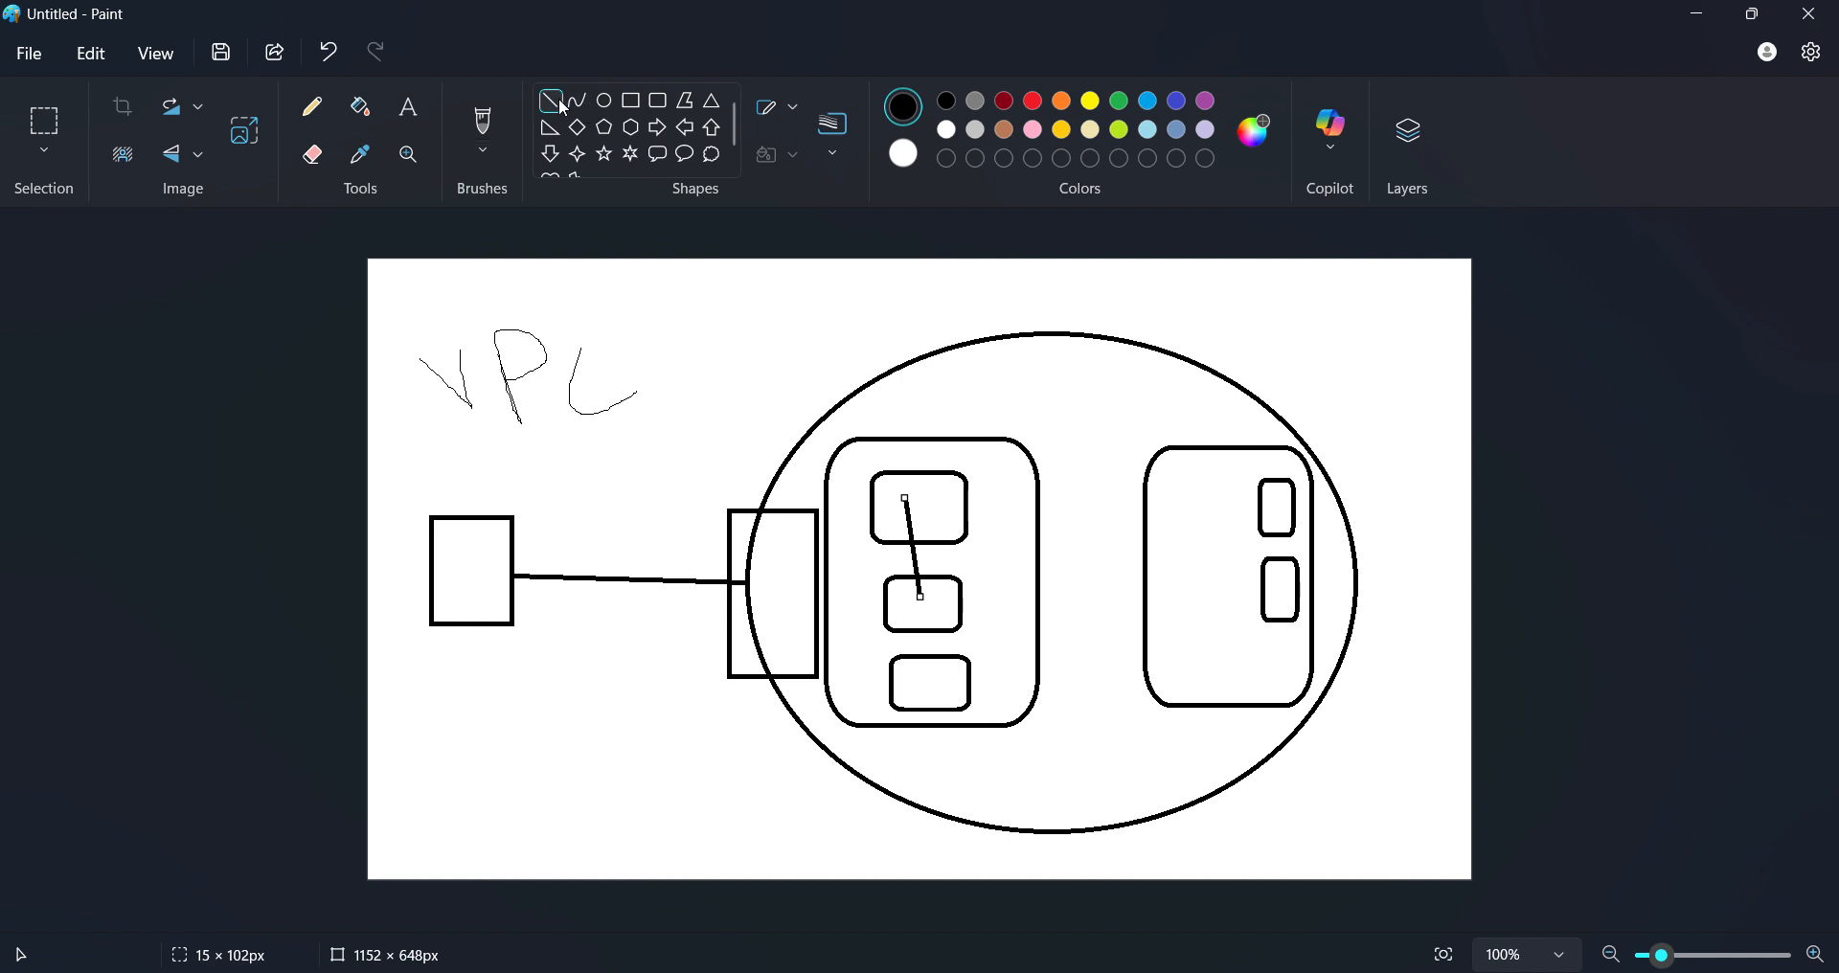
click(953, 504)
mouse_move(954, 505)
mouse_down()
mouse_move(973, 672)
mouse_move(947, 698)
mouse_move(944, 674)
mouse_up()
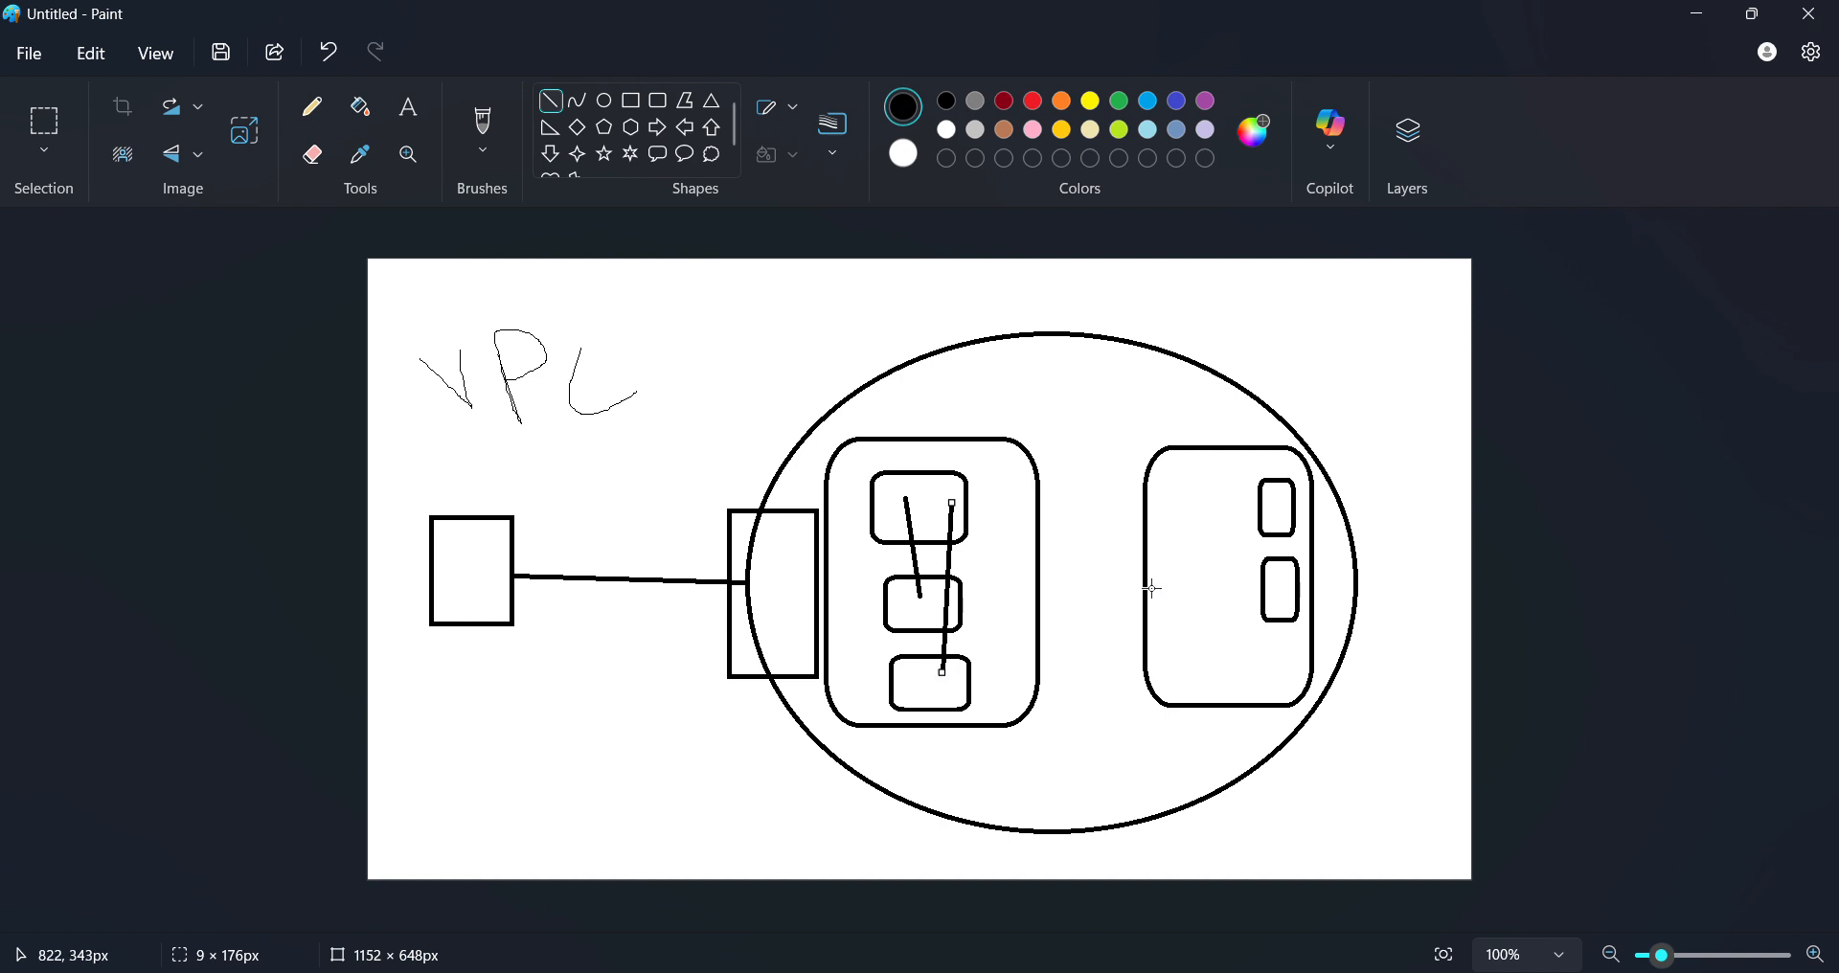
click(1112, 584)
- Draw a line connecting the two subnets and place a small box on it
drag(1040, 533, 1148, 537)
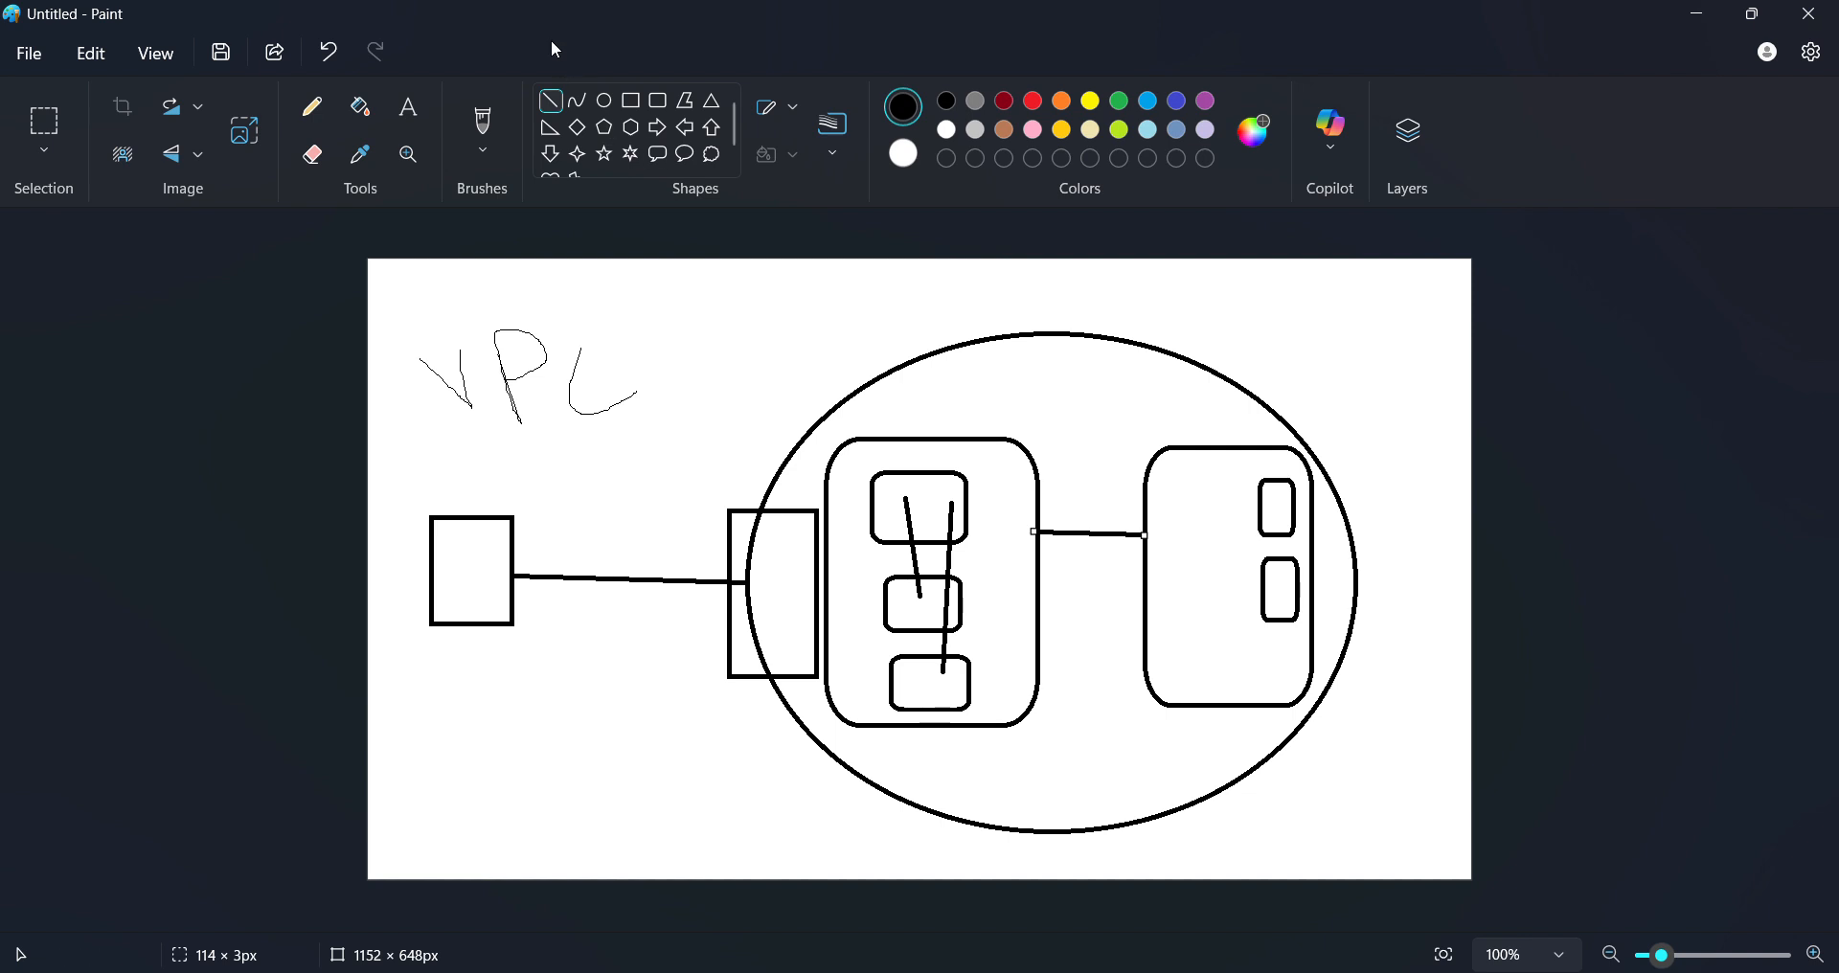
click(633, 99)
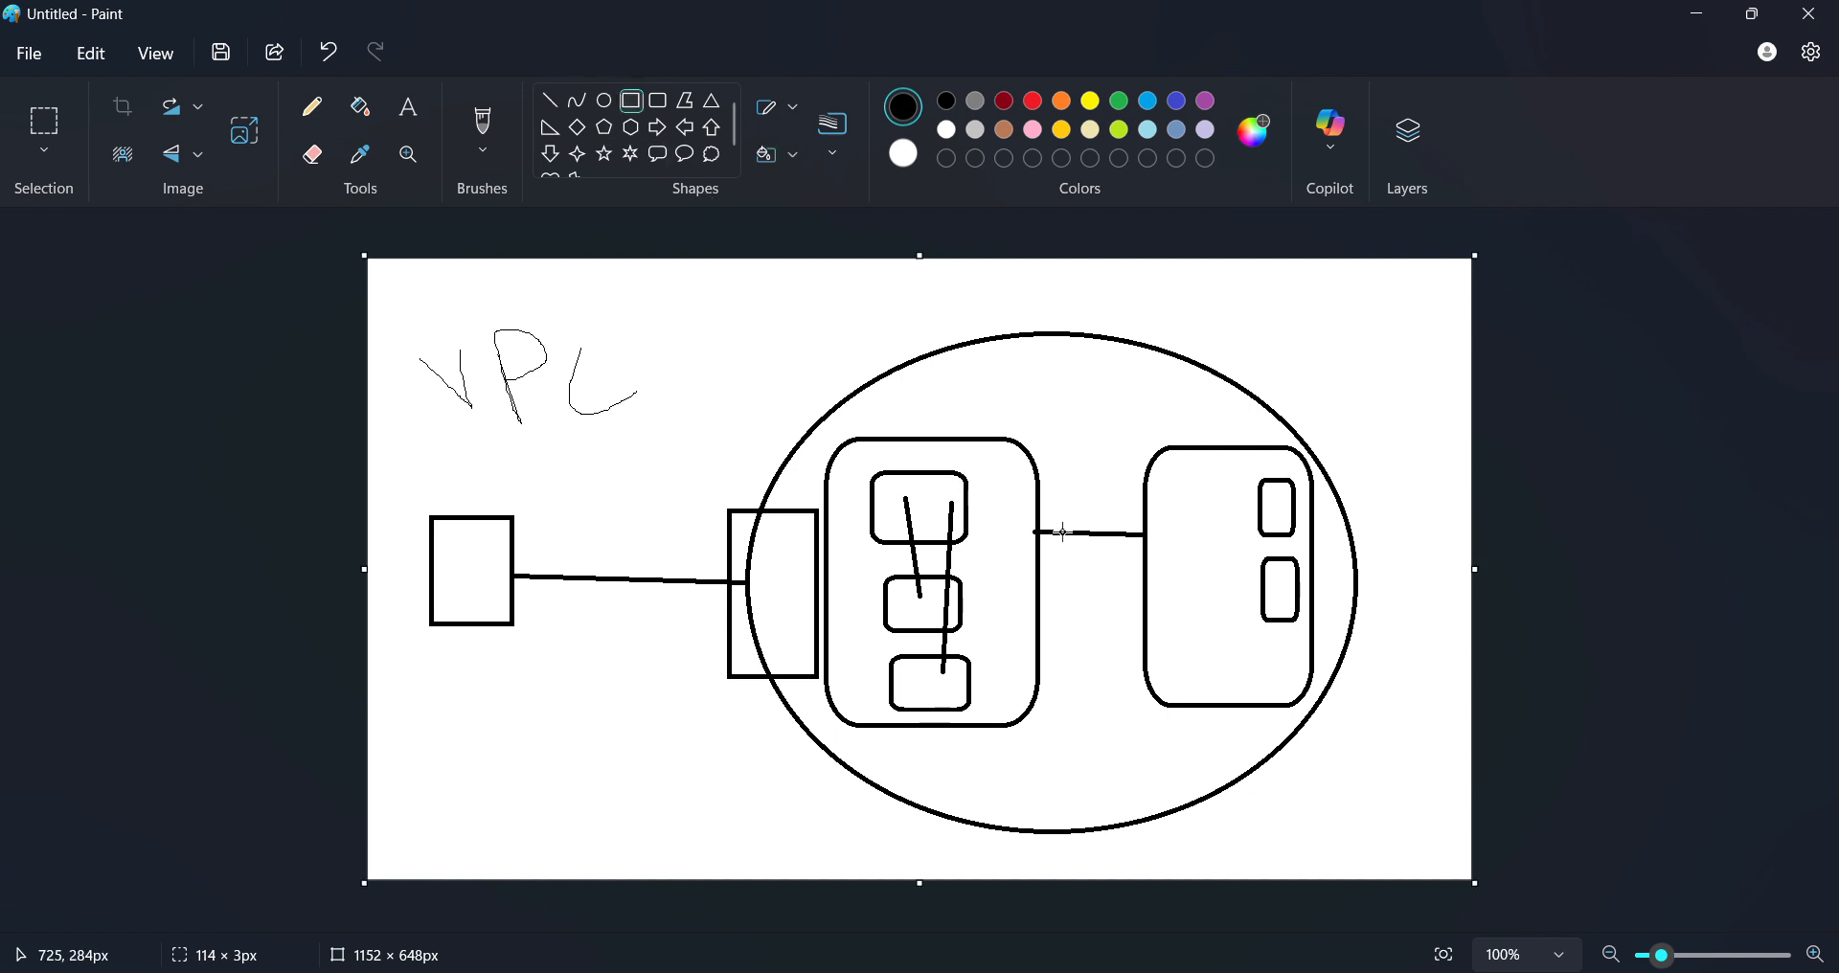
drag(1063, 512, 1114, 568)
click(1481, 477)
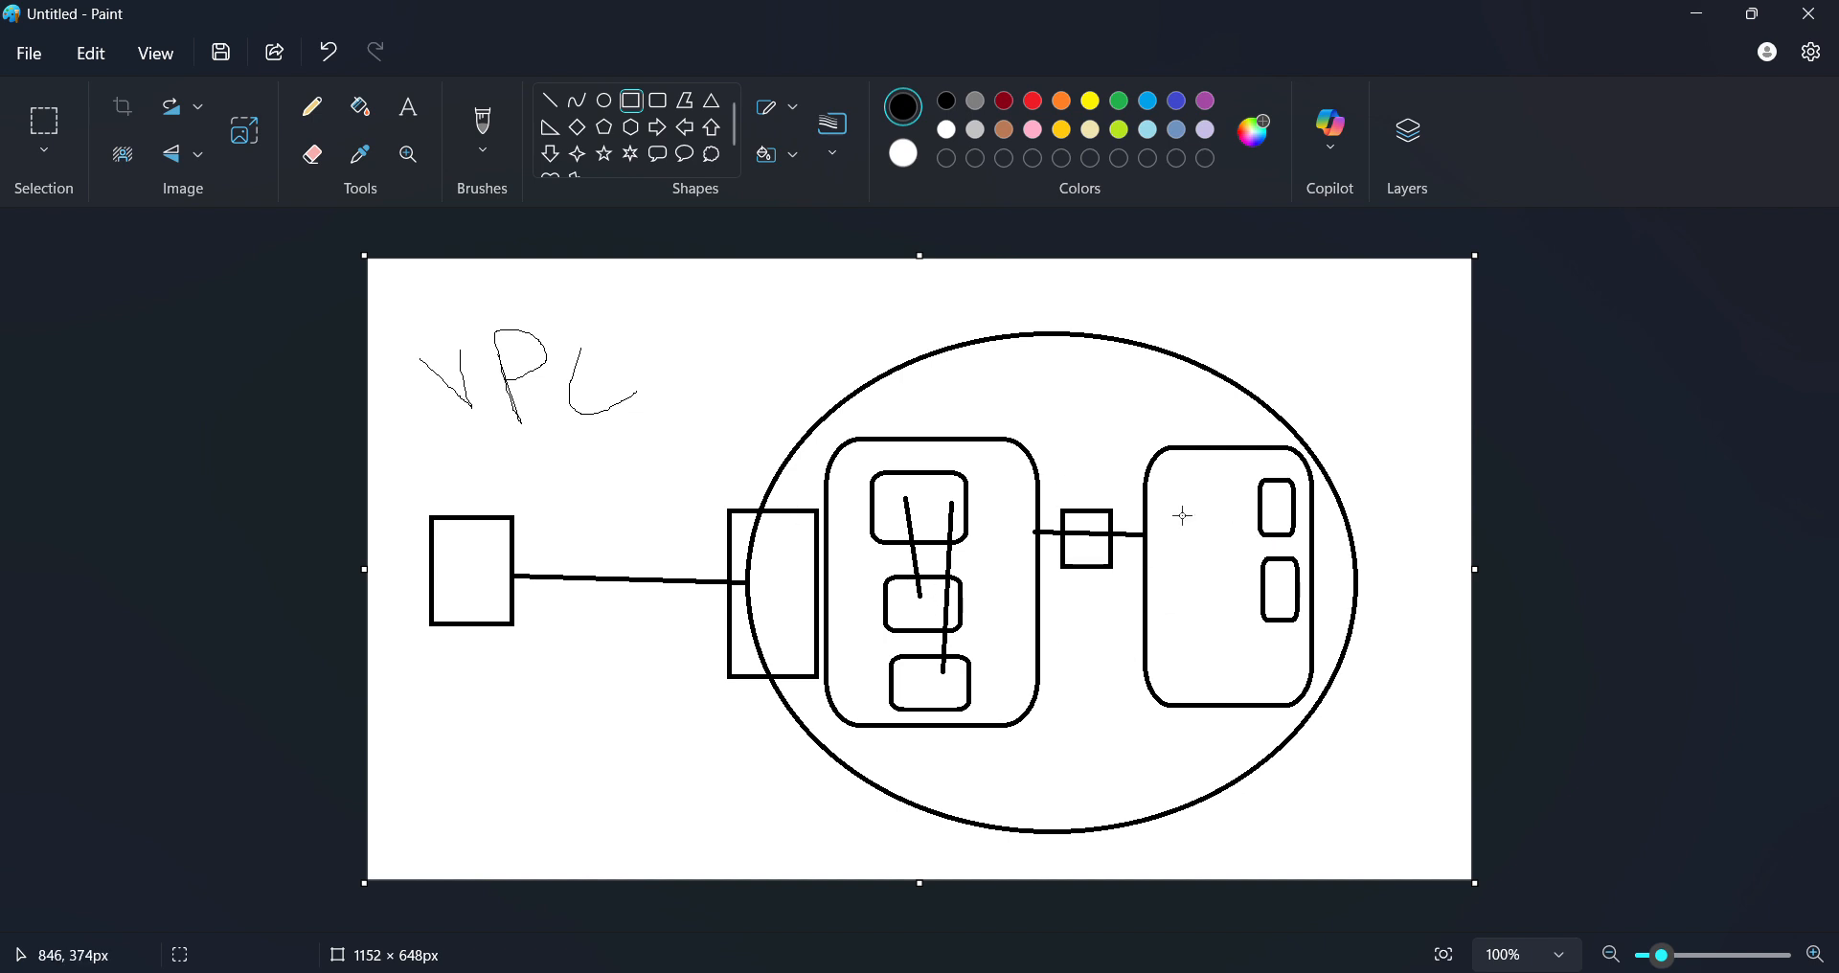
- Undo a stray large rectangle, draw a small box inside the left subnet, then switch to MobaXterm
drag(1130, 392, 1373, 740)
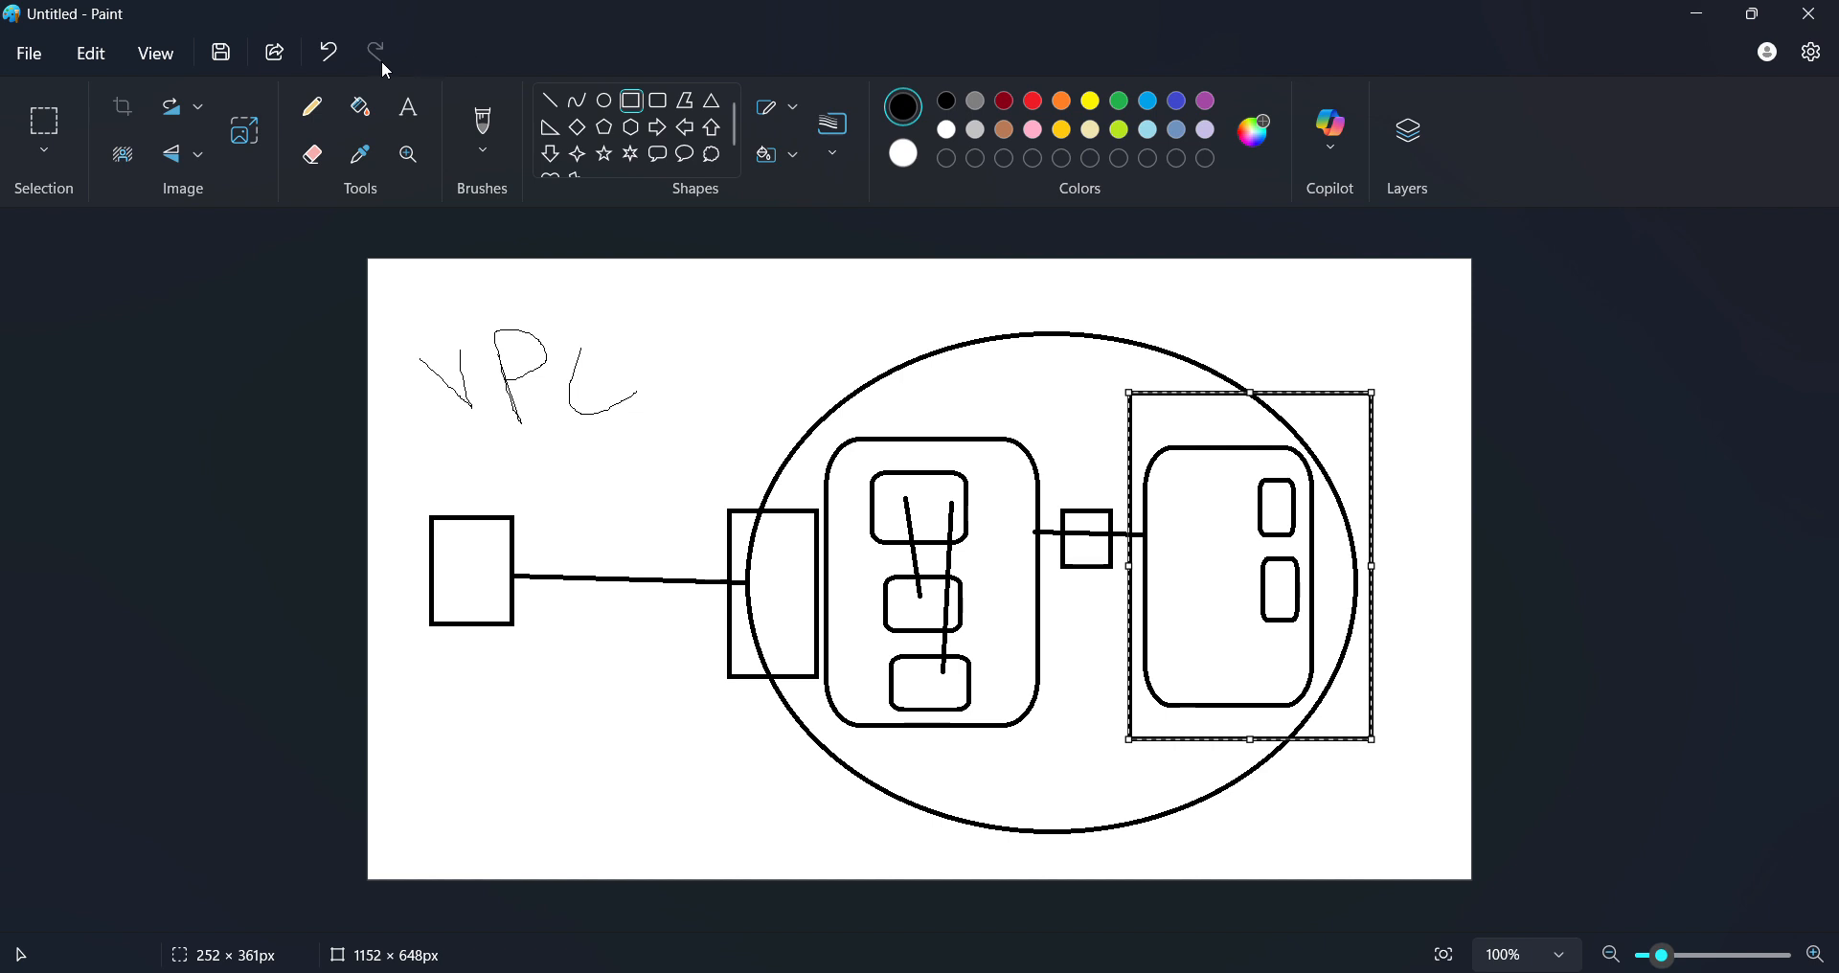
click(327, 51)
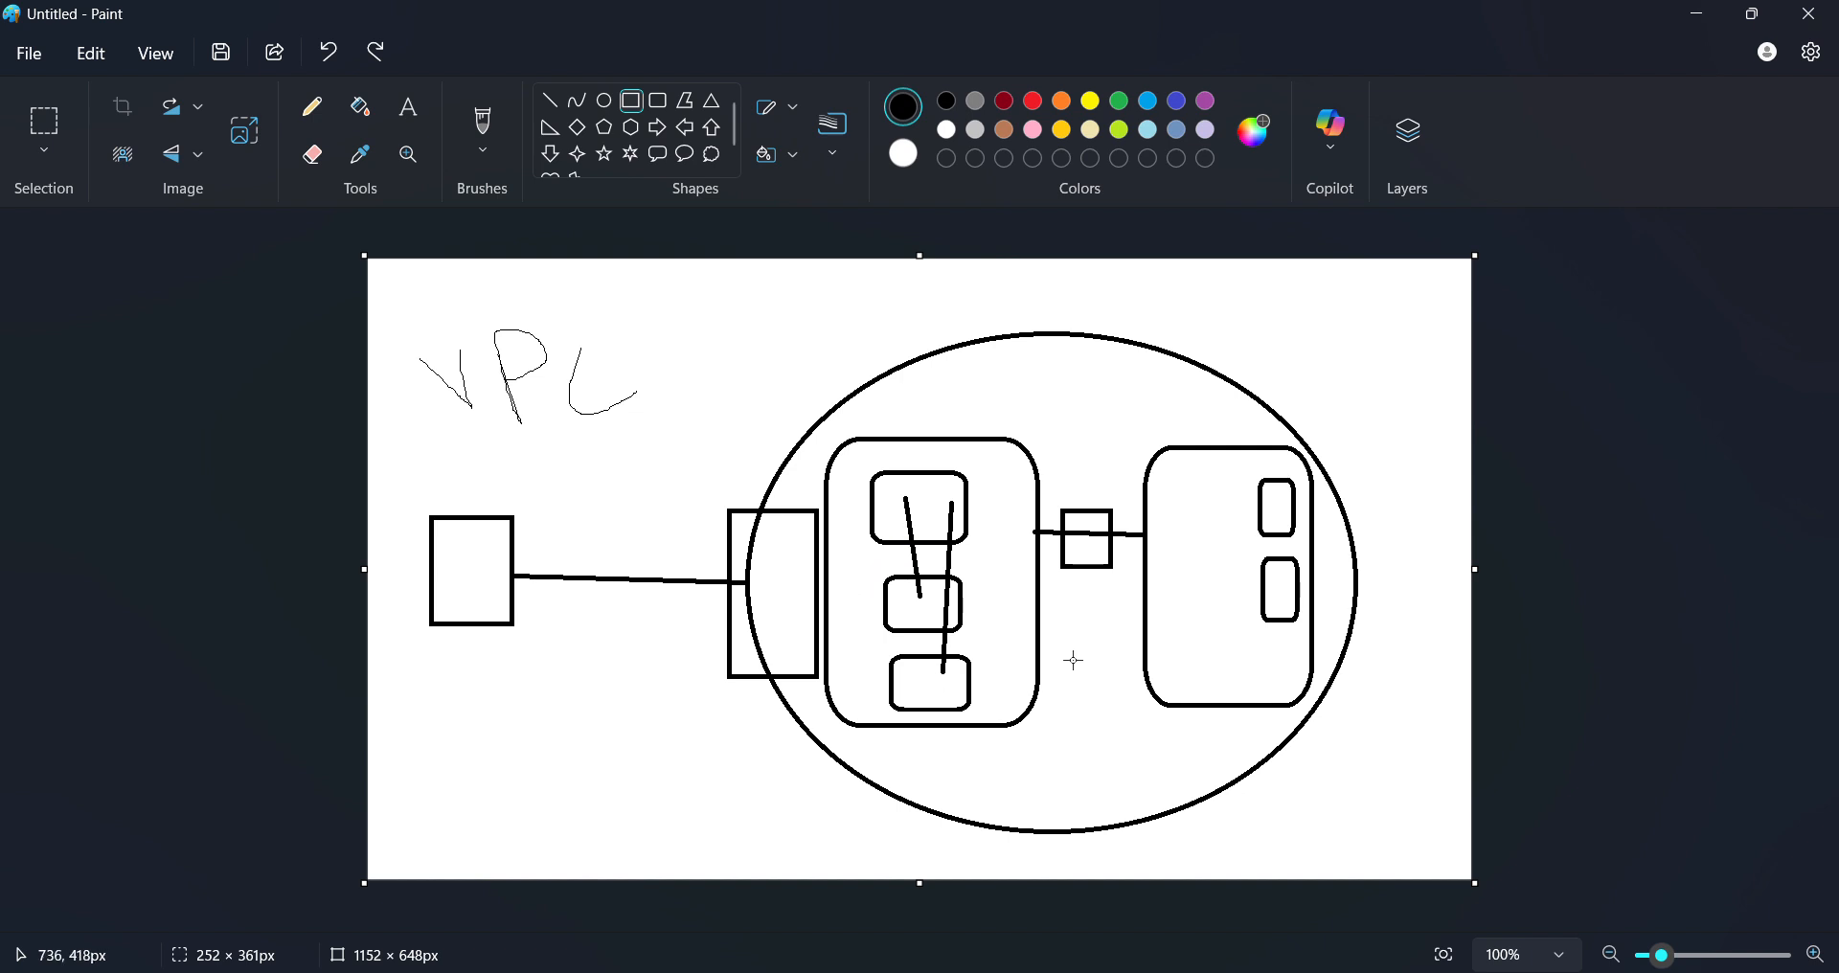
mouse_move(984, 625)
mouse_down()
mouse_move(1030, 702)
mouse_move(1022, 686)
mouse_up()
click(1150, 591)
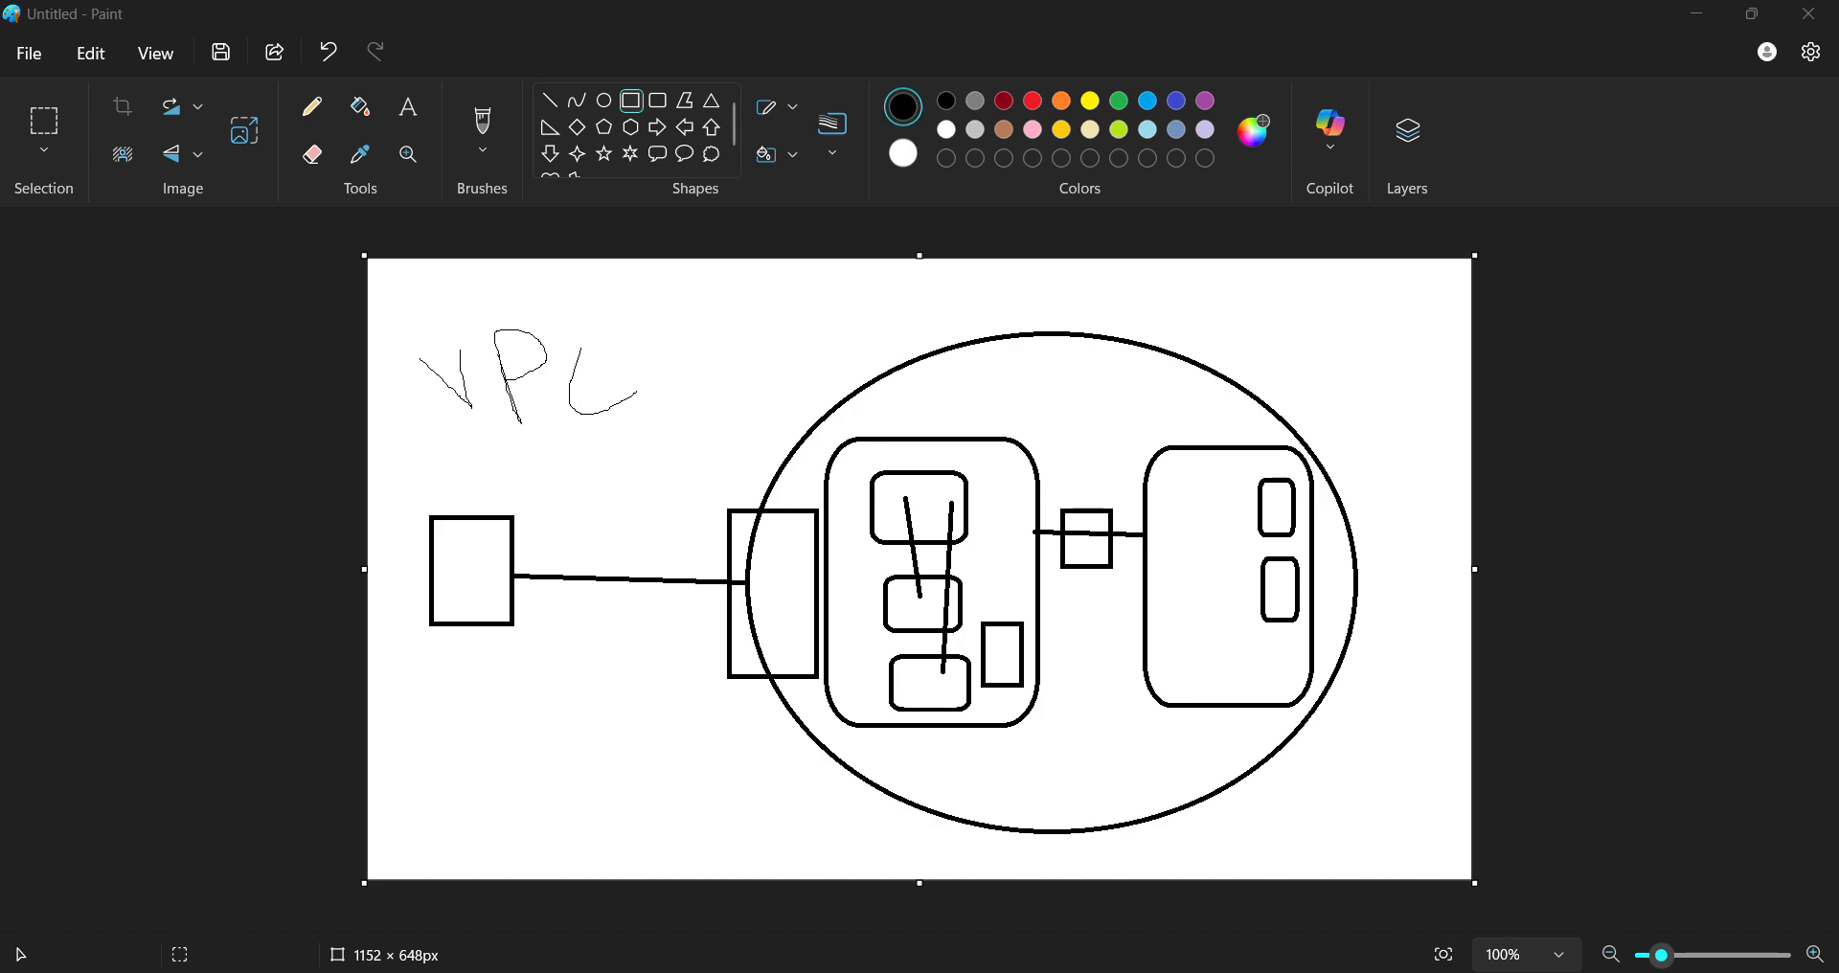
click(1320, 971)
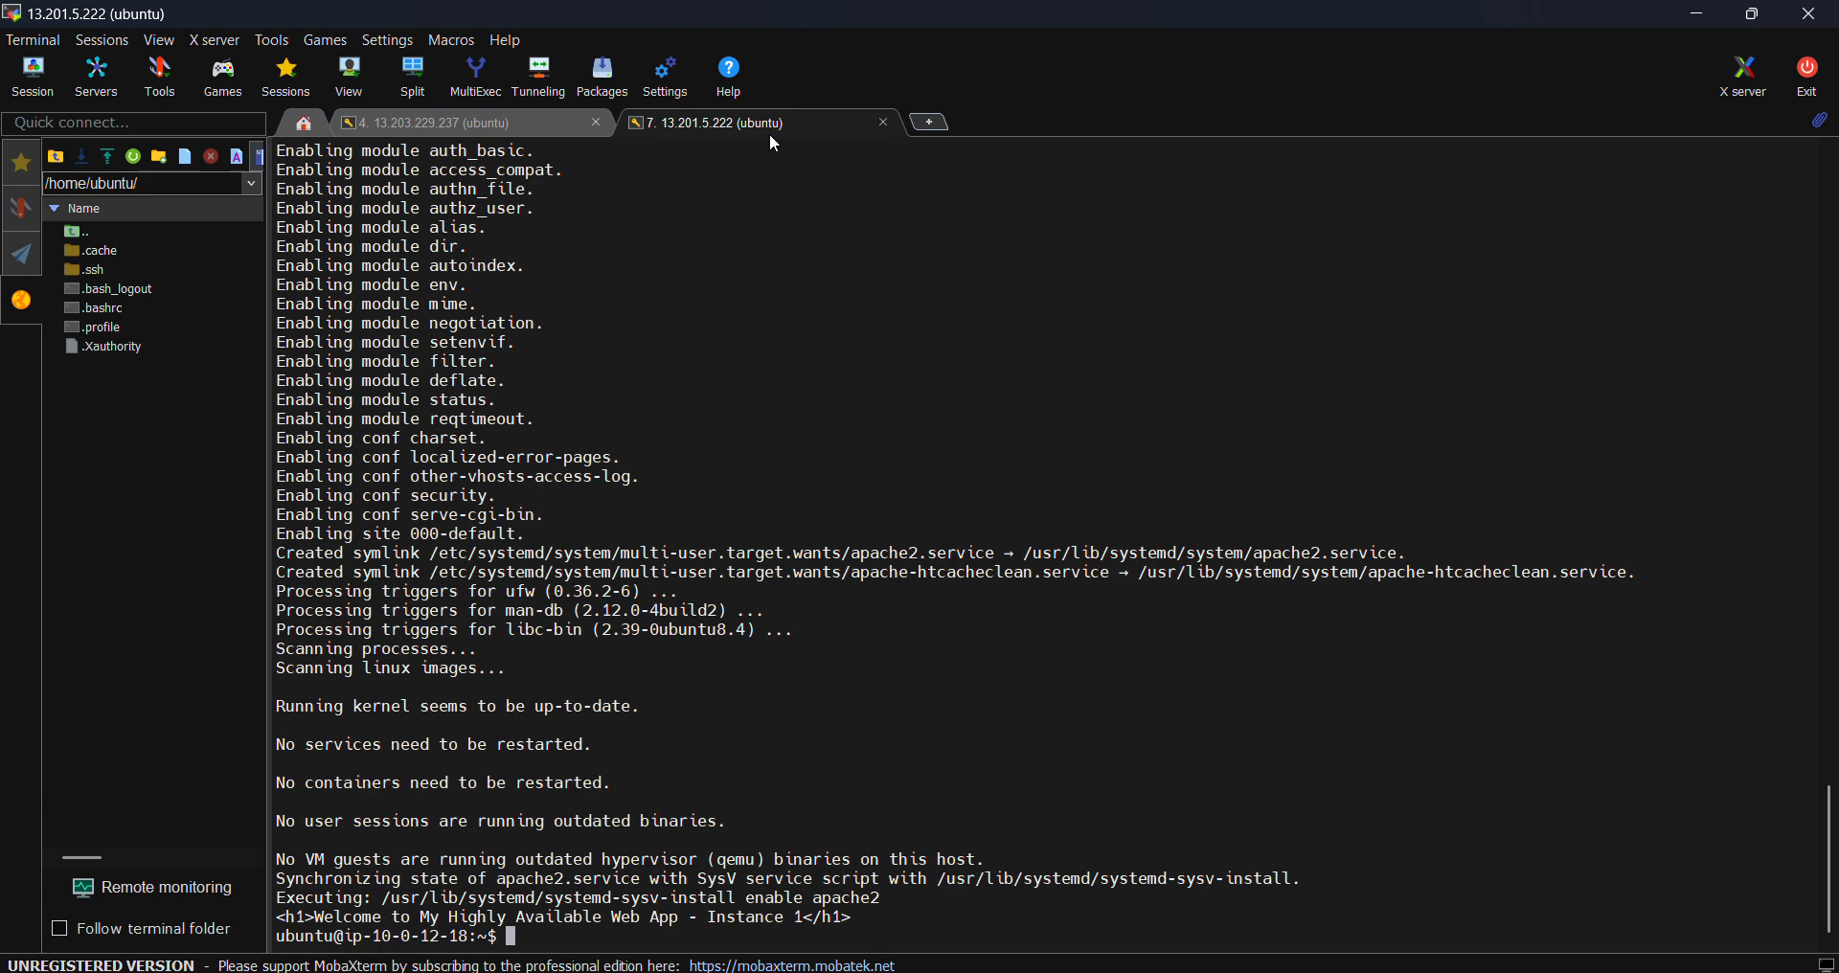
- Check the 13.203.229.237 and 13.201.5.222 sessions, then bring up the browser's S3 upload status
click(536, 121)
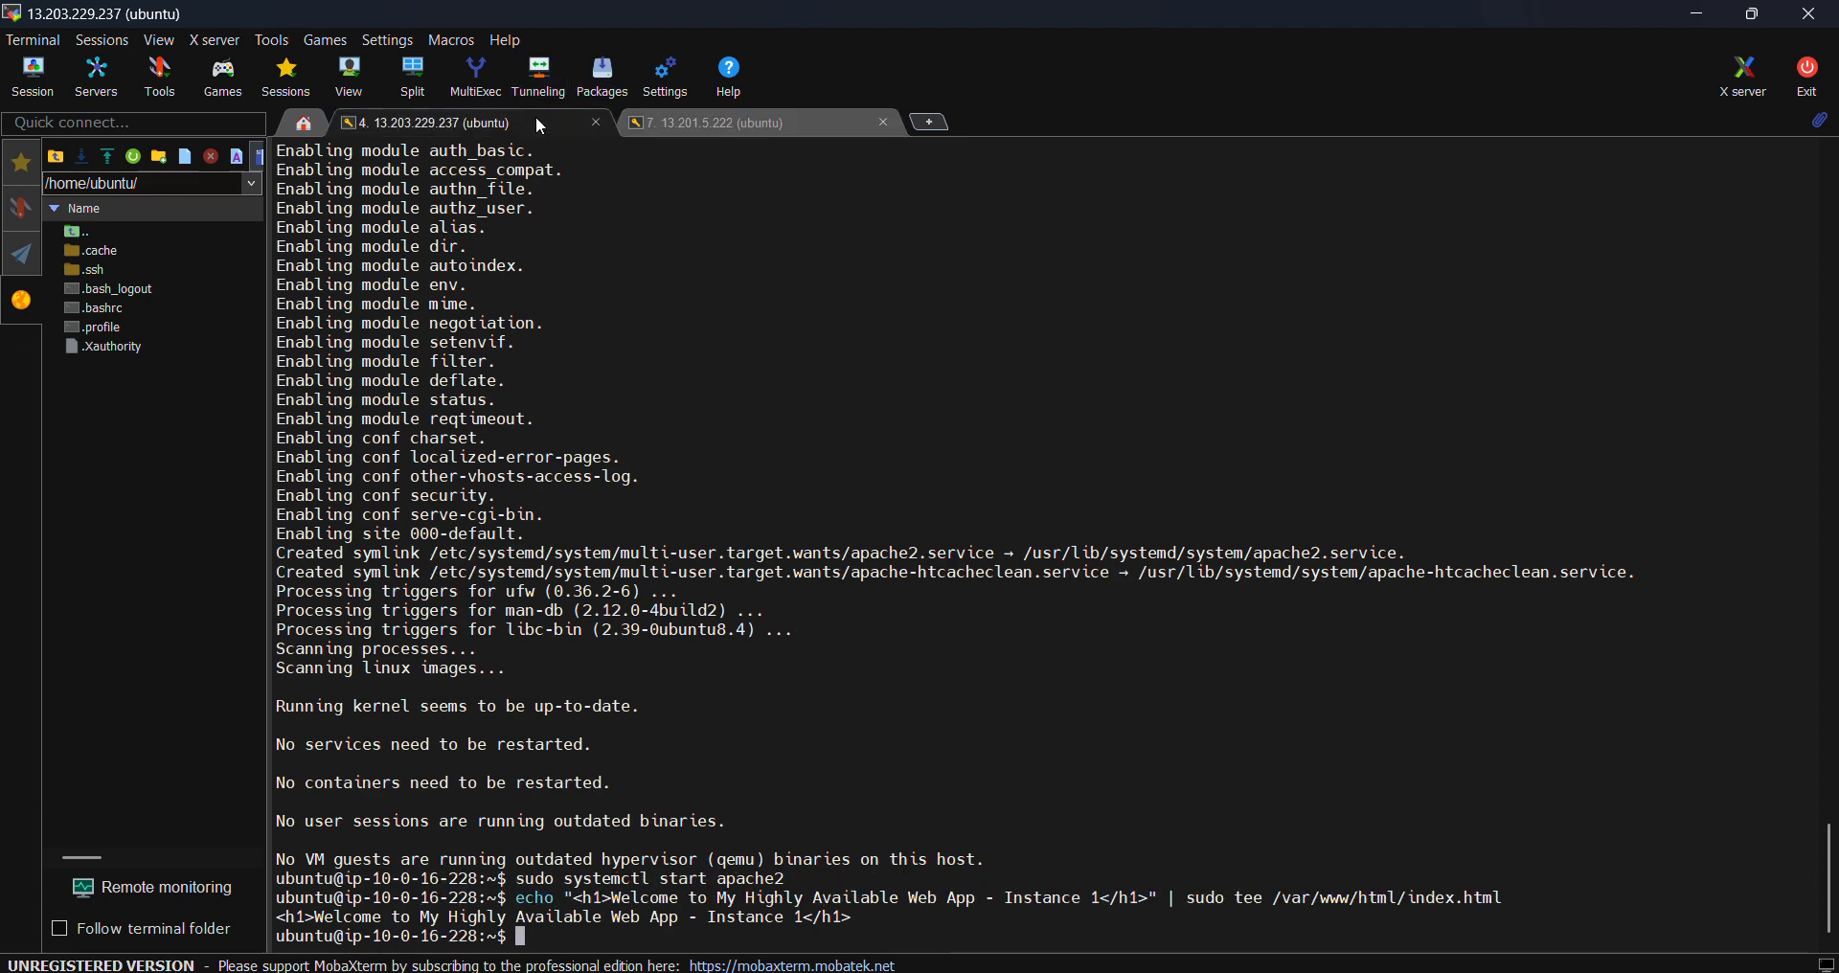
click(803, 132)
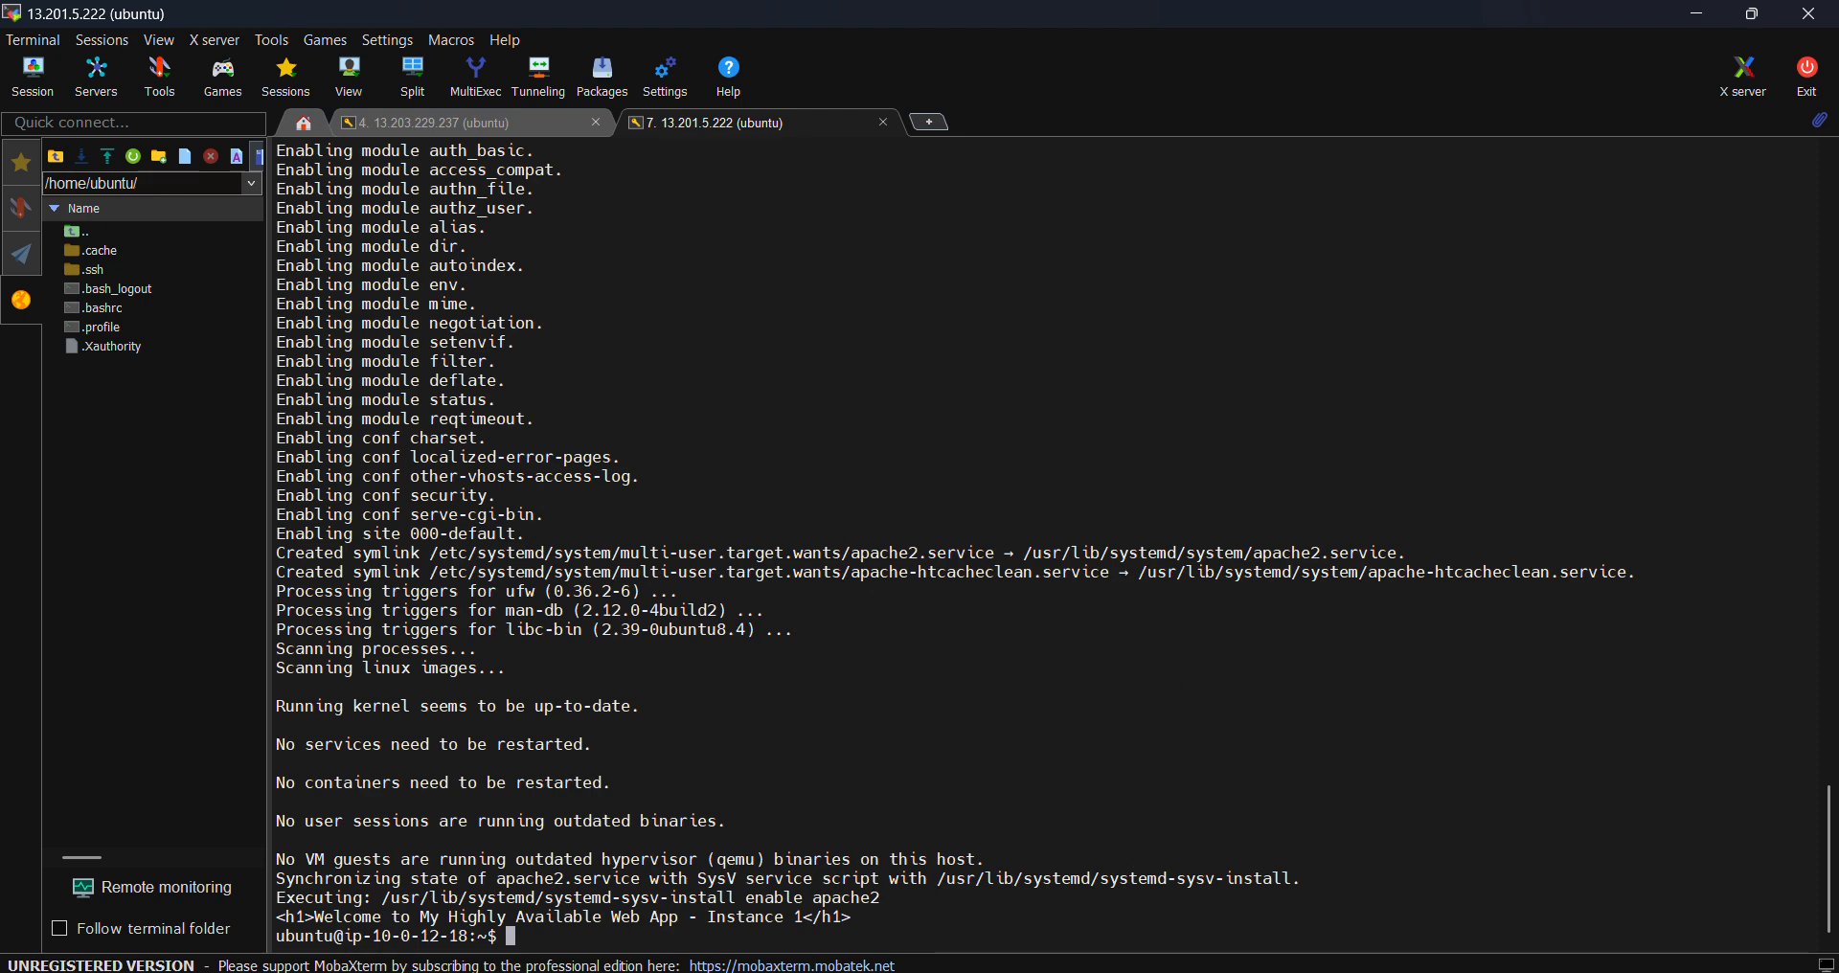
mouse_move(1107, 969)
click(1039, 924)
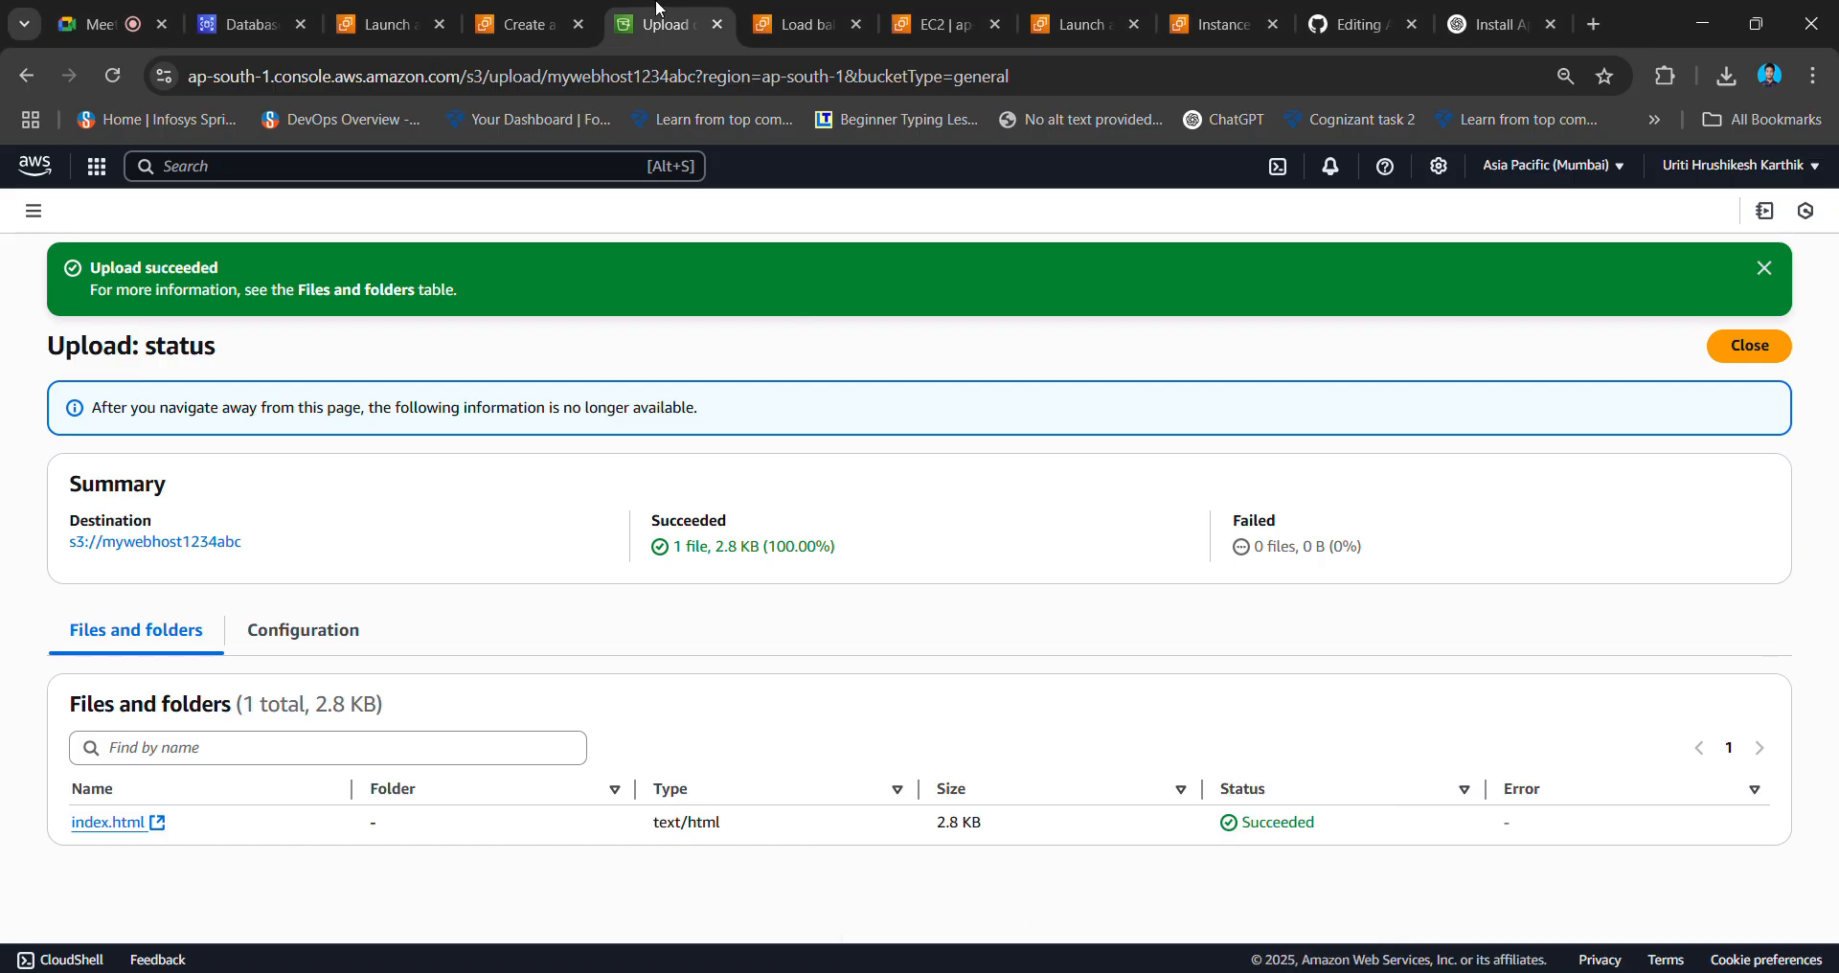
- Copy instance2's public IPv4 and load its welcome page in a new browser tab
click(431, 21)
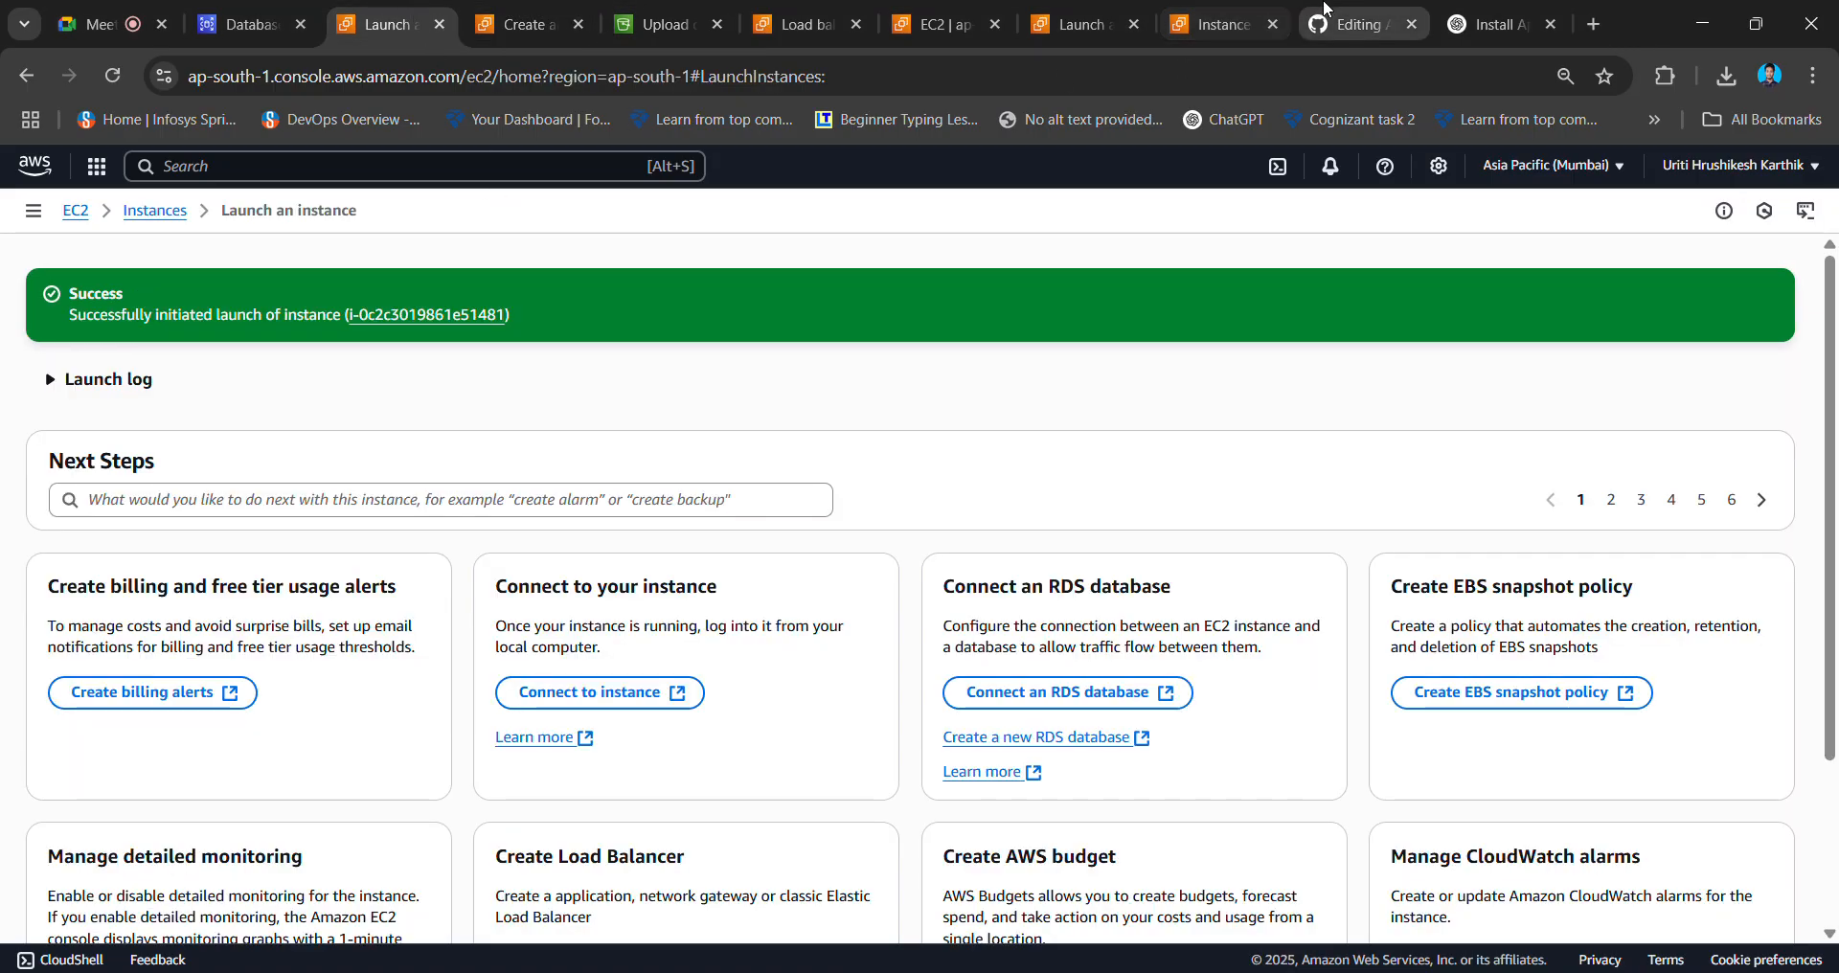
click(1230, 19)
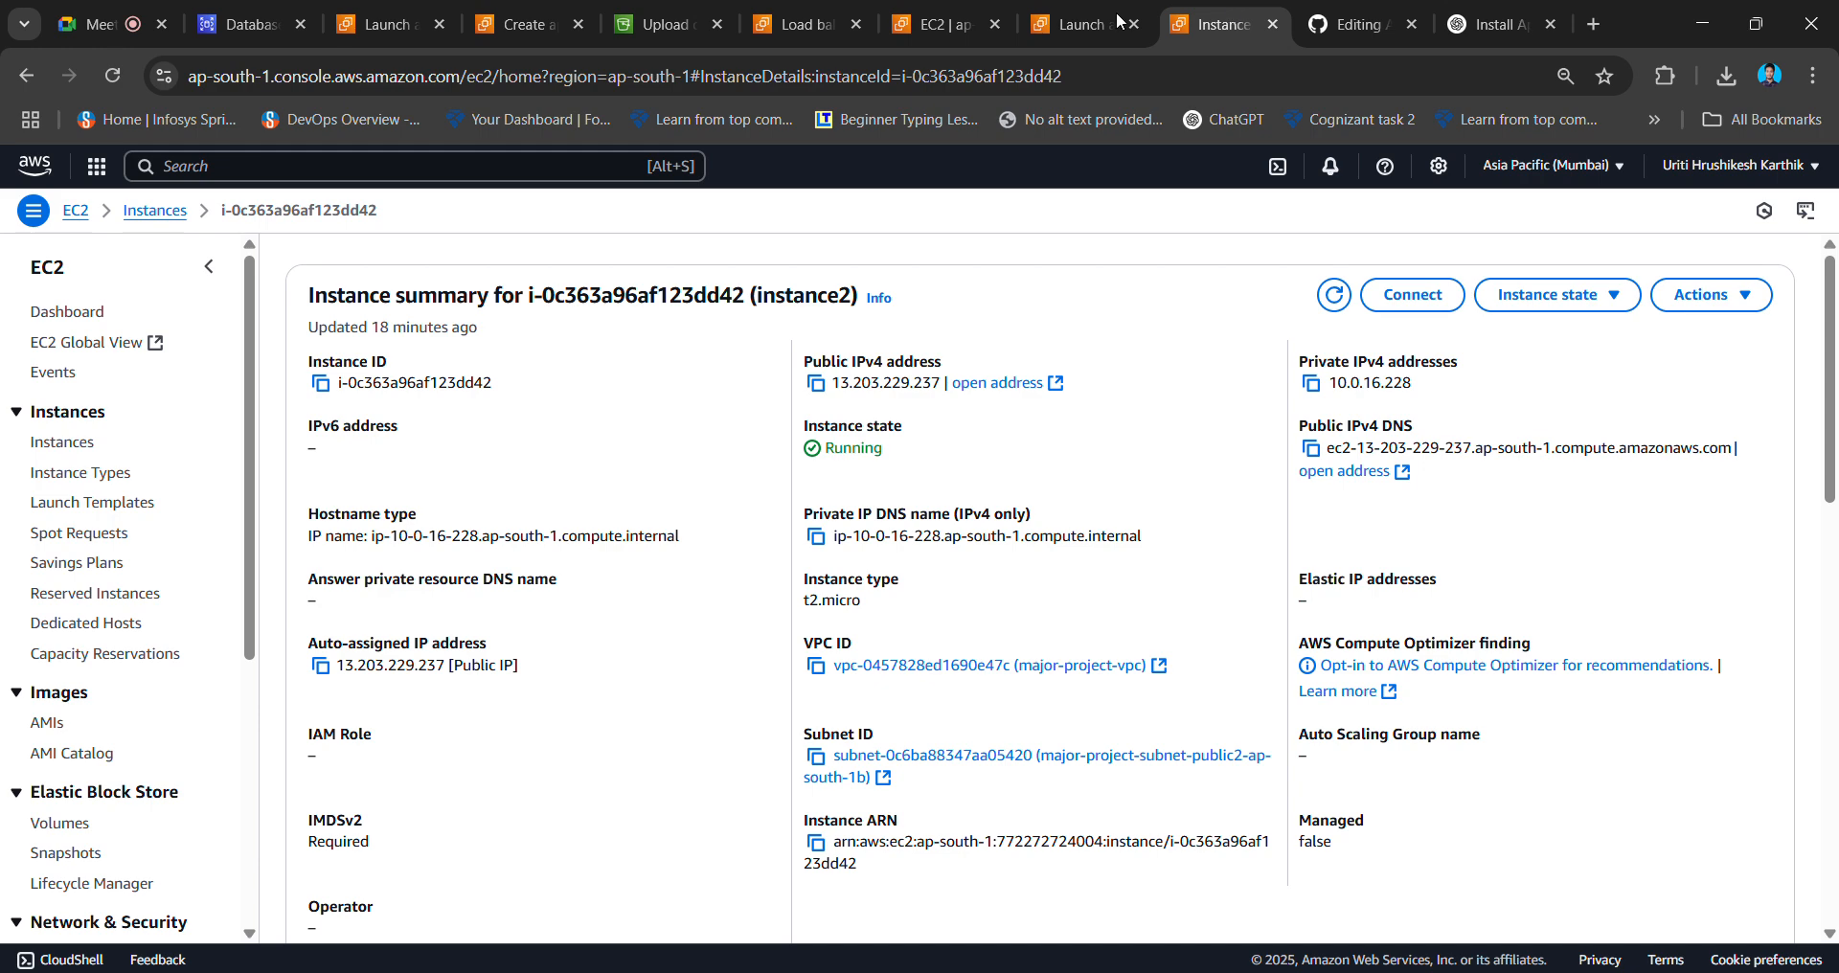
click(816, 384)
click(1594, 24)
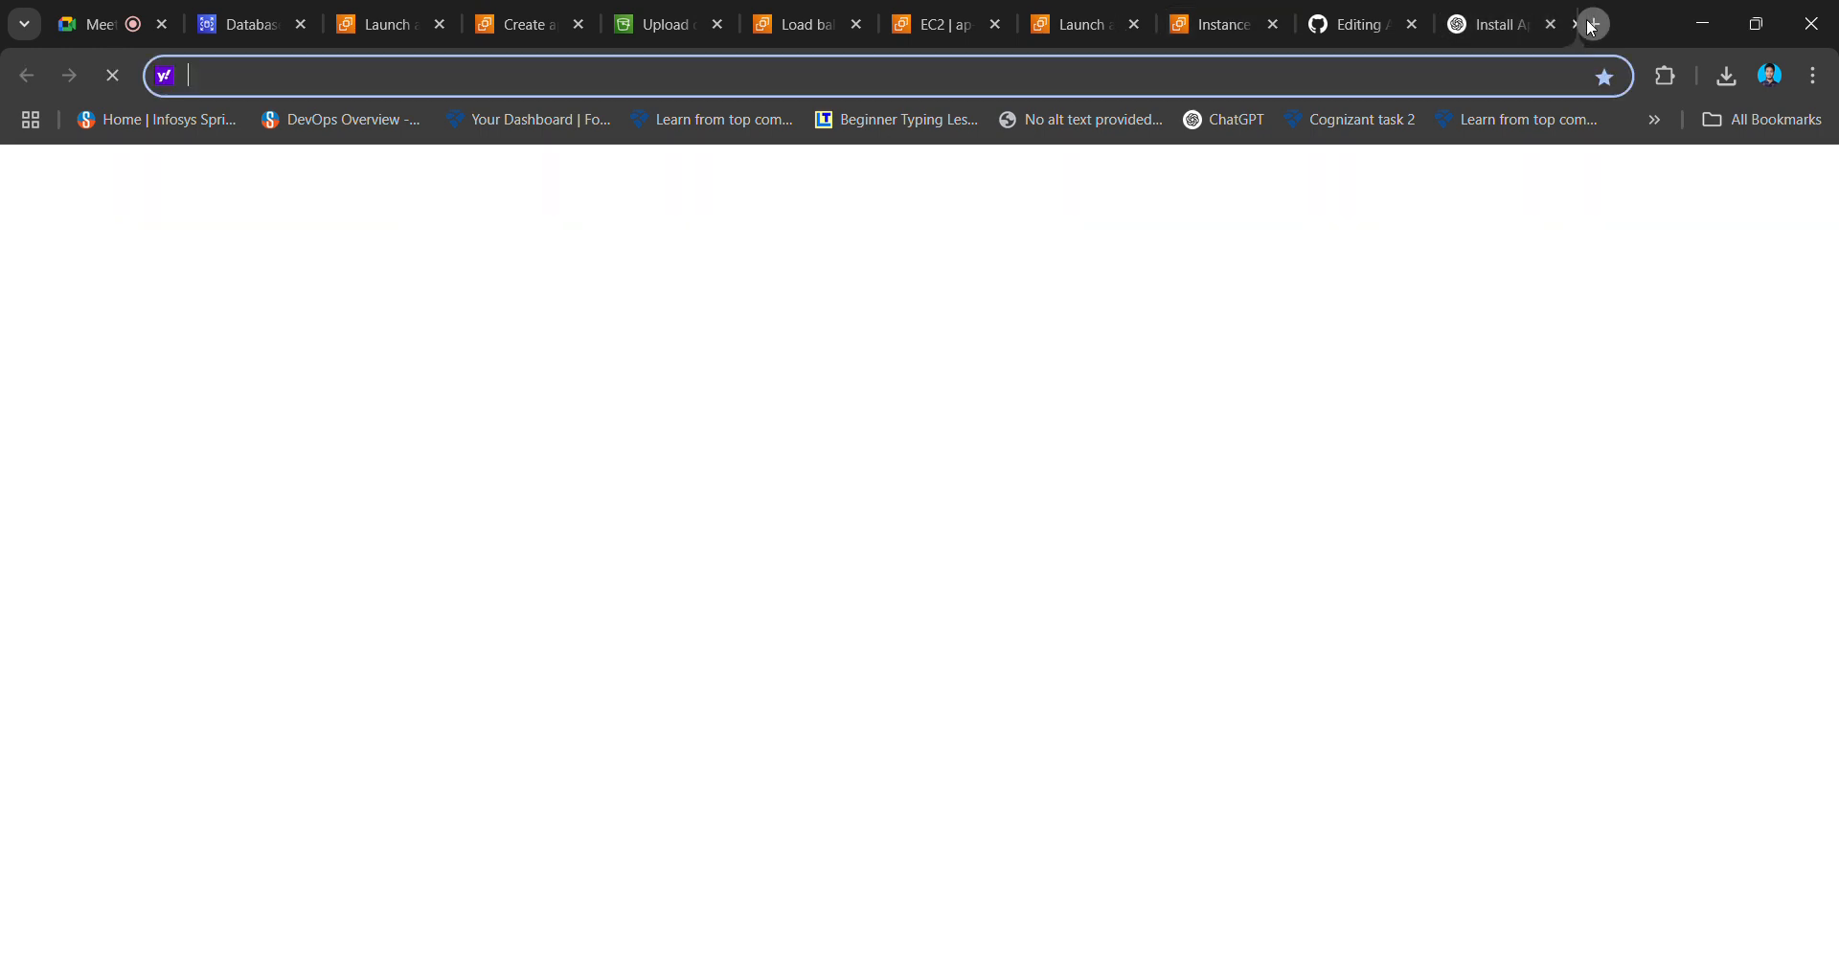
key(ctrl+v)
key(Return)
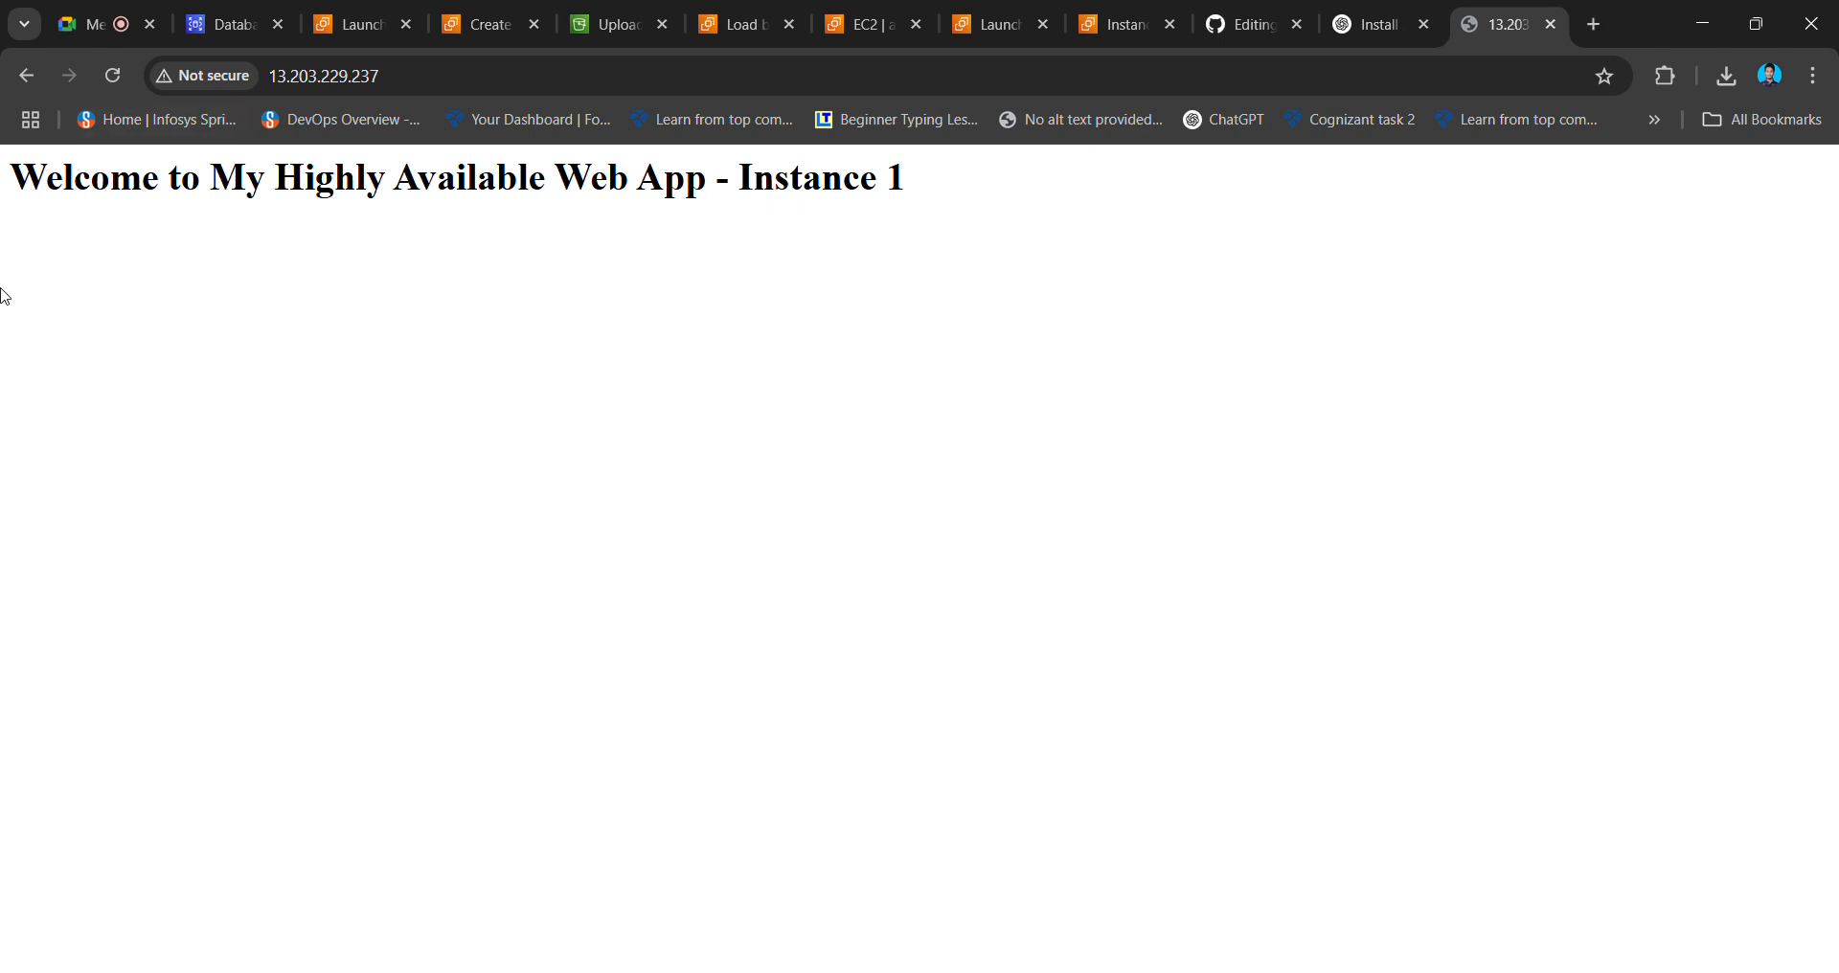
drag(17, 168, 942, 180)
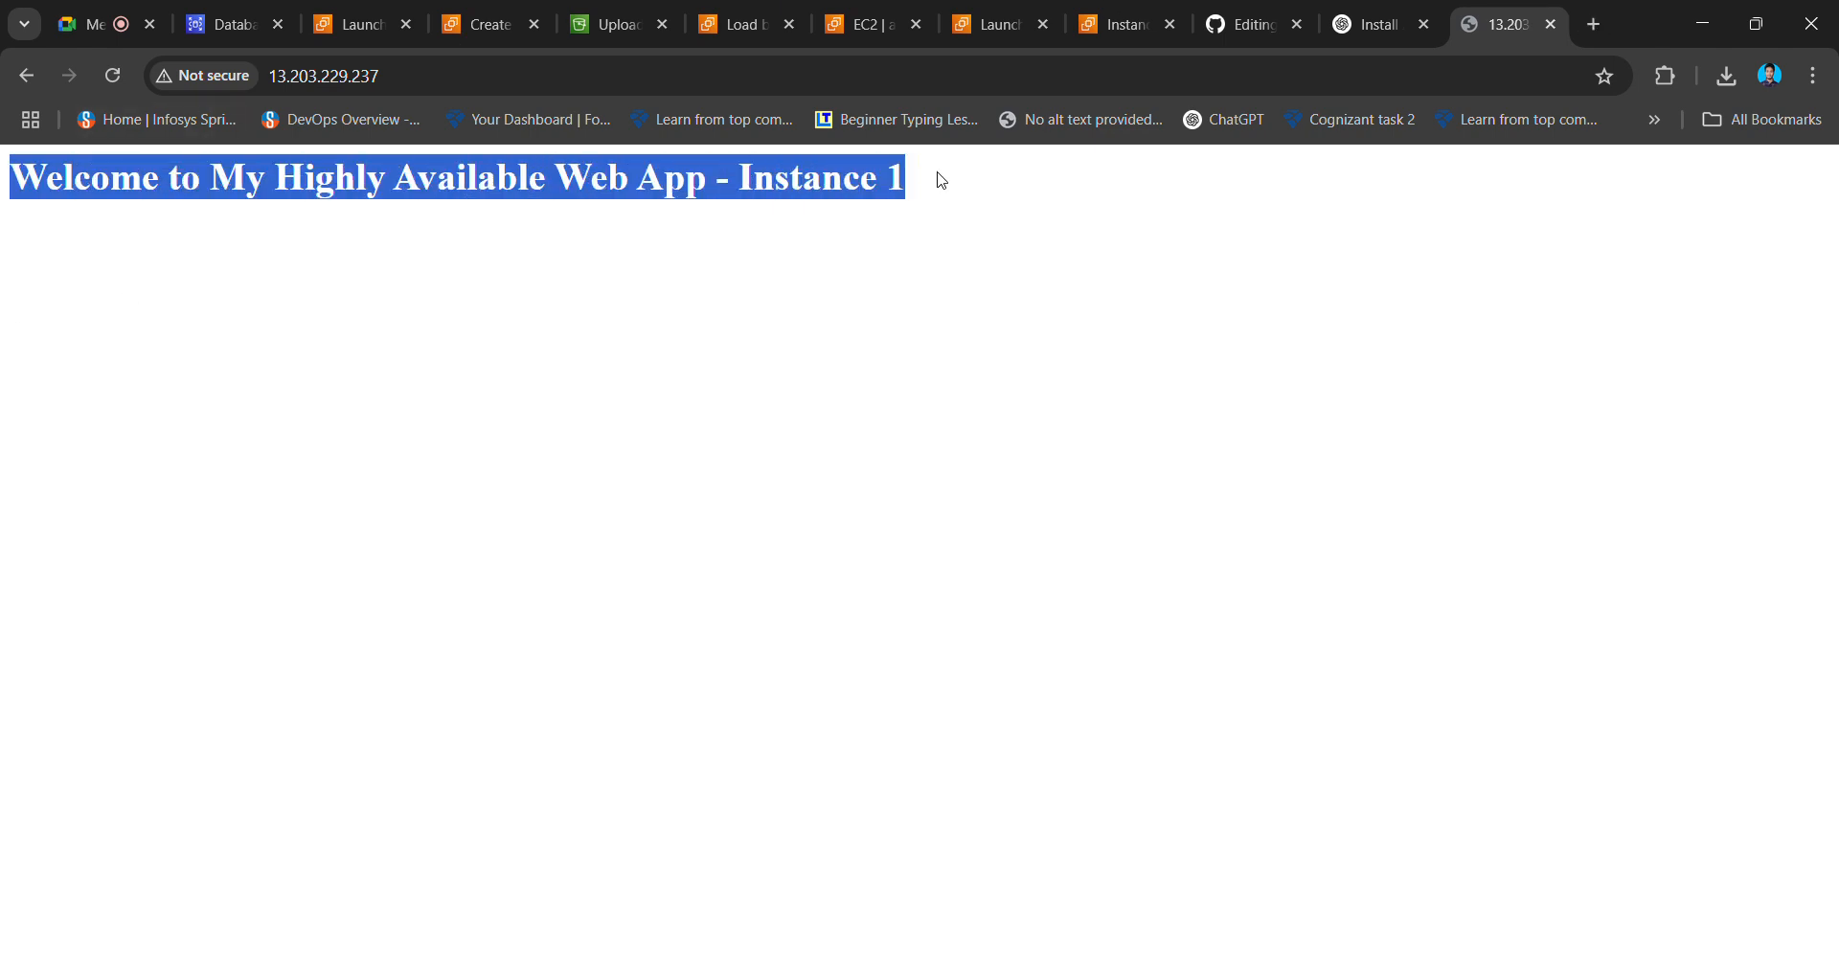
click(991, 182)
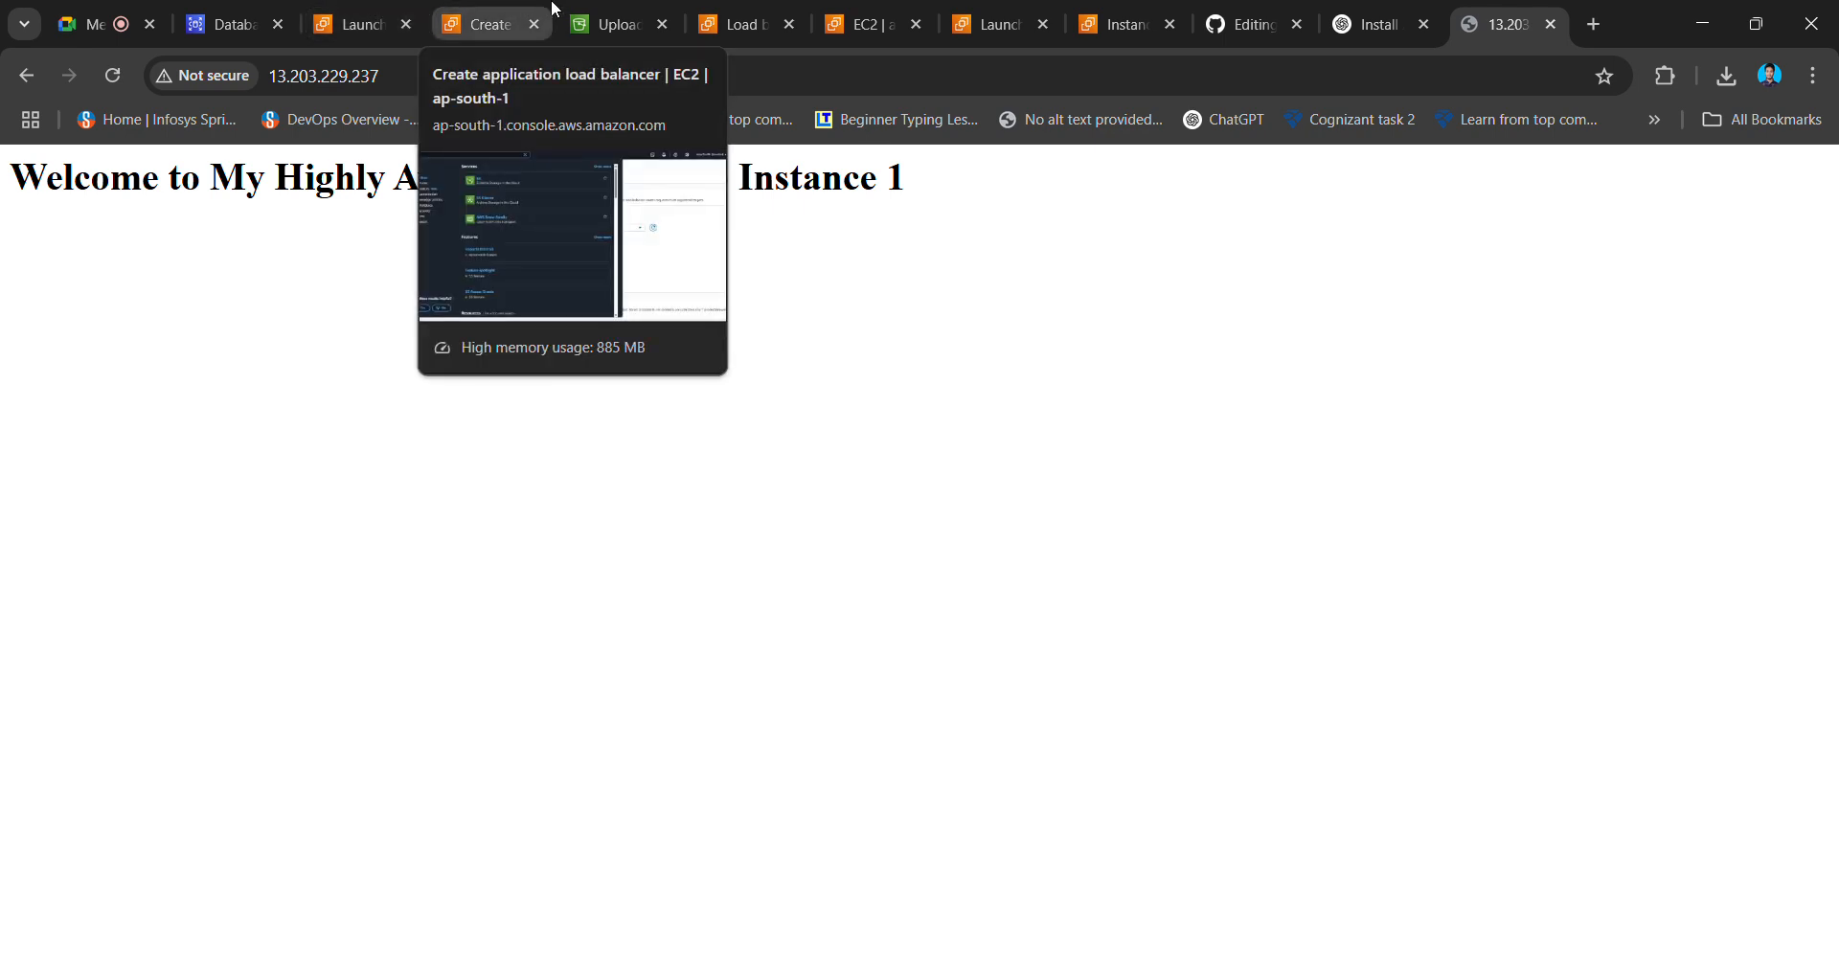
- List all instances with filters cleared and copy instance2's public IPv4 from its summary
click(606, 24)
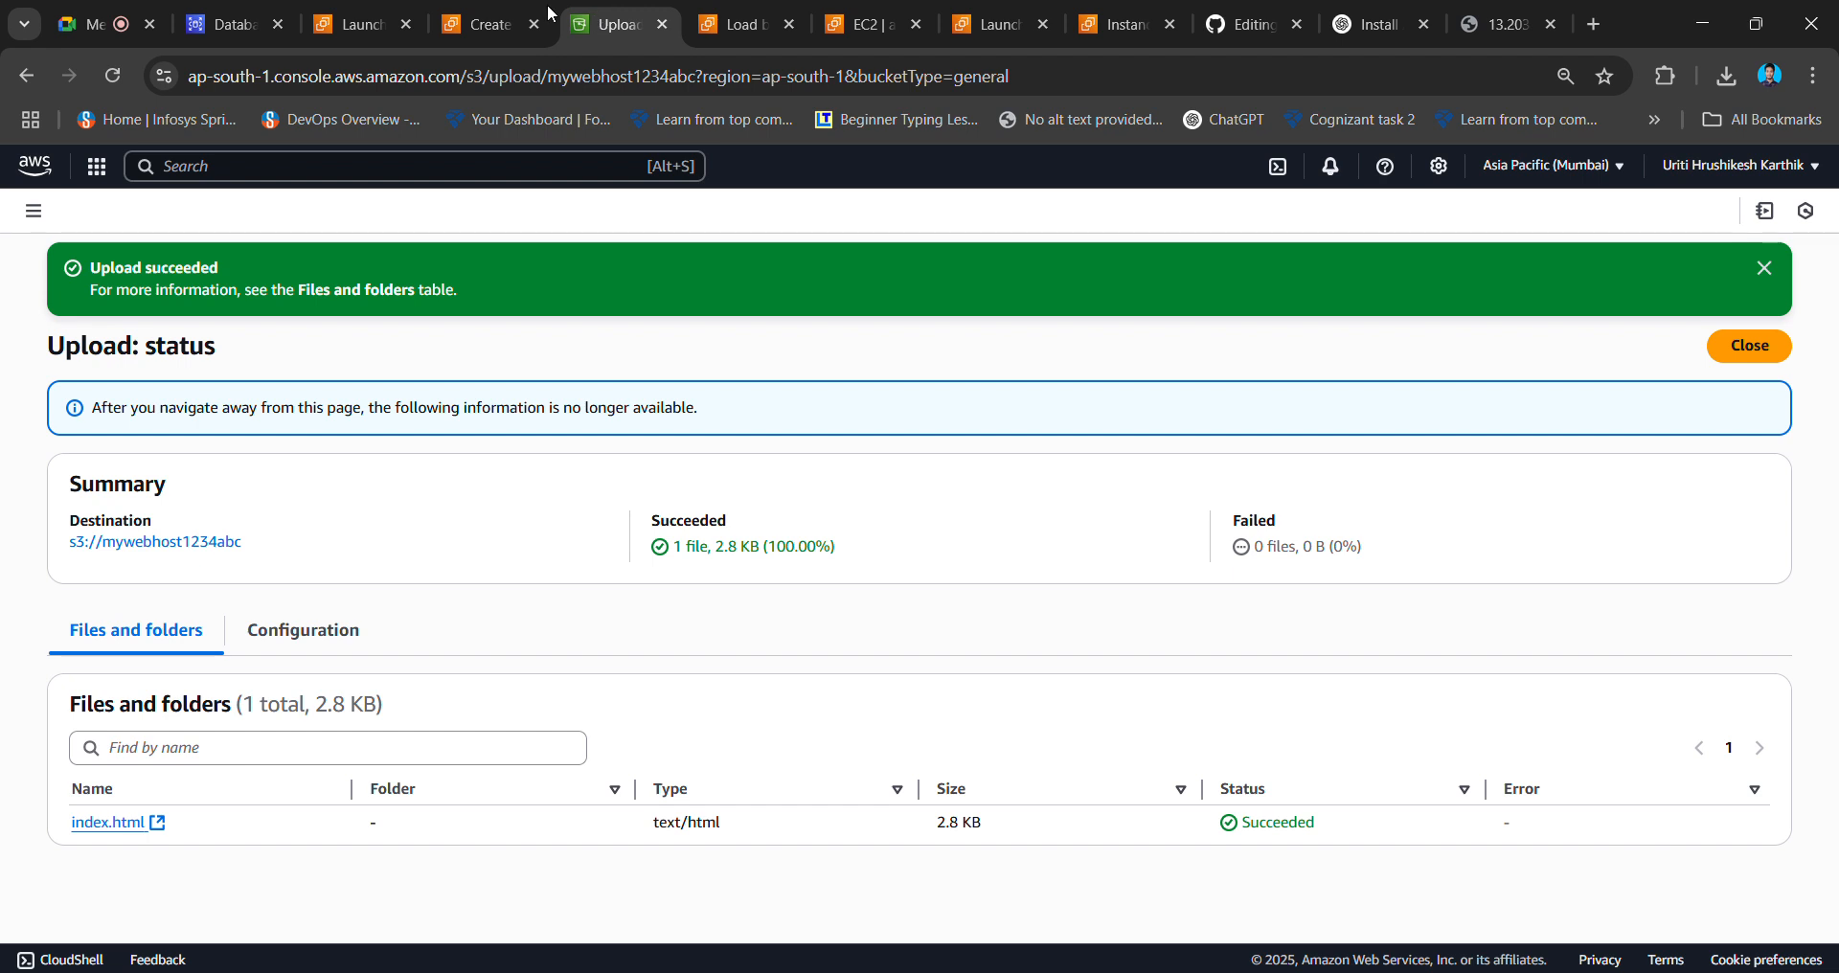
click(358, 14)
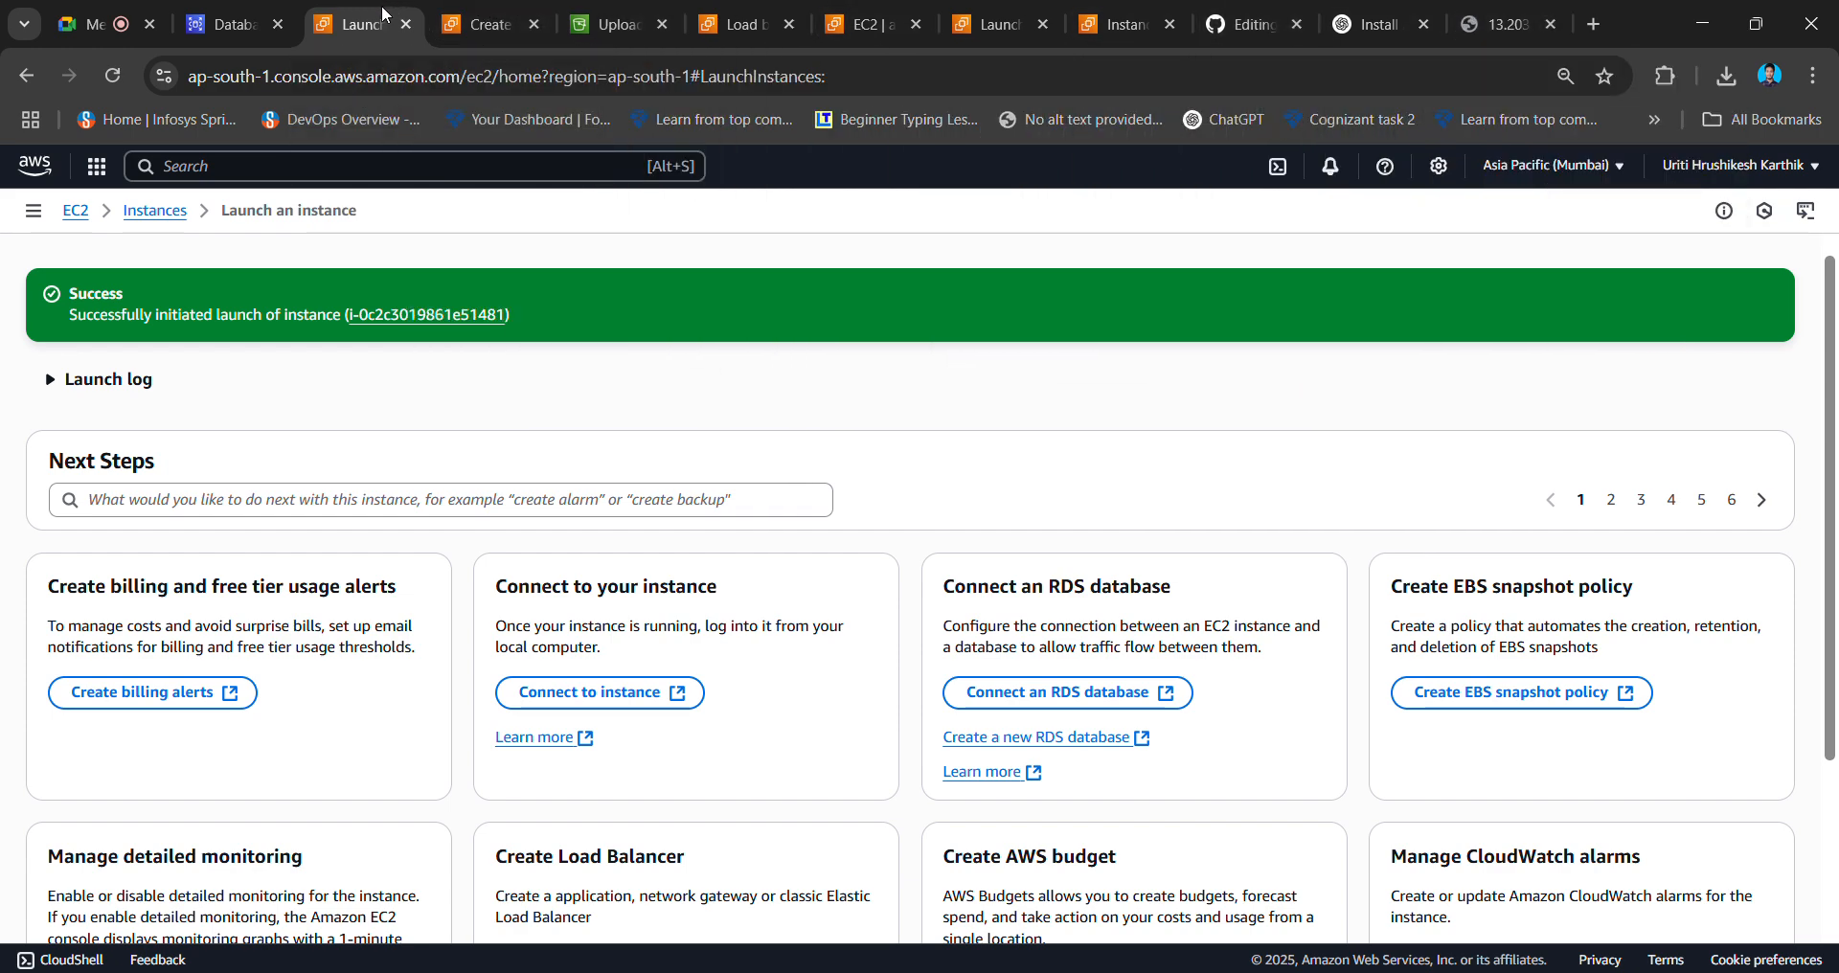
click(414, 318)
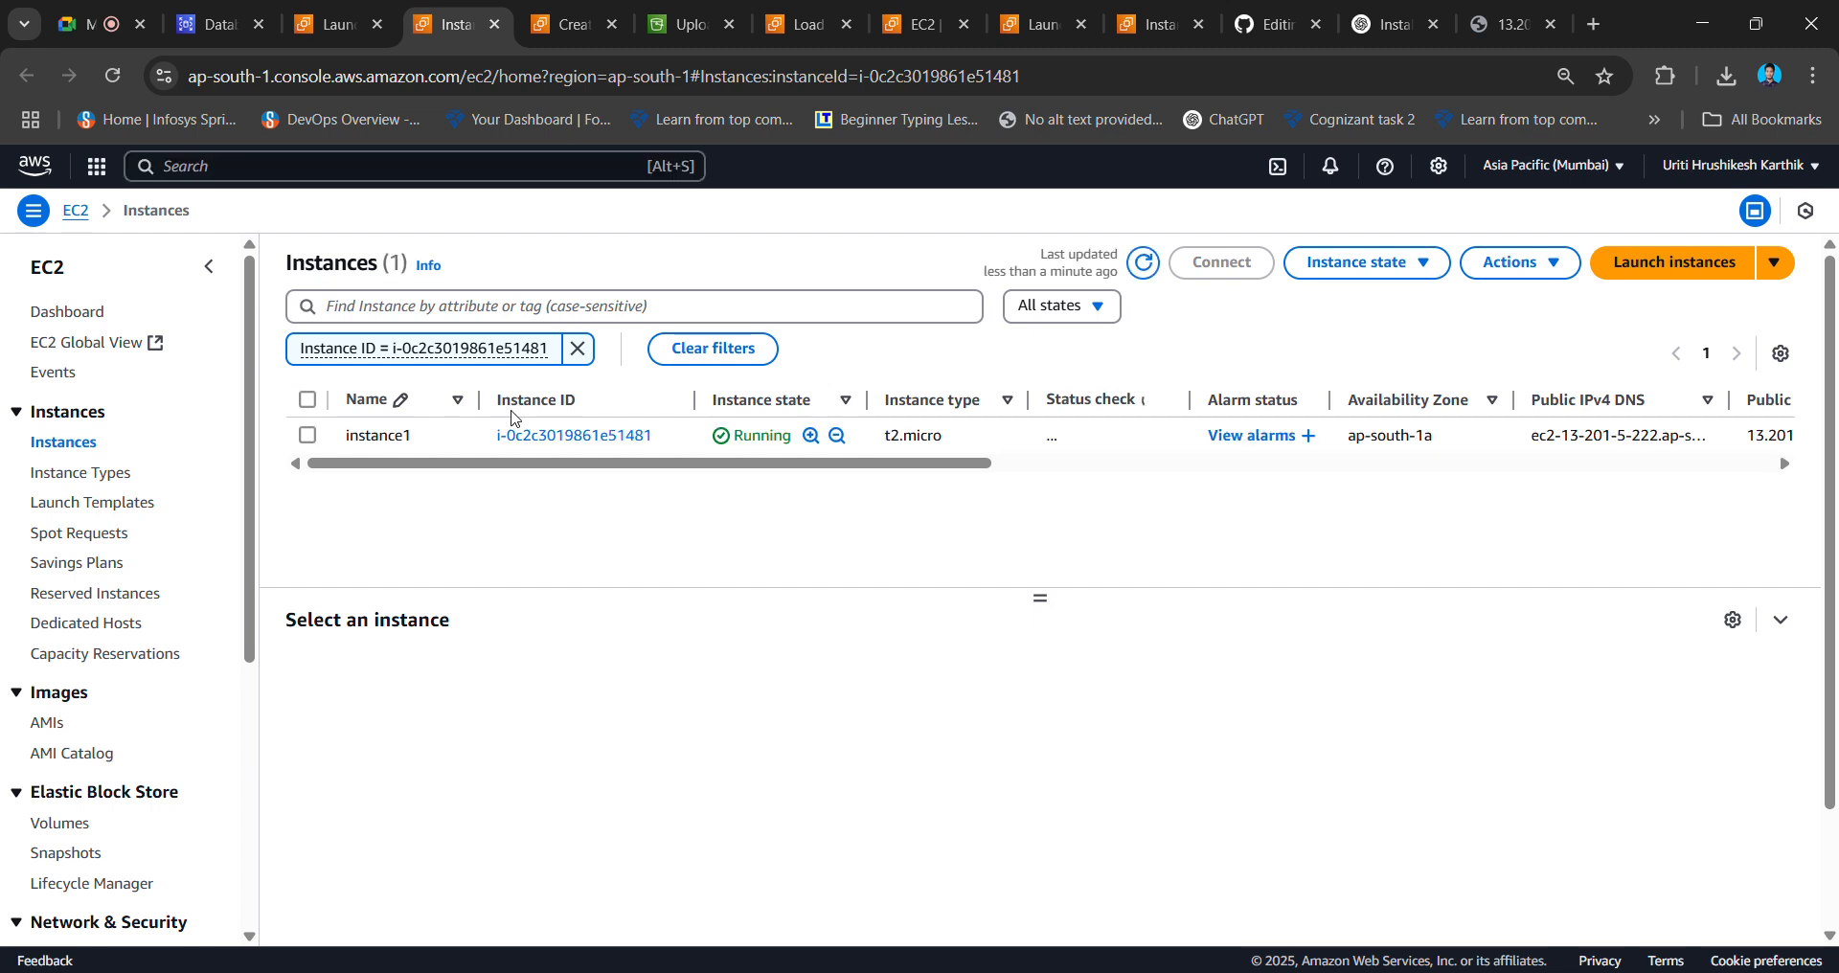
click(579, 352)
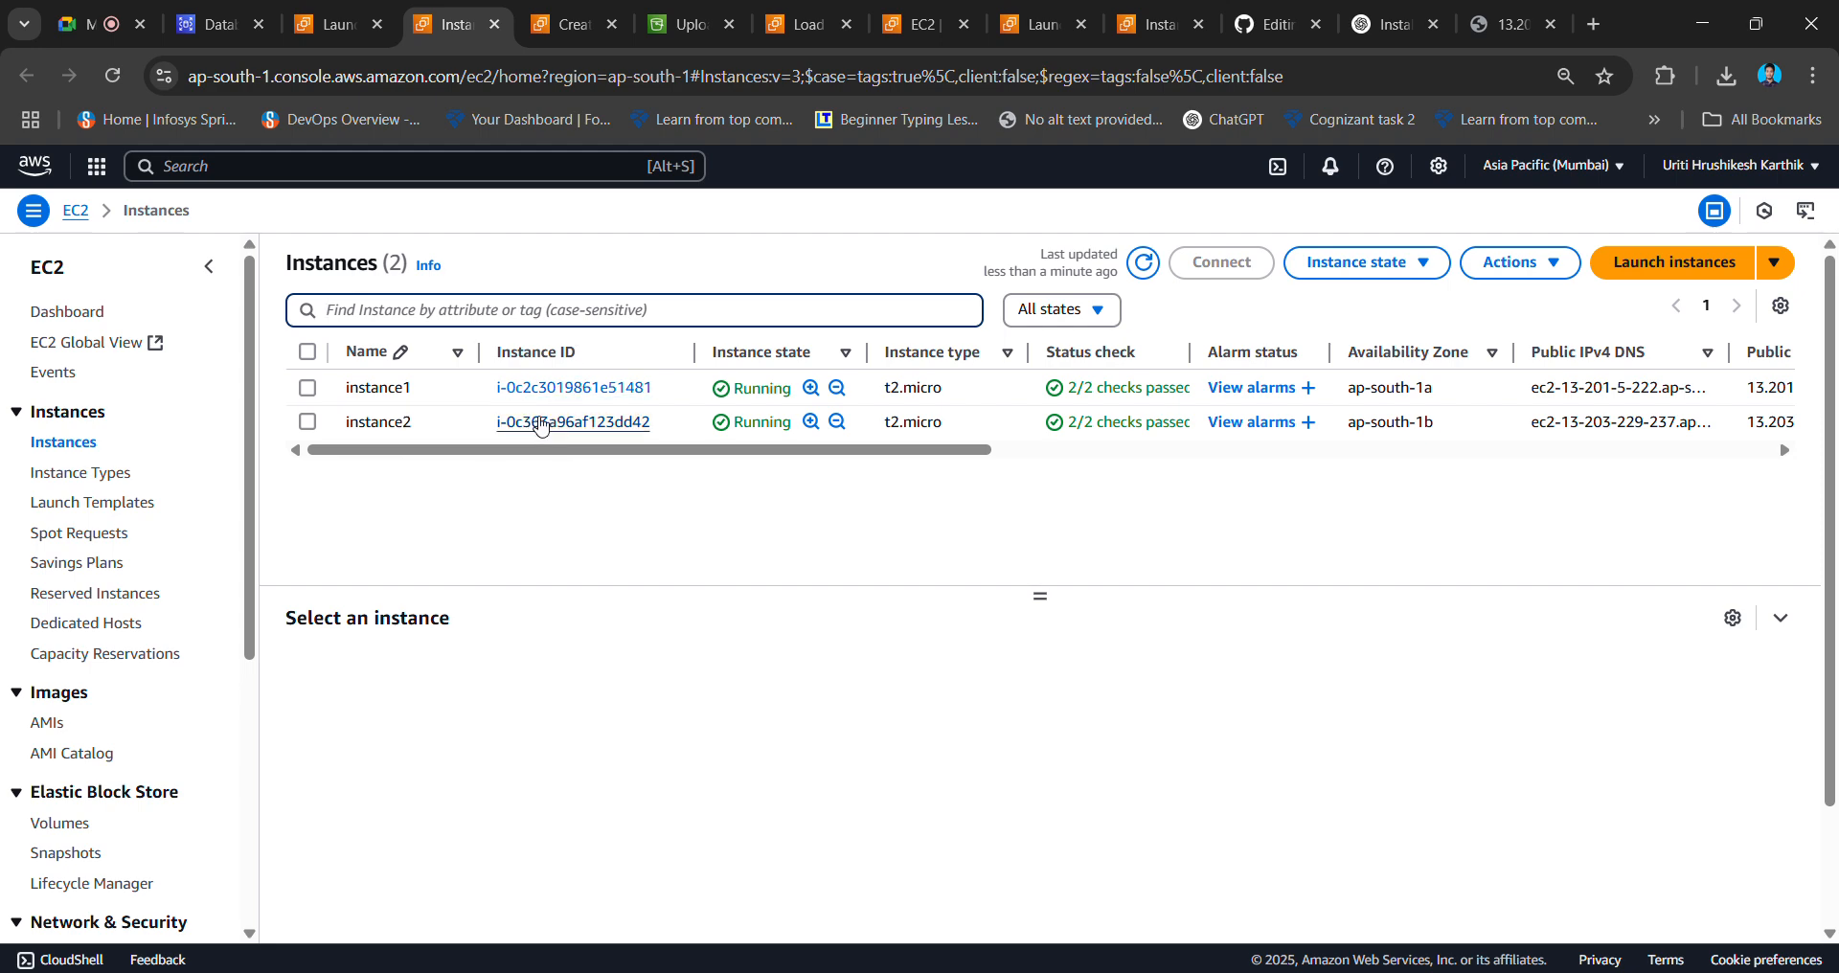
click(538, 423)
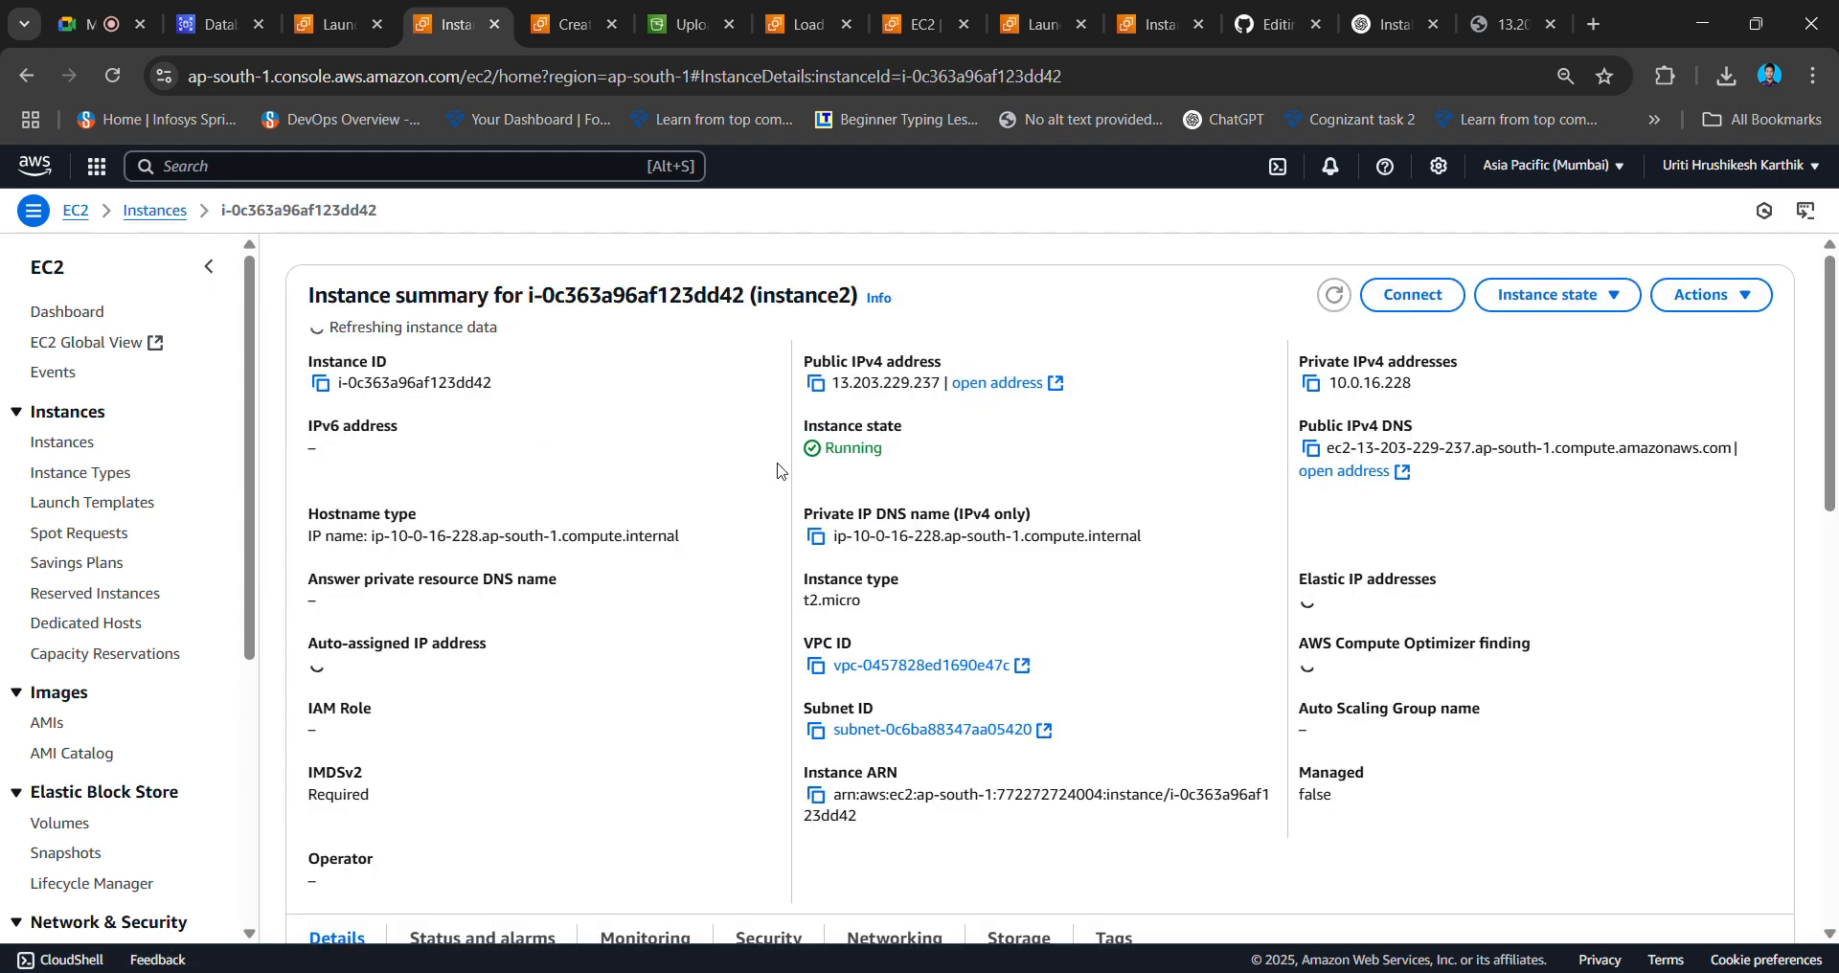
click(815, 384)
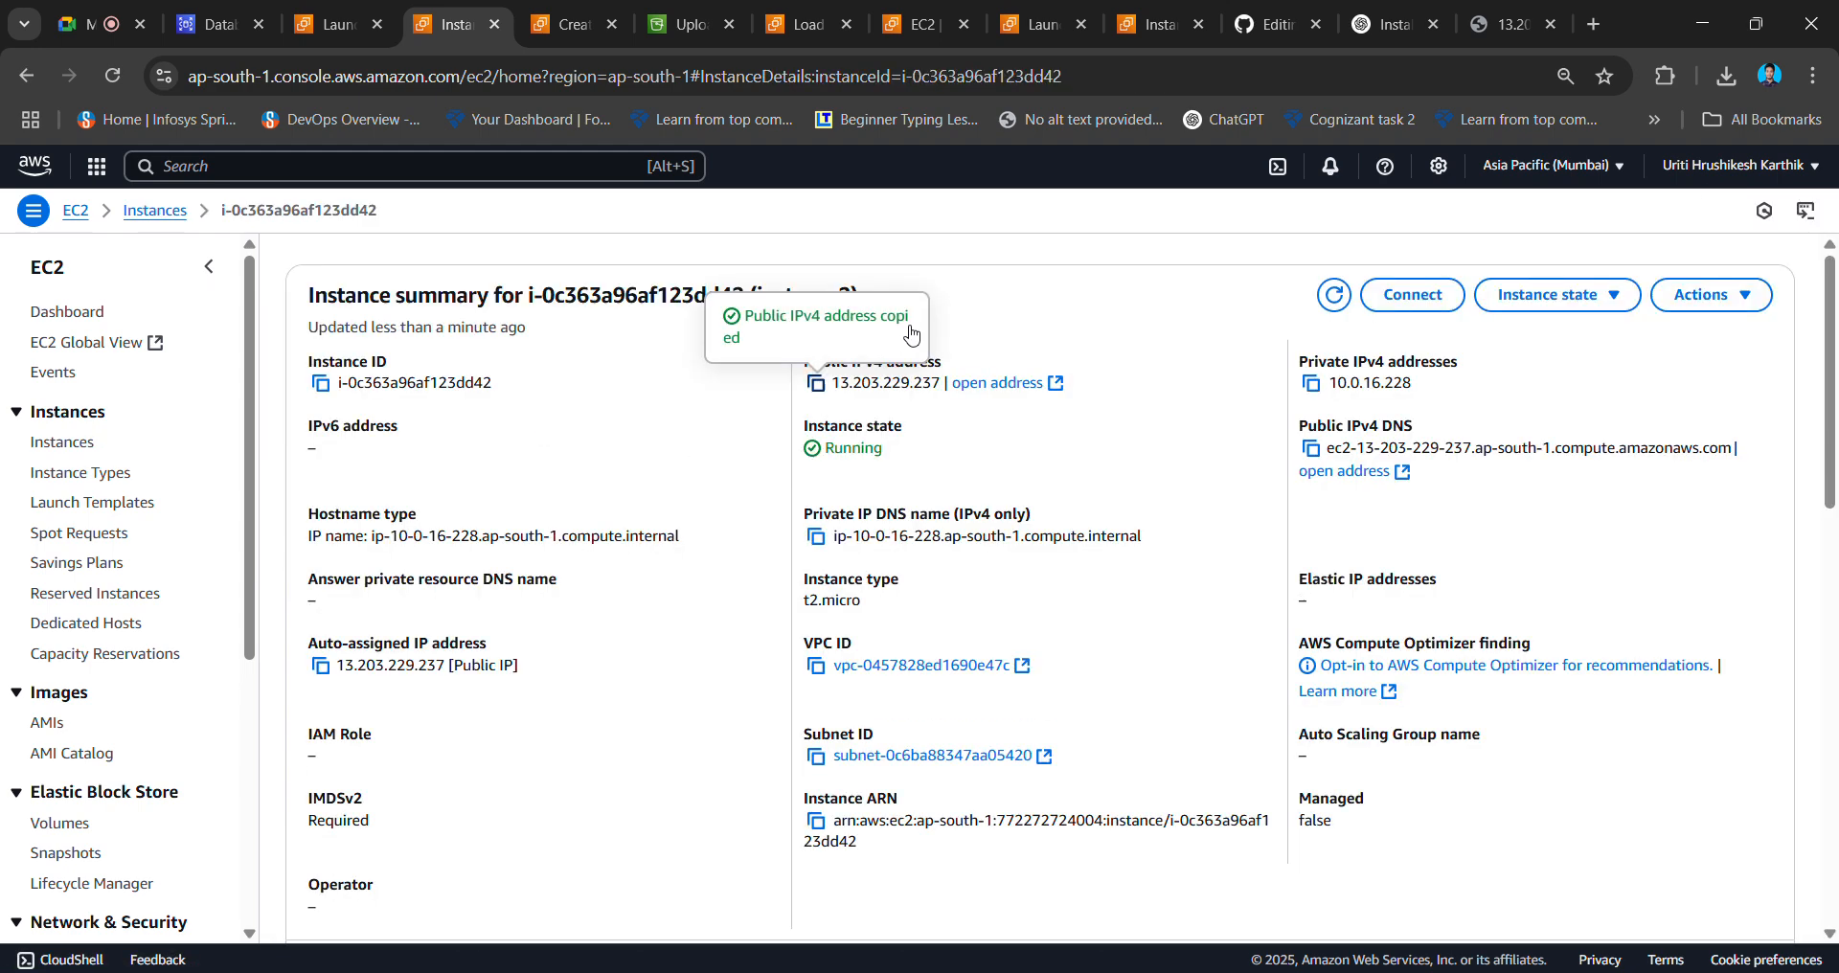
click(1595, 25)
- Load the pasted 13.203.229.237 address and compare it with the earlier tab for that IP
key(ctrl+v)
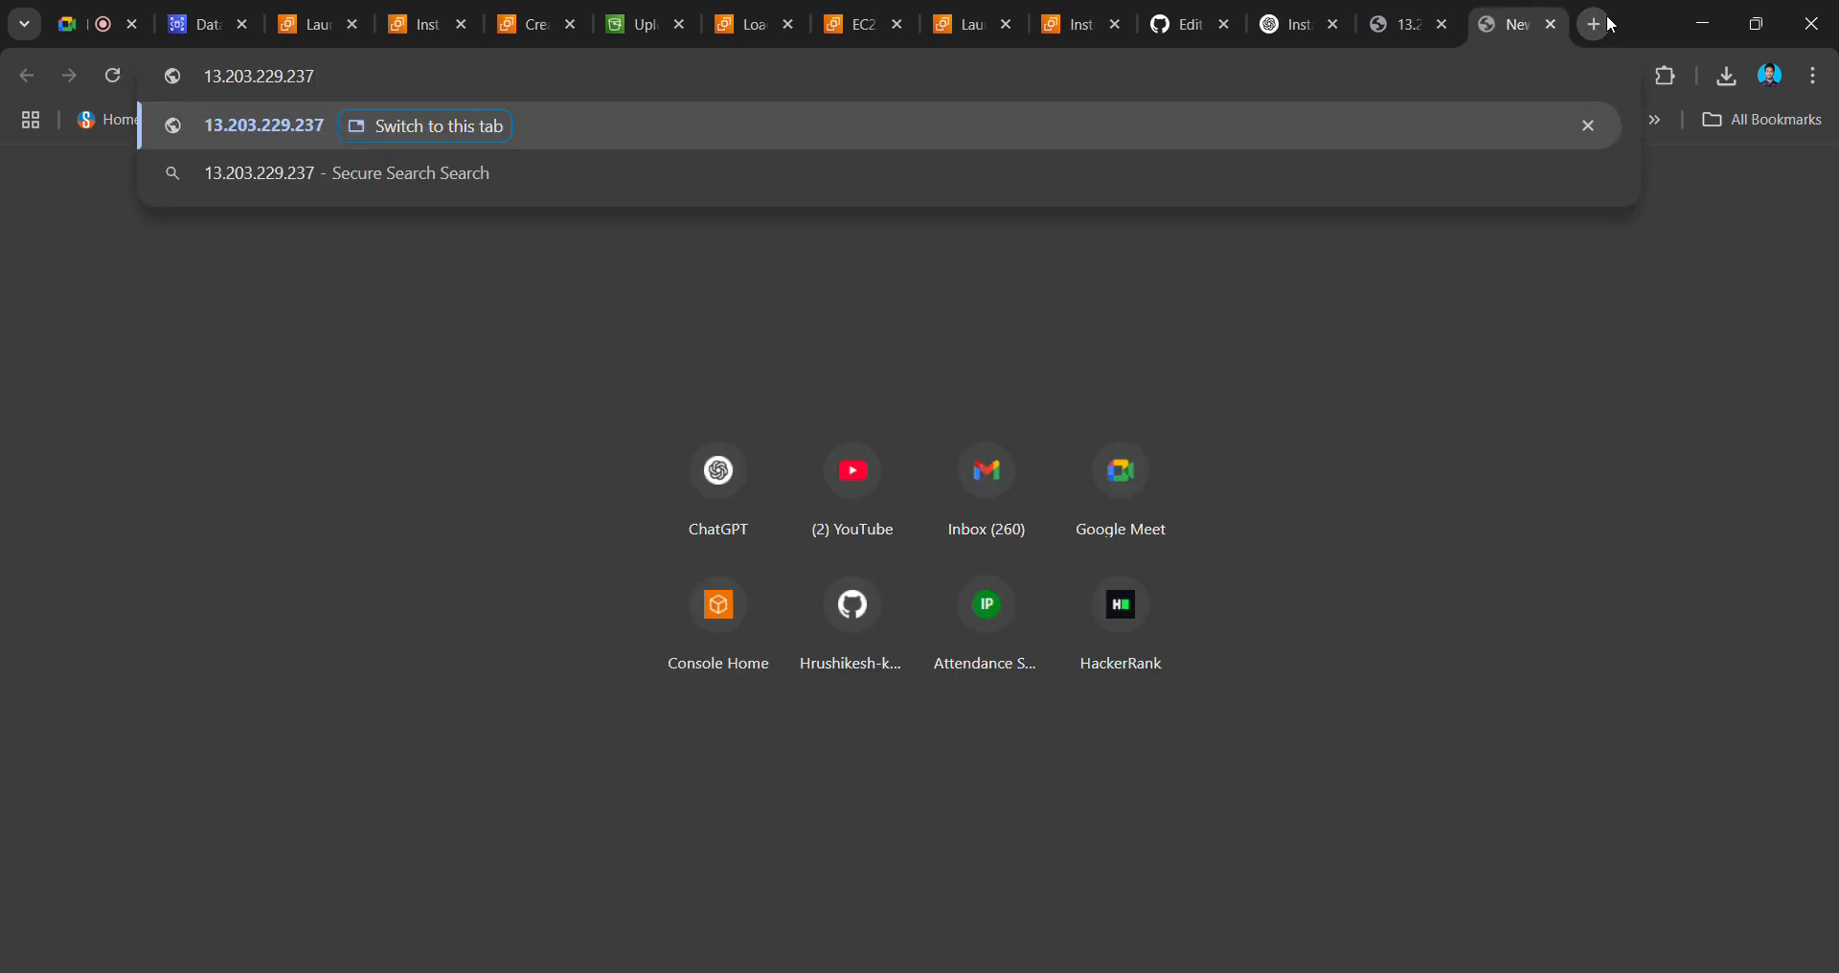
key(Return)
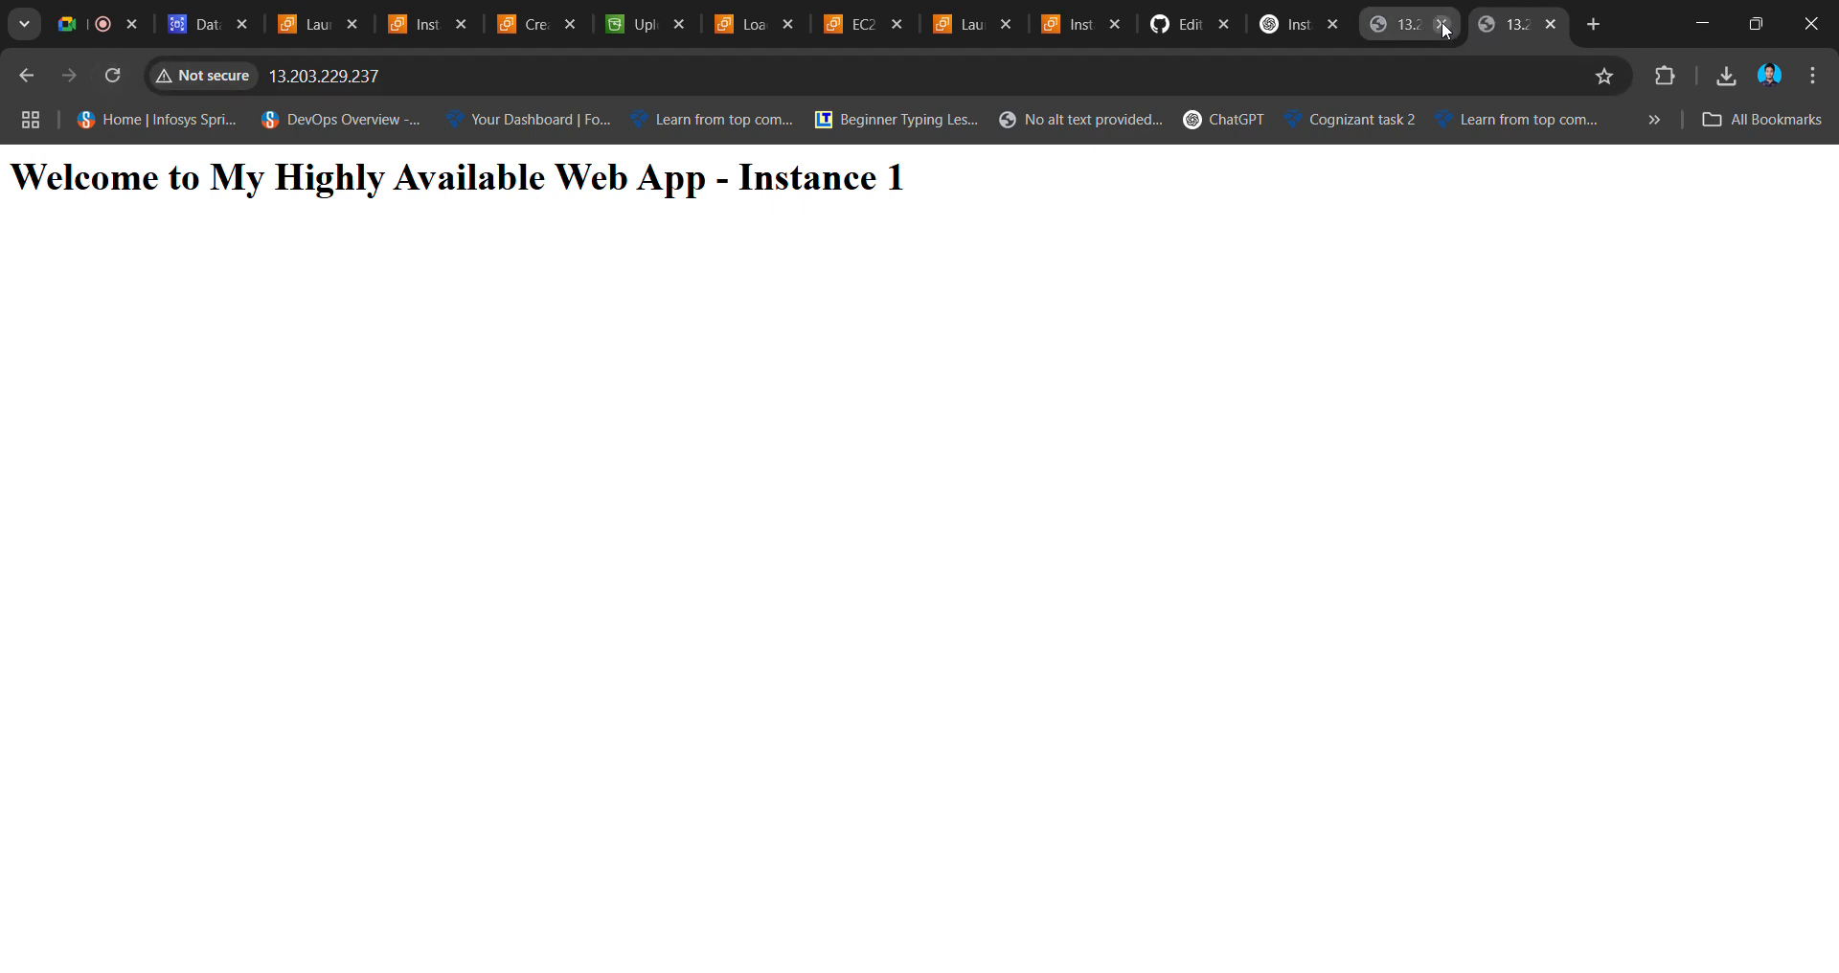
click(1388, 18)
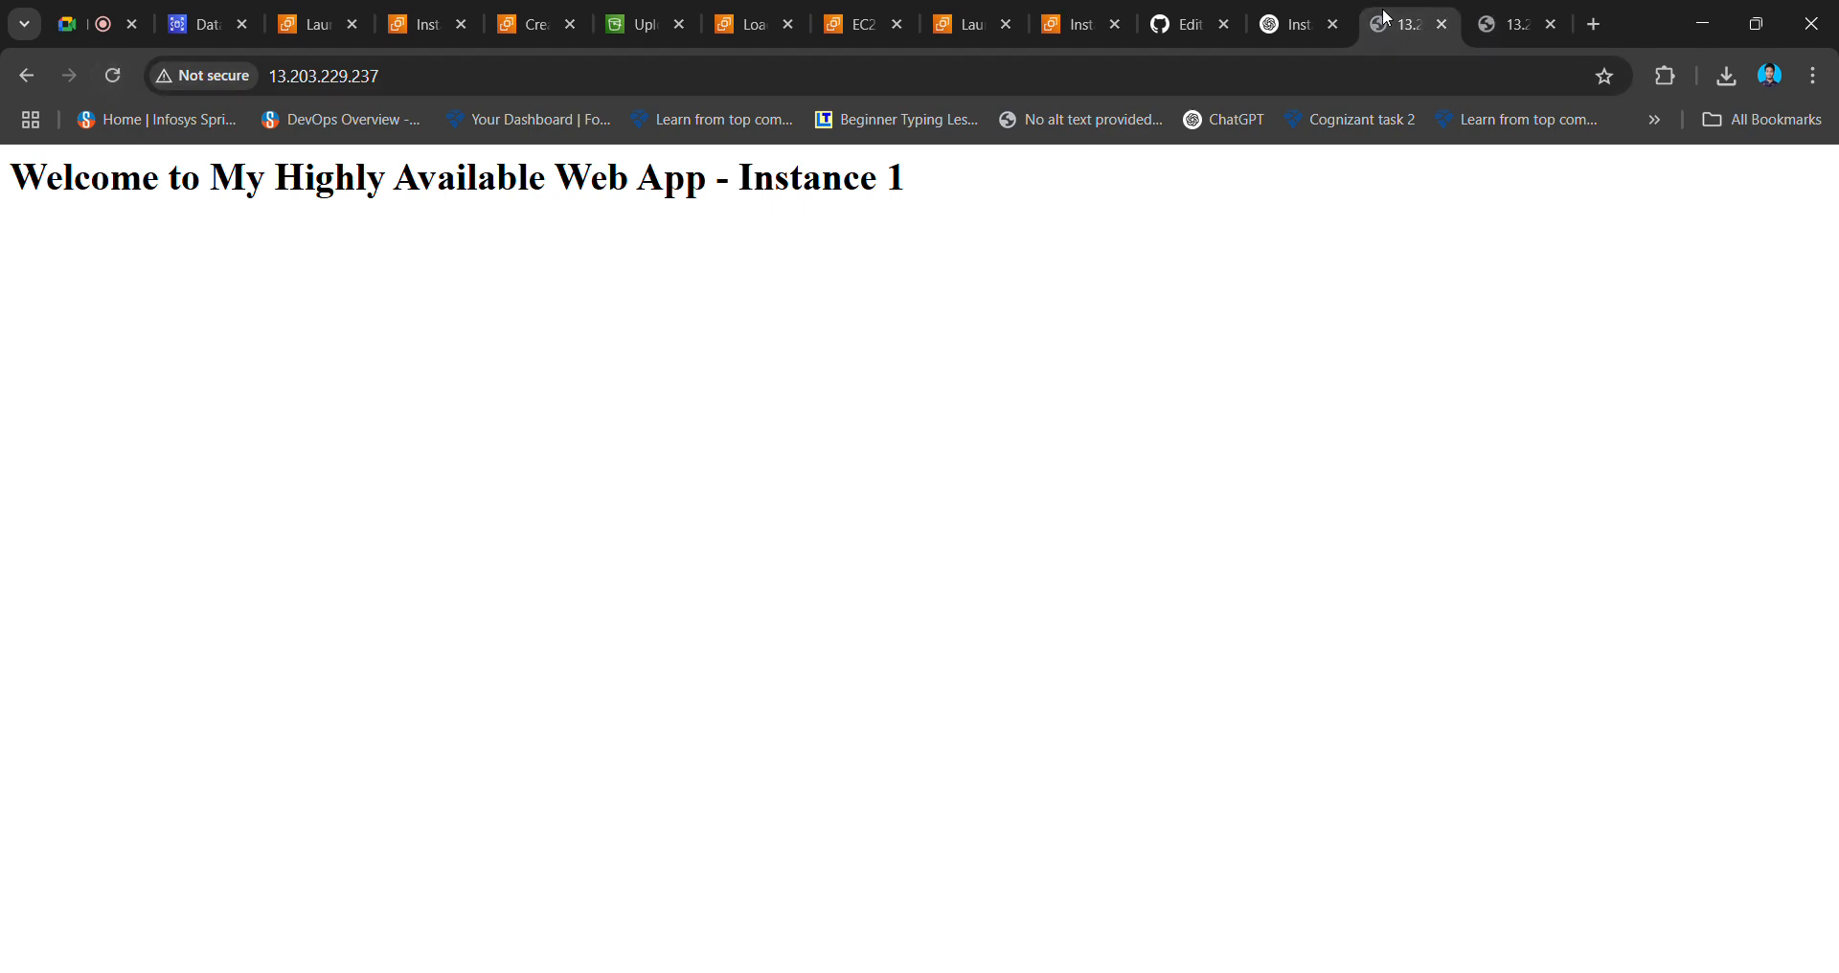
click(1486, 18)
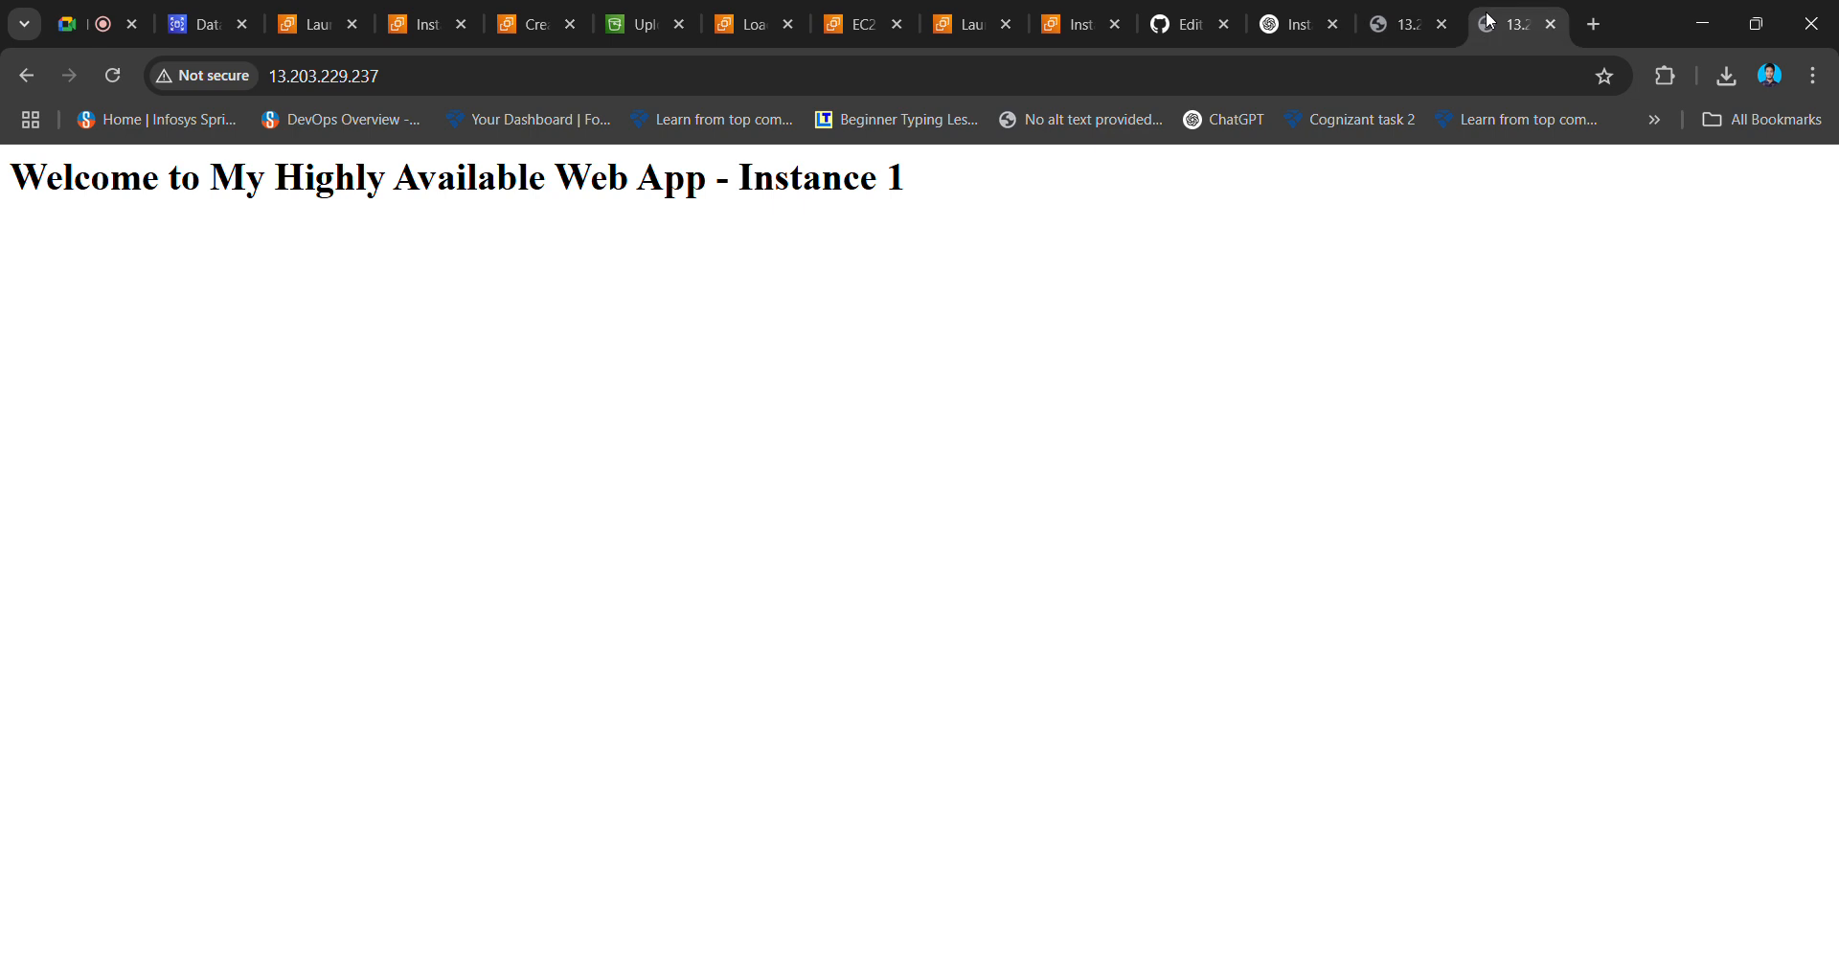
- Close the duplicate Instance 1 tab and go back to the Launch instances page
click(1399, 25)
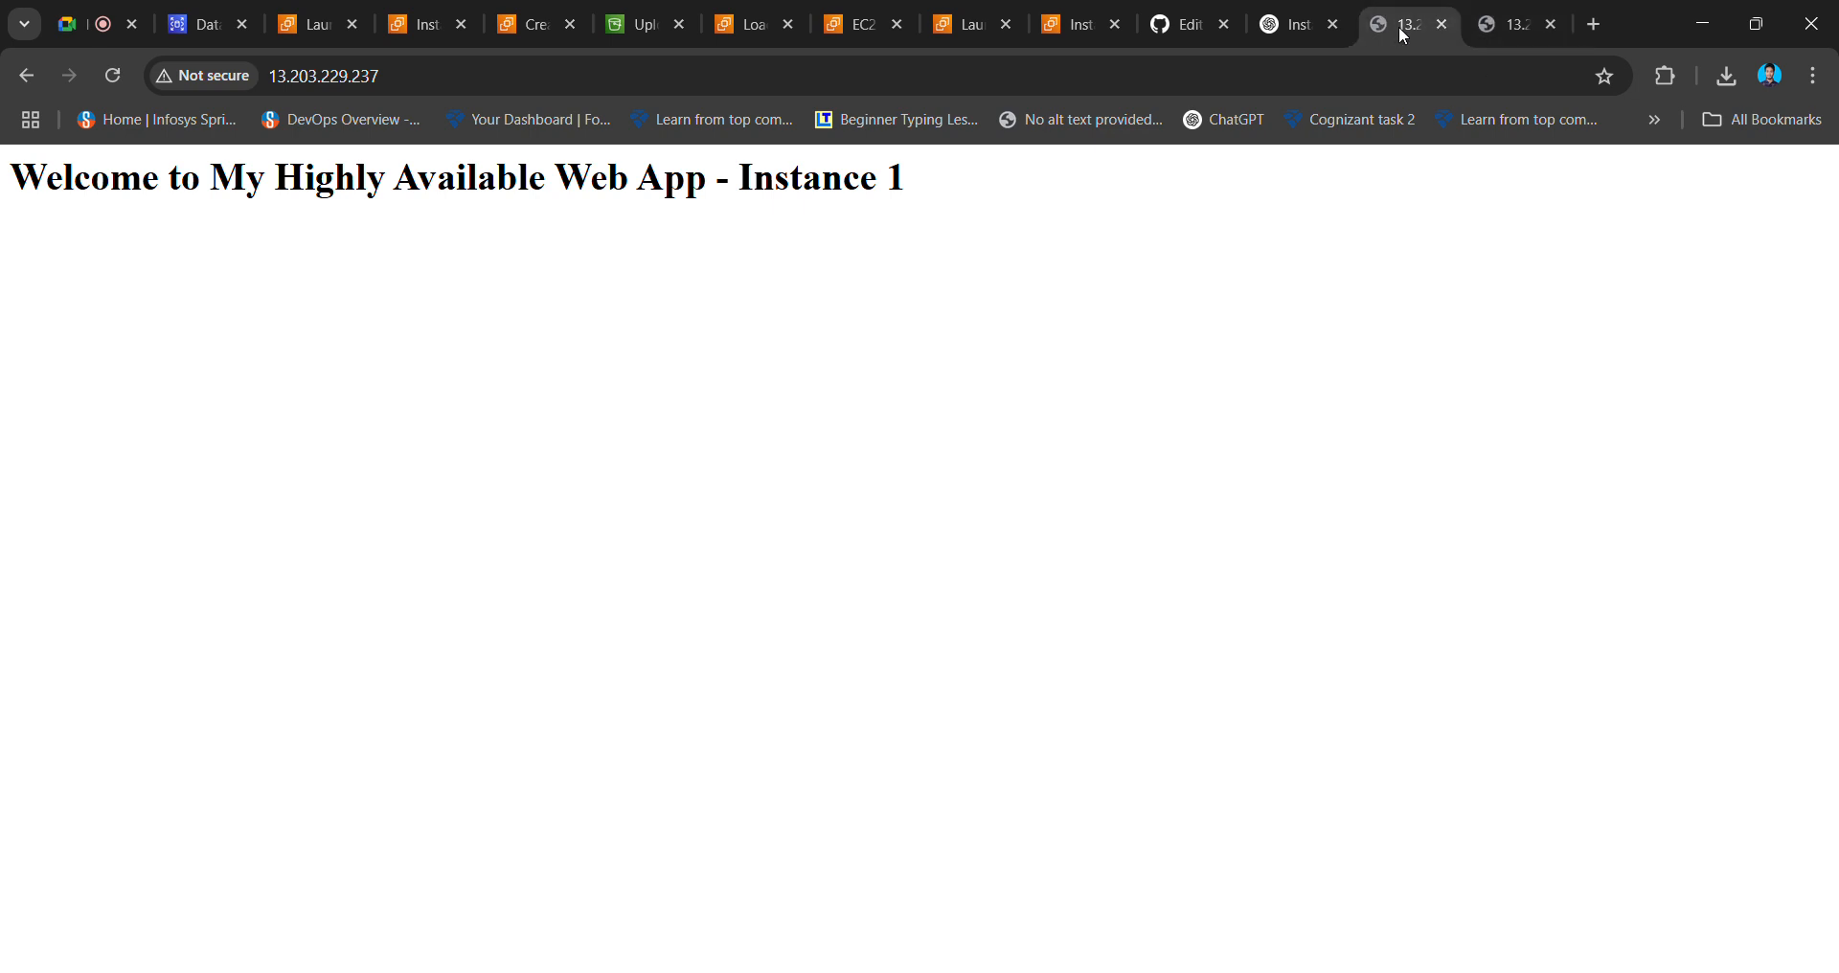
click(1499, 32)
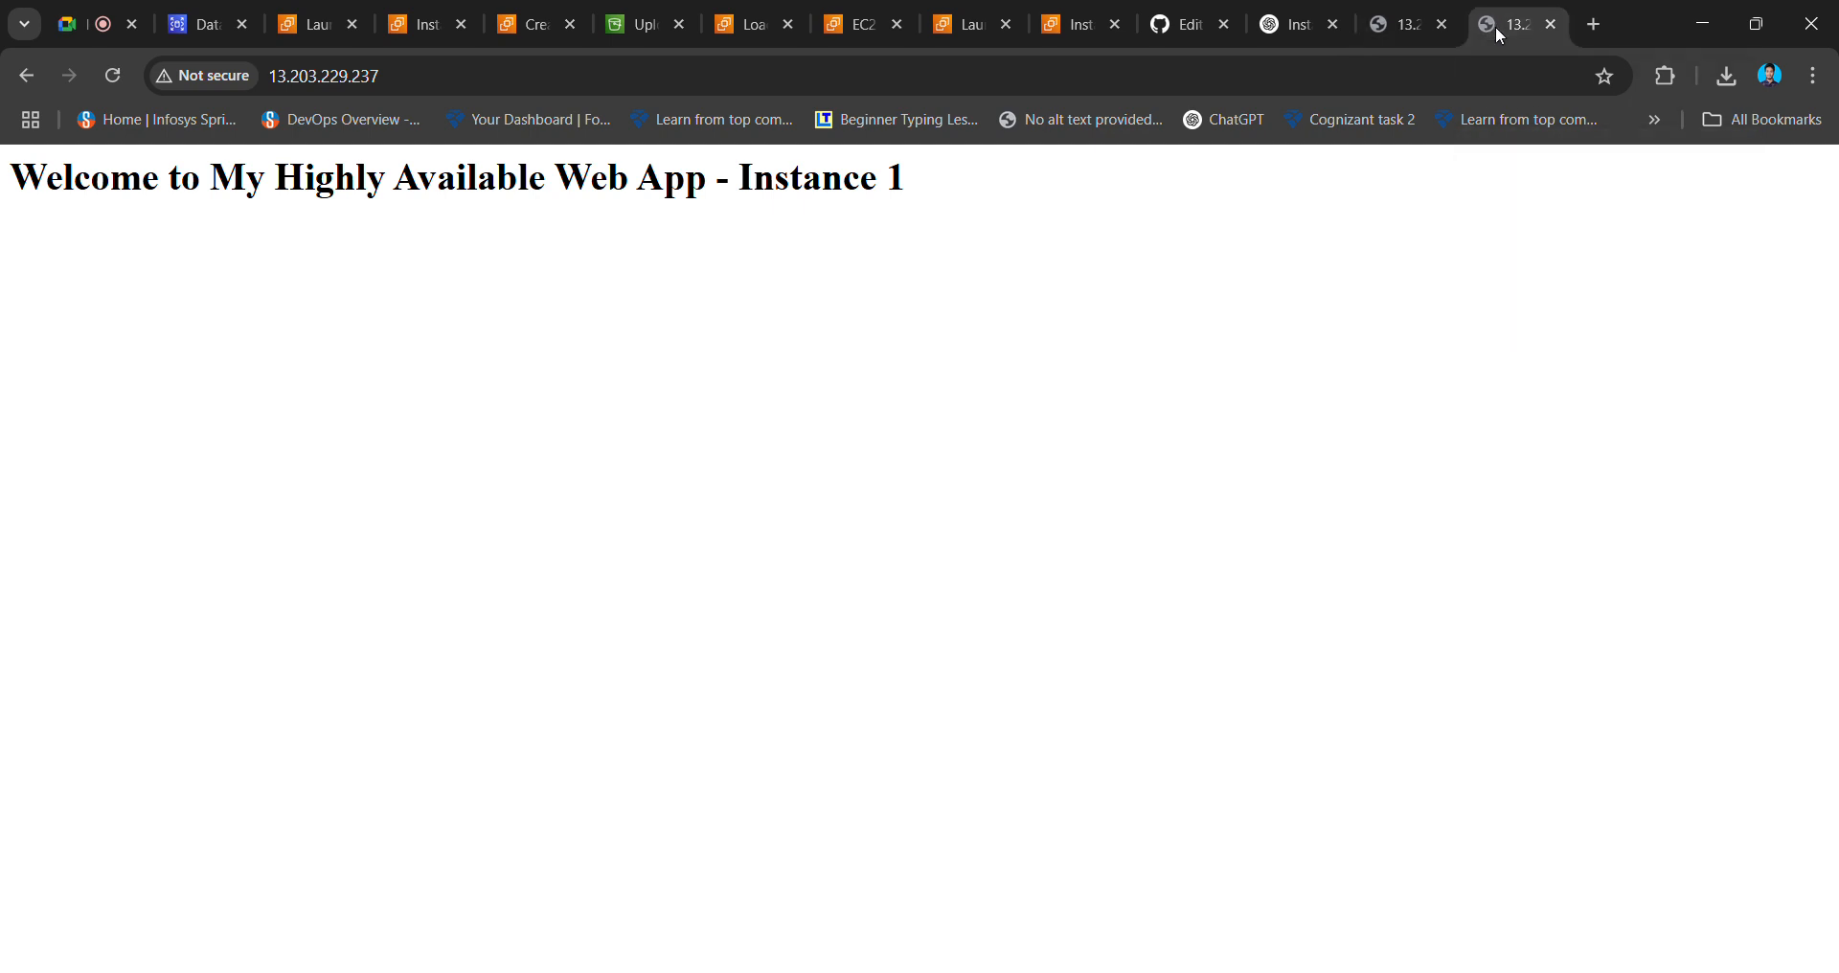
click(1551, 29)
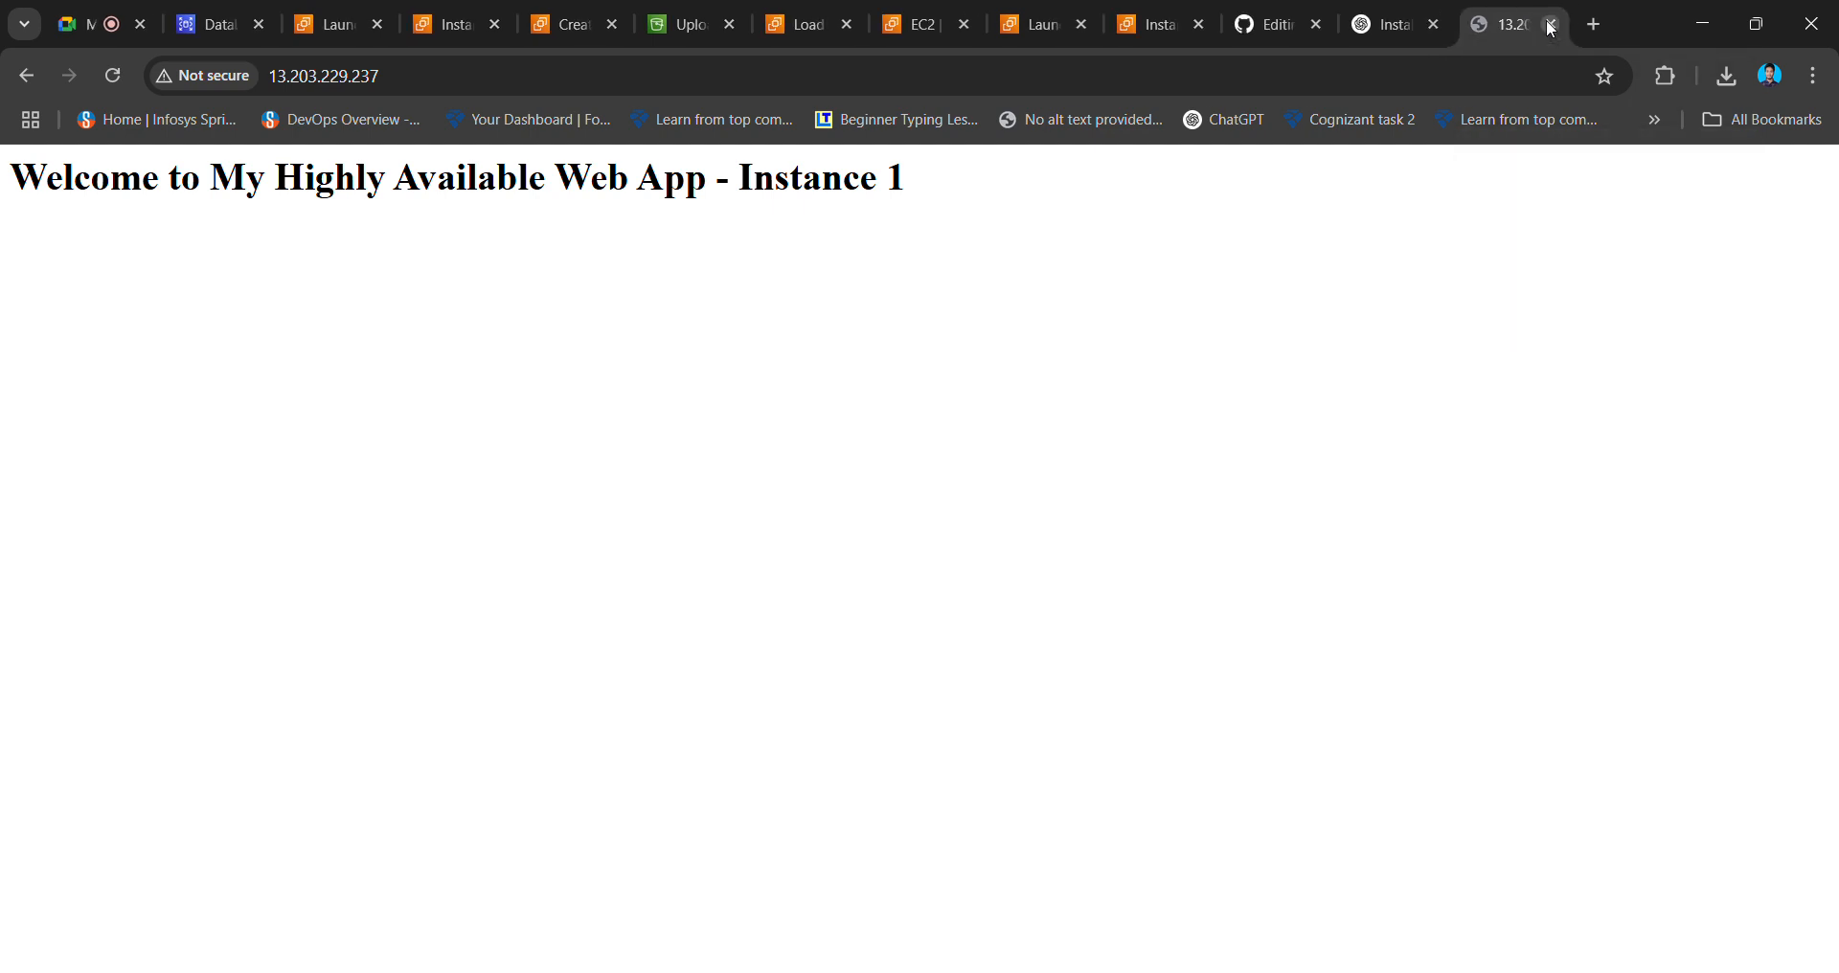
click(321, 28)
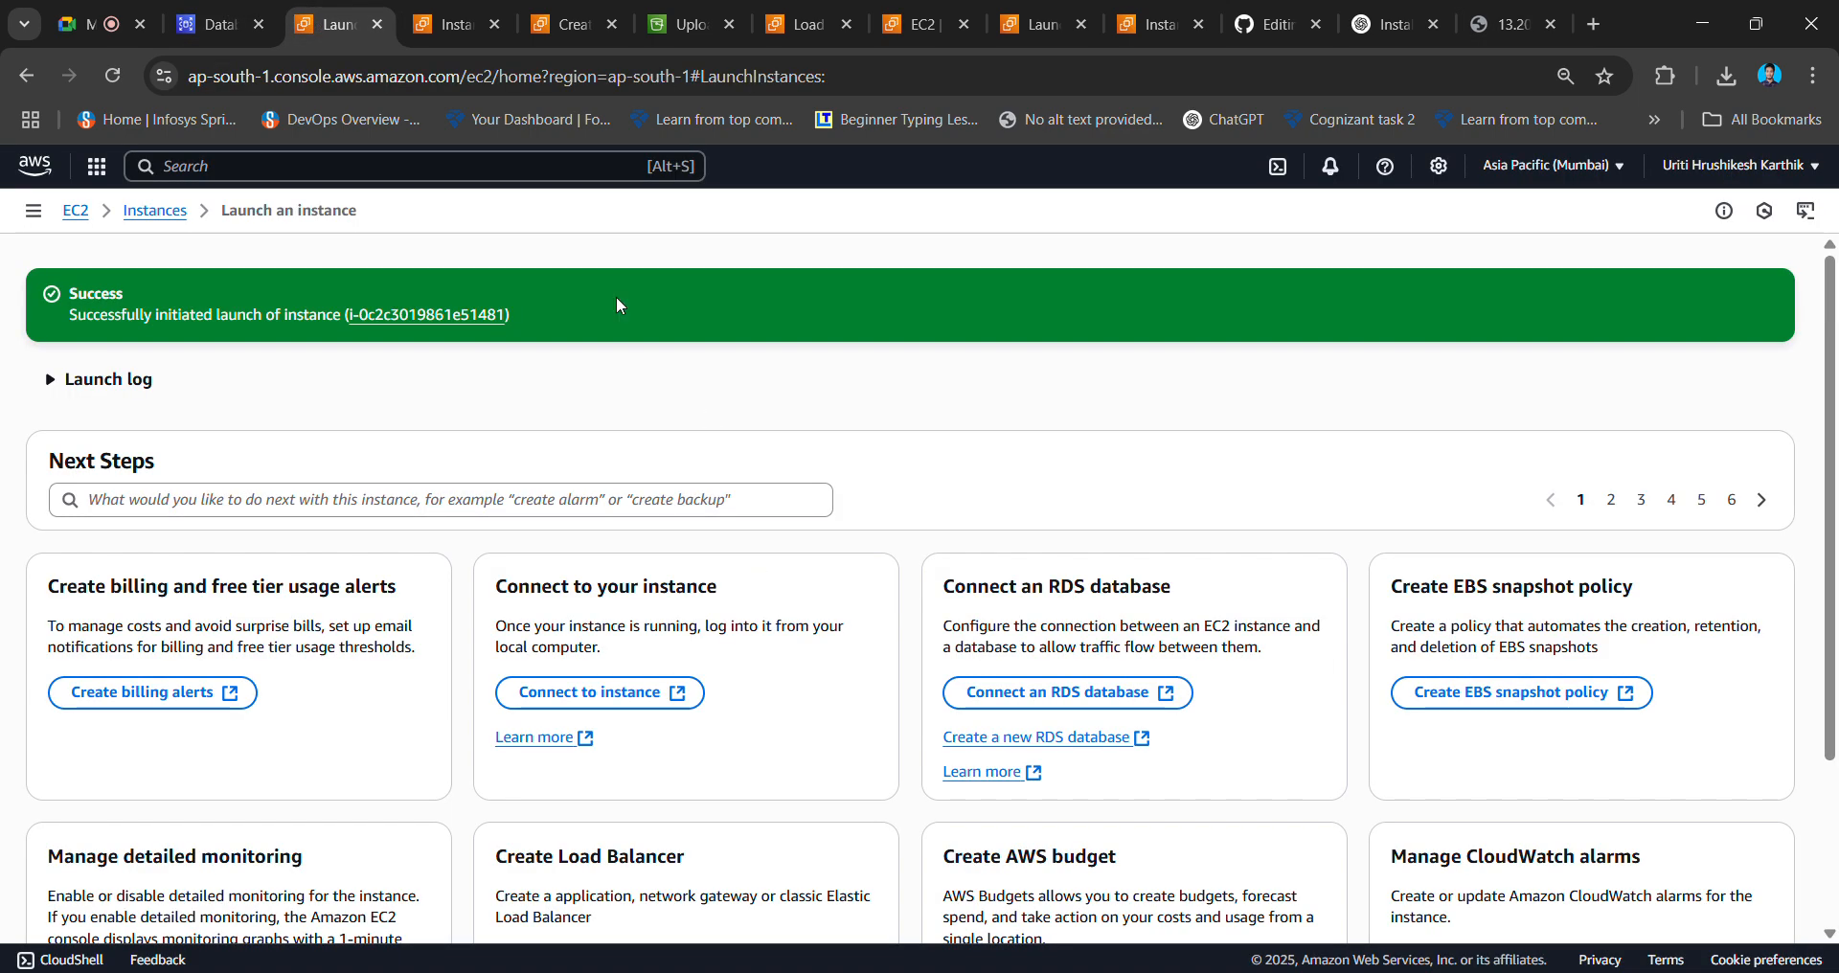
- Copy instance1's public IPv4 address, 13.201.5.222, from its instance summary
click(443, 29)
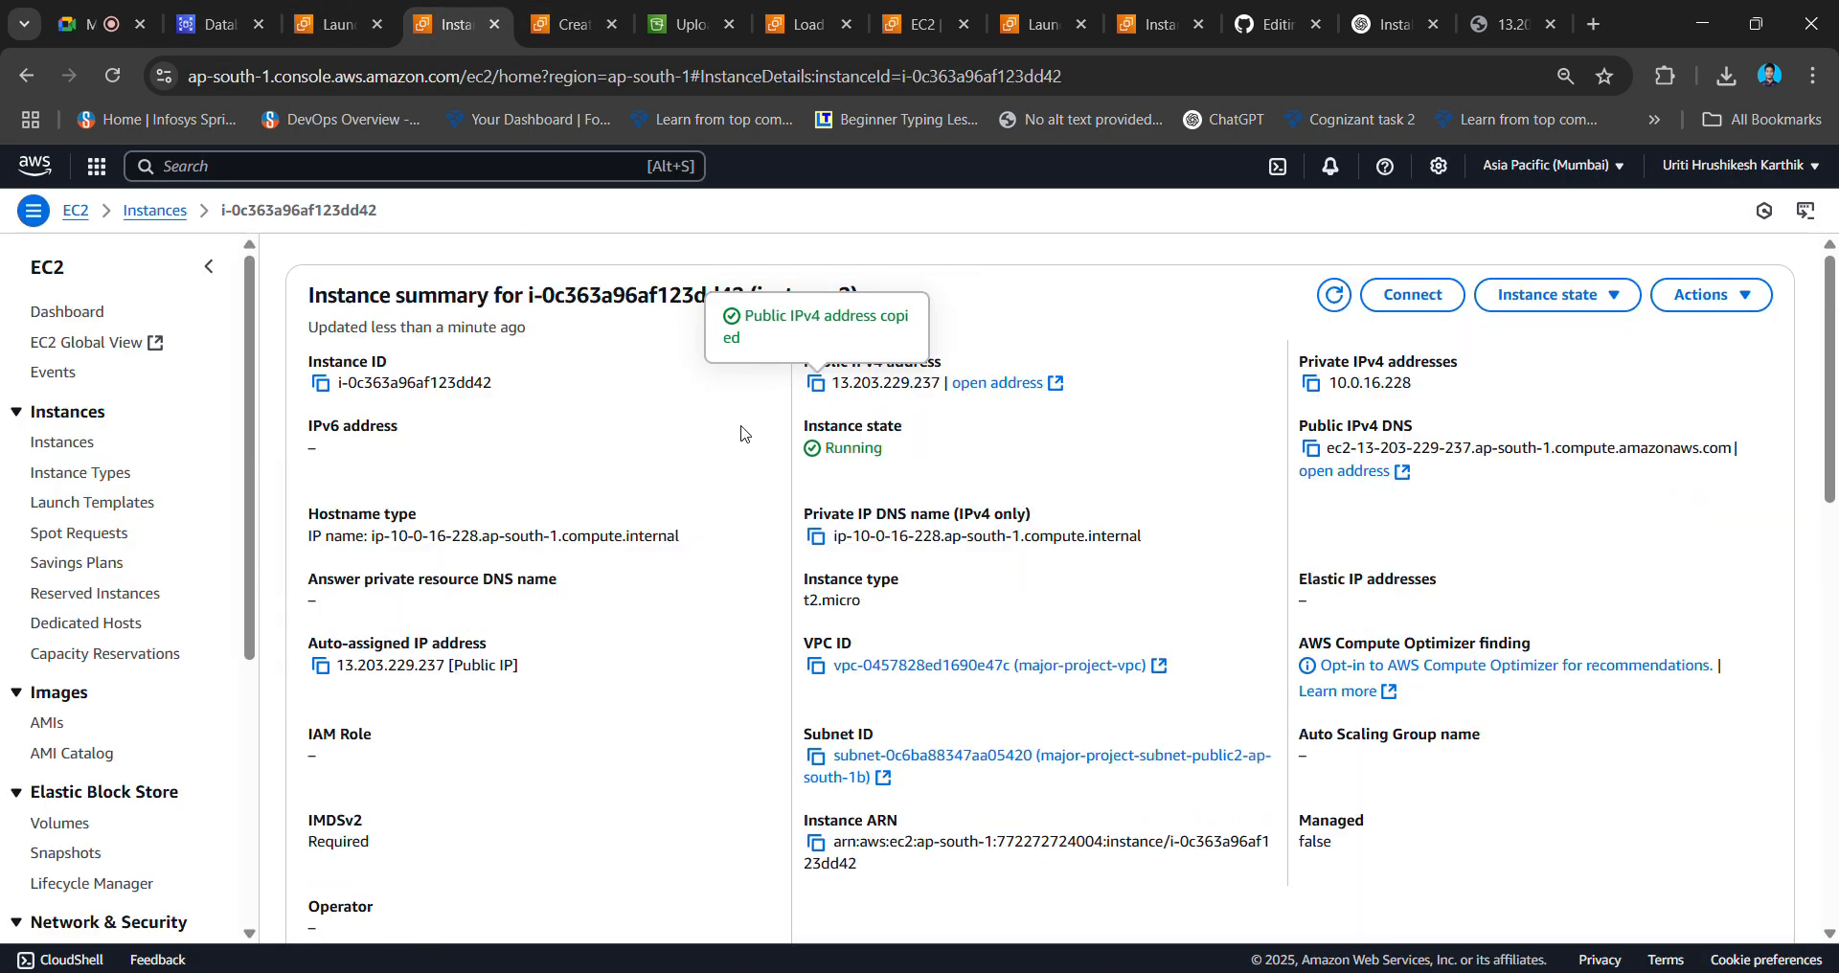
click(35, 74)
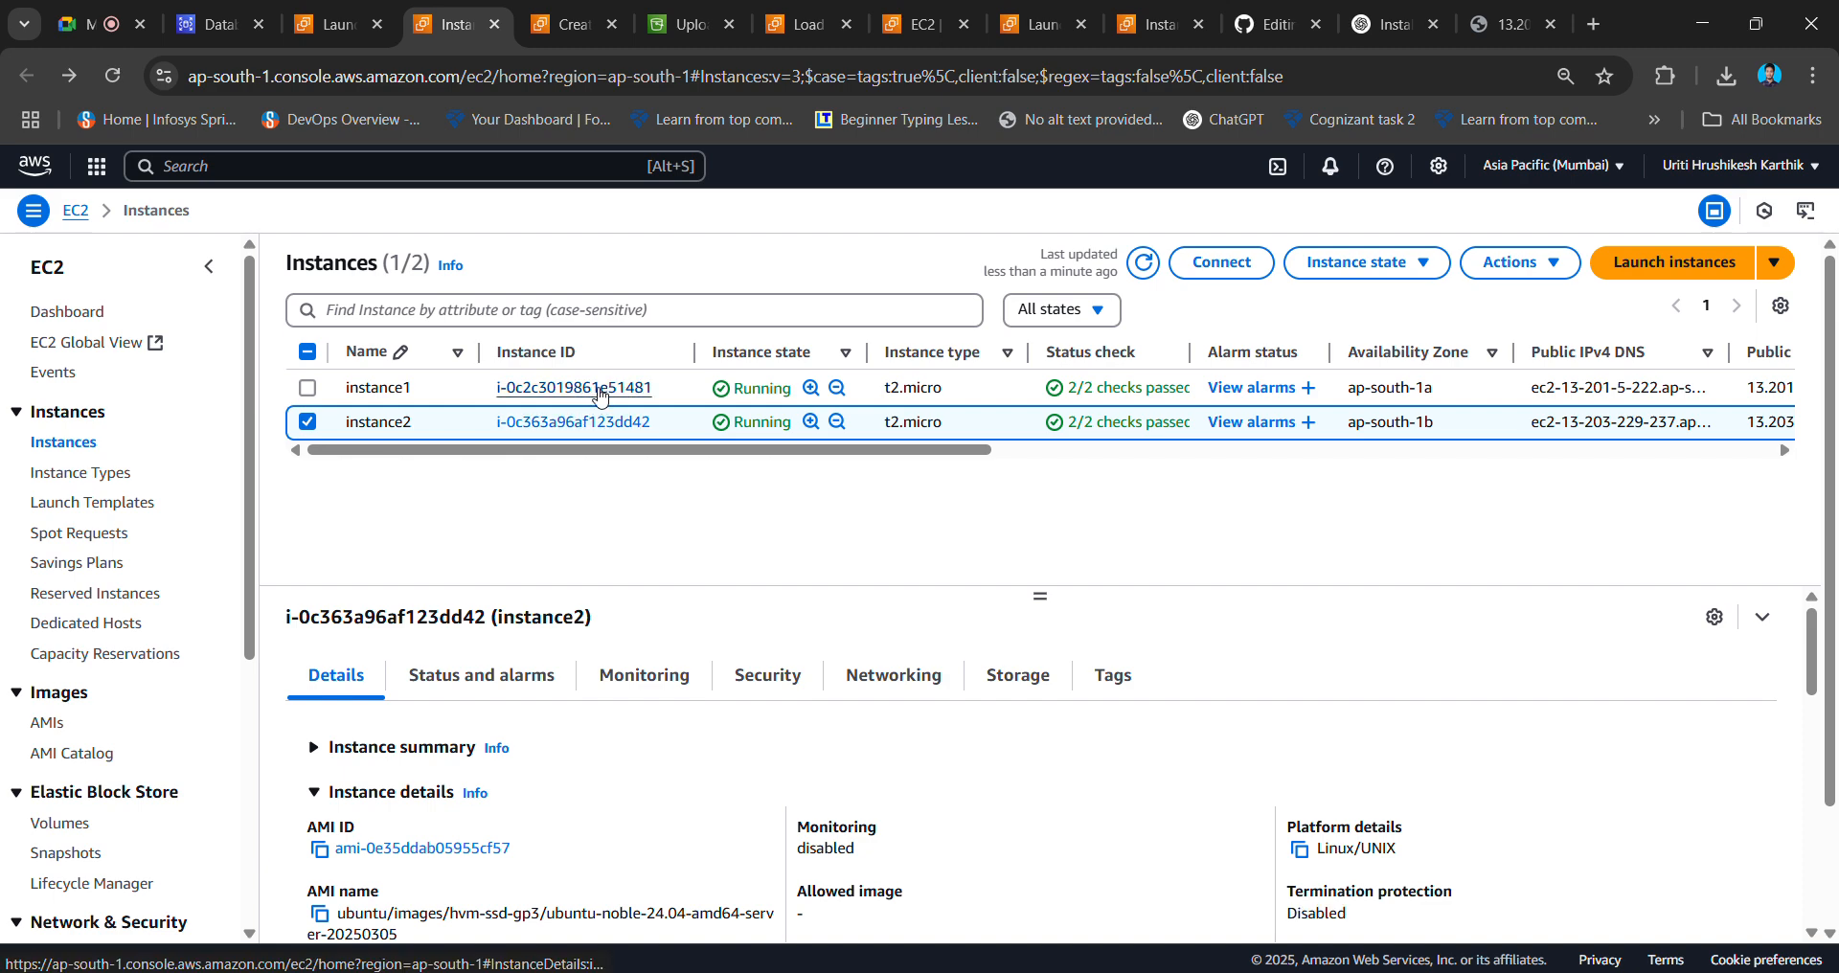
click(601, 390)
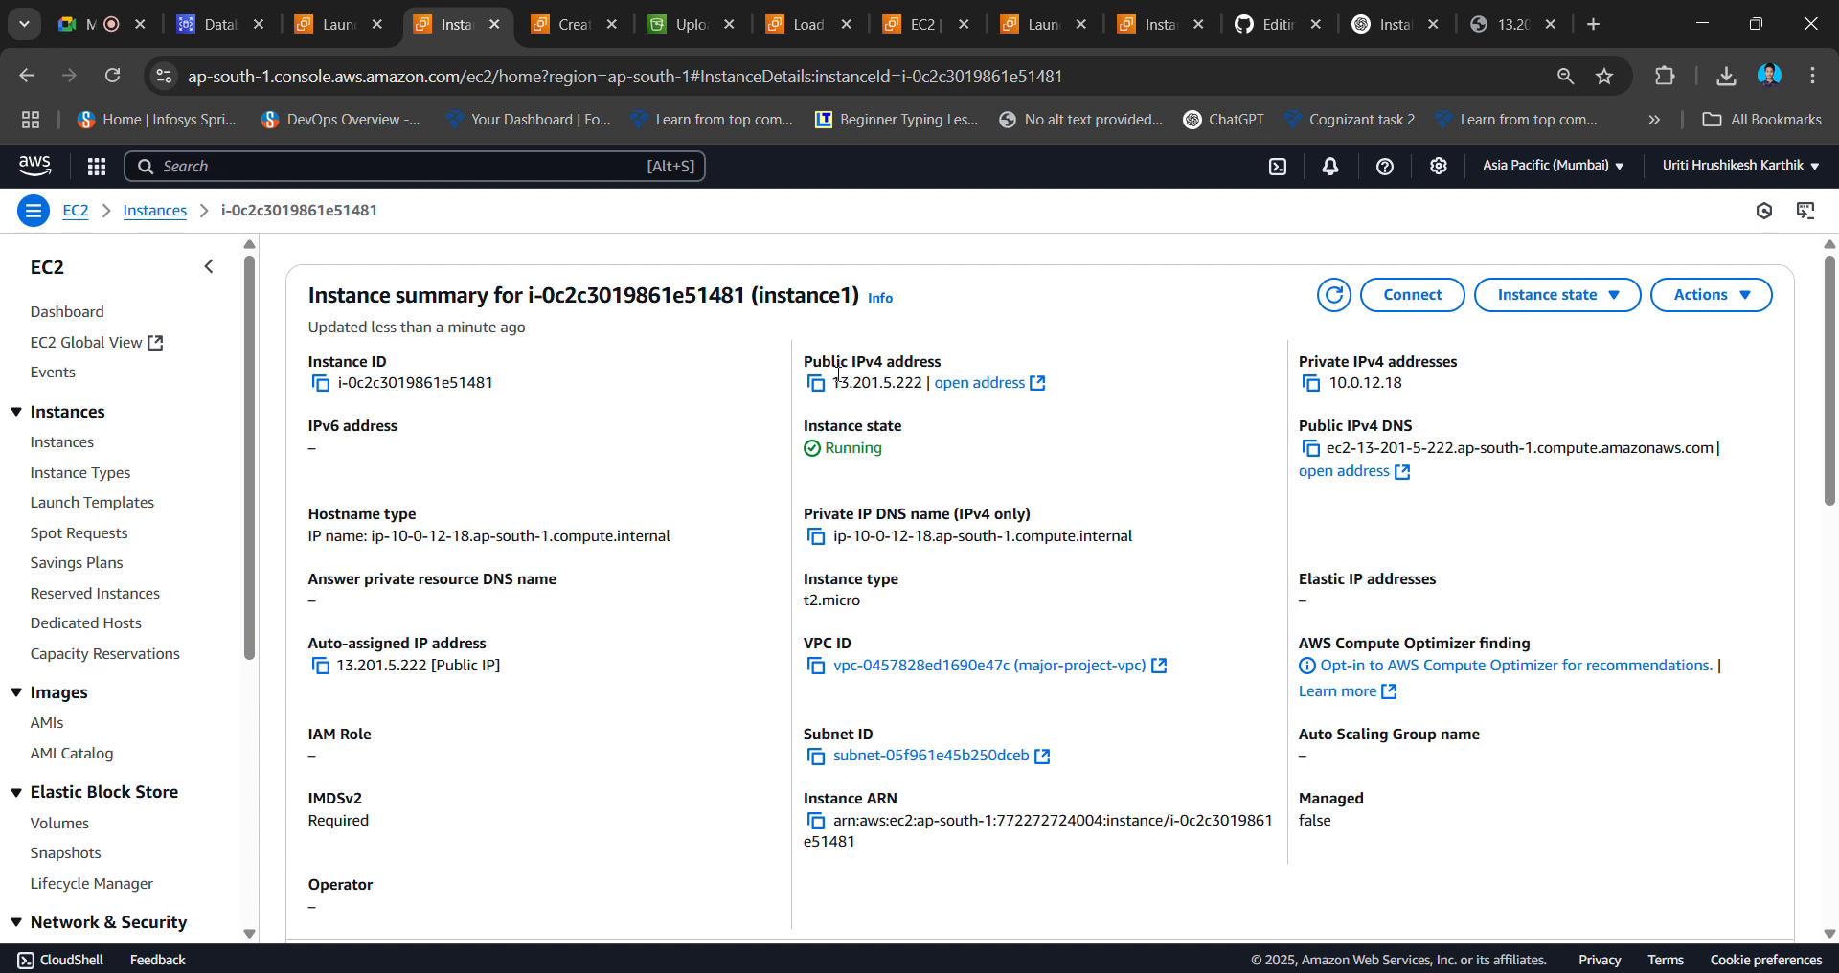
click(816, 383)
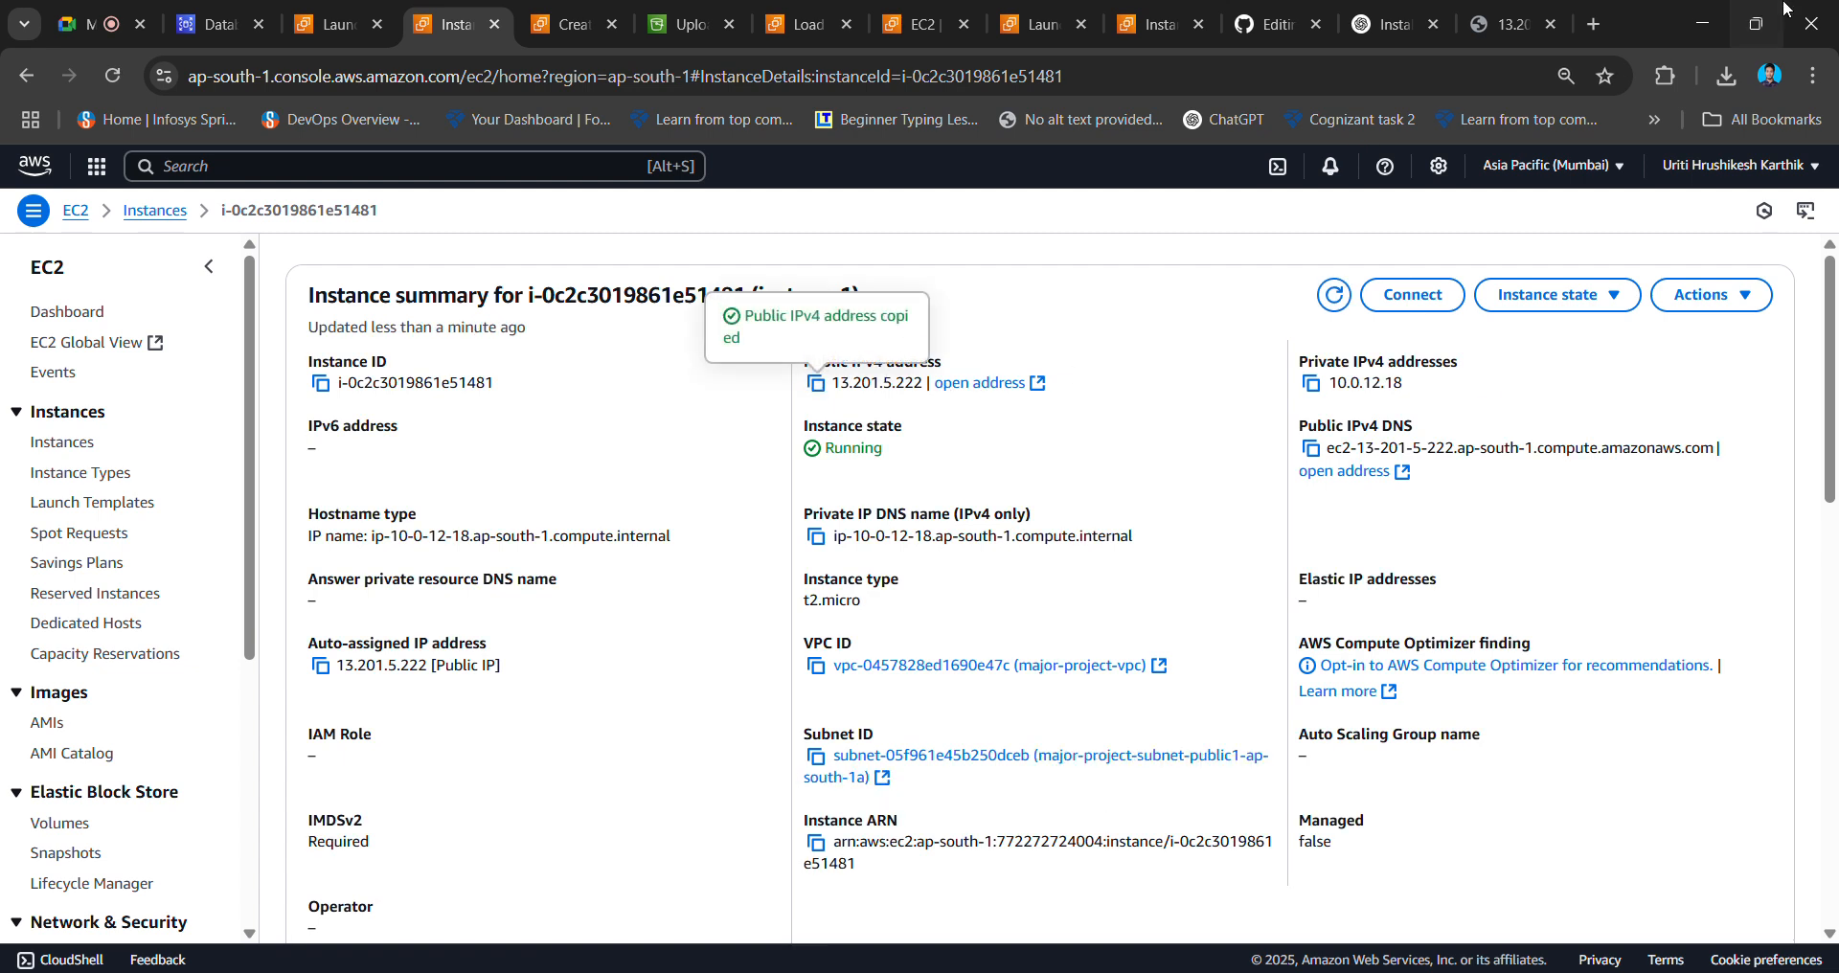
click(1602, 22)
- Load 13.201.5.222 in a new tab to check the Instance 1 page, then return to MobaXterm
key(ctrl+v)
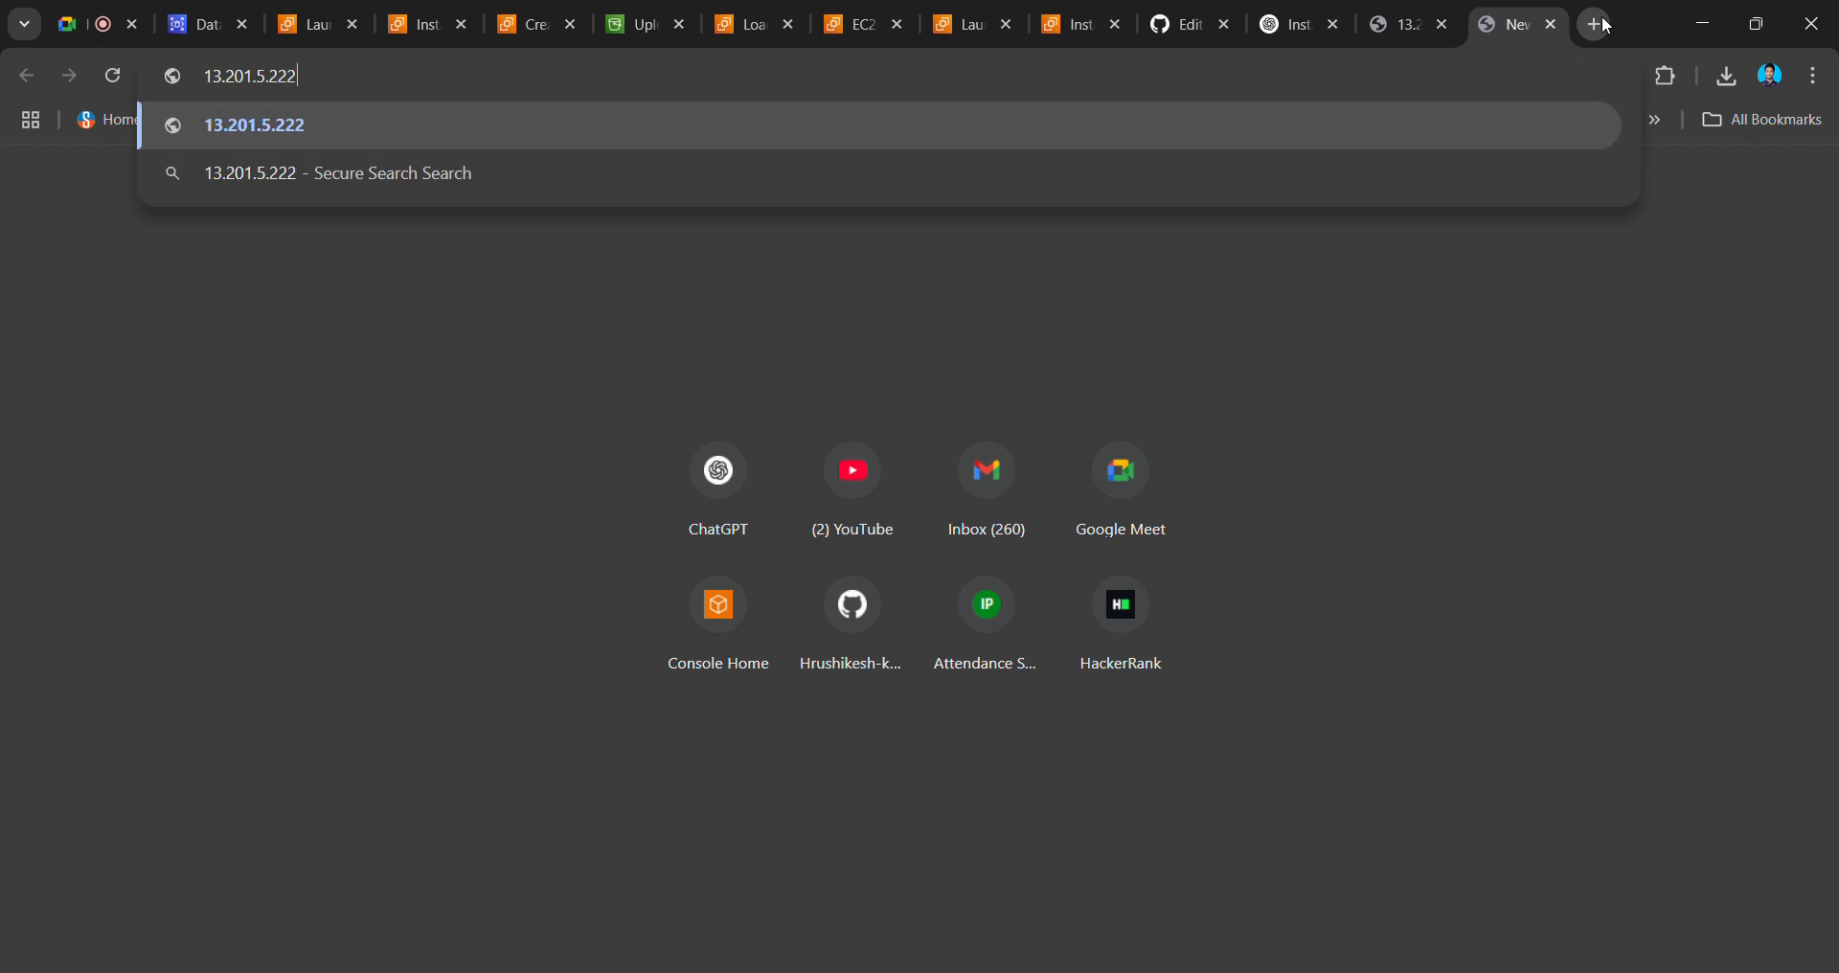
key(Return)
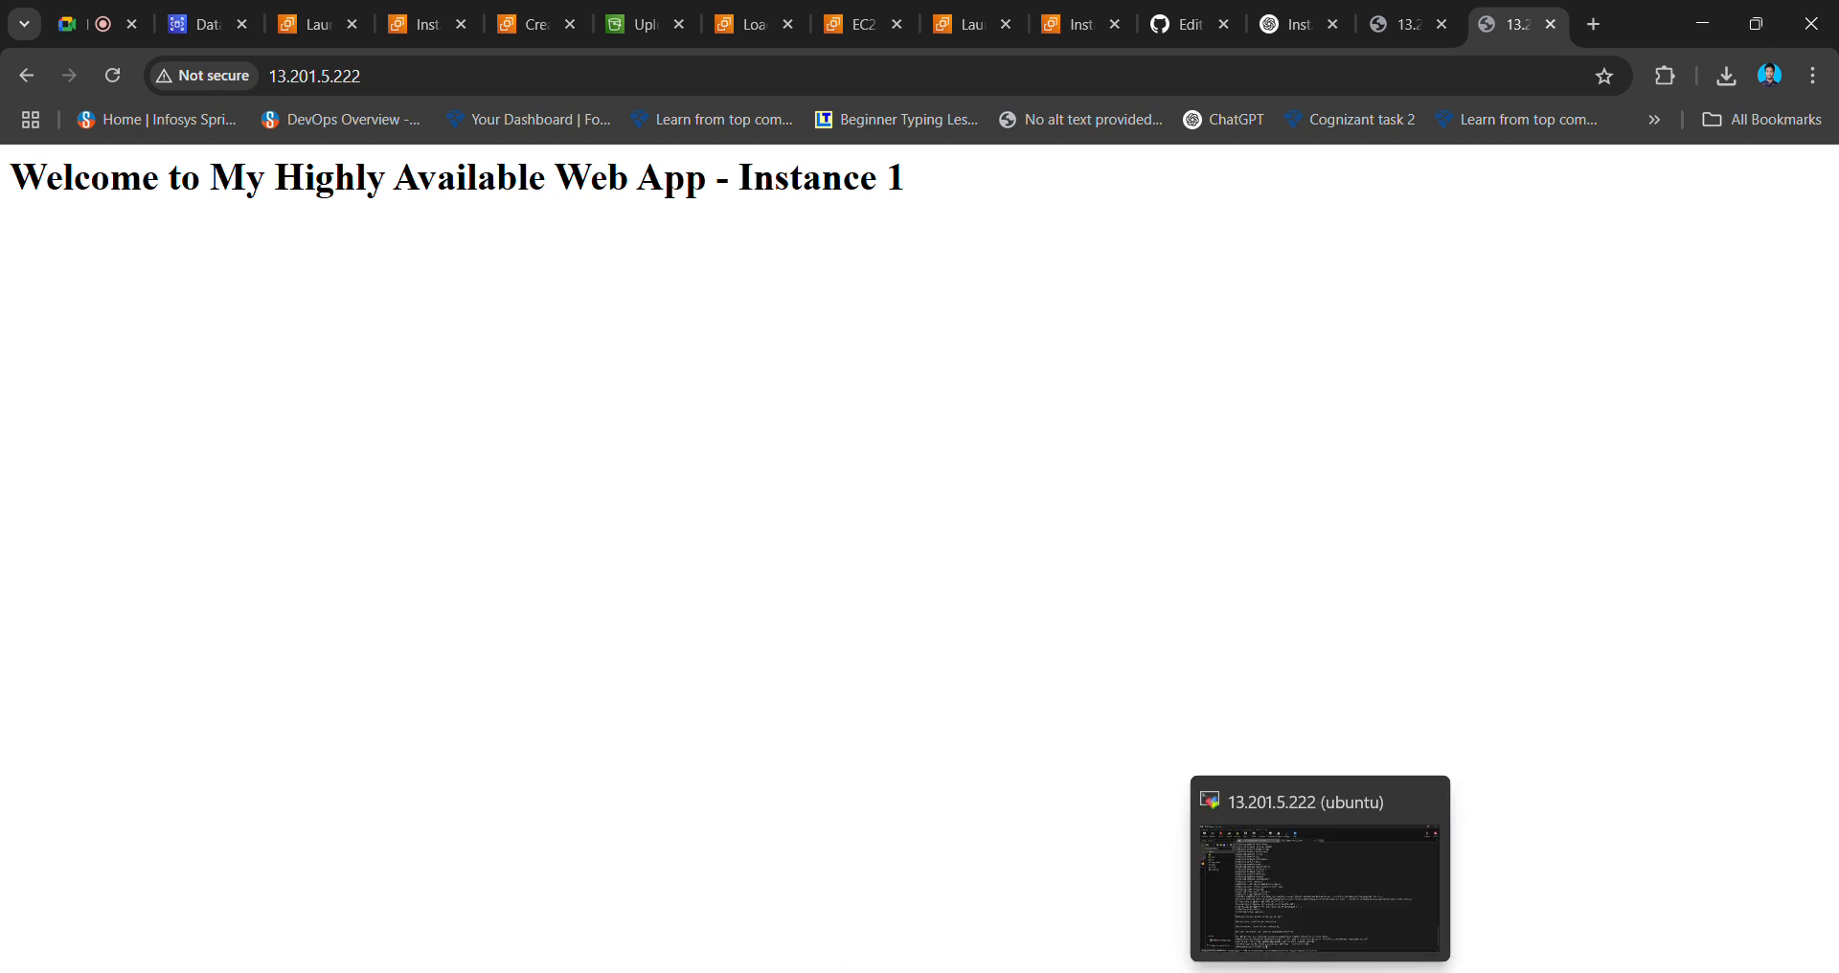
click(1309, 964)
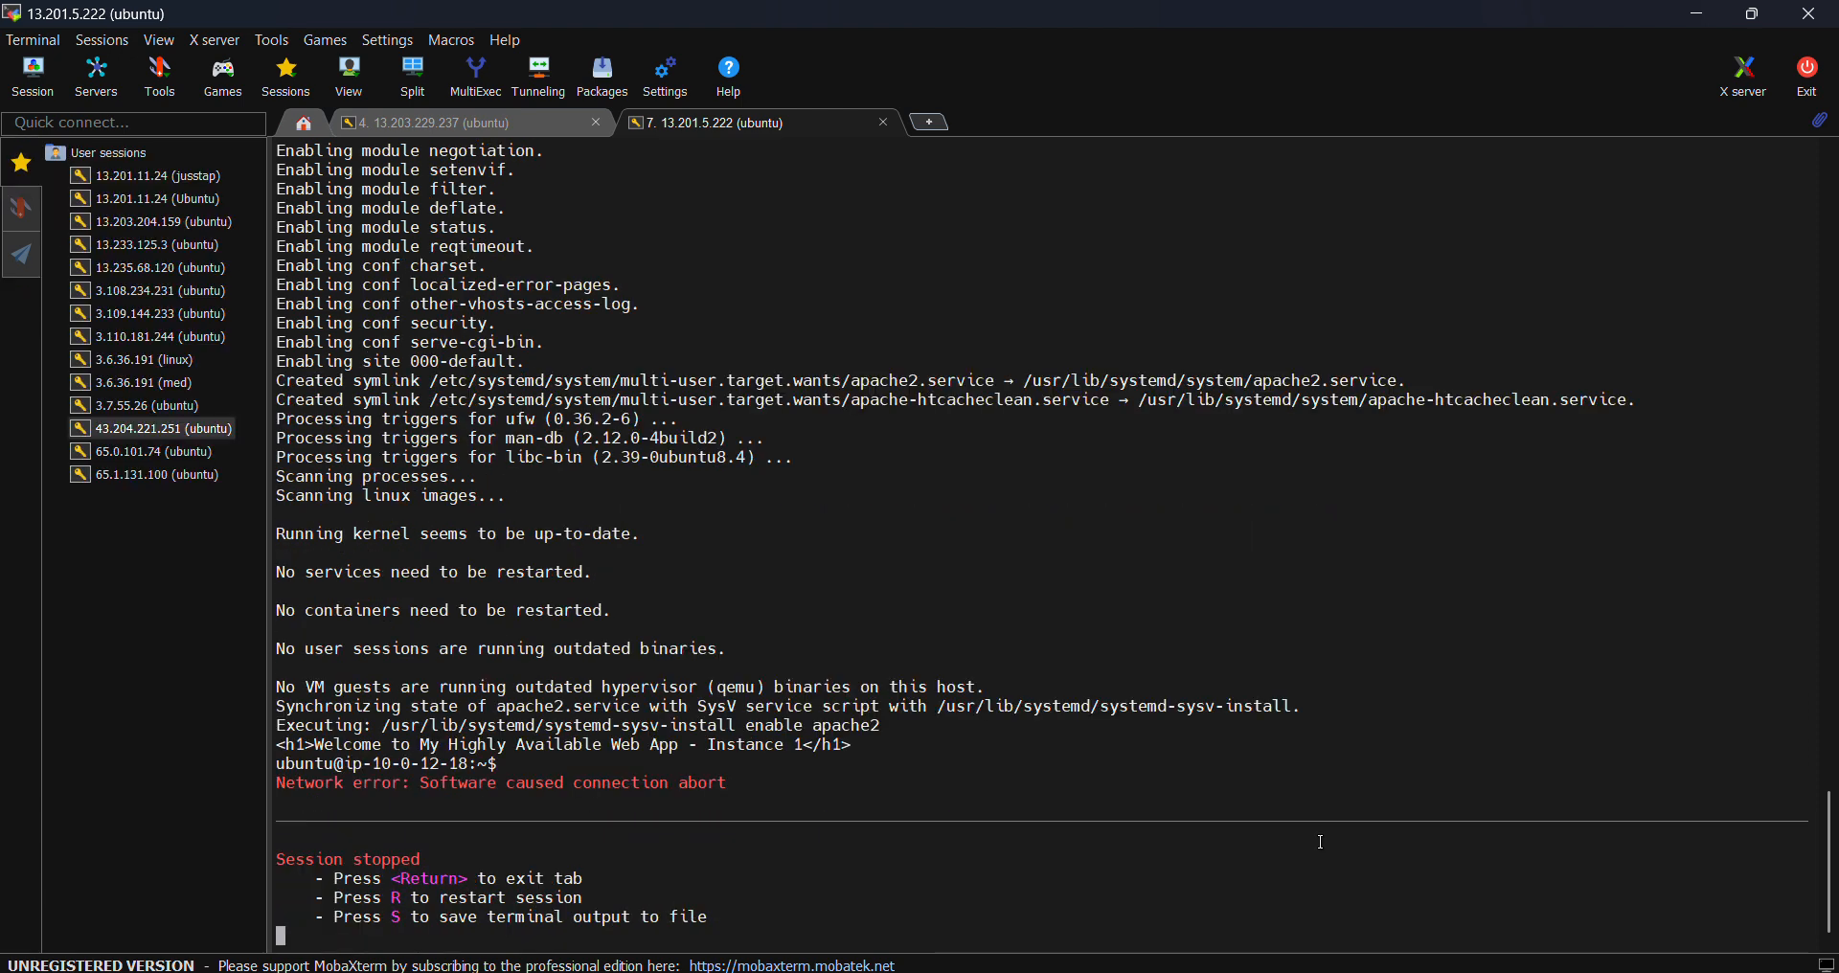
- Restart the 13.201.5.222 SSH session and copy the line-18 echo command from aws-instance-setup.sh
key(r)
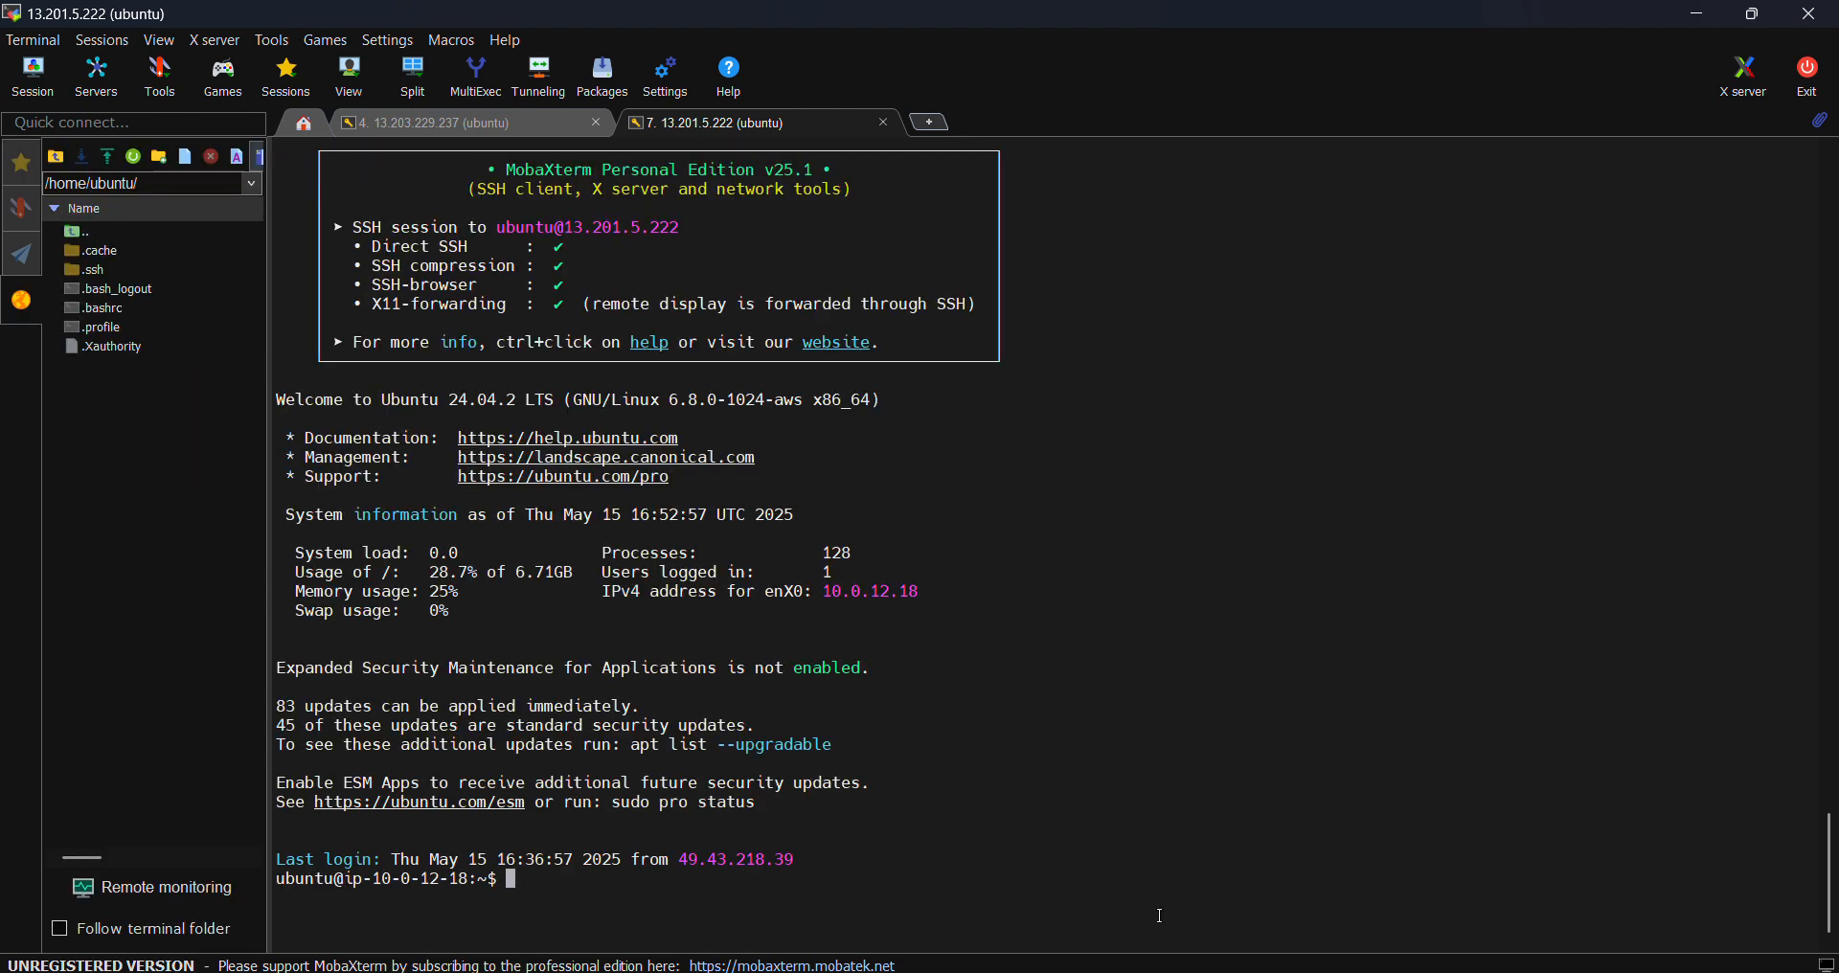
click(991, 891)
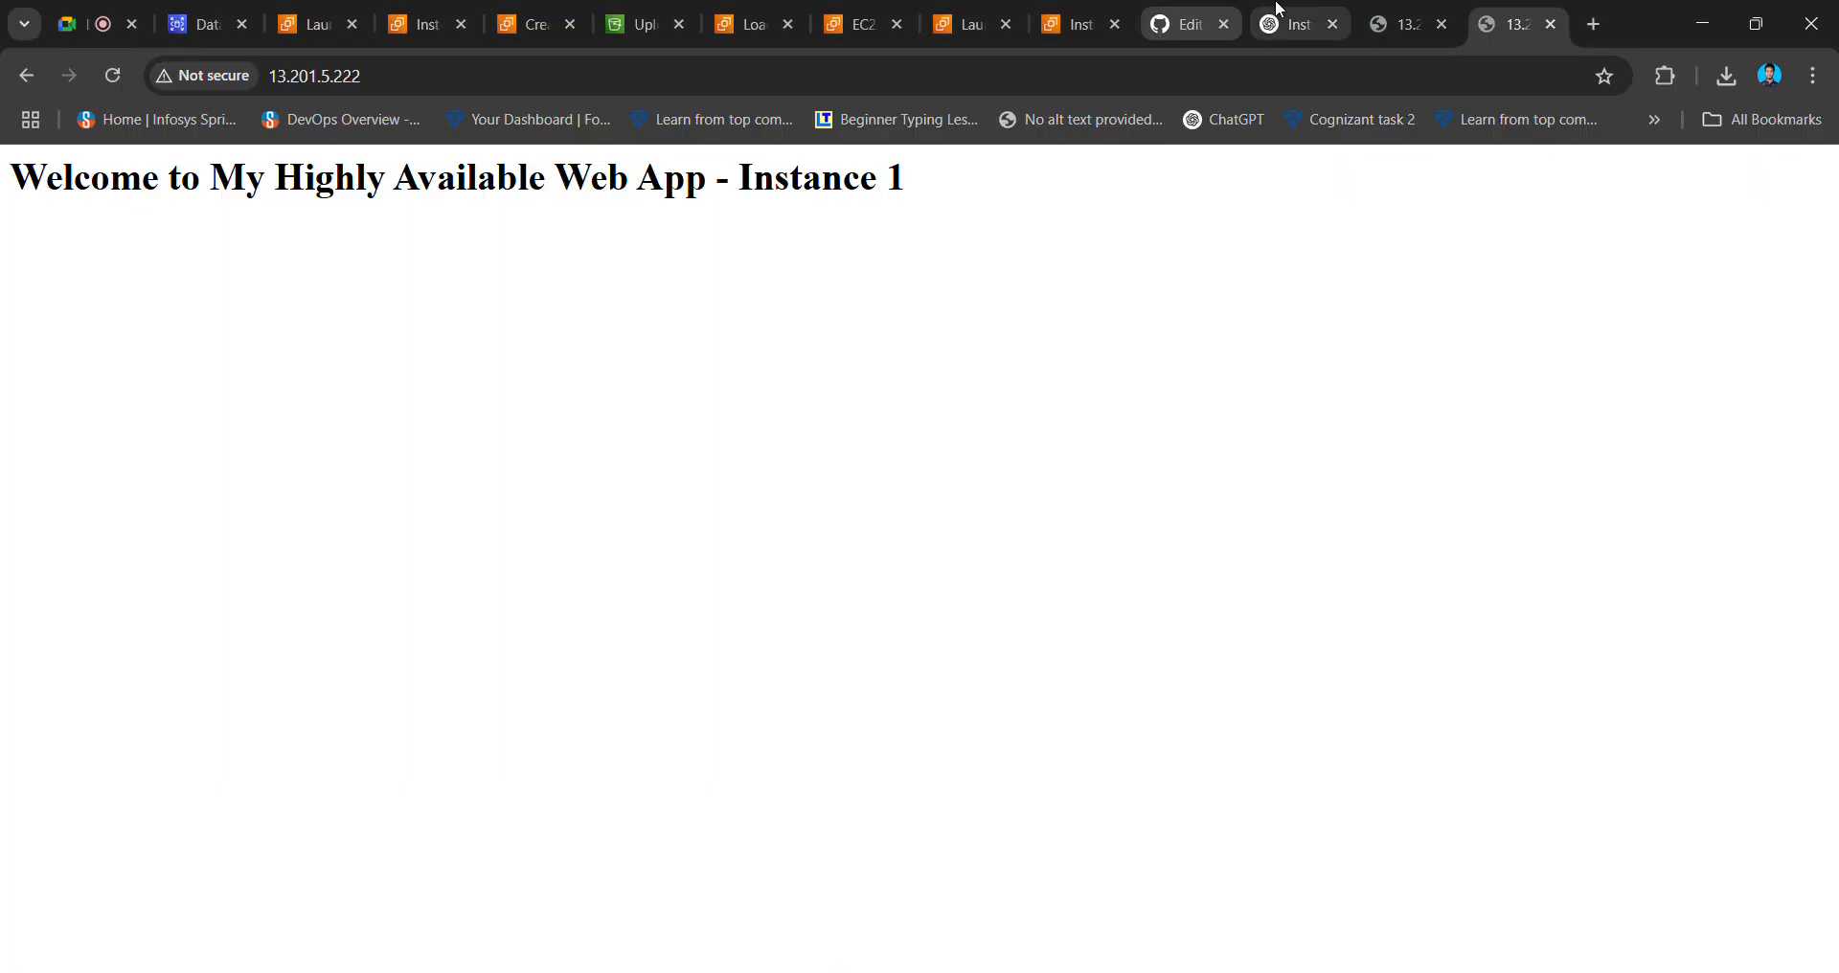
click(1177, 26)
click(821, 651)
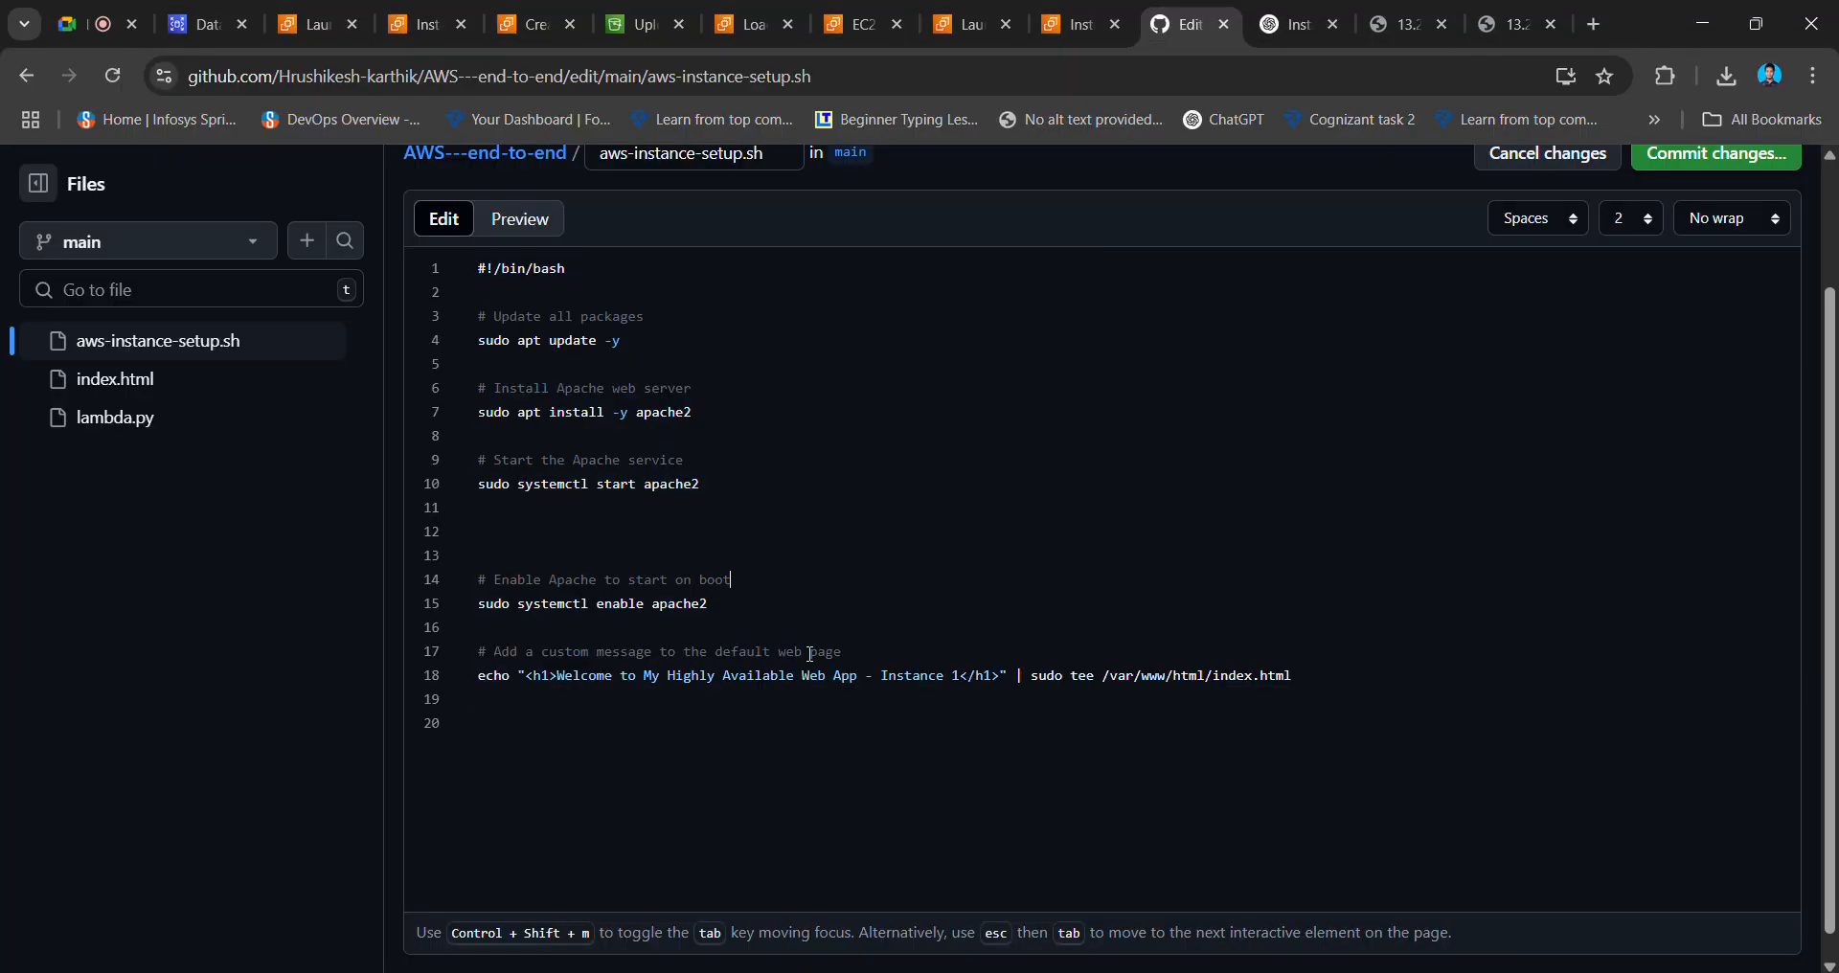
drag(479, 676, 1250, 691)
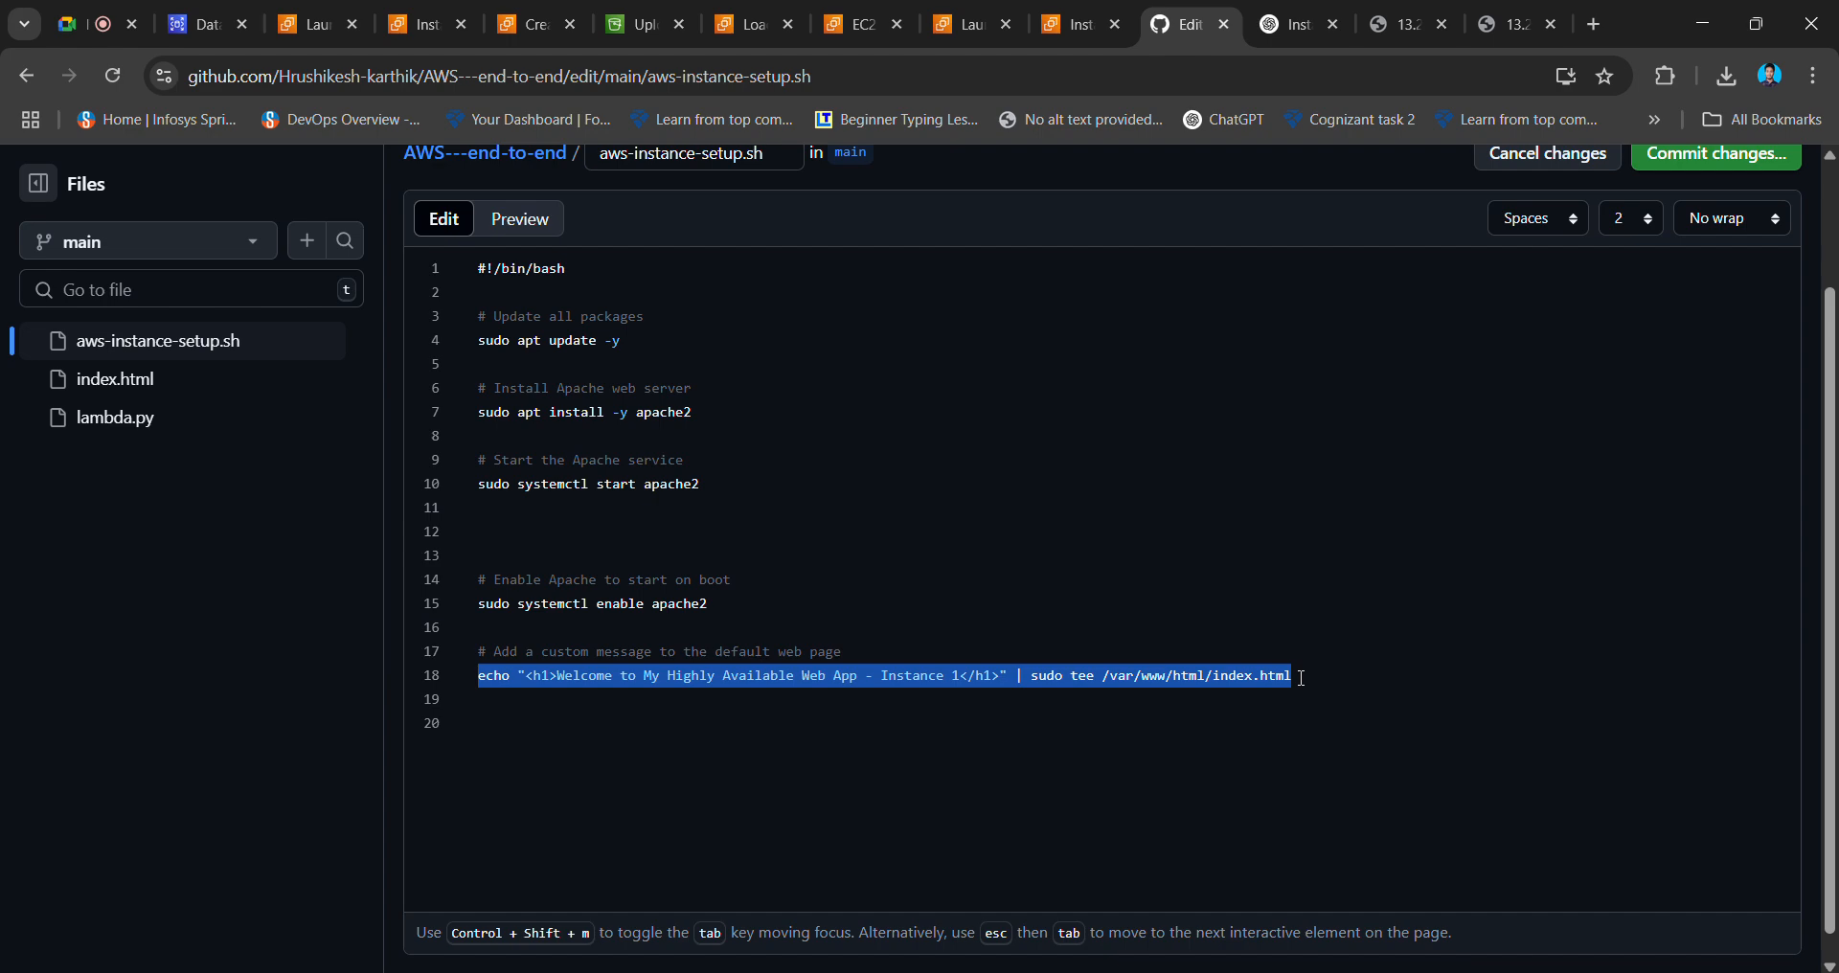
- Paste the echo command, change Instance 1 to Instance 2, and run it to rewrite index.html
click(1284, 863)
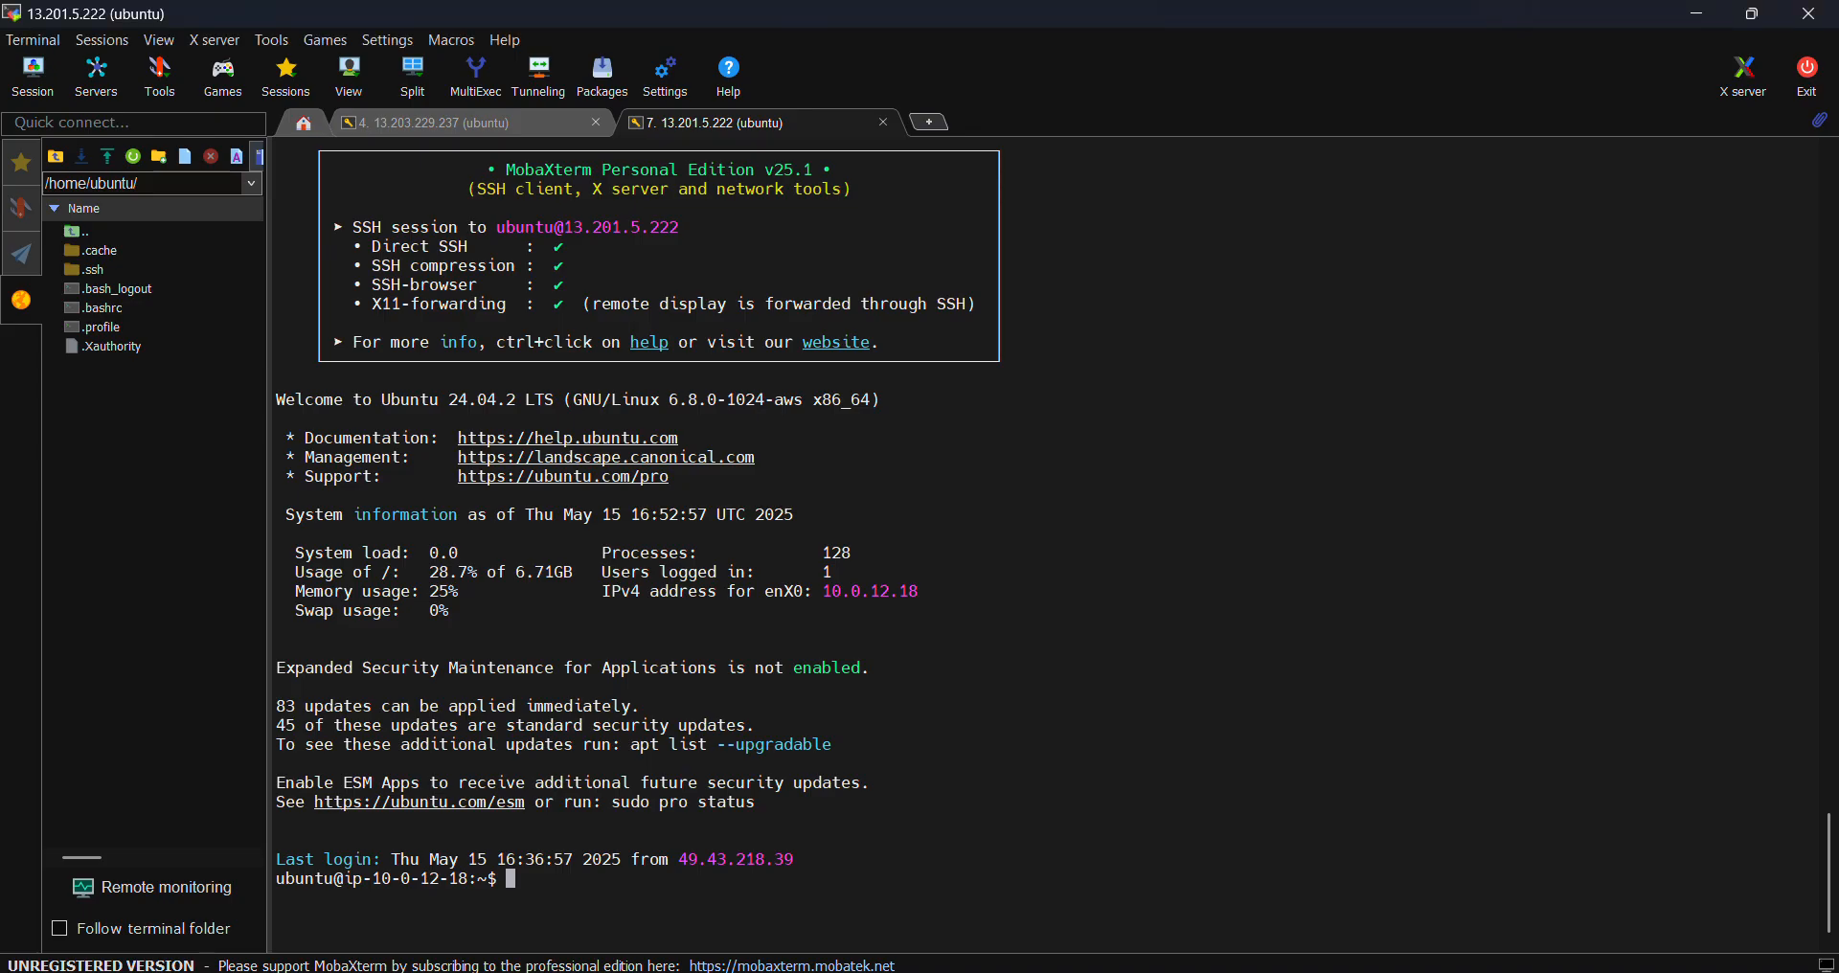
right_click(1082, 830)
click(1180, 402)
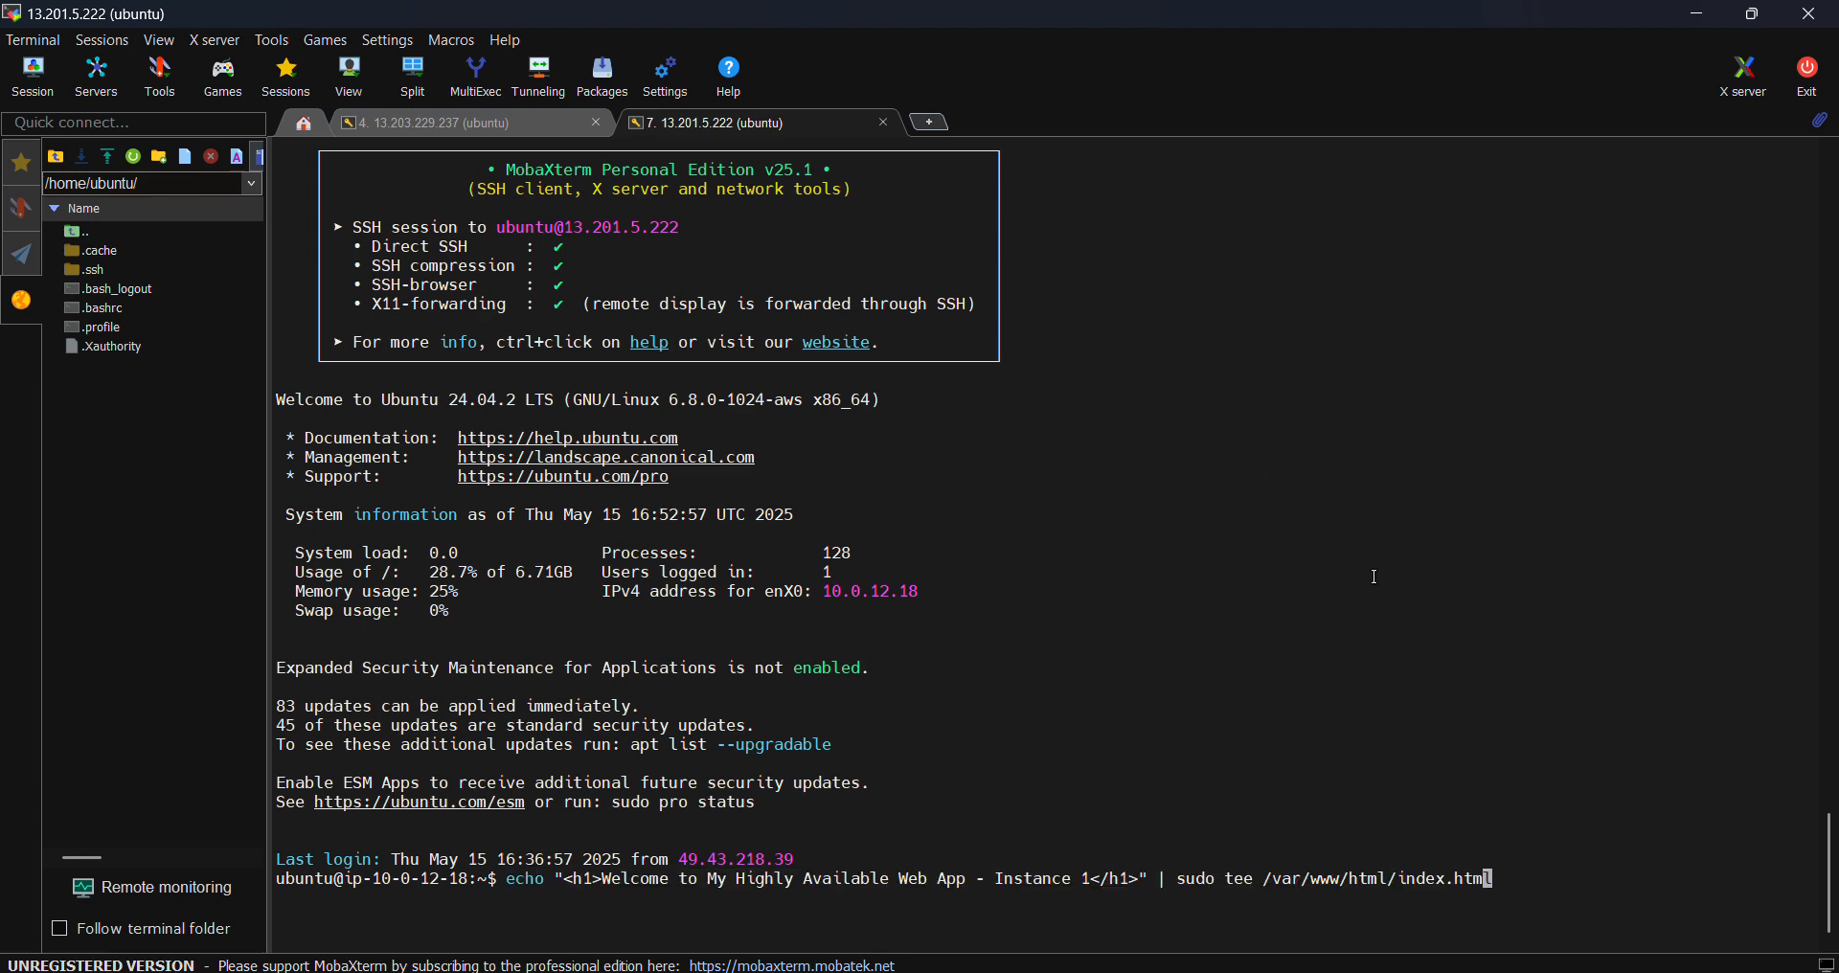
key(Left)
key(Left)
key(Left)
key(Left)
key(Left)
key(Left)
key(Left)
key(Left)
key(Left)
key(Left)
key(Left)
key(Left)
key(Left)
key(Left)
key(Left)
key(Left)
key(Left)
key(Left)
key(Left)
key(Left)
key(Left)
key(Left)
key(Left)
key(Left)
key(Left)
key(Left)
key(Left)
key(Left)
key(Left)
key(Left)
key(Left)
key(Left)
key(Left)
key(Left)
key(Left)
key(Delete)
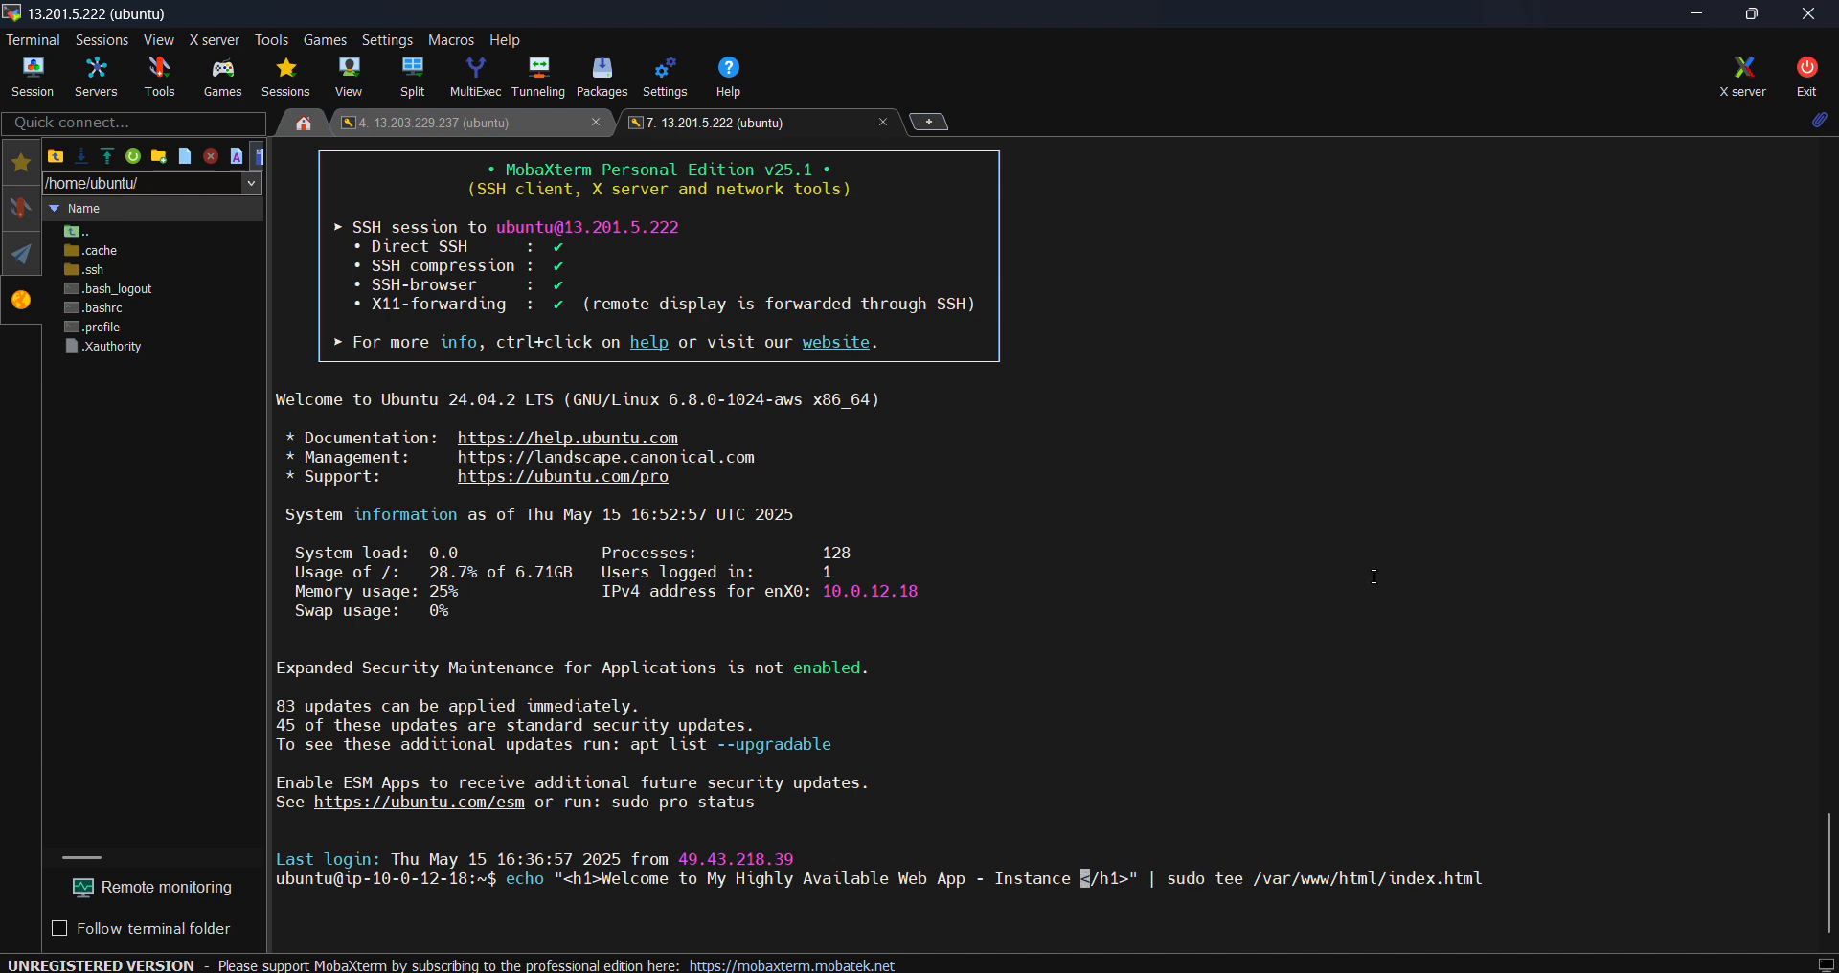
text(2)
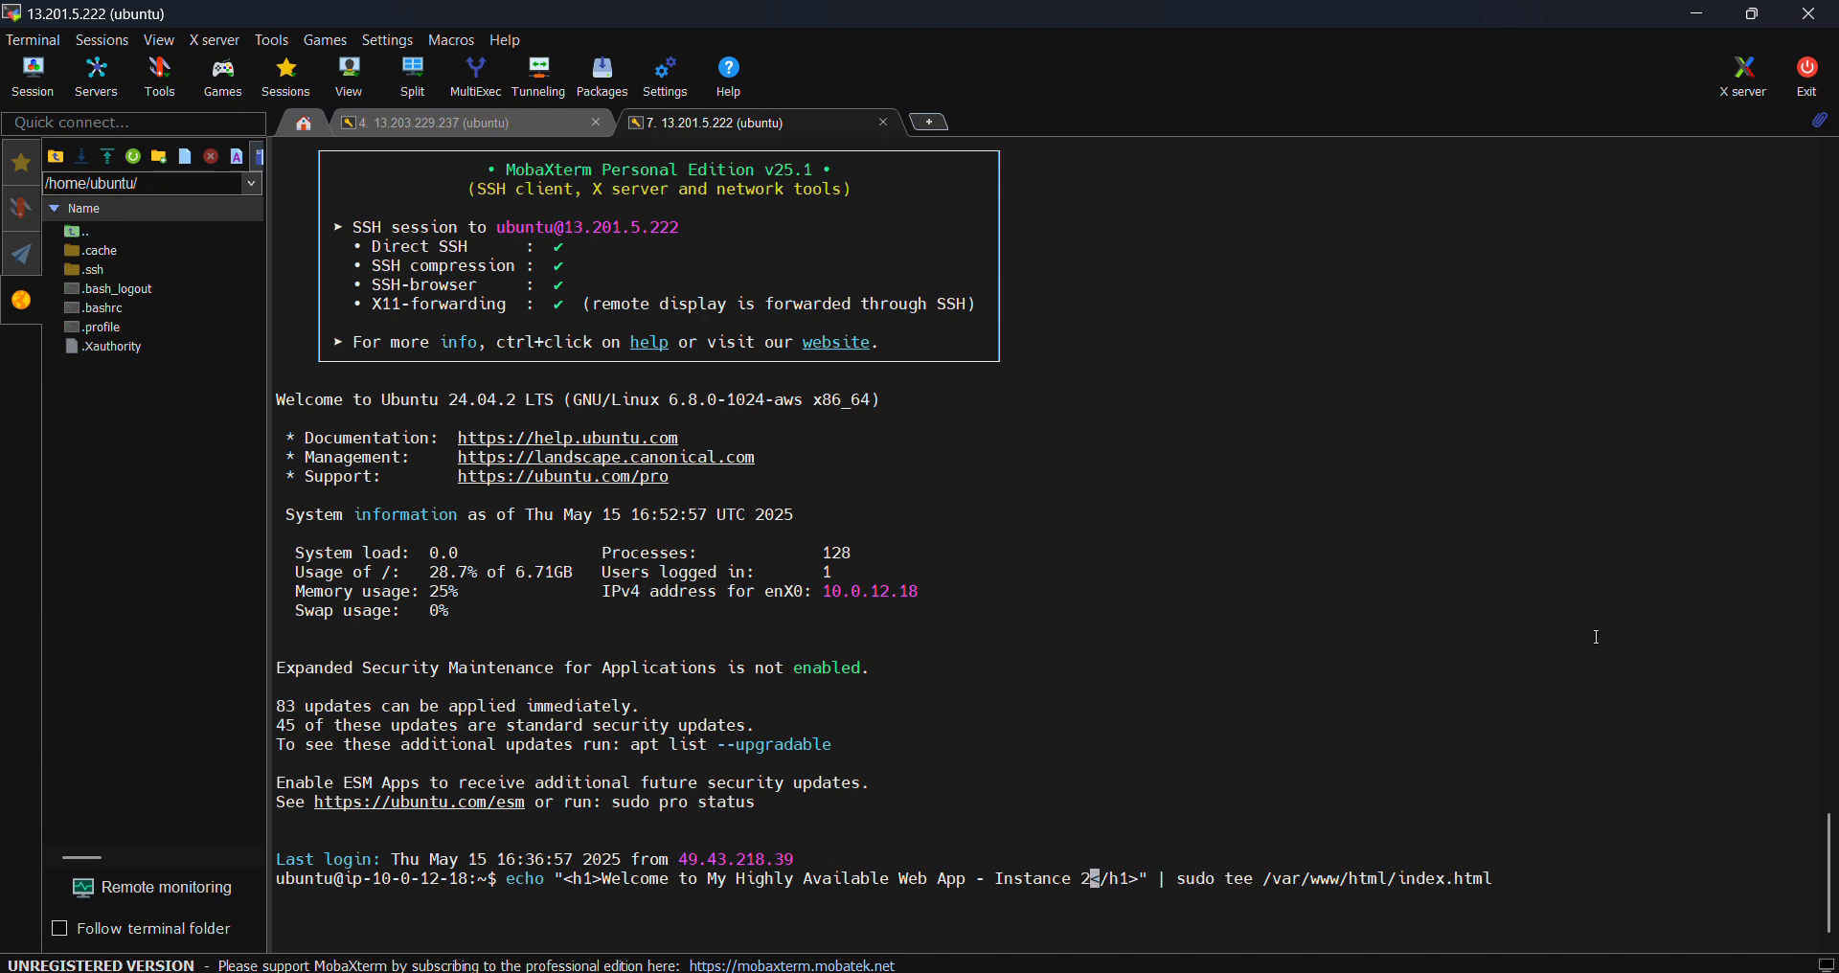
key(Return)
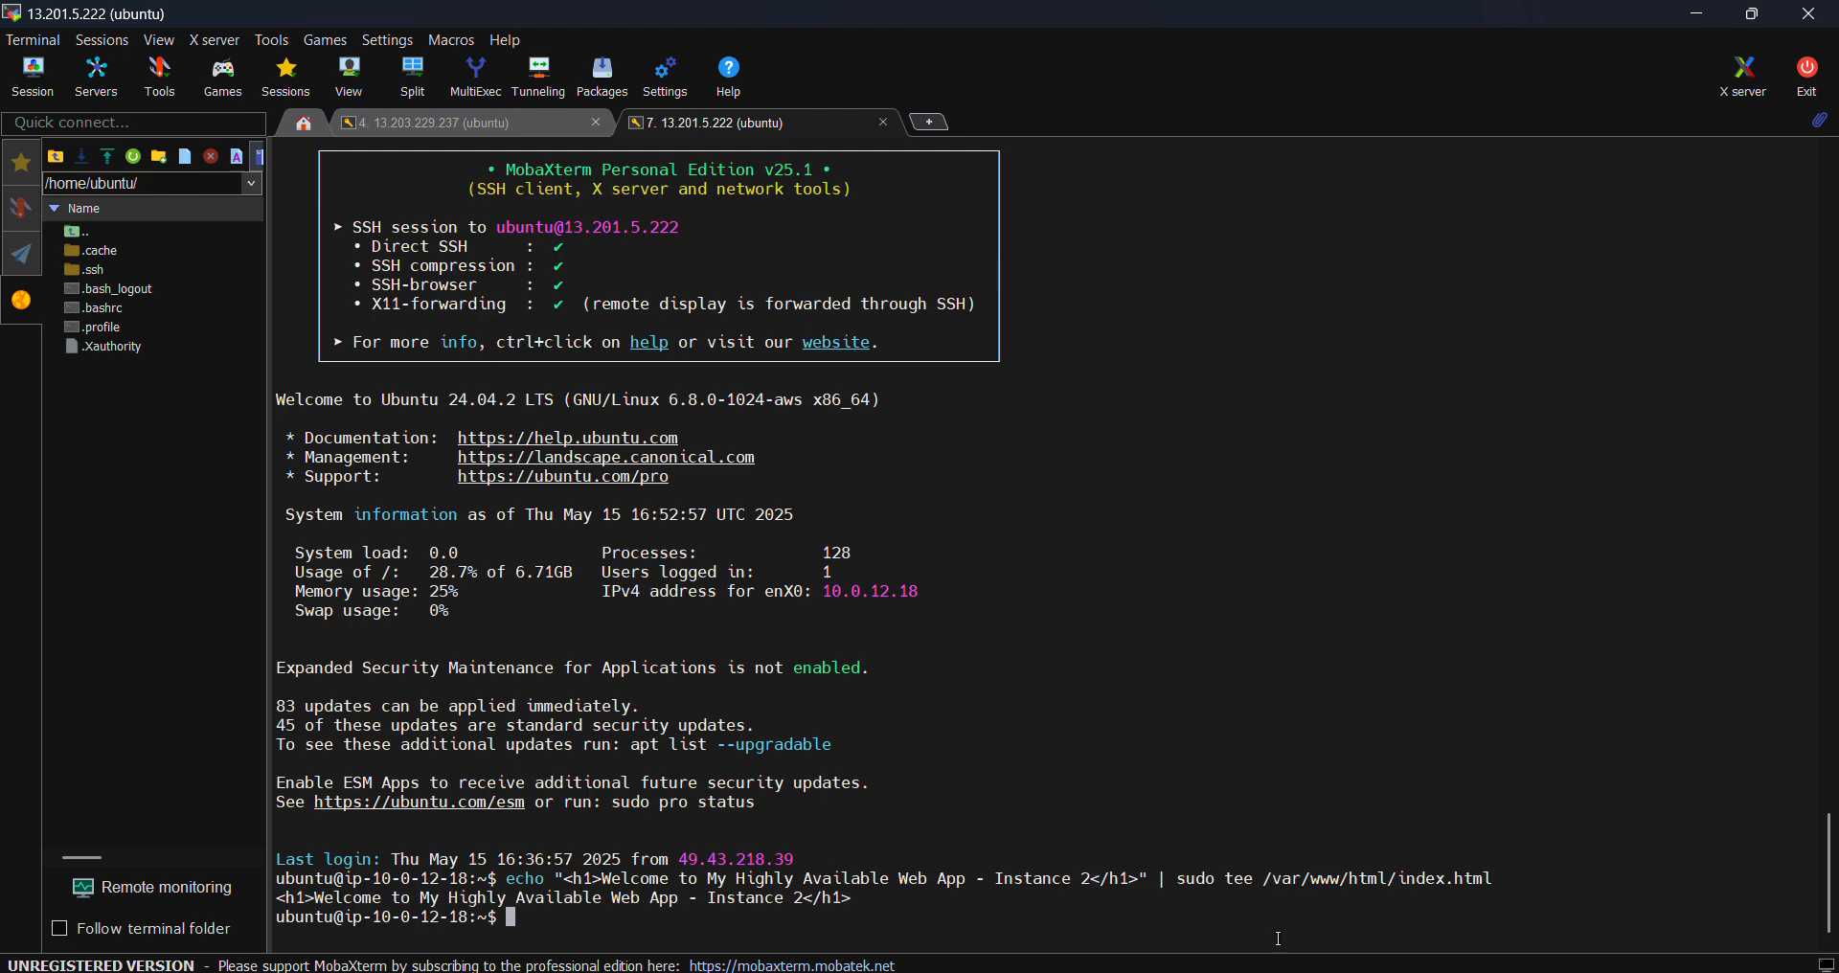
click(1000, 882)
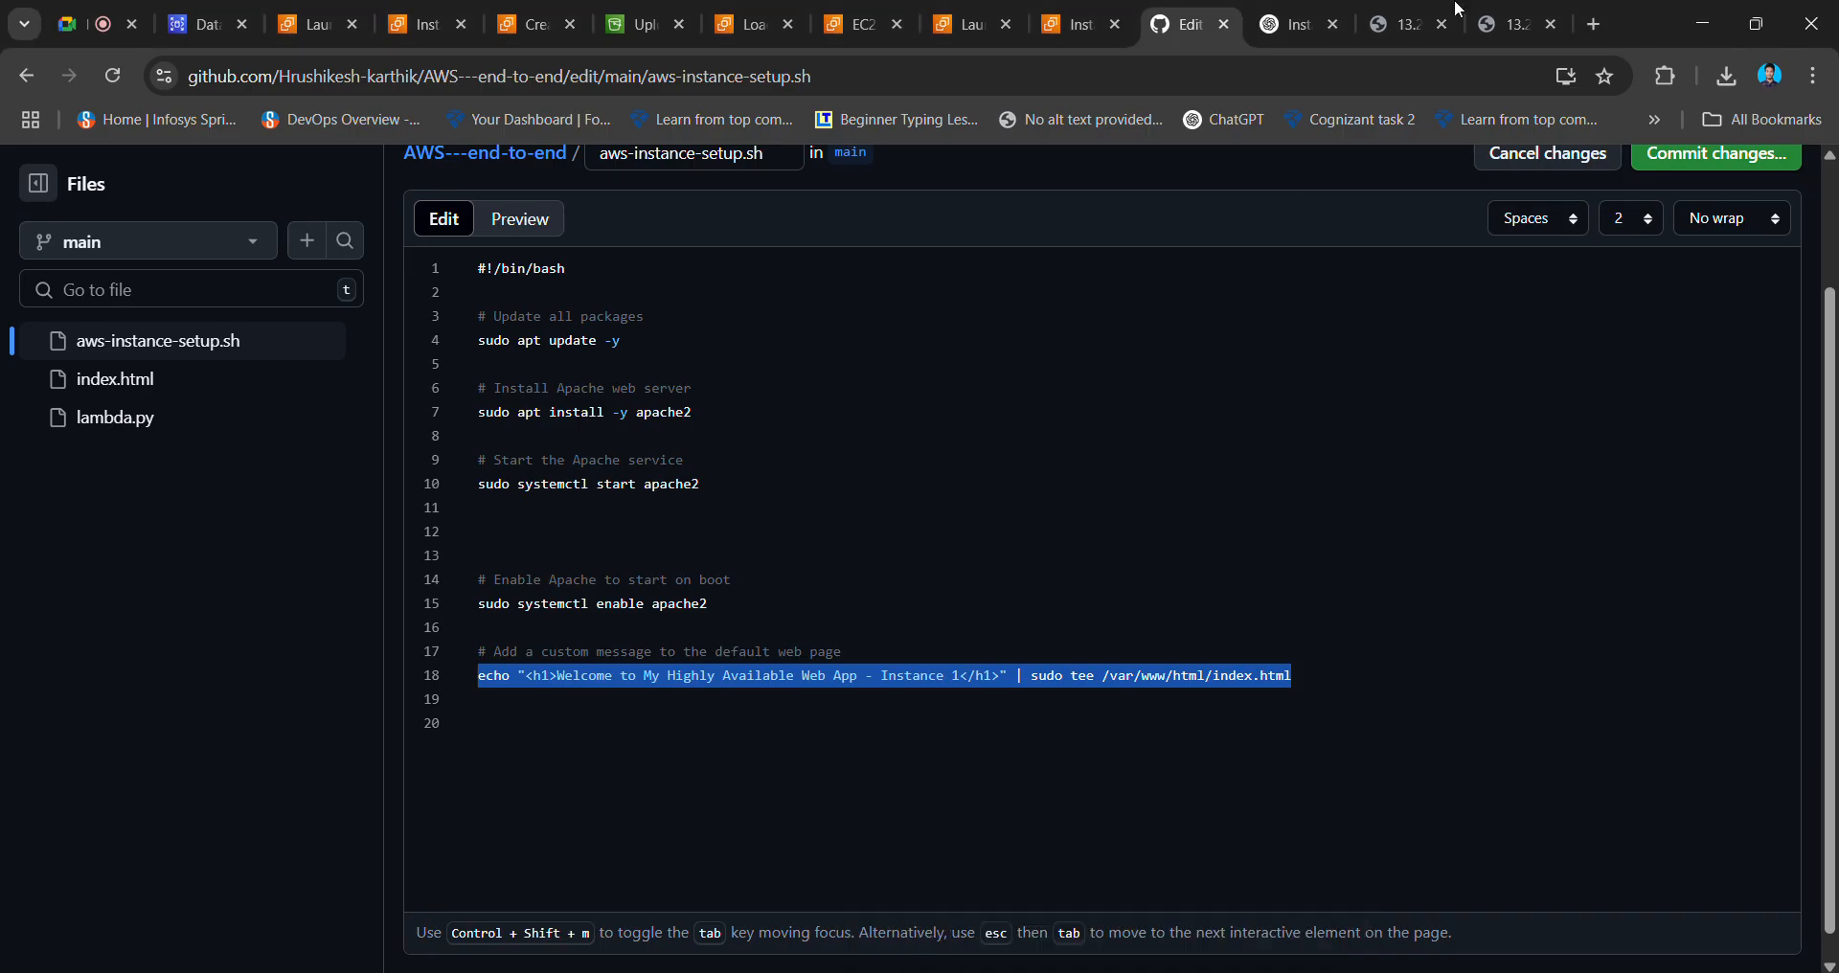
- Reload the 13.201.5.222 and 13.203.229.237 tabs to check each server's welcome page
click(1523, 19)
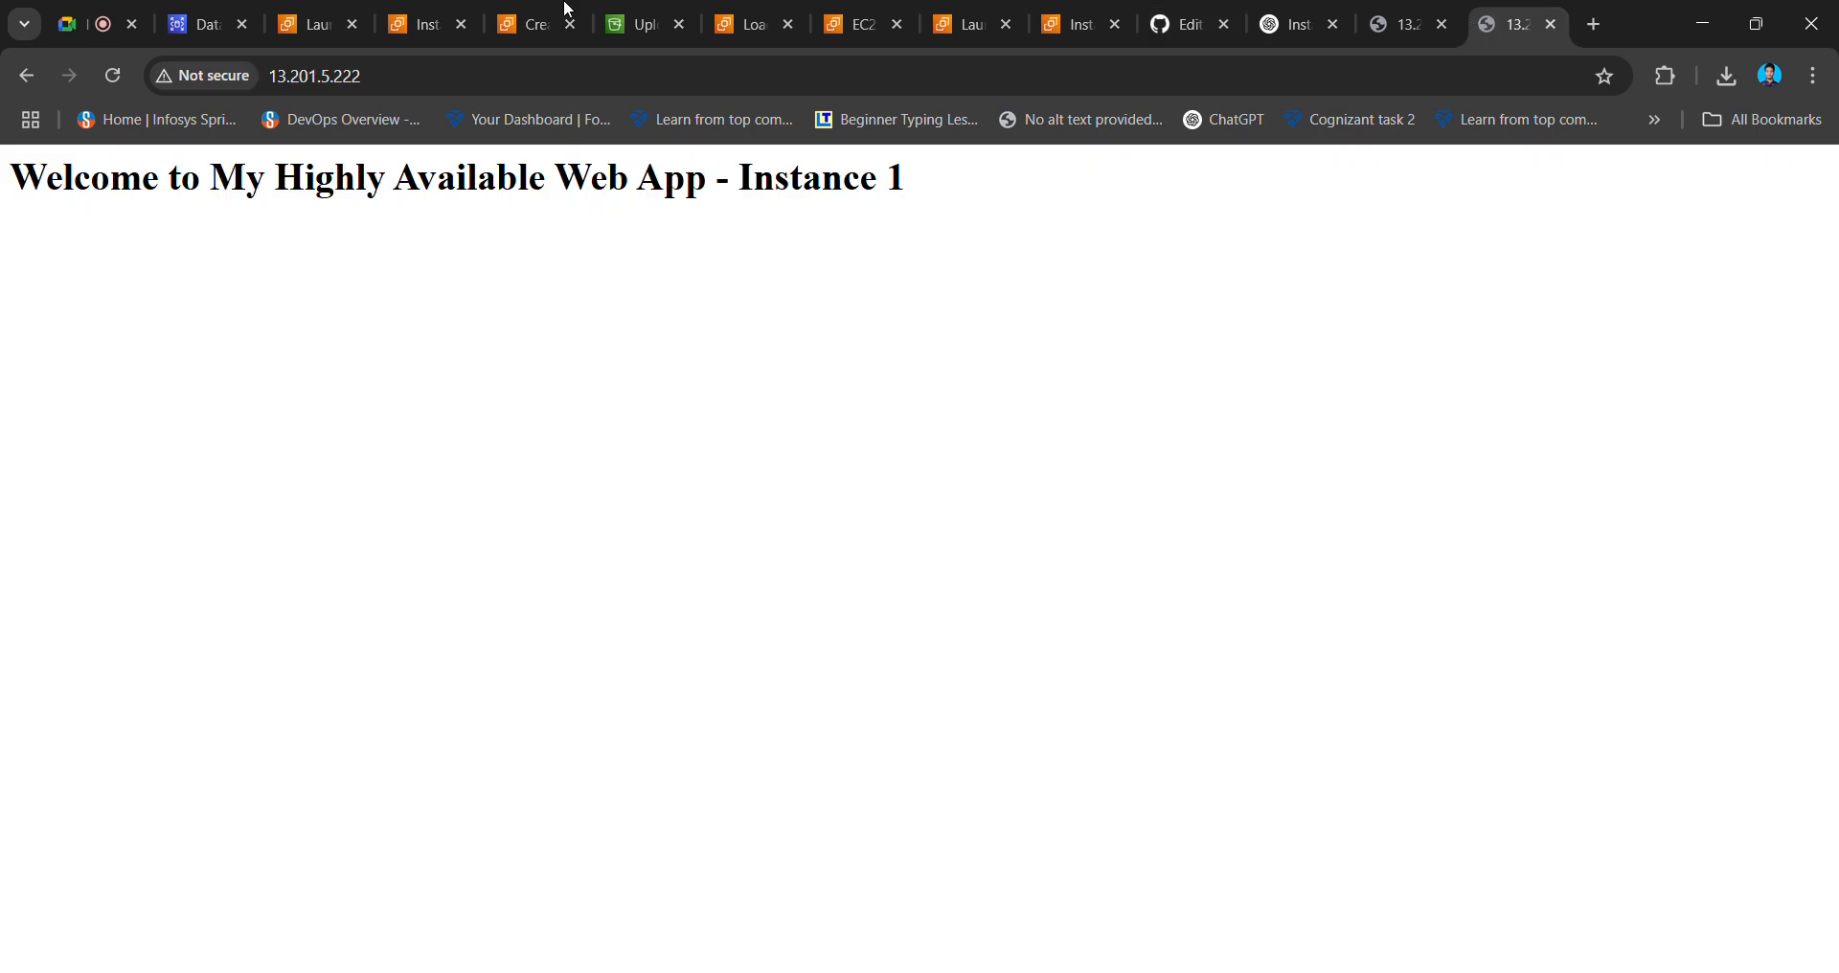
click(113, 75)
click(1401, 24)
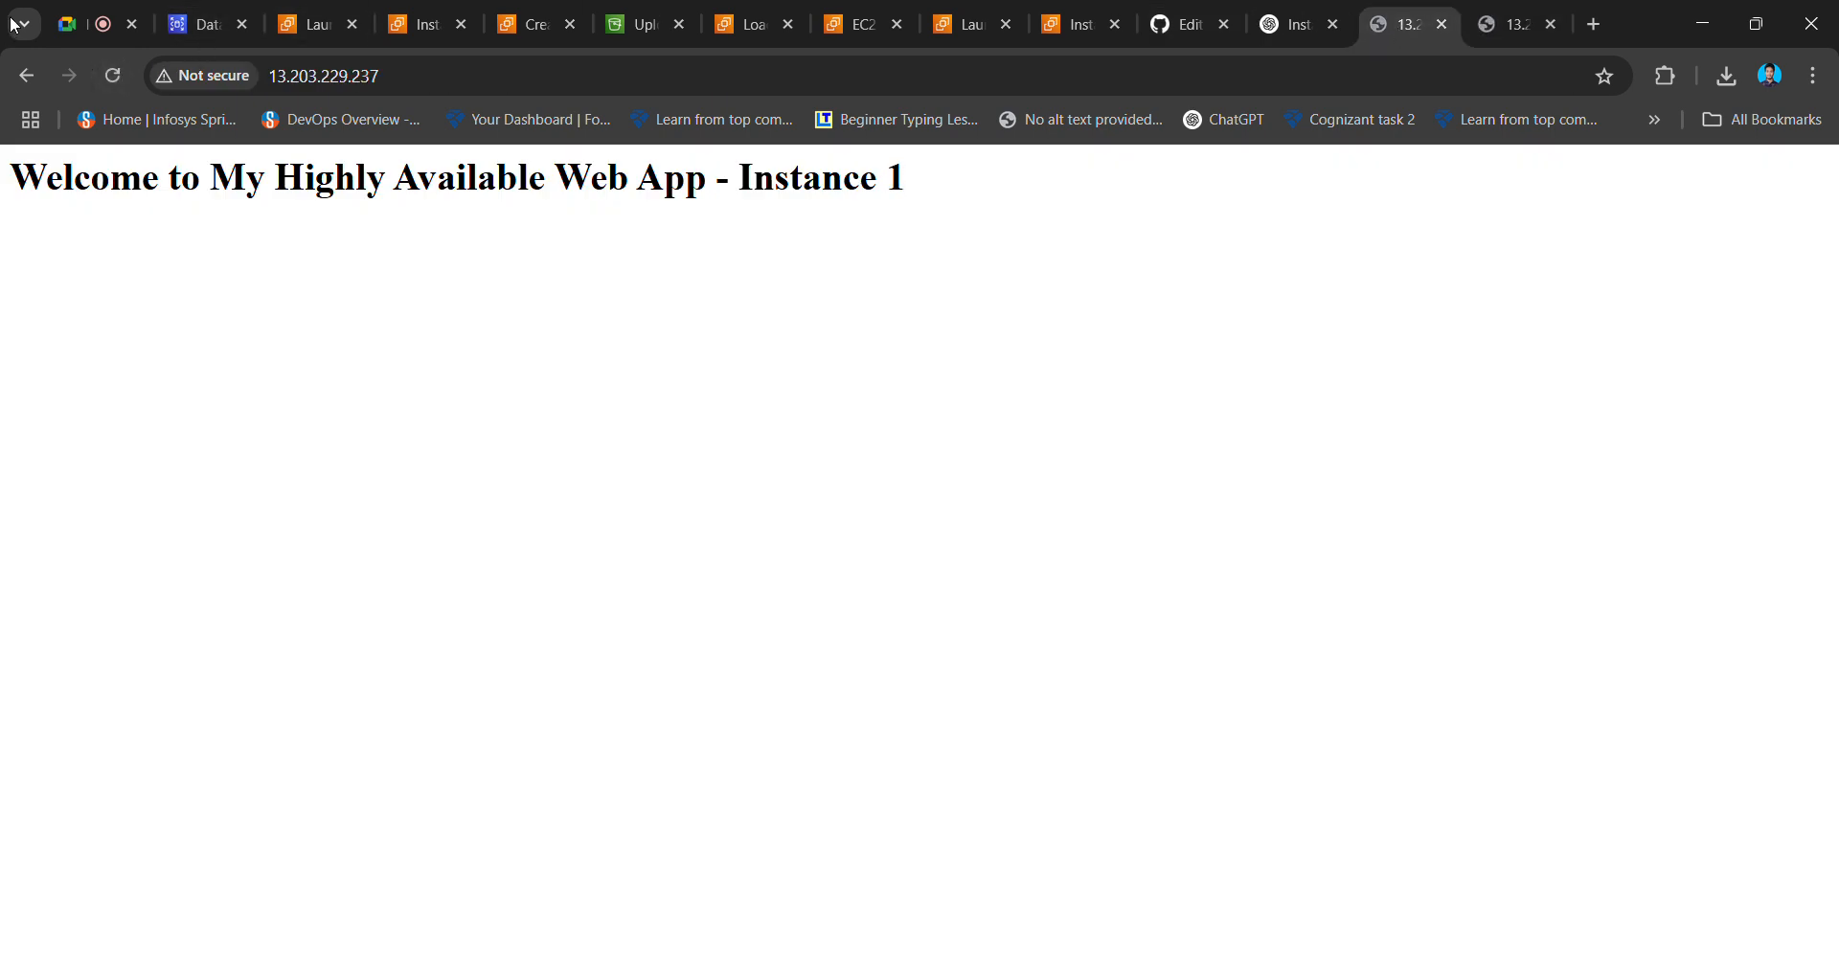
click(117, 75)
click(1494, 24)
click(1397, 24)
- Refresh the MYELB load balancer page, copy its DNS name, and open an incognito window
click(745, 24)
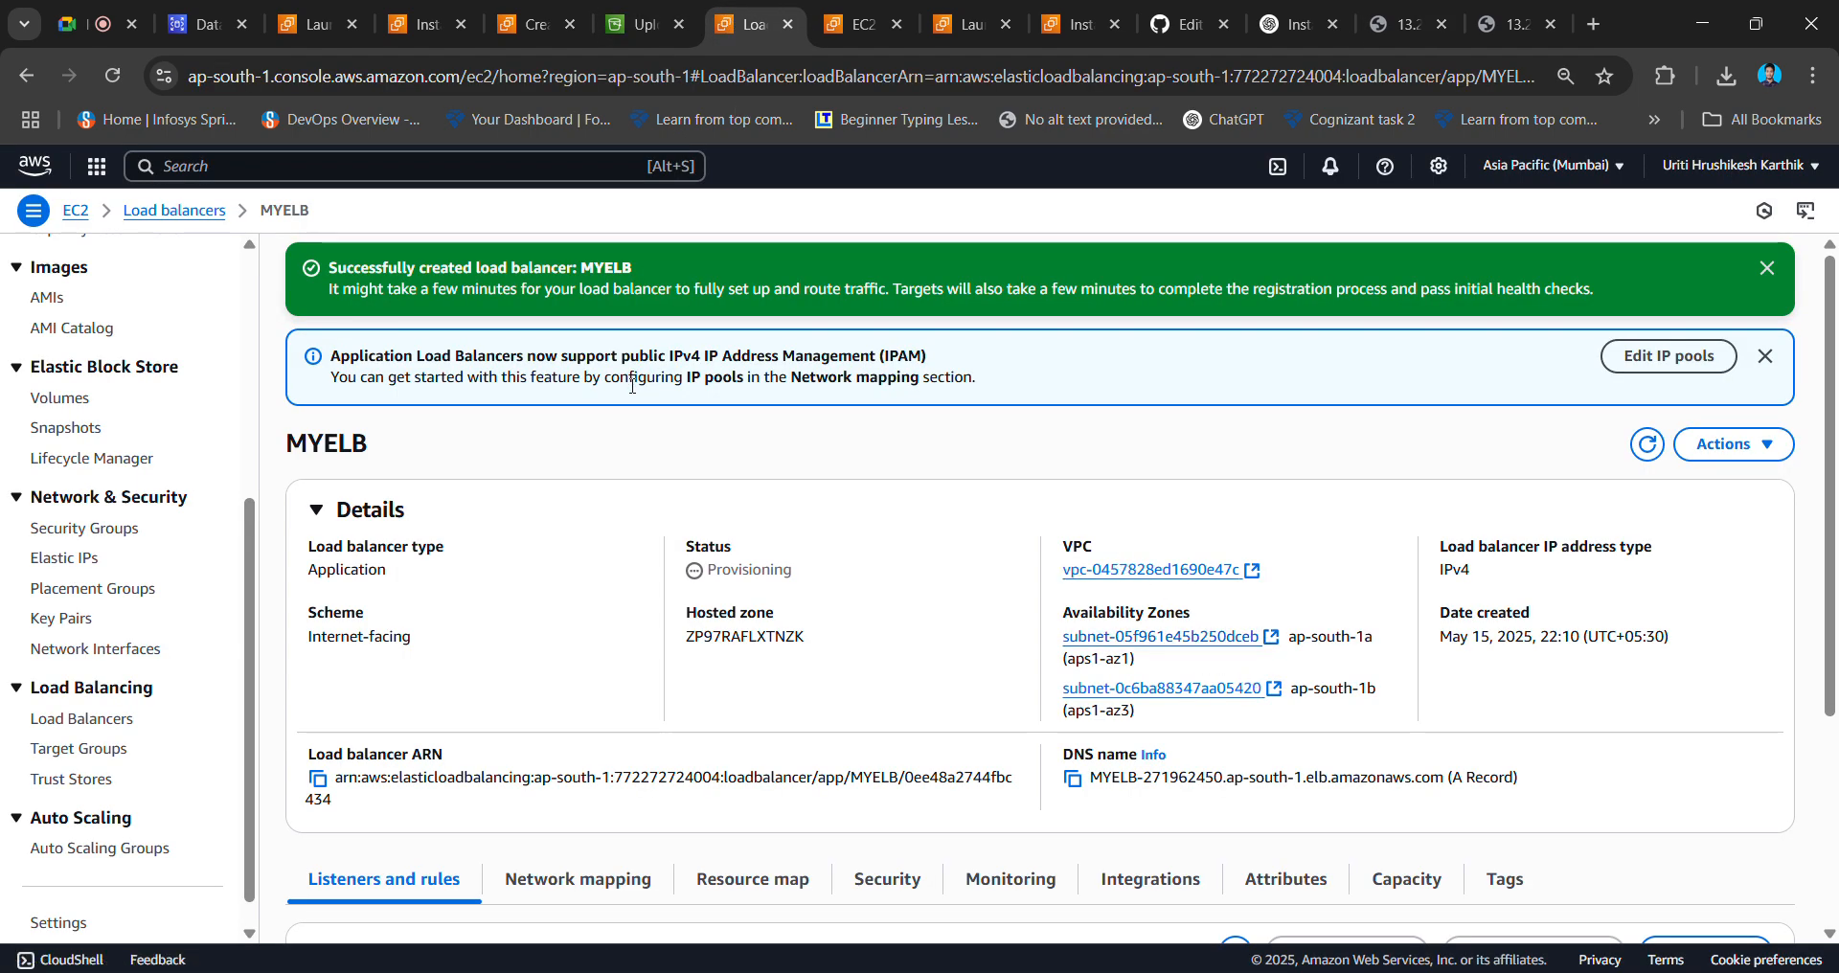
scroll(714, 496, down, 3)
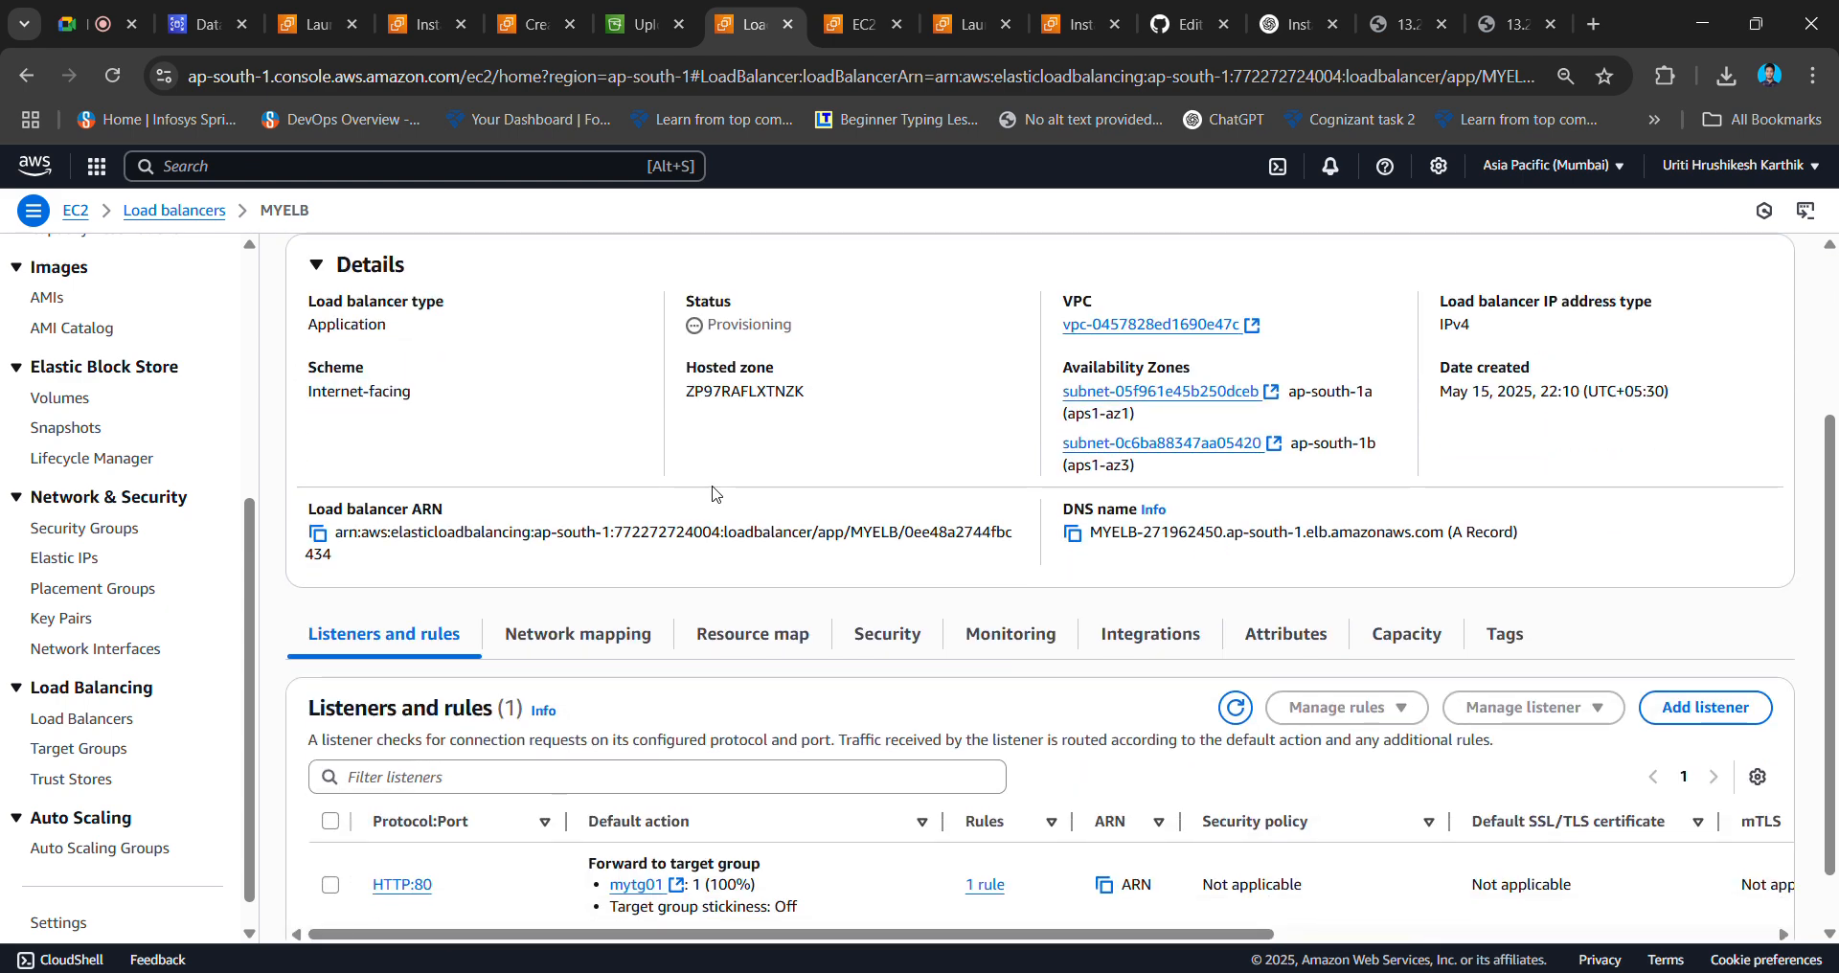
scroll(713, 493, up, 3)
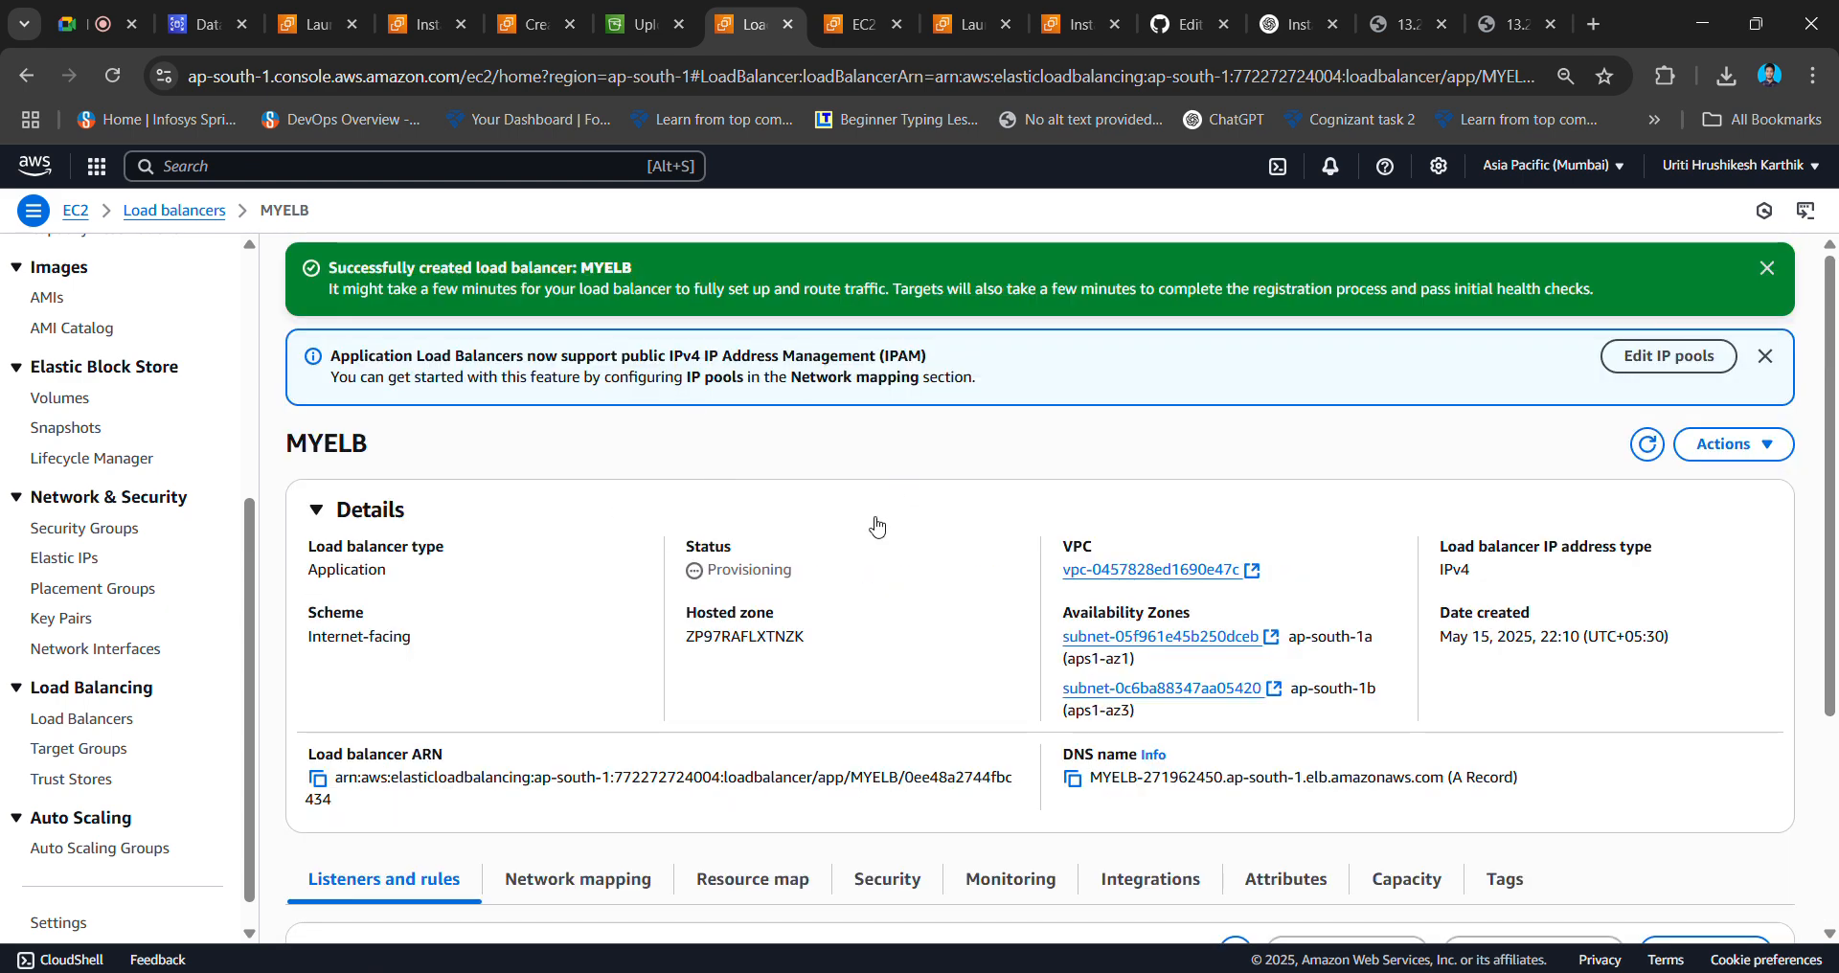
click(117, 69)
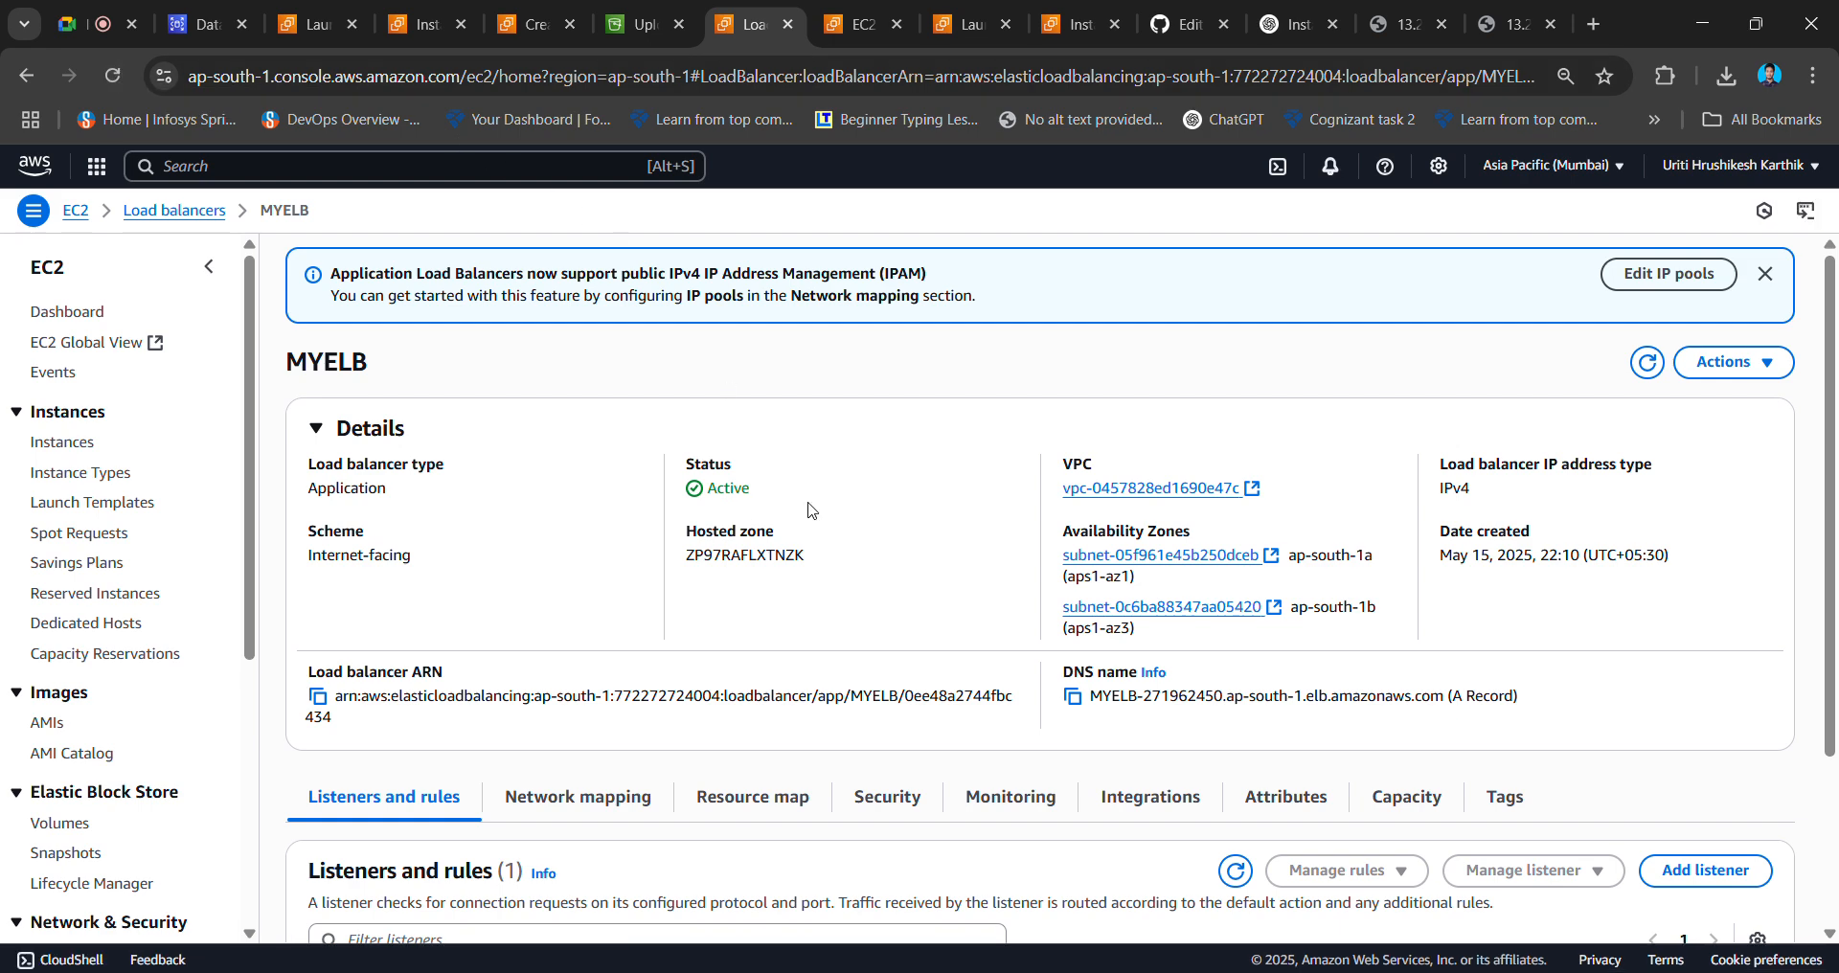
scroll(1021, 566, down, 3)
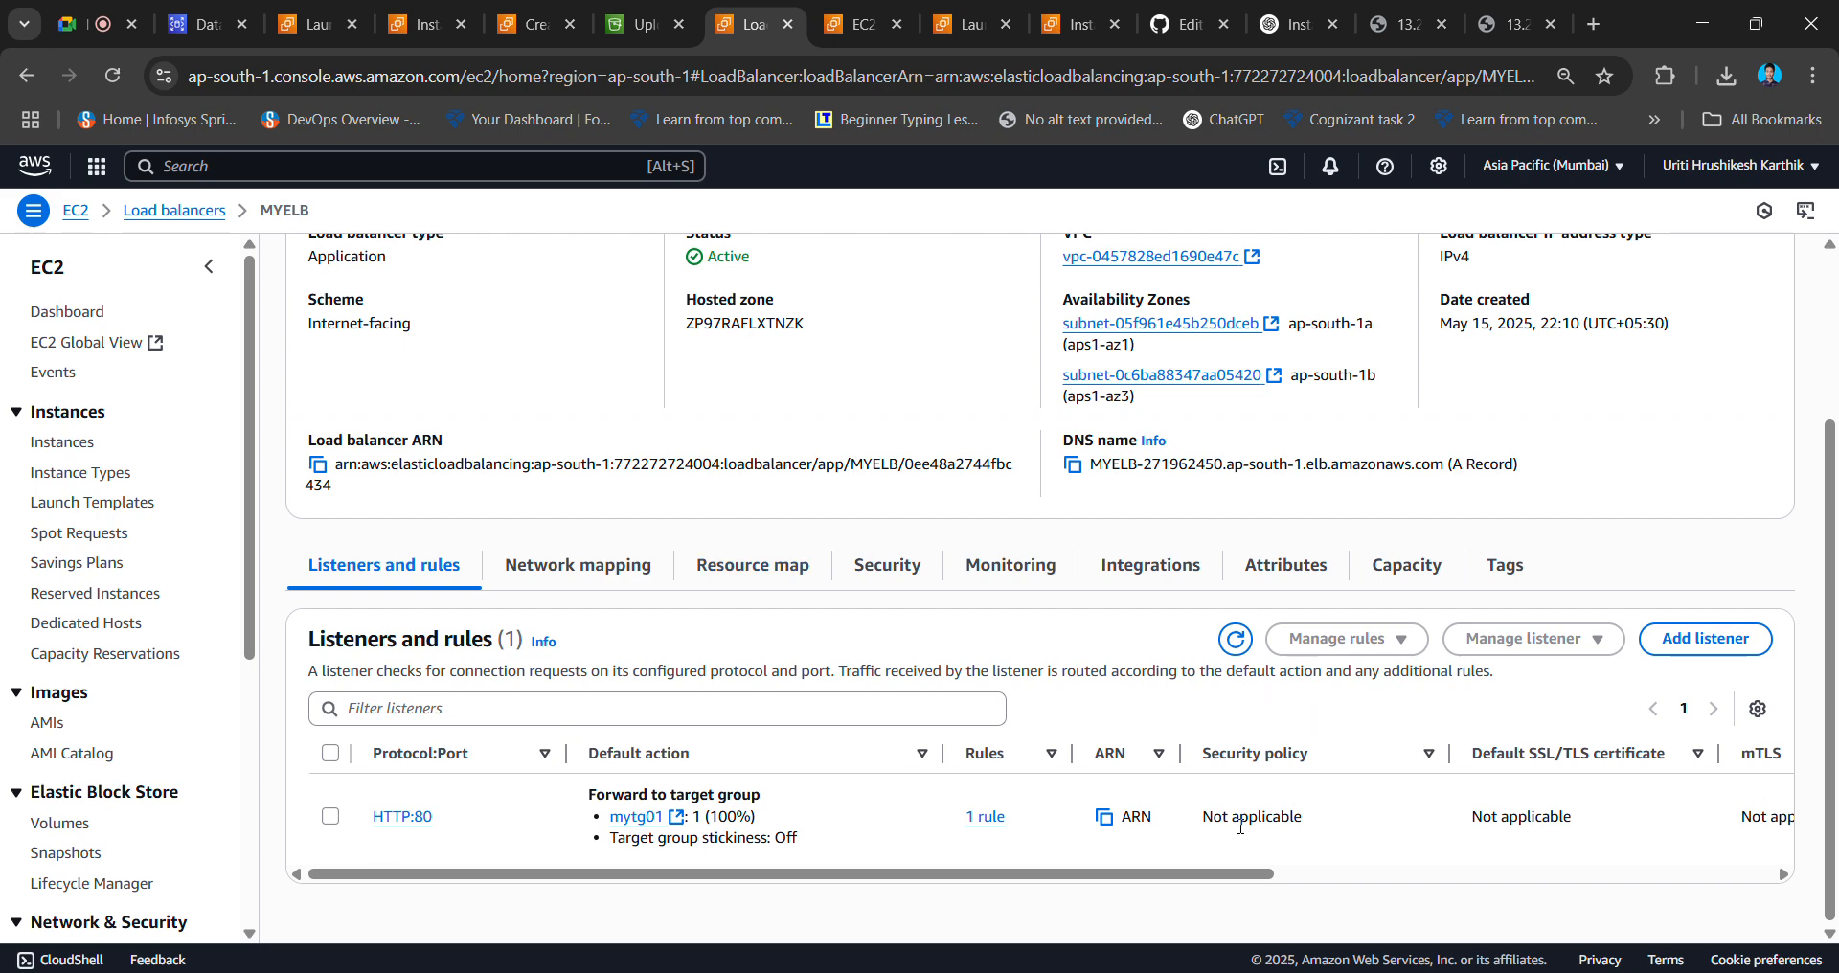
drag(1200, 877, 693, 816)
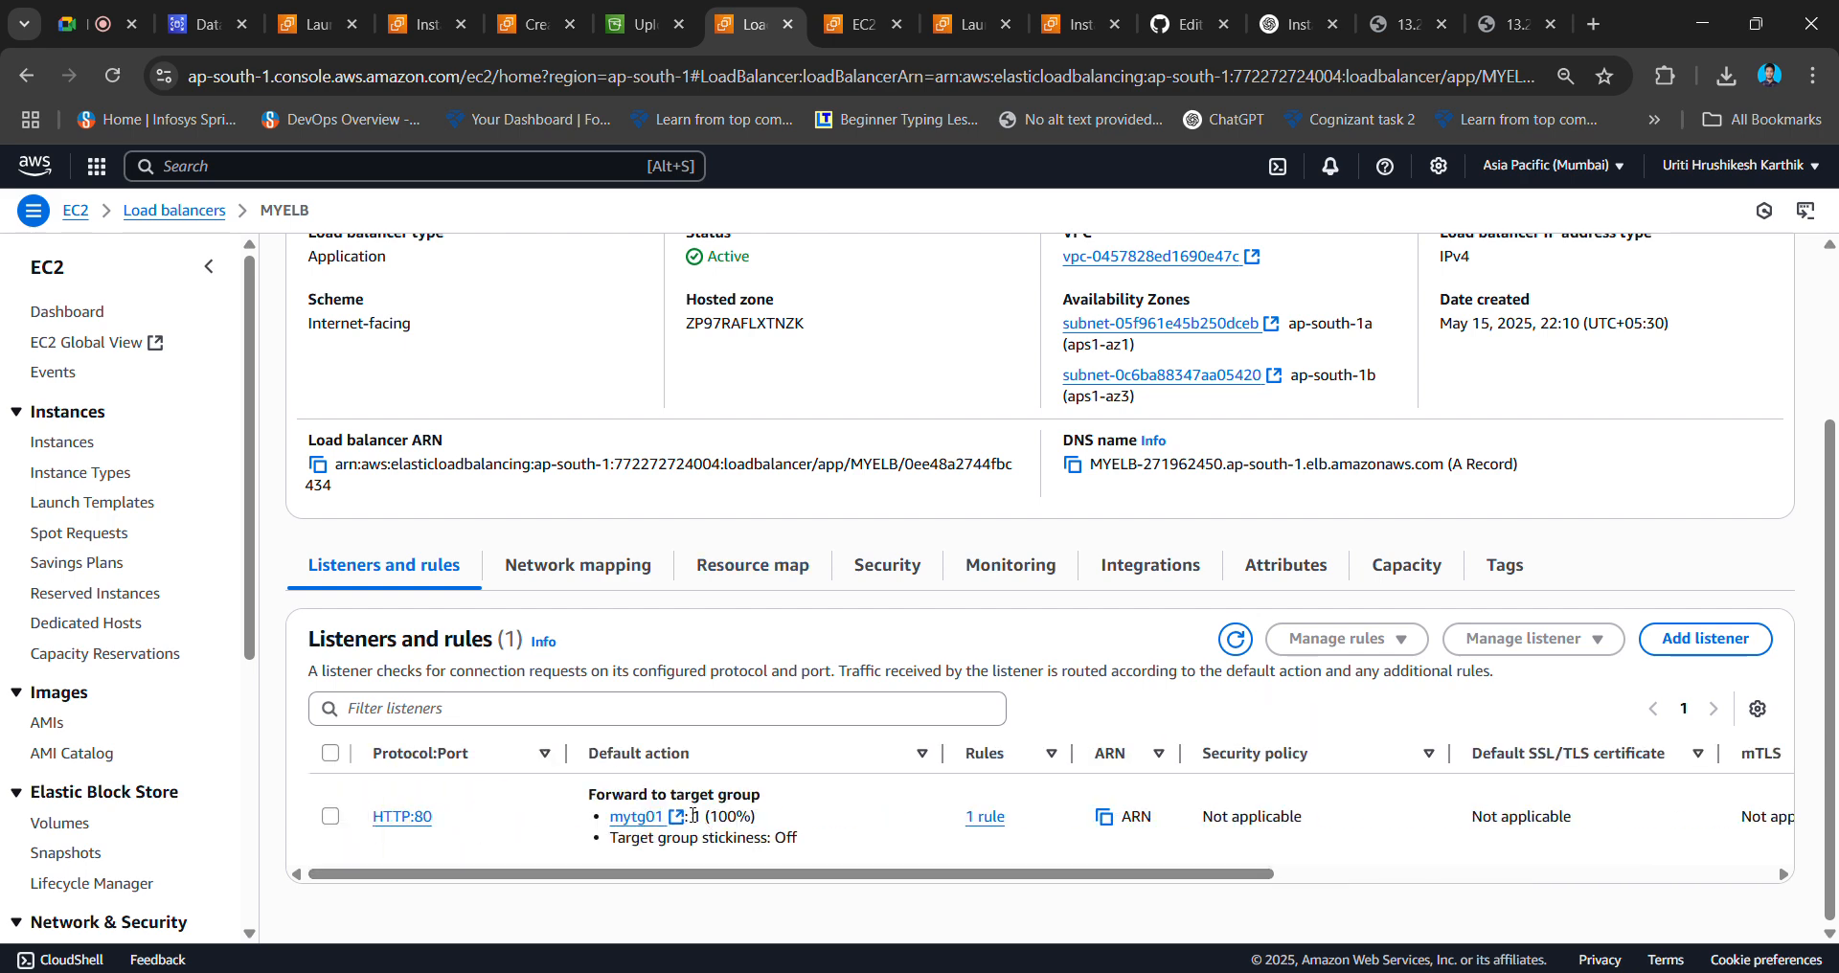
click(1073, 465)
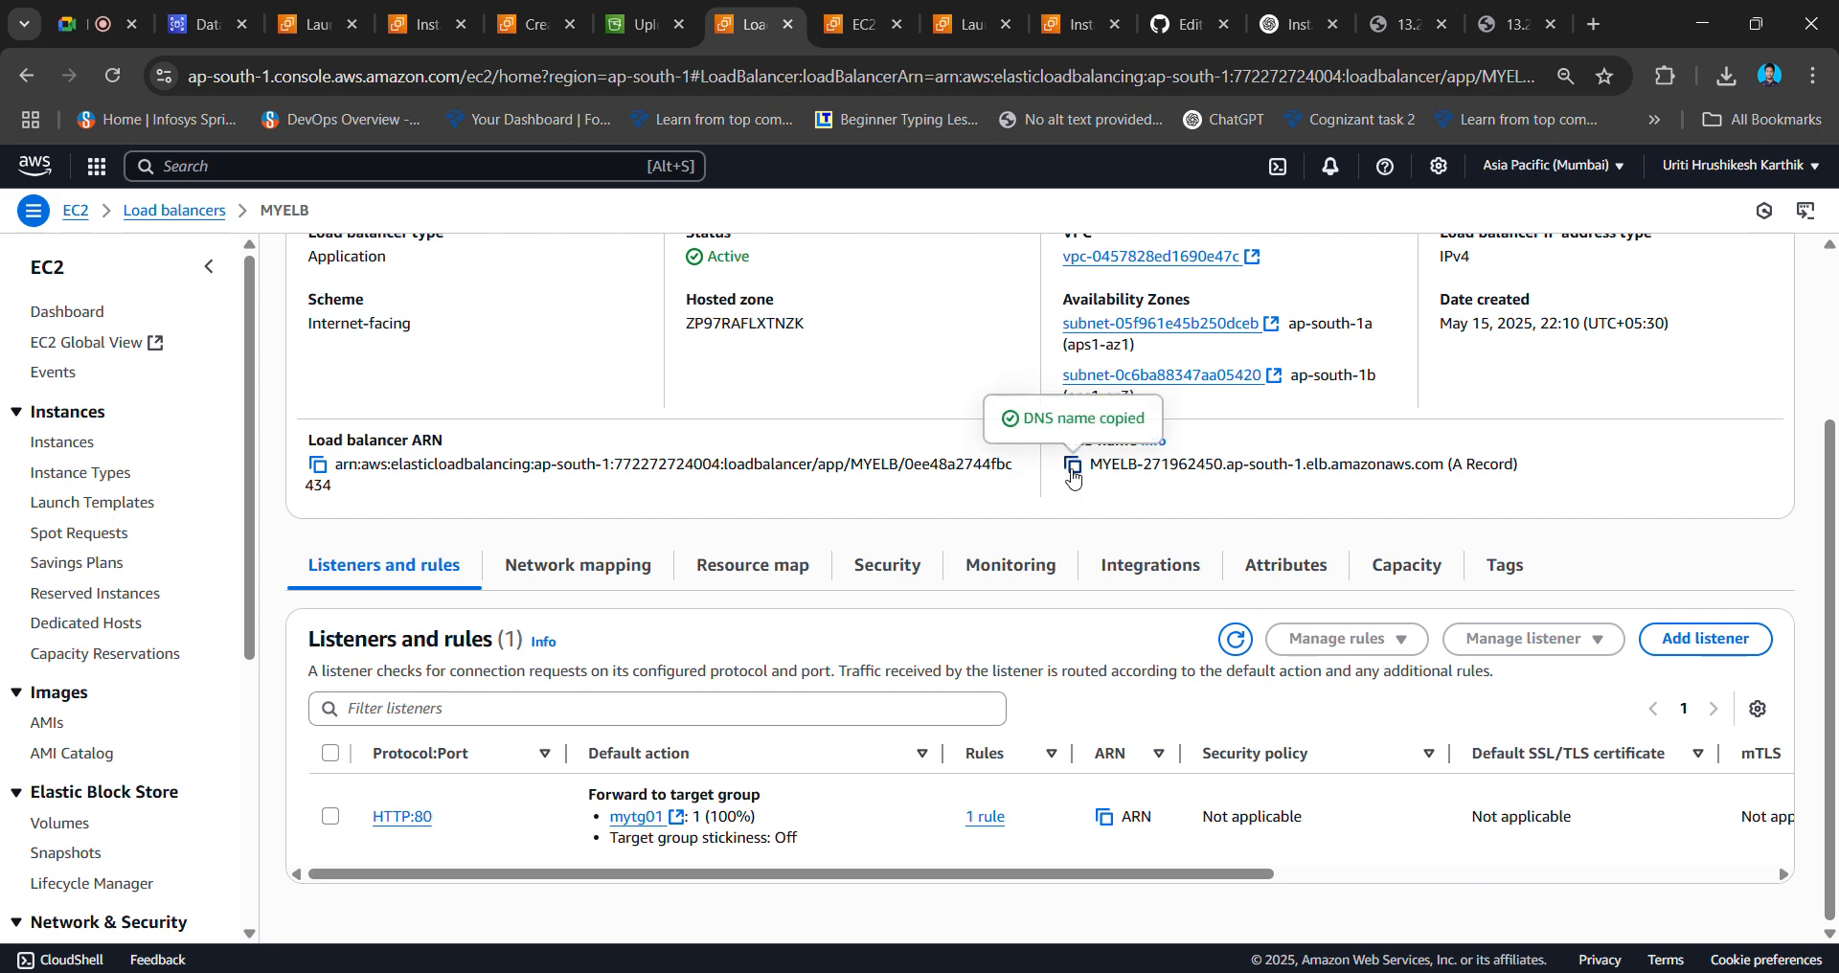
click(1813, 76)
click(1590, 259)
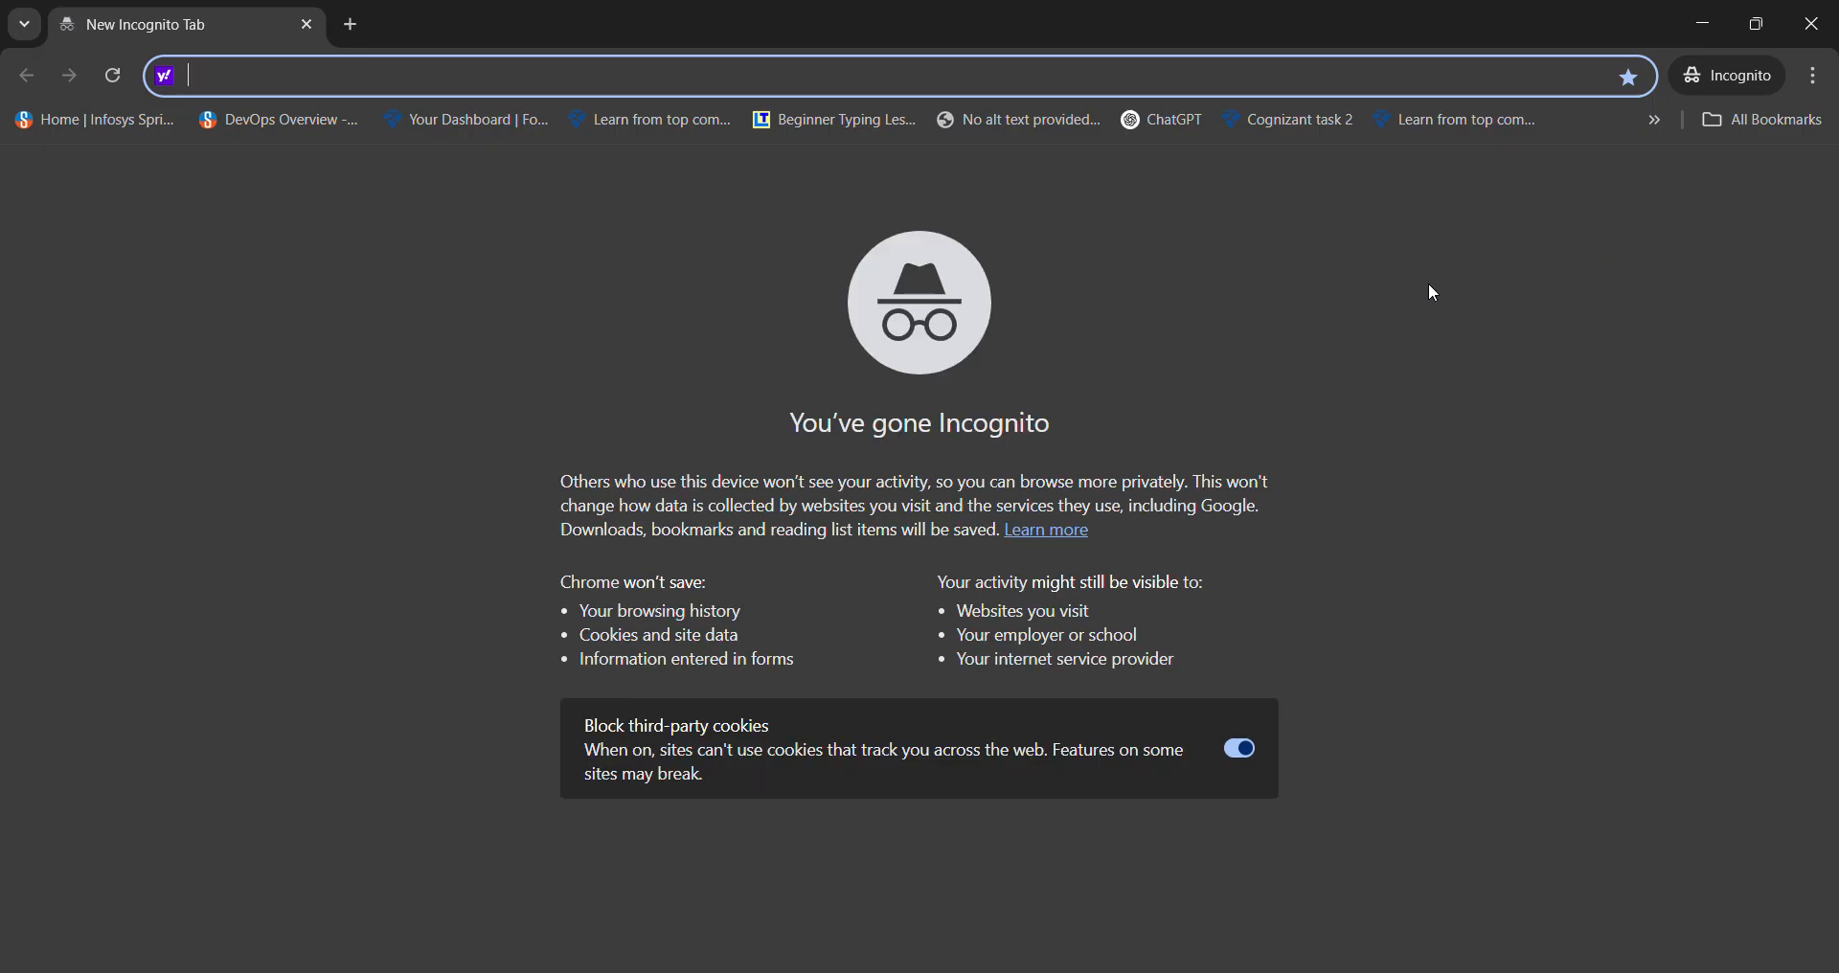
- Load MYELB's DNS name in the incognito window, proceeding past the insecure-connection warning
key(ctrl+v)
key(Return)
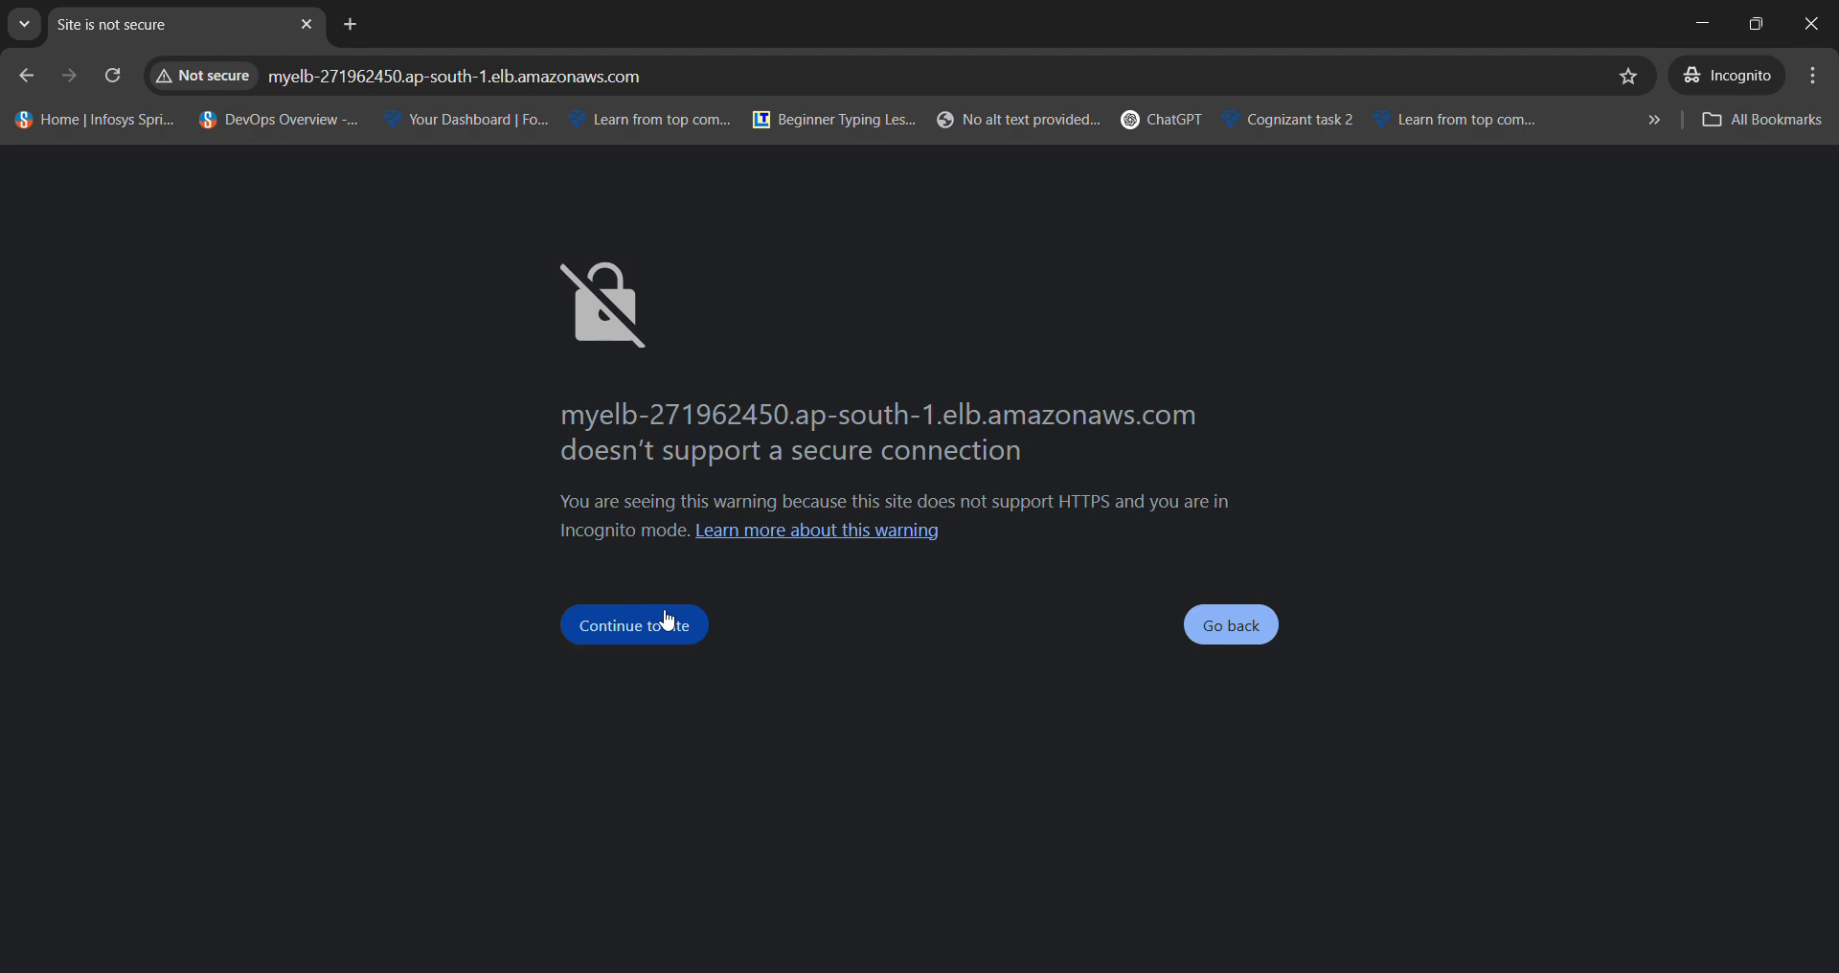
click(668, 622)
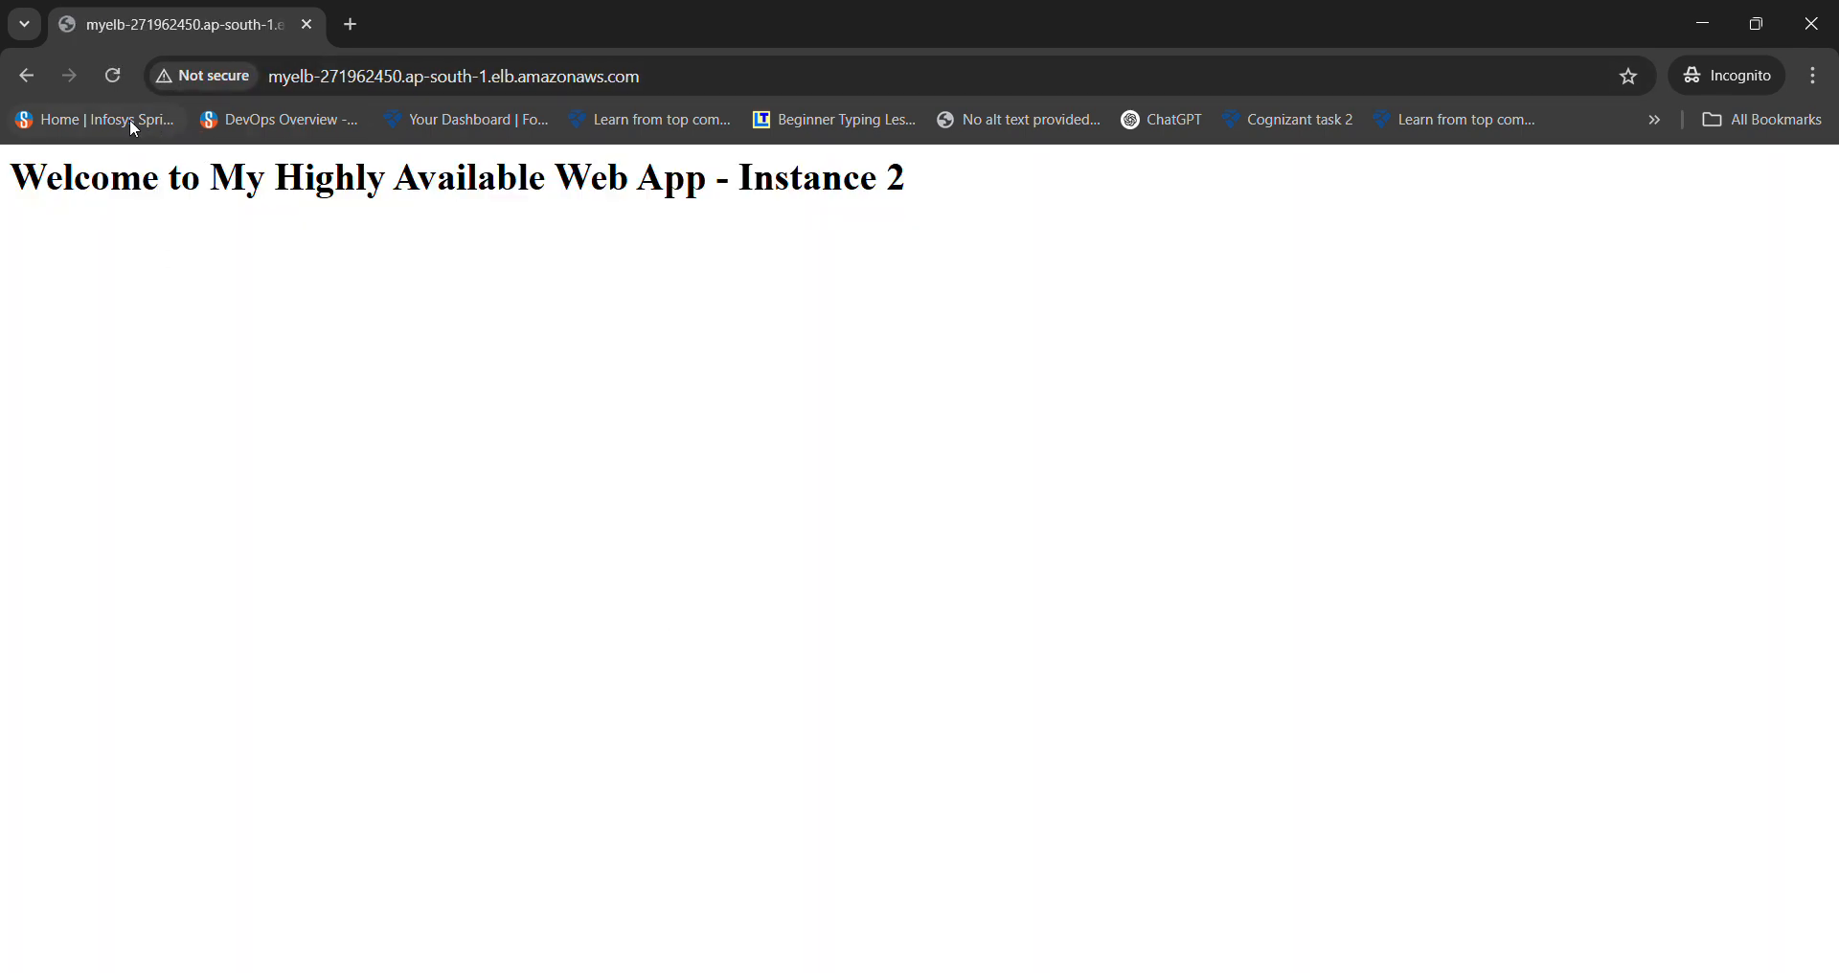
drag(11, 165, 994, 250)
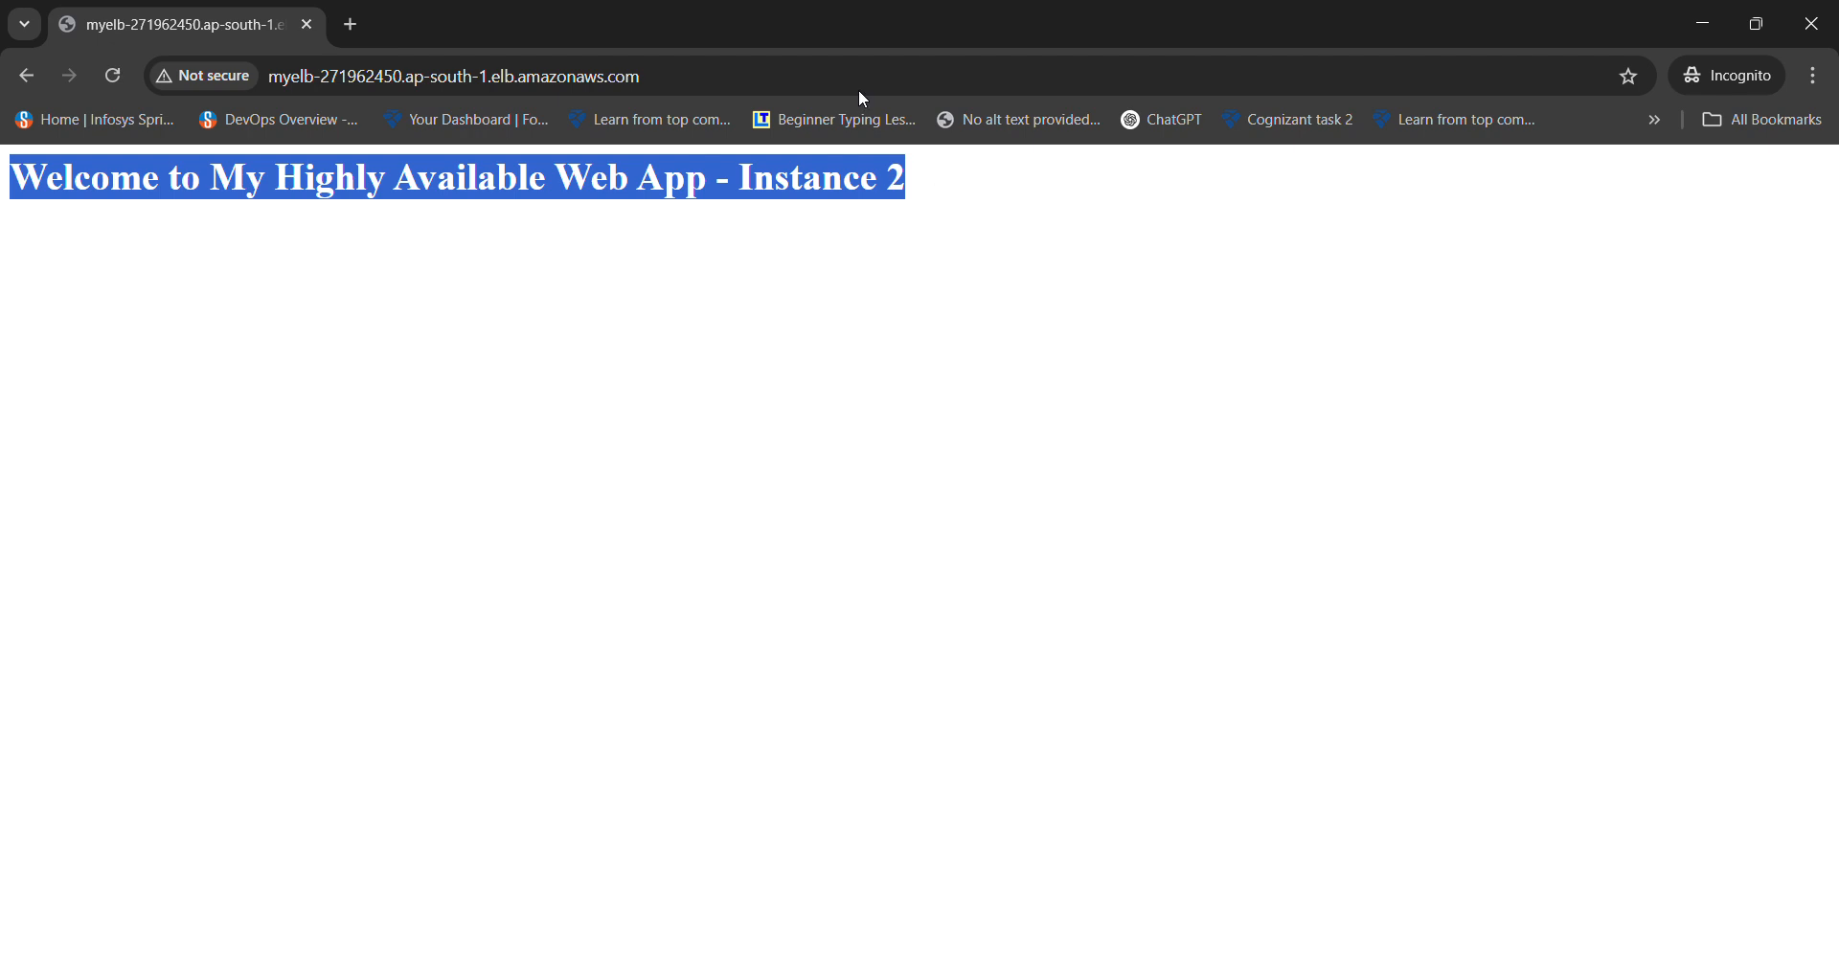
- Reload several times to see the page alternate between Instance 1 and Instance 2
key(F5)
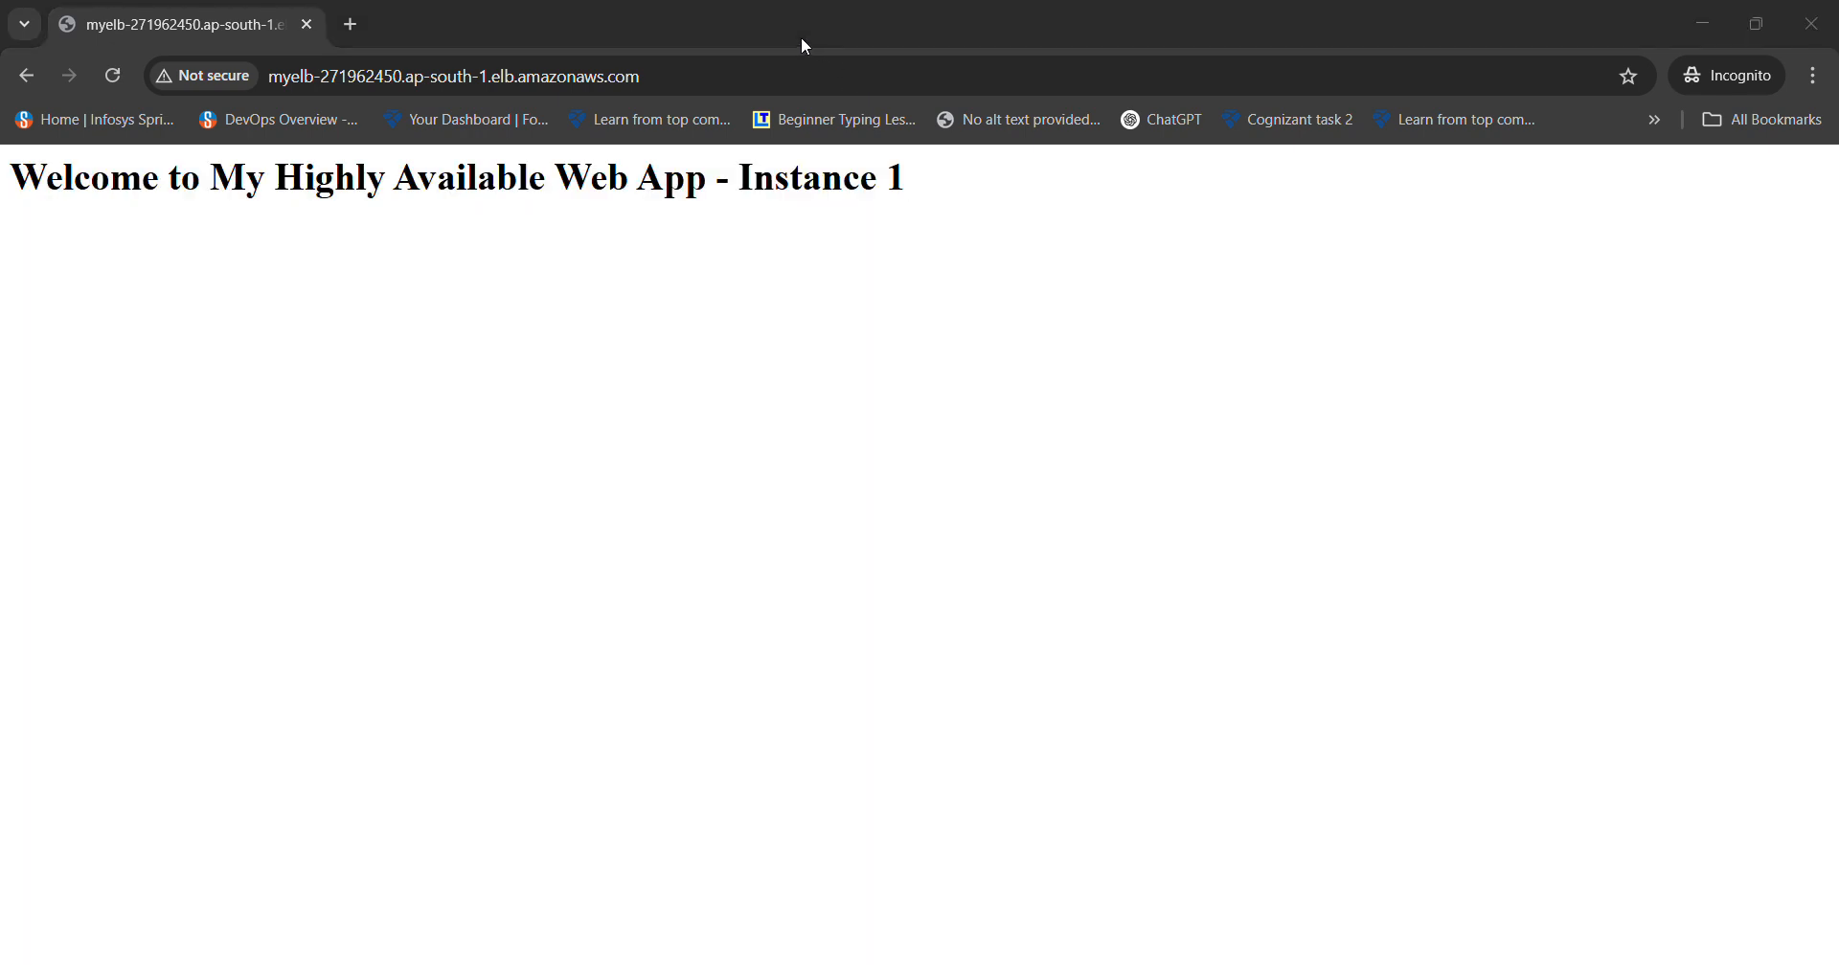
click(112, 77)
click(112, 78)
click(112, 78)
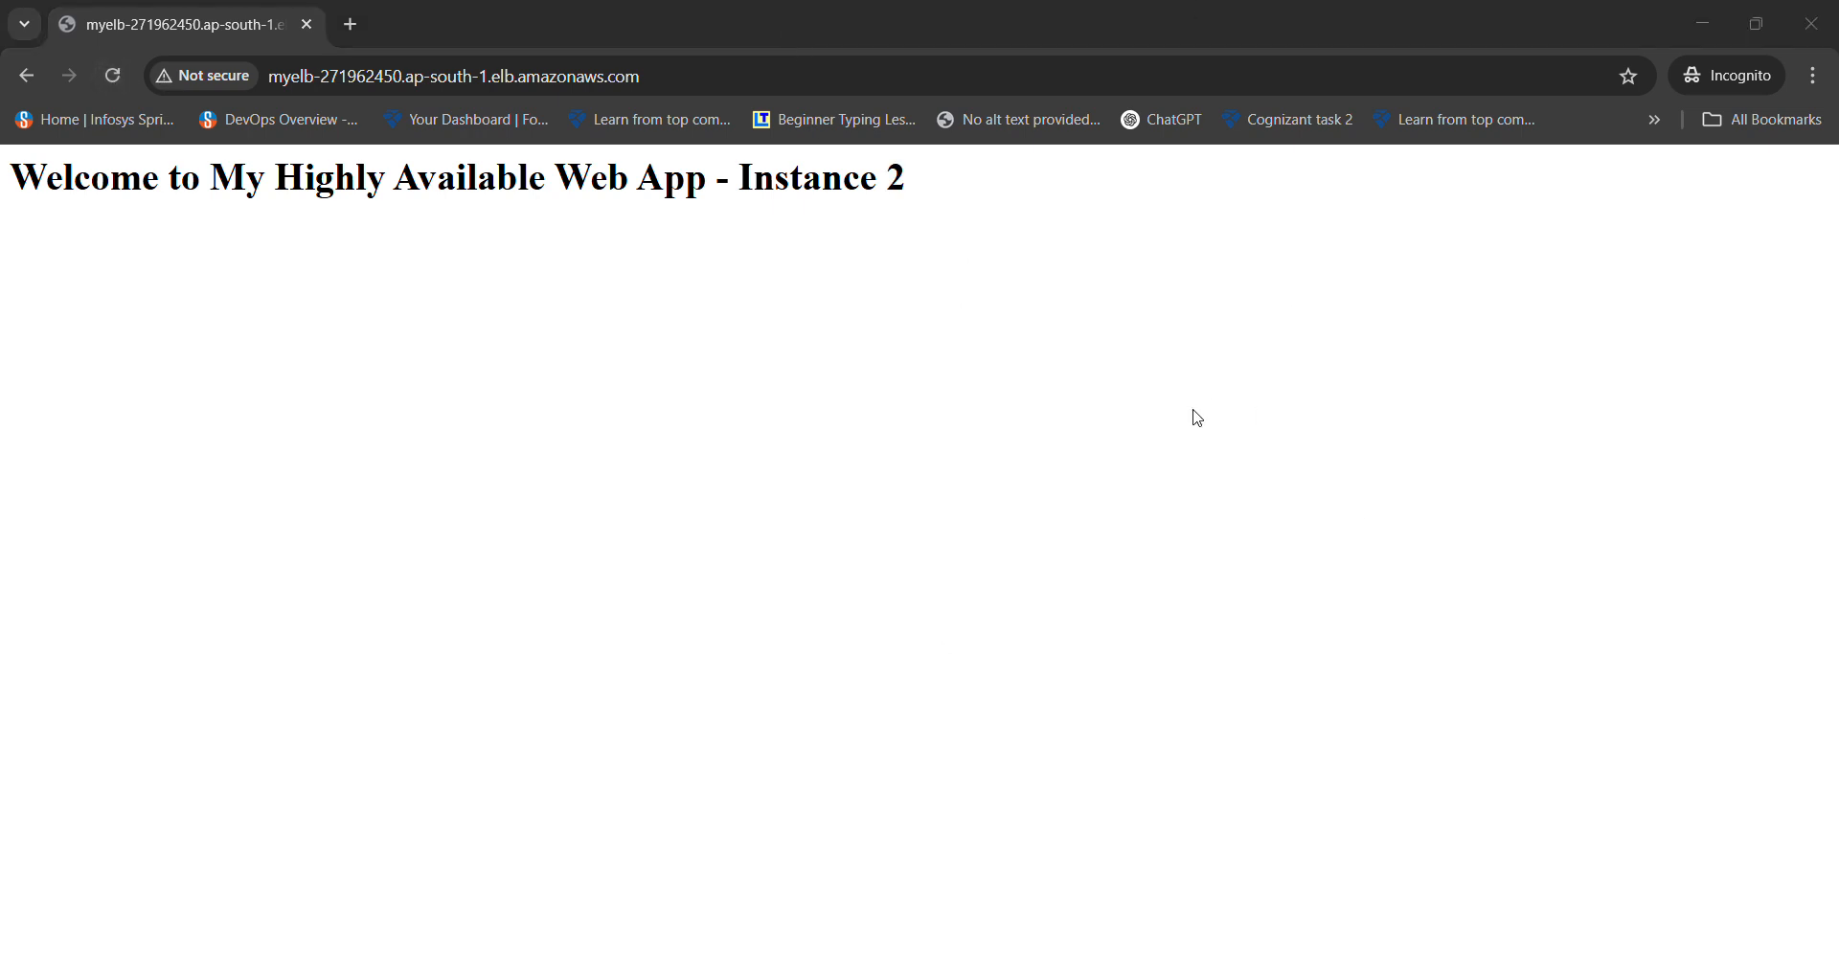
mouse_move(1112, 968)
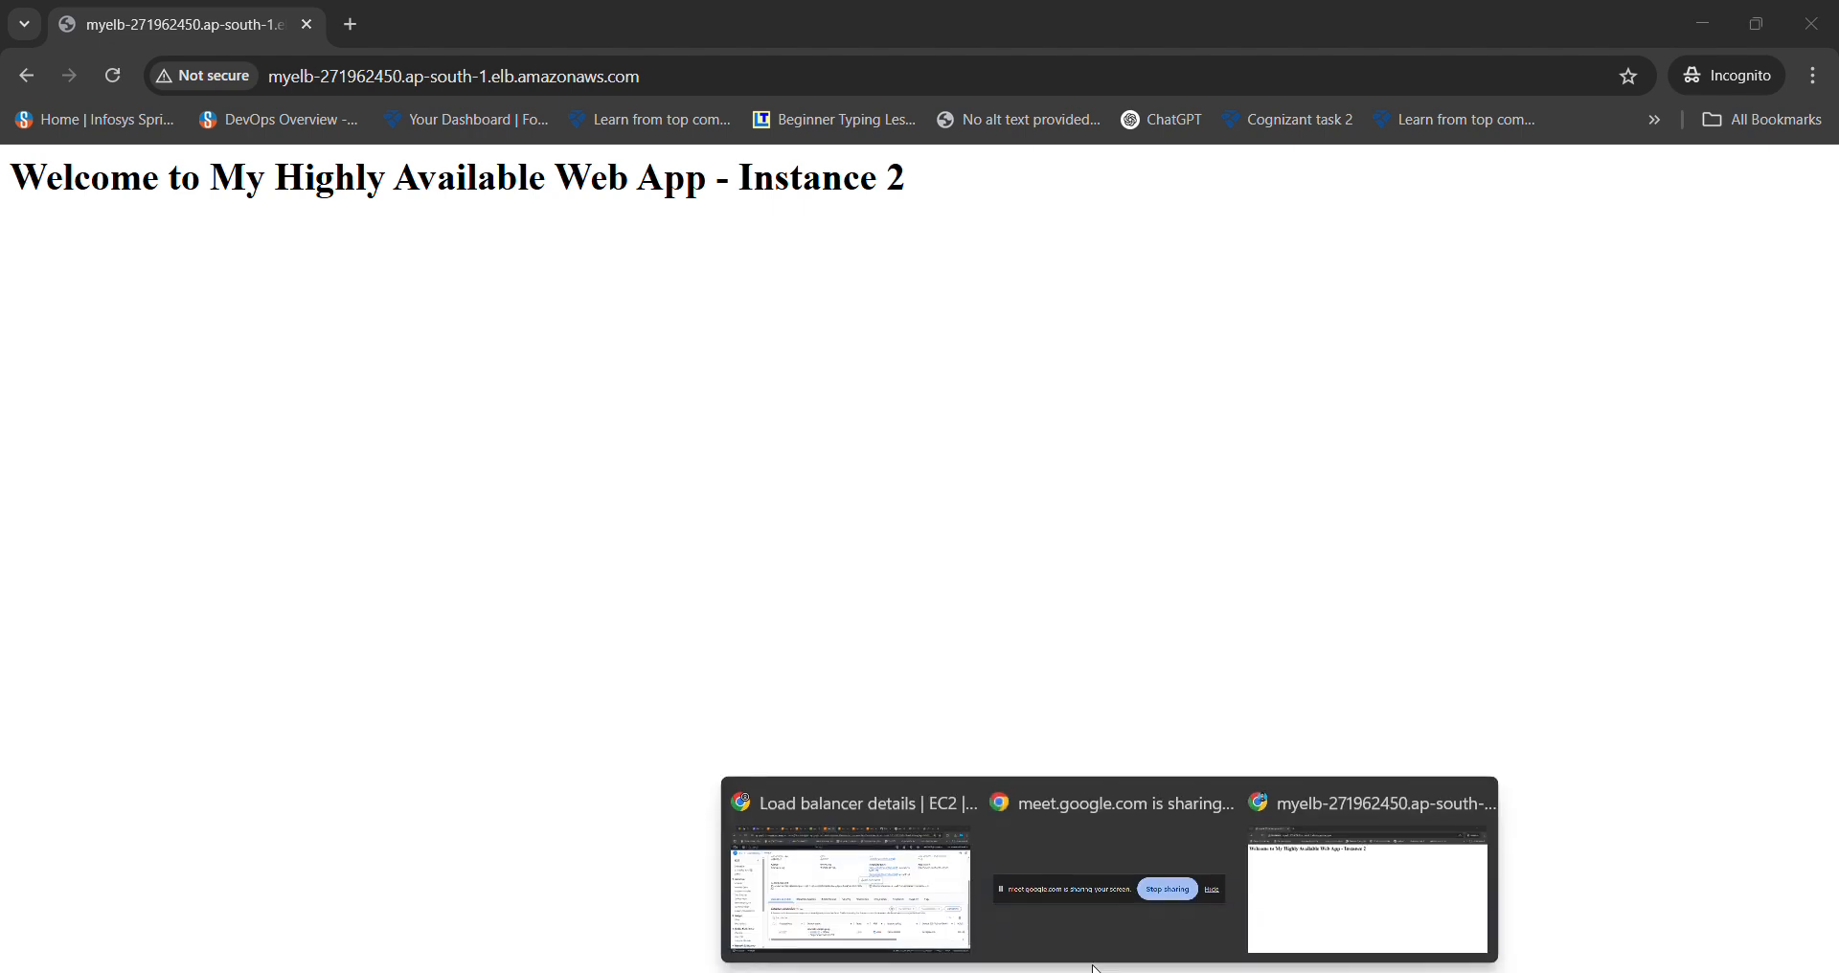
click(890, 888)
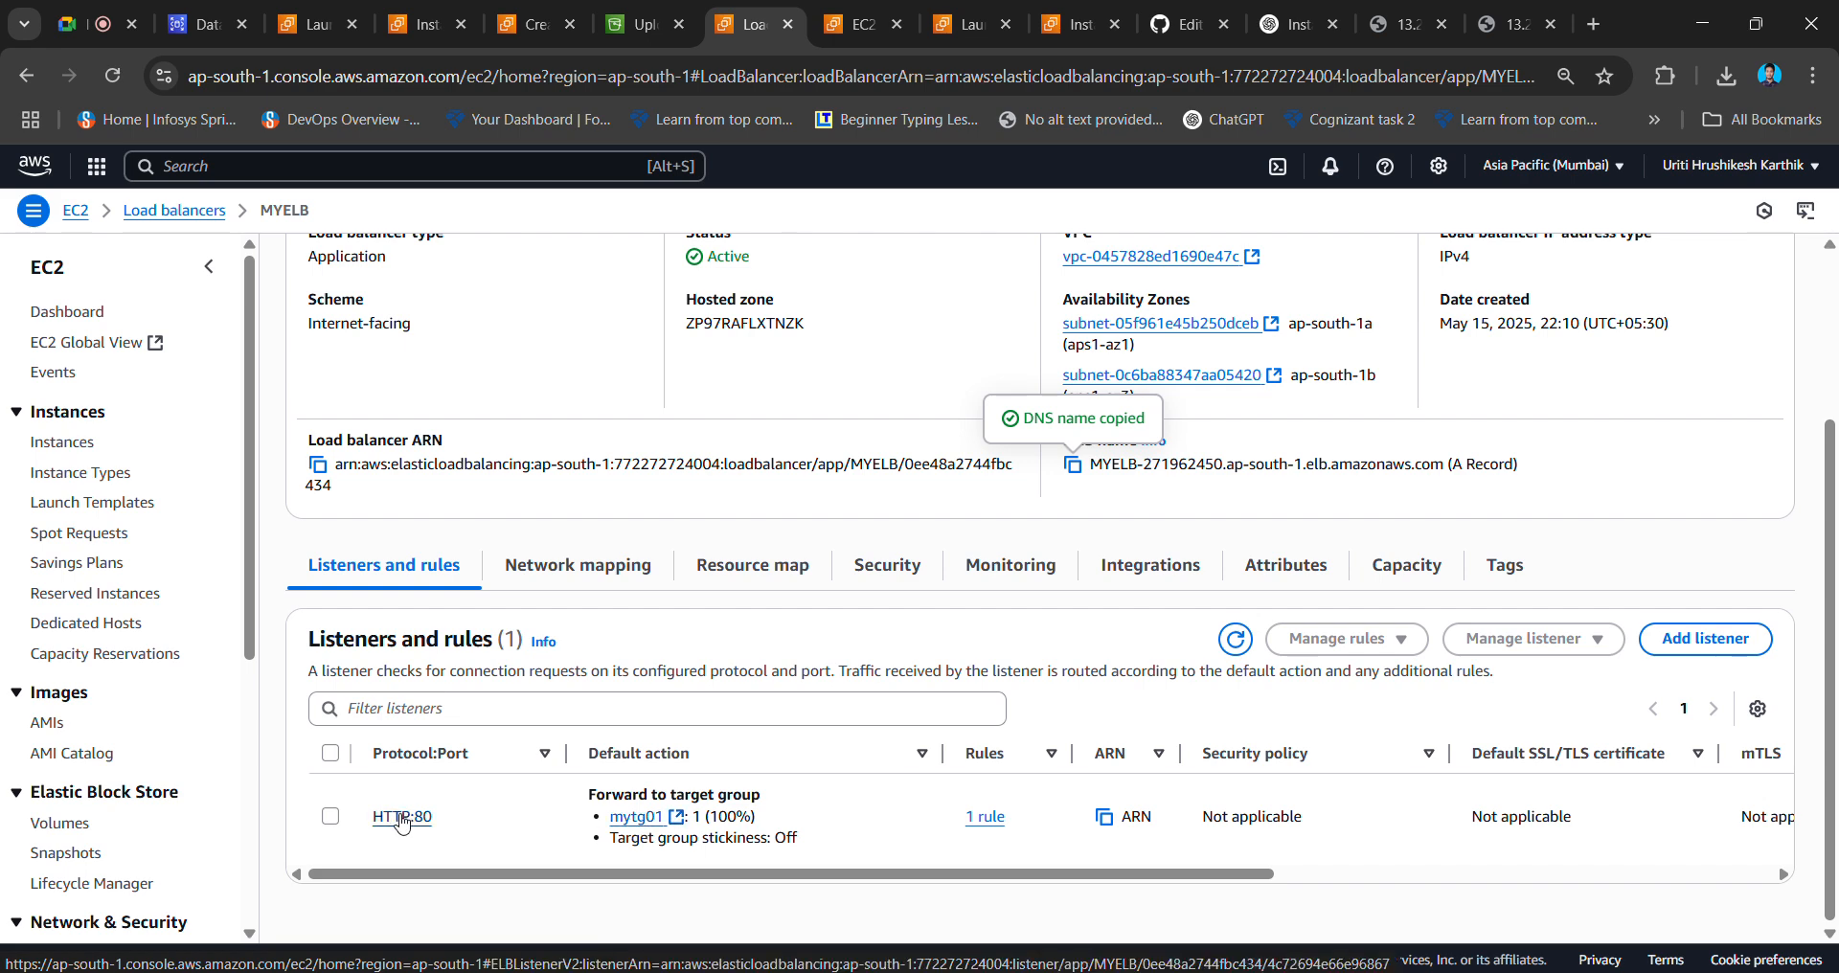
- Open the mytg01 target group and confirm it reports 2 healthy targets
click(639, 819)
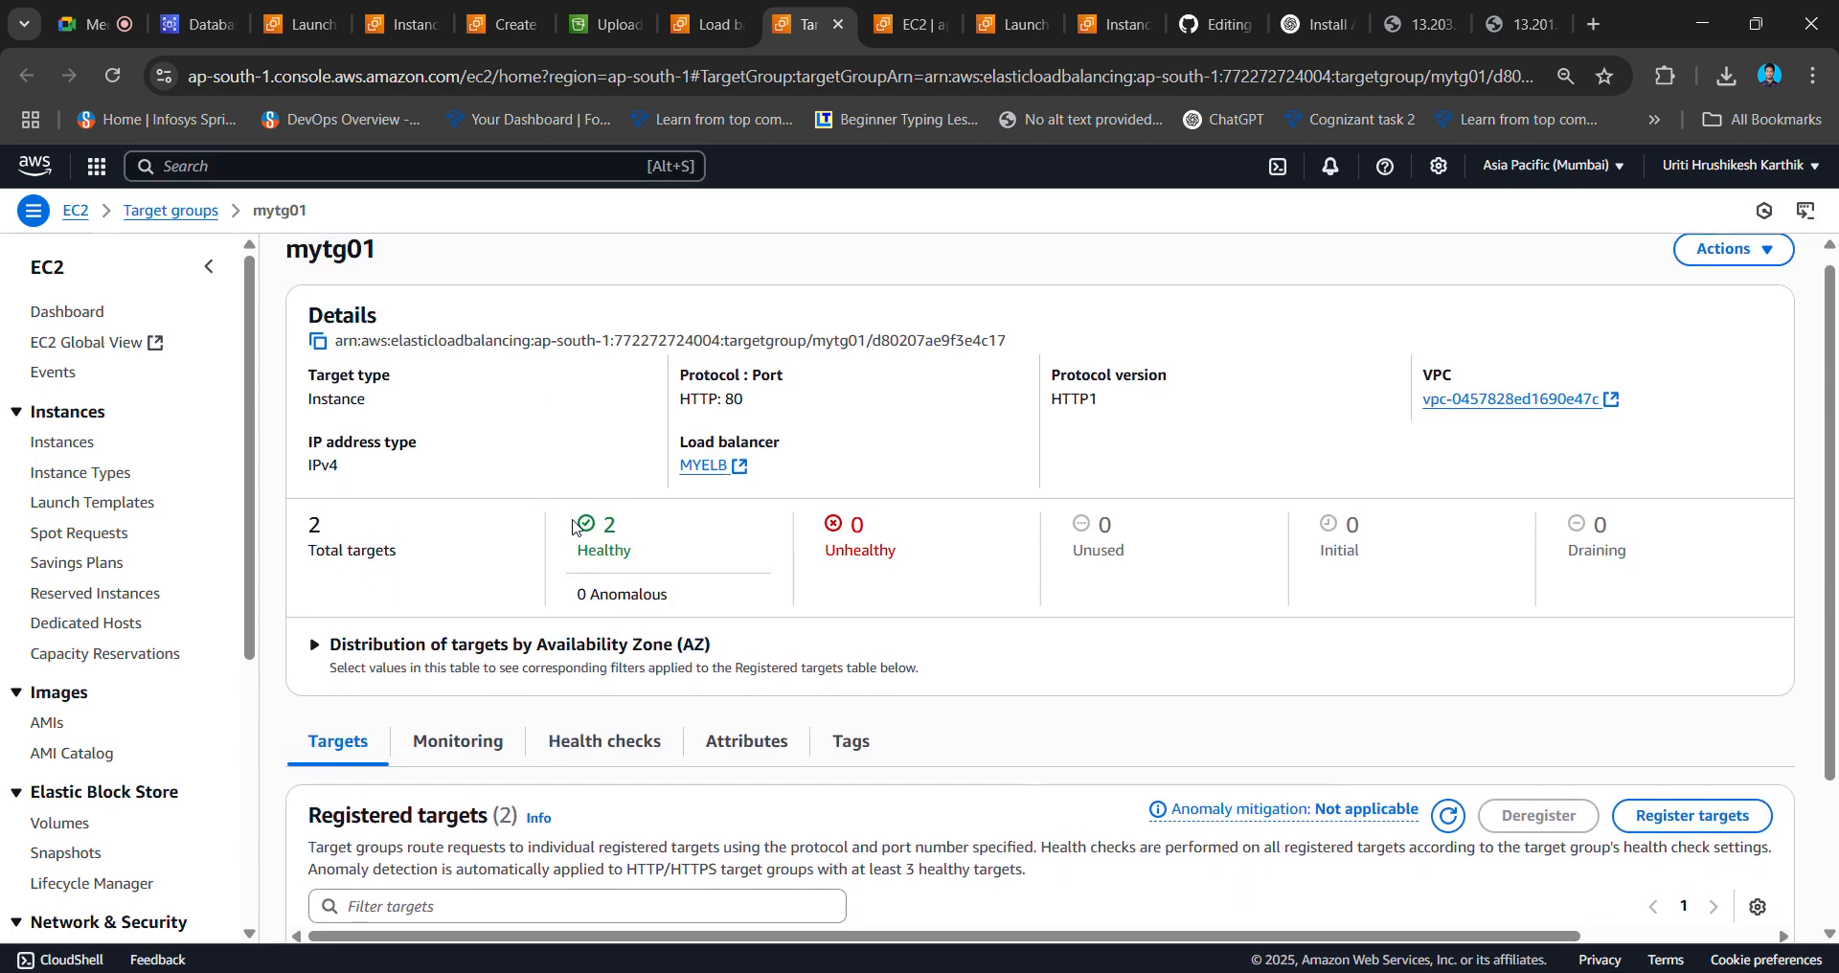
drag(575, 526, 714, 572)
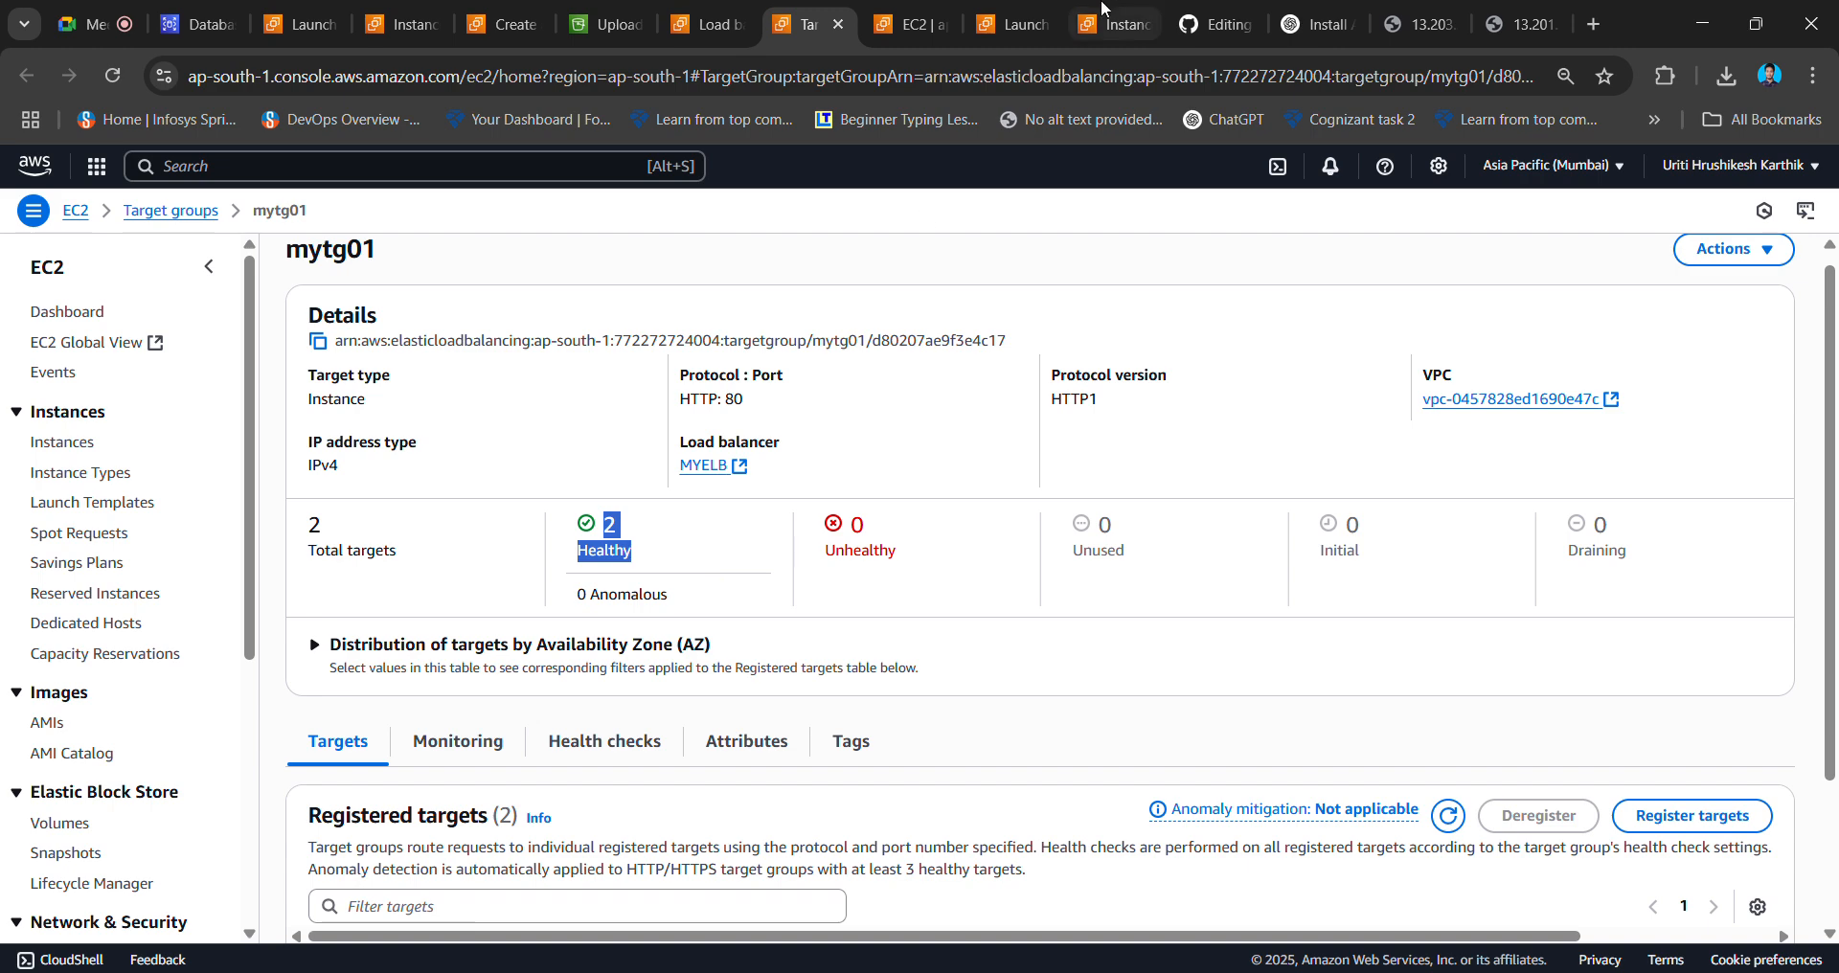
click(822, 551)
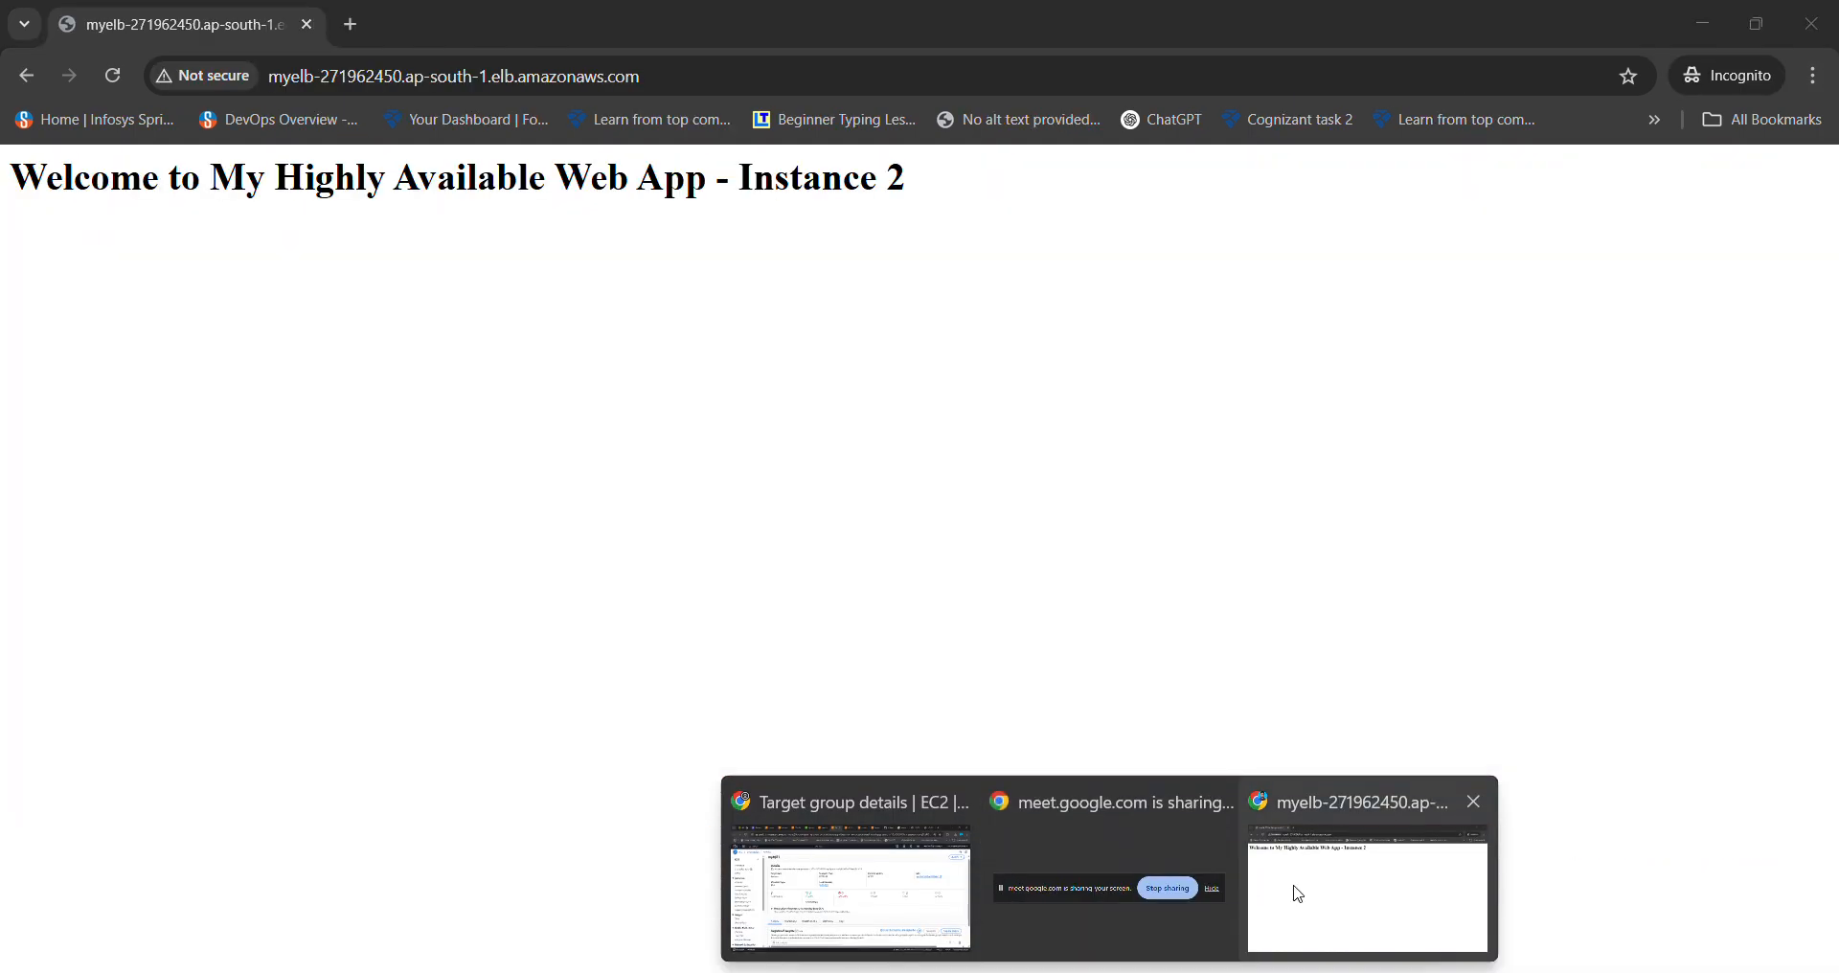
- Reload the MYELB incognito page repeatedly until it alternates back to the Instance 1 heading
click(1294, 891)
click(114, 84)
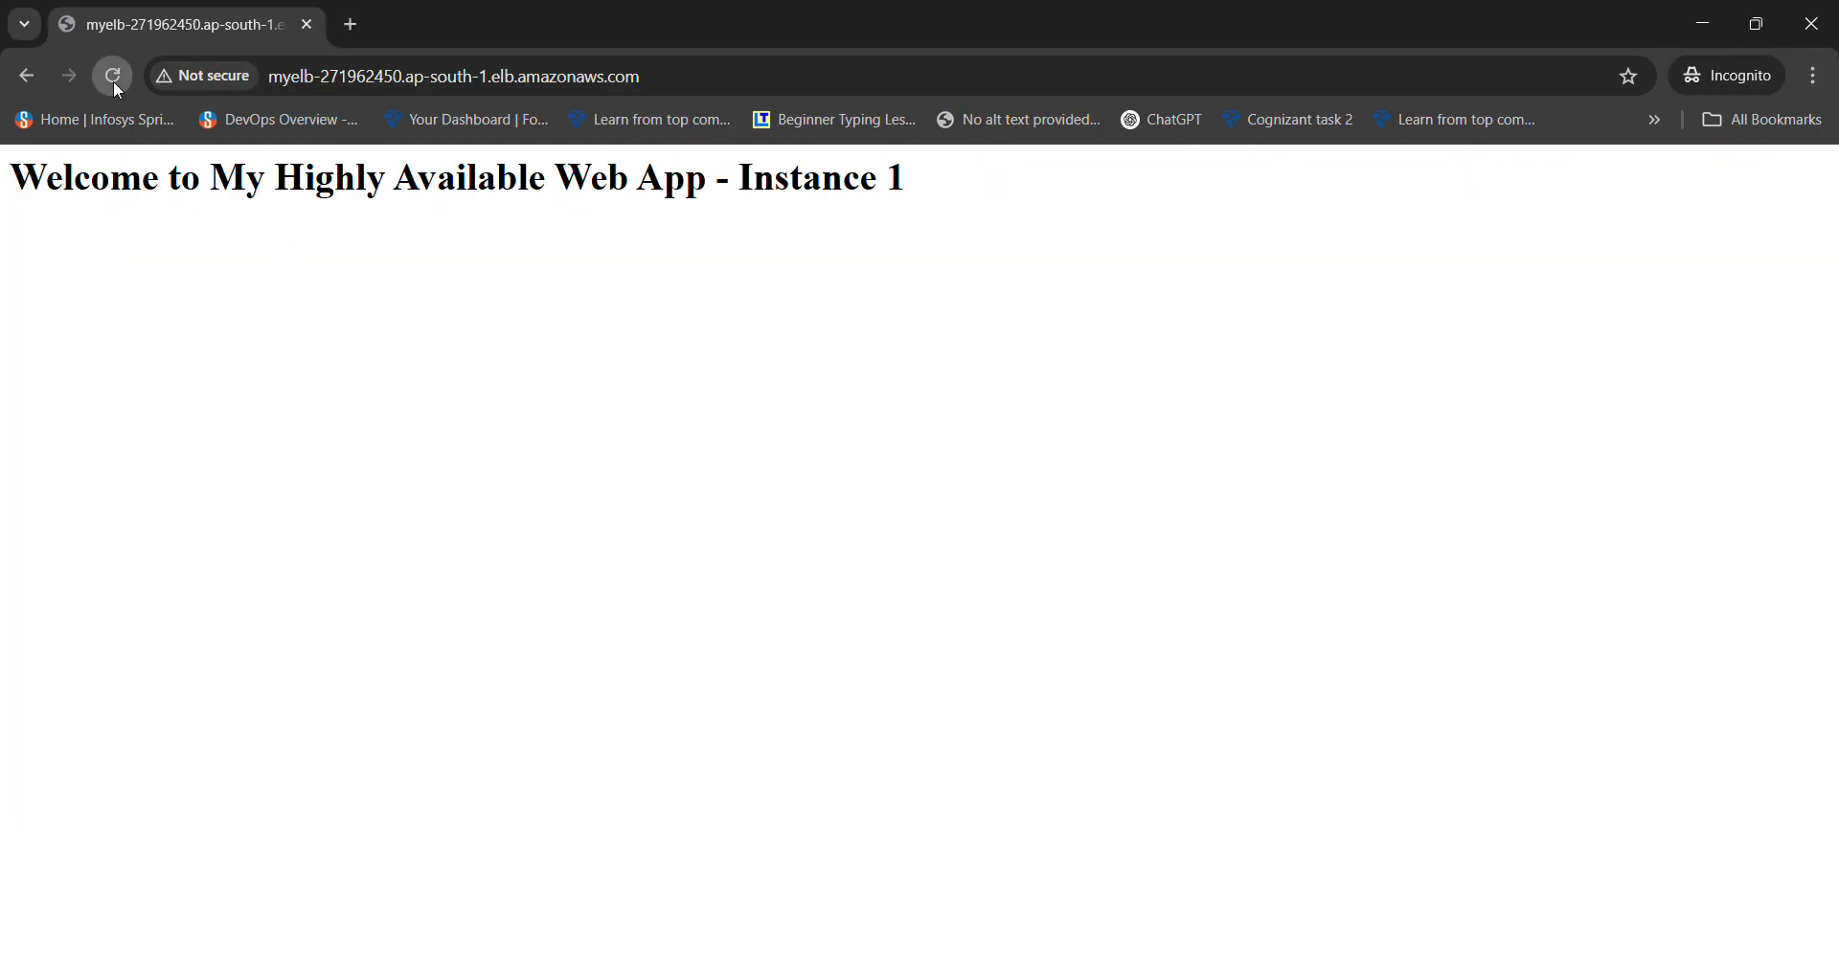
click(113, 76)
click(113, 77)
drag(906, 196, 13, 238)
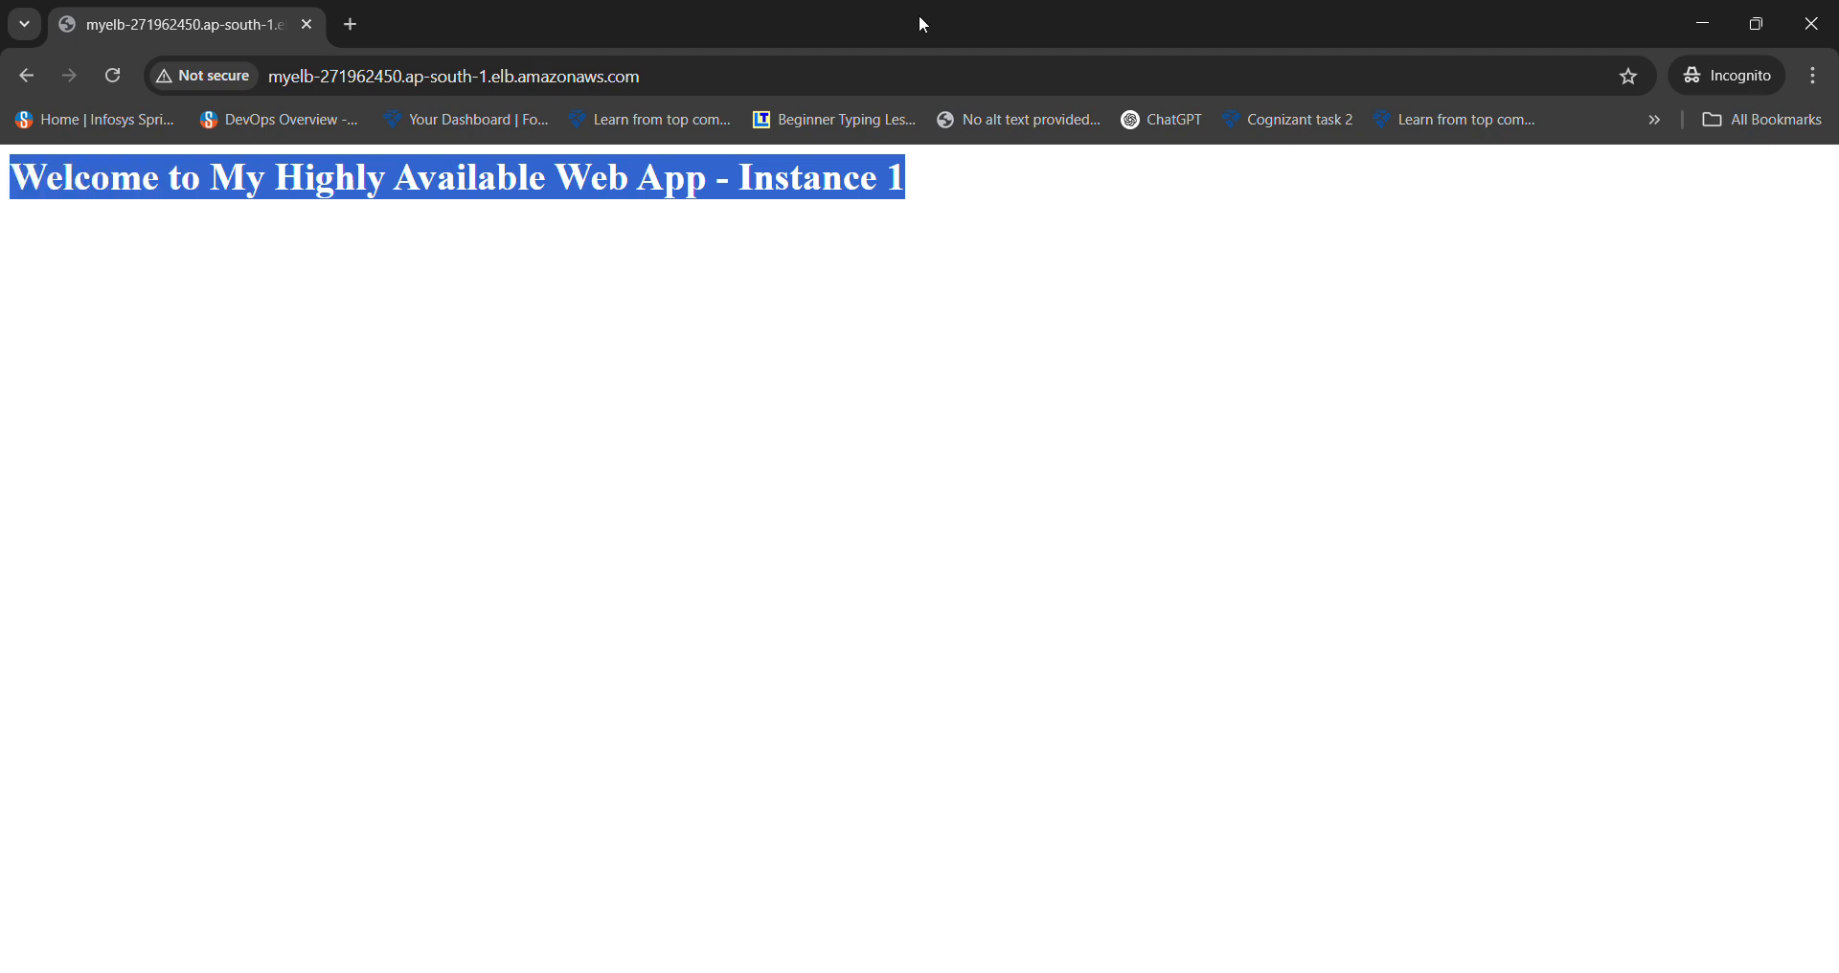
click(822, 263)
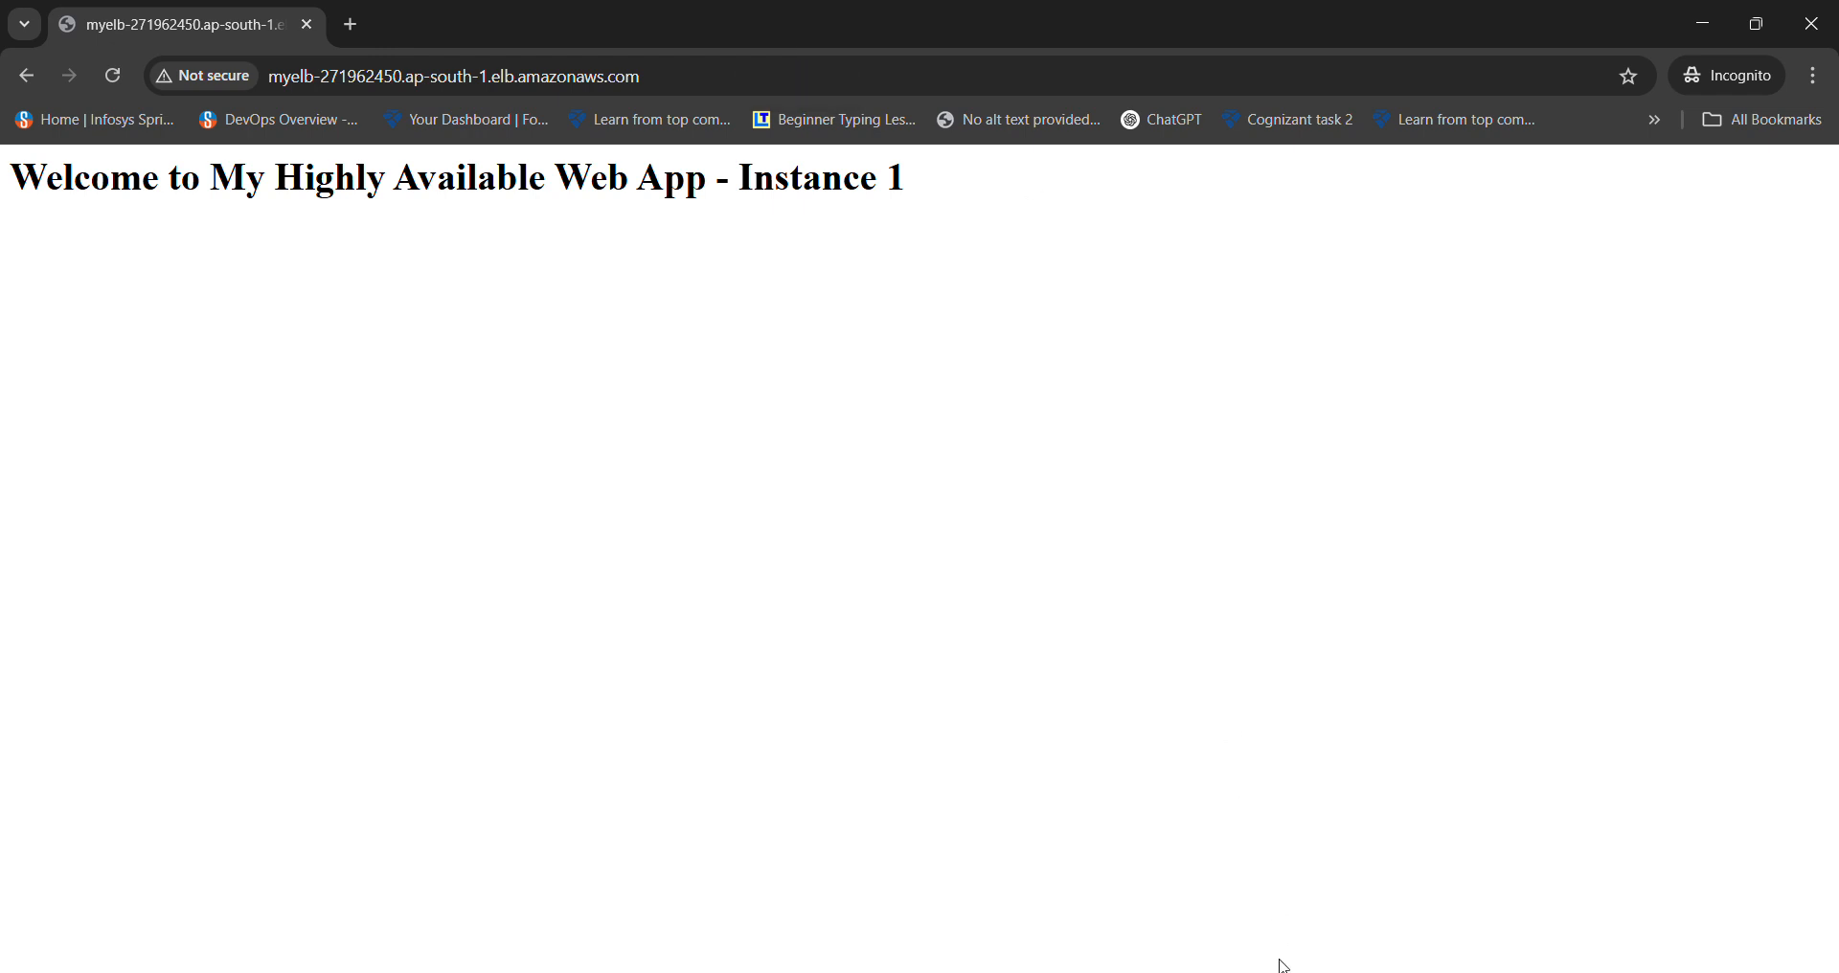
- Compare the MobaXterm sessions for 13.203.229.237 and 13.201.5.222 that wrote each welcome page
click(1249, 916)
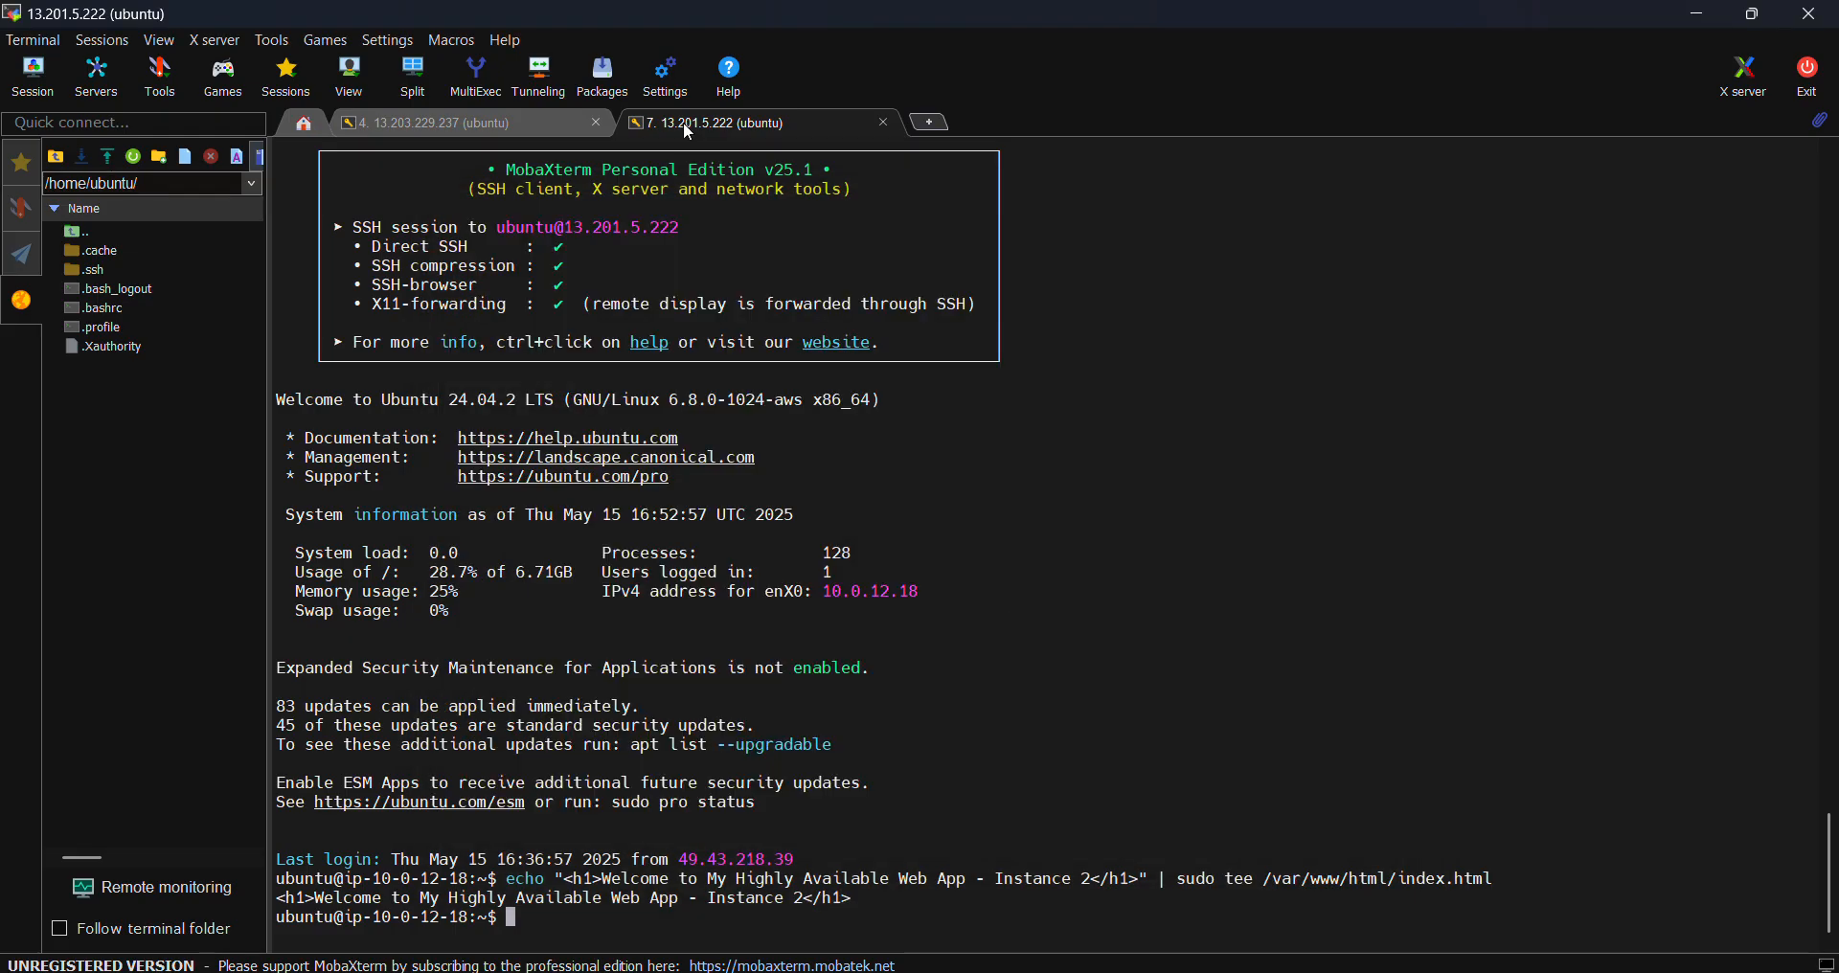
click(492, 128)
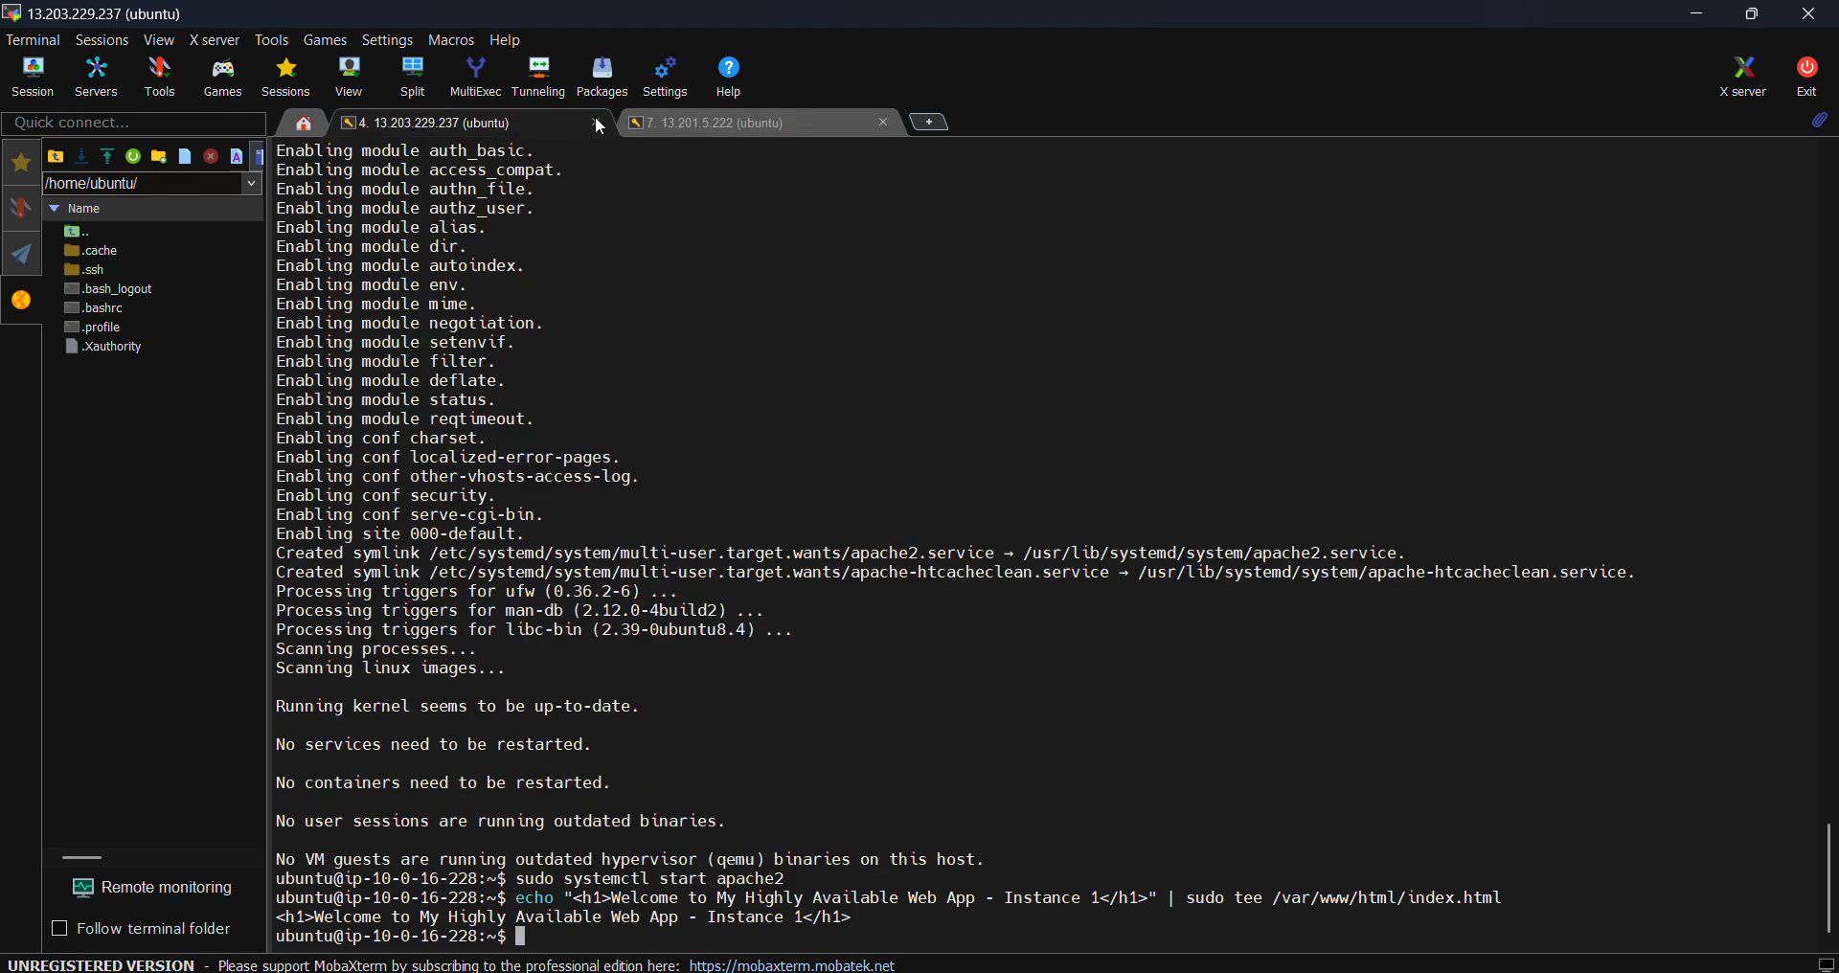
click(744, 127)
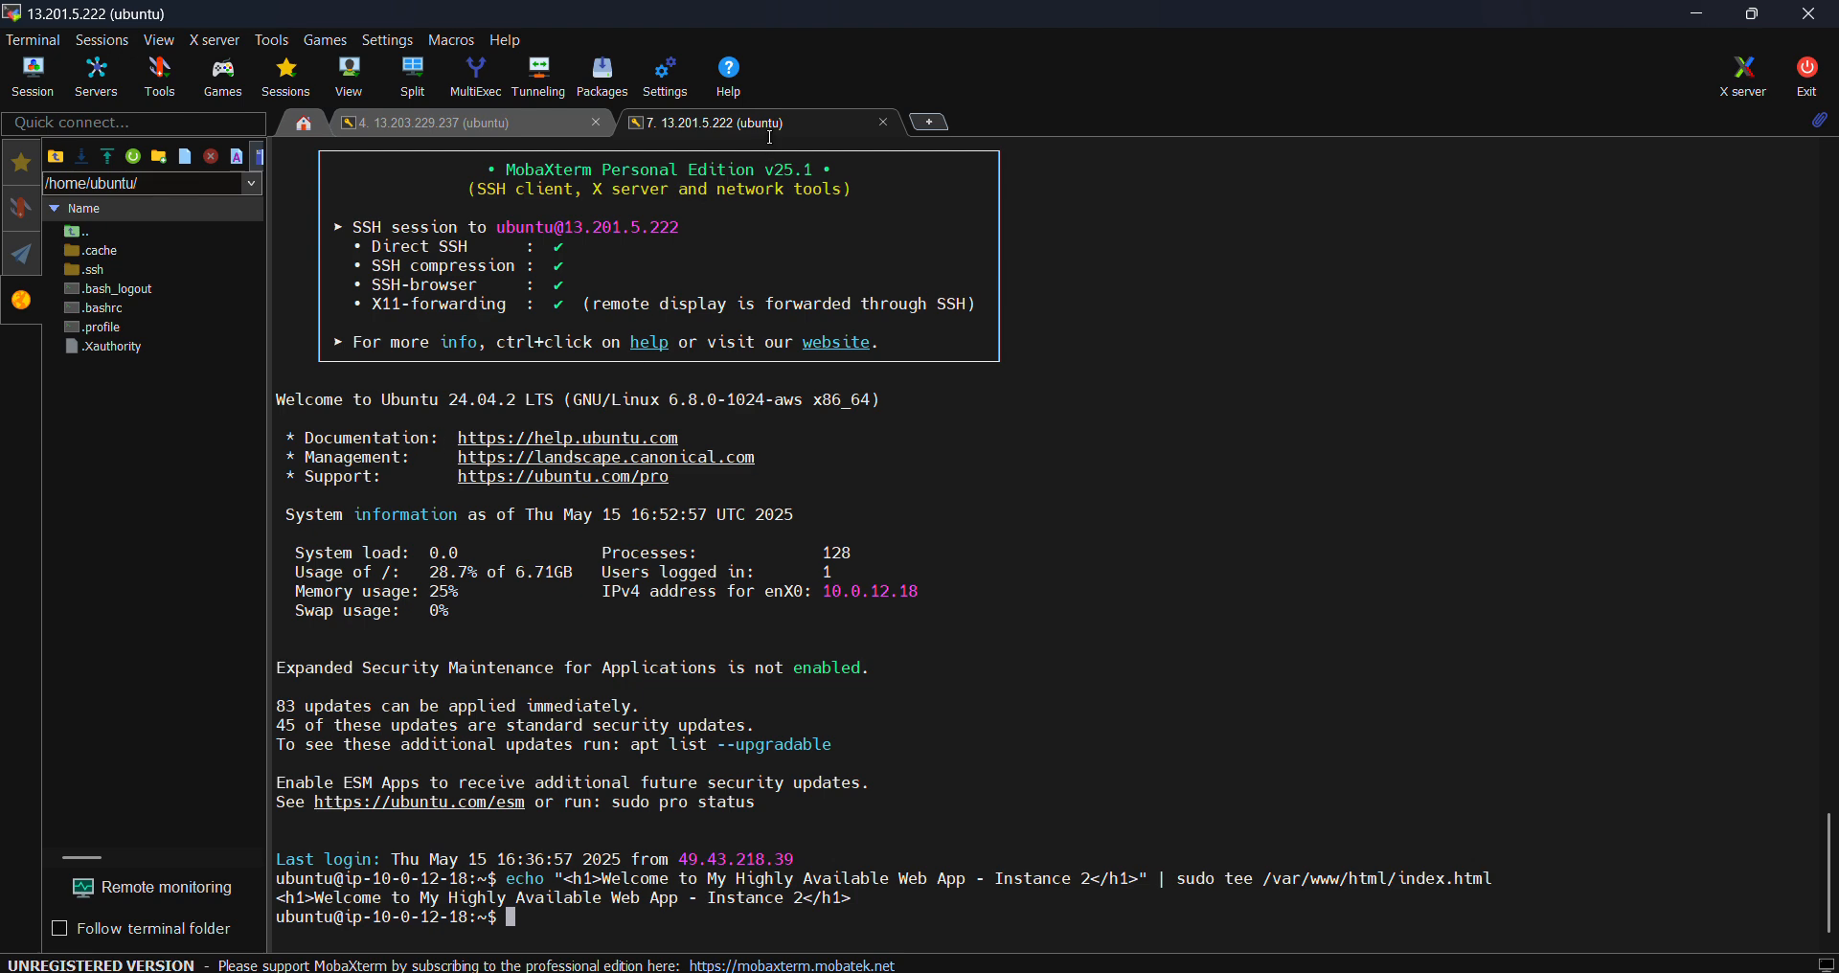
click(457, 128)
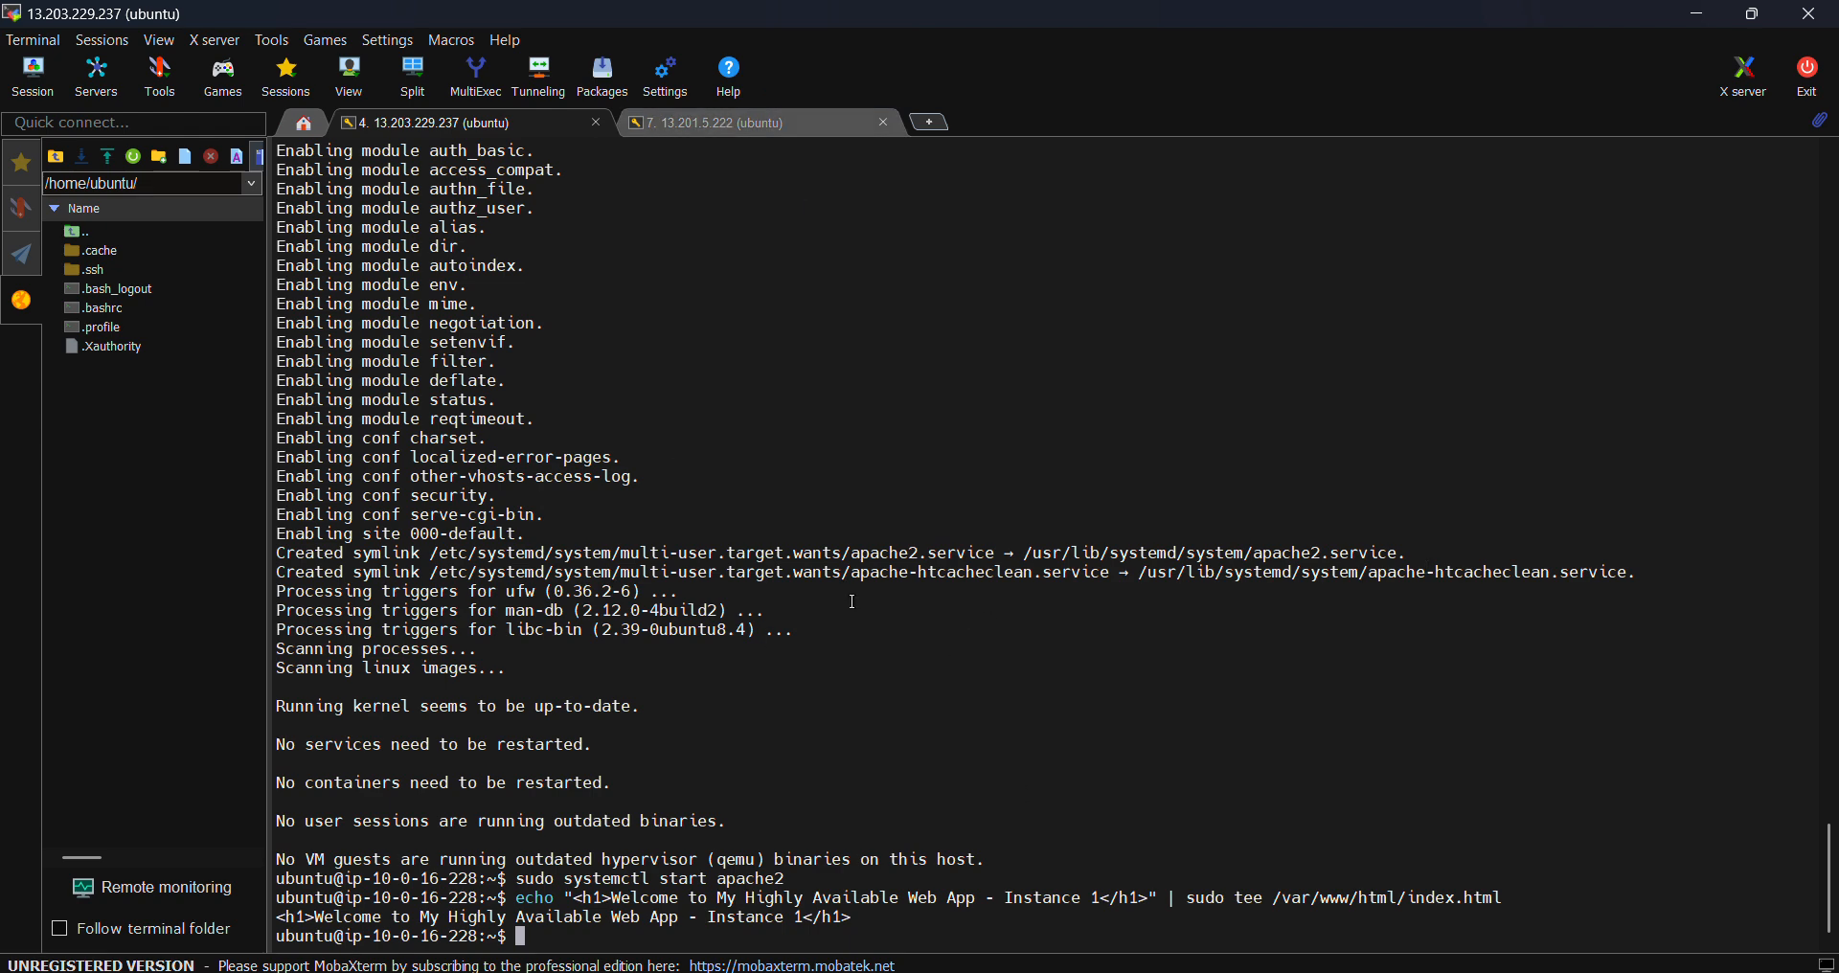
scroll(852, 601, up, 10)
scroll(851, 601, down, 10)
scroll(1121, 720, up, 5)
mouse_move(1109, 967)
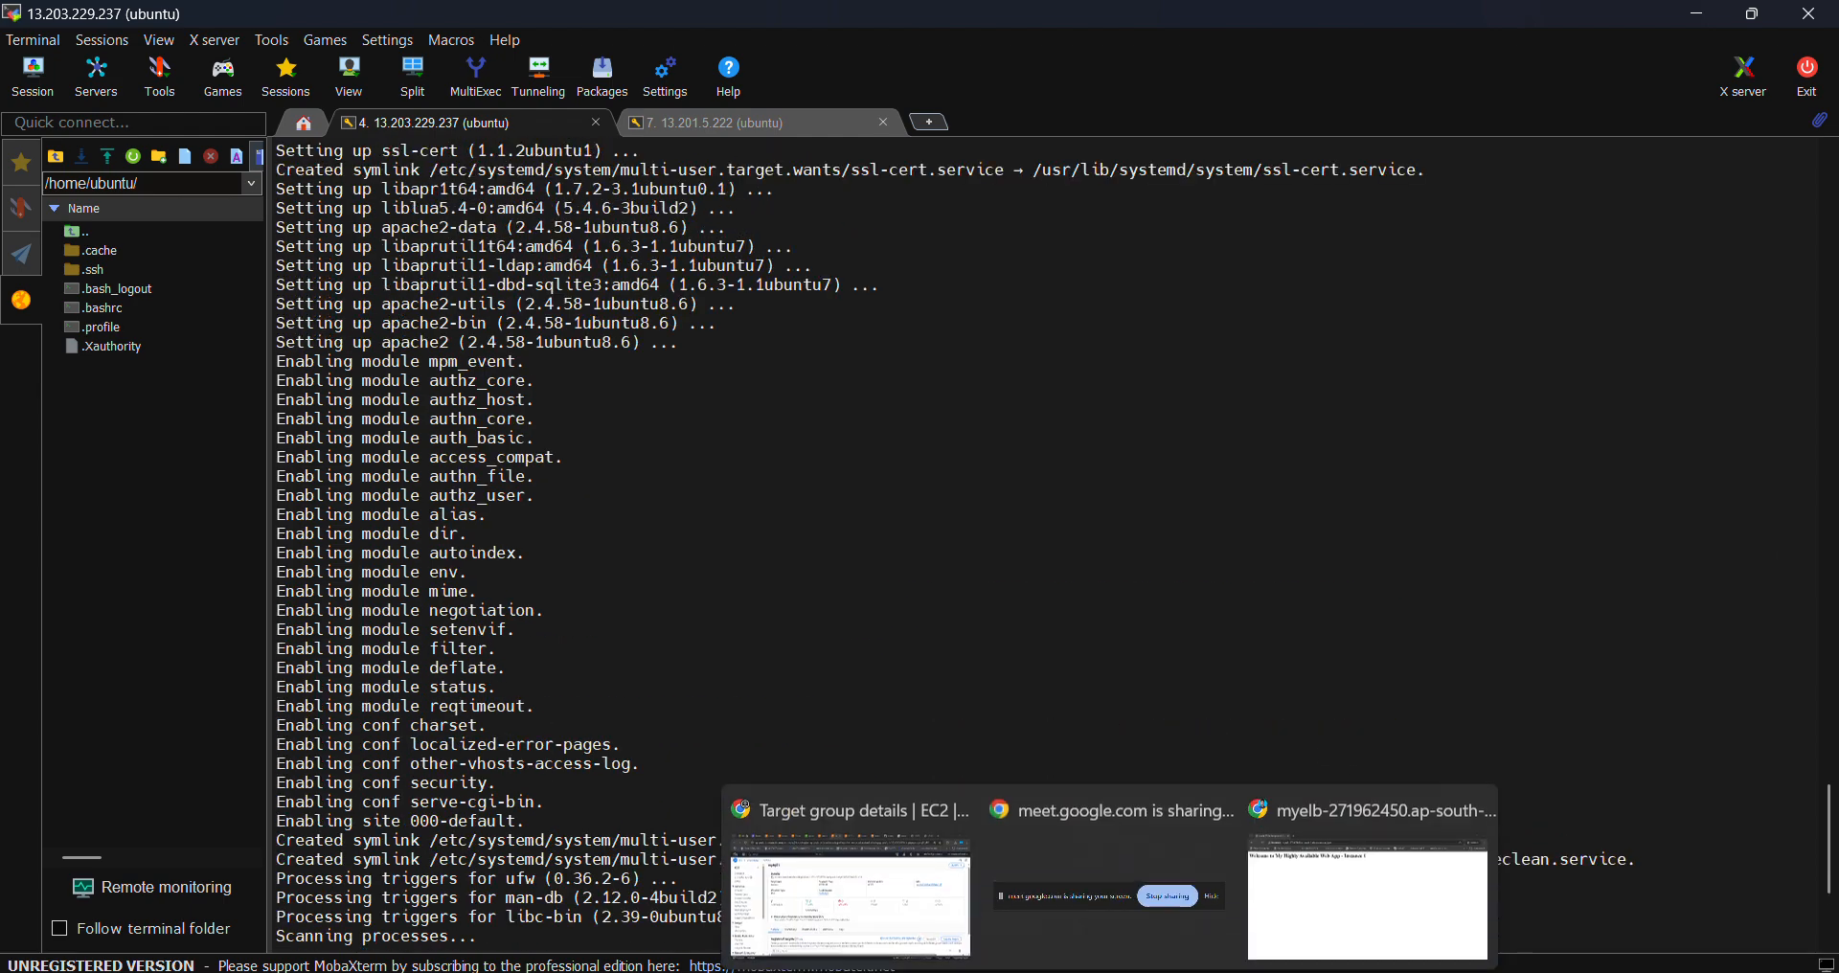
click(938, 863)
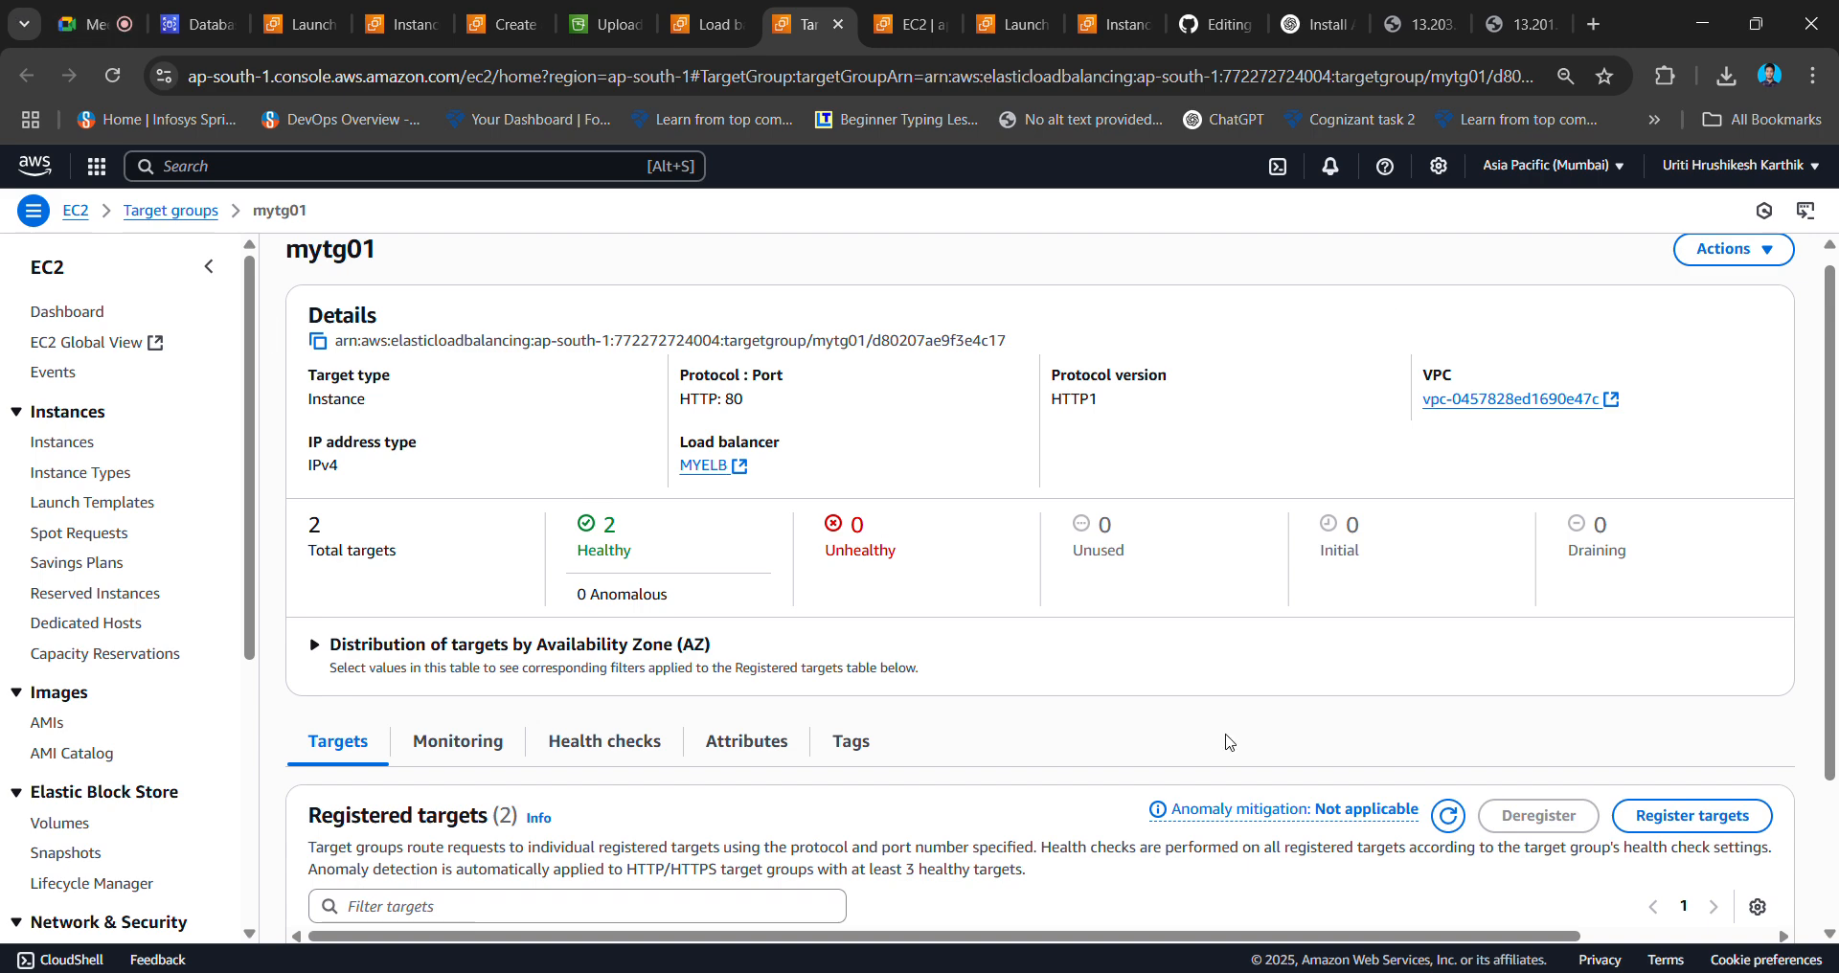
- Switch to the Google Meet tab and ignore the infinity-mirror warning
mouse_move(109, 25)
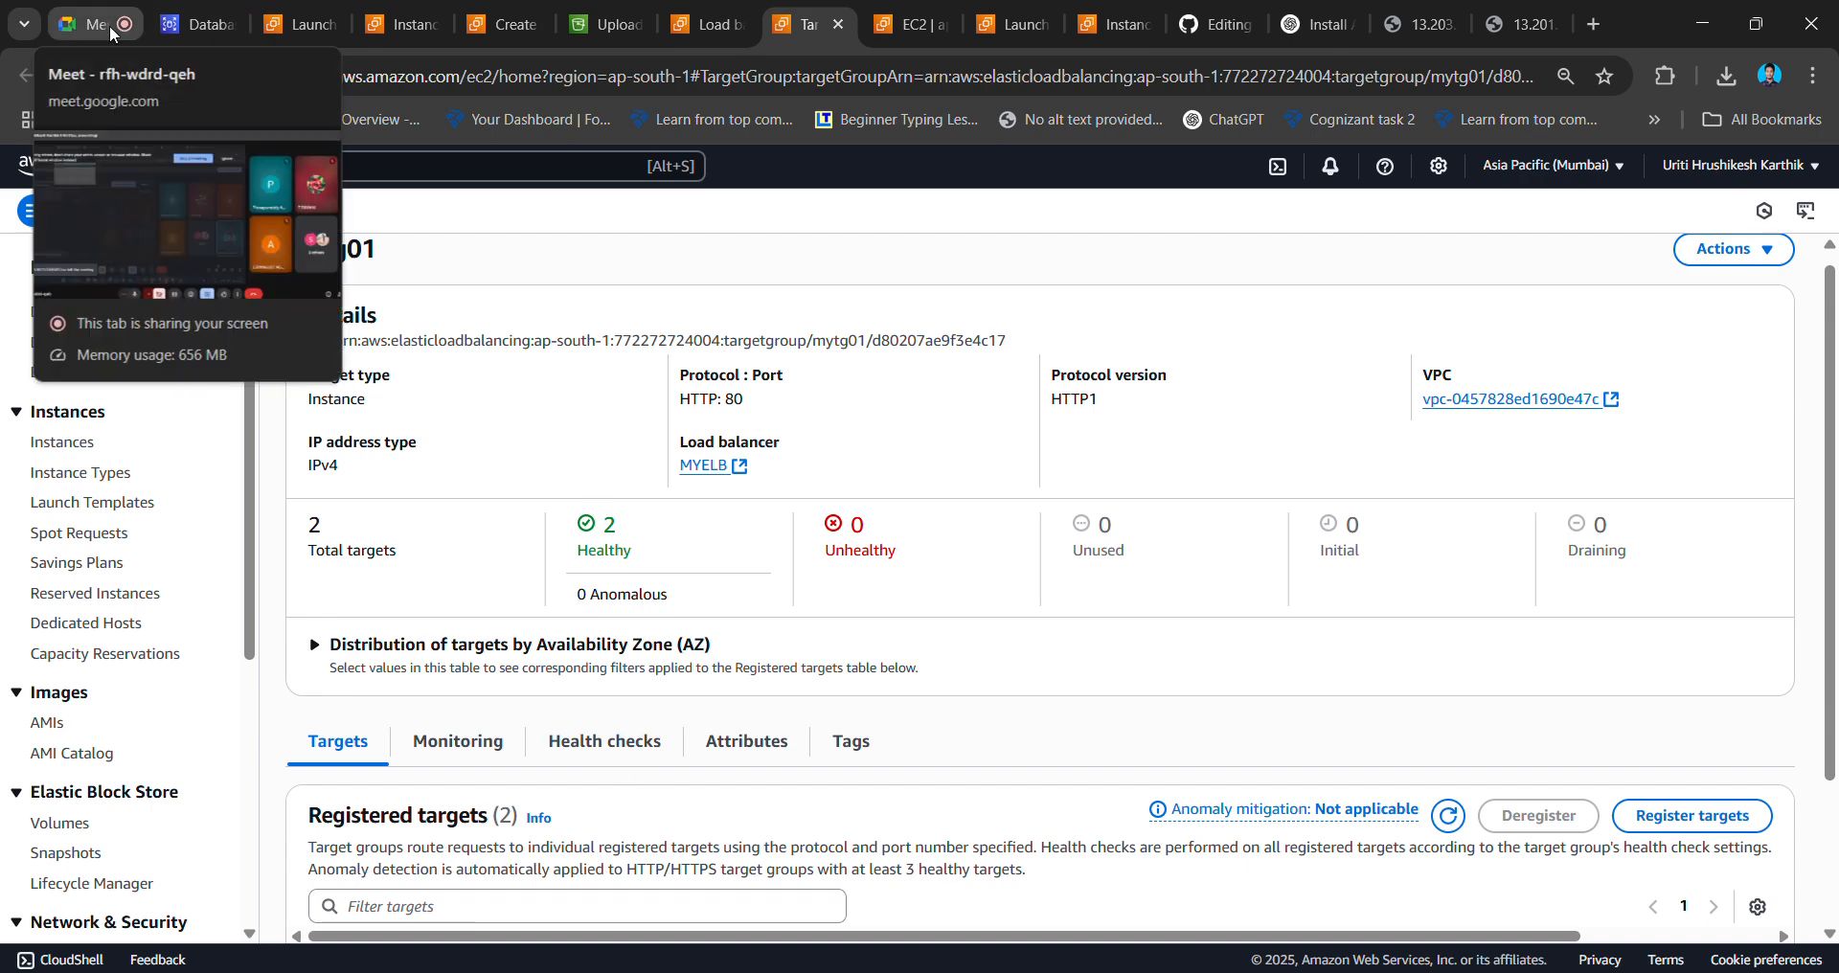
click(110, 25)
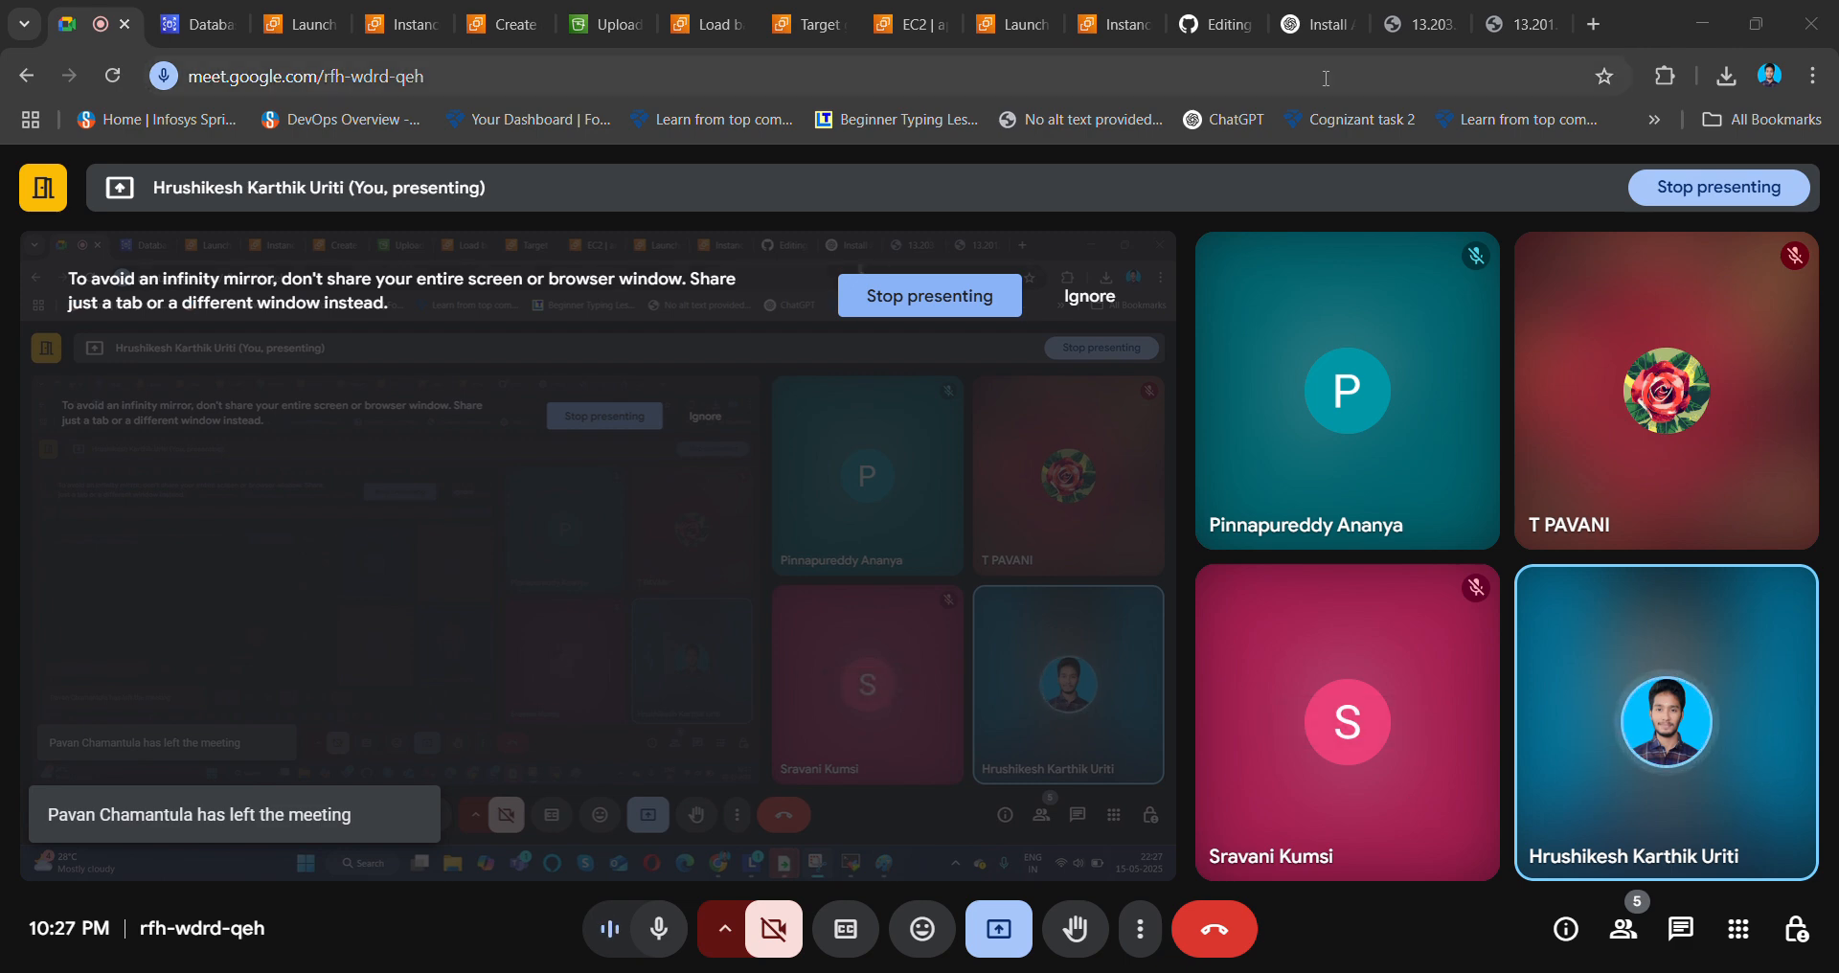
click(1100, 299)
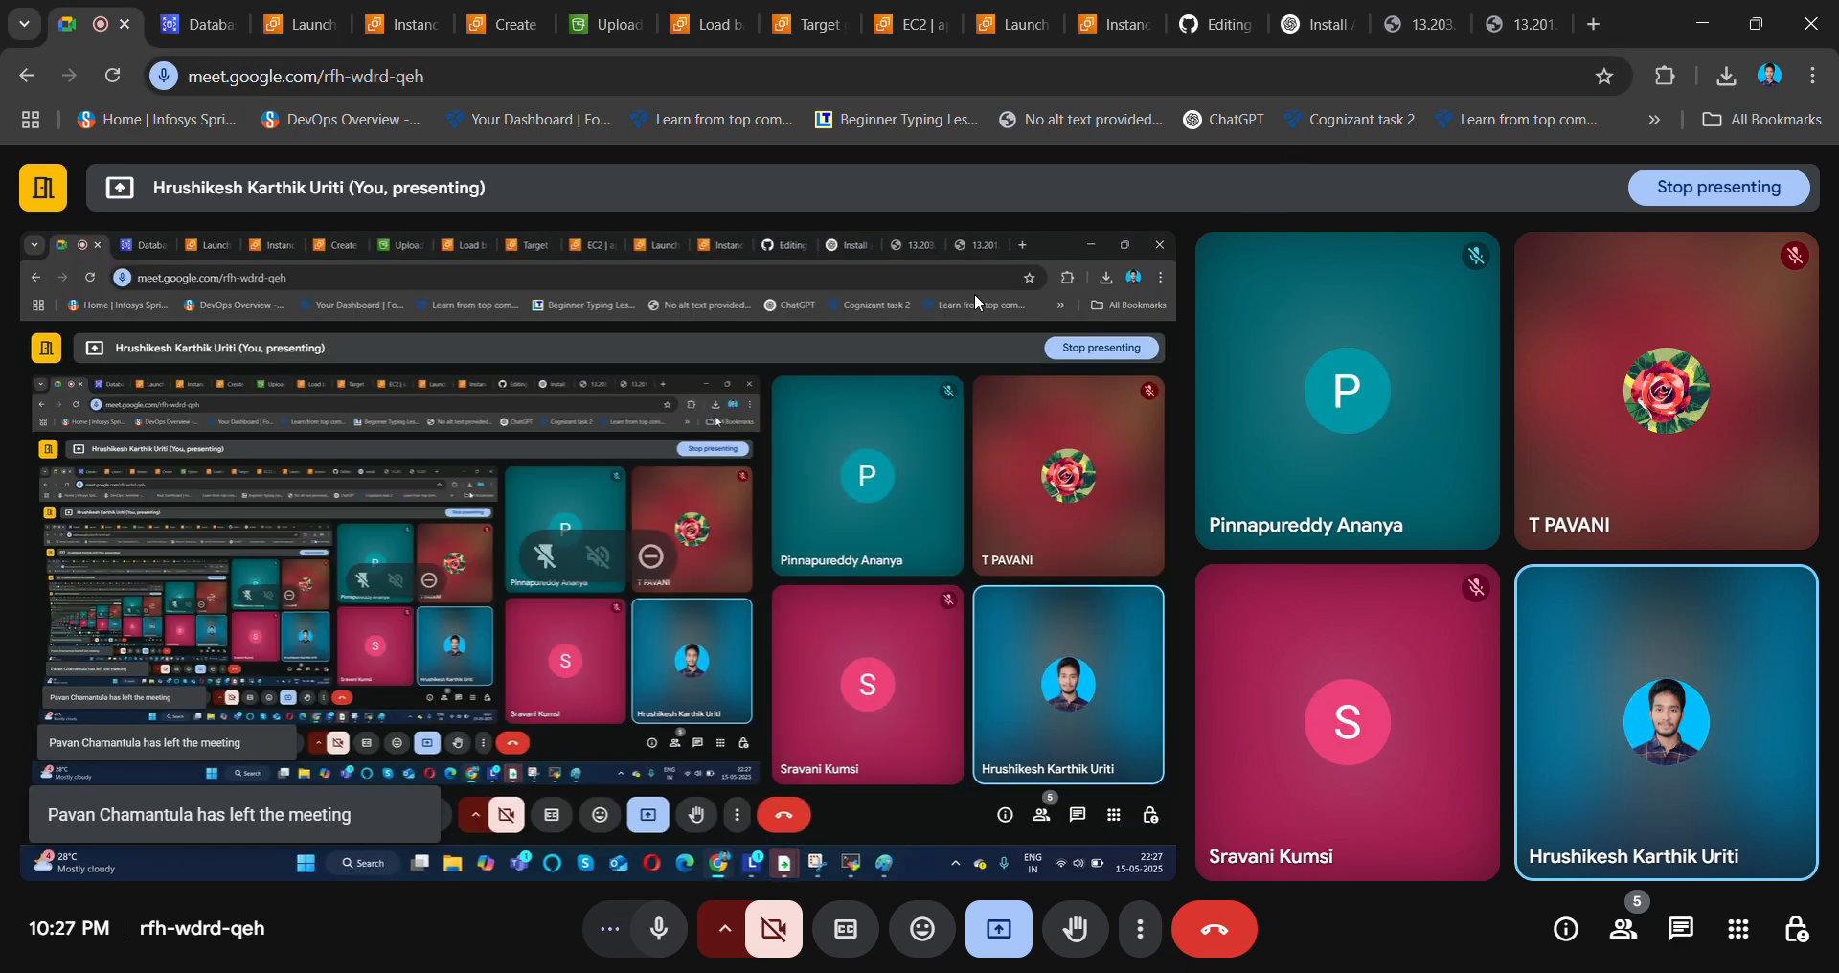